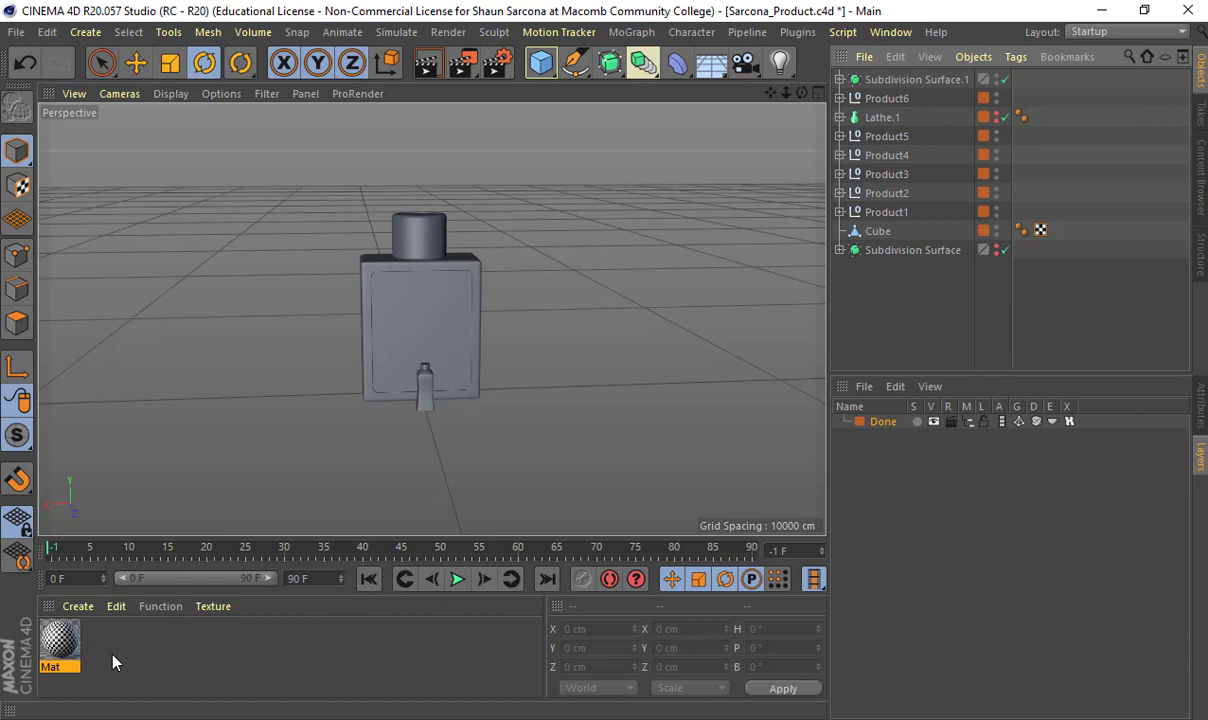
Switch to the browser's "UV Map for character" image results and preview the female character UV layout
{"action": "key", "text": "alt+Tab"}
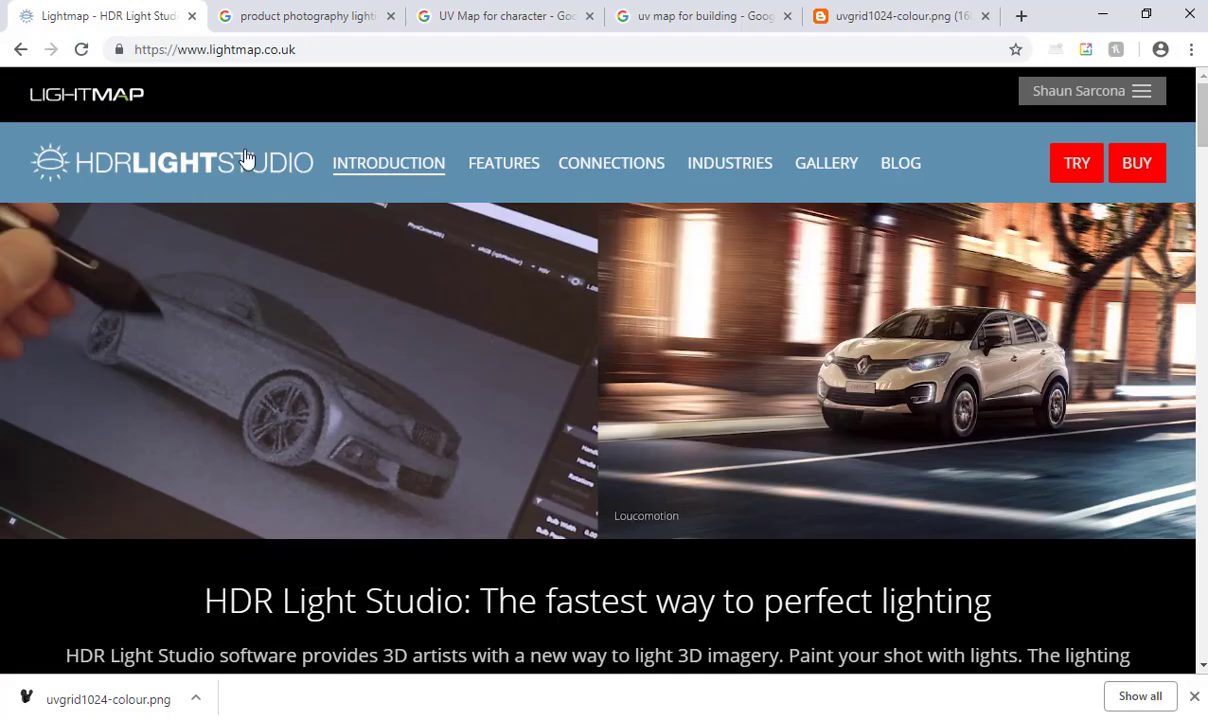
{"action": "left_click", "coordinate": [512, 18]}
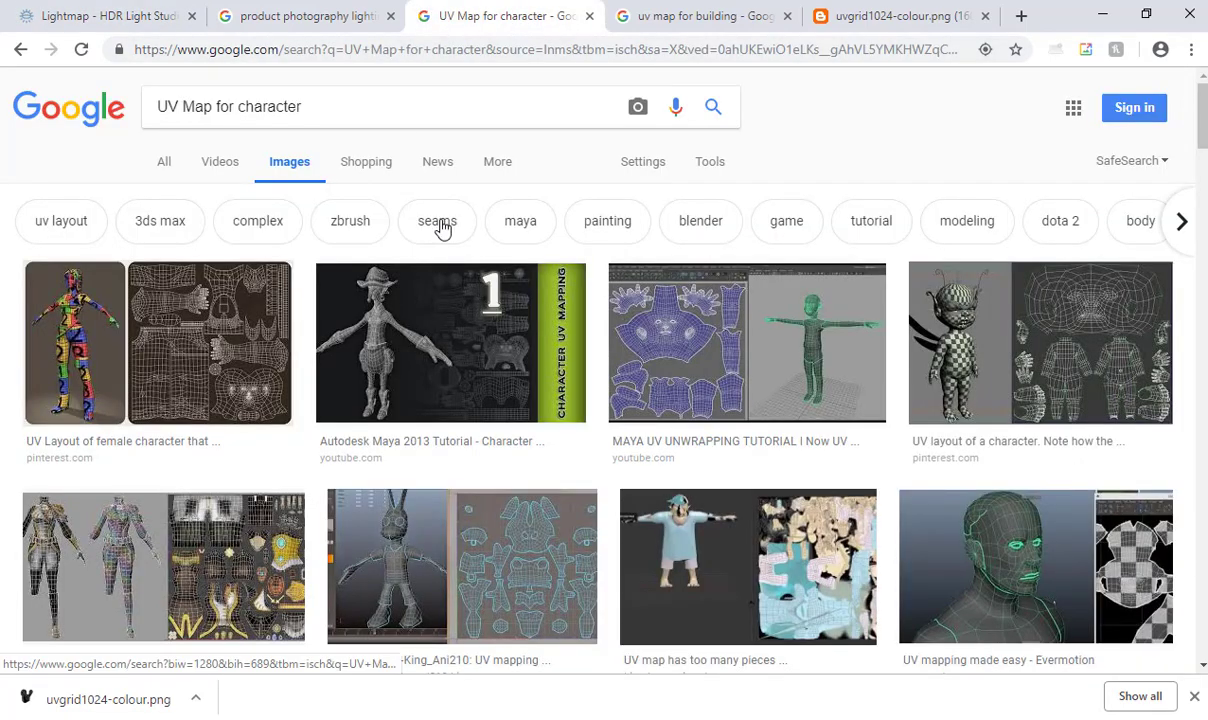
{"action": "left_click", "coordinate": [173, 326]}
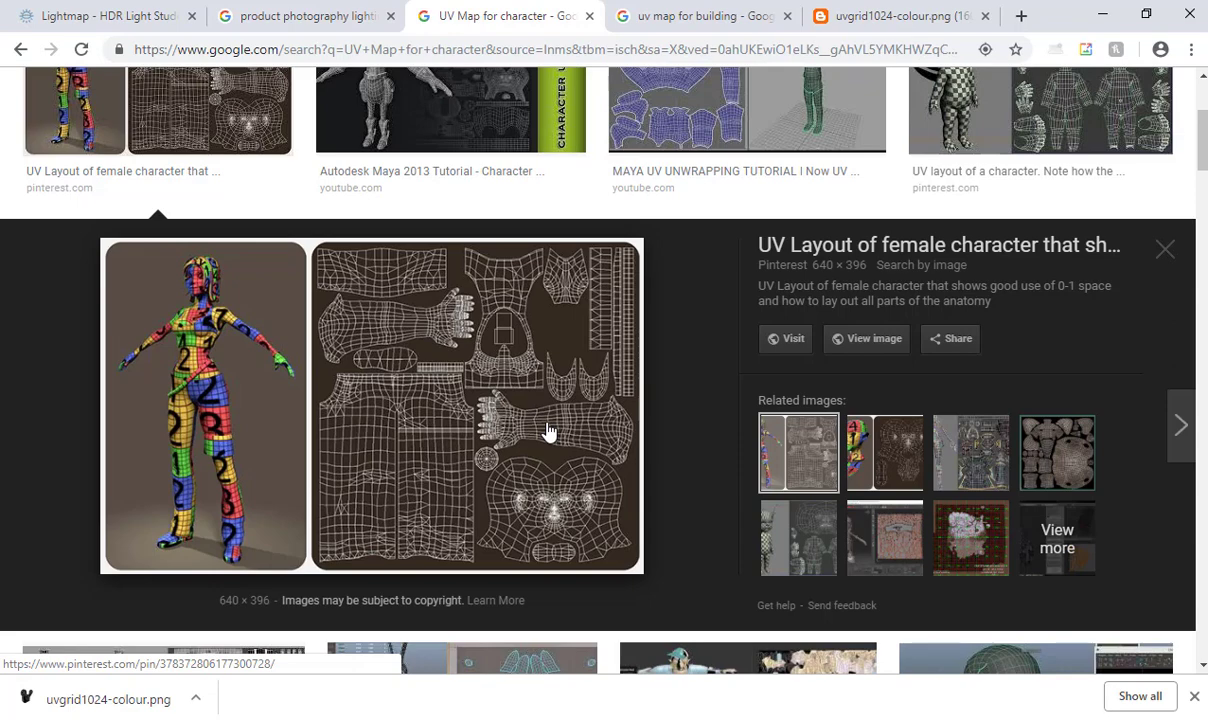
Preview the Autodesk Maya 2013 character UV mapping image in the search results
{"action": "left_click", "coordinate": [499, 168]}
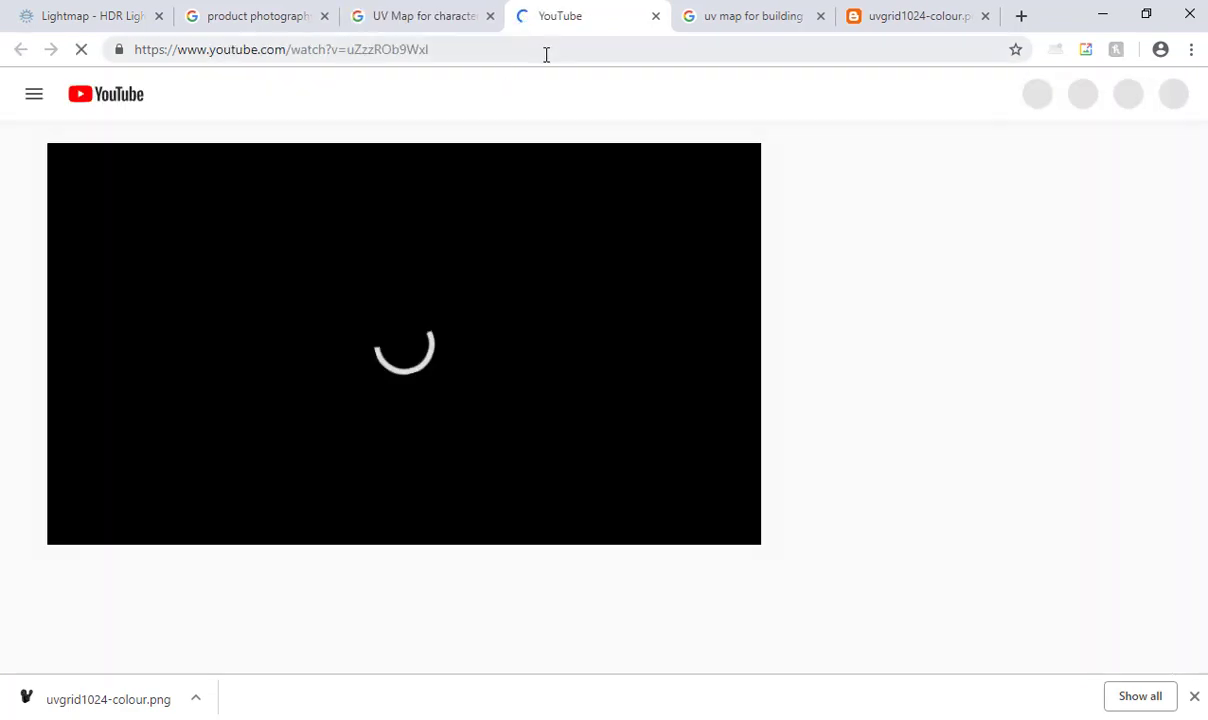
{"action": "key", "text": "ctrl+w"}
{"action": "left_click", "coordinate": [472, 116]}
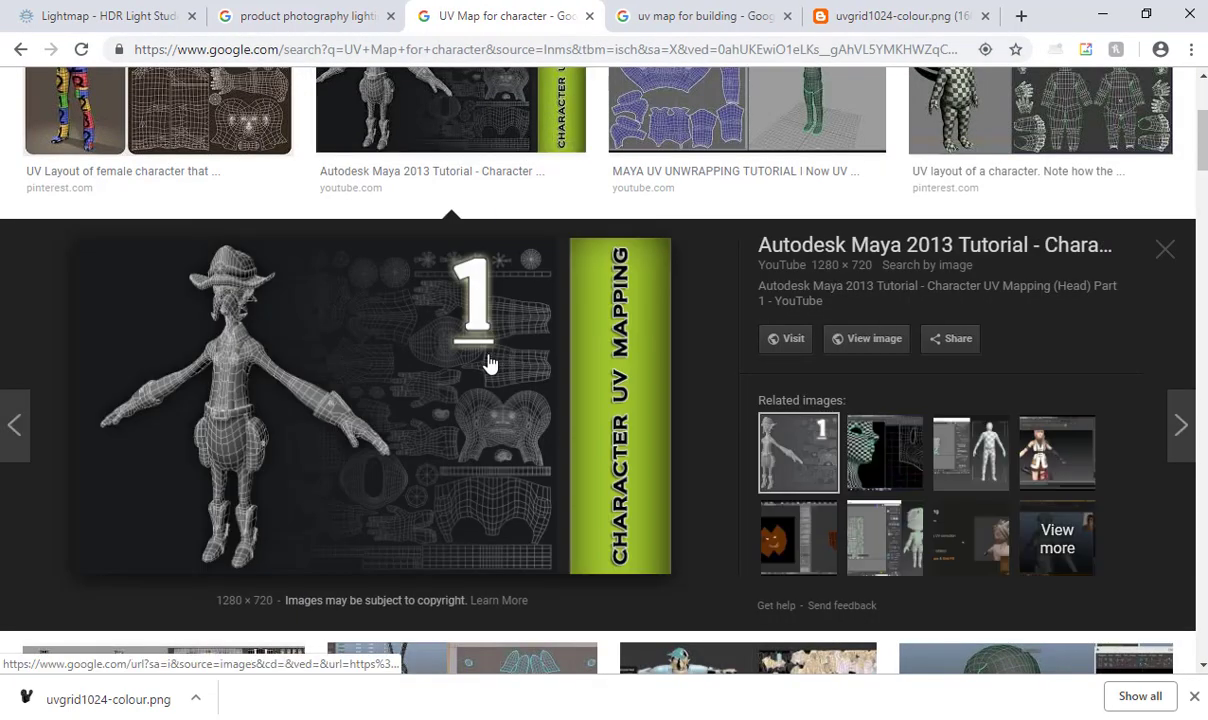
{"action": "scroll", "coordinate": [630, 240], "scroll_direction": "up", "scroll_amount": 1}
Open the Maya UV unwrapping tutorial image at full size and examine the head and arm seams against the UV shells
{"action": "left_click", "coordinate": [706, 208]}
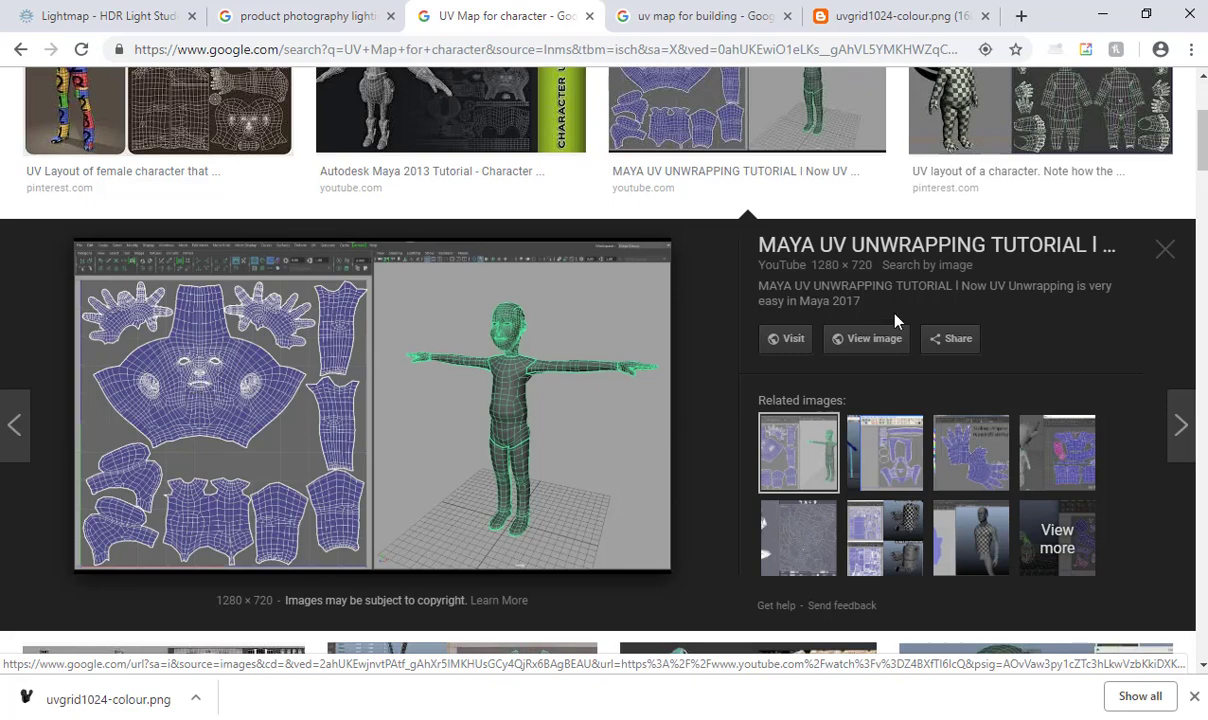
{"action": "left_click", "coordinate": [866, 339]}
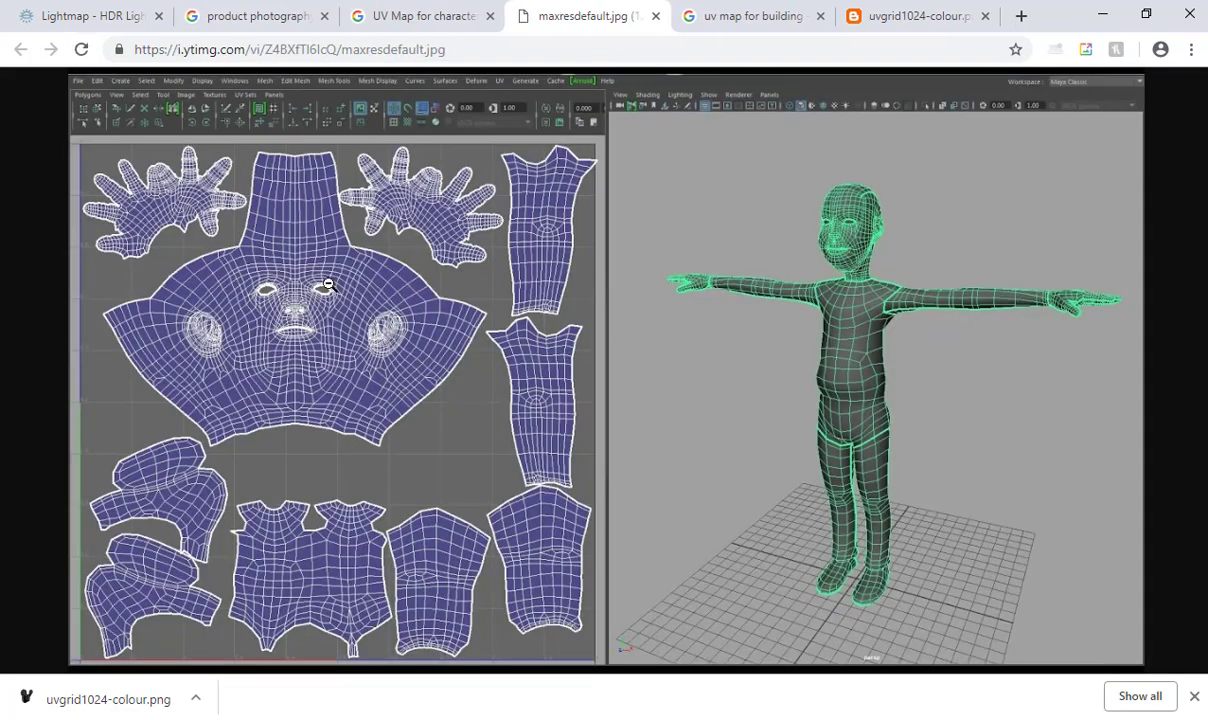
{"action": "left_click", "coordinate": [313, 268]}
{"action": "scroll", "coordinate": [377, 310], "scroll_direction": "up", "scroll_amount": 4, "text": "ctrl"}
{"action": "scroll", "coordinate": [378, 251], "scroll_direction": "up", "scroll_amount": 4, "text": "ctrl"}
{"action": "scroll", "coordinate": [566, 353], "scroll_direction": "down", "scroll_amount": 5}
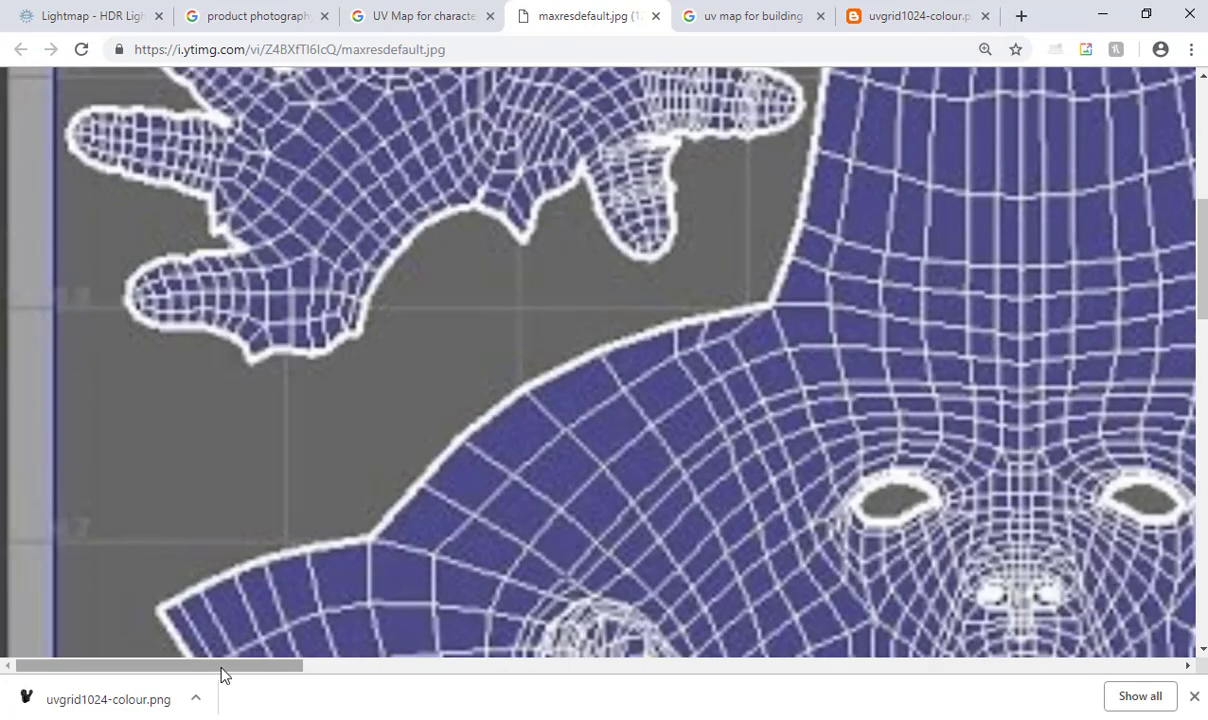
{"action": "left_click_drag", "start_coordinate": [222, 667], "coordinate": [946, 671]}
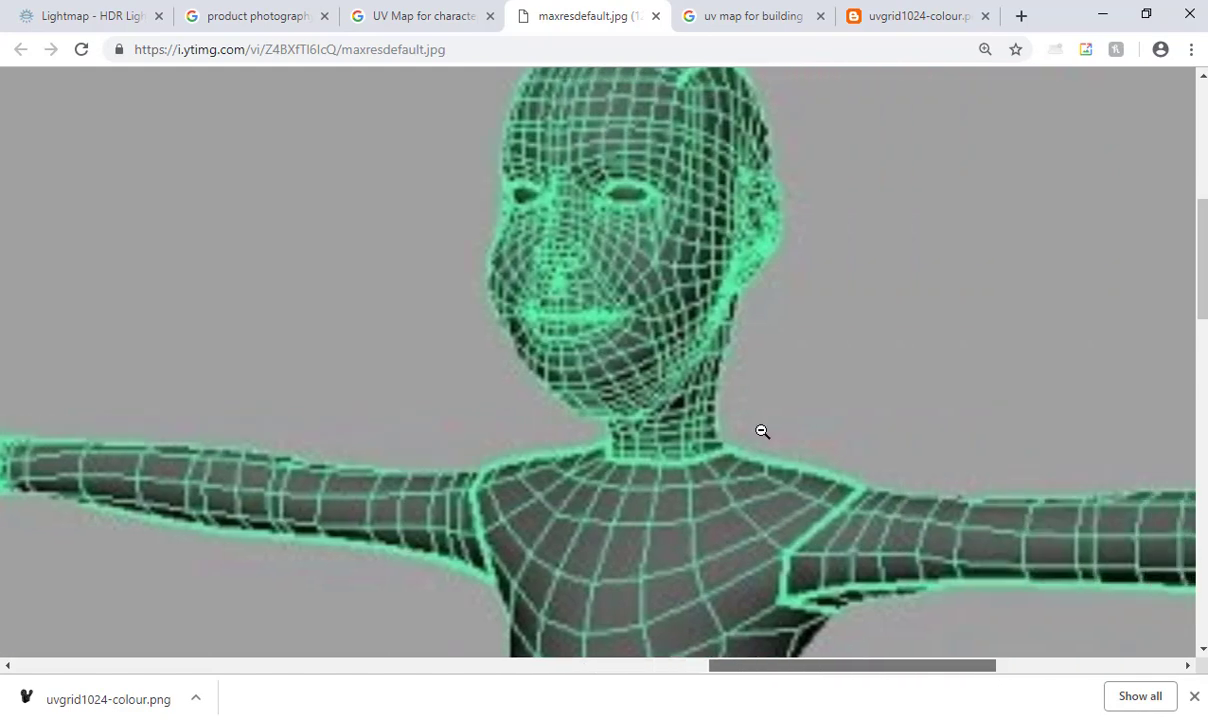
{"action": "scroll", "coordinate": [630, 450], "scroll_direction": "down", "scroll_amount": 2}
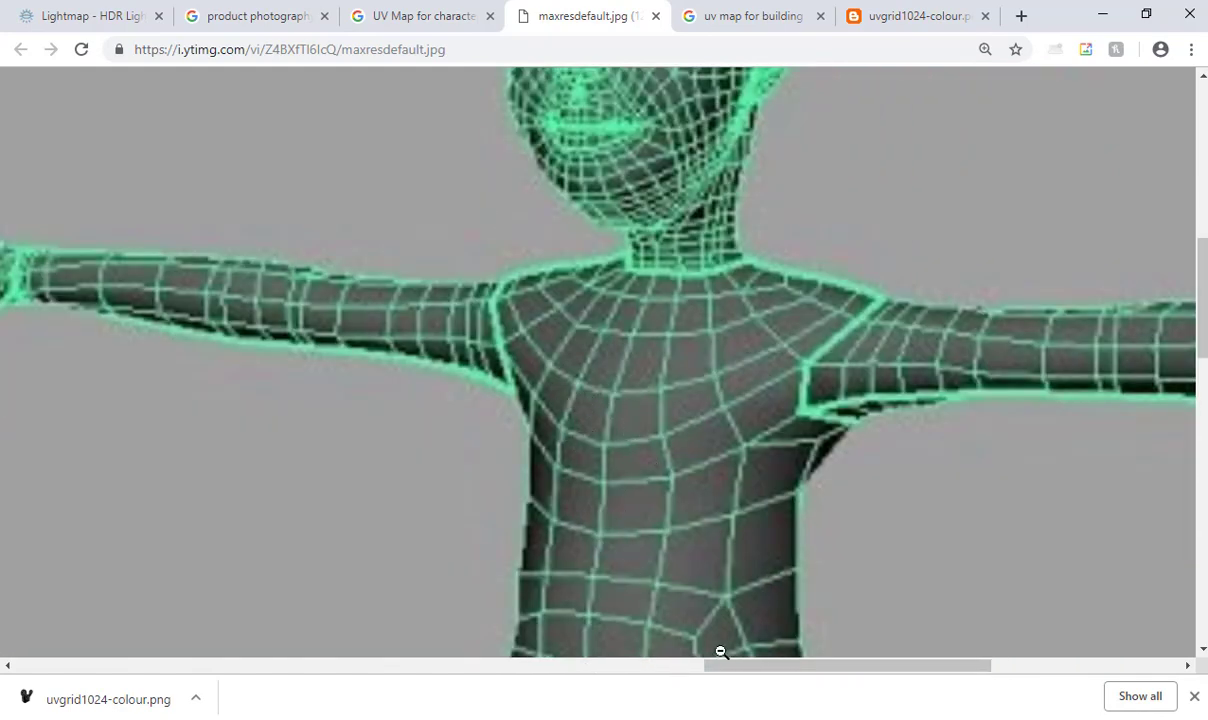
{"action": "left_click_drag", "start_coordinate": [774, 669], "coordinate": [372, 627]}
{"action": "scroll", "coordinate": [472, 437], "scroll_direction": "down", "scroll_amount": 2}
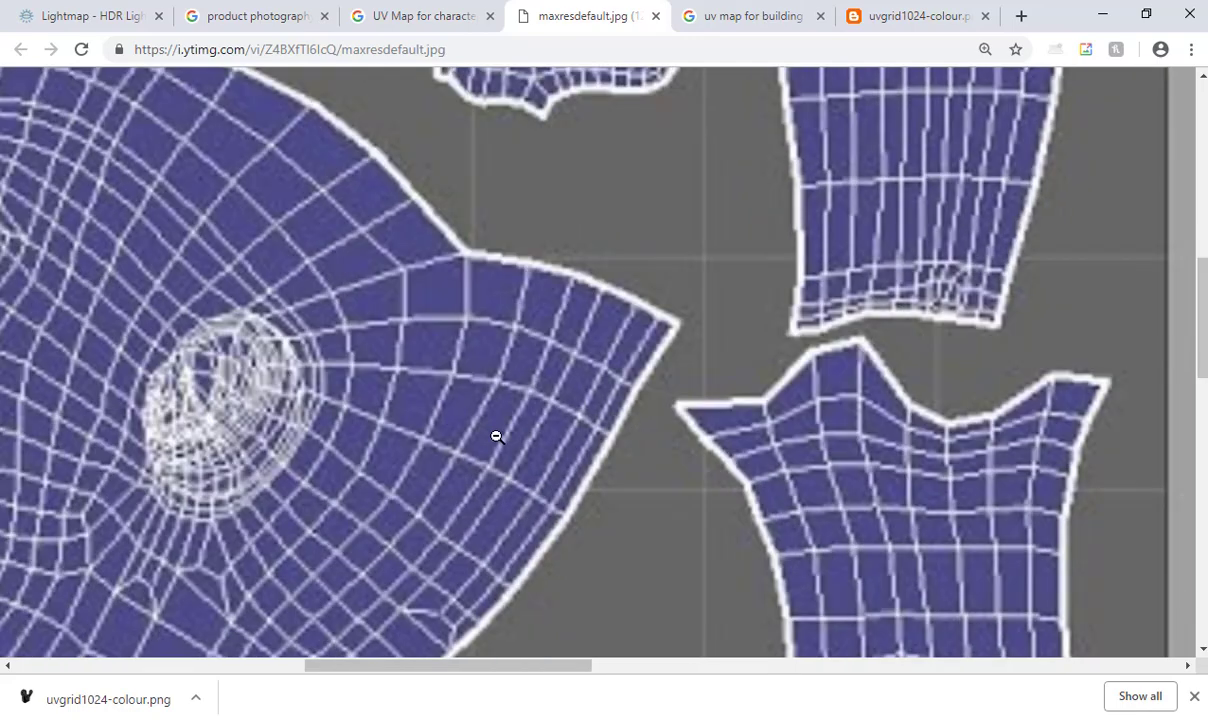
Examine the UV shells in the lower half of the character's layout at a wider magnification
{"action": "scroll", "coordinate": [202, 491], "scroll_direction": "down", "scroll_amount": 5, "text": "ctrl"}
{"action": "left_click_drag", "start_coordinate": [767, 672], "coordinate": [404, 639]}
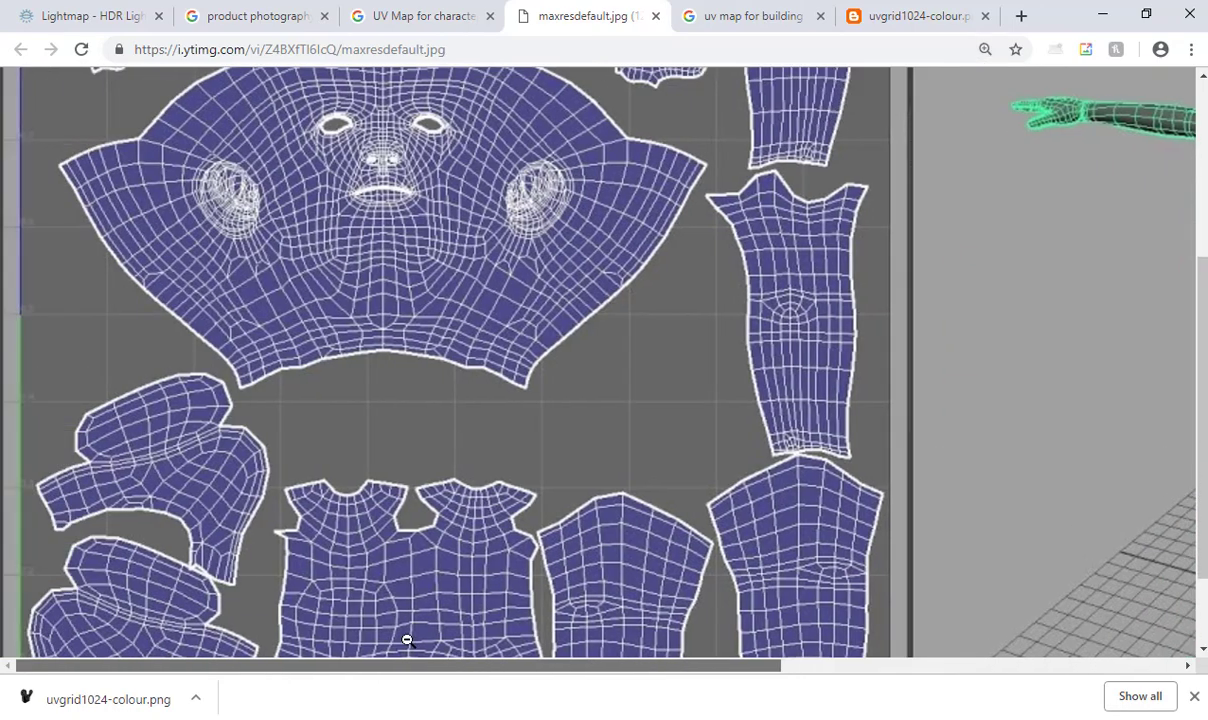
{"action": "scroll", "coordinate": [434, 519], "scroll_direction": "down", "scroll_amount": 2}
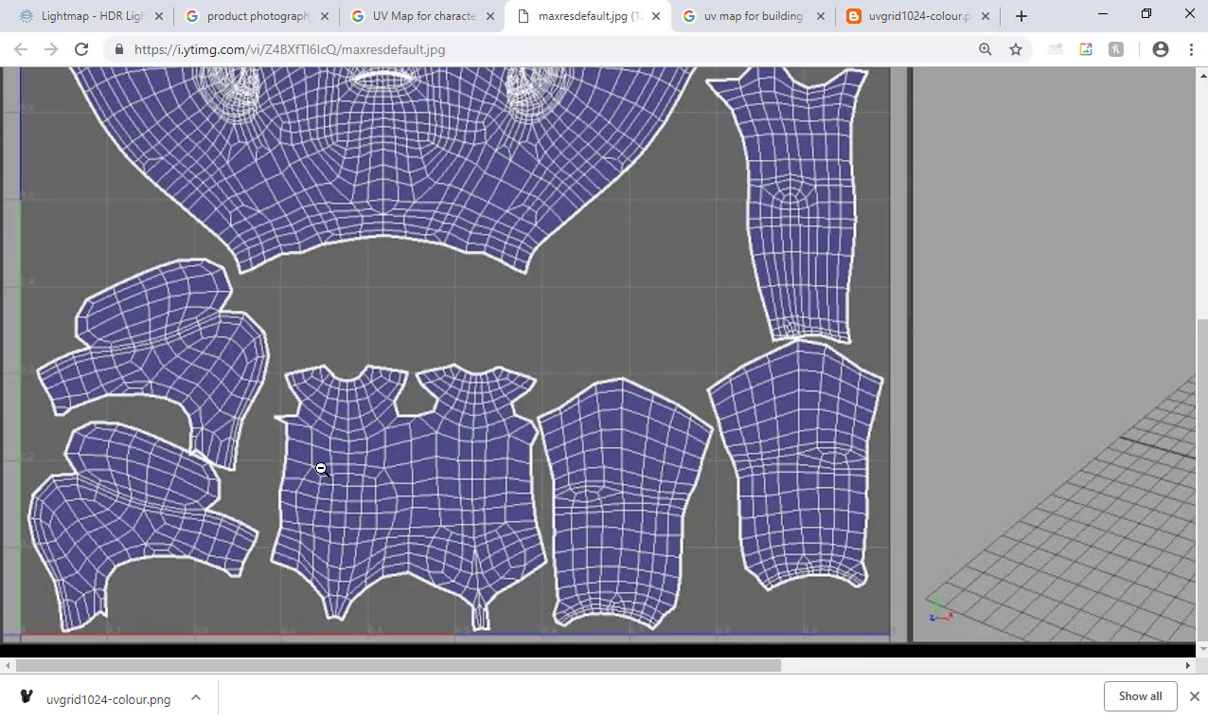
{"action": "left_click", "coordinate": [507, 306]}
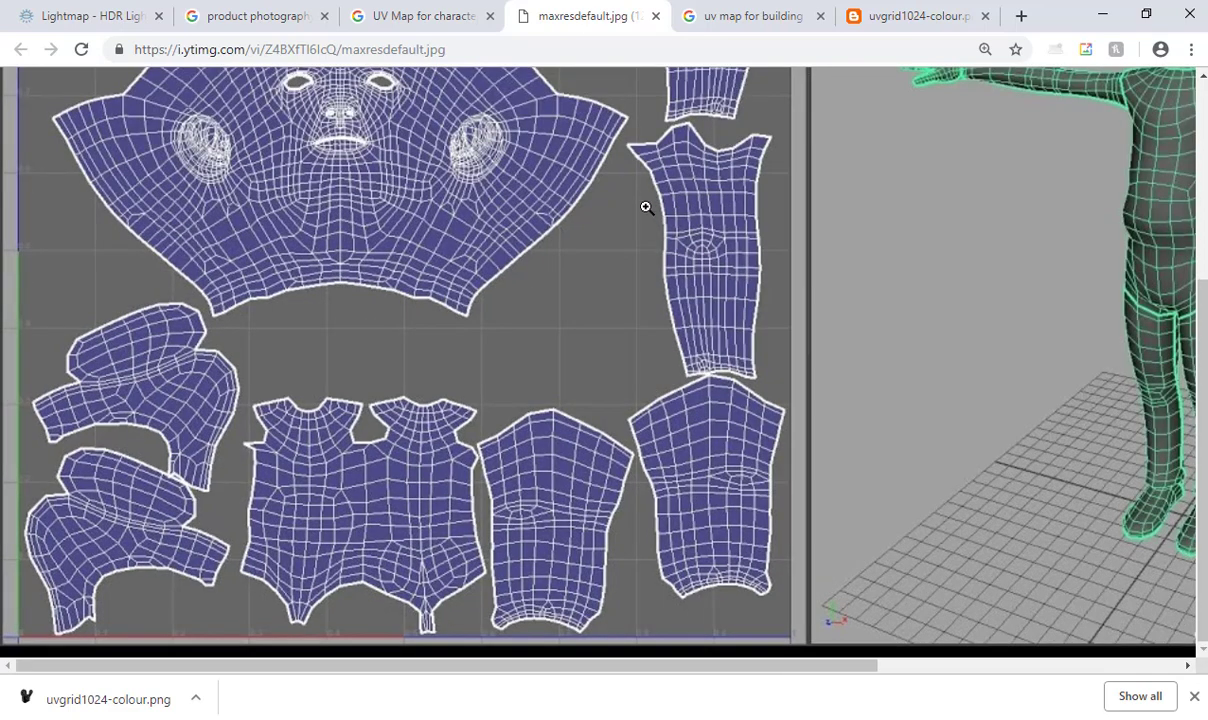
Open the small house's UV map from the building results at full size and compare its layout with the character's UV map
{"action": "left_click", "coordinate": [733, 16]}
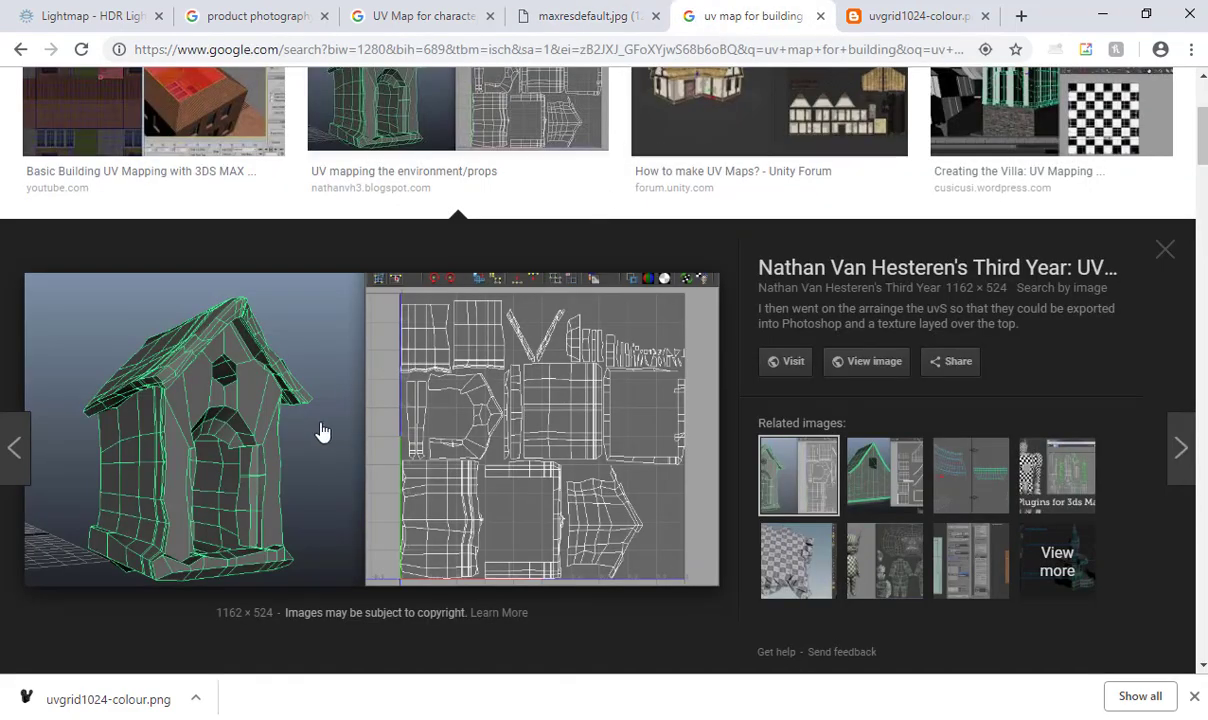
{"action": "left_click", "coordinate": [868, 362]}
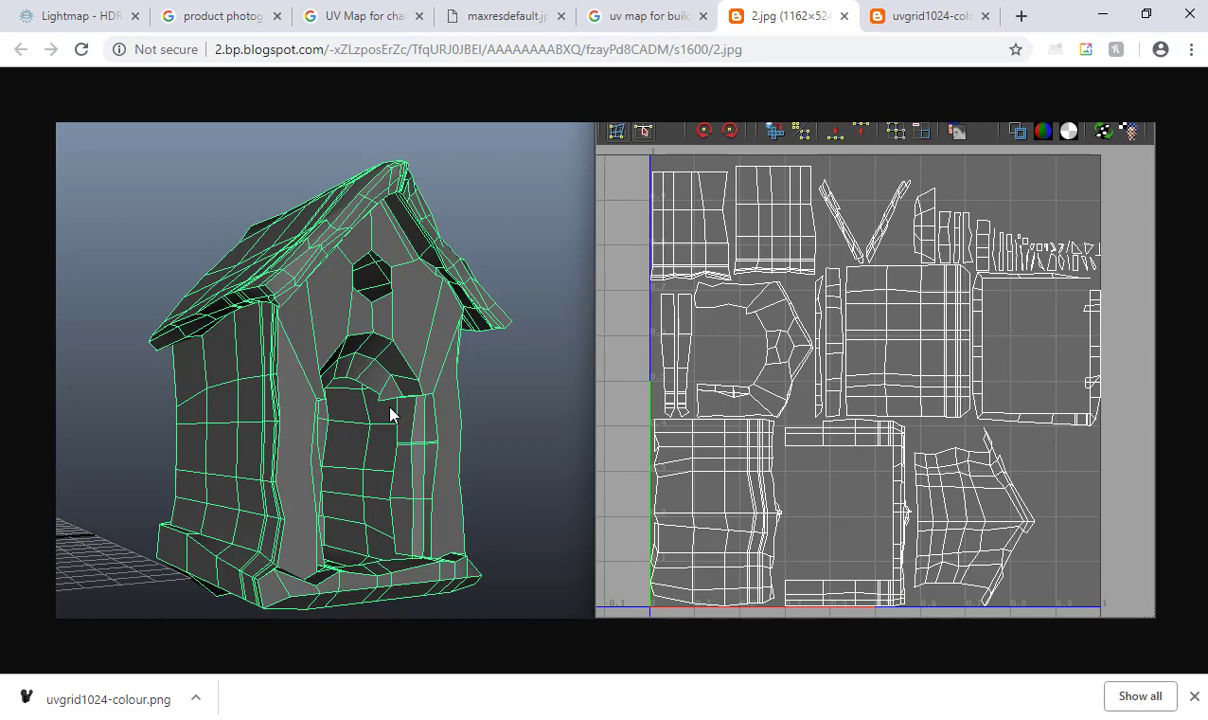
{"action": "left_click", "coordinate": [508, 22]}
{"action": "scroll", "coordinate": [575, 330], "scroll_direction": "up", "scroll_amount": 3}
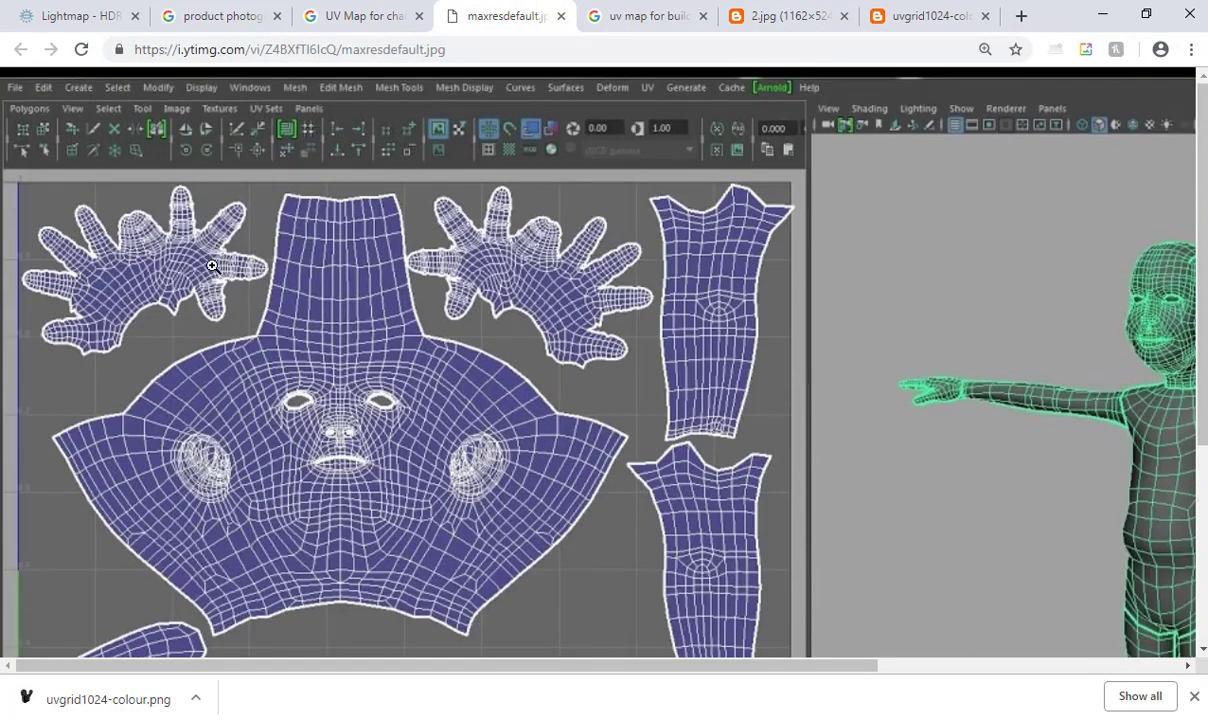
{"action": "scroll", "coordinate": [675, 301], "scroll_direction": "down", "scroll_amount": 3}
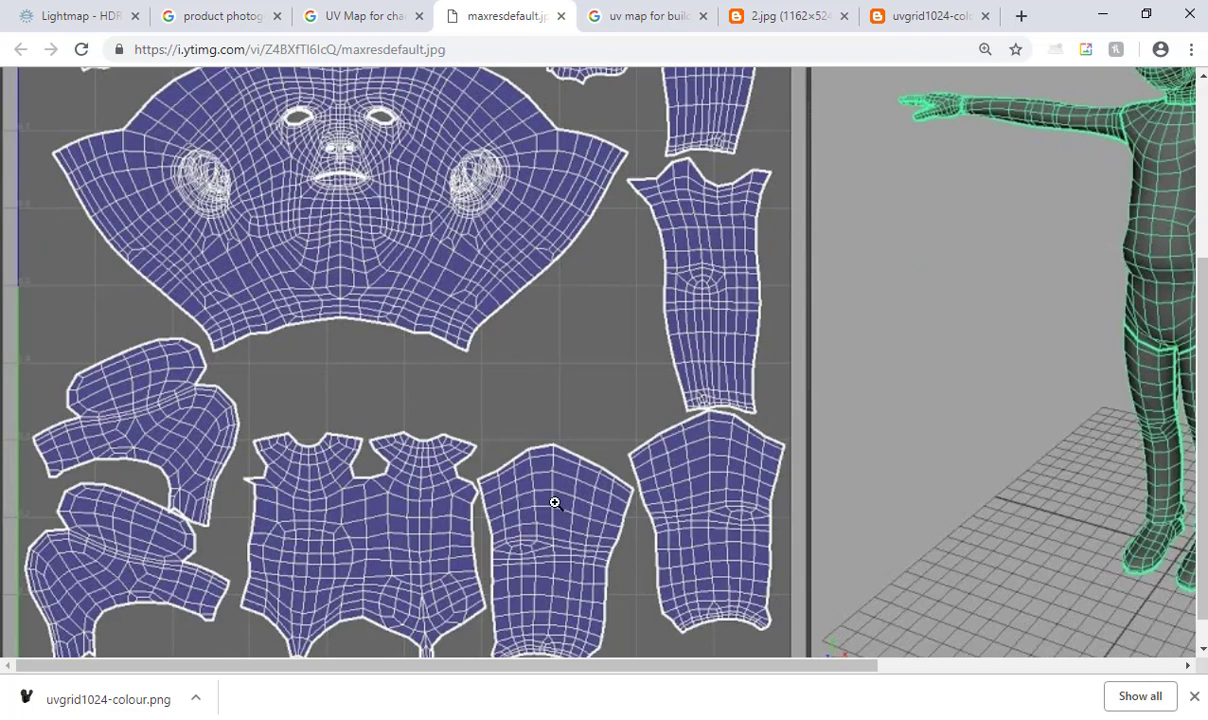
{"action": "scroll", "coordinate": [263, 455], "scroll_direction": "down", "scroll_amount": 1}
{"action": "scroll", "coordinate": [502, 431], "scroll_direction": "up", "scroll_amount": 3}
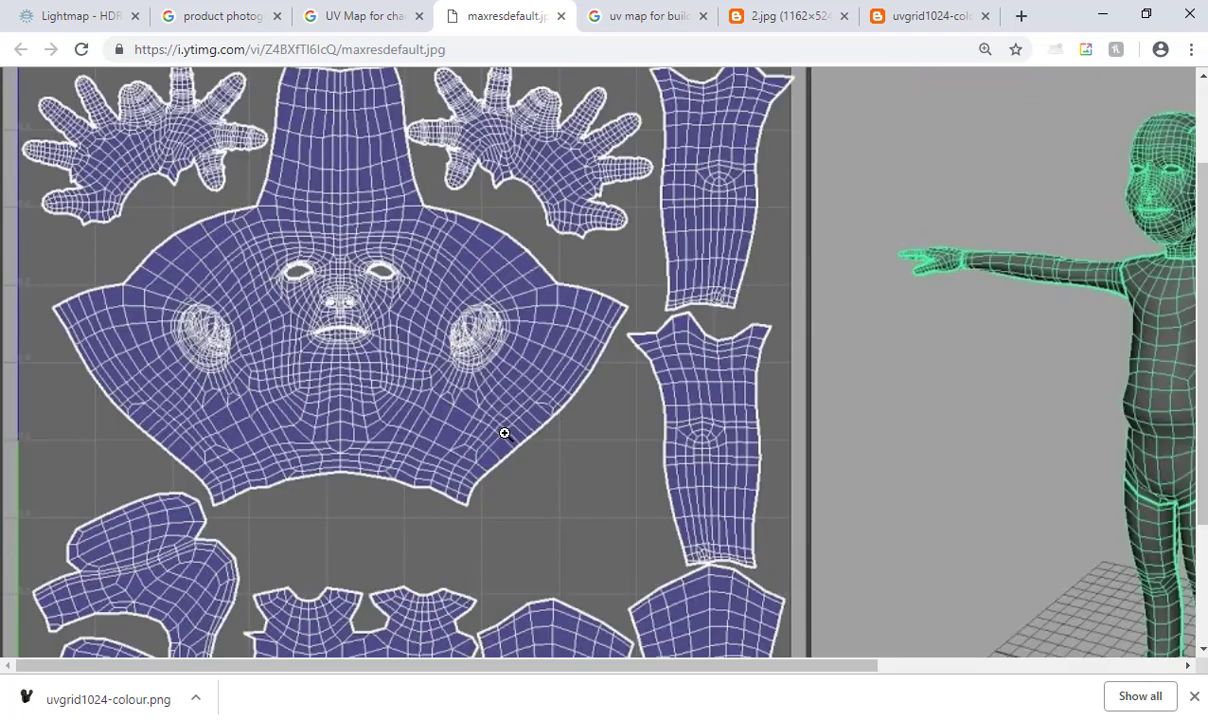
{"action": "left_click", "coordinate": [640, 14]}
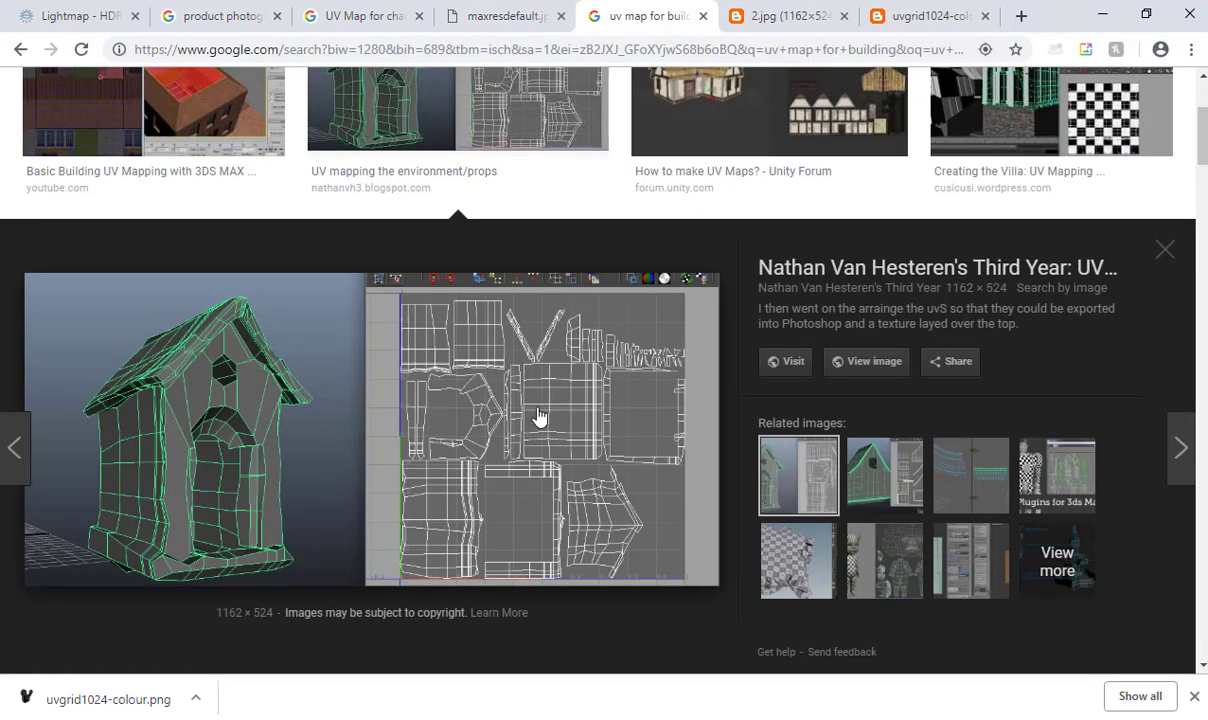
{"action": "left_click", "coordinate": [832, 22]}
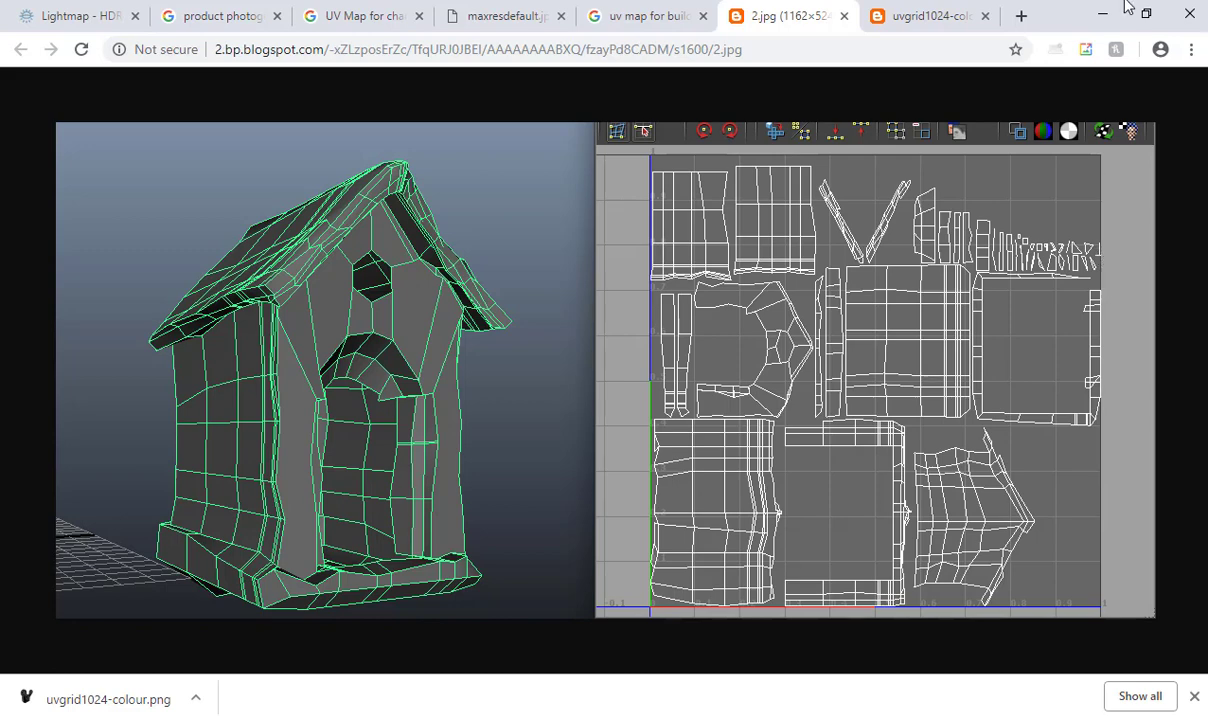
Return to Cinema 4D and group all objects from Subdivision Surface.1 through Subdivision Surface under one null
{"action": "left_click", "coordinate": [1100, 18]}
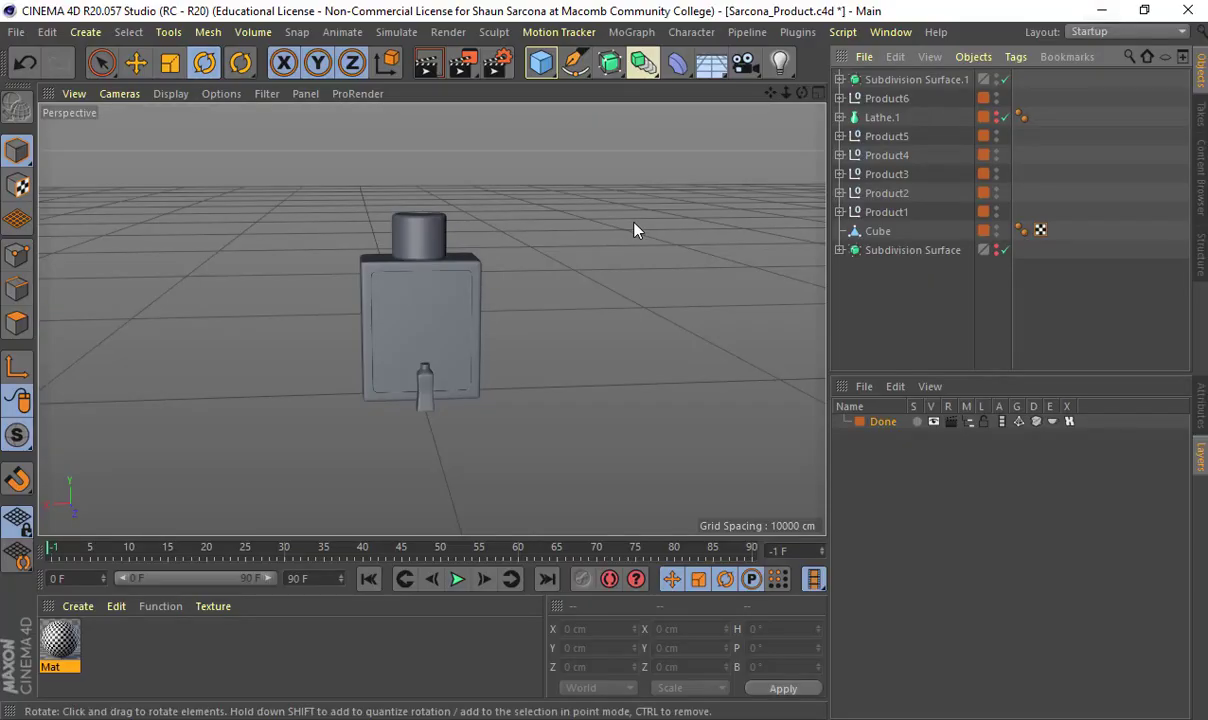
{"action": "left_click", "coordinate": [447, 311]}
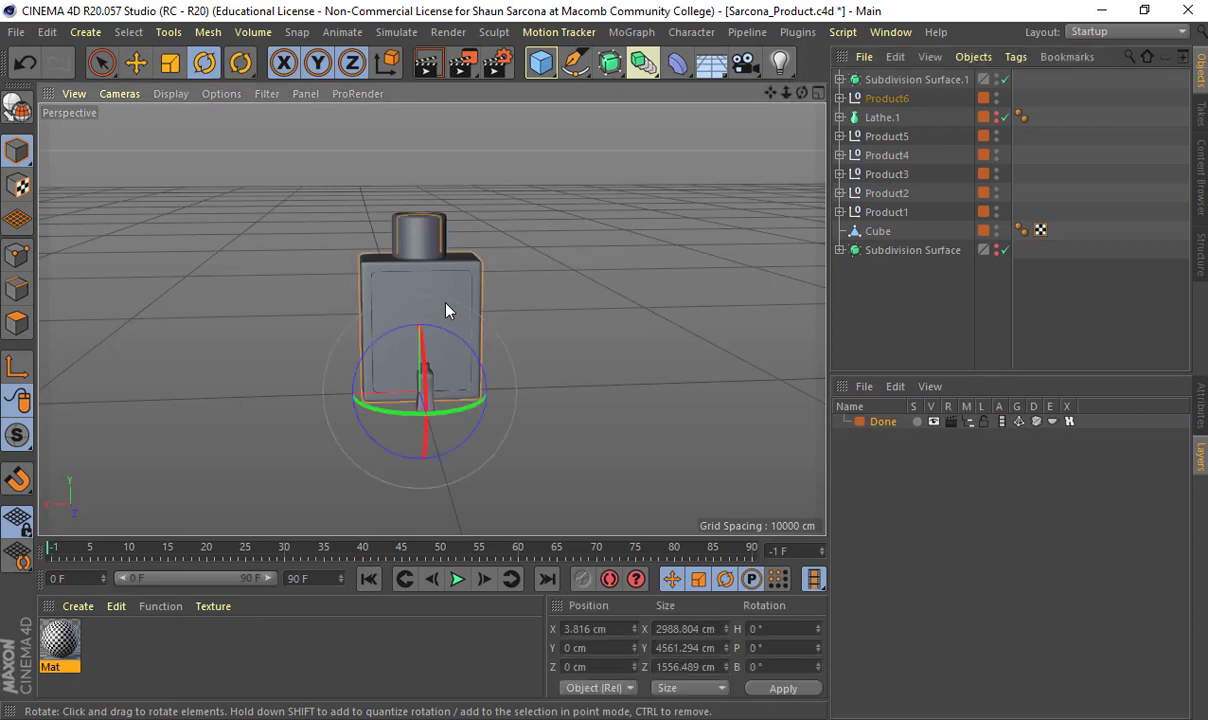
{"action": "left_click", "coordinate": [885, 80]}
{"action": "left_click", "coordinate": [885, 256], "text": "shift"}
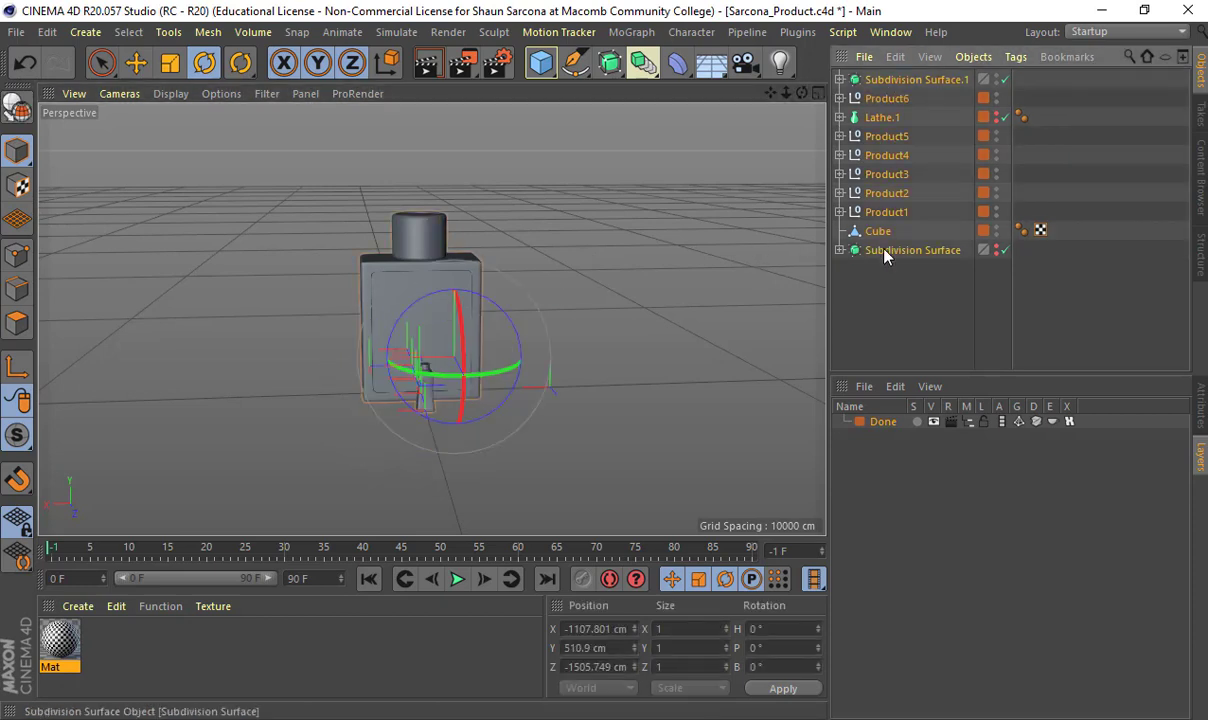
{"action": "key", "text": "alt+g"}
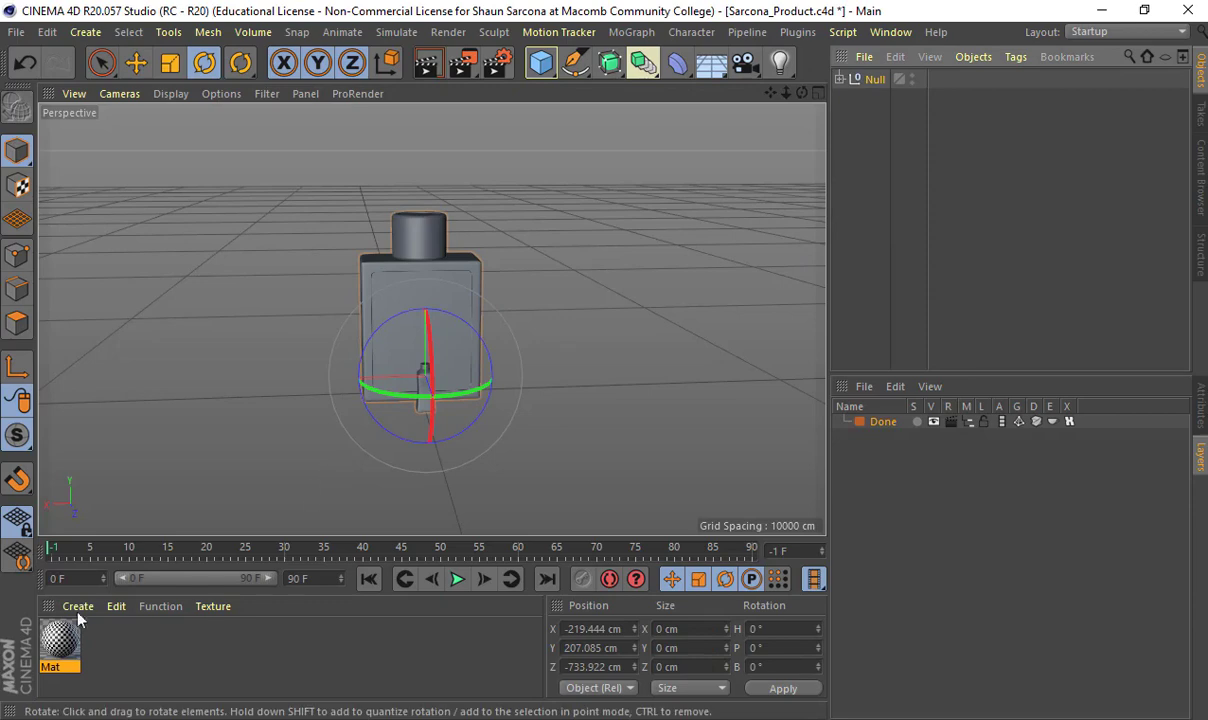
Create a new material, open it for editing and turn off its Reflectance channel
{"action": "double_click", "coordinate": [105, 649]}
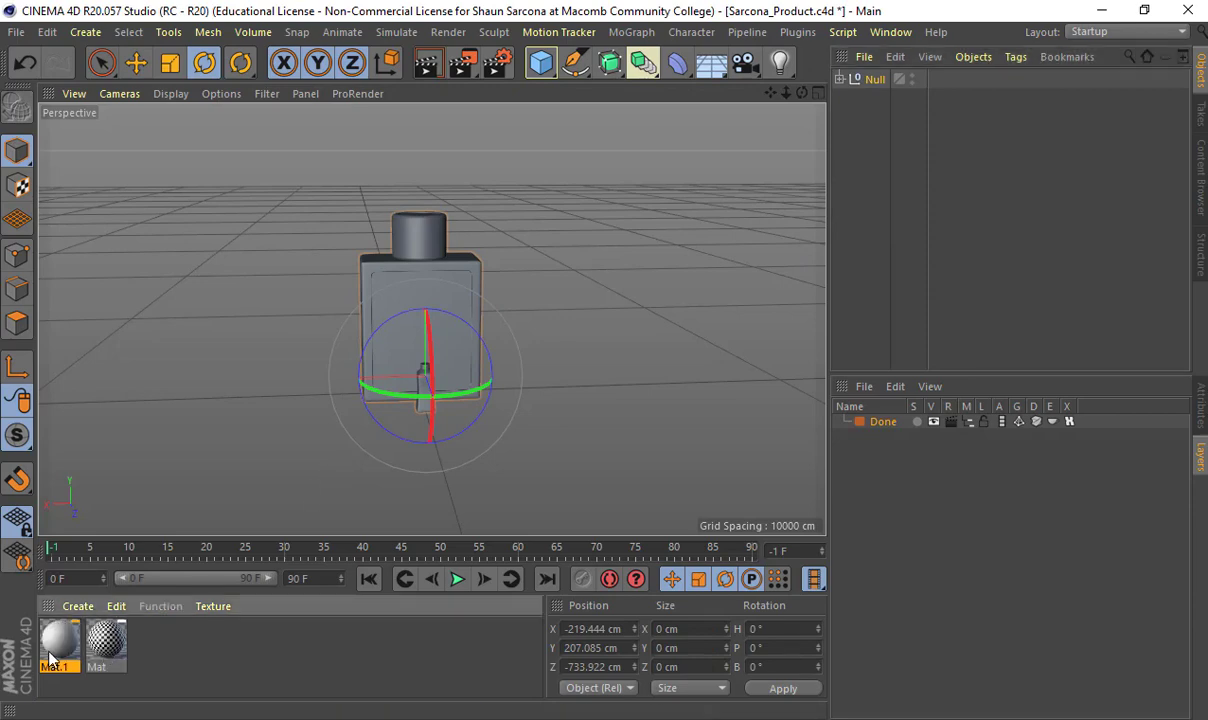
{"action": "double_click", "coordinate": [57, 650]}
{"action": "left_click_drag", "start_coordinate": [316, 60], "coordinate": [290, 47]}
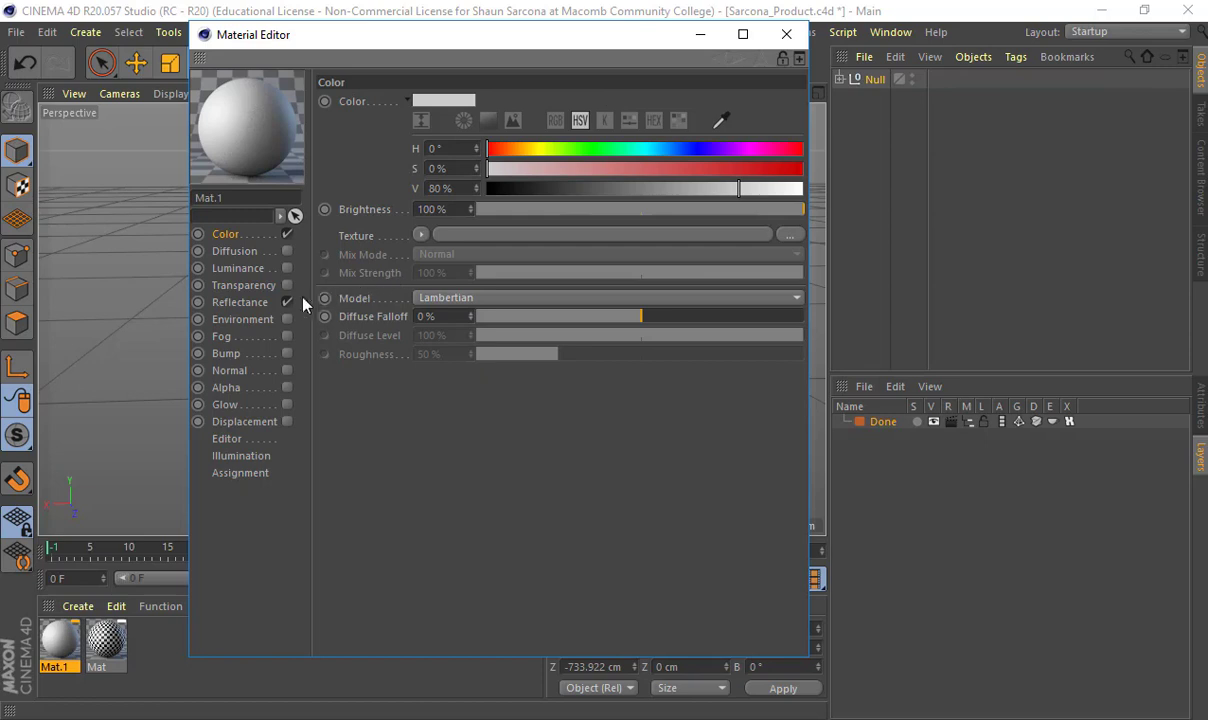
{"action": "left_click", "coordinate": [479, 235]}
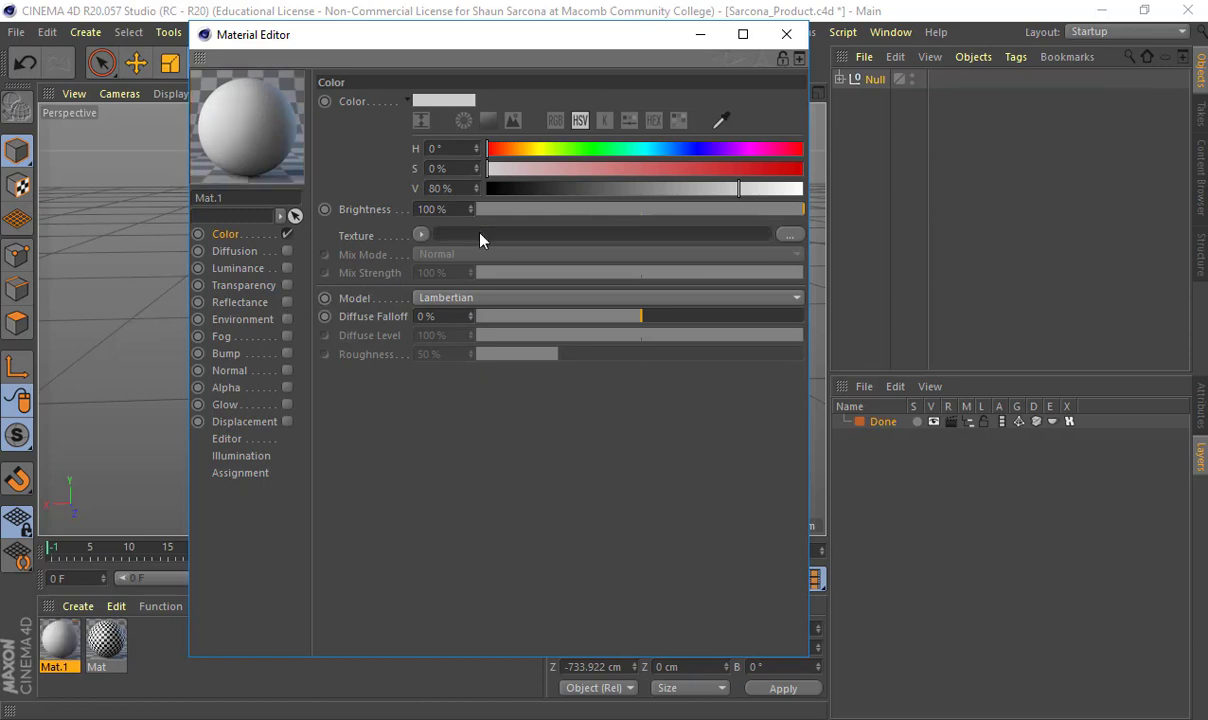
{"action": "key", "text": "Escape"}
Load the Checkerboard surface shader as the new material's Color texture
{"action": "left_click", "coordinate": [421, 235]}
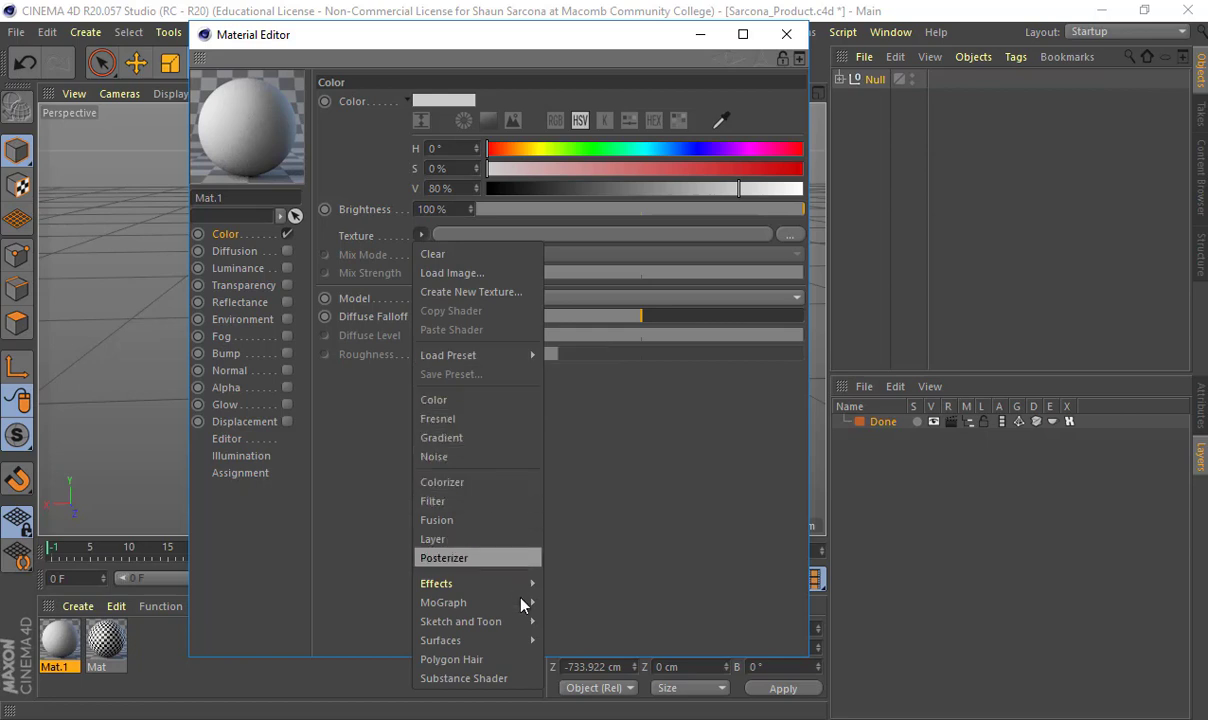
{"action": "mouse_move", "coordinate": [527, 641]}
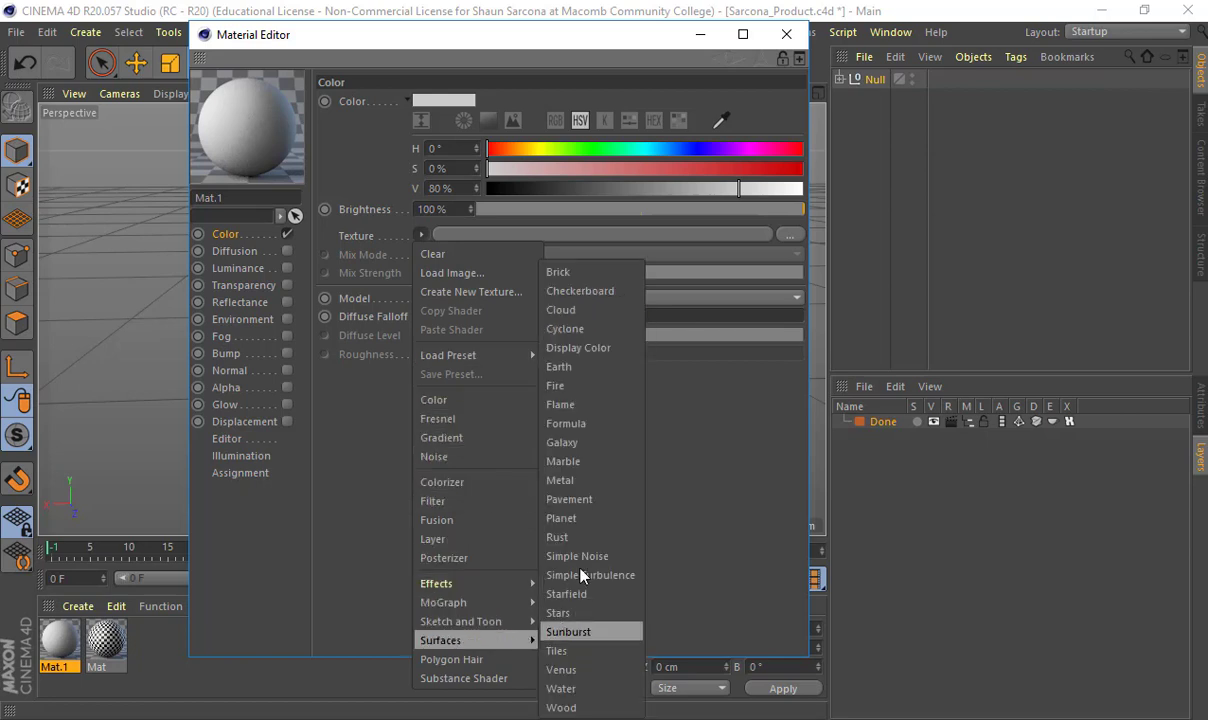
{"action": "left_click", "coordinate": [561, 293]}
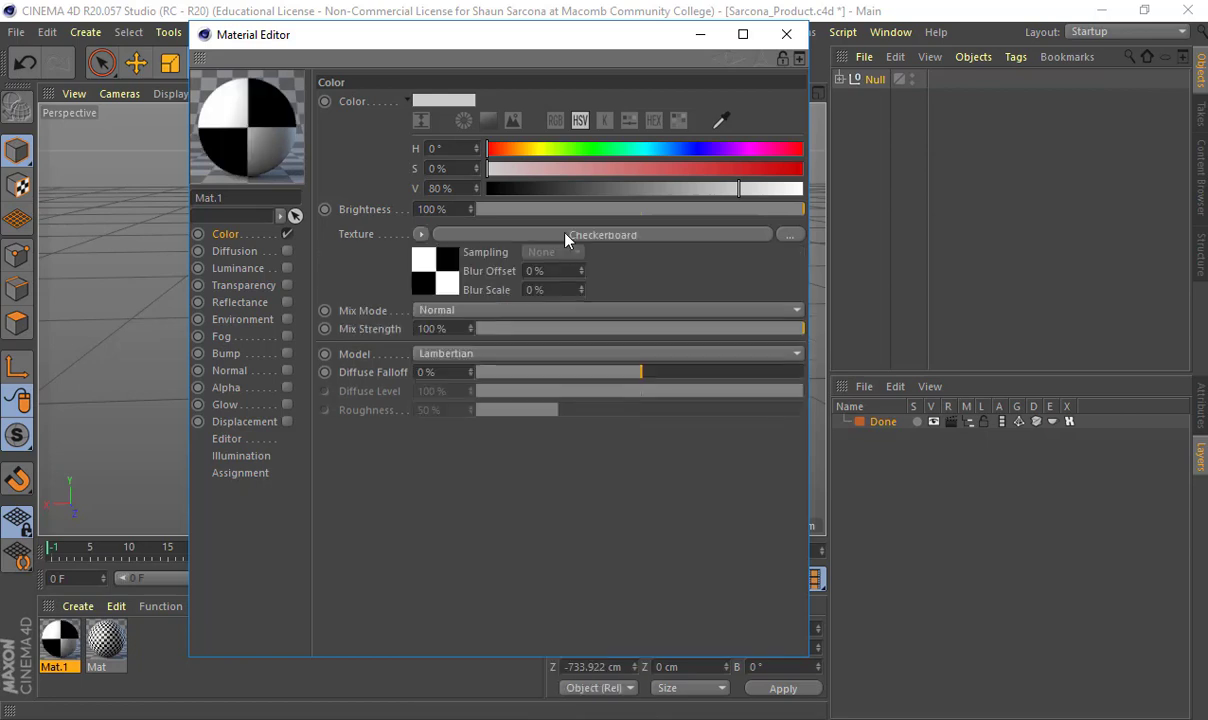
Set the Checkerboard shader's U Frequency and V Frequency both to 10
{"action": "left_click", "coordinate": [560, 238]}
{"action": "left_click", "coordinate": [430, 268]}
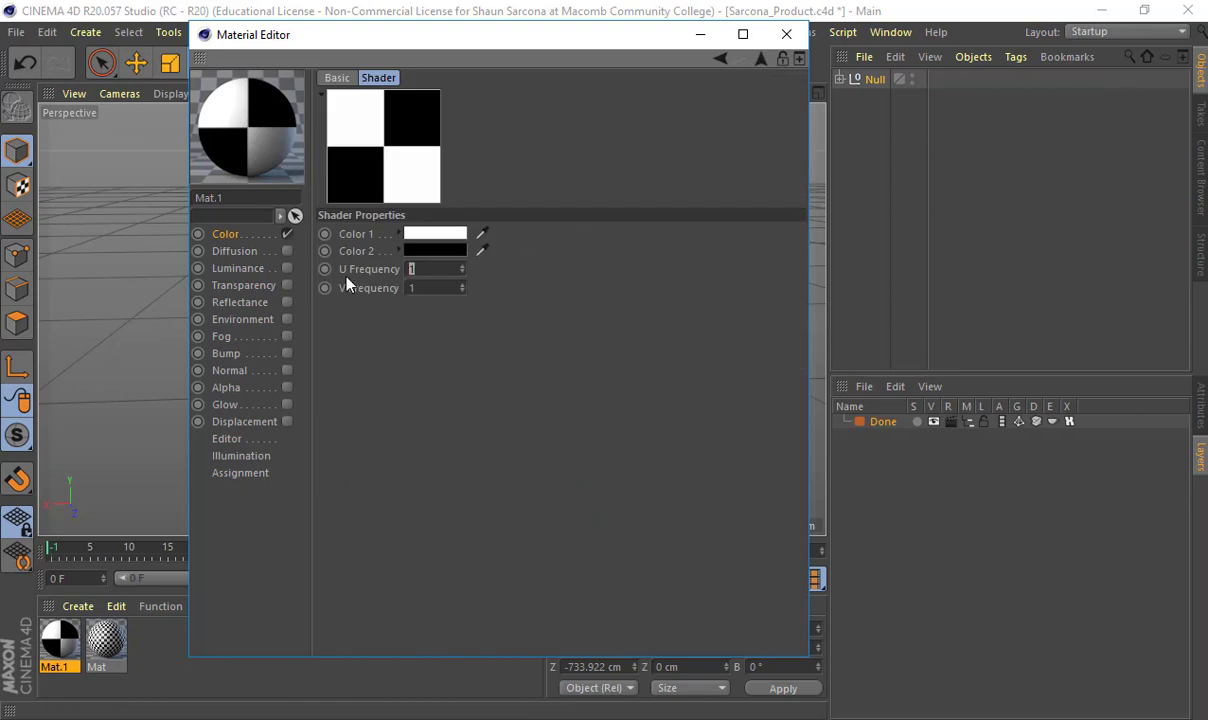
{"action": "type", "text": "10"}
{"action": "key", "text": "Tab"}
{"action": "type", "text": "10"}
{"action": "key", "text": "Tab"}
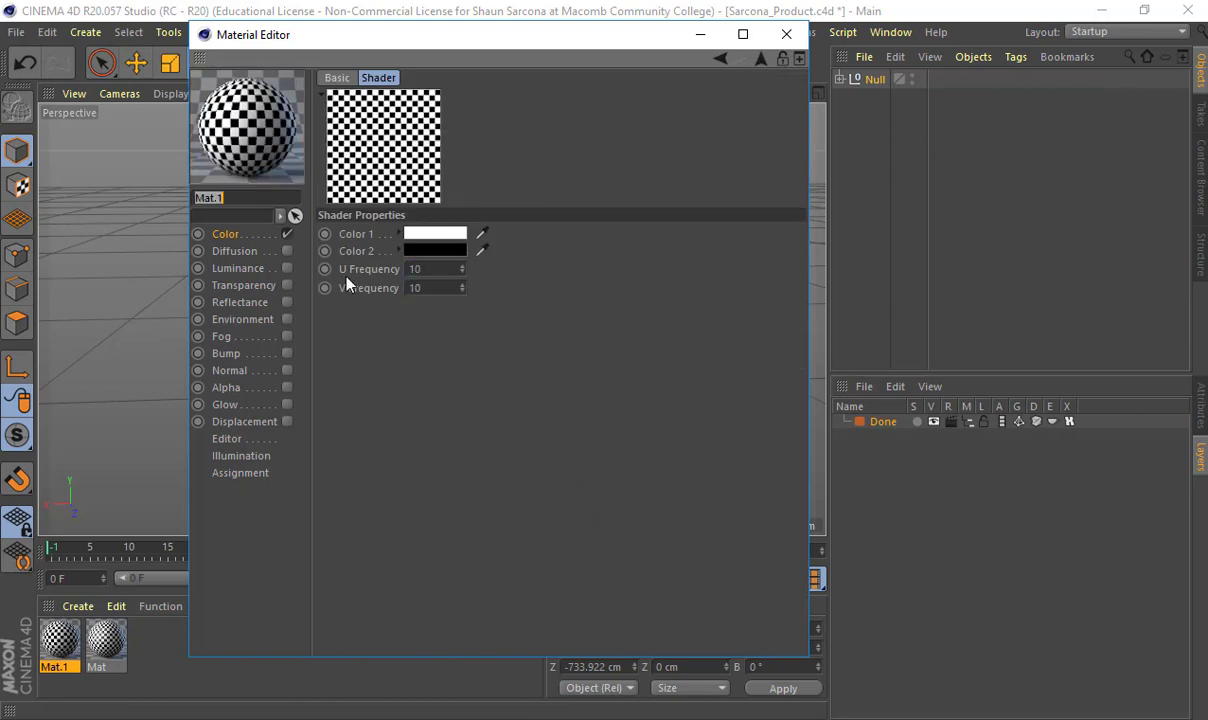
Close the material editor, apply the checkerboard material Mat.1 to the null and inspect the pattern on the bottle
{"action": "left_click", "coordinate": [787, 35]}
{"action": "left_click_drag", "start_coordinate": [55, 625], "coordinate": [874, 80]}
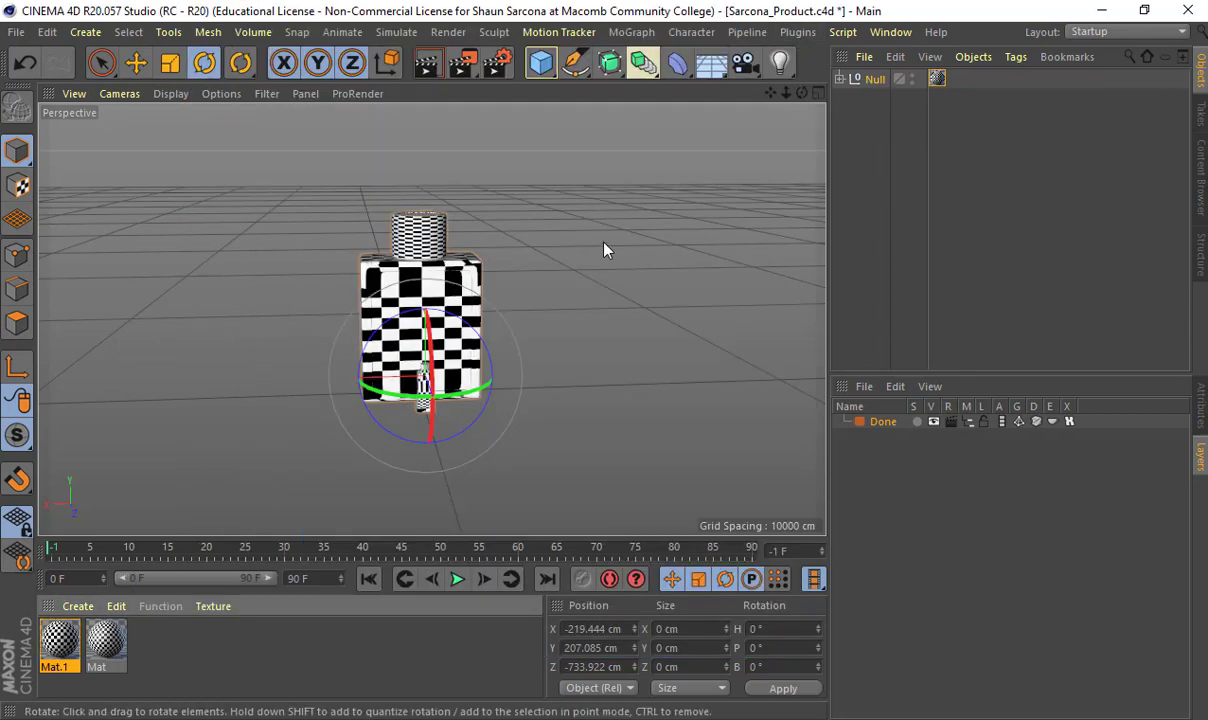
{"action": "left_click_drag", "start_coordinate": [604, 250], "coordinate": [478, 267], "text": "alt"}
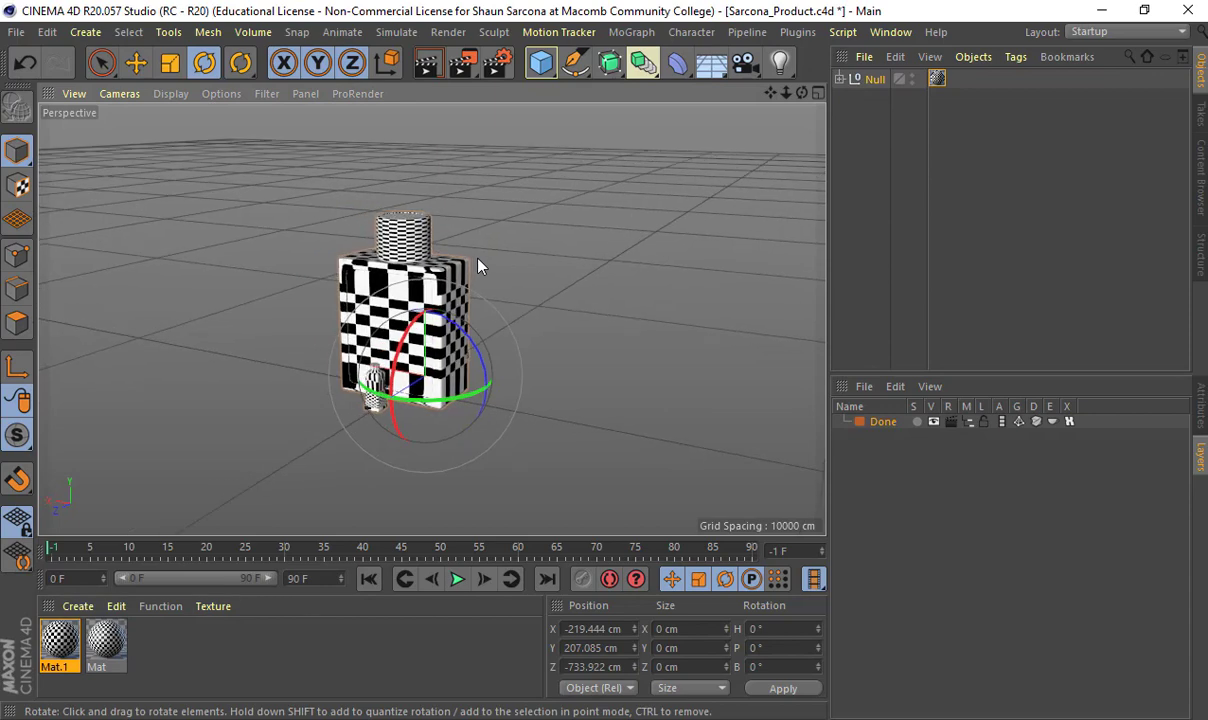
Expand the null's hierarchy and identify the Product6 bottle by test-moving it, undoing the move, and toggling its visibility
{"action": "left_click", "coordinate": [840, 78]}
{"action": "left_click", "coordinate": [910, 100]}
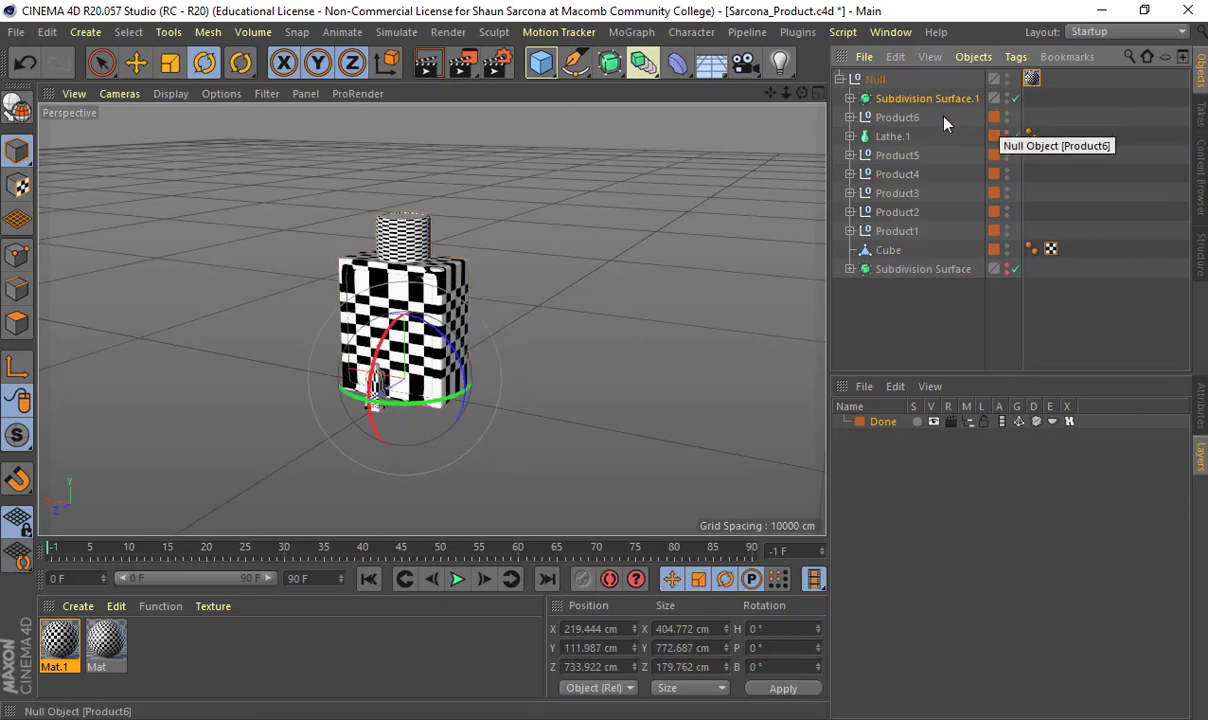
{"action": "left_click", "coordinate": [744, 181]}
{"action": "left_click", "coordinate": [903, 118]}
{"action": "key", "text": "e"}
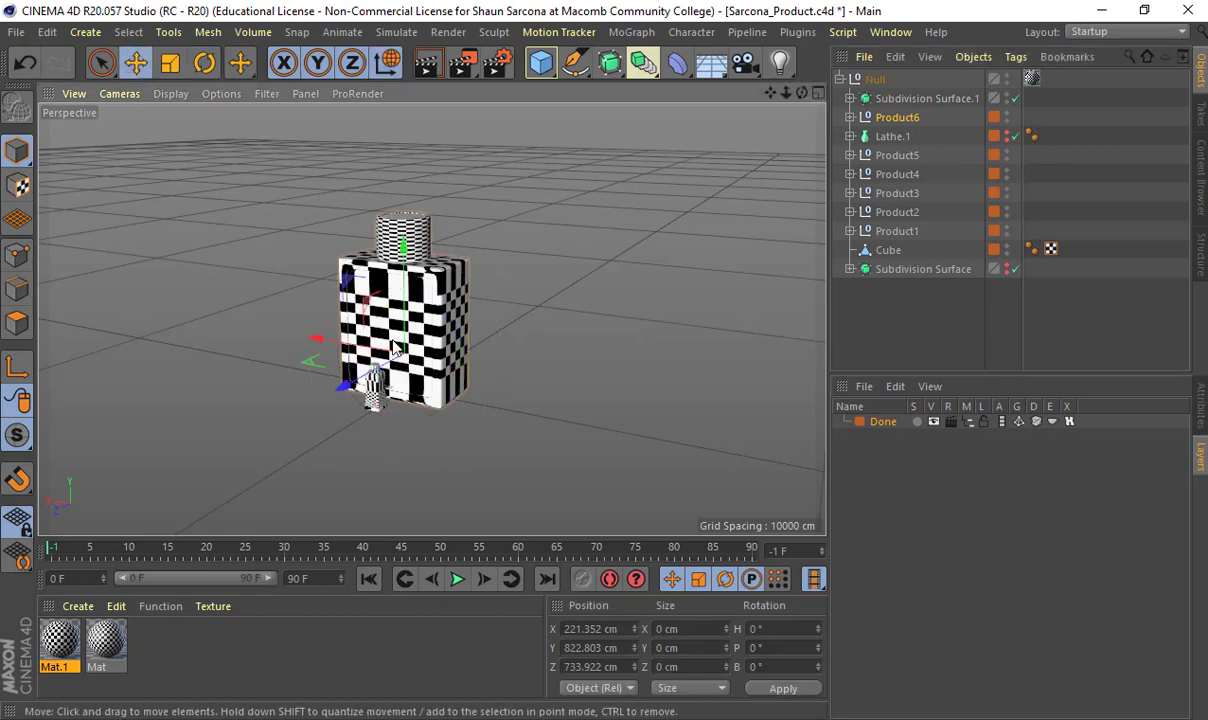
{"action": "left_click_drag", "start_coordinate": [346, 340], "coordinate": [501, 355]}
{"action": "key", "text": "ctrl+z"}
{"action": "left_click", "coordinate": [1007, 117]}
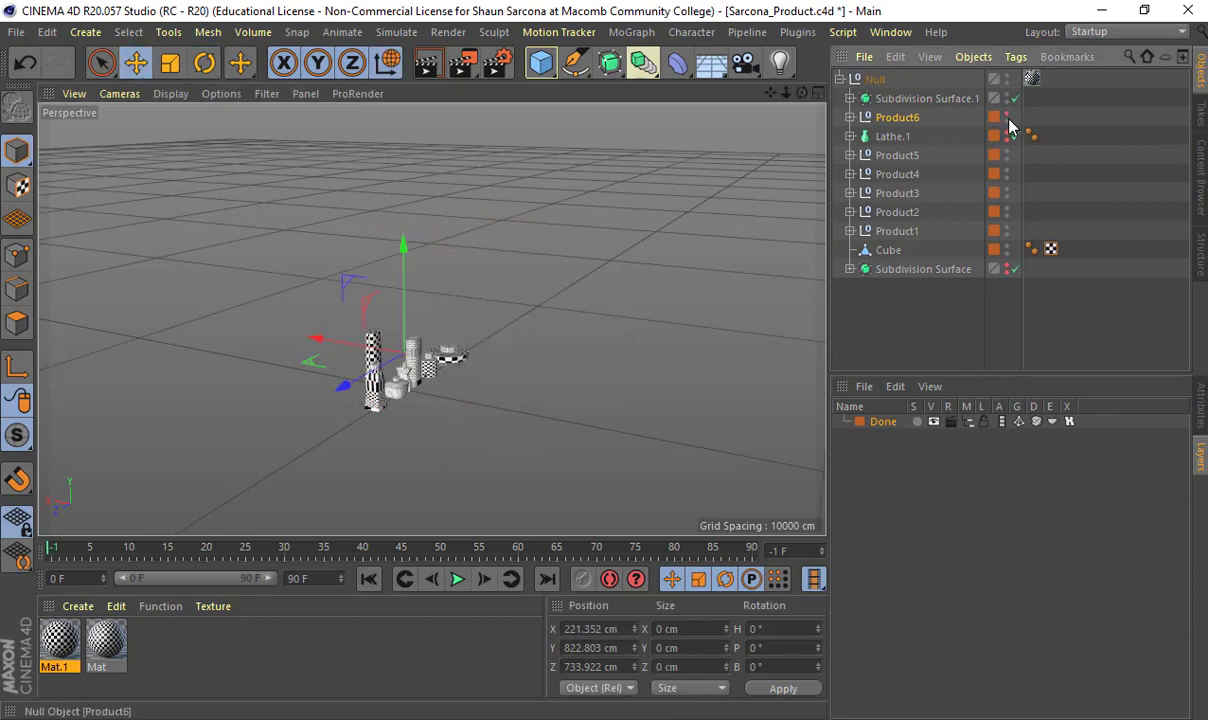
{"action": "left_click", "coordinate": [1007, 117]}
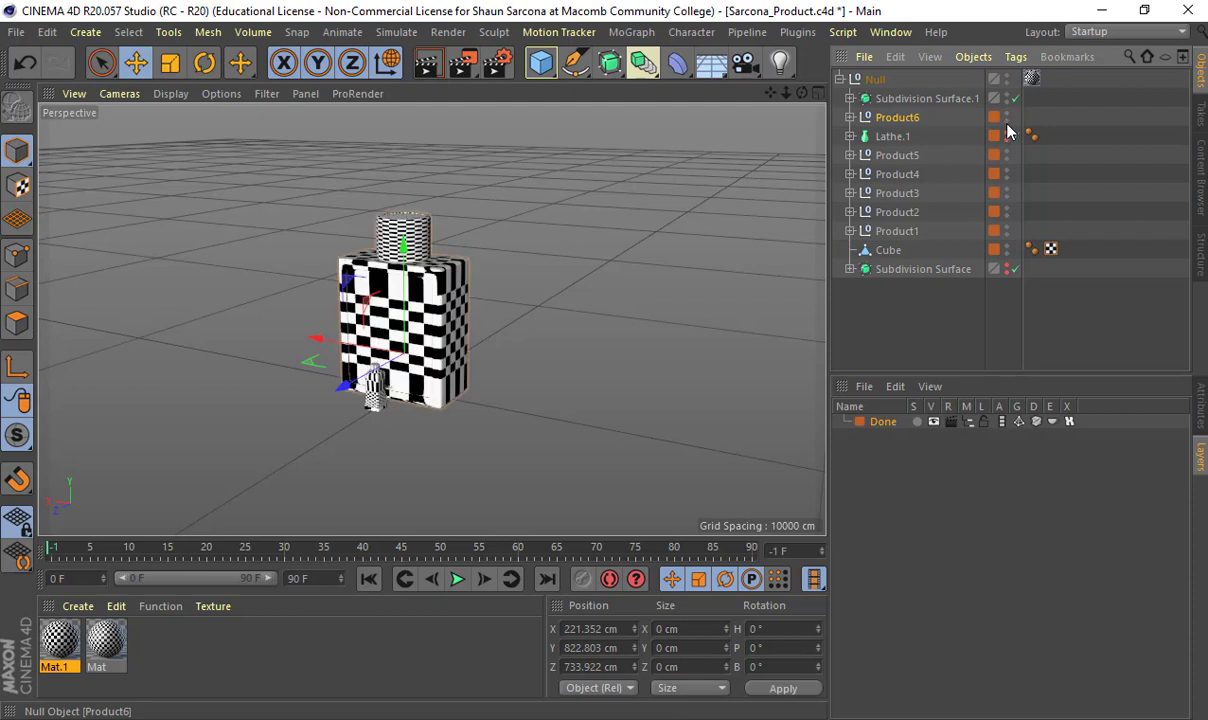
Hide Product1 through Product5 and the top-level Subdivision Surface.1 so that only the Product6 bottle stays displayed
{"action": "left_click", "coordinate": [1007, 152]}
{"action": "left_click", "coordinate": [1007, 190]}
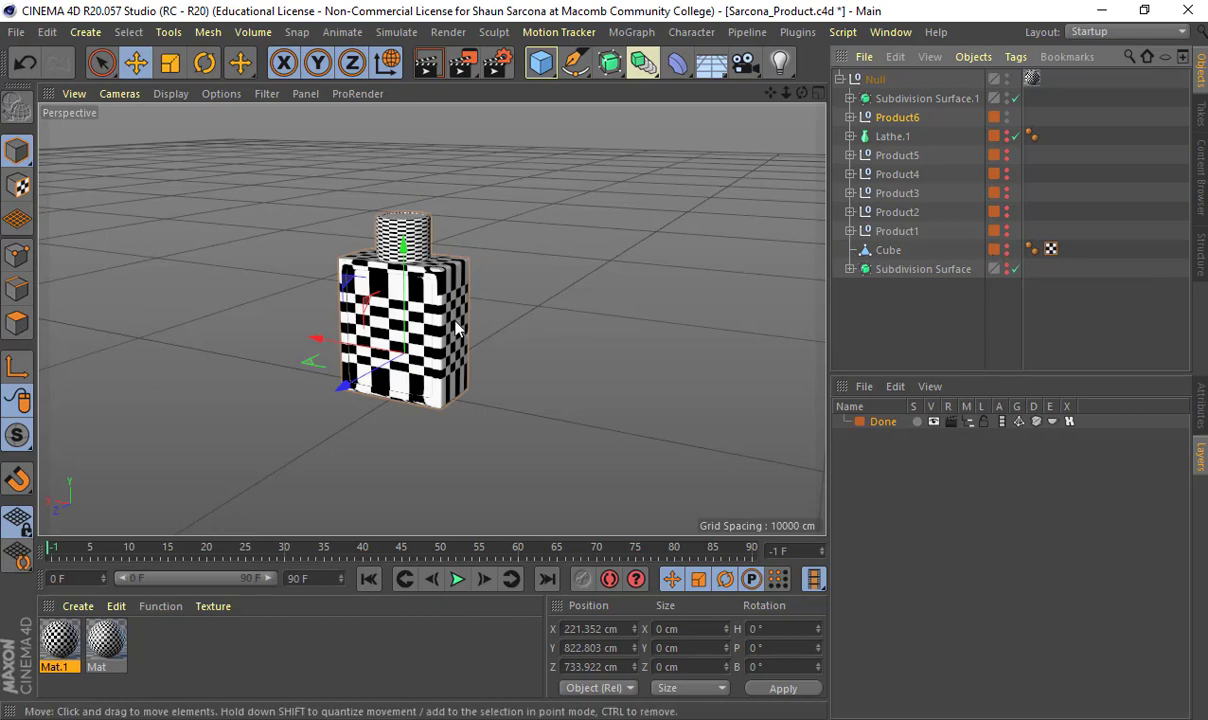
{"action": "left_click_drag", "start_coordinate": [408, 318], "coordinate": [506, 325], "text": "alt"}
{"action": "scroll", "coordinate": [506, 325], "scroll_direction": "up", "scroll_amount": 2}
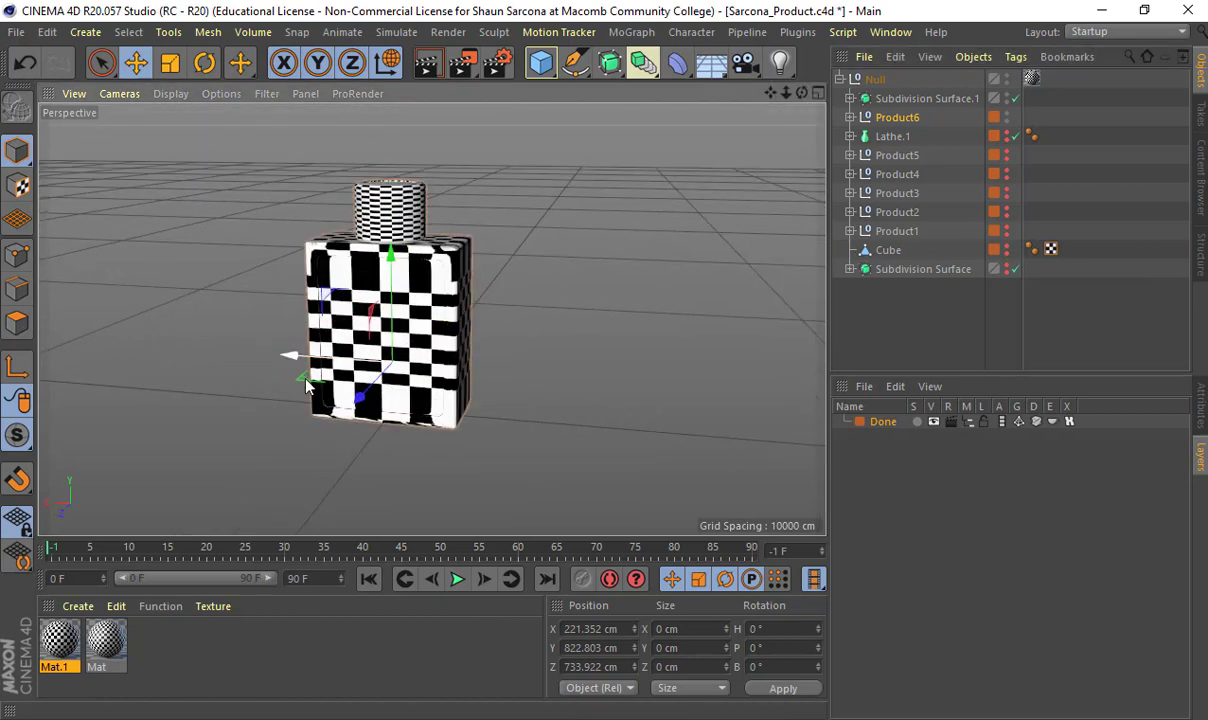
{"action": "left_click_drag", "start_coordinate": [308, 385], "coordinate": [574, 303]}
{"action": "key", "text": "ctrl+z"}
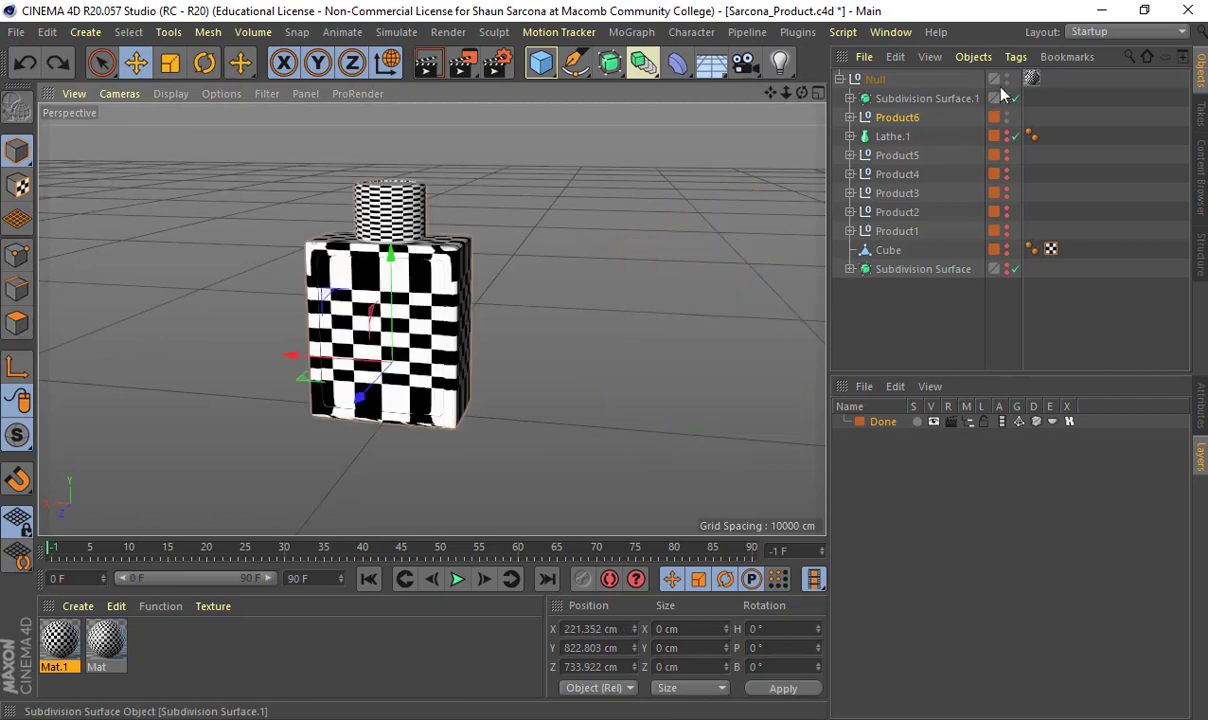
{"action": "left_click", "coordinate": [1006, 96]}
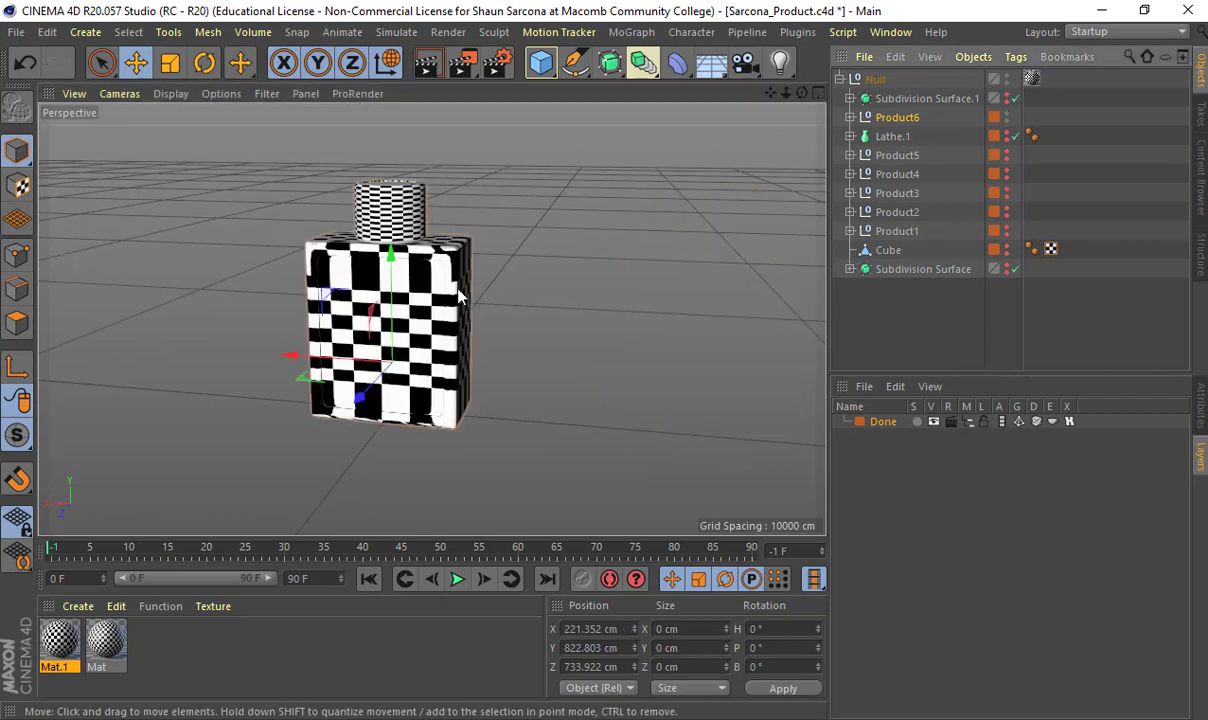
Test-move Product6, undo the move, deselect it and examine the checkerboard pattern on the bottle up close
{"action": "left_click_drag", "start_coordinate": [315, 352], "coordinate": [615, 334]}
{"action": "key", "text": "ctrl+z"}
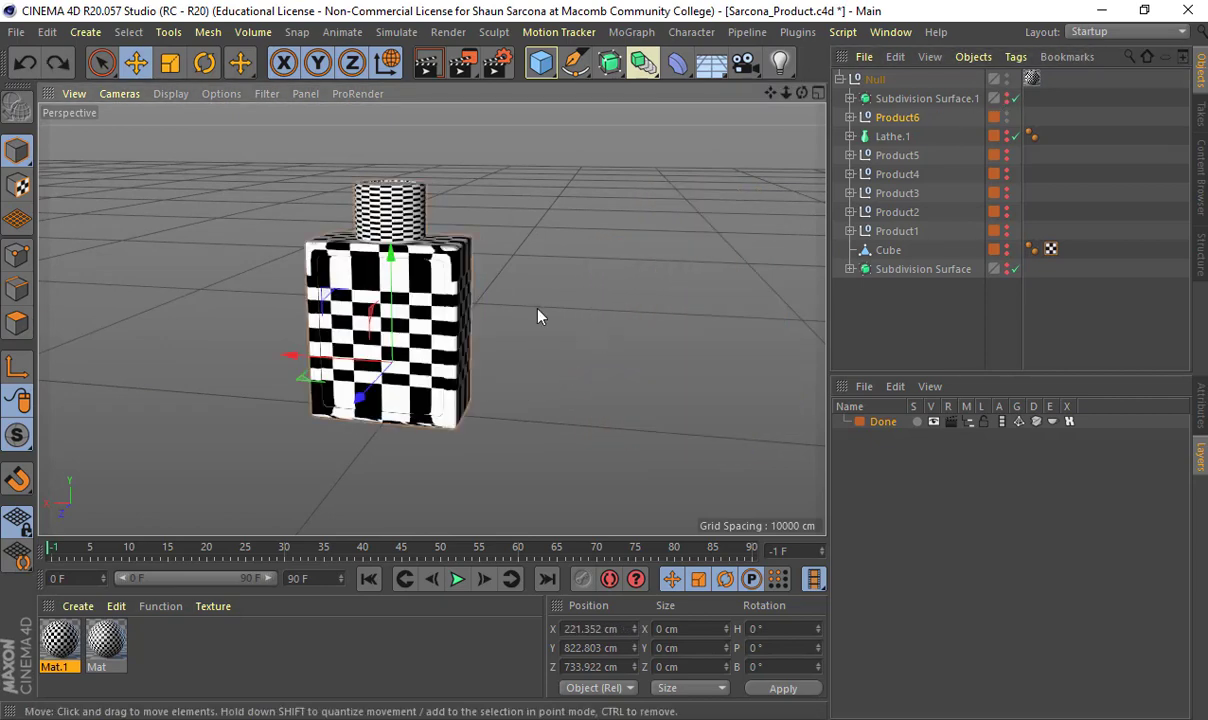
{"action": "left_click", "coordinate": [538, 316]}
{"action": "scroll", "coordinate": [525, 316], "scroll_direction": "up", "scroll_amount": 8}
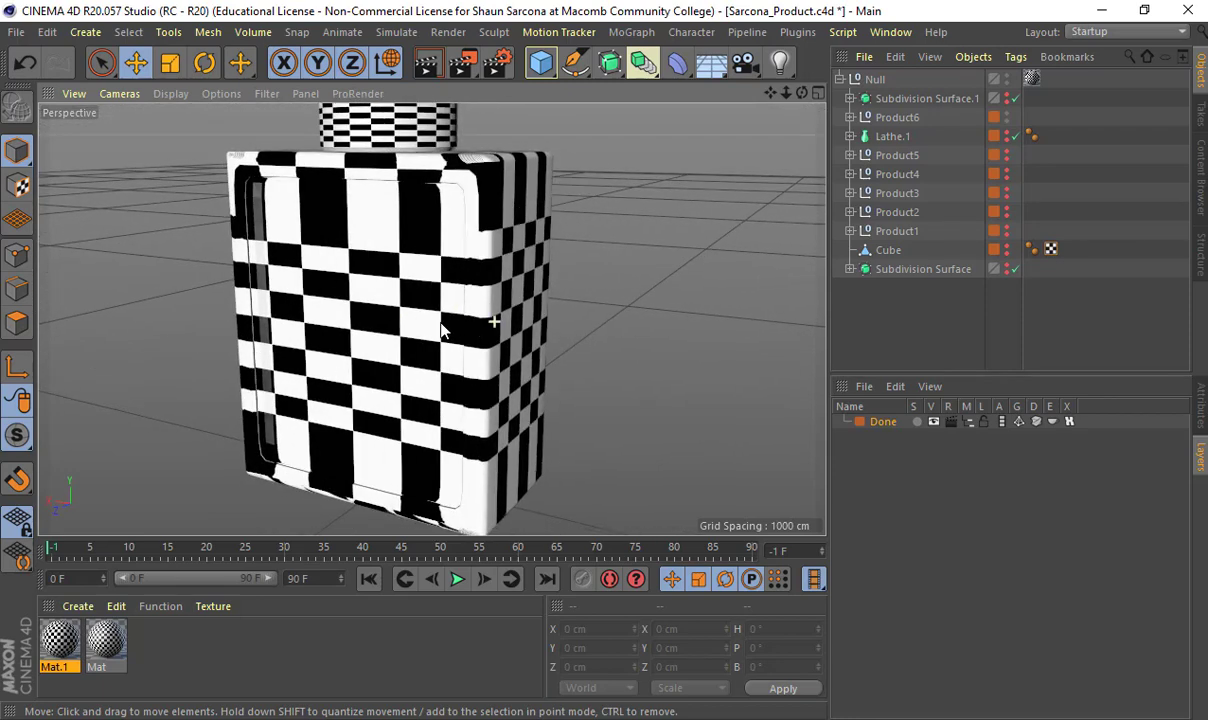
{"action": "scroll", "coordinate": [443, 330], "scroll_direction": "down", "scroll_amount": 5}
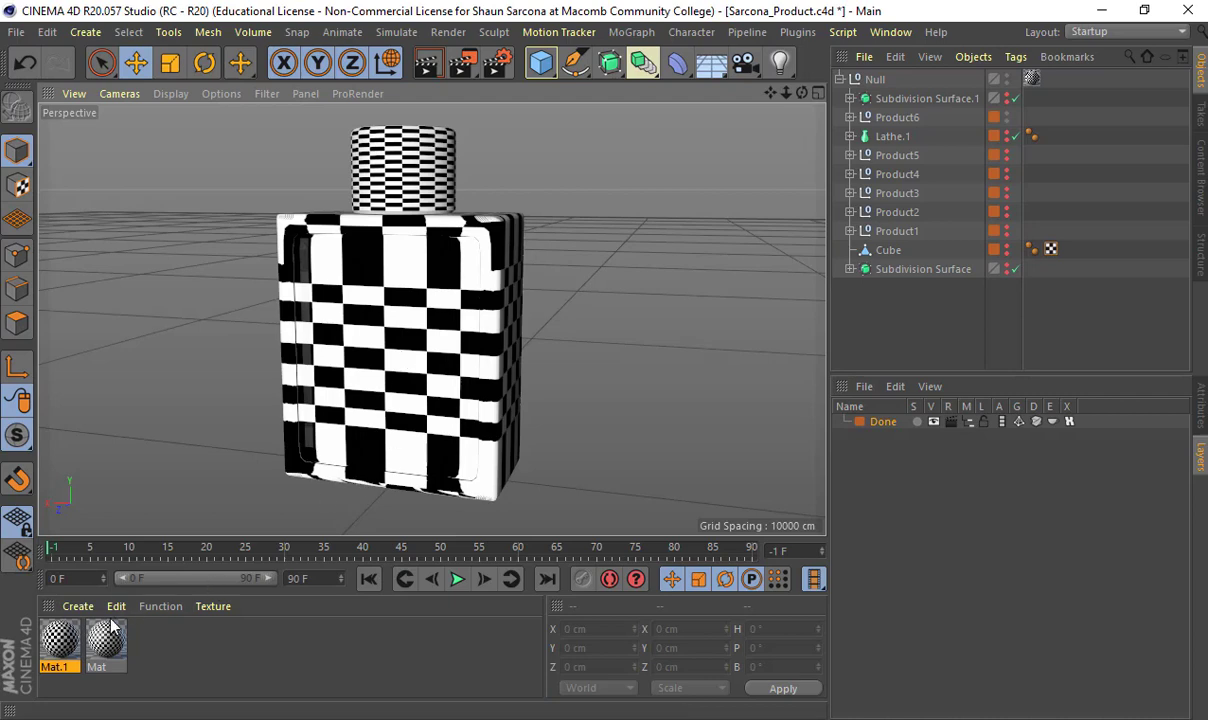
Open Mat.1 for editing and set its Checkerboard shader's U Frequency and V Frequency to 5
{"action": "double_click", "coordinate": [58, 638]}
{"action": "left_click", "coordinate": [601, 293]}
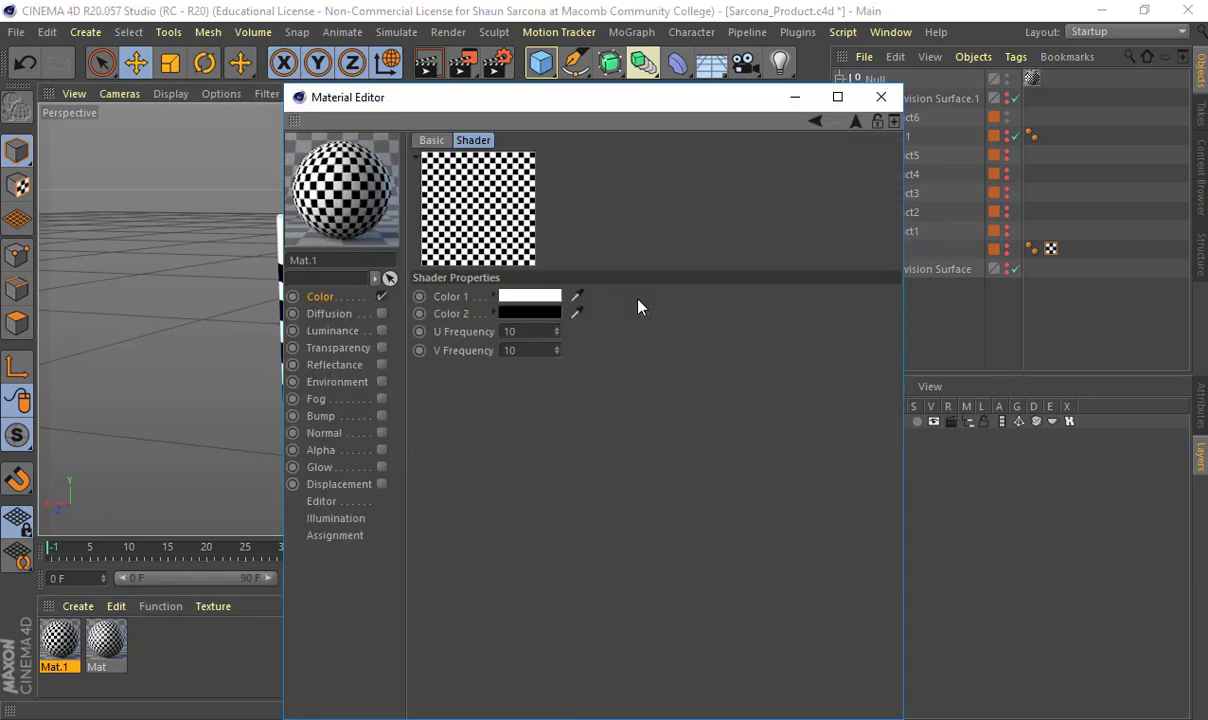
{"action": "left_click_drag", "start_coordinate": [517, 331], "coordinate": [447, 342]}
{"action": "type", "text": "5"}
{"action": "key", "text": "Tab"}
{"action": "type", "text": "5"}
{"action": "key", "text": "Tab"}
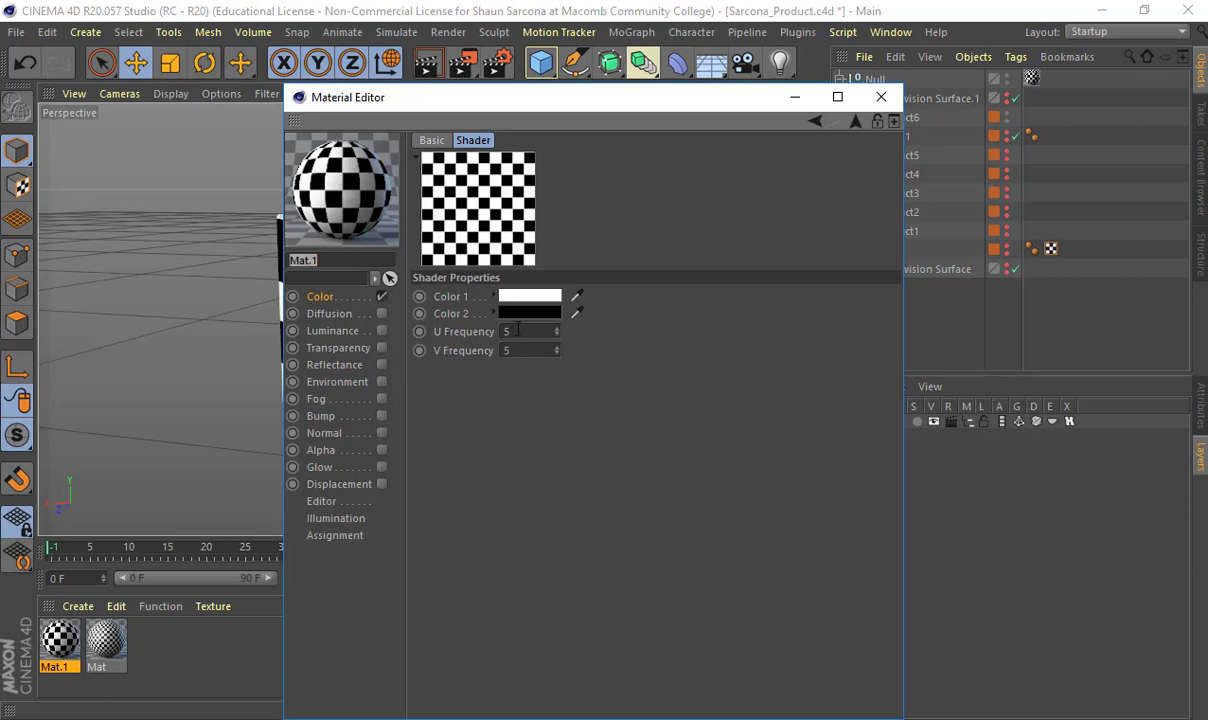
Set Mat.1's Checkerboard U Frequency and V Frequency to 10 and close the material editor
{"action": "left_click_drag", "start_coordinate": [517, 331], "coordinate": [463, 342]}
{"action": "type", "text": "10"}
{"action": "key", "text": "Tab"}
{"action": "type", "text": "10"}
{"action": "key", "text": "Tab"}
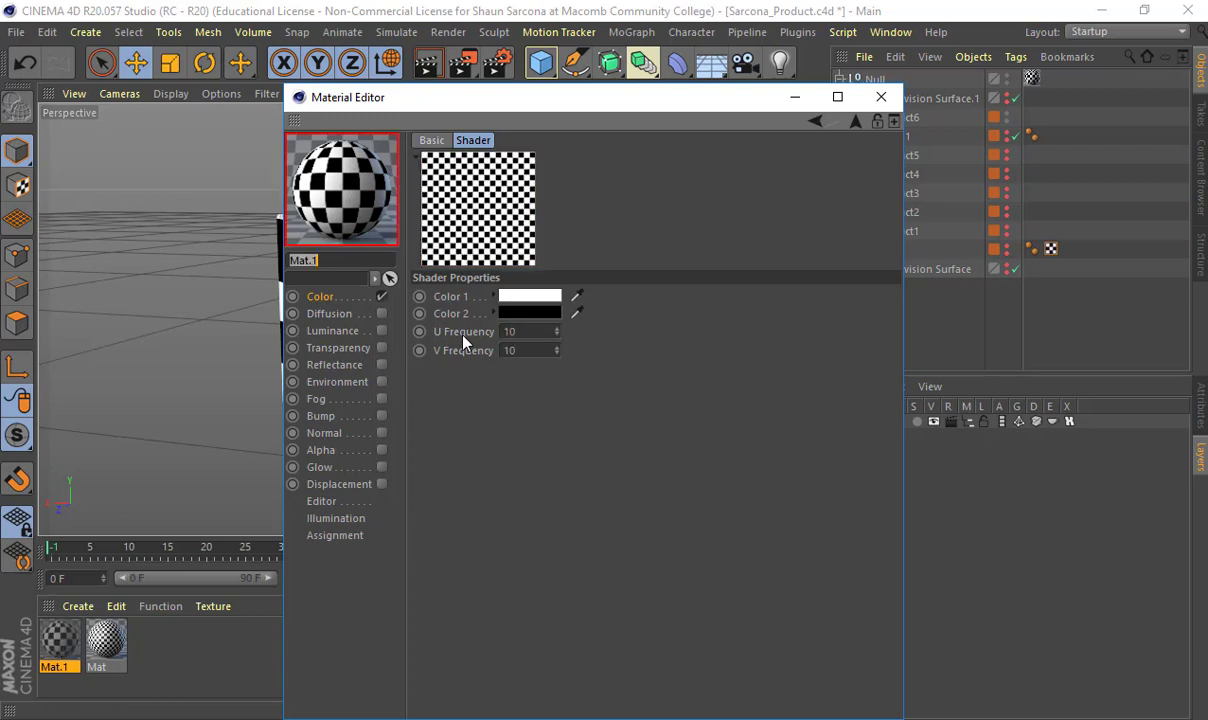
{"action": "left_click", "coordinate": [881, 97]}
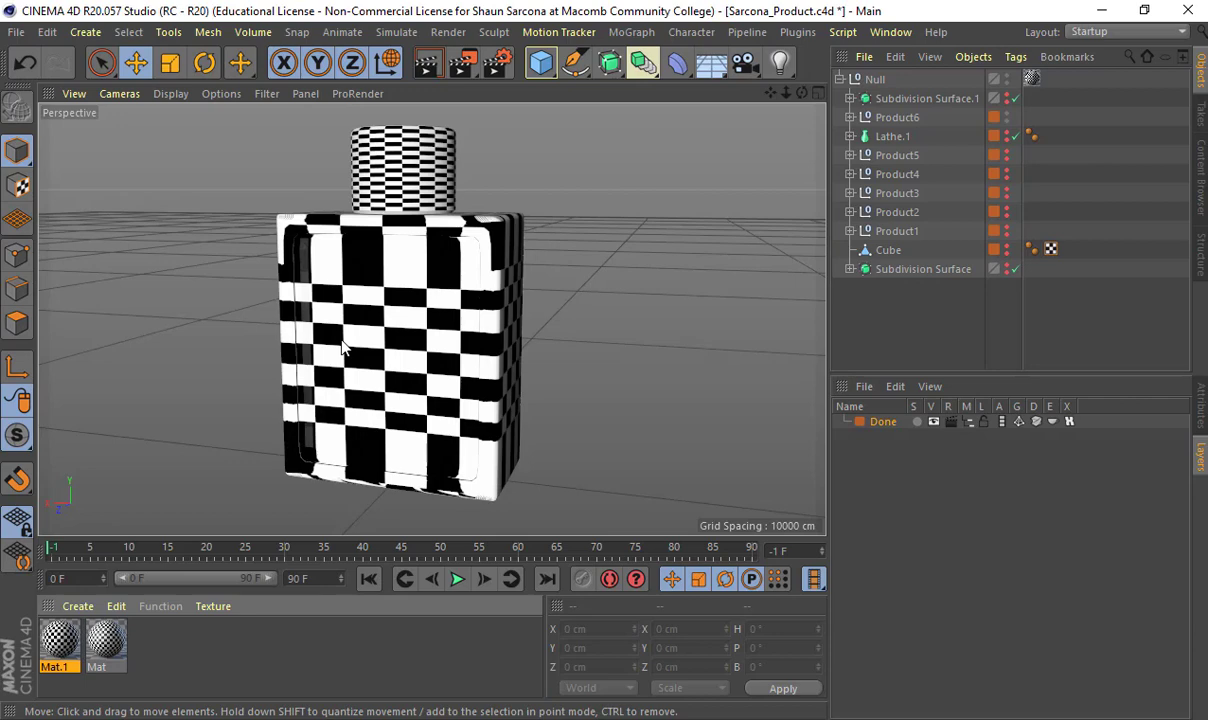
Inspect the bottle's front and side, select its body and expand the Product6 hierarchy to reveal its parts
{"action": "left_click_drag", "start_coordinate": [502, 311], "coordinate": [297, 305], "text": "alt"}
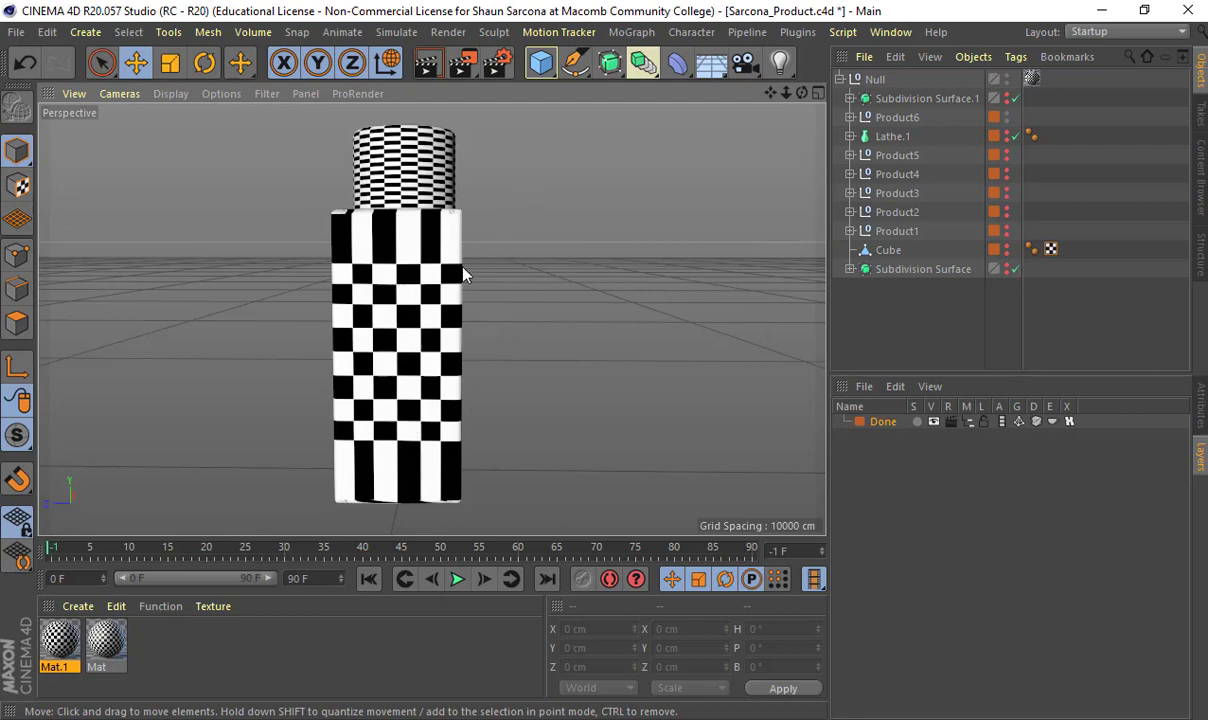
{"action": "left_click_drag", "start_coordinate": [464, 270], "coordinate": [593, 317], "text": "alt"}
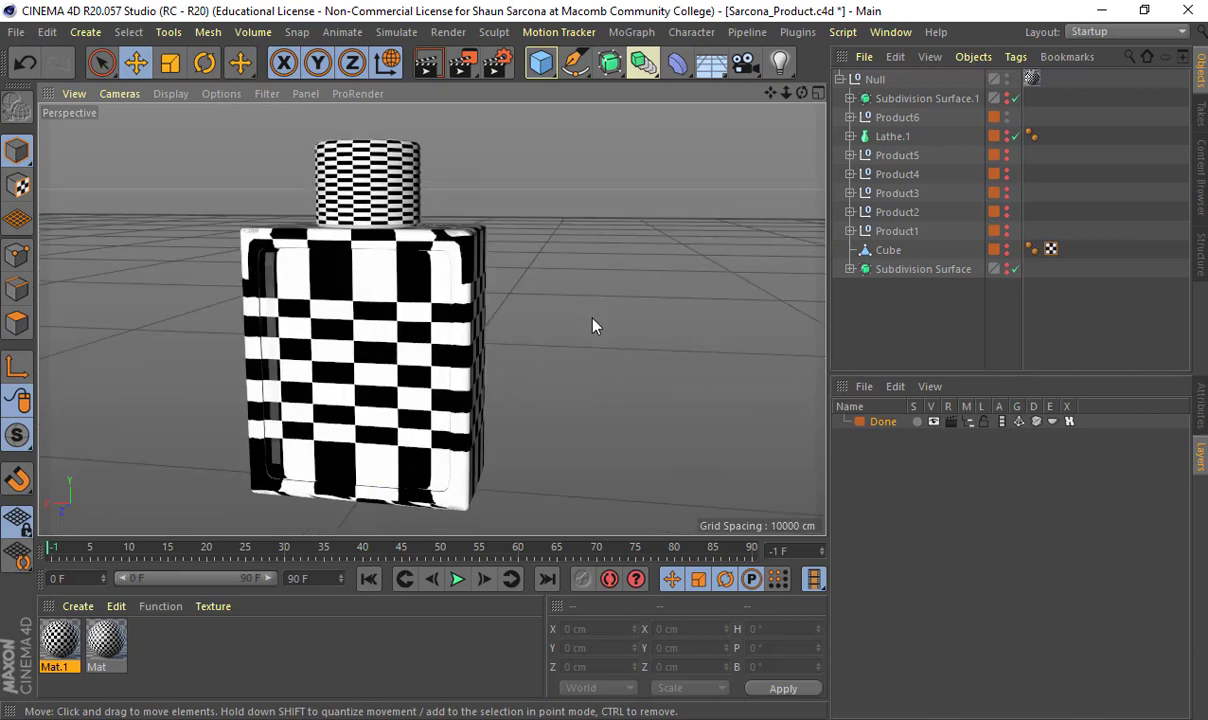
{"action": "left_click", "coordinate": [408, 327]}
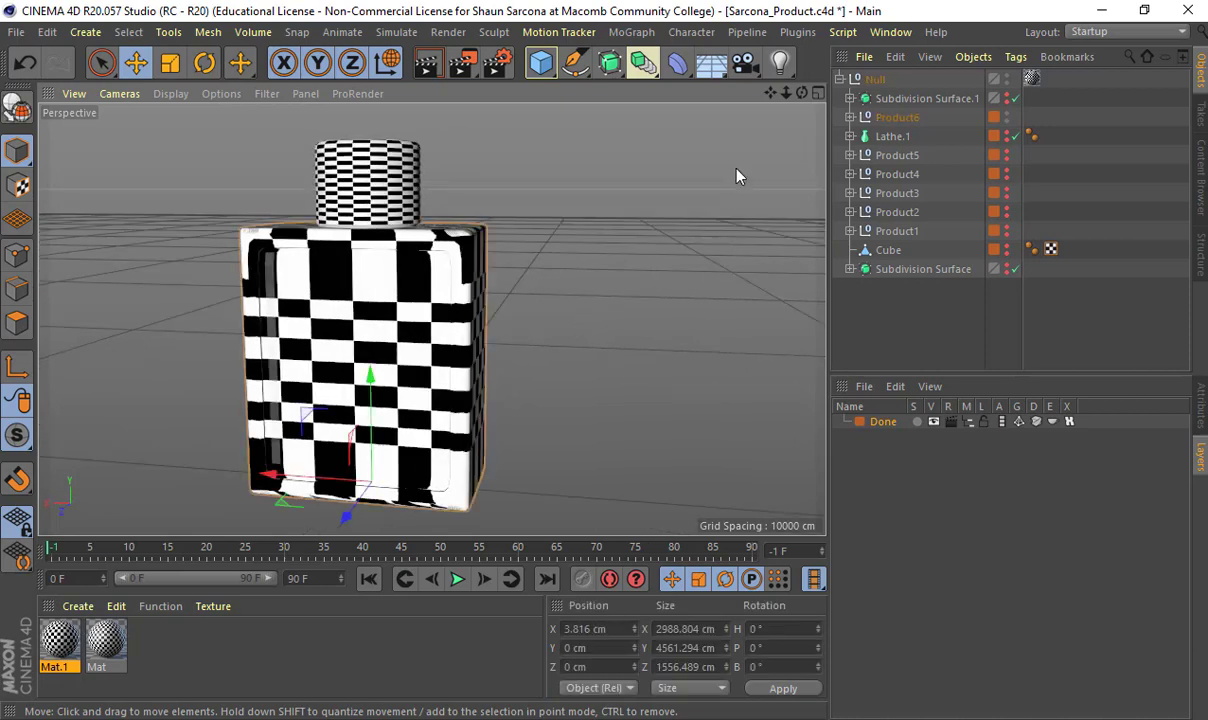
{"action": "left_click", "coordinate": [850, 118]}
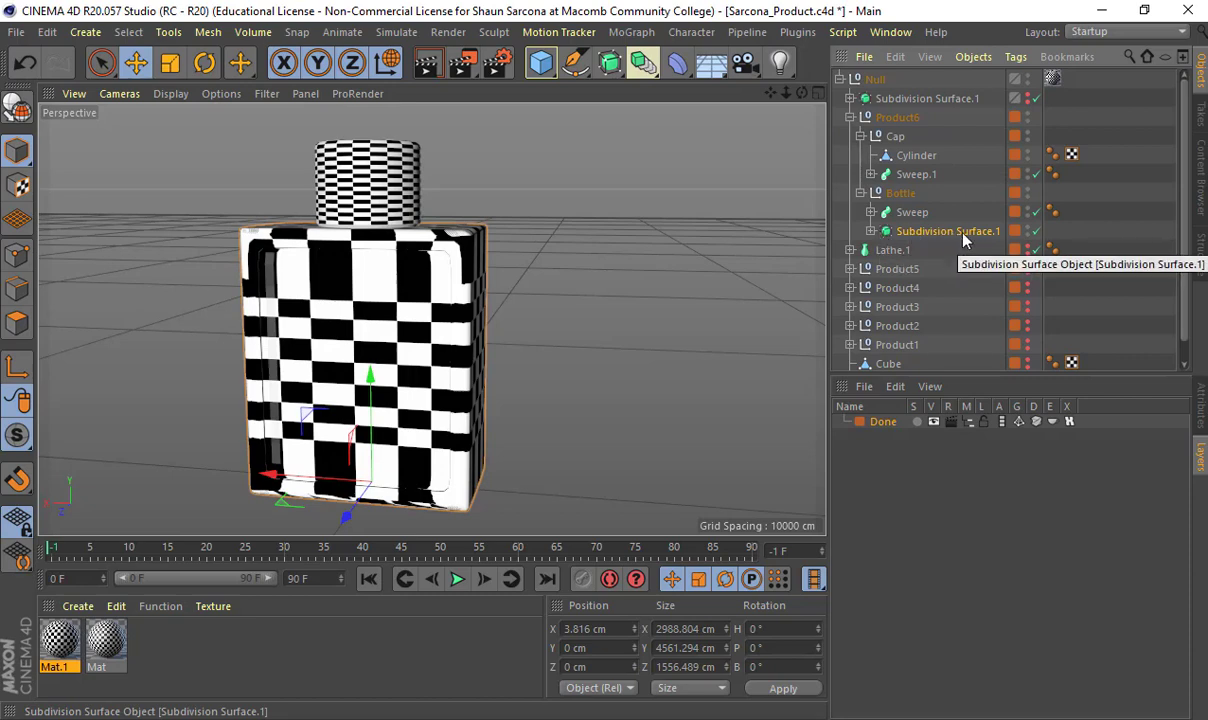
Toggle the bottle's Subdivision Surface.1 off and on repeatedly to compare the checkerboard pattern with and without smoothing
{"action": "left_click", "coordinate": [1035, 231]}
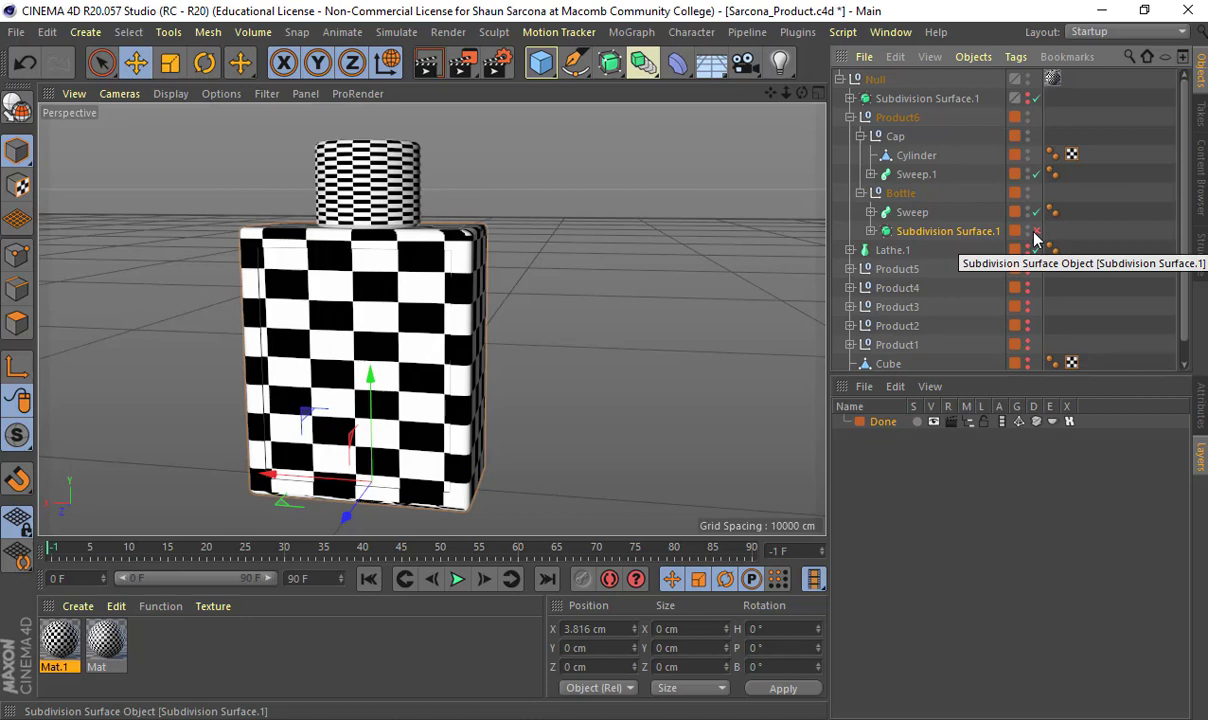
{"action": "left_click", "coordinate": [1035, 231]}
{"action": "left_click", "coordinate": [1035, 231]}
{"action": "left_click", "coordinate": [1035, 231]}
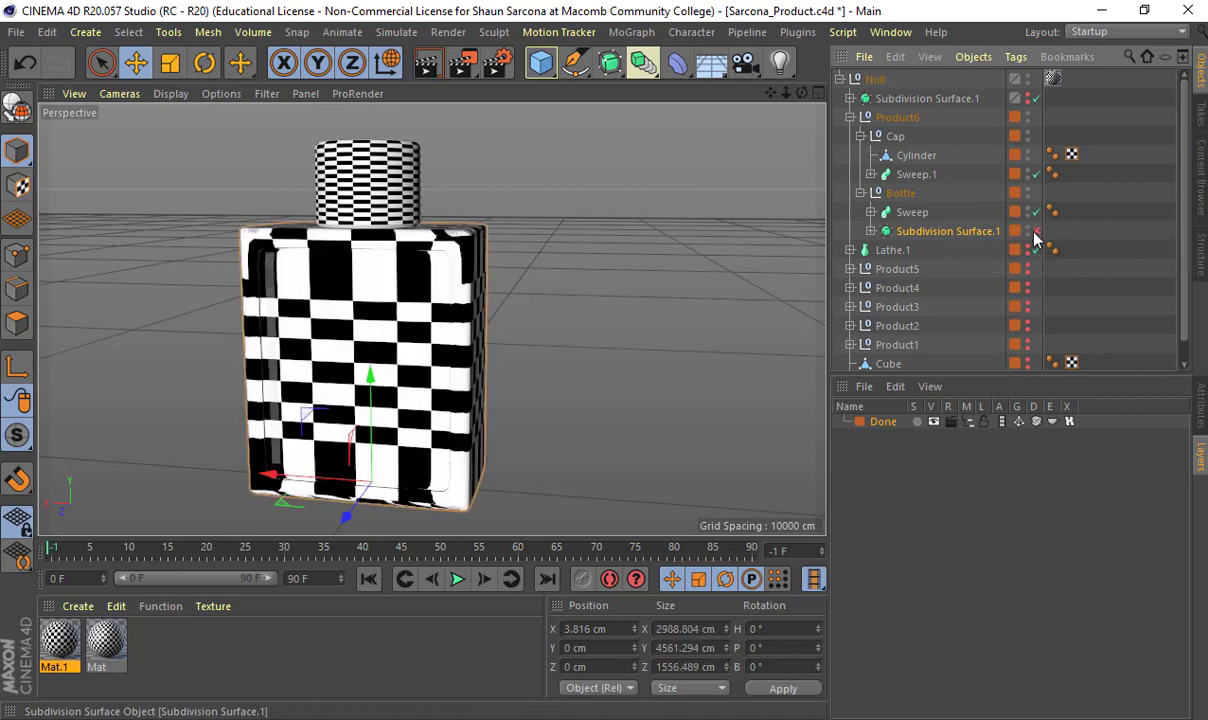
{"action": "left_click", "coordinate": [1035, 231]}
{"action": "left_click", "coordinate": [1035, 231]}
{"action": "left_click", "coordinate": [1035, 232]}
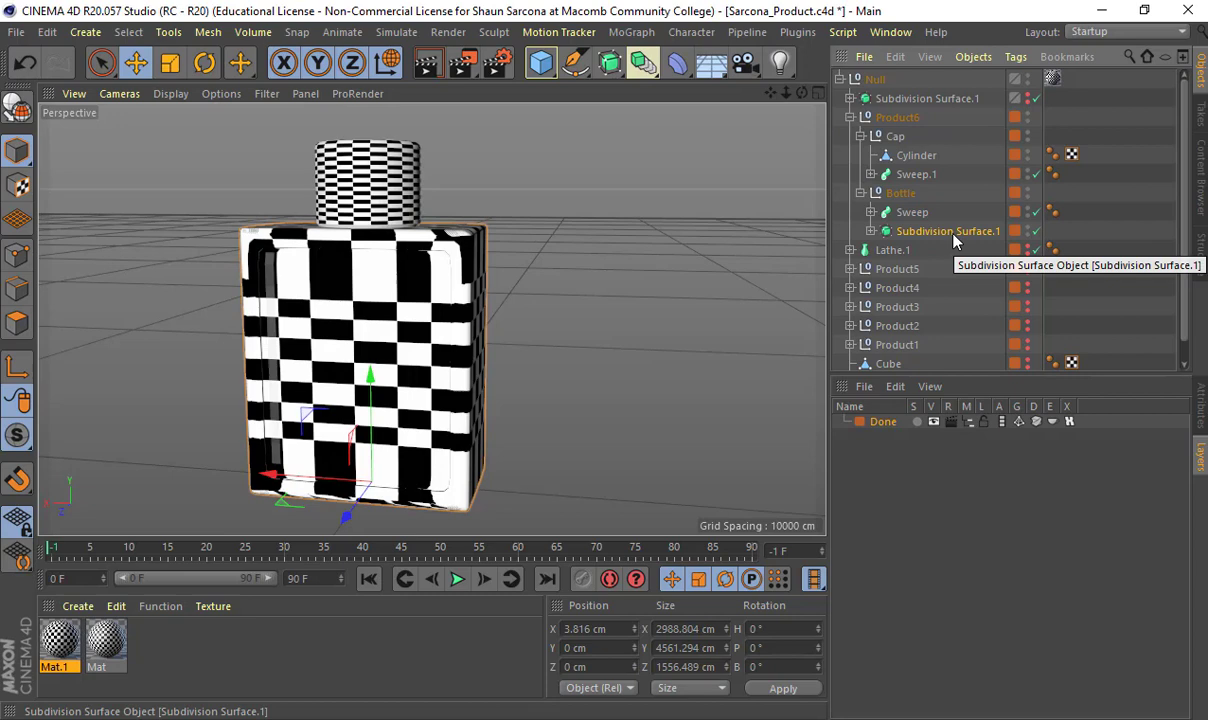
Show mesh lines over the shaded bottle and set its Subdivision Surface.1 Subdivision Editor level to 3
{"action": "left_click", "coordinate": [169, 94]}
{"action": "left_click", "coordinate": [184, 141]}
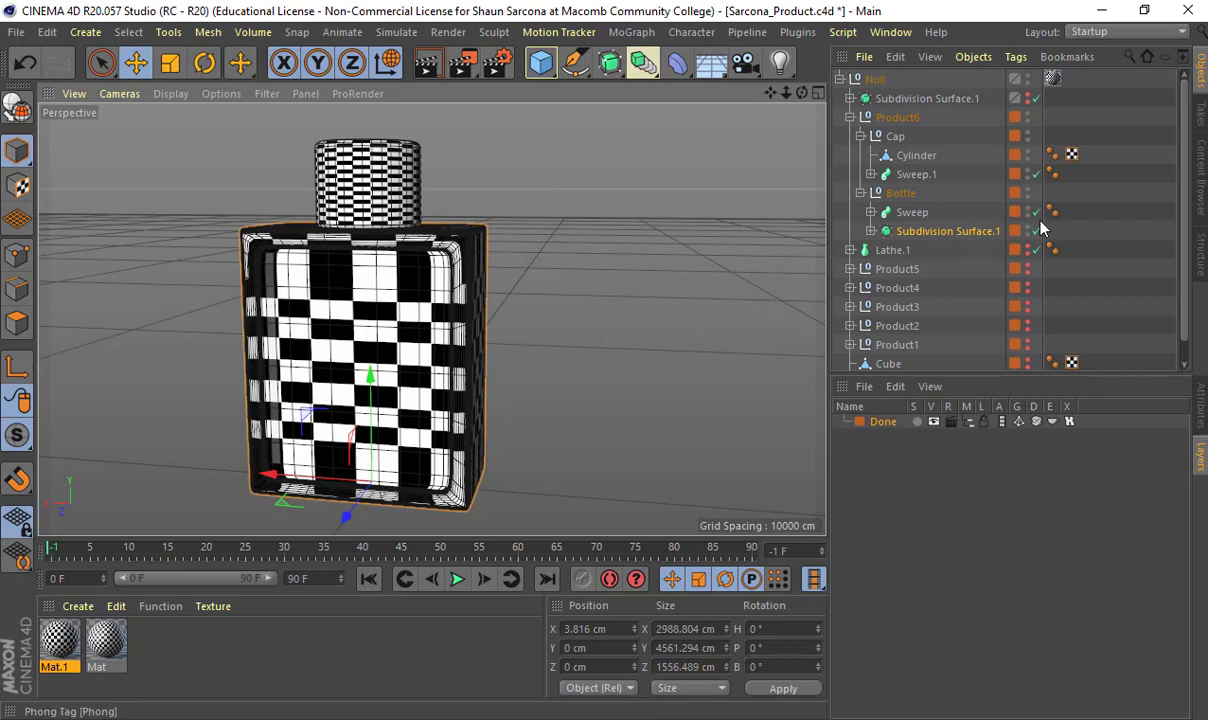
{"action": "left_click", "coordinate": [1200, 404]}
{"action": "left_click_drag", "start_coordinate": [660, 310], "coordinate": [622, 313], "text": "alt"}
{"action": "middle_click_drag", "start_coordinate": [623, 305], "coordinate": [687, 326], "text": "alt"}
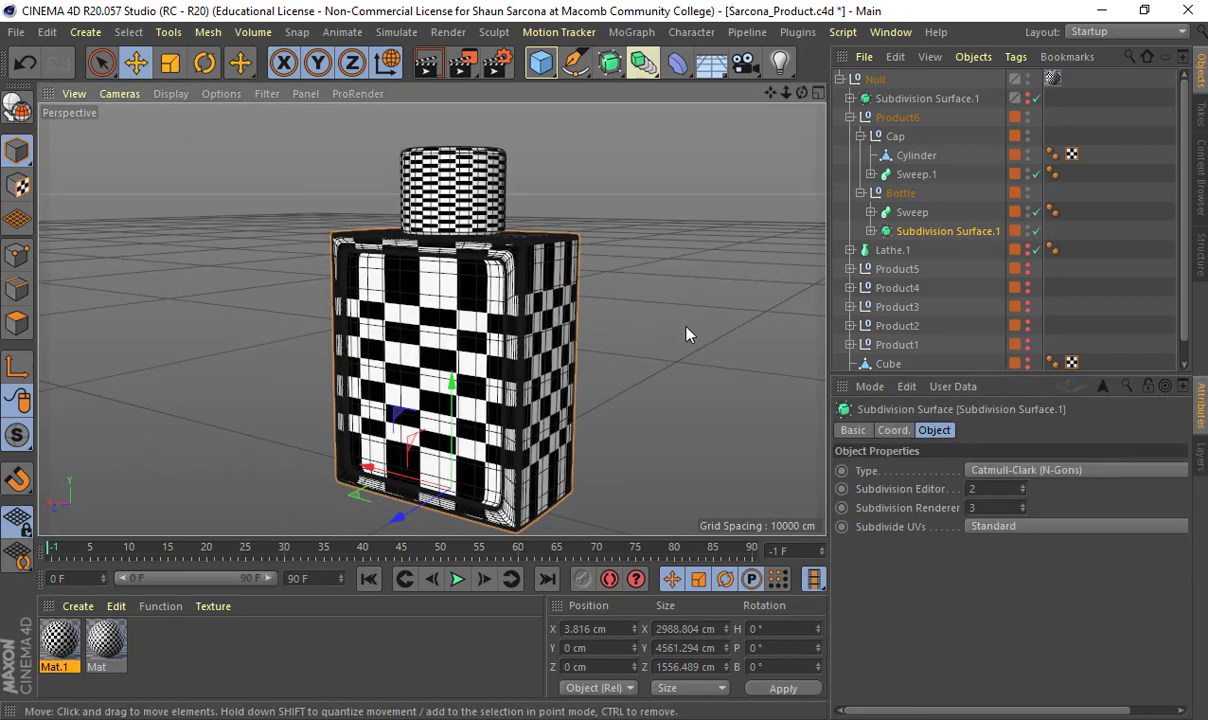
{"action": "right_click_drag", "start_coordinate": [663, 324], "coordinate": [593, 321], "text": "alt"}
{"action": "middle_click_drag", "start_coordinate": [593, 321], "coordinate": [733, 326], "text": "alt"}
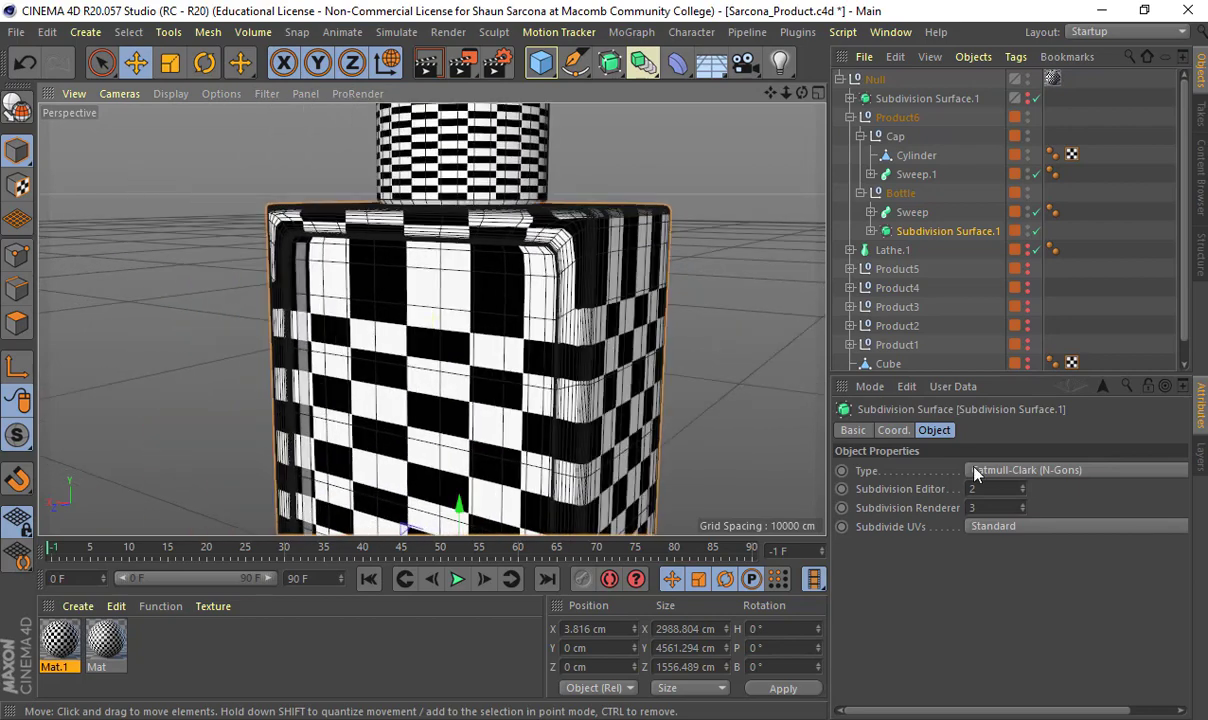
{"action": "left_click", "coordinate": [1022, 486]}
{"action": "left_click_drag", "start_coordinate": [700, 297], "coordinate": [601, 280], "text": "alt"}
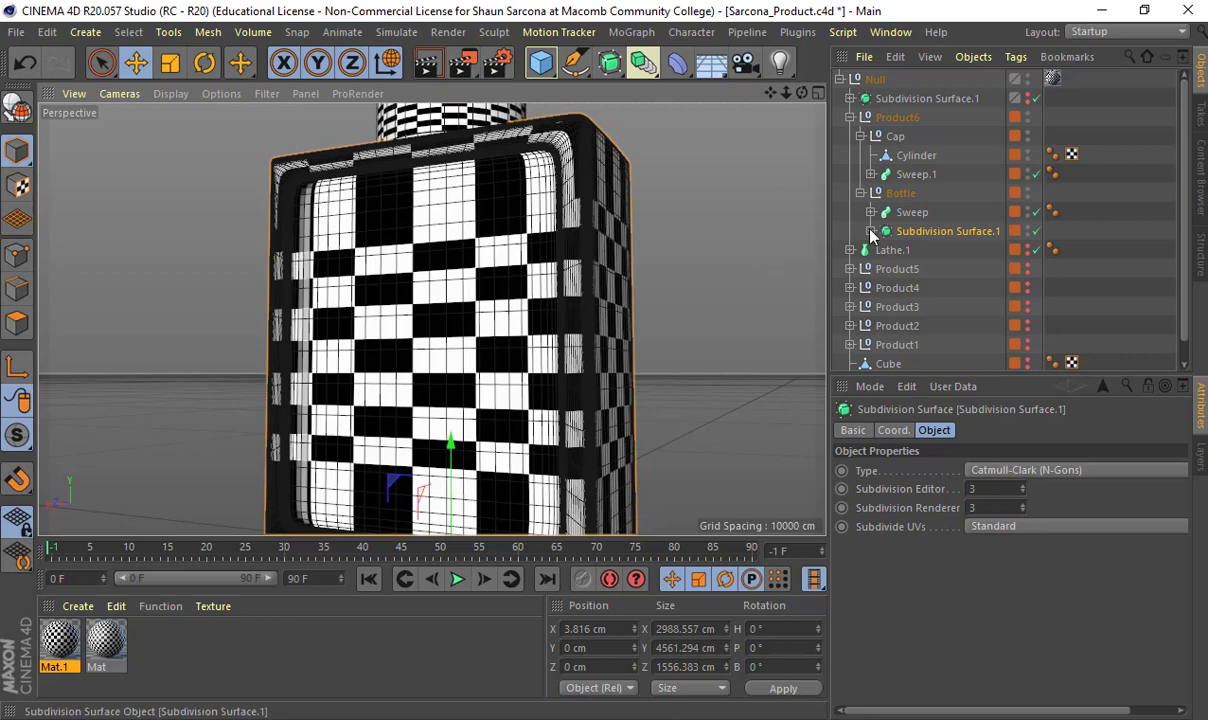
Turn off the bottle's Subdivision Surface.1, expand it and select its child polygon object Lathe.2
{"action": "left_click", "coordinate": [1036, 231]}
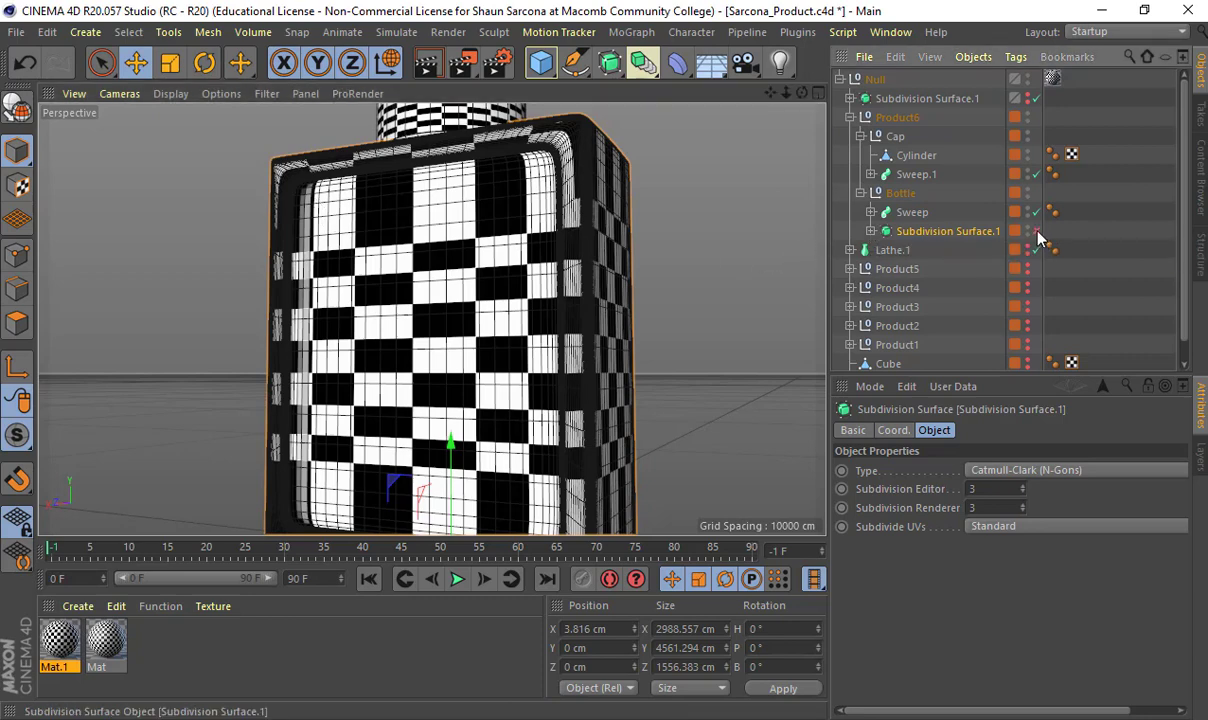
{"action": "left_click", "coordinate": [870, 232]}
{"action": "left_click", "coordinate": [914, 254]}
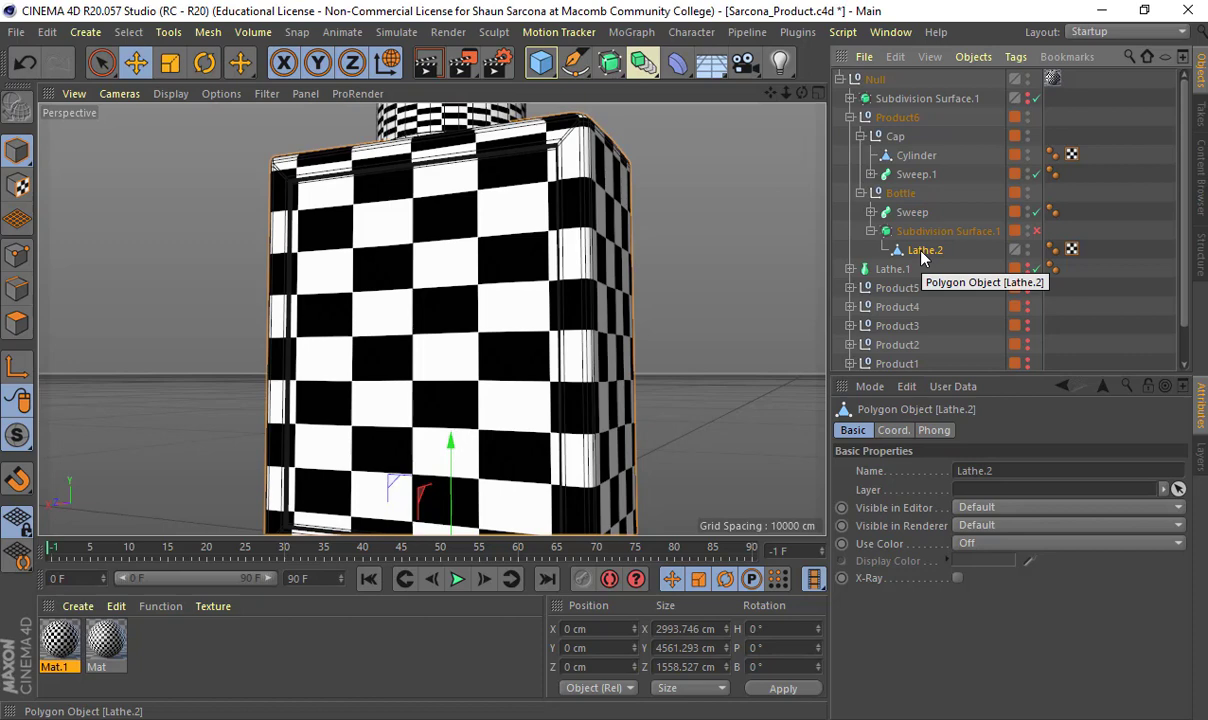
{"action": "left_click", "coordinate": [1037, 233]}
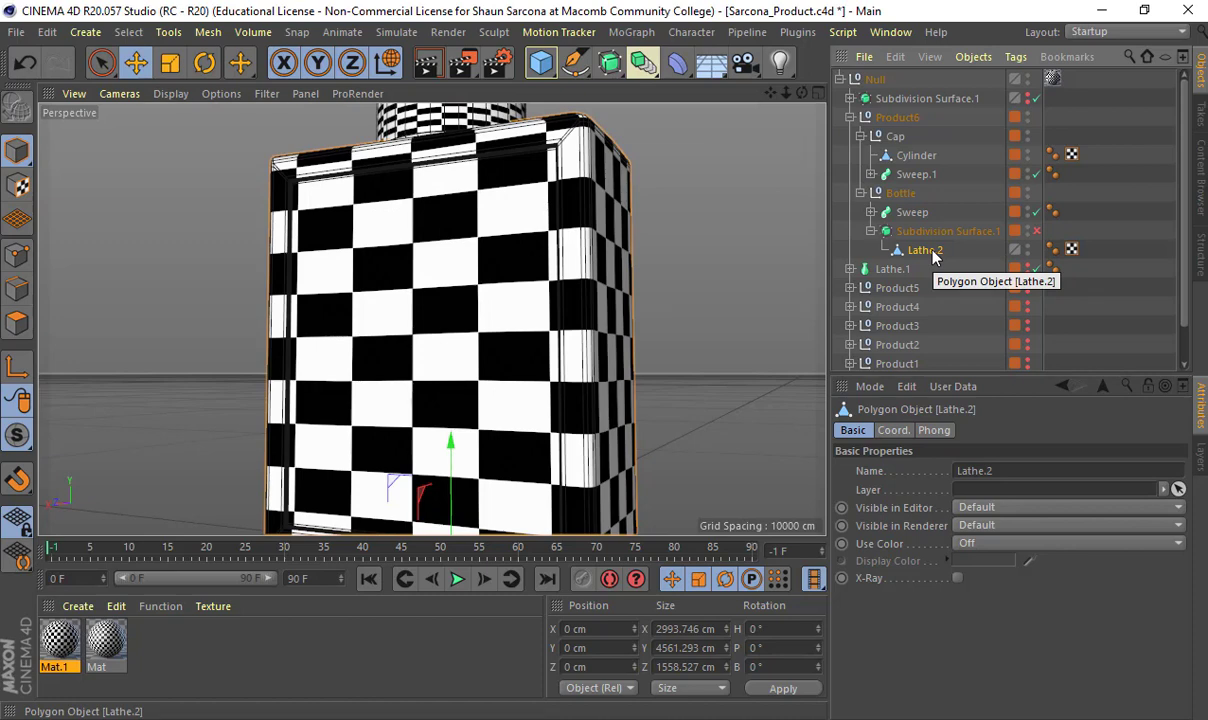
Switch the interface layout to BP - UV Edit and bring the whole bottle into view
{"action": "left_click", "coordinate": [1105, 33]}
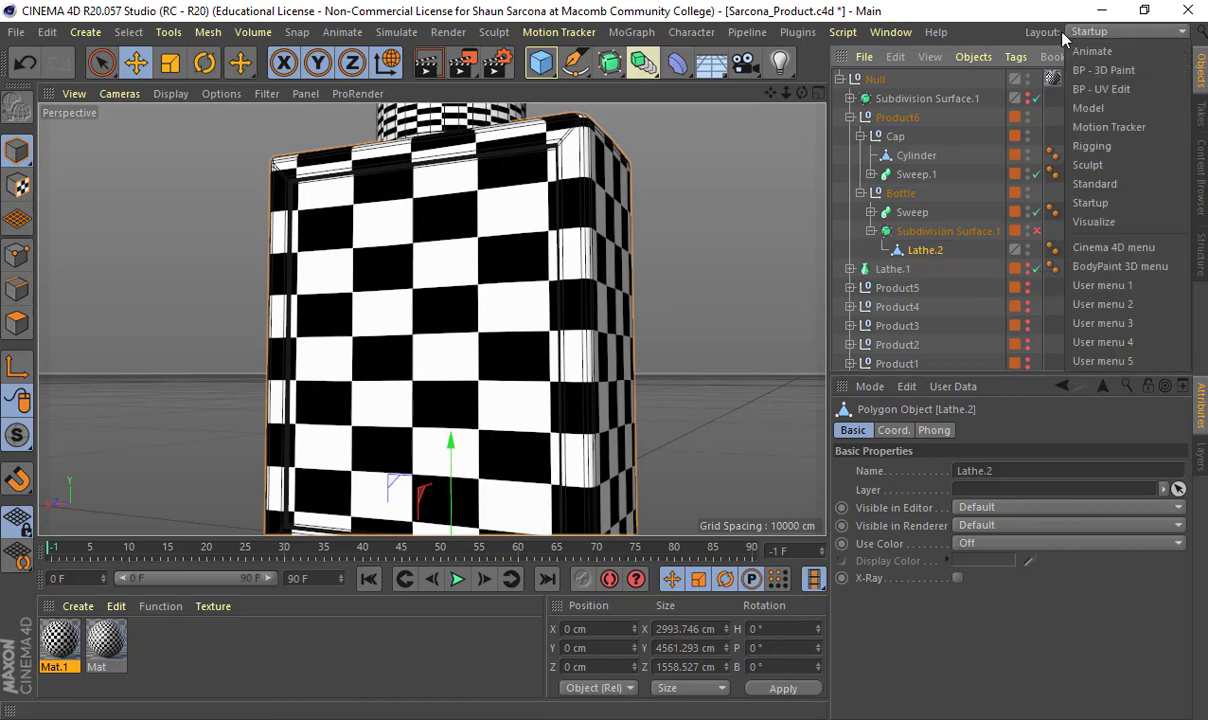
{"action": "left_click", "coordinate": [1098, 90]}
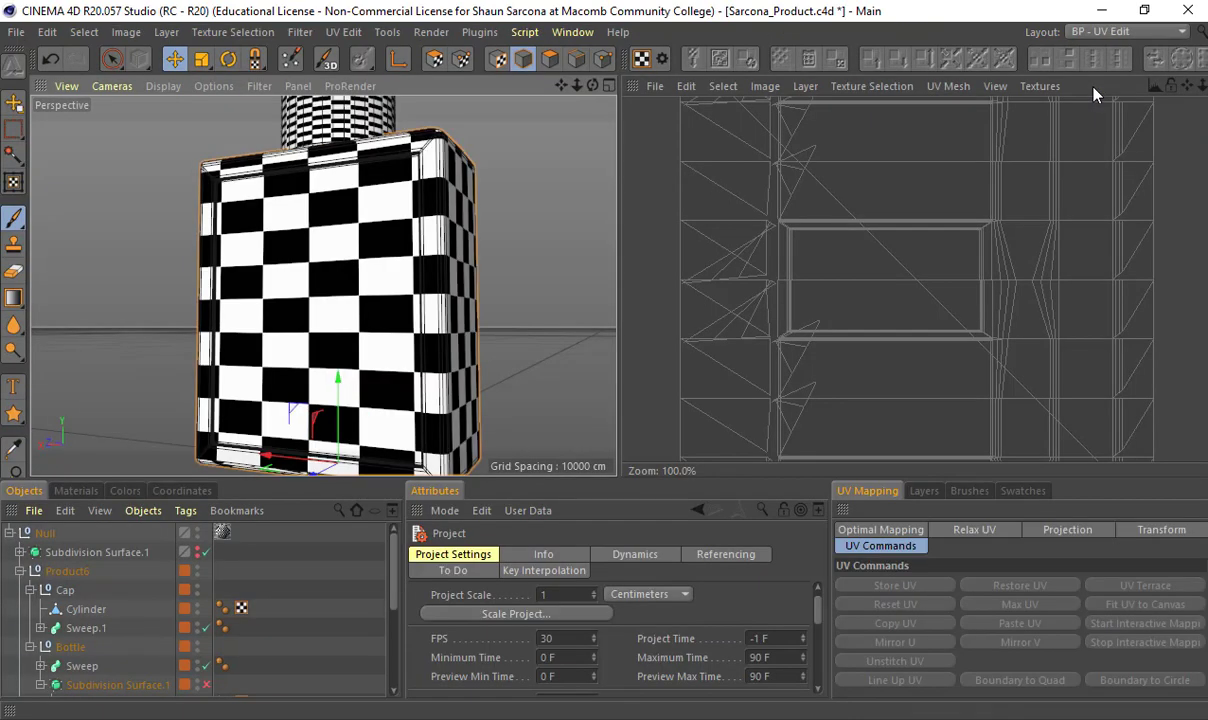
{"action": "scroll", "coordinate": [510, 340], "scroll_direction": "down", "scroll_amount": 5}
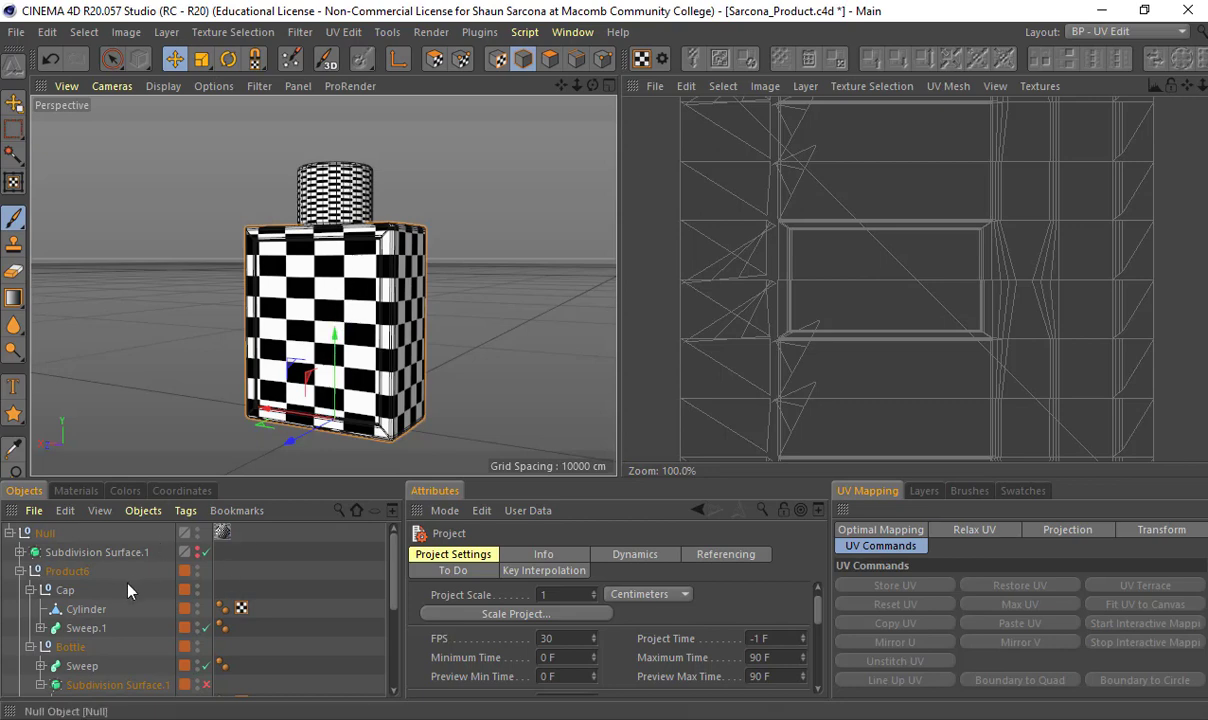
Expand and select the Sweep object in the Bottle group and make it editable as a polygon object
{"action": "scroll", "coordinate": [127, 588], "scroll_direction": "down", "scroll_amount": 3}
{"action": "scroll", "coordinate": [127, 588], "scroll_direction": "up", "scroll_amount": 2}
{"action": "left_click", "coordinate": [40, 611]}
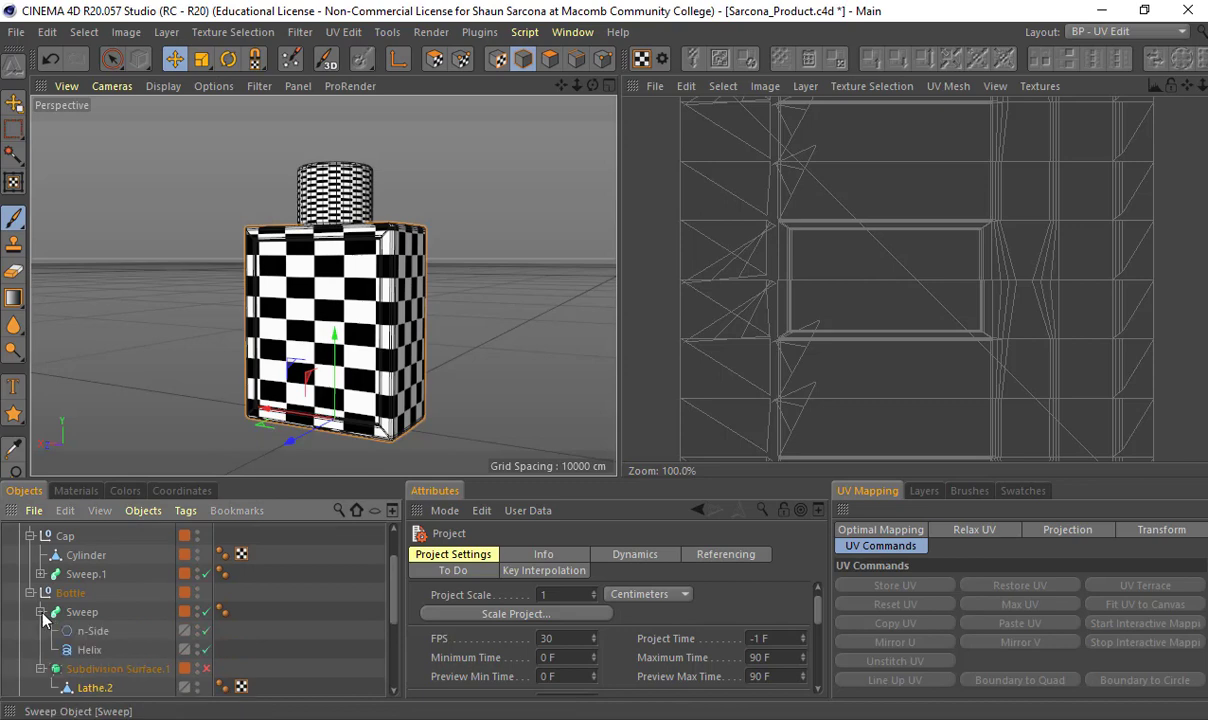
{"action": "left_click", "coordinate": [88, 612]}
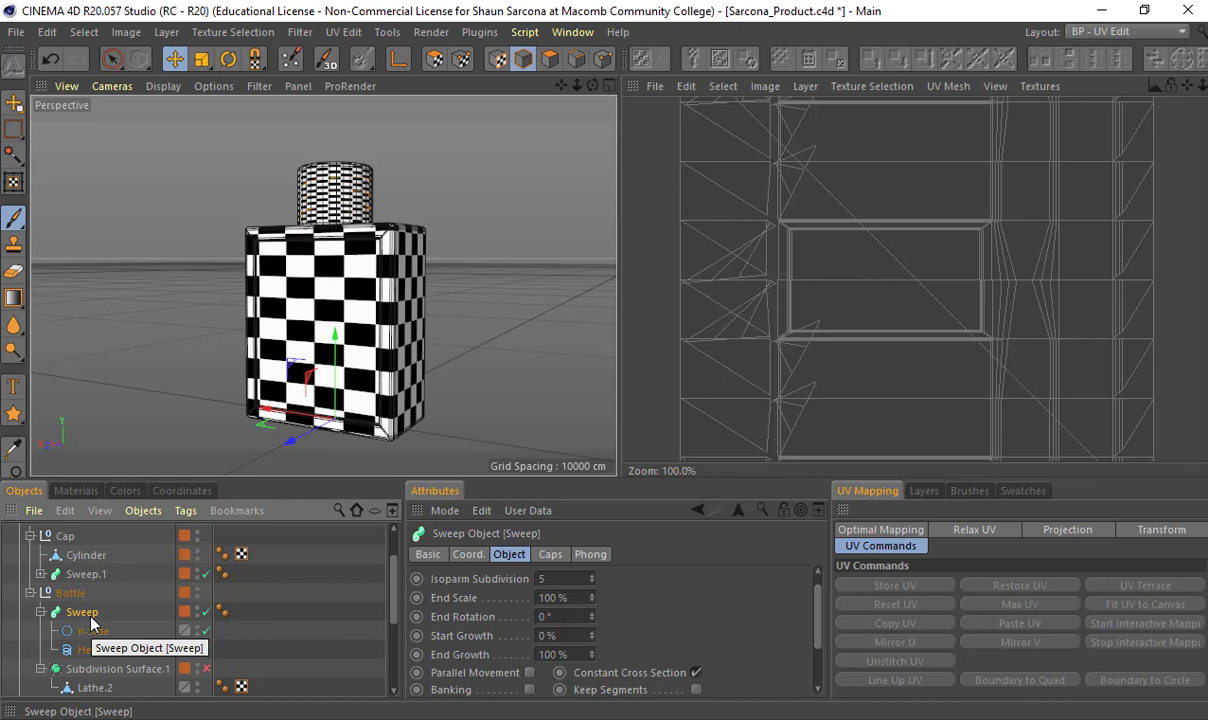
{"action": "key", "text": "c"}
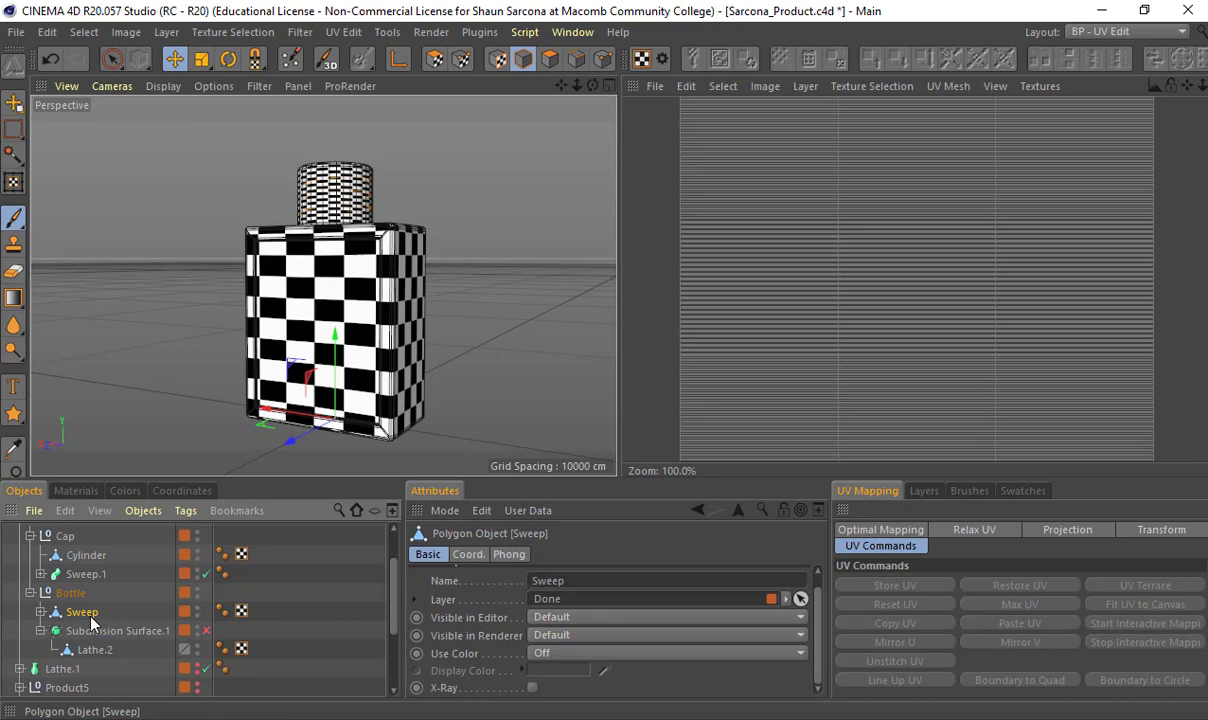
Expand the Bottle group's Sweep, check its child objects Cap 1 and Cap 2, and delete both
{"action": "left_click", "coordinate": [40, 611]}
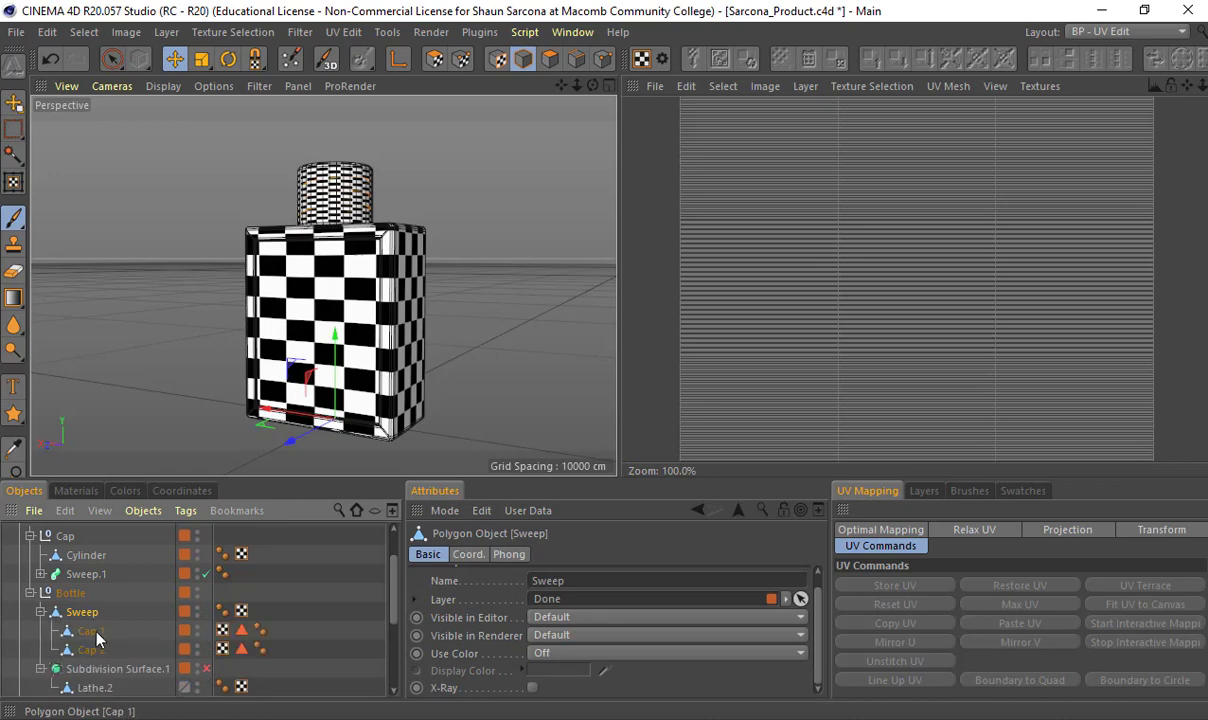
{"action": "left_click", "coordinate": [88, 631]}
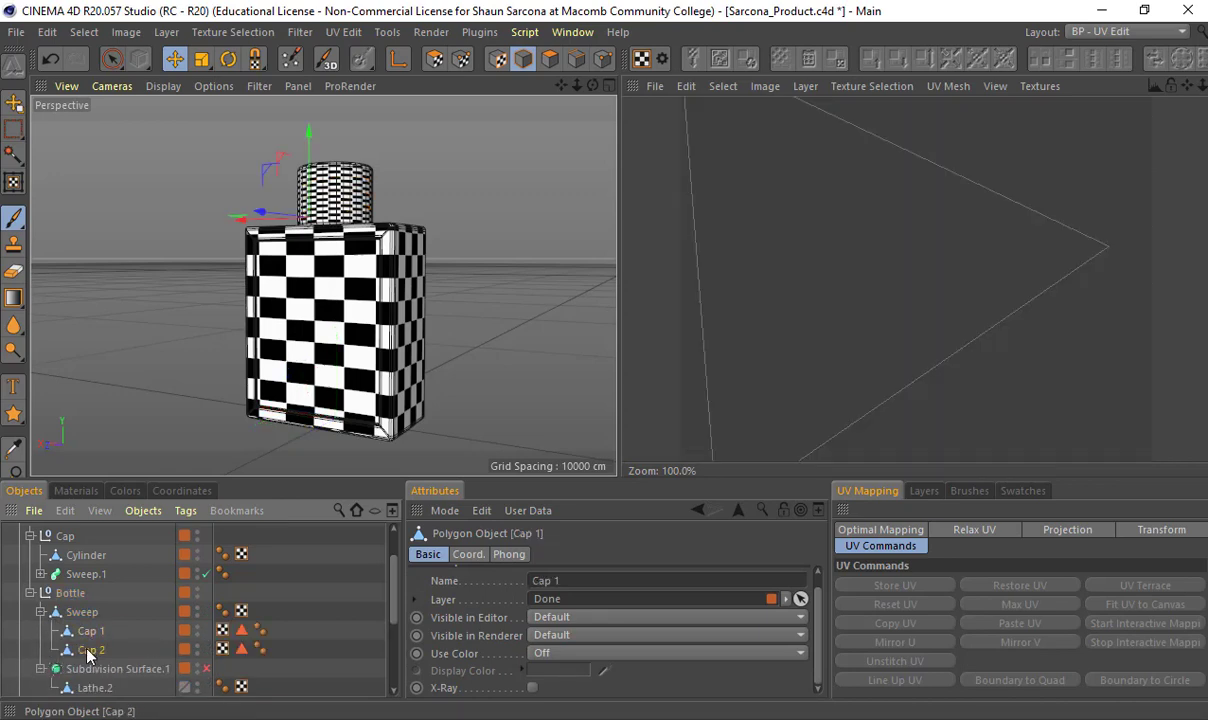
{"action": "left_click", "coordinate": [88, 650]}
{"action": "left_click_drag", "start_coordinate": [286, 331], "coordinate": [310, 385], "text": "alt"}
{"action": "scroll", "coordinate": [437, 206], "scroll_direction": "up", "scroll_amount": 10}
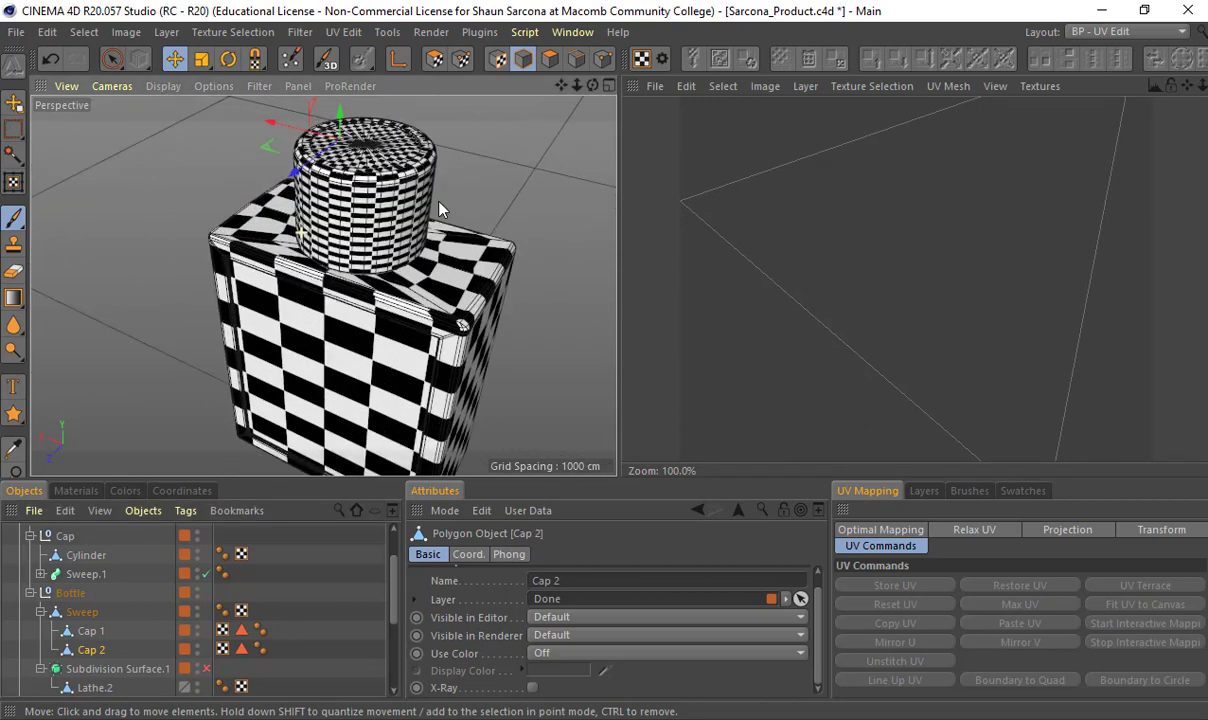
{"action": "scroll", "coordinate": [345, 289], "scroll_direction": "up", "scroll_amount": 1}
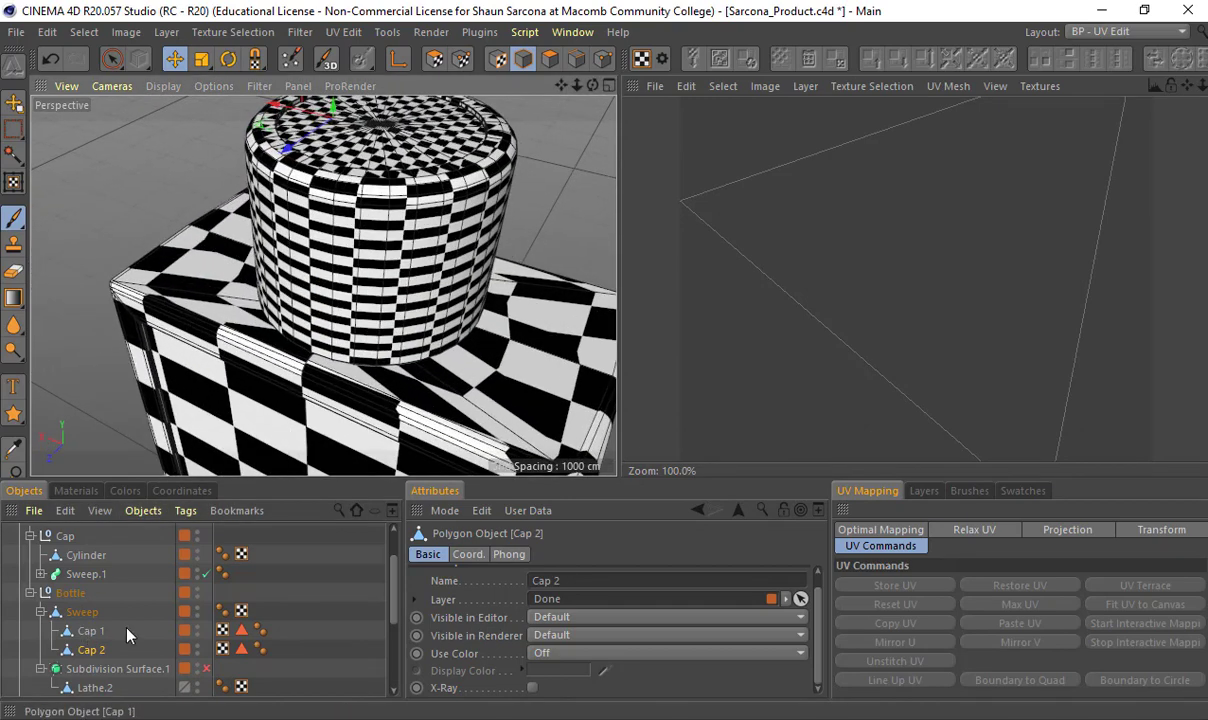
{"action": "scroll", "coordinate": [110, 590], "scroll_direction": "down", "scroll_amount": 2}
{"action": "scroll", "coordinate": [90, 600], "scroll_direction": "up", "scroll_amount": 3}
{"action": "left_click", "coordinate": [91, 631]}
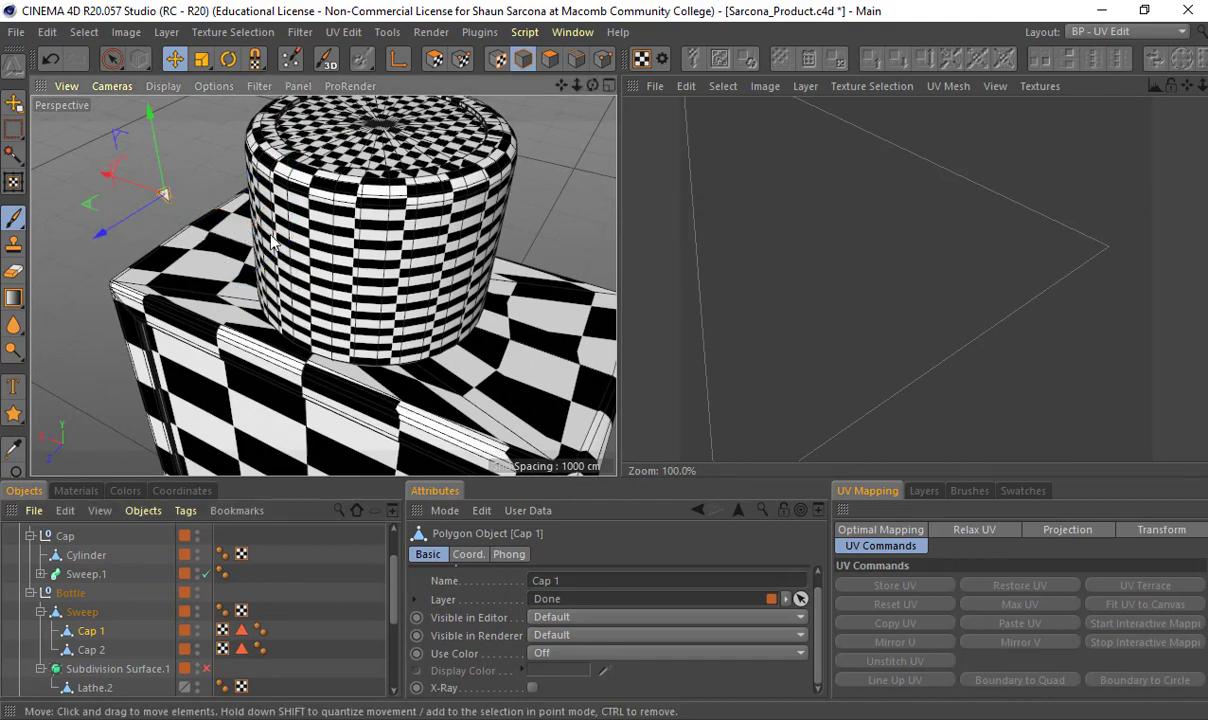
{"action": "left_click_drag", "start_coordinate": [120, 216], "coordinate": [338, 153], "text": "alt"}
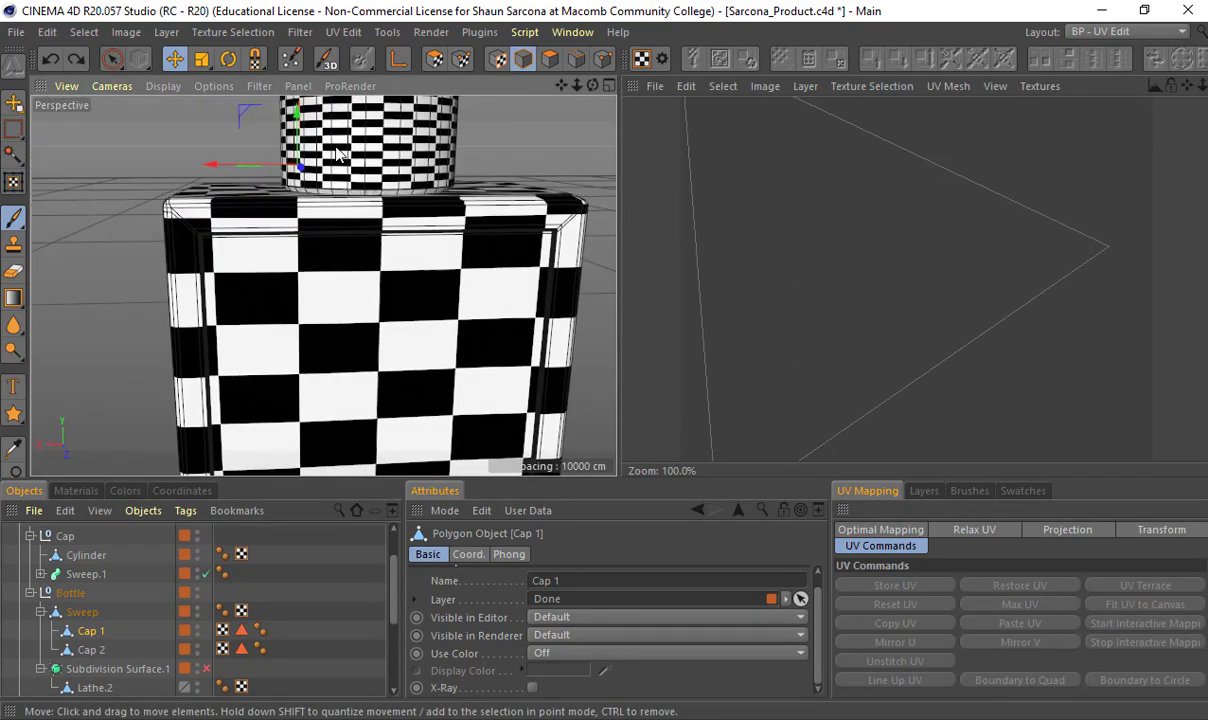
{"action": "key", "text": "Delete"}
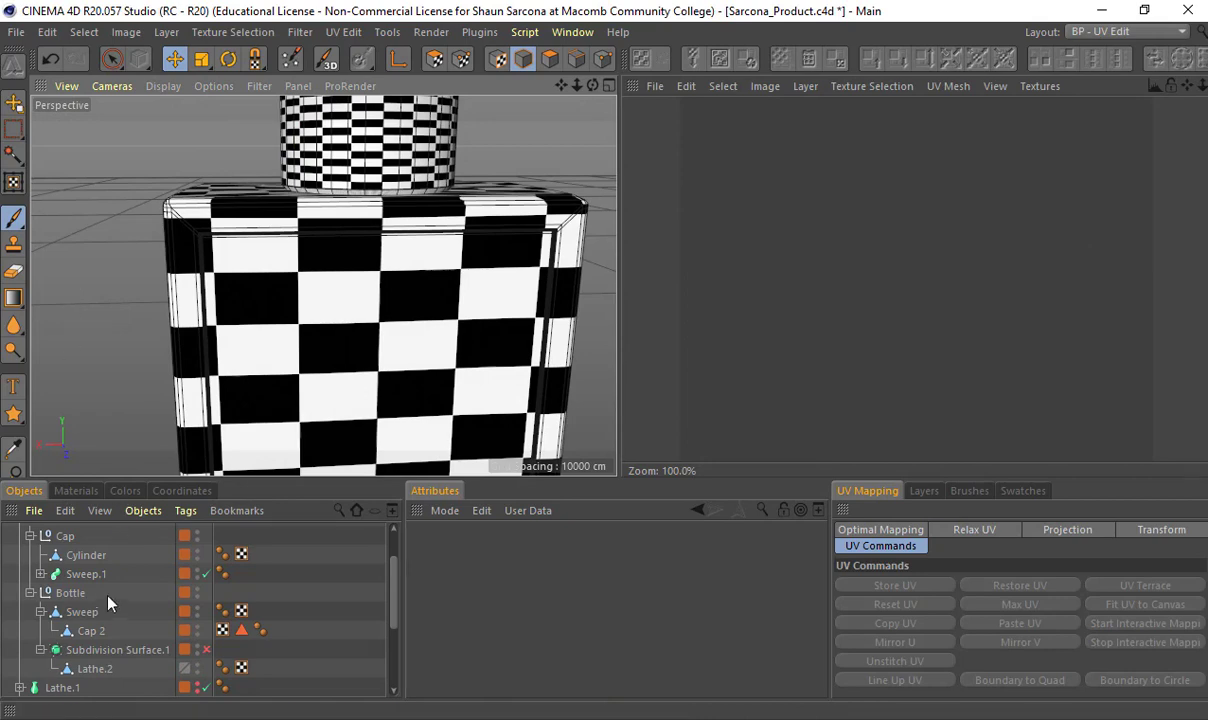
{"action": "key", "text": "Delete"}
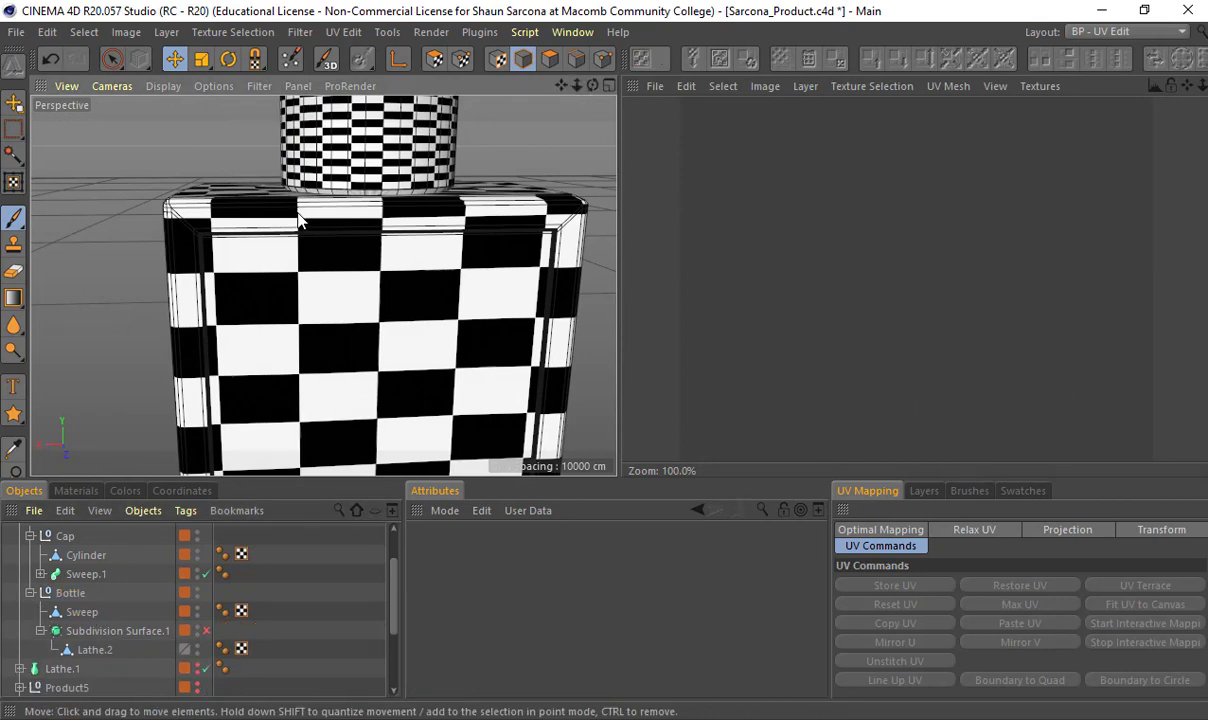
Examine the UV meshes of the bottle's Lathe.2 and the Cap group's Cylinder
{"action": "left_click", "coordinate": [95, 649]}
{"action": "key", "text": "o"}
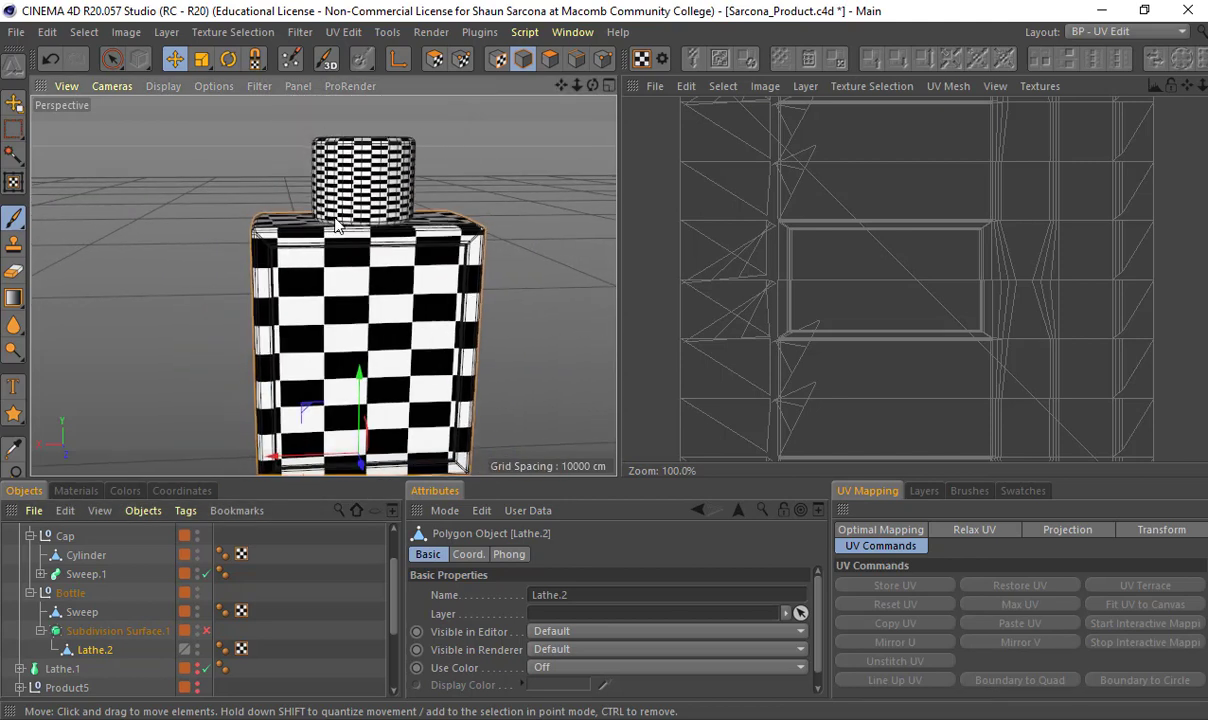
{"action": "left_click", "coordinate": [84, 558]}
{"action": "left_click_drag", "start_coordinate": [291, 237], "coordinate": [315, 270], "text": "alt"}
{"action": "right_click_drag", "start_coordinate": [271, 270], "coordinate": [96, 479], "text": "alt"}
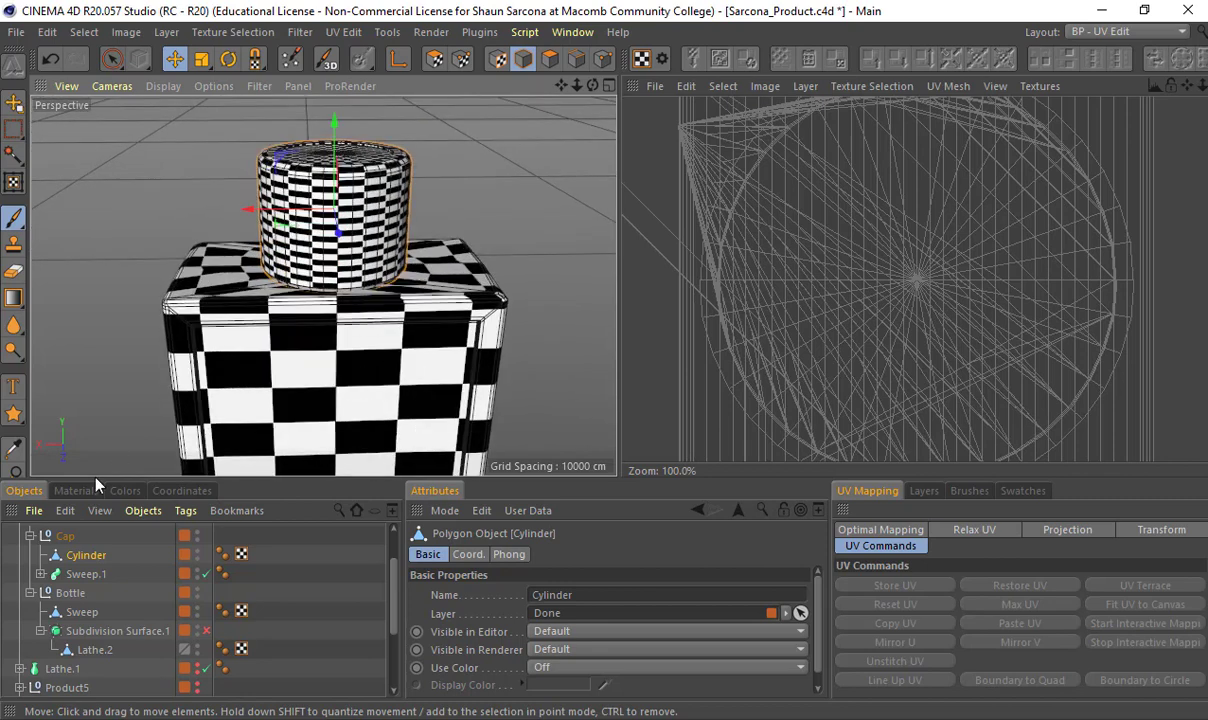
Make the Cap group's Sweep.1 editable and delete its child objects Cap 1 and Cap 2
{"action": "left_click", "coordinate": [40, 574]}
{"action": "left_click", "coordinate": [85, 575]}
{"action": "key", "text": "c"}
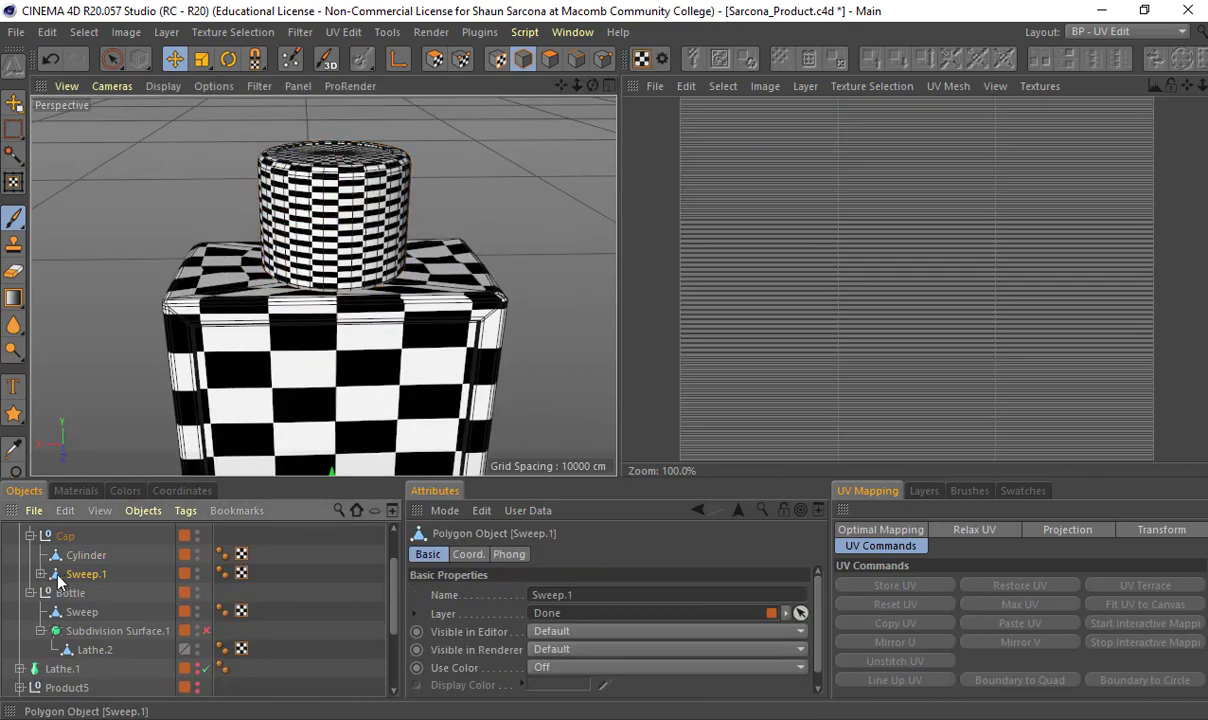
{"action": "left_click", "coordinate": [40, 574]}
{"action": "left_click", "coordinate": [84, 590]}
{"action": "left_click", "coordinate": [85, 610], "text": "shift"}
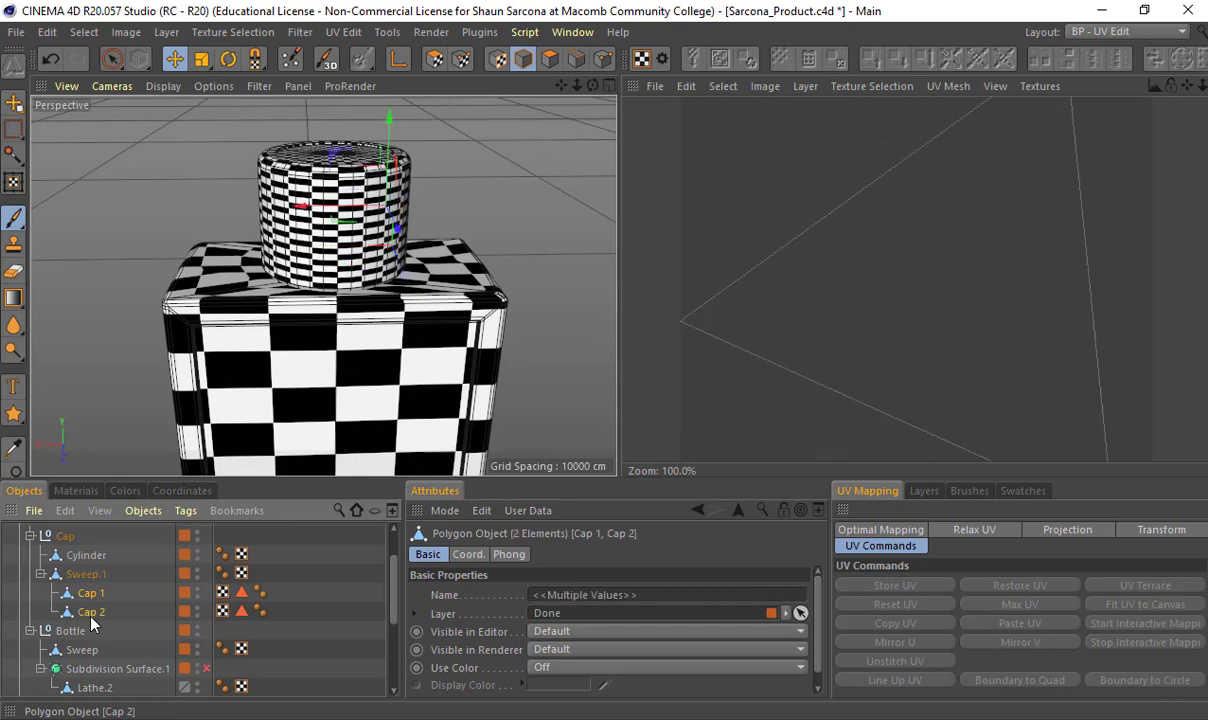
{"action": "key", "text": "Delete"}
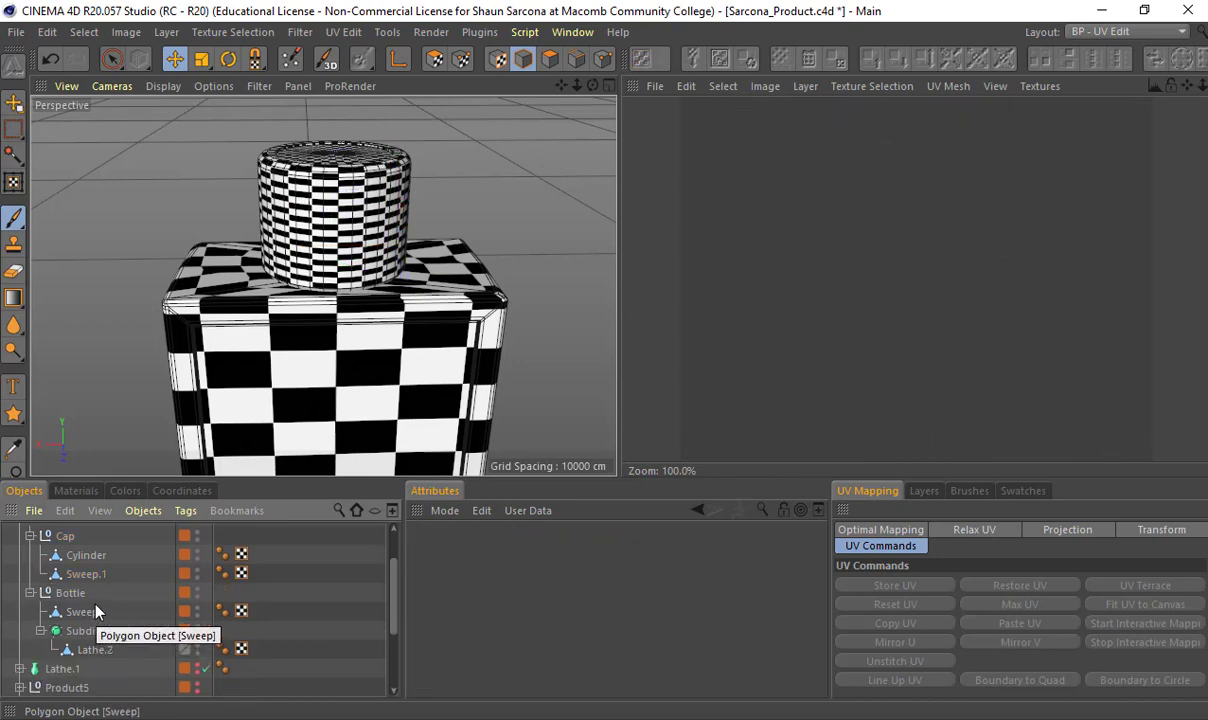
Rename Sweep.1 as threads and Cylinder as cap in the Cap group
{"action": "double_click", "coordinate": [88, 574]}
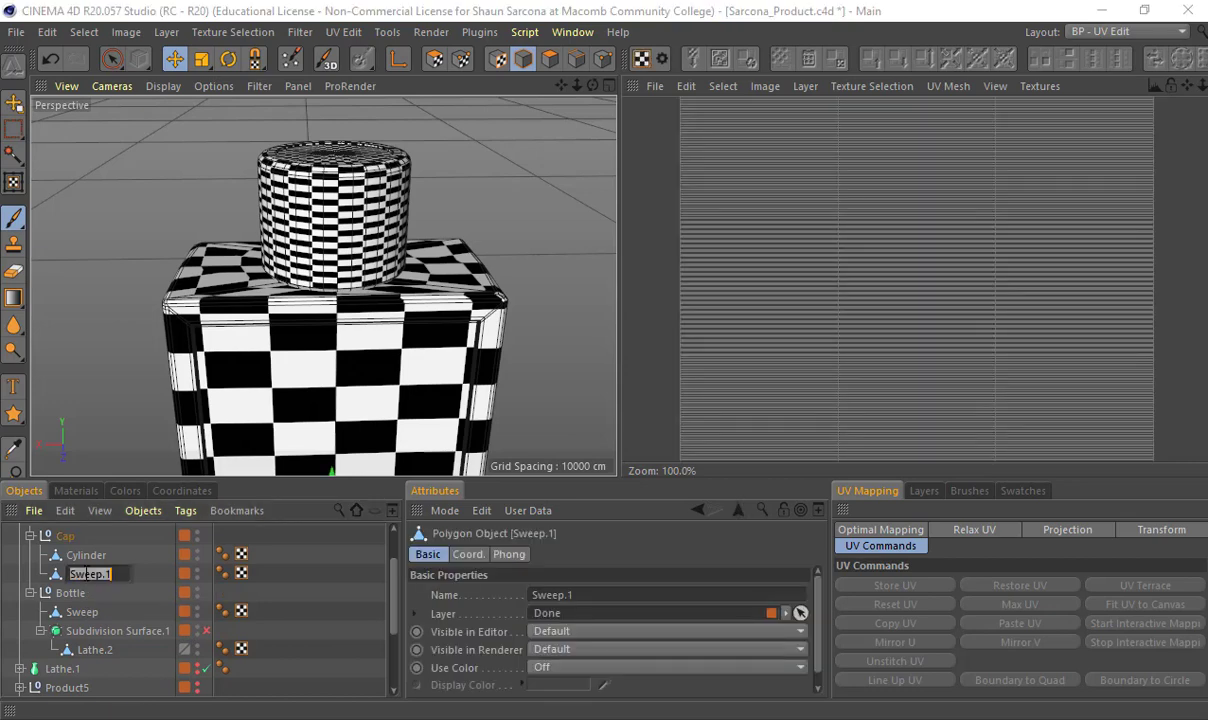
{"action": "type", "text": "threads"}
{"action": "key", "text": "Return"}
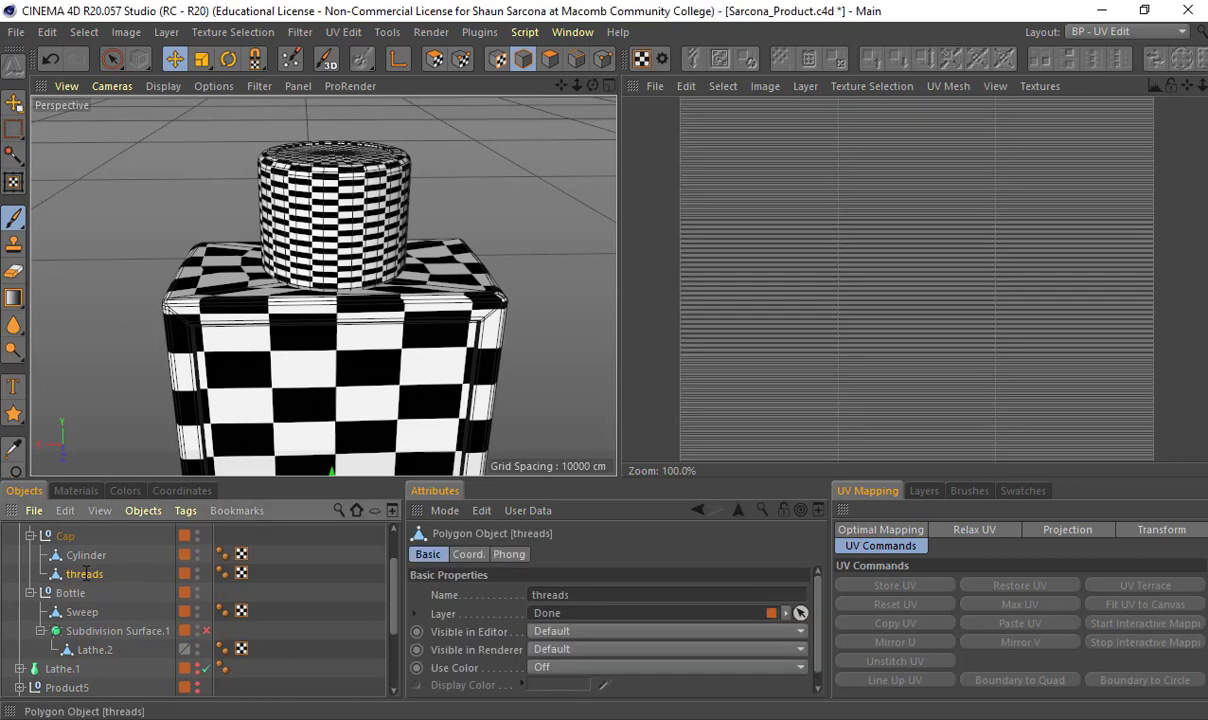
{"action": "left_click", "coordinate": [86, 557]}
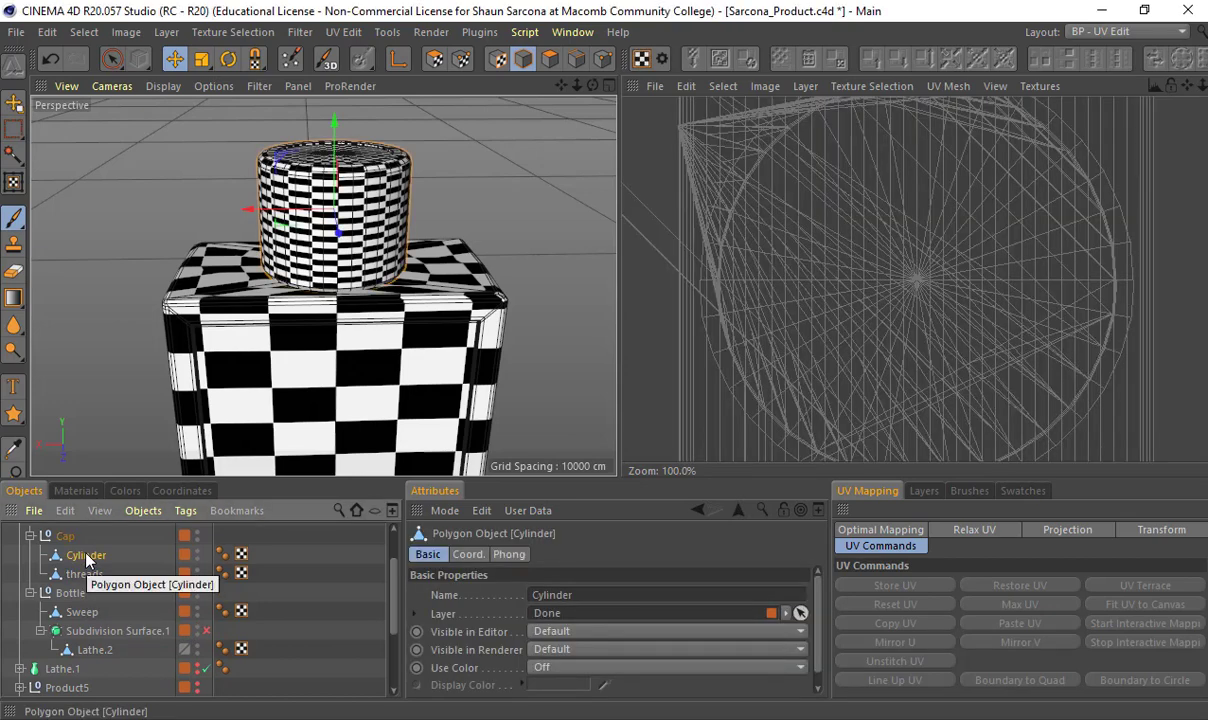
{"action": "double_click", "coordinate": [86, 557]}
{"action": "type", "text": "cap"}
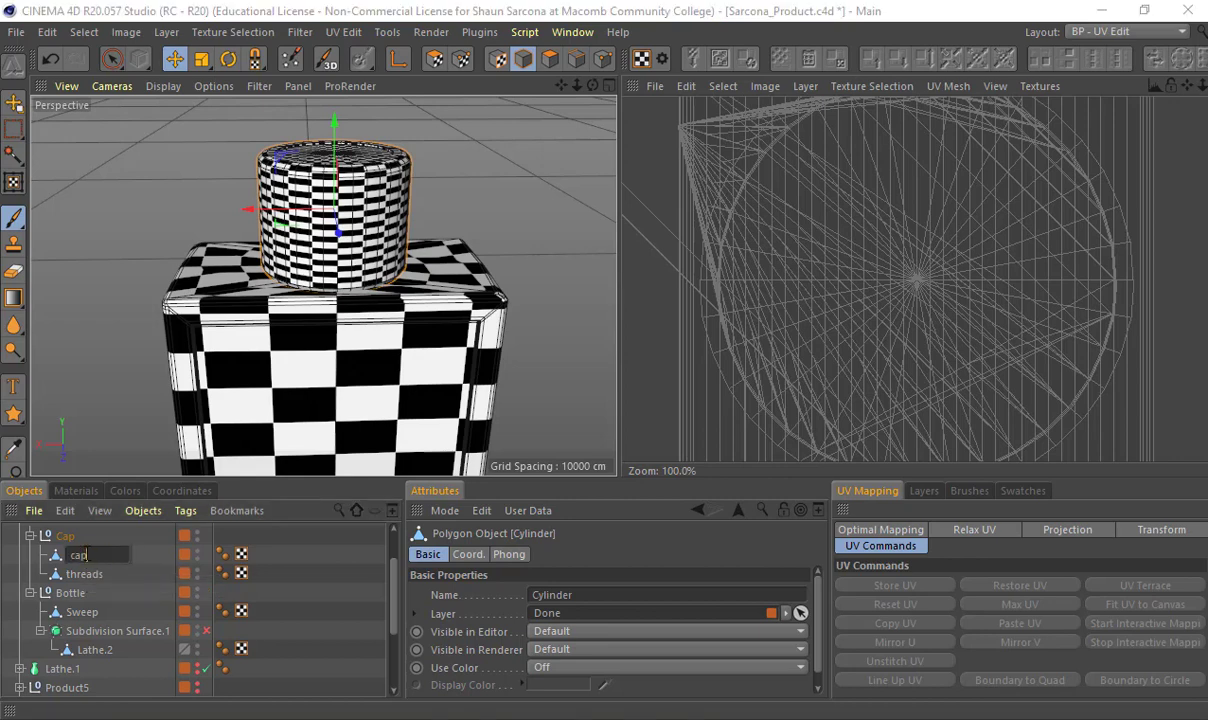
{"action": "key", "text": "Return"}
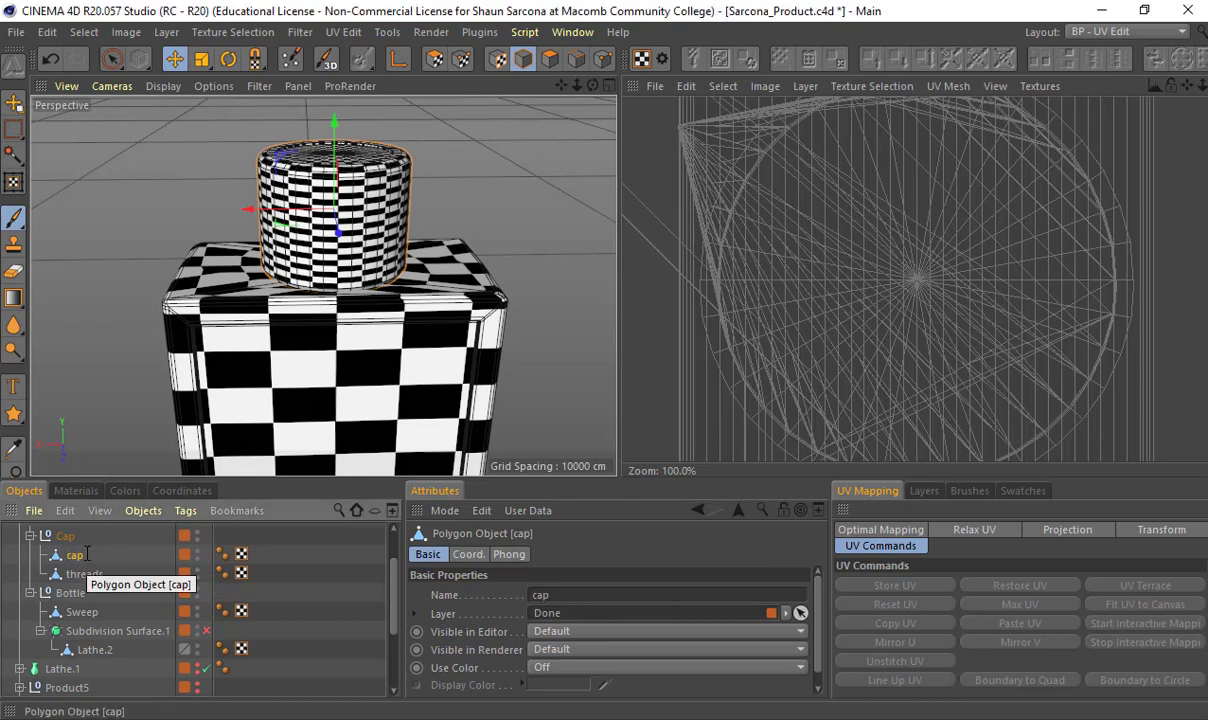
Hide the Bottle group in the viewport and inspect the checkerboard on the isolated cap
{"action": "double_click", "coordinate": [198, 592]}
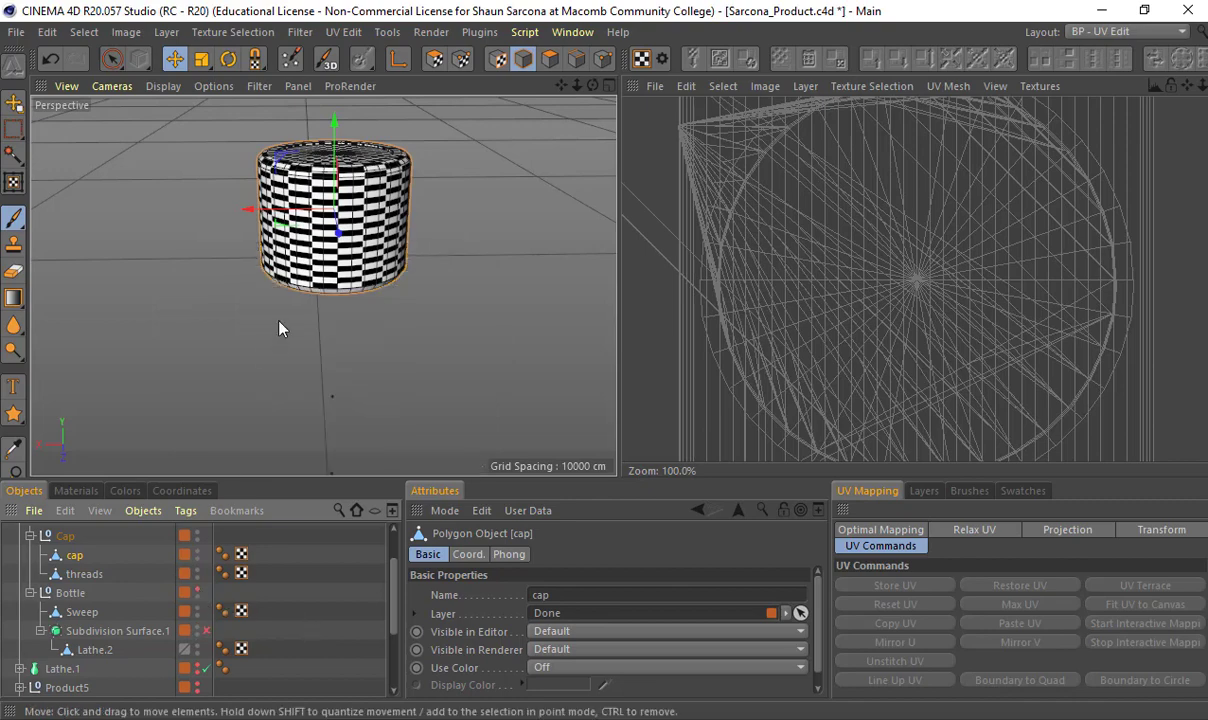
{"action": "scroll", "coordinate": [297, 248], "scroll_direction": "up", "scroll_amount": 10}
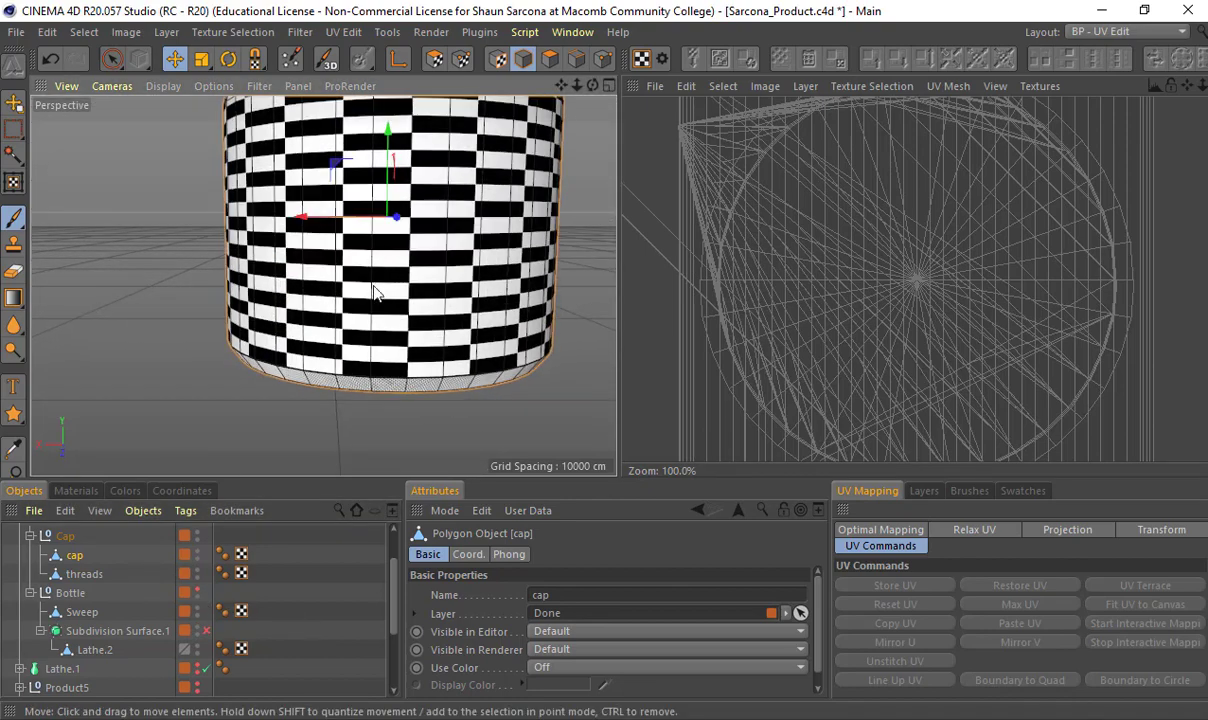
{"action": "mouse_move", "coordinate": [388, 320]}
{"action": "left_mouse_down", "text": "alt"}
{"action": "mouse_move", "coordinate": [359, 353]}
{"action": "mouse_move", "coordinate": [335, 250]}
{"action": "mouse_move", "coordinate": [354, 213]}
{"action": "mouse_move", "coordinate": [357, 314]}
{"action": "mouse_move", "coordinate": [380, 306]}
{"action": "left_mouse_up", "text": "alt"}
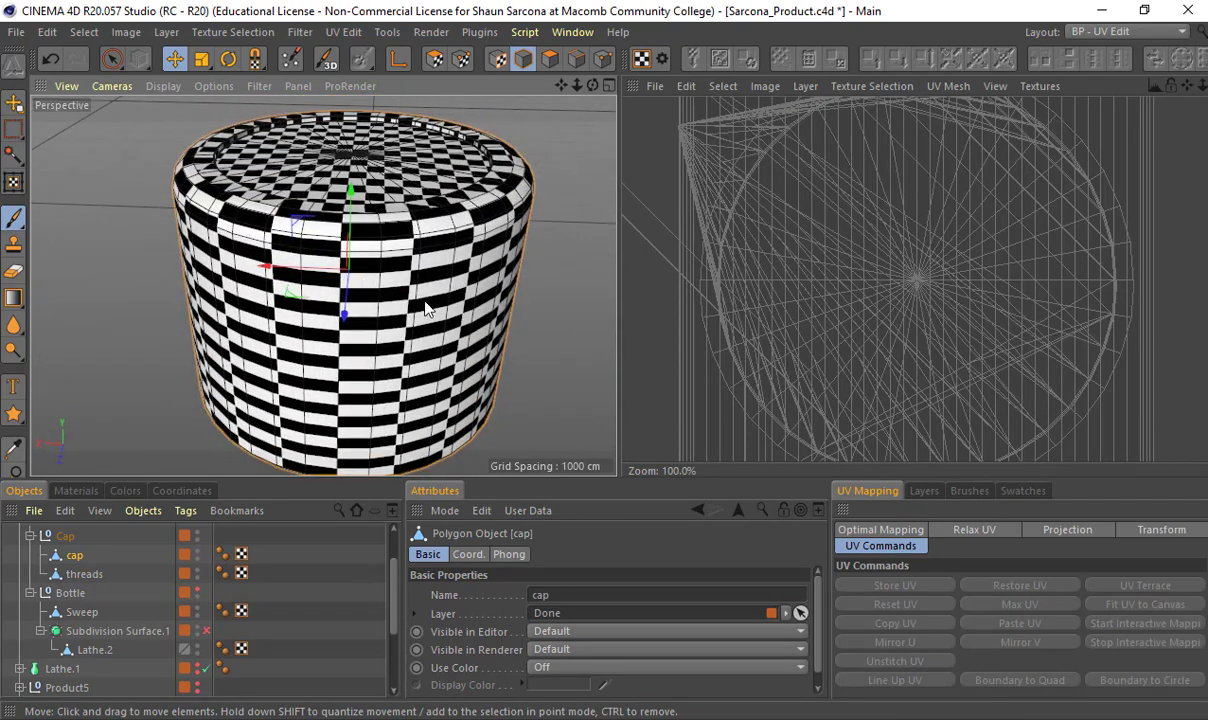
{"action": "scroll", "coordinate": [388, 300], "scroll_direction": "down", "scroll_amount": 3}
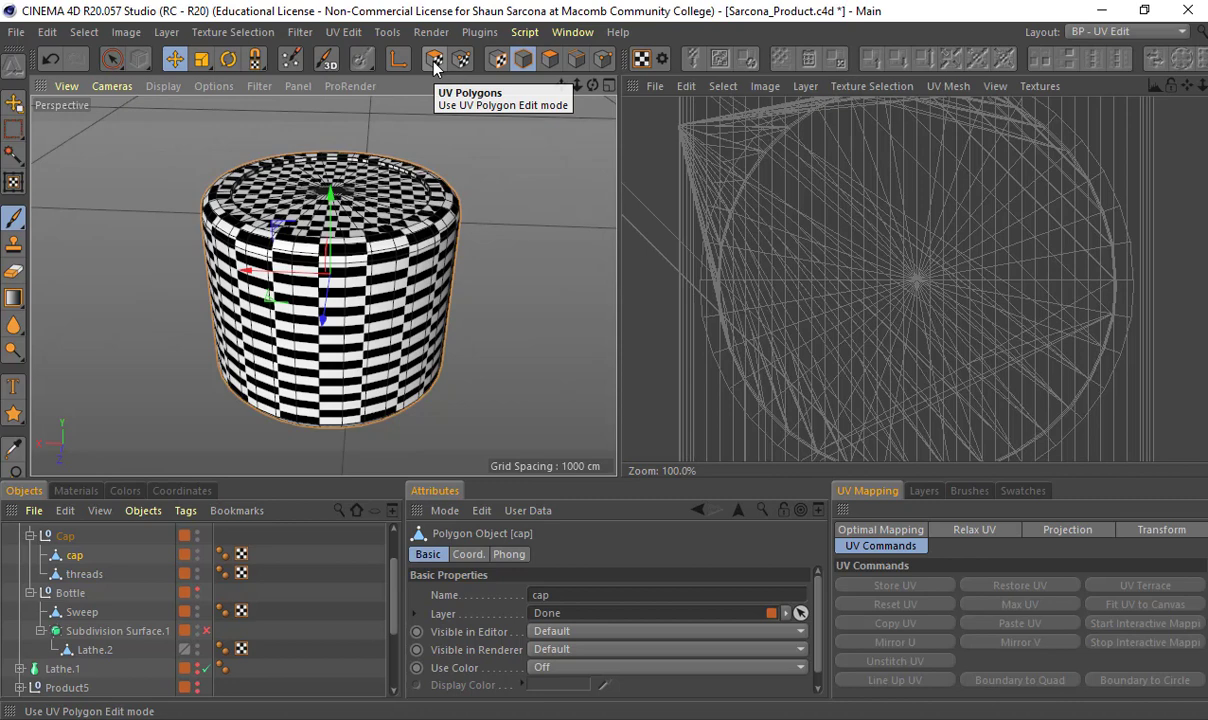
Switch to UV Polygons mode, shift the UVs of individual side polygons on the cap, and select one front side polygon
{"action": "left_click", "coordinate": [434, 60]}
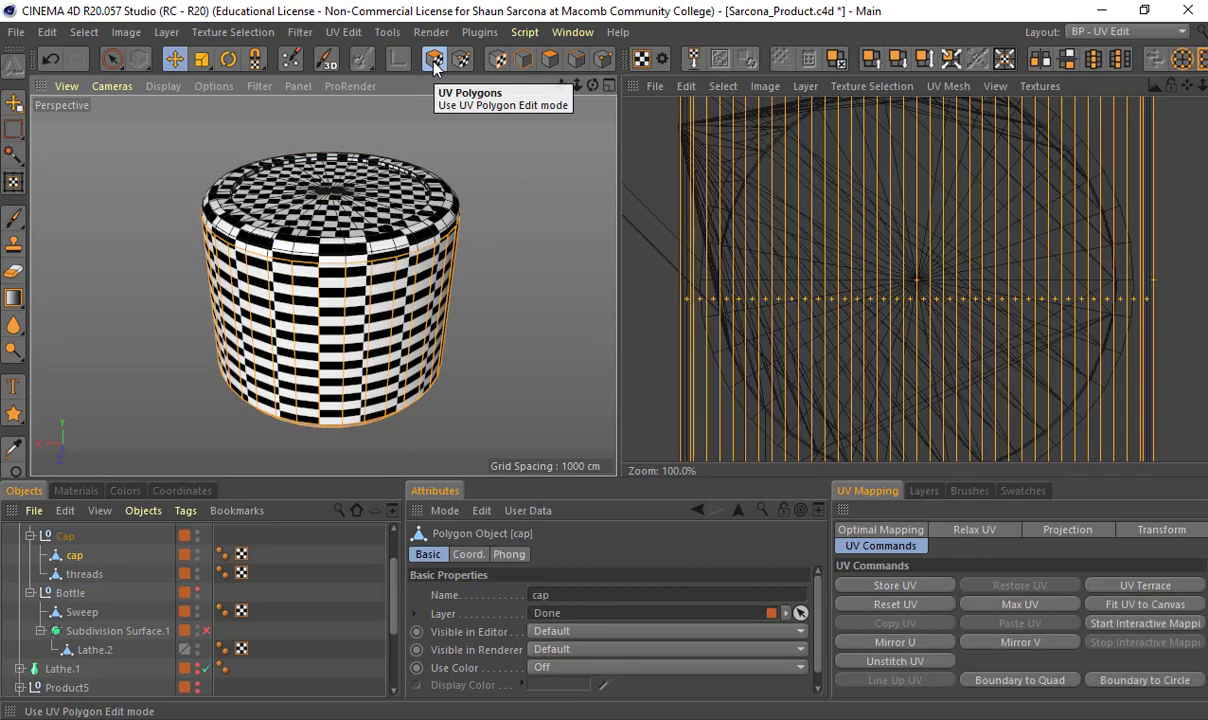
{"action": "left_click", "coordinate": [278, 268]}
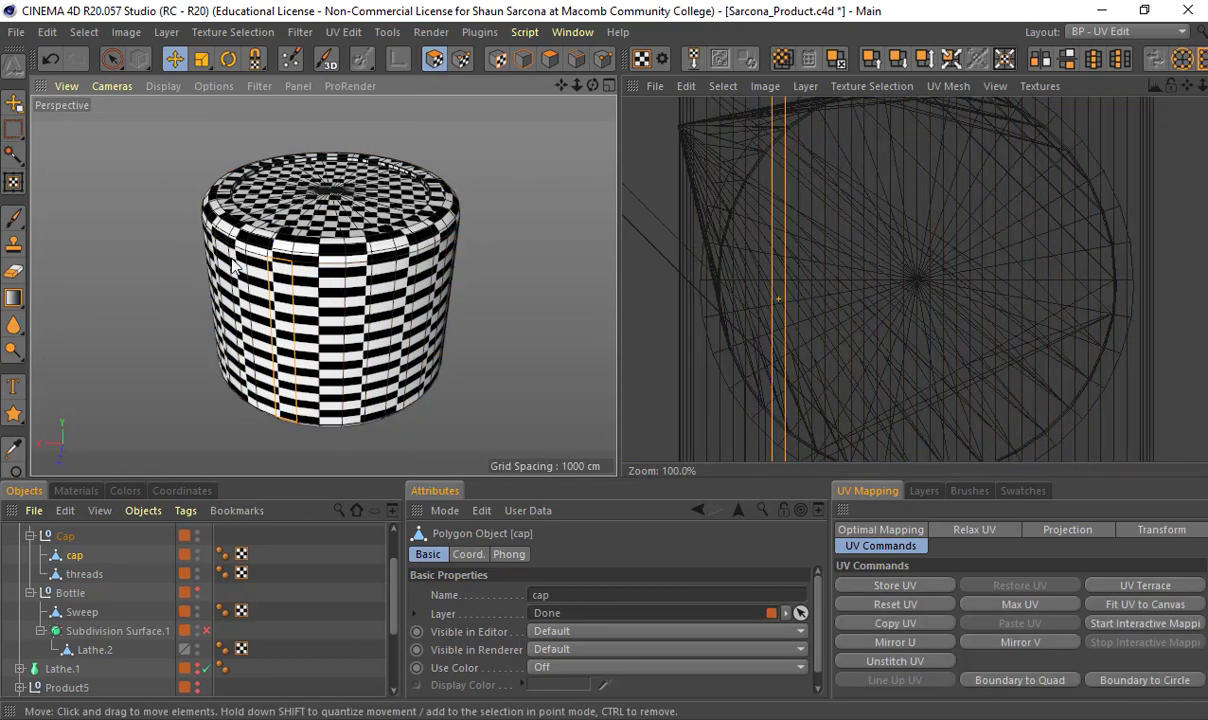
{"action": "left_click_drag", "start_coordinate": [232, 266], "coordinate": [340, 300]}
{"action": "left_click", "coordinate": [348, 310]}
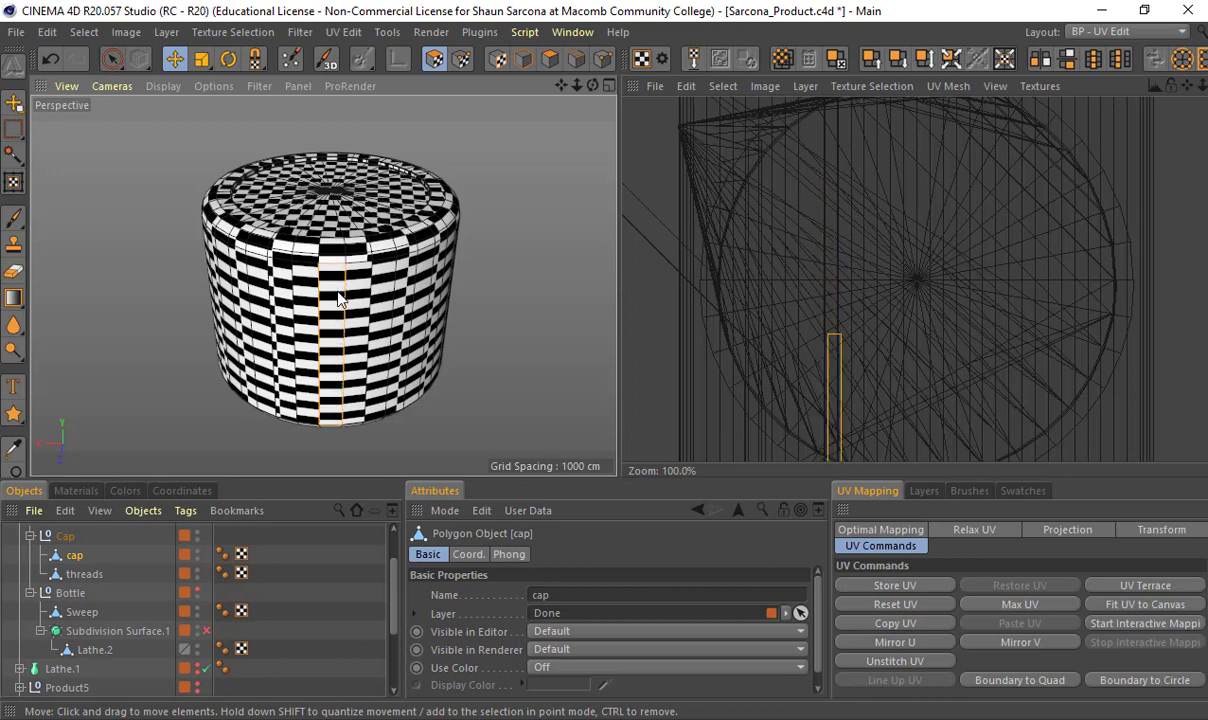
Examine the cap's UV layout and the checkerboard across its top rim, top face and side wall
{"action": "scroll", "coordinate": [923, 259], "scroll_direction": "down", "scroll_amount": 6}
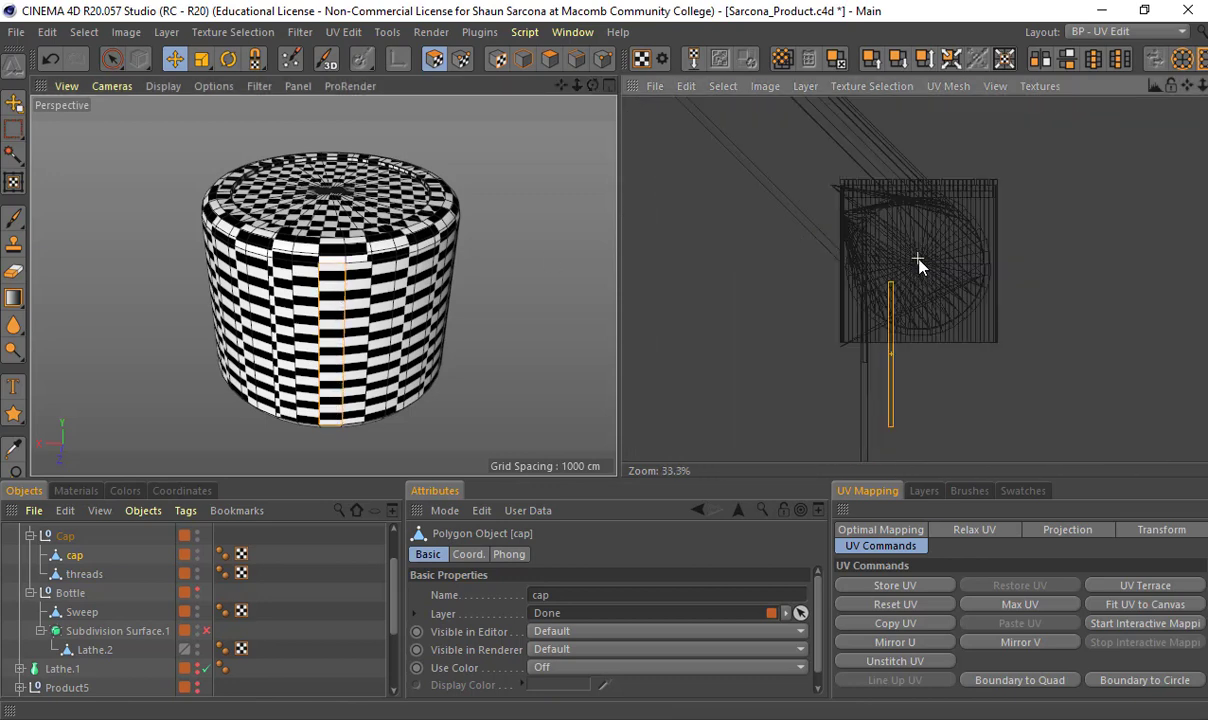
{"action": "scroll", "coordinate": [975, 318], "scroll_direction": "up", "scroll_amount": 4}
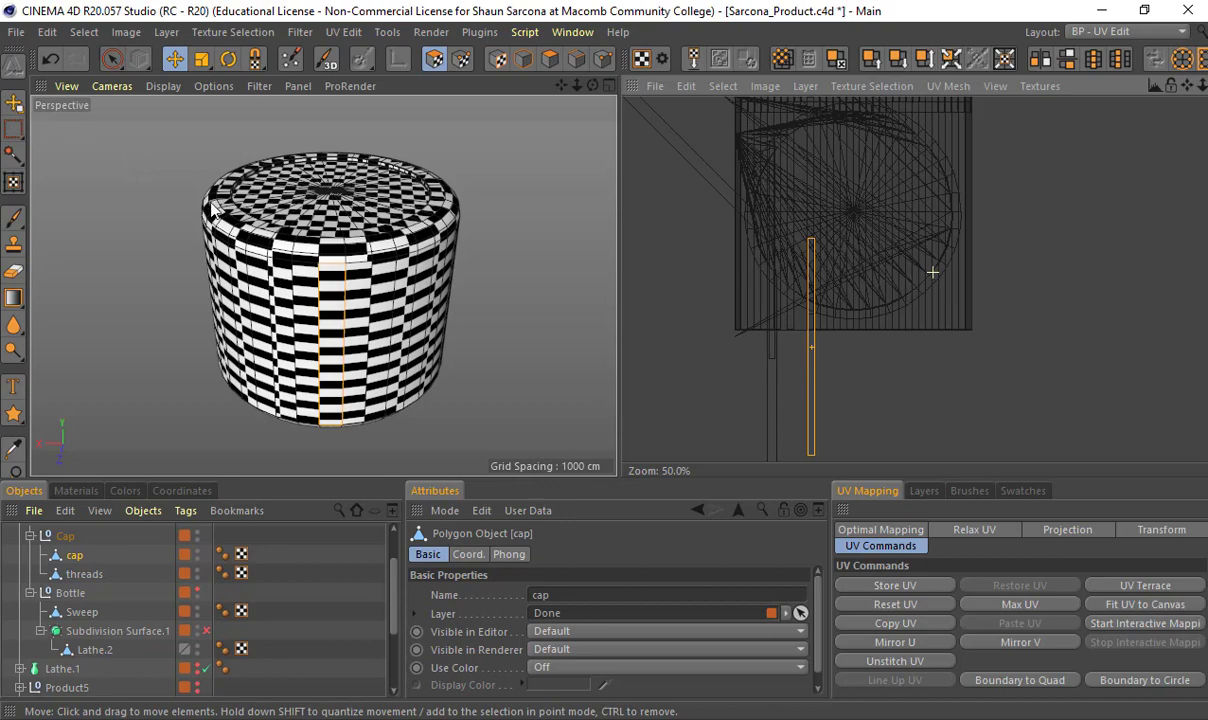
{"action": "scroll", "coordinate": [182, 198], "scroll_direction": "up", "scroll_amount": 2}
{"action": "scroll", "coordinate": [275, 217], "scroll_direction": "up", "scroll_amount": 5}
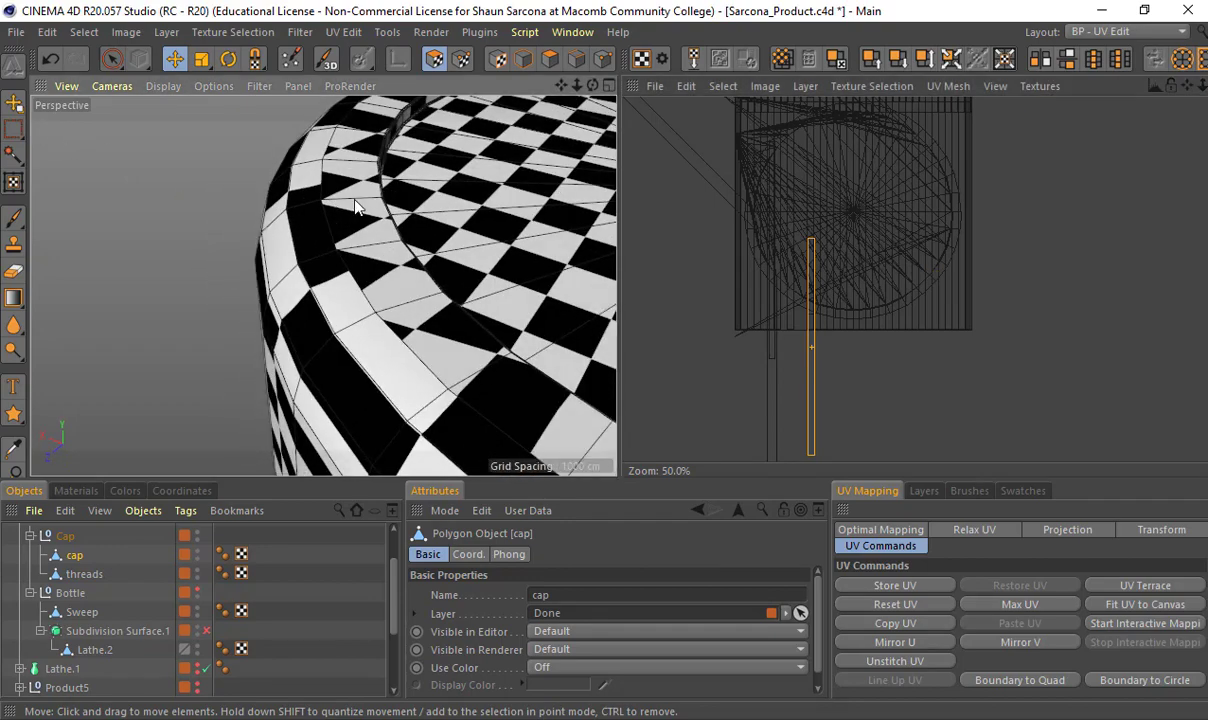
{"action": "middle_click_drag", "start_coordinate": [425, 170], "coordinate": [305, 270], "text": "alt"}
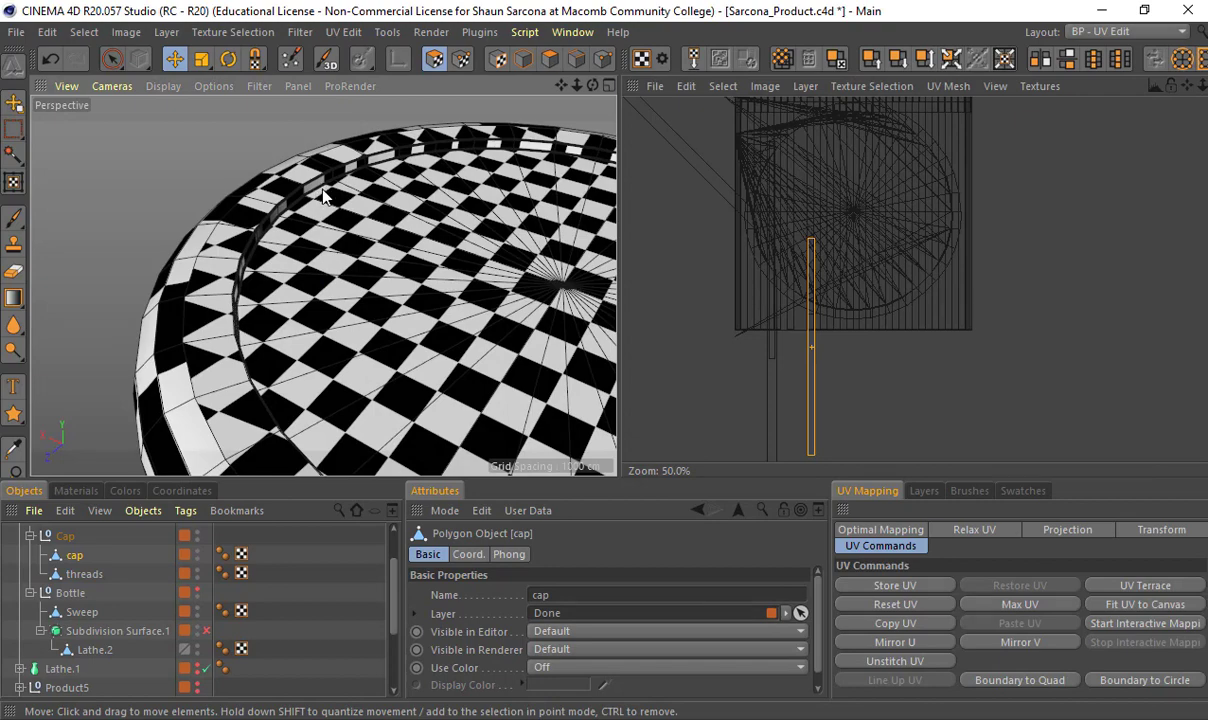
{"action": "right_click_drag", "start_coordinate": [465, 182], "coordinate": [321, 188], "text": "alt"}
{"action": "middle_click_drag", "start_coordinate": [376, 208], "coordinate": [317, 217], "text": "alt"}
{"action": "left_click_drag", "start_coordinate": [318, 225], "coordinate": [313, 176], "text": "alt"}
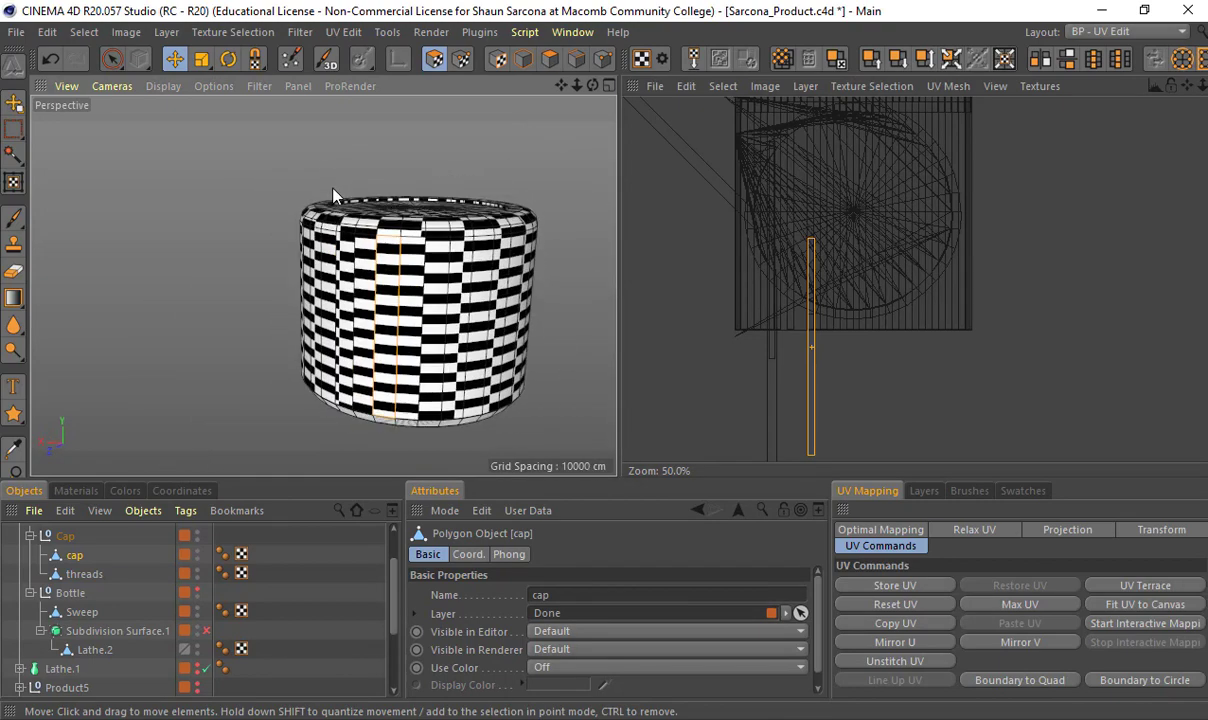
Switch to the four-view display, frame the cap in the Right view and hide the threads object
{"action": "middle_click", "coordinate": [313, 176]}
{"action": "middle_click_drag", "start_coordinate": [236, 340], "coordinate": [229, 480], "text": "alt"}
{"action": "scroll", "coordinate": [238, 396], "scroll_direction": "up", "scroll_amount": 4}
{"action": "scroll", "coordinate": [229, 396], "scroll_direction": "up", "scroll_amount": 2}
{"action": "scroll", "coordinate": [229, 400], "scroll_direction": "up", "scroll_amount": 2}
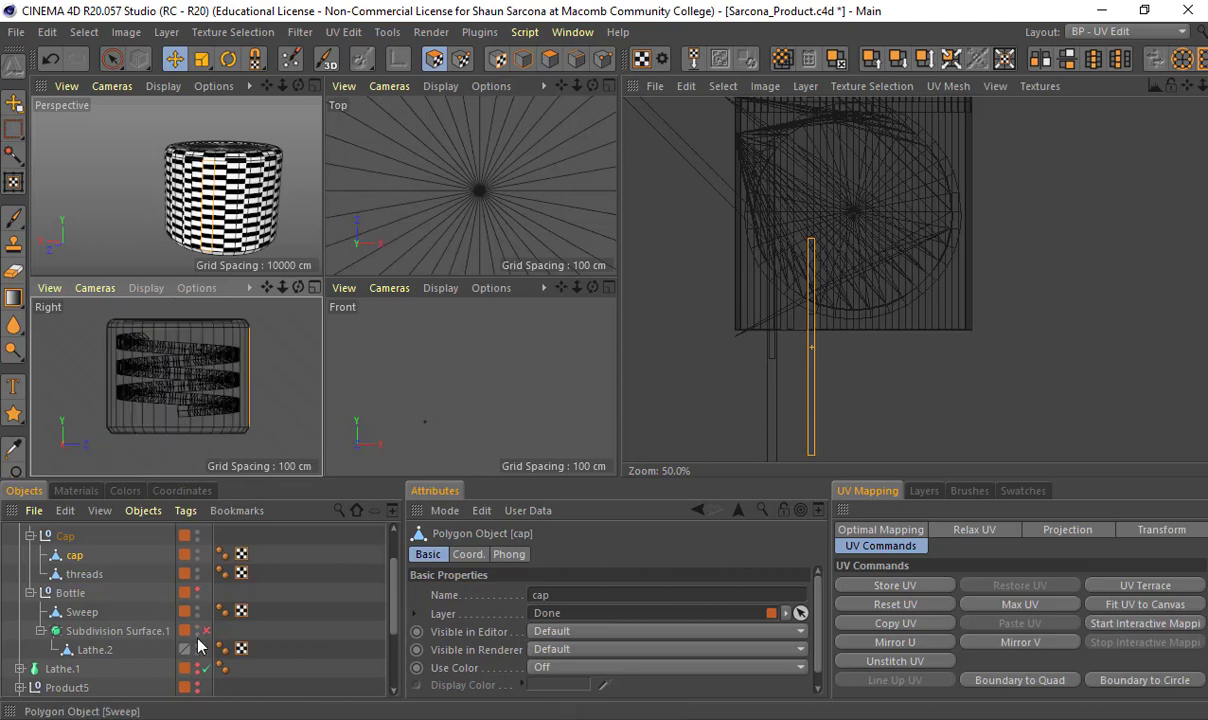
{"action": "double_click", "coordinate": [197, 570]}
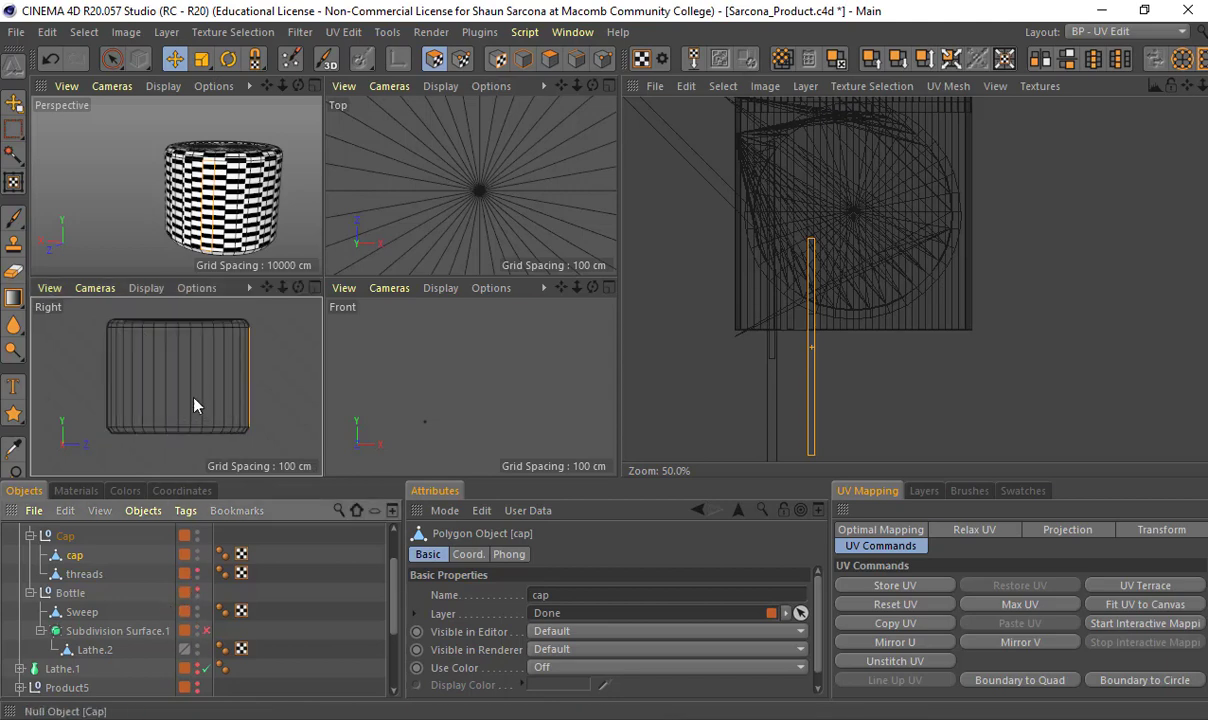
Select the side-wall polygons all around the cap in the Right view using Rectangle Selection, including those on the far side
{"action": "left_click", "coordinate": [166, 346]}
{"action": "left_click", "coordinate": [168, 350]}
{"action": "middle_click_drag", "start_coordinate": [164, 359], "coordinate": [200, 359], "text": "alt"}
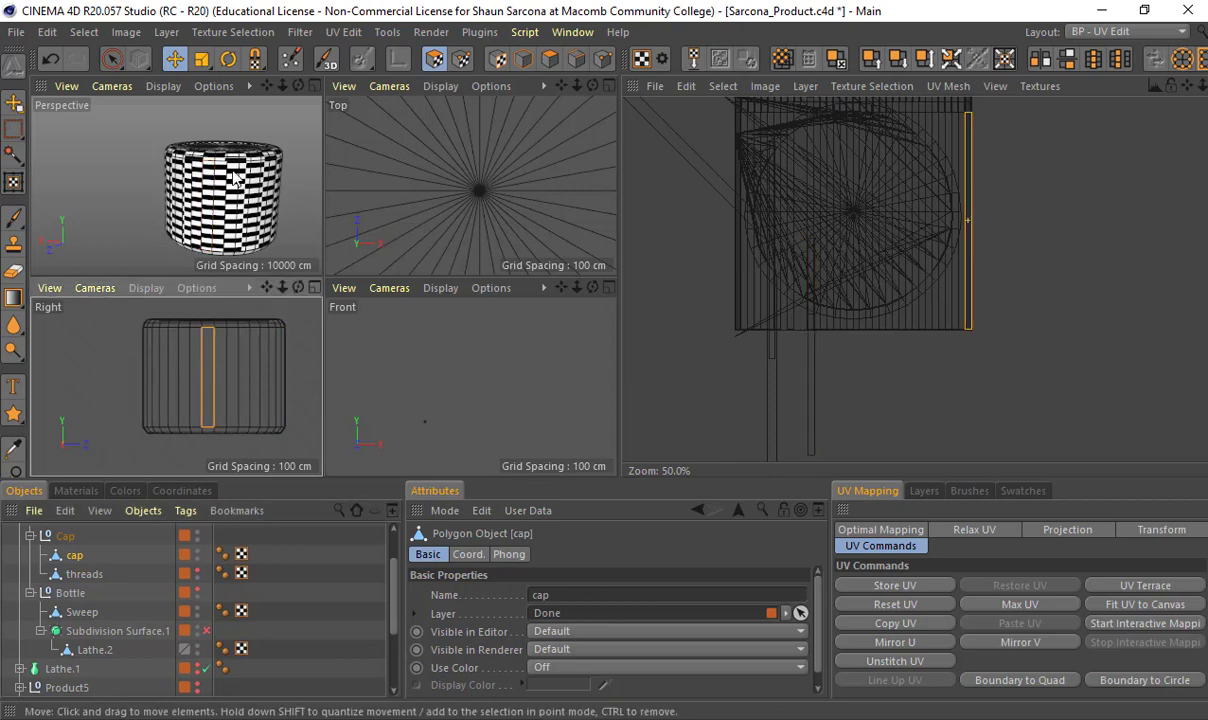
{"action": "mouse_move", "coordinate": [111, 59]}
{"action": "left_mouse_down"}
{"action": "mouse_move", "coordinate": [168, 92]}
{"action": "mouse_move", "coordinate": [173, 81]}
{"action": "left_mouse_up"}
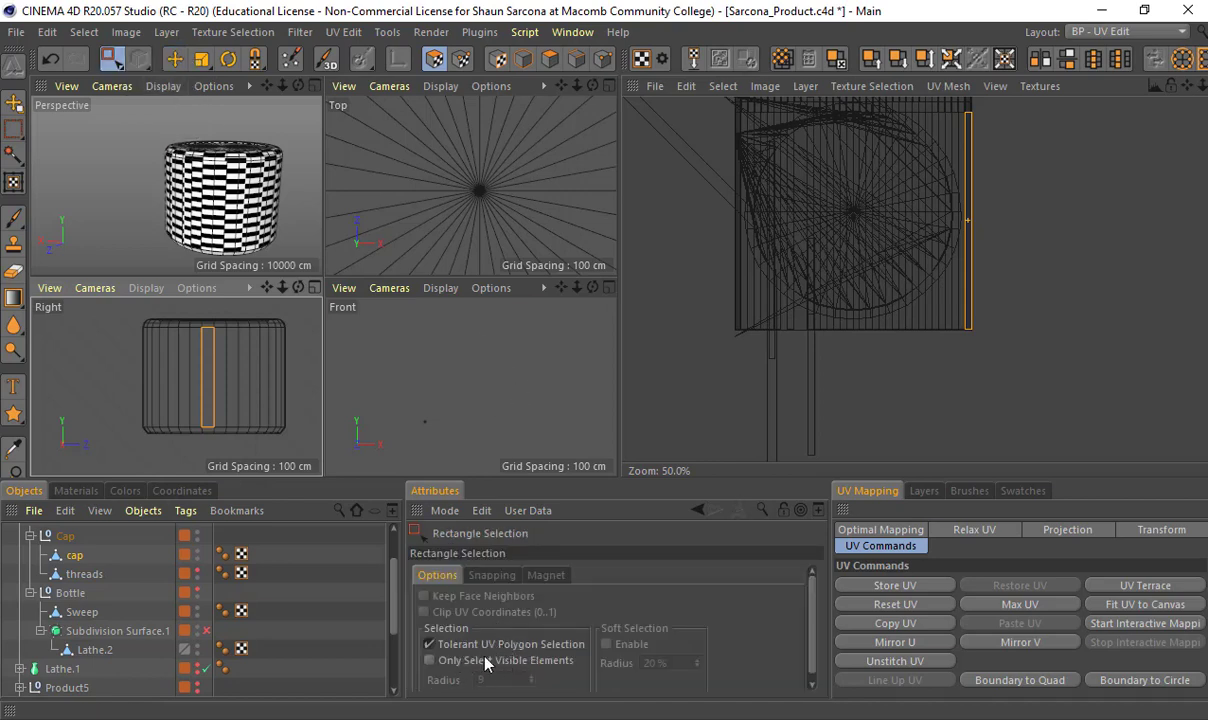
{"action": "left_click_drag", "start_coordinate": [104, 343], "coordinate": [321, 393]}
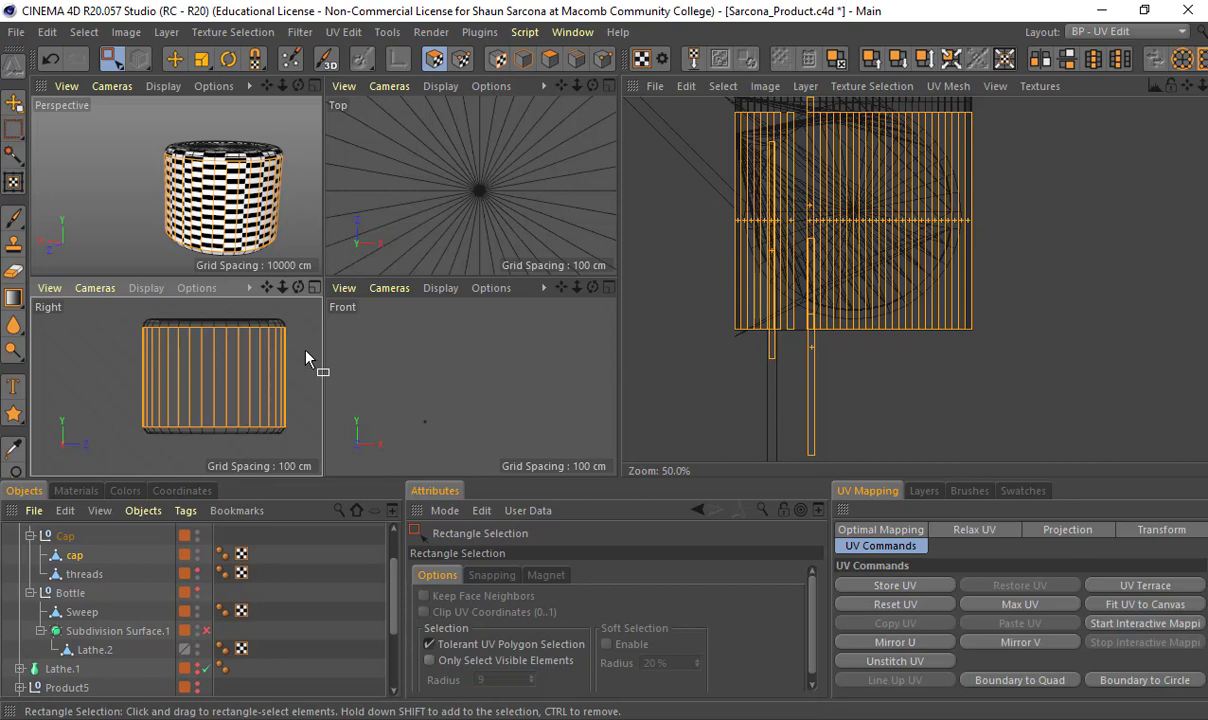
Examine the polygon rows above and below the selected side wall at the cap's top bevel and bottom rim in the Right view
{"action": "scroll", "coordinate": [232, 342], "scroll_direction": "up", "scroll_amount": 5}
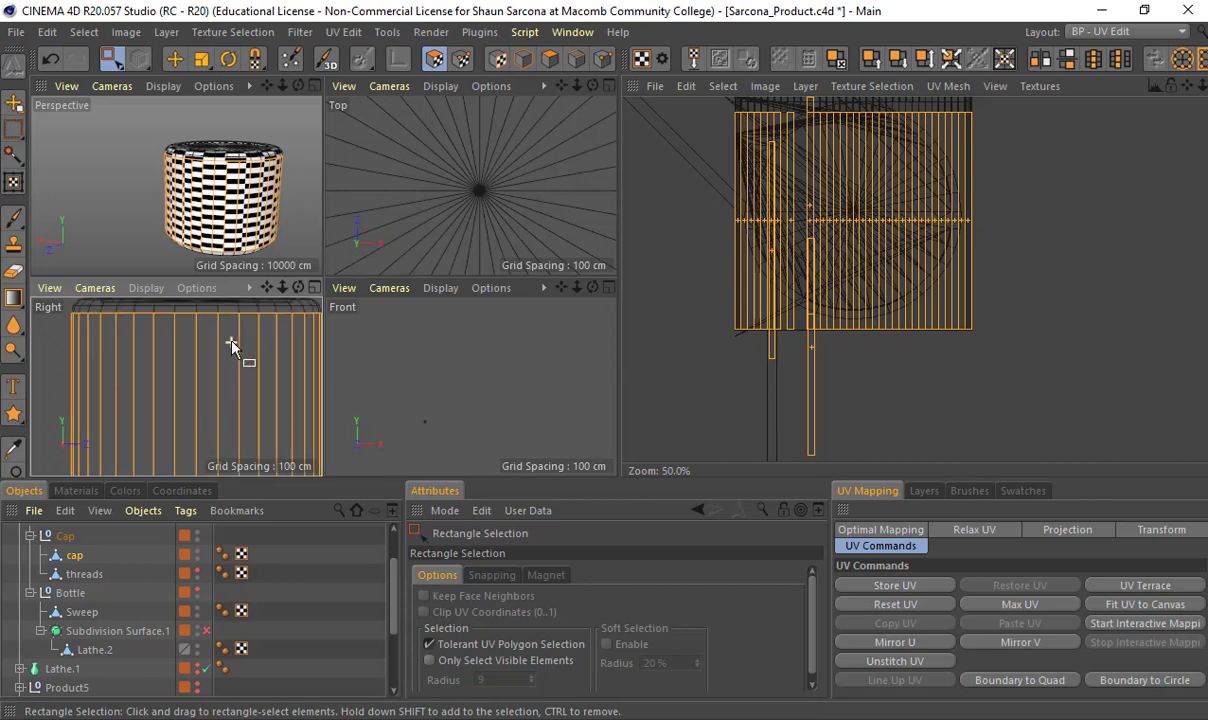
{"action": "scroll", "coordinate": [146, 406], "scroll_direction": "up", "scroll_amount": 3}
{"action": "middle_click_drag", "start_coordinate": [36, 406], "coordinate": [159, 397], "text": "alt"}
{"action": "scroll", "coordinate": [154, 403], "scroll_direction": "up", "scroll_amount": 1}
{"action": "scroll", "coordinate": [155, 405], "scroll_direction": "up", "scroll_amount": 3}
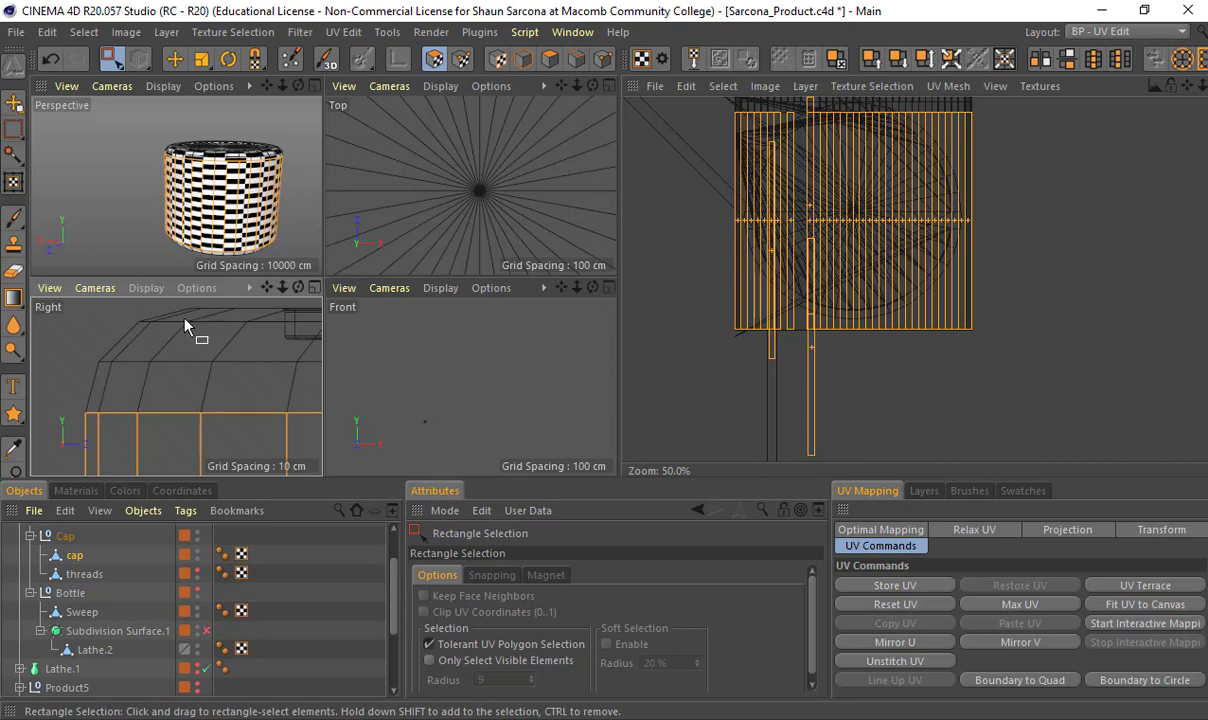
{"action": "scroll", "coordinate": [180, 380], "scroll_direction": "up", "scroll_amount": 5}
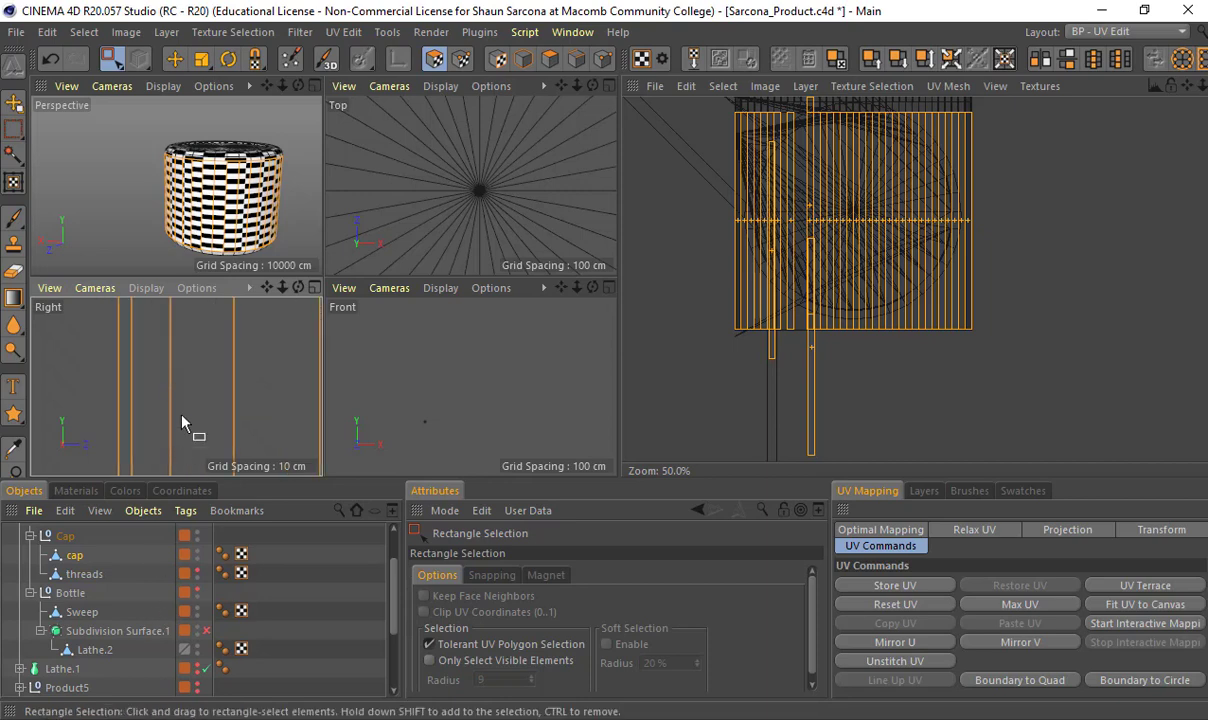
{"action": "scroll", "coordinate": [180, 450], "scroll_direction": "down", "scroll_amount": 6}
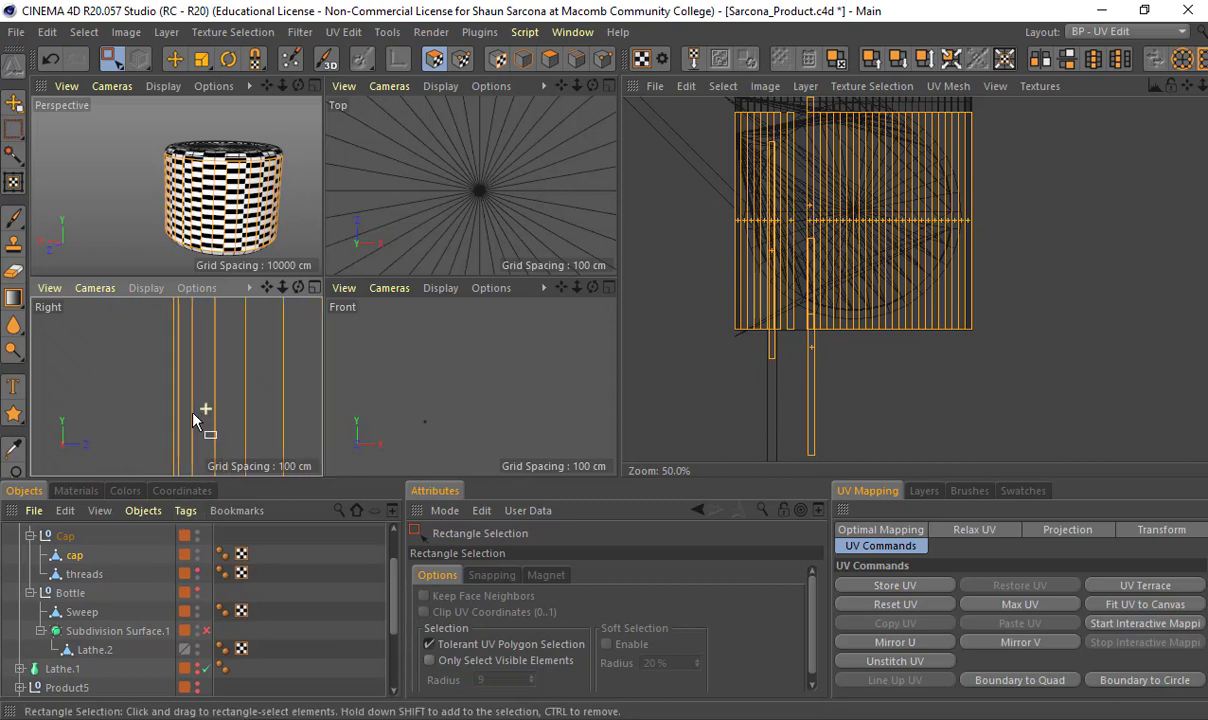
{"action": "scroll", "coordinate": [190, 365], "scroll_direction": "up", "scroll_amount": 5}
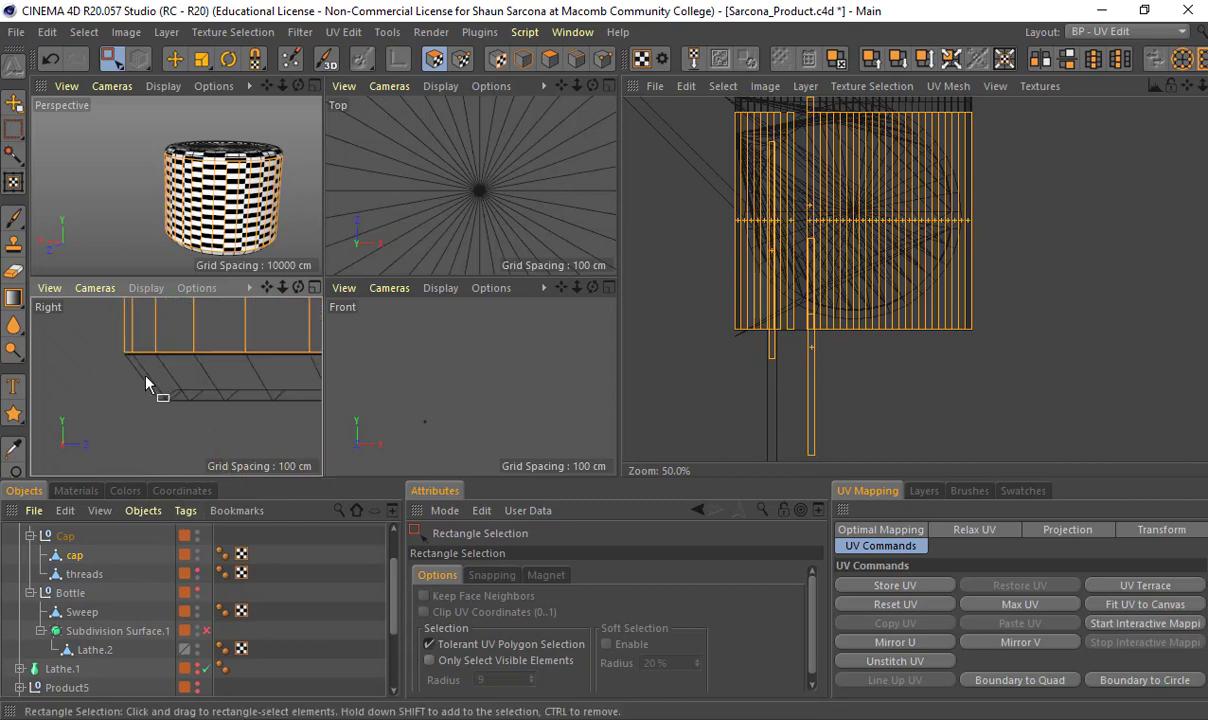
{"action": "scroll", "coordinate": [146, 364], "scroll_direction": "up", "scroll_amount": 3}
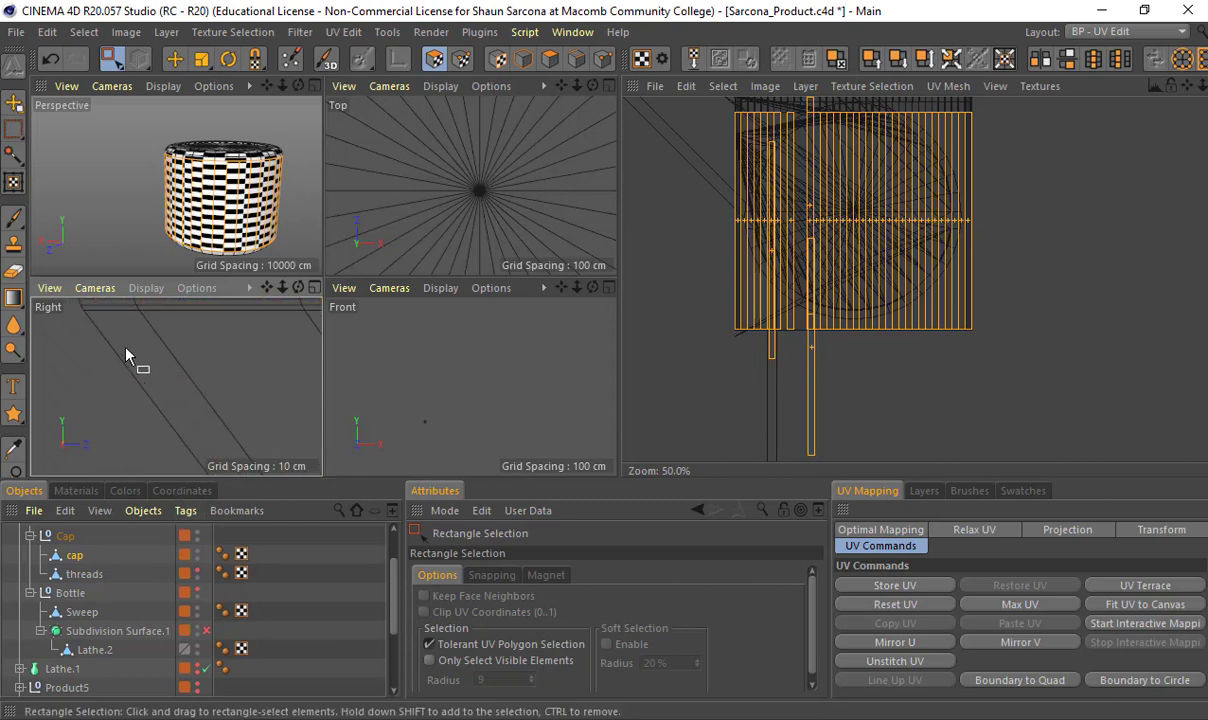
{"action": "scroll", "coordinate": [132, 356], "scroll_direction": "down", "scroll_amount": 2}
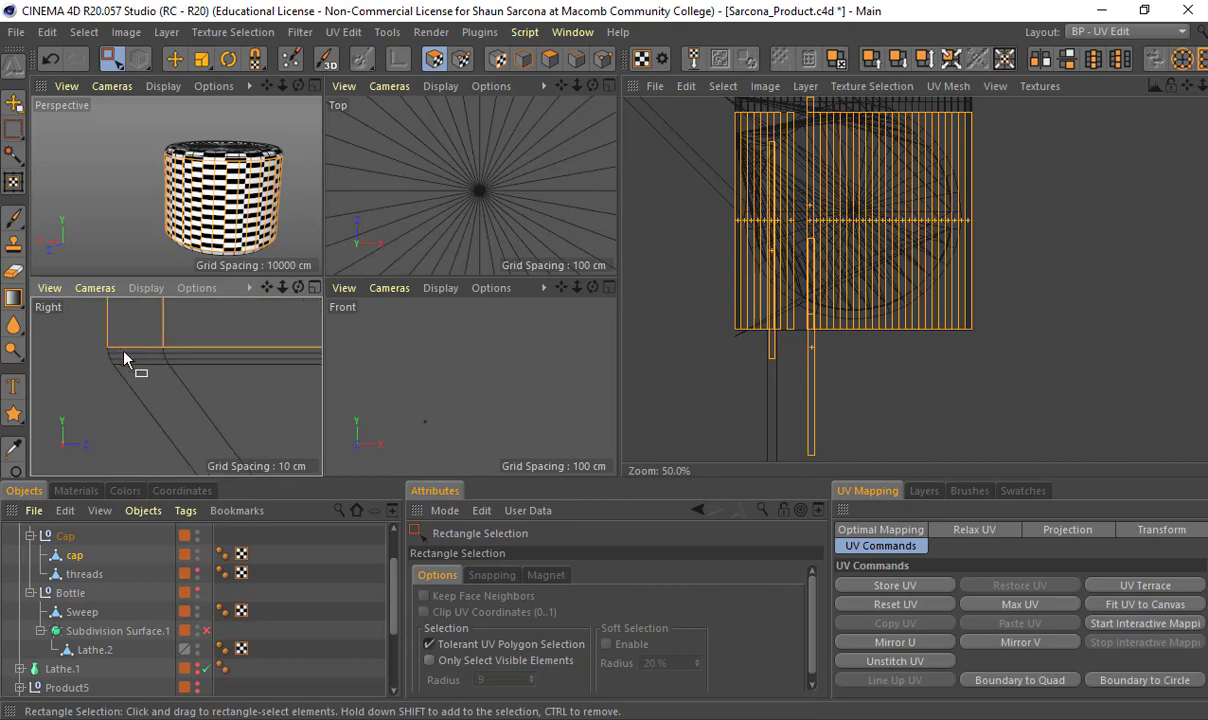
{"action": "scroll", "coordinate": [141, 372], "scroll_direction": "up", "scroll_amount": 3}
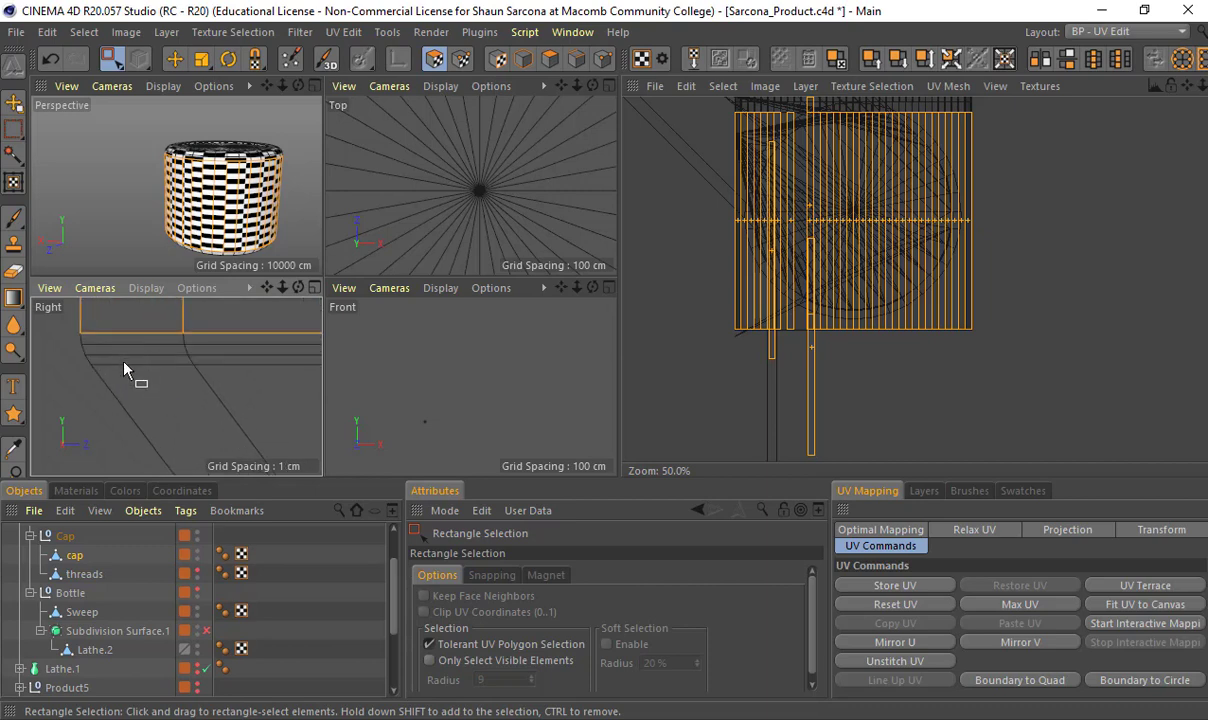
{"action": "scroll", "coordinate": [249, 386], "scroll_direction": "down", "scroll_amount": 4}
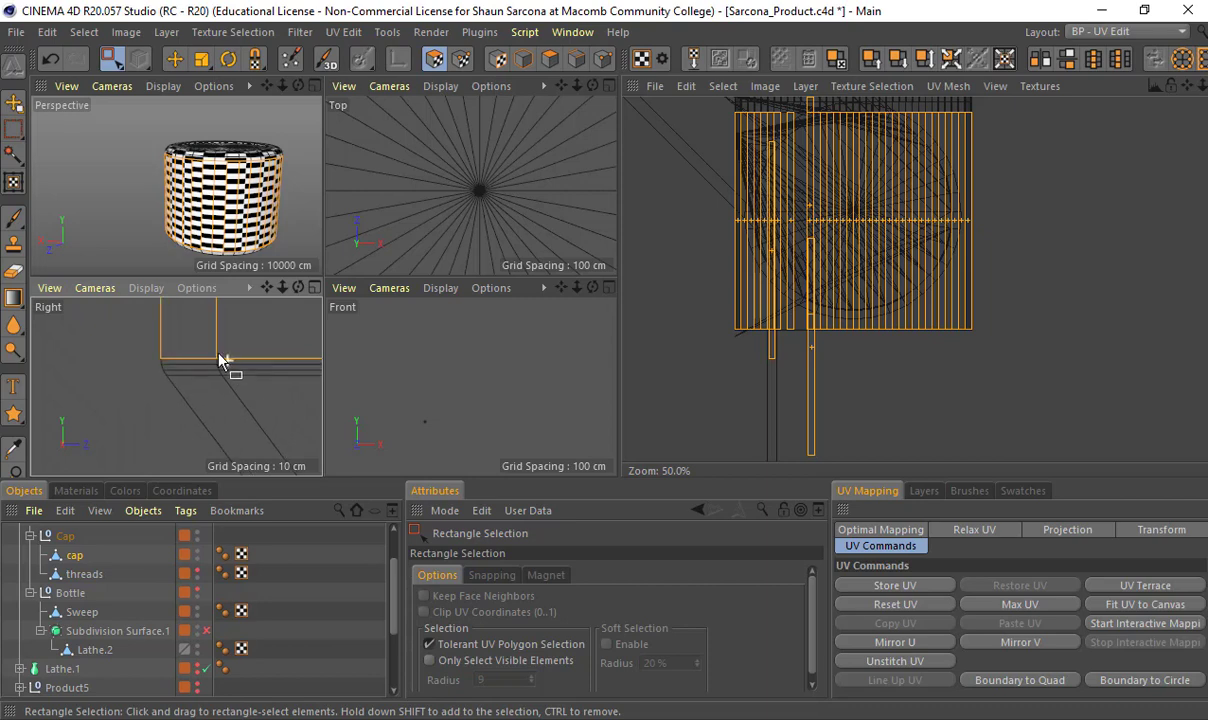
Maximize the Right view and extend the rectangle selection to the cap's bottom rim and upper bevel polygons
{"action": "left_click", "coordinate": [84, 33]}
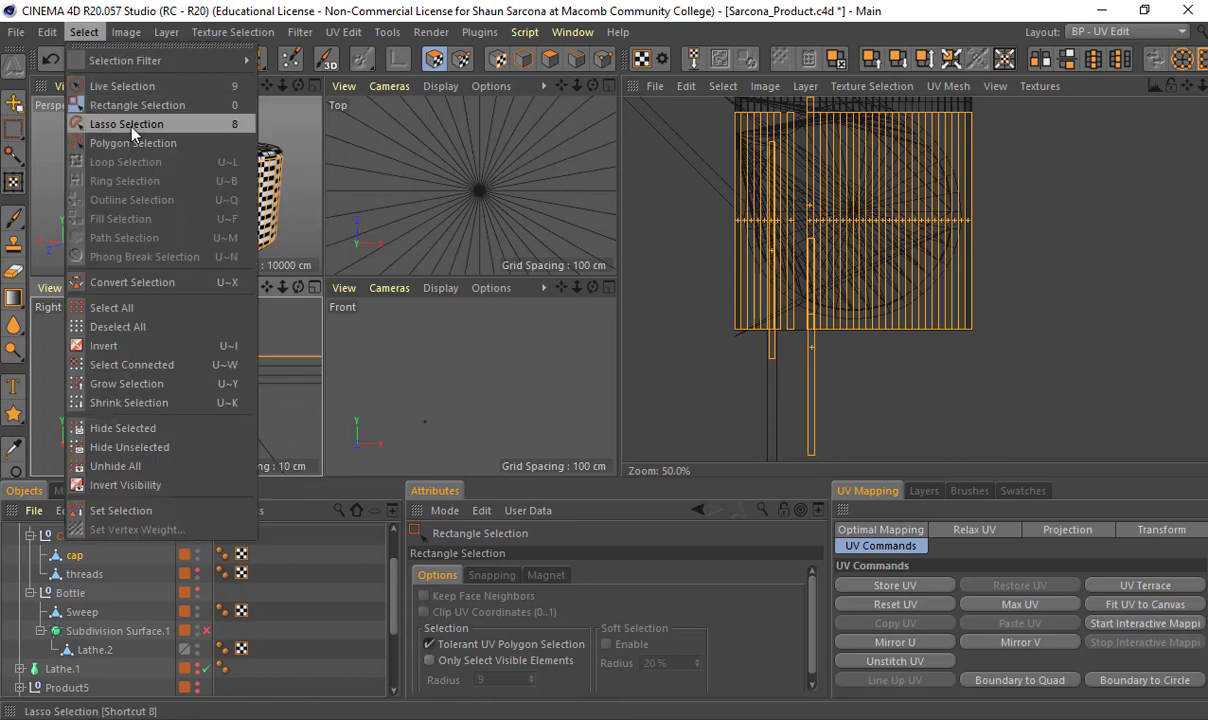
{"action": "left_click", "coordinate": [296, 385]}
{"action": "scroll", "coordinate": [265, 366], "scroll_direction": "down", "scroll_amount": 2}
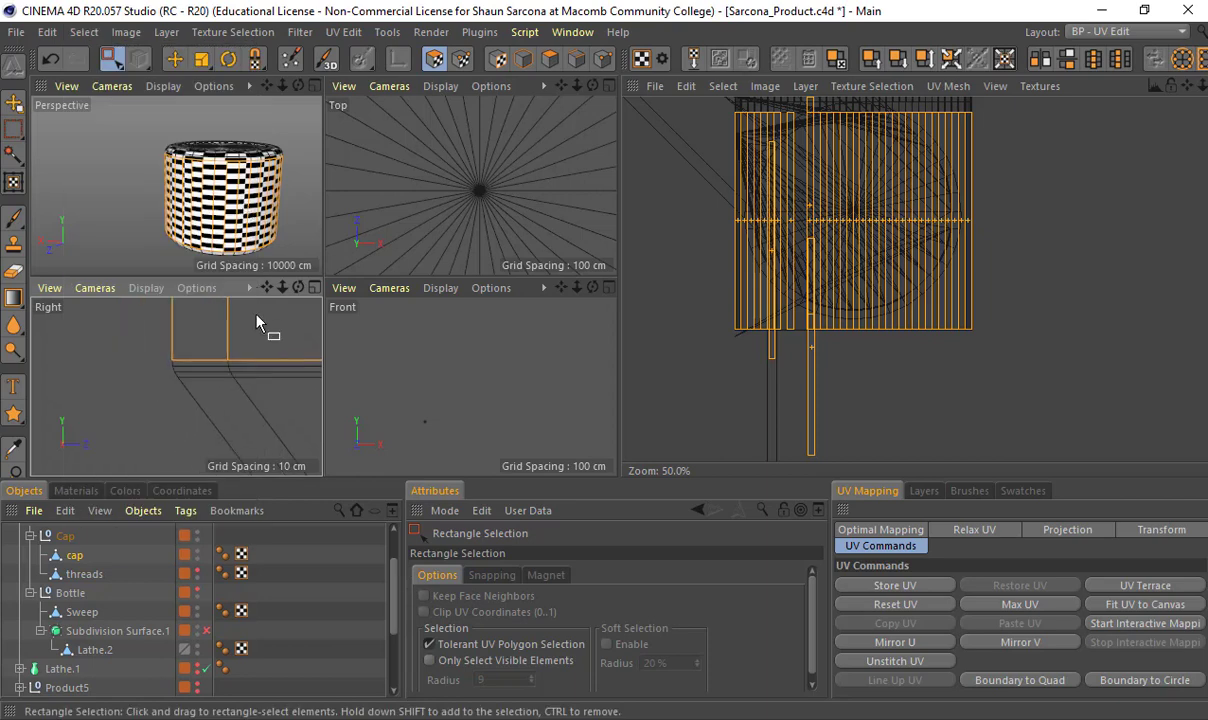
{"action": "middle_click", "coordinate": [258, 316]}
{"action": "scroll", "coordinate": [466, 296], "scroll_direction": "down", "scroll_amount": 4}
{"action": "middle_click_drag", "start_coordinate": [590, 254], "coordinate": [351, 313], "text": "alt"}
{"action": "scroll", "coordinate": [375, 316], "scroll_direction": "down", "scroll_amount": 6}
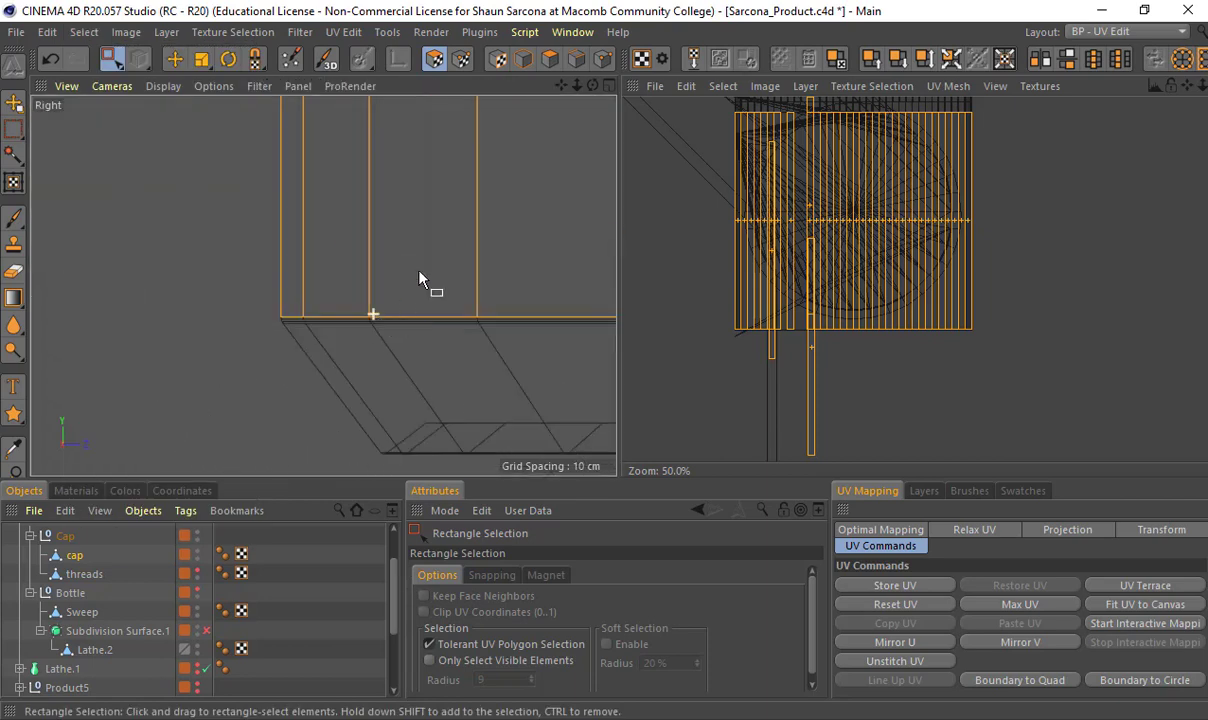
{"action": "middle_click_drag", "start_coordinate": [420, 277], "coordinate": [280, 350], "text": "alt"}
{"action": "scroll", "coordinate": [278, 347], "scroll_direction": "down", "scroll_amount": 2}
{"action": "middle_click_drag", "start_coordinate": [497, 246], "coordinate": [348, 338], "text": "alt"}
{"action": "scroll", "coordinate": [347, 337], "scroll_direction": "down", "scroll_amount": 4}
{"action": "scroll", "coordinate": [394, 295], "scroll_direction": "down", "scroll_amount": 2}
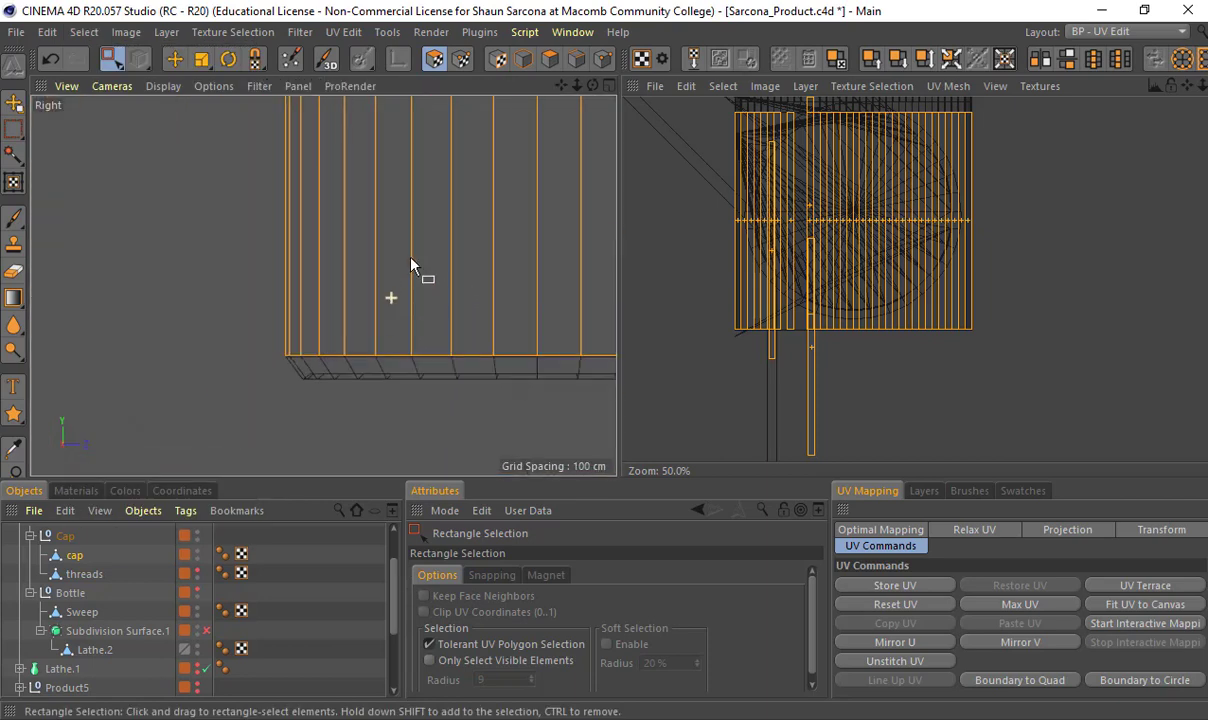
{"action": "middle_click_drag", "start_coordinate": [445, 201], "coordinate": [306, 298], "text": "alt"}
{"action": "scroll", "coordinate": [306, 304], "scroll_direction": "down", "scroll_amount": 1}
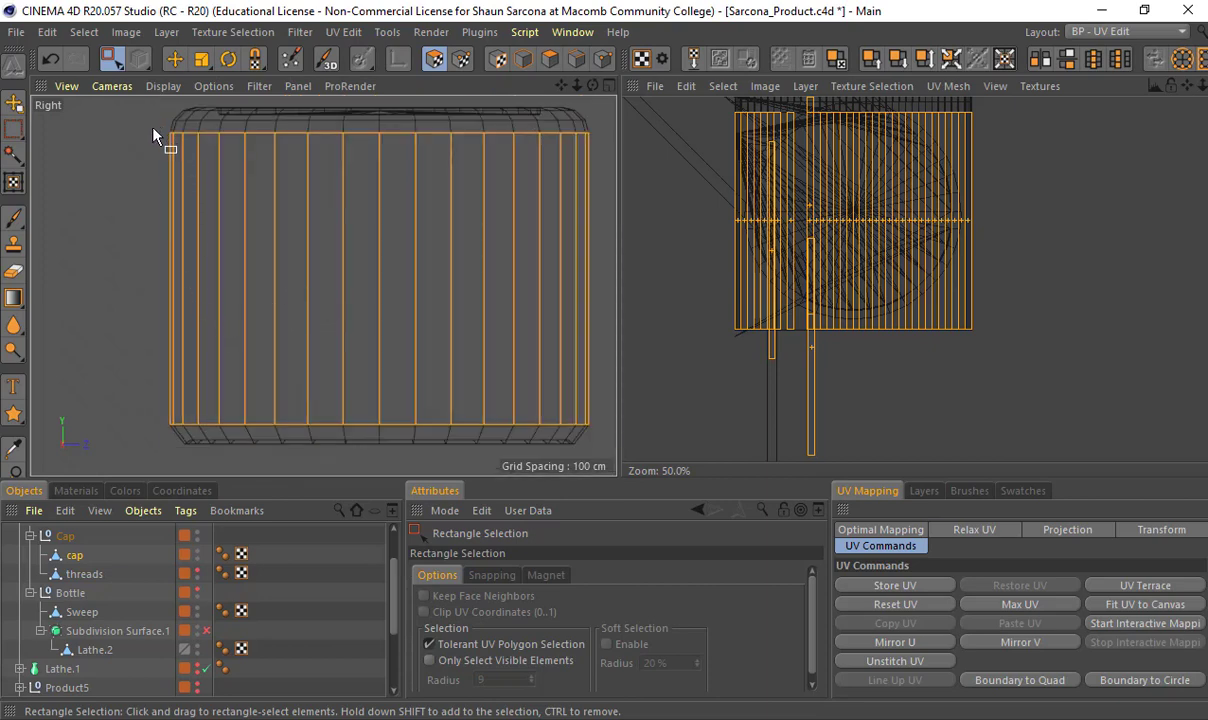
{"action": "left_click_drag", "start_coordinate": [141, 163], "coordinate": [606, 426]}
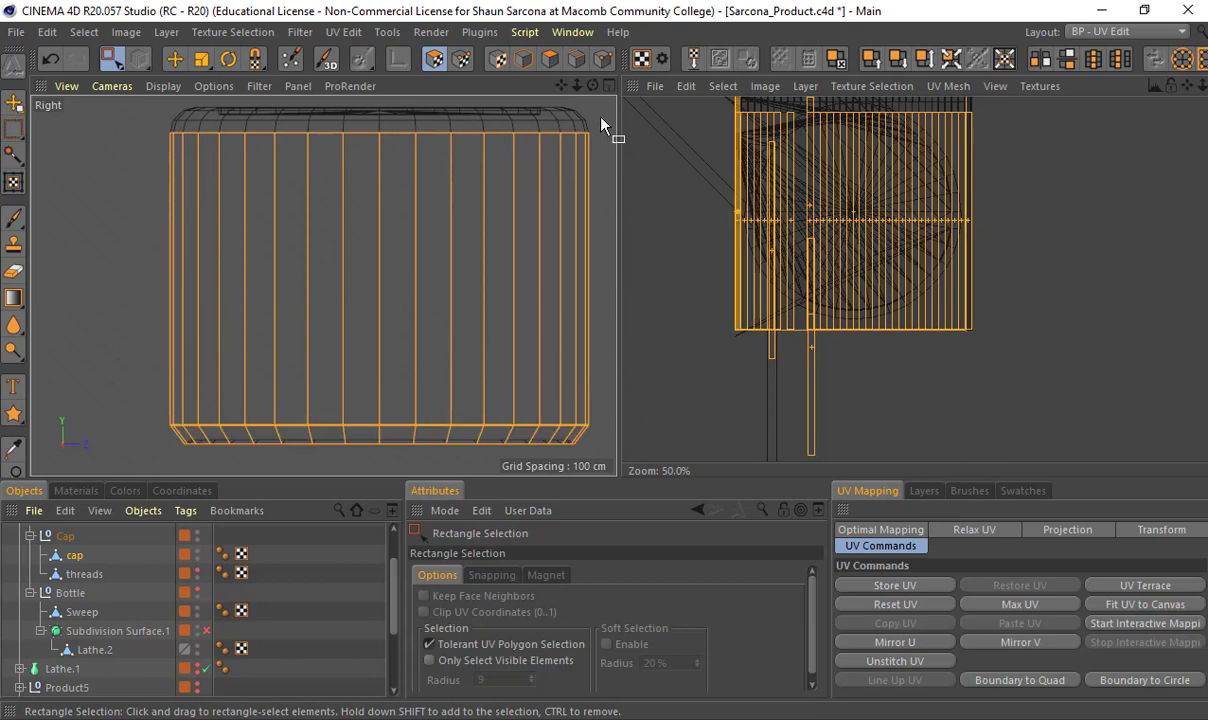
{"action": "left_click_drag", "start_coordinate": [601, 118], "coordinate": [128, 206]}
Examine the selected polygon rows at the cap's upper bevel and bottom rim in the Right view
{"action": "scroll", "coordinate": [162, 220], "scroll_direction": "up", "scroll_amount": 10}
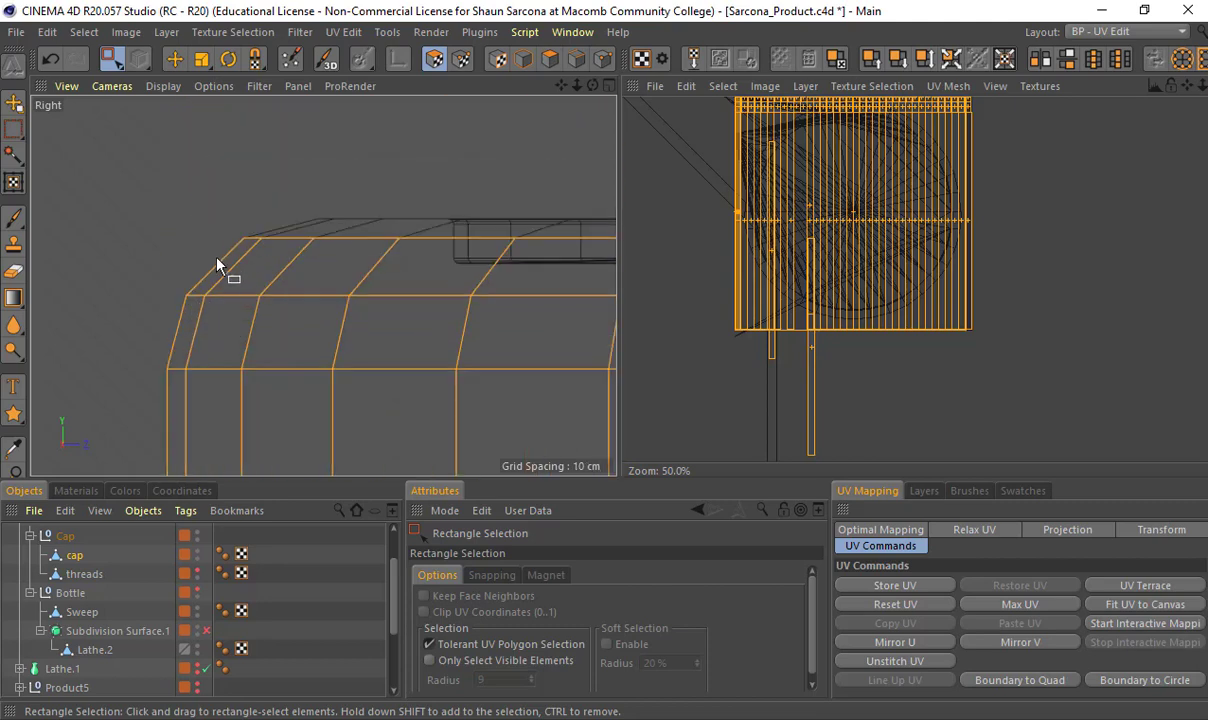
{"action": "scroll", "coordinate": [283, 333], "scroll_direction": "down", "scroll_amount": 8}
{"action": "scroll", "coordinate": [281, 328], "scroll_direction": "down", "scroll_amount": 5}
{"action": "middle_click_drag", "start_coordinate": [281, 333], "coordinate": [298, 148], "text": "alt"}
{"action": "scroll", "coordinate": [292, 275], "scroll_direction": "up", "scroll_amount": 6}
{"action": "middle_click_drag", "start_coordinate": [296, 410], "coordinate": [258, 250], "text": "alt"}
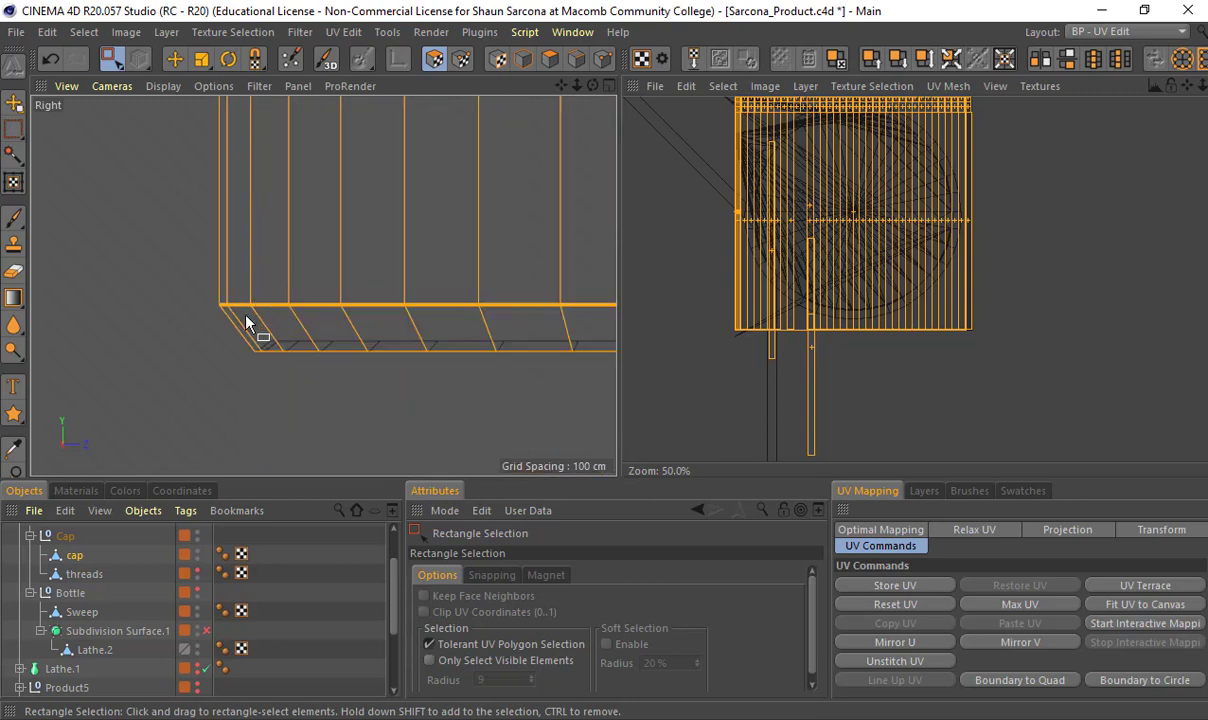
{"action": "scroll", "coordinate": [175, 291], "scroll_direction": "up", "scroll_amount": 6}
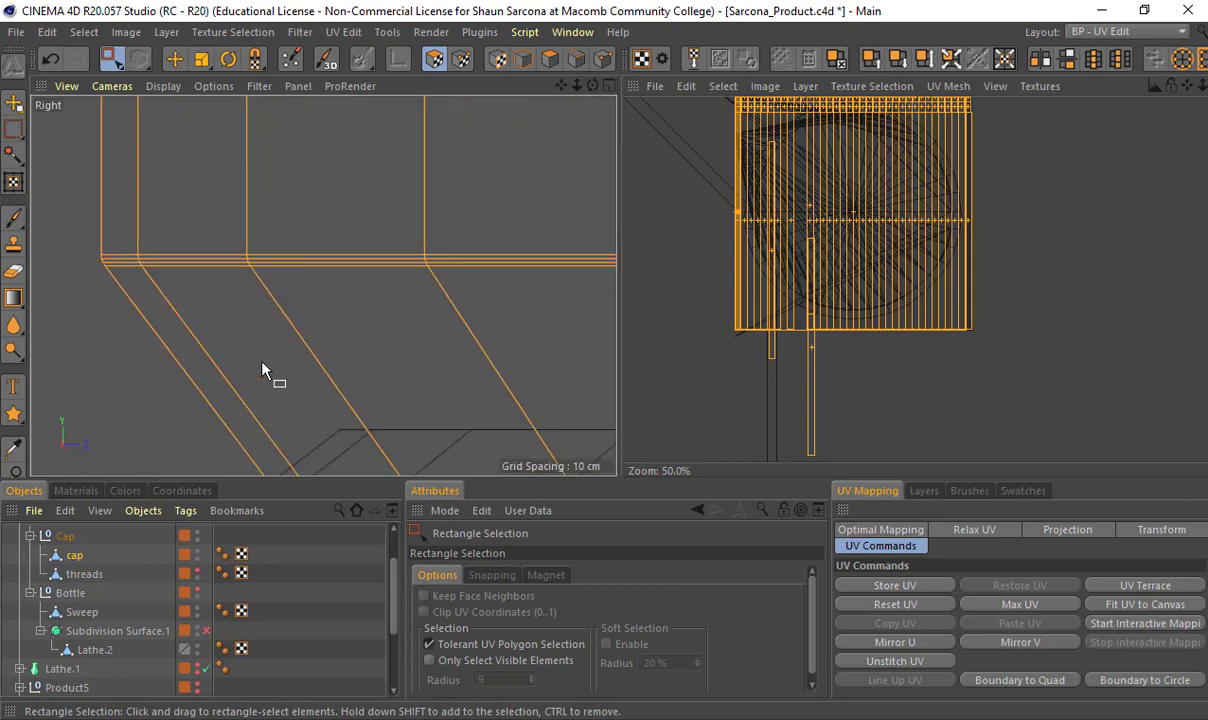
{"action": "middle_click_drag", "start_coordinate": [262, 370], "coordinate": [213, 192], "text": "alt"}
Inspect the selected cap polygons in the Perspective view from above, from below and inside the open underside
{"action": "middle_click", "coordinate": [262, 236]}
{"action": "middle_click", "coordinate": [313, 220]}
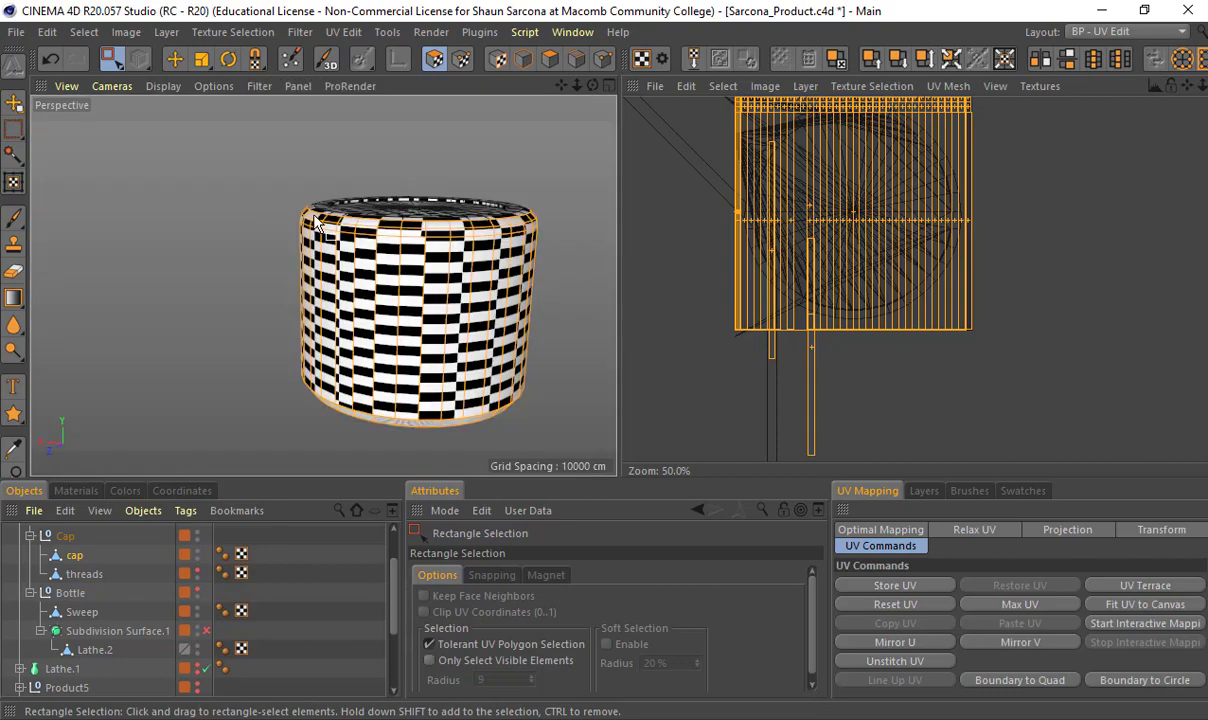
{"action": "left_click_drag", "start_coordinate": [313, 220], "coordinate": [313, 252], "text": "alt"}
{"action": "scroll", "coordinate": [313, 252], "scroll_direction": "up", "scroll_amount": 6}
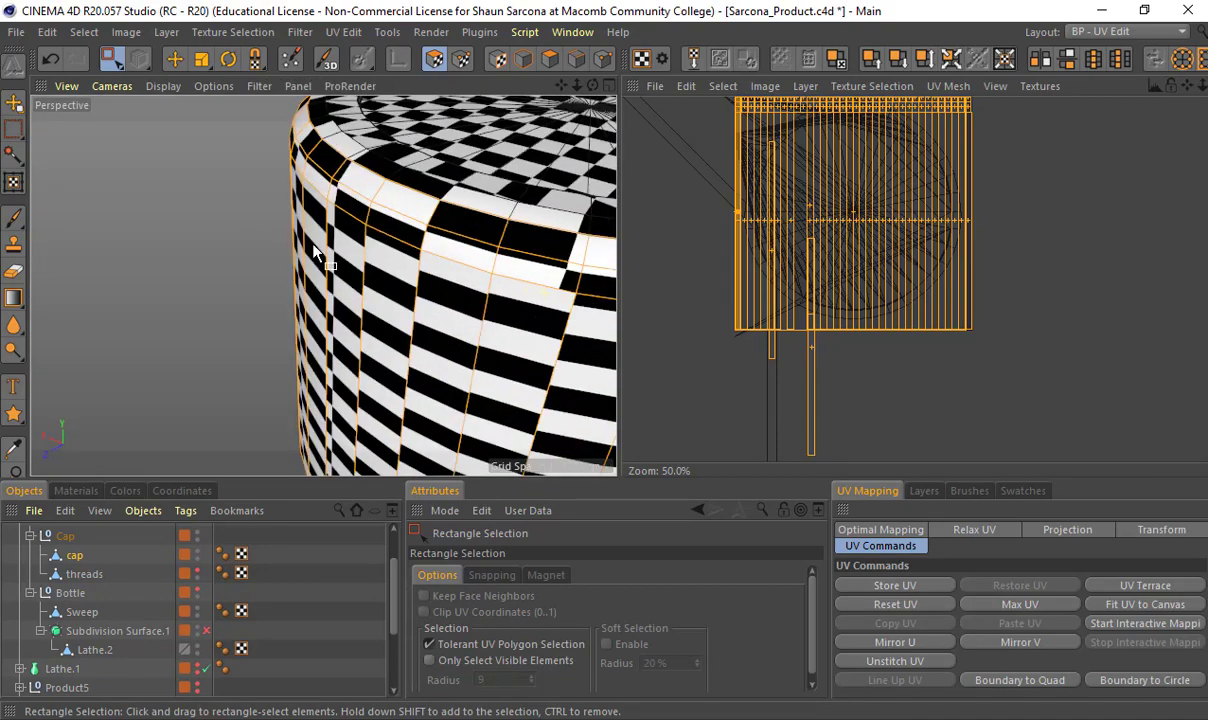
{"action": "scroll", "coordinate": [313, 245], "scroll_direction": "up", "scroll_amount": 1}
{"action": "left_click_drag", "start_coordinate": [273, 186], "coordinate": [190, 199], "text": "alt"}
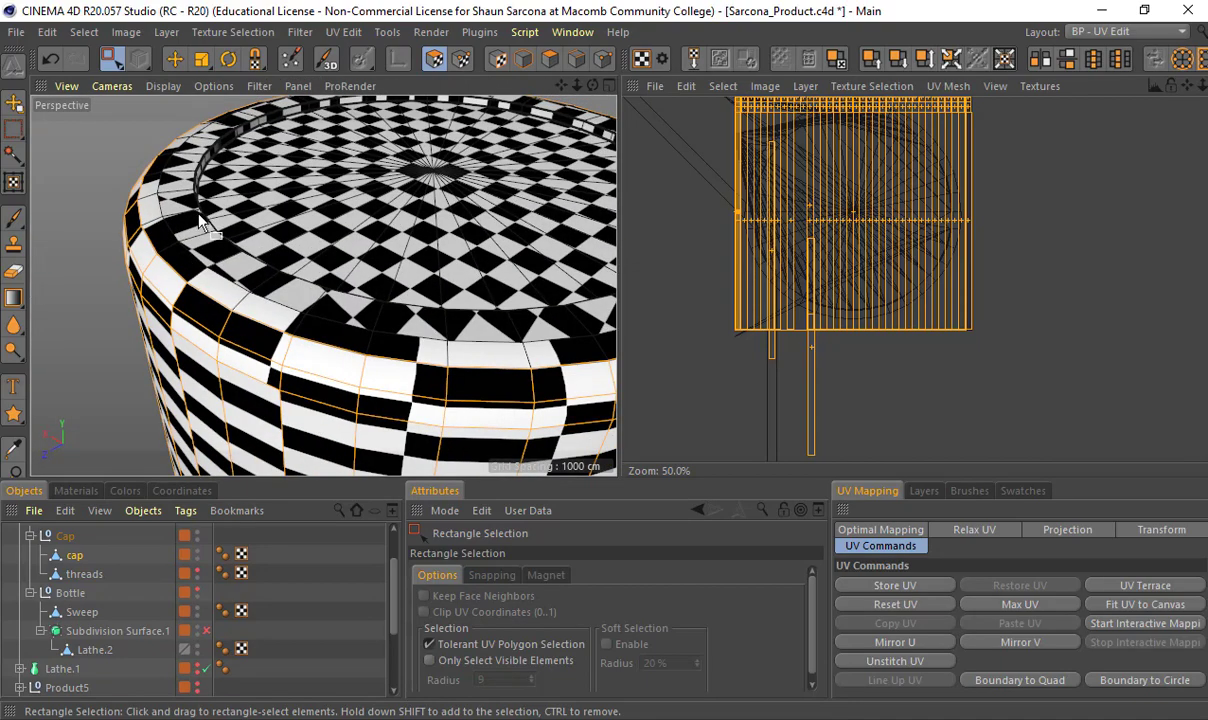
{"action": "right_click_drag", "start_coordinate": [356, 255], "coordinate": [234, 276], "text": "alt"}
{"action": "left_click_drag", "start_coordinate": [402, 181], "coordinate": [380, 379], "text": "alt"}
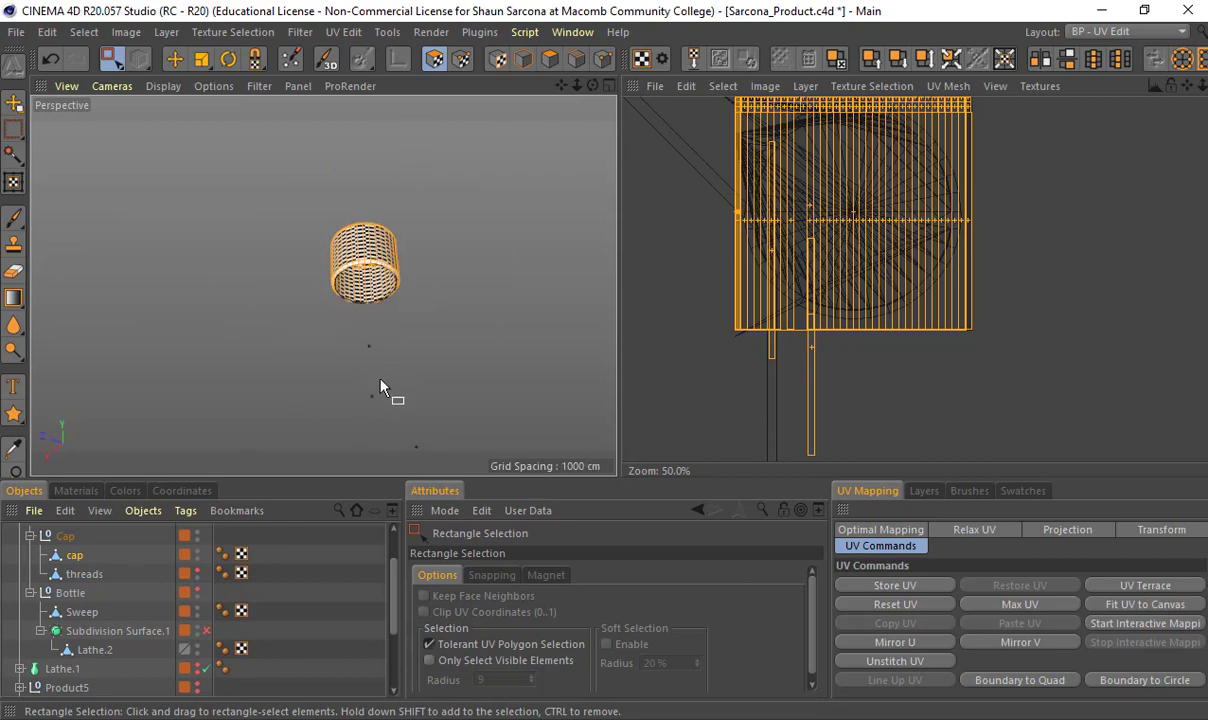
{"action": "right_click_drag", "start_coordinate": [278, 326], "coordinate": [431, 323], "text": "alt"}
{"action": "middle_click_drag", "start_coordinate": [431, 323], "coordinate": [376, 361], "text": "alt"}
{"action": "right_click_drag", "start_coordinate": [359, 362], "coordinate": [400, 332], "text": "alt"}
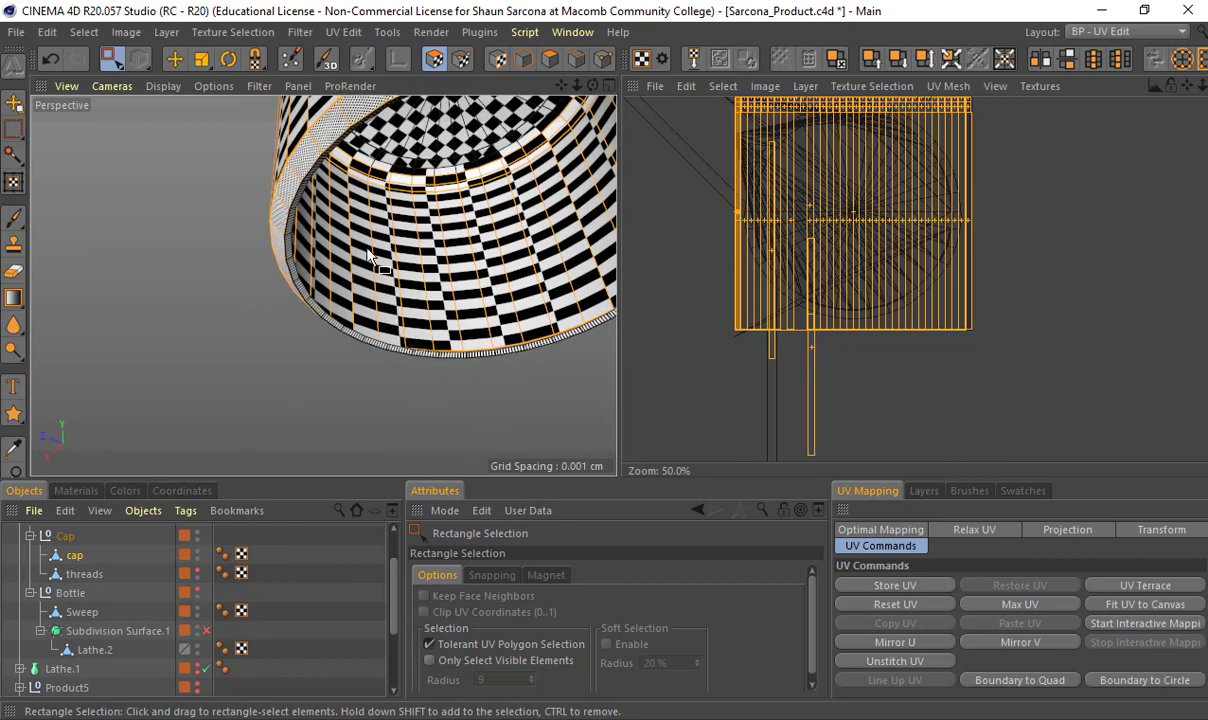
{"action": "left_click_drag", "start_coordinate": [356, 236], "coordinate": [365, 342], "text": "alt"}
{"action": "right_click_drag", "start_coordinate": [365, 343], "coordinate": [326, 243], "text": "alt"}
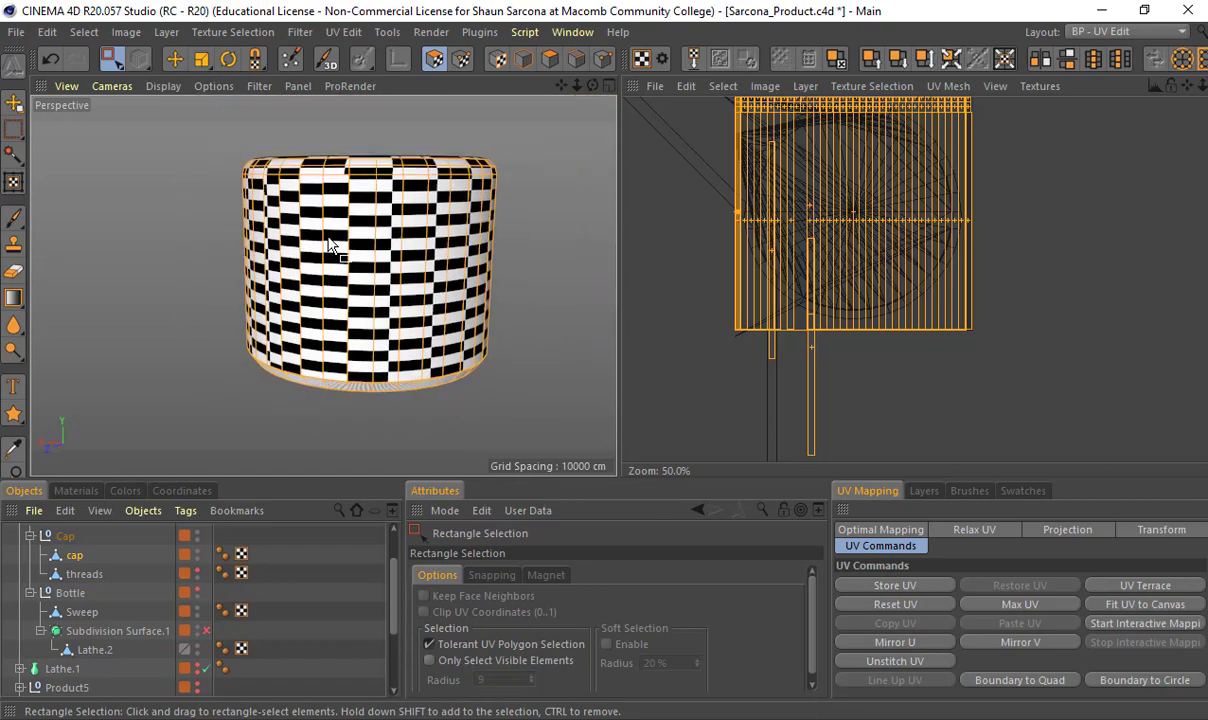
{"action": "middle_click_drag", "start_coordinate": [326, 243], "coordinate": [337, 302], "text": "alt"}
{"action": "left_click_drag", "start_coordinate": [337, 302], "coordinate": [342, 301], "text": "alt"}
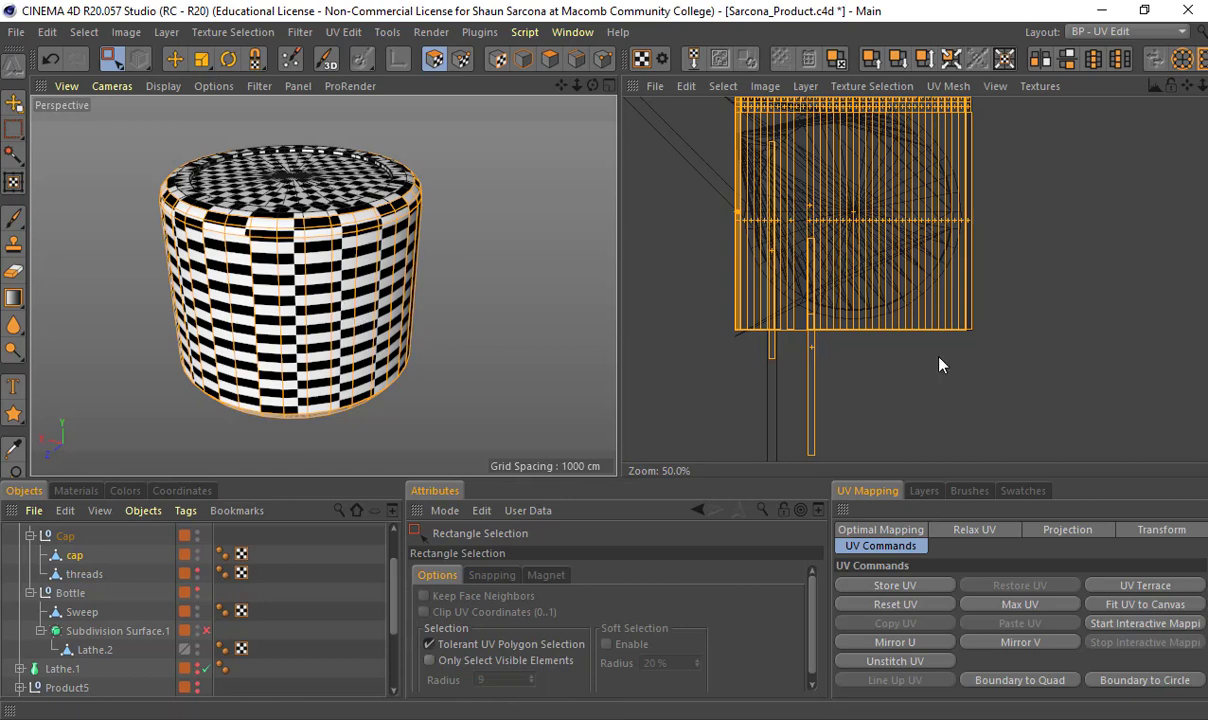
Try the Sphere and Cylinder UV projections on the selected cap polygons
{"action": "left_click", "coordinate": [1071, 531]}
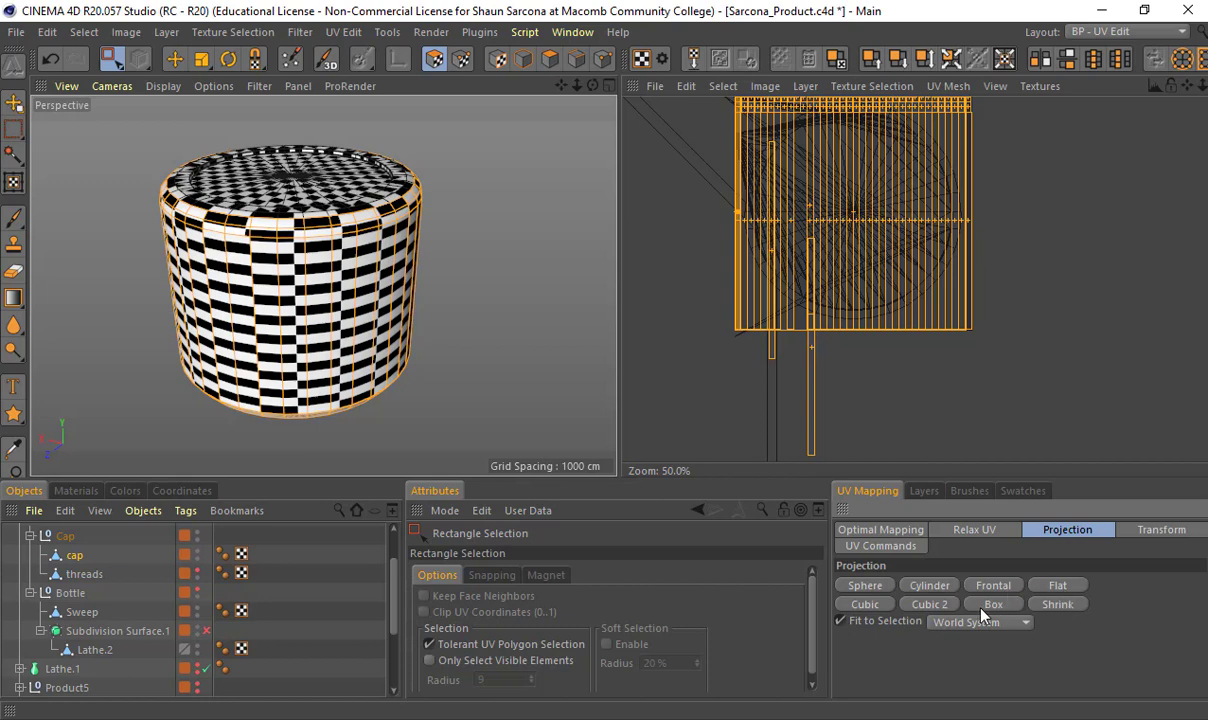
{"action": "left_click", "coordinate": [863, 598]}
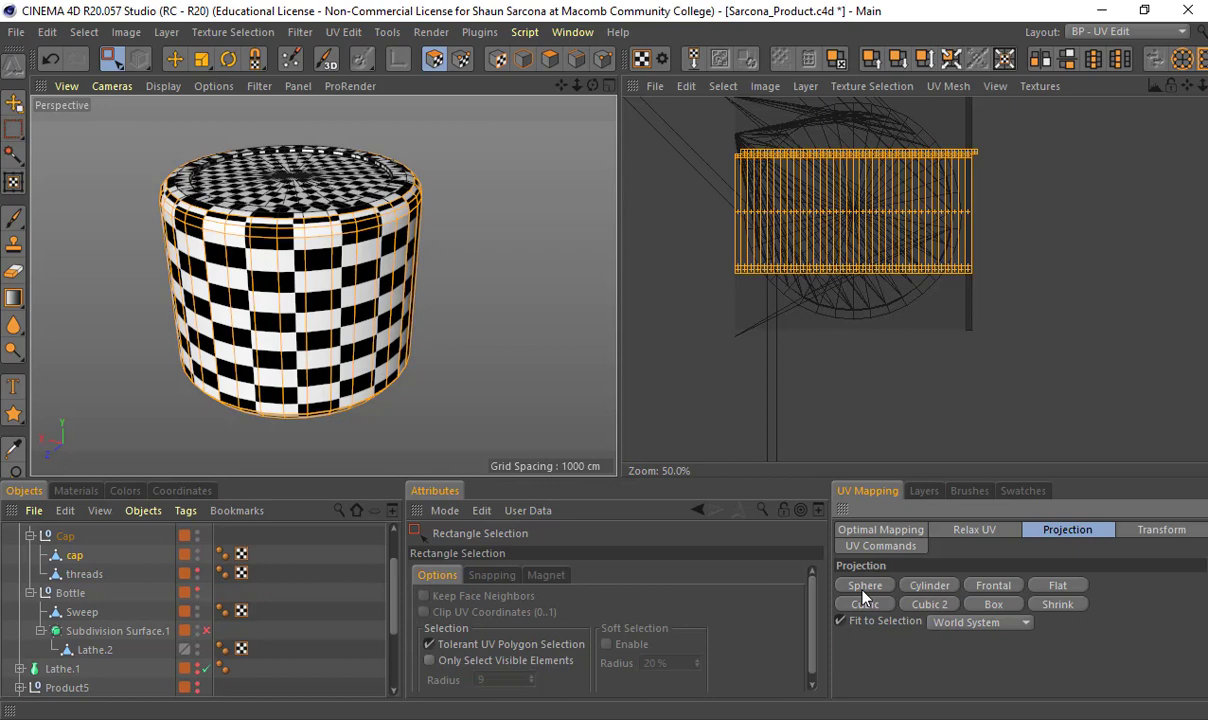
{"action": "left_click", "coordinate": [930, 586]}
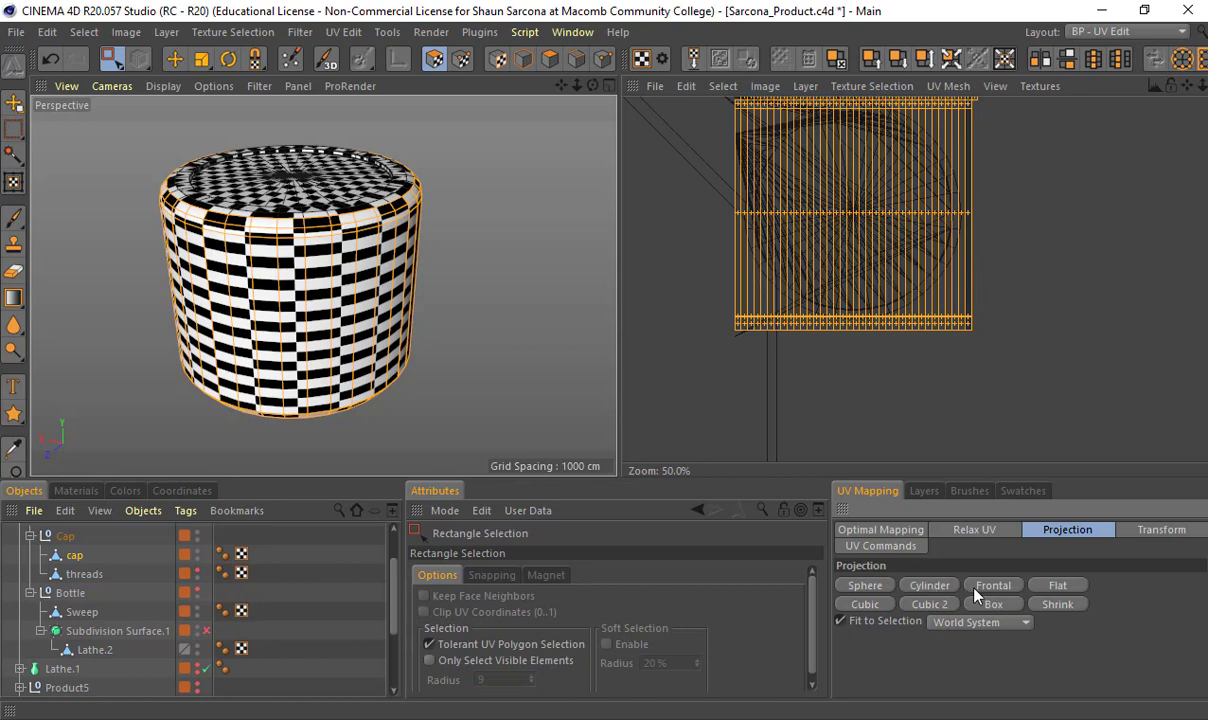
Try the Frontal and Flat UV projections on the selected cap polygons, checking the checkerboard around the cap
{"action": "left_click", "coordinate": [976, 586]}
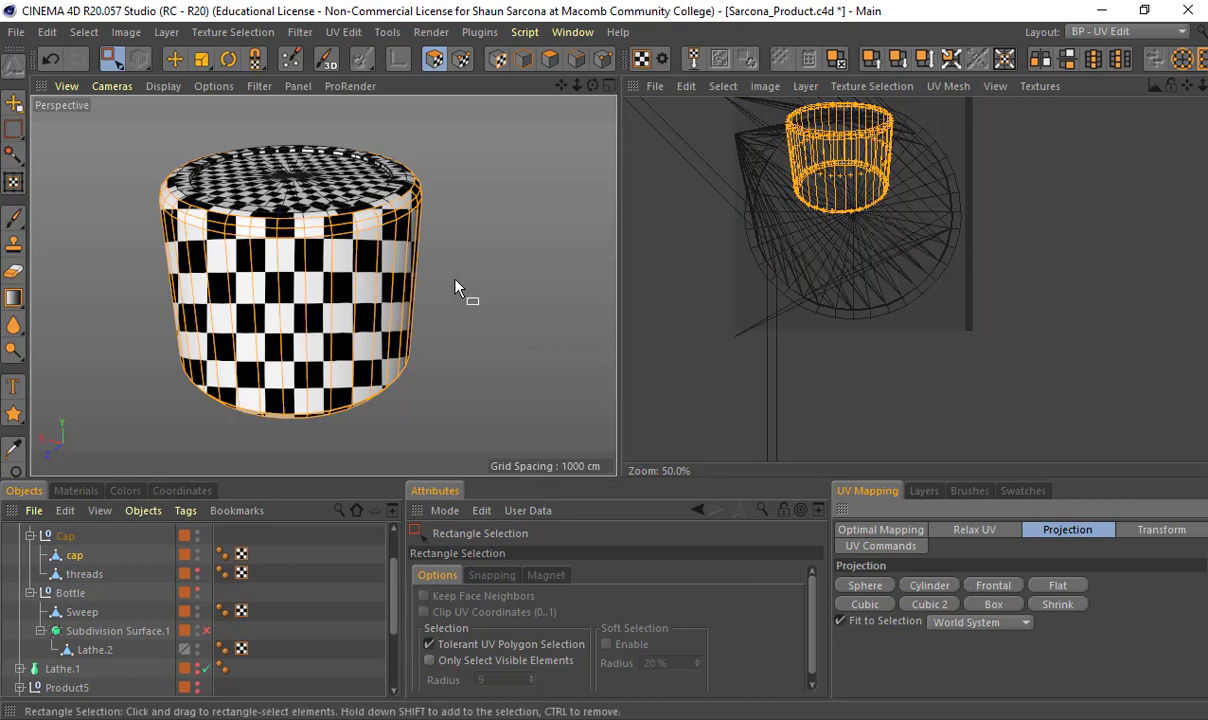
{"action": "mouse_move", "coordinate": [478, 255]}
{"action": "left_mouse_down", "text": "alt"}
{"action": "mouse_move", "coordinate": [238, 218]}
{"action": "mouse_move", "coordinate": [399, 210]}
{"action": "mouse_move", "coordinate": [478, 247]}
{"action": "left_mouse_up", "text": "alt"}
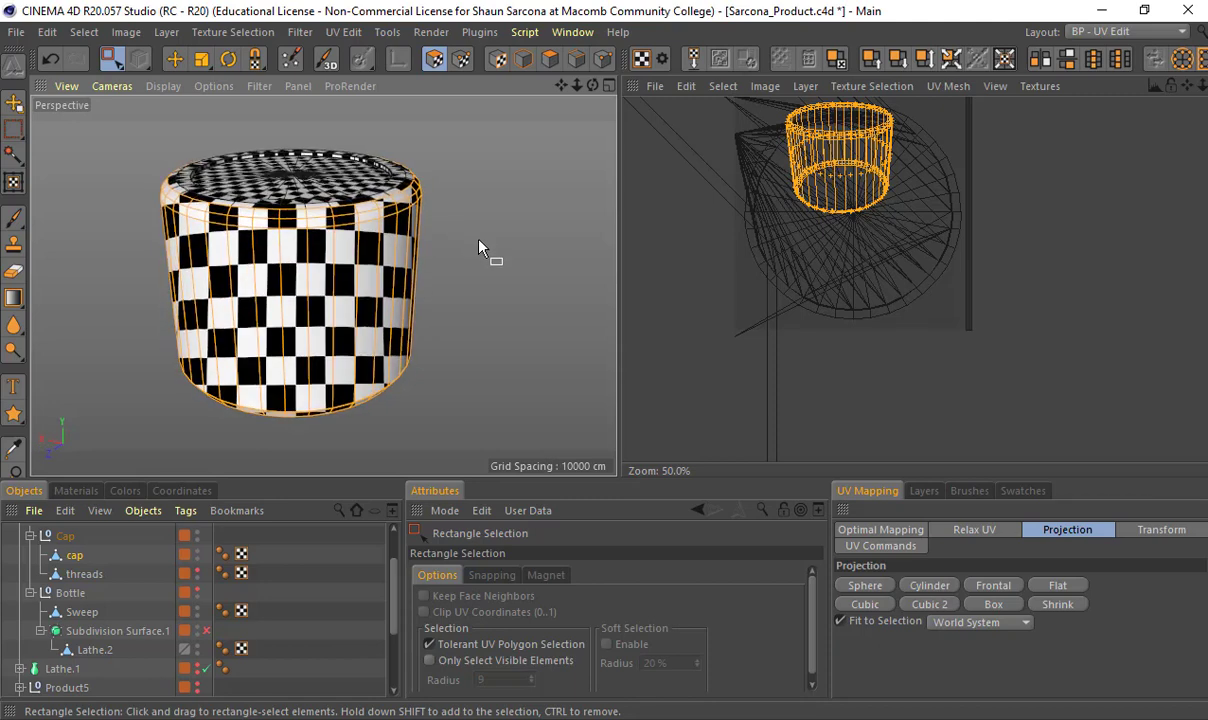
{"action": "left_click", "coordinate": [1060, 590]}
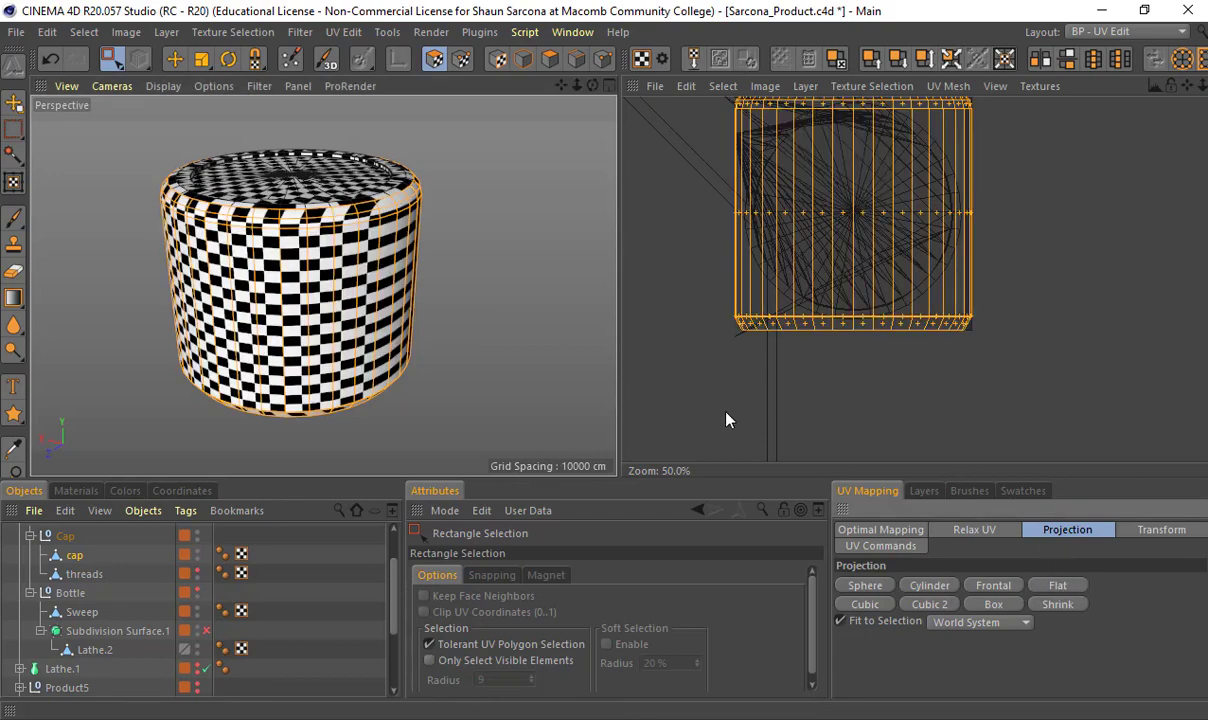
{"action": "left_click_drag", "start_coordinate": [230, 300], "coordinate": [230, 255], "text": "alt"}
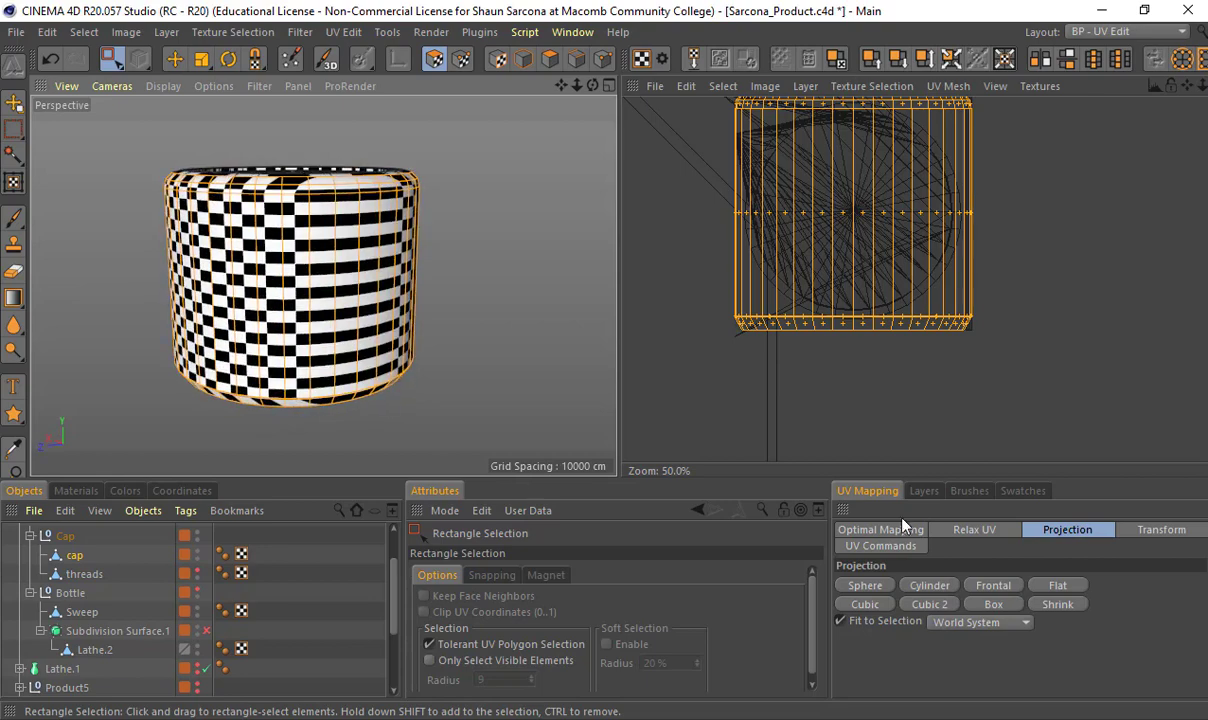
Apply the Cubic UV projection to the selected cap polygons, check the checkerboard, and replace it with Cubic 2
{"action": "left_click", "coordinate": [863, 607]}
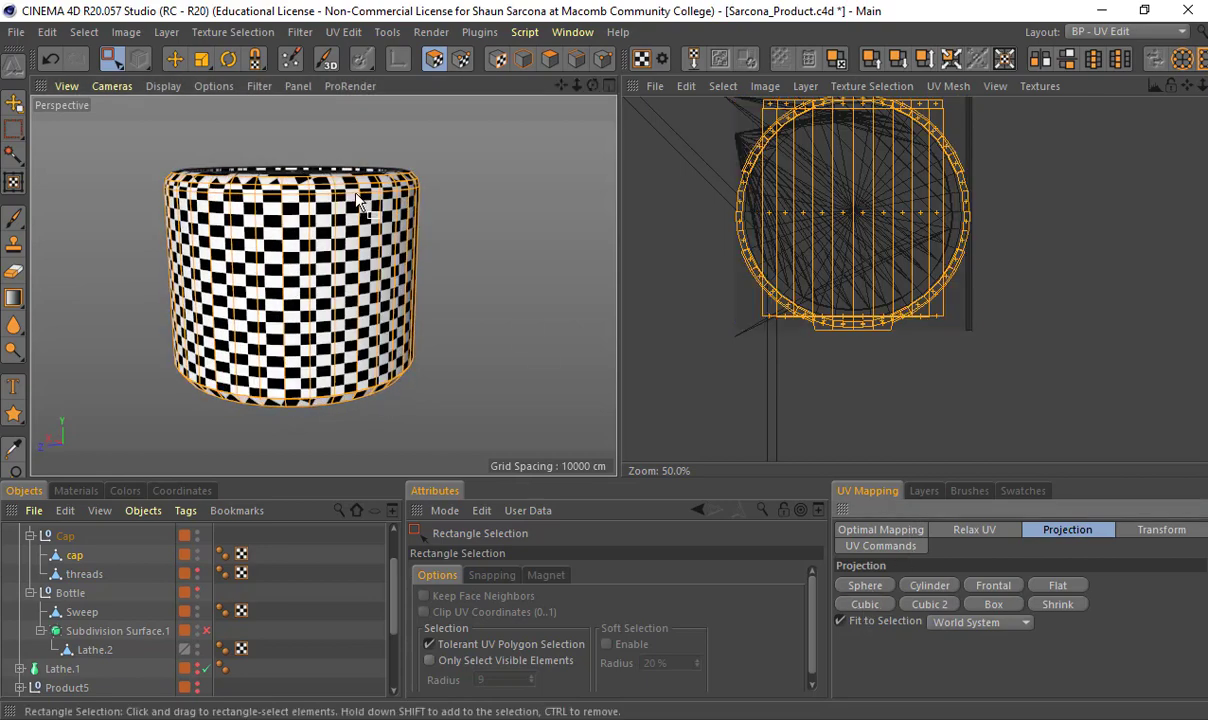
{"action": "left_click_drag", "start_coordinate": [357, 196], "coordinate": [314, 240], "text": "alt"}
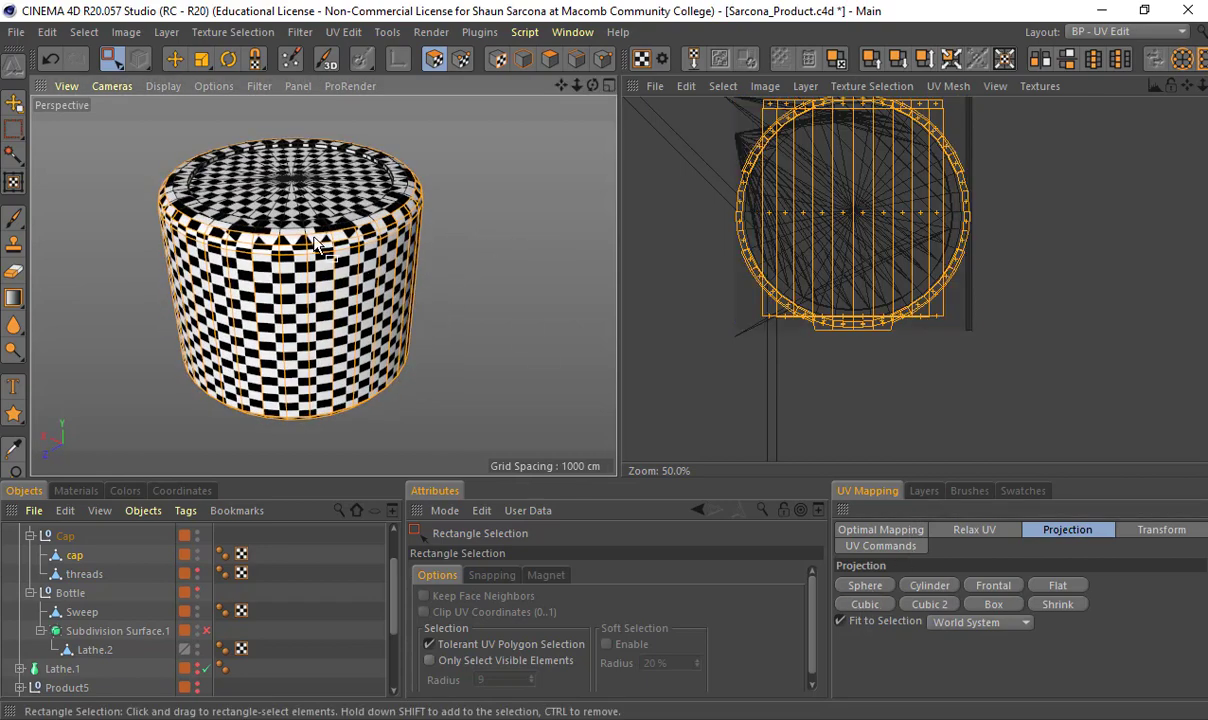
{"action": "left_click", "coordinate": [921, 605]}
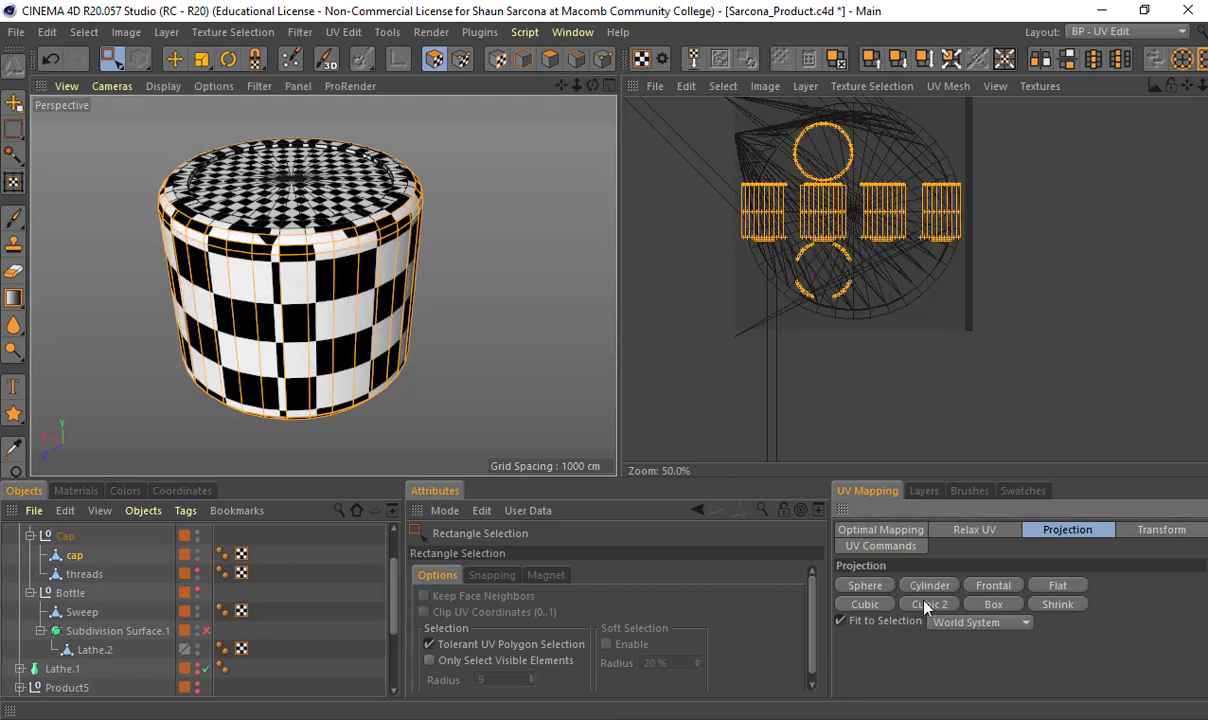
Try the Box and Shrink UV projections on the selected cap polygons and check the checkerboard on the cap's side
{"action": "left_click", "coordinate": [993, 605]}
{"action": "left_click", "coordinate": [1060, 606]}
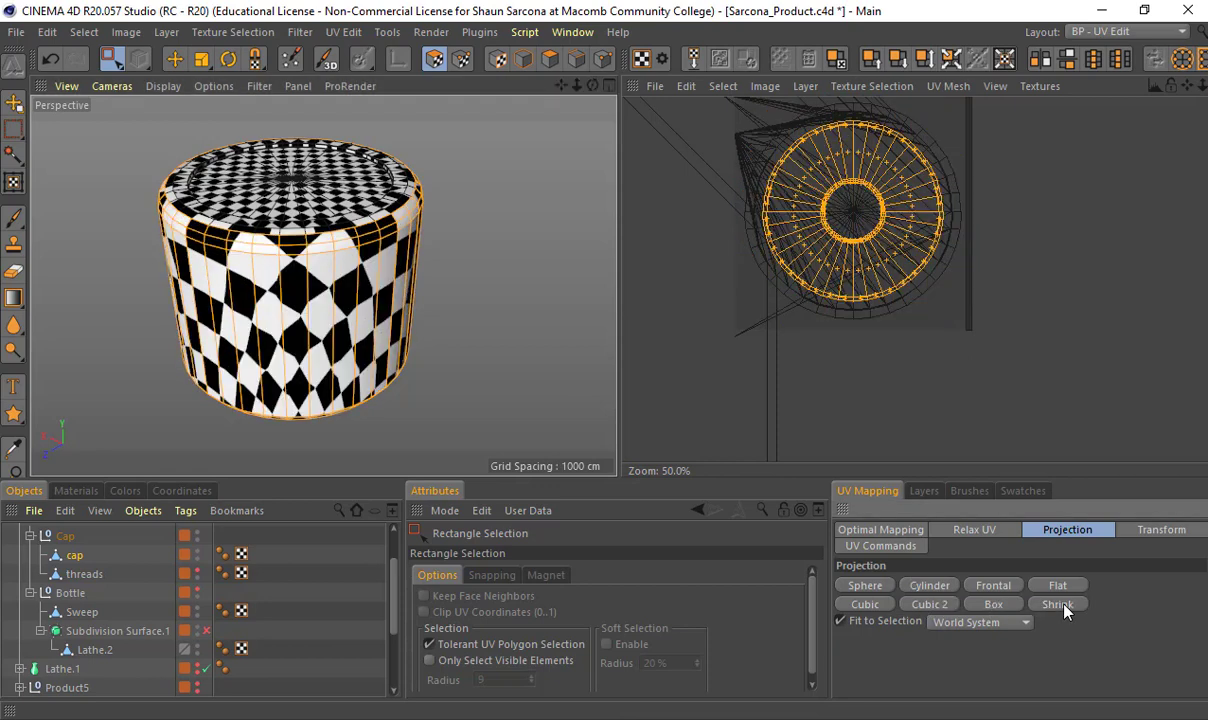
{"action": "left_click_drag", "start_coordinate": [478, 352], "coordinate": [501, 302], "text": "alt"}
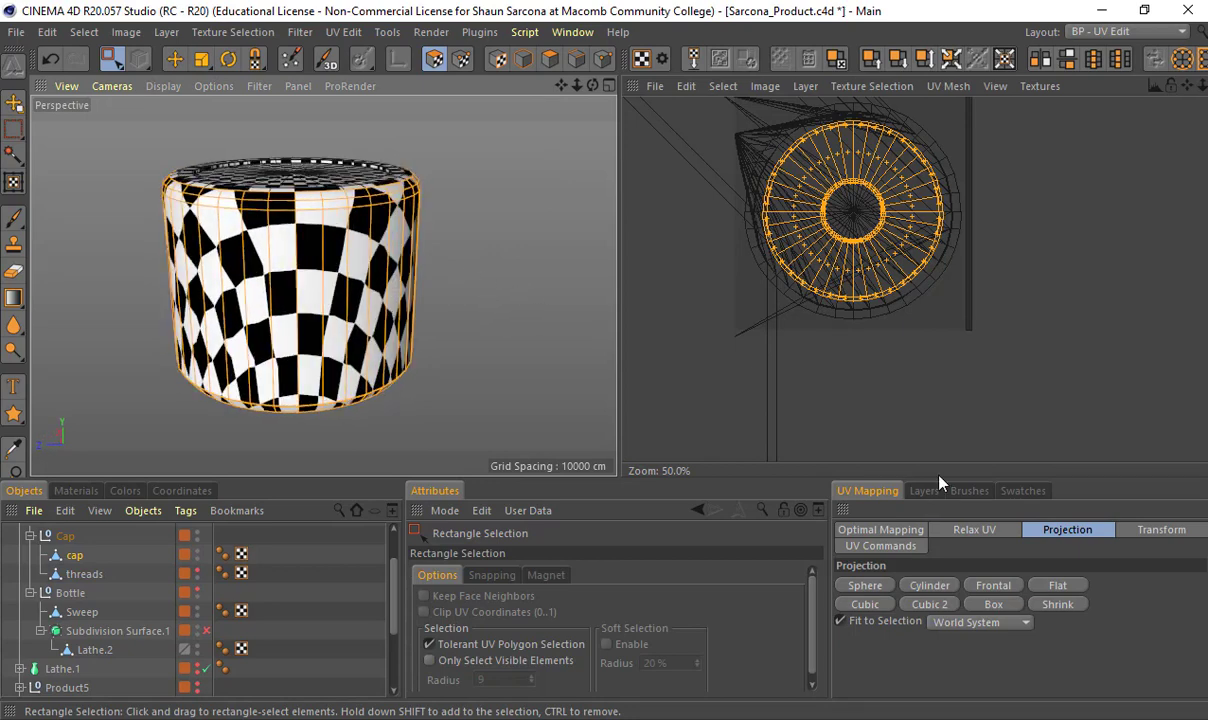
Apply the Cylinder UV projection to the selected cap polygons and move the resulting island clear of the texture square
{"action": "left_click", "coordinate": [929, 585]}
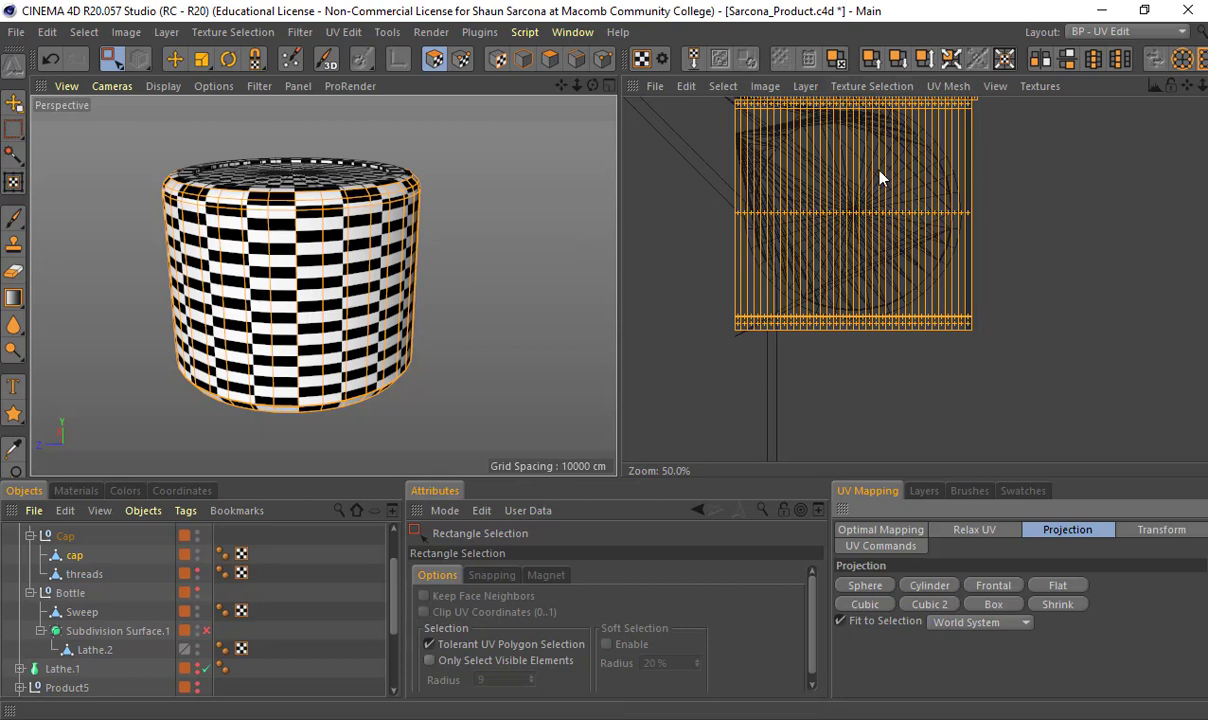
{"action": "key", "text": "e"}
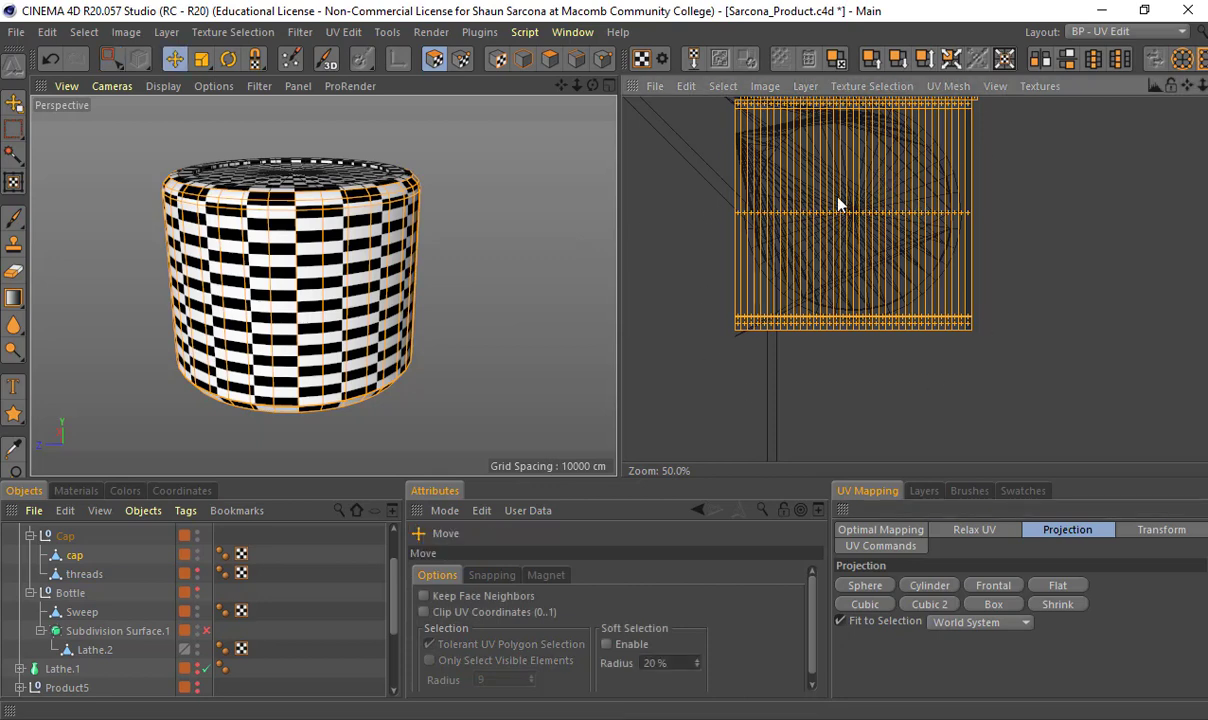
{"action": "left_click_drag", "start_coordinate": [838, 202], "coordinate": [1113, 204]}
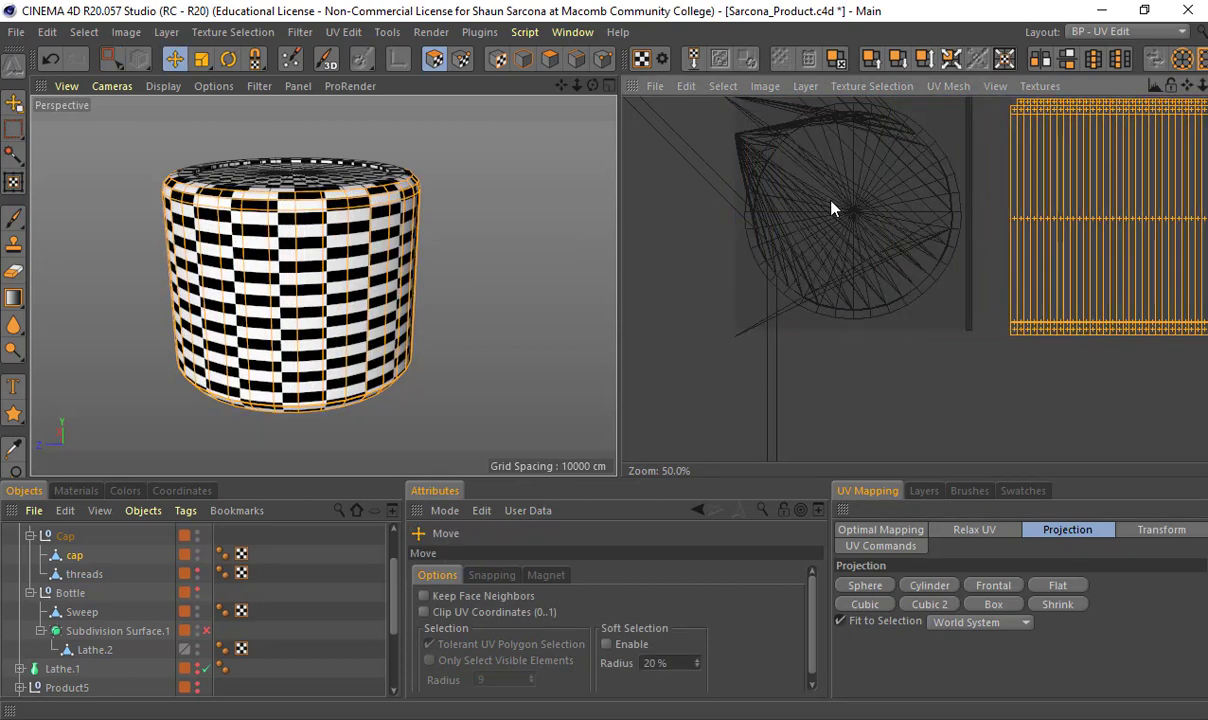
{"action": "mouse_move", "coordinate": [955, 181]}
{"action": "middle_mouse_down", "text": "alt"}
{"action": "mouse_move", "coordinate": [727, 240]}
{"action": "mouse_move", "coordinate": [940, 190]}
{"action": "middle_mouse_up", "text": "alt"}
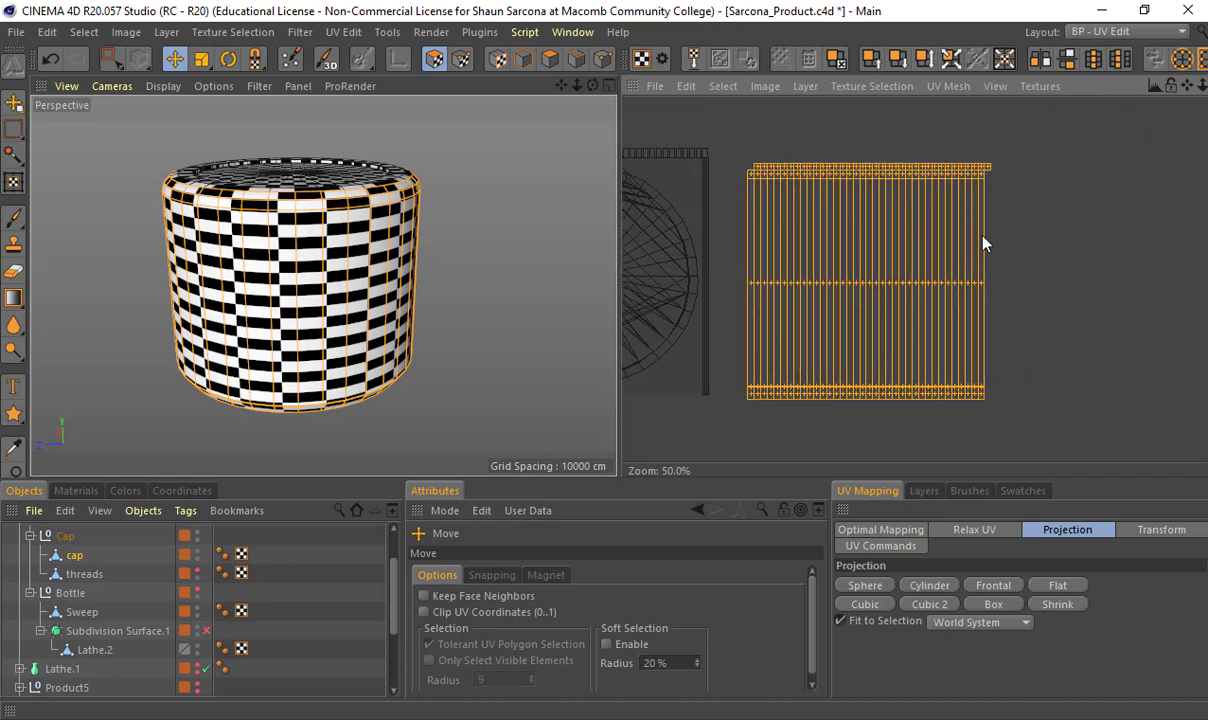
Move the overhanging UV polygon at the right end of the island's upper row into the gap at the row's left end
{"action": "scroll", "coordinate": [982, 245], "scroll_direction": "up", "scroll_amount": 5}
{"action": "middle_click_drag", "start_coordinate": [990, 151], "coordinate": [982, 197], "text": "alt"}
{"action": "scroll", "coordinate": [978, 251], "scroll_direction": "up", "scroll_amount": 2}
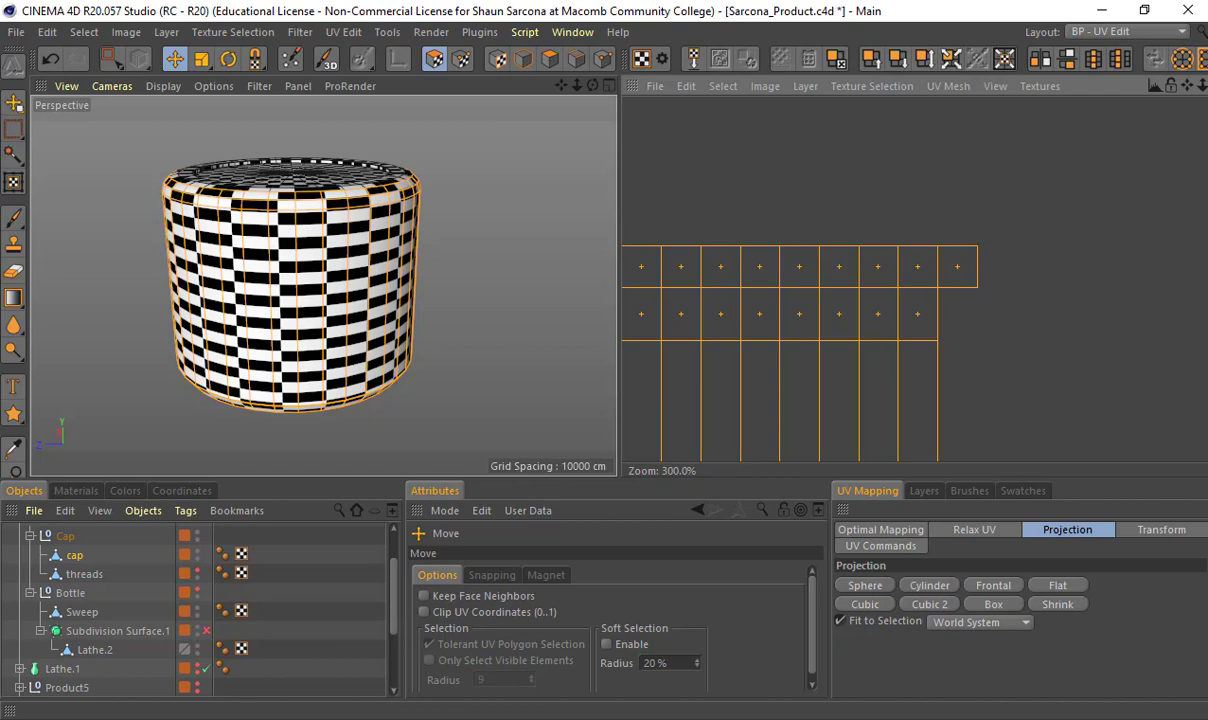
{"action": "left_click", "coordinate": [953, 272]}
{"action": "scroll", "coordinate": [955, 278], "scroll_direction": "down", "scroll_amount": 6}
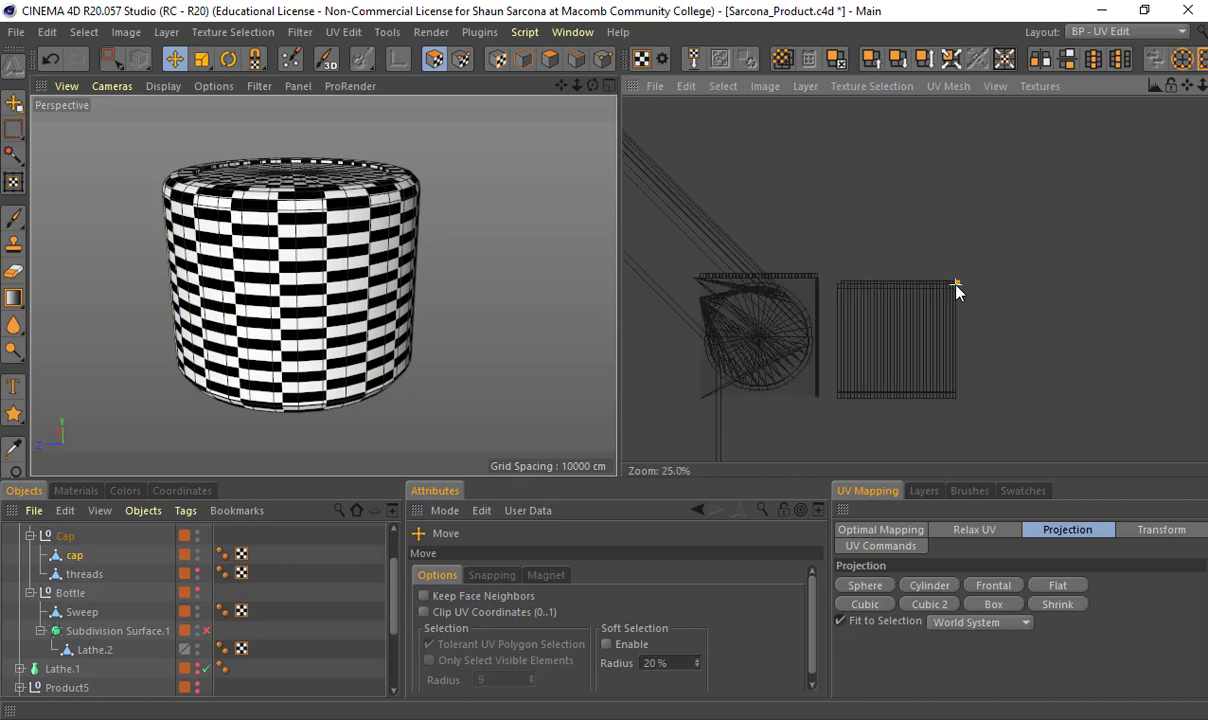
{"action": "scroll", "coordinate": [957, 285], "scroll_direction": "up", "scroll_amount": 3}
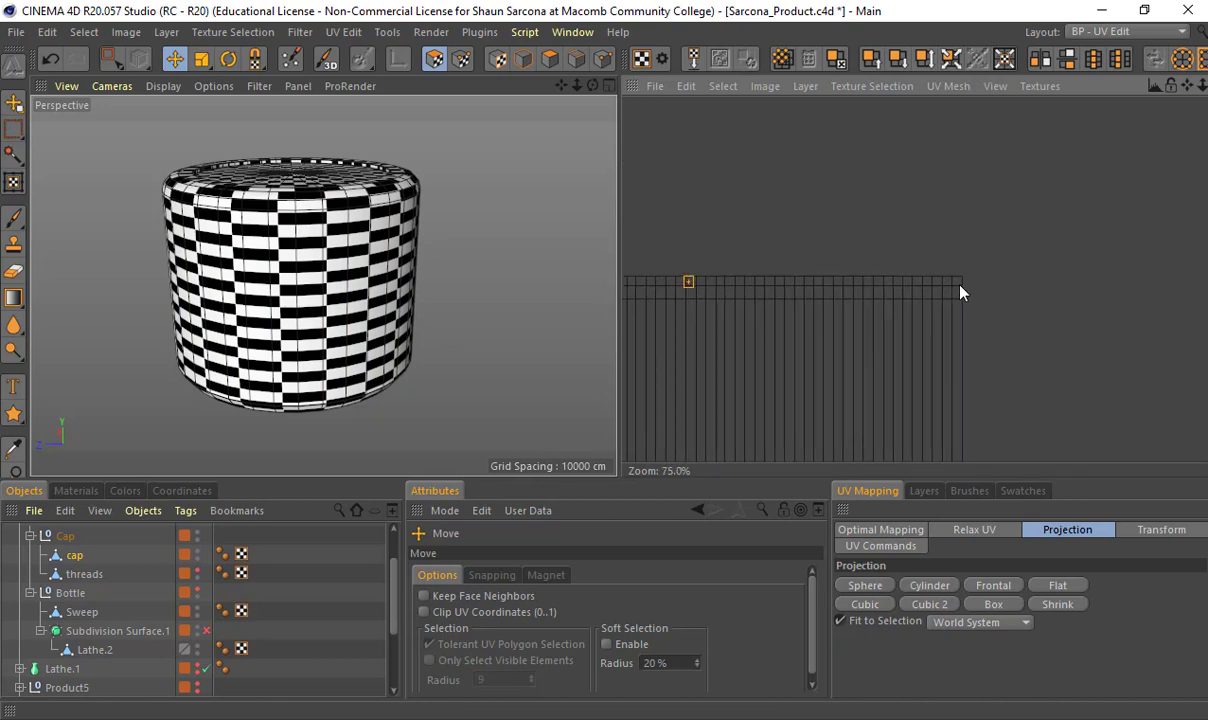
{"action": "scroll", "coordinate": [905, 270], "scroll_direction": "up", "scroll_amount": 4}
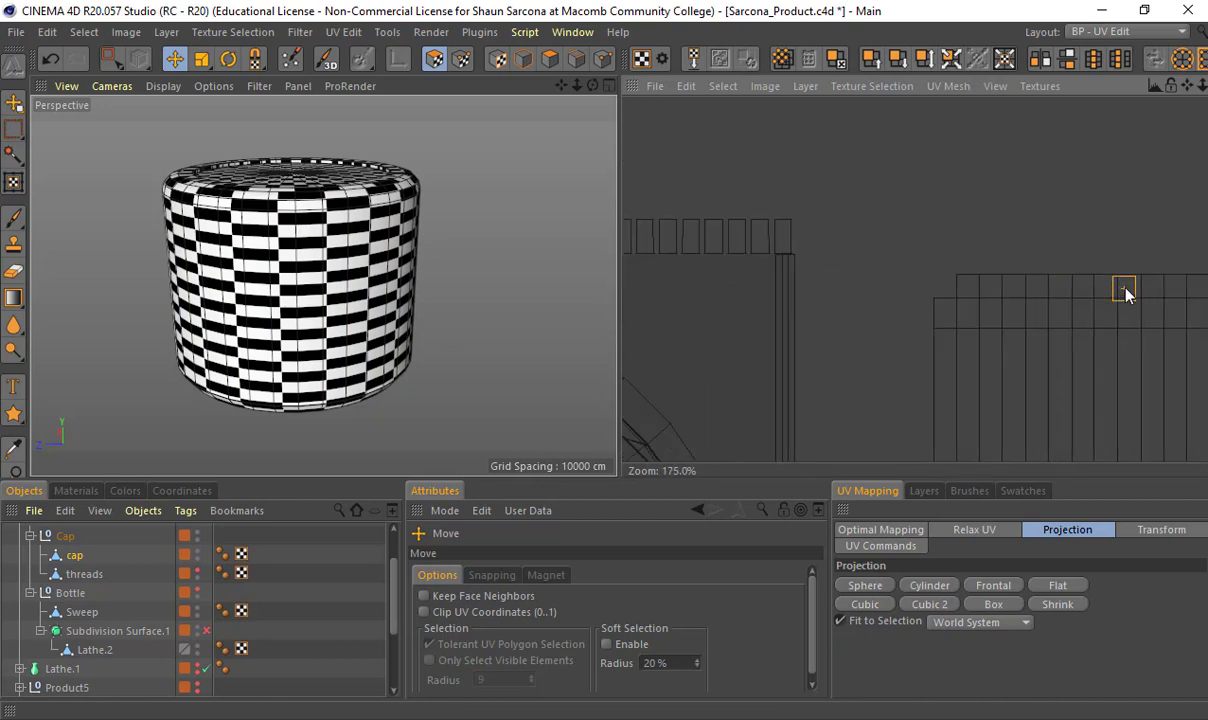
{"action": "left_click_drag", "start_coordinate": [1112, 297], "coordinate": [934, 297]}
{"action": "scroll", "coordinate": [1120, 294], "scroll_direction": "up", "scroll_amount": 3}
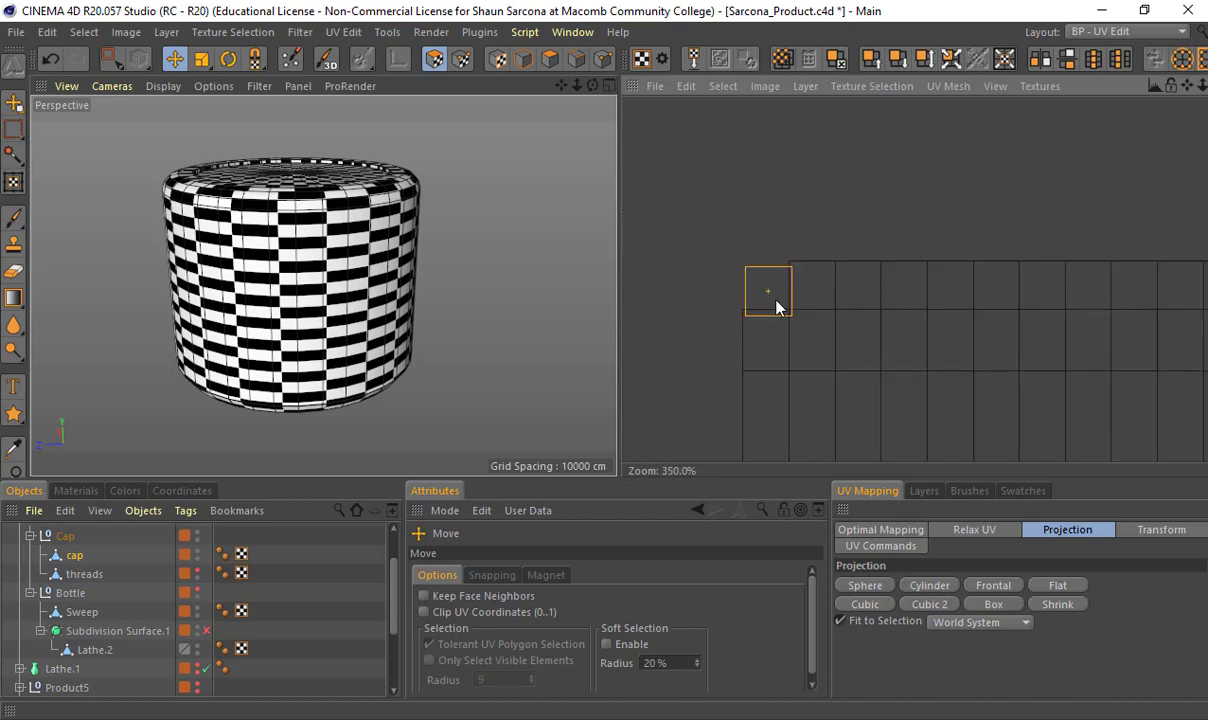
{"action": "left_click_drag", "start_coordinate": [779, 305], "coordinate": [772, 305]}
{"action": "scroll", "coordinate": [772, 303], "scroll_direction": "up", "scroll_amount": 5}
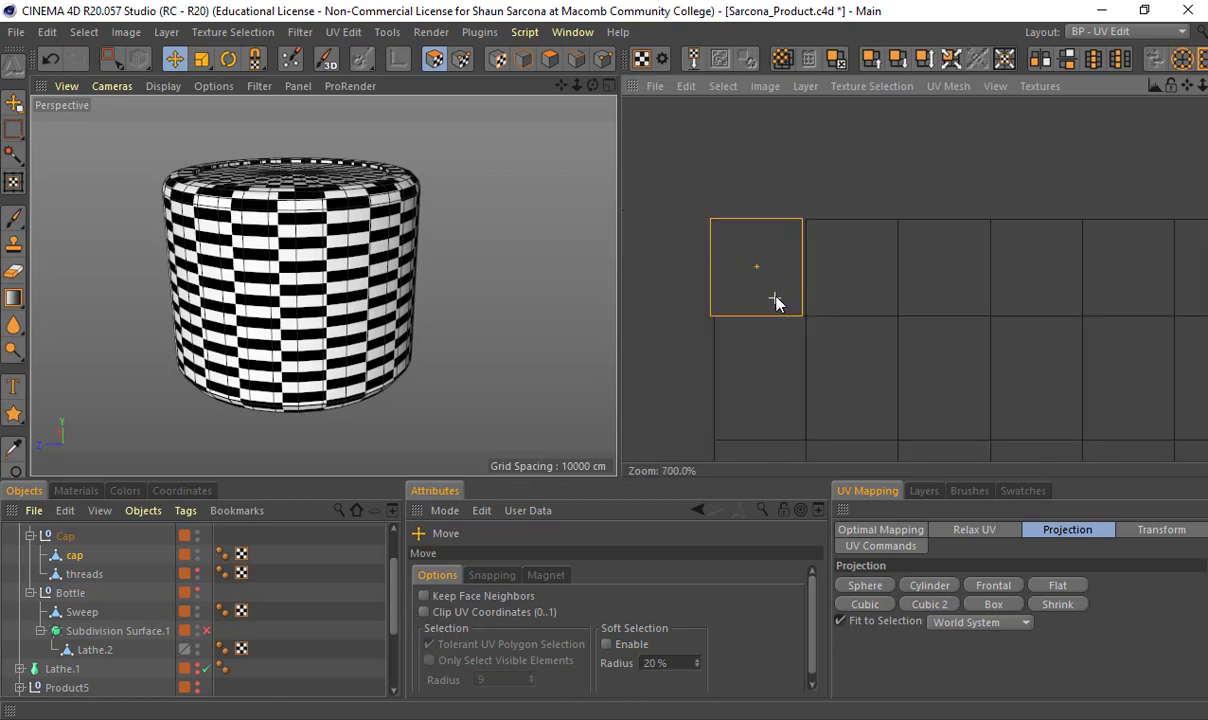
{"action": "left_click_drag", "start_coordinate": [702, 239], "coordinate": [756, 262]}
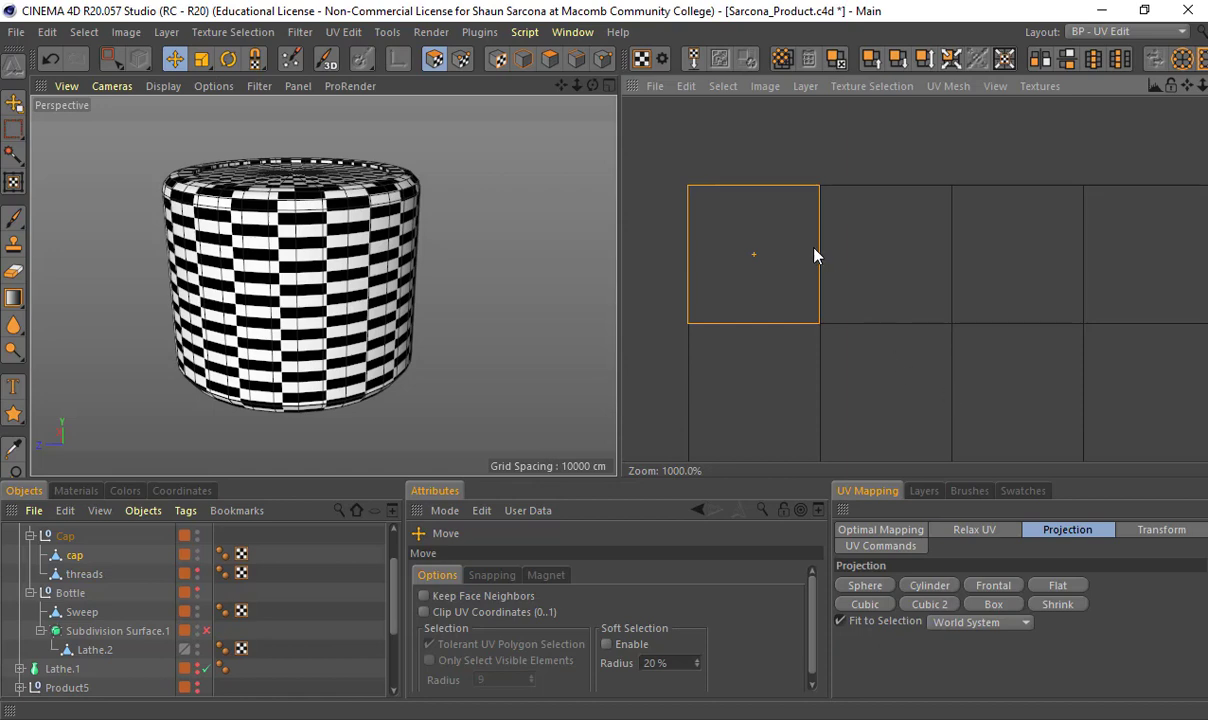
Select the four corner UV points of the relocated polygon in UV point mode and show the UV Commands
{"action": "left_click", "coordinate": [461, 60]}
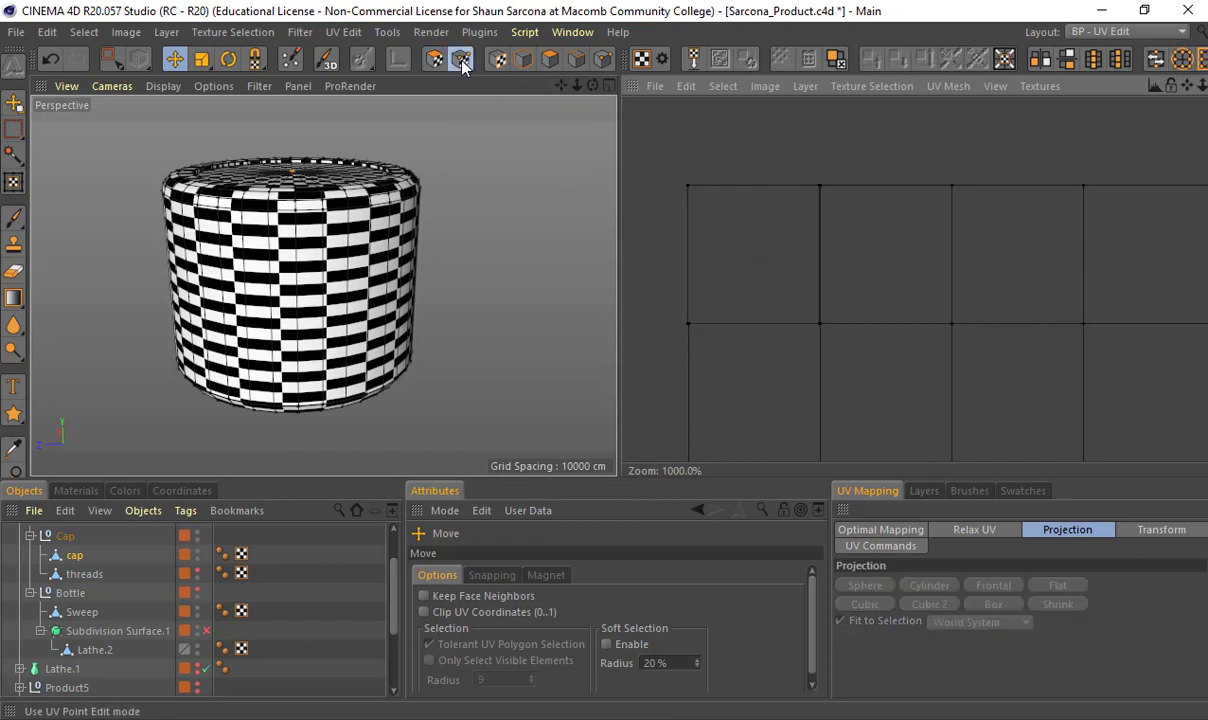
{"action": "left_click", "coordinate": [115, 60]}
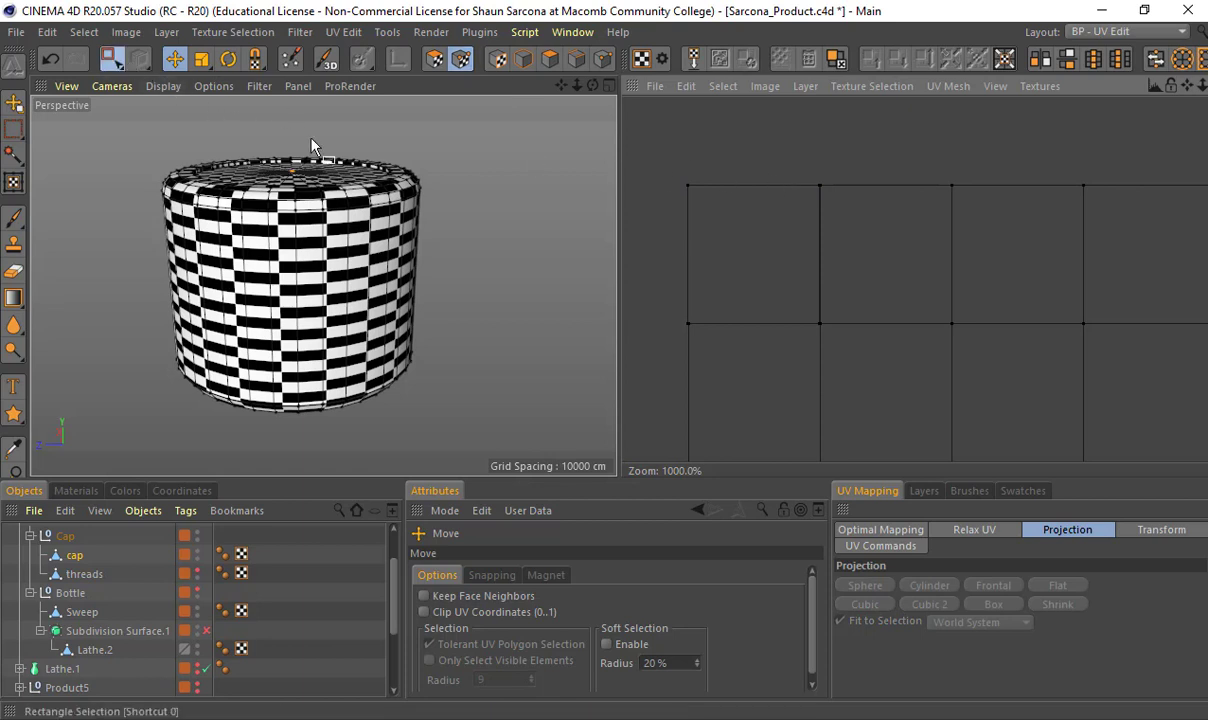
{"action": "left_click_drag", "start_coordinate": [606, 137], "coordinate": [822, 343]}
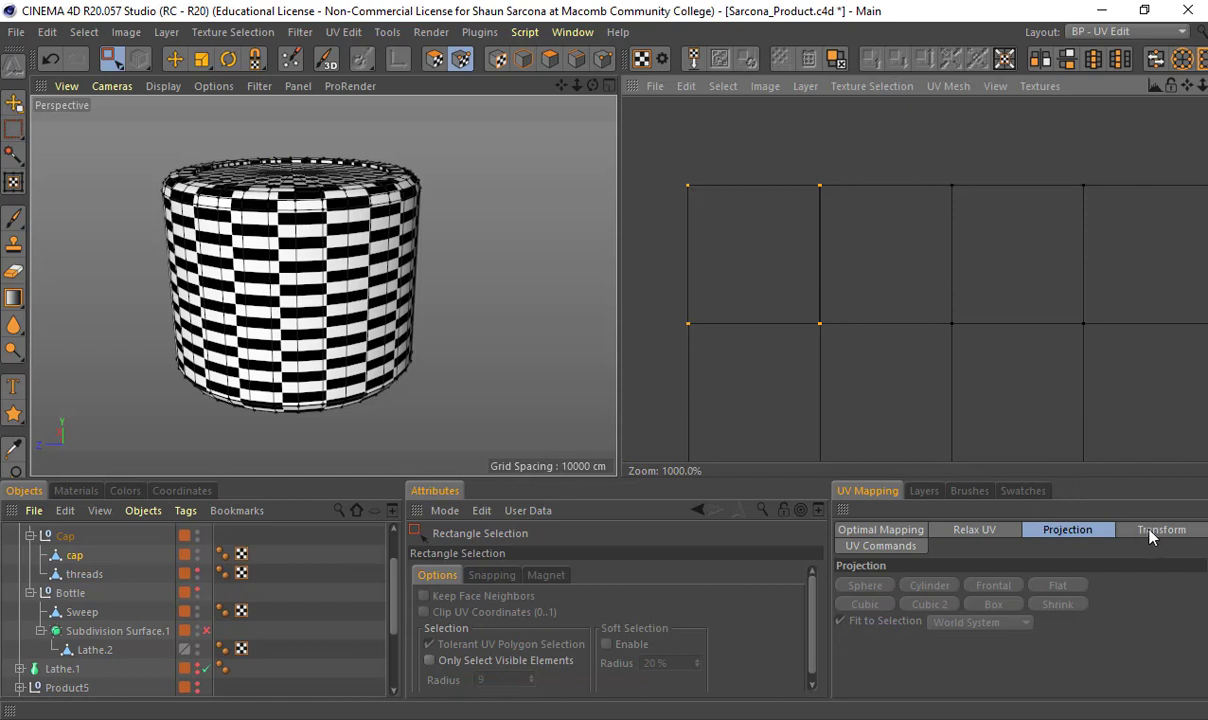
{"action": "left_click", "coordinate": [880, 546]}
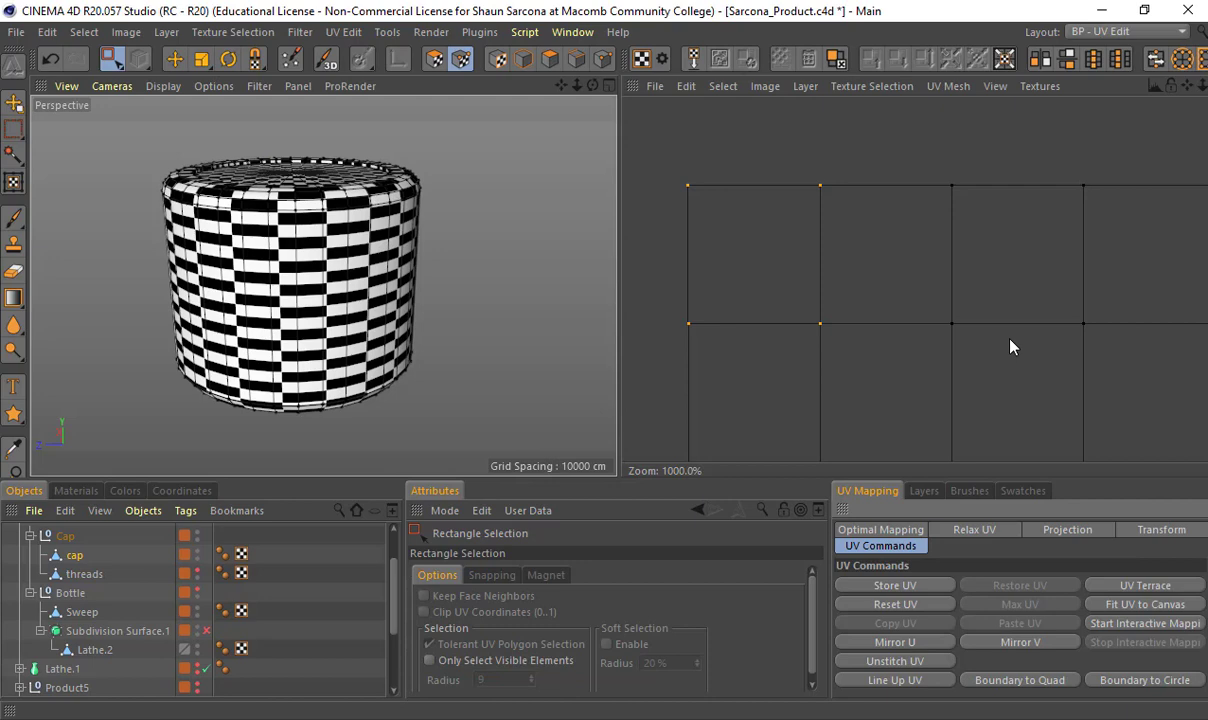
{"action": "key", "text": "e"}
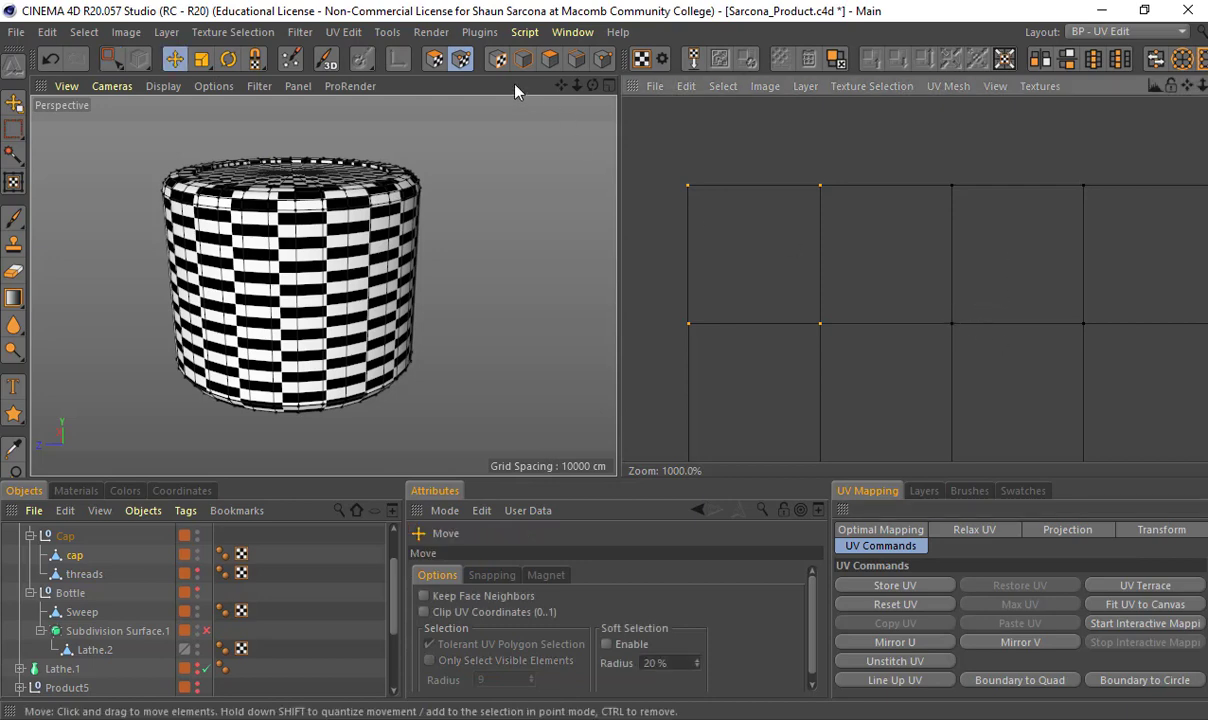
Select all polygons of the cylindrical side island in UV polygon mode
{"action": "left_click", "coordinate": [434, 59]}
{"action": "scroll", "coordinate": [937, 289], "scroll_direction": "down", "scroll_amount": 4}
{"action": "scroll", "coordinate": [937, 289], "scroll_direction": "down", "scroll_amount": 8}
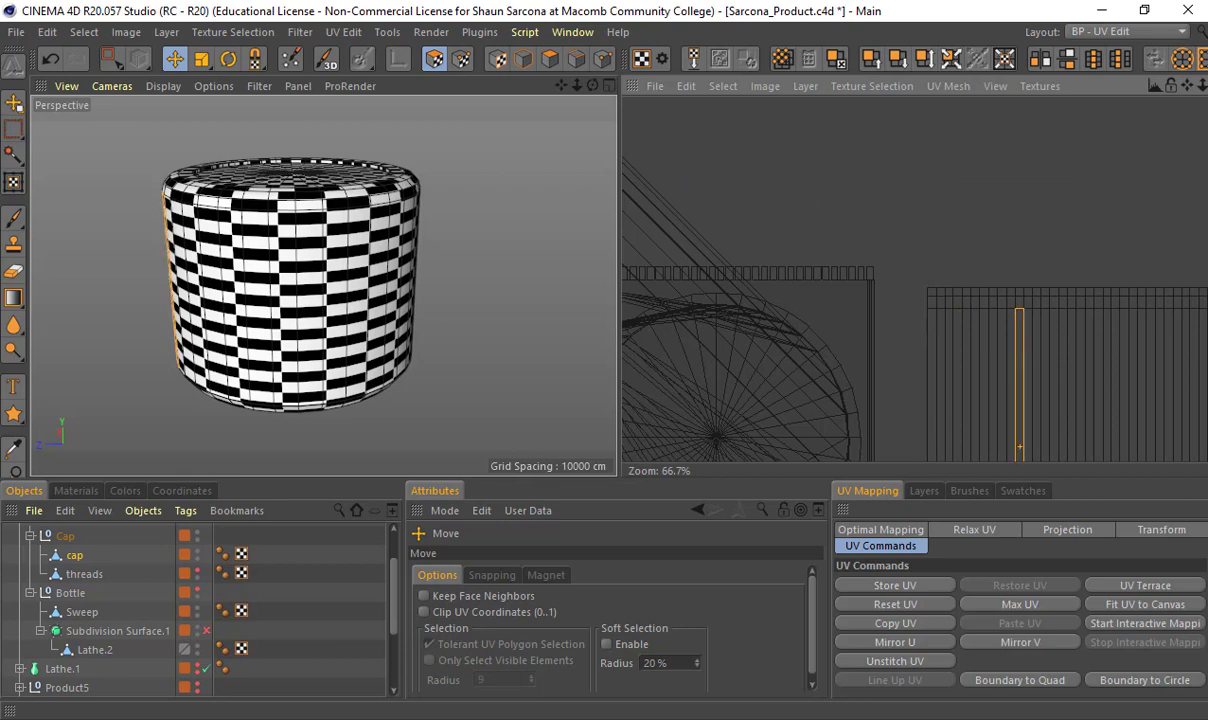
{"action": "key", "text": "ctrl+a"}
{"action": "middle_click_drag", "start_coordinate": [1073, 375], "coordinate": [1129, 392], "text": "alt"}
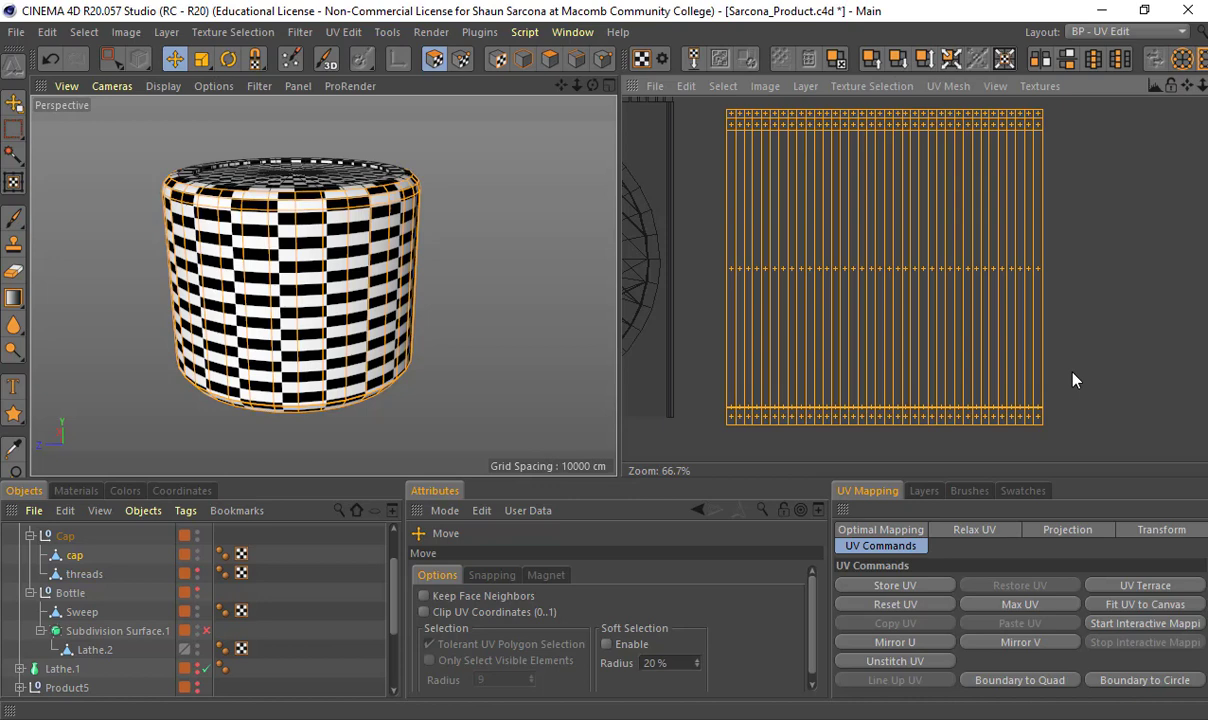
Relax the selected side island with the LSCM method
{"action": "left_click", "coordinate": [973, 530]}
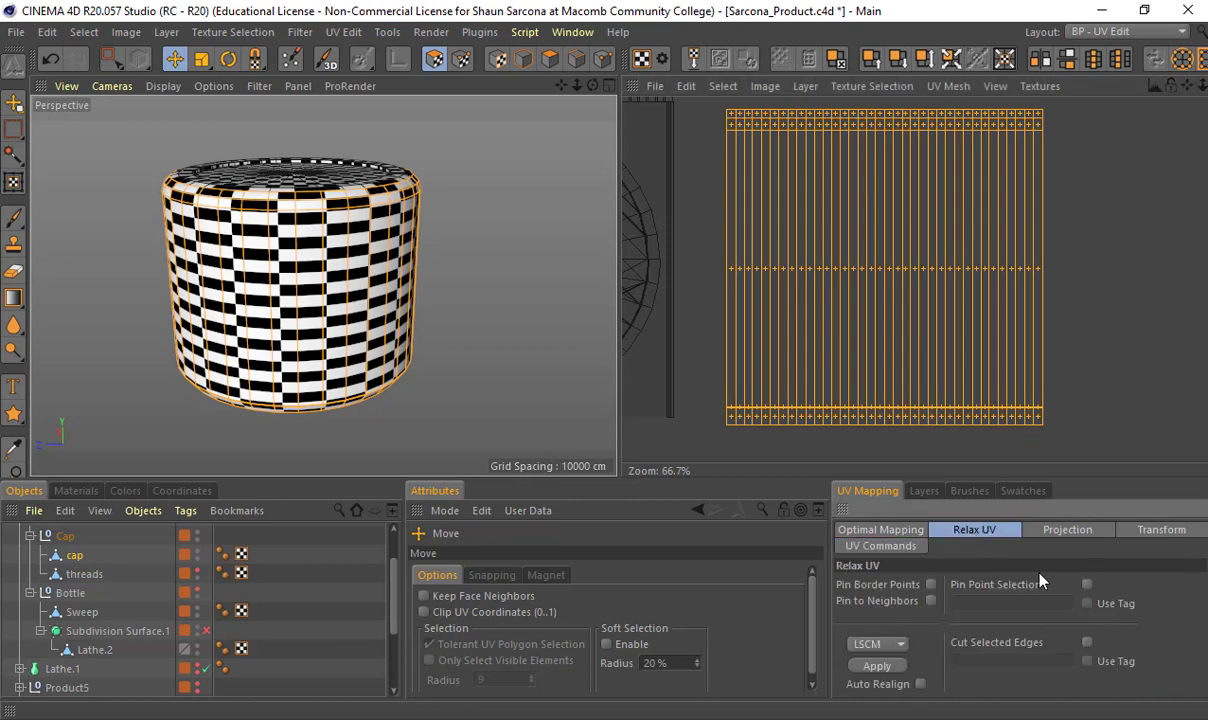
{"action": "left_click", "coordinate": [862, 645]}
{"action": "left_click", "coordinate": [885, 666]}
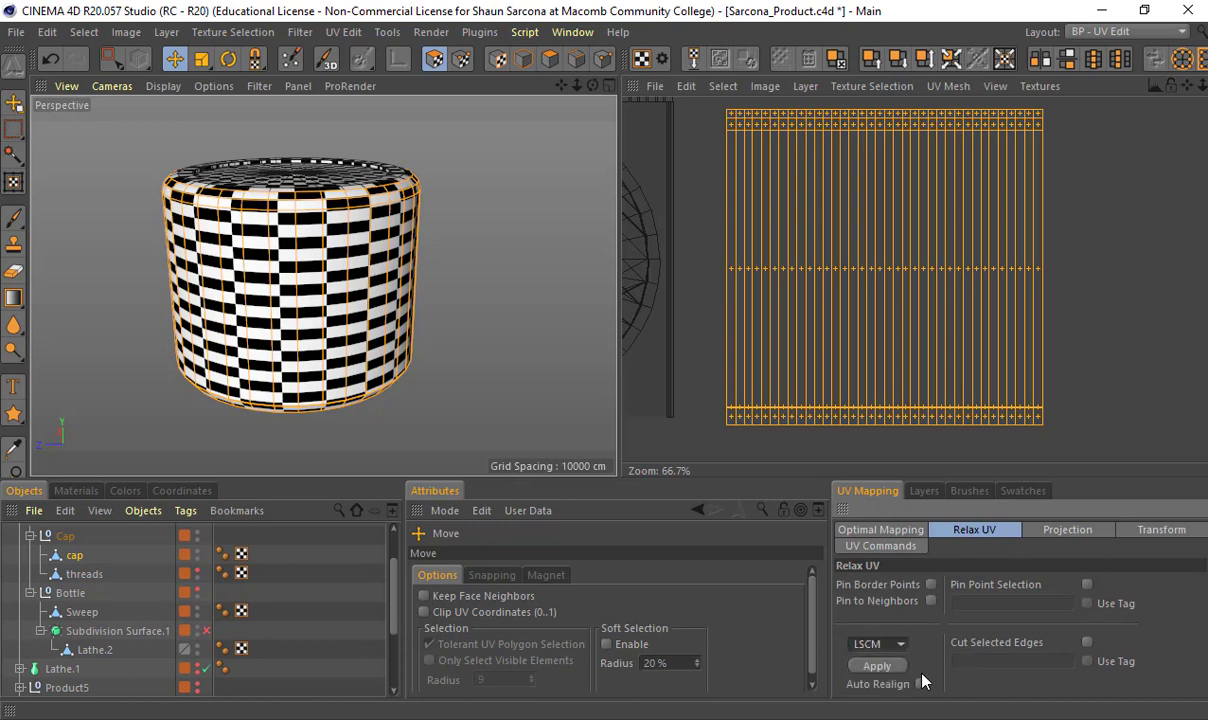
{"action": "left_click", "coordinate": [886, 672]}
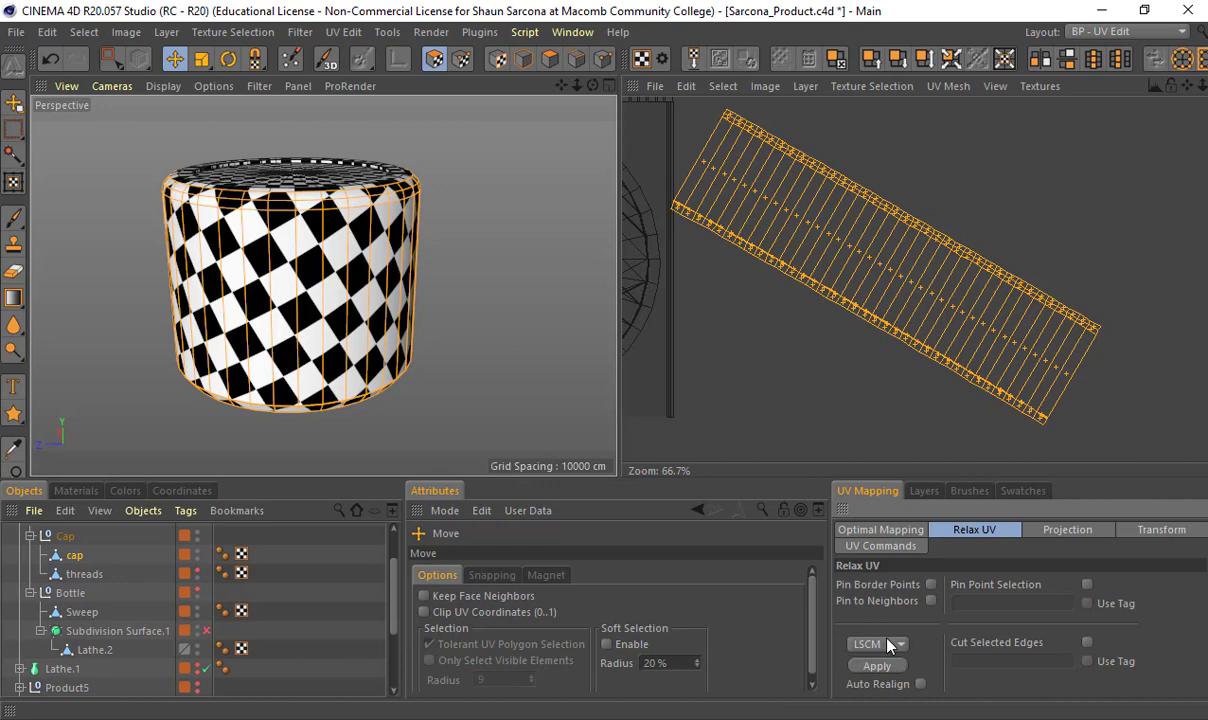
Inspect the relaxed UV island's upper and lower bevel rows and the checkerboard around the cap
{"action": "scroll", "coordinate": [918, 200], "scroll_direction": "up", "scroll_amount": 5}
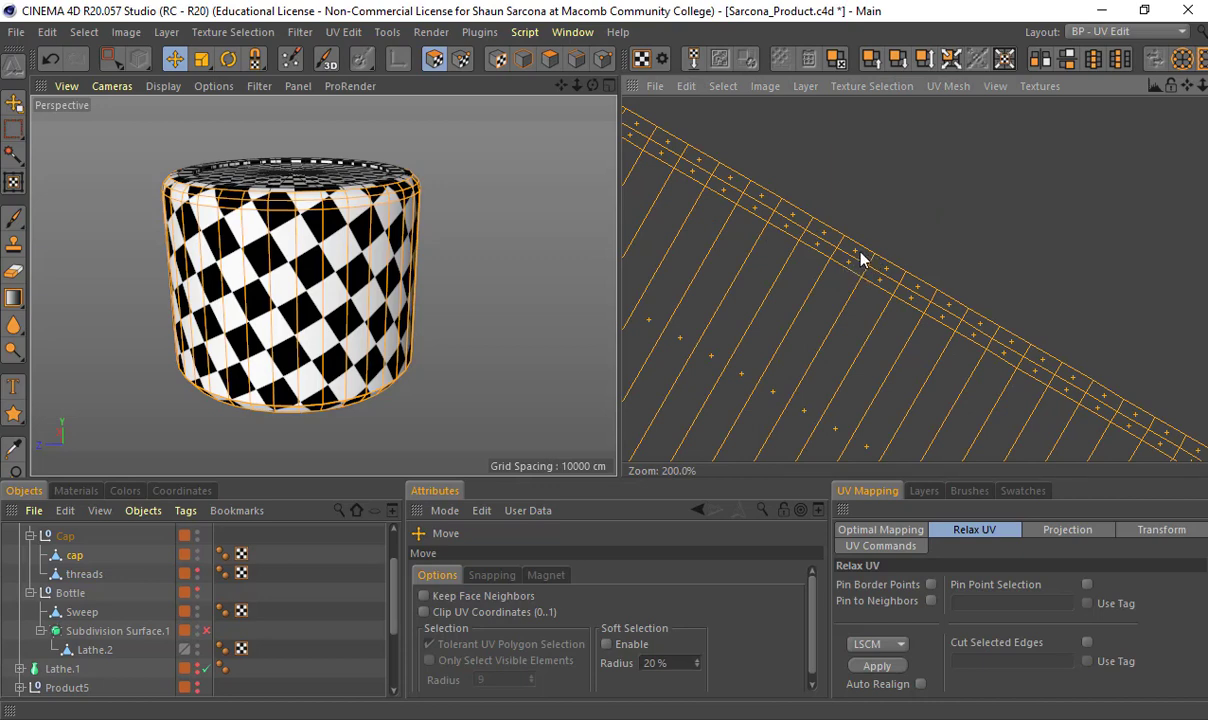
{"action": "middle_click_drag", "start_coordinate": [874, 403], "coordinate": [866, 242], "text": "alt"}
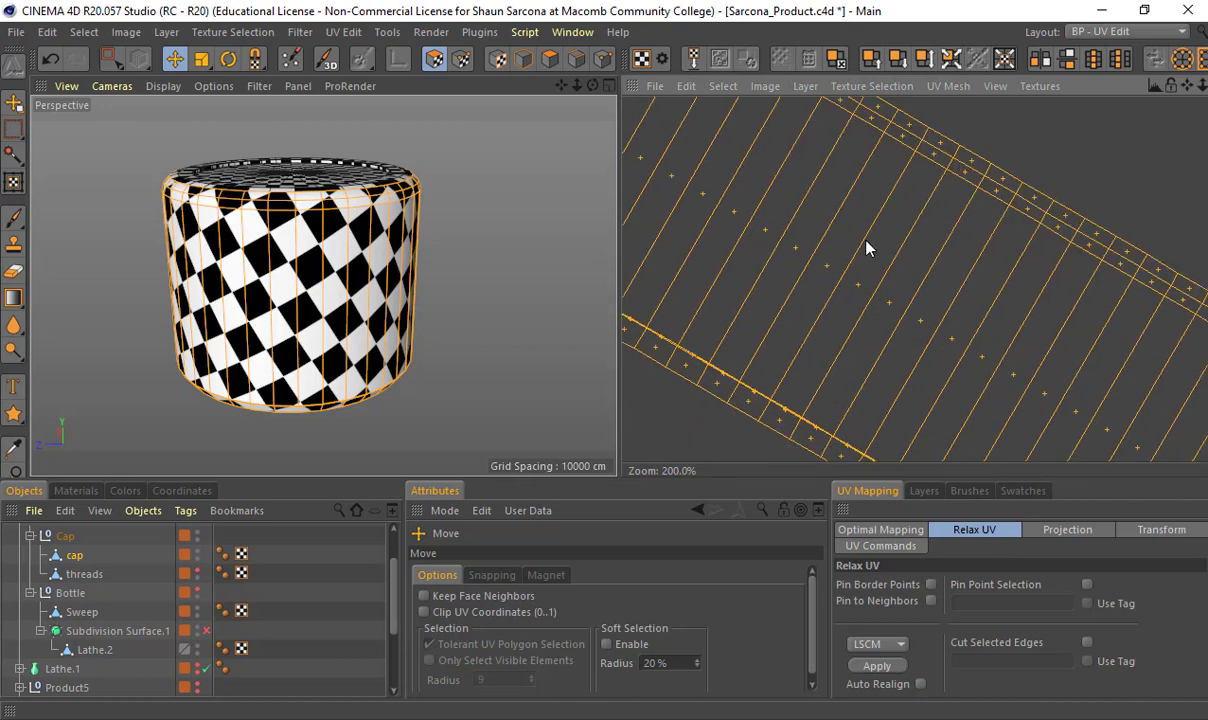
{"action": "right_click_drag", "start_coordinate": [802, 379], "coordinate": [897, 213], "text": "alt"}
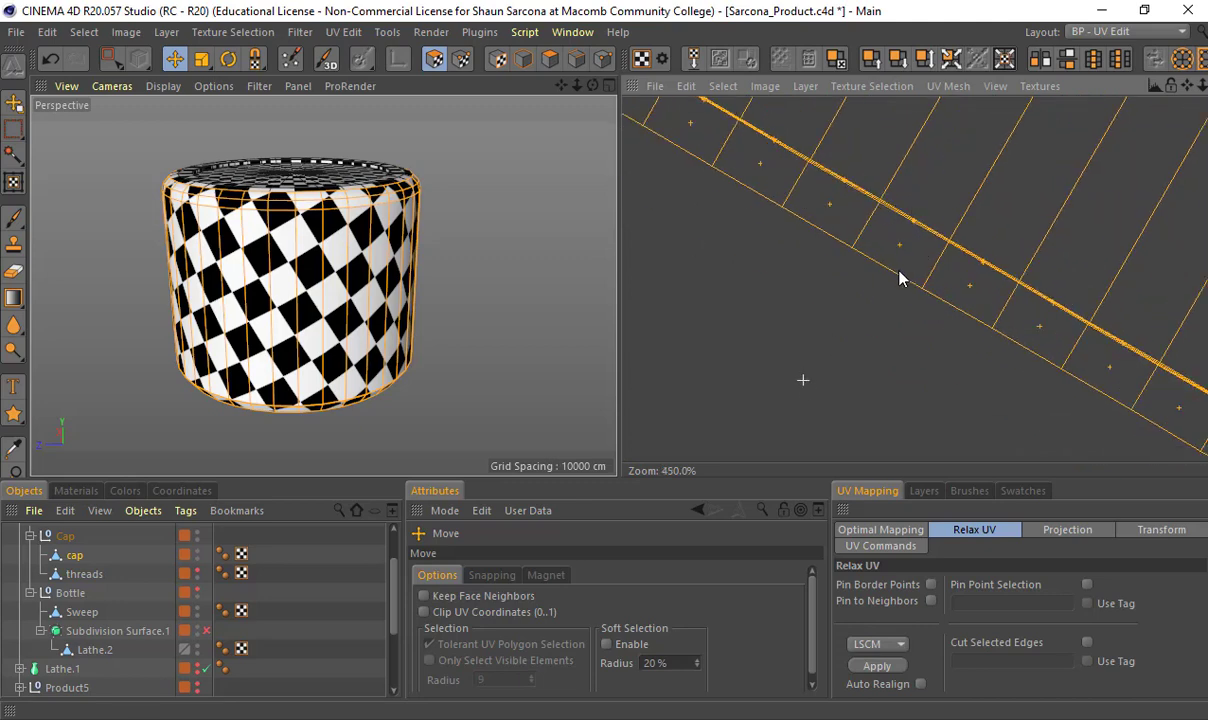
{"action": "scroll", "coordinate": [899, 279], "scroll_direction": "down", "scroll_amount": 5}
{"action": "scroll", "coordinate": [899, 279], "scroll_direction": "down", "scroll_amount": 3}
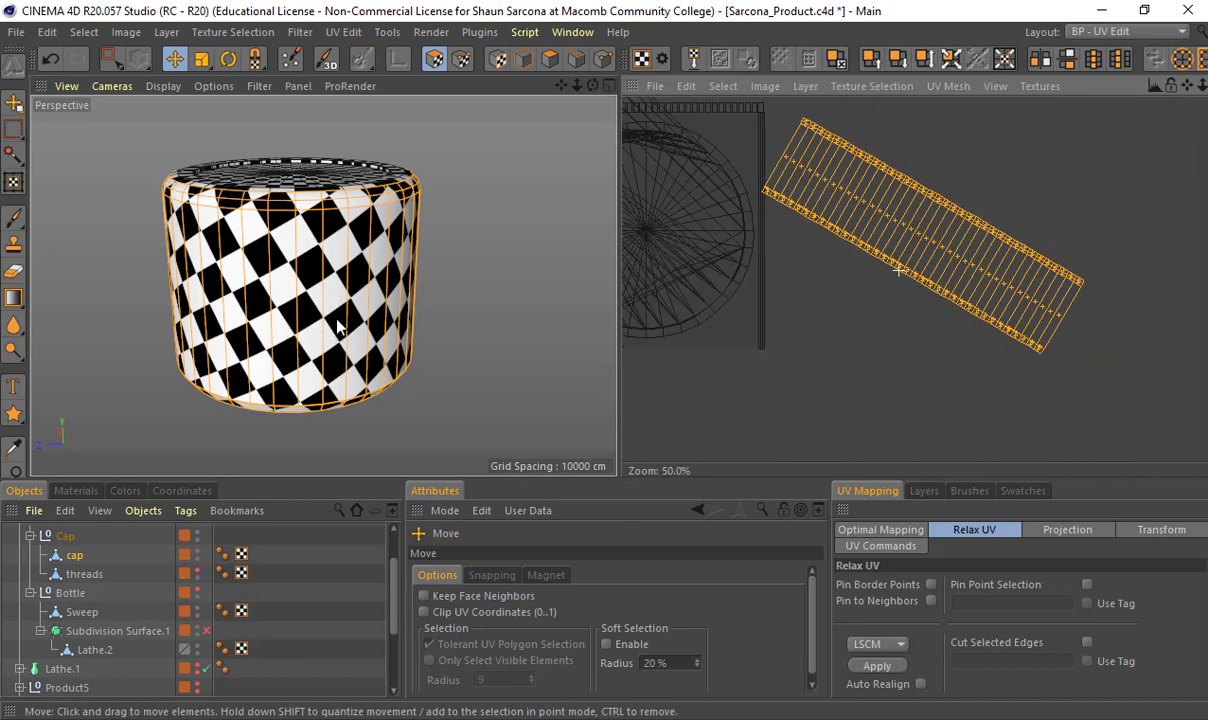
{"action": "left_click_drag", "start_coordinate": [338, 333], "coordinate": [291, 318], "text": "alt"}
{"action": "left_click_drag", "start_coordinate": [437, 313], "coordinate": [215, 354], "text": "alt"}
Realign the side island with Optimal Mapping, rotate it to lie horizontally, and realign it again
{"action": "left_click", "coordinate": [880, 531]}
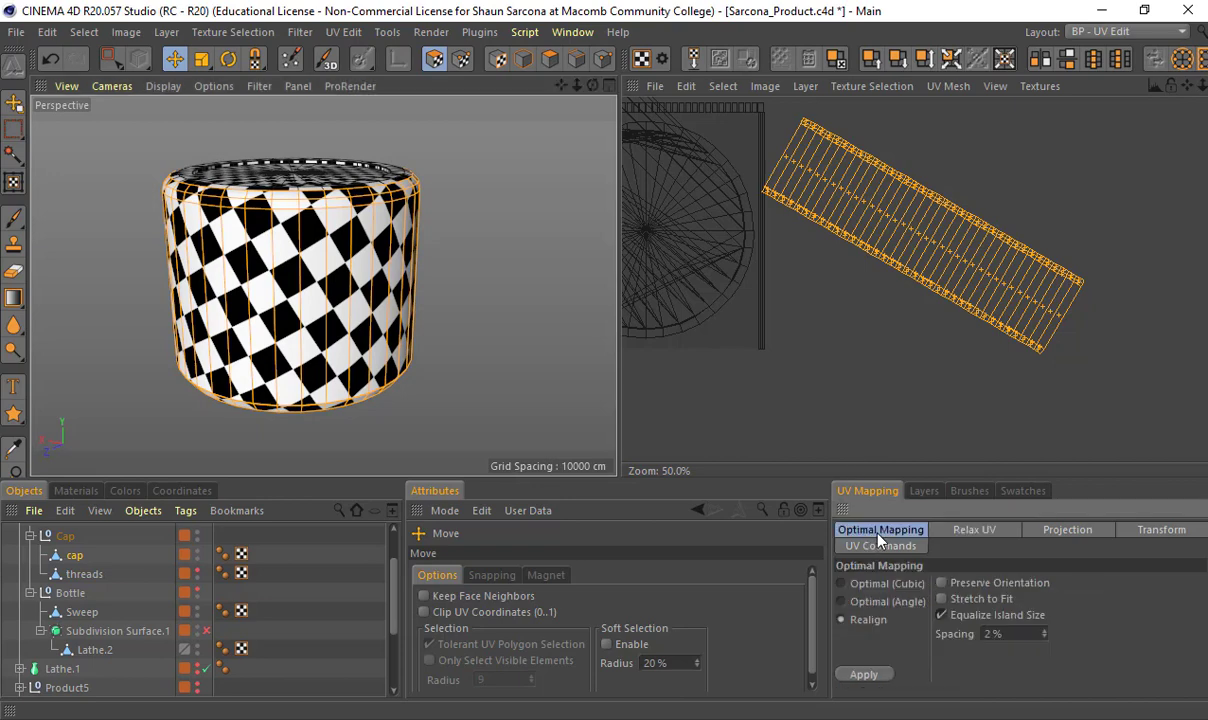
{"action": "left_click", "coordinate": [864, 676]}
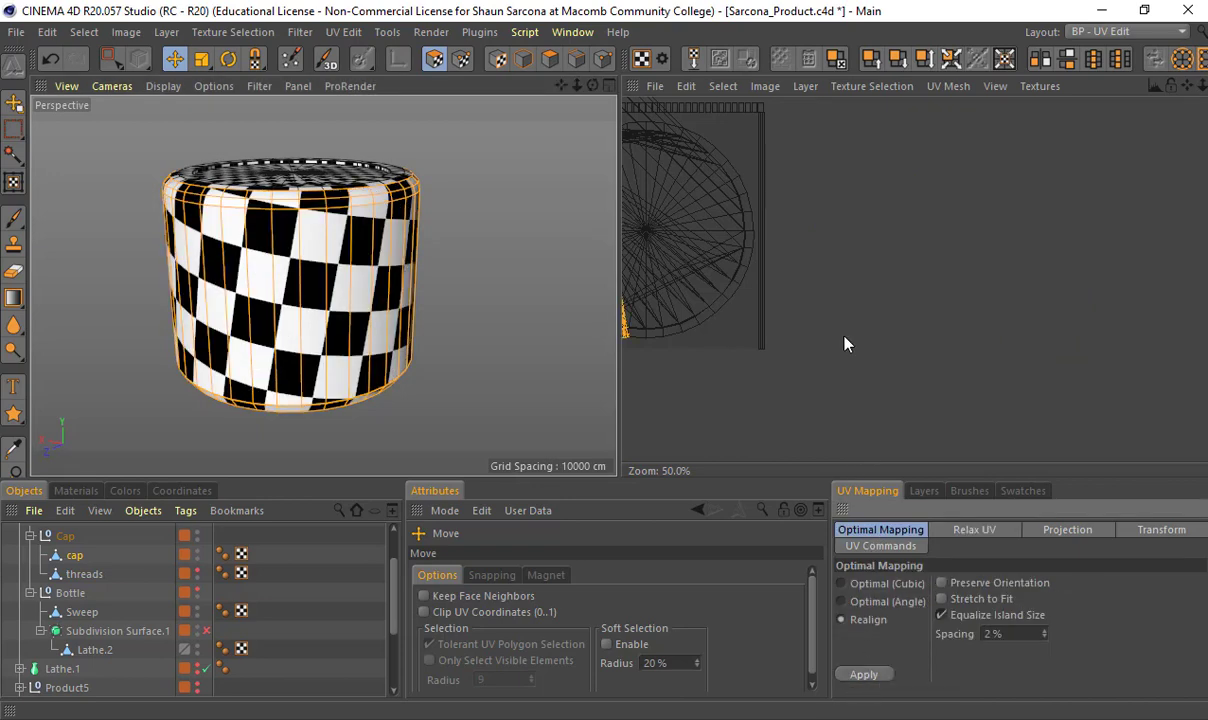
{"action": "middle_click_drag", "start_coordinate": [742, 280], "coordinate": [932, 288], "text": "alt"}
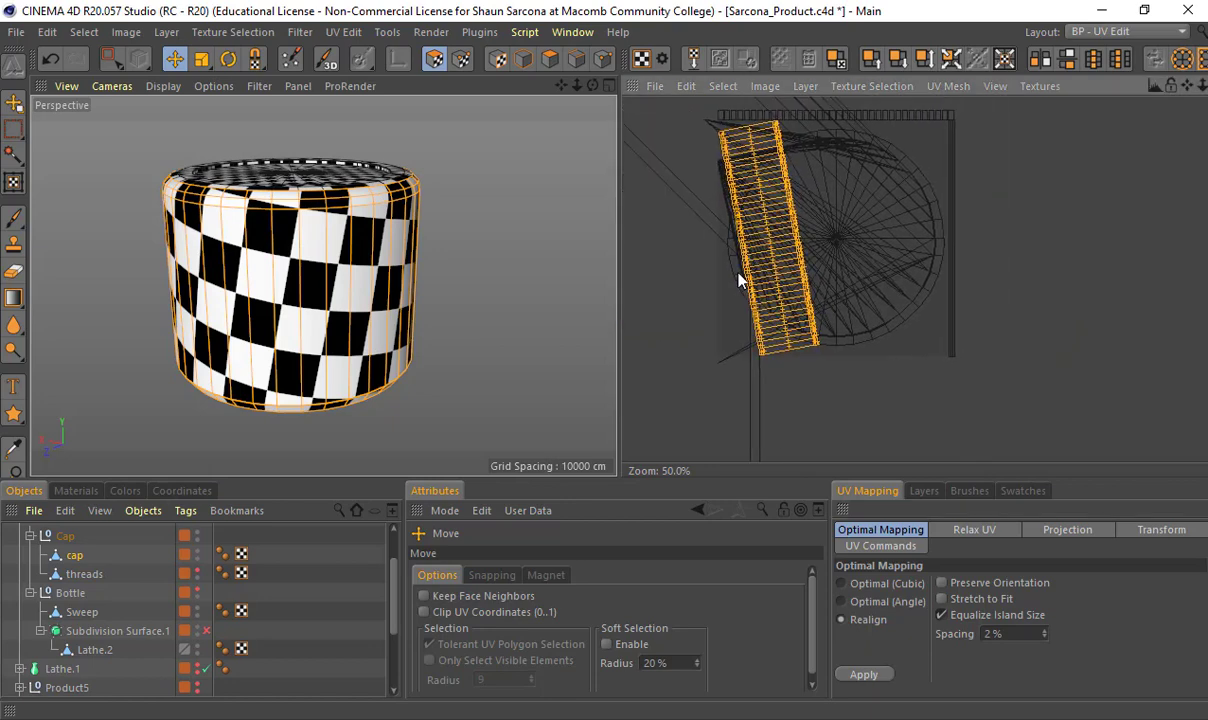
{"action": "key", "text": "r"}
{"action": "mouse_move", "coordinate": [763, 251]}
{"action": "left_mouse_down"}
{"action": "mouse_move", "coordinate": [688, 251]}
{"action": "mouse_move", "coordinate": [761, 241]}
{"action": "left_mouse_up"}
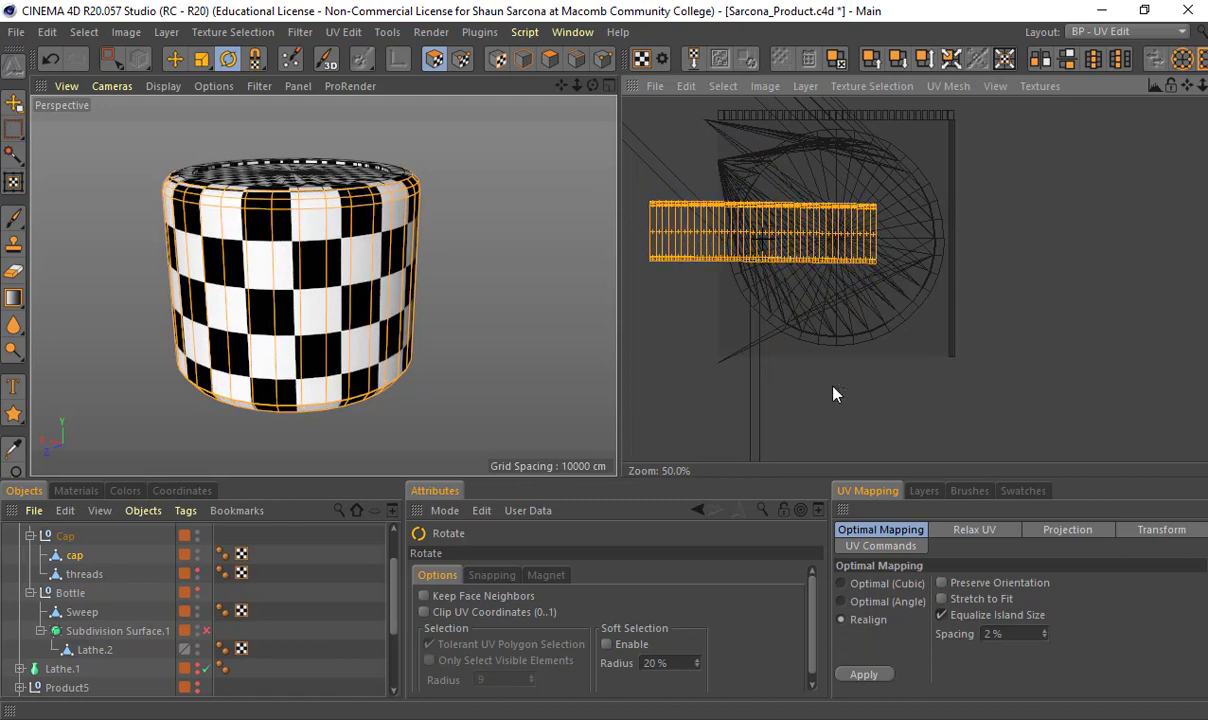
{"action": "left_click", "coordinate": [864, 675]}
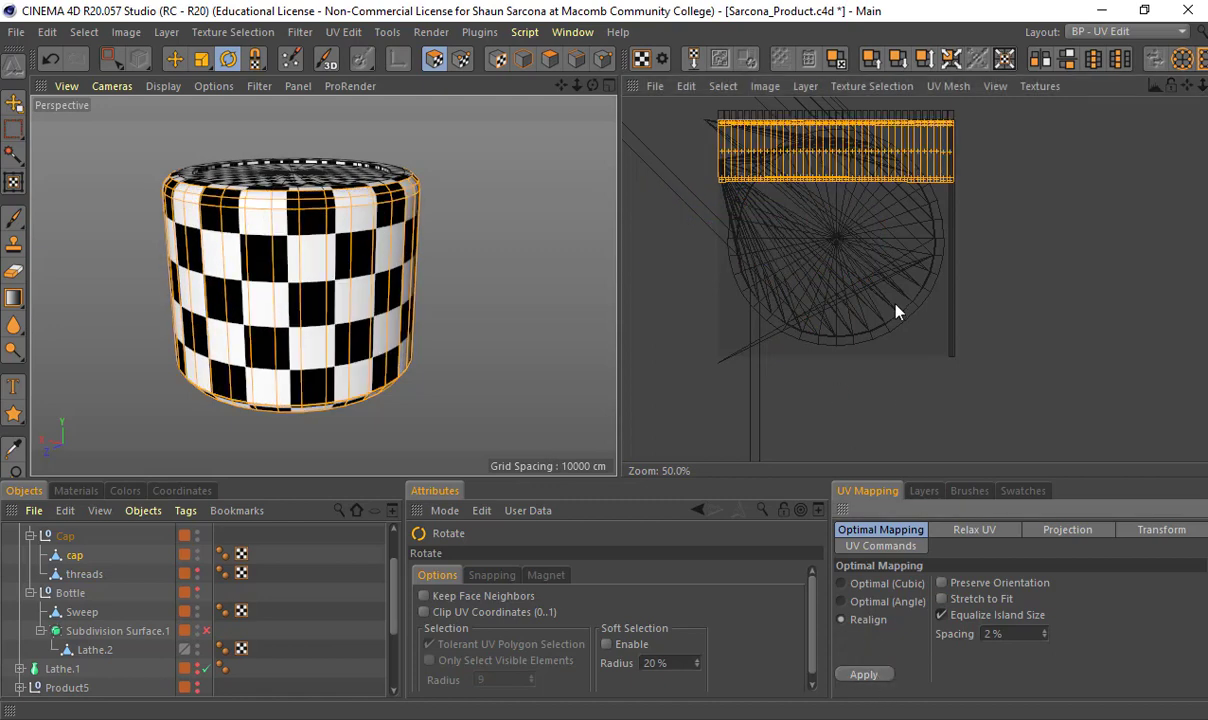
Move the horizontal side island out of the texture square to its right, clear of the other UVs
{"action": "key", "text": "e"}
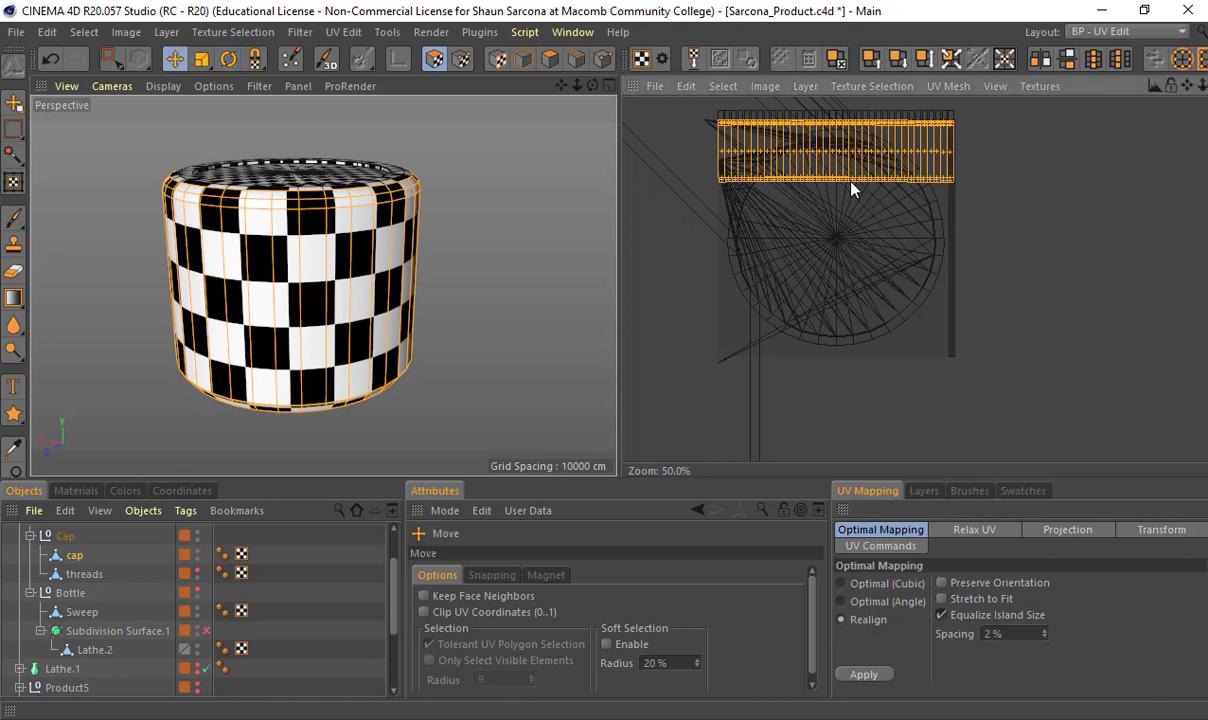
{"action": "left_click_drag", "start_coordinate": [826, 160], "coordinate": [1076, 160]}
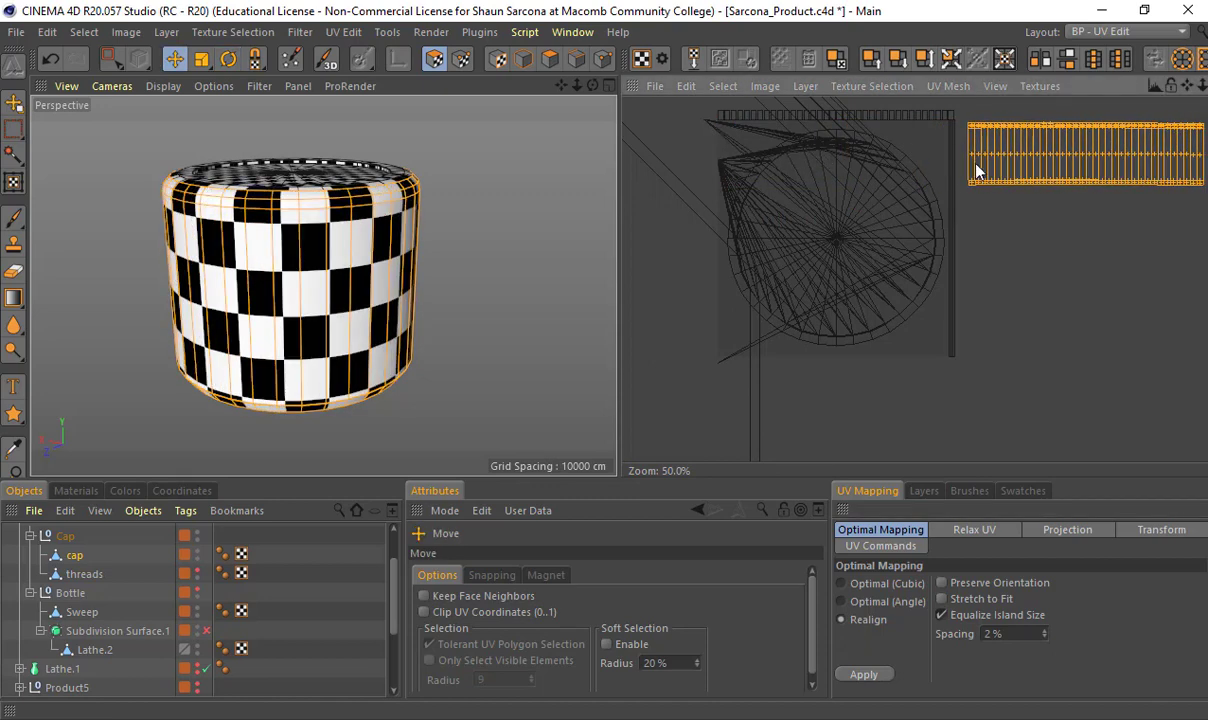
{"action": "scroll", "coordinate": [985, 175], "scroll_direction": "up", "scroll_amount": 10}
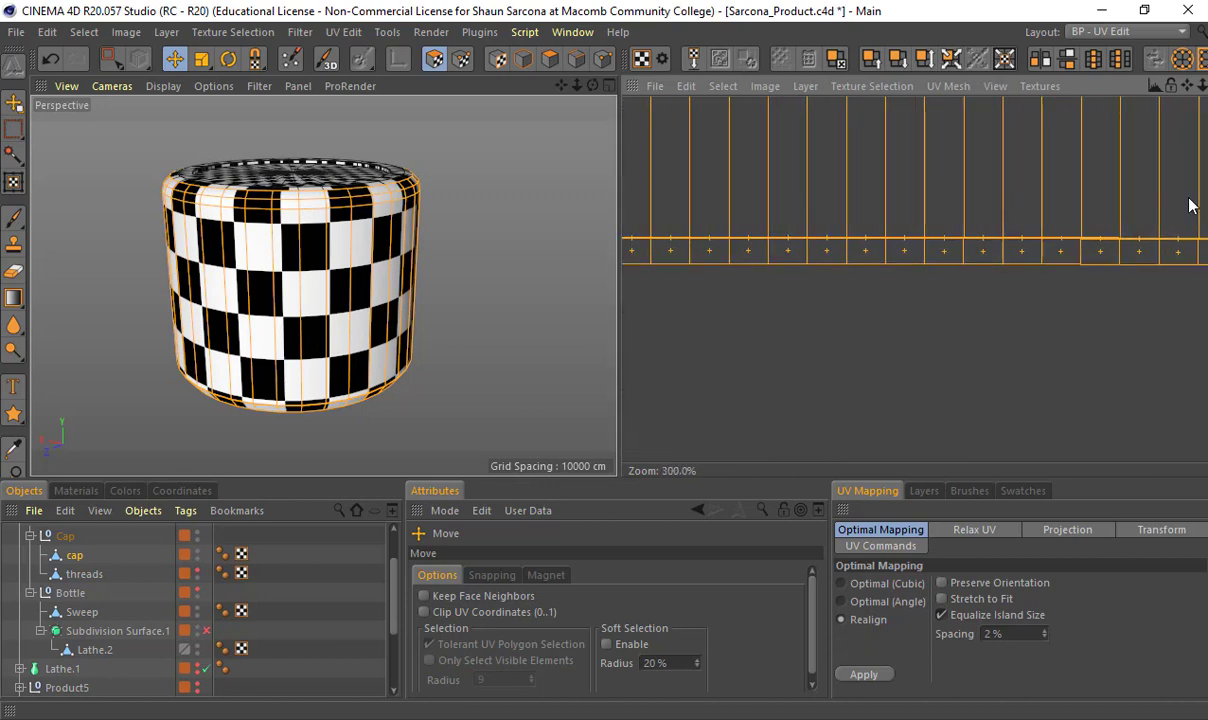
Select the flat inner disc polygons of the cap's top in the Top view with Rectangle Selection
{"action": "middle_click_drag", "start_coordinate": [1189, 205], "coordinate": [910, 305], "text": "alt"}
{"action": "middle_click_drag", "start_coordinate": [901, 154], "coordinate": [943, 397], "text": "alt"}
{"action": "scroll", "coordinate": [876, 143], "scroll_direction": "down", "scroll_amount": 5}
{"action": "middle_click_drag", "start_coordinate": [683, 250], "coordinate": [984, 185], "text": "alt"}
{"action": "scroll", "coordinate": [881, 250], "scroll_direction": "down", "scroll_amount": 3}
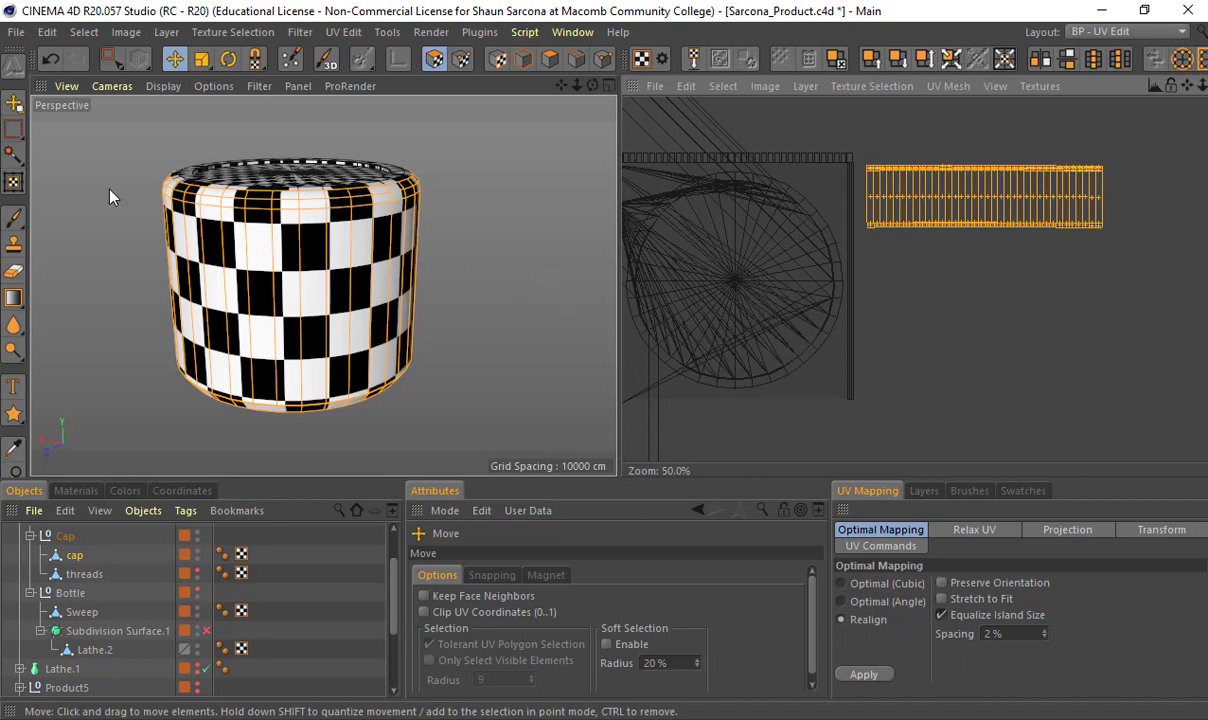
{"action": "scroll", "coordinate": [156, 218], "scroll_direction": "up", "scroll_amount": 5}
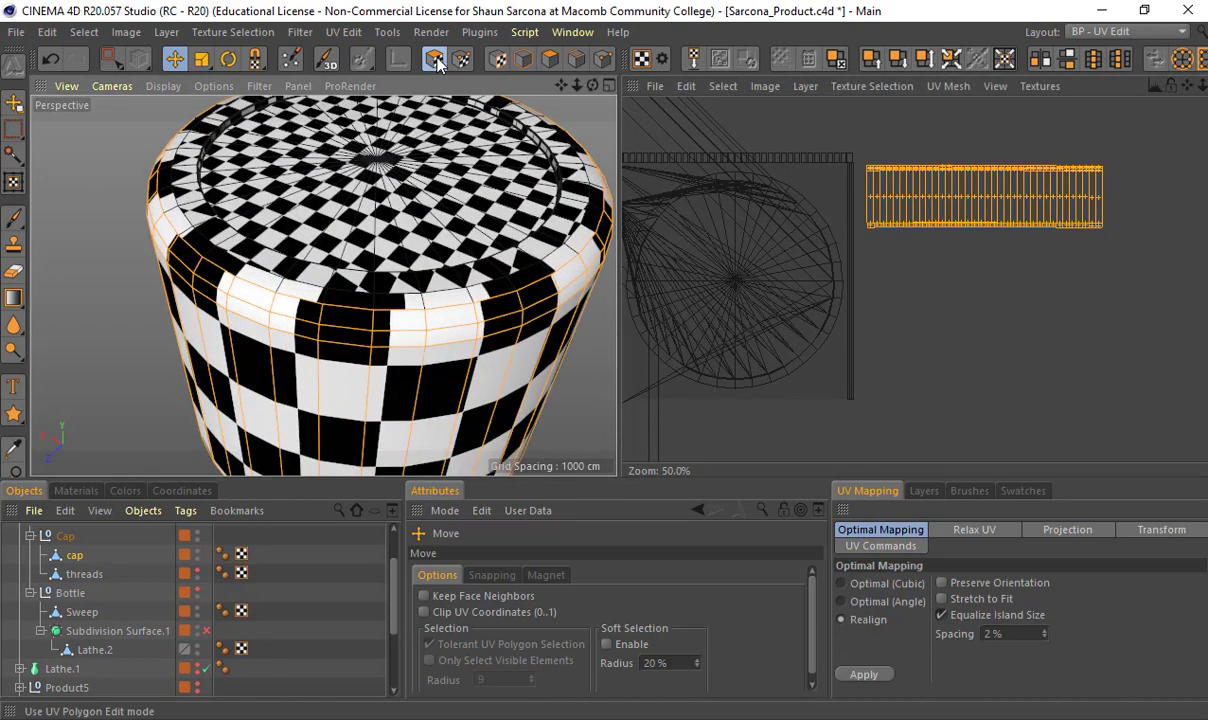
{"action": "left_click_drag", "start_coordinate": [377, 186], "coordinate": [320, 174], "text": "alt"}
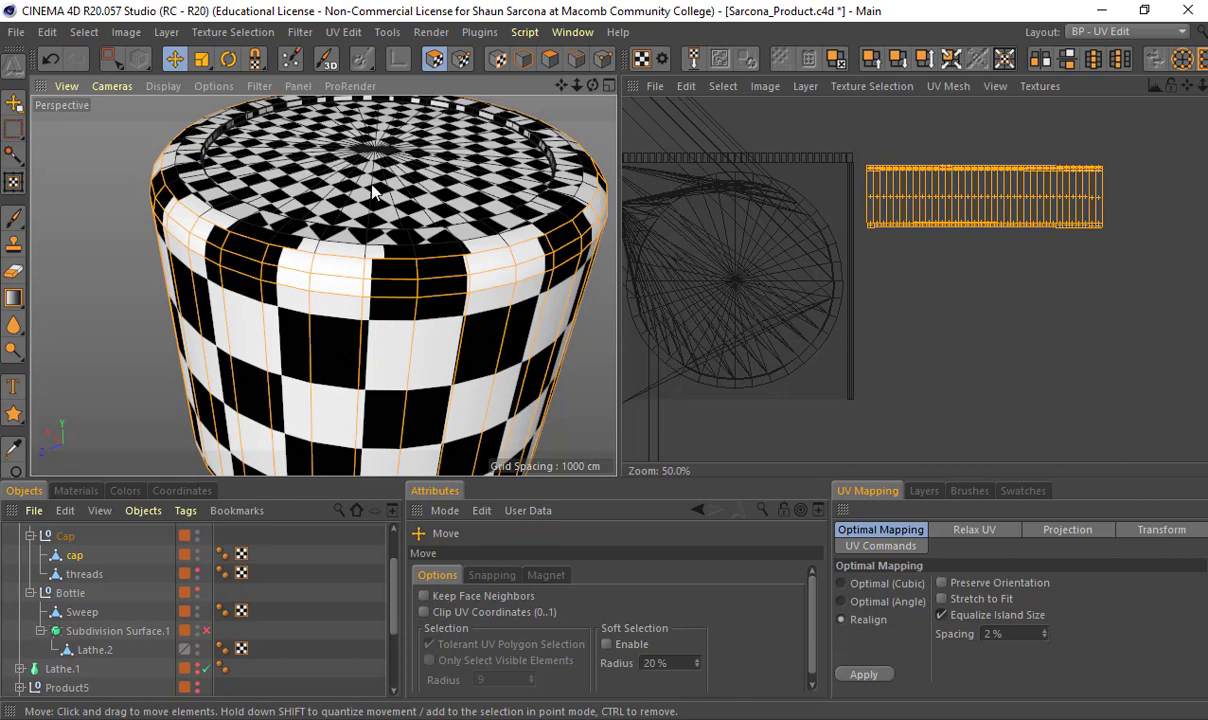
{"action": "middle_click", "coordinate": [421, 205]}
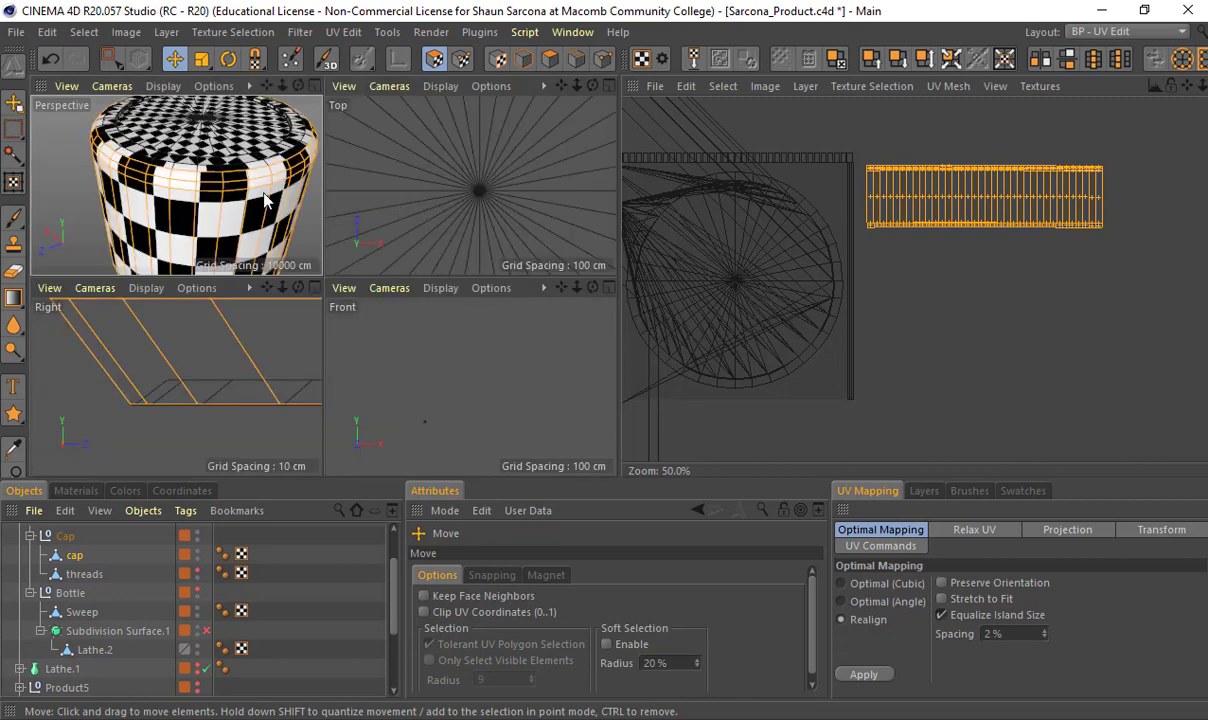
{"action": "middle_click", "coordinate": [474, 167]}
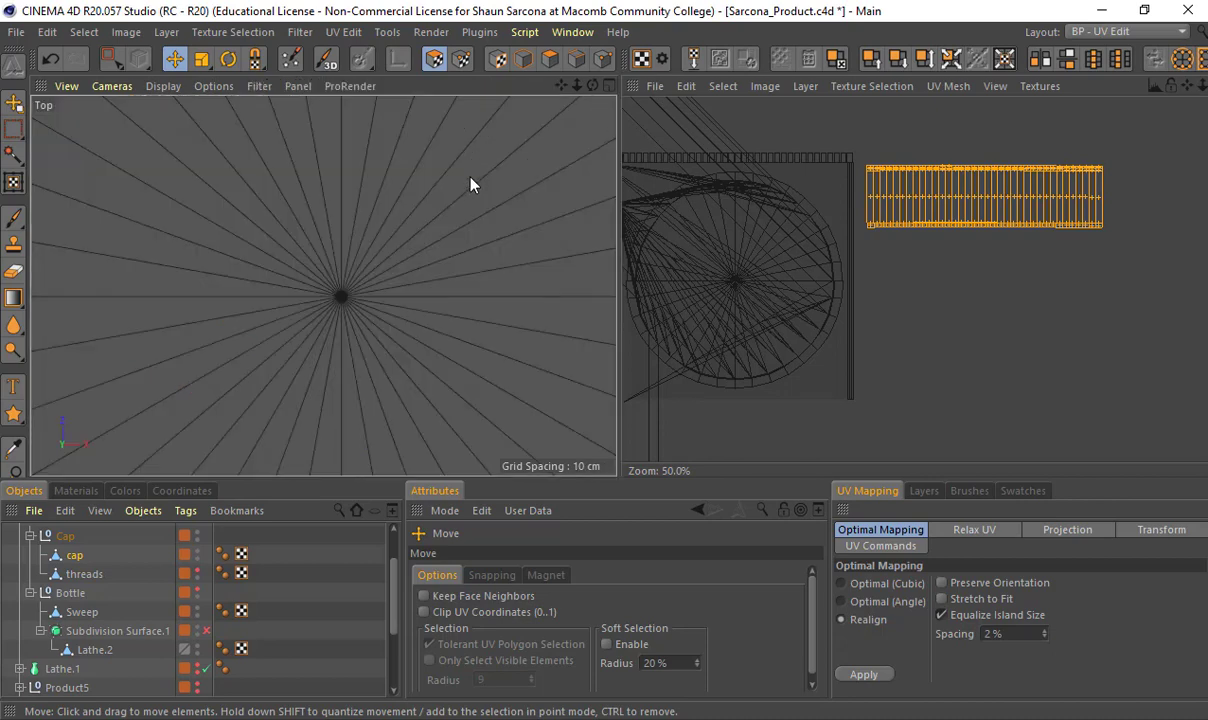
{"action": "scroll", "coordinate": [439, 176], "scroll_direction": "up", "scroll_amount": 5}
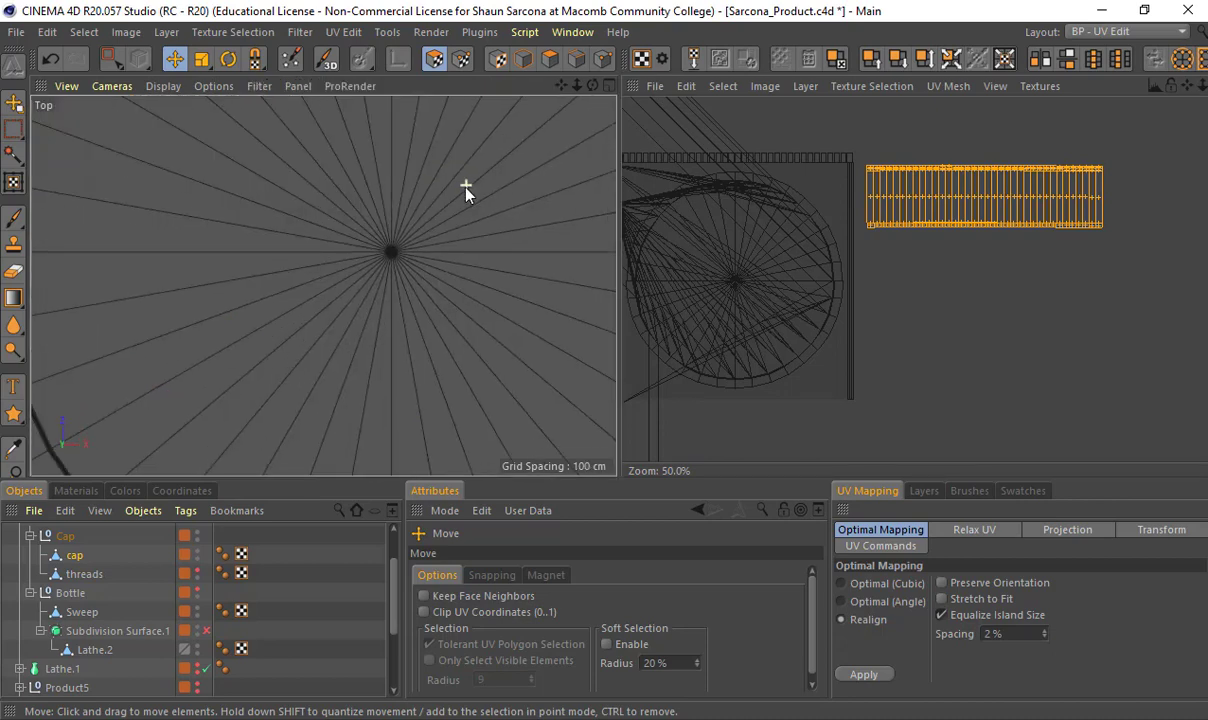
{"action": "left_click", "coordinate": [433, 60]}
{"action": "left_click", "coordinate": [112, 59]}
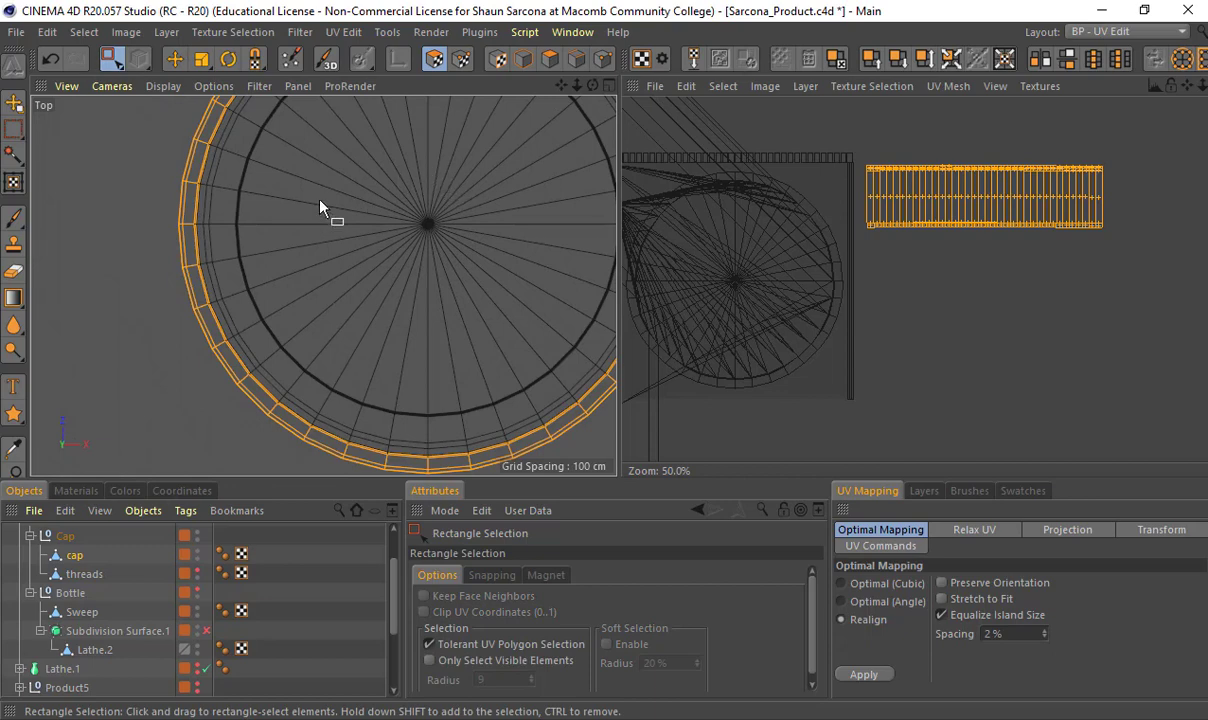
{"action": "scroll", "coordinate": [320, 207], "scroll_direction": "down", "scroll_amount": 5}
{"action": "left_click_drag", "start_coordinate": [243, 210], "coordinate": [369, 340]}
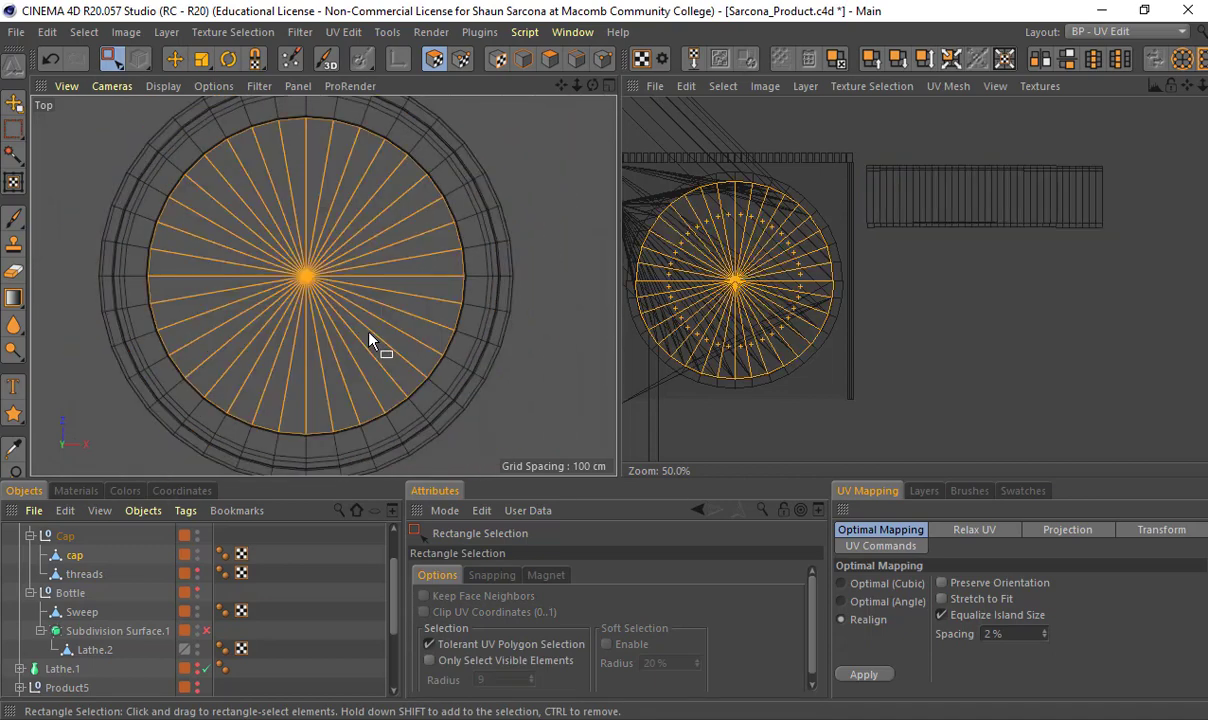
Grow the disc selection twice to include the two narrow bevel rings at the foot of the recess wall
{"action": "middle_click", "coordinate": [290, 215]}
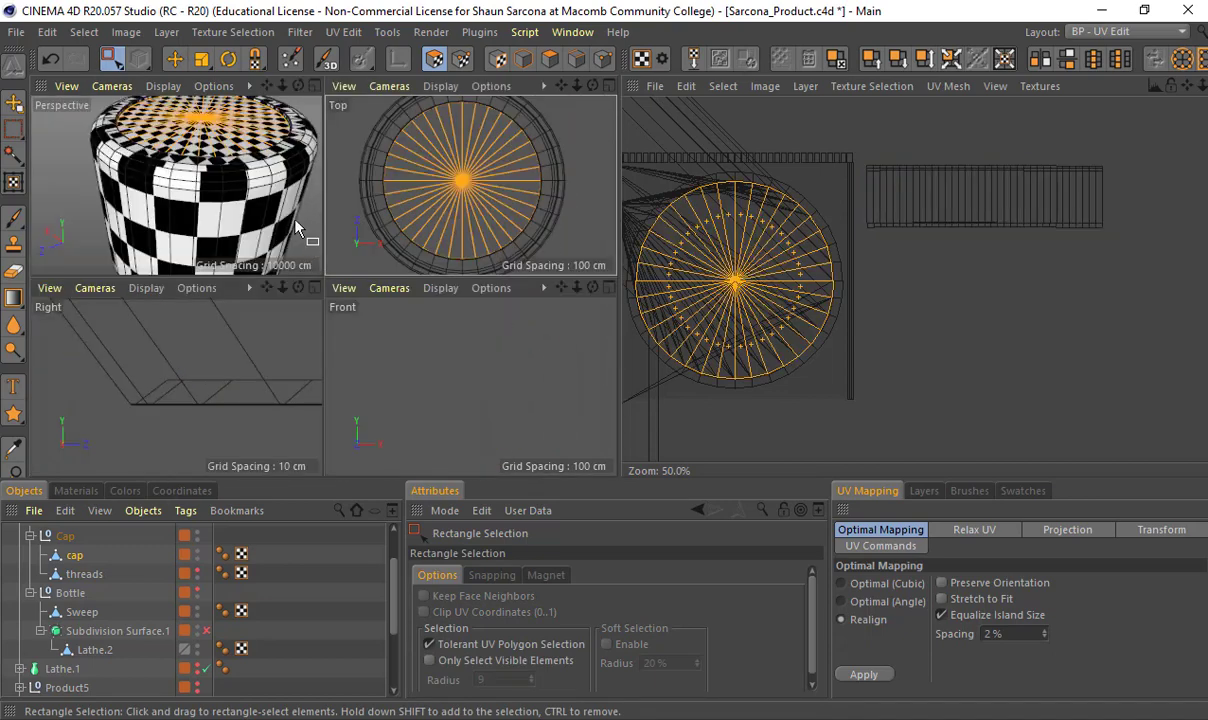
{"action": "middle_click", "coordinate": [258, 170]}
{"action": "left_click_drag", "start_coordinate": [368, 152], "coordinate": [265, 289], "text": "alt"}
{"action": "right_click_drag", "start_coordinate": [253, 270], "coordinate": [494, 272], "text": "alt"}
{"action": "middle_click_drag", "start_coordinate": [324, 283], "coordinate": [530, 370], "text": "alt"}
{"action": "right_click_drag", "start_coordinate": [351, 270], "coordinate": [385, 270], "text": "alt"}
{"action": "middle_click_drag", "start_coordinate": [342, 278], "coordinate": [261, 331], "text": "alt"}
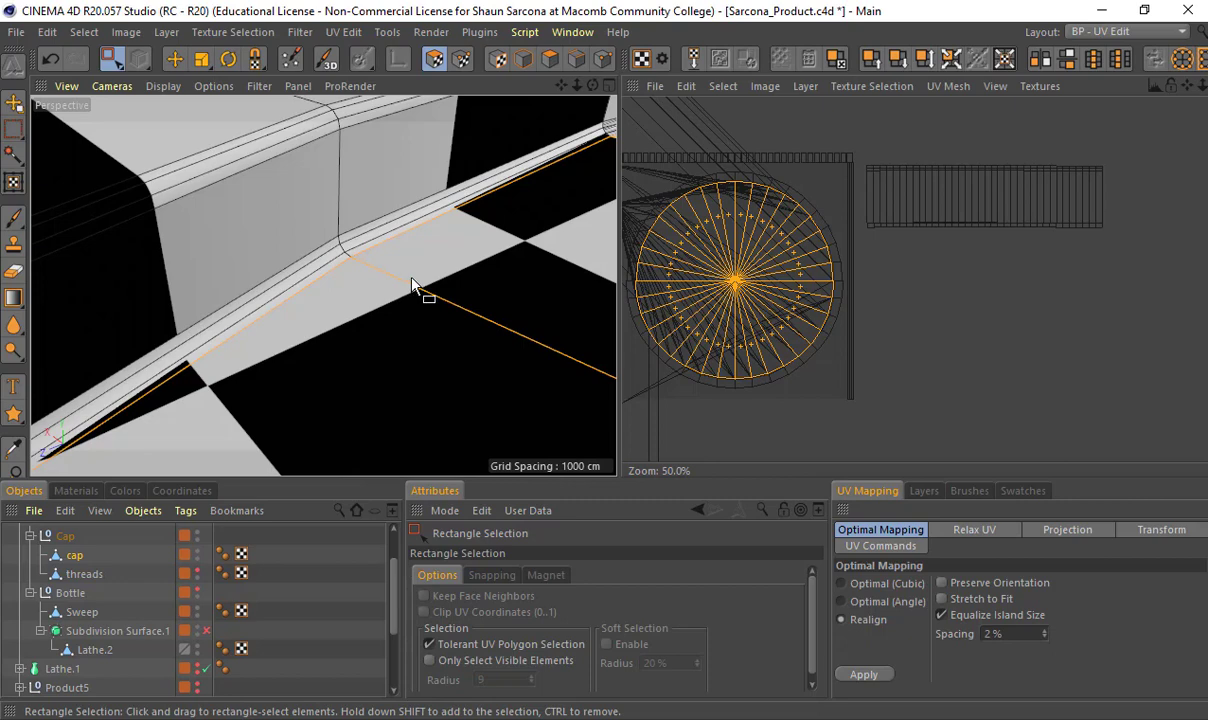
{"action": "left_click", "coordinate": [84, 33]}
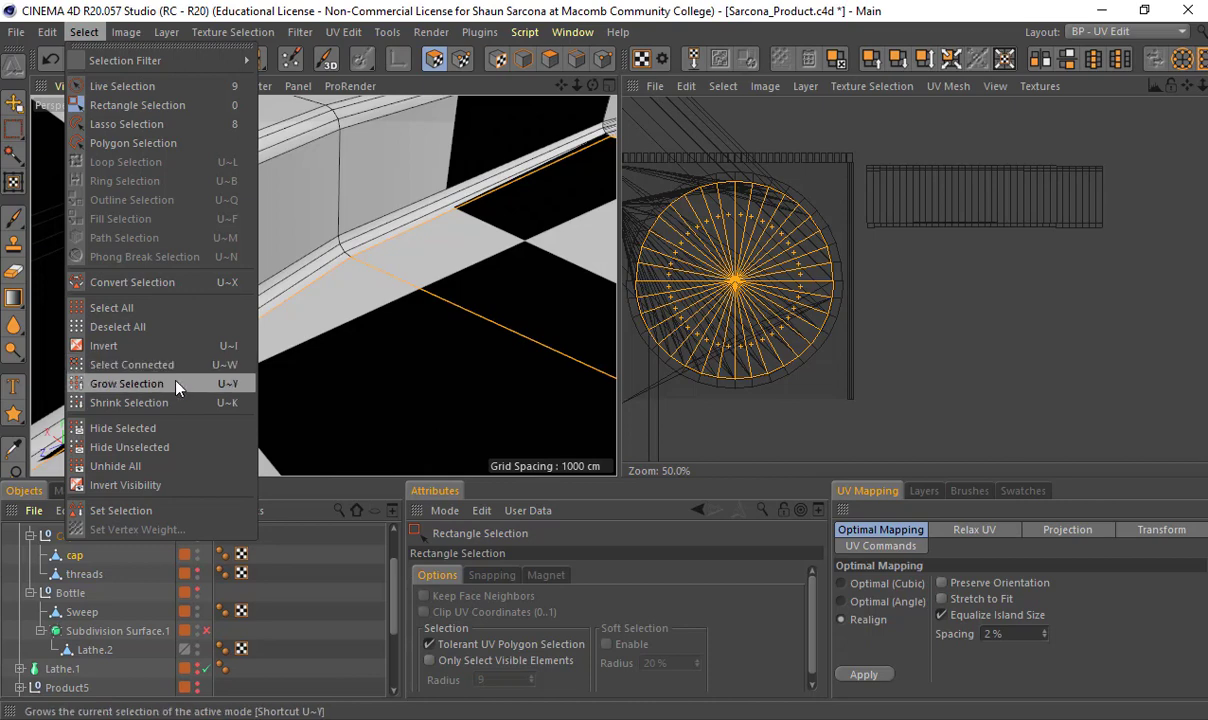
{"action": "left_click", "coordinate": [470, 330]}
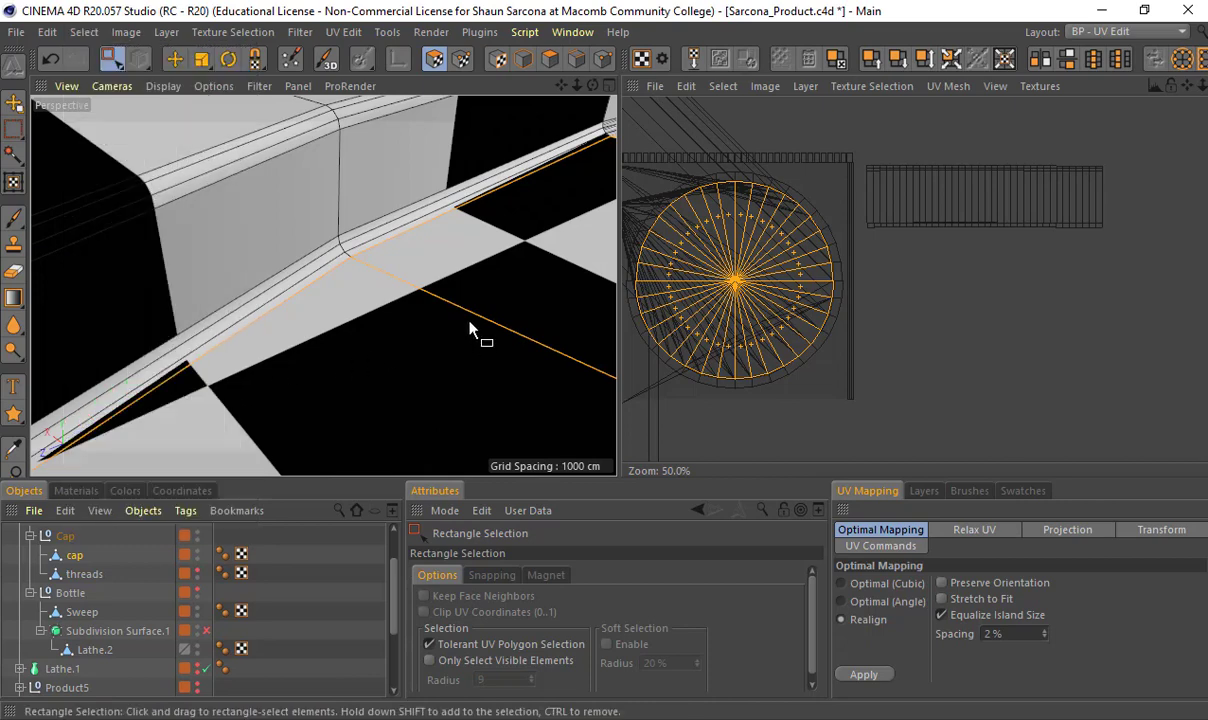
{"action": "key", "text": "u"}
{"action": "key", "text": "y"}
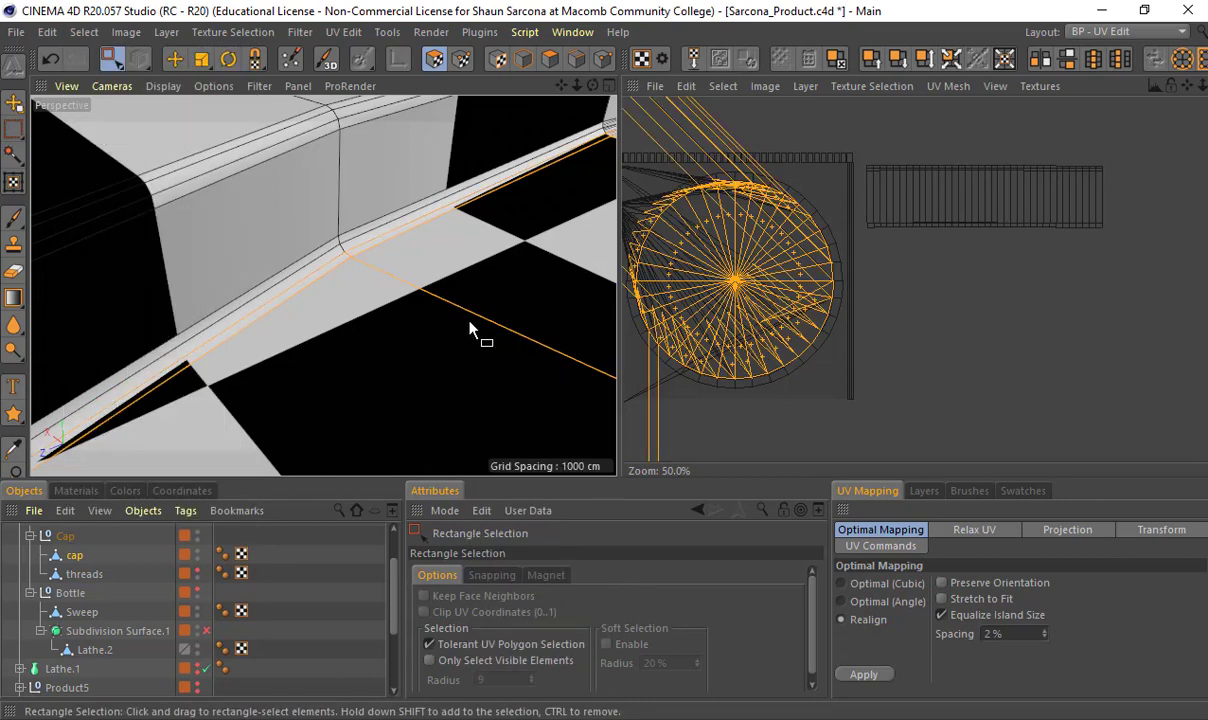
{"action": "key", "text": "u"}
{"action": "key", "text": "y"}
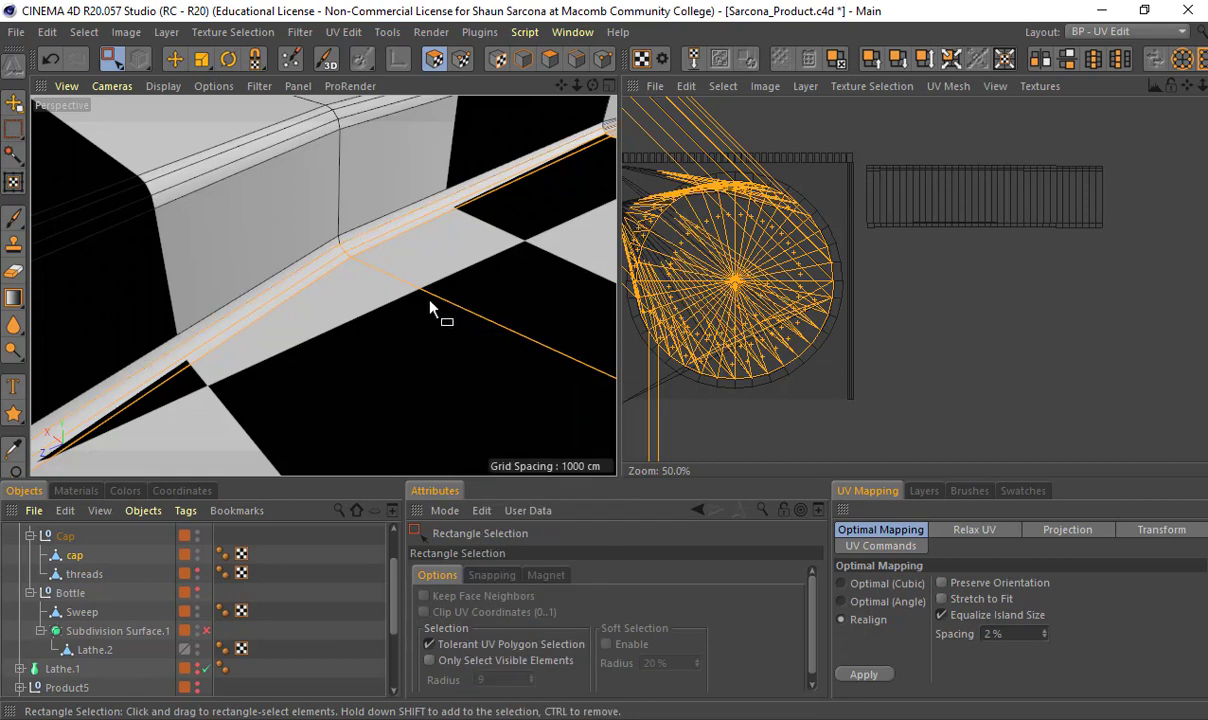
Unwrap the selected disc and bevel rings with Frontal projection from the Top view
{"action": "middle_click", "coordinate": [355, 220]}
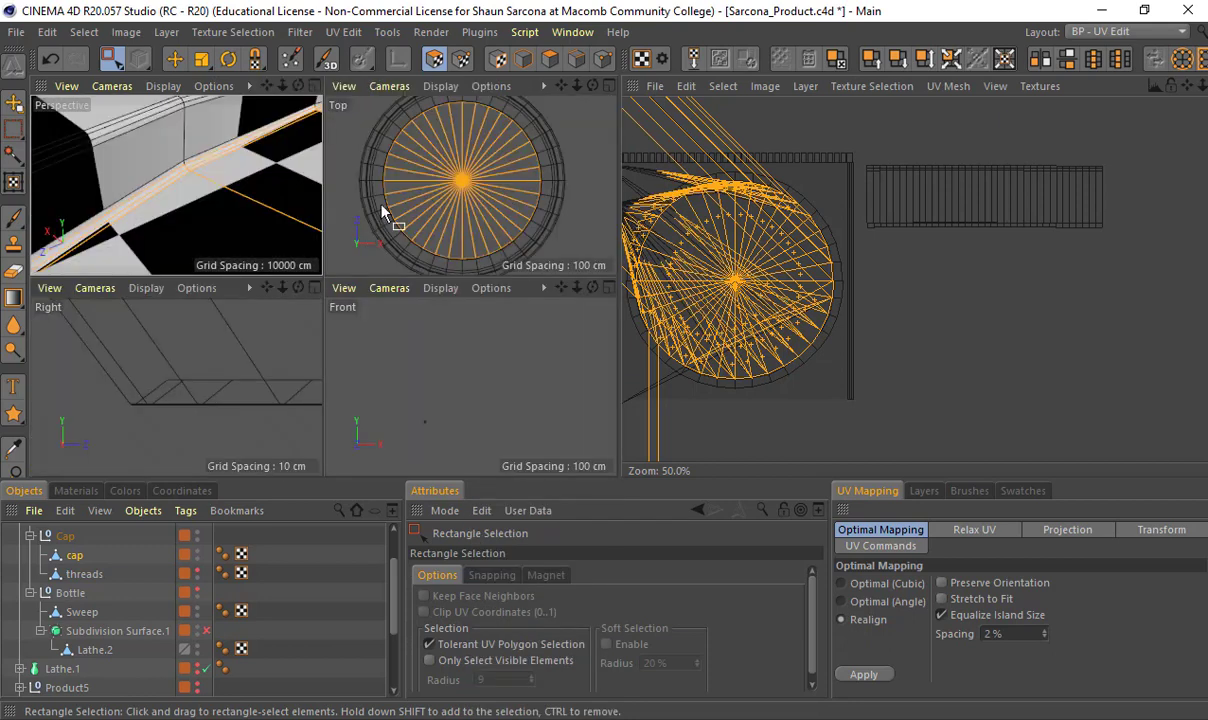
{"action": "middle_click", "coordinate": [418, 200]}
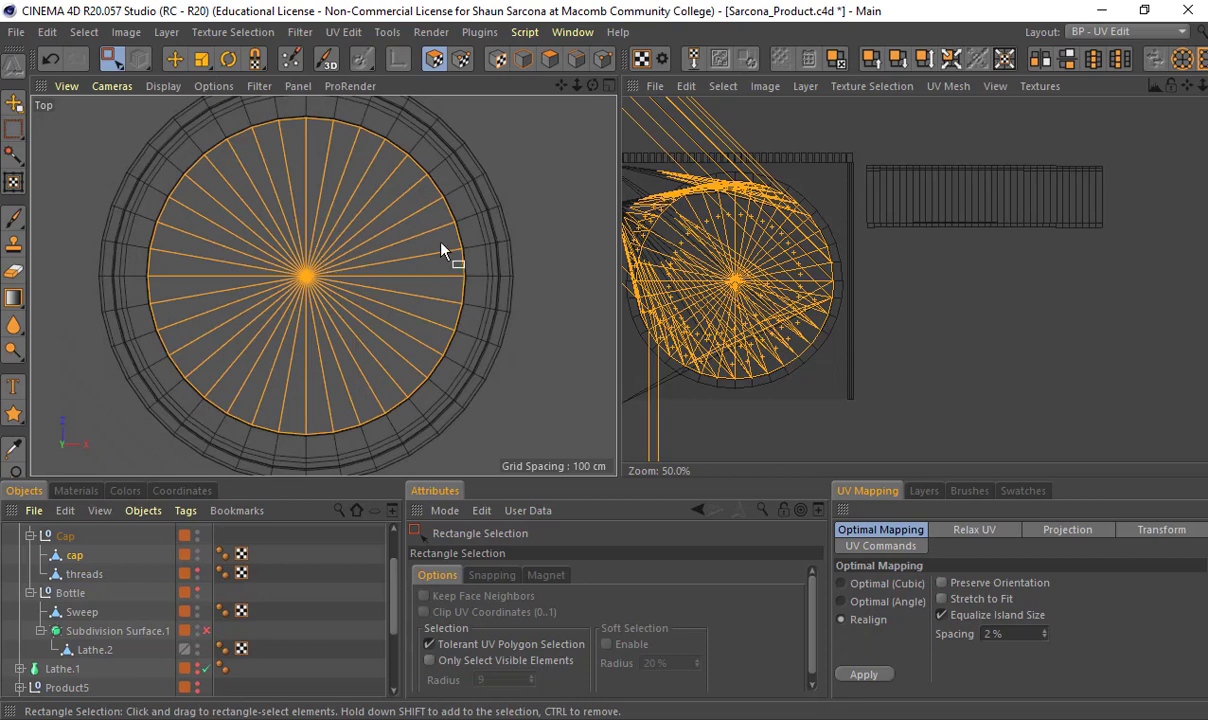
{"action": "scroll", "coordinate": [405, 245], "scroll_direction": "down", "scroll_amount": 5}
{"action": "left_click", "coordinate": [1062, 530]}
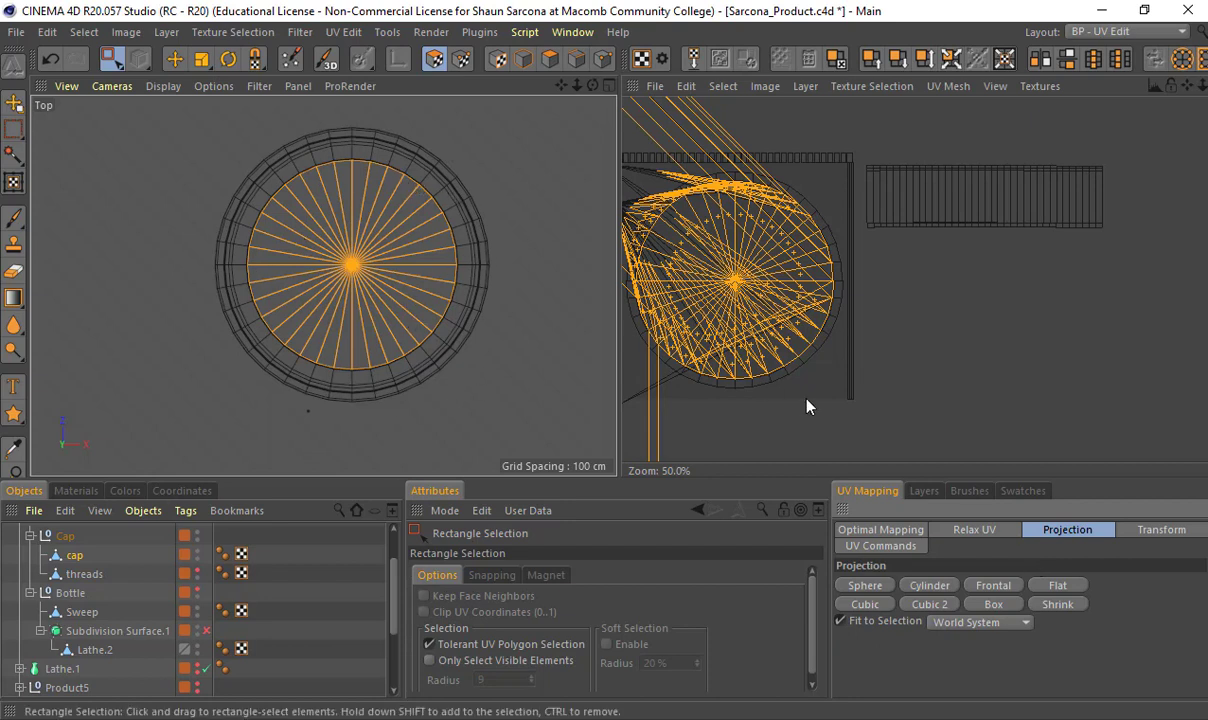
{"action": "left_click", "coordinate": [979, 588]}
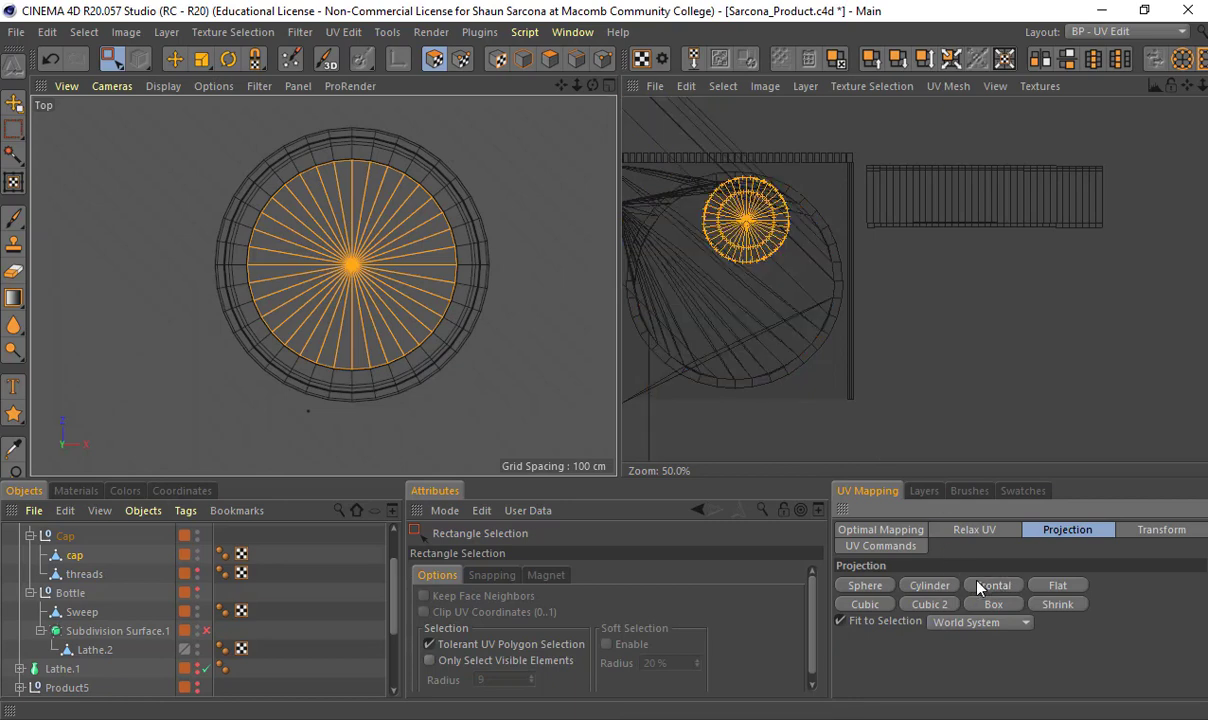
Move the circular disc island out of the texture square to below the side island, and check its outer rings
{"action": "key", "text": "e"}
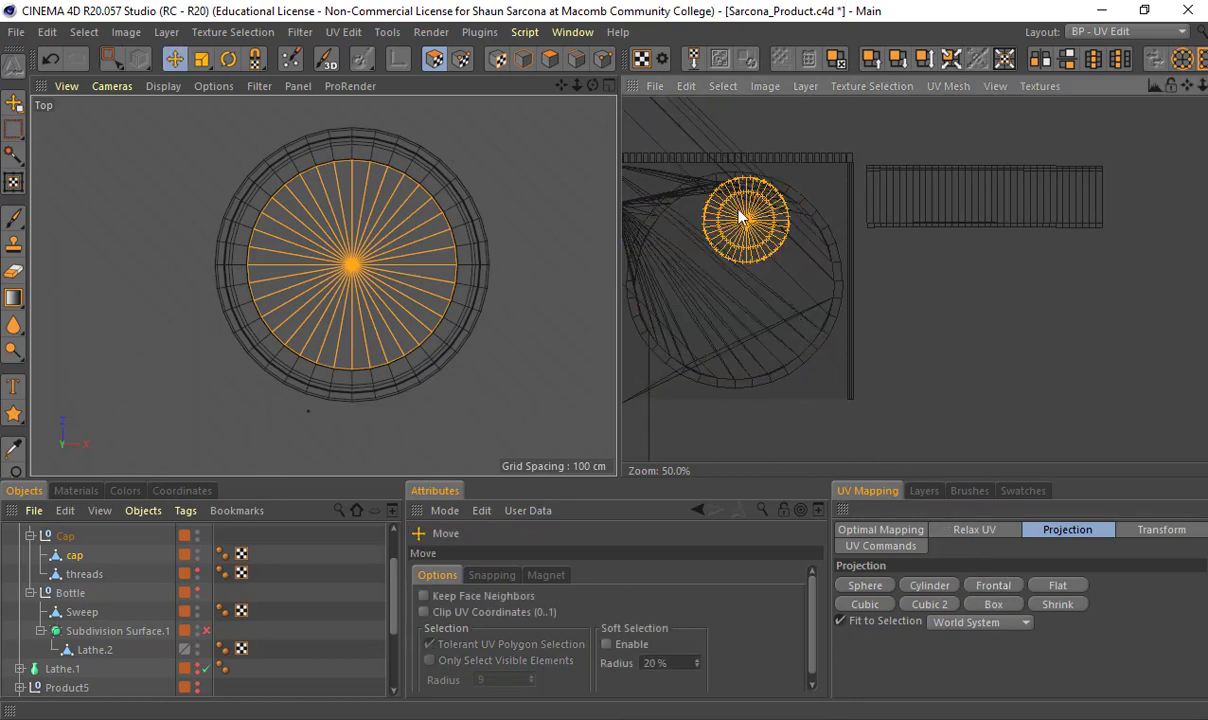
{"action": "left_click_drag", "start_coordinate": [740, 335], "coordinate": [1086, 400]}
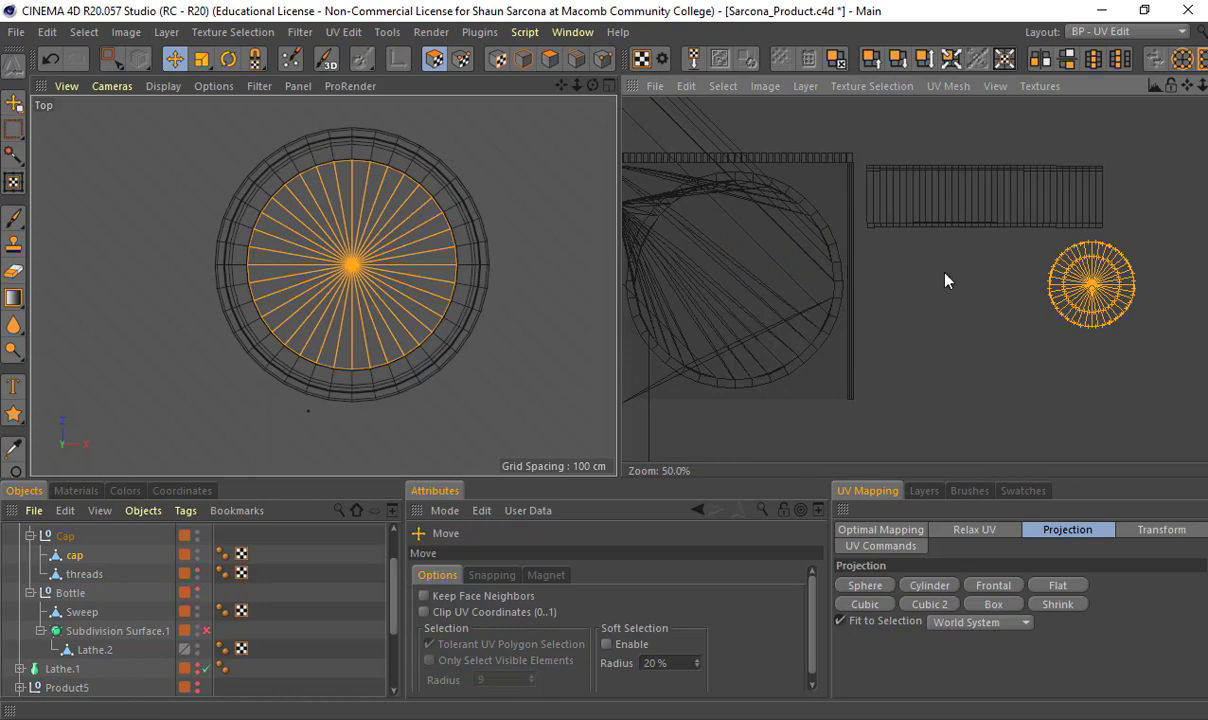
{"action": "scroll", "coordinate": [1141, 289], "scroll_direction": "up", "scroll_amount": 6}
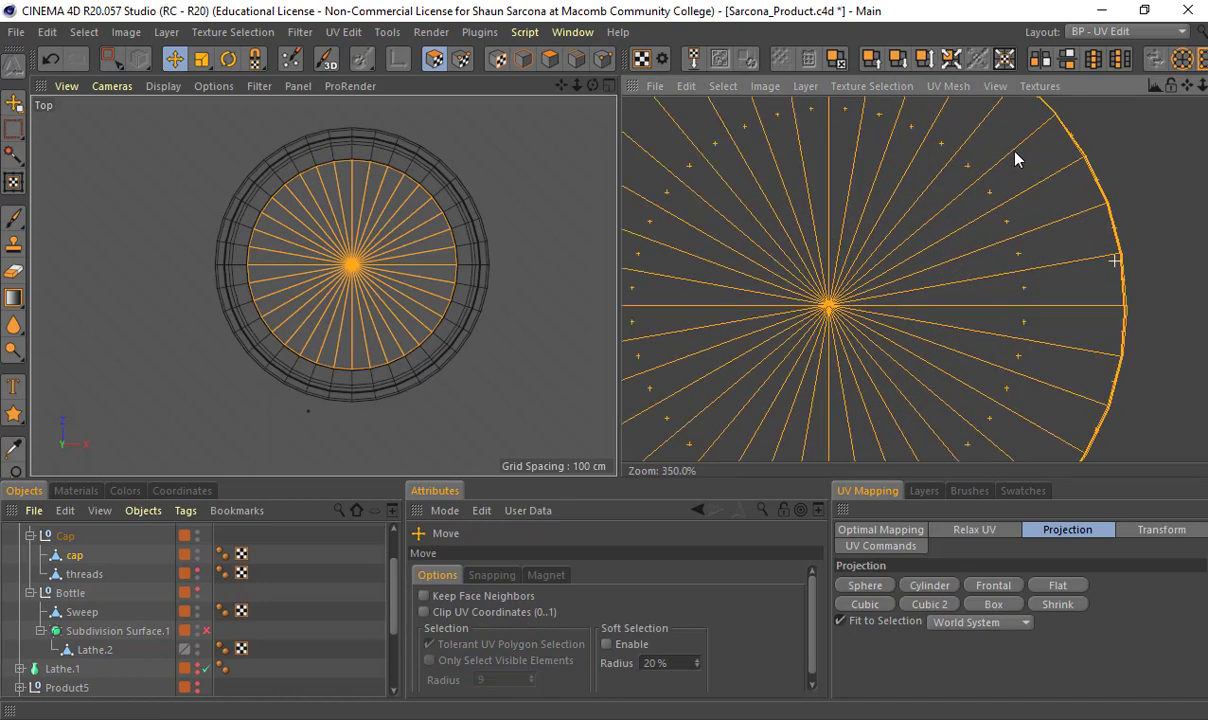
{"action": "scroll", "coordinate": [970, 205], "scroll_direction": "up", "scroll_amount": 6}
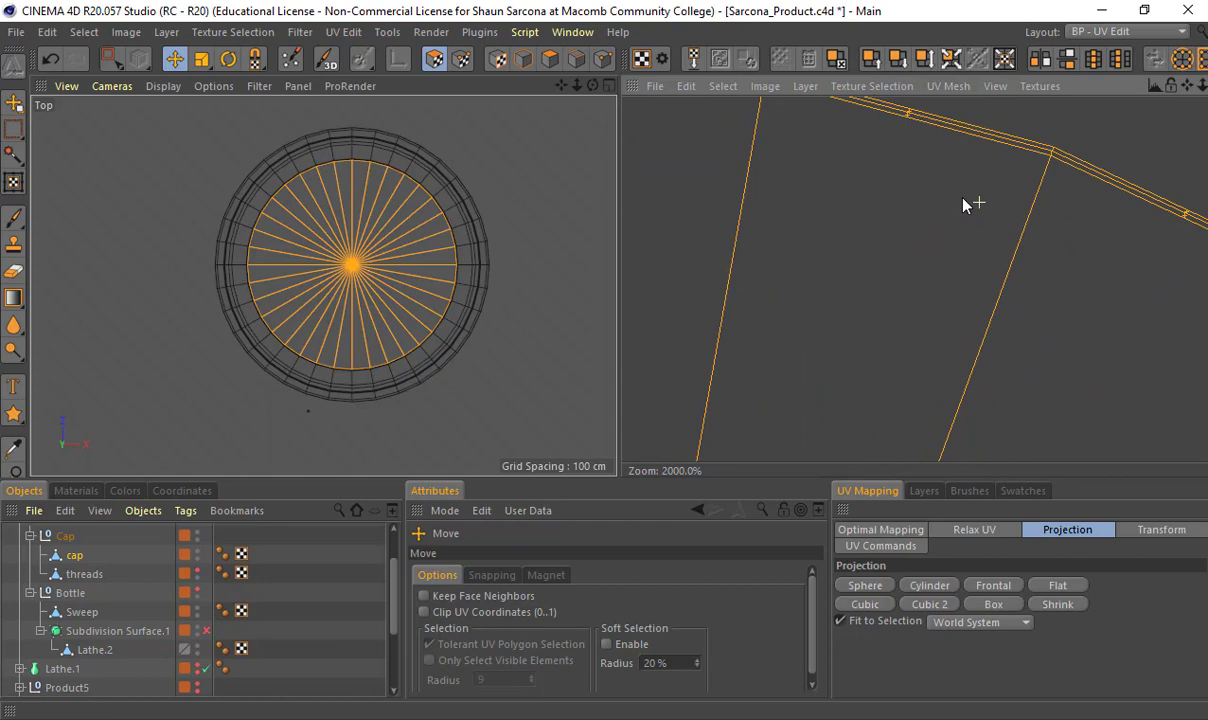
{"action": "scroll", "coordinate": [962, 202], "scroll_direction": "down", "scroll_amount": 10}
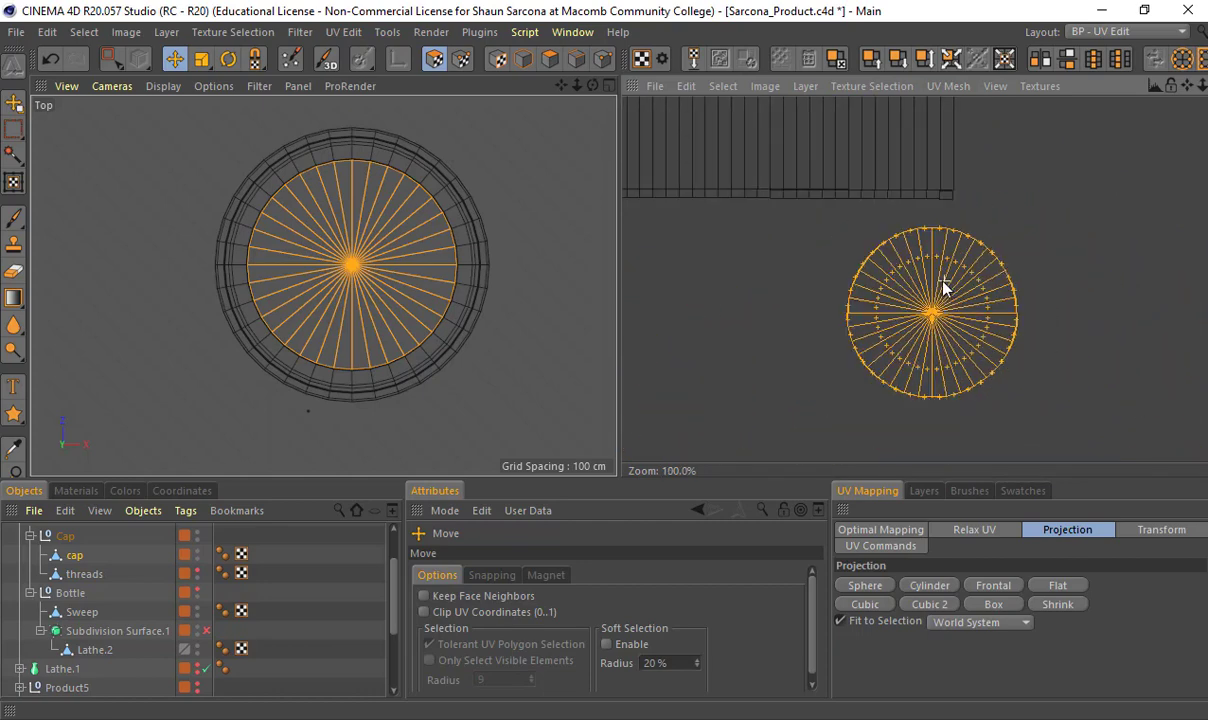
Select all the remaining tangled UV polygons in the texture square with Rectangle Selection
{"action": "scroll", "coordinate": [945, 288], "scroll_direction": "down", "scroll_amount": 2}
{"action": "middle_click_drag", "start_coordinate": [759, 286], "coordinate": [1014, 242], "text": "alt"}
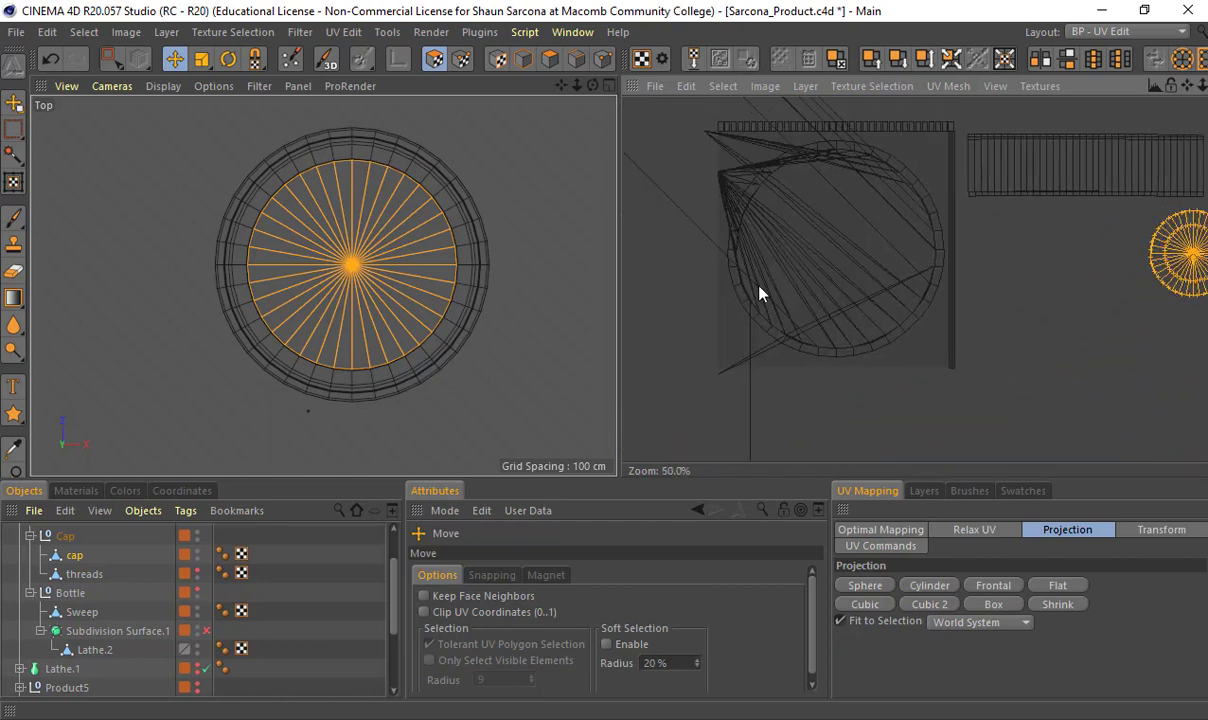
{"action": "scroll", "coordinate": [784, 231], "scroll_direction": "down", "scroll_amount": 4}
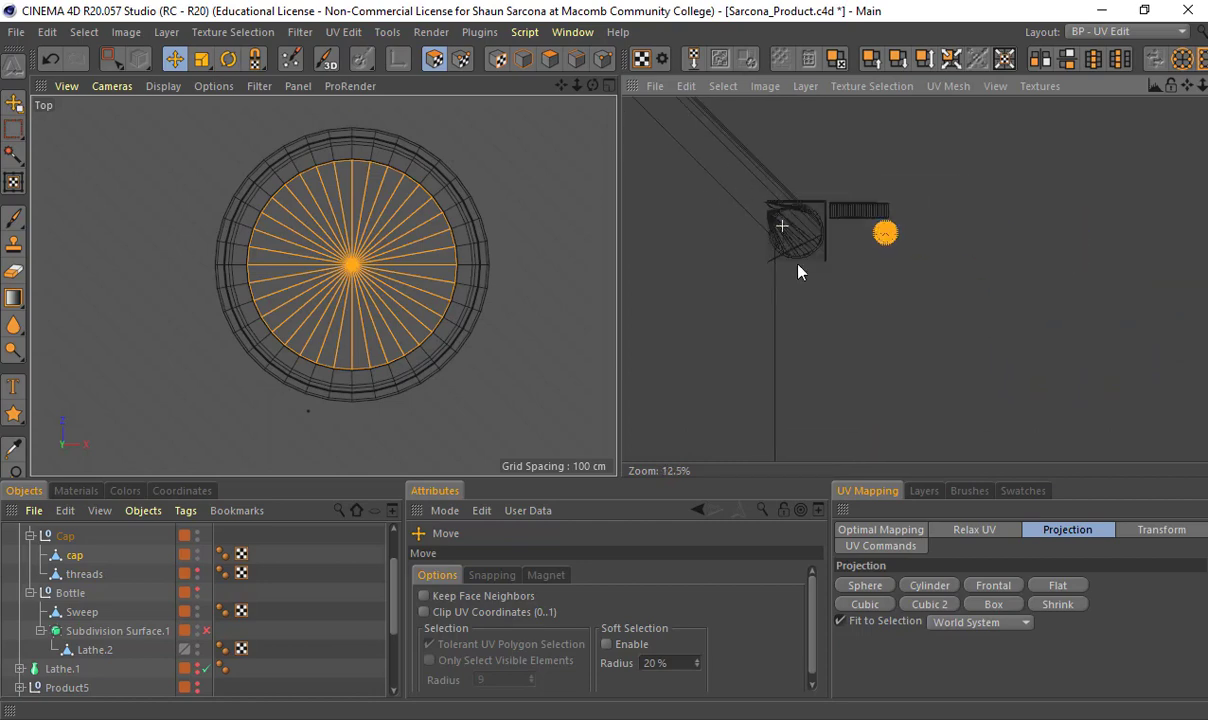
{"action": "left_click", "coordinate": [110, 59]}
{"action": "left_click_drag", "start_coordinate": [828, 183], "coordinate": [736, 299]}
Examine in the Perspective view which rim, inner wall and underside polygons of the cap are selected
{"action": "middle_click", "coordinate": [420, 295]}
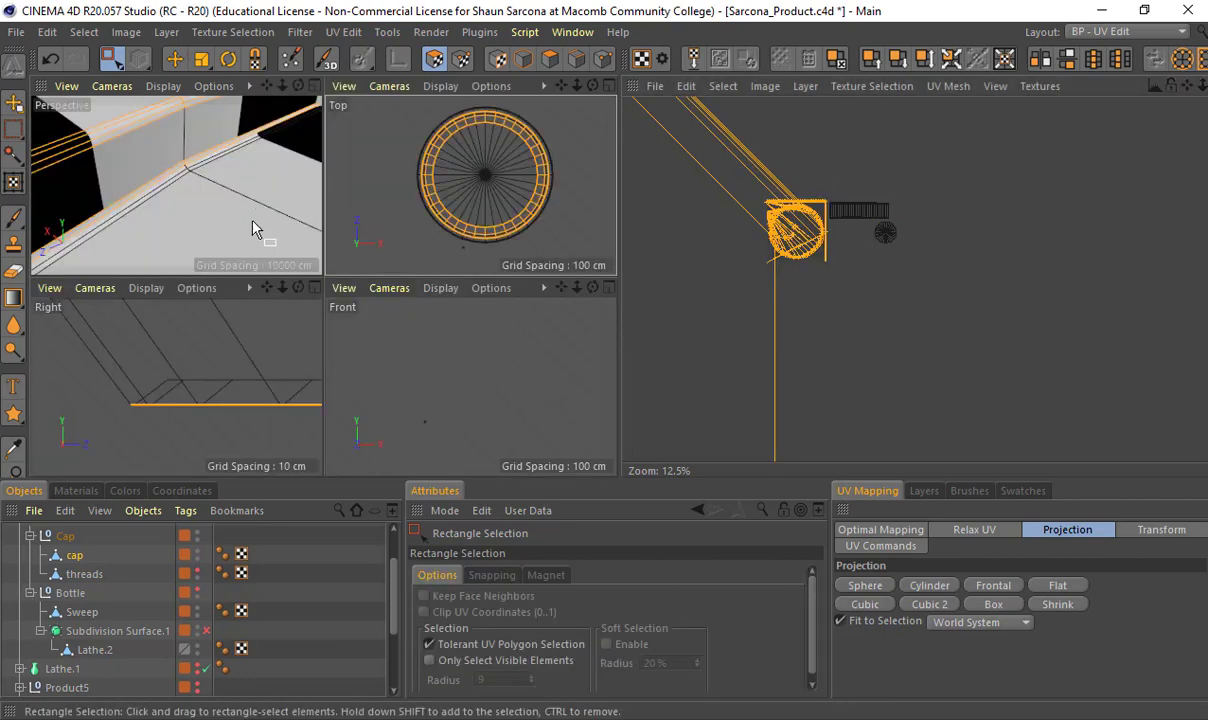
{"action": "middle_click", "coordinate": [254, 224]}
{"action": "scroll", "coordinate": [538, 257], "scroll_direction": "down", "scroll_amount": 6}
{"action": "middle_click_drag", "start_coordinate": [493, 303], "coordinate": [393, 237], "text": "alt"}
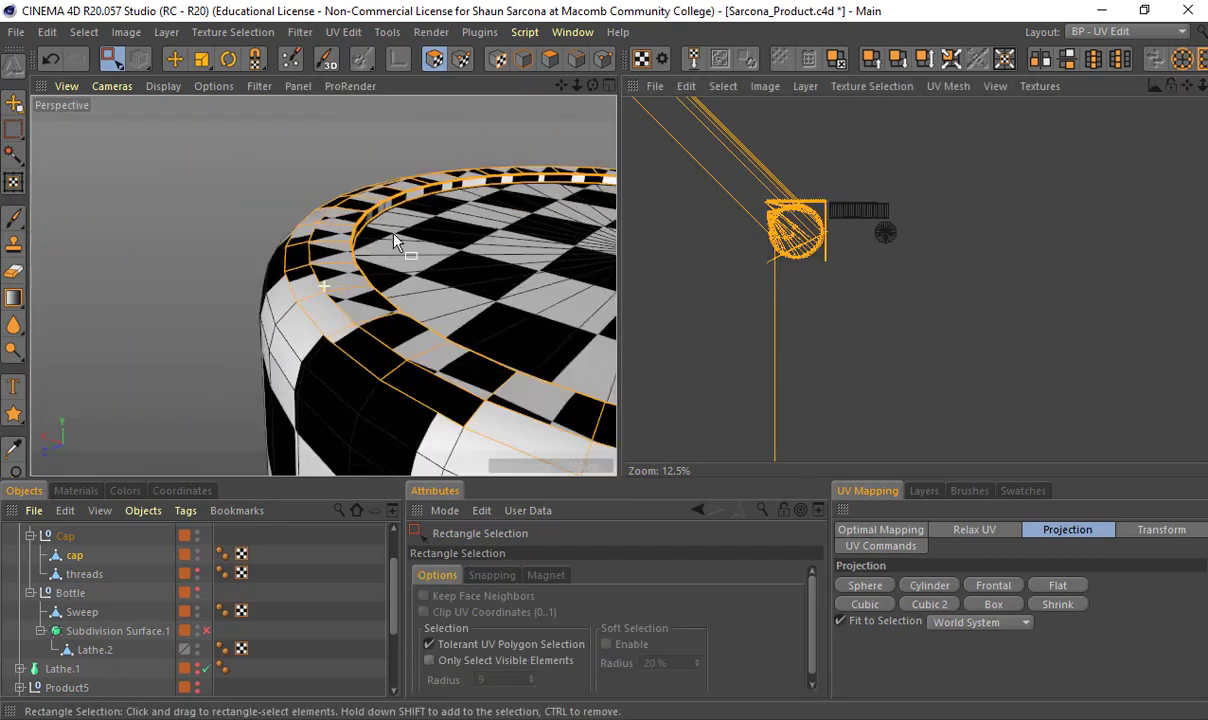
{"action": "left_click_drag", "start_coordinate": [393, 237], "coordinate": [341, 199], "text": "alt"}
{"action": "right_click_drag", "start_coordinate": [341, 199], "coordinate": [236, 255], "text": "alt"}
{"action": "middle_click_drag", "start_coordinate": [236, 262], "coordinate": [195, 230], "text": "alt"}
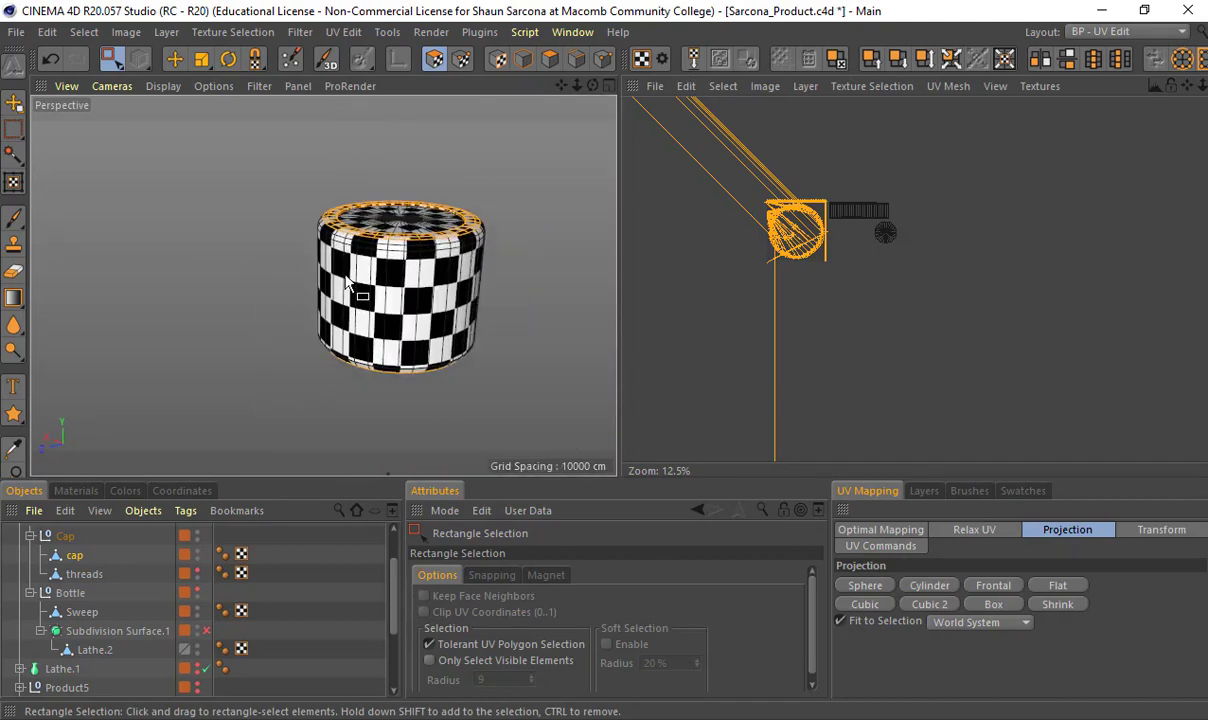
{"action": "left_click_drag", "start_coordinate": [195, 230], "coordinate": [369, 340], "text": "alt"}
{"action": "right_click_drag", "start_coordinate": [367, 331], "coordinate": [600, 365], "text": "alt"}
{"action": "left_click_drag", "start_coordinate": [330, 316], "coordinate": [312, 211], "text": "alt"}
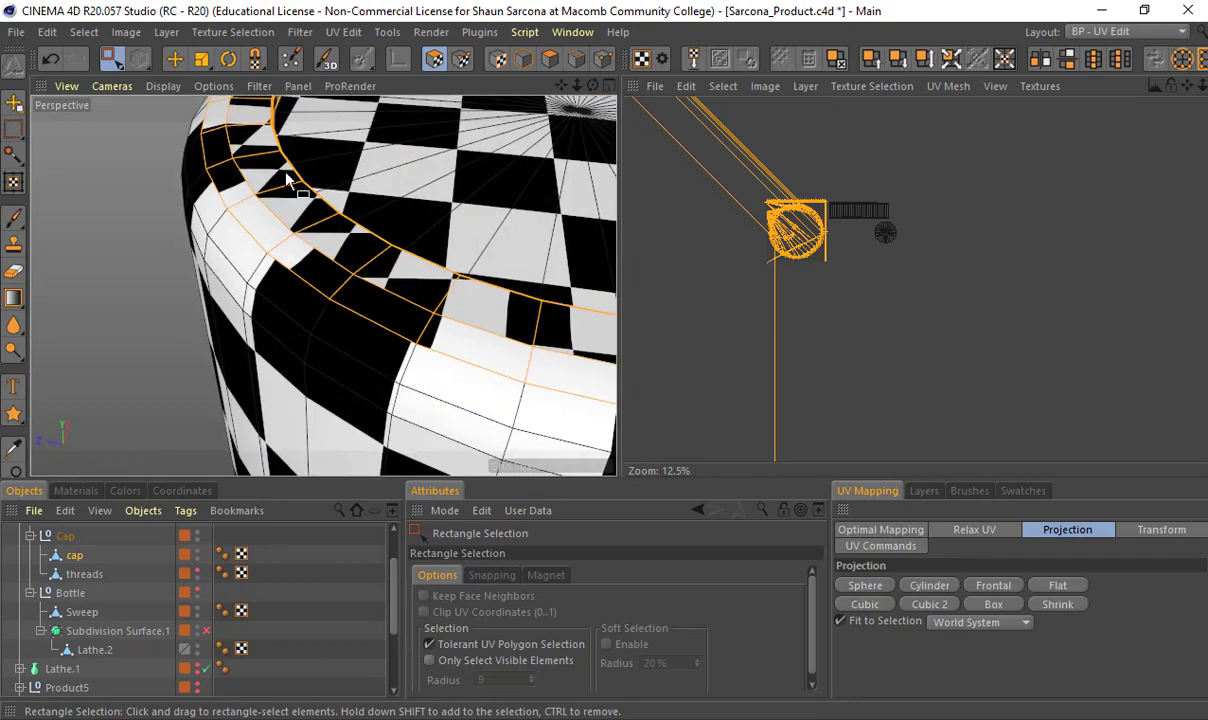
{"action": "left_click_drag", "start_coordinate": [269, 161], "coordinate": [550, 232], "text": "alt"}
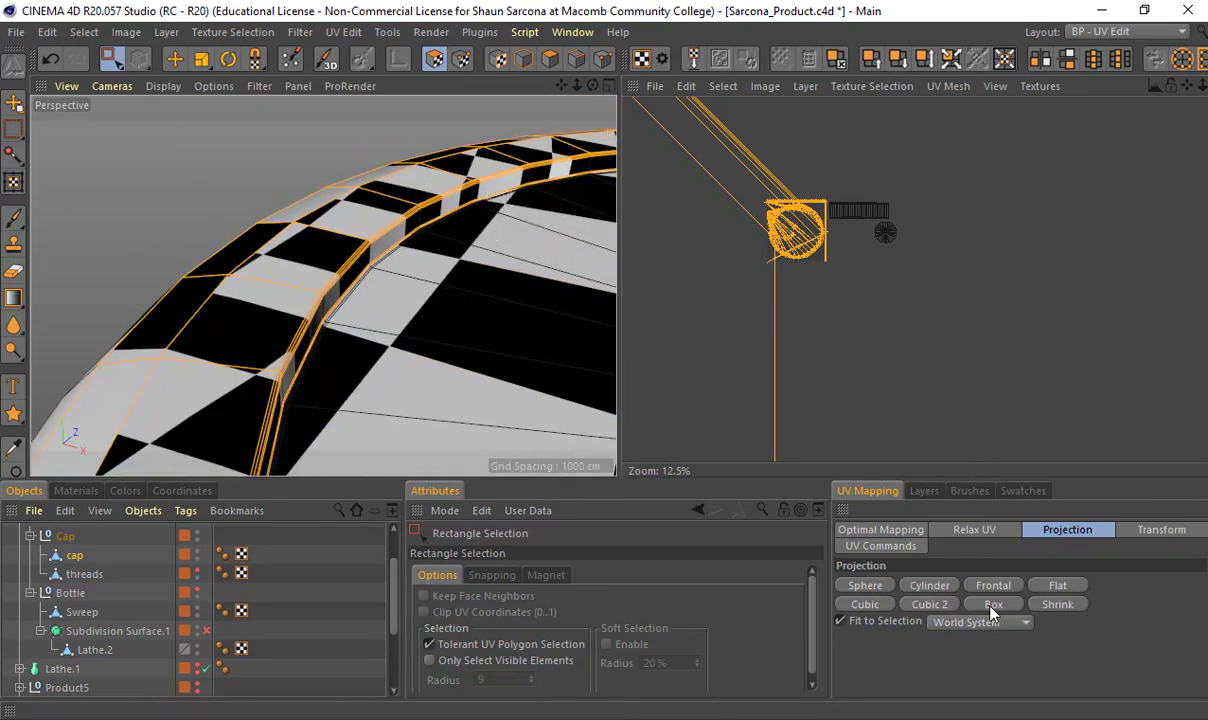
Try Cylinder projection on the selected rim polygons and check the checkerboard around the rim
{"action": "left_click", "coordinate": [928, 586]}
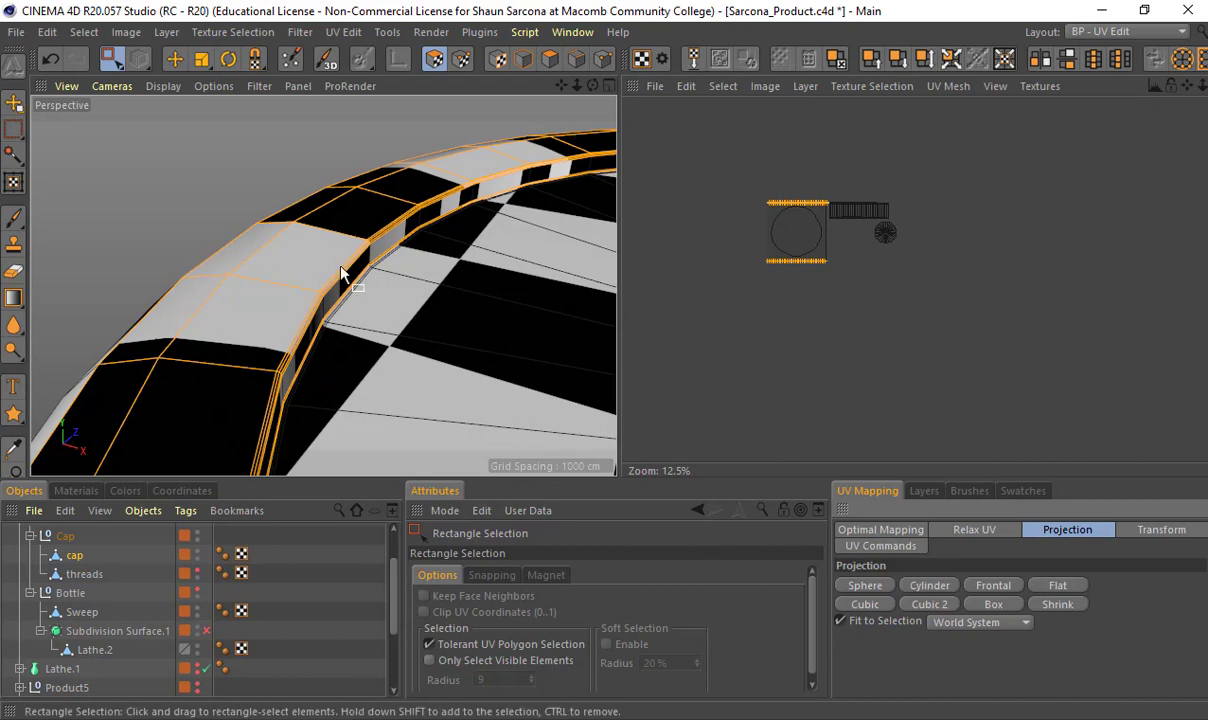
{"action": "scroll", "coordinate": [400, 245], "scroll_direction": "down", "scroll_amount": 8}
{"action": "scroll", "coordinate": [420, 285], "scroll_direction": "up", "scroll_amount": 3}
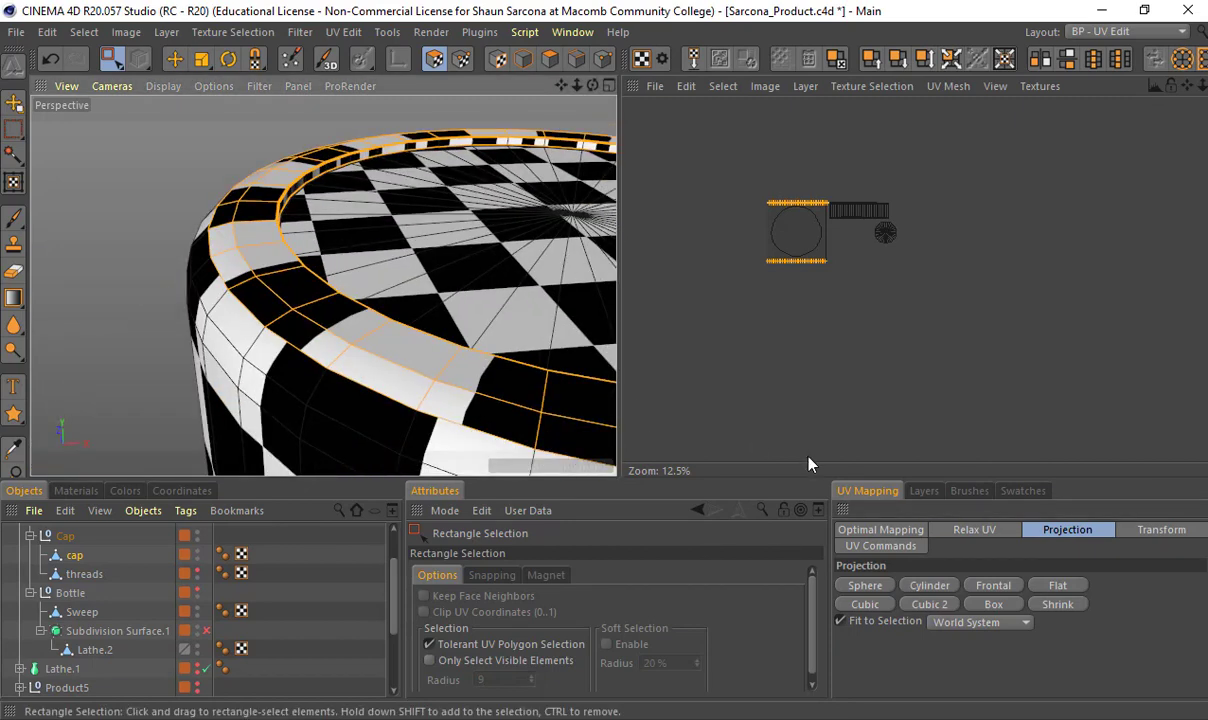
Unwrap the selected rim polygons with Box projection and inspect the ring and strip islands it produces
{"action": "left_click", "coordinate": [987, 606]}
{"action": "scroll", "coordinate": [760, 237], "scroll_direction": "up", "scroll_amount": 8}
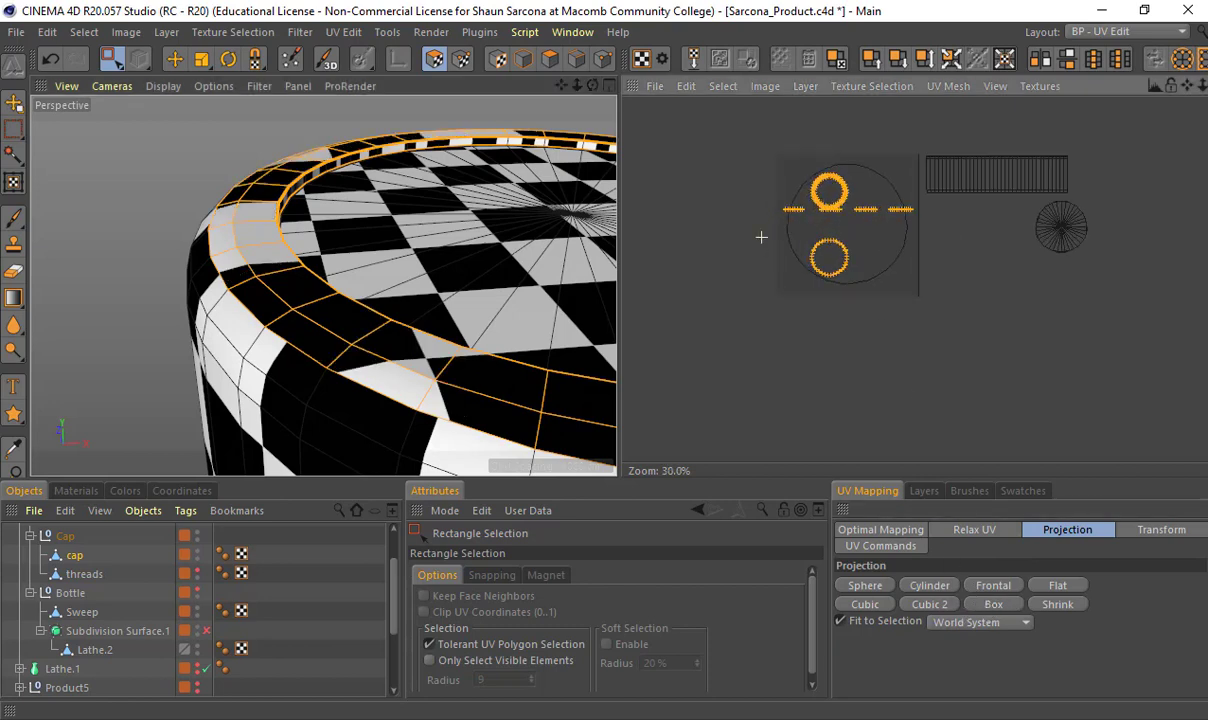
{"action": "middle_click_drag", "start_coordinate": [760, 237], "coordinate": [736, 385], "text": "alt"}
{"action": "scroll", "coordinate": [870, 220], "scroll_direction": "up", "scroll_amount": 5}
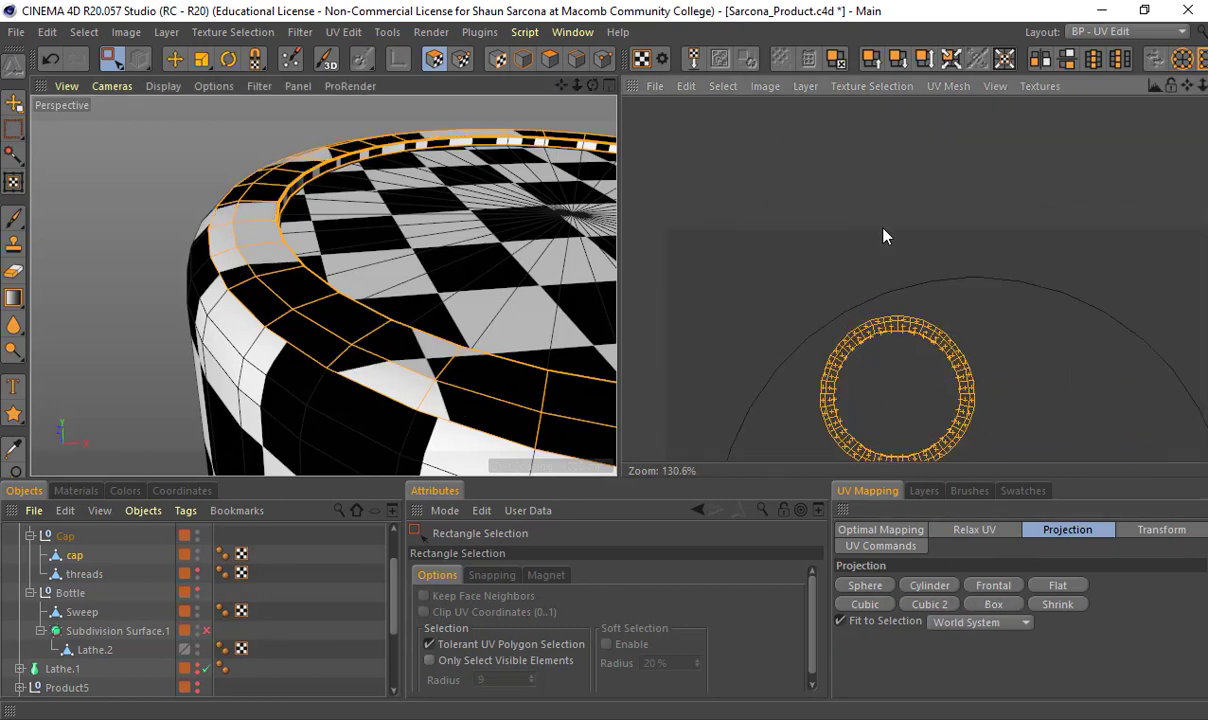
{"action": "scroll", "coordinate": [870, 230], "scroll_direction": "down", "scroll_amount": 2}
{"action": "middle_click_drag", "start_coordinate": [866, 450], "coordinate": [863, 275], "text": "alt"}
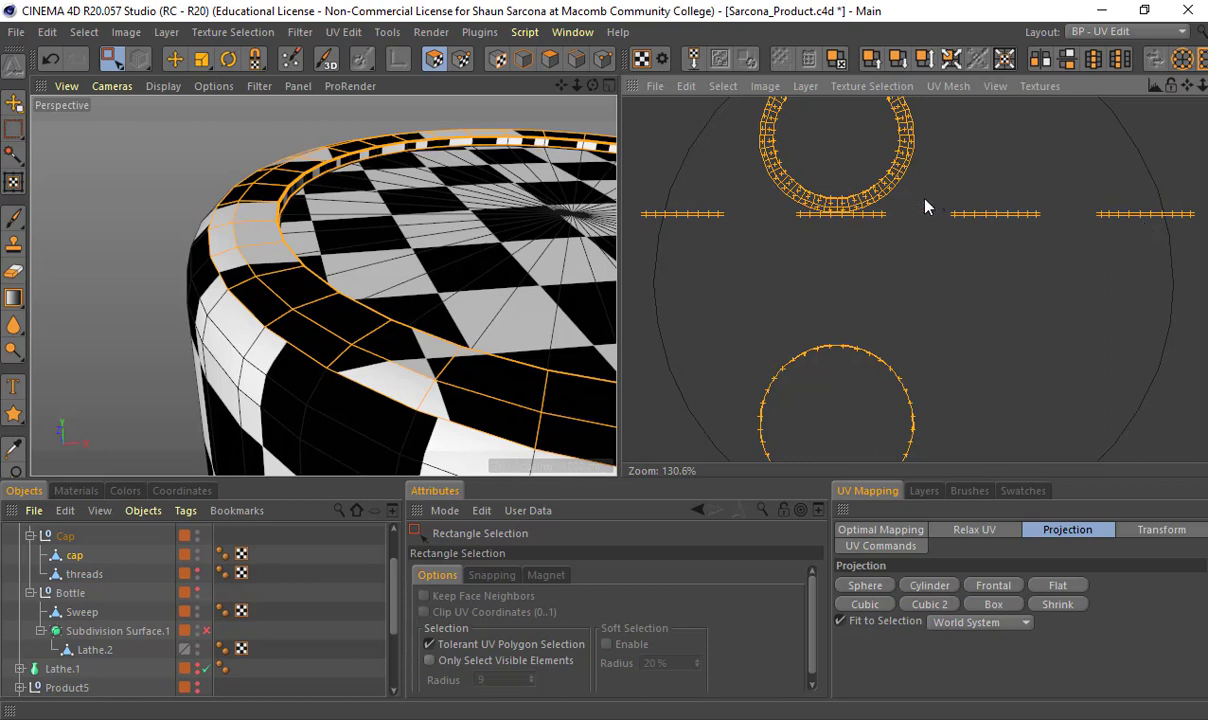
Select the large ring UV island of the inner wall and unwrap it with Box projection
{"action": "scroll", "coordinate": [935, 205], "scroll_direction": "down", "scroll_amount": 4}
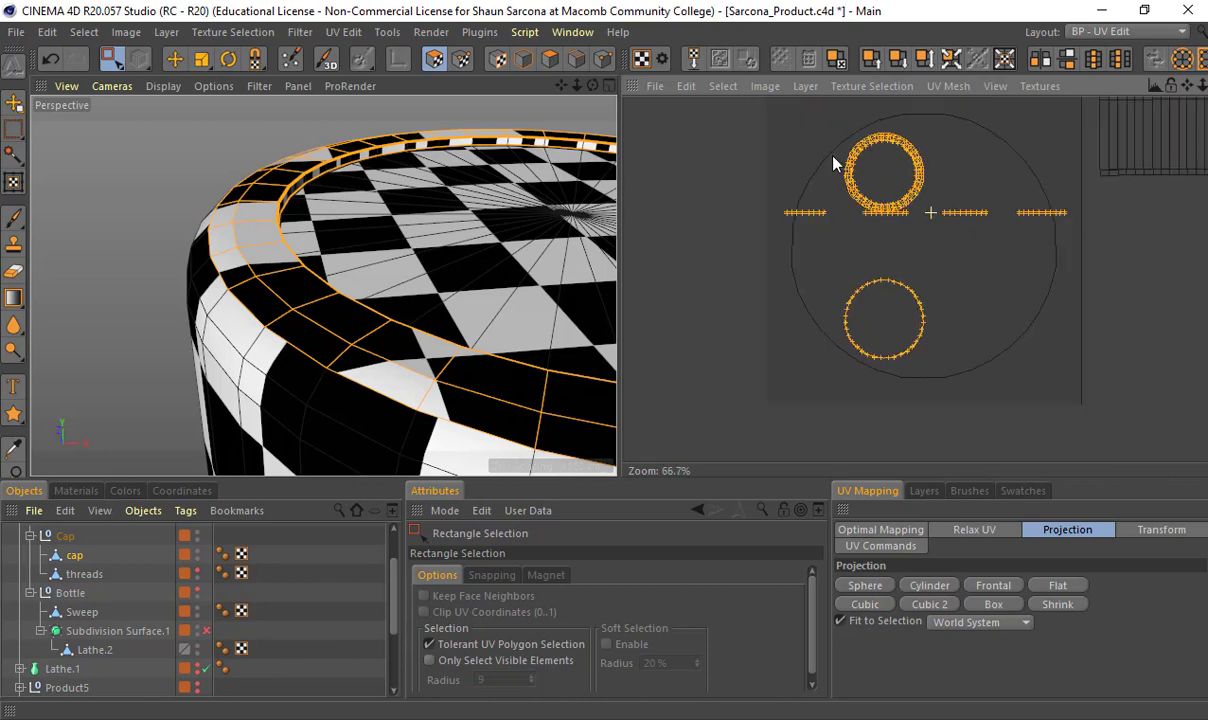
{"action": "key", "text": "e"}
{"action": "double_click", "coordinate": [831, 155]}
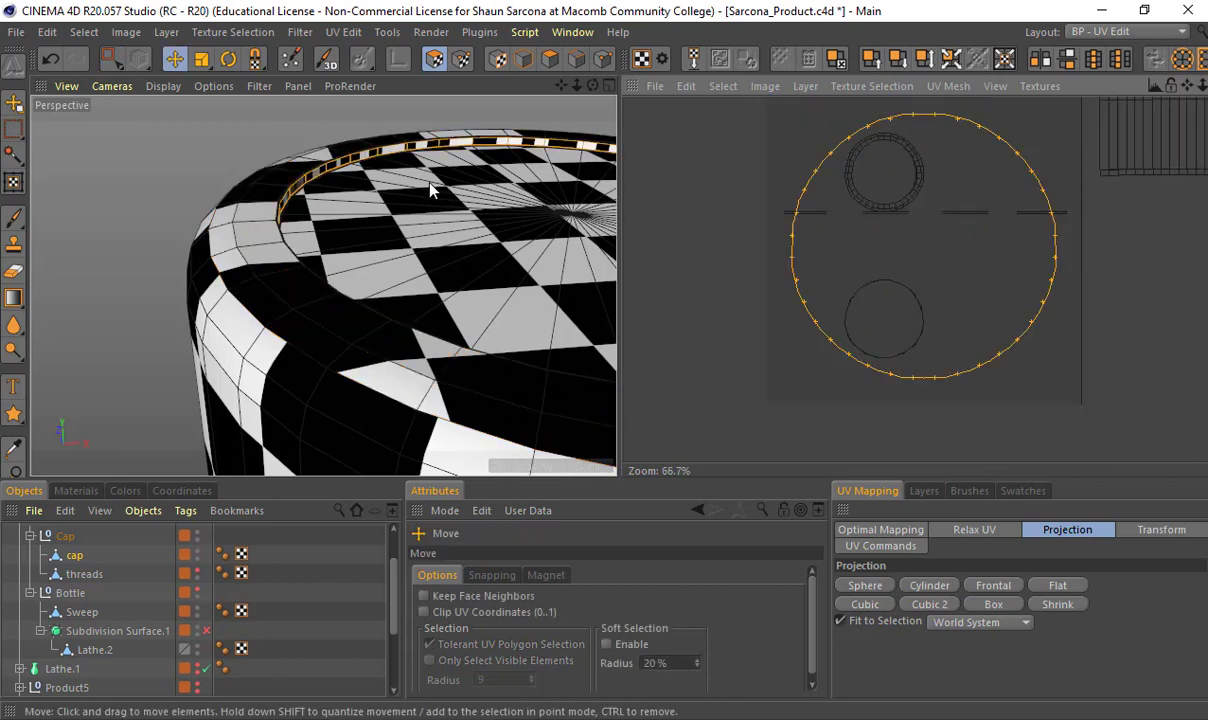
{"action": "scroll", "coordinate": [405, 172], "scroll_direction": "up", "scroll_amount": 4}
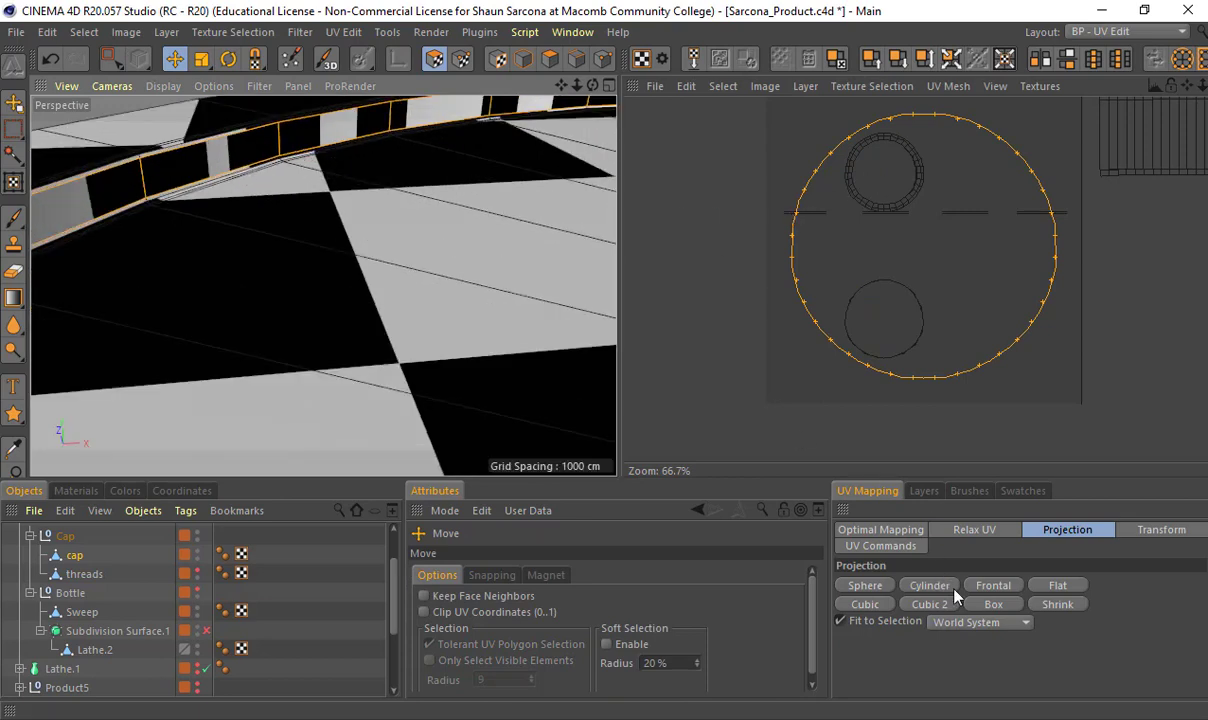
{"action": "left_click", "coordinate": [995, 605]}
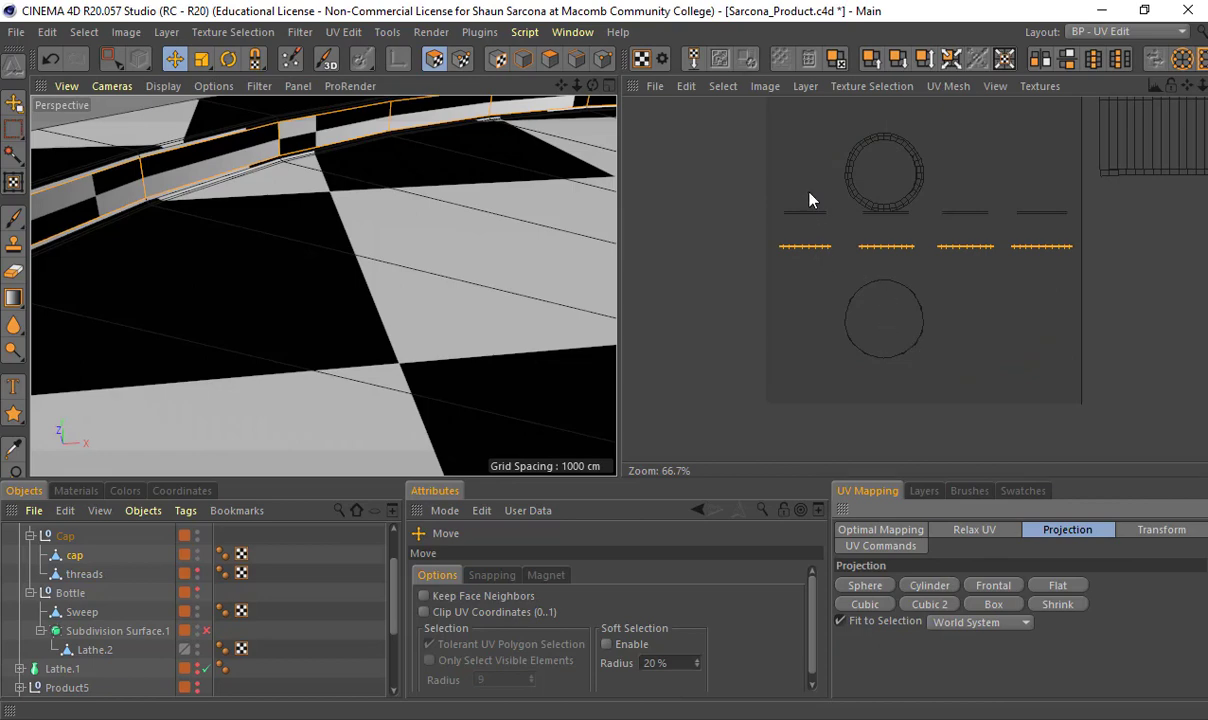
Move the double-ring and single-ring UV islands side by side above the two rows of thin strips
{"action": "left_click", "coordinate": [833, 203]}
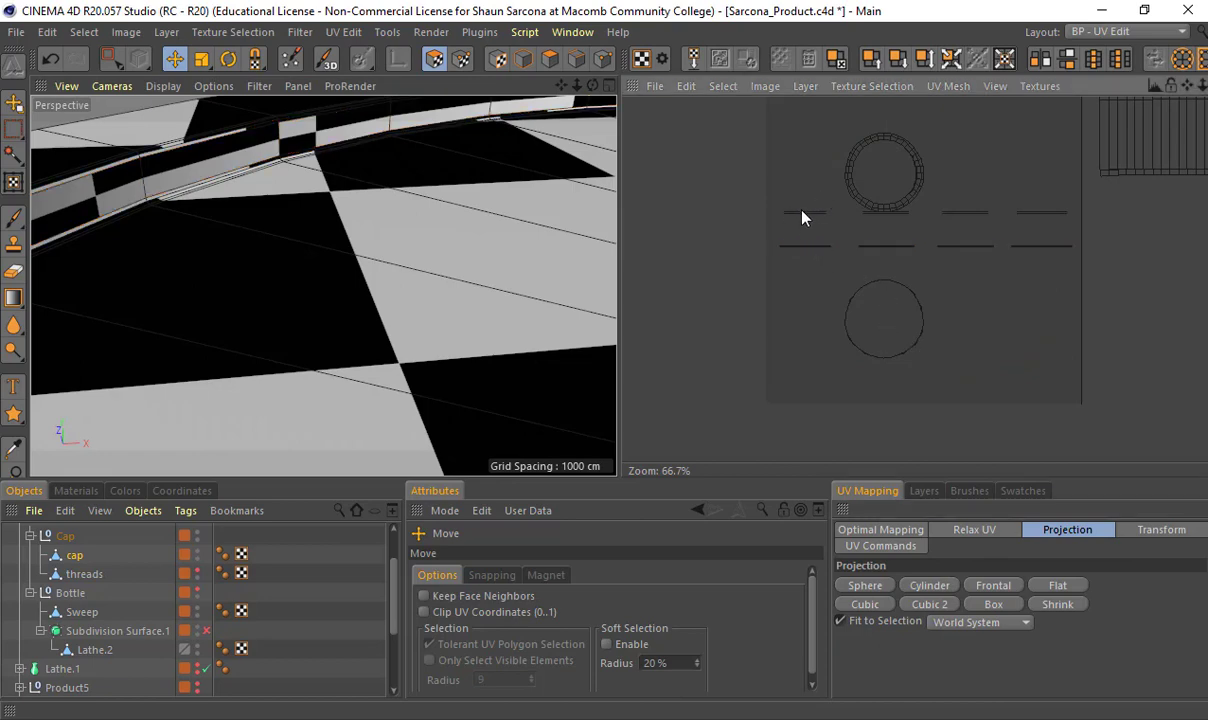
{"action": "double_click", "coordinate": [862, 197]}
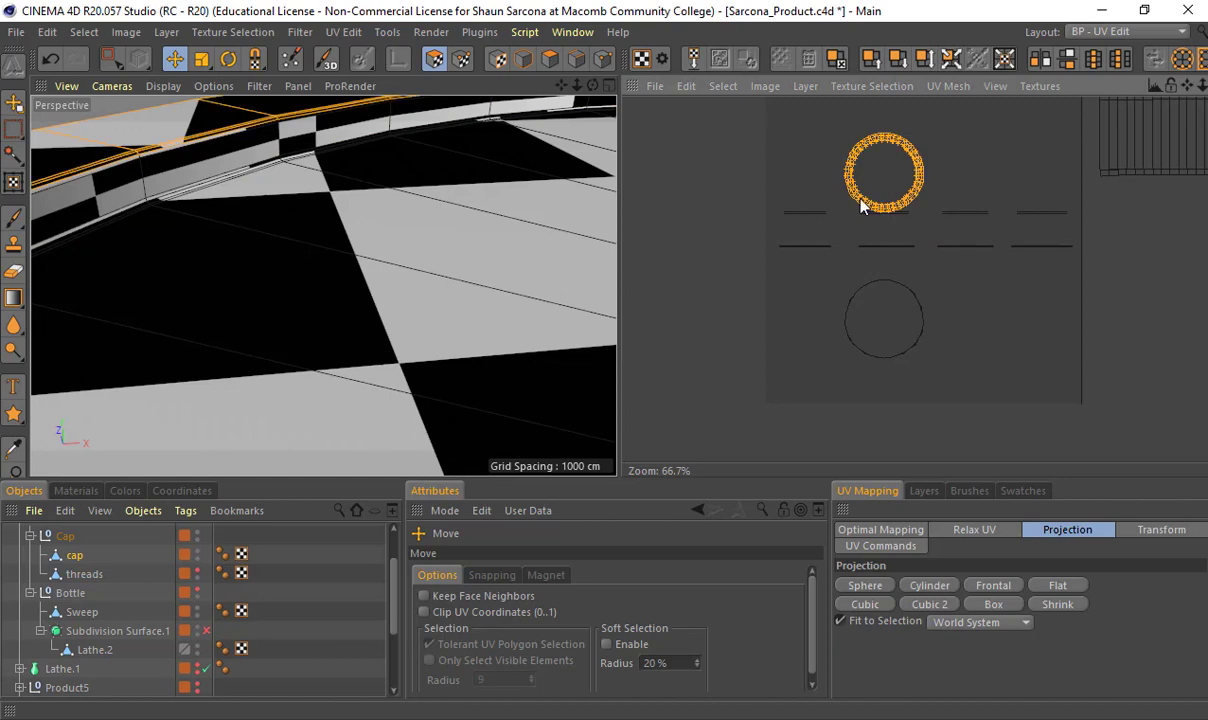
{"action": "left_click_drag", "start_coordinate": [860, 198], "coordinate": [909, 156]}
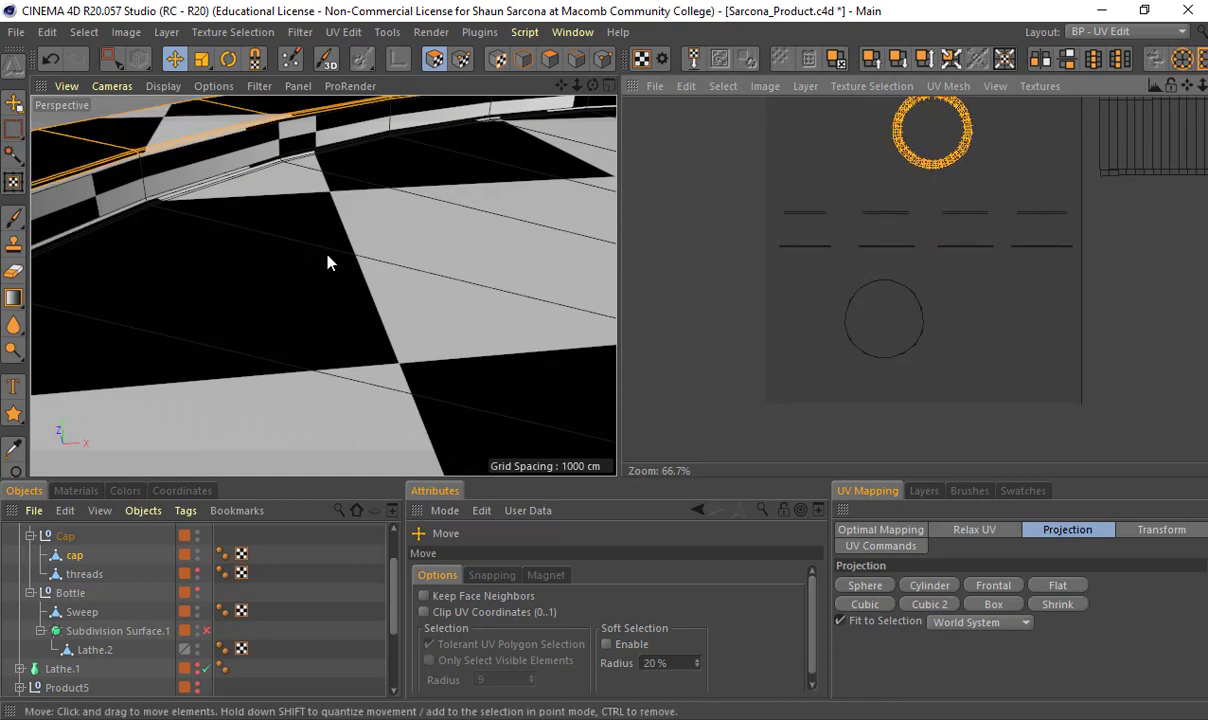
{"action": "double_click", "coordinate": [886, 317]}
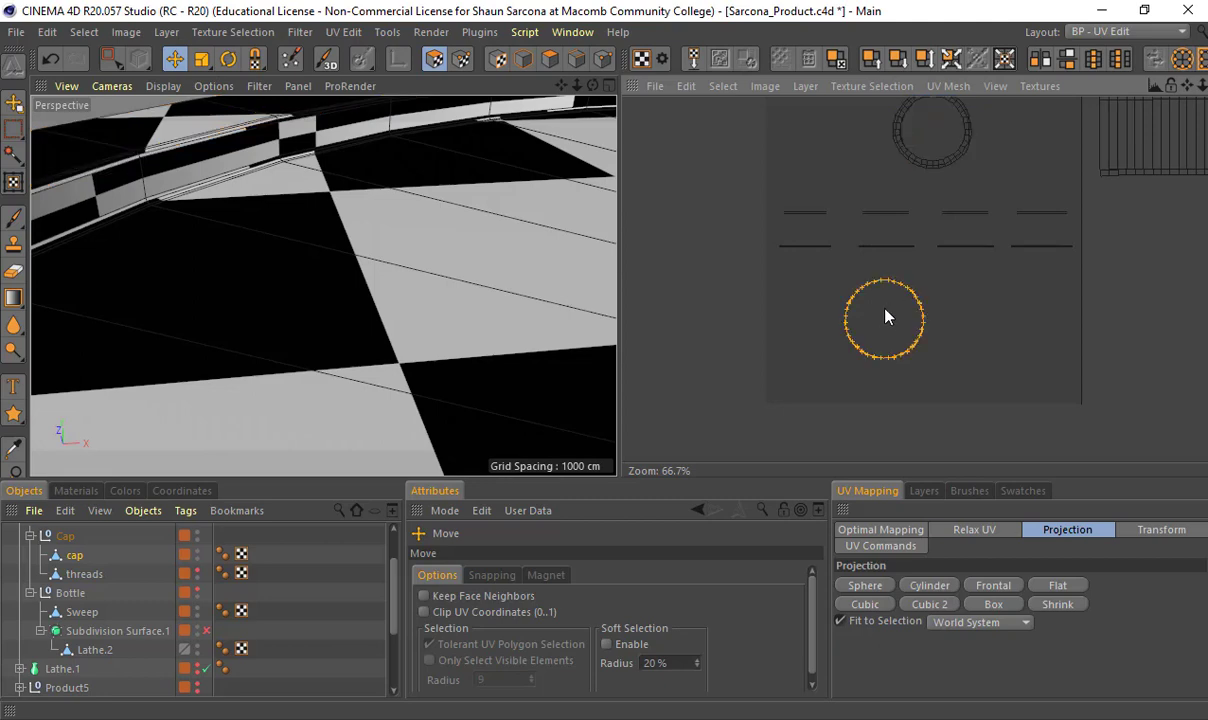
{"action": "left_click_drag", "start_coordinate": [876, 333], "coordinate": [830, 155]}
Select both rows of thin UV strips with Rectangle Selection and examine which cap polygons they cover
{"action": "key", "text": "0"}
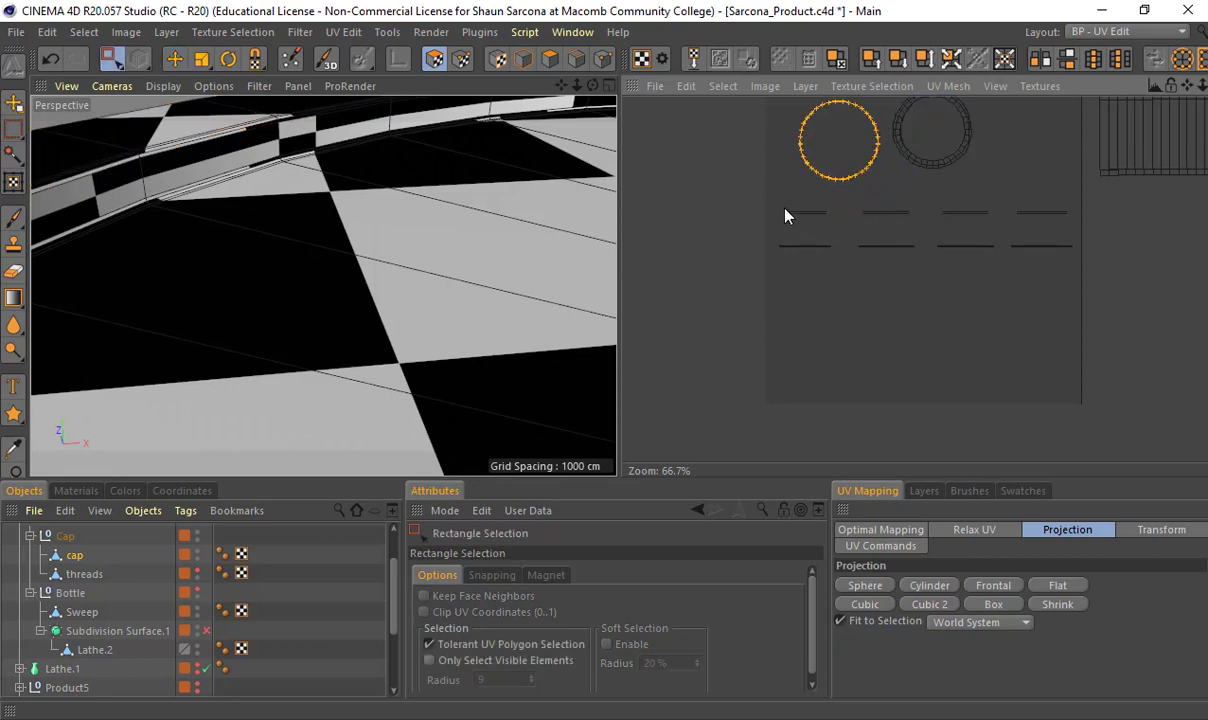
{"action": "left_click_drag", "start_coordinate": [765, 195], "coordinate": [1046, 275]}
{"action": "right_click_drag", "start_coordinate": [429, 226], "coordinate": [458, 292], "text": "alt"}
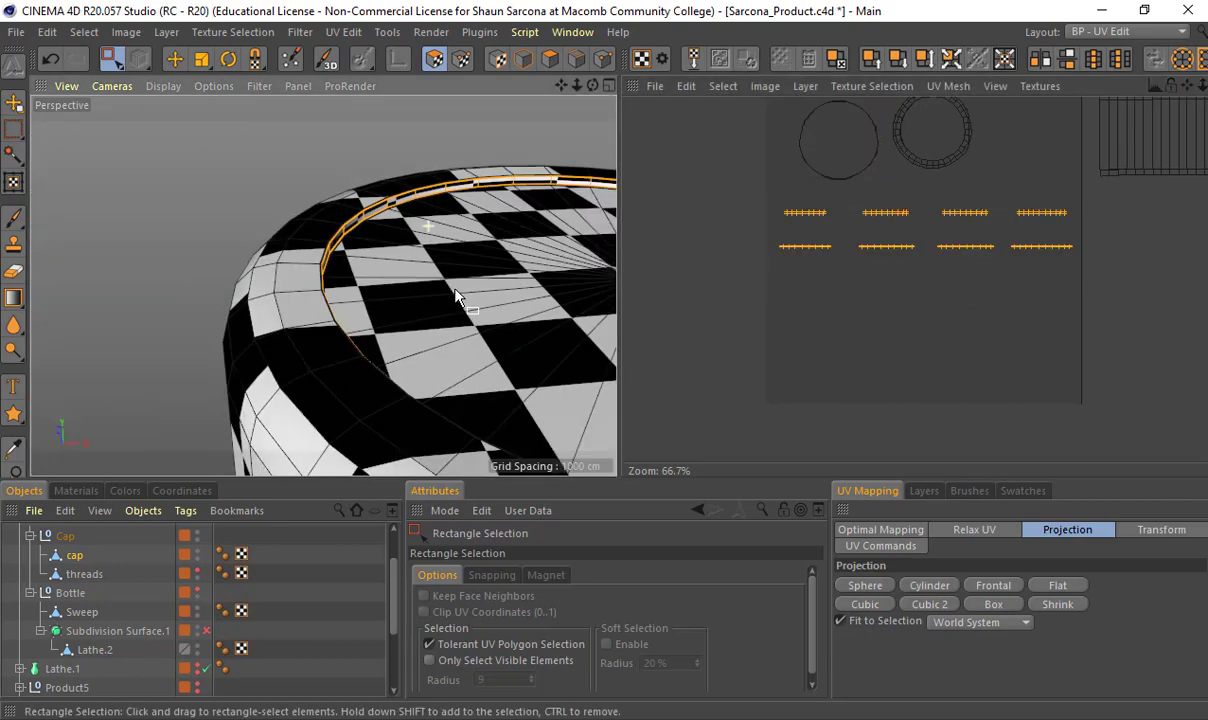
{"action": "left_click_drag", "start_coordinate": [458, 292], "coordinate": [440, 225], "text": "alt"}
{"action": "right_click_drag", "start_coordinate": [440, 225], "coordinate": [369, 231], "text": "alt"}
{"action": "middle_click_drag", "start_coordinate": [369, 231], "coordinate": [379, 174], "text": "alt"}
{"action": "left_click_drag", "start_coordinate": [380, 181], "coordinate": [330, 450], "text": "alt"}
{"action": "middle_click_drag", "start_coordinate": [408, 250], "coordinate": [358, 306], "text": "alt"}
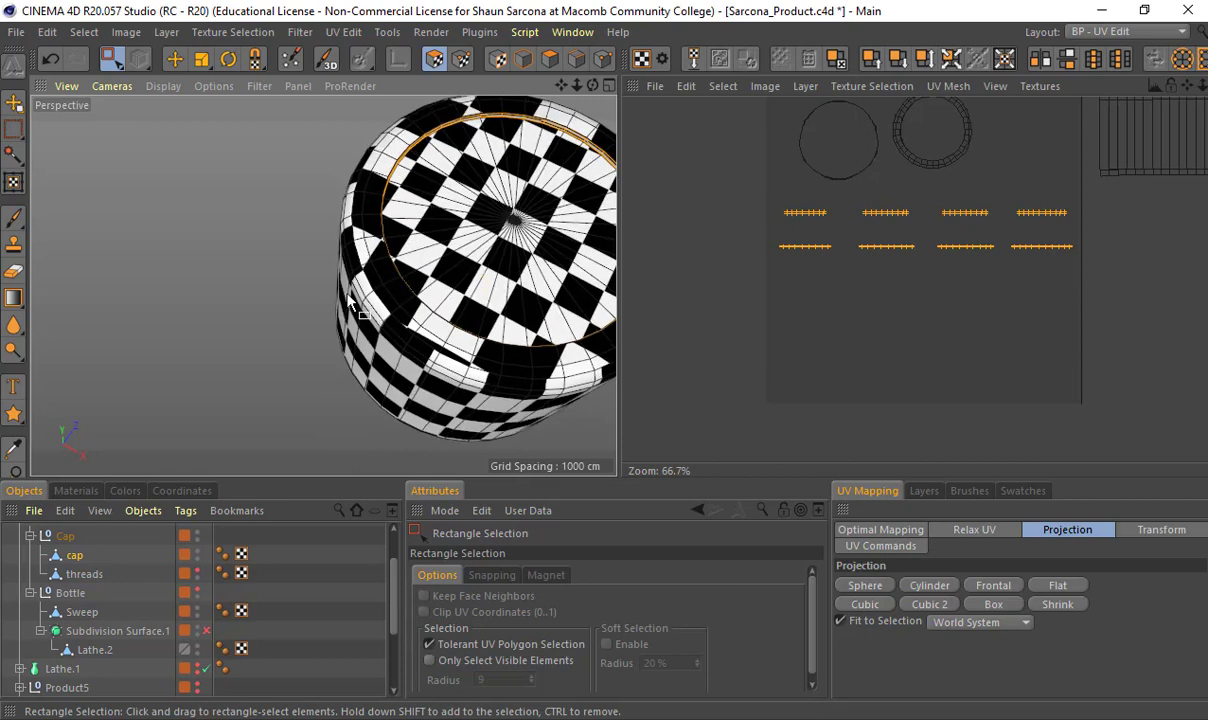
{"action": "right_click_drag", "start_coordinate": [376, 304], "coordinate": [421, 295], "text": "alt"}
{"action": "middle_click_drag", "start_coordinate": [434, 230], "coordinate": [360, 277], "text": "alt"}
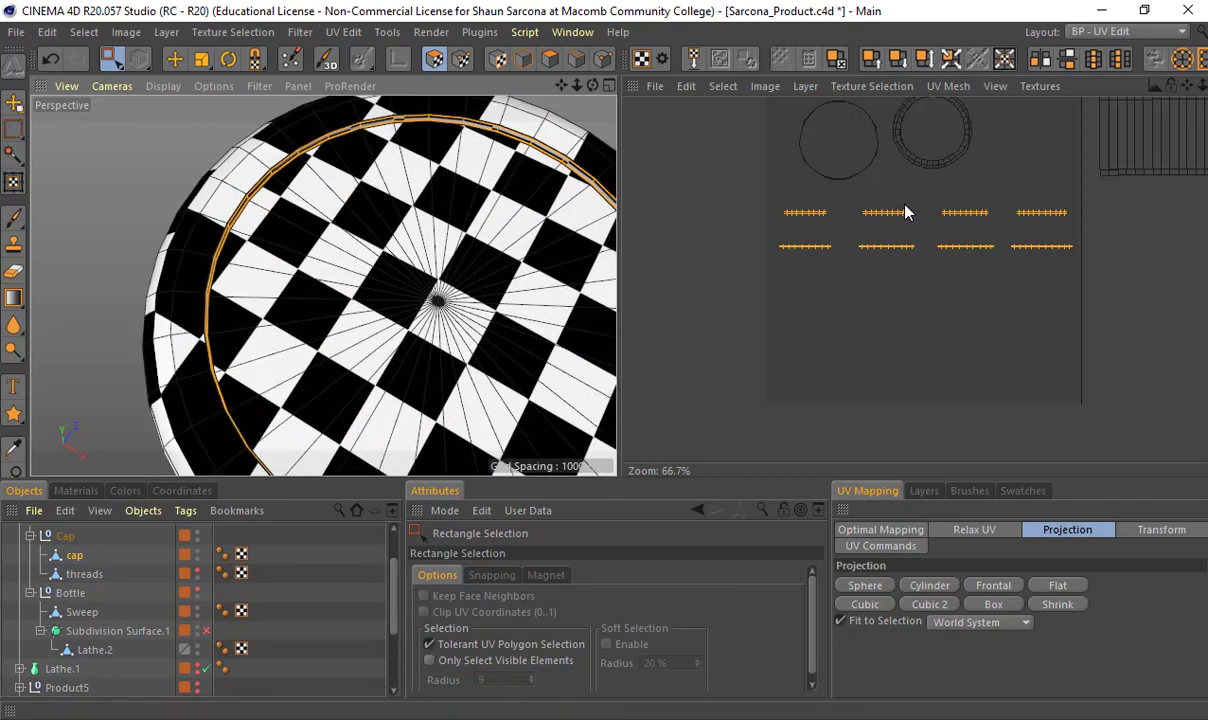
Unwrap the selected inner lip polygons with Cylinder projection and relax the result using LSCM
{"action": "left_click", "coordinate": [932, 586]}
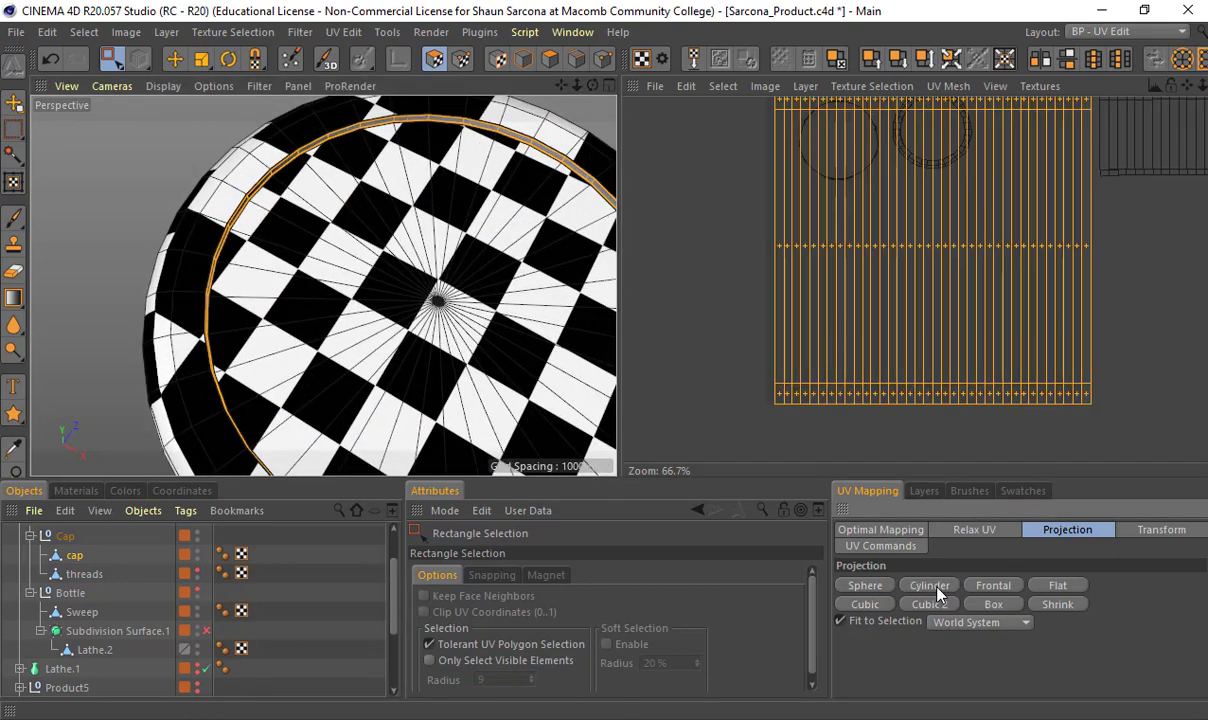
{"action": "left_click_drag", "start_coordinate": [480, 262], "coordinate": [690, 209], "text": "alt"}
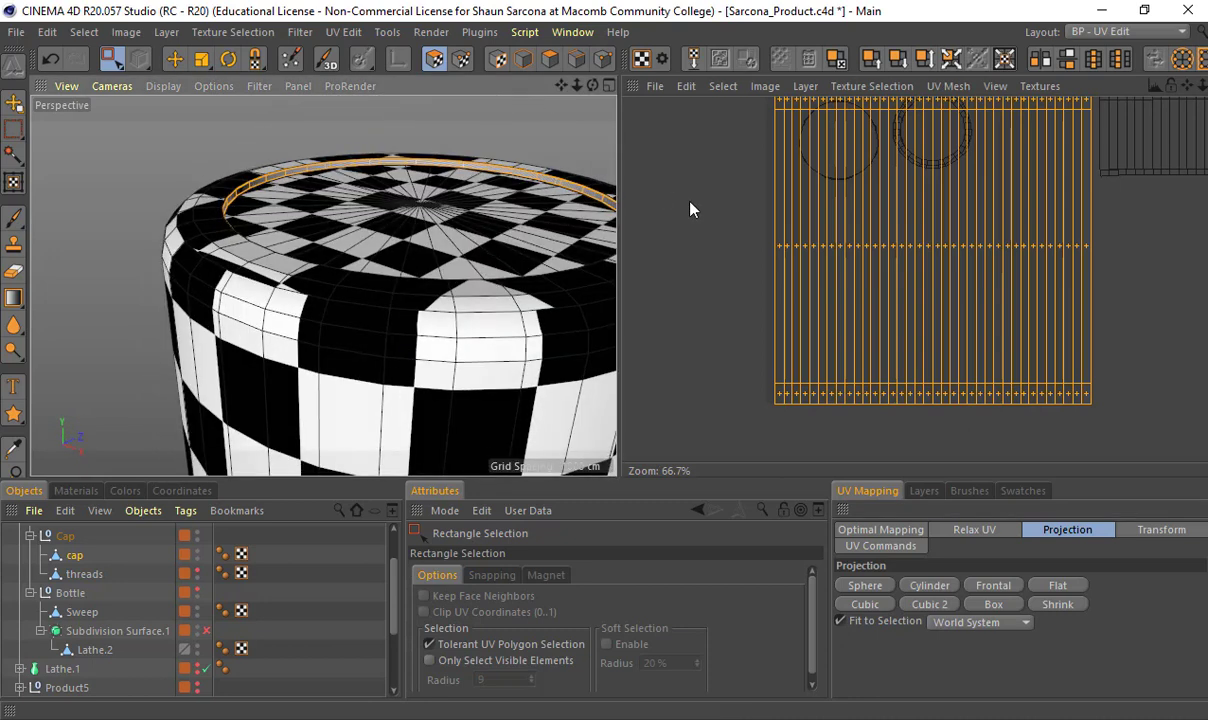
{"action": "left_click", "coordinate": [974, 529]}
{"action": "left_click", "coordinate": [876, 665]}
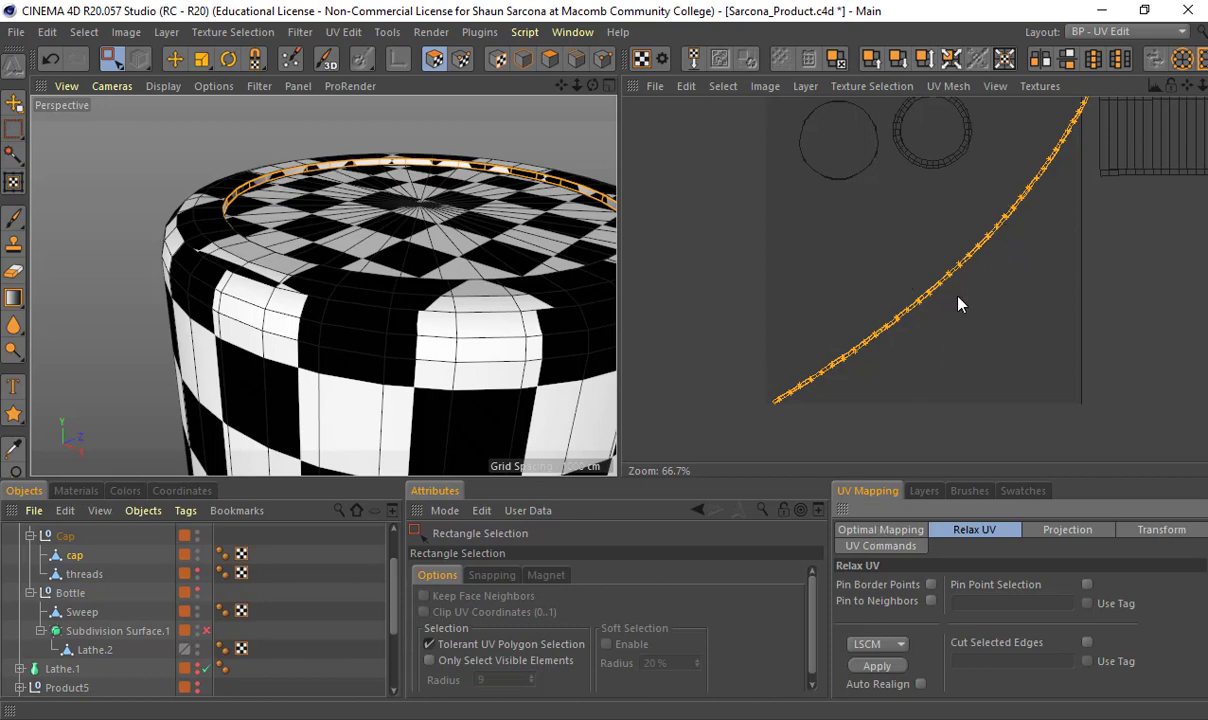
Scale down the curved inner lip island and move it outside the texture square, to its upper left
{"action": "key", "text": "t"}
{"action": "left_click_drag", "start_coordinate": [973, 280], "coordinate": [967, 335]}
{"action": "key", "text": "e"}
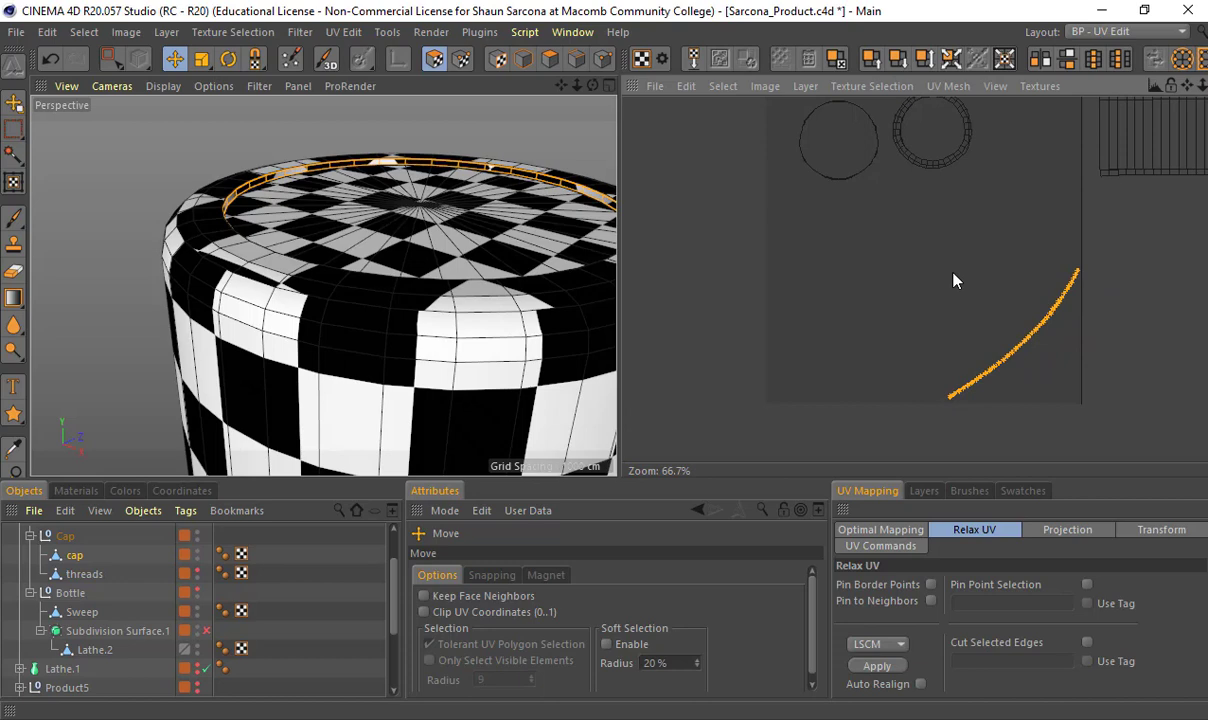
{"action": "scroll", "coordinate": [953, 259], "scroll_direction": "down", "scroll_amount": 3}
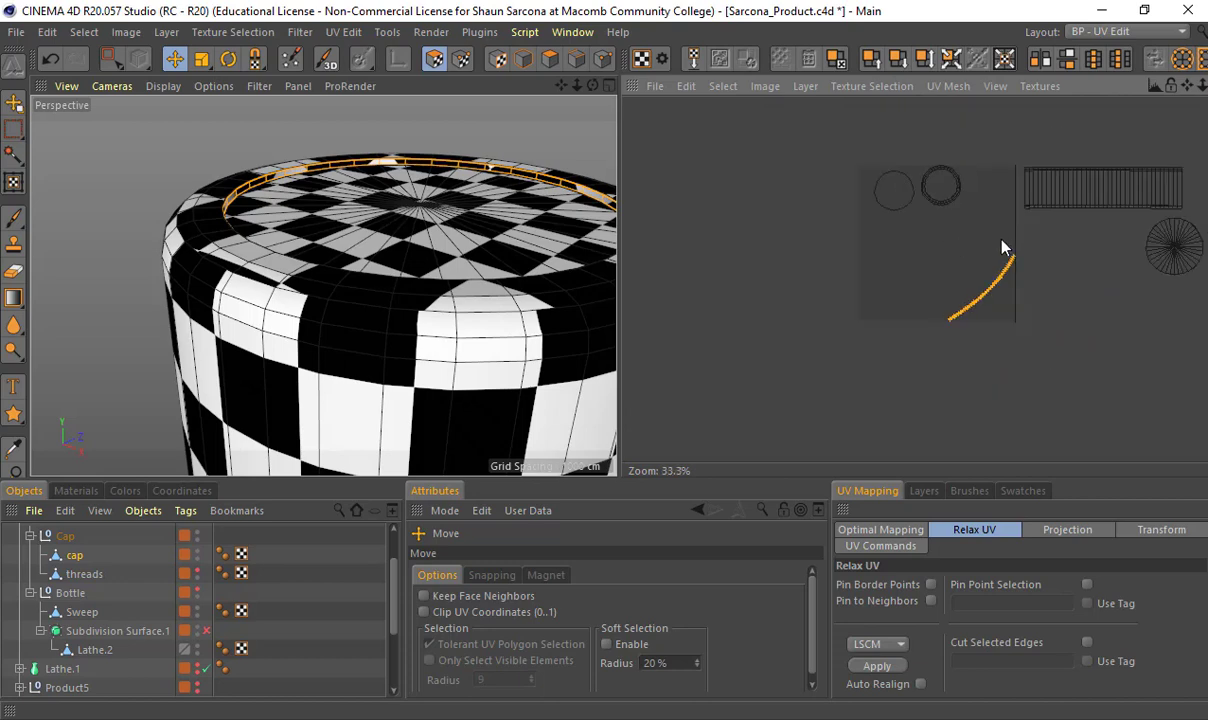
{"action": "middle_click_drag", "start_coordinate": [1001, 239], "coordinate": [946, 263], "text": "alt"}
{"action": "scroll", "coordinate": [439, 252], "scroll_direction": "down", "scroll_amount": 4}
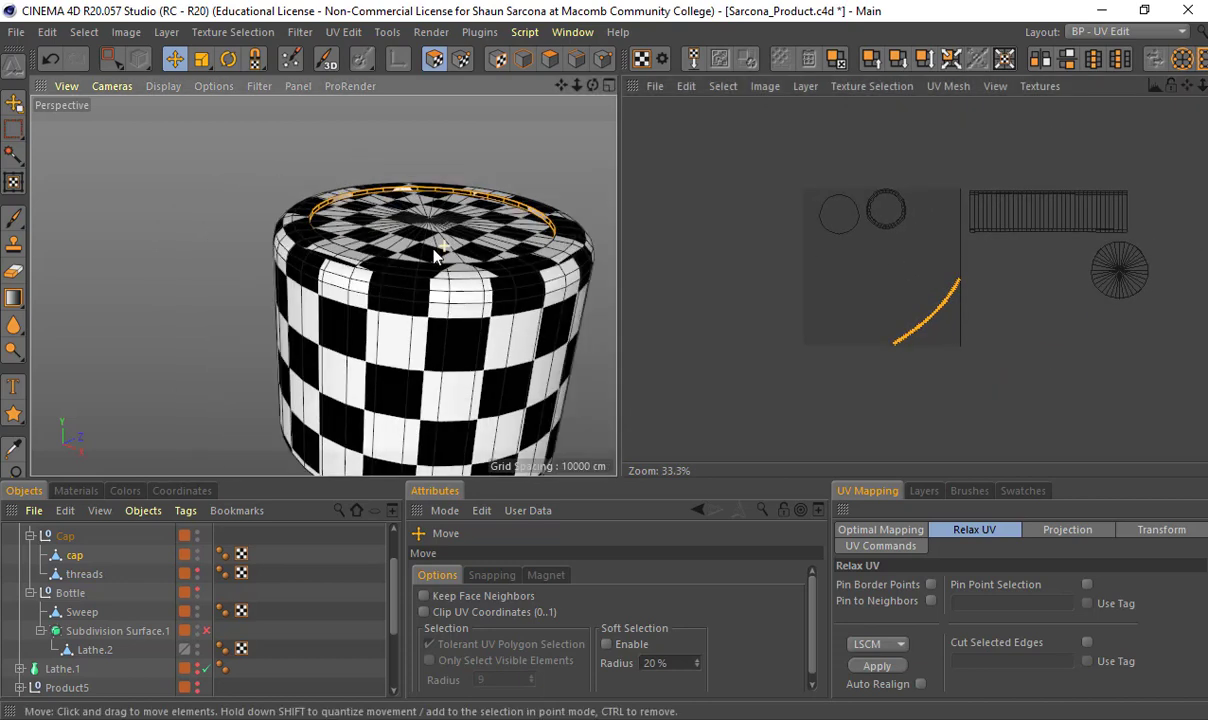
{"action": "scroll", "coordinate": [435, 257], "scroll_direction": "down", "scroll_amount": 3}
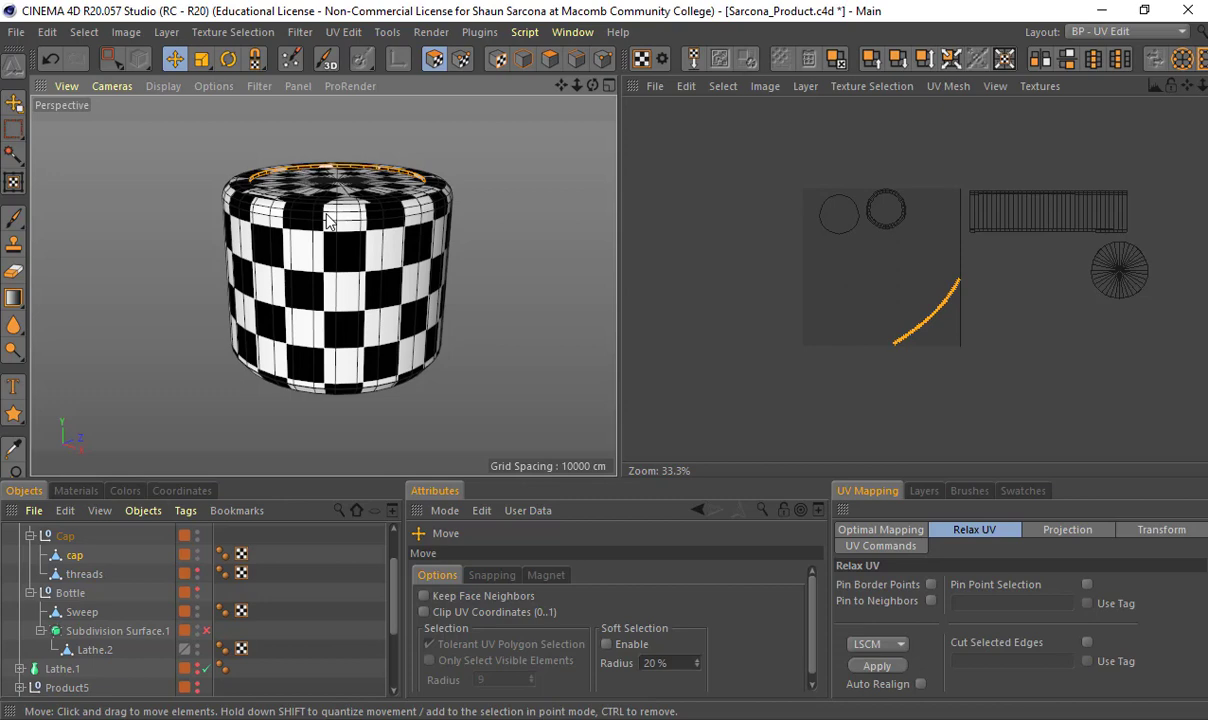
{"action": "left_click_drag", "start_coordinate": [339, 193], "coordinate": [352, 231], "text": "alt"}
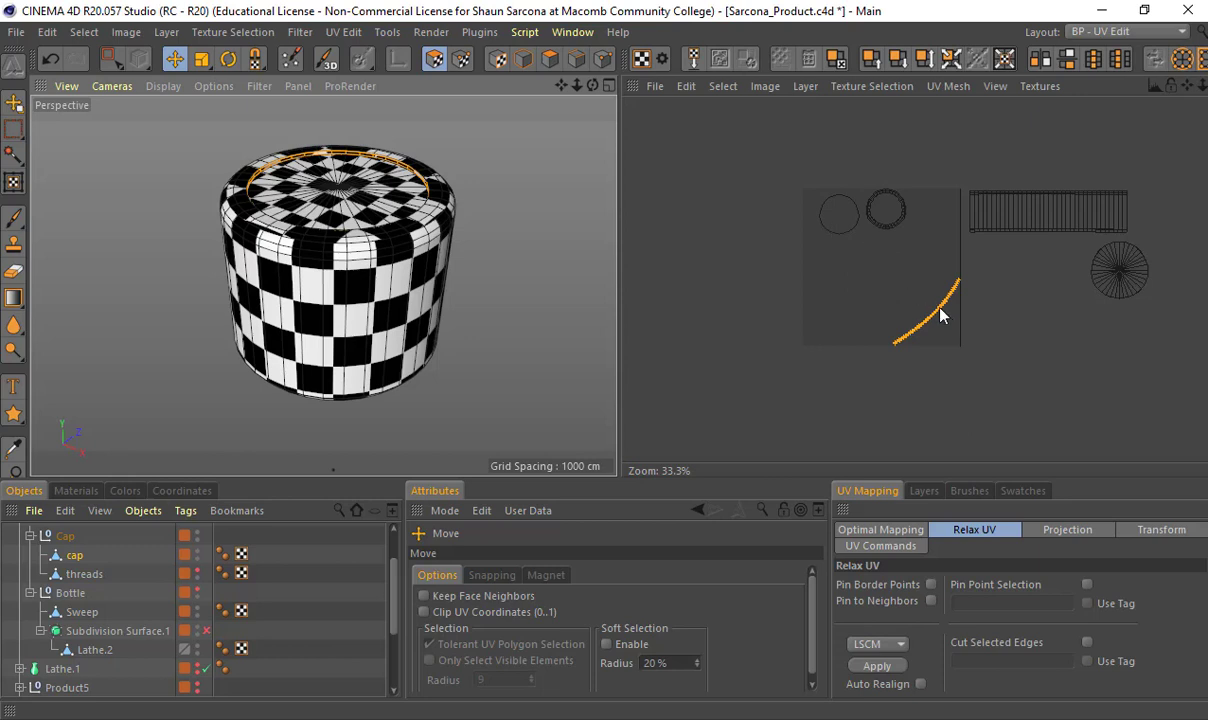
{"action": "left_click_drag", "start_coordinate": [940, 315], "coordinate": [710, 180]}
Select the single-ring UV island of the cap's open end and move it off the square beside the curved strip
{"action": "left_click", "coordinate": [850, 230]}
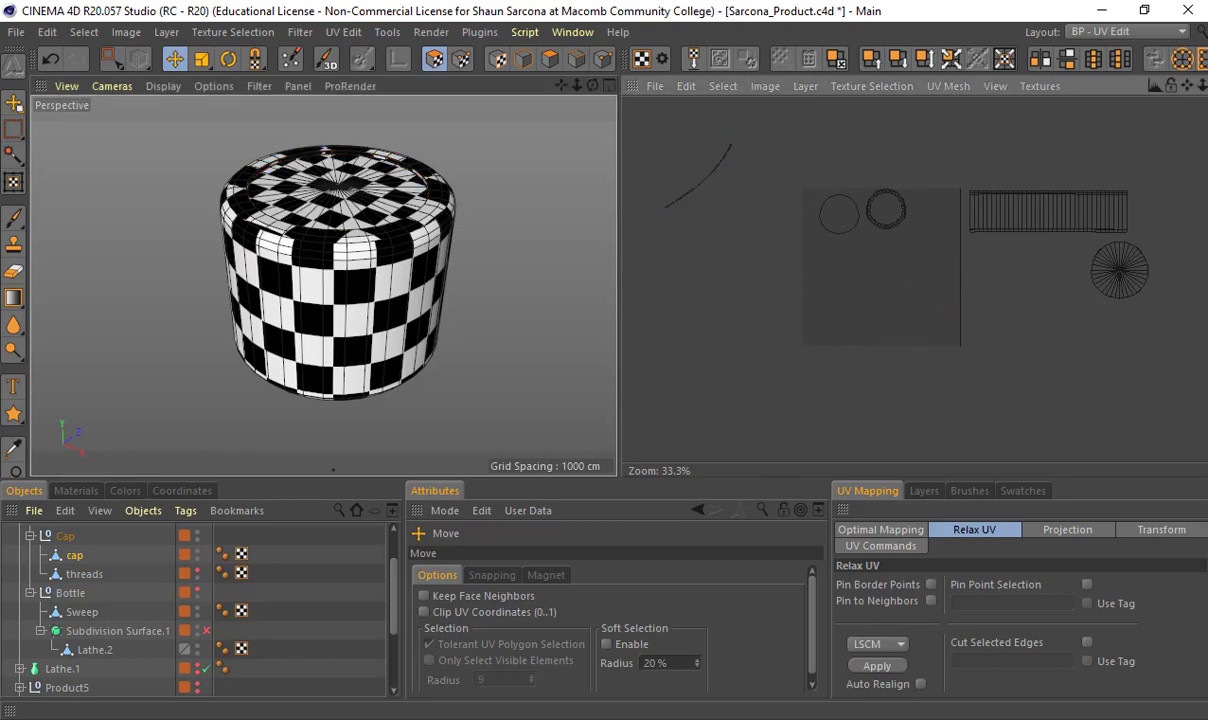
{"action": "left_click", "coordinate": [820, 214]}
{"action": "left_click_drag", "start_coordinate": [418, 224], "coordinate": [450, 107], "text": "alt"}
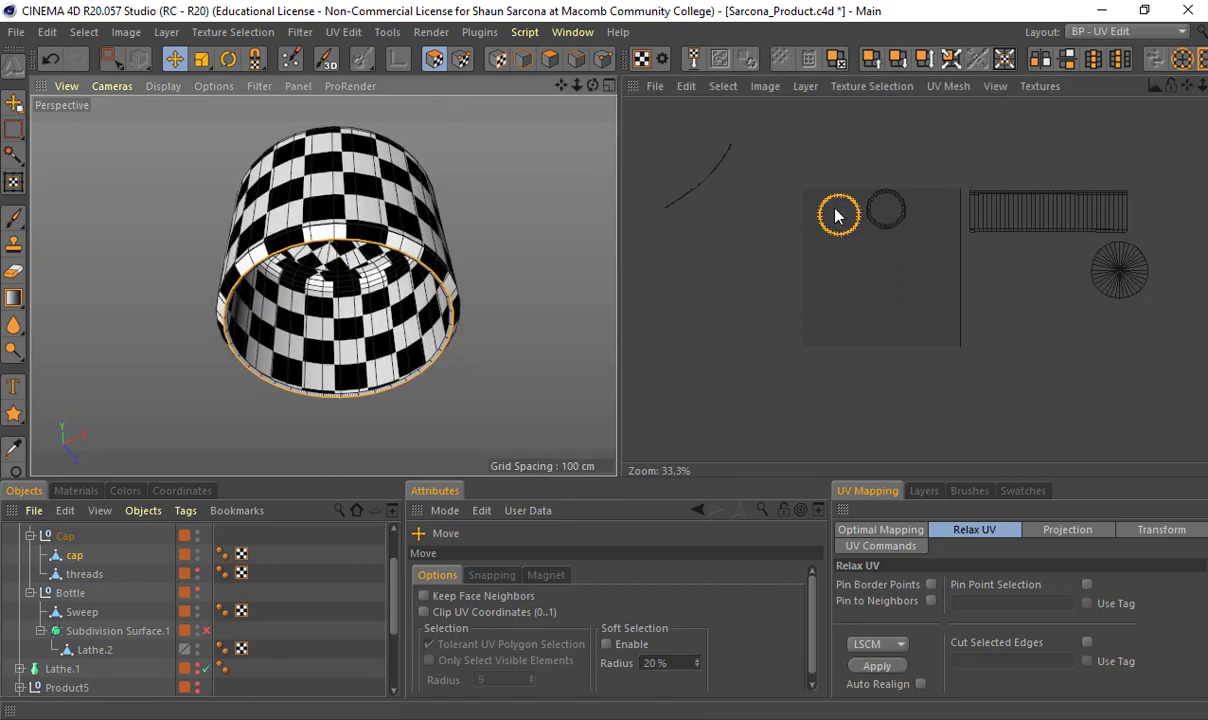
{"action": "left_click_drag", "start_coordinate": [838, 213], "coordinate": [683, 158]}
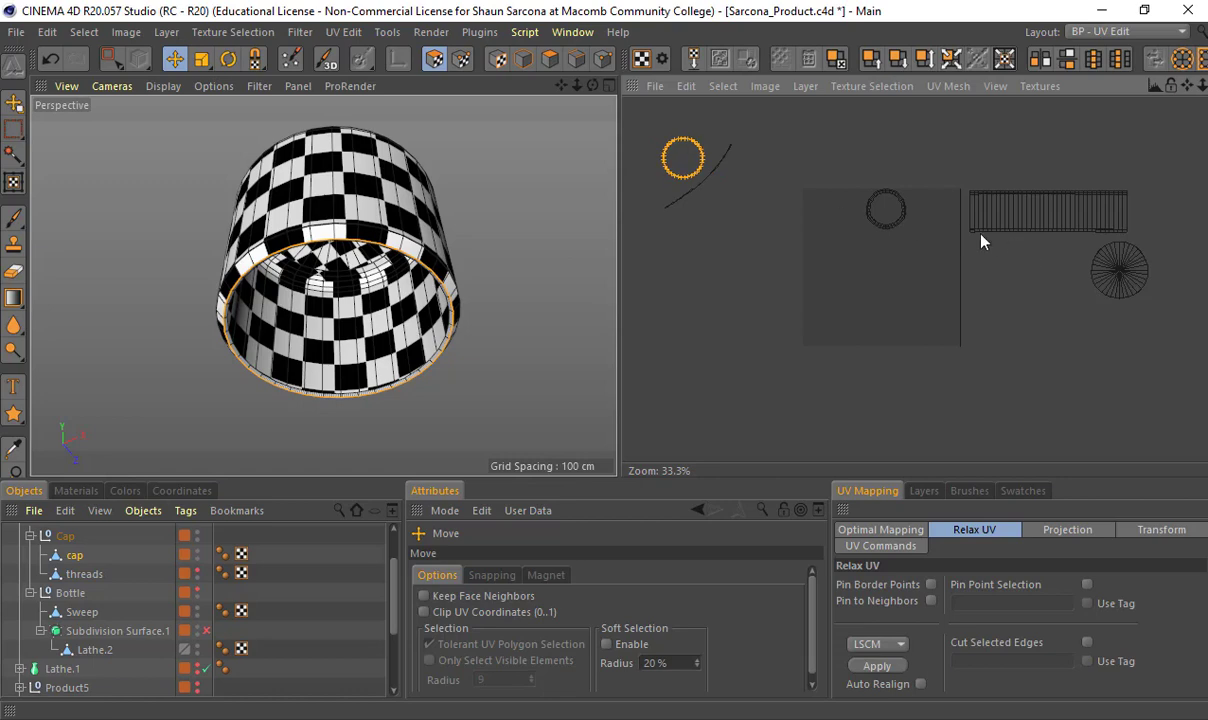
Select the double-ring UV island of the cap's top rim and move it outside the square beside the other ring
{"action": "left_click", "coordinate": [898, 226]}
{"action": "left_click", "coordinate": [900, 224]}
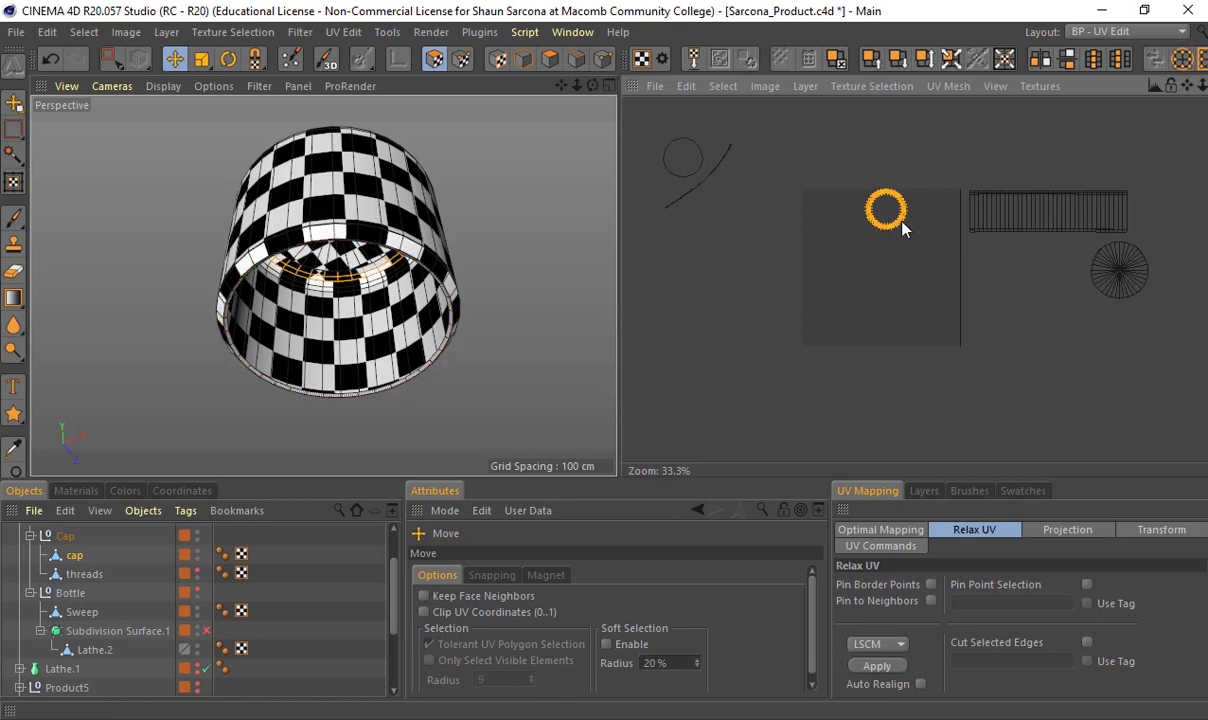
{"action": "left_click_drag", "start_coordinate": [462, 300], "coordinate": [469, 248], "text": "alt"}
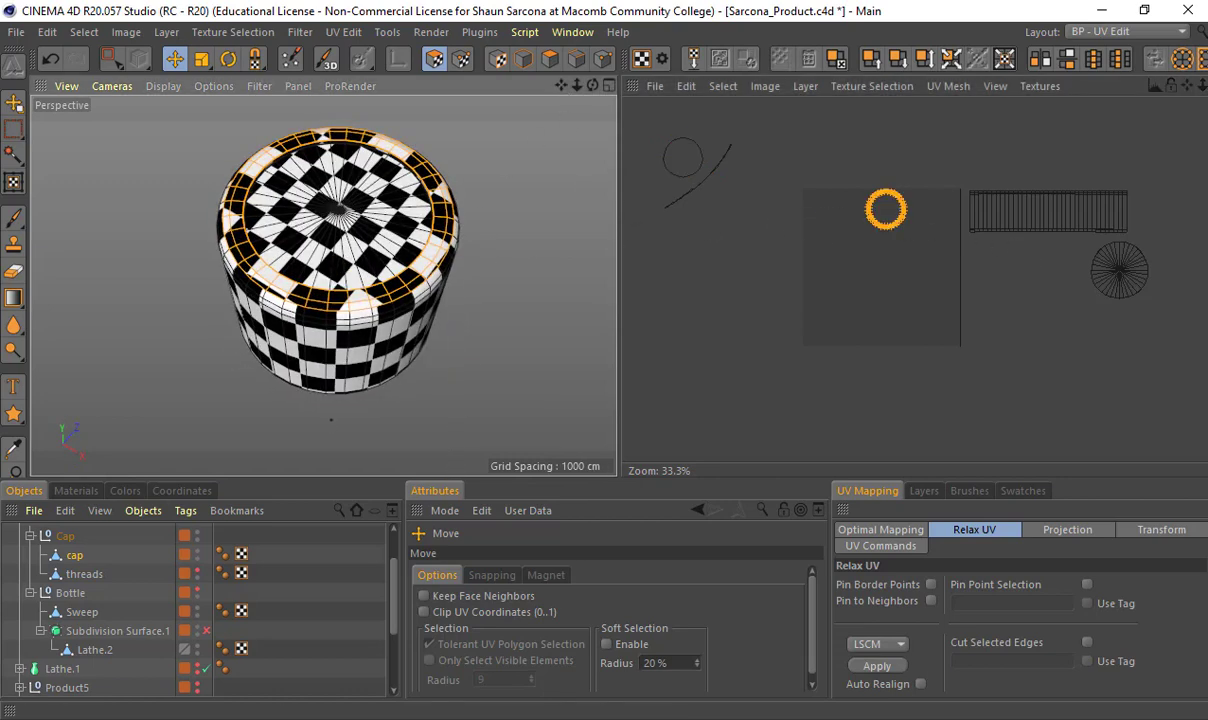
{"action": "left_click_drag", "start_coordinate": [886, 210], "coordinate": [708, 124]}
Select the cap's rectangular side-wall UV island and move it above the texture square
{"action": "left_click", "coordinate": [1115, 260]}
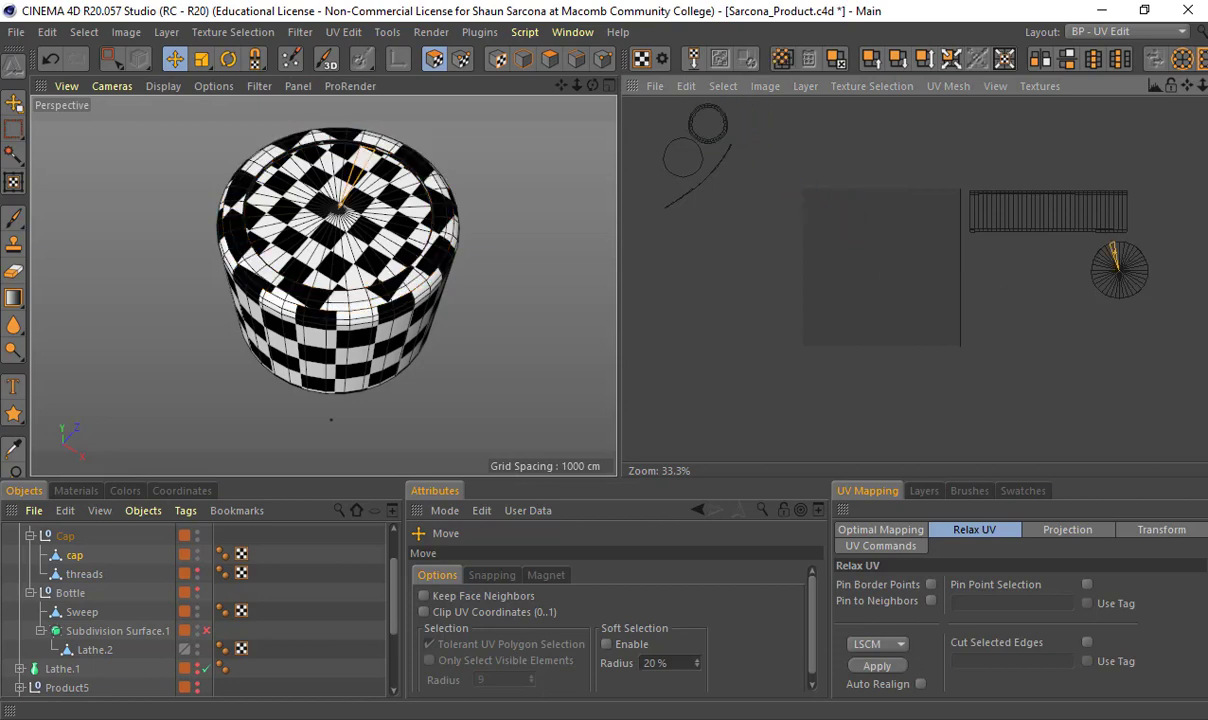
{"action": "left_click", "coordinate": [1045, 214]}
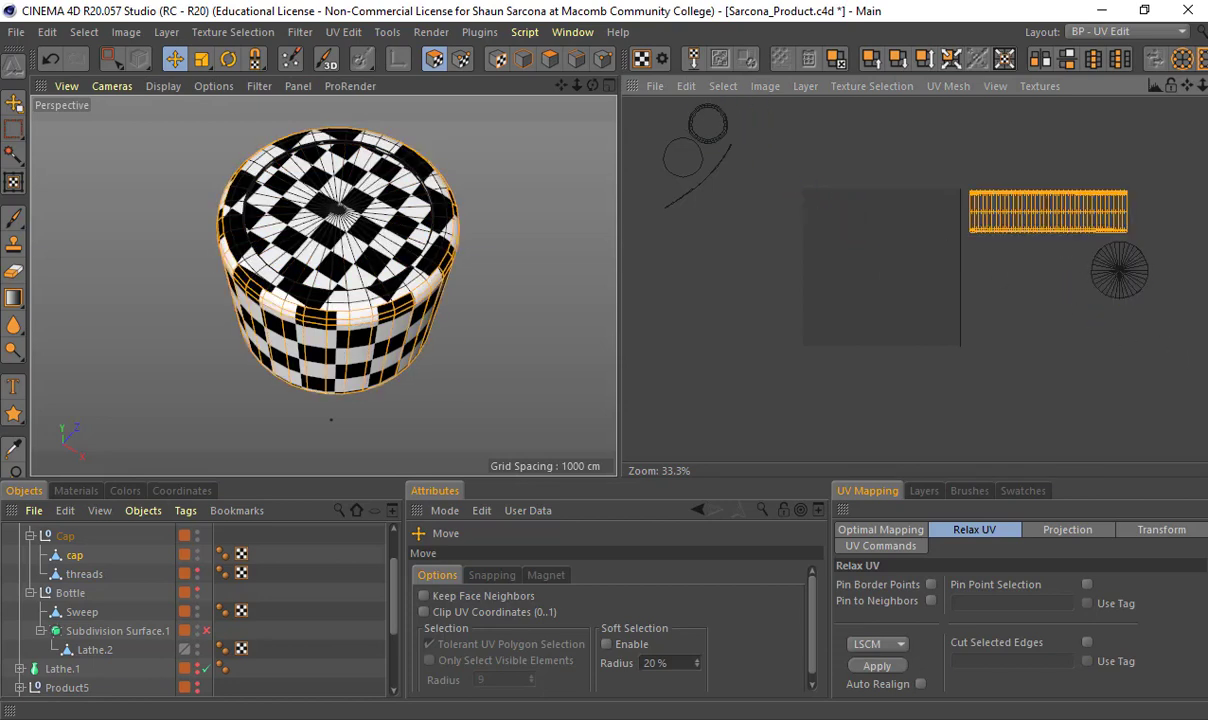
{"action": "left_click_drag", "start_coordinate": [978, 205], "coordinate": [893, 148]}
Select the collapsed bottom-rim UV line at the square's edge and unwrap it with Frontal projection from the Top view
{"action": "left_click", "coordinate": [962, 294]}
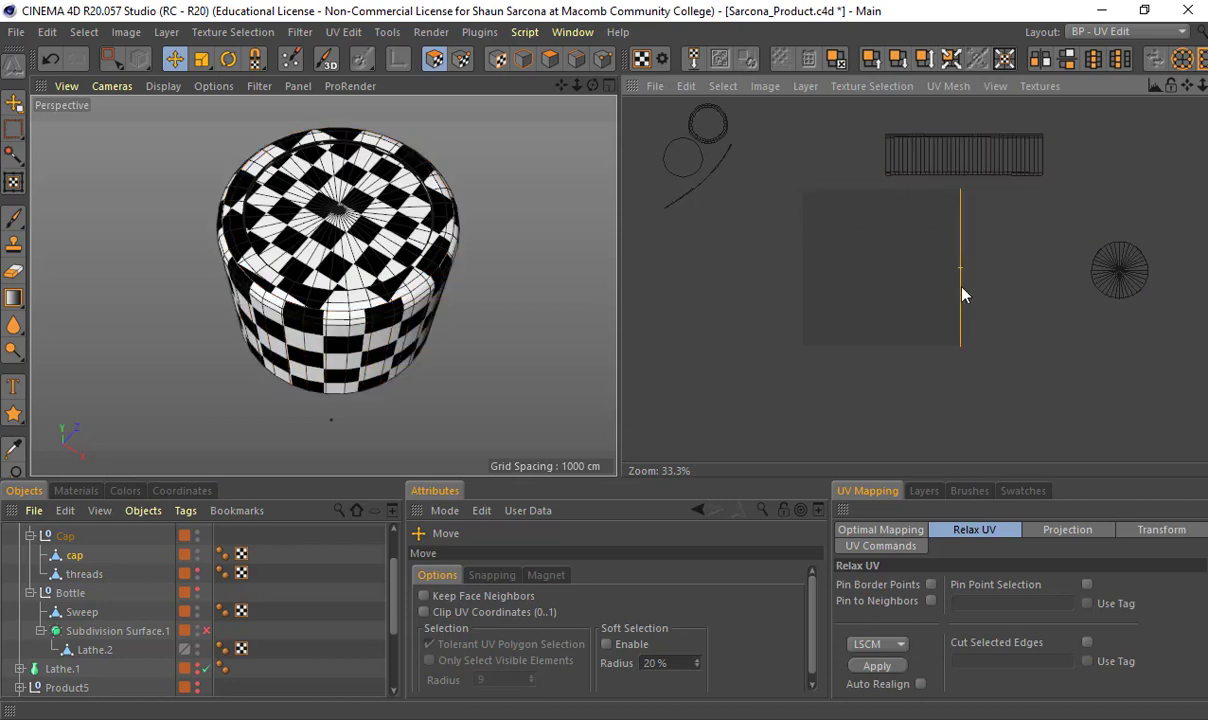
{"action": "left_click_drag", "start_coordinate": [445, 342], "coordinate": [452, 460], "text": "alt"}
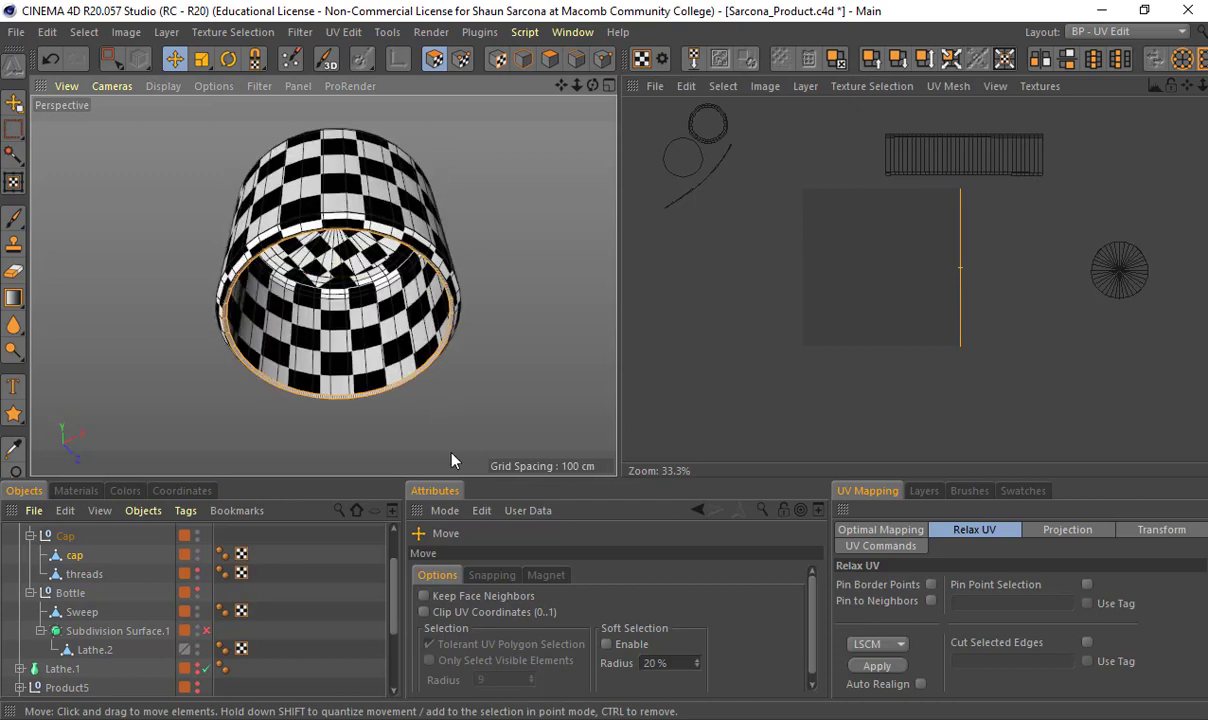
{"action": "right_click_drag", "start_coordinate": [342, 422], "coordinate": [420, 423], "text": "alt"}
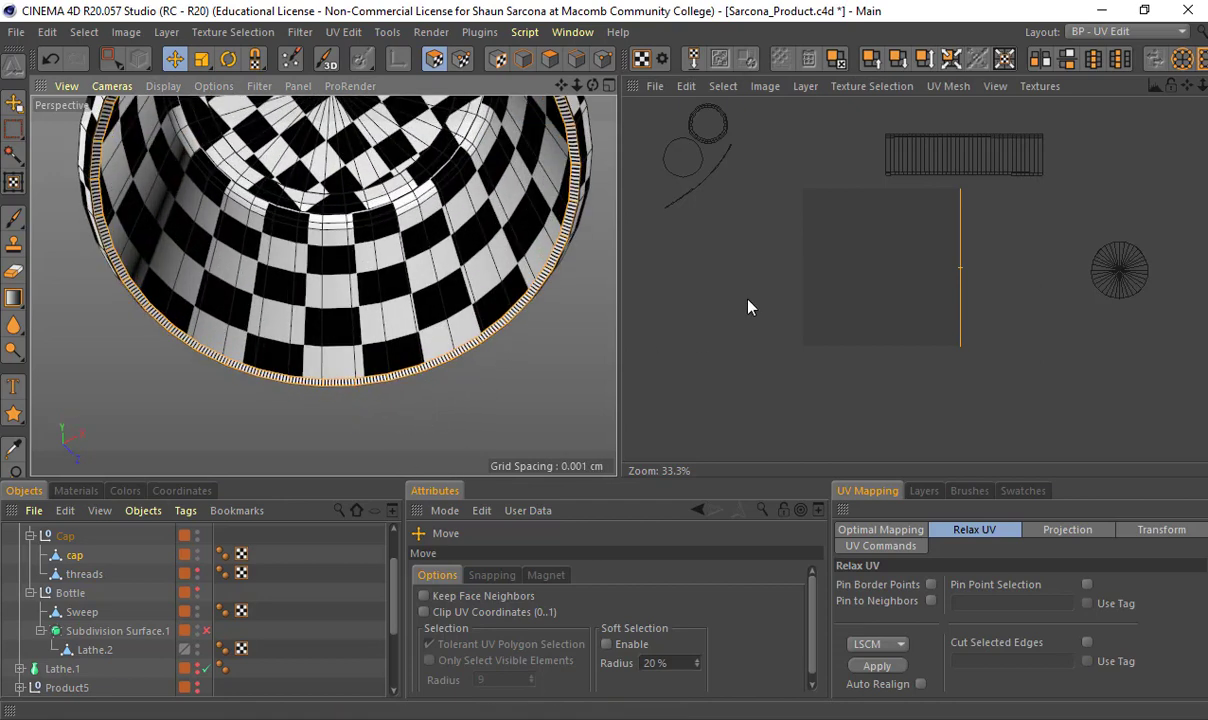
{"action": "left_click", "coordinate": [1080, 533]}
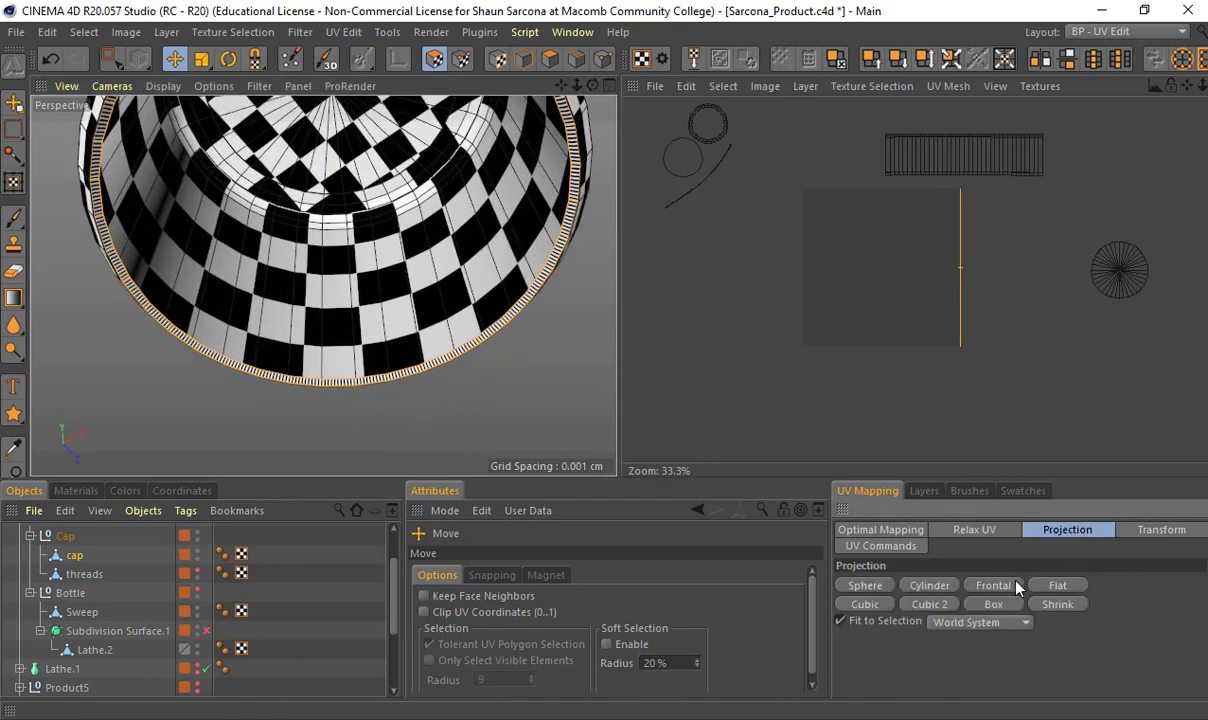
{"action": "middle_click", "coordinate": [513, 294]}
{"action": "middle_click", "coordinate": [513, 192]}
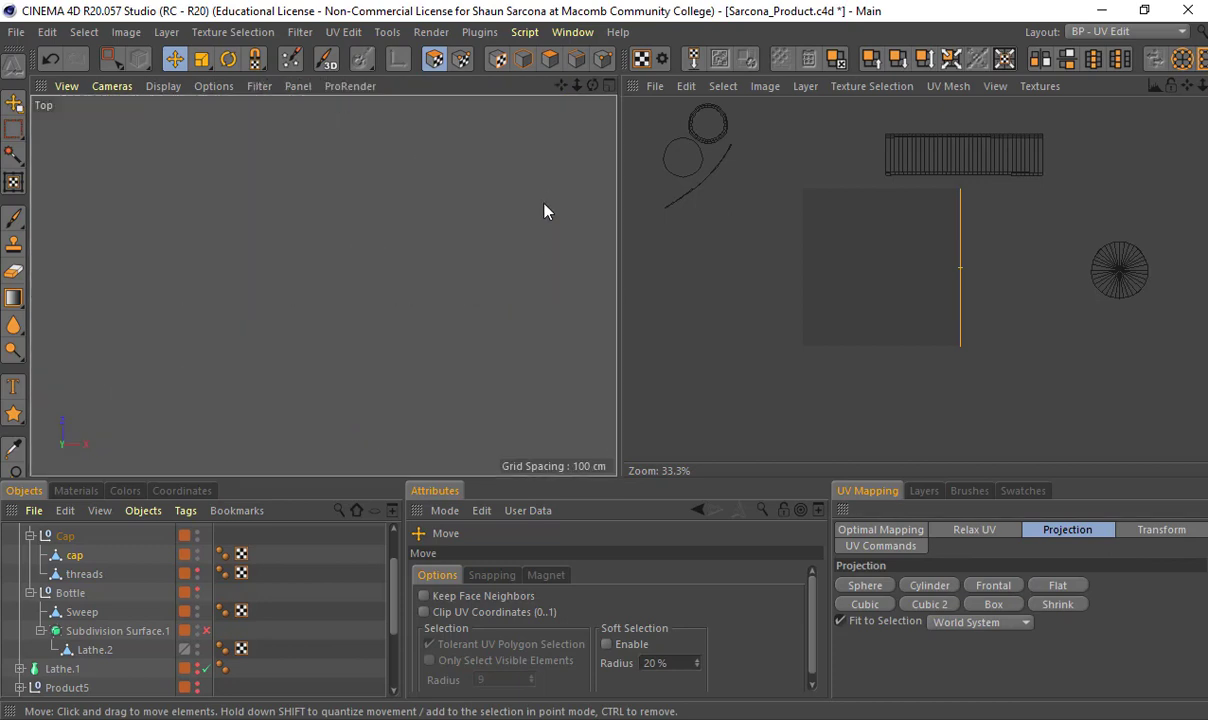
{"action": "left_click", "coordinate": [994, 588]}
Move the bottom-rim ring island out beside the other rings and check its checkerboard in the Perspective view
{"action": "left_click_drag", "start_coordinate": [858, 262], "coordinate": [604, 152]}
{"action": "middle_click", "coordinate": [590, 270]}
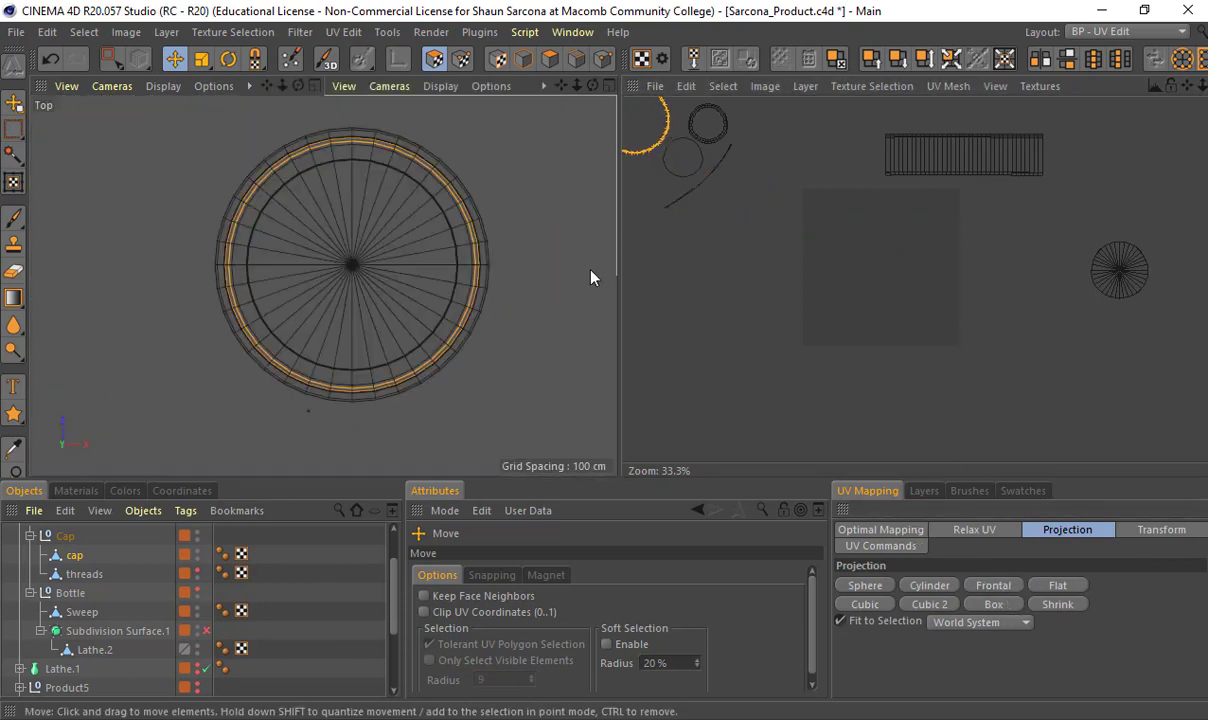
{"action": "middle_click", "coordinate": [247, 193]}
{"action": "left_click_drag", "start_coordinate": [577, 245], "coordinate": [640, 340], "text": "alt"}
{"action": "middle_click_drag", "start_coordinate": [809, 217], "coordinate": [903, 225], "text": "alt"}
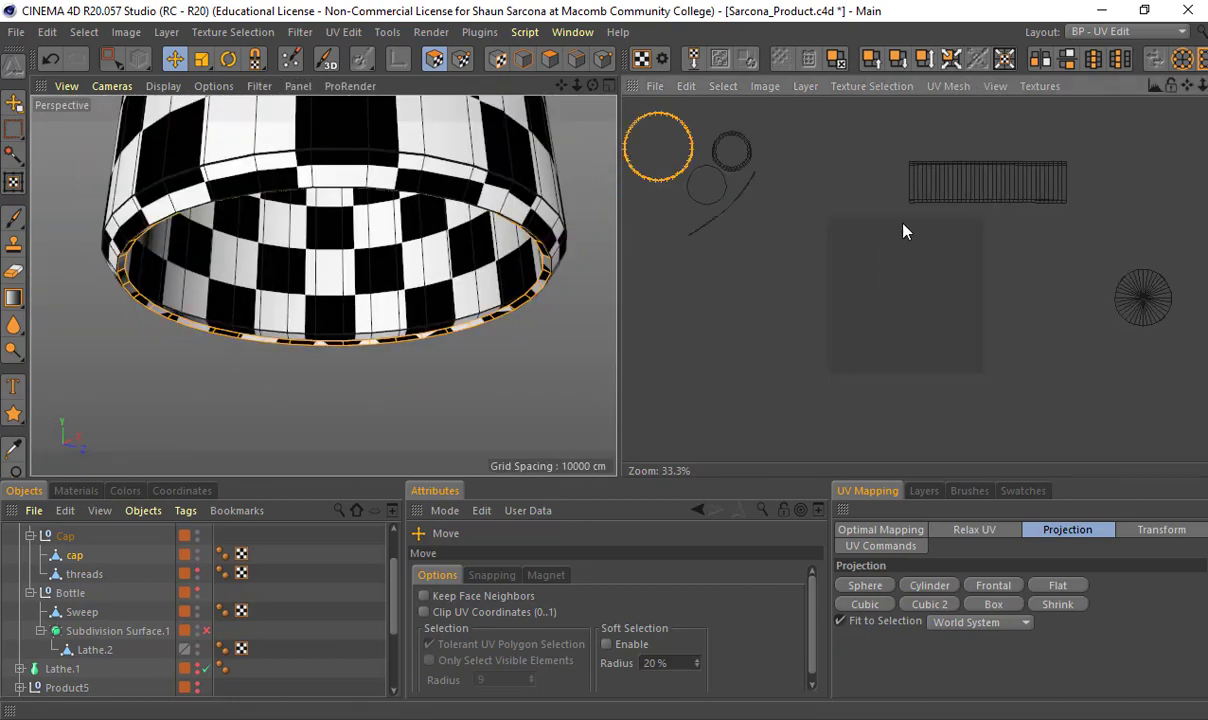
Move the cap's side-wall UV island to the upper edge of the texture square
{"action": "double_click", "coordinate": [989, 189]}
{"action": "left_click_drag", "start_coordinate": [989, 189], "coordinate": [906, 247]}
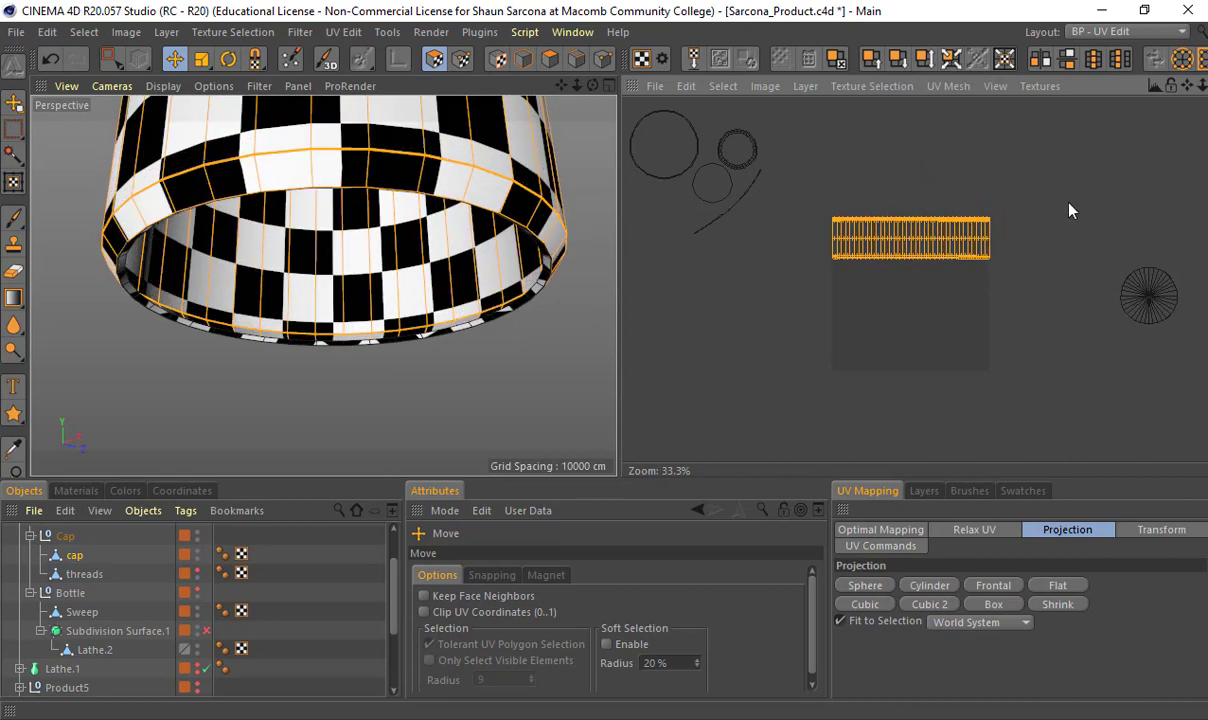
Select the cap's spoked top-disc UV island and move it into the texture square below the side-wall island
{"action": "double_click", "coordinate": [1150, 298]}
{"action": "left_click_drag", "start_coordinate": [1150, 298], "coordinate": [871, 298]}
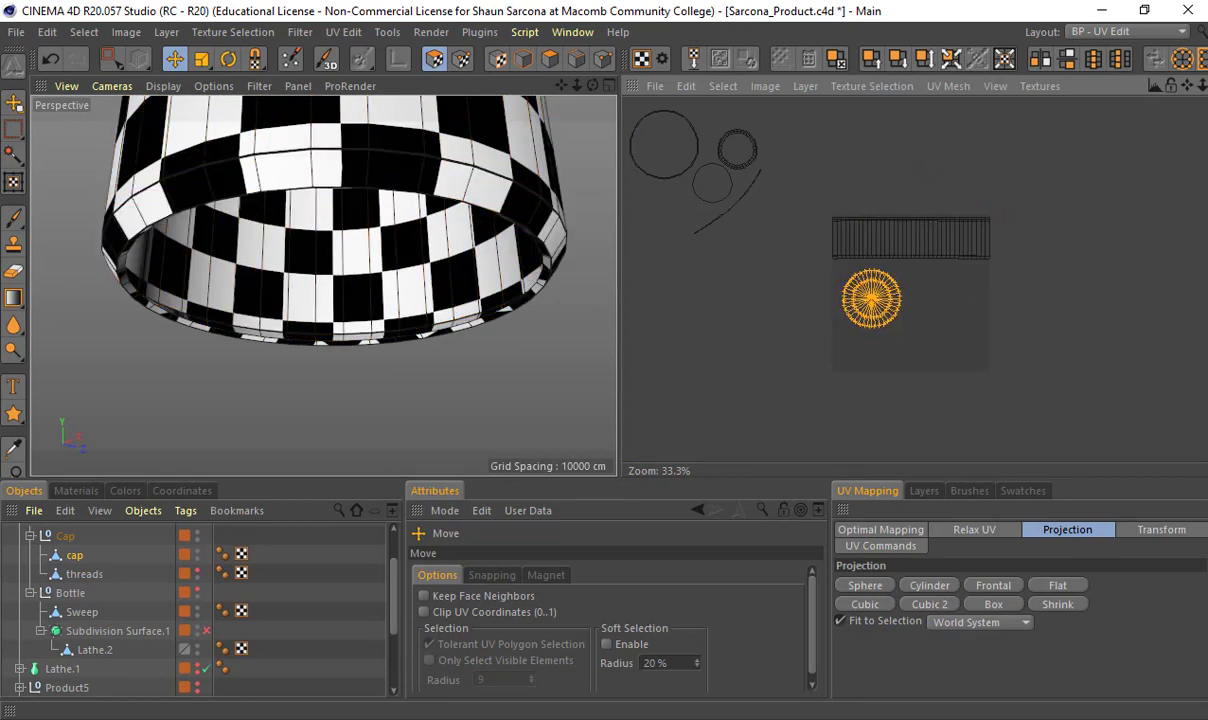
{"action": "scroll", "coordinate": [919, 217], "scroll_direction": "up", "scroll_amount": 3}
{"action": "middle_click_drag", "start_coordinate": [913, 361], "coordinate": [905, 268], "text": "alt"}
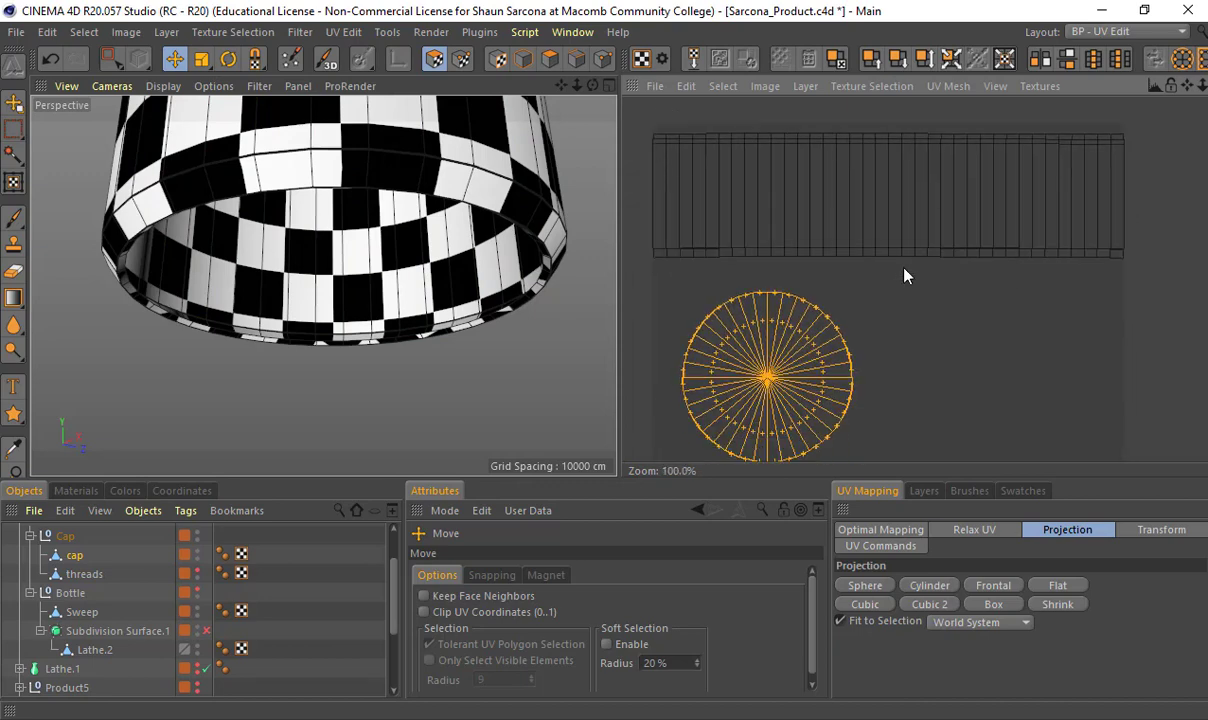
{"action": "middle_click_drag", "start_coordinate": [902, 359], "coordinate": [904, 305], "text": "alt"}
{"action": "scroll", "coordinate": [906, 316], "scroll_direction": "down", "scroll_amount": 3}
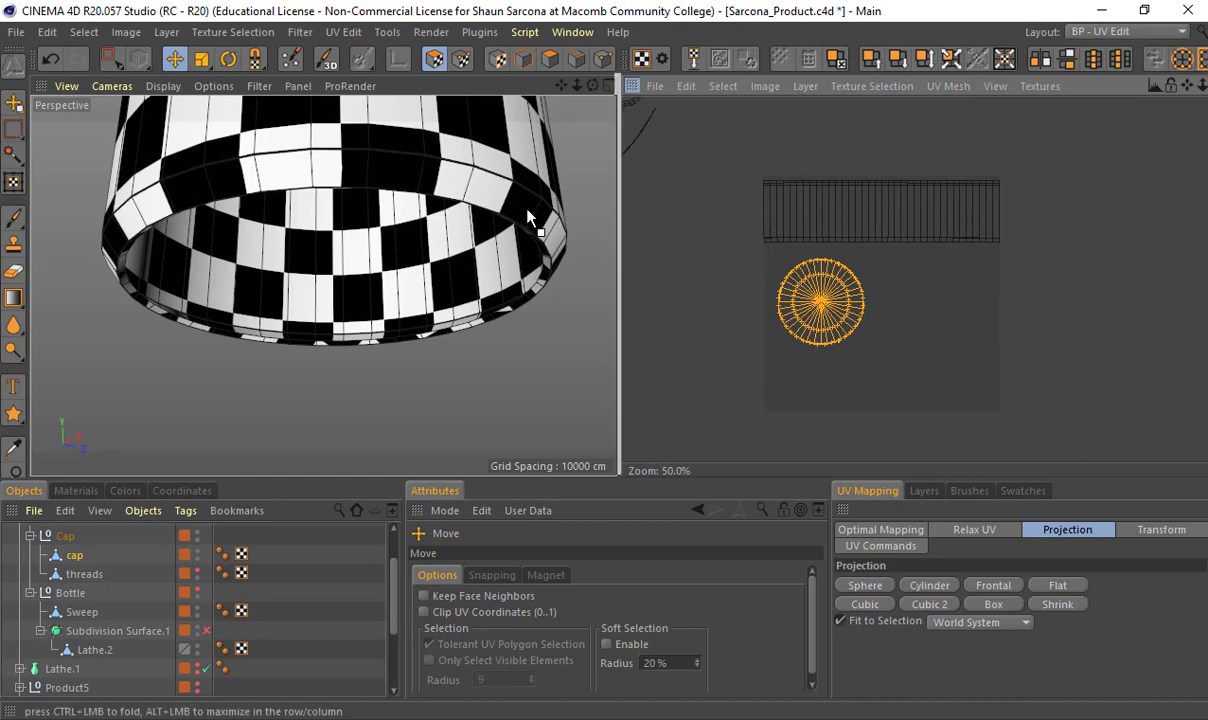
{"action": "left_click_drag", "start_coordinate": [537, 206], "coordinate": [545, 202]}
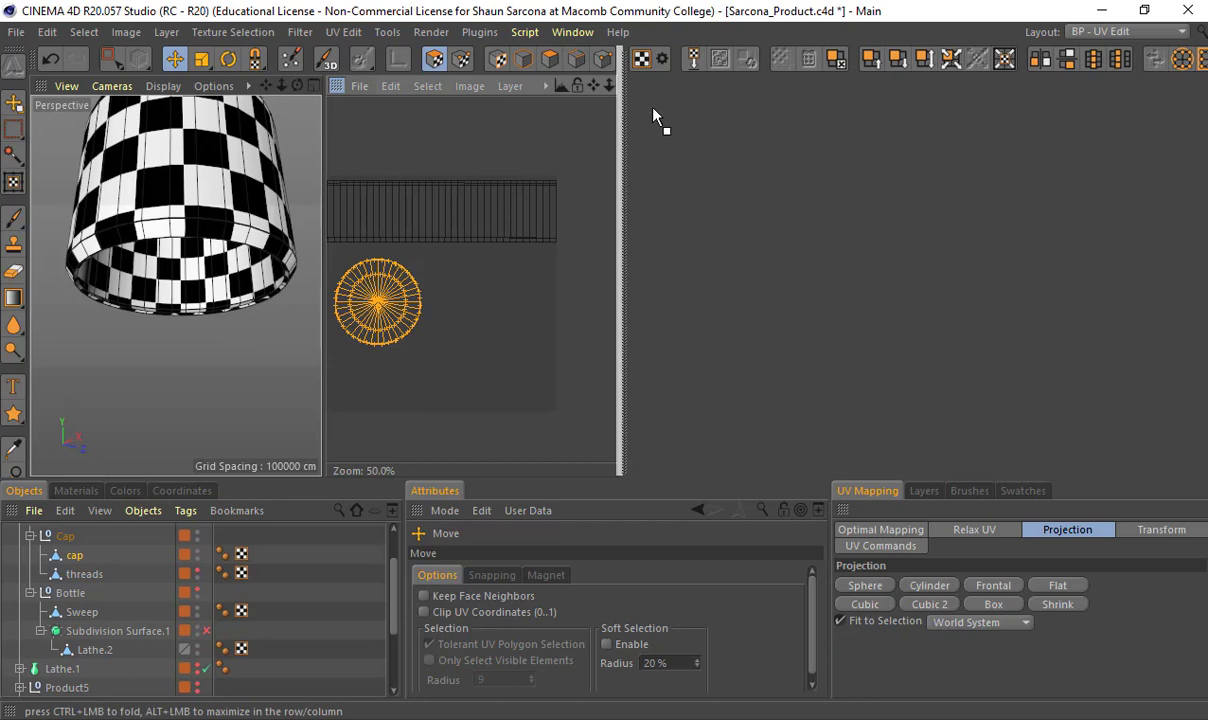
{"action": "left_click_drag", "start_coordinate": [653, 108], "coordinate": [672, 115]}
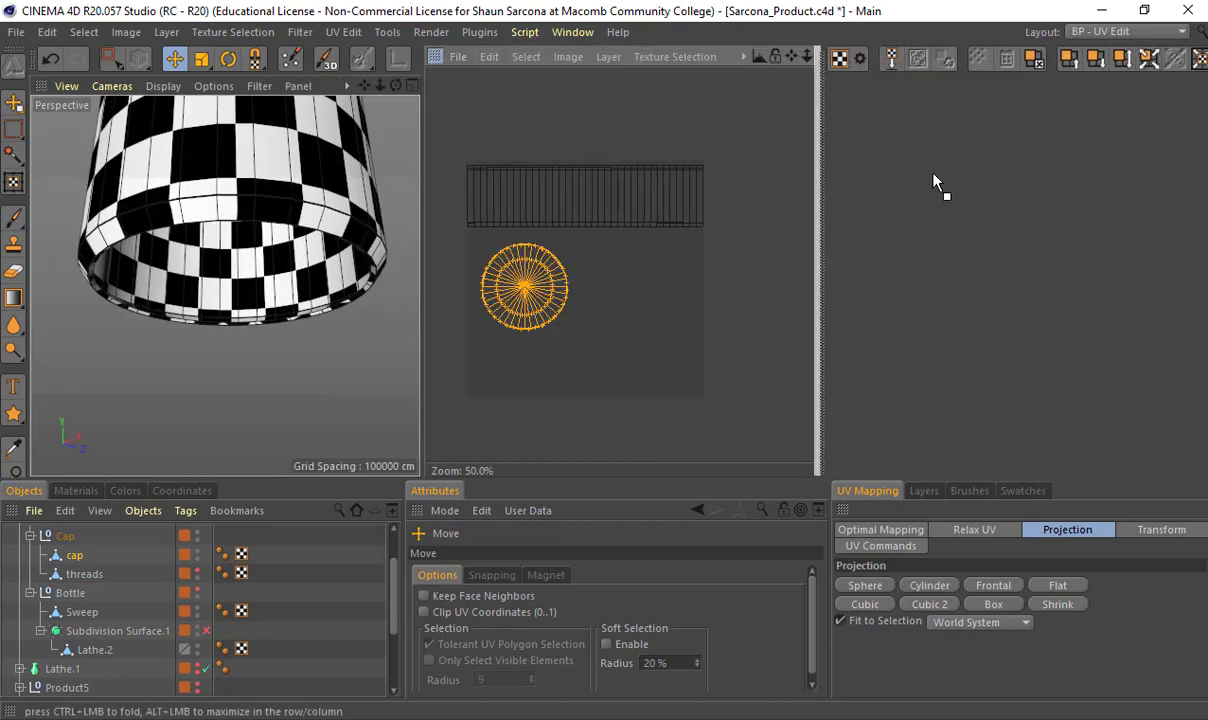
{"action": "left_click_drag", "start_coordinate": [445, 62], "coordinate": [938, 112]}
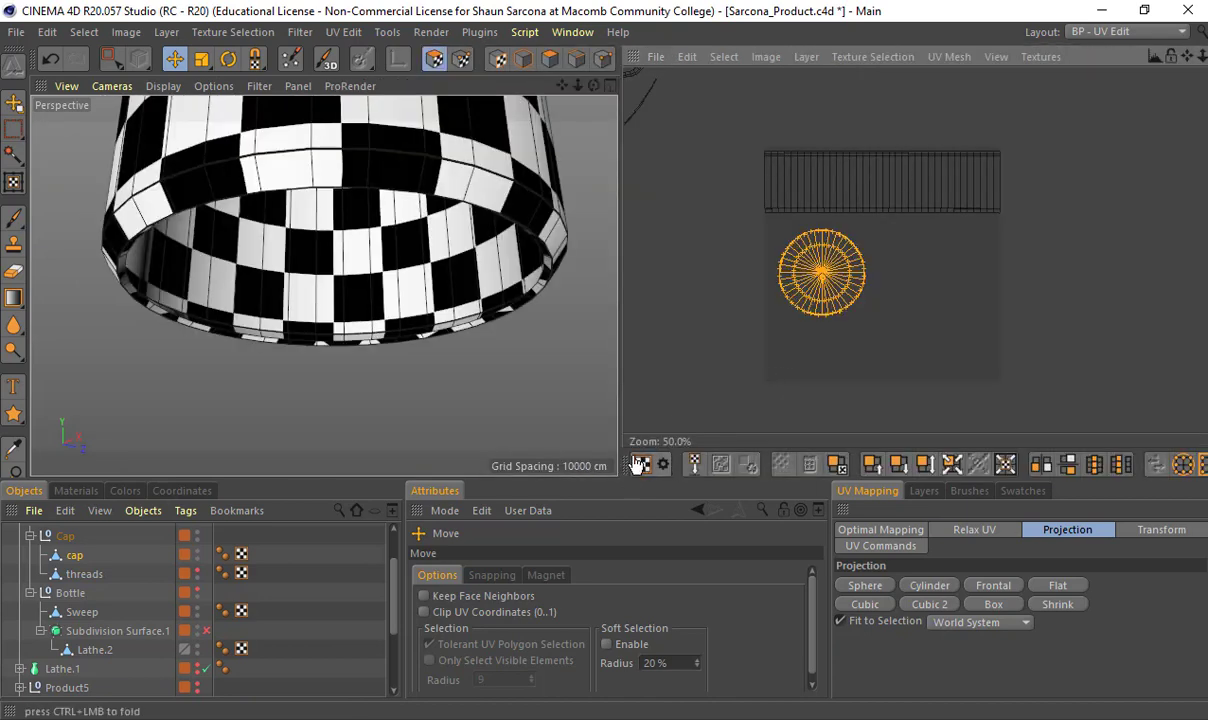
{"action": "left_click_drag", "start_coordinate": [697, 53], "coordinate": [694, 54]}
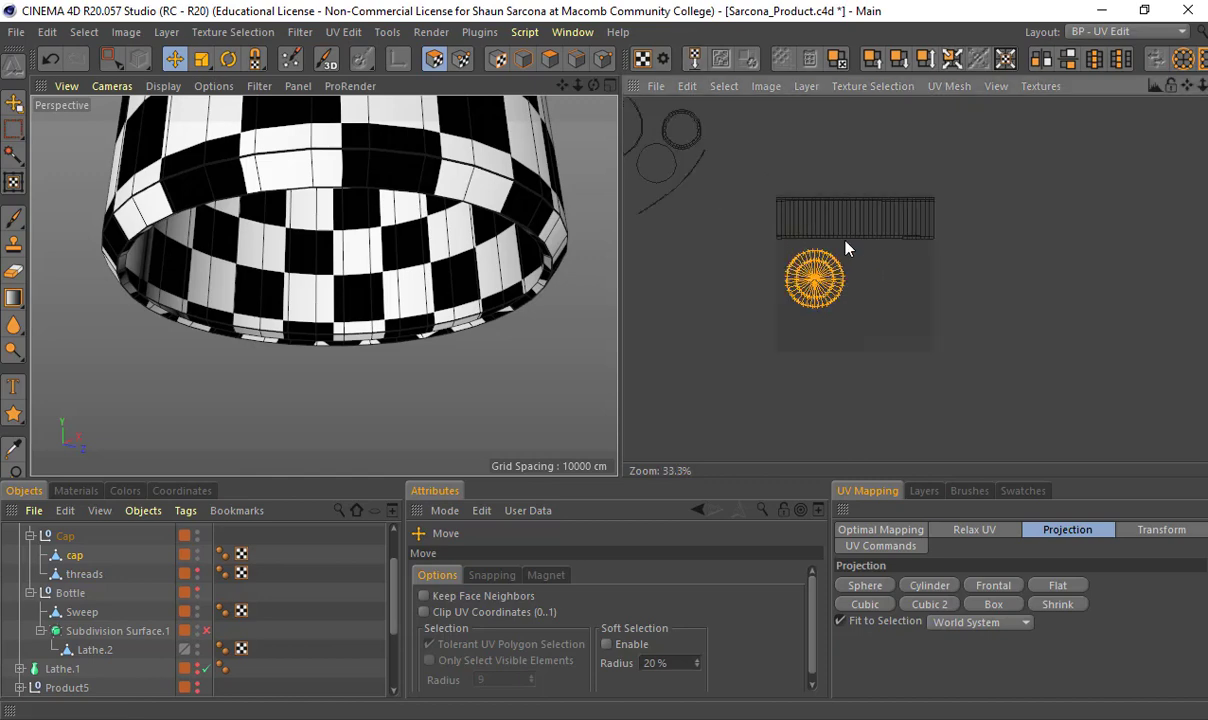
Try enlarging the top-disc UV island and fitting it below the side-wall island, inspecting the checkerboard on the cap's top
{"action": "scroll", "coordinate": [797, 228], "scroll_direction": "up", "scroll_amount": 2}
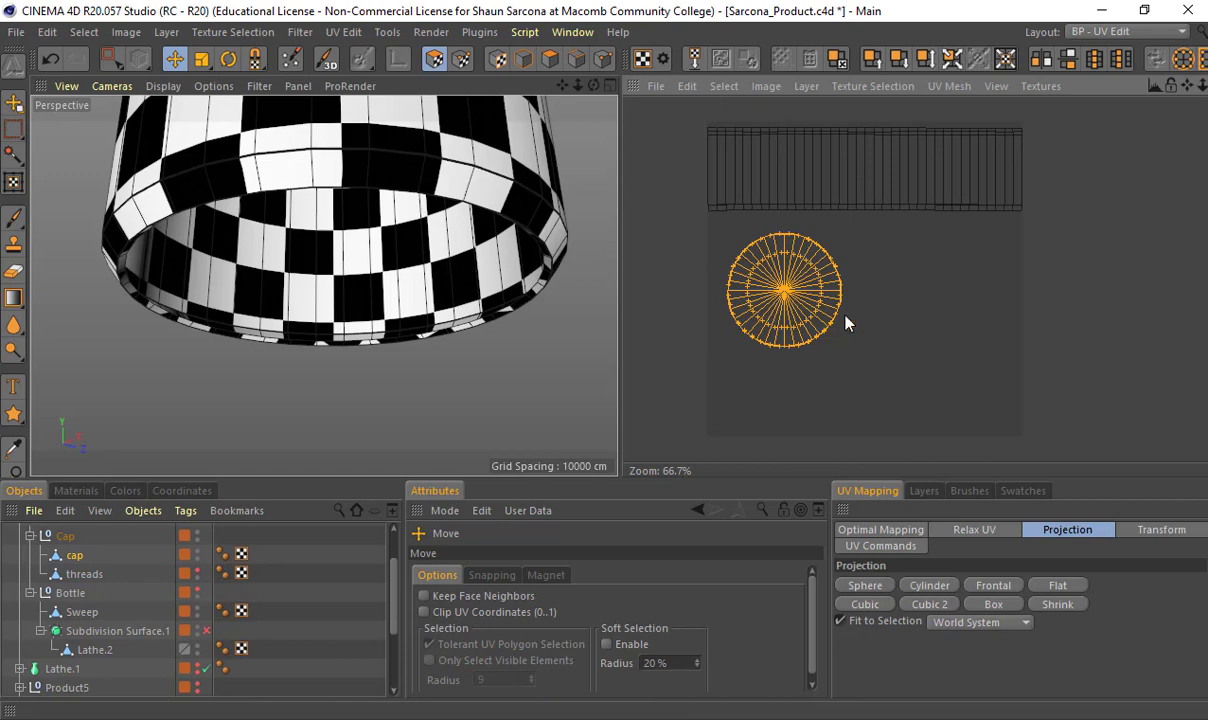
{"action": "left_click_drag", "start_coordinate": [495, 245], "coordinate": [371, 307], "text": "alt"}
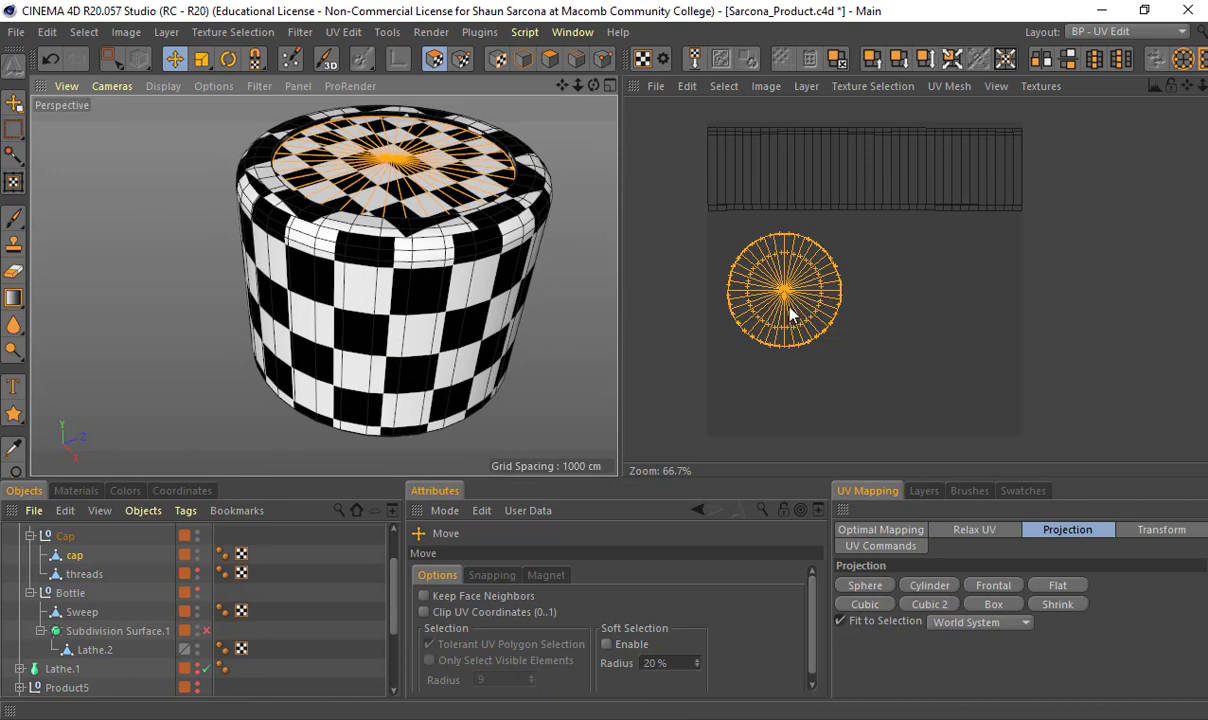
{"action": "key", "text": "t"}
{"action": "left_click_drag", "start_coordinate": [776, 294], "coordinate": [895, 294]}
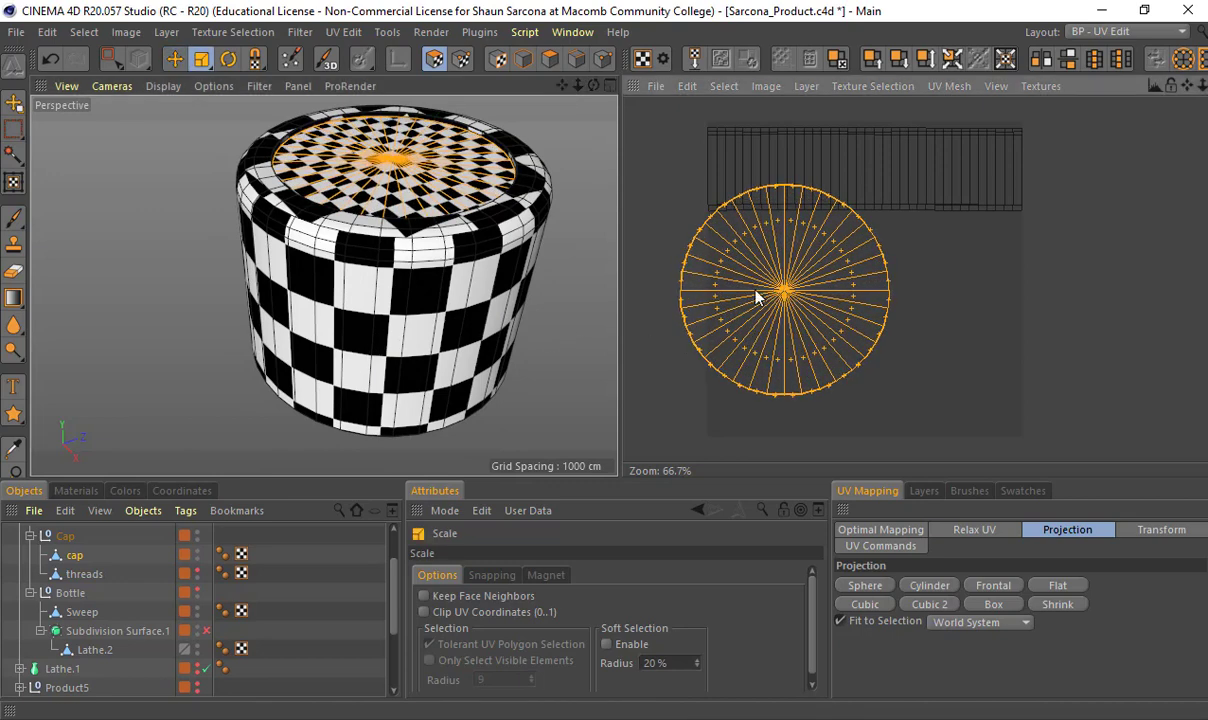
{"action": "key", "text": "e"}
{"action": "left_click_drag", "start_coordinate": [740, 278], "coordinate": [806, 310]}
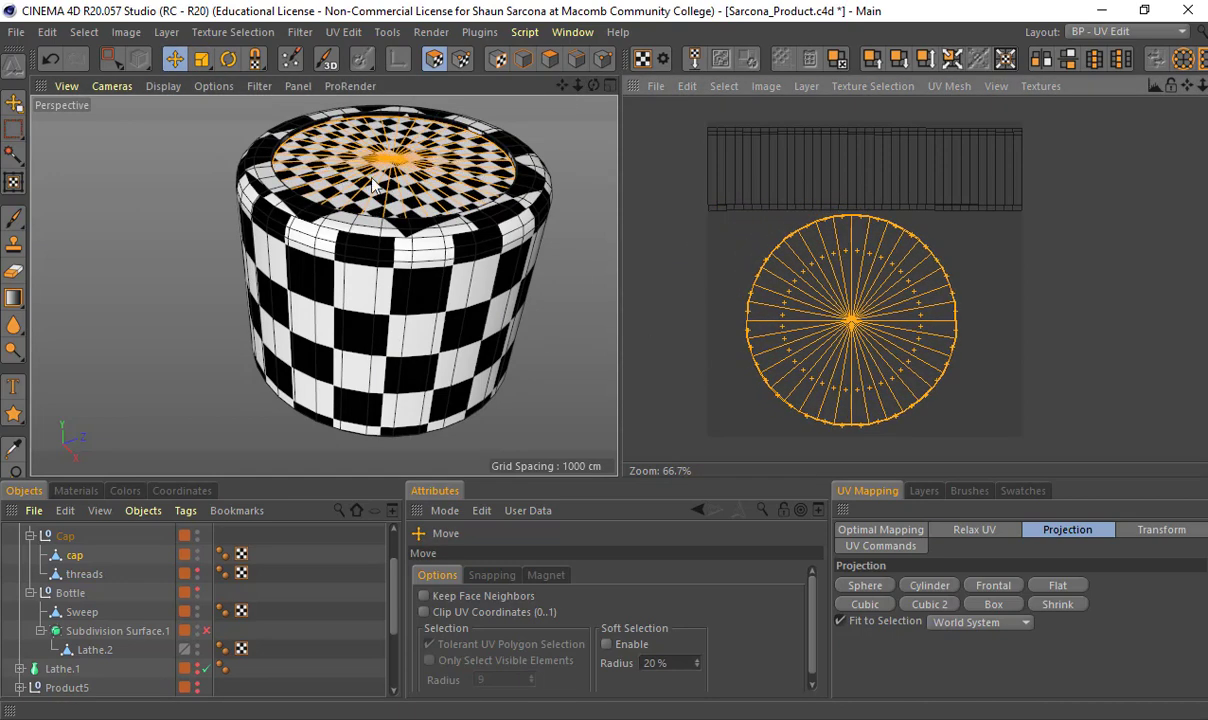
{"action": "left_click_drag", "start_coordinate": [355, 176], "coordinate": [364, 207], "text": "alt"}
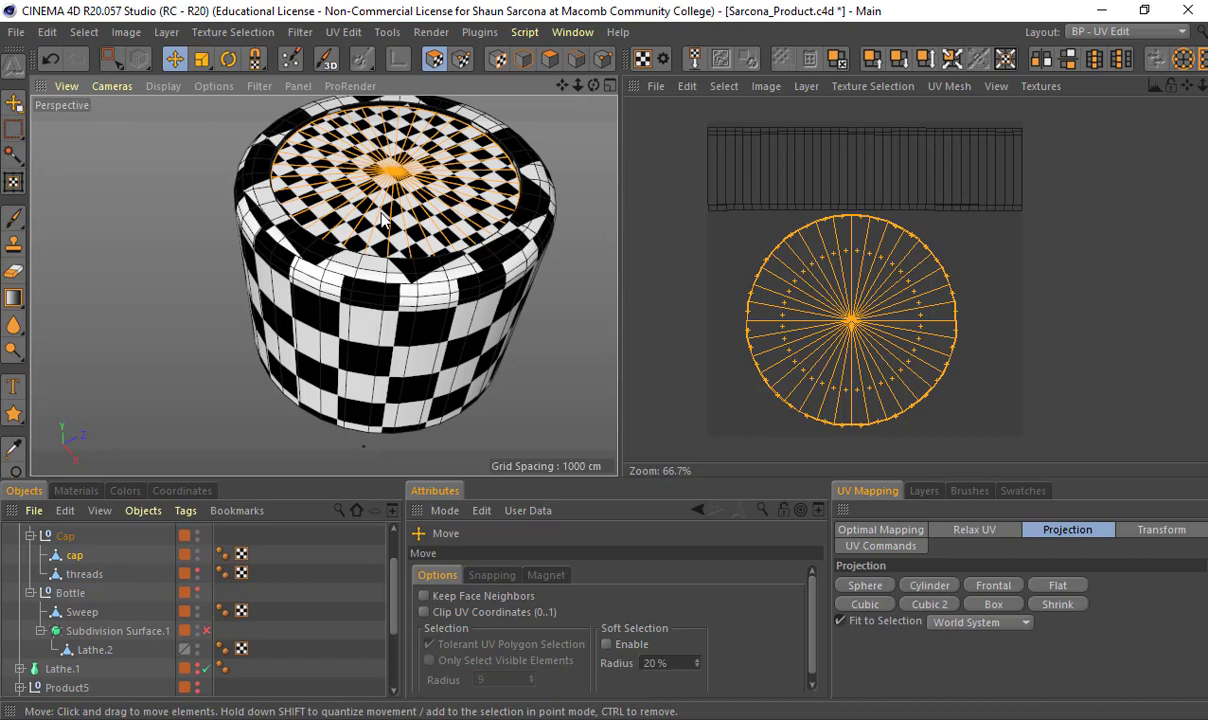
Scale the top-disc UV island down to a small disc and move it beneath the left end of the side-wall island
{"action": "key", "text": "t"}
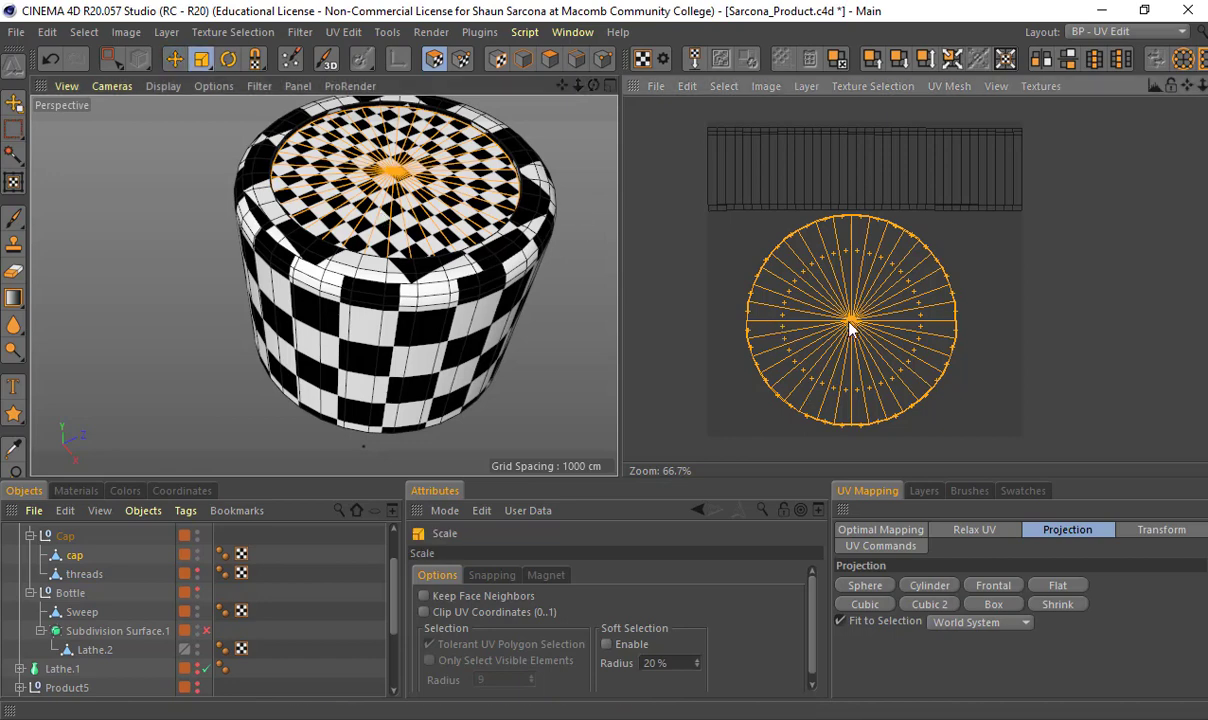
{"action": "left_click_drag", "start_coordinate": [851, 328], "coordinate": [760, 332]}
{"action": "left_click_drag", "start_coordinate": [455, 280], "coordinate": [484, 262], "text": "alt"}
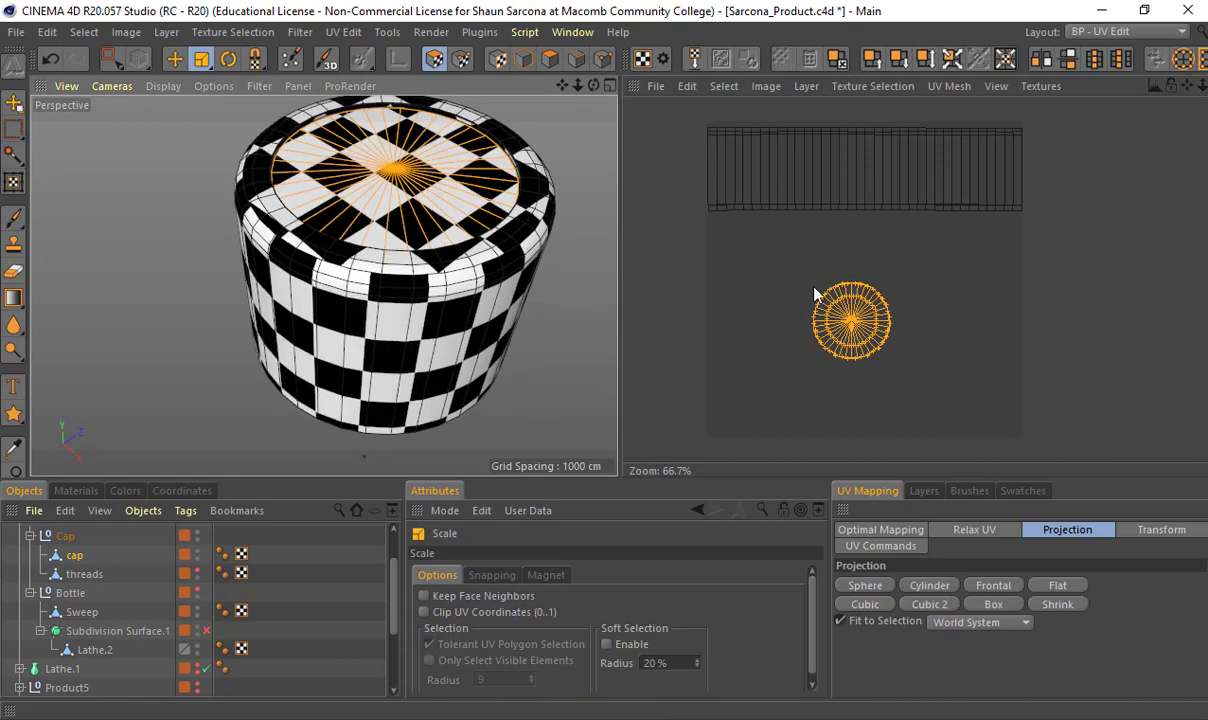
{"action": "left_click_drag", "start_coordinate": [850, 322], "coordinate": [766, 276]}
{"action": "key", "text": "e"}
{"action": "left_click_drag", "start_coordinate": [490, 238], "coordinate": [480, 290], "text": "alt"}
{"action": "key", "text": "t"}
{"action": "mouse_move", "coordinate": [751, 262]}
{"action": "left_mouse_down"}
{"action": "mouse_move", "coordinate": [678, 262]}
{"action": "mouse_move", "coordinate": [751, 262]}
{"action": "left_mouse_up"}
{"action": "key", "text": "e"}
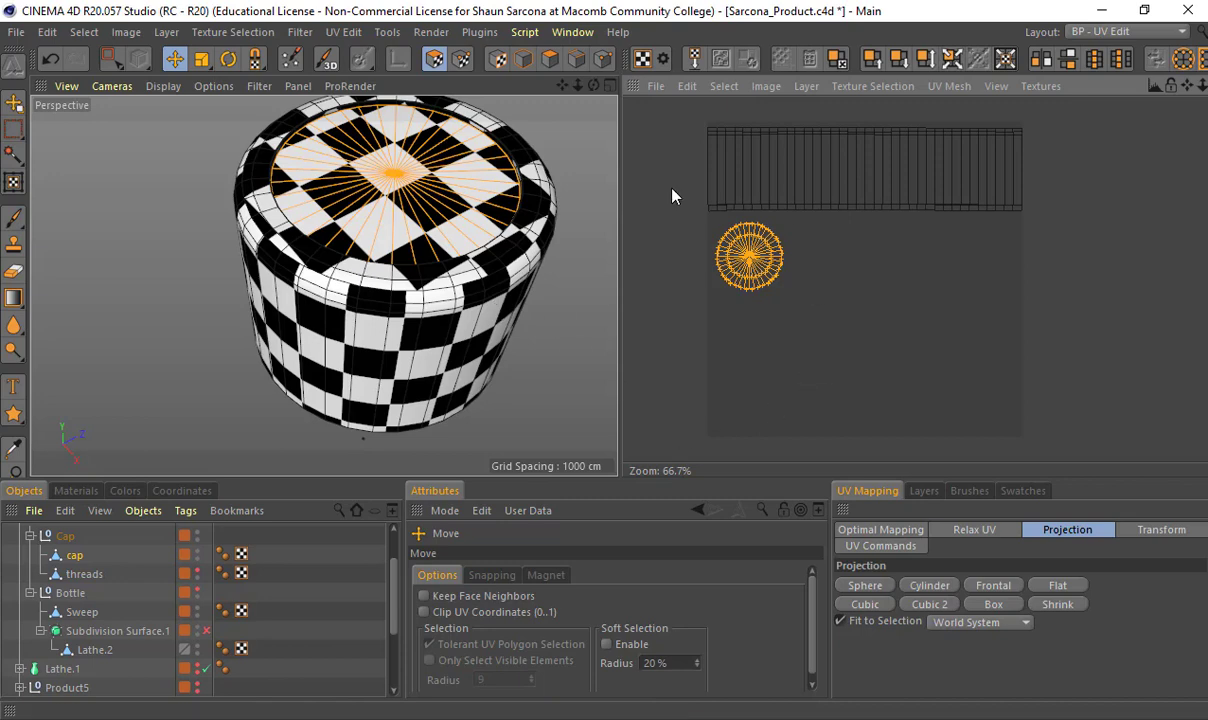
Select the curved UV strip of the lip around the cap's recessed top, try enlarging it, and examine its checkerboard up close
{"action": "scroll", "coordinate": [663, 148], "scroll_direction": "down", "scroll_amount": 3}
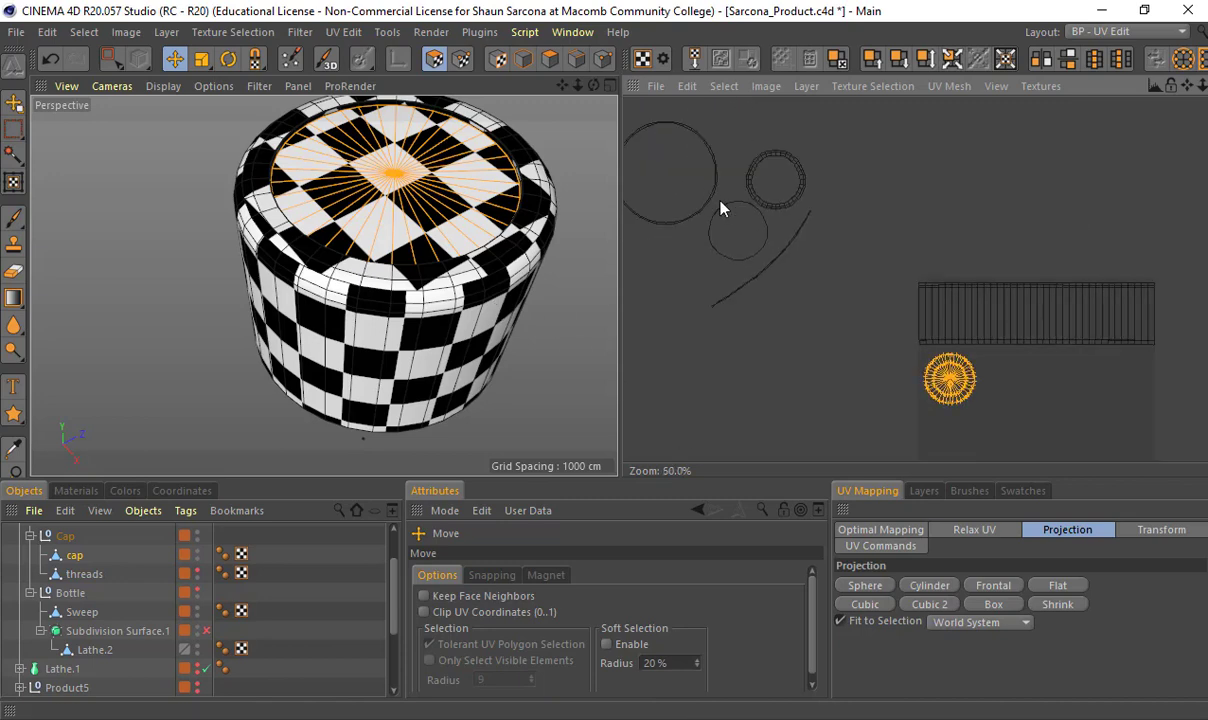
{"action": "left_click", "coordinate": [775, 262]}
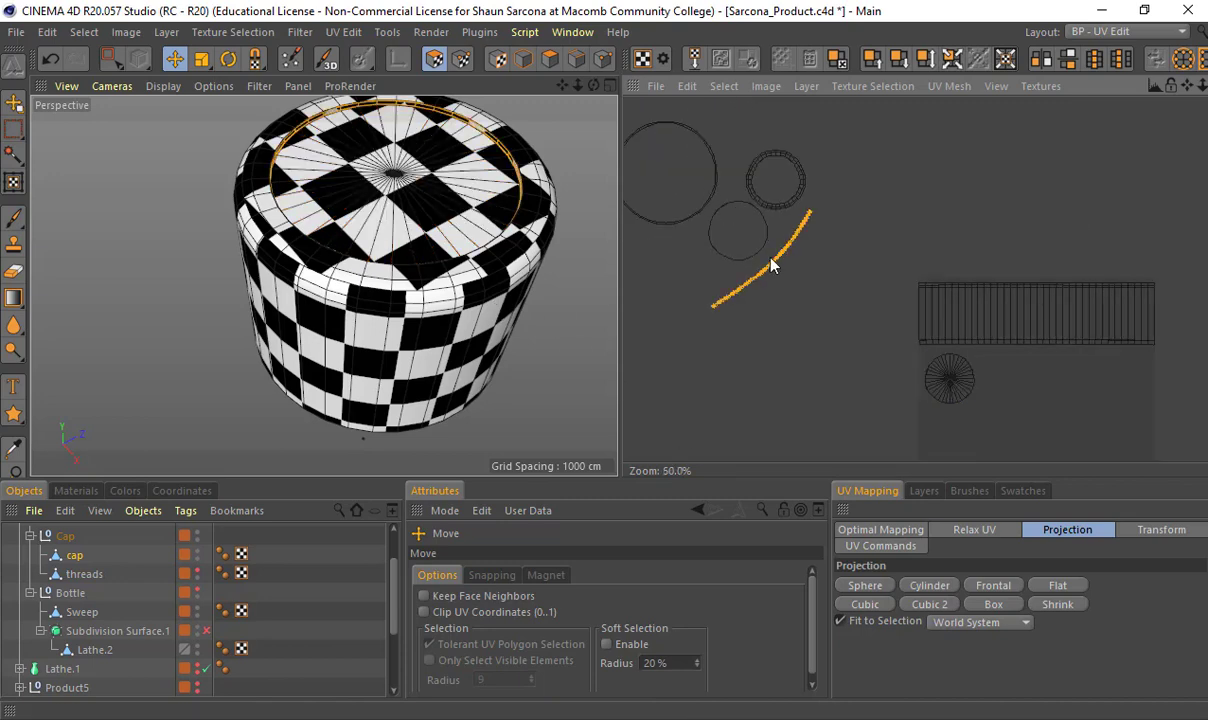
{"action": "key", "text": "t"}
{"action": "left_click_drag", "start_coordinate": [744, 325], "coordinate": [726, 296]}
{"action": "middle_click_drag", "start_coordinate": [468, 155], "coordinate": [444, 285], "text": "alt"}
{"action": "right_click_drag", "start_coordinate": [417, 261], "coordinate": [566, 266], "text": "alt"}
{"action": "middle_click_drag", "start_coordinate": [566, 266], "coordinate": [426, 381], "text": "alt"}
{"action": "left_click_drag", "start_coordinate": [836, 250], "coordinate": [782, 243]}
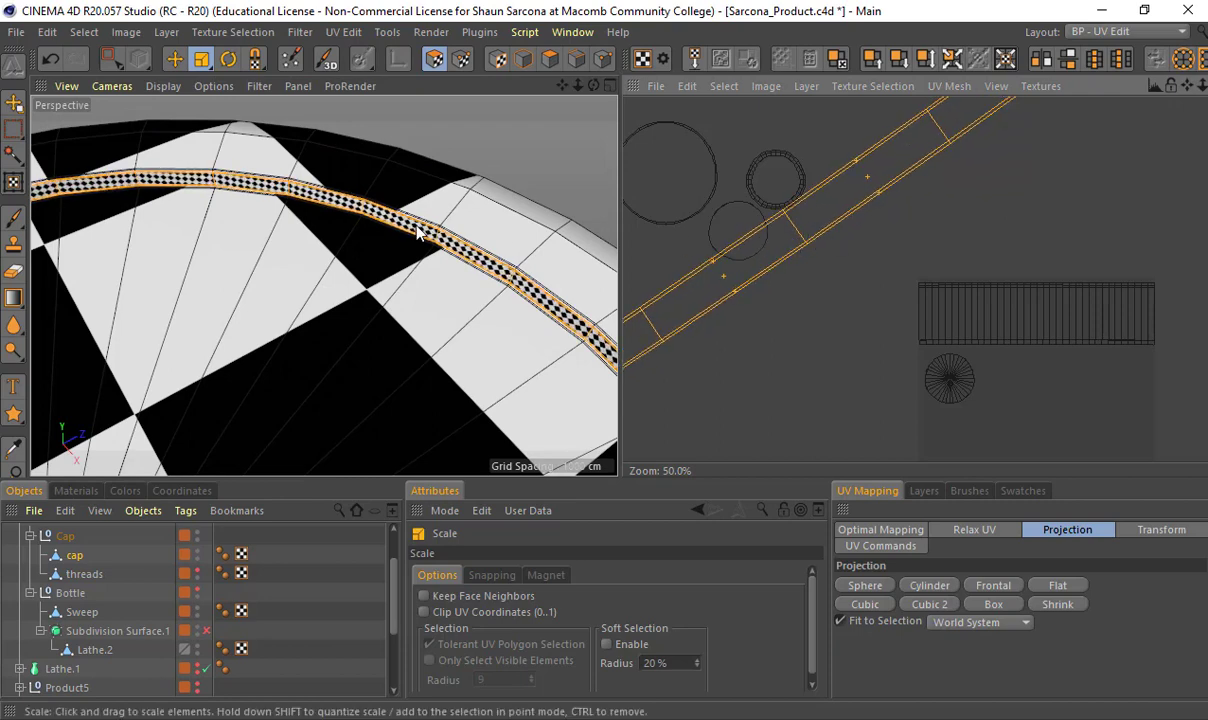
{"action": "left_click_drag", "start_coordinate": [399, 234], "coordinate": [428, 200], "text": "alt"}
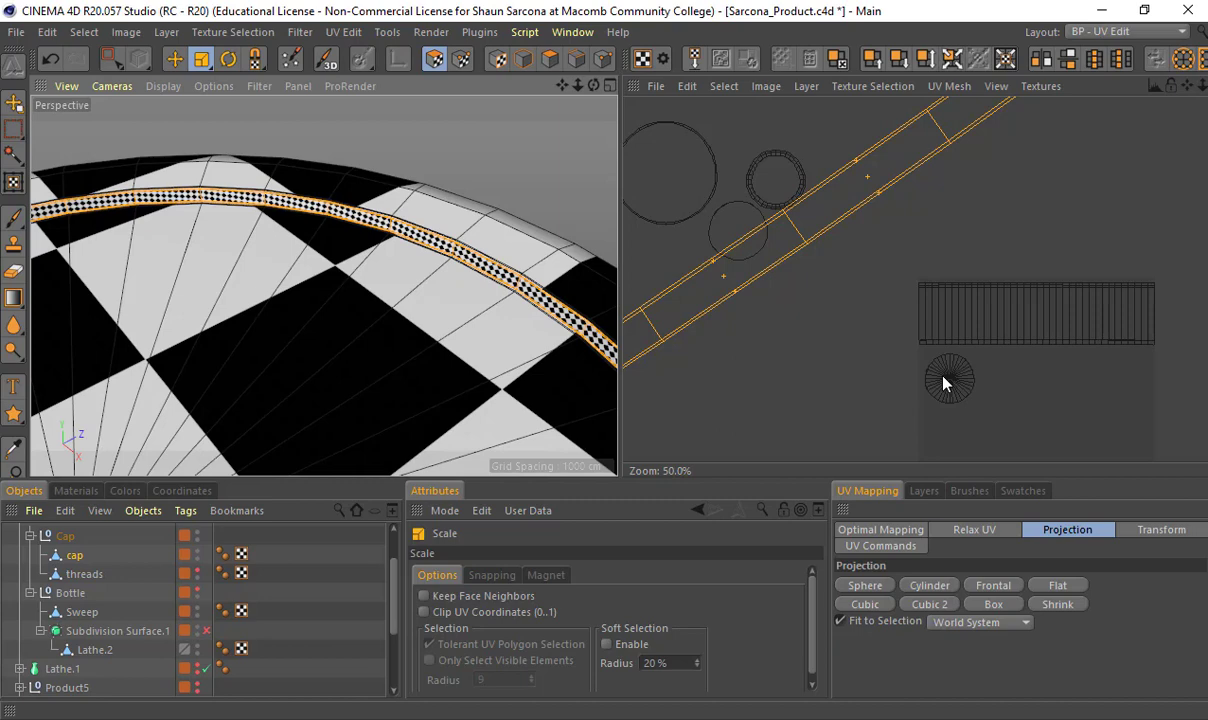
Scale the recessed lip's curved UV strip down and move it into the texture square beside the disc
{"action": "left_click_drag", "start_coordinate": [846, 208], "coordinate": [1072, 408]}
{"action": "key", "text": "e"}
{"action": "middle_click_drag", "start_coordinate": [755, 181], "coordinate": [825, 218], "text": "alt"}
{"action": "scroll", "coordinate": [825, 218], "scroll_direction": "down", "scroll_amount": 3}
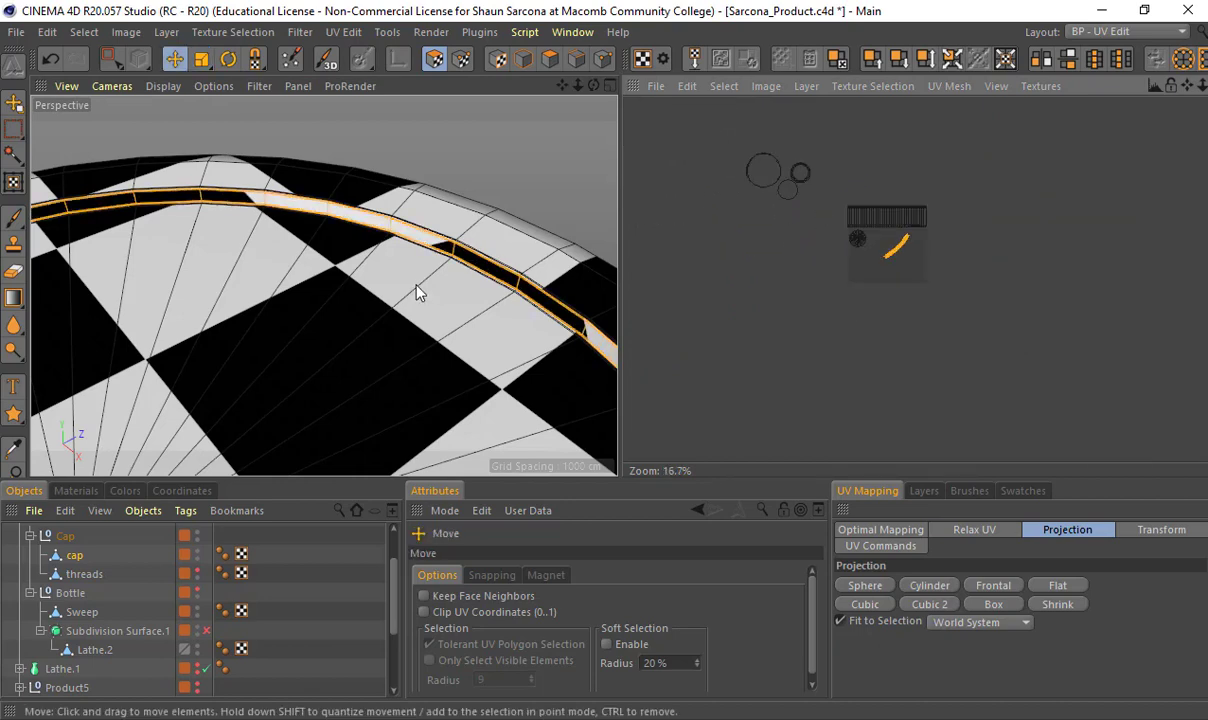
{"action": "scroll", "coordinate": [393, 270], "scroll_direction": "down", "scroll_amount": 5}
{"action": "left_click_drag", "start_coordinate": [417, 204], "coordinate": [417, 165], "text": "alt"}
{"action": "scroll", "coordinate": [885, 233], "scroll_direction": "up", "scroll_amount": 4}
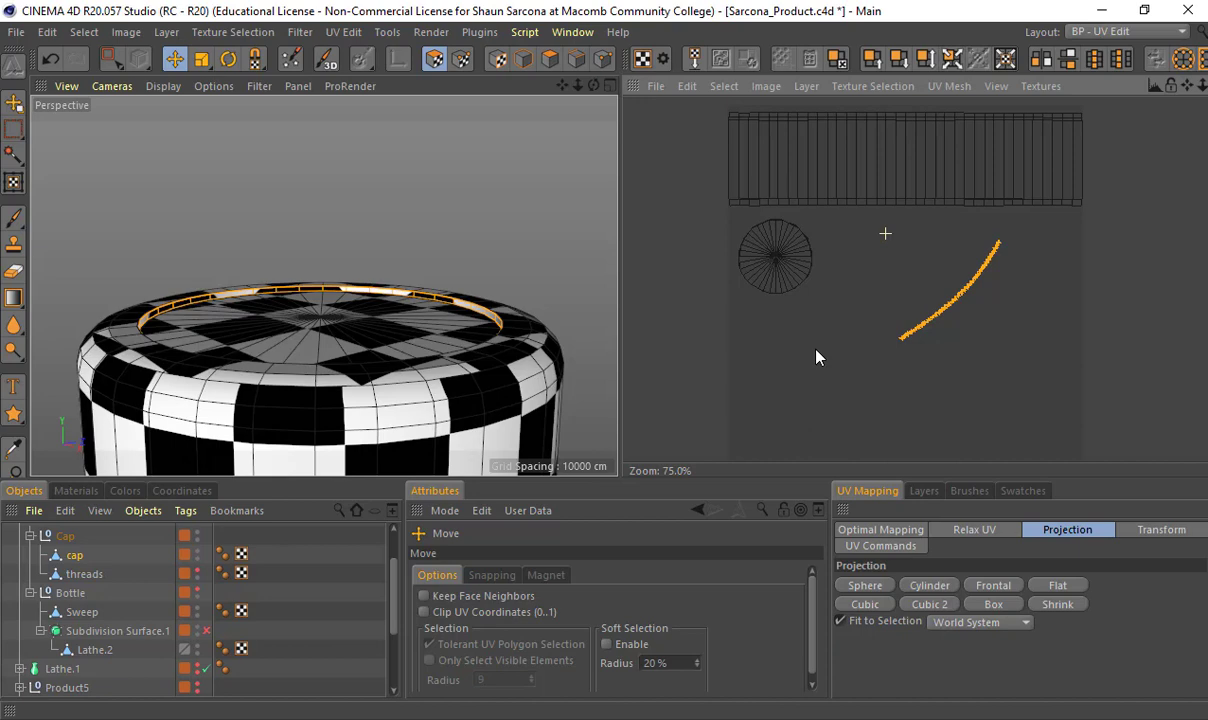
Try splitting the side-wall UV island by selecting its right half and moving it above the left half
{"action": "key", "text": "0"}
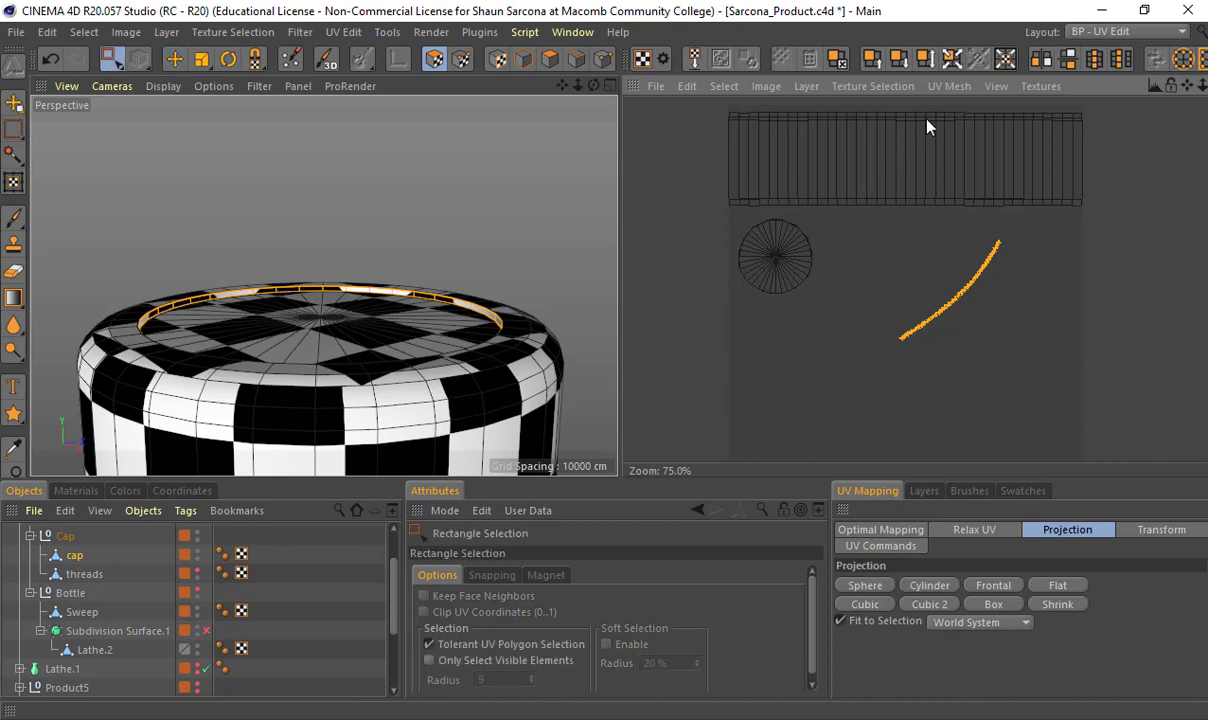
{"action": "left_click_drag", "start_coordinate": [905, 106], "coordinate": [1090, 220]}
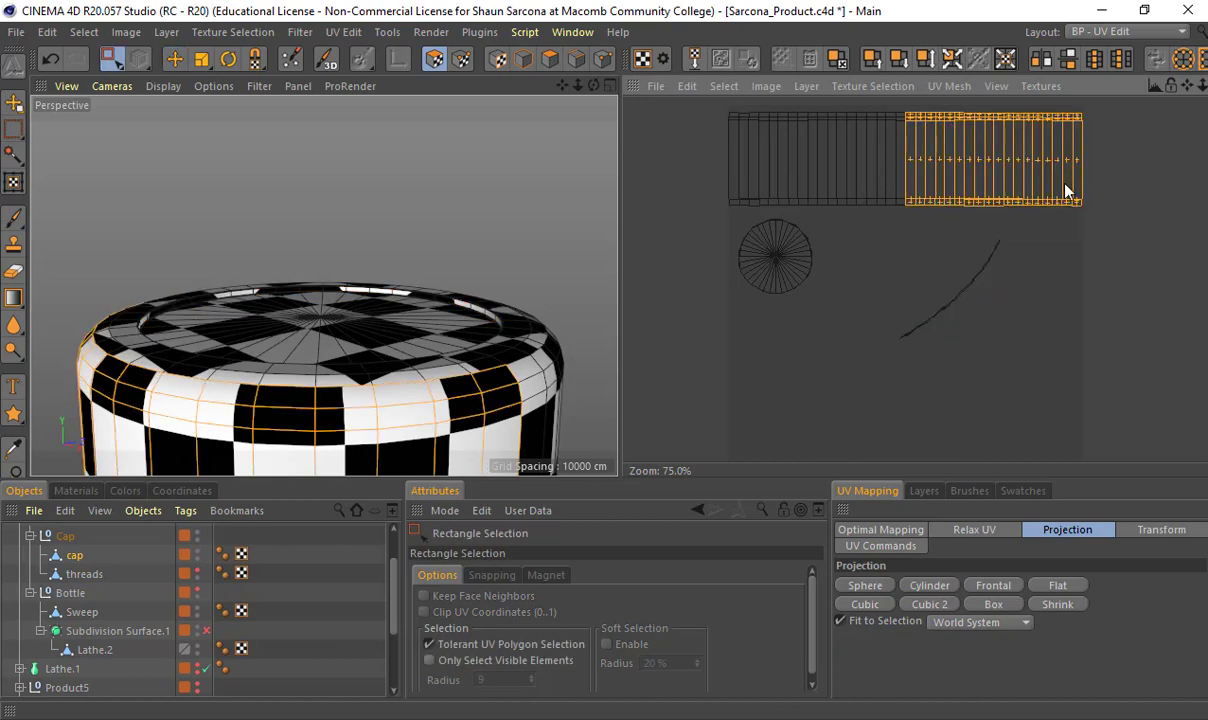
{"action": "key", "text": "e"}
{"action": "left_click_drag", "start_coordinate": [981, 182], "coordinate": [805, 83]}
{"action": "scroll", "coordinate": [941, 203], "scroll_direction": "down", "scroll_amount": 1}
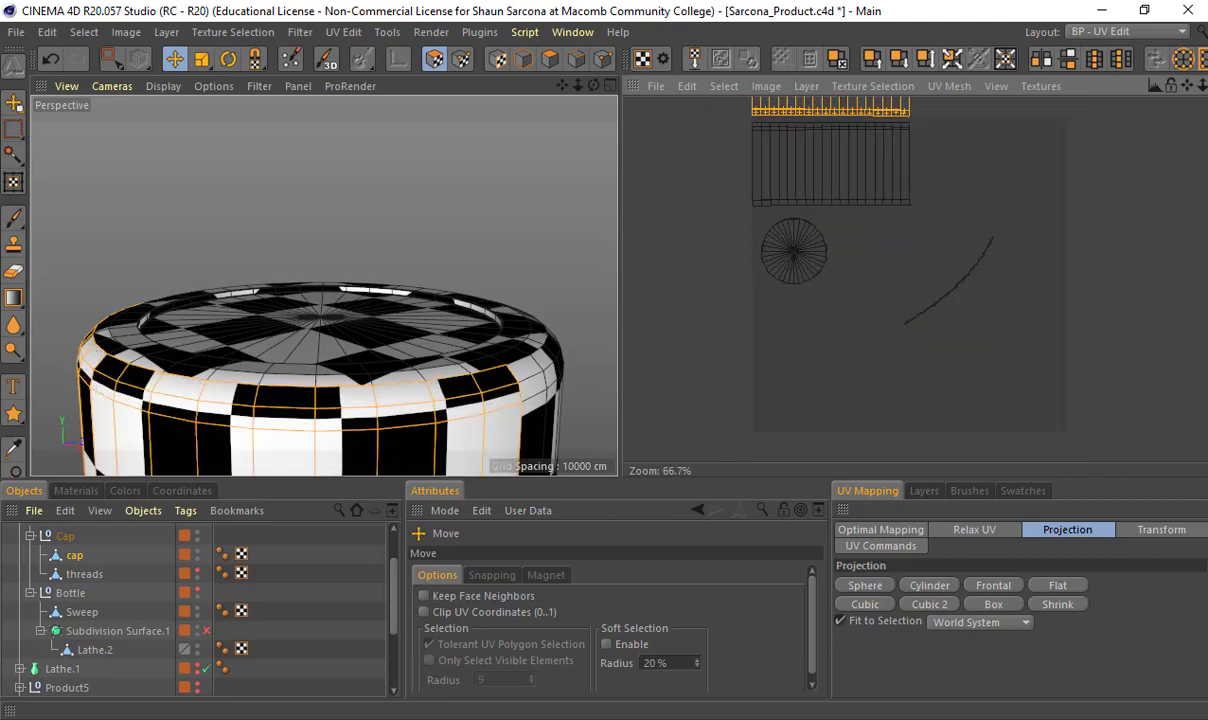
{"action": "middle_click_drag", "start_coordinate": [815, 101], "coordinate": [799, 173], "text": "alt"}
Add the left side-wall half and the top disc to the selection, enlarge them together, and fit them into the texture square
{"action": "left_click", "coordinate": [773, 237], "text": "shift"}
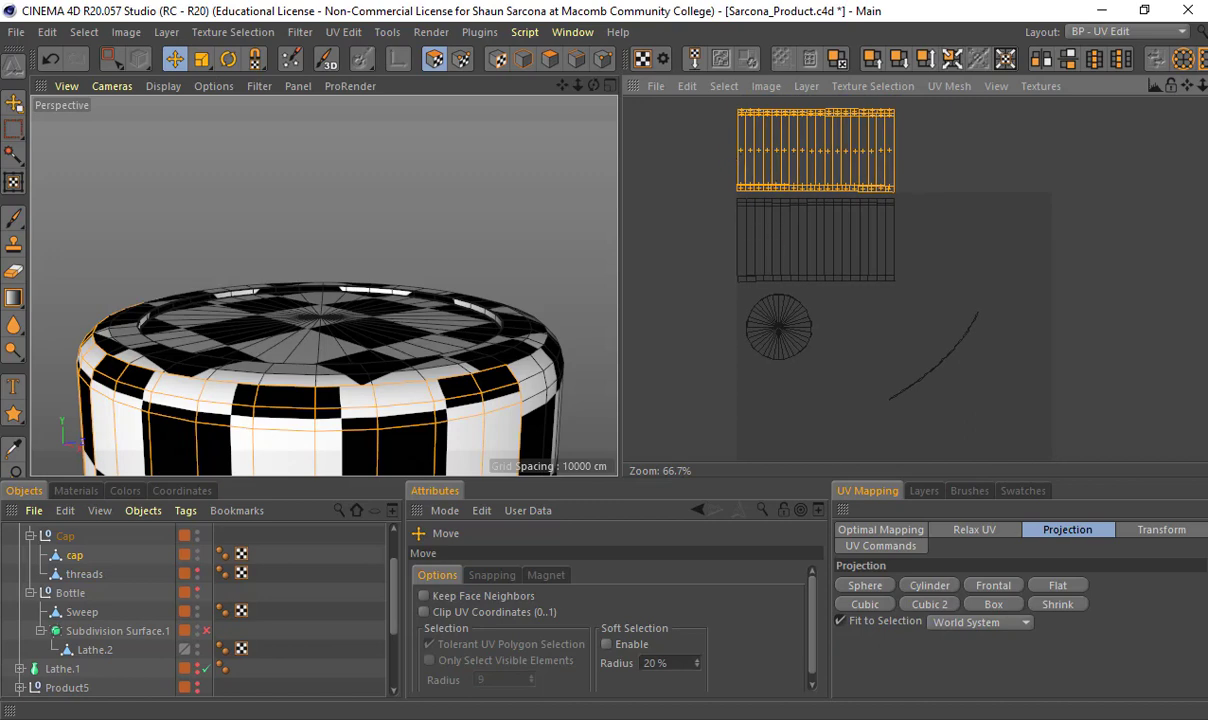
{"action": "left_click", "coordinate": [777, 338], "text": "shift"}
{"action": "key", "text": "t"}
{"action": "left_click_drag", "start_coordinate": [777, 340], "coordinate": [720, 285]}
{"action": "key", "text": "e"}
{"action": "left_click_drag", "start_coordinate": [769, 175], "coordinate": [779, 278]}
{"action": "scroll", "coordinate": [779, 278], "scroll_direction": "down", "scroll_amount": 1}
{"action": "middle_click_drag", "start_coordinate": [779, 278], "coordinate": [754, 249], "text": "alt"}
{"action": "left_click_drag", "start_coordinate": [754, 249], "coordinate": [760, 275]}
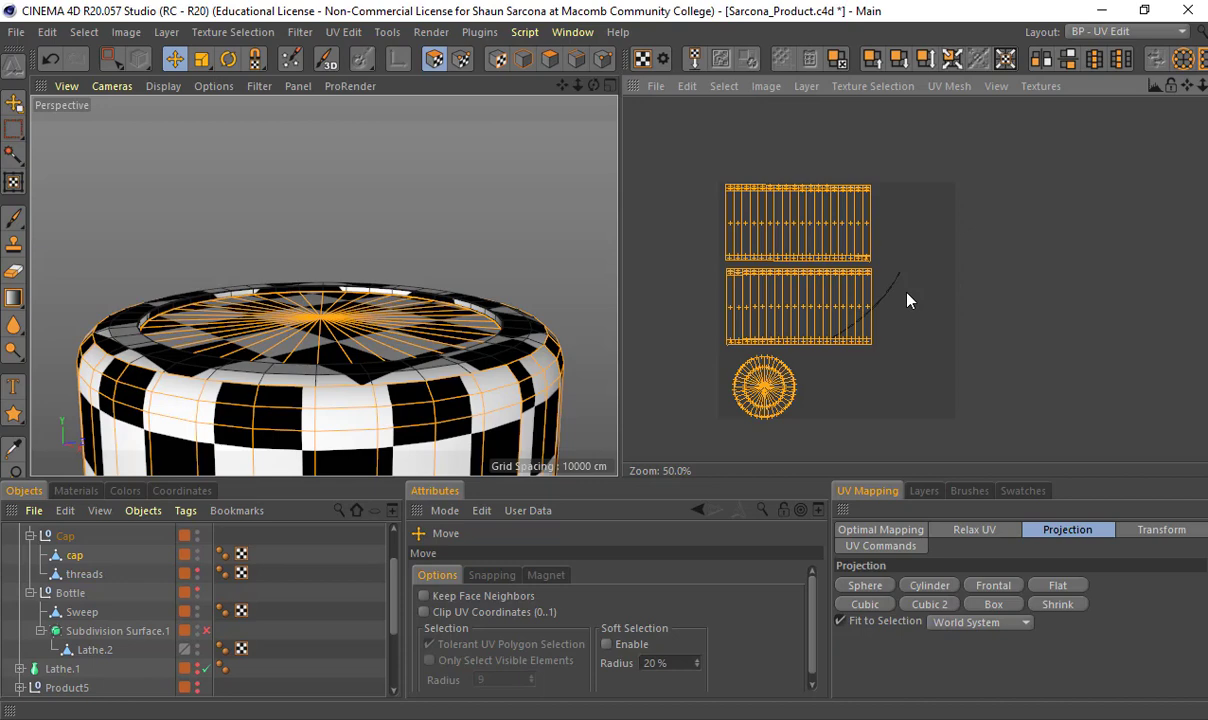
Undo the joint enlargement and the splitting of the side-wall island
{"action": "key", "text": "ctrl+z"}
{"action": "key", "text": "ctrl+z"}
{"action": "key", "text": "ctrl+z"}
{"action": "key", "text": "ctrl+z"}
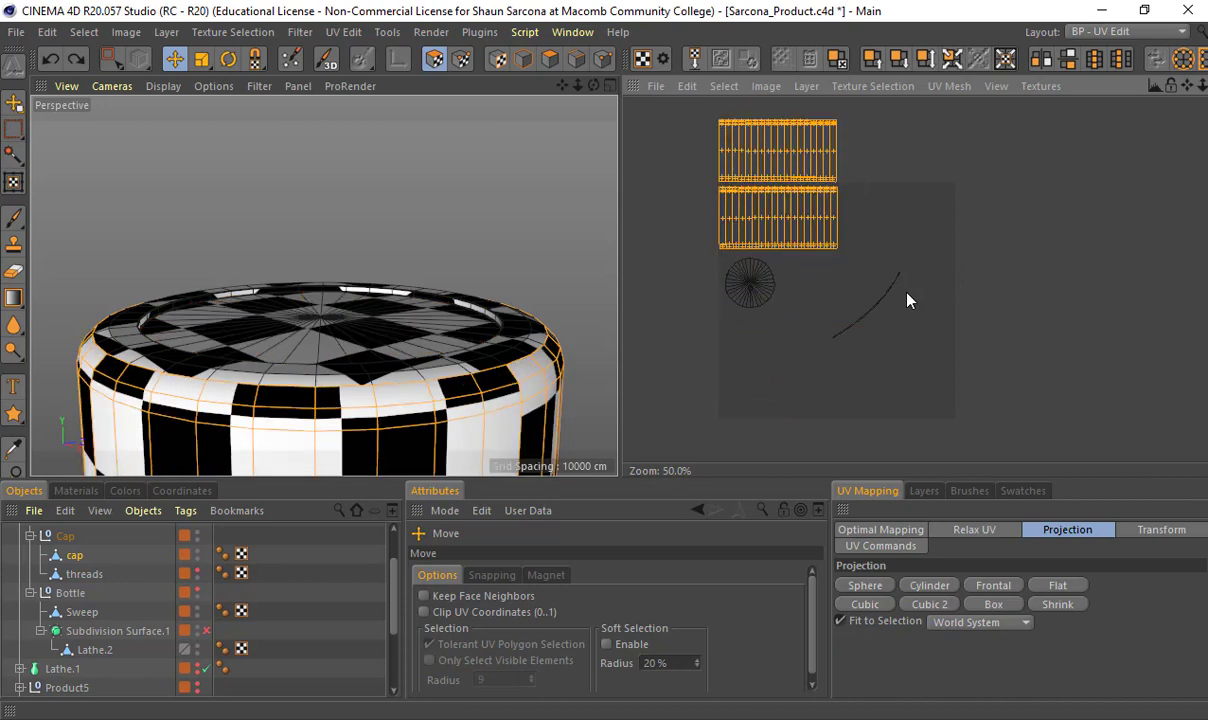
{"action": "key", "text": "ctrl+z"}
{"action": "key", "text": "ctrl+z"}
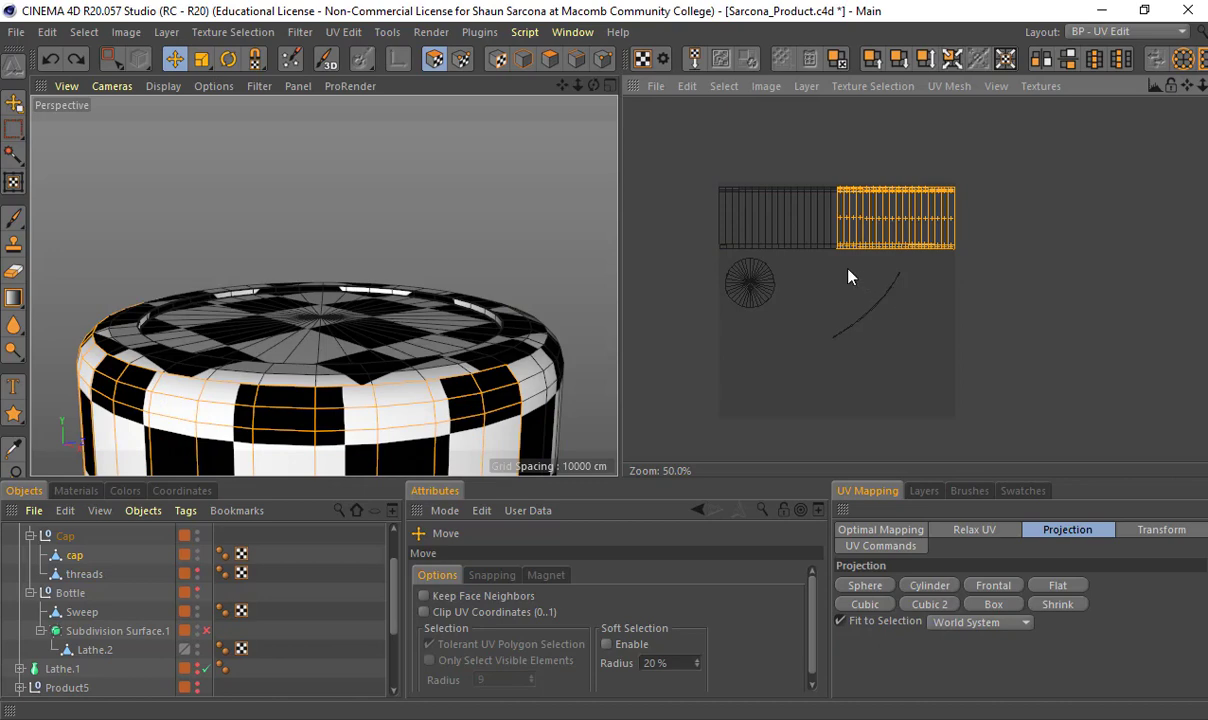
Select the three ring UV islands outside the texture square, move them into it, and scale them down together
{"action": "scroll", "coordinate": [795, 230], "scroll_direction": "down", "scroll_amount": 3}
{"action": "key", "text": "space"}
{"action": "left_click_drag", "start_coordinate": [797, 166], "coordinate": [668, 292]}
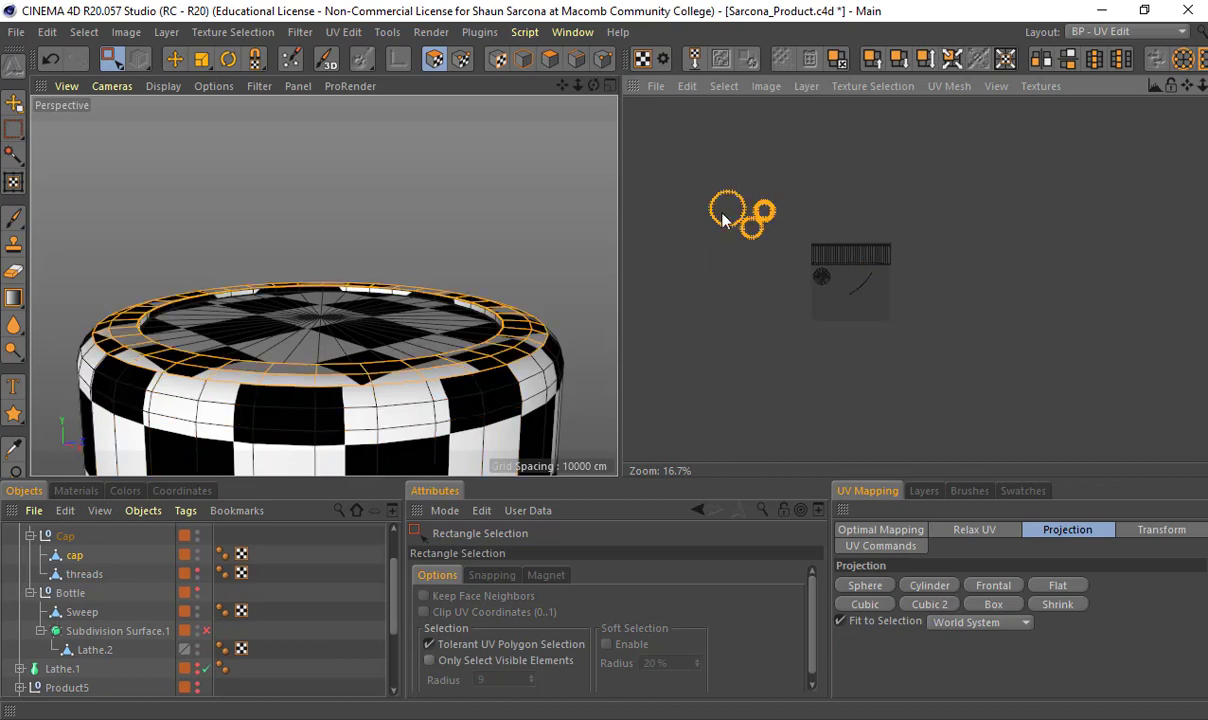
{"action": "left_click_drag", "start_coordinate": [728, 208], "coordinate": [752, 213]}
{"action": "left_click_drag", "start_coordinate": [696, 167], "coordinate": [781, 260]}
{"action": "key", "text": "e"}
{"action": "left_click_drag", "start_coordinate": [706, 207], "coordinate": [811, 291]}
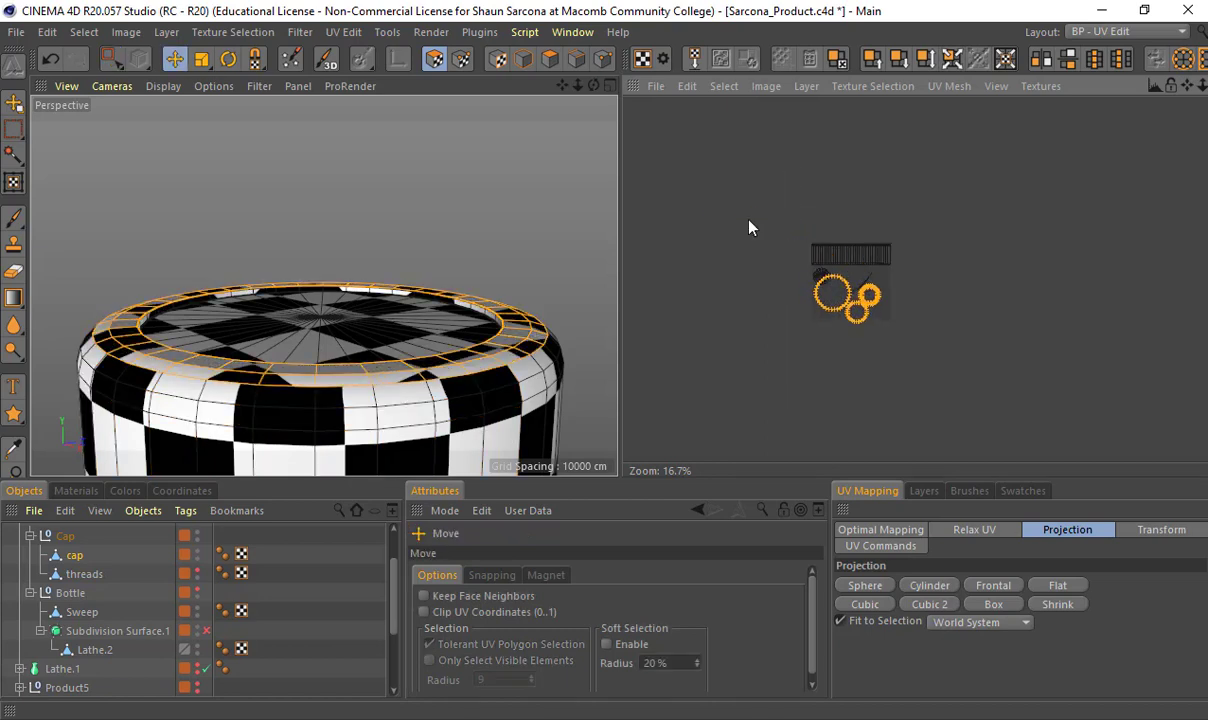
{"action": "key", "text": "t"}
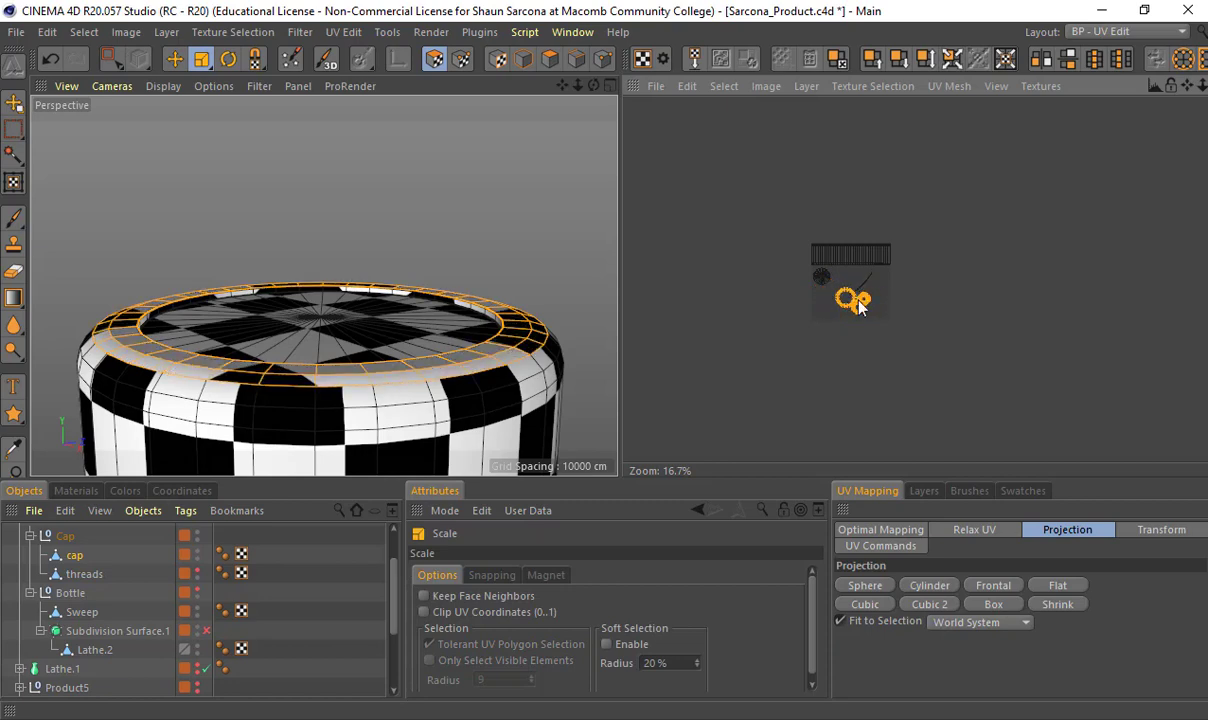
{"action": "scroll", "coordinate": [816, 262], "scroll_direction": "up", "scroll_amount": 6}
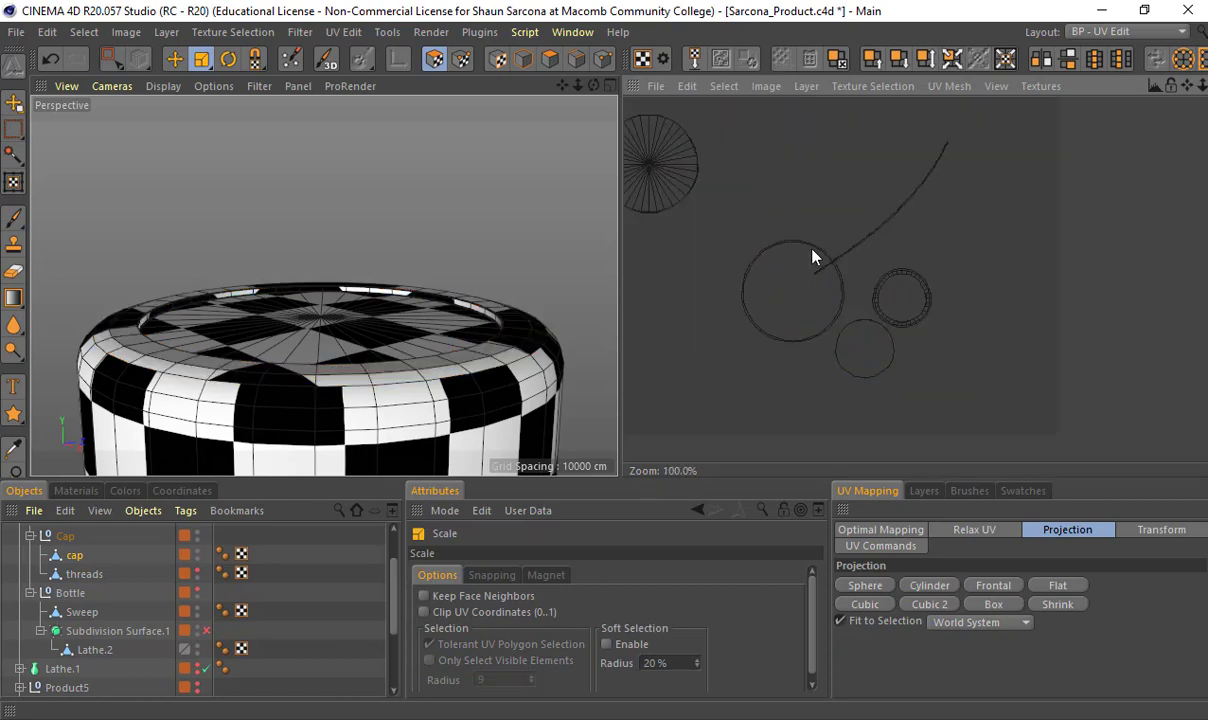
Move the largest ring UV island up beside the spoked top disc
{"action": "key", "text": "e"}
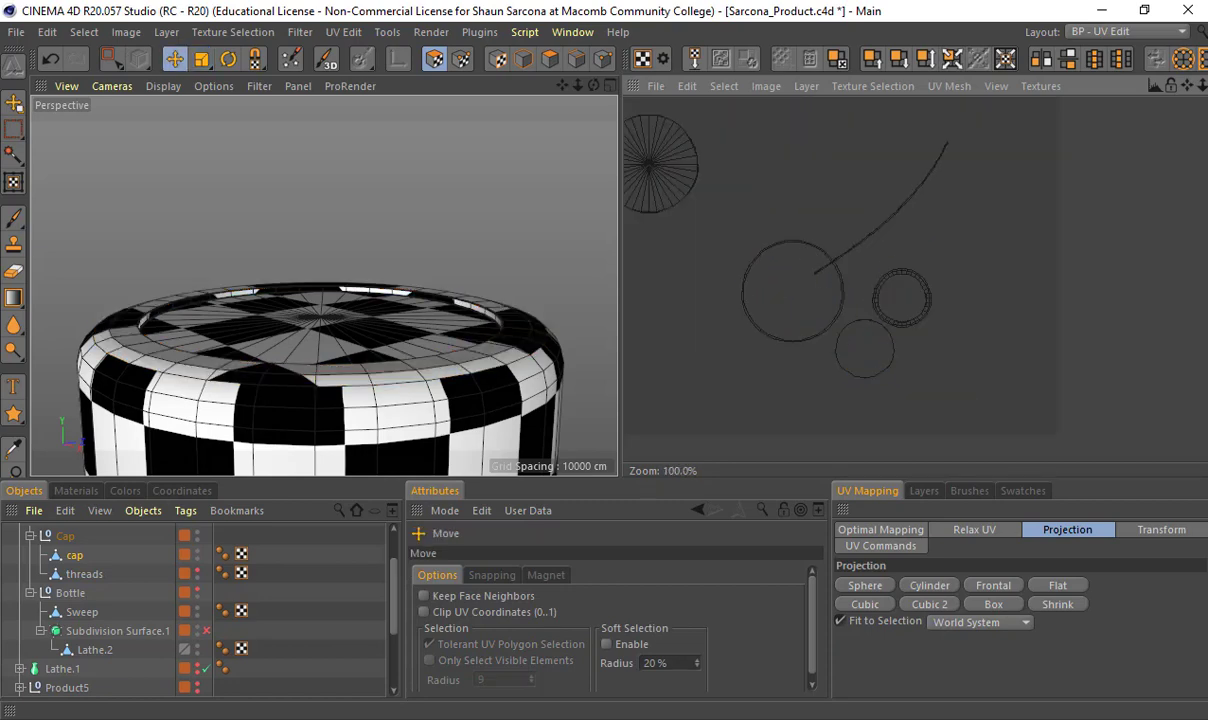
{"action": "left_click", "coordinate": [753, 260]}
{"action": "left_click_drag", "start_coordinate": [753, 260], "coordinate": [727, 131]}
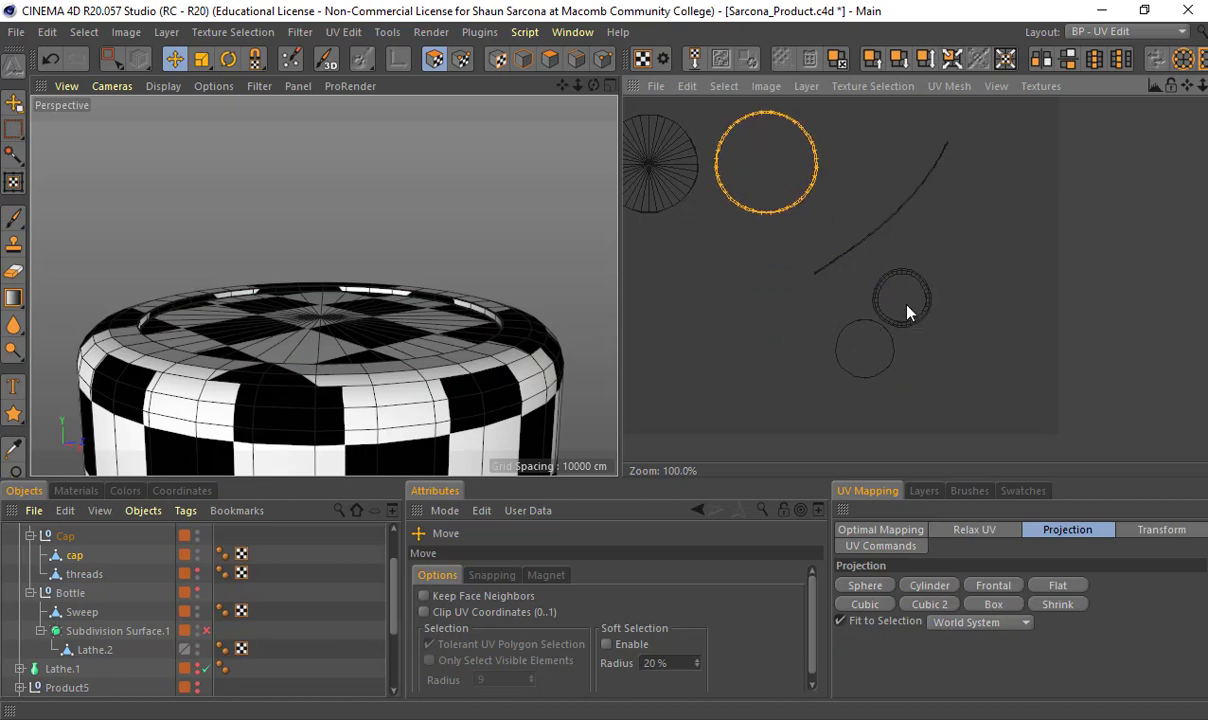
Move the curved strip UV island up beneath the side-wall island and rotate it until it lies roughly horizontal
{"action": "left_click", "coordinate": [884, 232]}
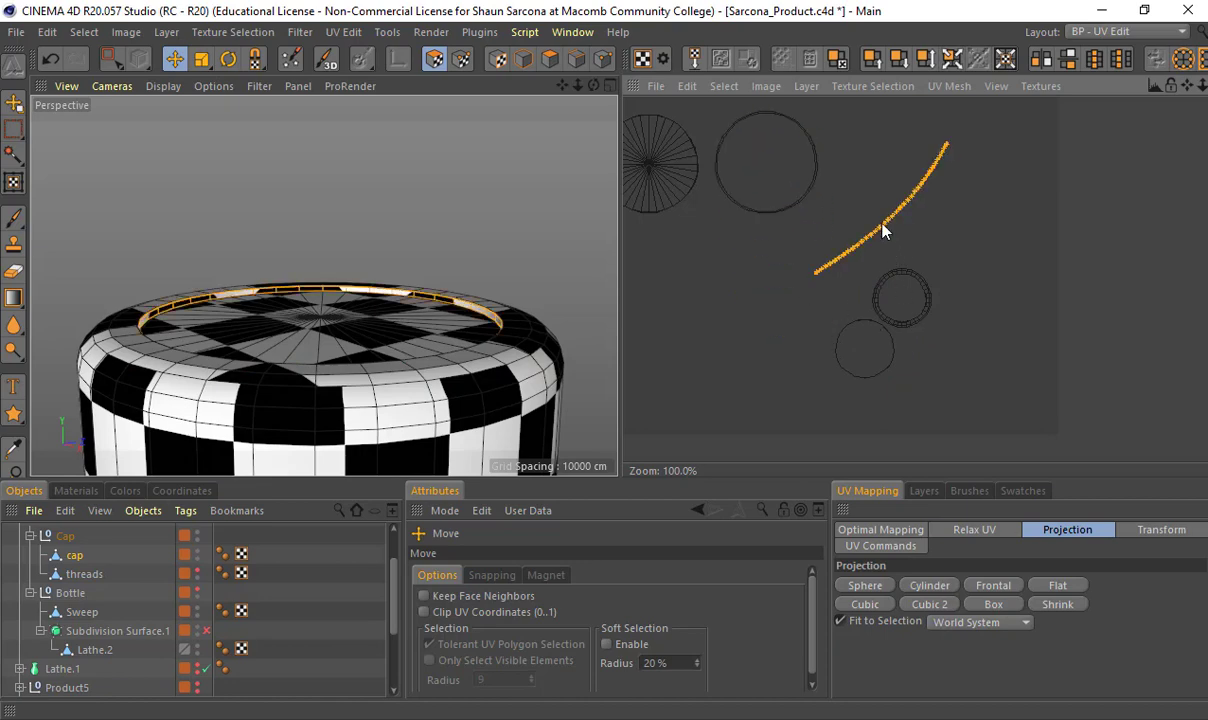
{"action": "left_click_drag", "start_coordinate": [878, 231], "coordinate": [917, 192]}
{"action": "key", "text": "r"}
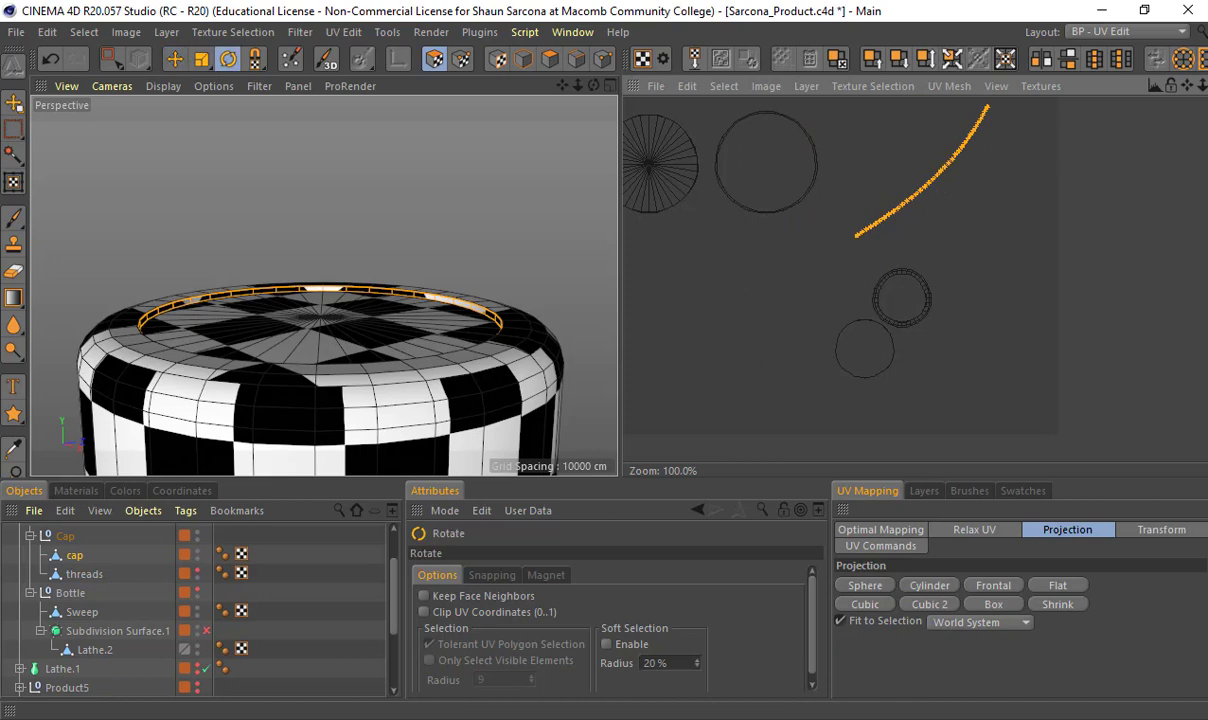
{"action": "middle_click_drag", "start_coordinate": [909, 191], "coordinate": [877, 275], "text": "alt"}
{"action": "mouse_move", "coordinate": [909, 198]}
{"action": "left_mouse_down"}
{"action": "mouse_move", "coordinate": [900, 210]}
{"action": "mouse_move", "coordinate": [923, 241]}
{"action": "mouse_move", "coordinate": [896, 233]}
{"action": "mouse_move", "coordinate": [900, 210]}
{"action": "left_mouse_up"}
Move the two small ring UV islands up into the row below the curved strip, with the double-banded ring near the texture square's right edge
{"action": "key", "text": "e"}
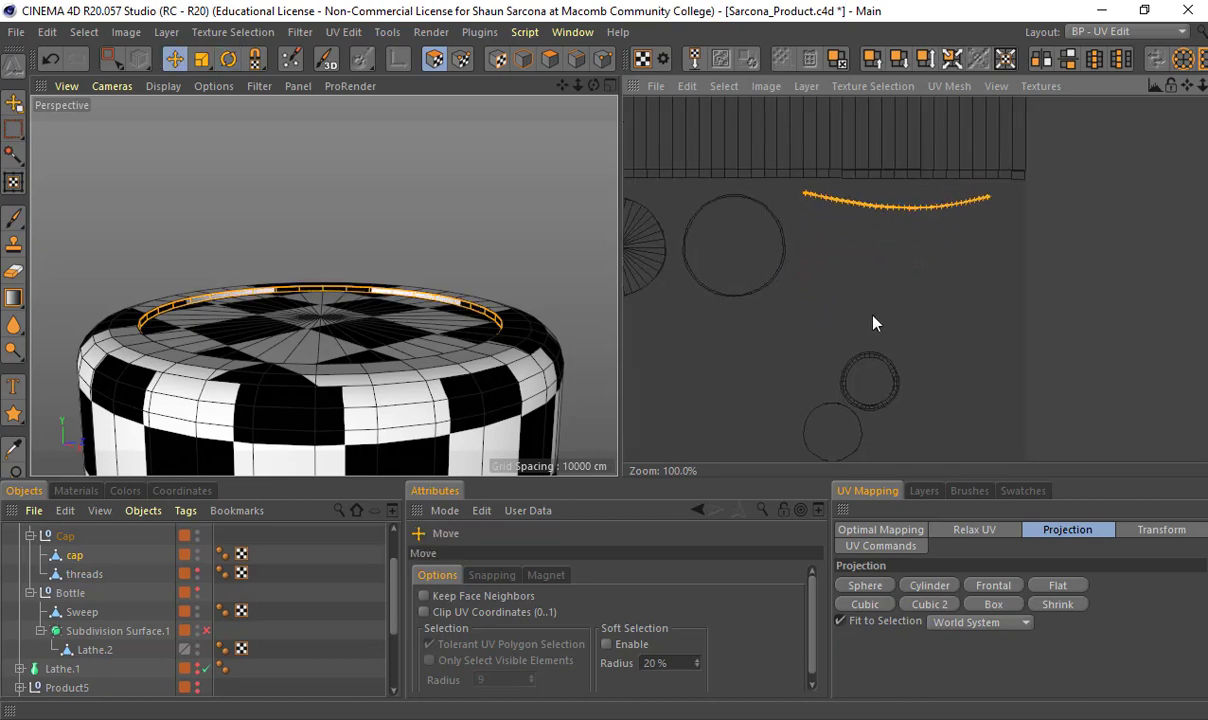
{"action": "left_click", "coordinate": [870, 358]}
{"action": "left_click_drag", "start_coordinate": [870, 358], "coordinate": [984, 223]}
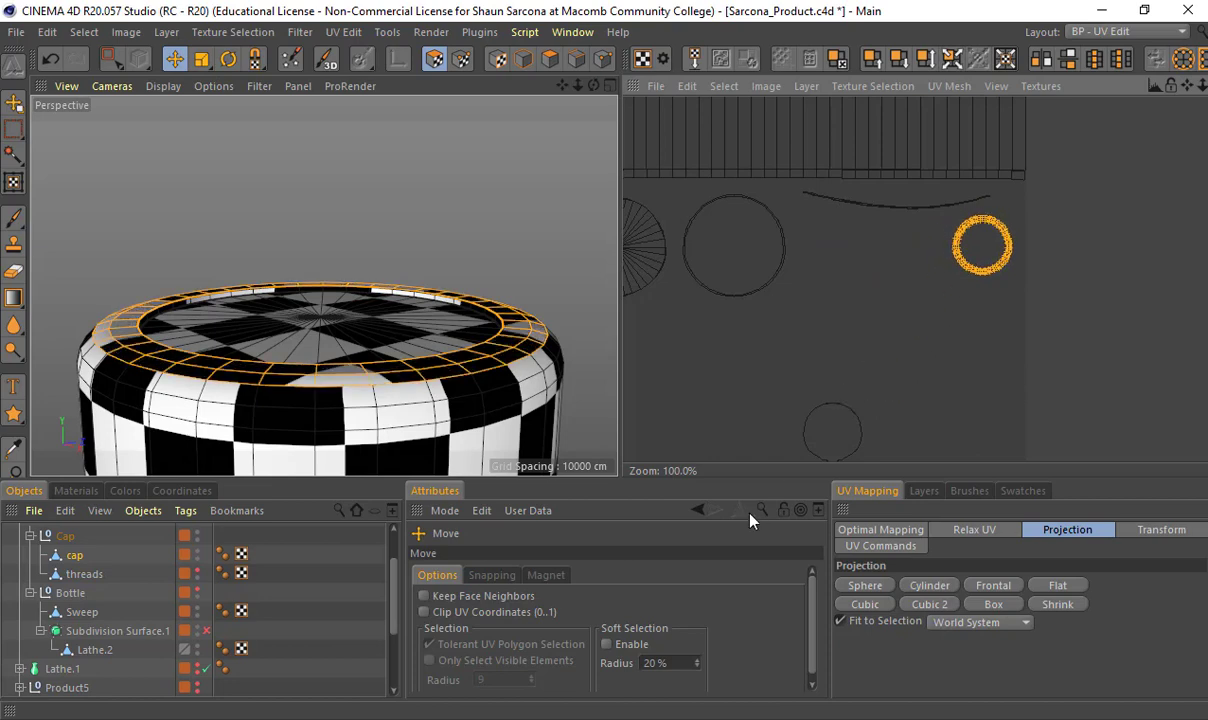
{"action": "left_click", "coordinate": [817, 416]}
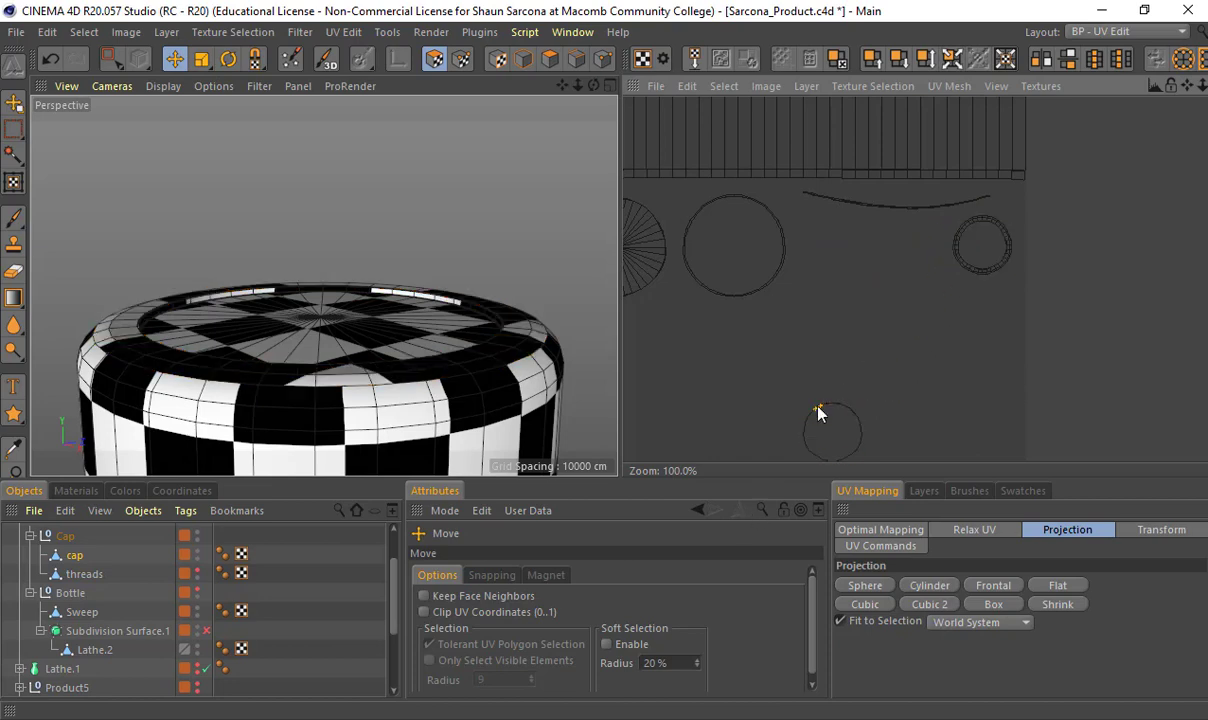
{"action": "left_click", "coordinate": [815, 418]}
{"action": "left_click_drag", "start_coordinate": [814, 423], "coordinate": [833, 244]}
Examine the cap's checker pattern from several sides and check that its UV islands fit inside the texture square
{"action": "scroll", "coordinate": [424, 380], "scroll_direction": "down", "scroll_amount": 3}
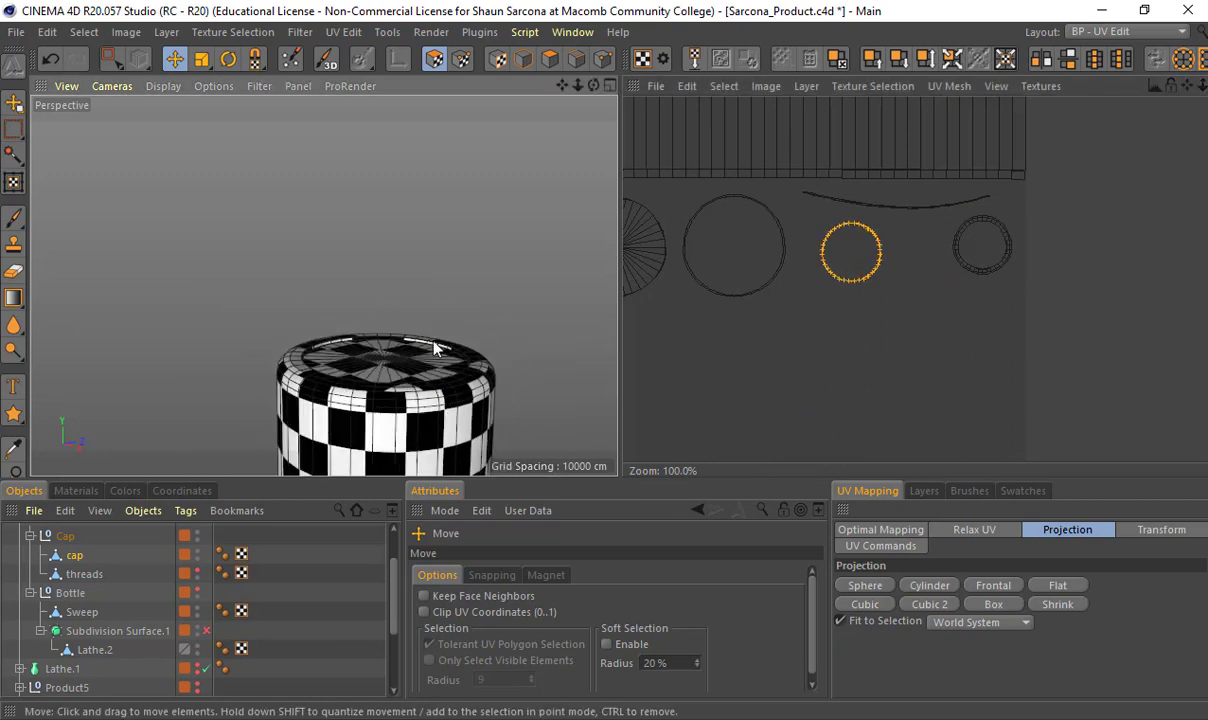
{"action": "left_click_drag", "start_coordinate": [436, 348], "coordinate": [353, 204], "text": "alt"}
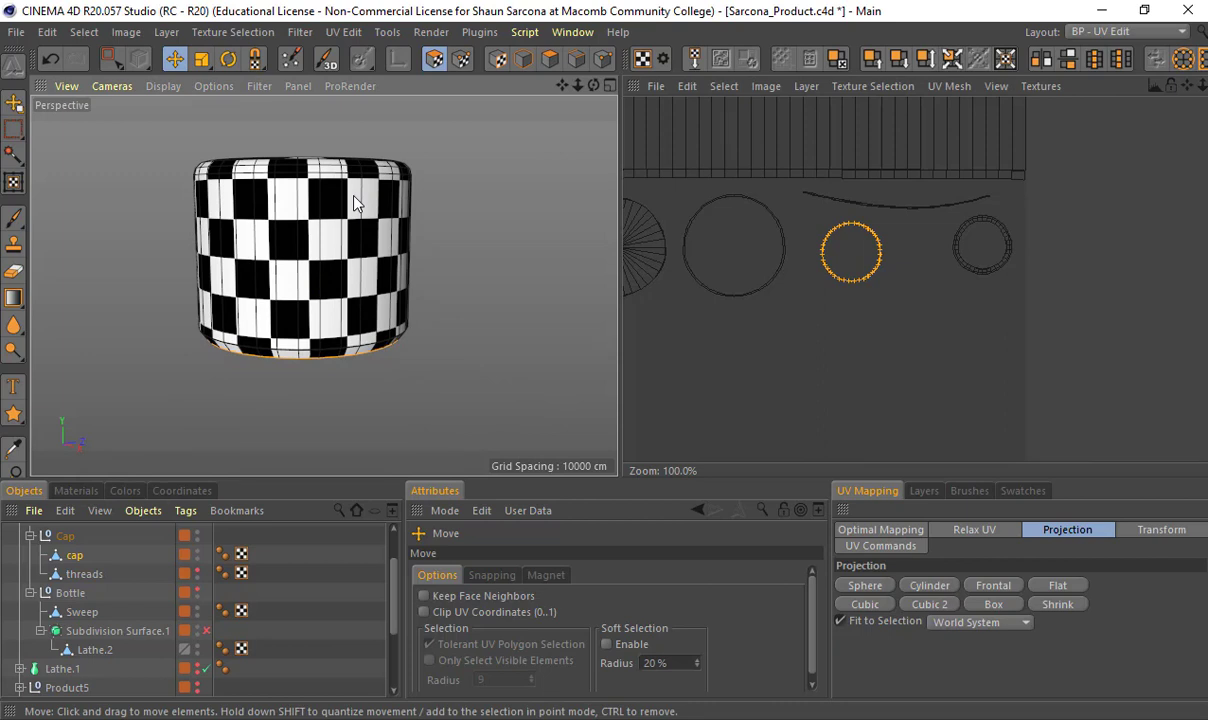
{"action": "scroll", "coordinate": [771, 271], "scroll_direction": "down", "scroll_amount": 3}
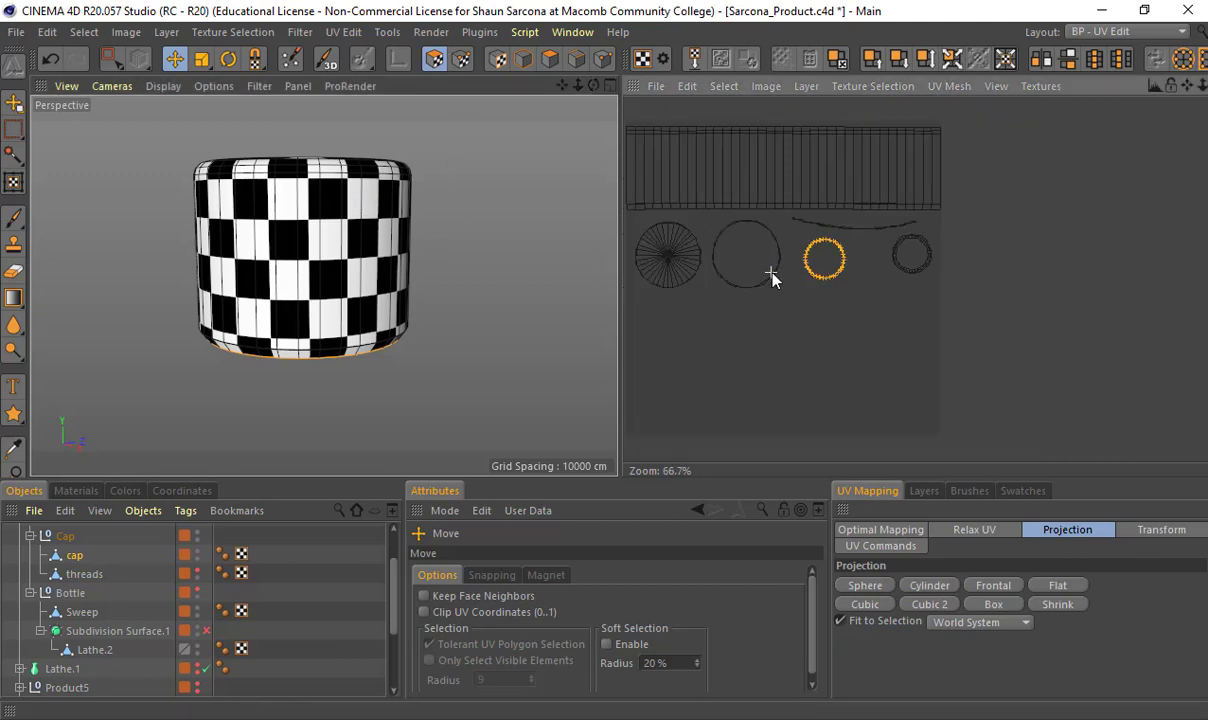
{"action": "middle_click_drag", "start_coordinate": [771, 271], "coordinate": [802, 214], "text": "alt"}
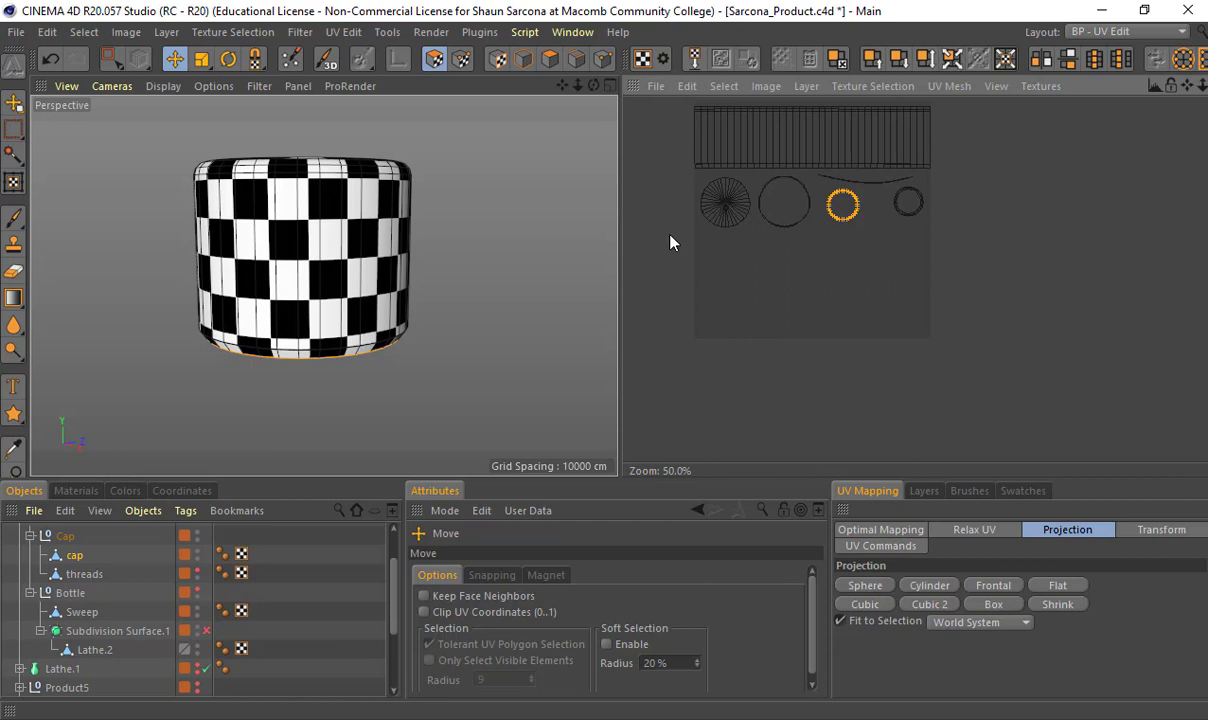
{"action": "scroll", "coordinate": [822, 154], "scroll_direction": "up", "scroll_amount": 8}
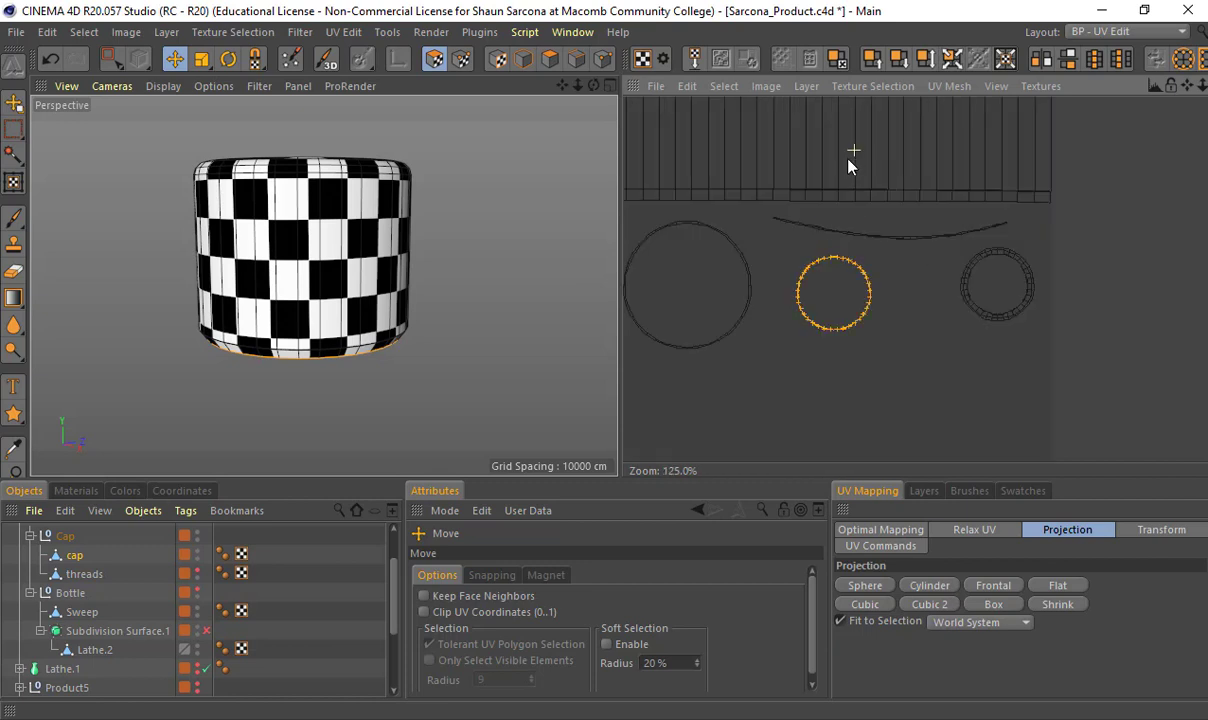
{"action": "middle_click_drag", "start_coordinate": [1104, 183], "coordinate": [1049, 400], "text": "alt"}
{"action": "middle_click_drag", "start_coordinate": [1073, 136], "coordinate": [1054, 316], "text": "alt"}
{"action": "middle_click_drag", "start_coordinate": [1008, 180], "coordinate": [1028, 178], "text": "alt"}
{"action": "scroll", "coordinate": [800, 255], "scroll_direction": "down", "scroll_amount": 6}
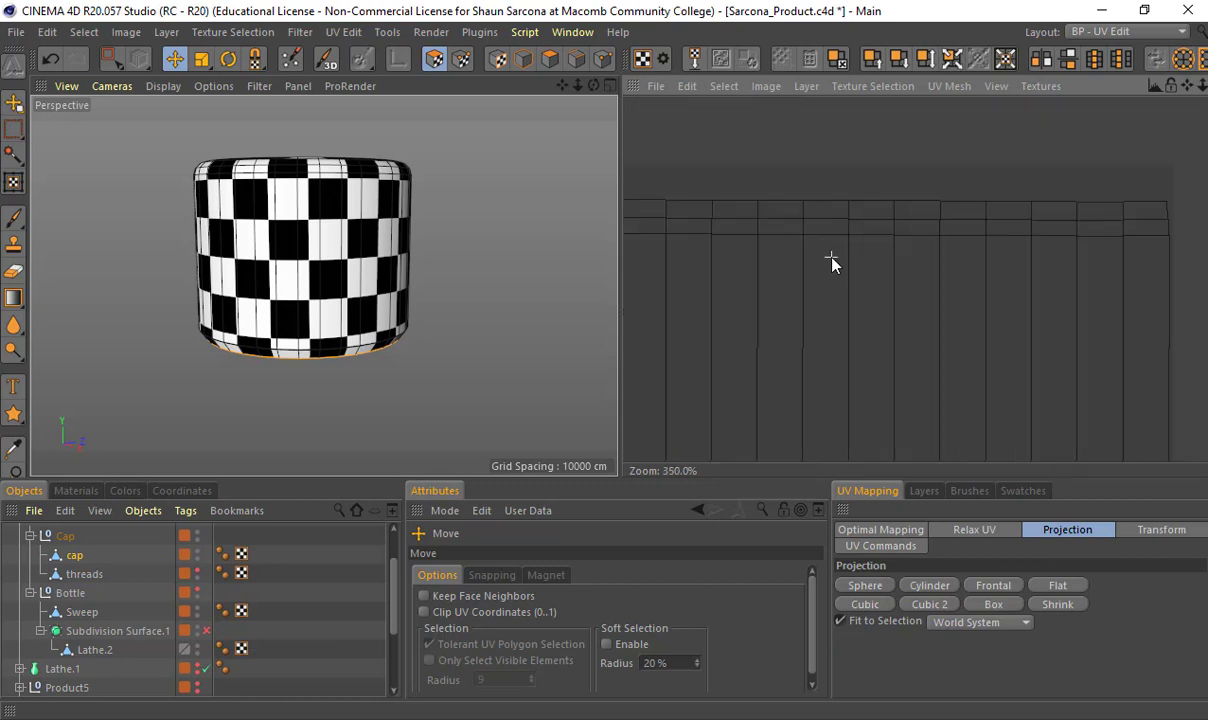
{"action": "scroll", "coordinate": [650, 288], "scroll_direction": "up", "scroll_amount": 6}
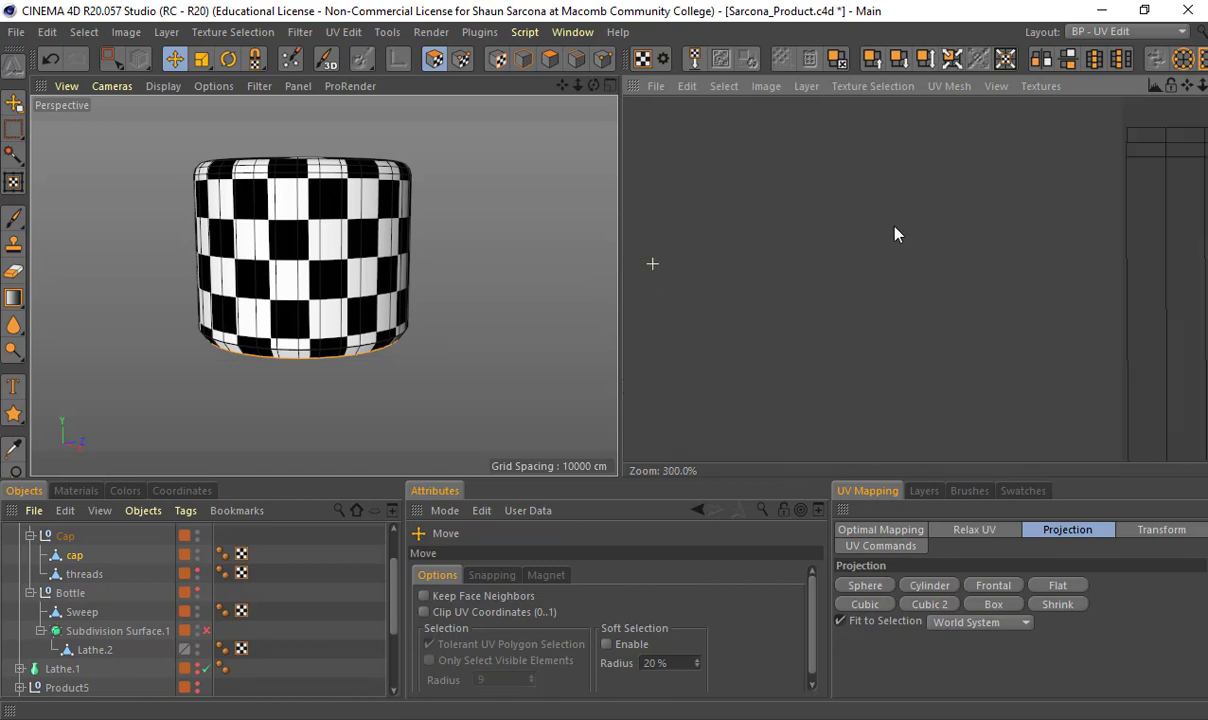
{"action": "scroll", "coordinate": [843, 315], "scroll_direction": "down", "scroll_amount": 8}
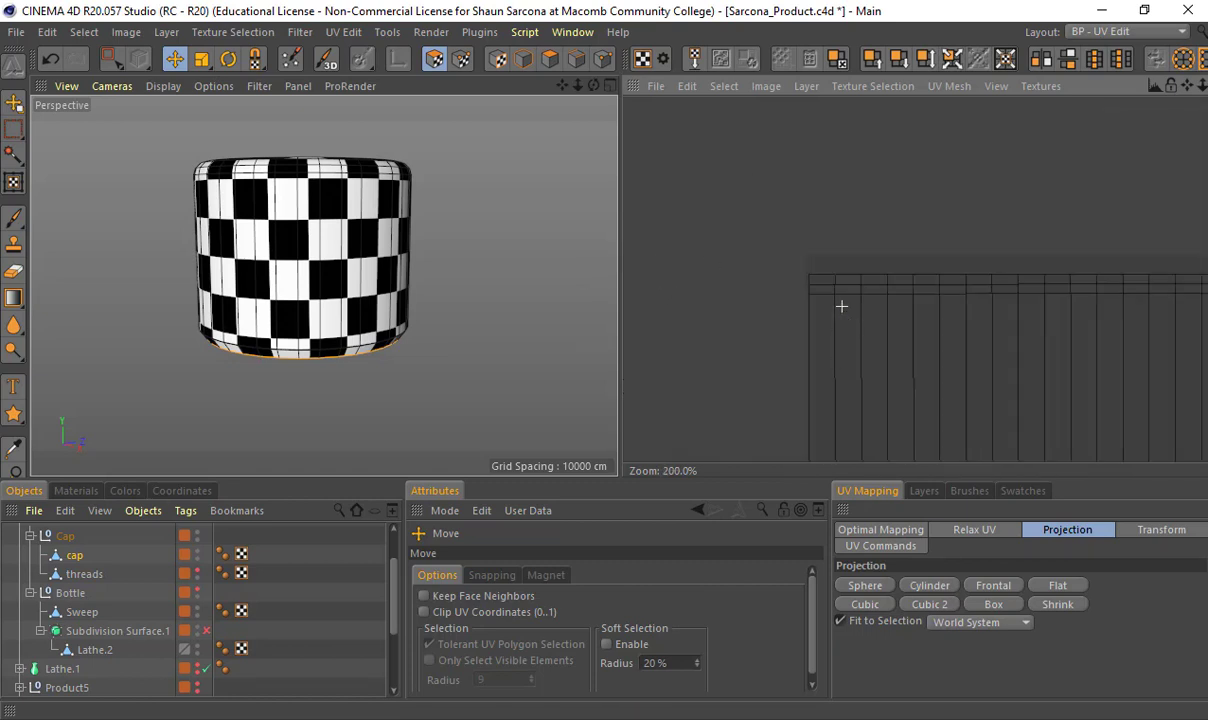
{"action": "left_click_drag", "start_coordinate": [405, 228], "coordinate": [380, 288], "text": "alt"}
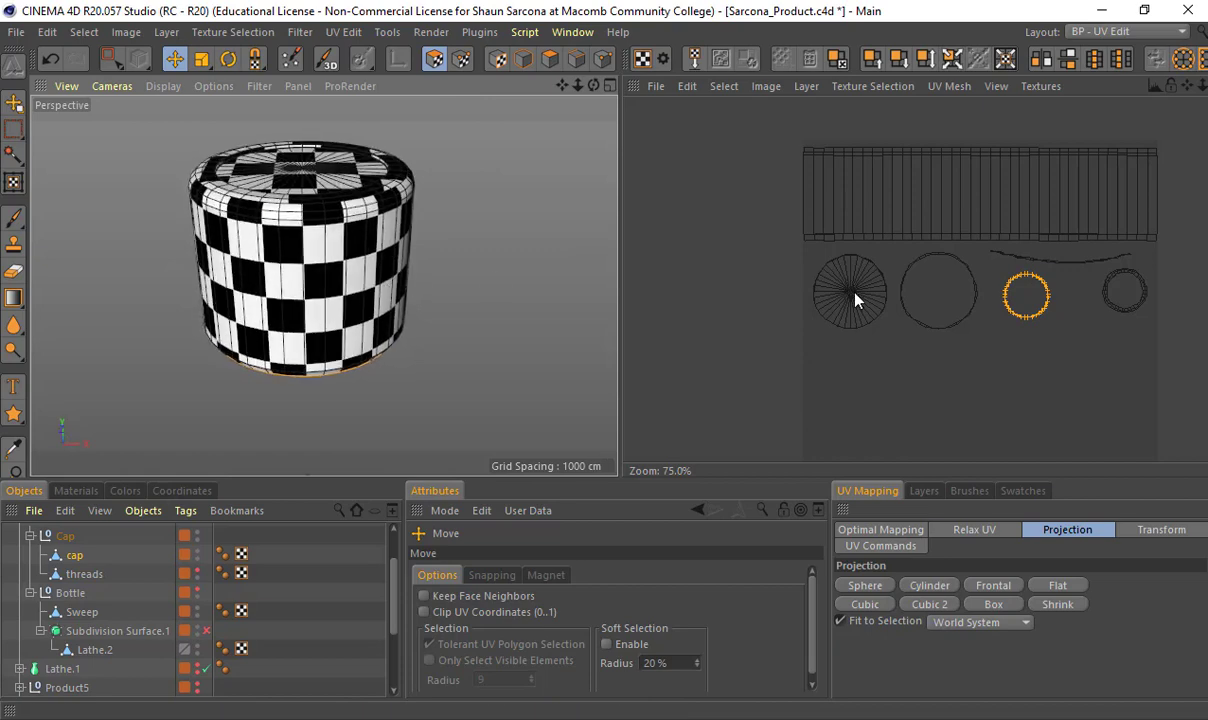
{"action": "middle_click_drag", "start_coordinate": [969, 362], "coordinate": [873, 319], "text": "alt"}
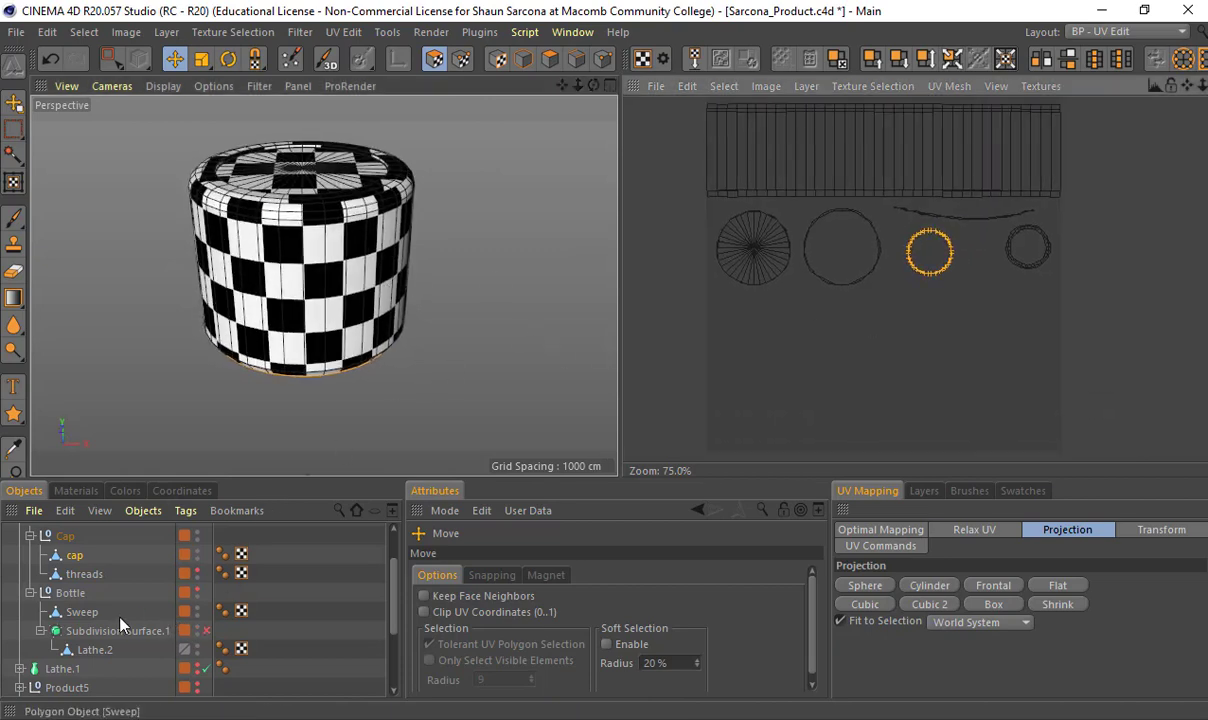
Show only the bottle body, with the cap and Sweep threads hidden, and select its Lathe.2 mesh
{"action": "double_click", "coordinate": [197, 552]}
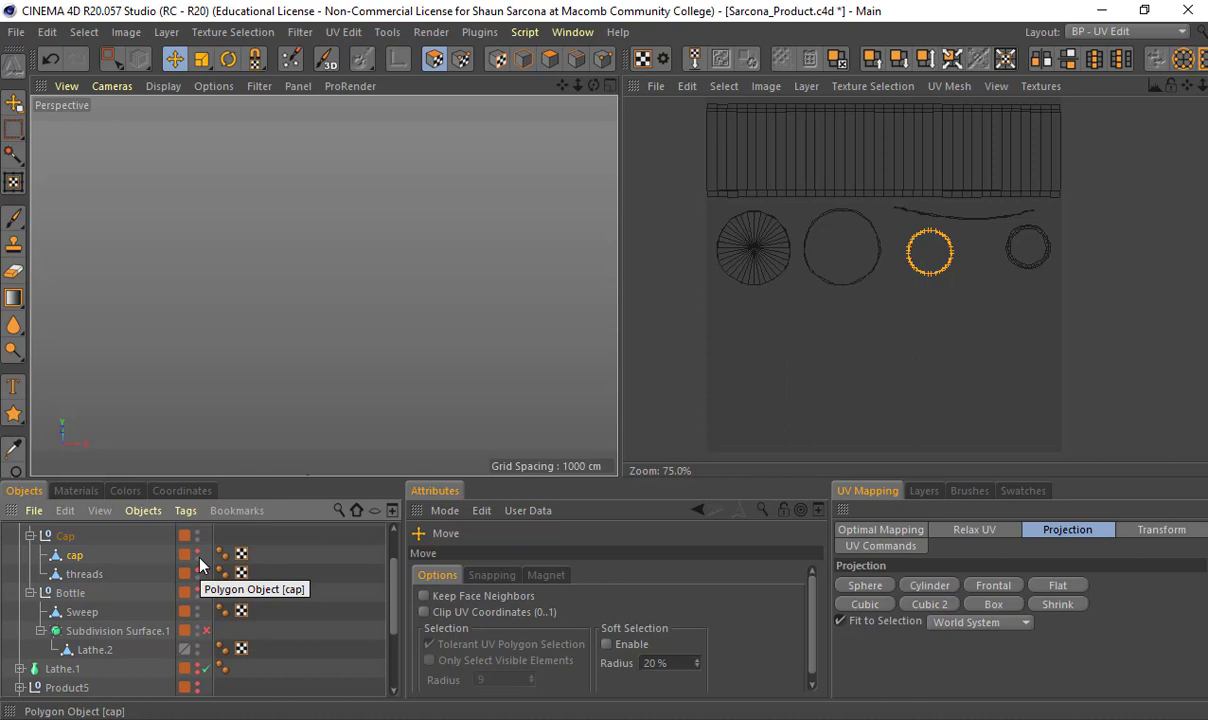
{"action": "left_click", "coordinate": [86, 613]}
{"action": "left_click", "coordinate": [110, 631]}
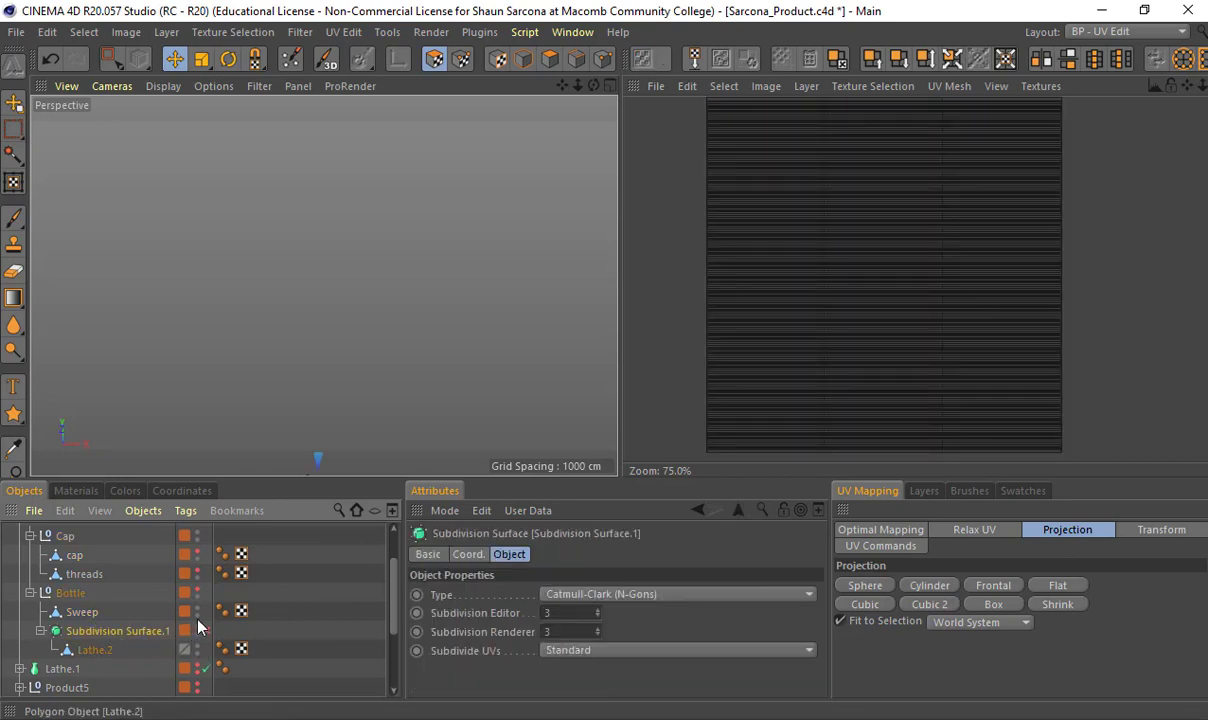
{"action": "left_click", "coordinate": [205, 631]}
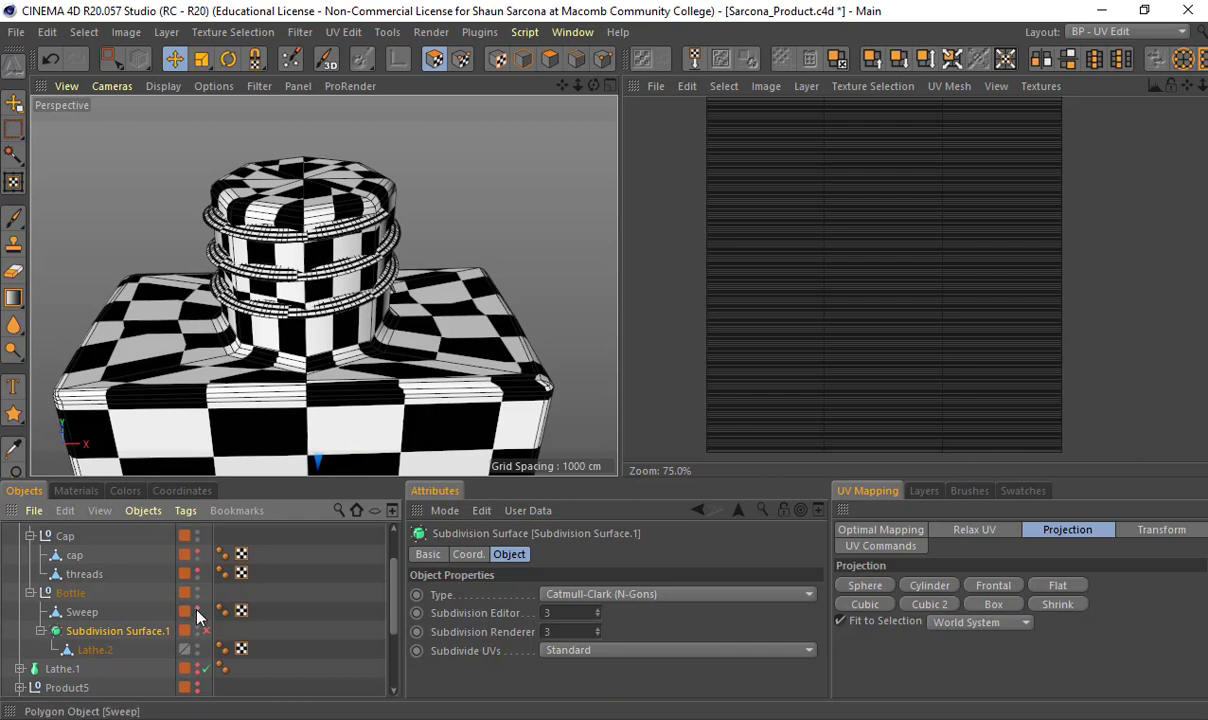
{"action": "scroll", "coordinate": [350, 243], "scroll_direction": "down", "scroll_amount": 10}
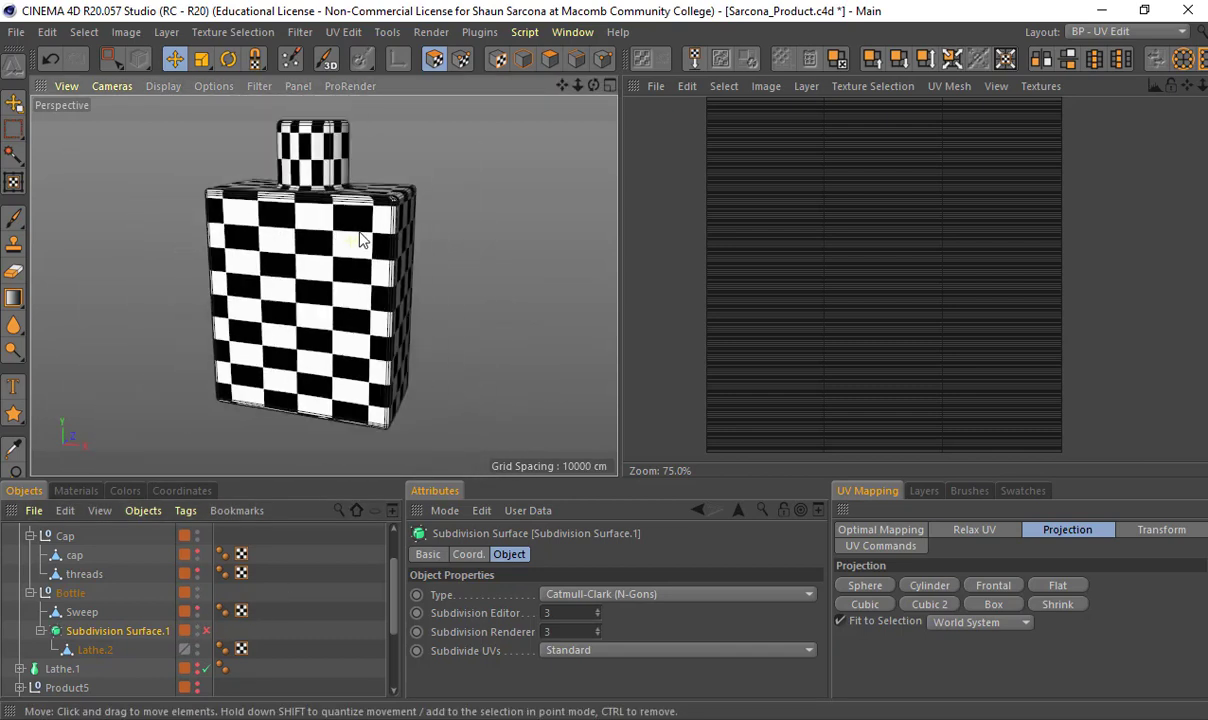
{"action": "left_click_drag", "start_coordinate": [362, 240], "coordinate": [318, 243], "text": "alt"}
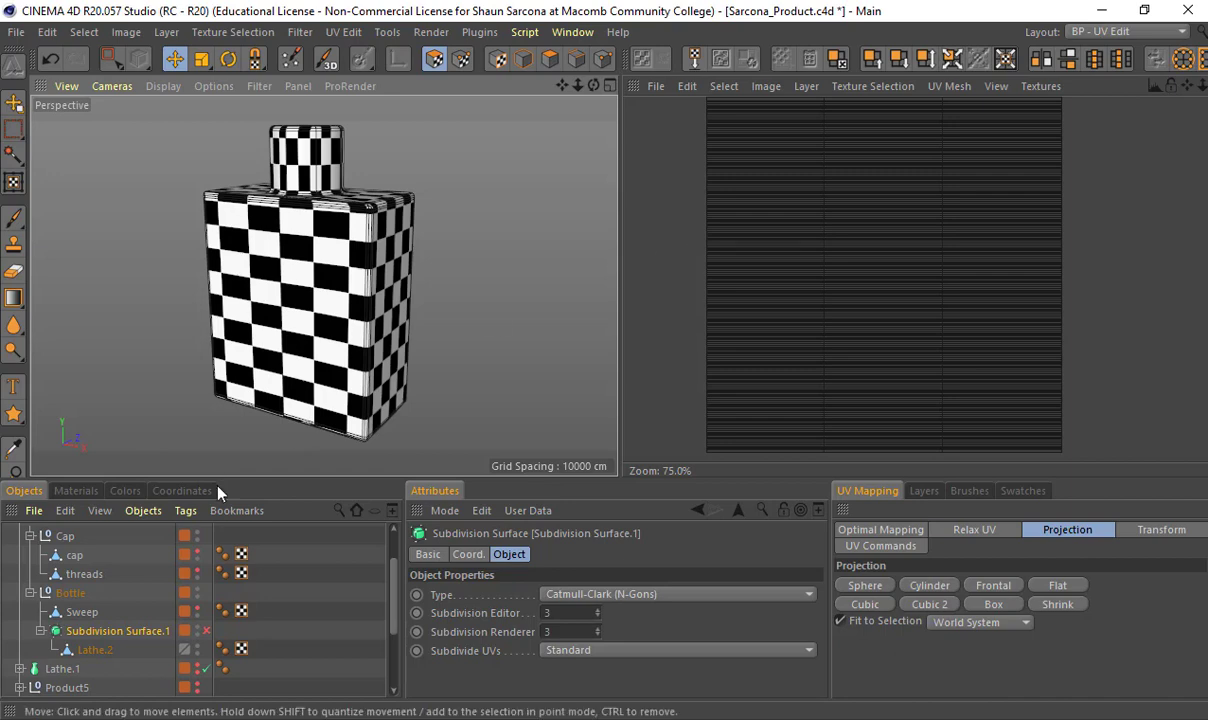
{"action": "left_click", "coordinate": [100, 650]}
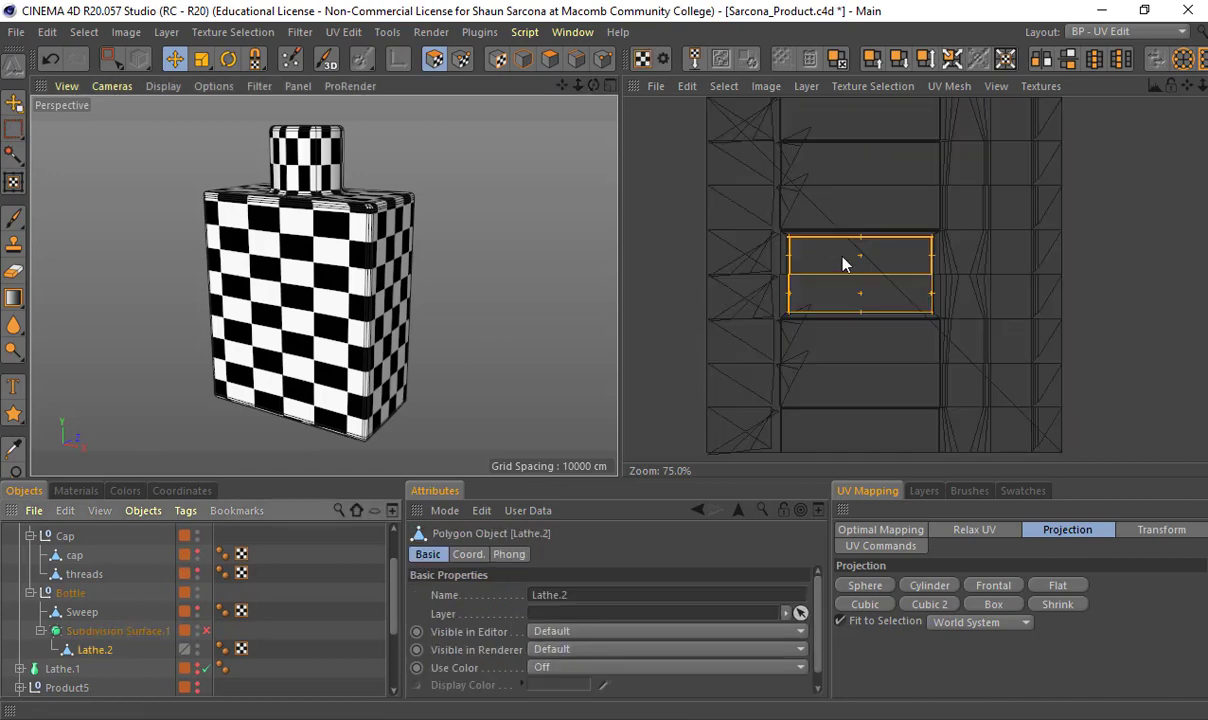
In the Right view, select all polygons of the bottle's neck down to its flared base with Rectangle Selection
{"action": "scroll", "coordinate": [844, 262], "scroll_direction": "down", "scroll_amount": 5}
{"action": "left_click_drag", "start_coordinate": [456, 275], "coordinate": [493, 248], "text": "alt"}
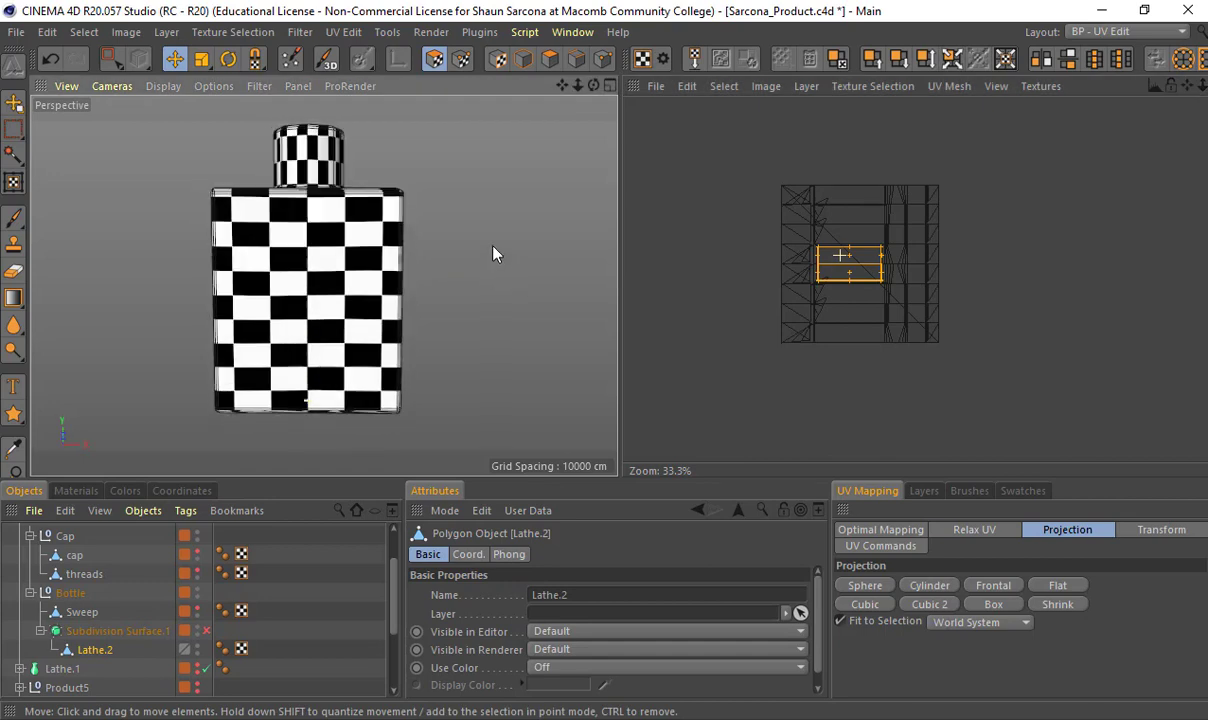
{"action": "middle_click_drag", "start_coordinate": [493, 248], "coordinate": [437, 264], "text": "alt"}
{"action": "middle_click", "coordinate": [437, 264]}
{"action": "middle_click", "coordinate": [229, 353]}
{"action": "scroll", "coordinate": [318, 256], "scroll_direction": "down", "scroll_amount": 6}
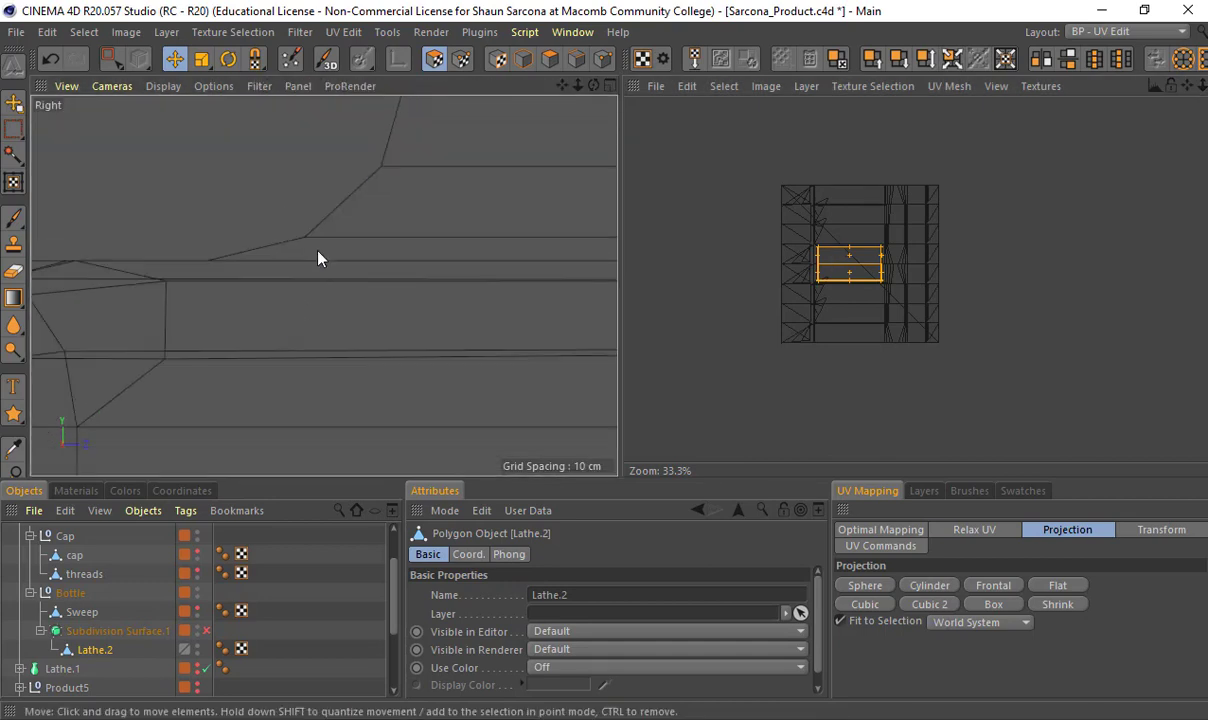
{"action": "scroll", "coordinate": [406, 242], "scroll_direction": "down", "scroll_amount": 4}
{"action": "middle_click_drag", "start_coordinate": [411, 237], "coordinate": [309, 315], "text": "alt"}
{"action": "key", "text": "0"}
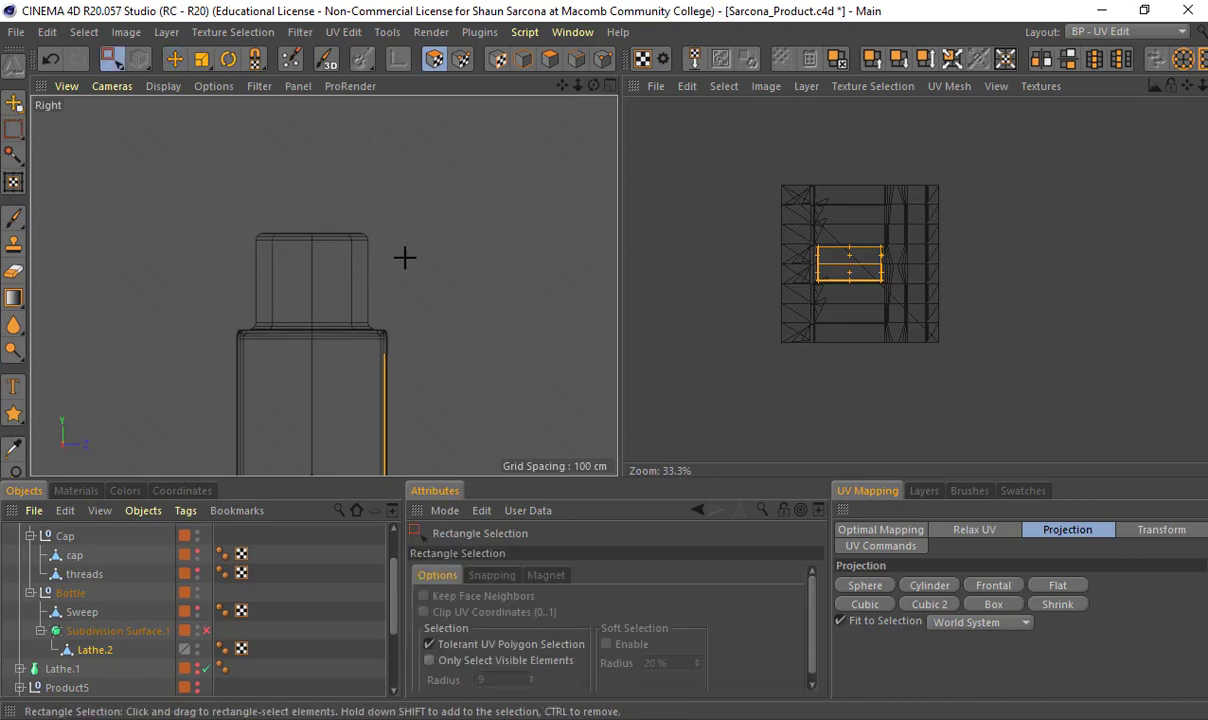
{"action": "left_click_drag", "start_coordinate": [175, 186], "coordinate": [464, 326]}
{"action": "scroll", "coordinate": [270, 335], "scroll_direction": "up", "scroll_amount": 5}
{"action": "scroll", "coordinate": [275, 332], "scroll_direction": "up", "scroll_amount": 4}
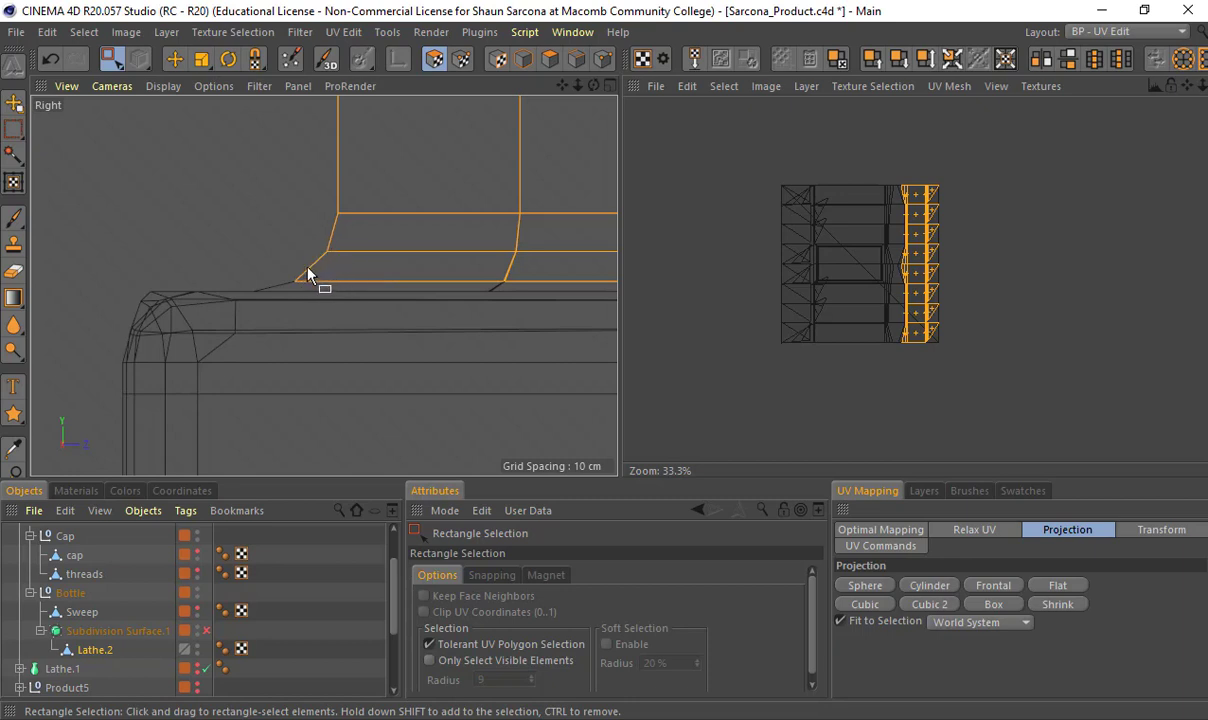
Apply a Cylinder projection to the selected neck polygons and move their UV island out to the right of the texture square
{"action": "middle_click", "coordinate": [420, 241]}
{"action": "middle_click", "coordinate": [262, 213]}
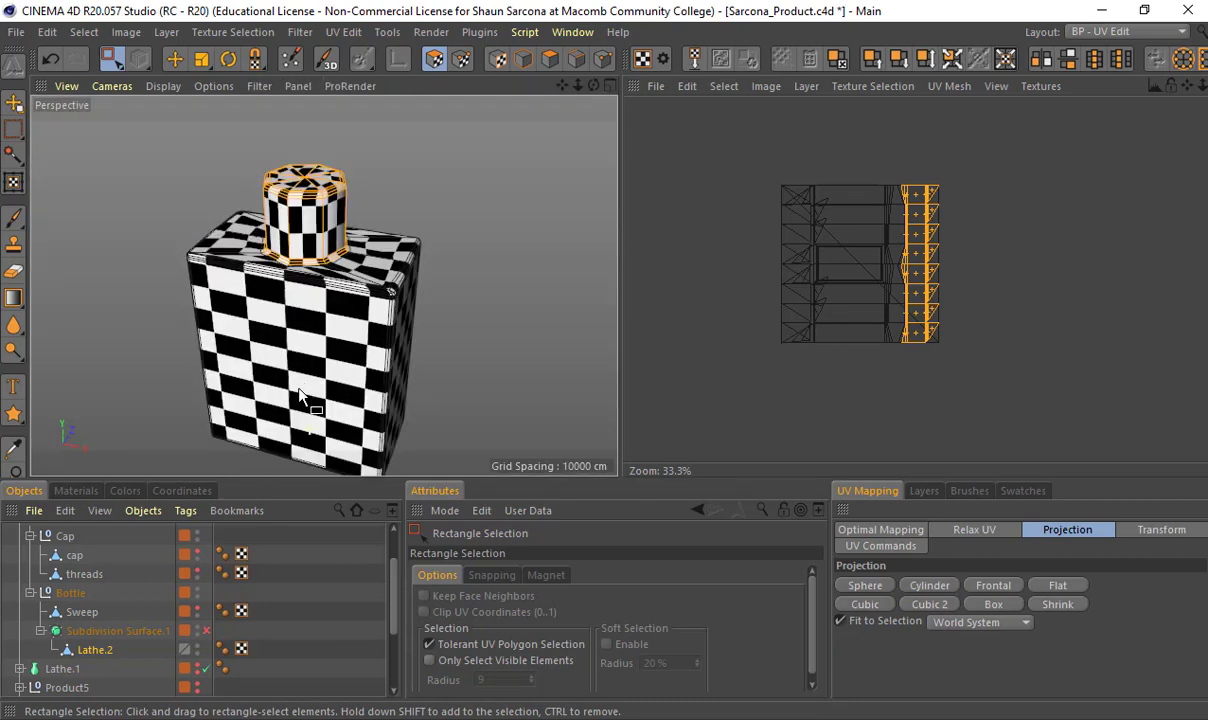
{"action": "left_click_drag", "start_coordinate": [299, 390], "coordinate": [271, 255], "text": "alt"}
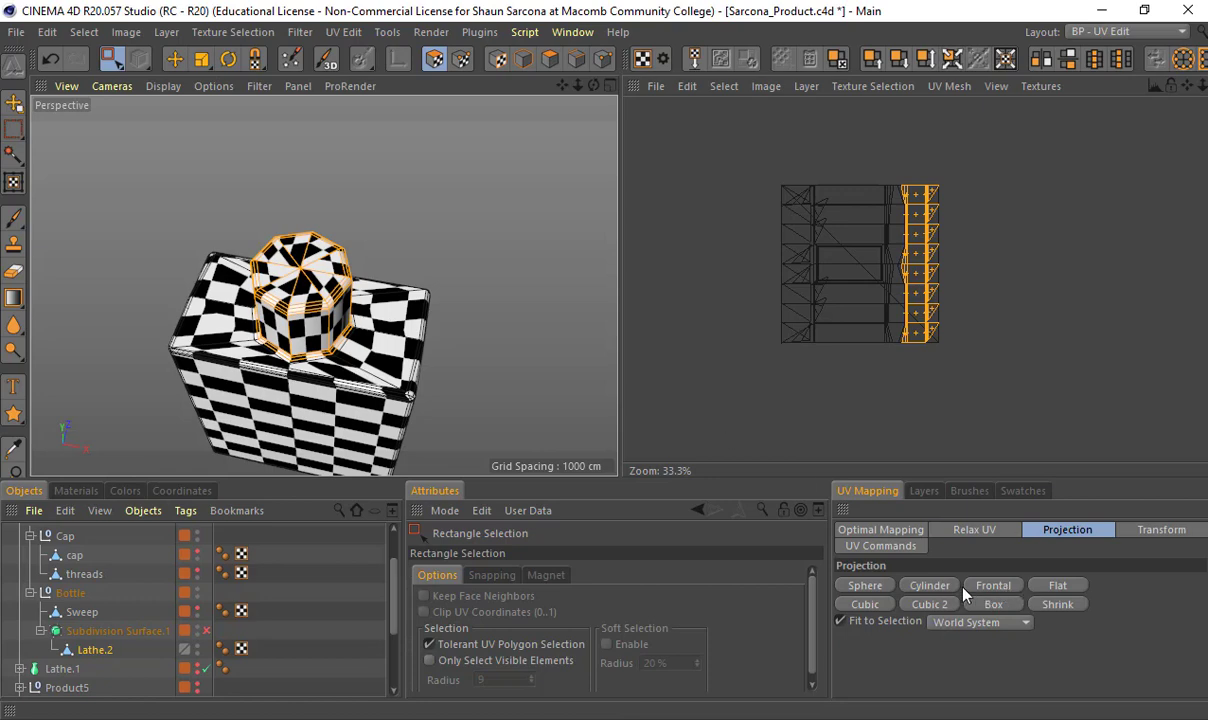
{"action": "left_click", "coordinate": [929, 586]}
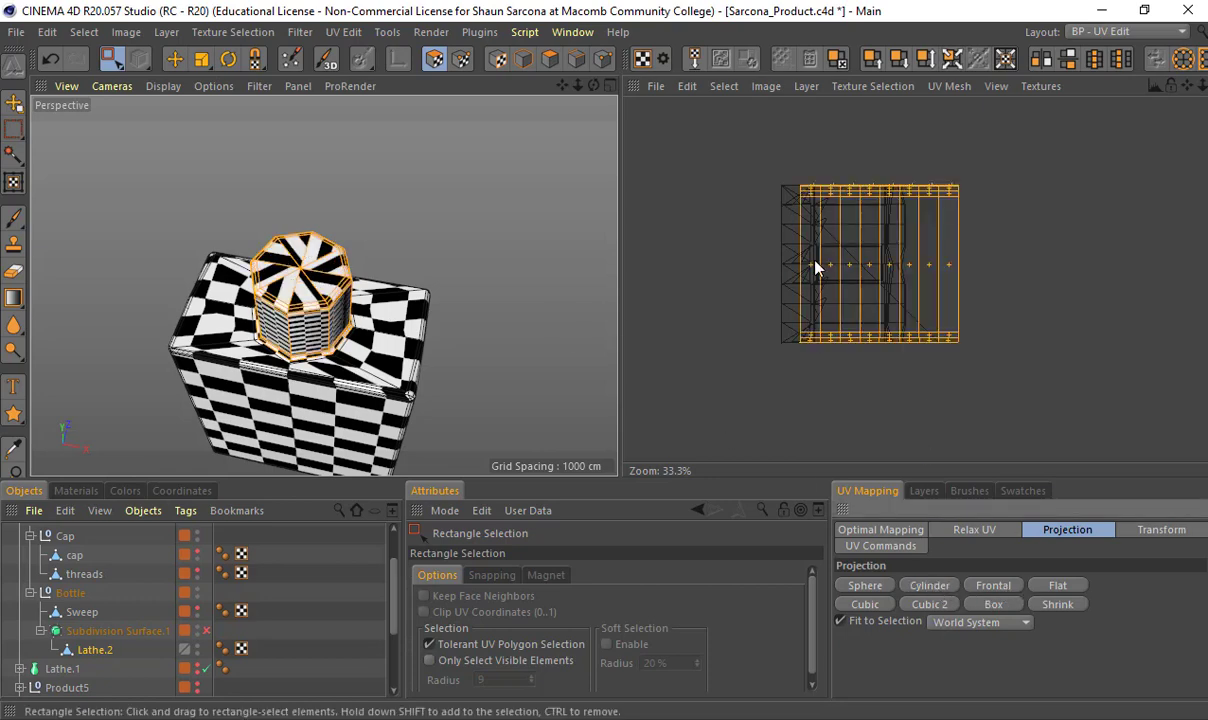
{"action": "left_click_drag", "start_coordinate": [852, 270], "coordinate": [1072, 264]}
{"action": "key", "text": "ctrl+z"}
{"action": "key", "text": "e"}
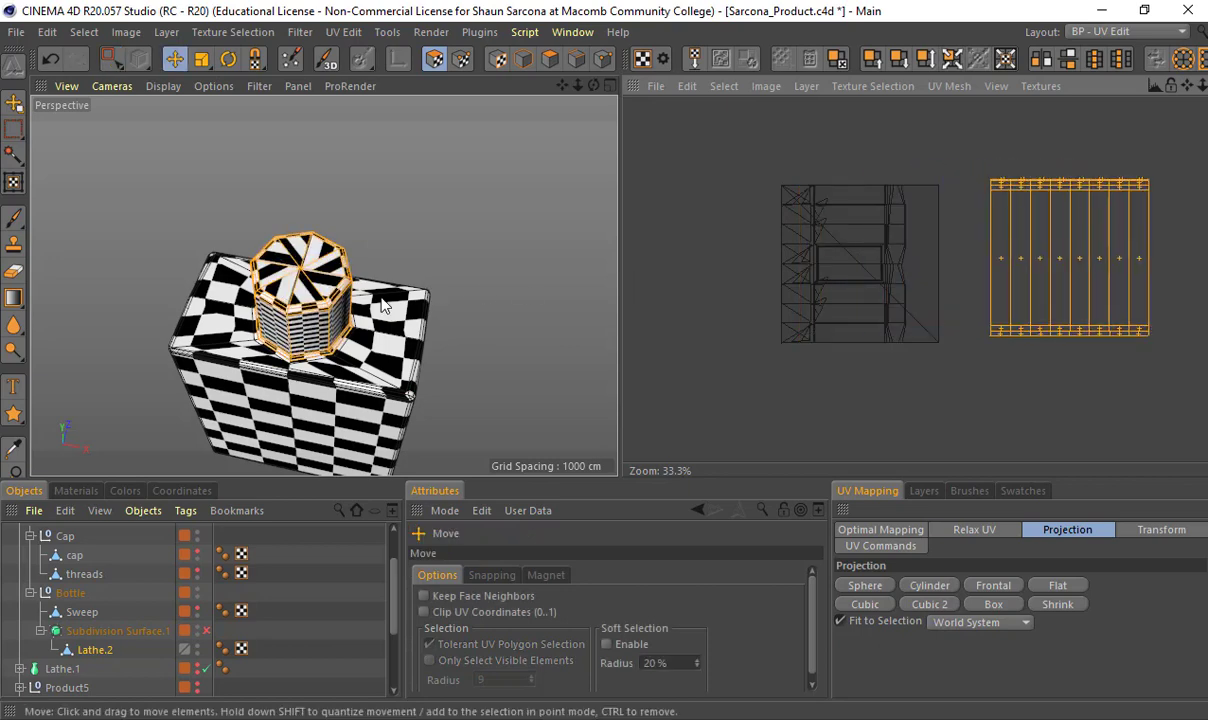
Select only the top faces of the bottle's cylindrical neck in the Right view with Rectangle Selection
{"action": "middle_click", "coordinate": [310, 268]}
{"action": "middle_click", "coordinate": [325, 284]}
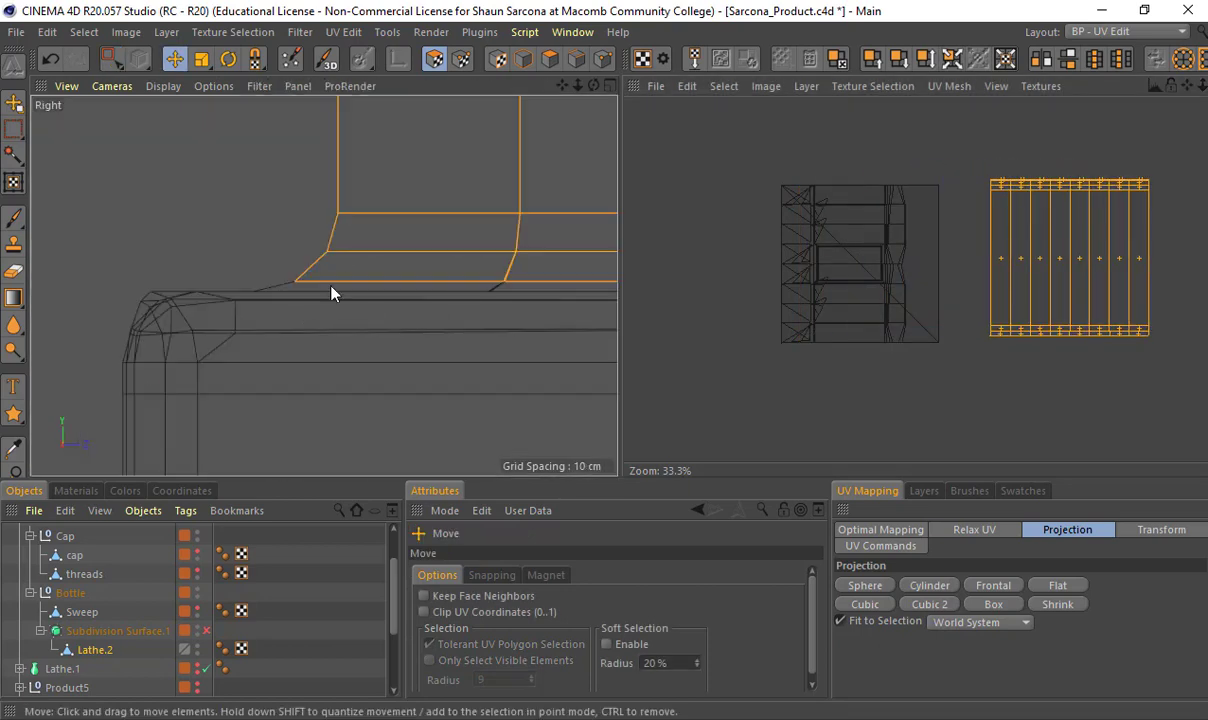
{"action": "middle_click_drag", "start_coordinate": [331, 286], "coordinate": [394, 257], "text": "alt"}
{"action": "right_click_drag", "start_coordinate": [394, 257], "coordinate": [320, 321], "text": "alt"}
{"action": "middle_click_drag", "start_coordinate": [354, 294], "coordinate": [364, 286], "text": "alt"}
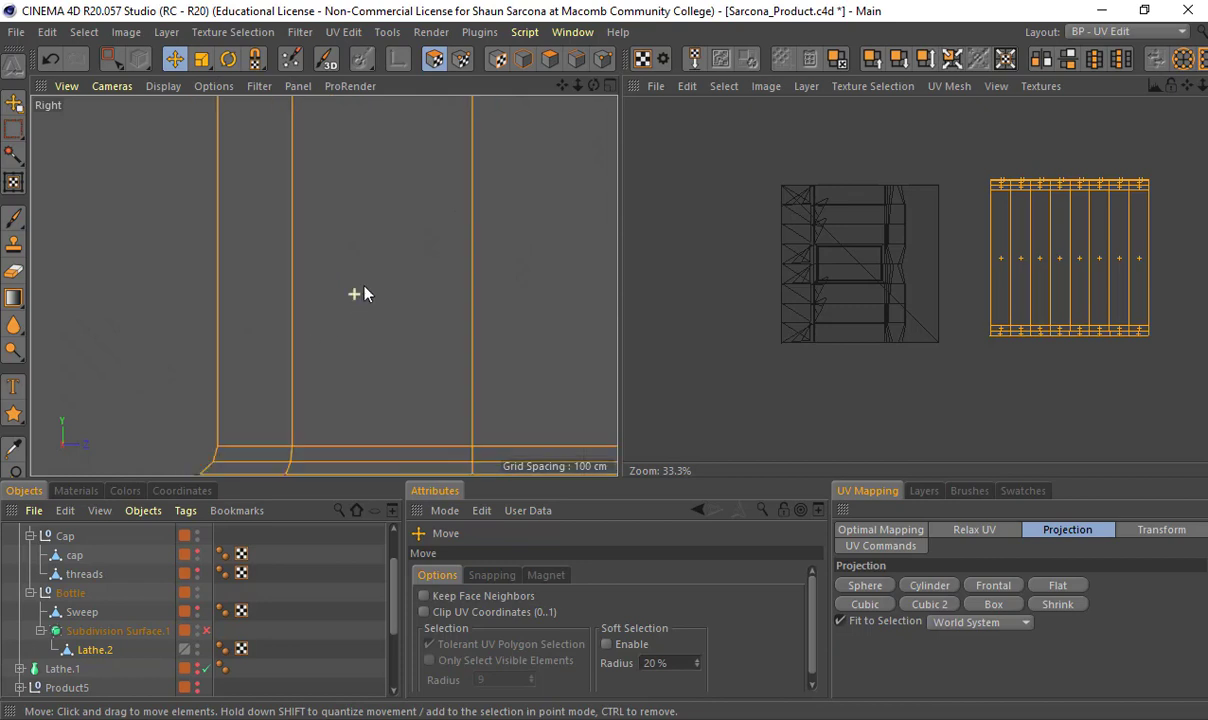
{"action": "scroll", "coordinate": [340, 288], "scroll_direction": "down", "scroll_amount": 2}
{"action": "key", "text": "0"}
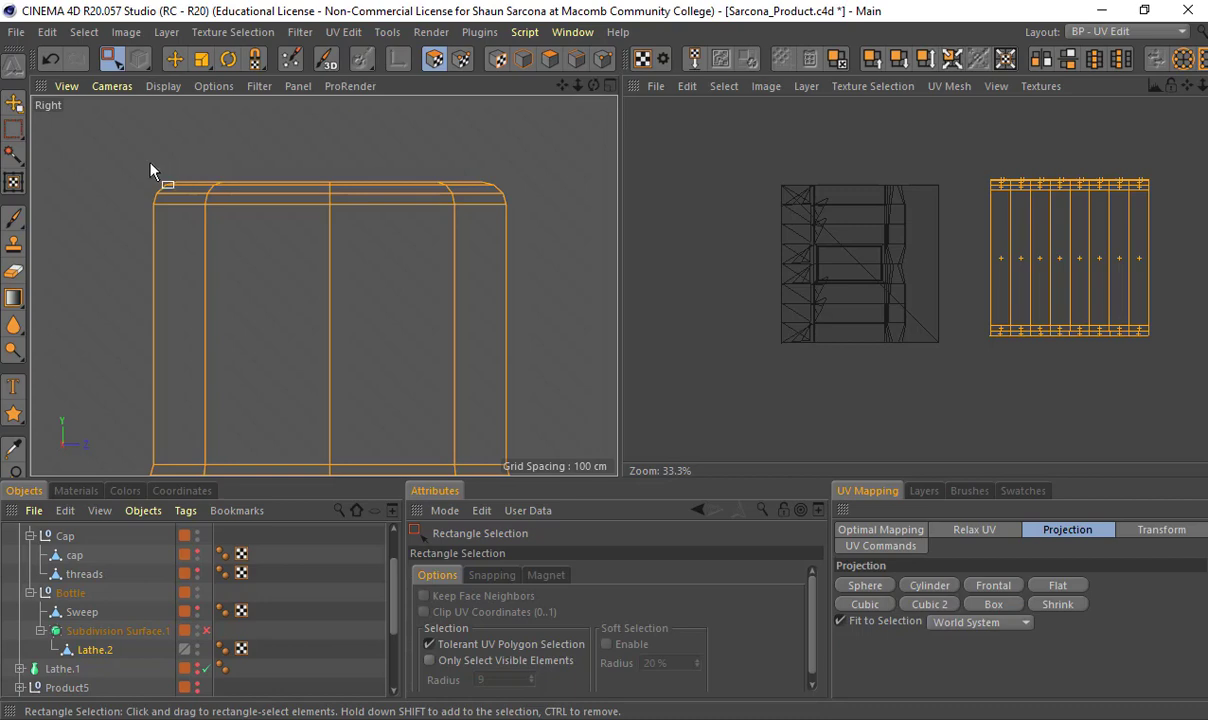
{"action": "left_click_drag", "start_coordinate": [150, 166], "coordinate": [592, 180]}
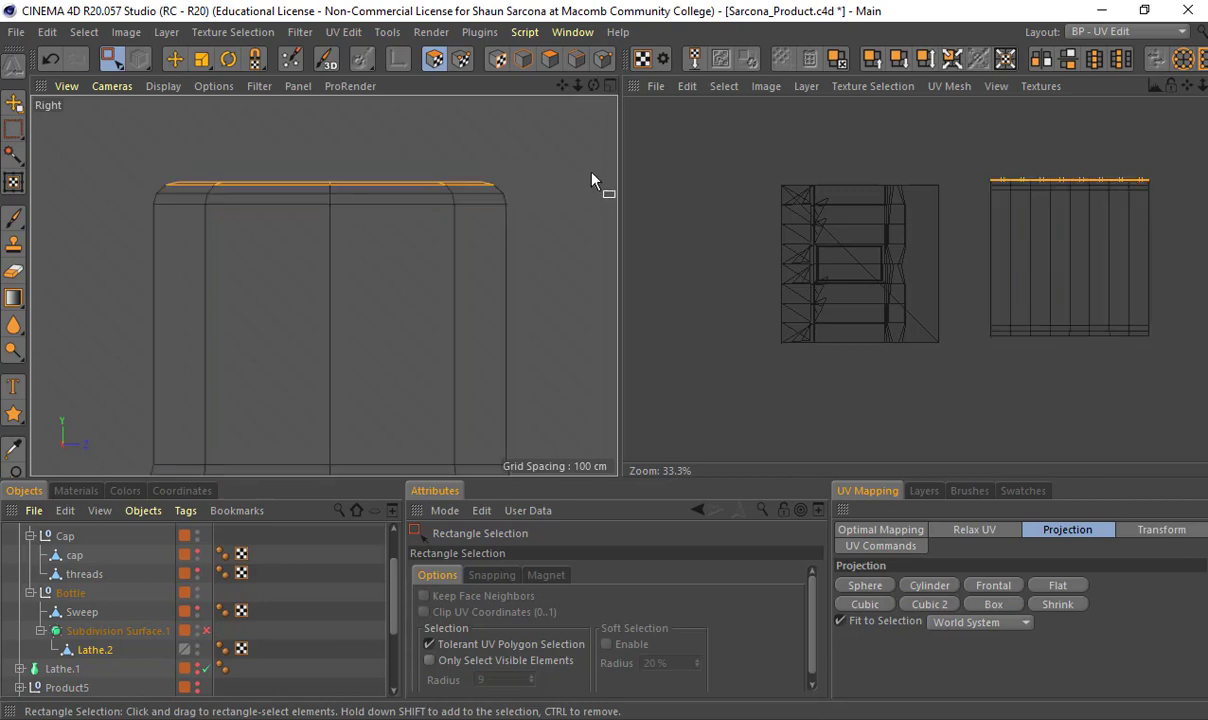
Apply a Frontal UV projection from the Top view to the neck's top faces and check the checker pattern in perspective
{"action": "middle_click", "coordinate": [487, 243]}
{"action": "middle_click", "coordinate": [570, 162]}
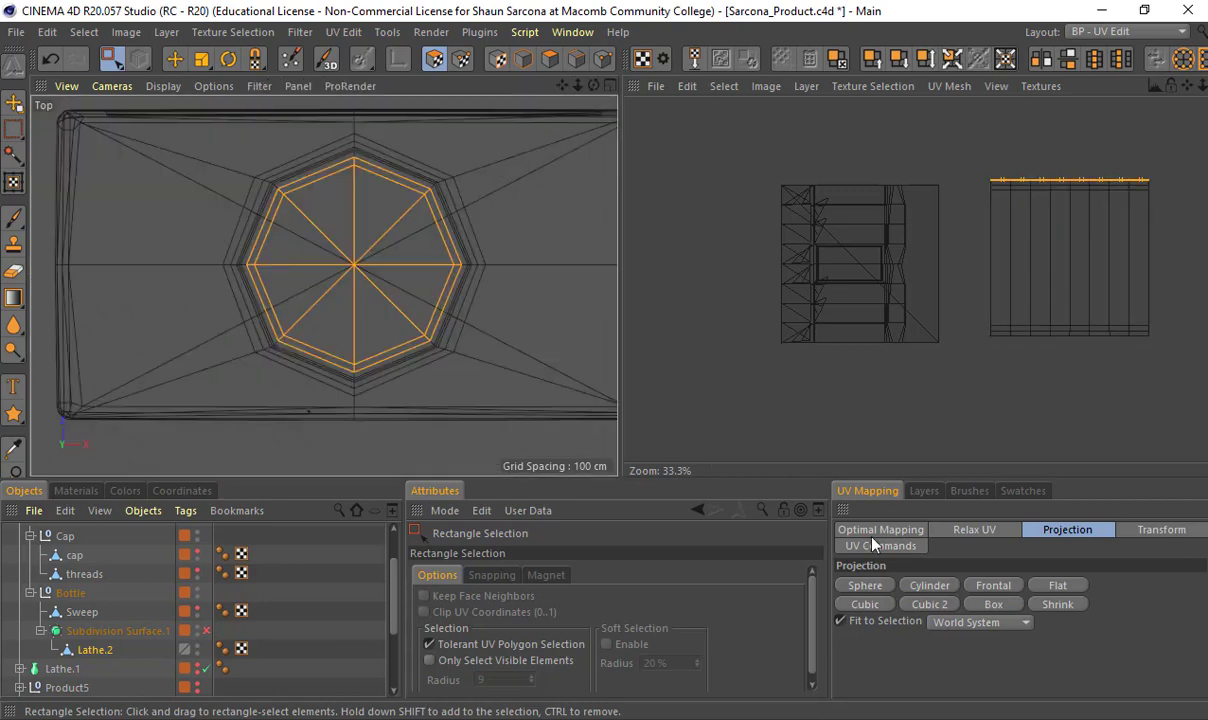
{"action": "left_click", "coordinate": [995, 586]}
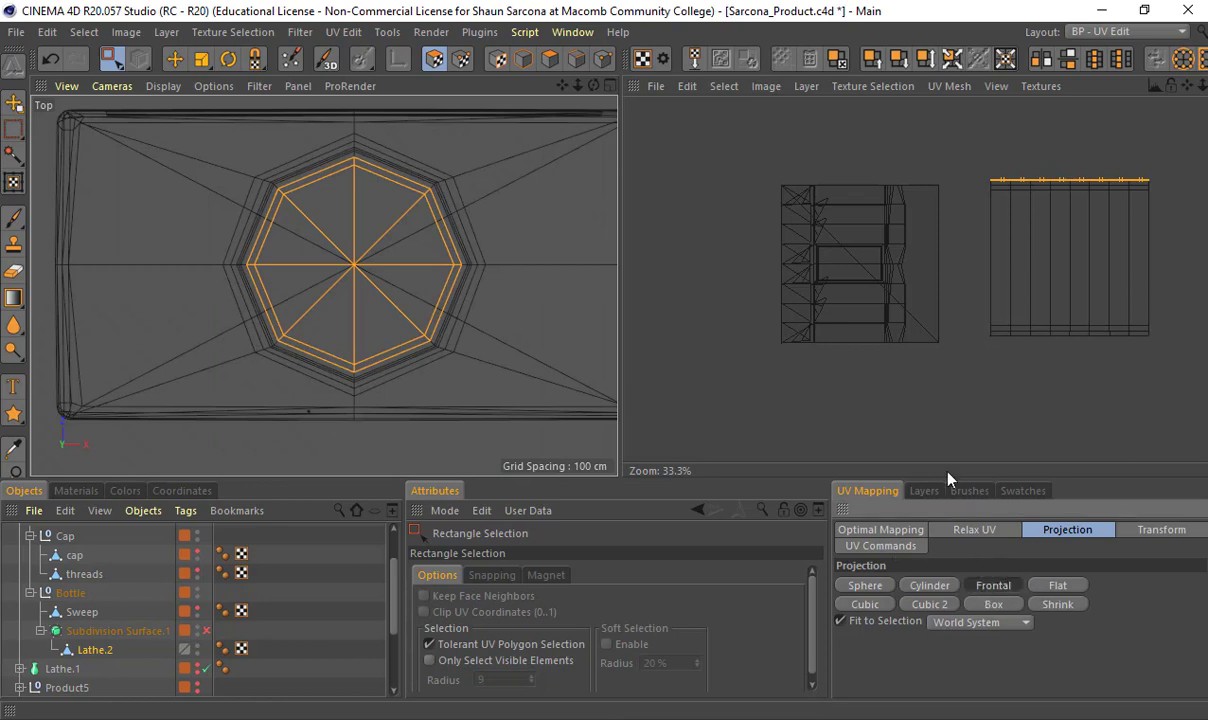
{"action": "key", "text": "e"}
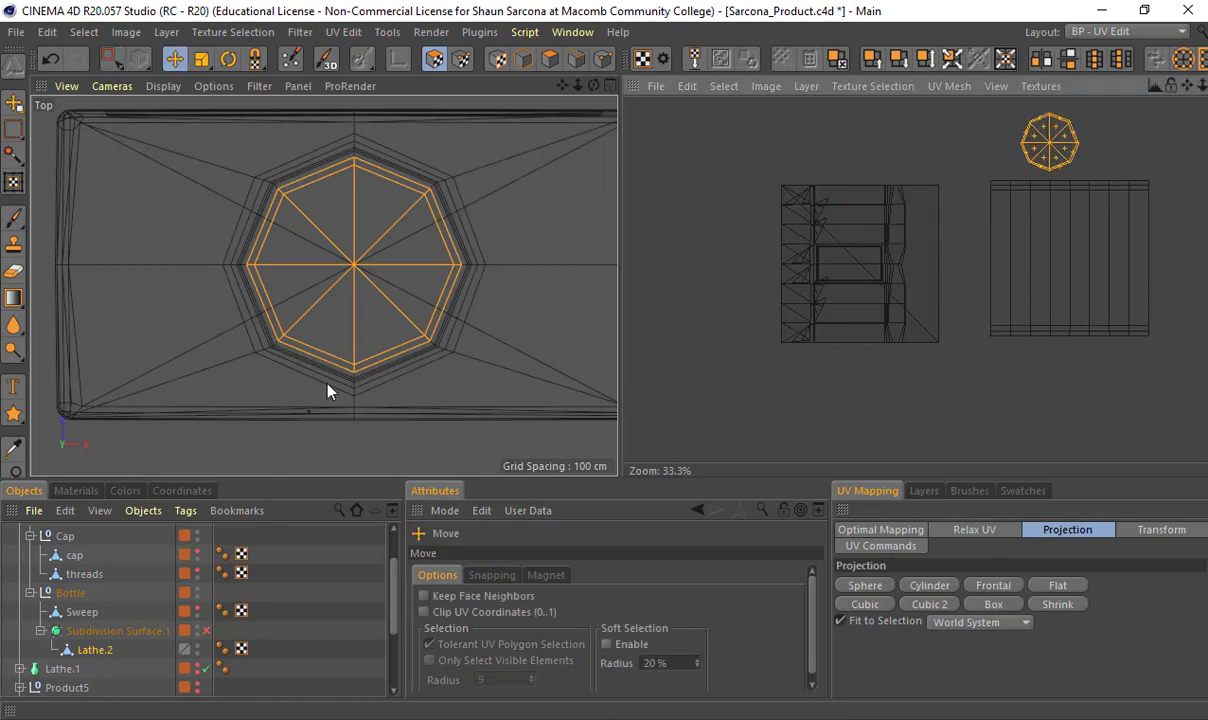
{"action": "middle_click", "coordinate": [310, 380]}
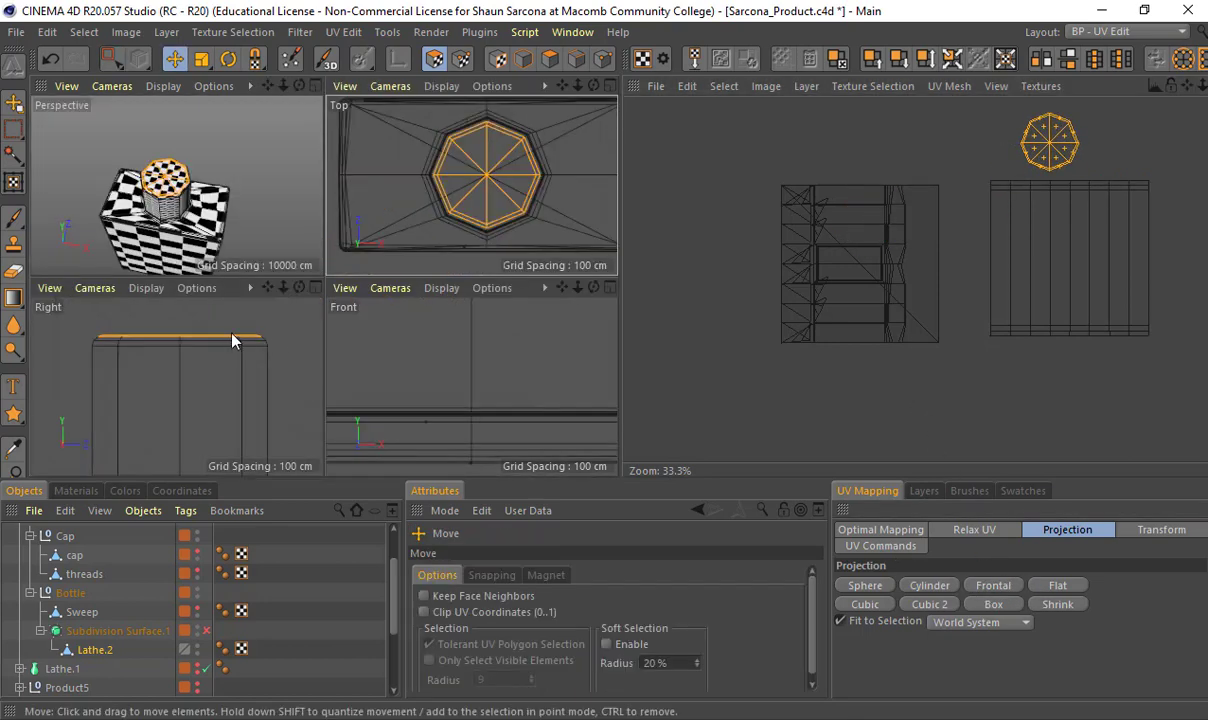
{"action": "middle_click", "coordinate": [218, 188]}
{"action": "left_click_drag", "start_coordinate": [273, 268], "coordinate": [304, 287], "text": "alt"}
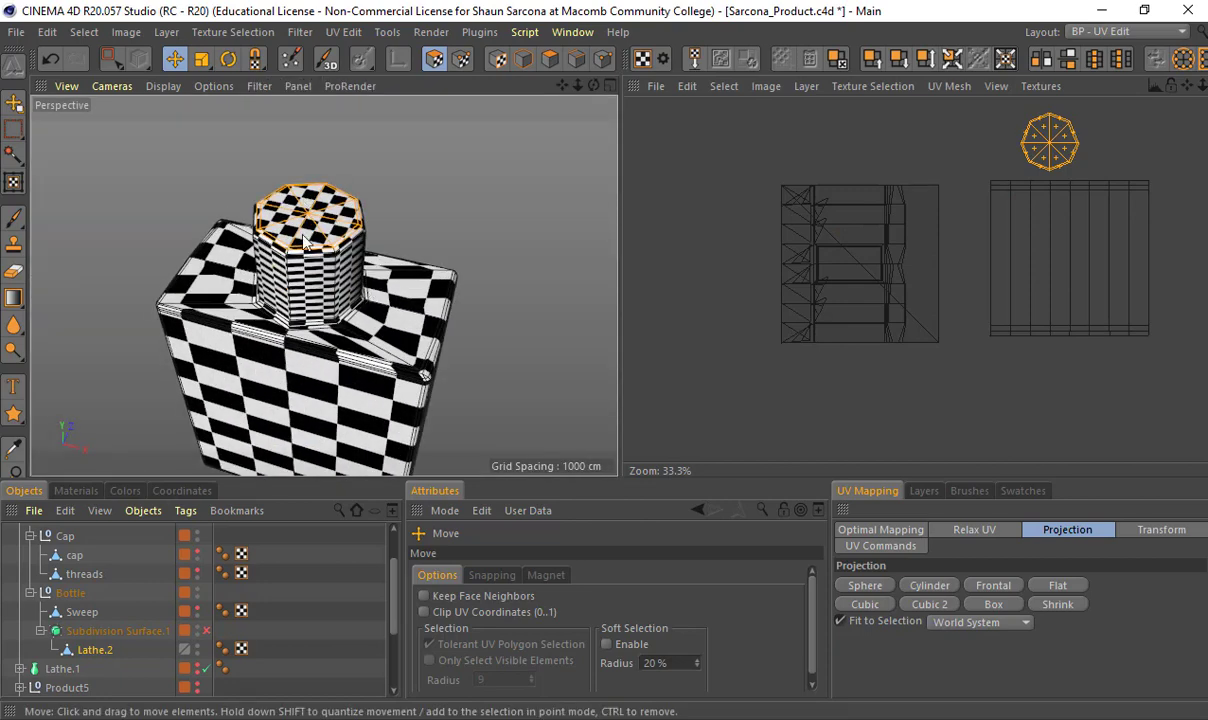
{"action": "scroll", "coordinate": [292, 318], "scroll_direction": "up", "scroll_amount": 3}
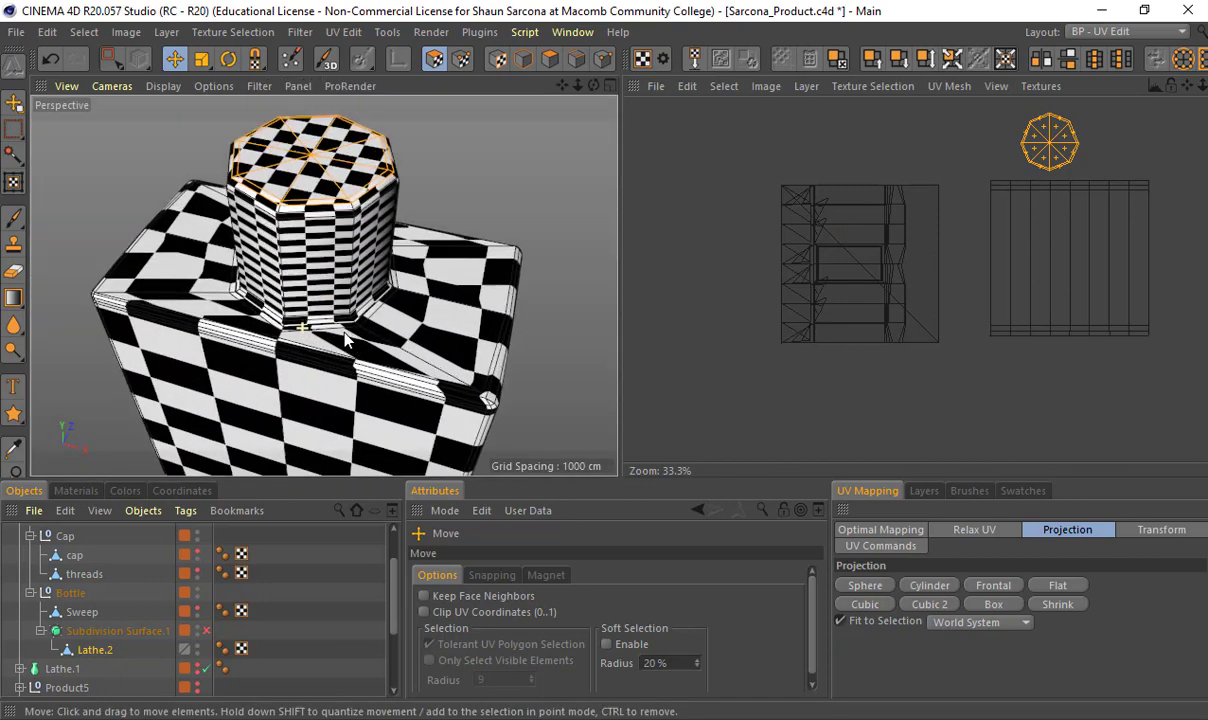
{"action": "left_click_drag", "start_coordinate": [298, 328], "coordinate": [356, 268], "text": "alt"}
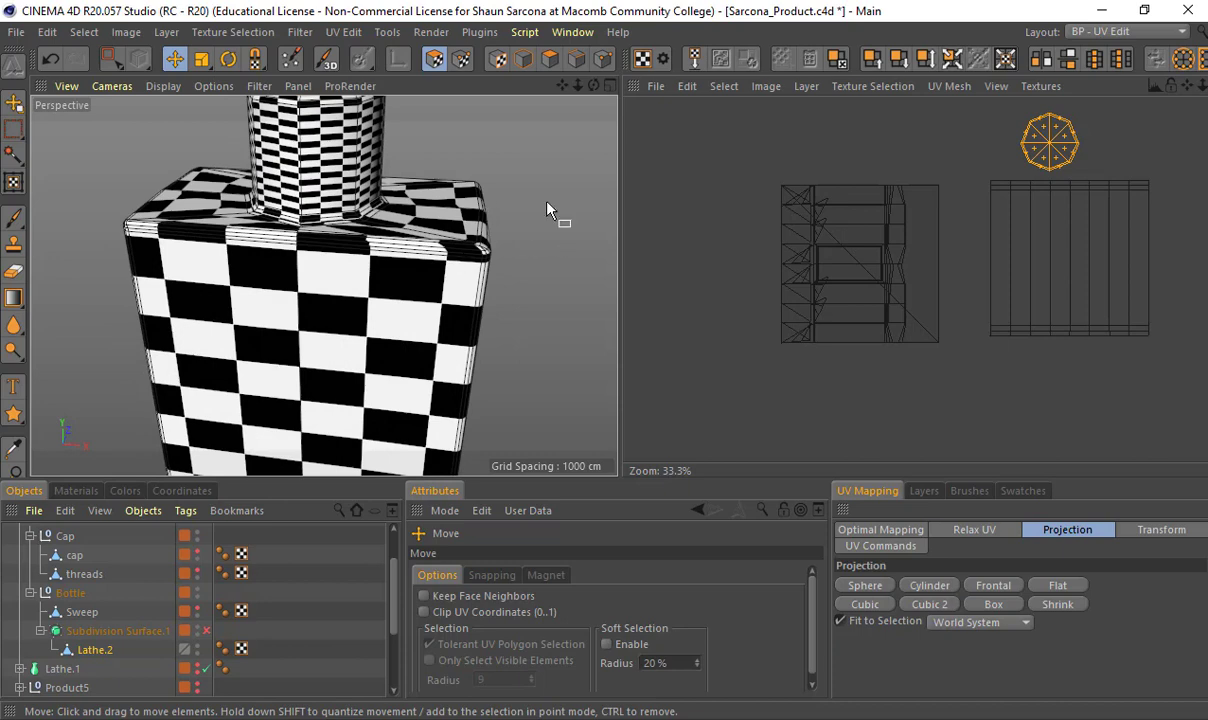
Select the bottle body's UV polygons and deselect most of the wall faces in the Right view
{"action": "key", "text": "0"}
{"action": "left_click_drag", "start_coordinate": [757, 163], "coordinate": [919, 363]}
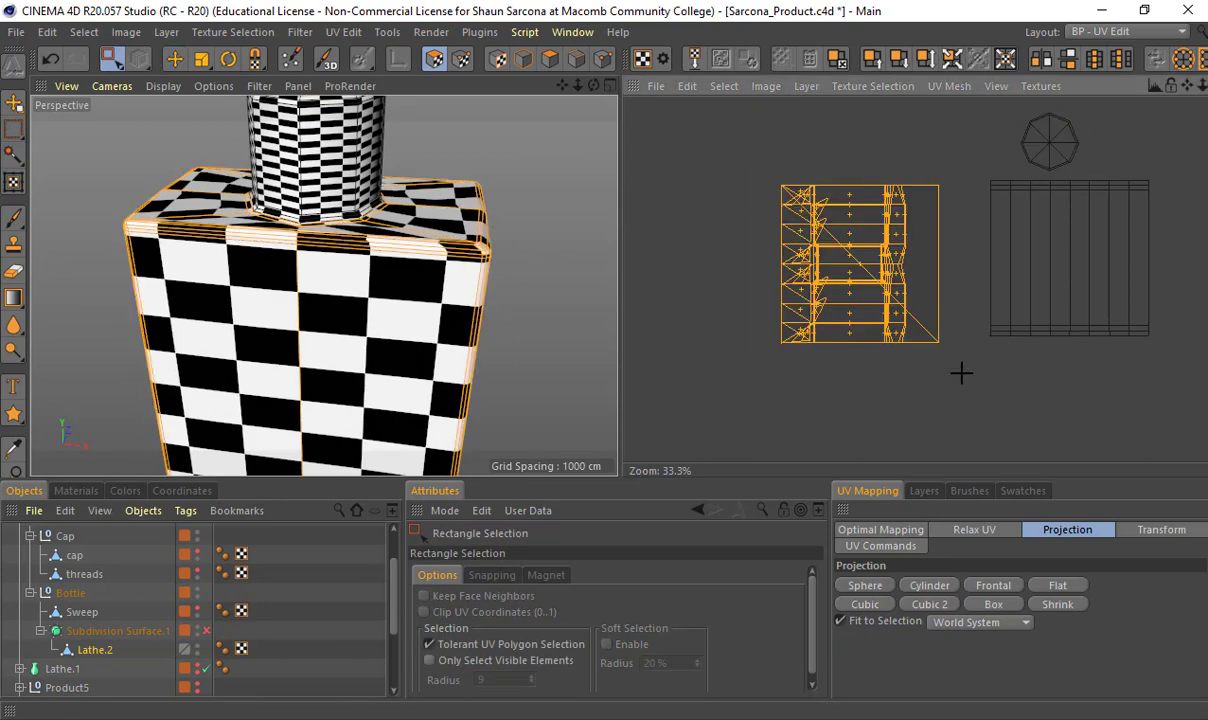
{"action": "middle_click", "coordinate": [369, 198]}
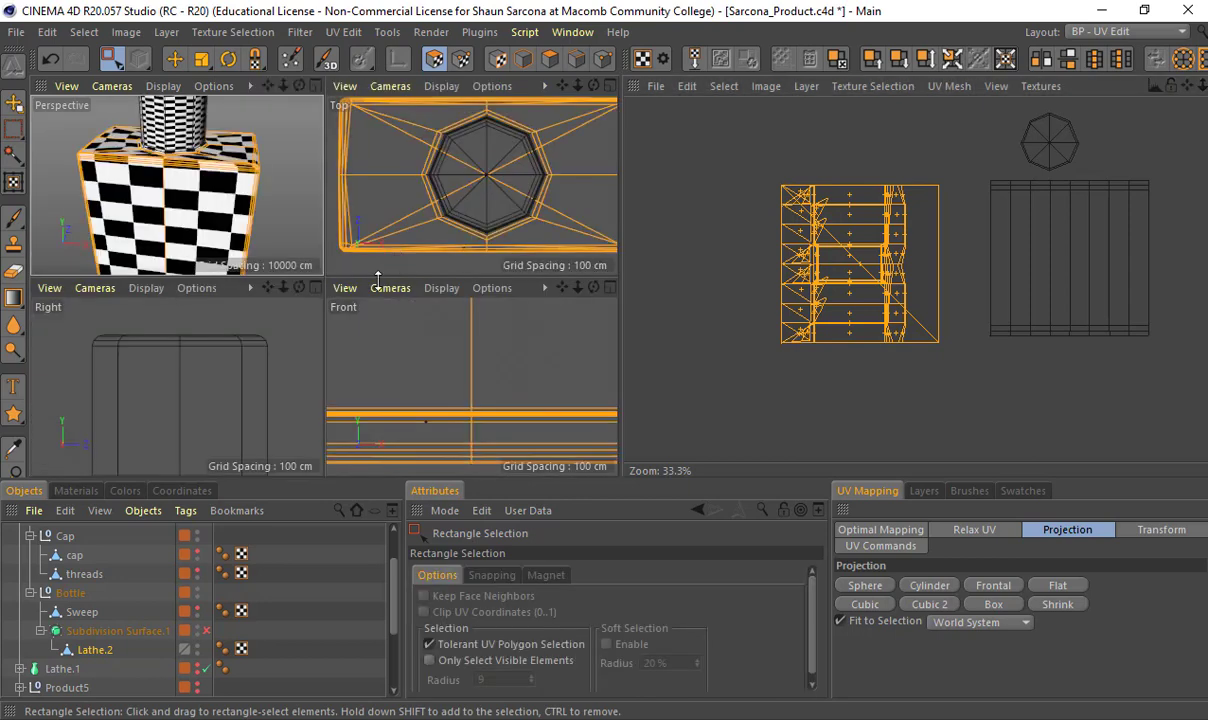
{"action": "middle_click", "coordinate": [262, 369]}
{"action": "scroll", "coordinate": [315, 359], "scroll_direction": "down", "scroll_amount": 5}
{"action": "middle_click", "coordinate": [315, 359]}
{"action": "middle_click", "coordinate": [195, 385]}
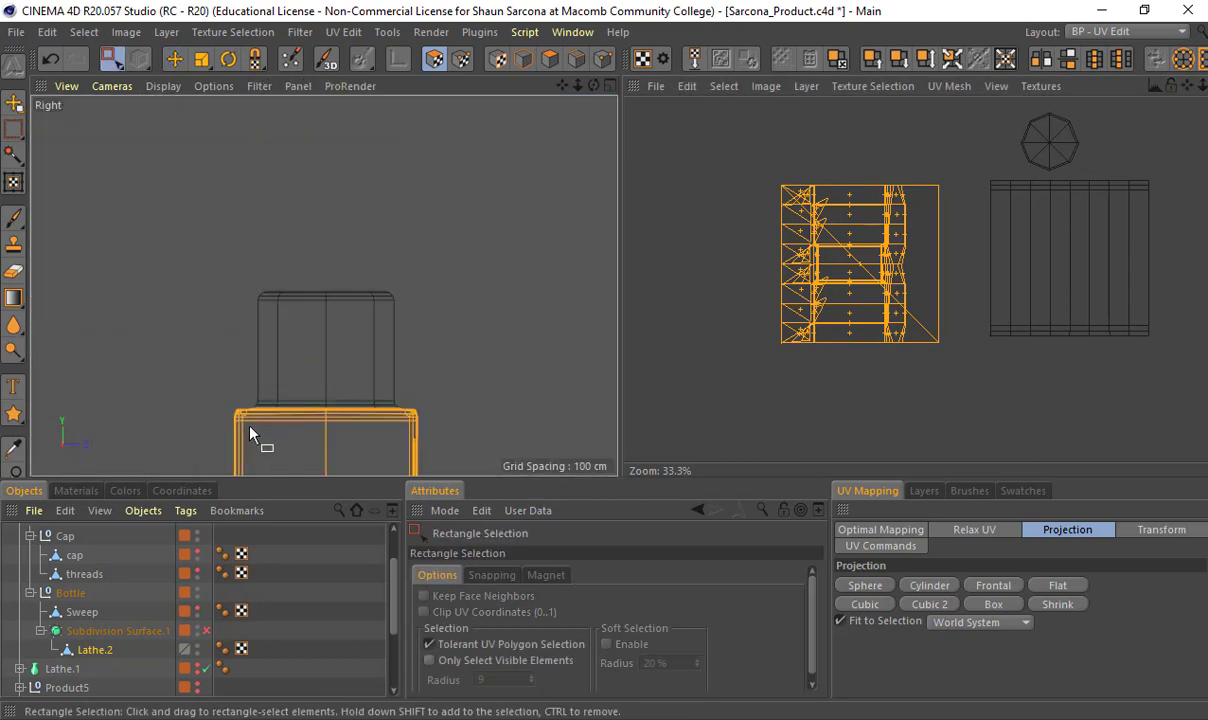
{"action": "scroll", "coordinate": [280, 235], "scroll_direction": "up", "scroll_amount": 5}
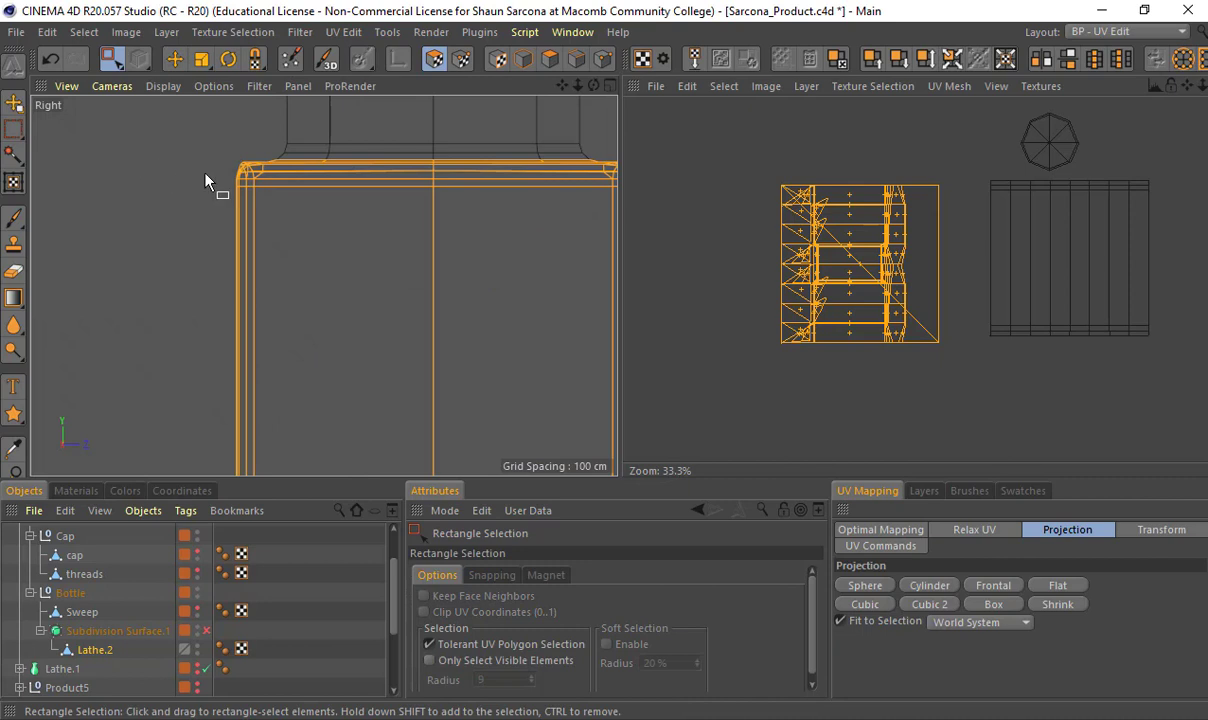
{"action": "left_click_drag", "start_coordinate": [205, 173], "coordinate": [750, 330], "text": "ctrl"}
Deselect the body's remaining wall, upper edge and bottom faces, keeping only the top surface around the neck selected
{"action": "middle_click_drag", "start_coordinate": [470, 335], "coordinate": [450, 296], "text": "alt"}
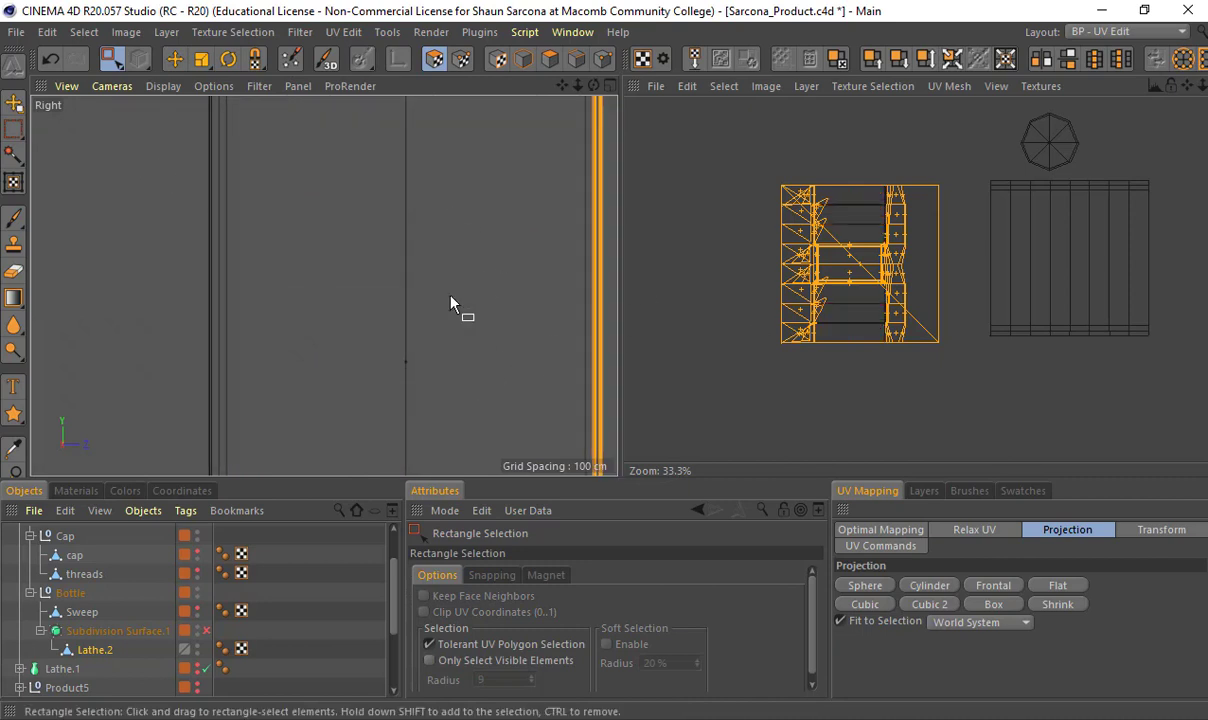
{"action": "middle_click_drag", "start_coordinate": [310, 397], "coordinate": [465, 203], "text": "alt"}
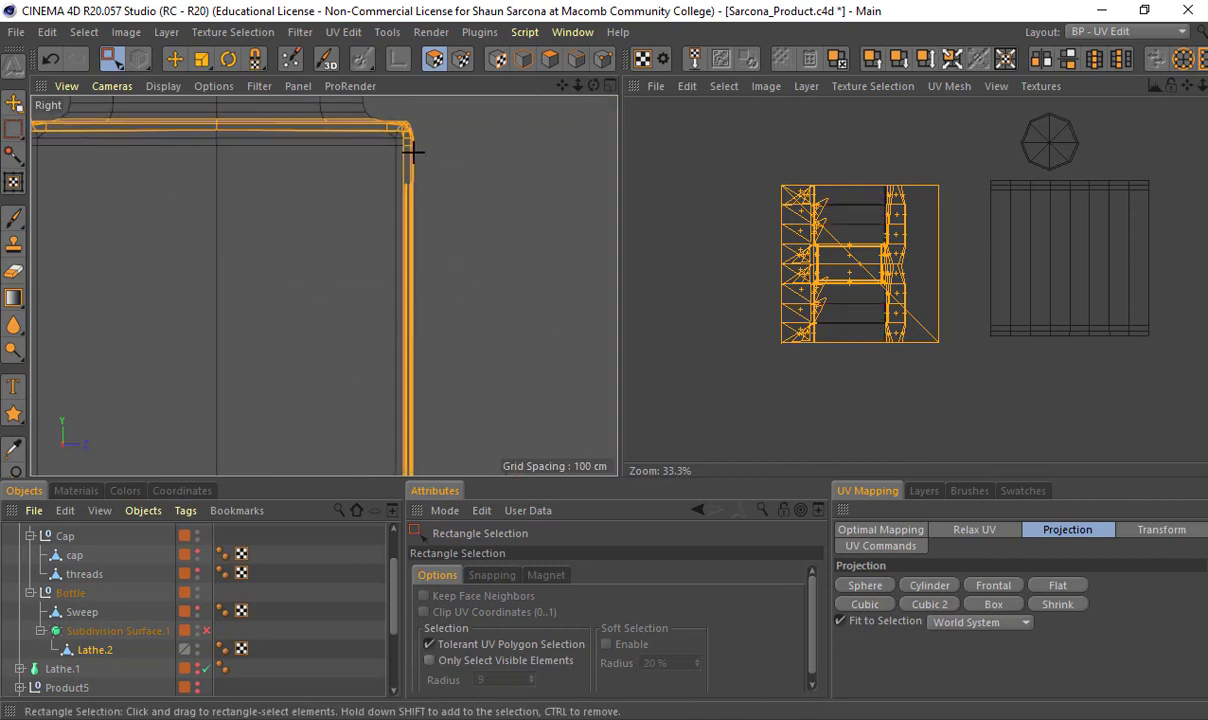
{"action": "left_click_drag", "start_coordinate": [413, 151], "coordinate": [456, 272], "text": "ctrl"}
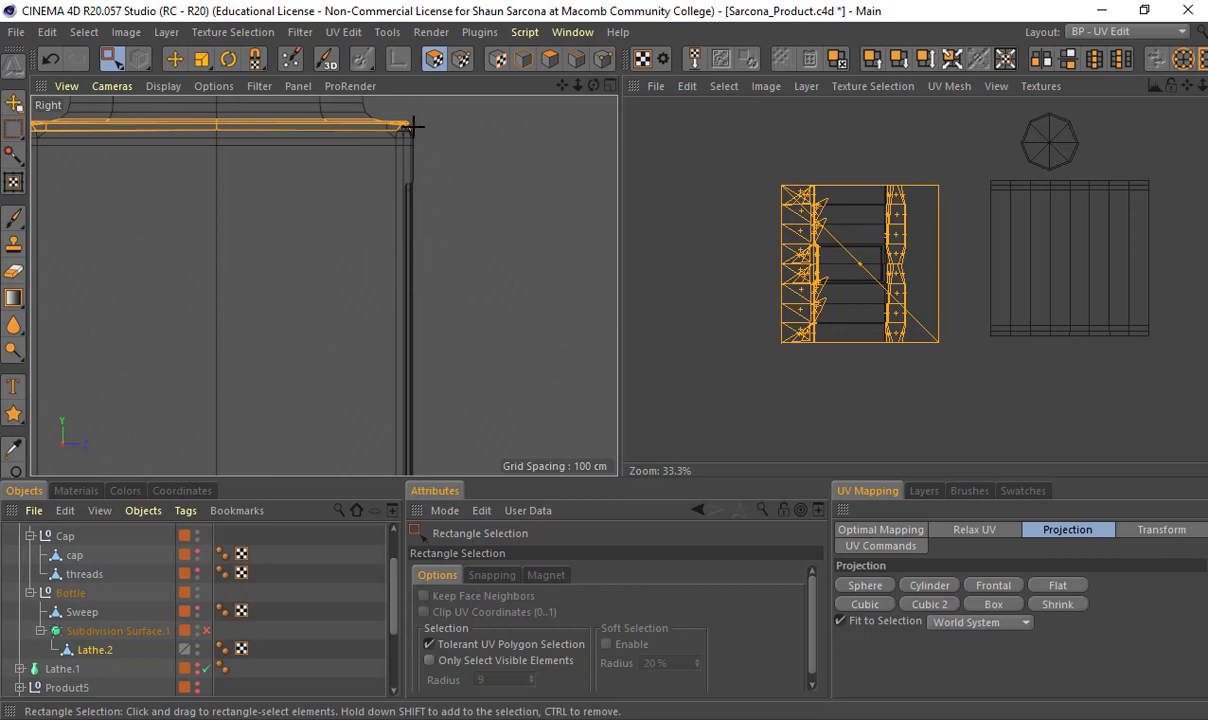
{"action": "left_click_drag", "start_coordinate": [413, 127], "coordinate": [25, 261], "text": "ctrl"}
{"action": "middle_click_drag", "start_coordinate": [236, 227], "coordinate": [505, 297], "text": "alt"}
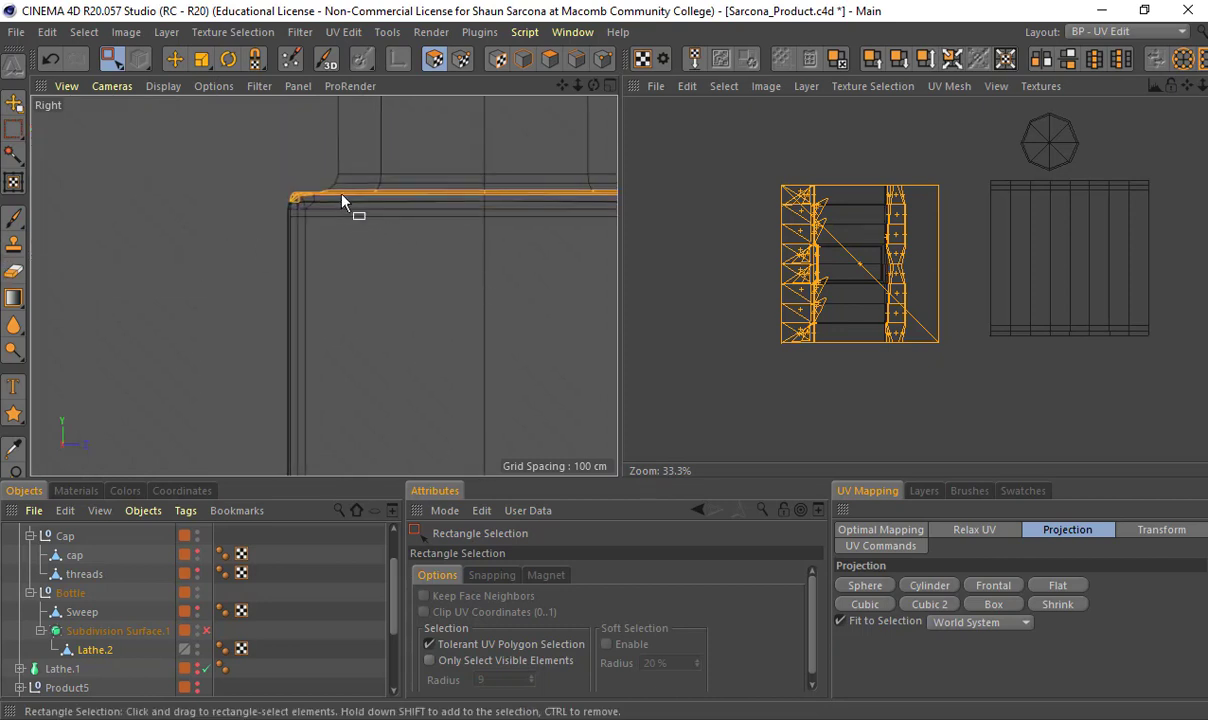
{"action": "left_click_drag", "start_coordinate": [343, 196], "coordinate": [226, 232], "text": "ctrl"}
{"action": "scroll", "coordinate": [324, 215], "scroll_direction": "down", "scroll_amount": 8}
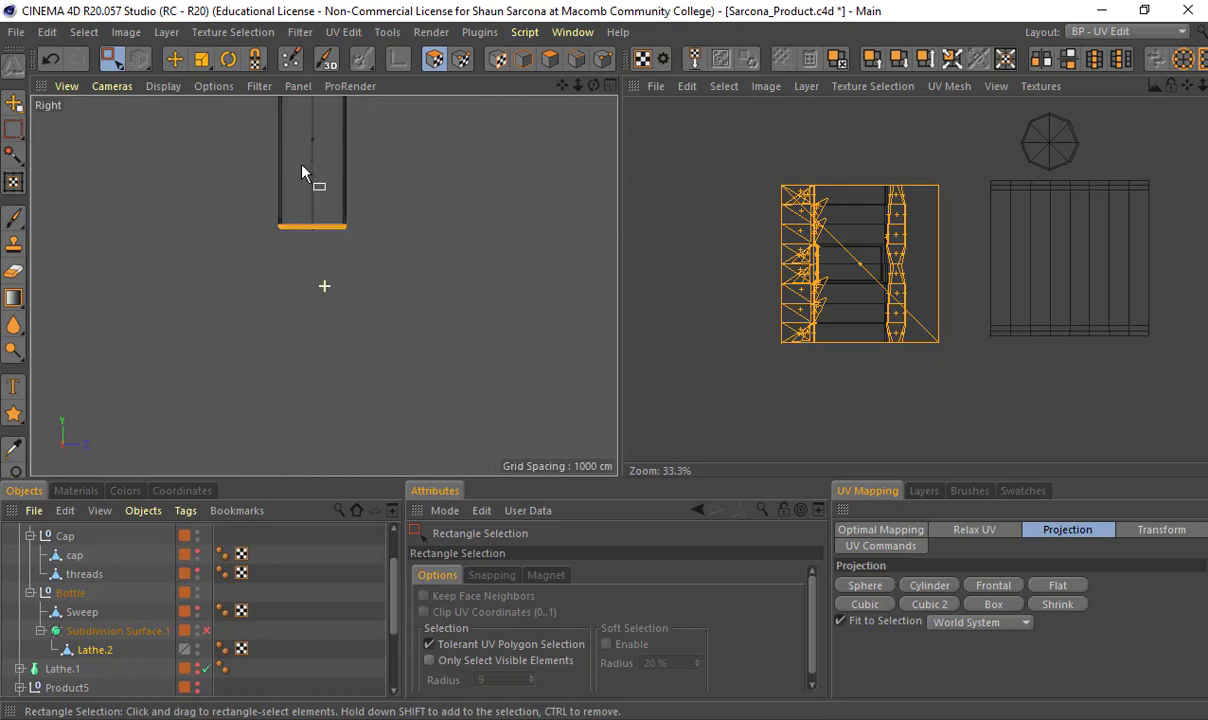
{"action": "left_click_drag", "start_coordinate": [249, 200], "coordinate": [429, 254], "text": "ctrl"}
{"action": "middle_click_drag", "start_coordinate": [441, 156], "coordinate": [446, 299], "text": "alt"}
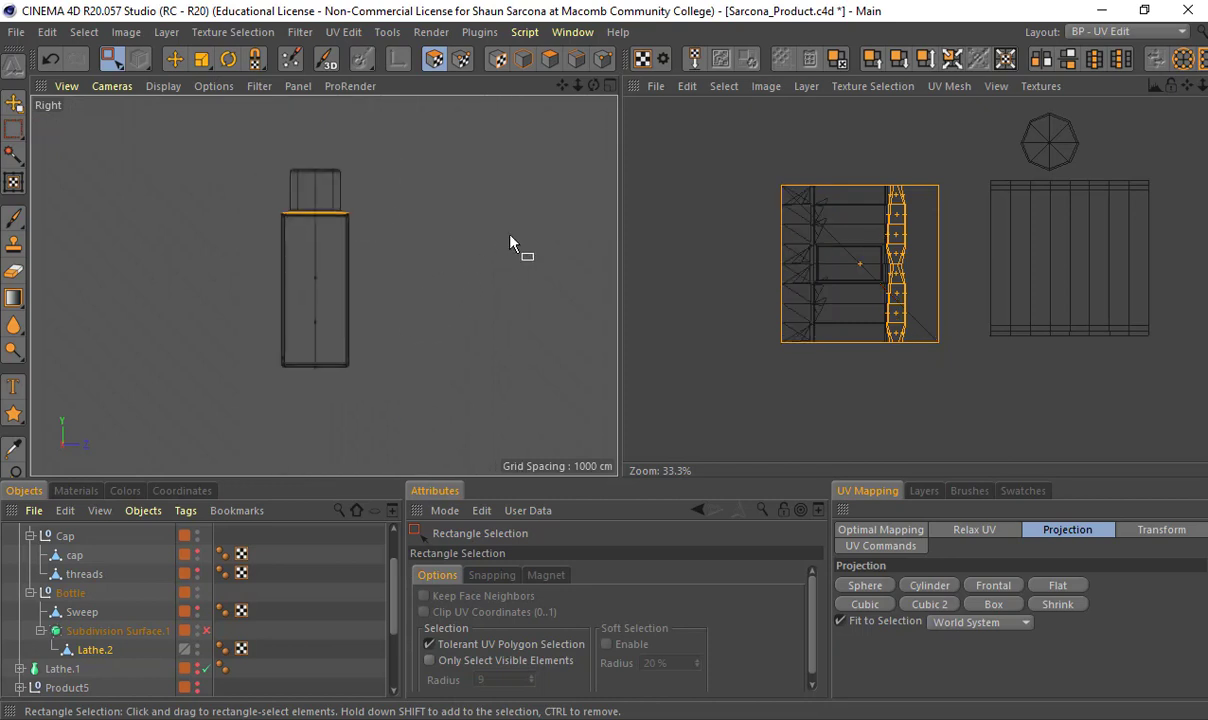
Apply a Frontal projection from the Top view to the body's top surface and move its UV island above the body layout
{"action": "middle_click", "coordinate": [412, 237]}
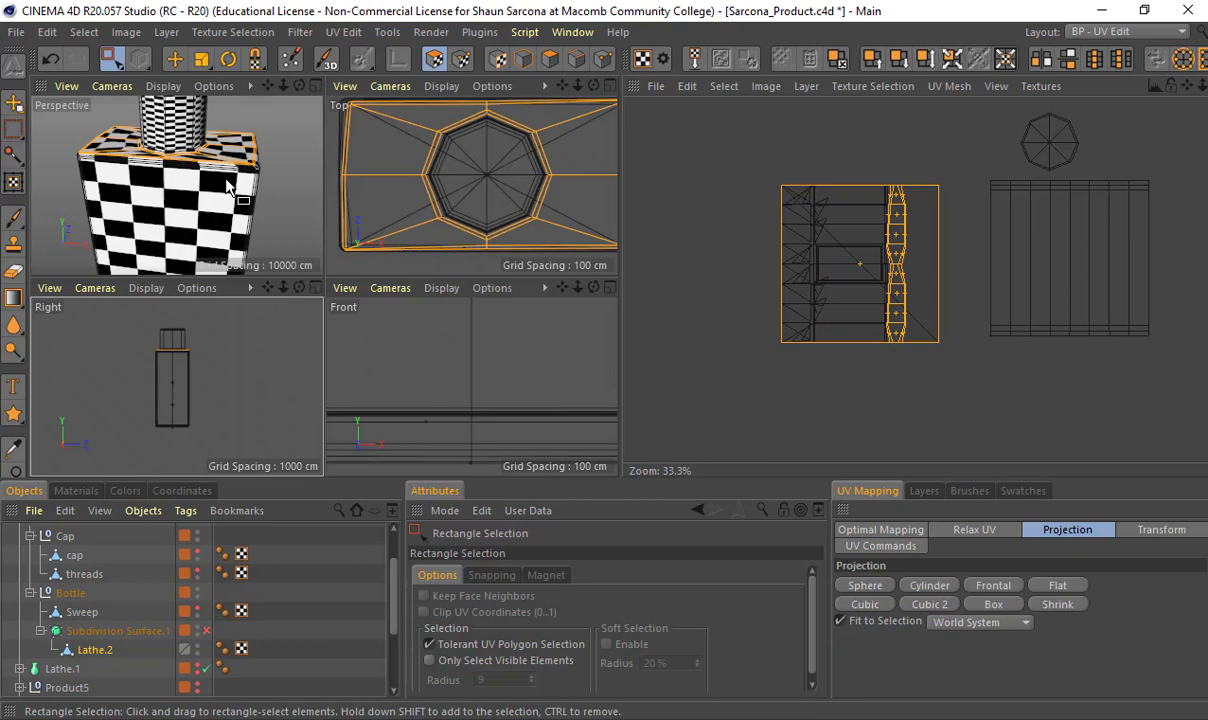
{"action": "middle_click", "coordinate": [588, 239]}
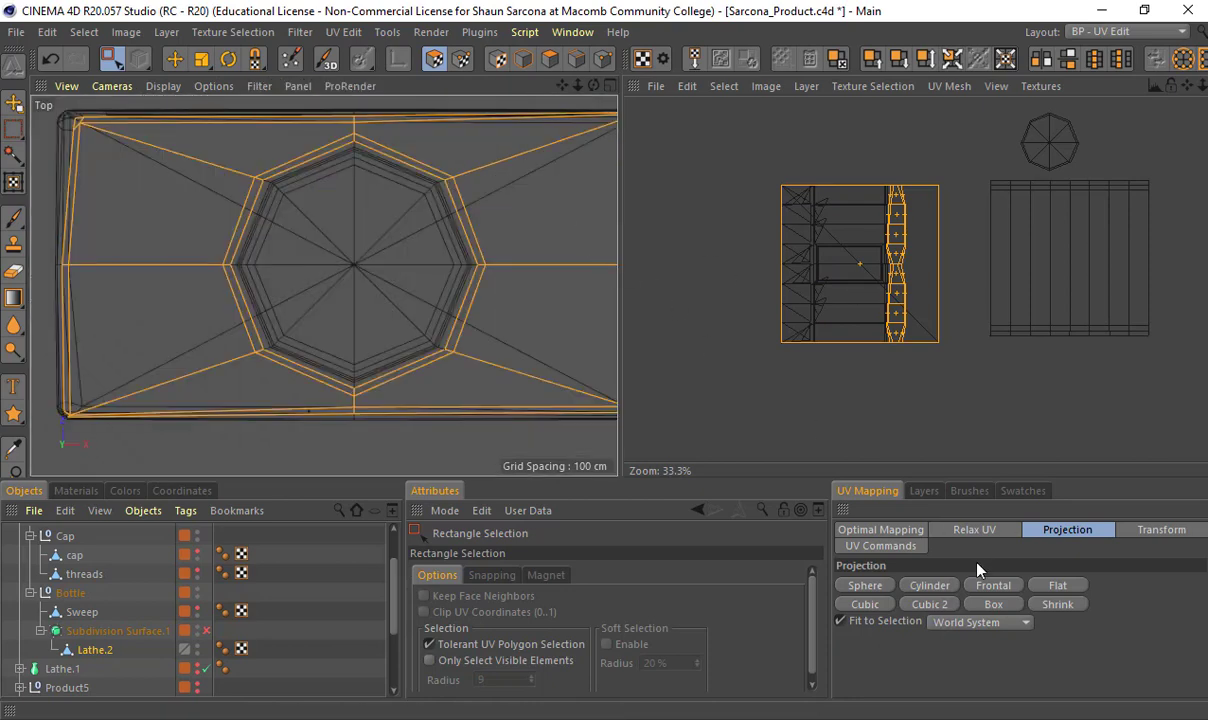
{"action": "left_click", "coordinate": [993, 585]}
{"action": "key", "text": "e"}
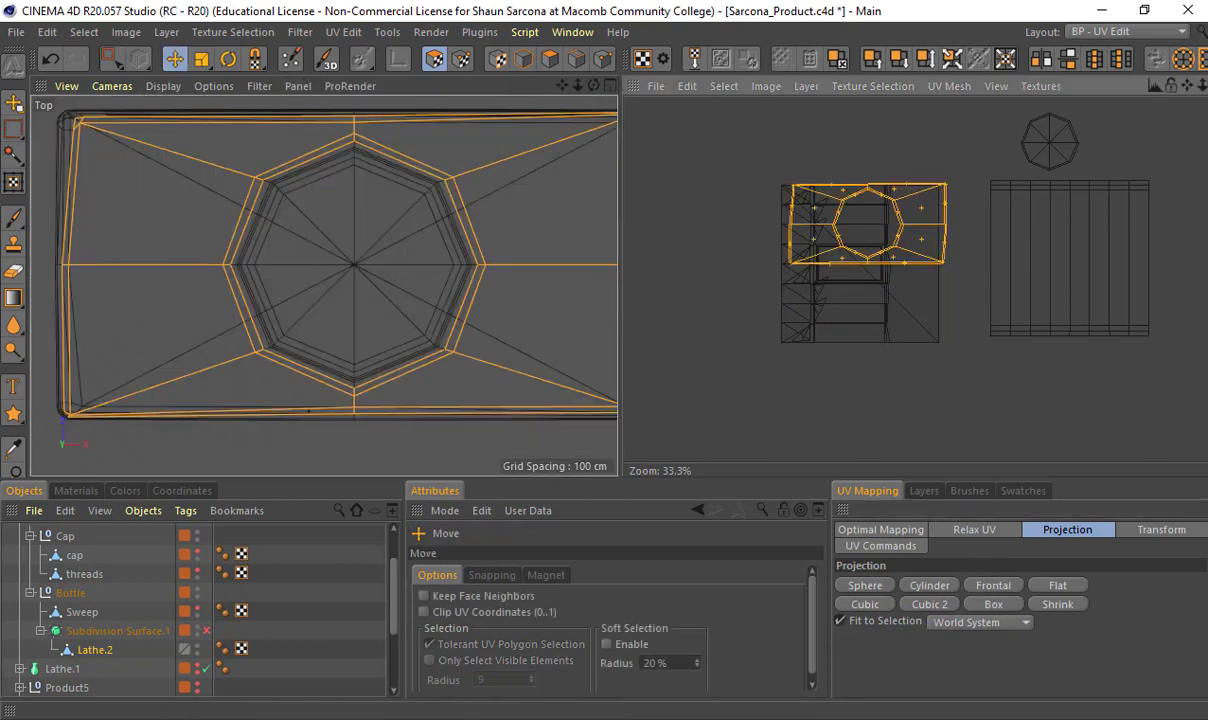
{"action": "left_click_drag", "start_coordinate": [866, 224], "coordinate": [864, 132]}
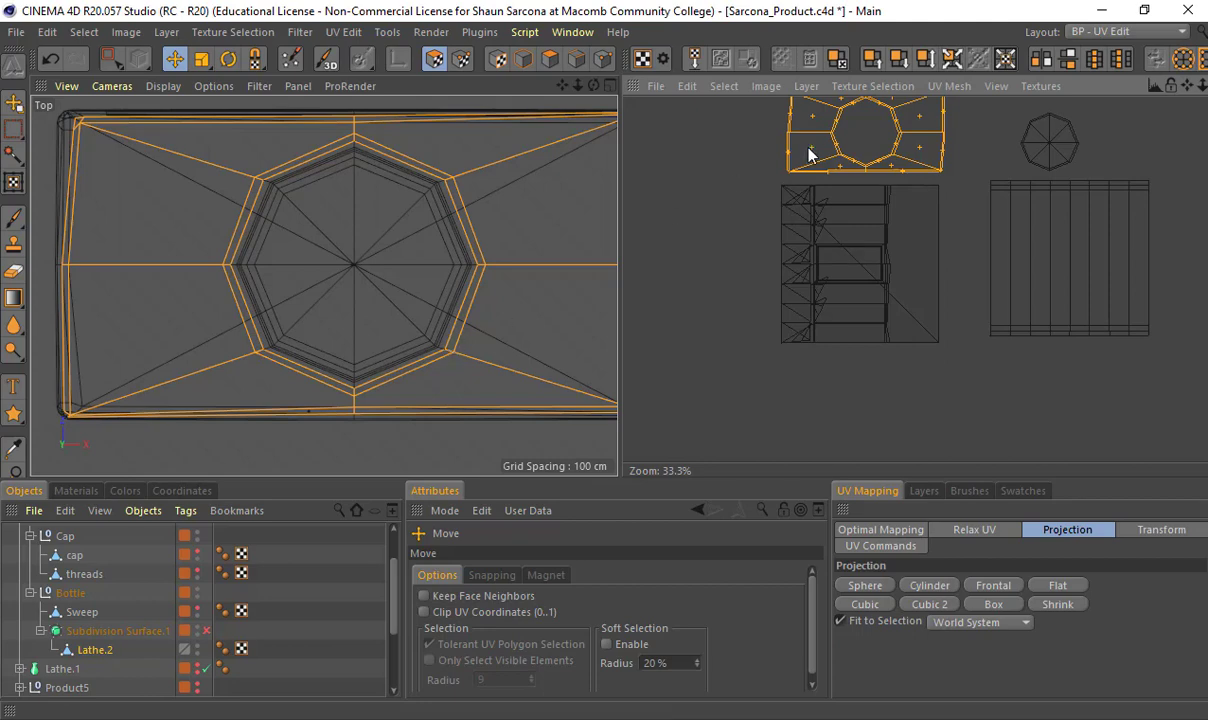
Select the body's remaining UV polygons and deselect the bottle's bottom faces in the Right view
{"action": "mouse_move", "coordinate": [474, 209]}
{"action": "middle_mouse_down", "text": "alt"}
{"action": "mouse_move", "coordinate": [383, 214]}
{"action": "mouse_move", "coordinate": [480, 214]}
{"action": "middle_mouse_up", "text": "alt"}
{"action": "middle_click", "coordinate": [485, 216]}
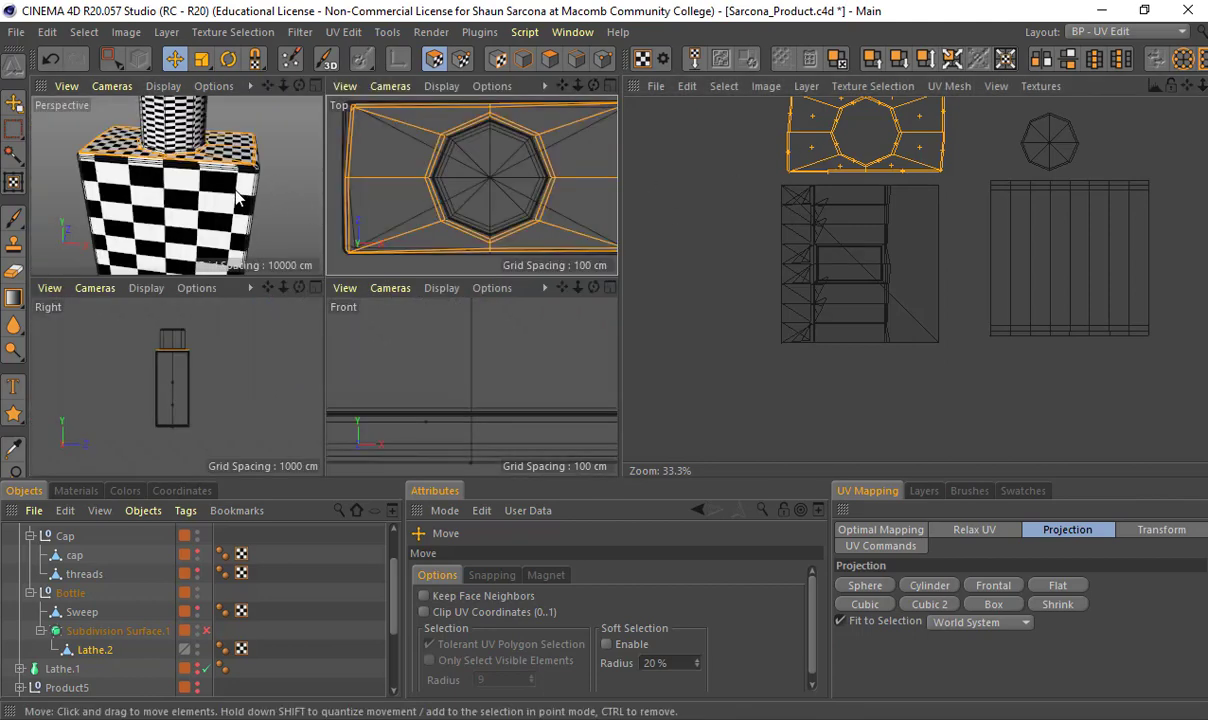
{"action": "key", "text": "0"}
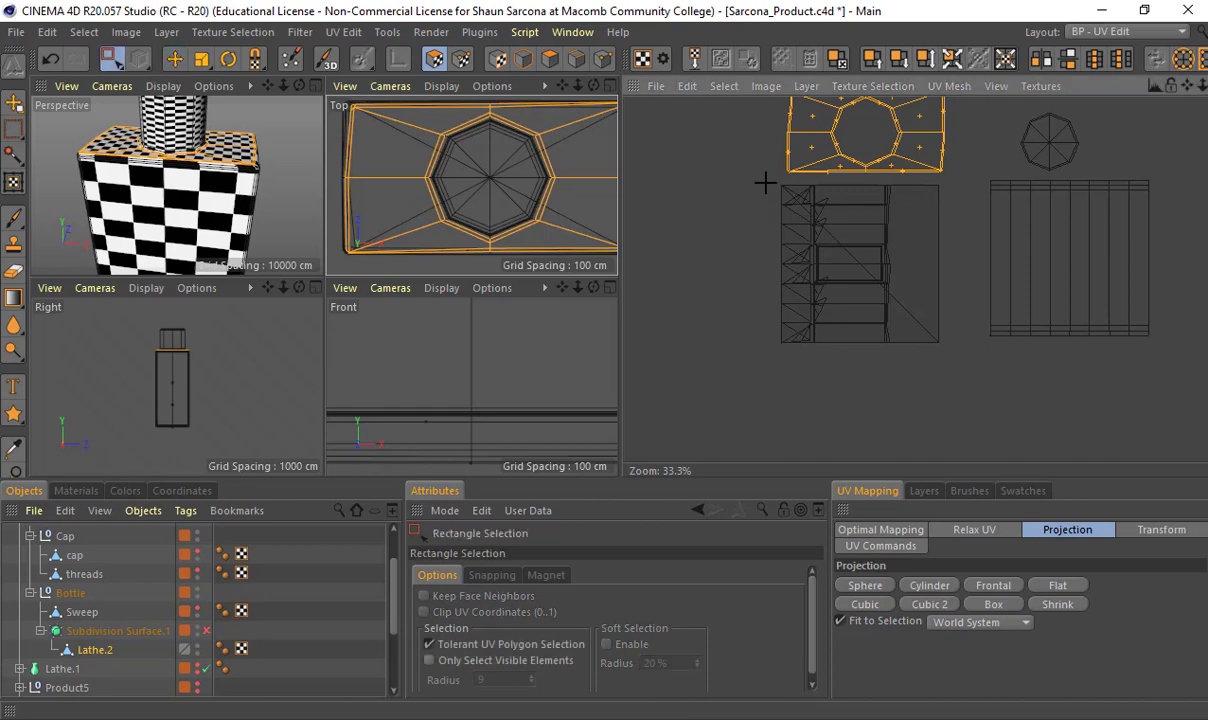
{"action": "left_click_drag", "start_coordinate": [765, 183], "coordinate": [941, 369]}
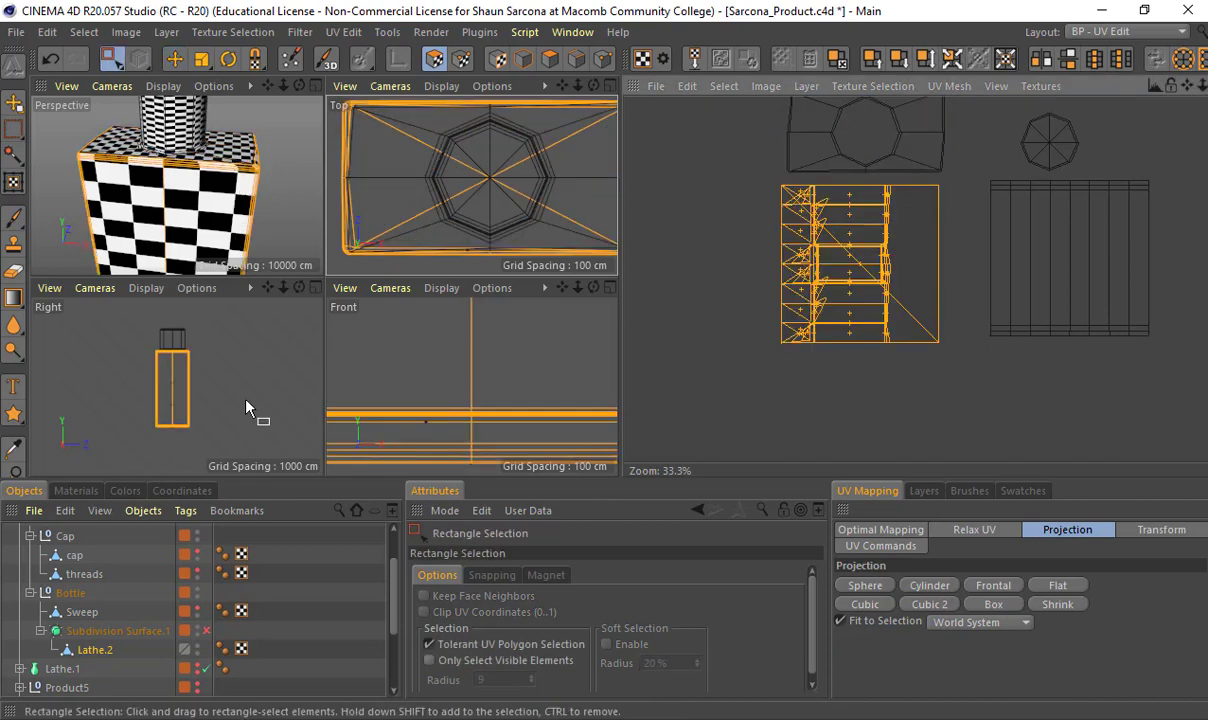
{"action": "scroll", "coordinate": [172, 416], "scroll_direction": "up", "scroll_amount": 3}
{"action": "scroll", "coordinate": [195, 323], "scroll_direction": "up", "scroll_amount": 4}
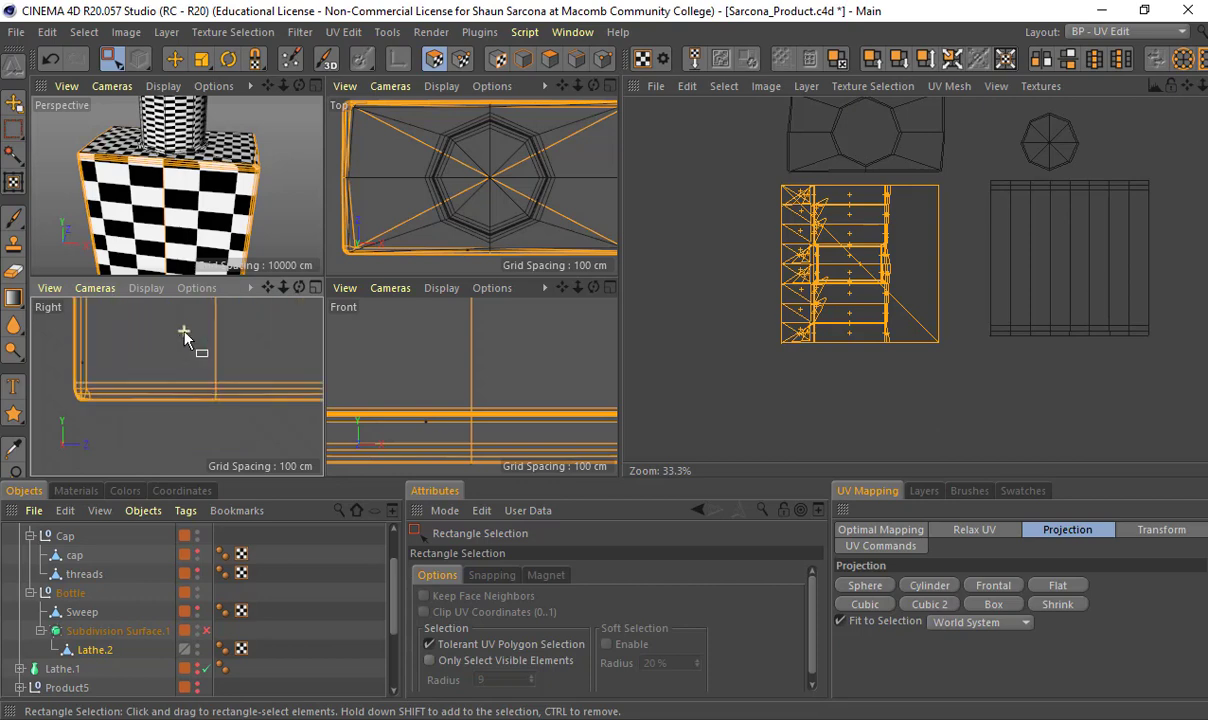
{"action": "middle_click", "coordinate": [195, 370]}
{"action": "scroll", "coordinate": [214, 323], "scroll_direction": "down", "scroll_amount": 3}
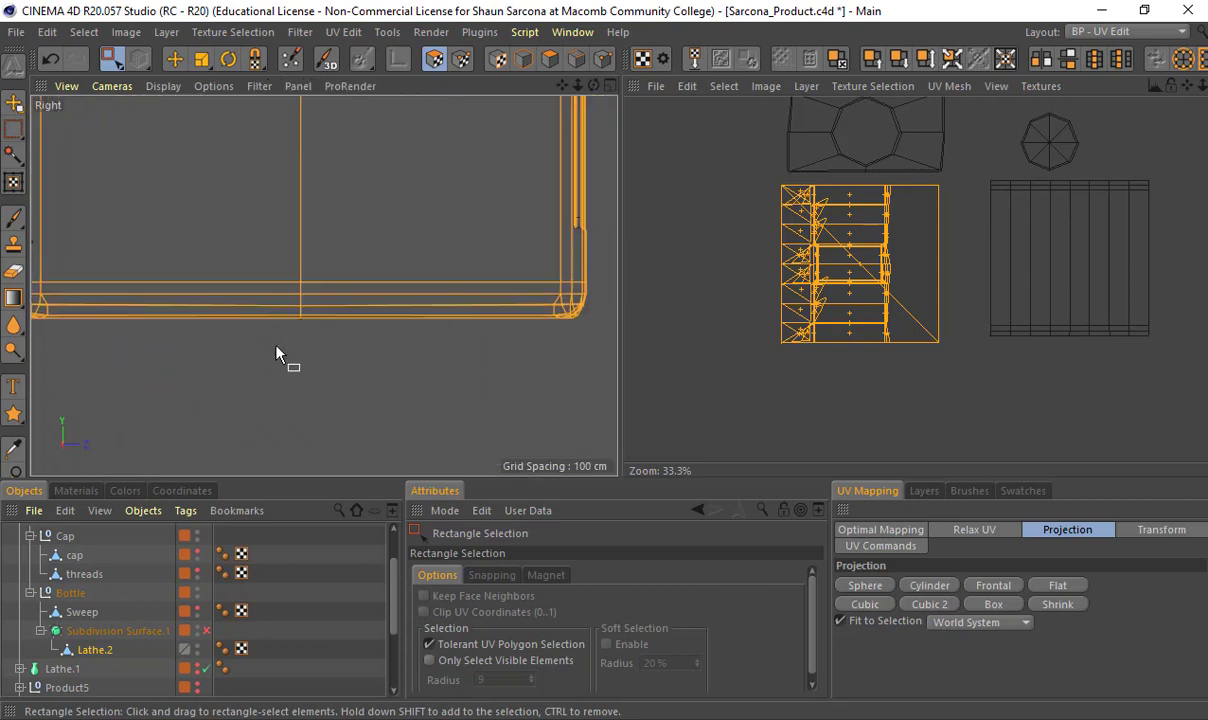
{"action": "left_click_drag", "start_coordinate": [47, 314], "coordinate": [590, 404]}
Try a Cylinder projection on the bottle body's selected side faces and inspect the checker pattern around the bottle
{"action": "middle_click", "coordinate": [501, 253]}
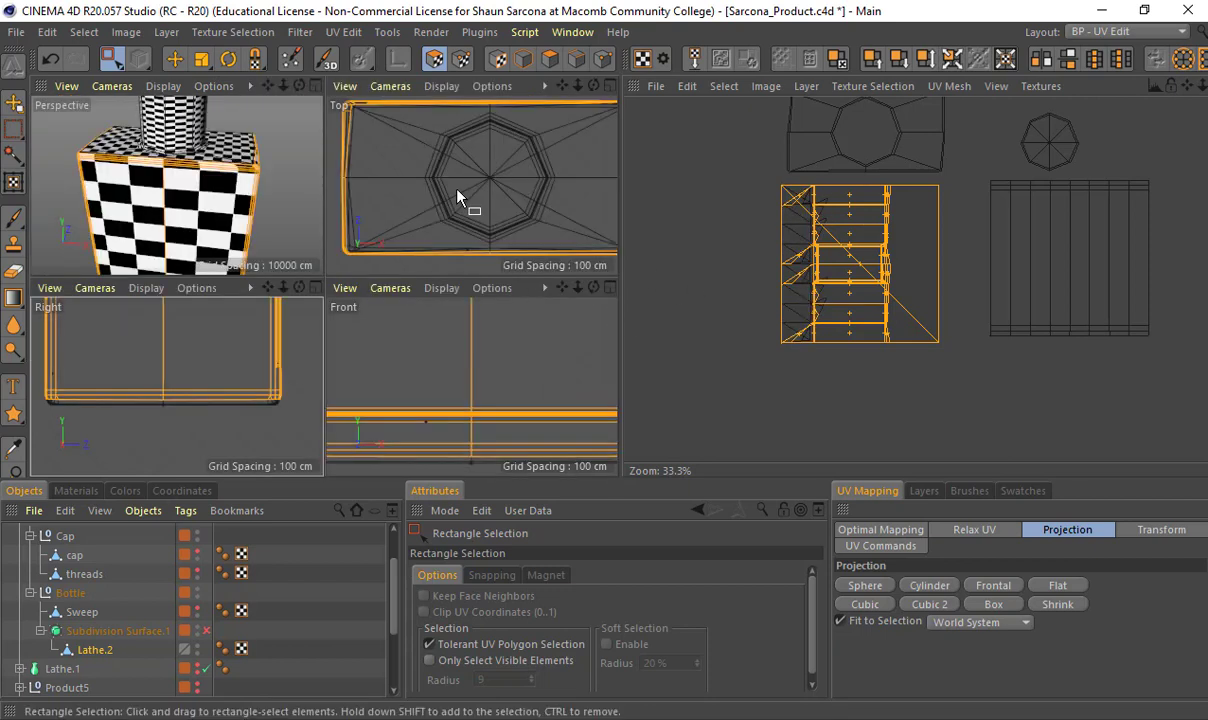
{"action": "middle_click", "coordinate": [240, 168]}
{"action": "left_click_drag", "start_coordinate": [436, 198], "coordinate": [534, 208], "text": "alt"}
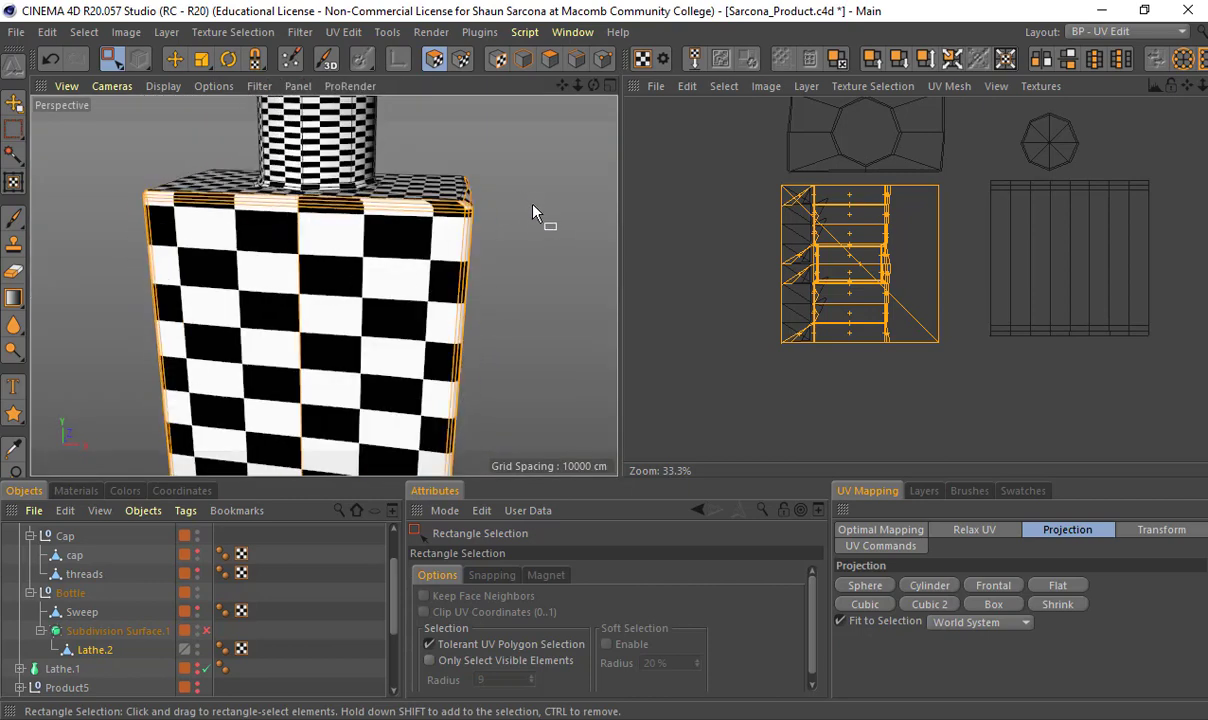
{"action": "right_click_drag", "start_coordinate": [523, 216], "coordinate": [390, 230], "text": "alt"}
{"action": "middle_click_drag", "start_coordinate": [518, 268], "coordinate": [359, 258], "text": "alt"}
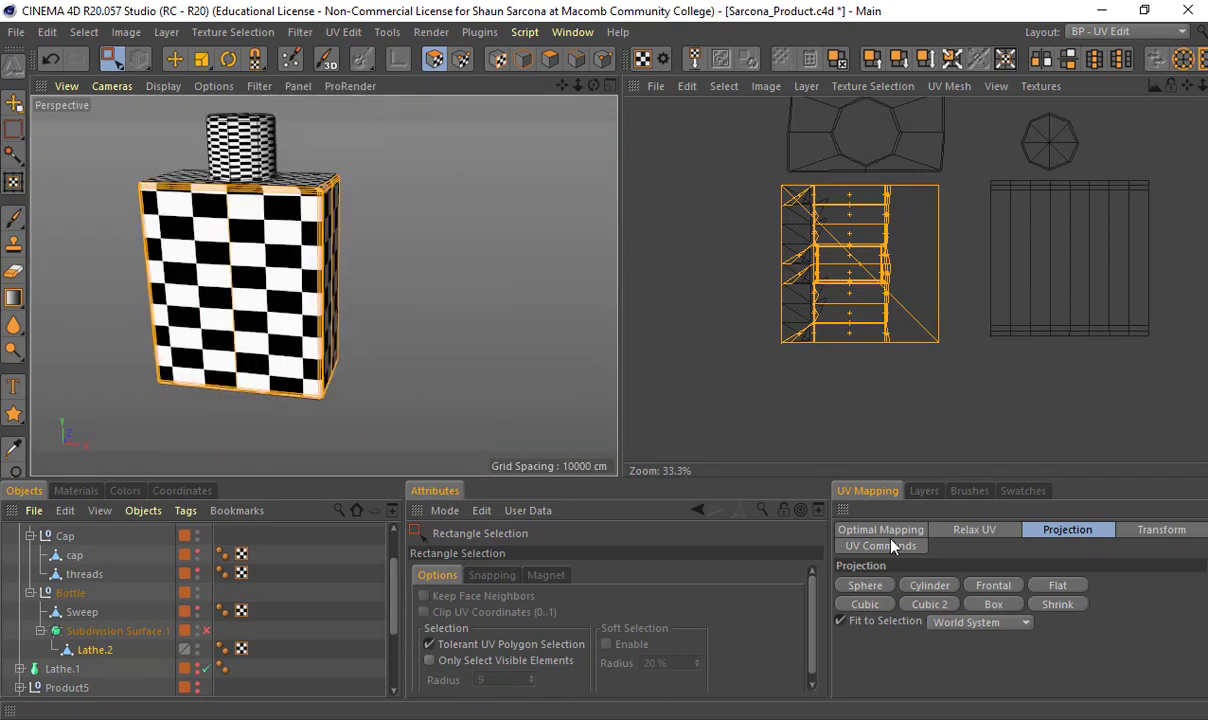
{"action": "left_click", "coordinate": [935, 591]}
{"action": "left_click_drag", "start_coordinate": [458, 283], "coordinate": [80, 210], "text": "alt"}
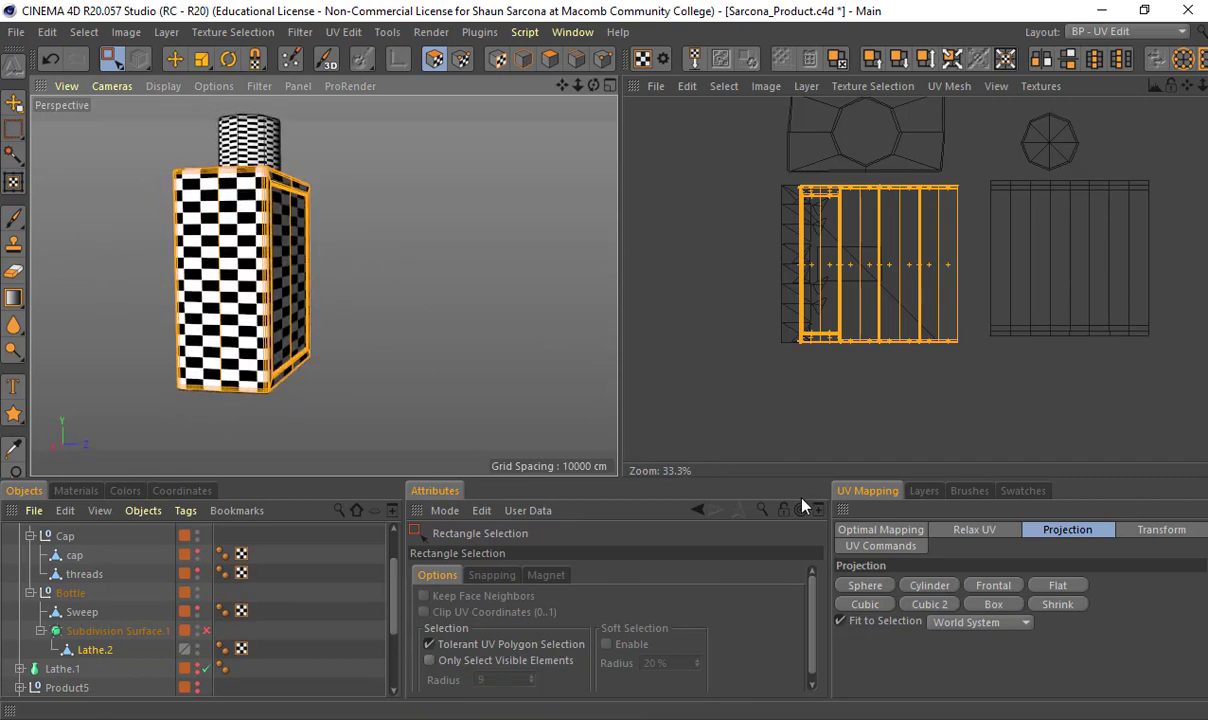
Apply a Box projection to the bottle body's selected side faces
{"action": "left_click", "coordinate": [1001, 610]}
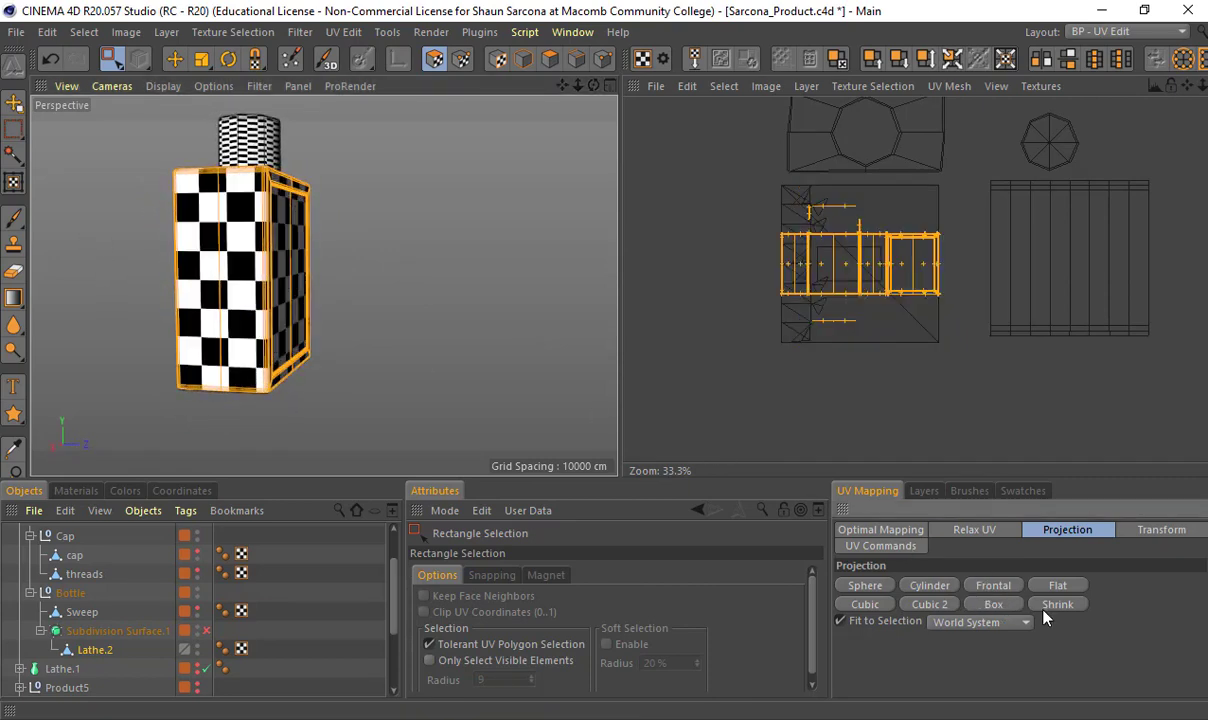
Try a Cubic 2 projection on the body's side faces, reapply Box projection, and move the resulting UV island below the canvas
{"action": "left_click", "coordinate": [940, 607]}
{"action": "left_click", "coordinate": [993, 605]}
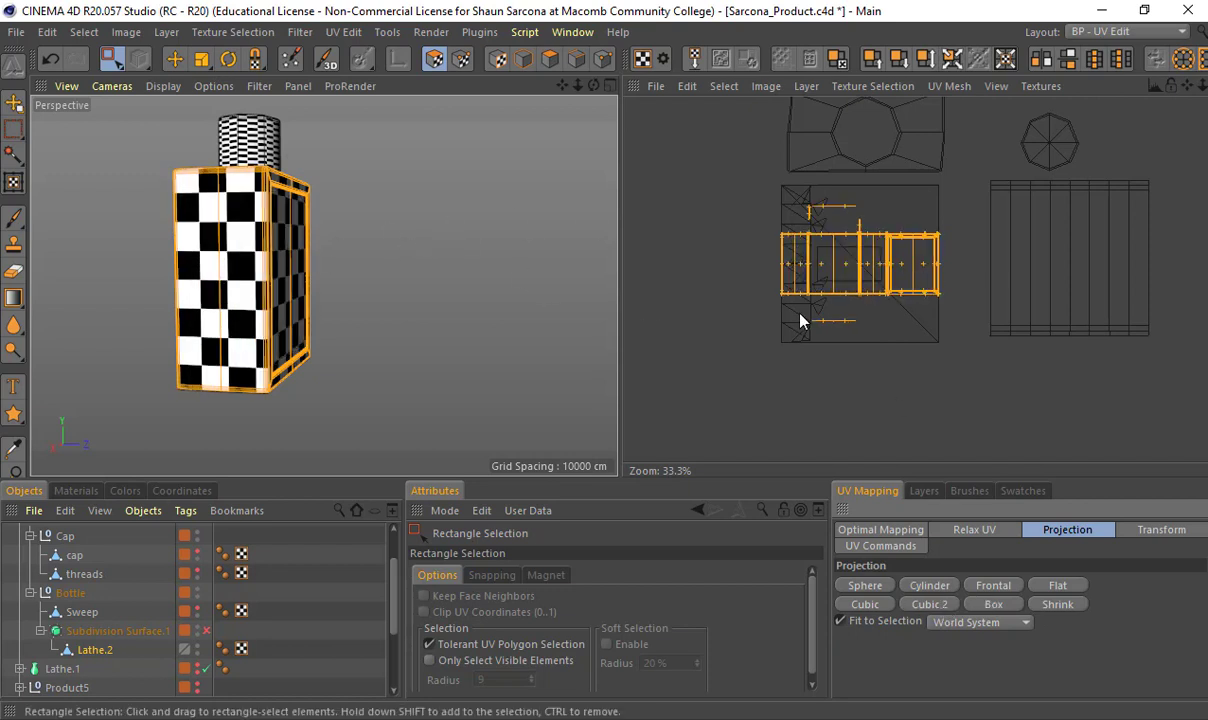
{"action": "key", "text": "e"}
{"action": "left_click_drag", "start_coordinate": [865, 280], "coordinate": [721, 417]}
{"action": "middle_click_drag", "start_coordinate": [652, 411], "coordinate": [772, 327], "text": "alt"}
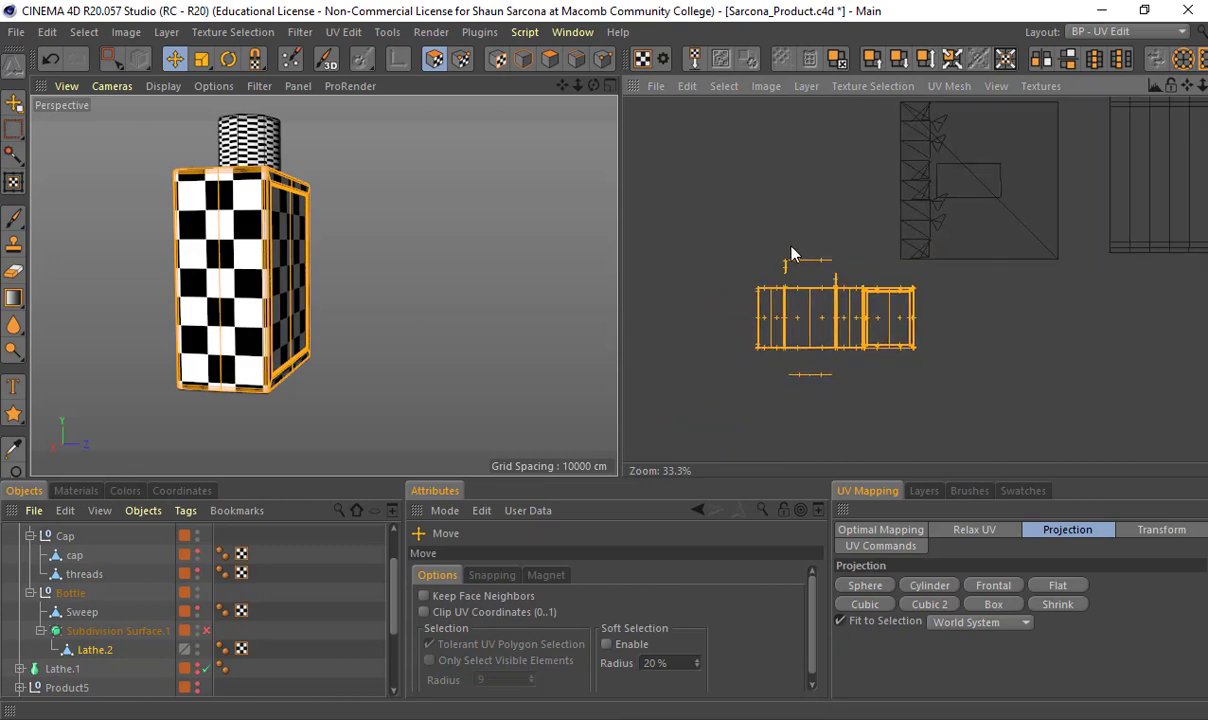
{"action": "scroll", "coordinate": [791, 251], "scroll_direction": "up", "scroll_amount": 4}
{"action": "scroll", "coordinate": [791, 256], "scroll_direction": "down", "scroll_amount": 4}
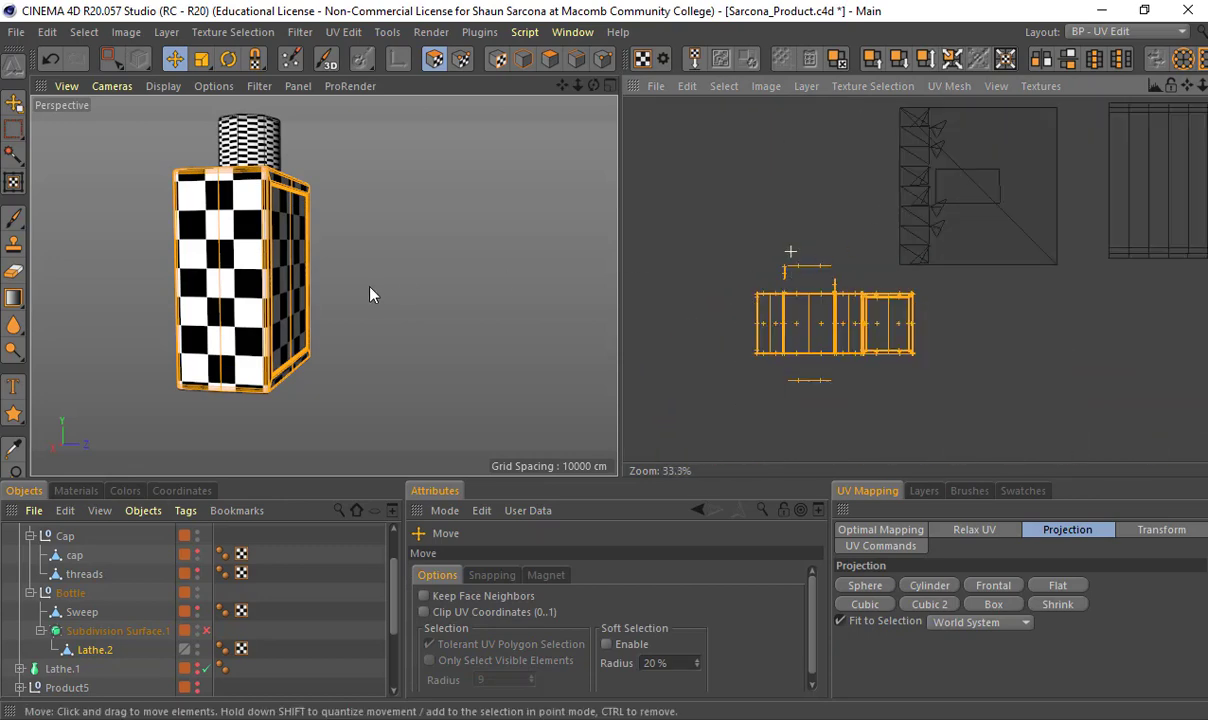
Select the bottle's bottom-face UV polygons that remain in the UV canvas
{"action": "middle_click", "coordinate": [348, 270]}
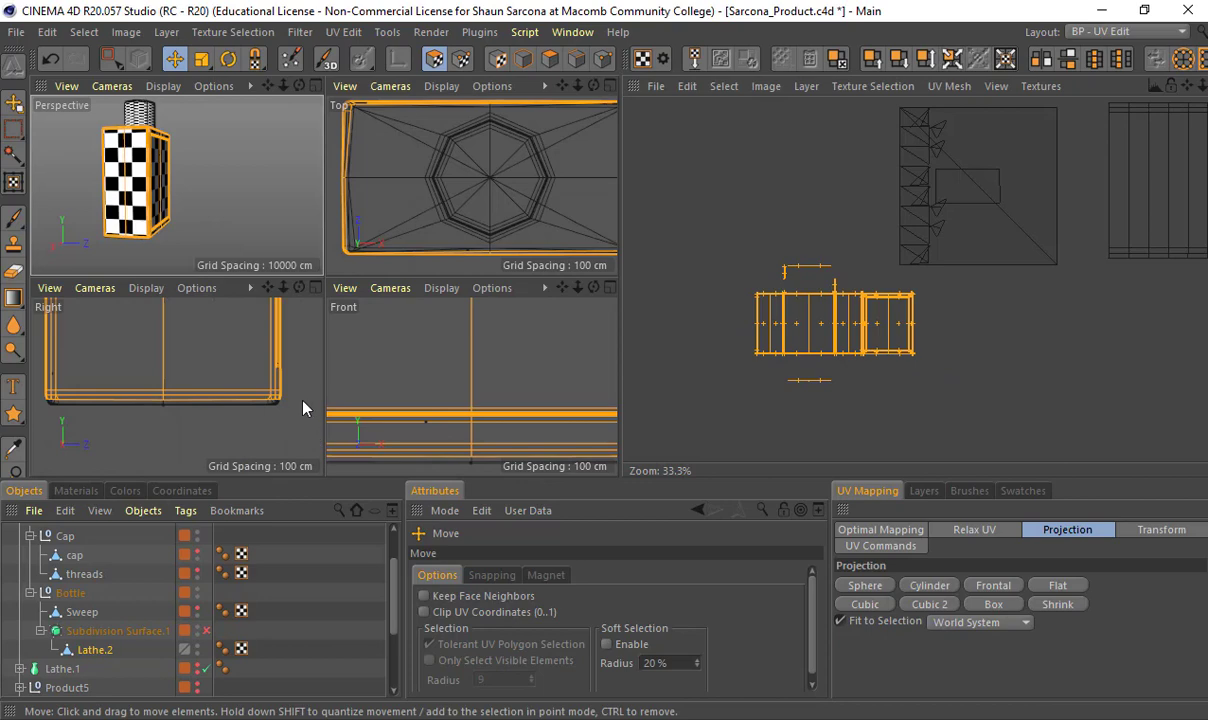
{"action": "key", "text": "0"}
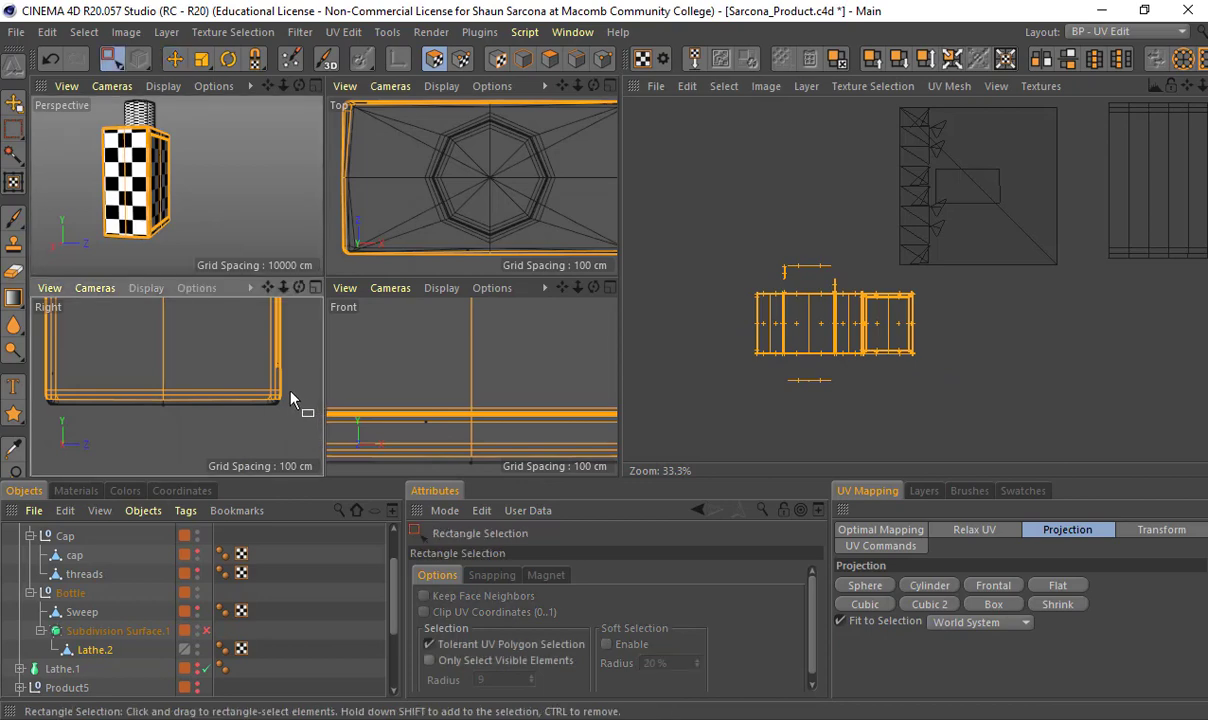
{"action": "middle_click_drag", "start_coordinate": [885, 105], "coordinate": [804, 177], "text": "alt"}
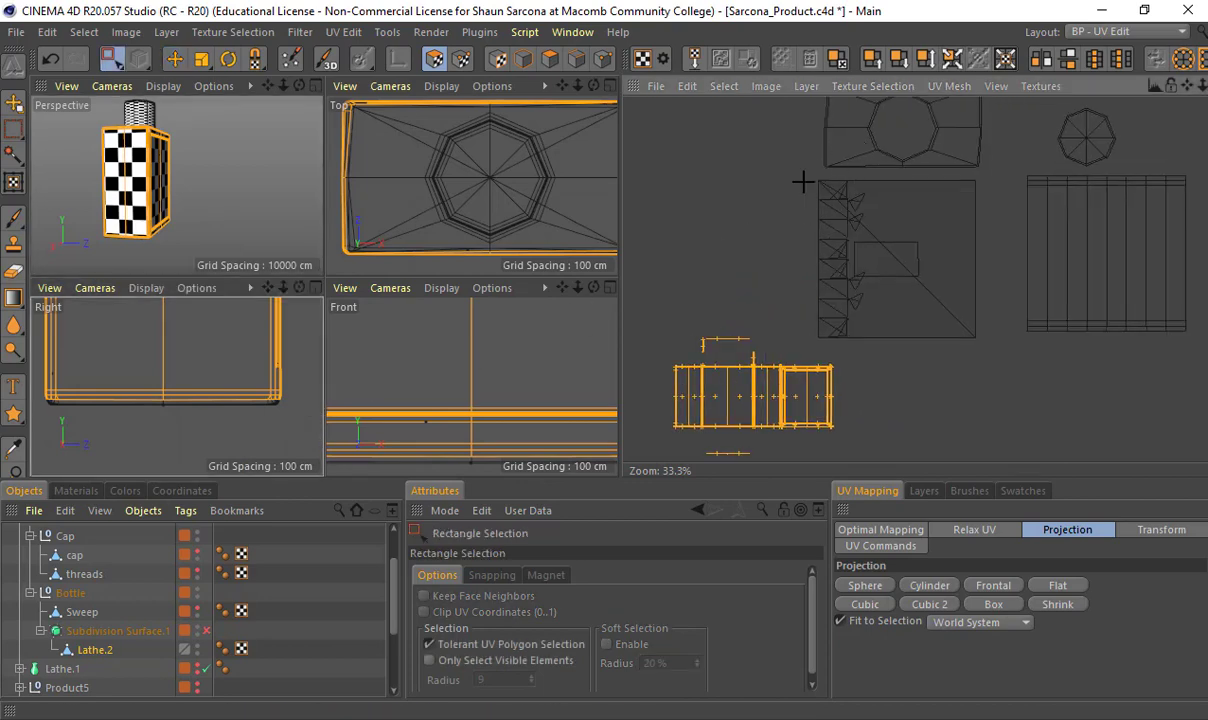
{"action": "left_click_drag", "start_coordinate": [803, 181], "coordinate": [984, 360]}
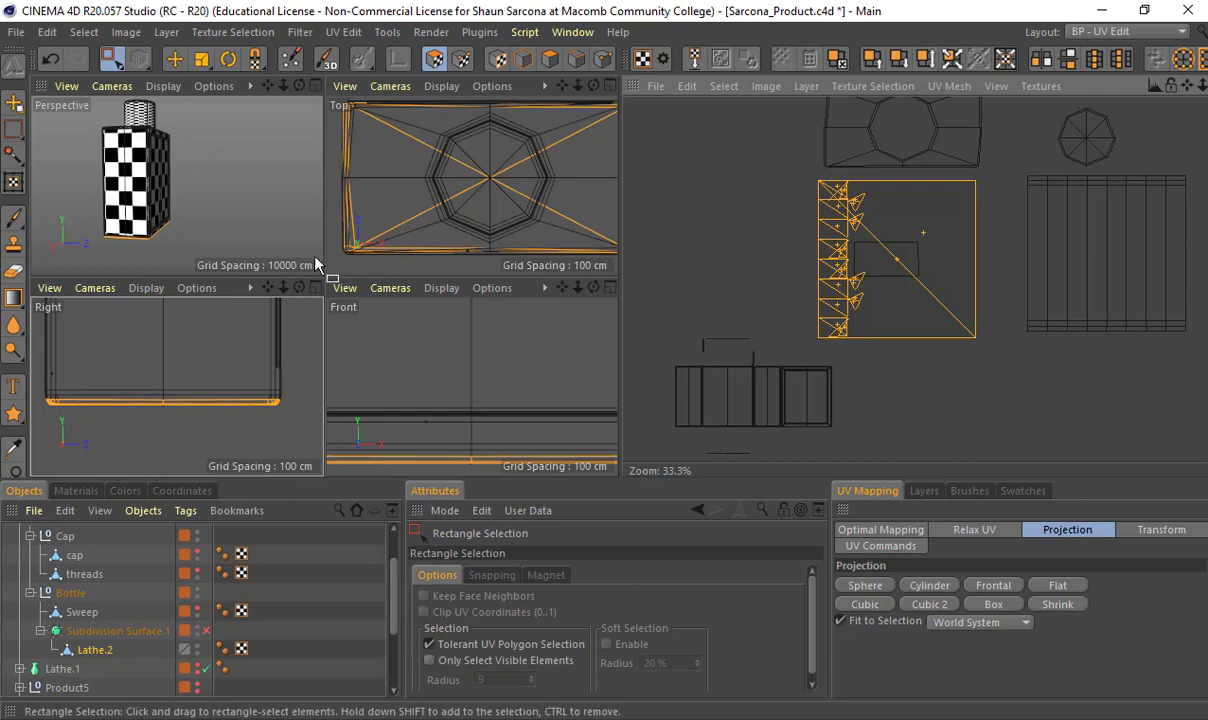
Apply a Frontal projection from the Top view to the bottle's bottom faces and move their UV island left of the canvas
{"action": "middle_click", "coordinate": [388, 204]}
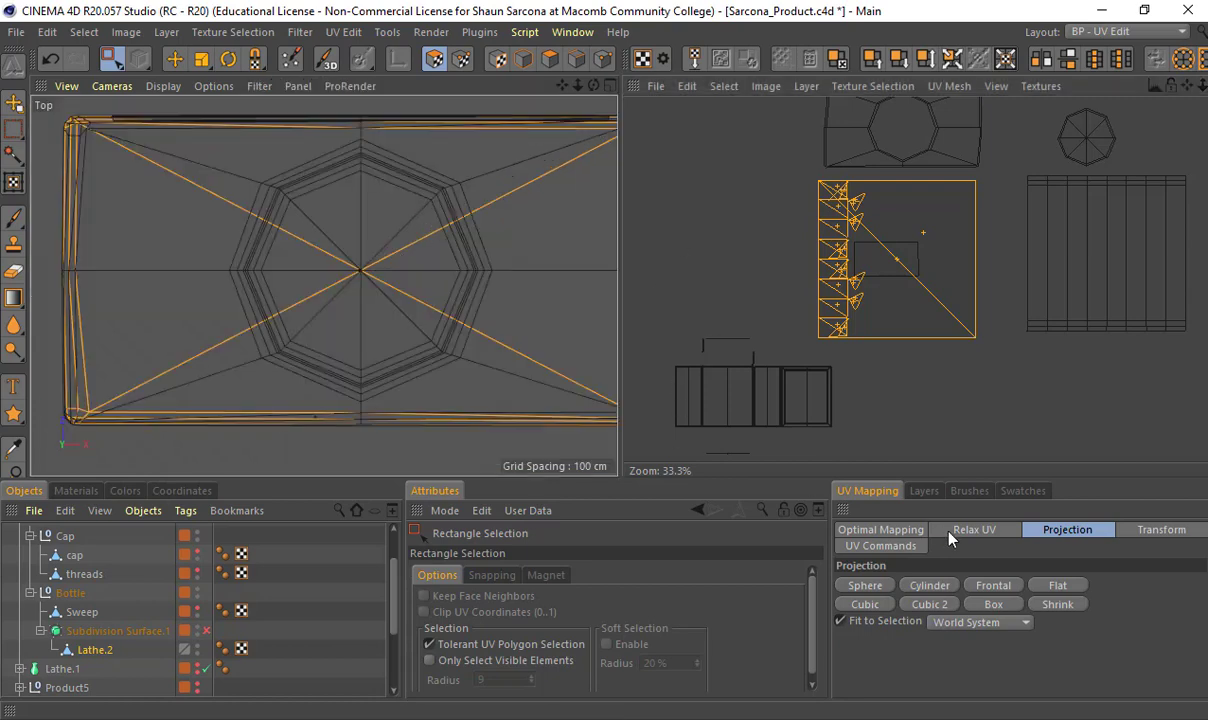
{"action": "left_click", "coordinate": [993, 587]}
{"action": "key", "text": "e"}
{"action": "left_click_drag", "start_coordinate": [850, 250], "coordinate": [641, 242]}
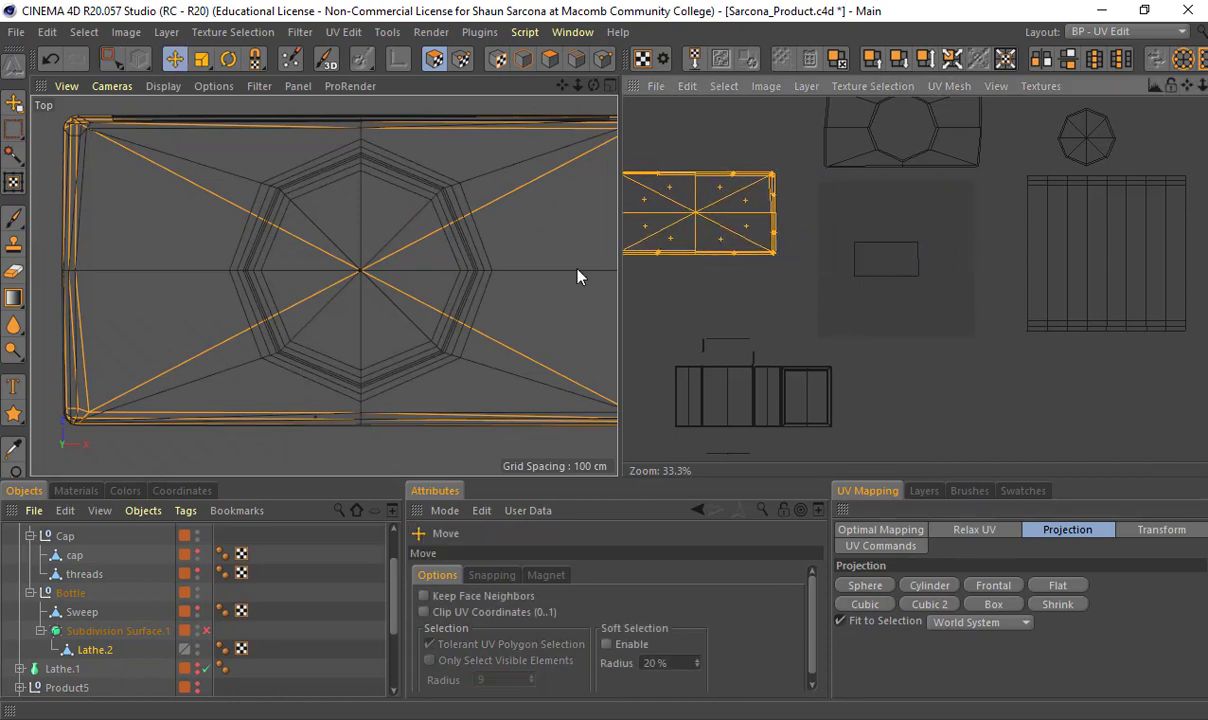
Select the small rectangular UV island left in the canvas, apply a Box projection to it, and move it below the canvas
{"action": "left_click", "coordinate": [814, 234]}
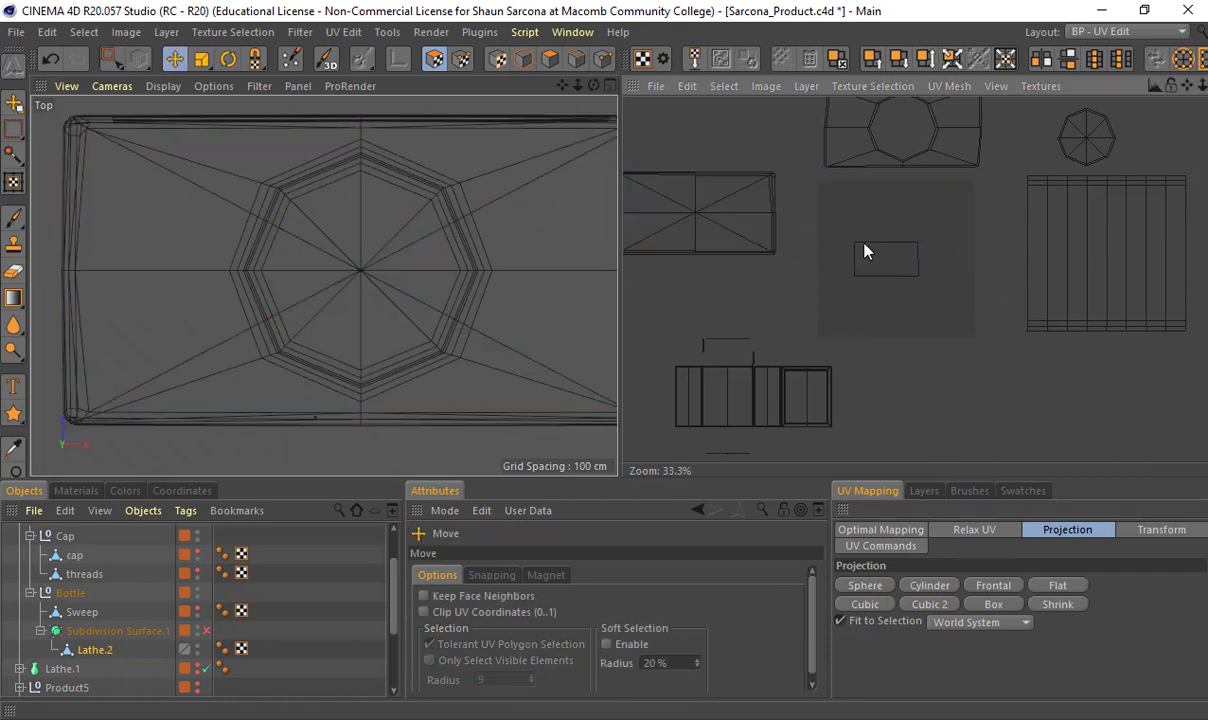
{"action": "left_click", "coordinate": [865, 251]}
{"action": "middle_click", "coordinate": [405, 195]}
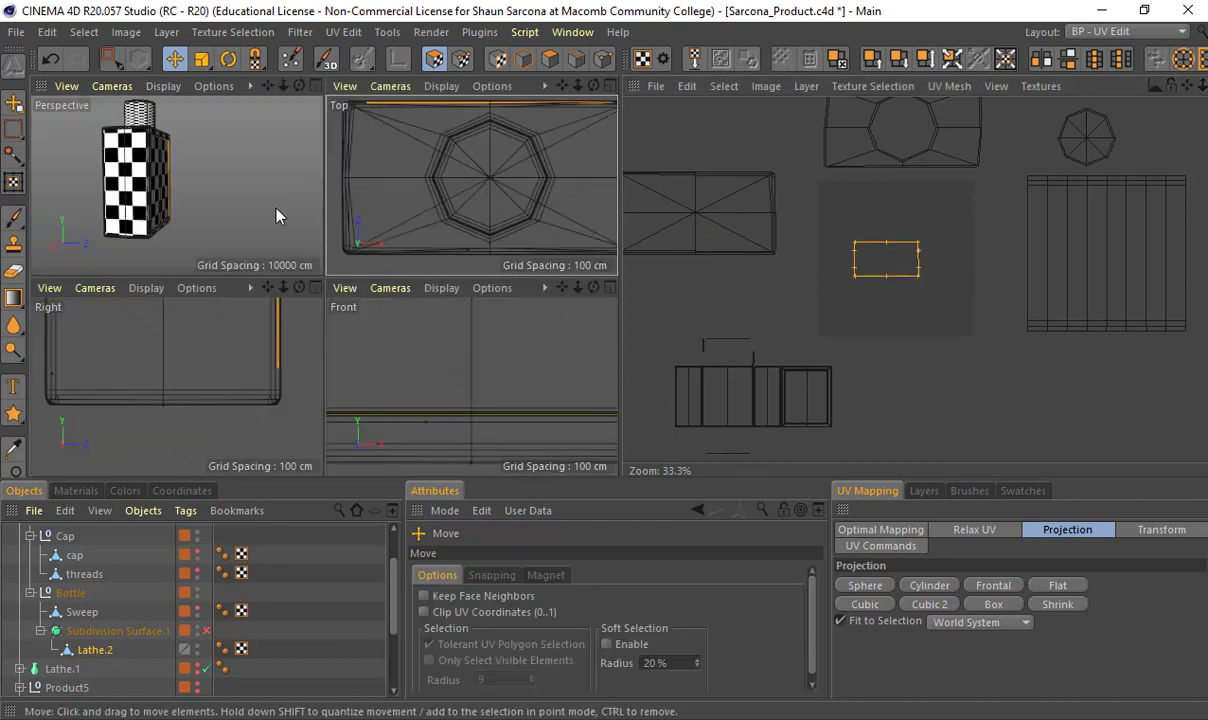
{"action": "middle_click", "coordinate": [278, 216]}
{"action": "scroll", "coordinate": [390, 230], "scroll_direction": "up", "scroll_amount": 6}
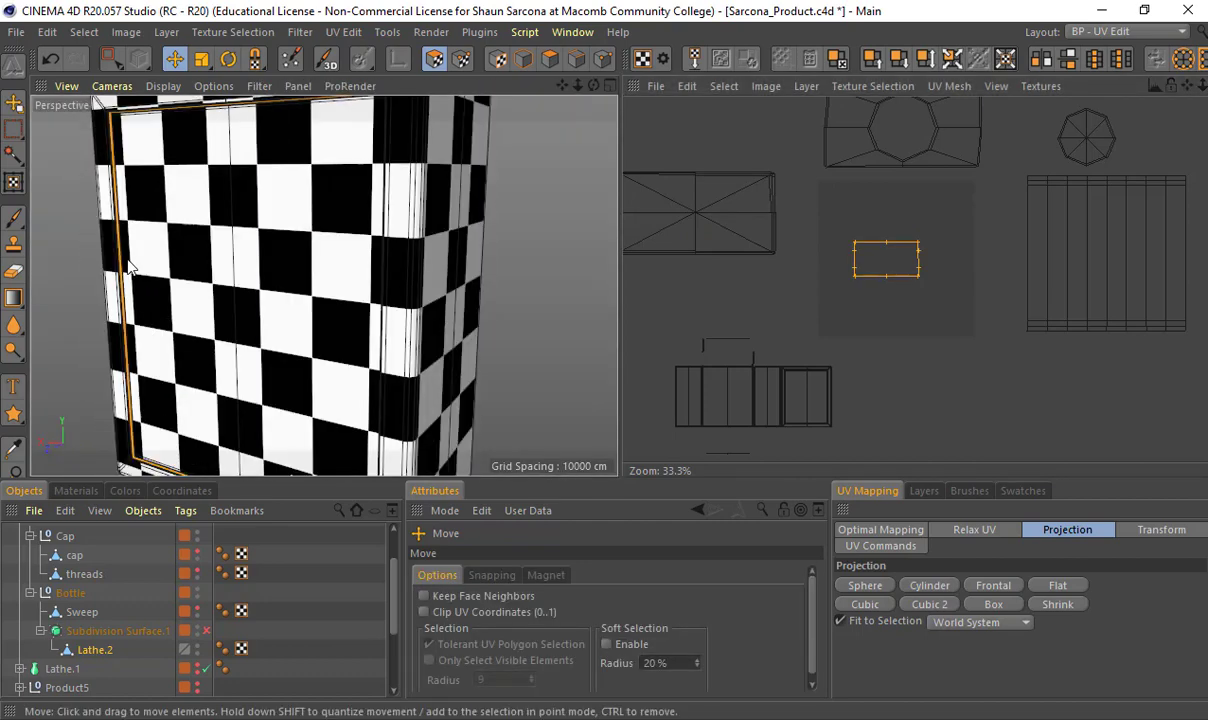
{"action": "left_click_drag", "start_coordinate": [128, 267], "coordinate": [215, 270], "text": "alt"}
{"action": "left_click", "coordinate": [998, 604]}
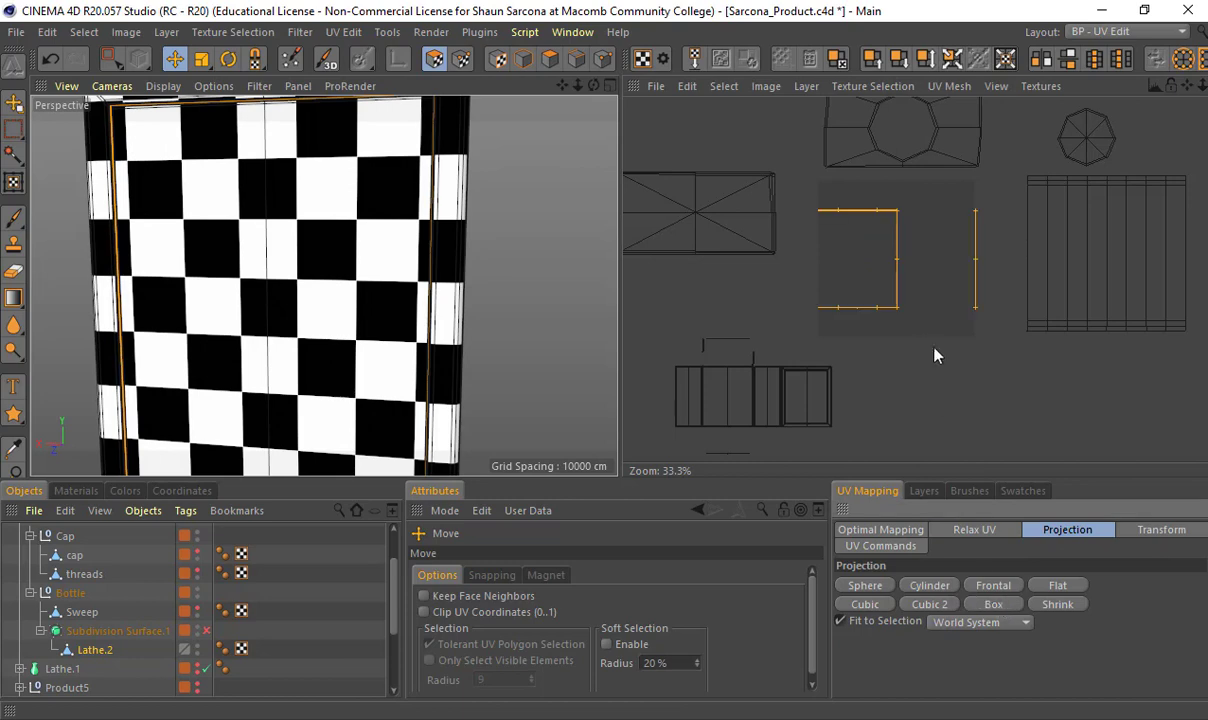
{"action": "left_click_drag", "start_coordinate": [863, 278], "coordinate": [933, 425]}
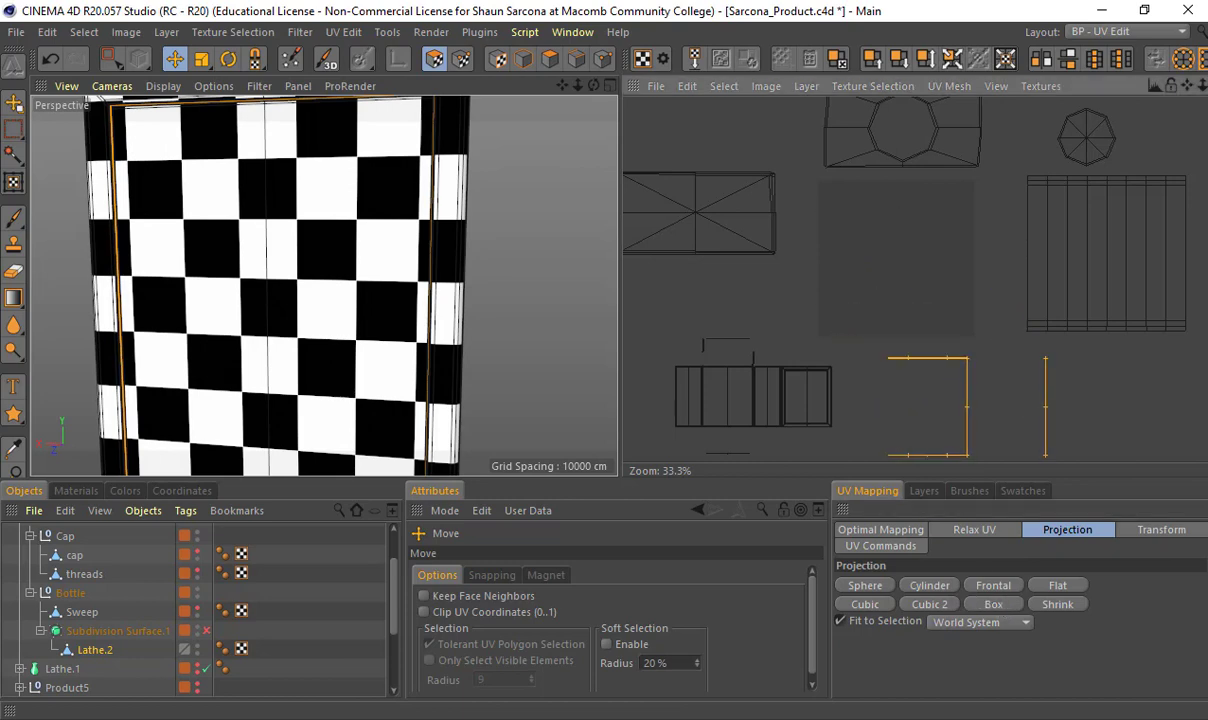
Select the two UV polygons of the bottle's large inset panel and move them into the upper part of the UV canvas
{"action": "left_click_drag", "start_coordinate": [264, 251], "coordinate": [205, 152], "text": "alt"}
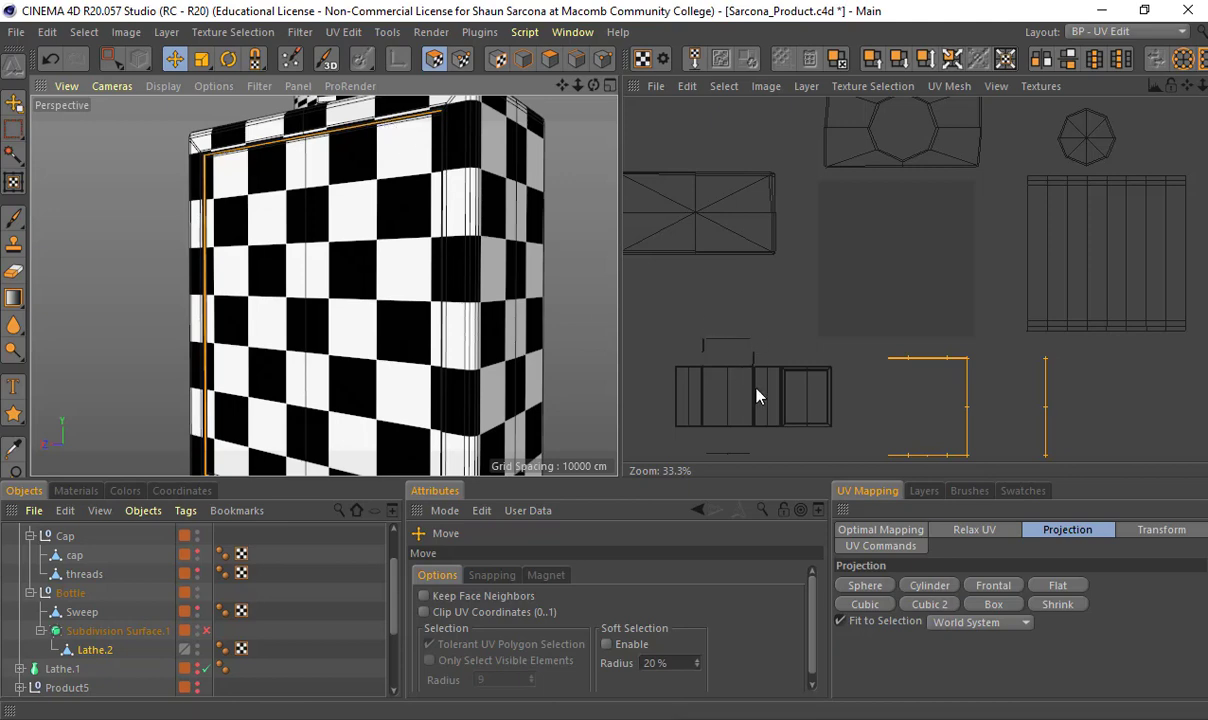
{"action": "left_click", "coordinate": [805, 397]}
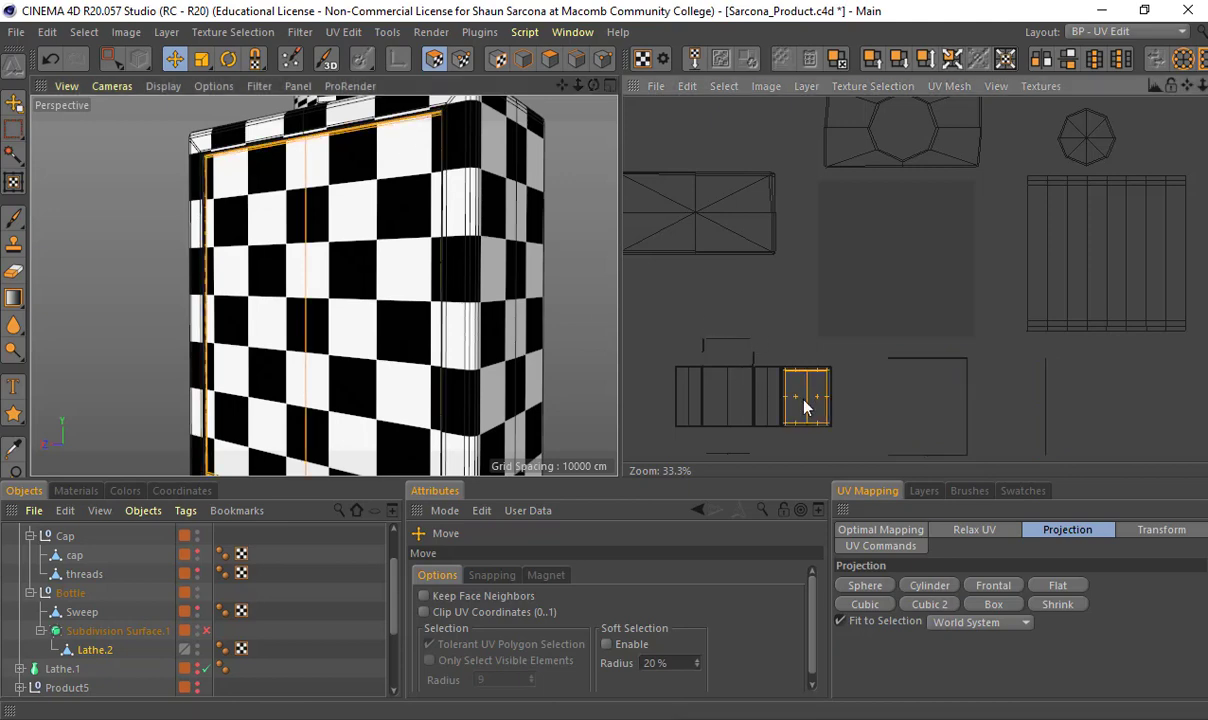
{"action": "scroll", "coordinate": [297, 237], "scroll_direction": "down", "scroll_amount": 5}
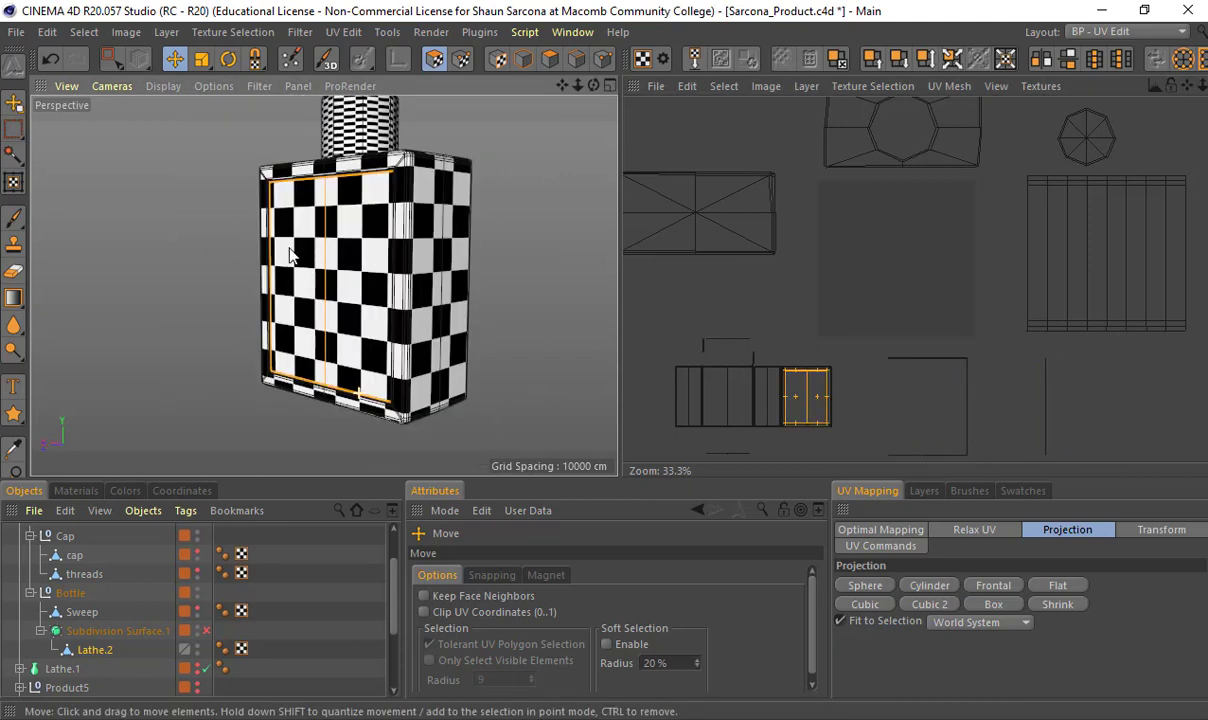
{"action": "left_click_drag", "start_coordinate": [289, 254], "coordinate": [615, 275], "text": "alt"}
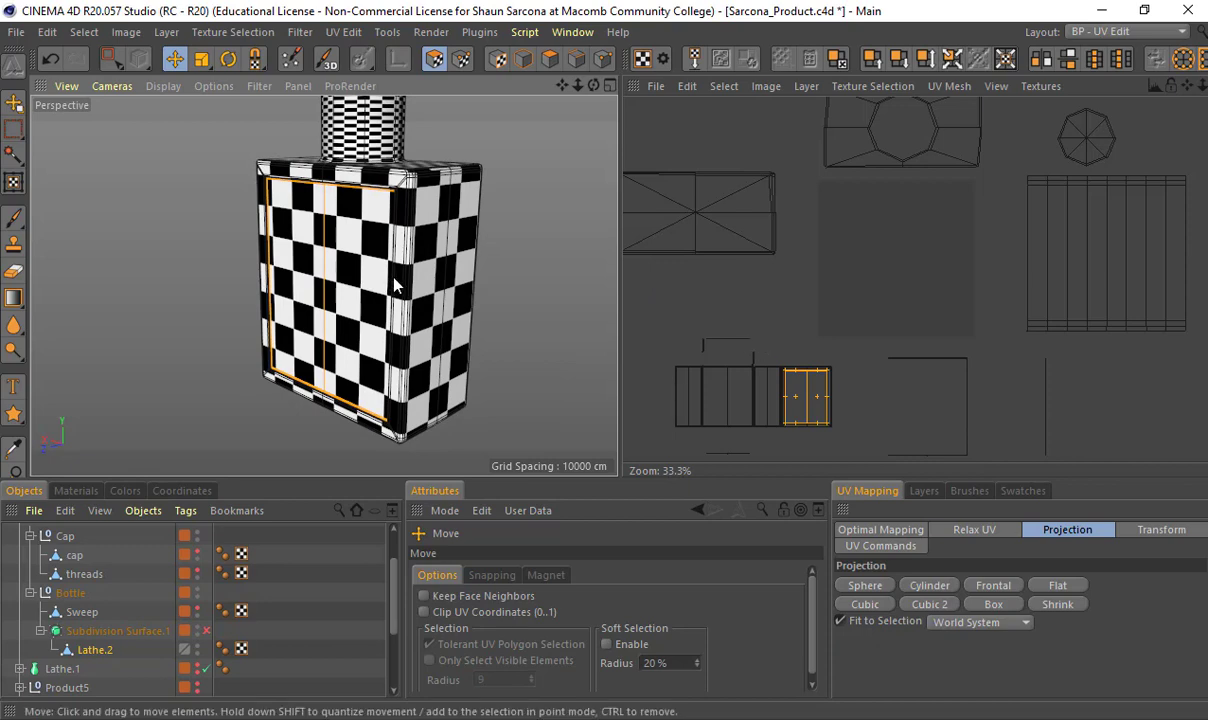
{"action": "scroll", "coordinate": [268, 192], "scroll_direction": "up", "scroll_amount": 3}
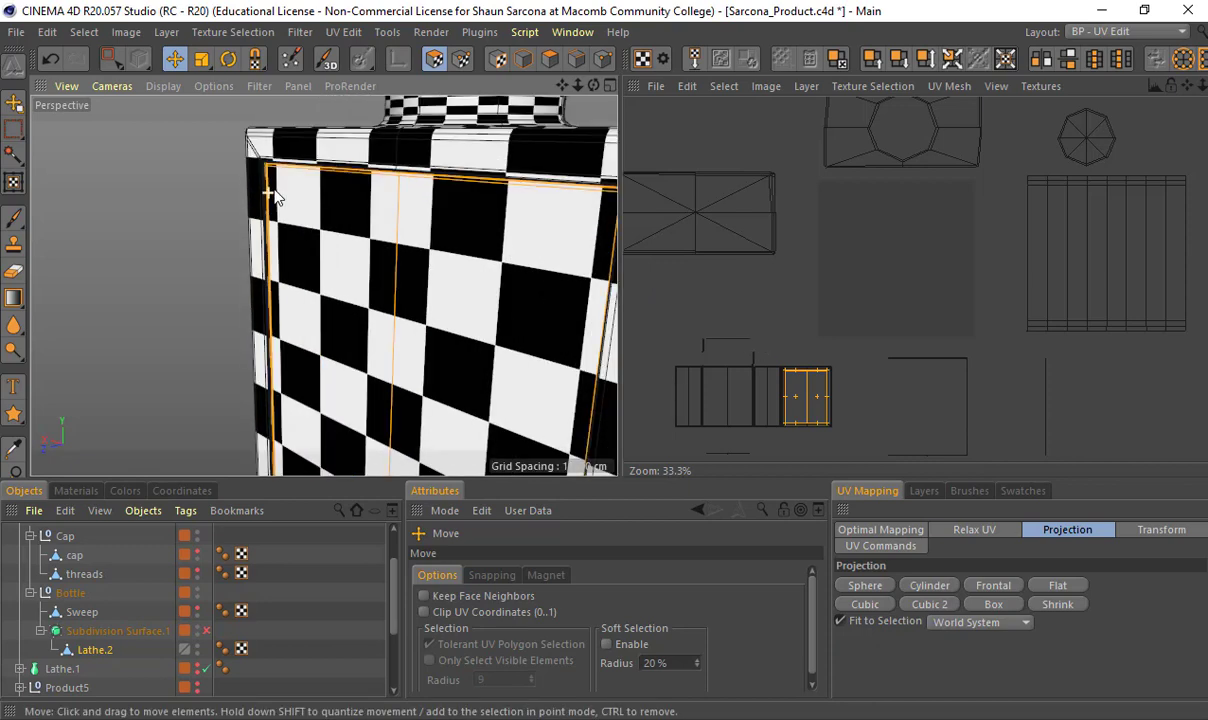
{"action": "scroll", "coordinate": [268, 192], "scroll_direction": "up", "scroll_amount": 3}
{"action": "left_click_drag", "start_coordinate": [268, 192], "coordinate": [349, 217], "text": "alt"}
{"action": "scroll", "coordinate": [296, 189], "scroll_direction": "down", "scroll_amount": 5}
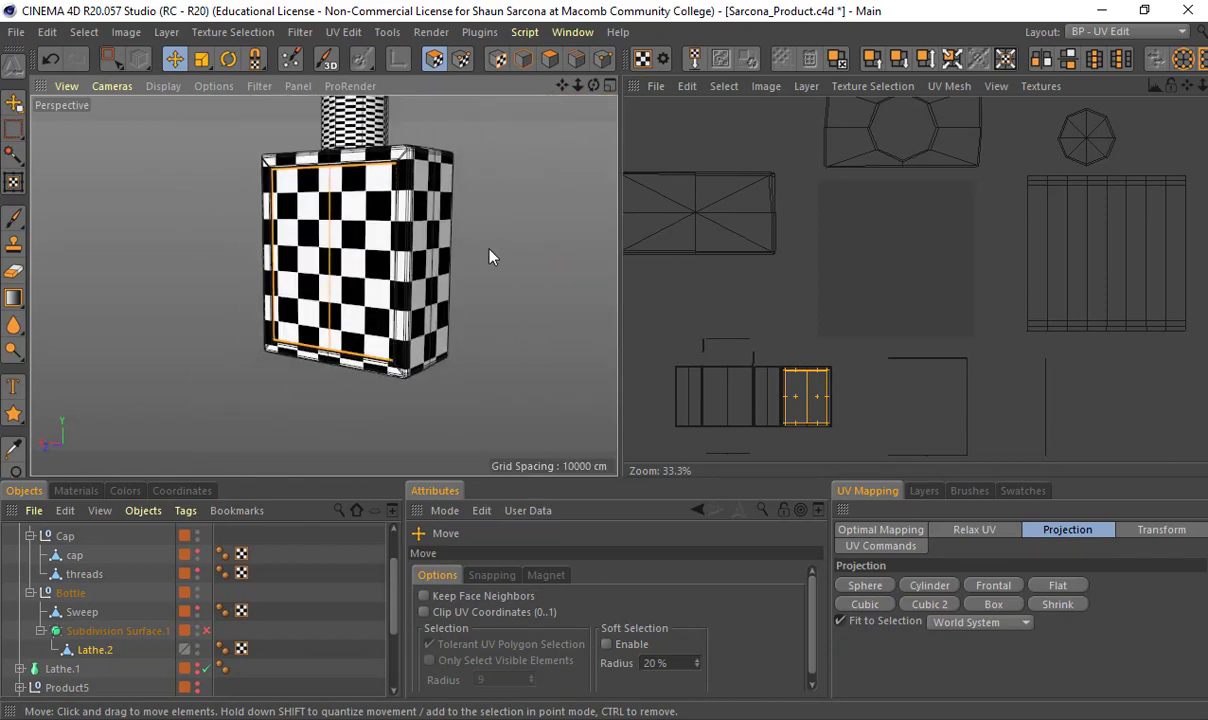
{"action": "left_click_drag", "start_coordinate": [757, 325], "coordinate": [814, 152]}
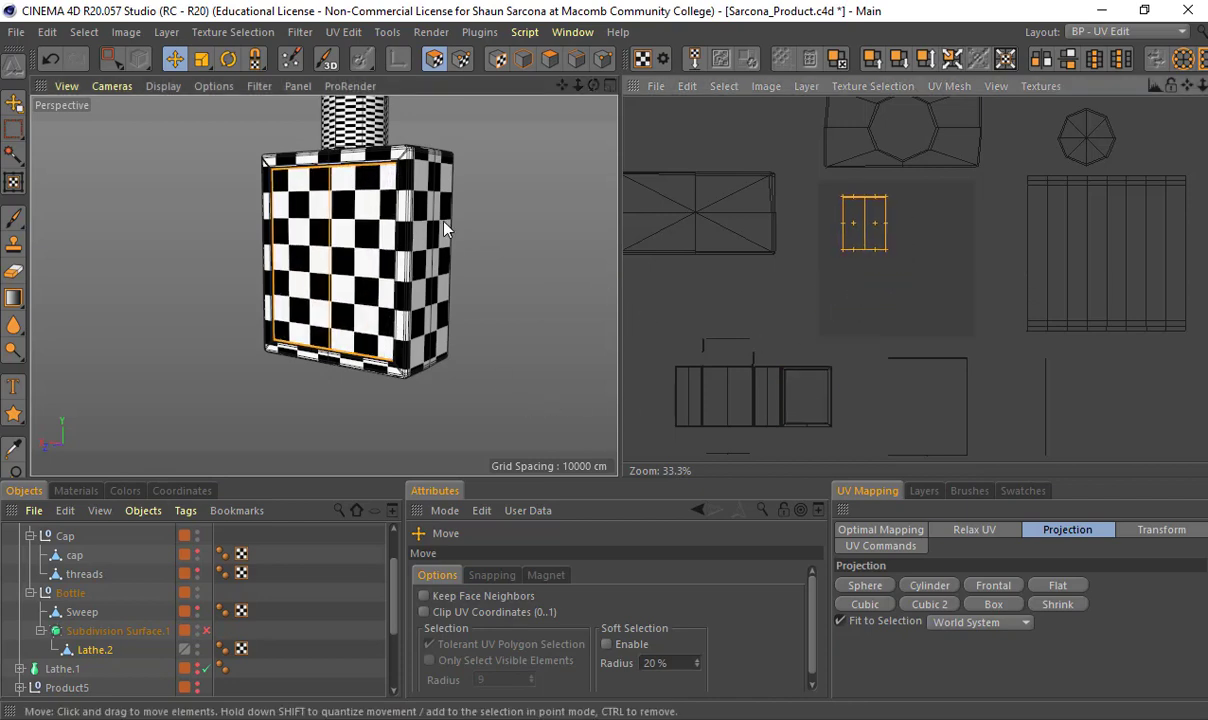
Scale up the inset panel's UV island slightly and place it near the canvas's upper-left corner
{"action": "left_click_drag", "start_coordinate": [418, 209], "coordinate": [312, 370], "text": "alt"}
{"action": "left_click_drag", "start_coordinate": [474, 320], "coordinate": [240, 300], "text": "alt"}
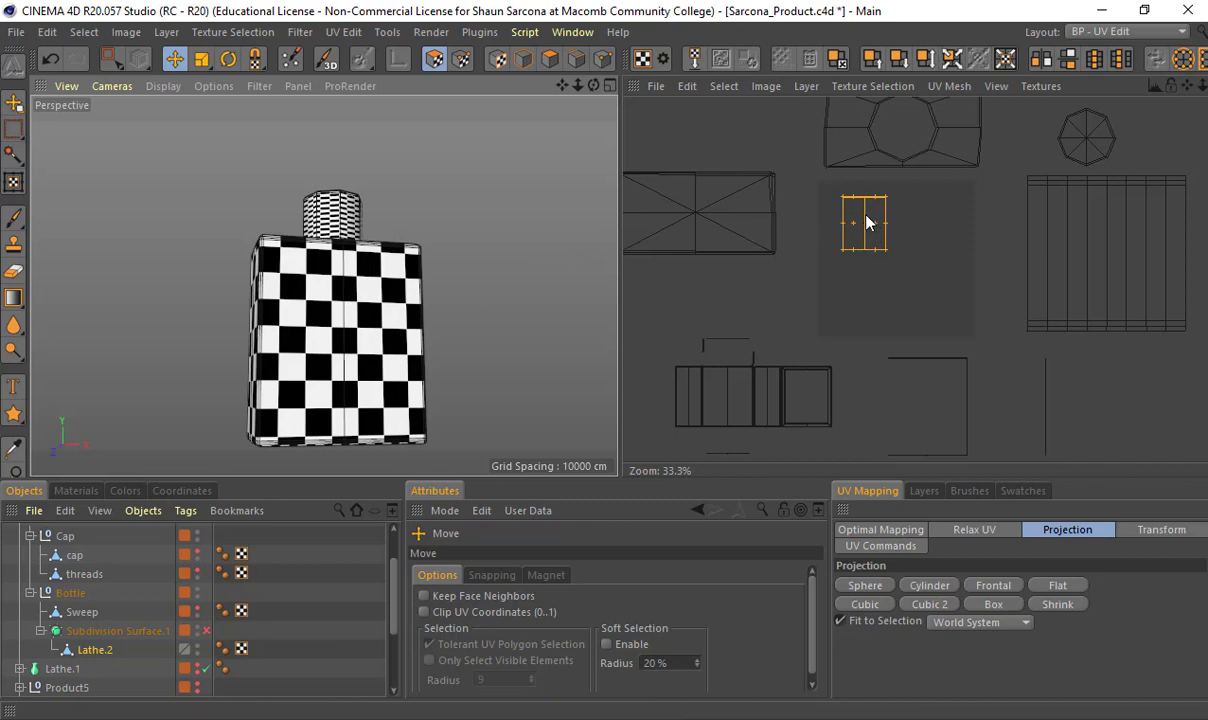
{"action": "scroll", "coordinate": [880, 271], "scroll_direction": "down", "scroll_amount": 2}
{"action": "key", "text": "t"}
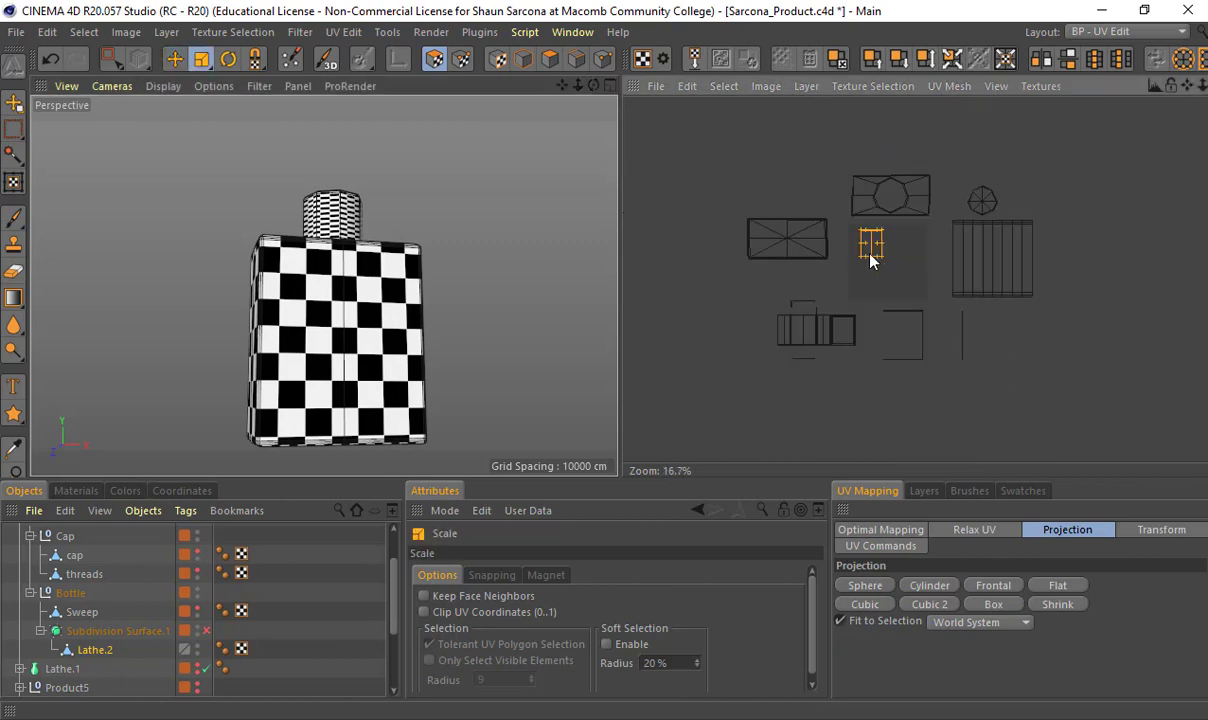
{"action": "left_click_drag", "start_coordinate": [377, 322], "coordinate": [362, 309], "text": "alt"}
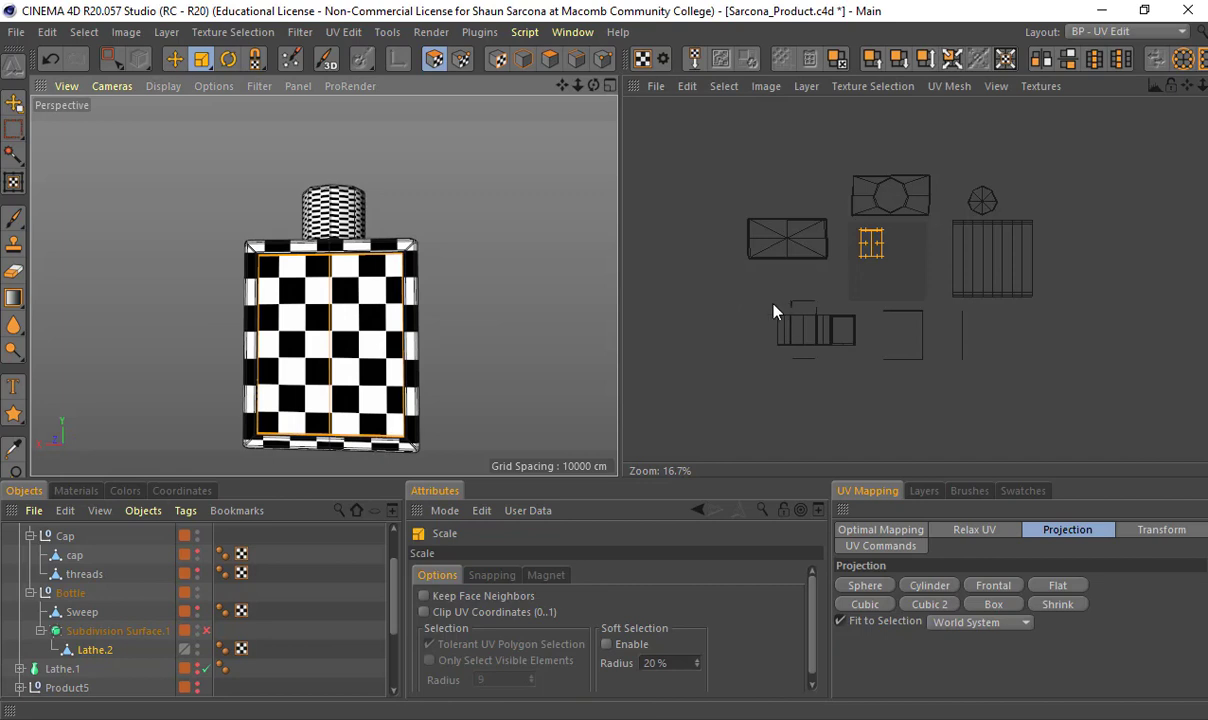
{"action": "mouse_move", "coordinate": [862, 244]}
{"action": "left_mouse_down"}
{"action": "mouse_move", "coordinate": [880, 256]}
{"action": "mouse_move", "coordinate": [866, 242]}
{"action": "left_mouse_up"}
{"action": "key", "text": "e"}
{"action": "key", "text": "t"}
{"action": "key", "text": "e"}
{"action": "left_click_drag", "start_coordinate": [460, 275], "coordinate": [420, 289], "text": "alt"}
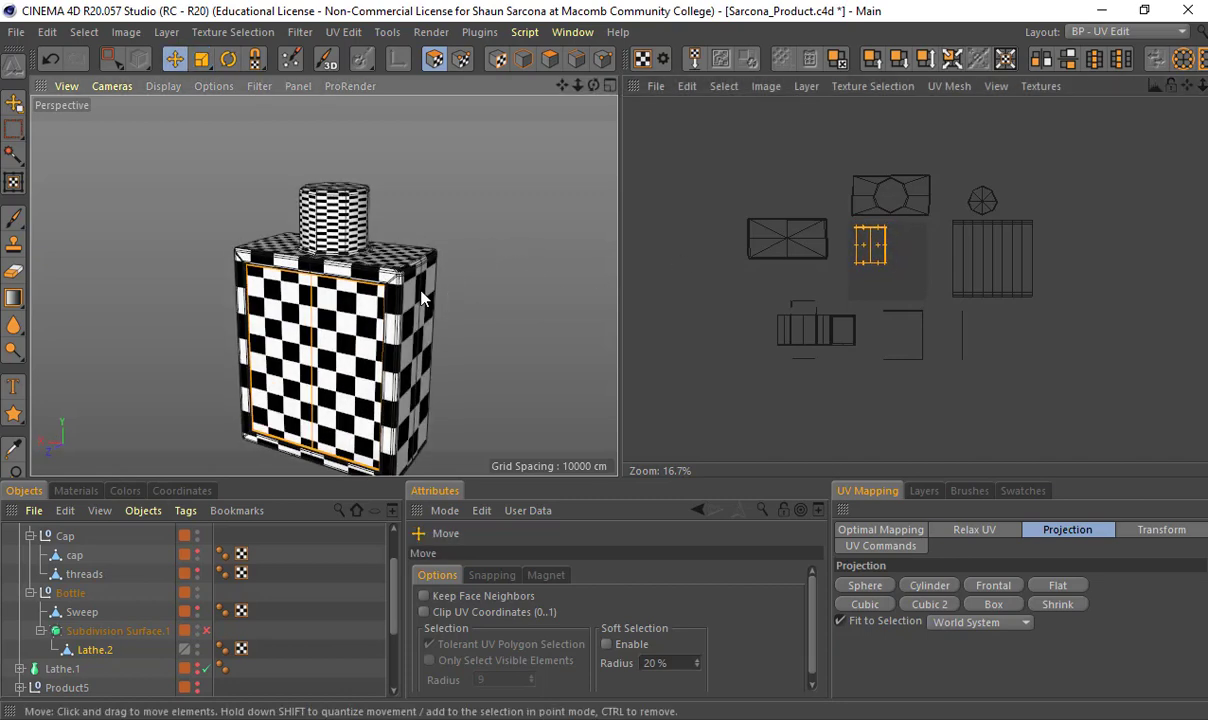
Select all the bottle's UV islands except the inset panel's island
{"action": "scroll", "coordinate": [489, 288], "scroll_direction": "up", "scroll_amount": 4}
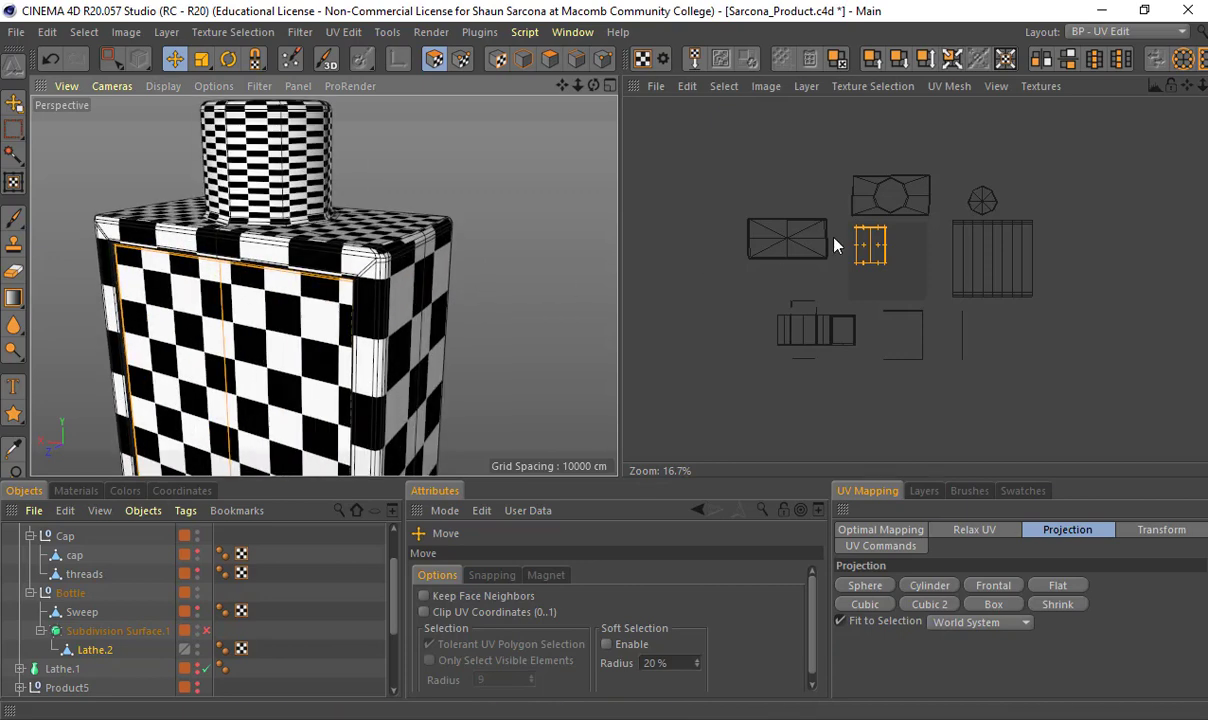
{"action": "key", "text": "0"}
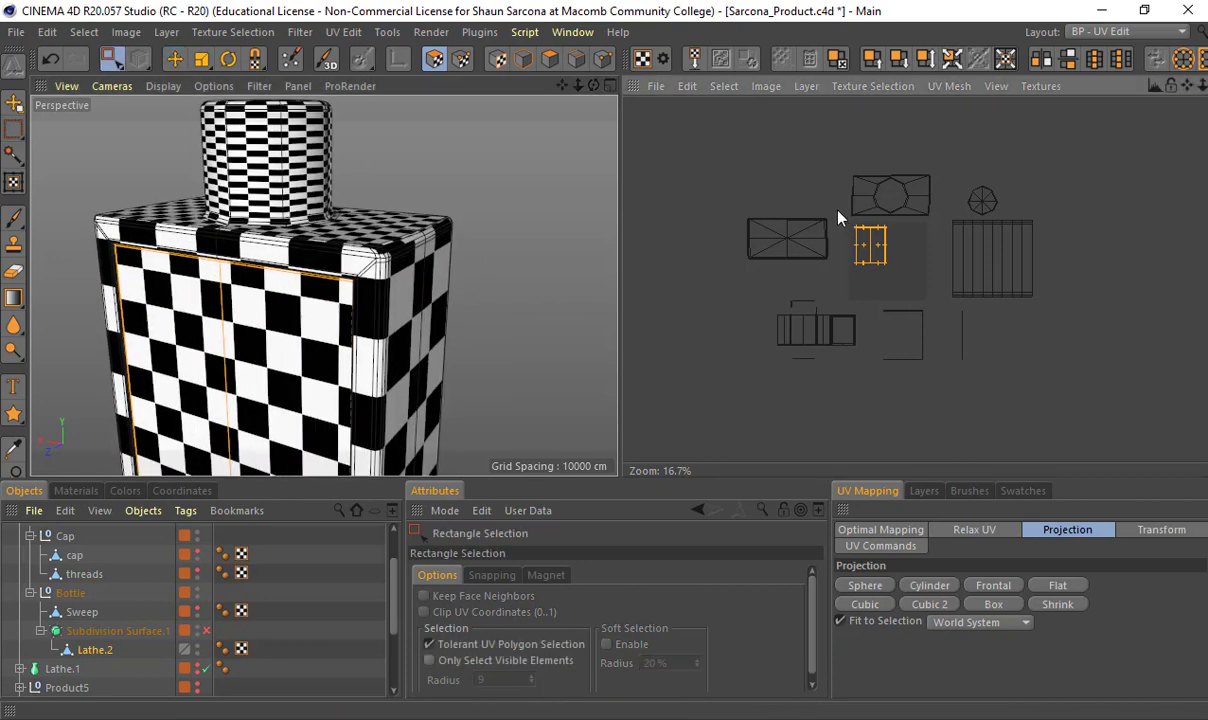
{"action": "left_click_drag", "start_coordinate": [792, 195], "coordinate": [682, 258]}
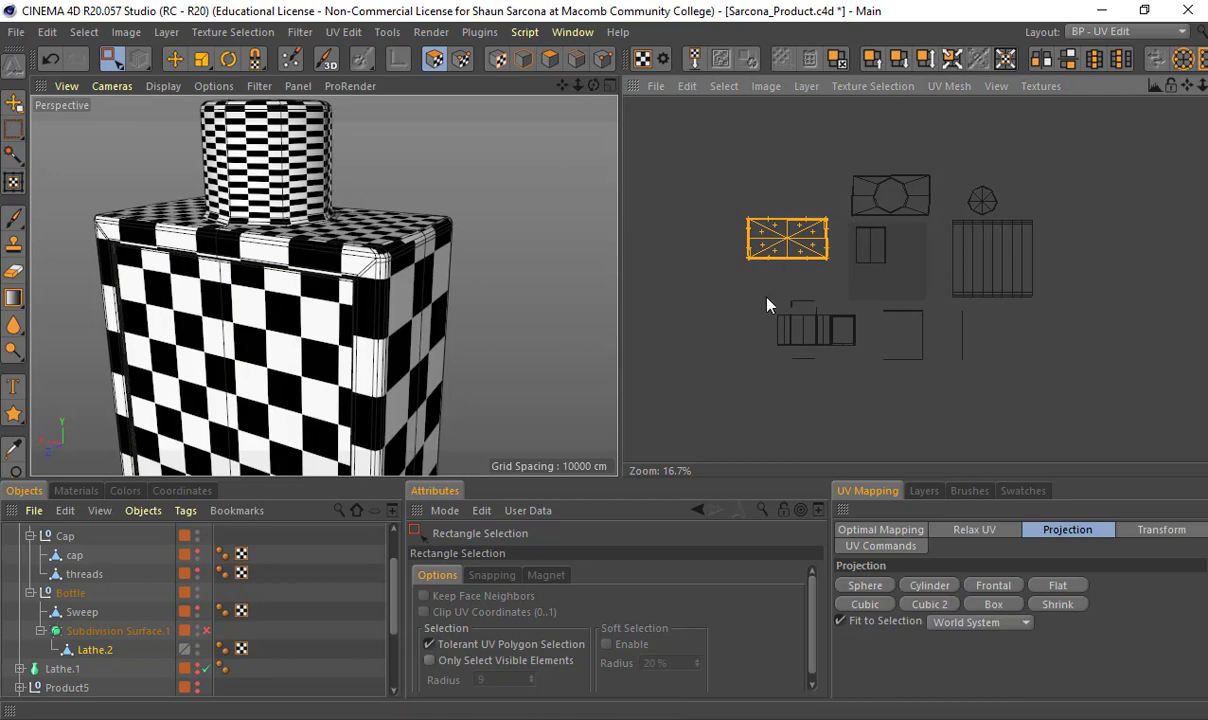
{"action": "left_click_drag", "start_coordinate": [758, 298], "coordinate": [1007, 282]}
{"action": "left_click_drag", "start_coordinate": [937, 183], "coordinate": [1052, 297], "text": "shift"}
{"action": "left_click_drag", "start_coordinate": [940, 168], "coordinate": [845, 229], "text": "shift"}
Relax the selected UV islands with the LSCM method and inspect the checker pattern on the bottle's neck and shoulders
{"action": "left_click", "coordinate": [968, 531]}
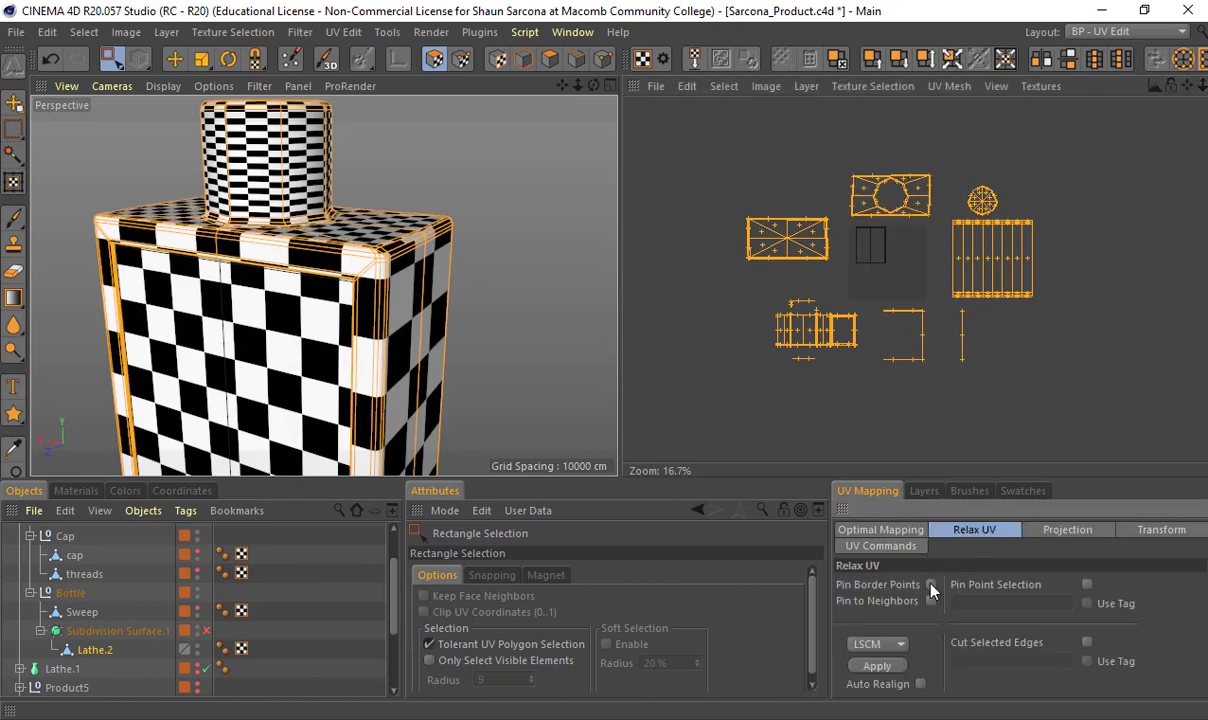
{"action": "left_click", "coordinate": [880, 667]}
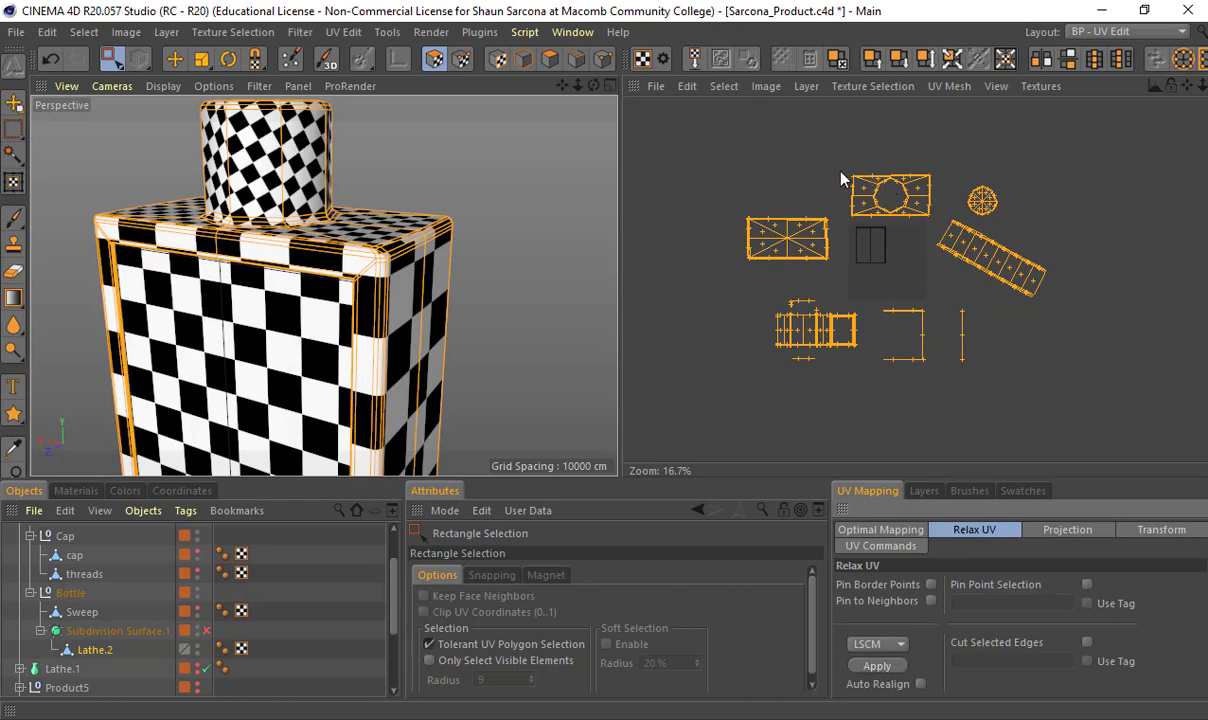
{"action": "left_click_drag", "start_coordinate": [426, 210], "coordinate": [956, 224], "text": "alt"}
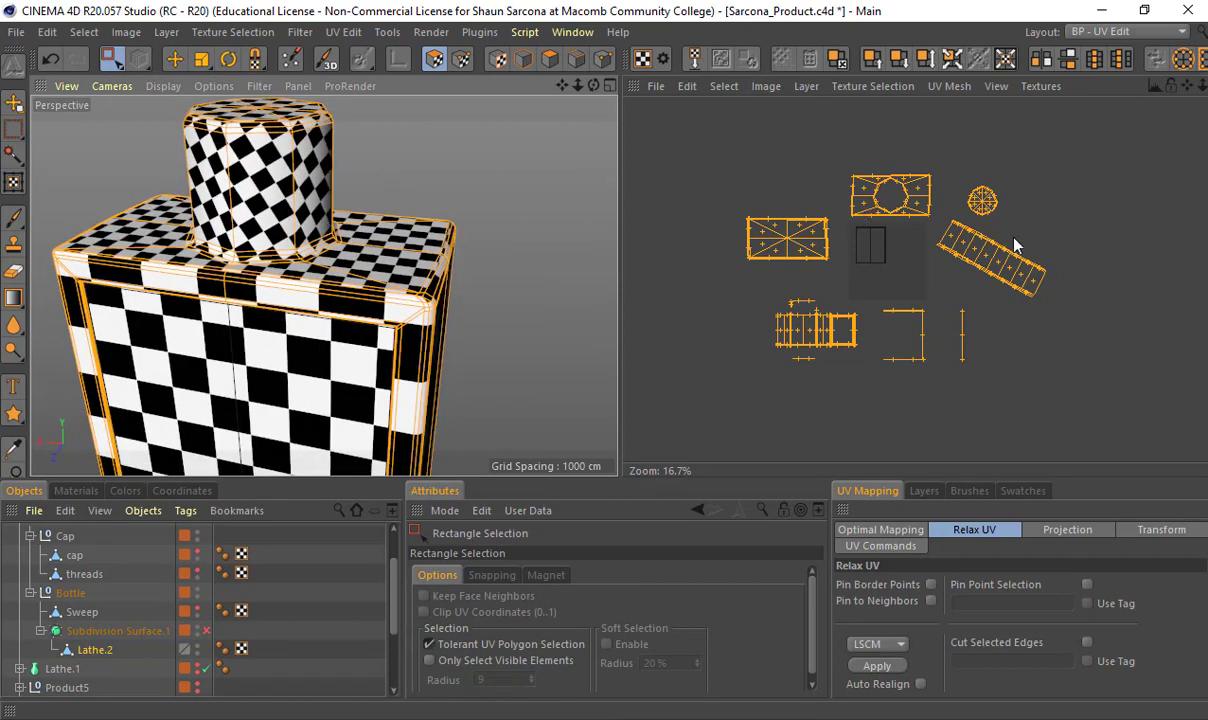
Realign the selected UV islands with Optimal Mapping, using equalized island size and 2% spacing
{"action": "left_click", "coordinate": [880, 530]}
{"action": "left_click", "coordinate": [862, 675]}
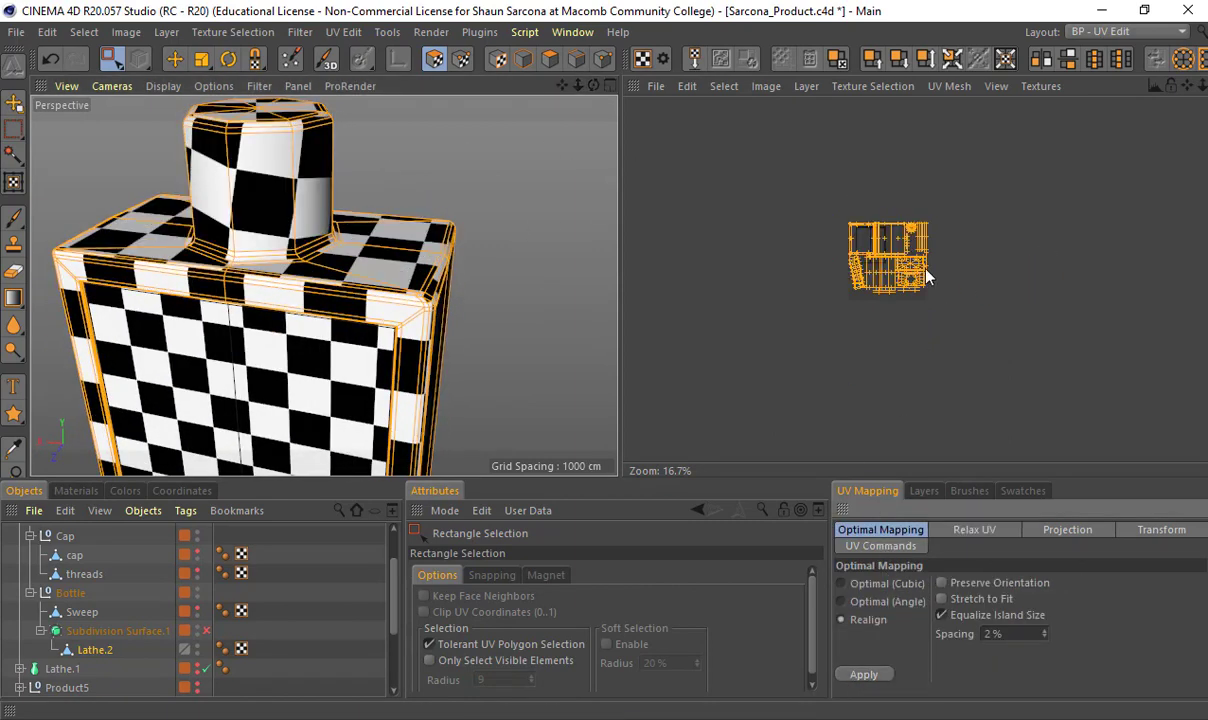
{"action": "scroll", "coordinate": [873, 258], "scroll_direction": "up", "scroll_amount": 5}
{"action": "middle_click_drag", "start_coordinate": [903, 273], "coordinate": [914, 263], "text": "alt"}
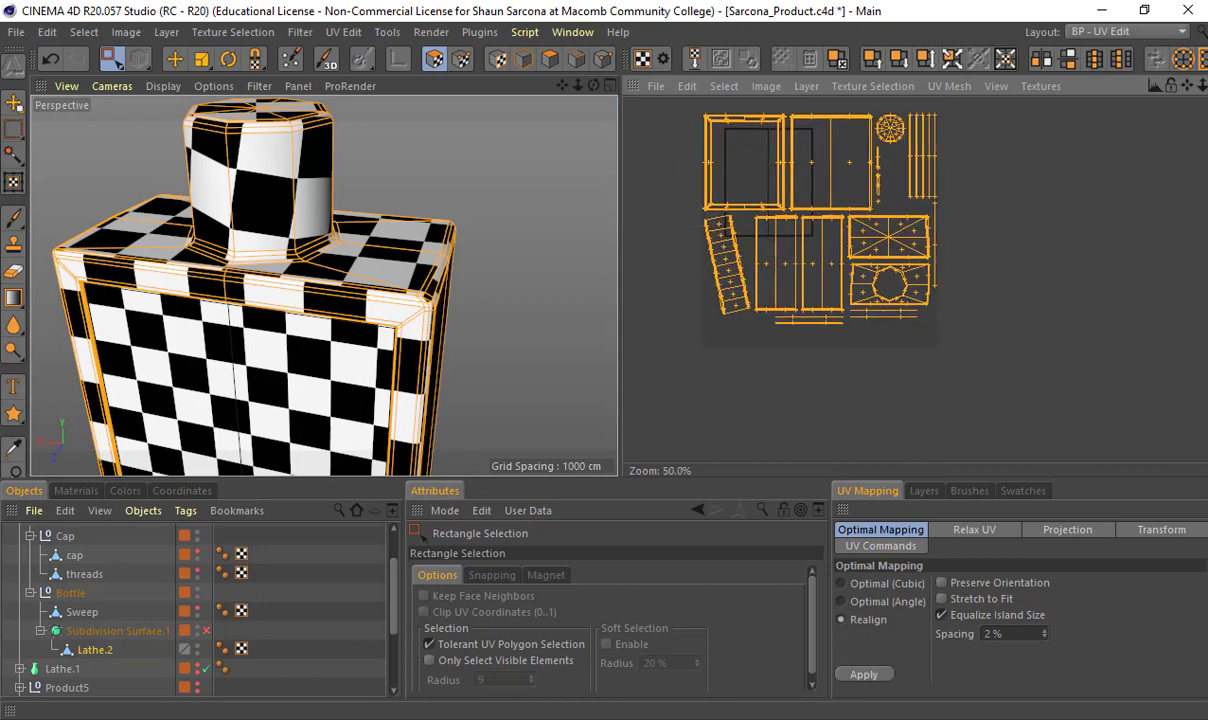
Scale down the selected UV islands and move the inset panel's island to the canvas's lower-left corner
{"action": "key", "text": "t"}
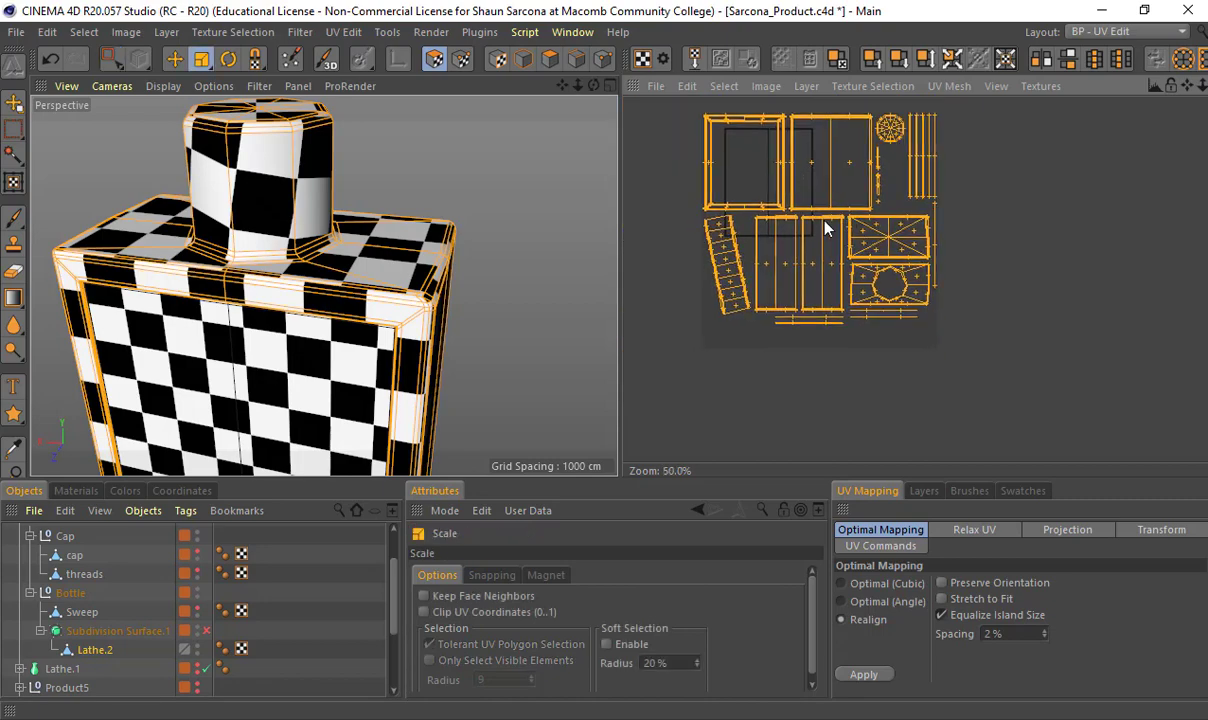
{"action": "left_click_drag", "start_coordinate": [824, 222], "coordinate": [849, 200]}
{"action": "key", "text": "e"}
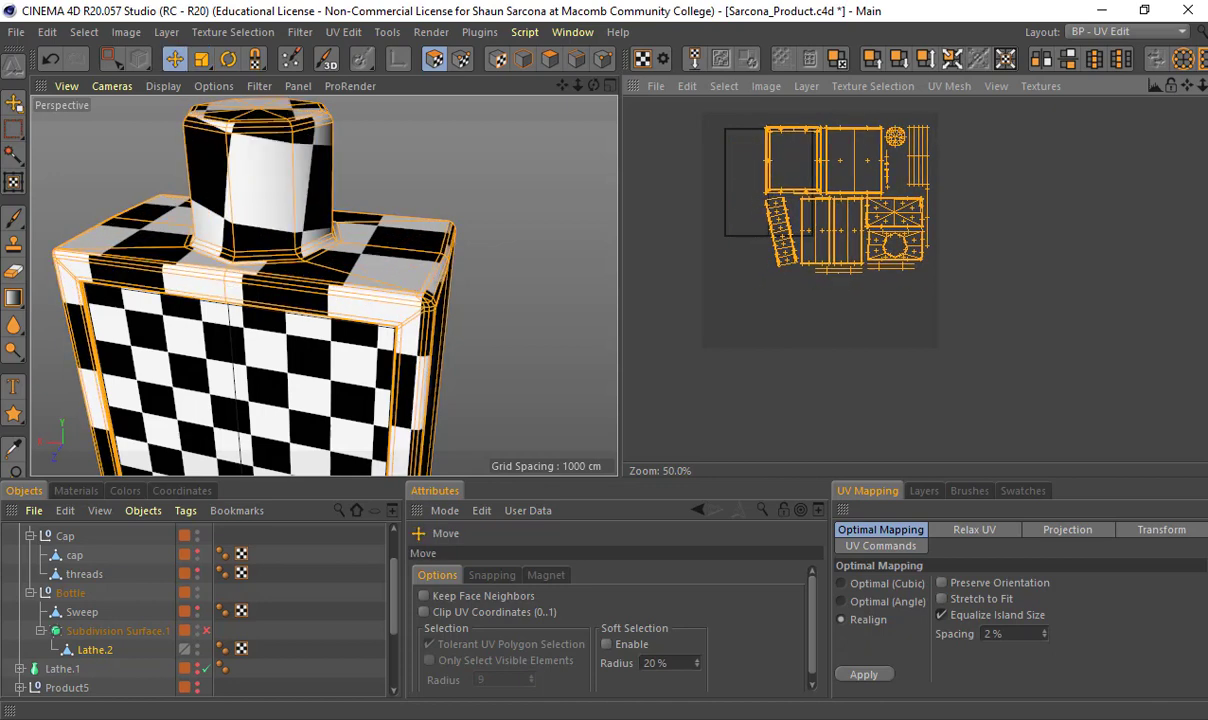
{"action": "left_click", "coordinate": [745, 225]}
{"action": "left_click_drag", "start_coordinate": [745, 225], "coordinate": [723, 333]}
Move the bottle neck's UV island into the empty upper-left area of the canvas and rotate it upright
{"action": "double_click", "coordinate": [779, 209]}
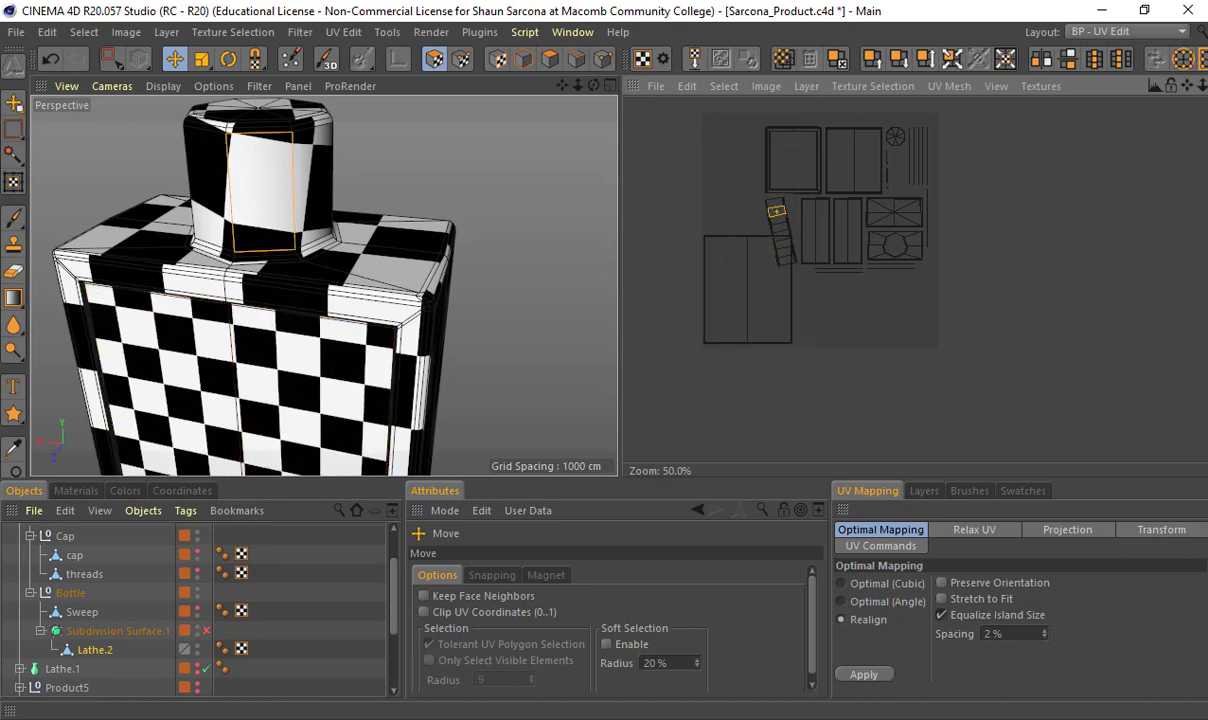
{"action": "left_click_drag", "start_coordinate": [781, 226], "coordinate": [734, 168]}
{"action": "key", "text": "t"}
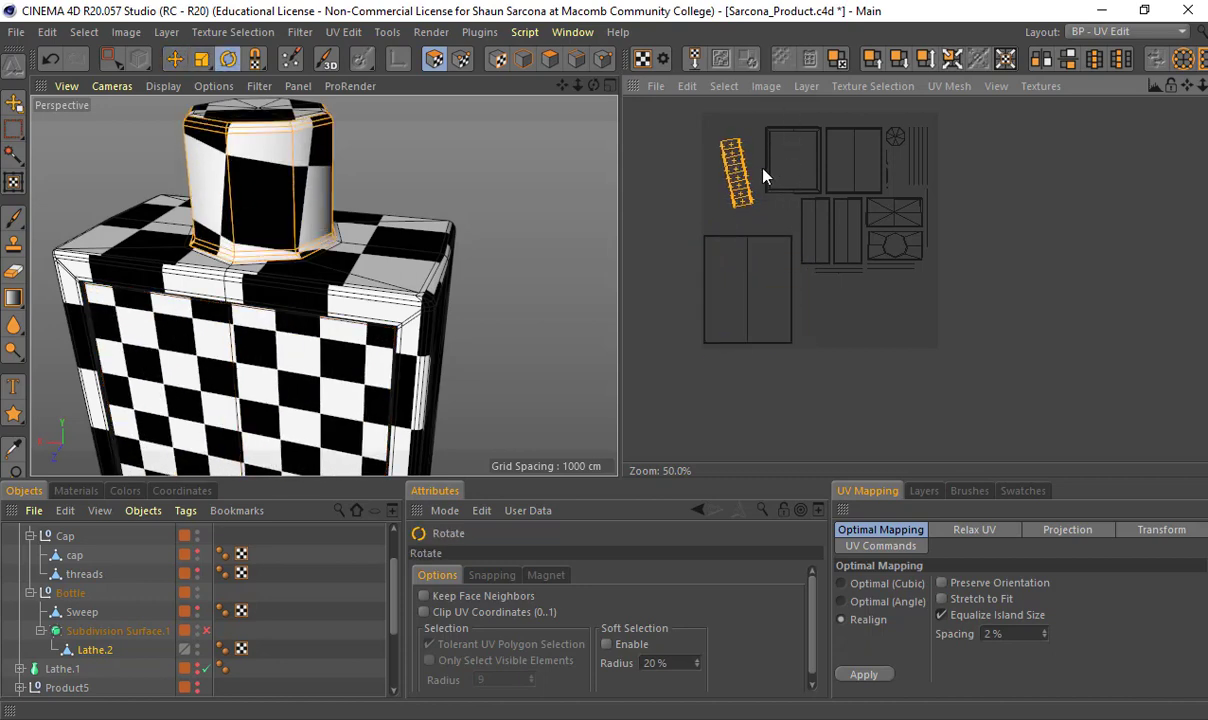
{"action": "key", "text": "r"}
{"action": "mouse_move", "coordinate": [733, 164]}
{"action": "left_mouse_down"}
{"action": "mouse_move", "coordinate": [712, 166]}
{"action": "mouse_move", "coordinate": [741, 177]}
{"action": "left_mouse_up"}
{"action": "key", "text": "e"}
{"action": "scroll", "coordinate": [740, 268], "scroll_direction": "up", "scroll_amount": 4}
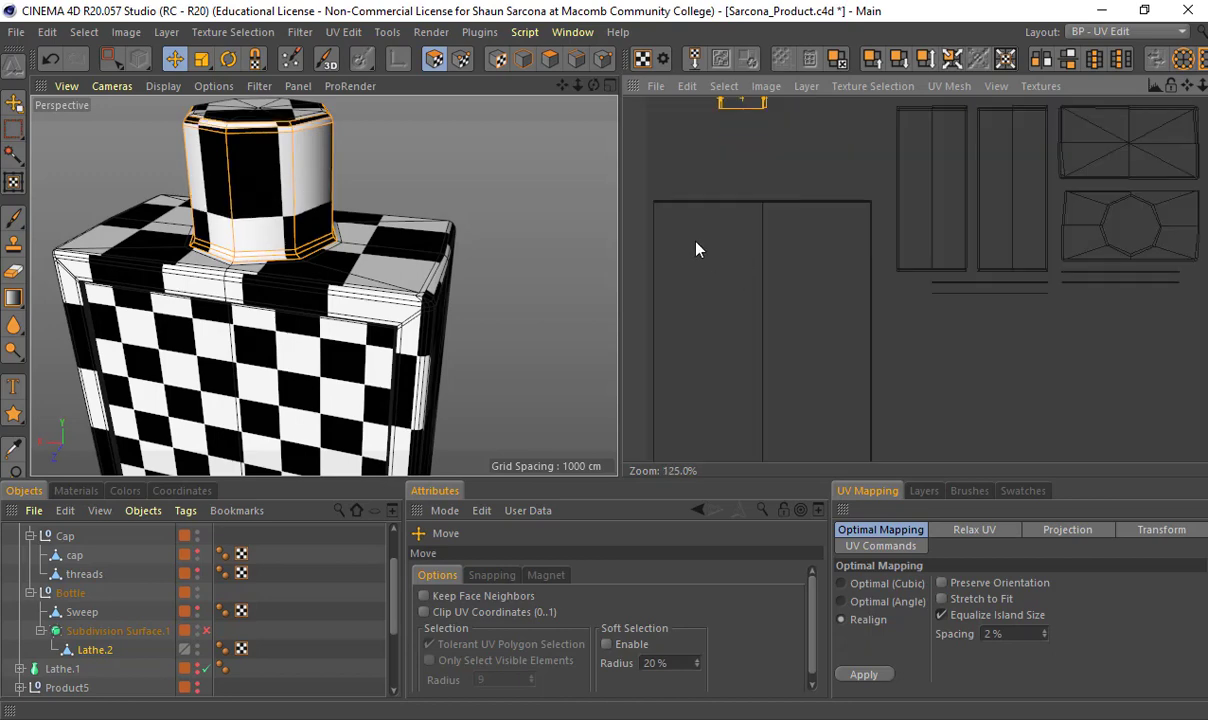
{"action": "scroll", "coordinate": [746, 292], "scroll_direction": "down", "scroll_amount": 4}
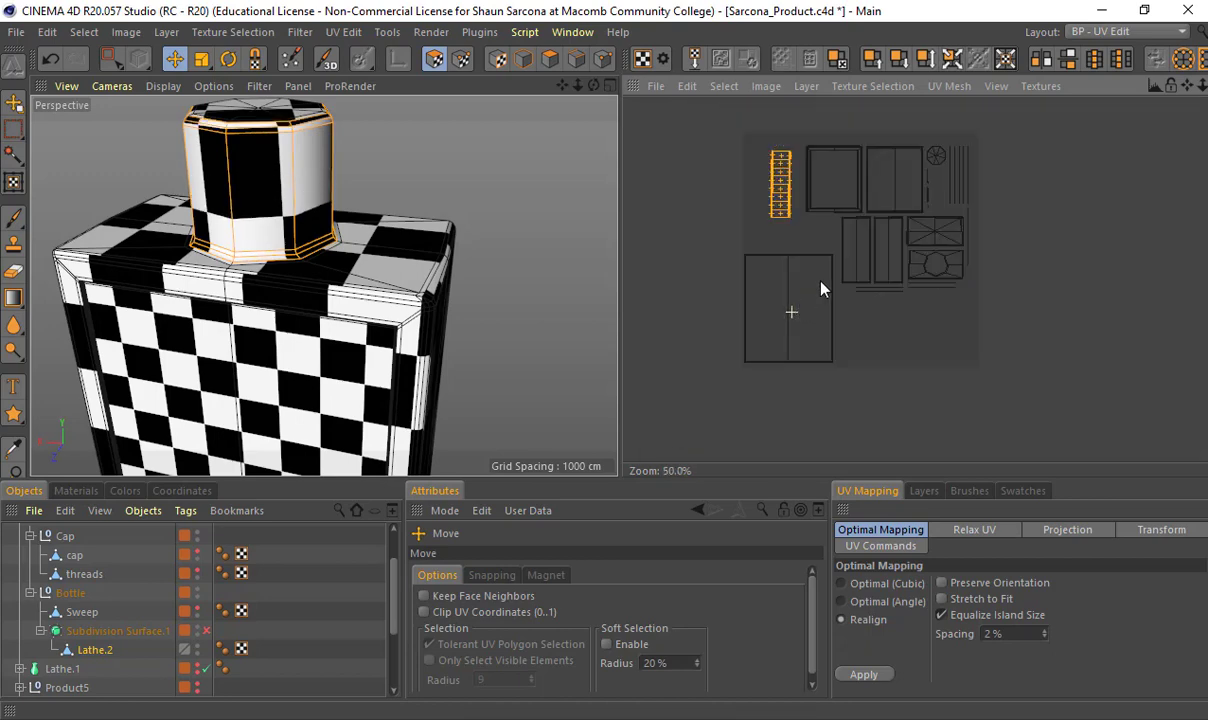
Examine the checker pattern around the whole bottle and on its selected front inset panel
{"action": "left_click_drag", "start_coordinate": [361, 273], "coordinate": [288, 278], "text": "alt"}
{"action": "scroll", "coordinate": [426, 310], "scroll_direction": "down", "scroll_amount": 3}
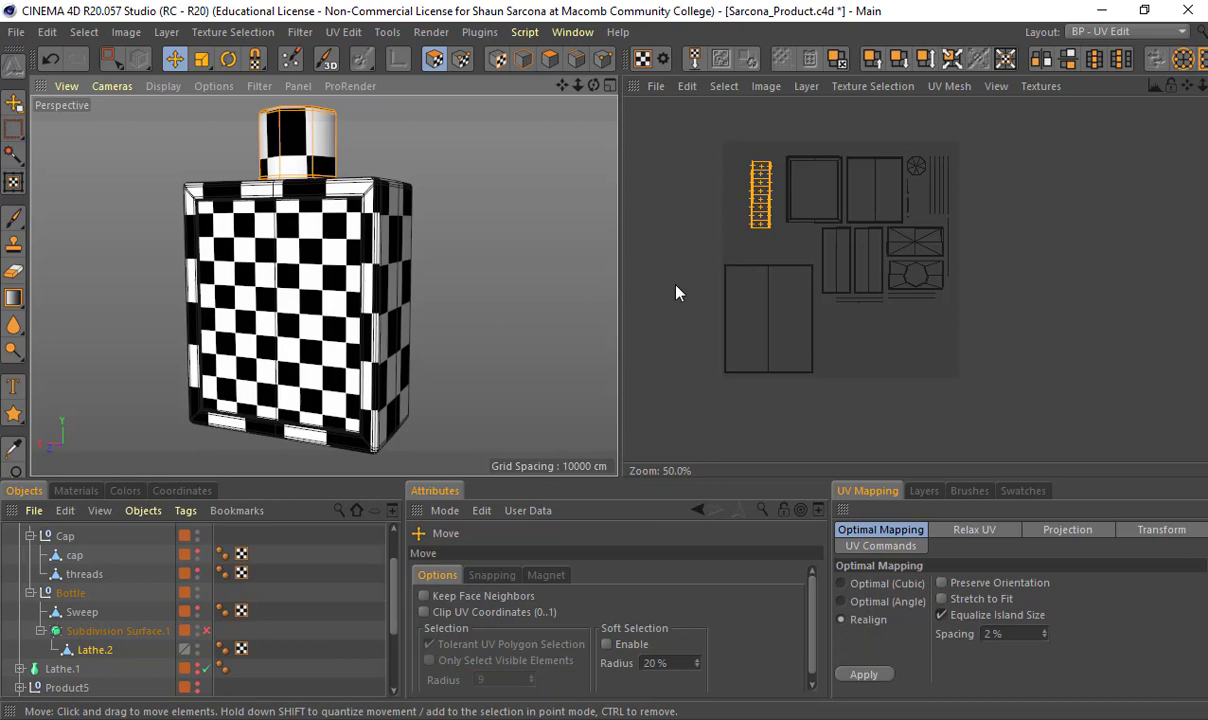
{"action": "left_click", "coordinate": [779, 305]}
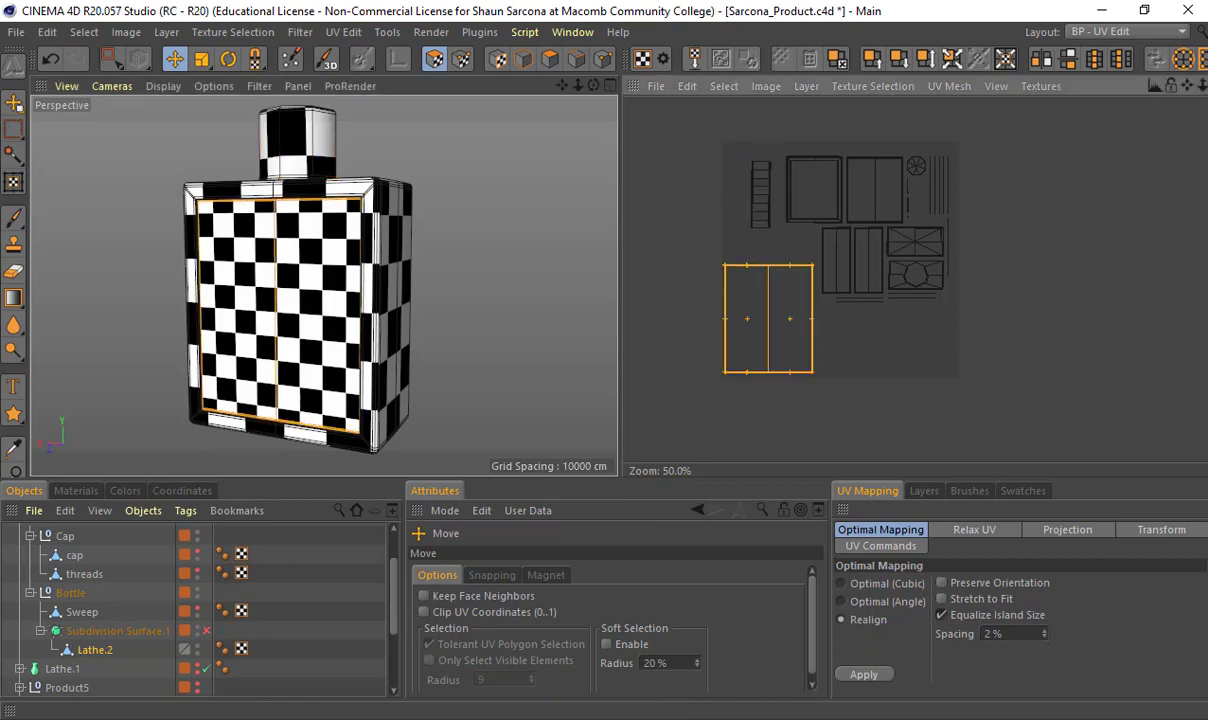
{"action": "left_click_drag", "start_coordinate": [423, 230], "coordinate": [537, 322], "text": "alt"}
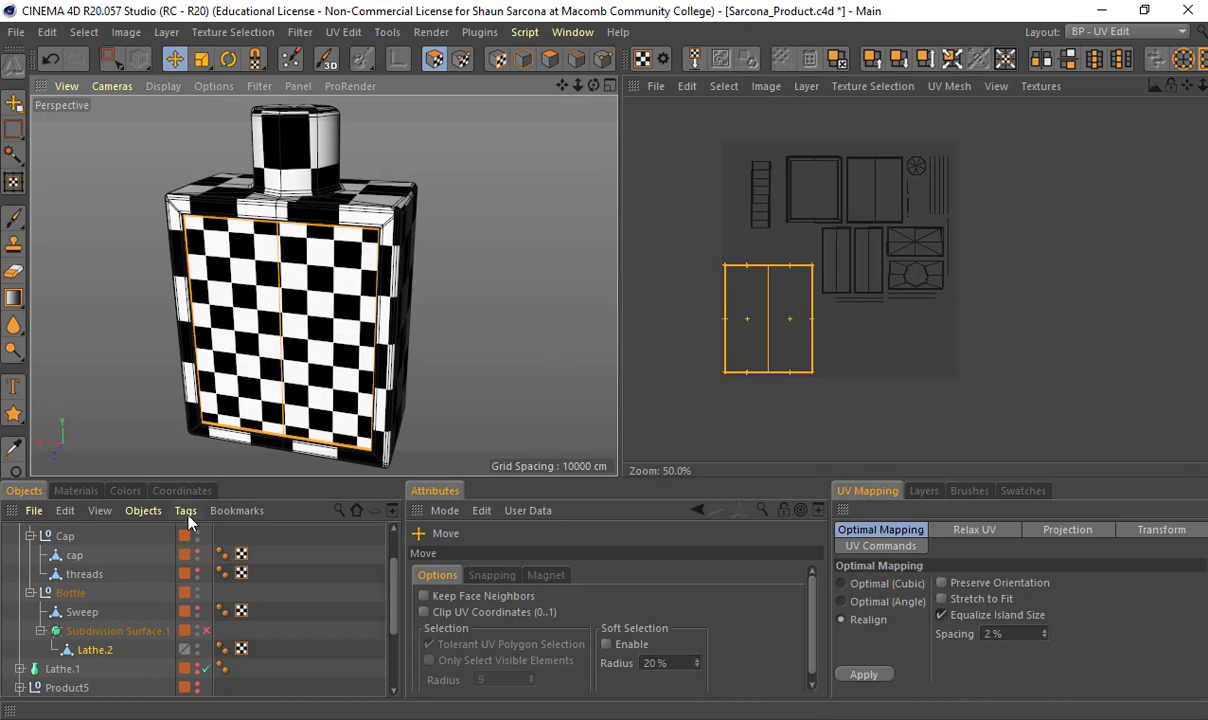
Make the bottle's Sweep threads visible and collapse the Bottle and Cap groups in the object hierarchy
{"action": "left_click", "coordinate": [205, 630]}
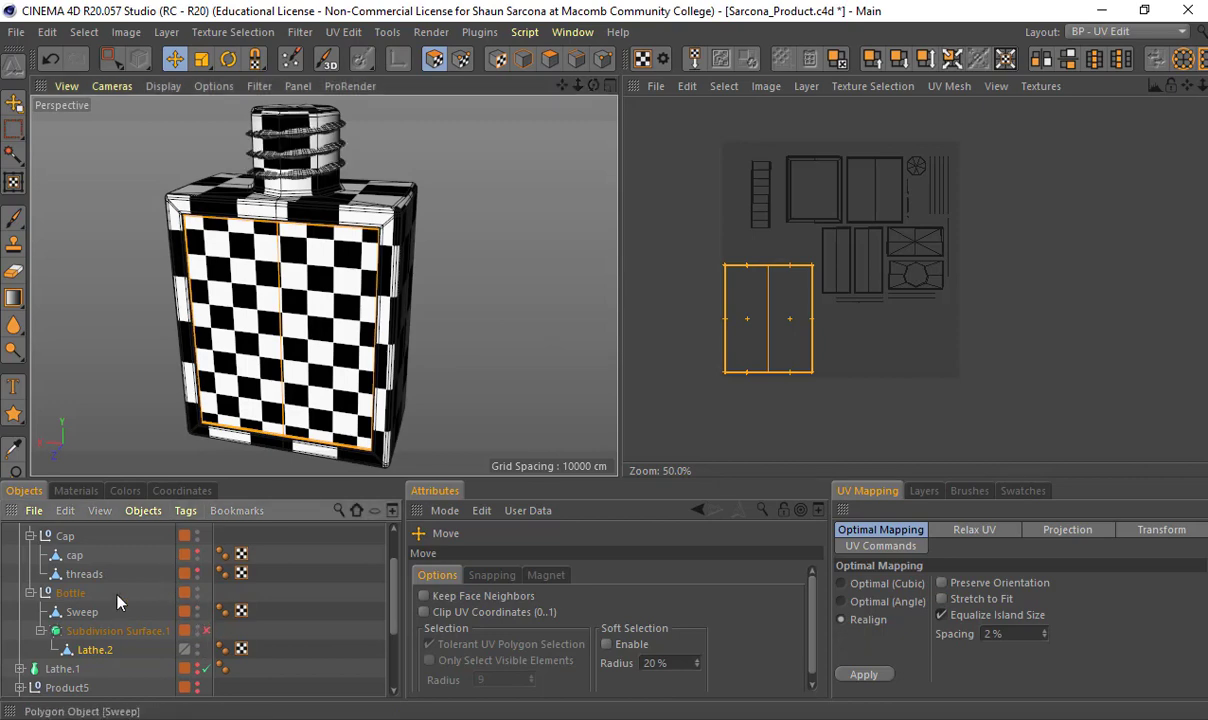
{"action": "left_click", "coordinate": [30, 593]}
{"action": "left_click", "coordinate": [30, 536]}
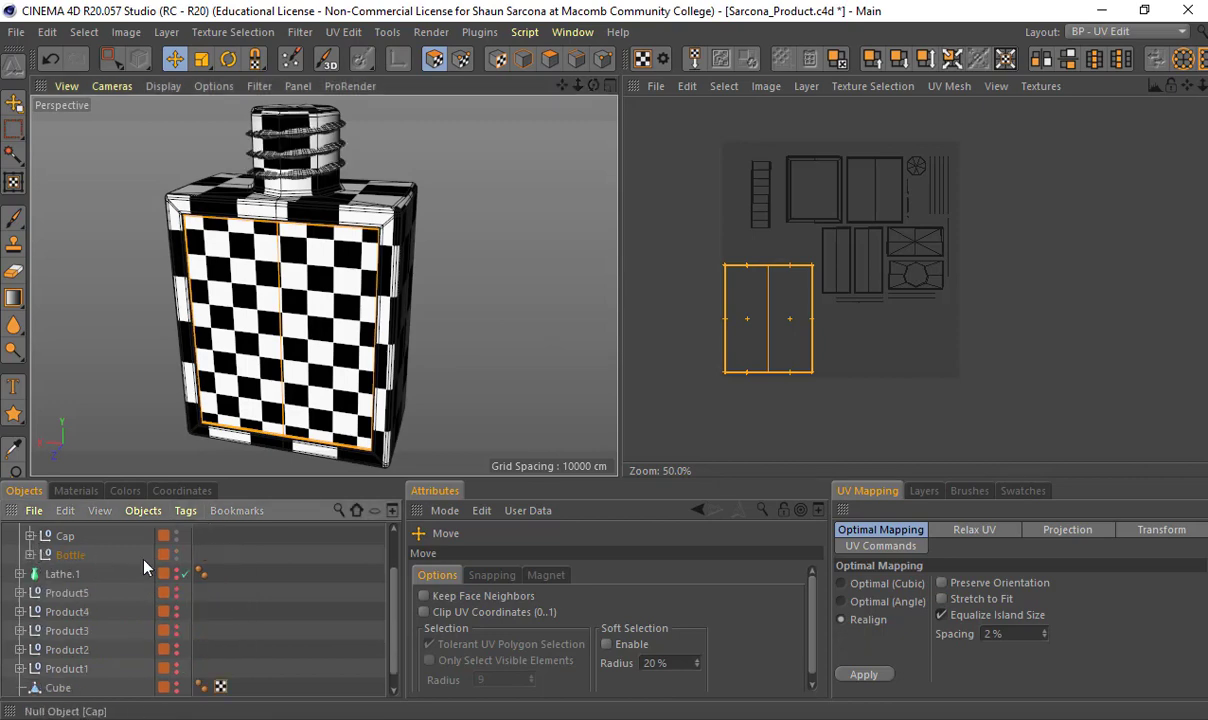
Change to the Standard layout and hide the Product6 group in the viewport
{"action": "left_click", "coordinate": [1088, 31]}
{"action": "left_click", "coordinate": [1095, 172]}
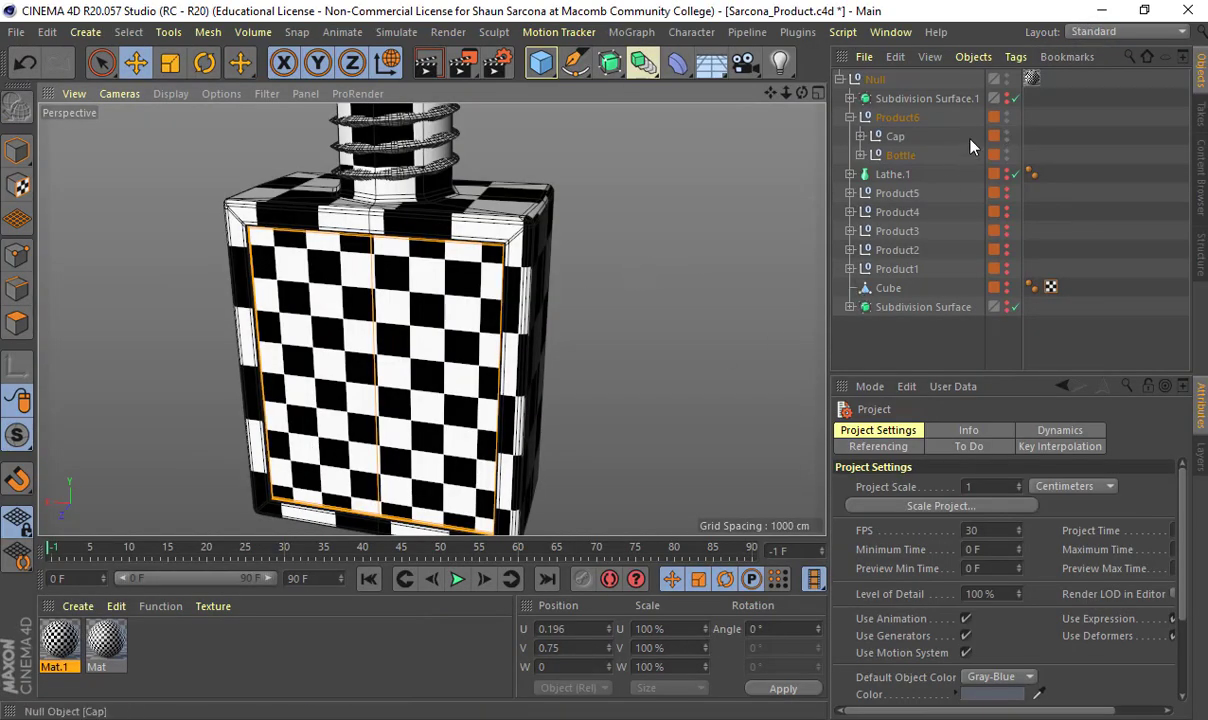
{"action": "double_click", "coordinate": [1006, 114]}
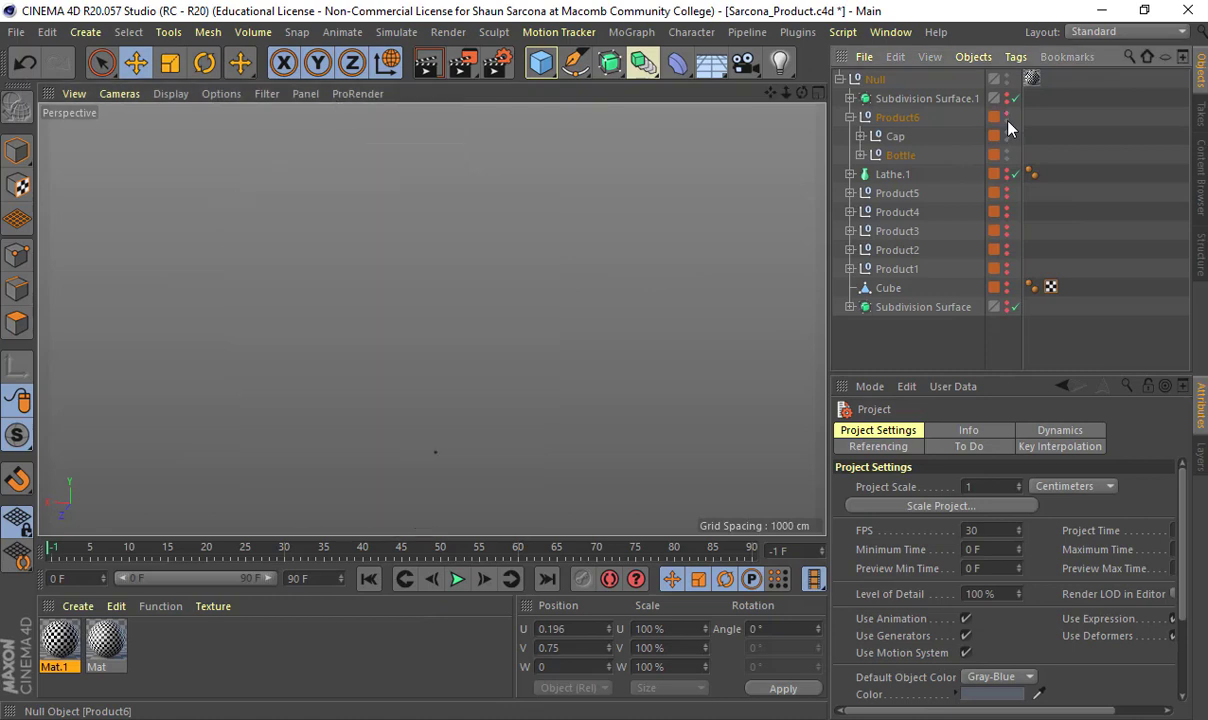
Frame Product5 in the viewport, expand its group and make its cap and bottle visible
{"action": "left_click", "coordinate": [897, 193]}
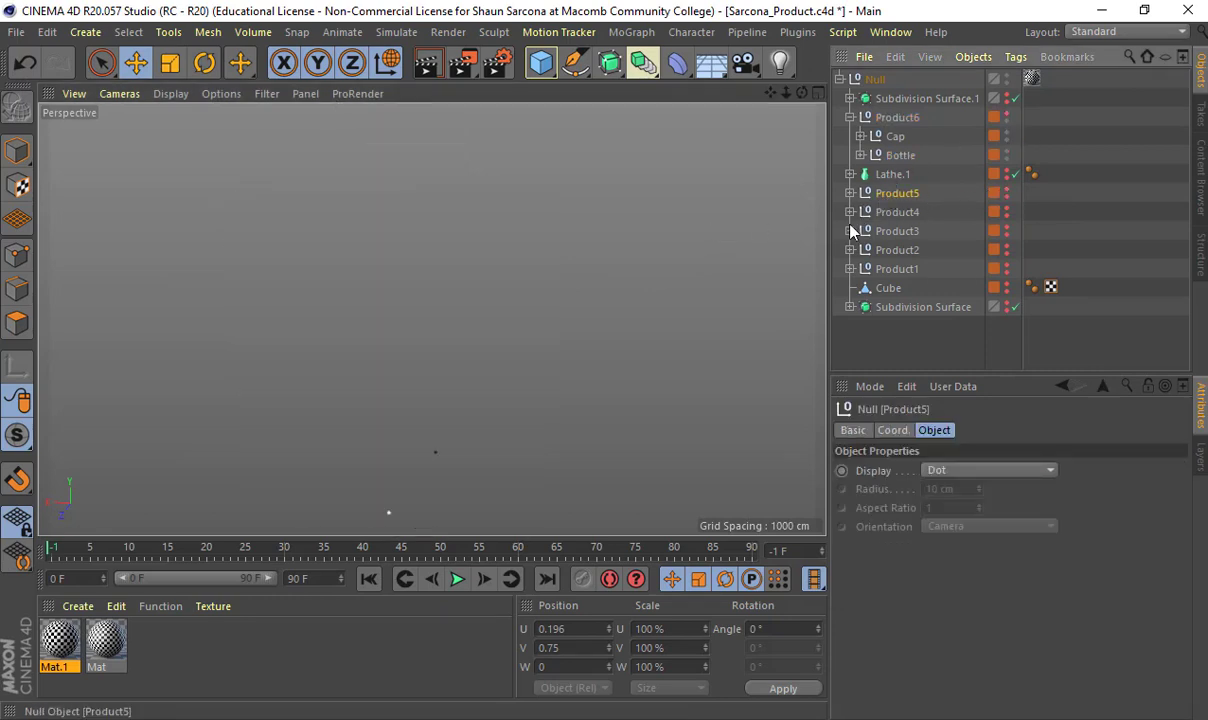
{"action": "scroll", "coordinate": [741, 259], "scroll_direction": "down", "scroll_amount": 5}
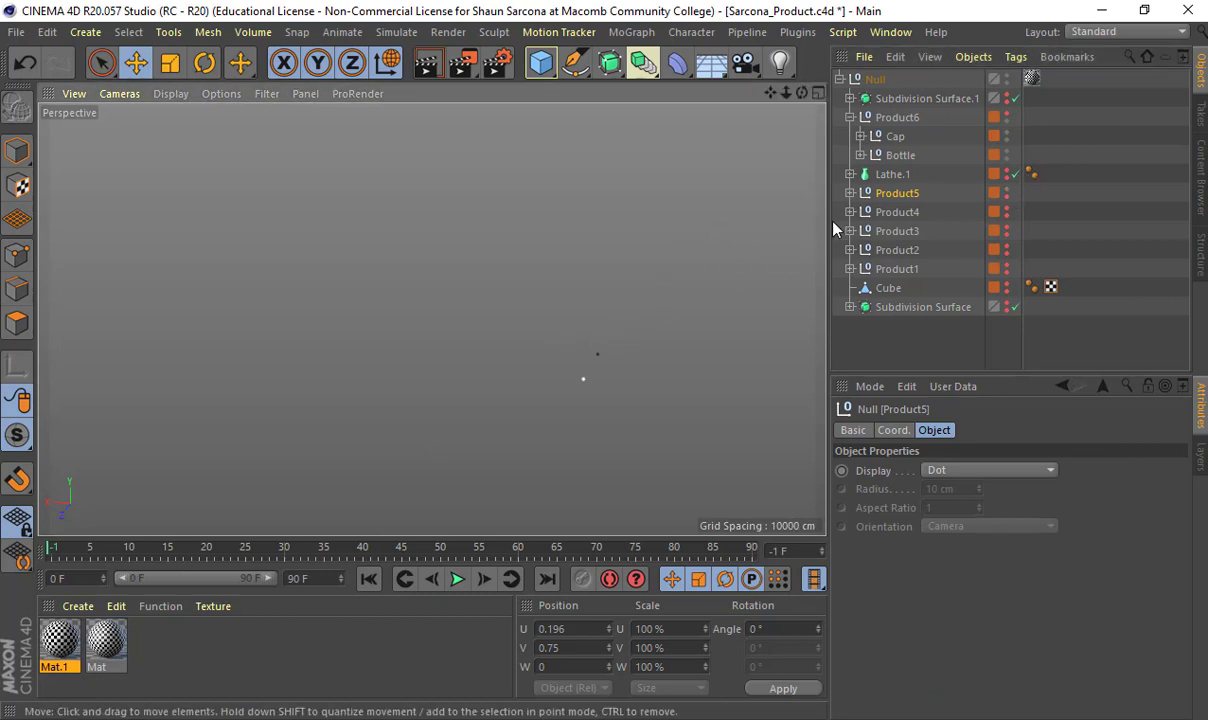
{"action": "key", "text": "s"}
{"action": "left_click", "coordinate": [849, 193]}
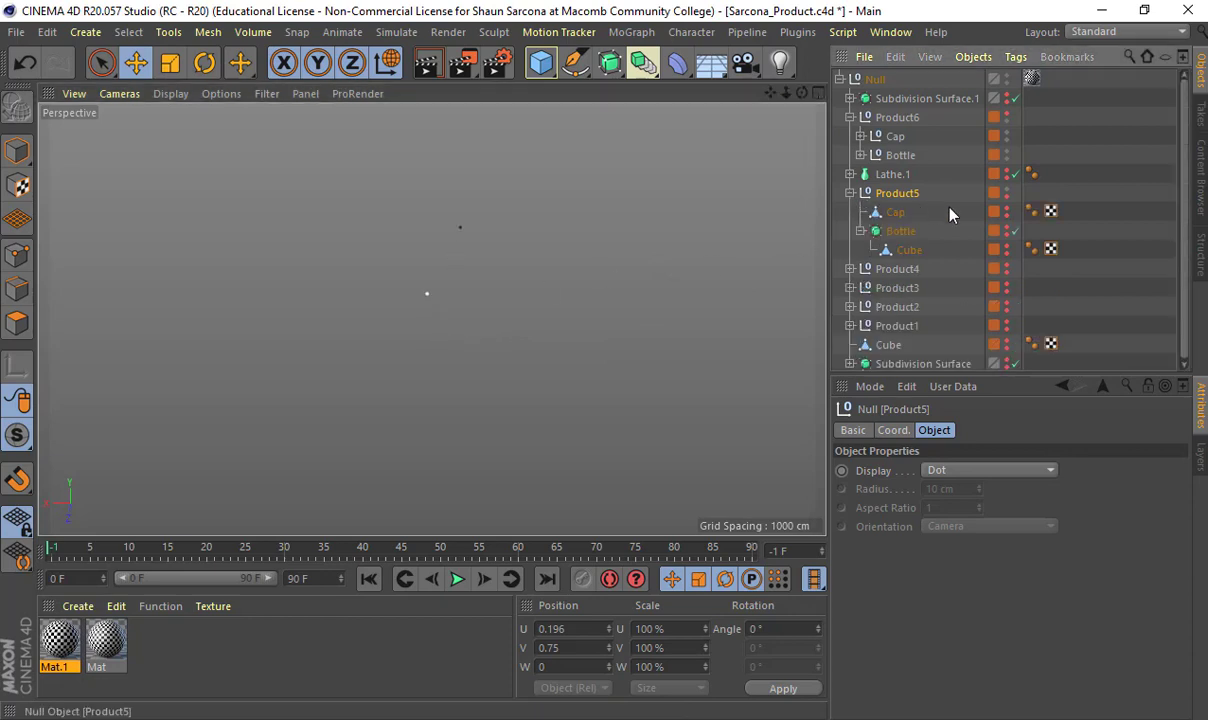
{"action": "left_click", "coordinate": [1007, 209]}
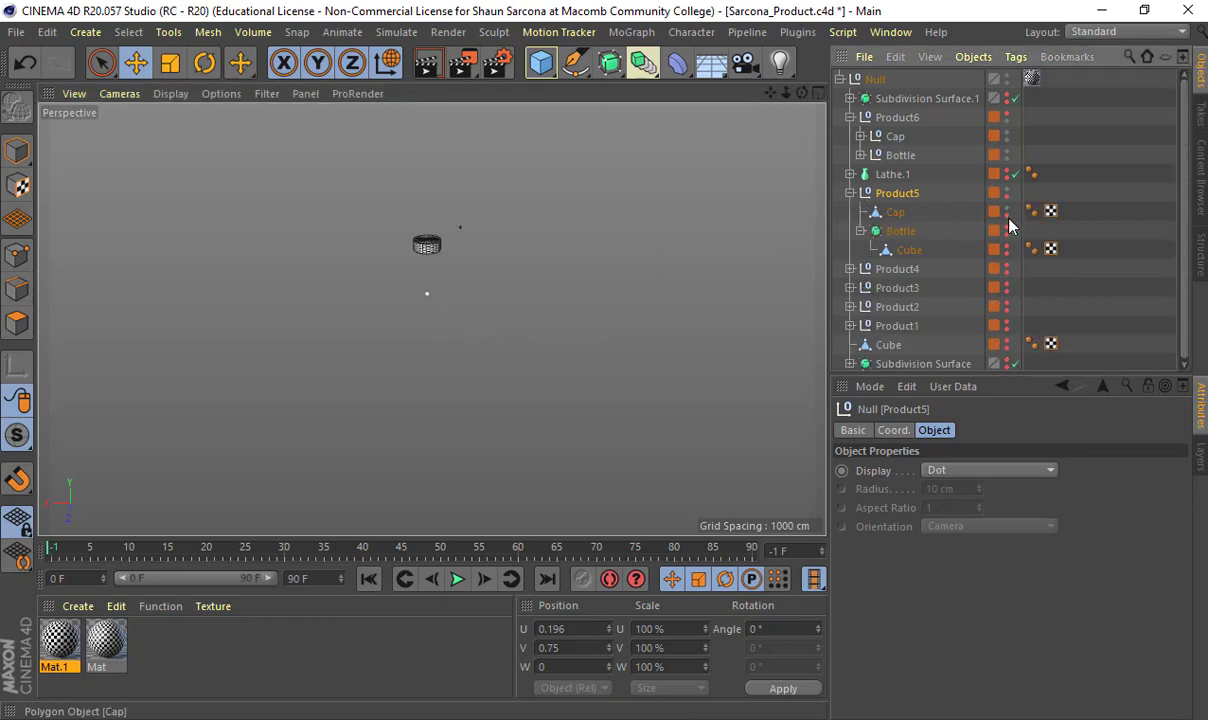
{"action": "left_click", "coordinate": [1008, 217]}
{"action": "left_click", "coordinate": [1007, 246]}
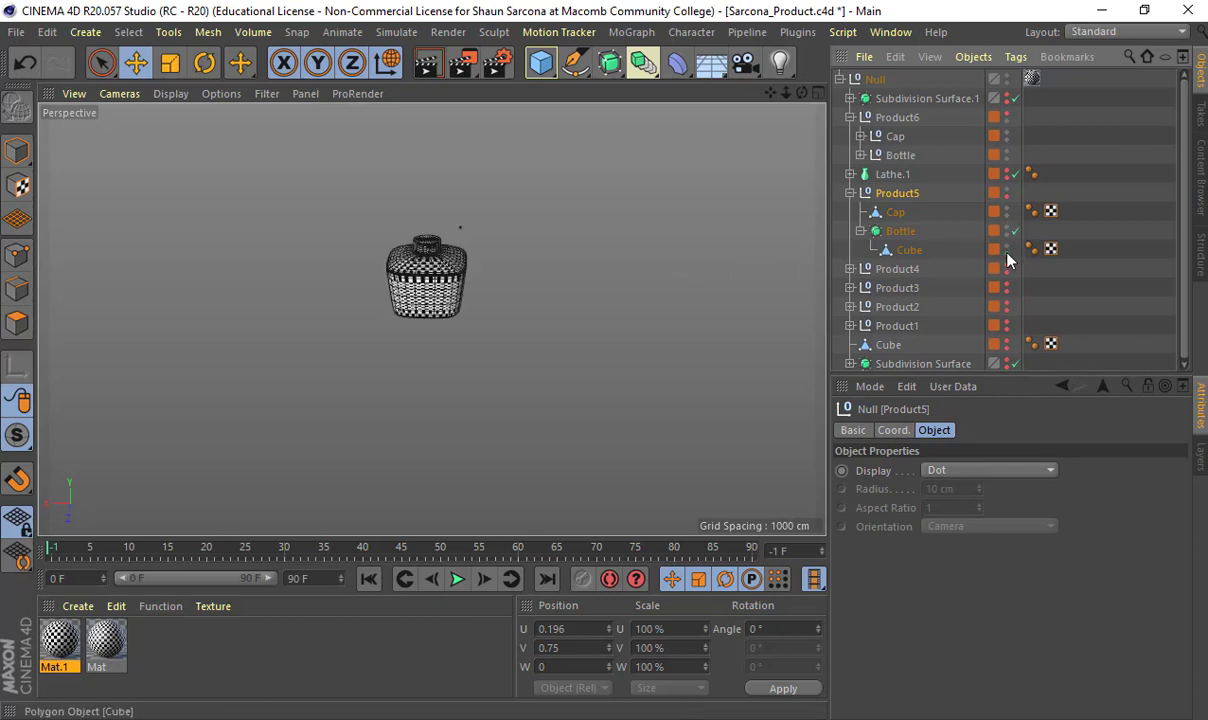
Expand Product6's Bottle group, return to the BP - UV Edit layout and select Lathe.2 with none of its UVs selected
{"action": "left_click", "coordinate": [880, 157]}
{"action": "left_click", "coordinate": [860, 155]}
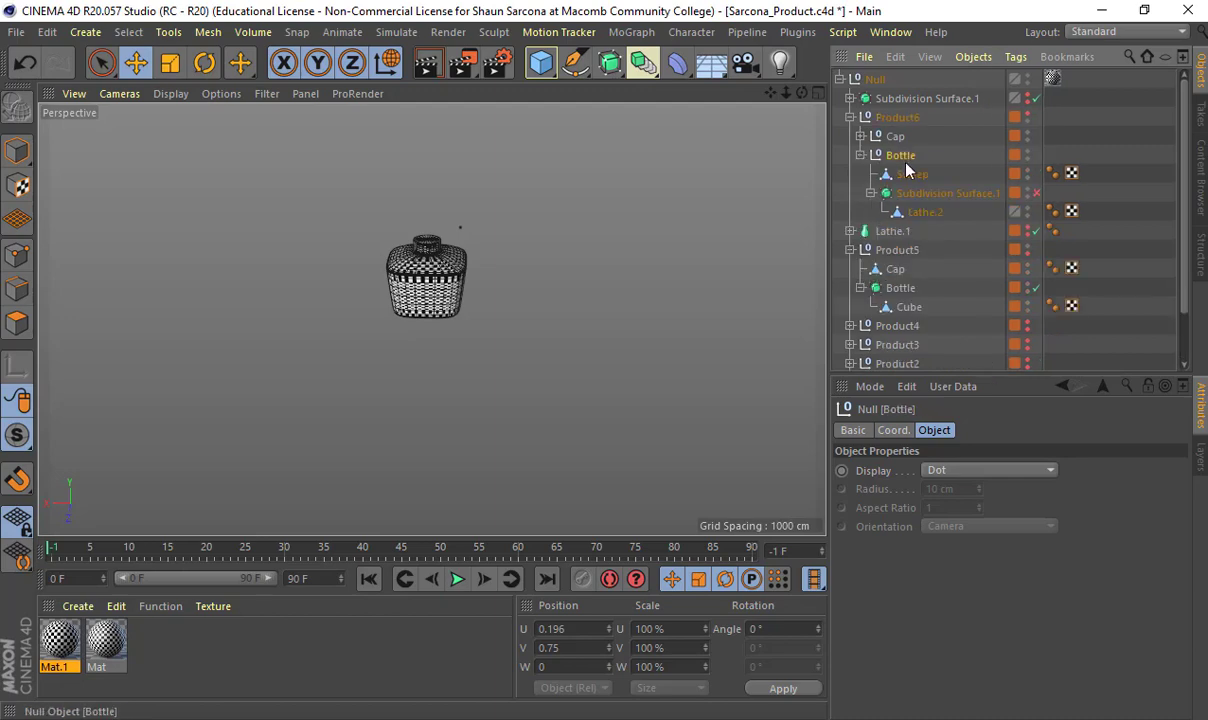
{"action": "left_click", "coordinate": [887, 192]}
{"action": "left_click", "coordinate": [1090, 31]}
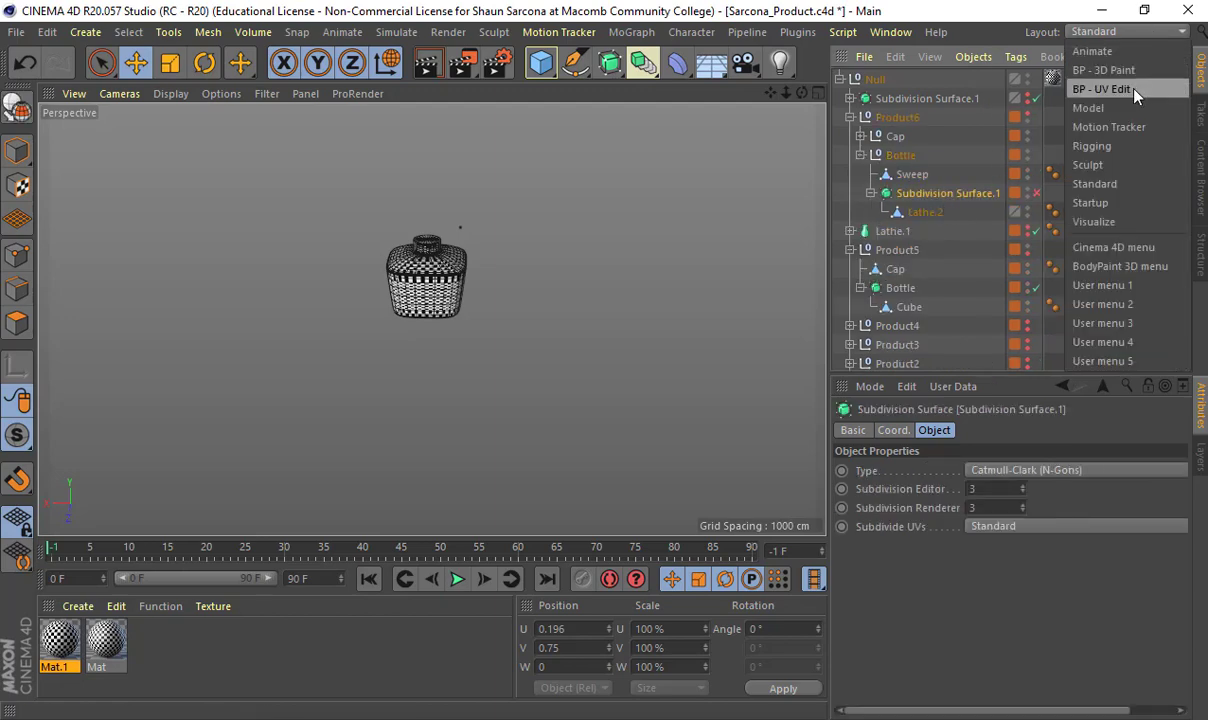
{"action": "left_click", "coordinate": [1136, 90]}
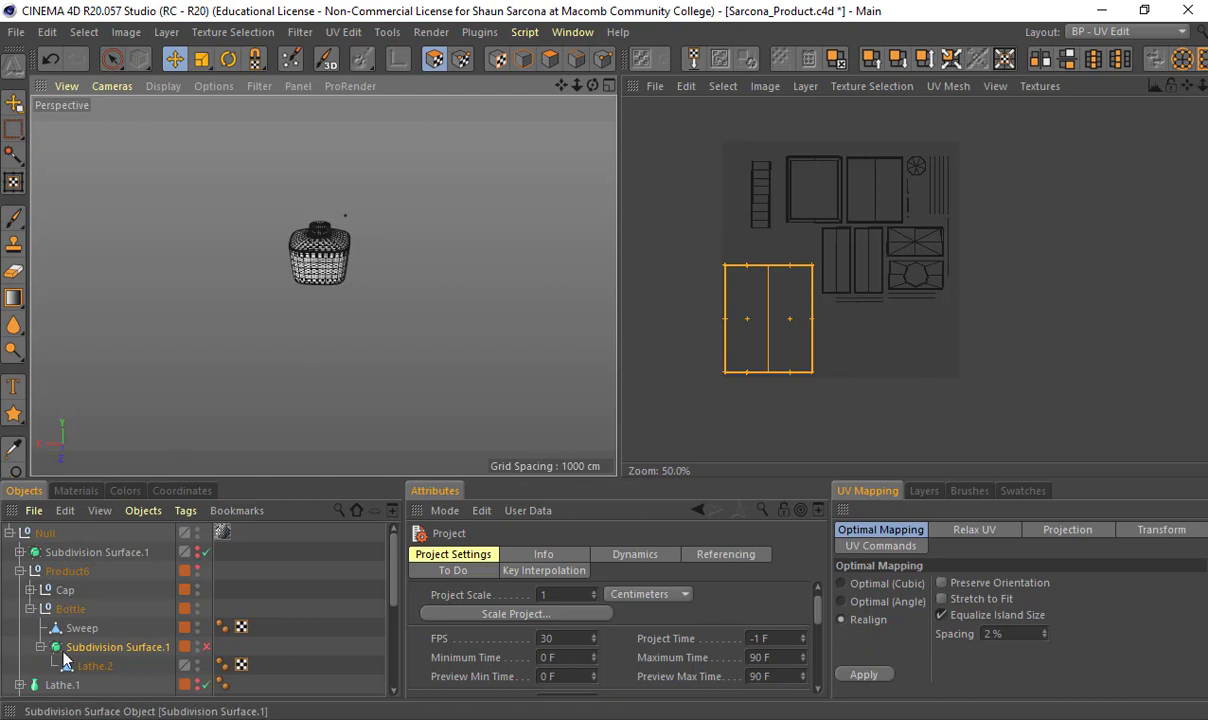
{"action": "left_click", "coordinate": [95, 665]}
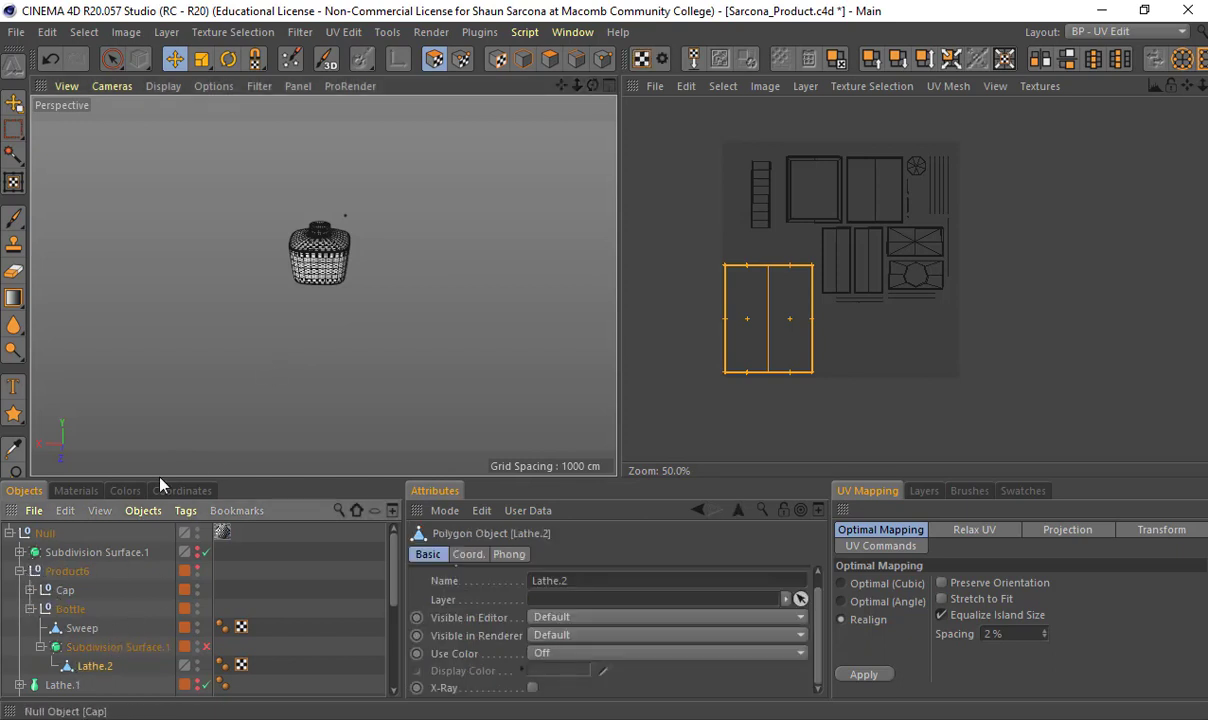
{"action": "left_click", "coordinate": [390, 278]}
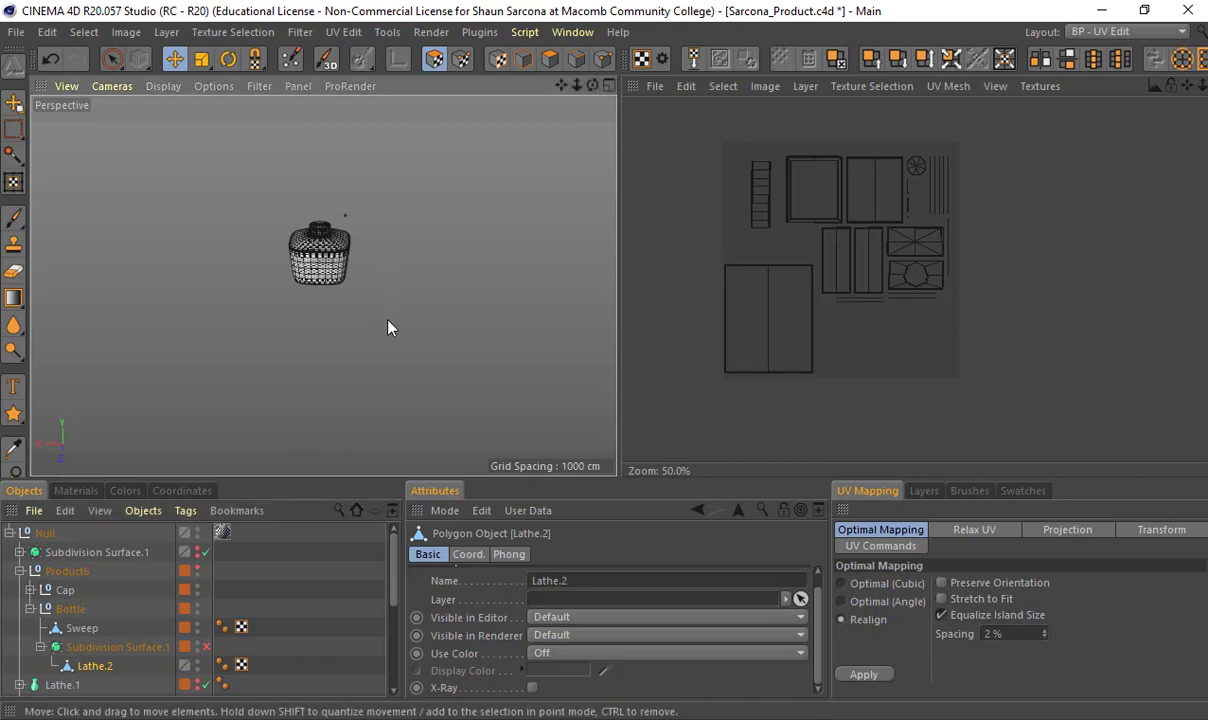
Hide the Product5 group and make the Product6 group visible in the viewport
{"action": "scroll", "coordinate": [165, 663], "scroll_direction": "down", "scroll_amount": 2}
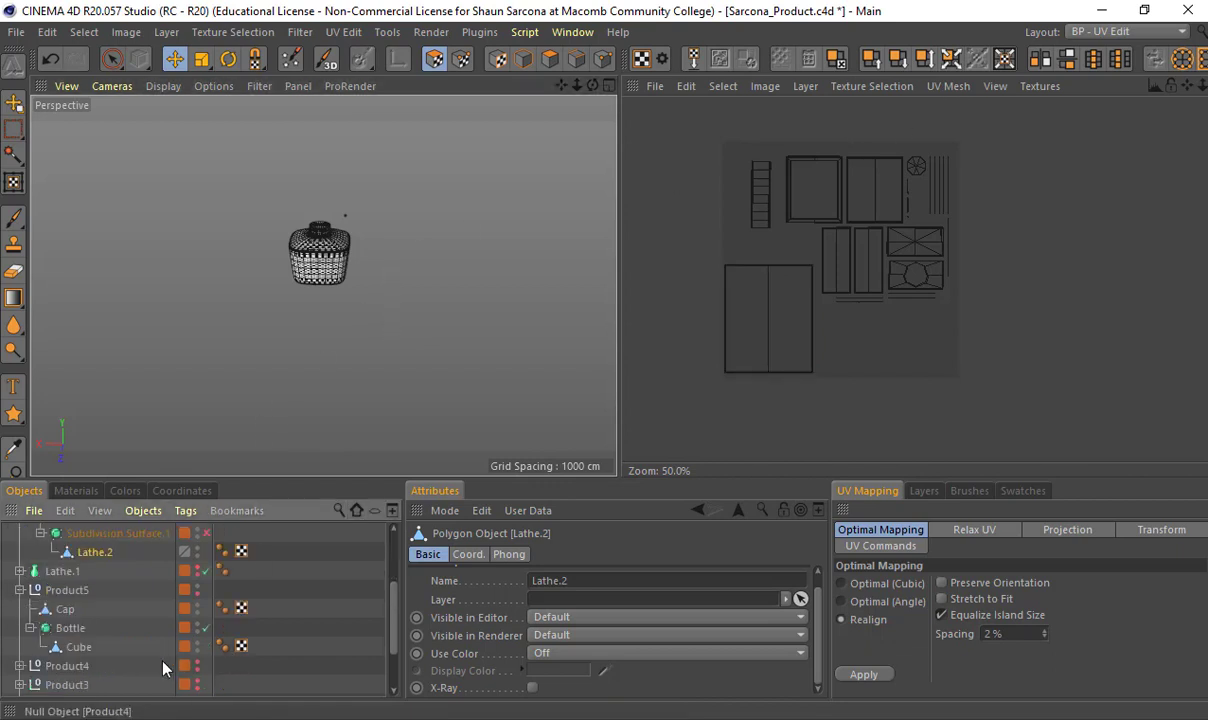
{"action": "left_click", "coordinate": [199, 590]}
{"action": "left_click", "coordinate": [199, 589]}
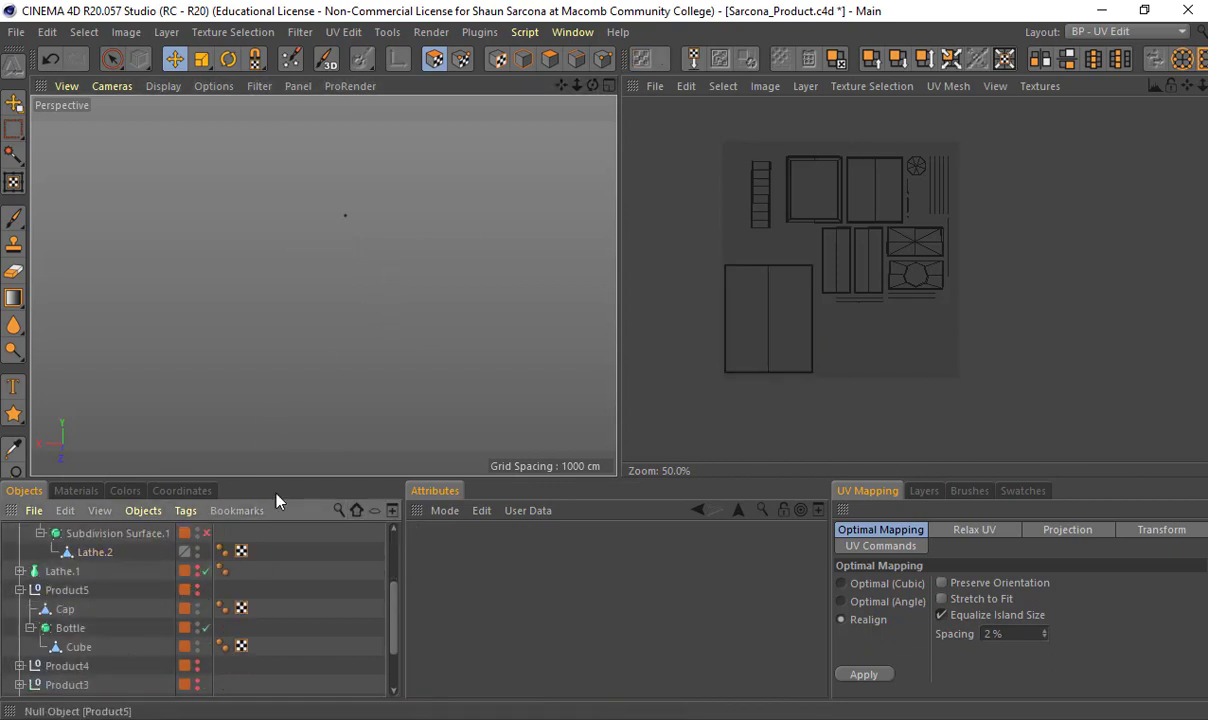
{"action": "scroll", "coordinate": [200, 573], "scroll_direction": "up", "scroll_amount": 2}
{"action": "left_click", "coordinate": [197, 567]}
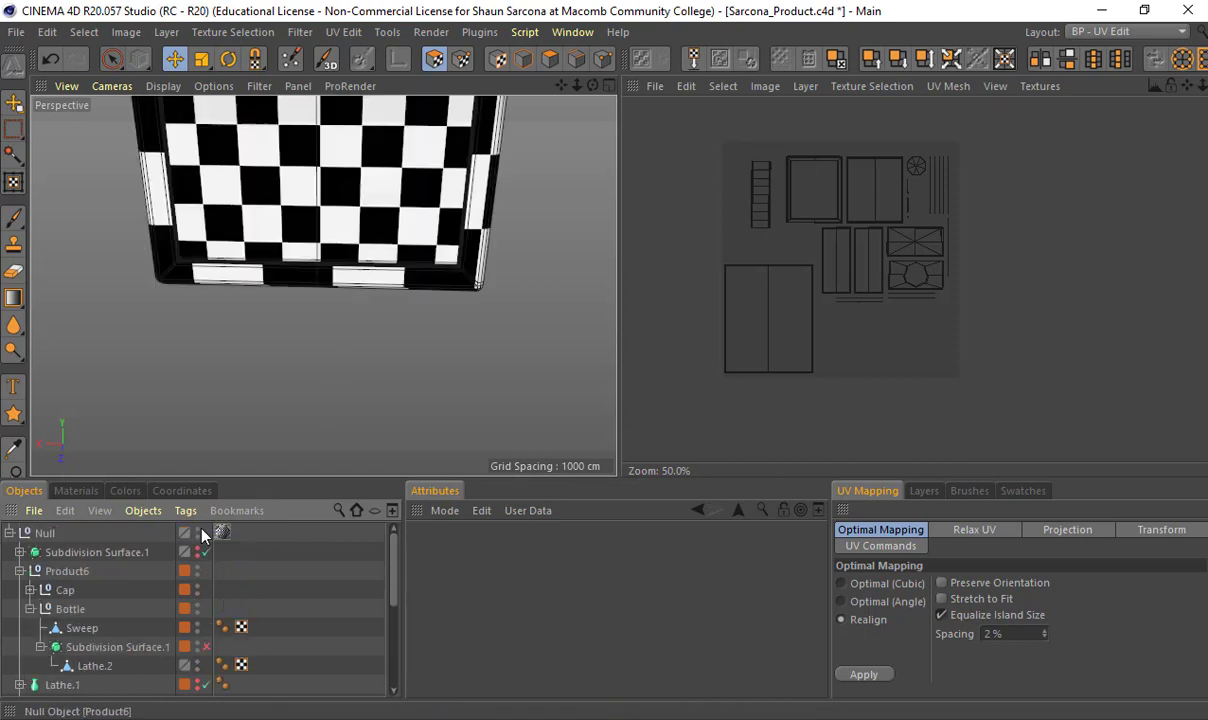
Enable the Subdivision Surface.1 generator inside Product6's Bottle group
{"action": "scroll", "coordinate": [288, 230], "scroll_direction": "down", "scroll_amount": 4}
{"action": "scroll", "coordinate": [288, 262], "scroll_direction": "down", "scroll_amount": 1}
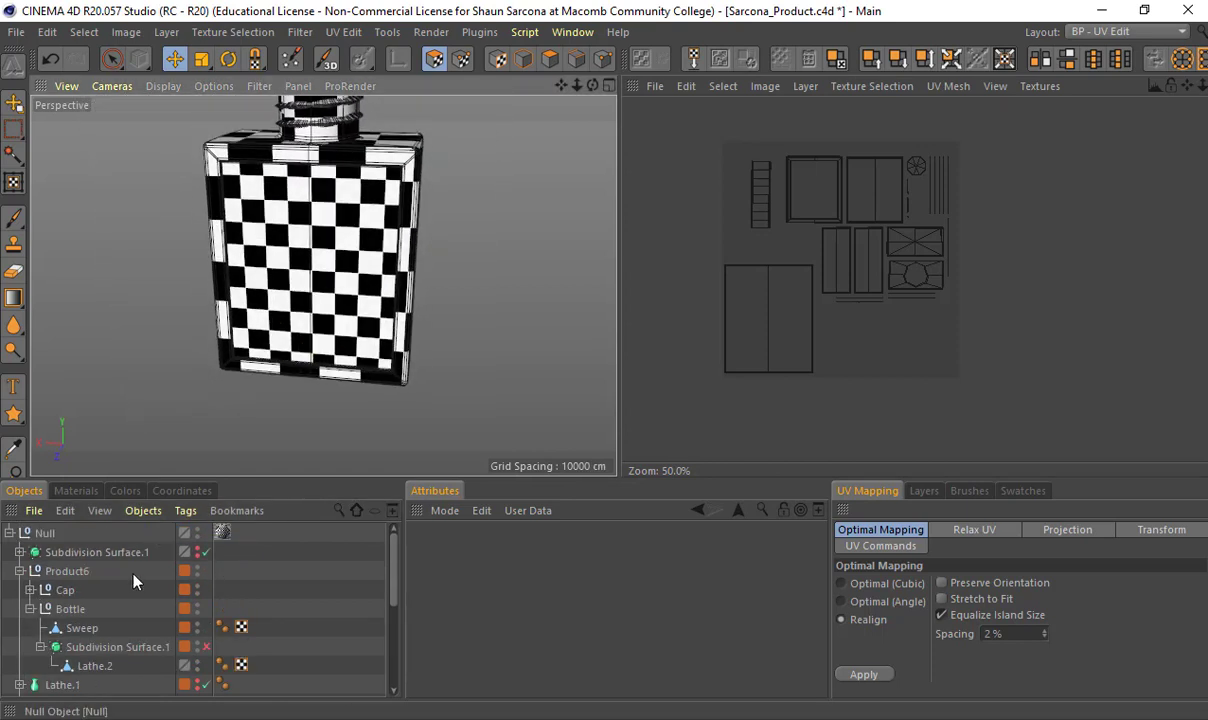
{"action": "left_click", "coordinate": [90, 647]}
{"action": "left_click", "coordinate": [205, 647]}
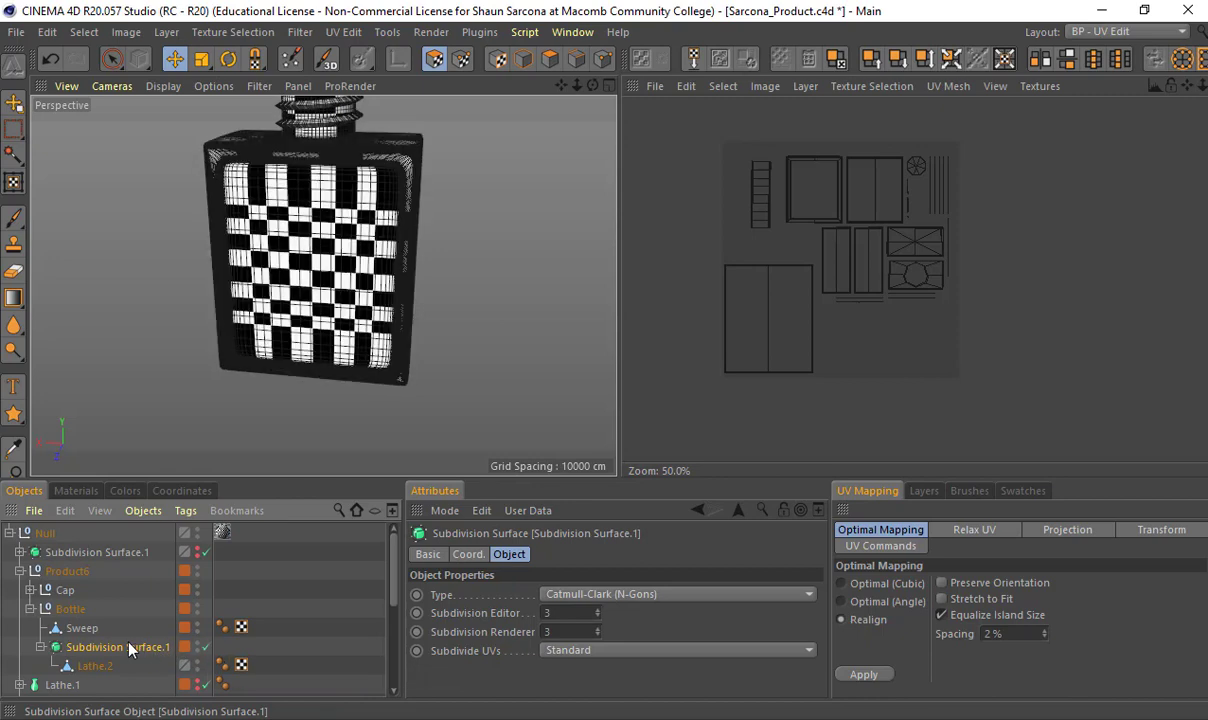
Select all the bottle's UV islands and relax them with the LSCM method
{"action": "key", "text": "0"}
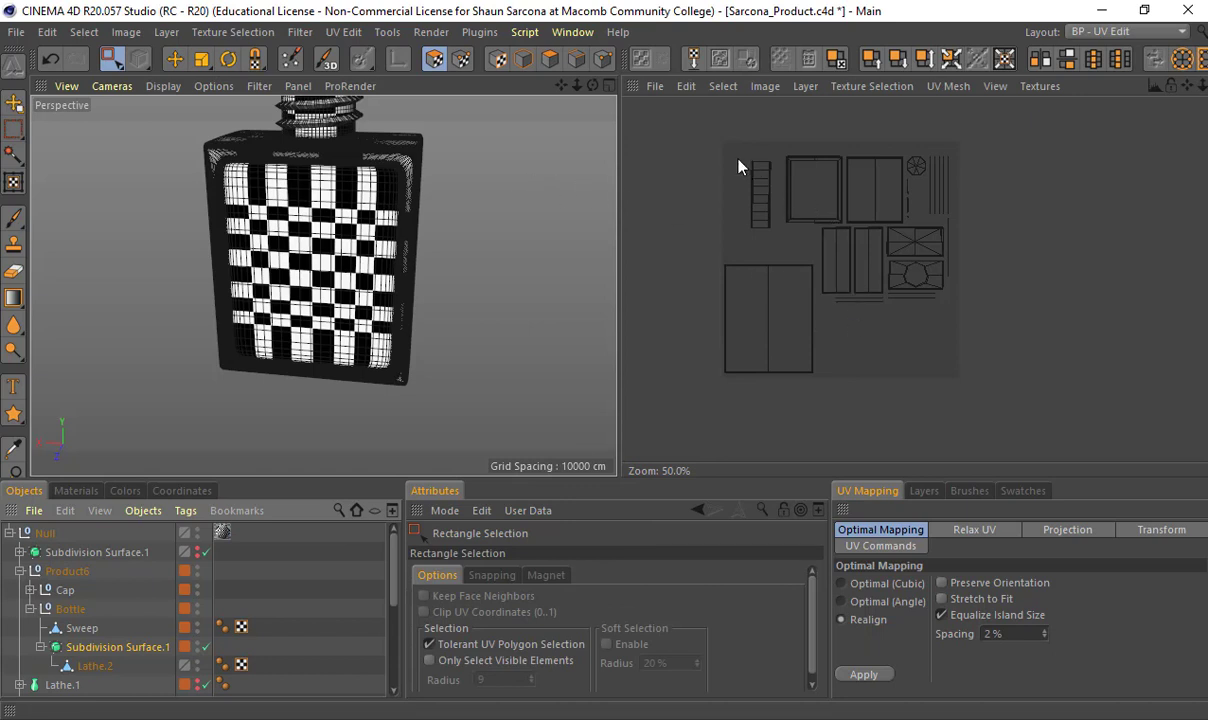
{"action": "left_click_drag", "start_coordinate": [664, 130], "coordinate": [990, 411]}
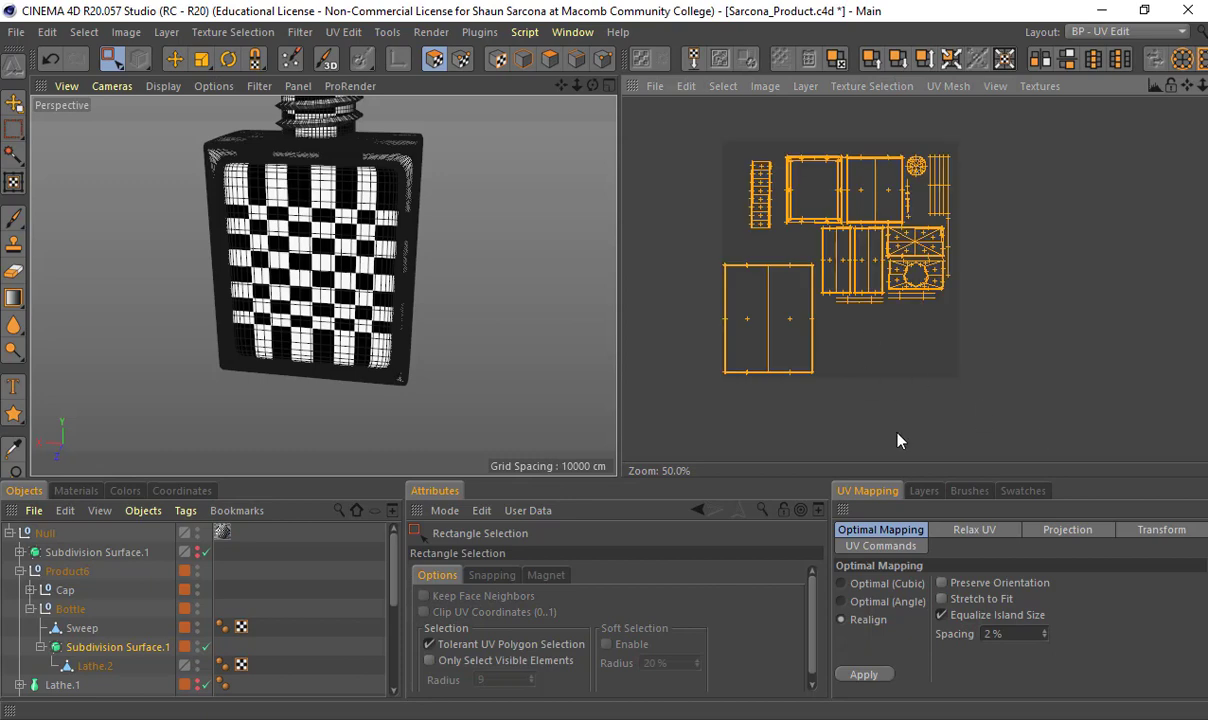
{"action": "left_click", "coordinate": [970, 529]}
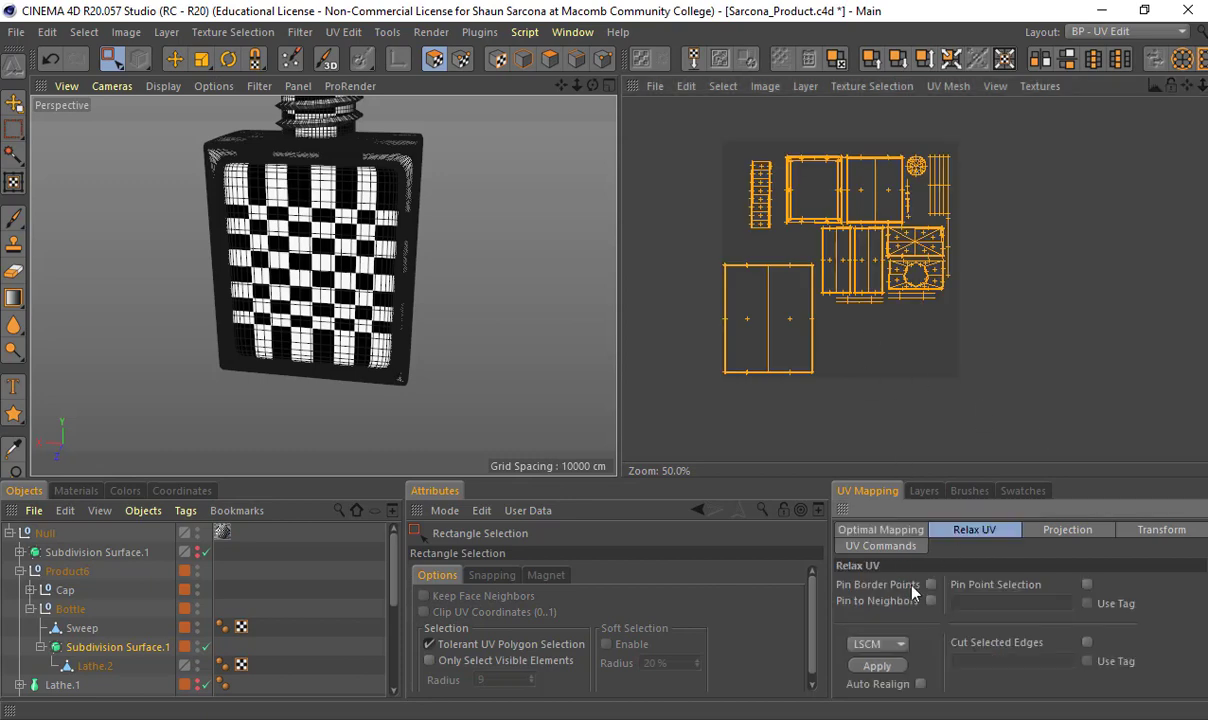
{"action": "left_click", "coordinate": [878, 667]}
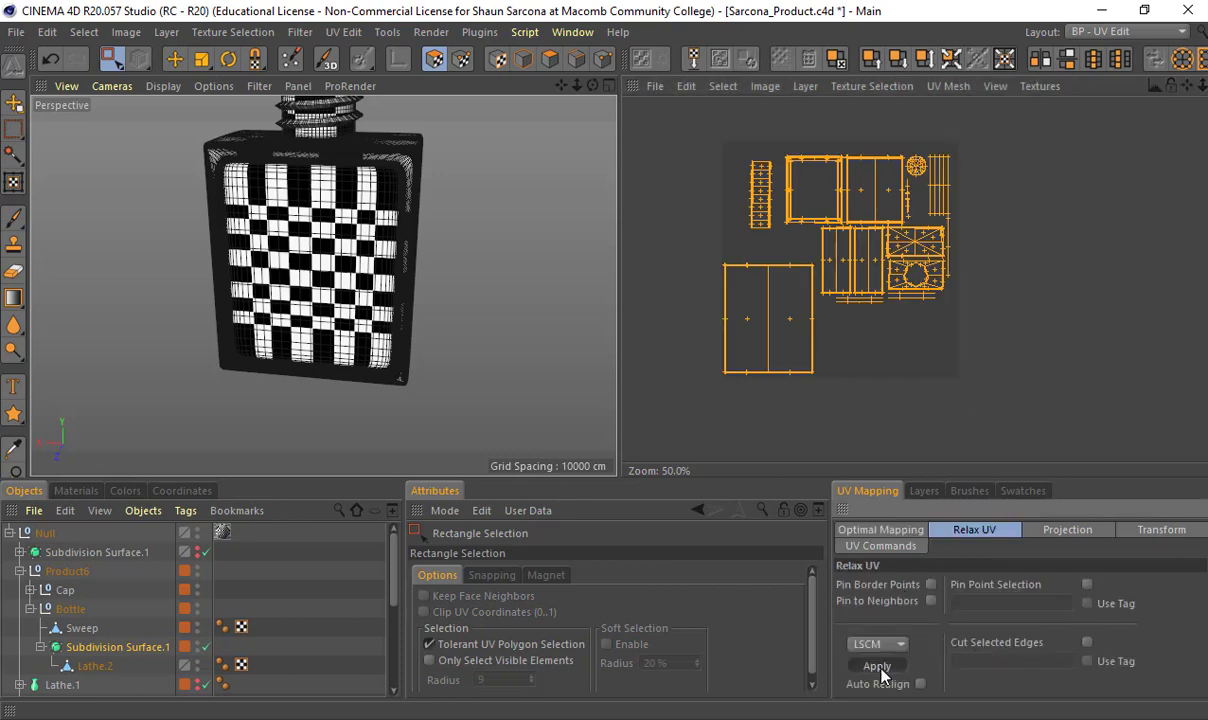
Clear the UV selection, reselect every island in the canvas and apply the LSCM relax again
{"action": "left_click", "coordinate": [965, 305]}
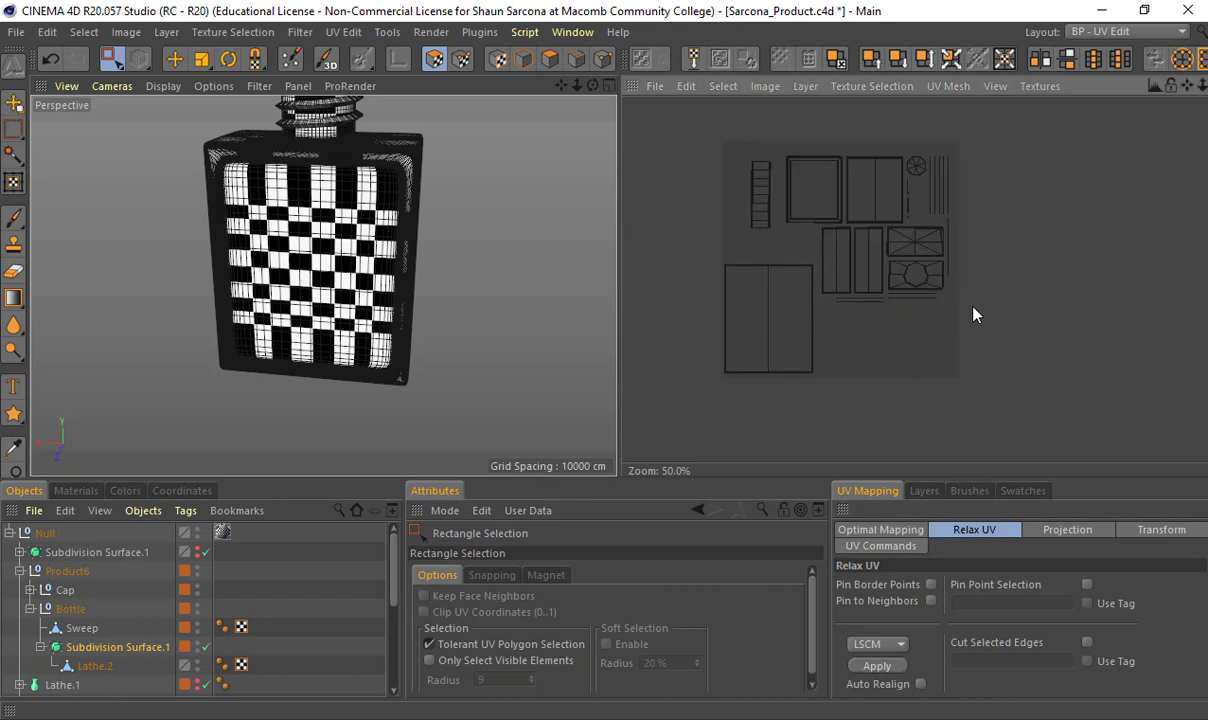
{"action": "left_click_drag", "start_coordinate": [1011, 118], "coordinate": [683, 445]}
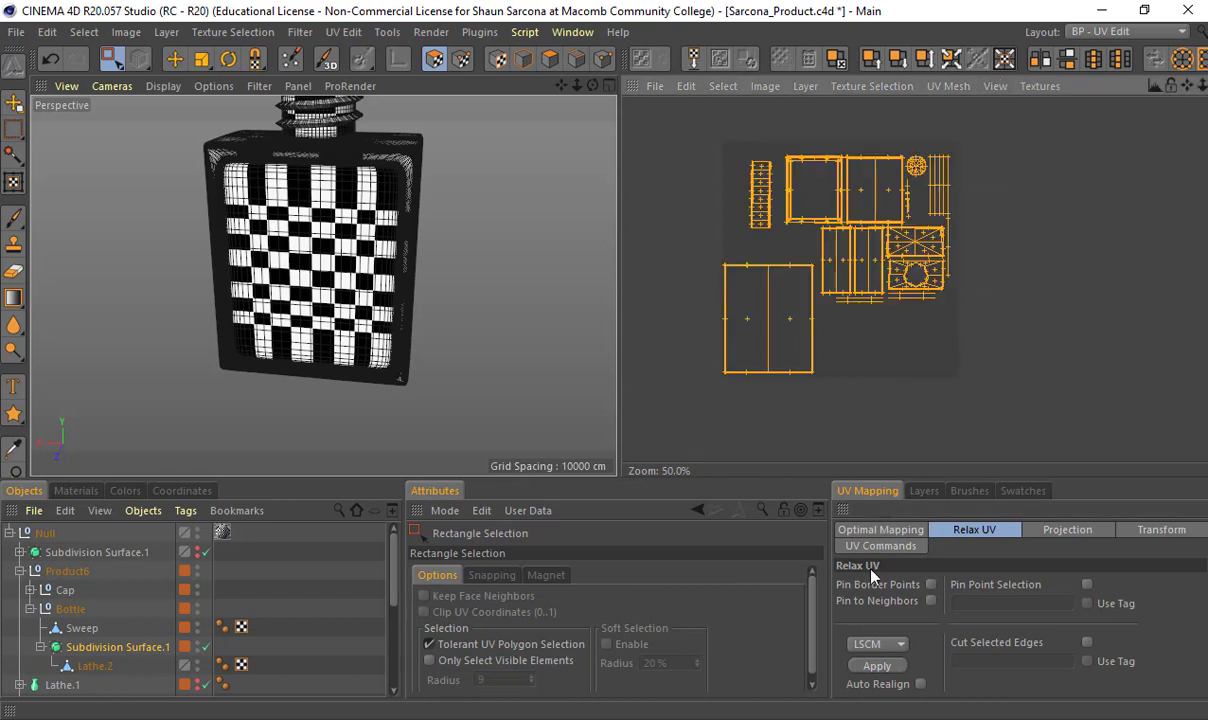
{"action": "left_click", "coordinate": [889, 641]}
{"action": "left_click", "coordinate": [888, 668]}
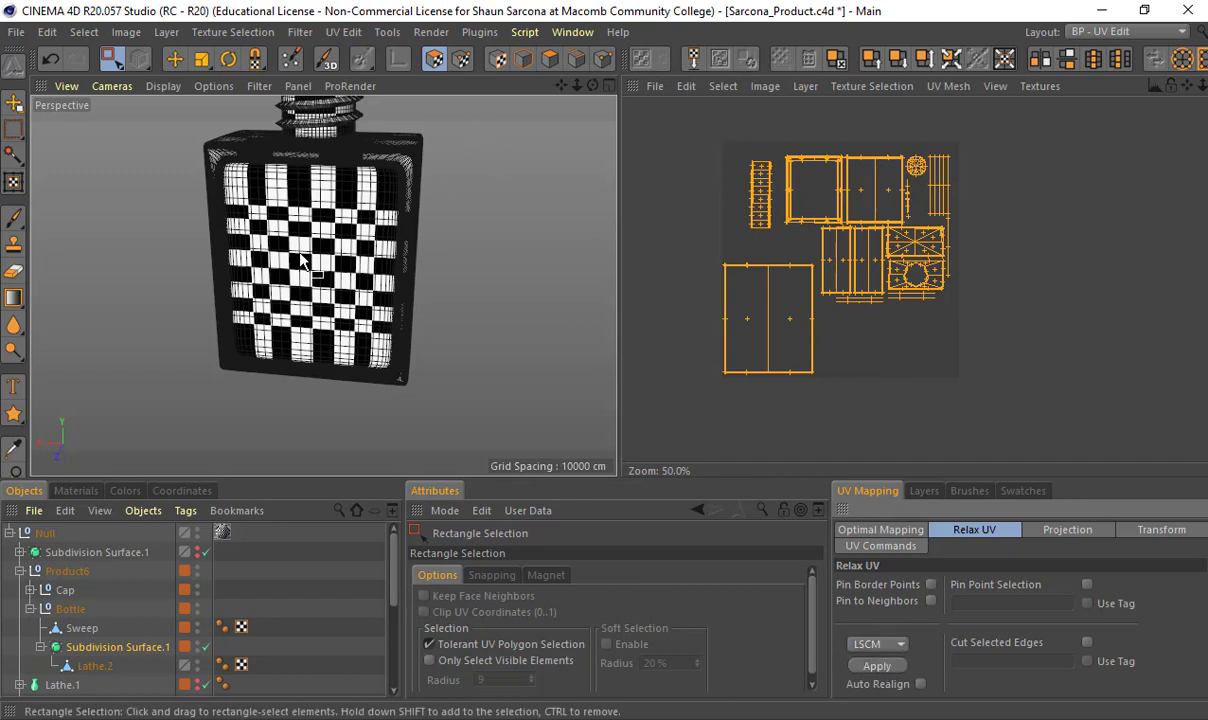
Make the bottle's Subdivision Surface.1 generator editable and relax its smoothed UV islands with the LSCM method
{"action": "left_click", "coordinate": [106, 648]}
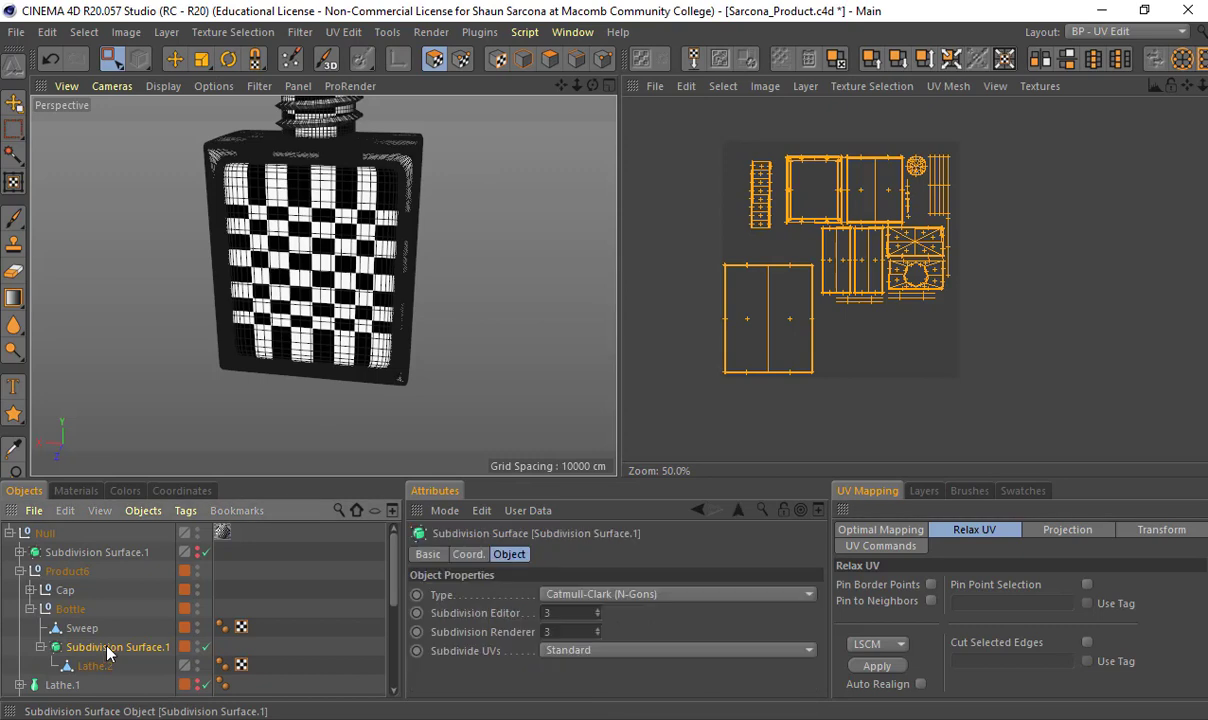
{"action": "key", "text": "c"}
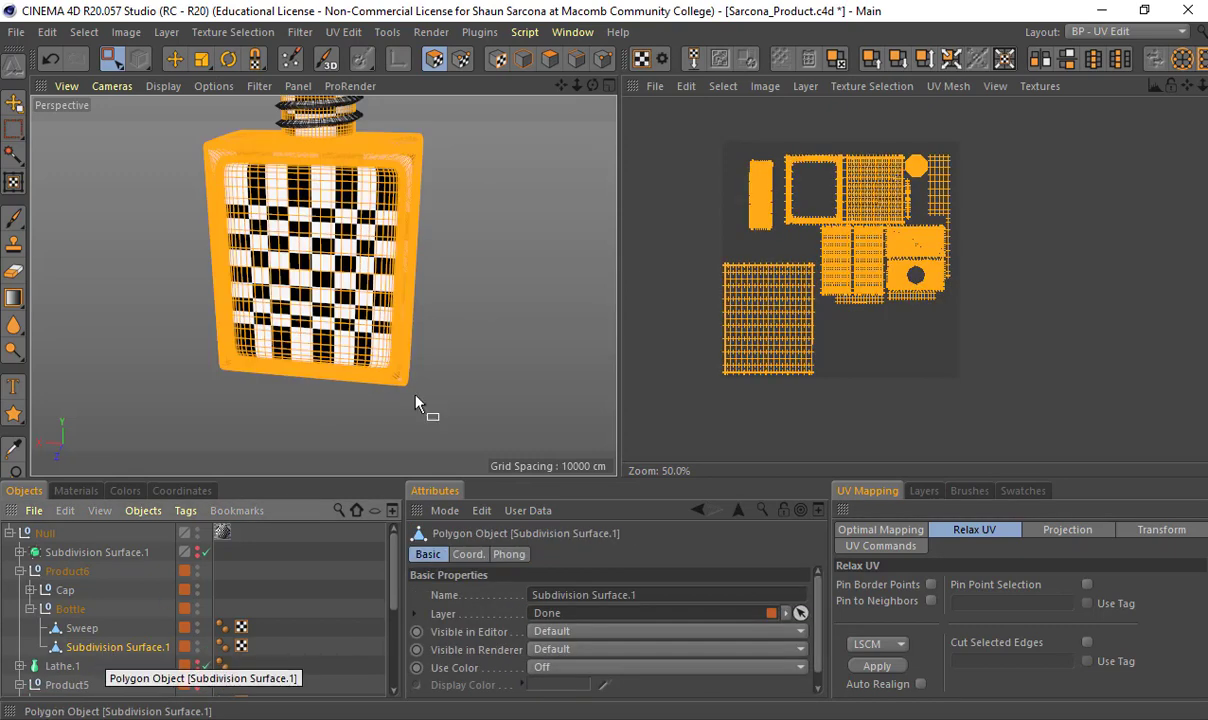
{"action": "left_click", "coordinate": [877, 666]}
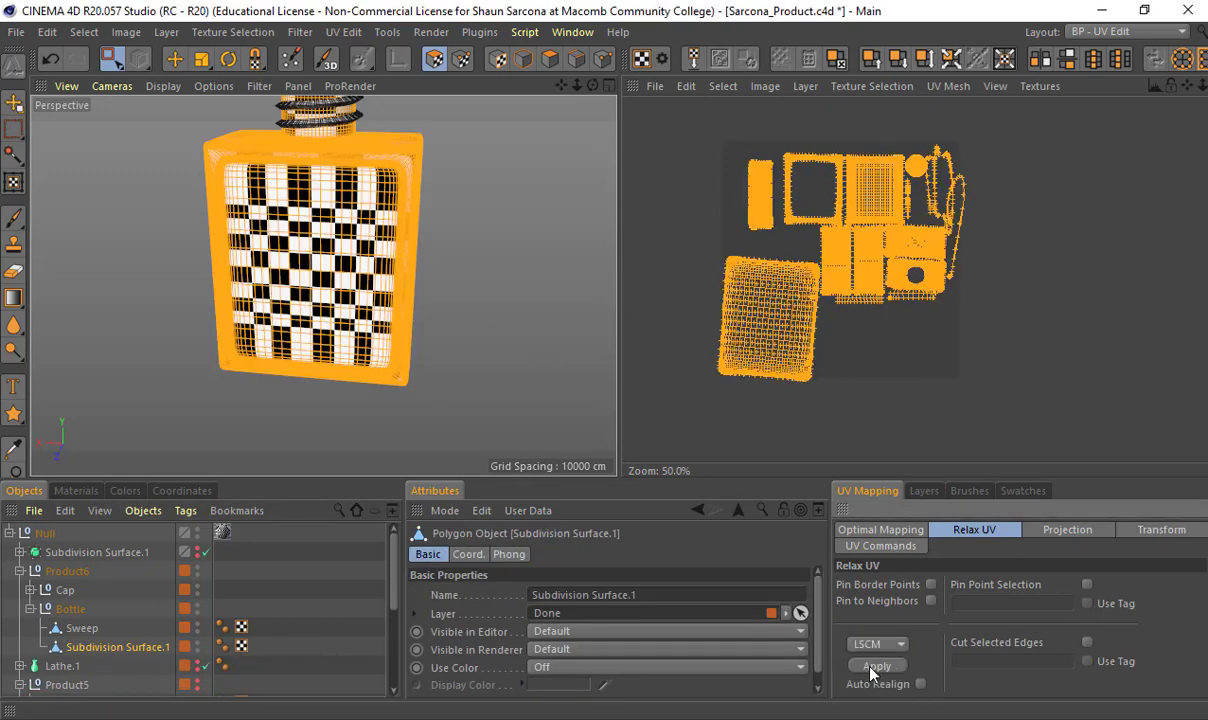
{"action": "scroll", "coordinate": [378, 184], "scroll_direction": "up", "scroll_amount": 1}
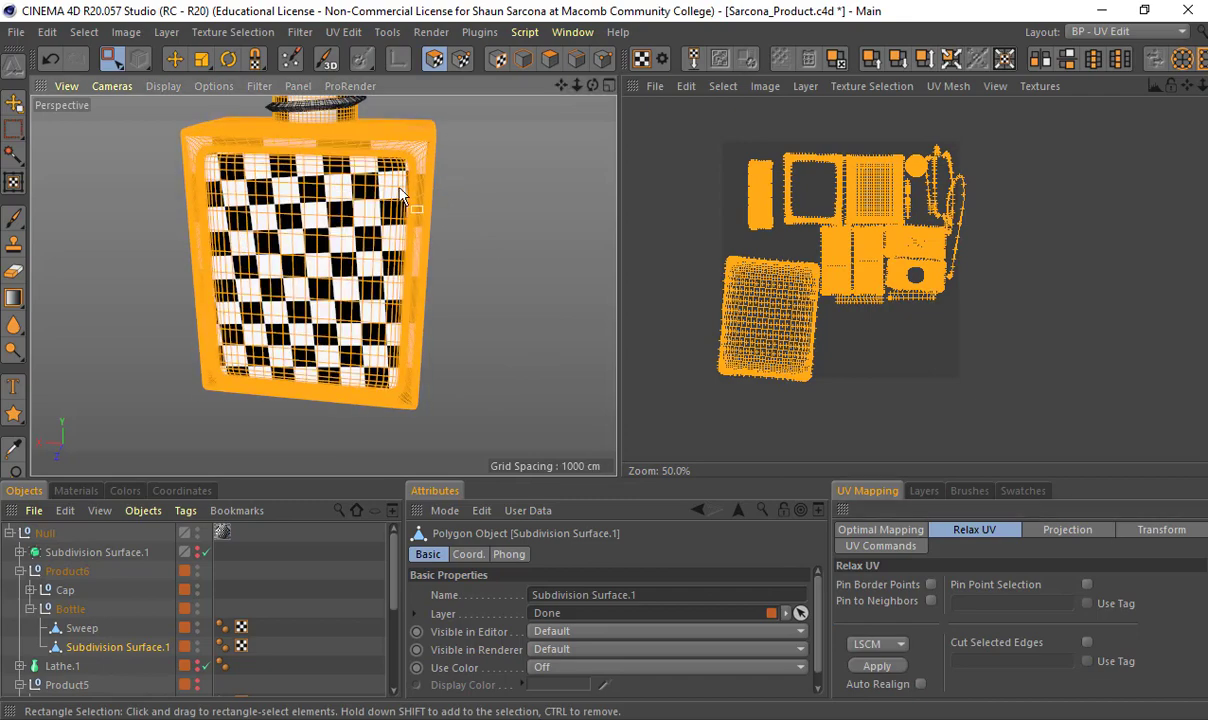
{"action": "left_click_drag", "start_coordinate": [410, 187], "coordinate": [444, 147], "text": "alt"}
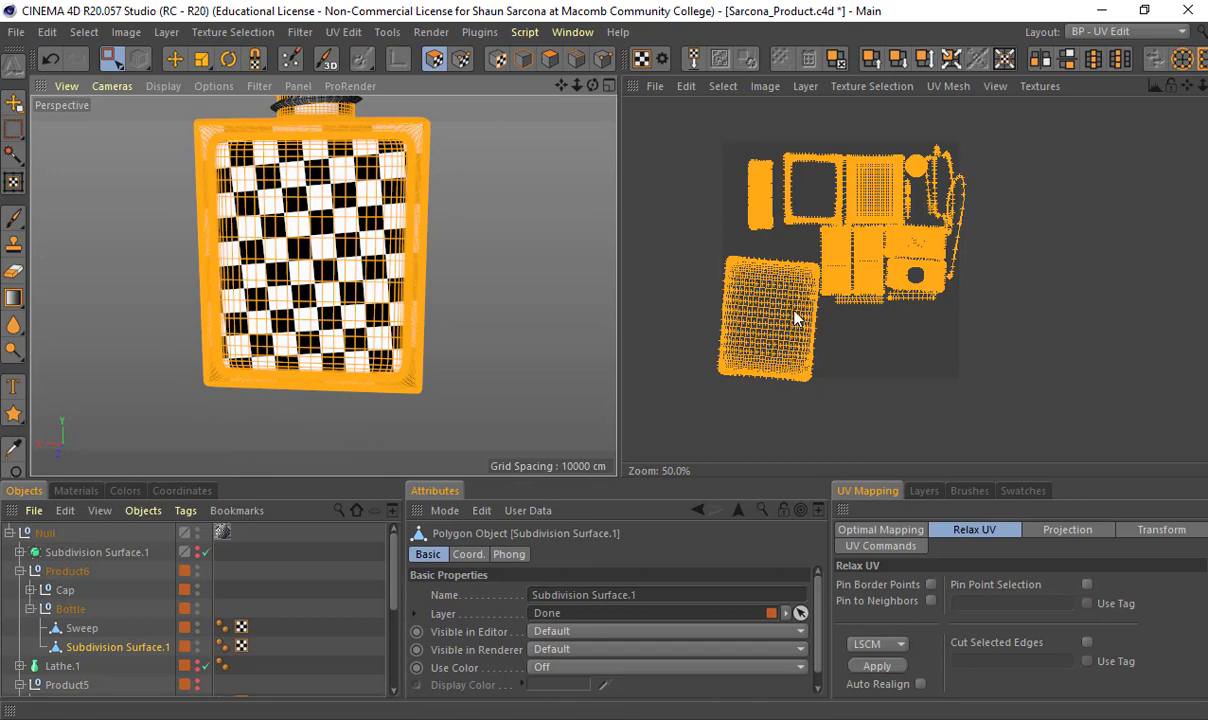
Realign only the label panel's UV island, with Equalize Island Size enabled and 2% spacing
{"action": "key", "text": "r"}
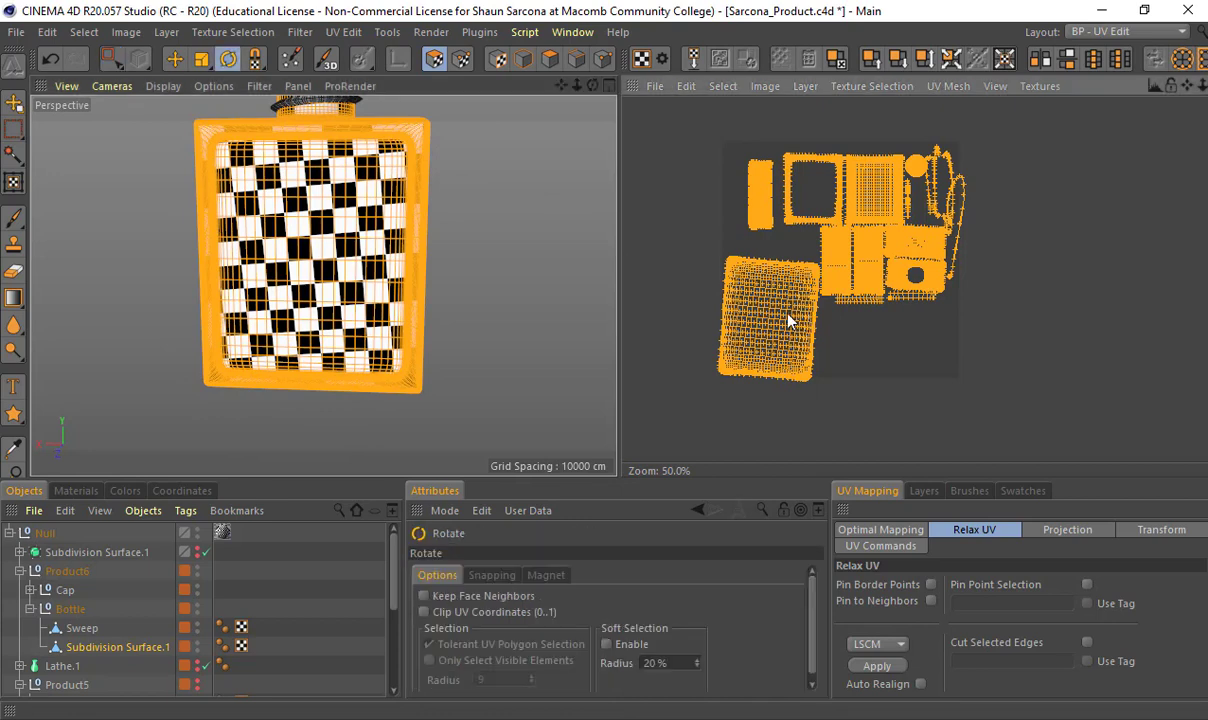
{"action": "left_click", "coordinate": [888, 531]}
{"action": "left_click", "coordinate": [864, 675]}
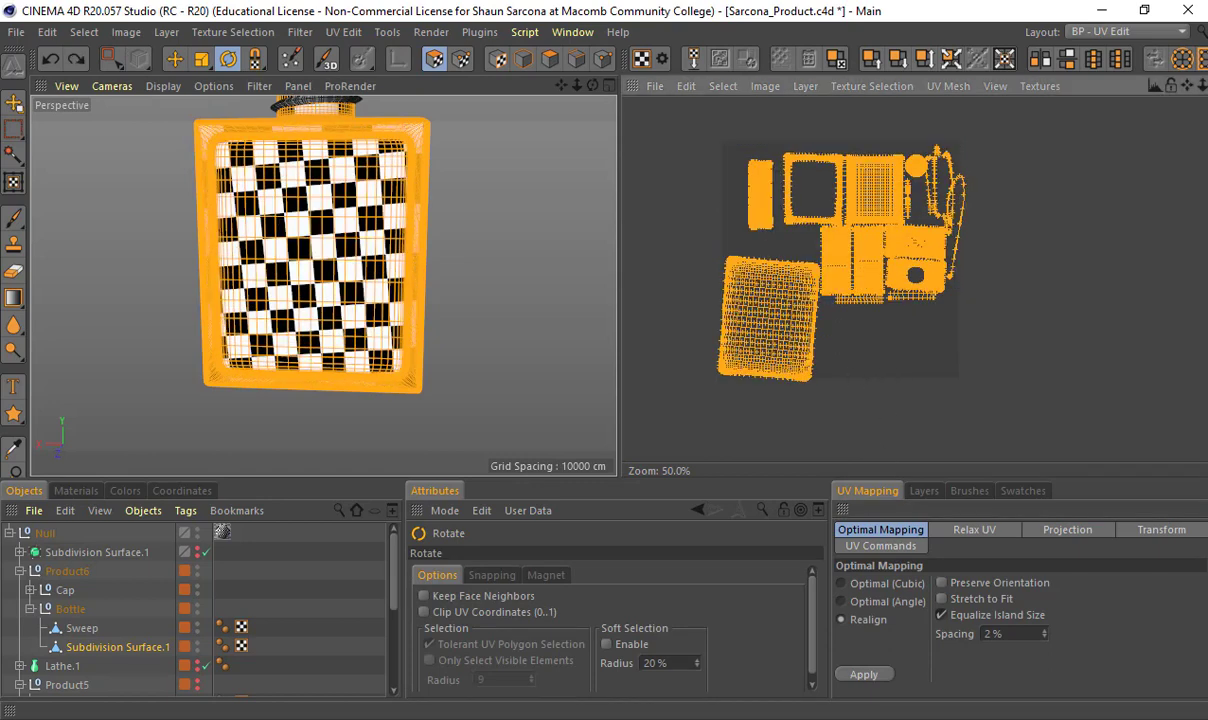
{"action": "left_click", "coordinate": [863, 674]}
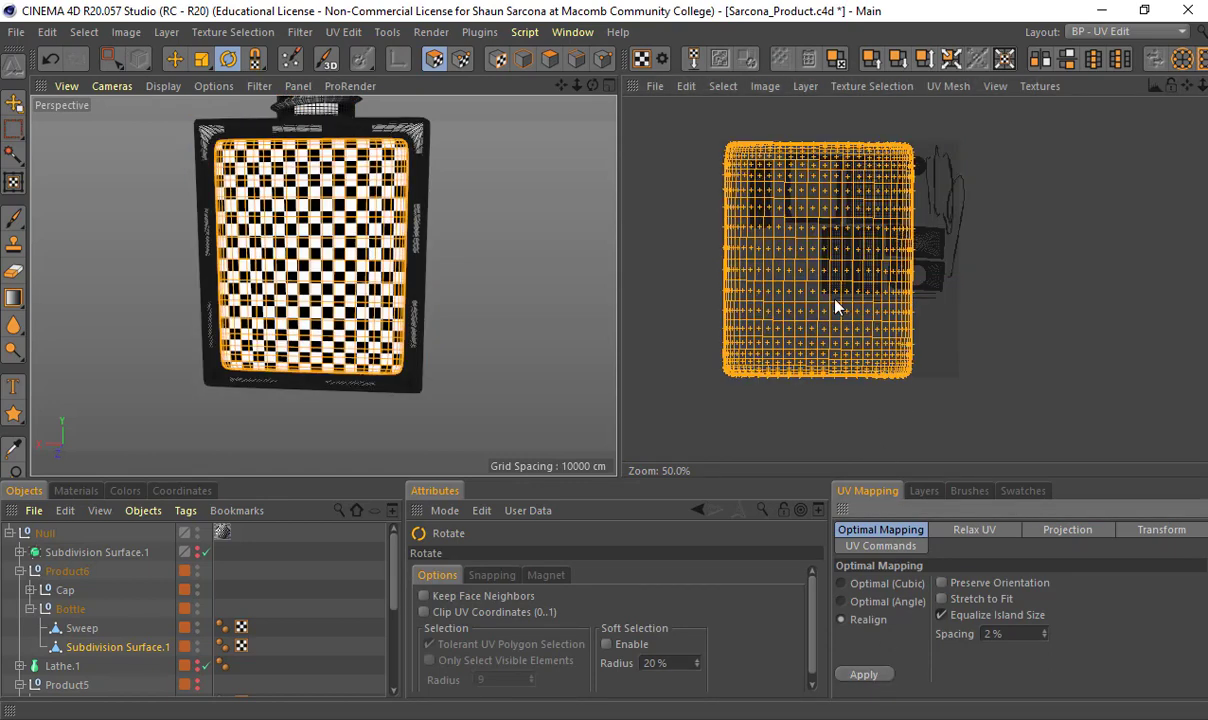
Scale down the label panel's UV island and place it in the empty lower-left area of the UV canvas
{"action": "key", "text": "t"}
{"action": "left_click_drag", "start_coordinate": [818, 243], "coordinate": [730, 246]}
{"action": "key", "text": "e"}
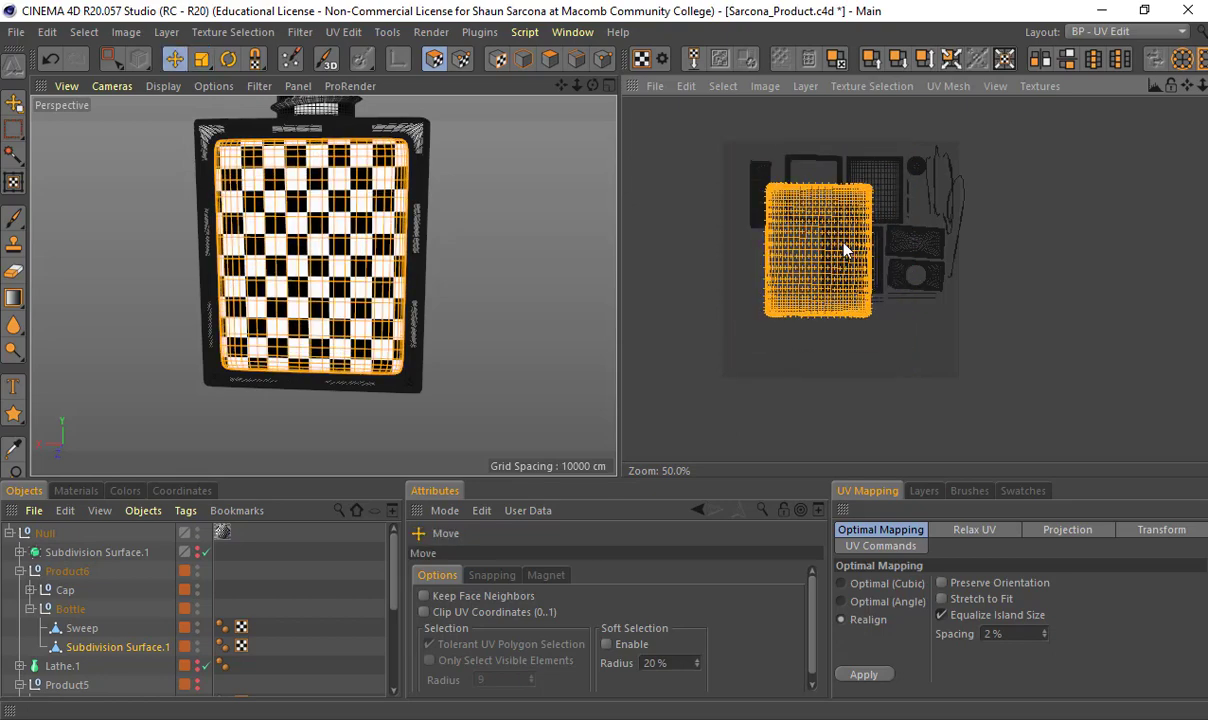
{"action": "left_click_drag", "start_coordinate": [845, 250], "coordinate": [730, 288]}
{"action": "key", "text": "t"}
{"action": "key", "text": "e"}
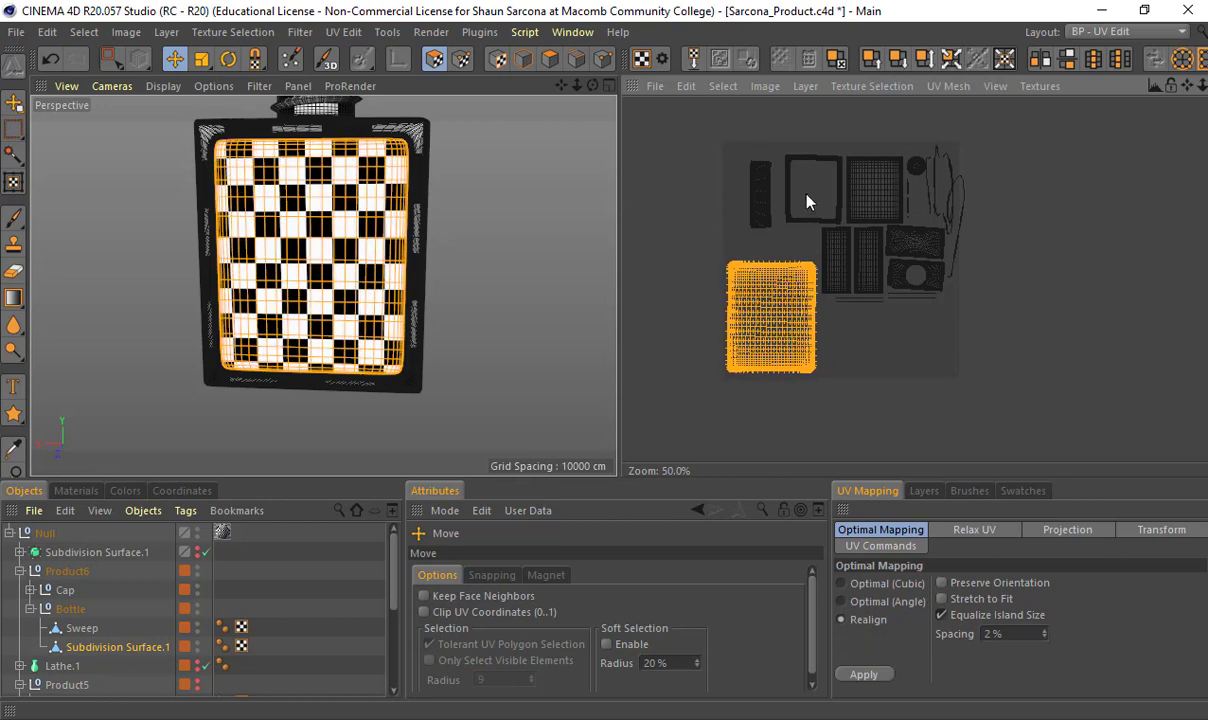
Select all UV islands except the label panel and realign them with equalized island size and 2% spacing
{"action": "key", "text": "0"}
{"action": "left_click_drag", "start_coordinate": [718, 137], "coordinate": [957, 246]}
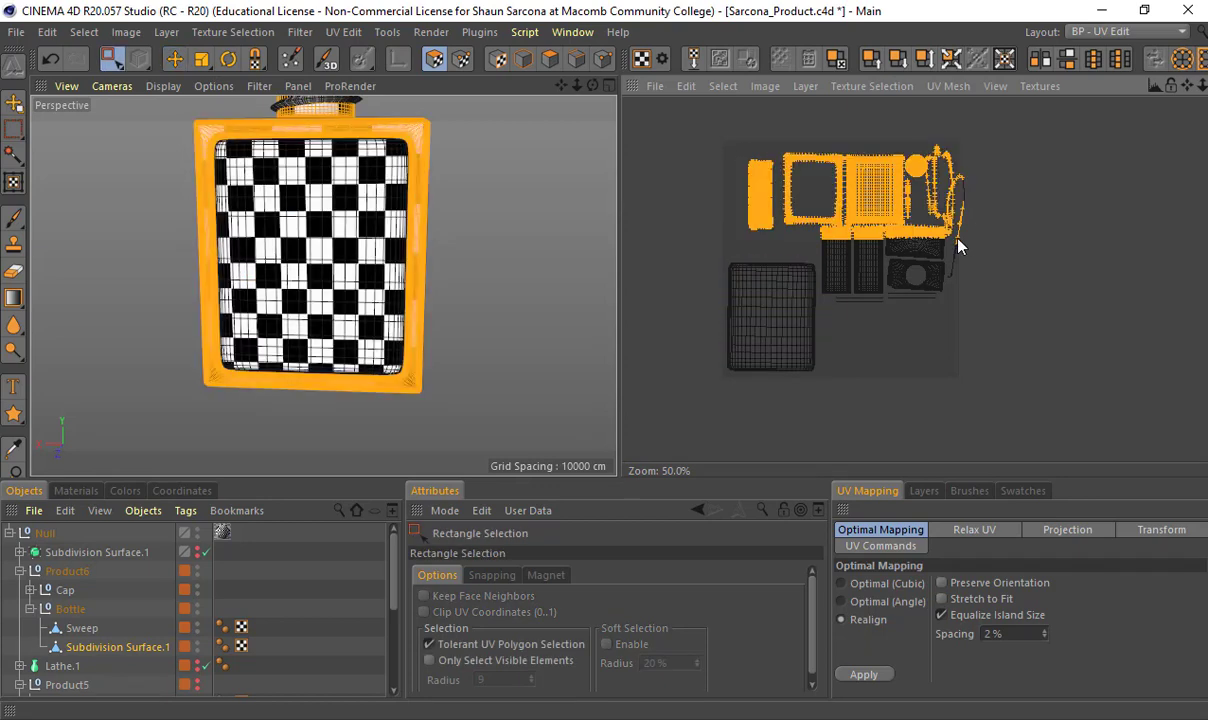
{"action": "left_click_drag", "start_coordinate": [869, 307], "coordinate": [832, 318], "text": "shift"}
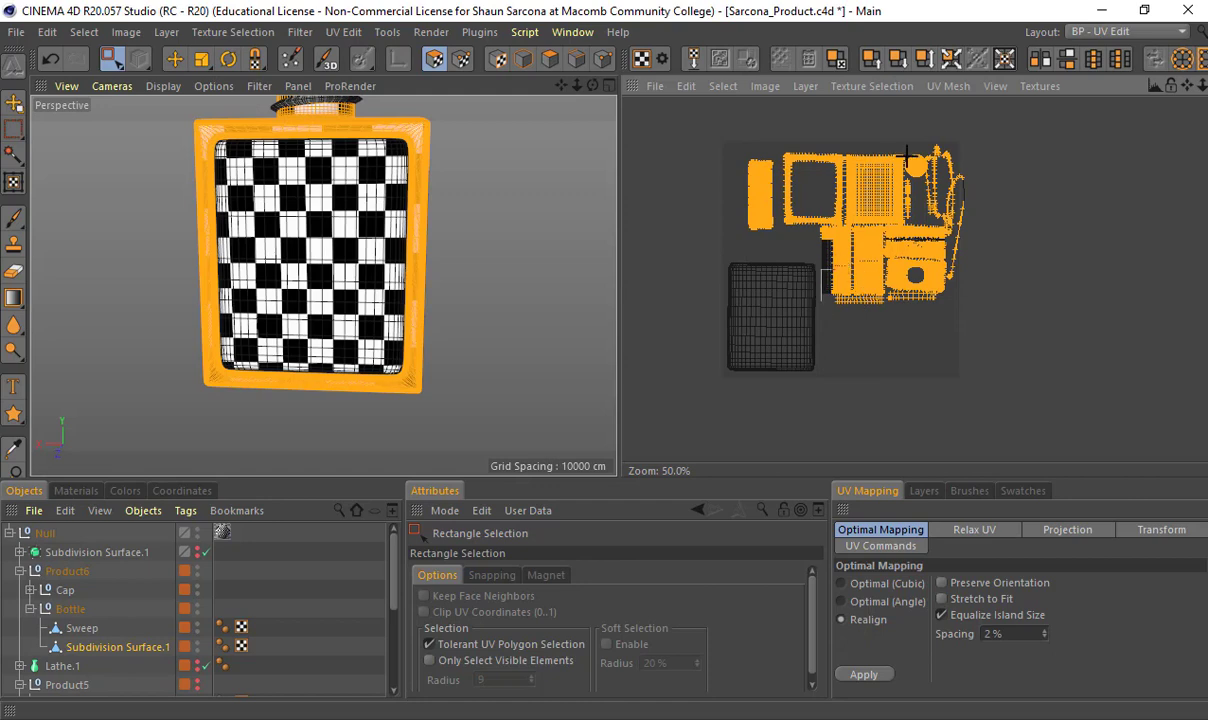
{"action": "scroll", "coordinate": [897, 256], "scroll_direction": "up", "scroll_amount": 5}
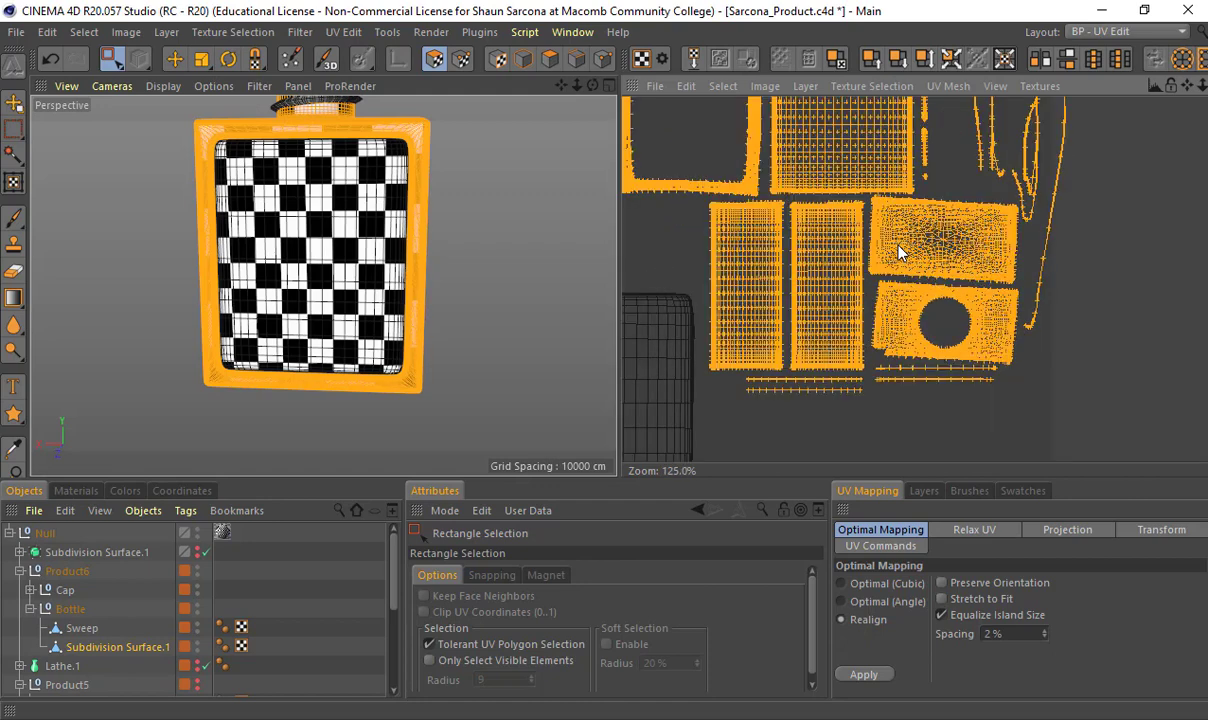
{"action": "scroll", "coordinate": [897, 253], "scroll_direction": "down", "scroll_amount": 5}
{"action": "left_click", "coordinate": [864, 675]}
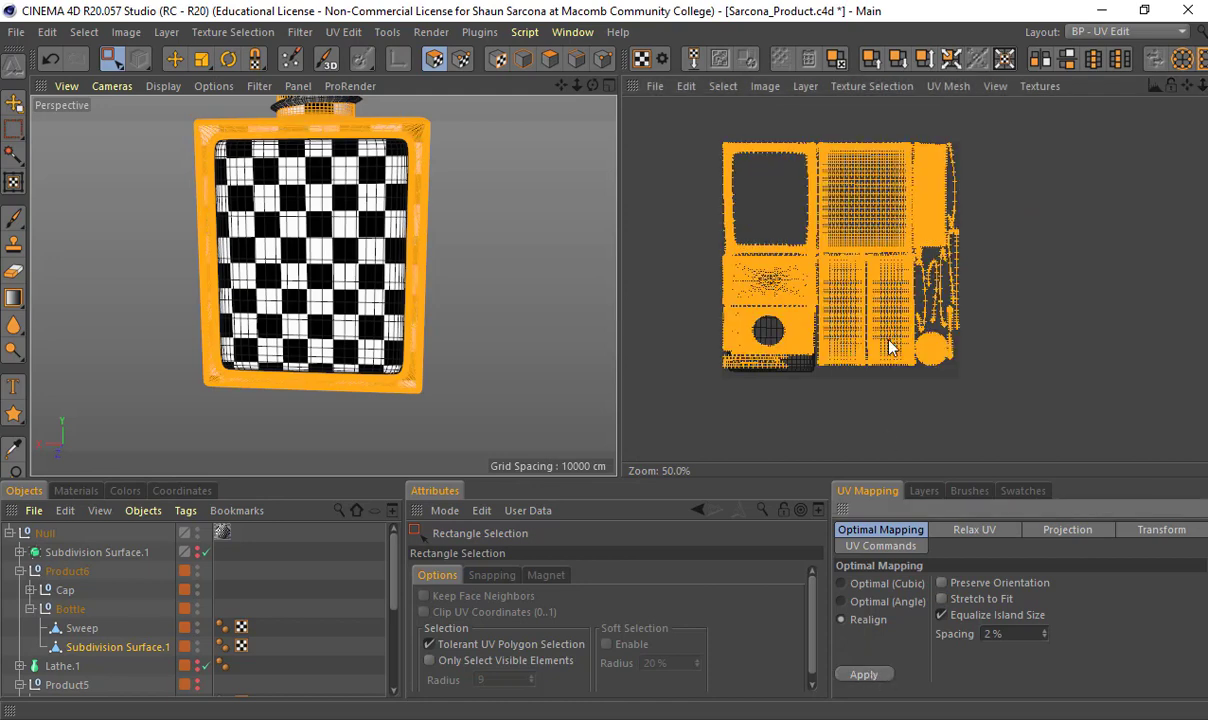
Scale down the realigned islands, move them to the canvas's upper-right area and place the solid rectangular island below the two narrow panels
{"action": "key", "text": "t"}
{"action": "left_click_drag", "start_coordinate": [826, 244], "coordinate": [870, 248]}
{"action": "key", "text": "e"}
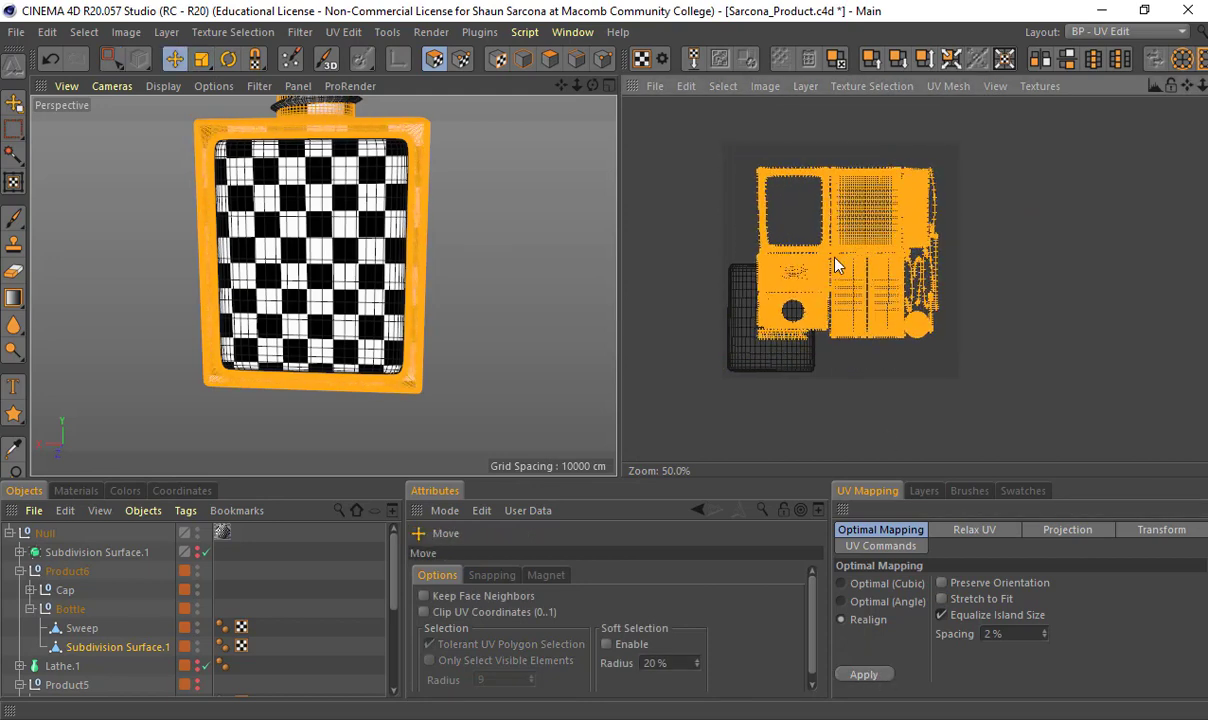
{"action": "left_click_drag", "start_coordinate": [774, 308], "coordinate": [884, 350]}
Rotate the rectangular island with the round hole upright and move it to the upper-left corner of the UV canvas
{"action": "left_click", "coordinate": [812, 265]}
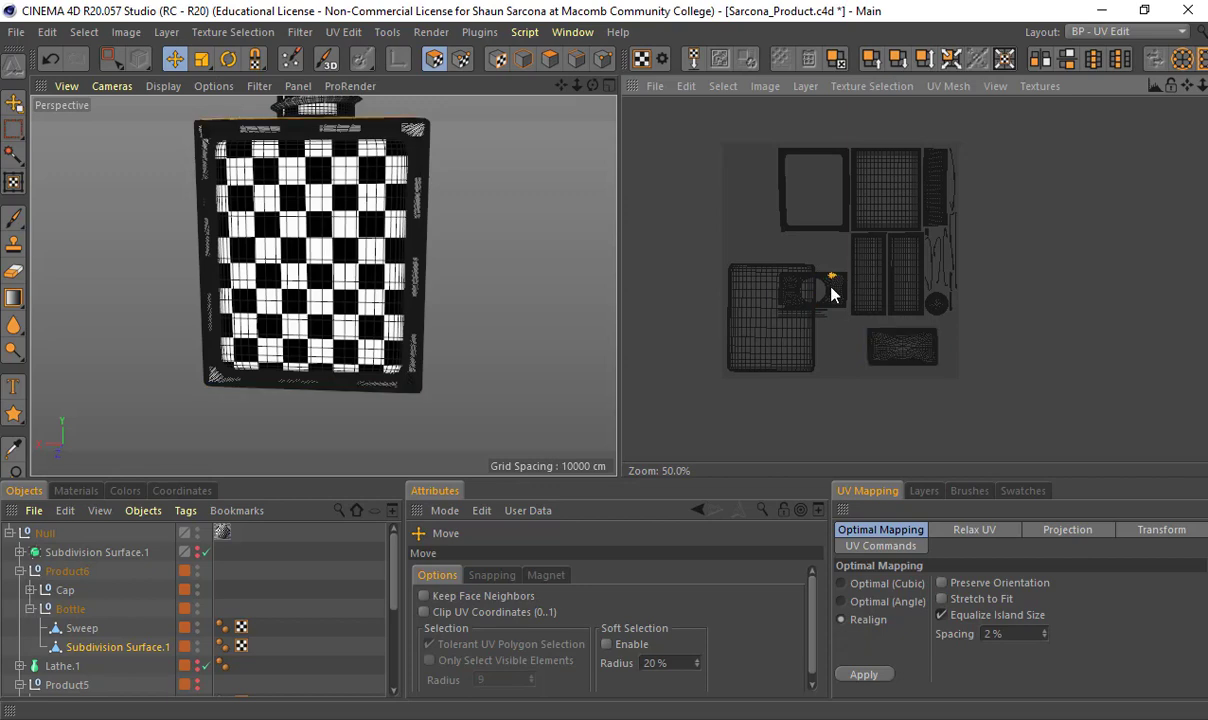
{"action": "left_click_drag", "start_coordinate": [830, 283], "coordinate": [776, 218]}
{"action": "key", "text": "r"}
{"action": "key", "text": "e"}
Select the four thin strip islands overlapping the label panel, rotate them upright and move them into the gap beside the narrow panels
{"action": "key", "text": "0"}
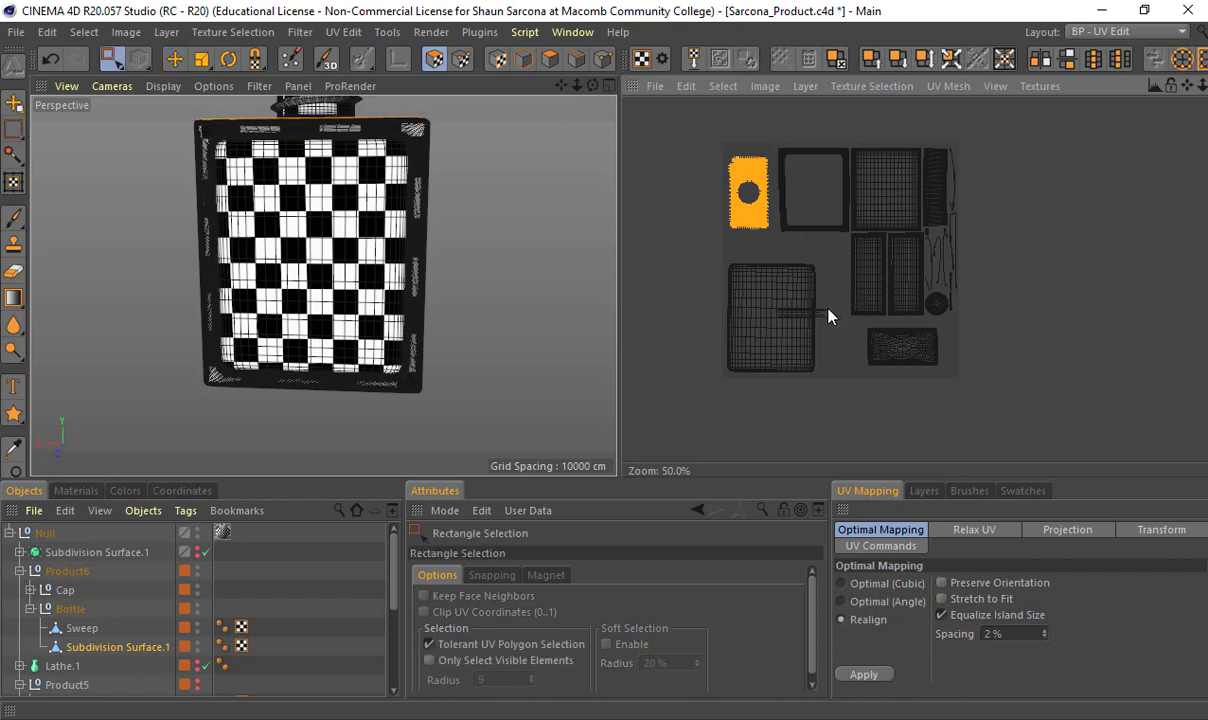
{"action": "scroll", "coordinate": [828, 316], "scroll_direction": "up", "scroll_amount": 5}
{"action": "key", "text": "e"}
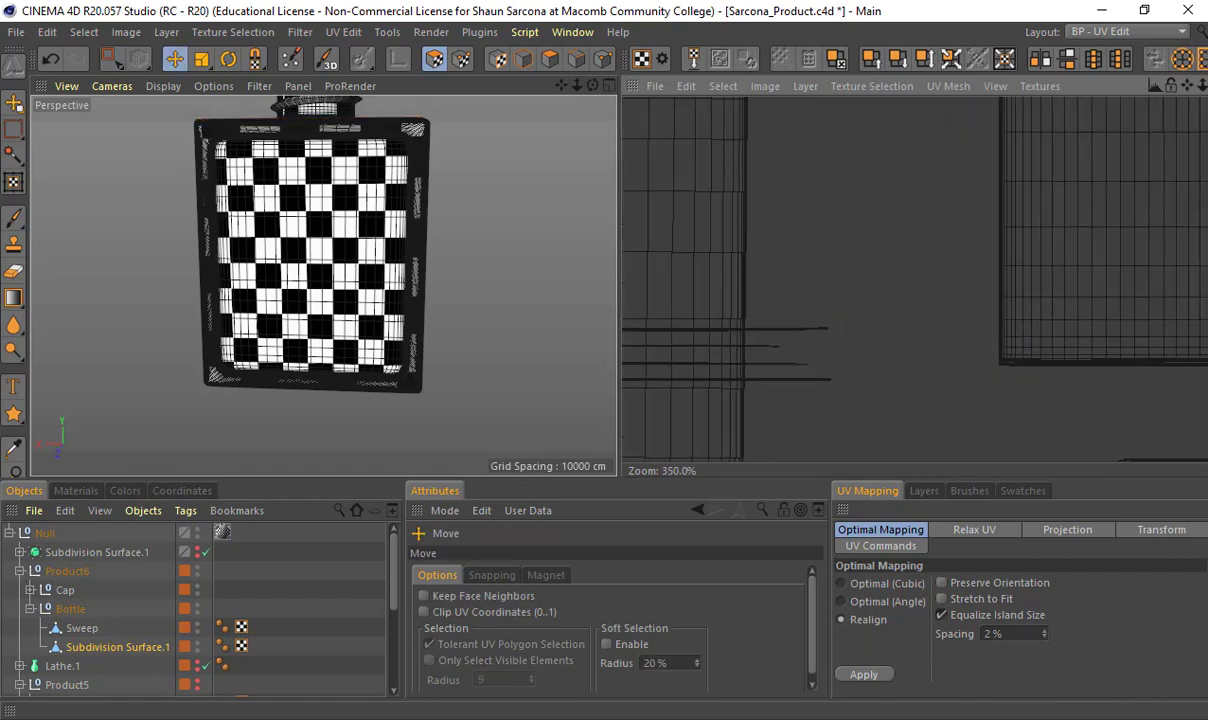
{"action": "left_click", "coordinate": [805, 336]}
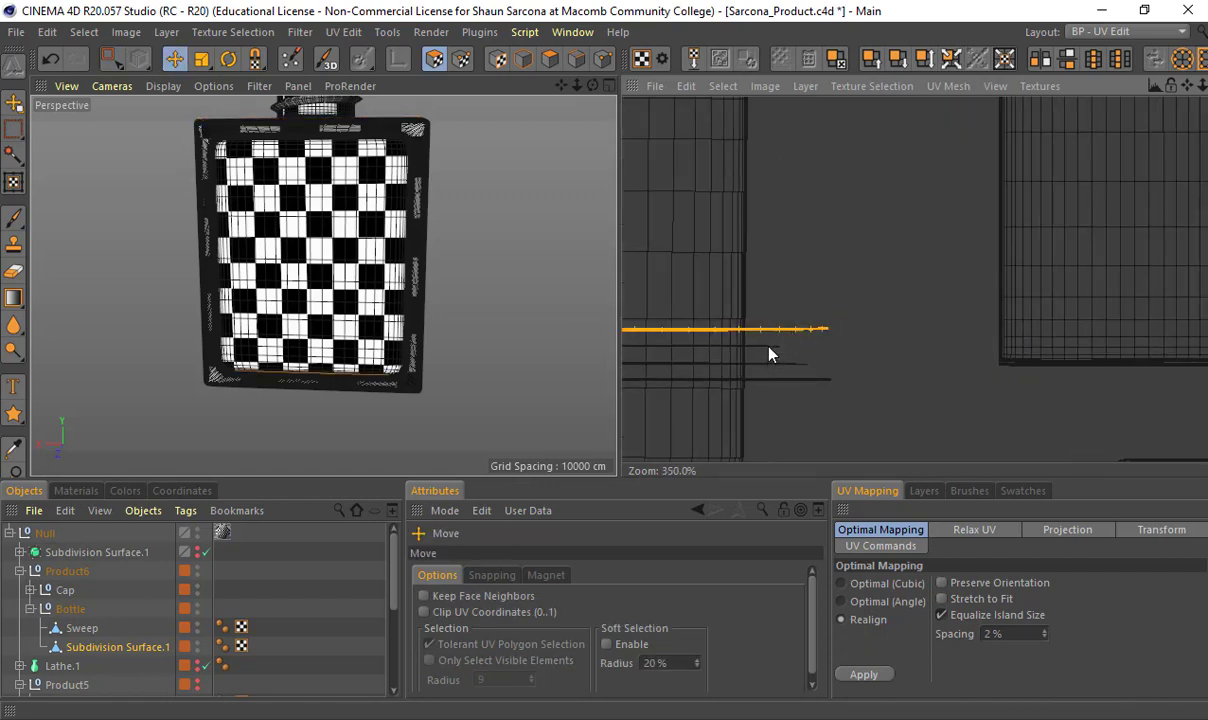
{"action": "left_click", "coordinate": [772, 346], "text": "shift"}
{"action": "left_click", "coordinate": [775, 364], "text": "shift"}
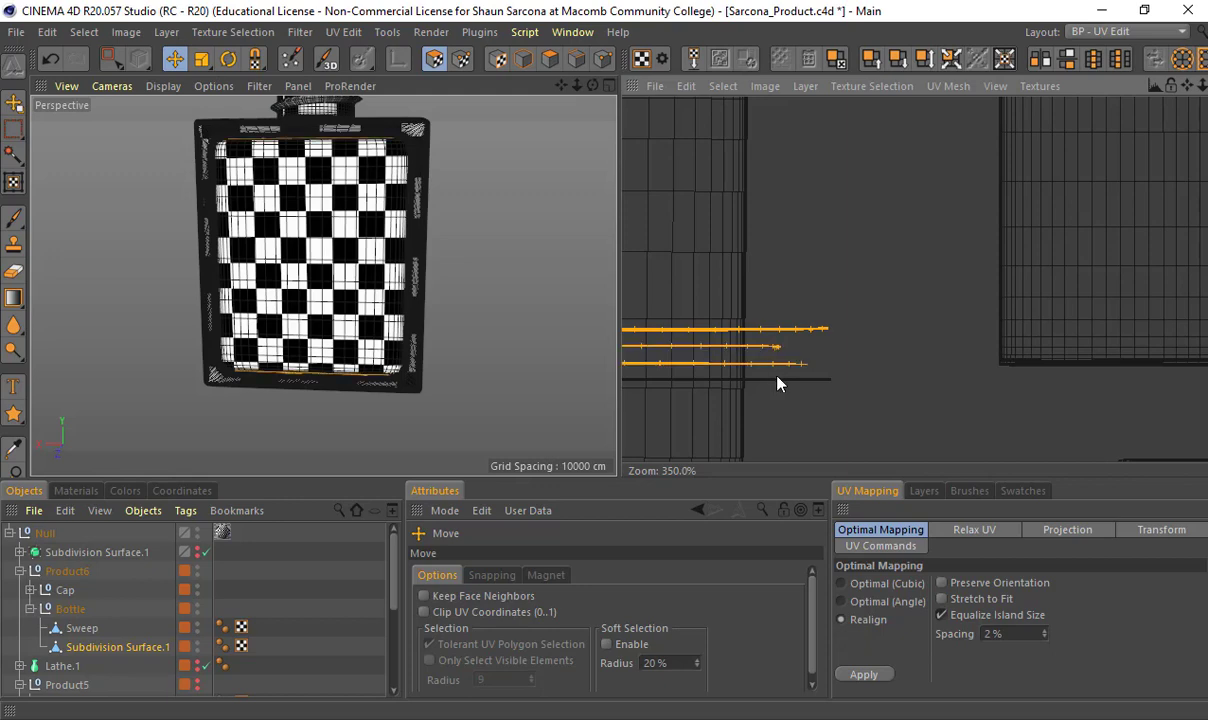
{"action": "left_click", "coordinate": [780, 380], "text": "shift"}
{"action": "key", "text": "r"}
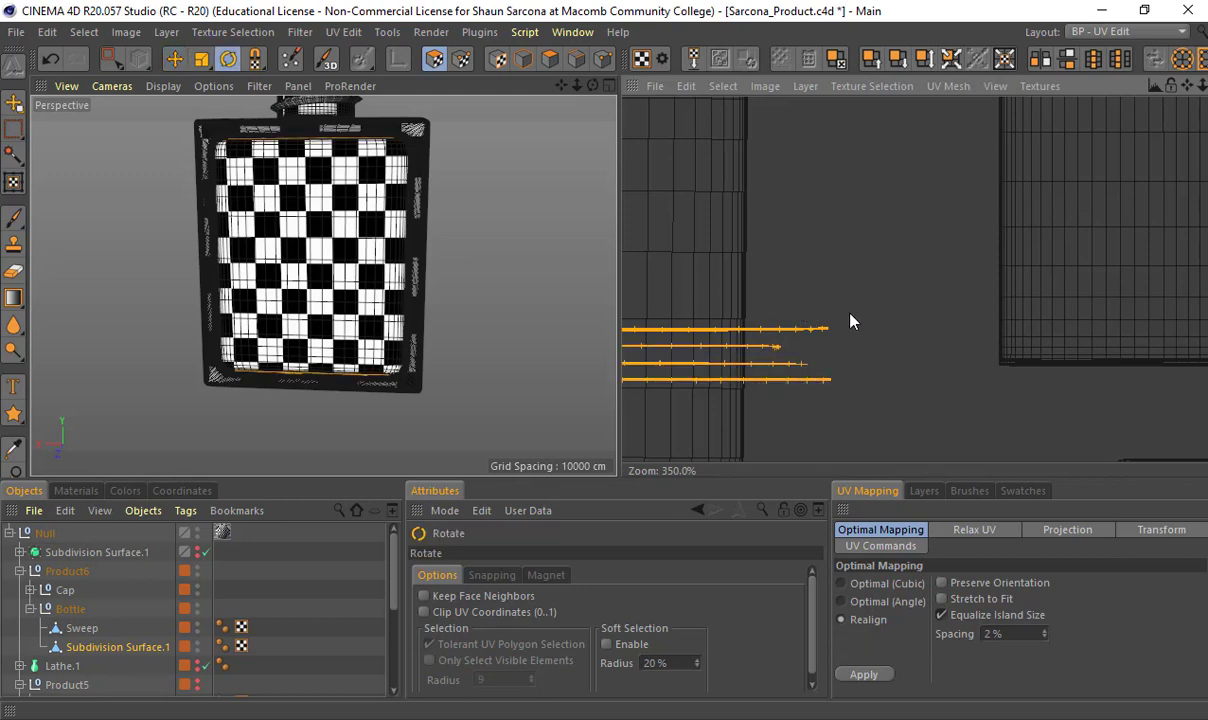
{"action": "scroll", "coordinate": [851, 321], "scroll_direction": "down", "scroll_amount": 5}
{"action": "mouse_move", "coordinate": [818, 326]}
{"action": "left_mouse_down"}
{"action": "mouse_move", "coordinate": [860, 324]}
{"action": "mouse_move", "coordinate": [816, 319]}
{"action": "left_mouse_up"}
{"action": "key", "text": "e"}
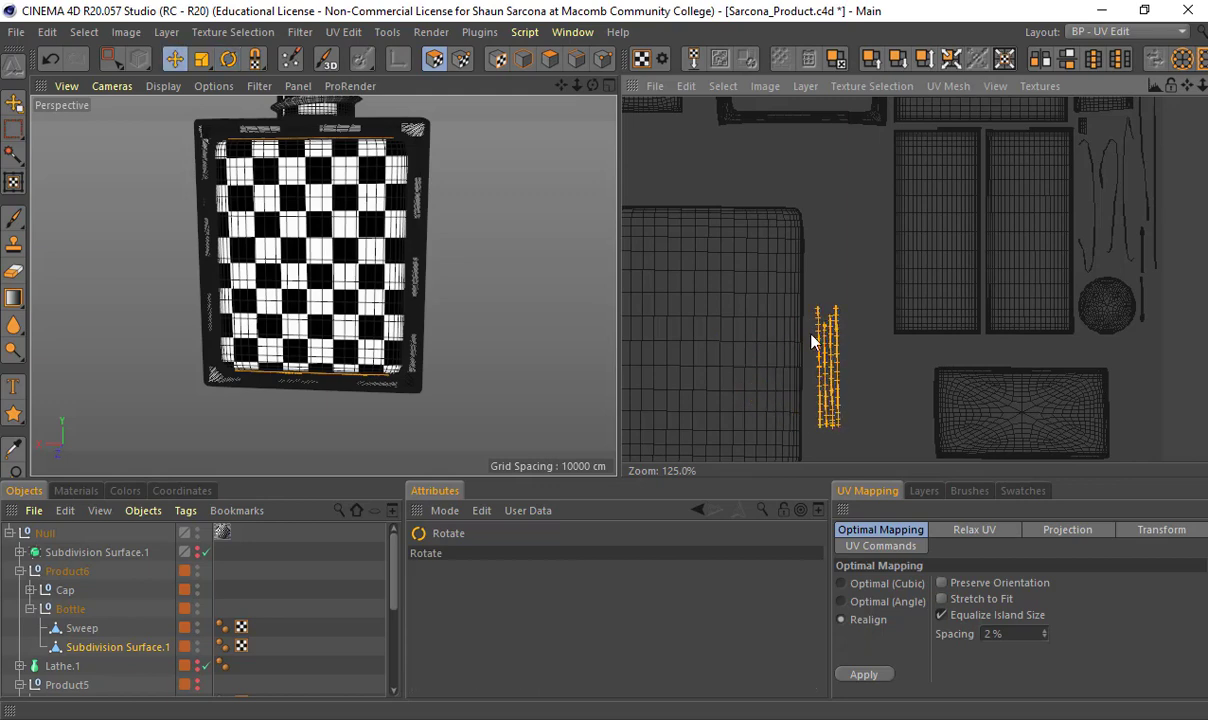
{"action": "left_click_drag", "start_coordinate": [830, 366], "coordinate": [858, 233]}
{"action": "scroll", "coordinate": [809, 383], "scroll_direction": "down", "scroll_amount": 5}
{"action": "scroll", "coordinate": [803, 386], "scroll_direction": "up", "scroll_amount": 5}
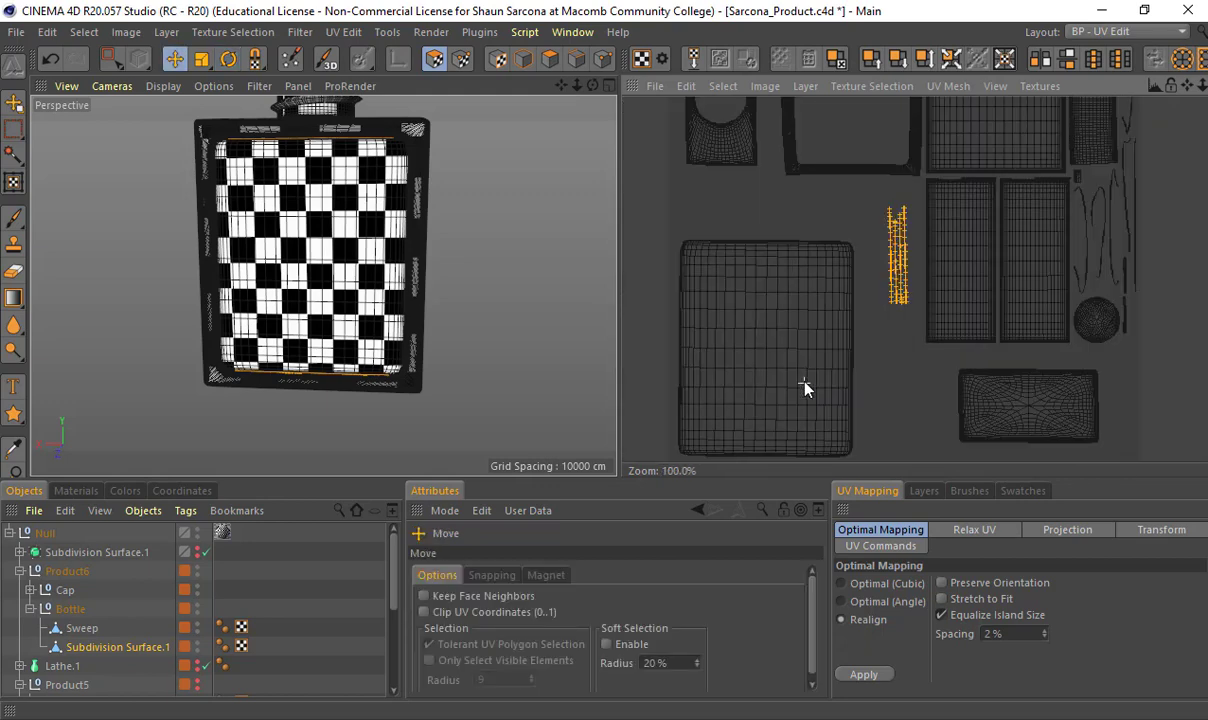
{"action": "scroll", "coordinate": [797, 338], "scroll_direction": "down", "scroll_amount": 3}
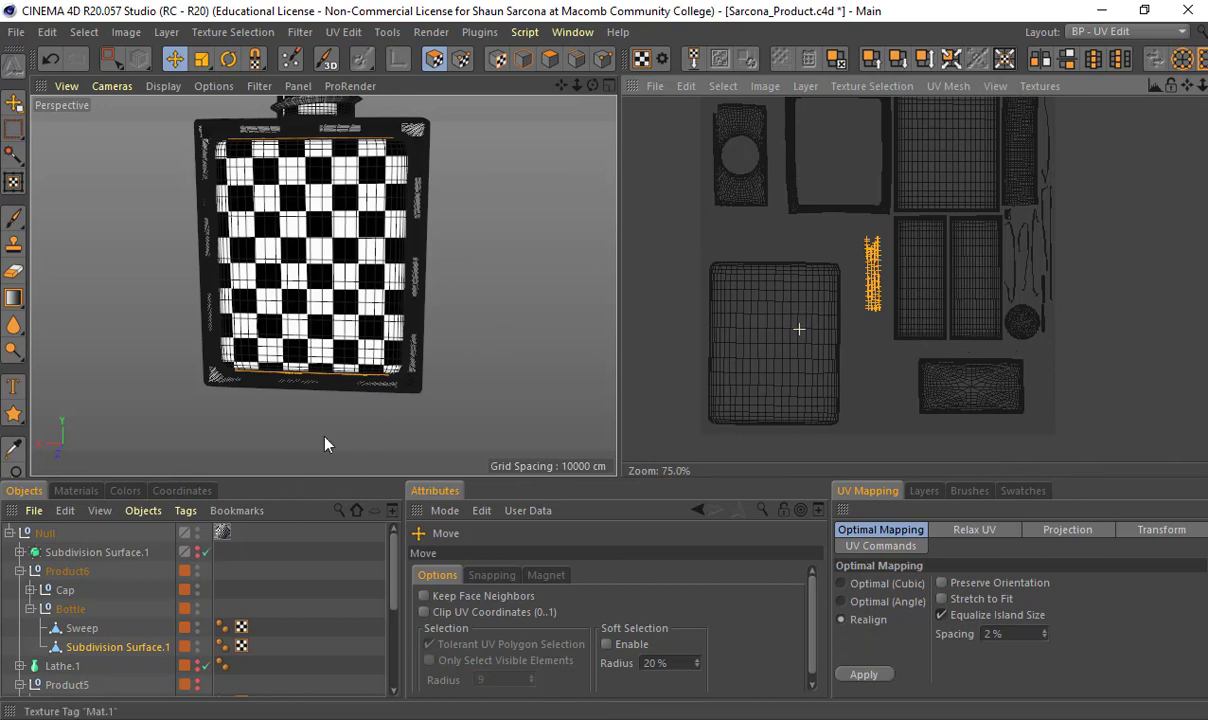
Switch to the Startup layout, then hide the Product6 group and collapse its hierarchy
{"action": "left_click", "coordinate": [1090, 31]}
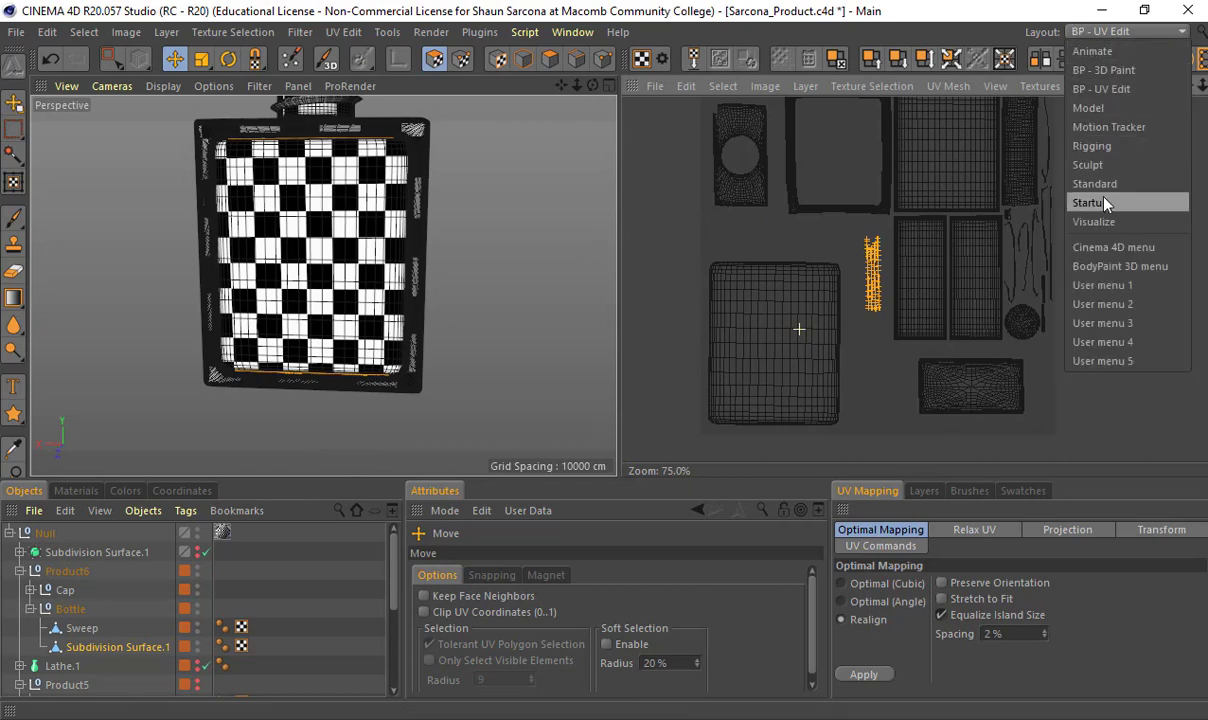
{"action": "left_click", "coordinate": [1045, 189]}
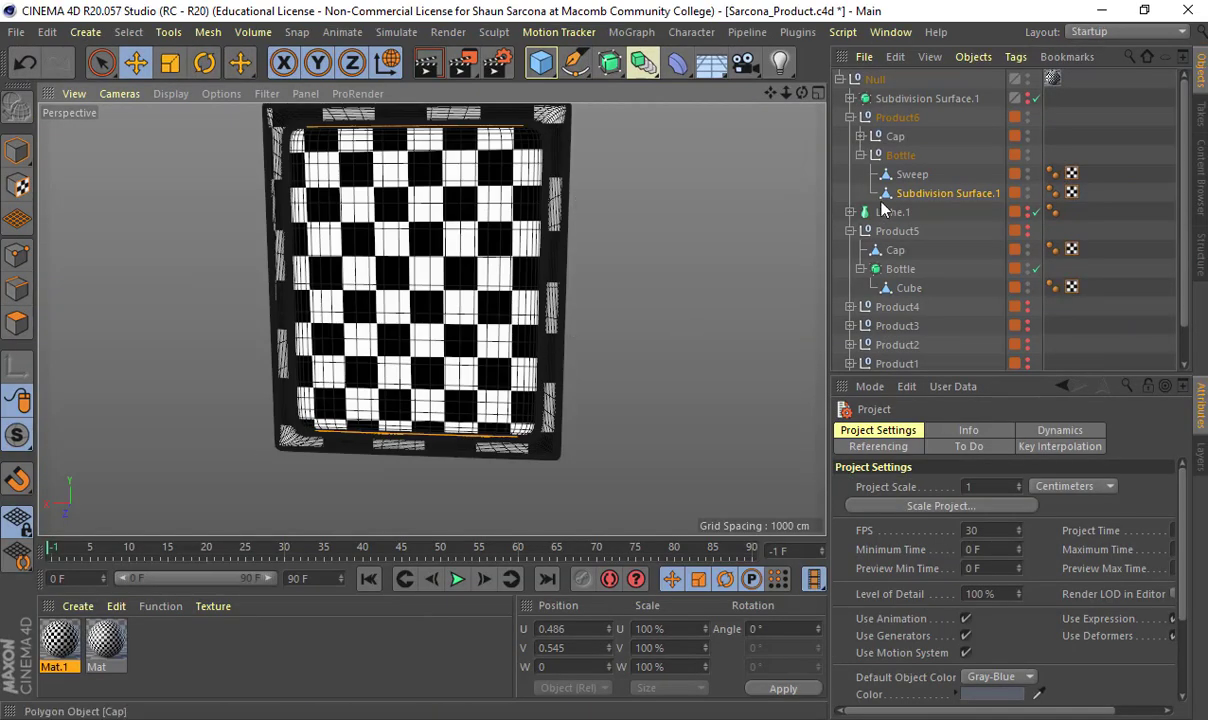
{"action": "left_click", "coordinate": [1027, 114], "text": "alt"}
{"action": "left_click", "coordinate": [1027, 114], "text": "alt"}
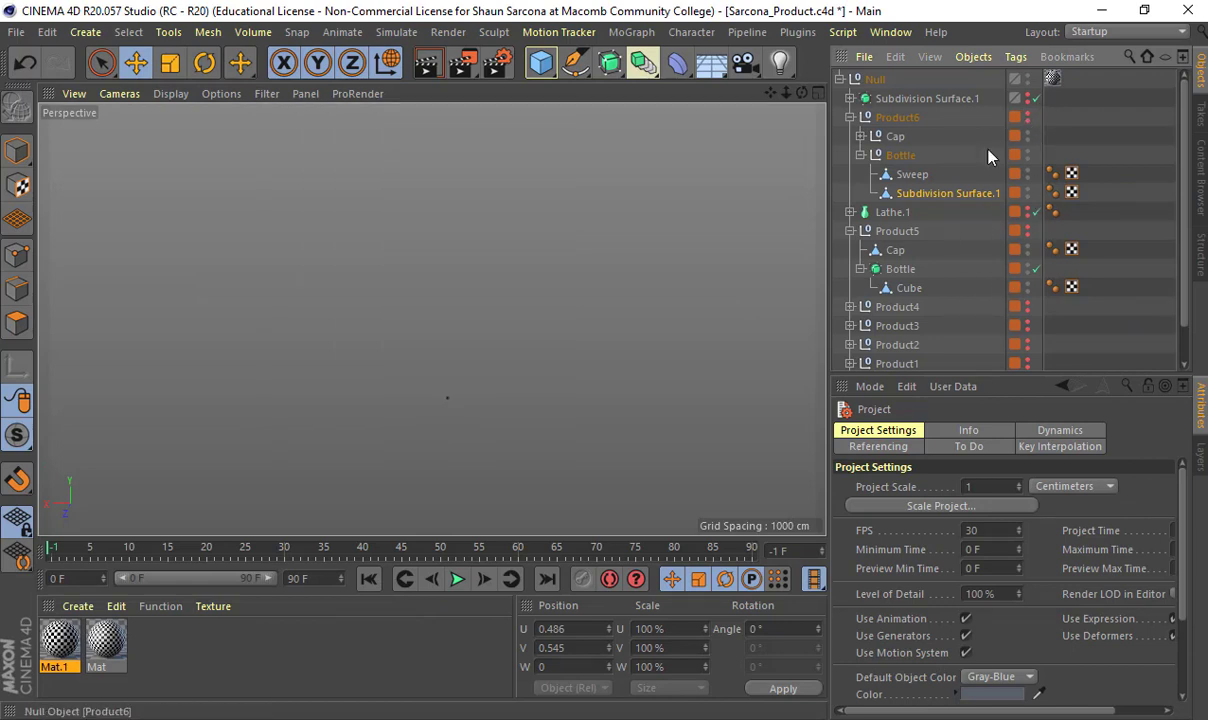
{"action": "left_click", "coordinate": [850, 117]}
Show the Product5 group temporarily to inspect its checker mapping, then hide it again
{"action": "left_click", "coordinate": [900, 155]}
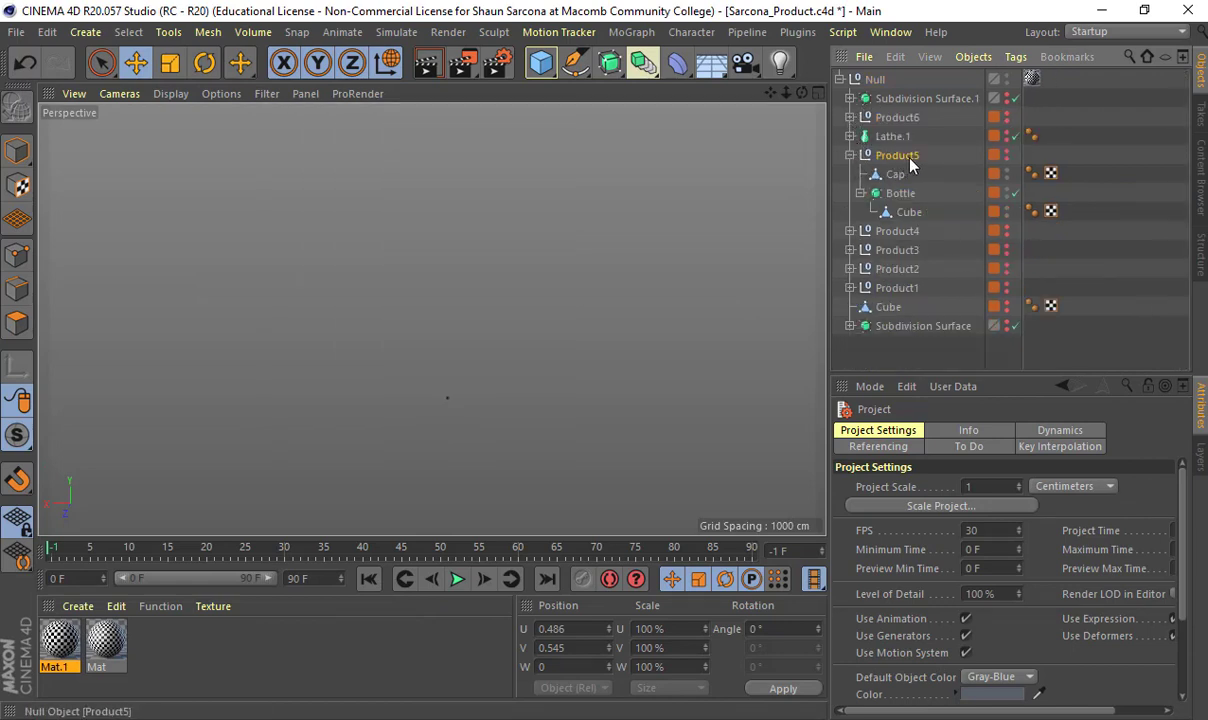
{"action": "left_click", "coordinate": [1006, 156], "text": "alt"}
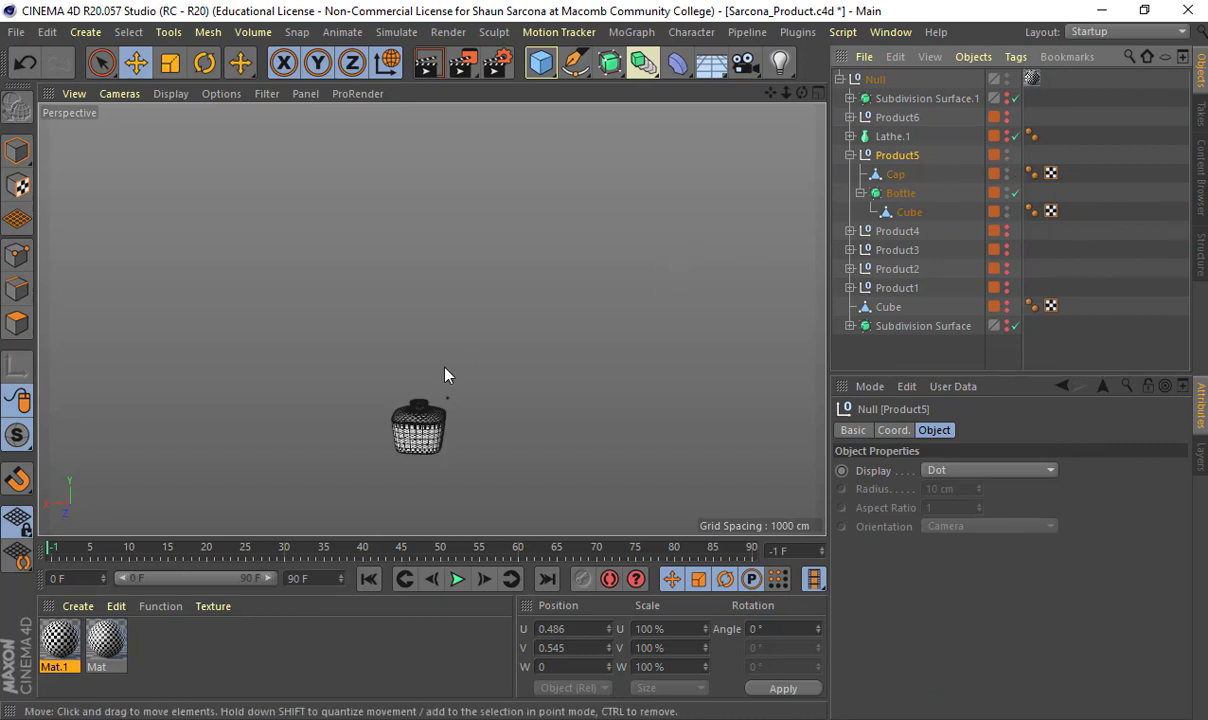
{"action": "scroll", "coordinate": [547, 347], "scroll_direction": "up", "scroll_amount": 3}
{"action": "scroll", "coordinate": [448, 318], "scroll_direction": "down", "scroll_amount": 1}
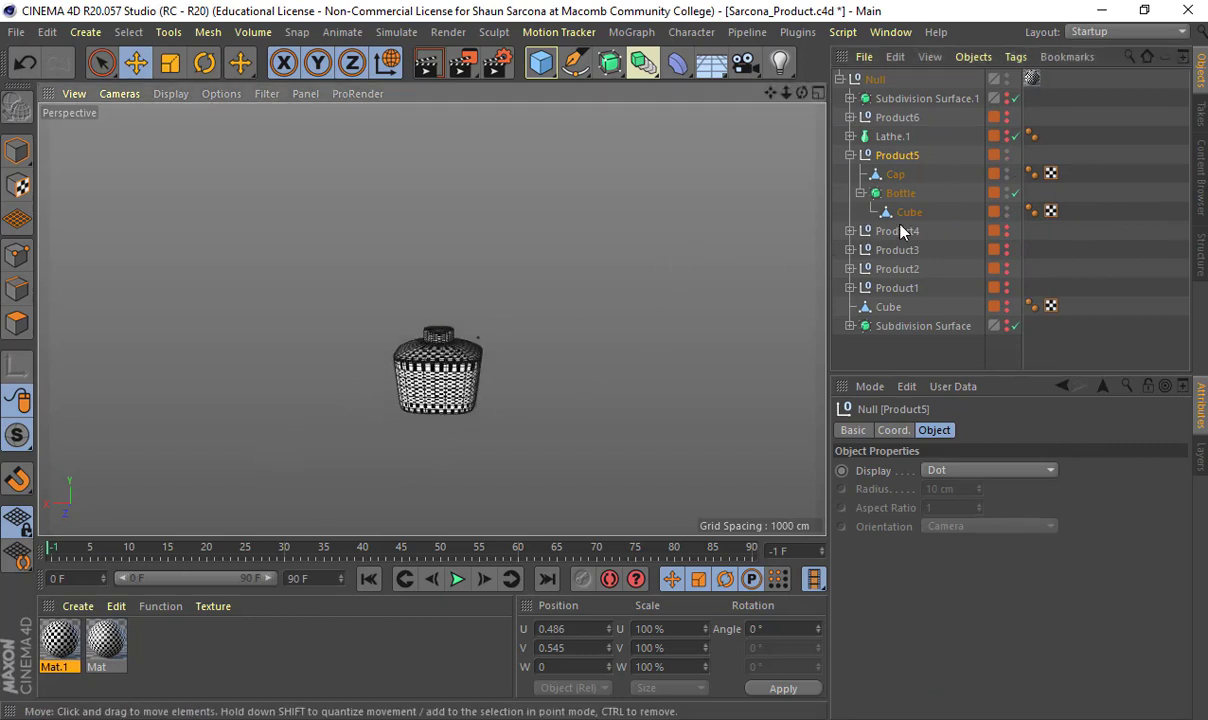
{"action": "left_click", "coordinate": [1006, 153]}
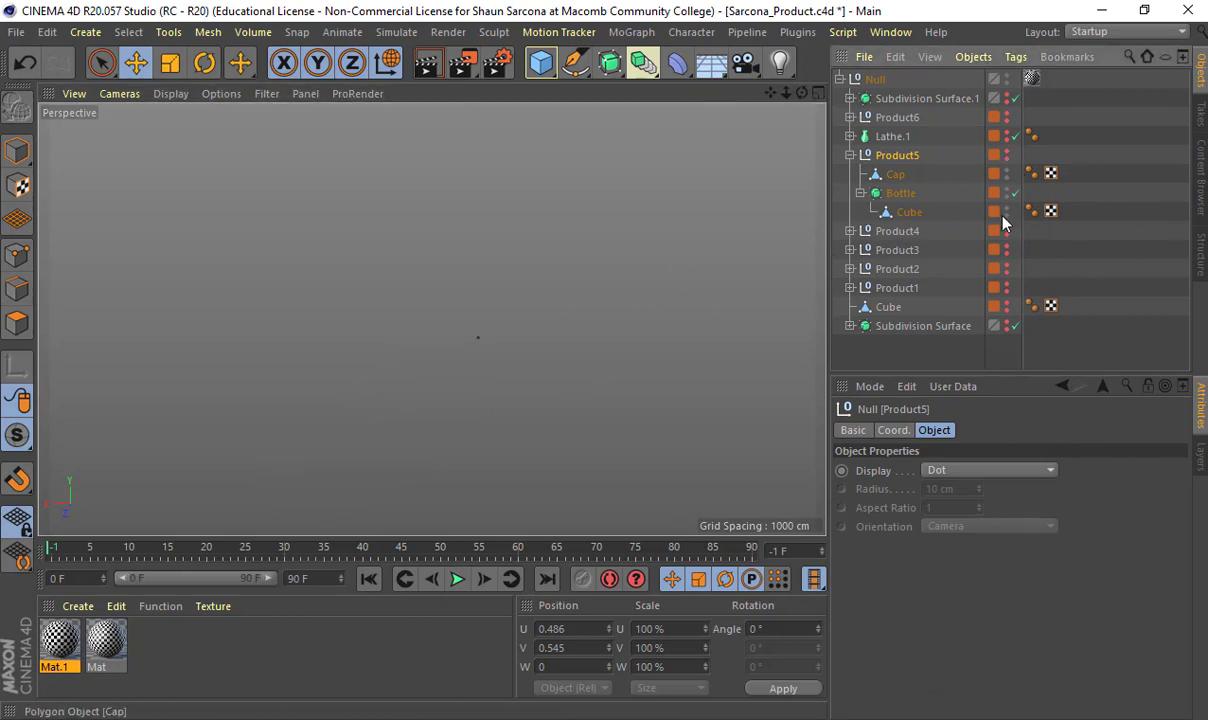
Make the Product4 group visible, inspect its checker mapping up close and expand its hierarchy
{"action": "left_click", "coordinate": [900, 231]}
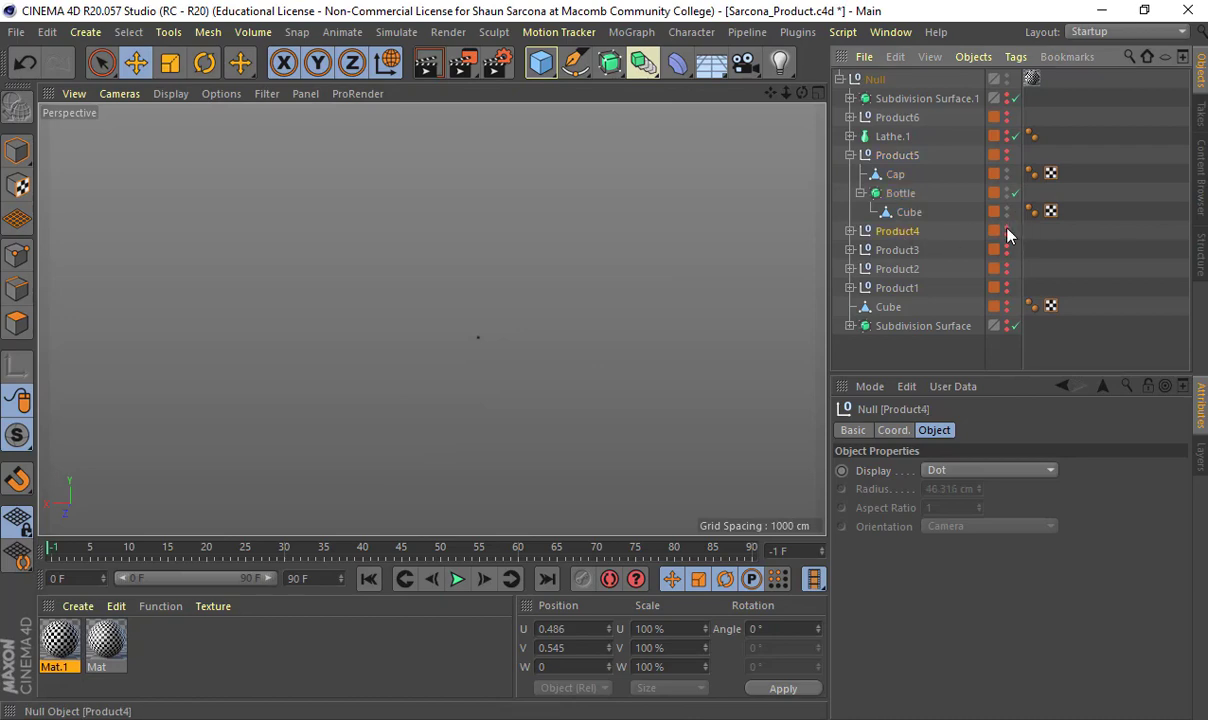
{"action": "left_click", "coordinate": [1006, 230]}
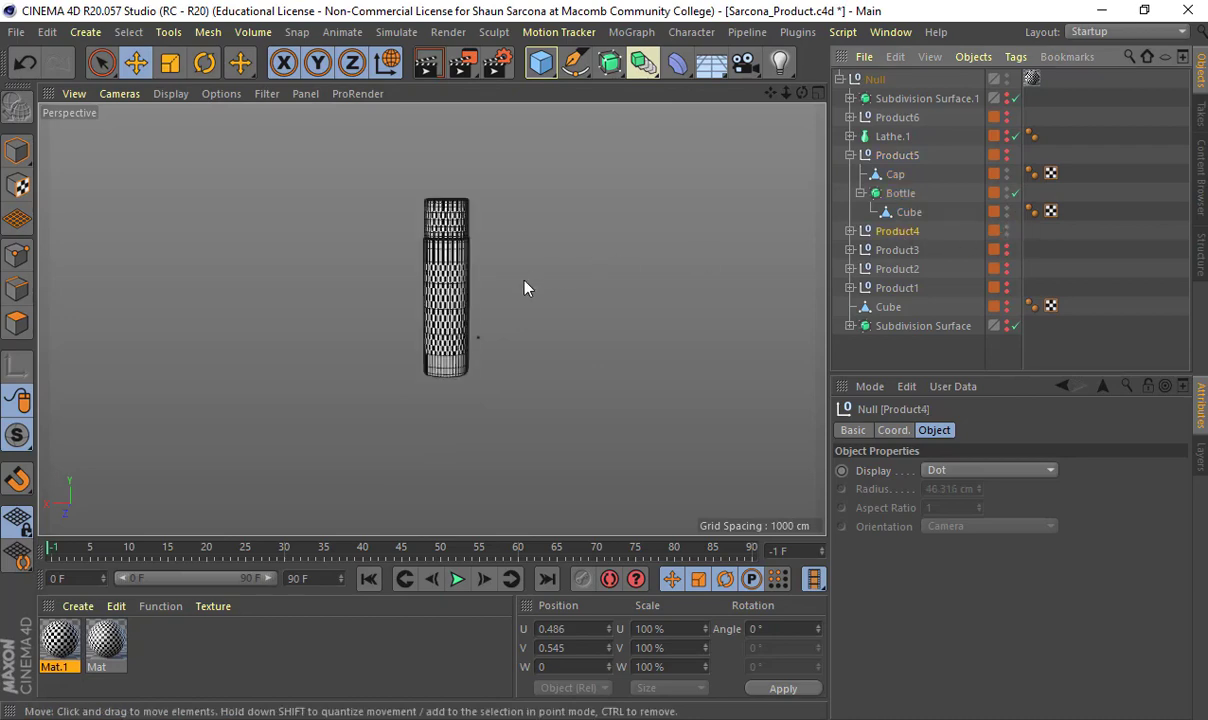
{"action": "scroll", "coordinate": [539, 337], "scroll_direction": "up", "scroll_amount": 5}
{"action": "scroll", "coordinate": [541, 348], "scroll_direction": "up", "scroll_amount": 3}
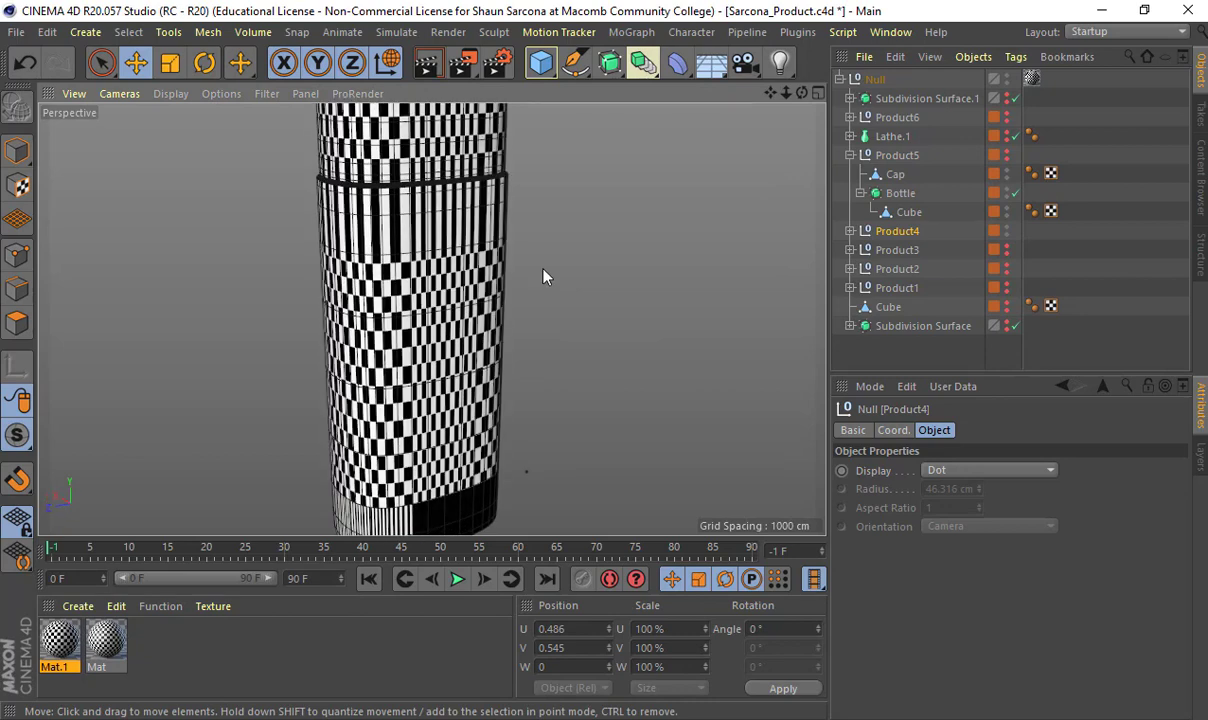
{"action": "left_click", "coordinate": [849, 231]}
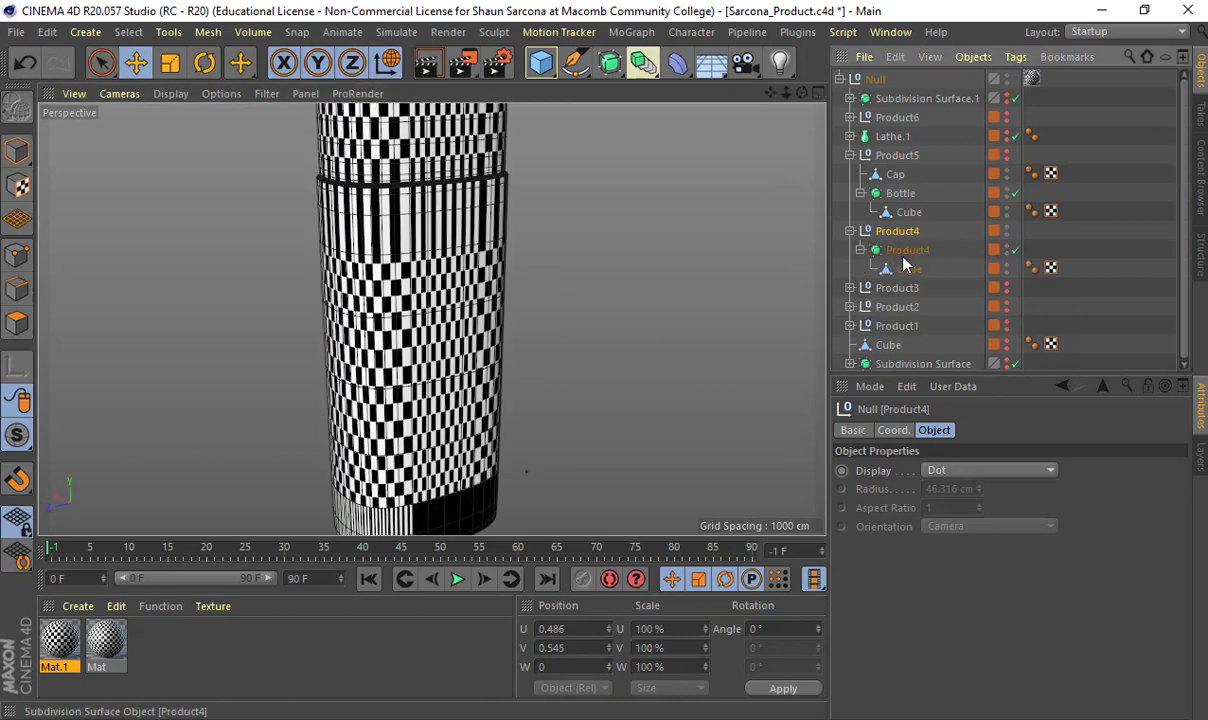
Select the Cube mesh under Product4, disable its Subdivision Surface and switch to the BP - UV Edit layout
{"action": "left_click", "coordinate": [903, 251]}
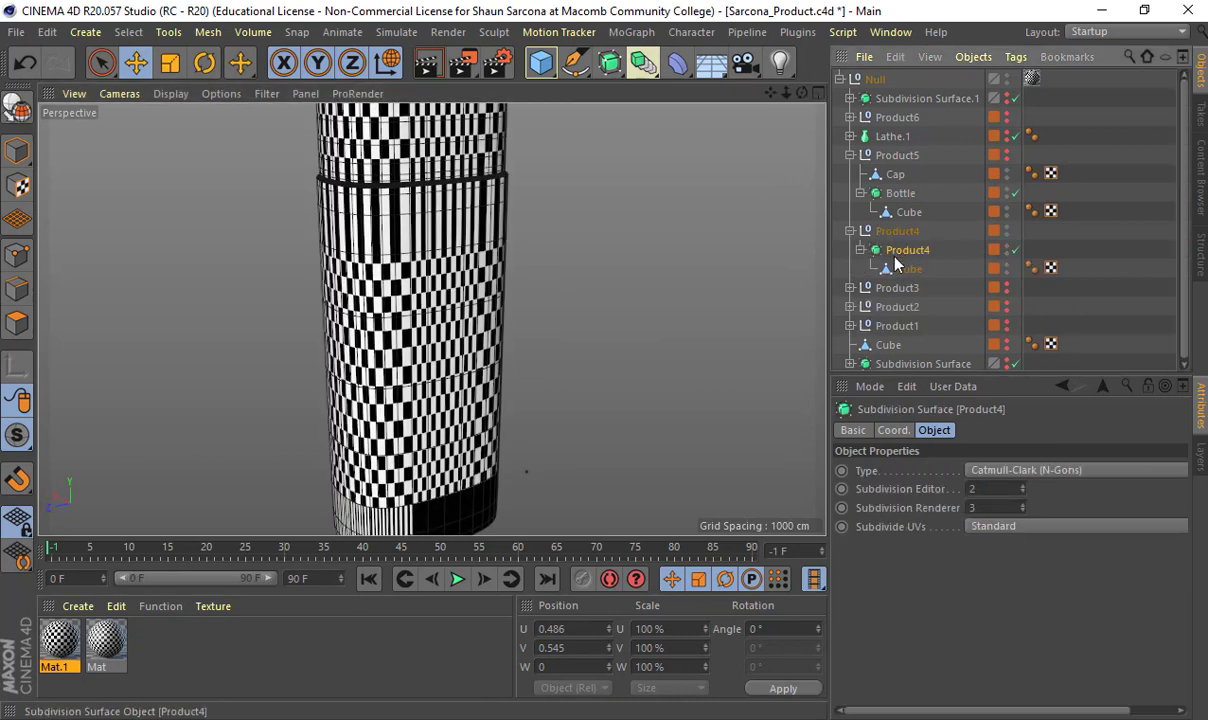
{"action": "left_click", "coordinate": [903, 270]}
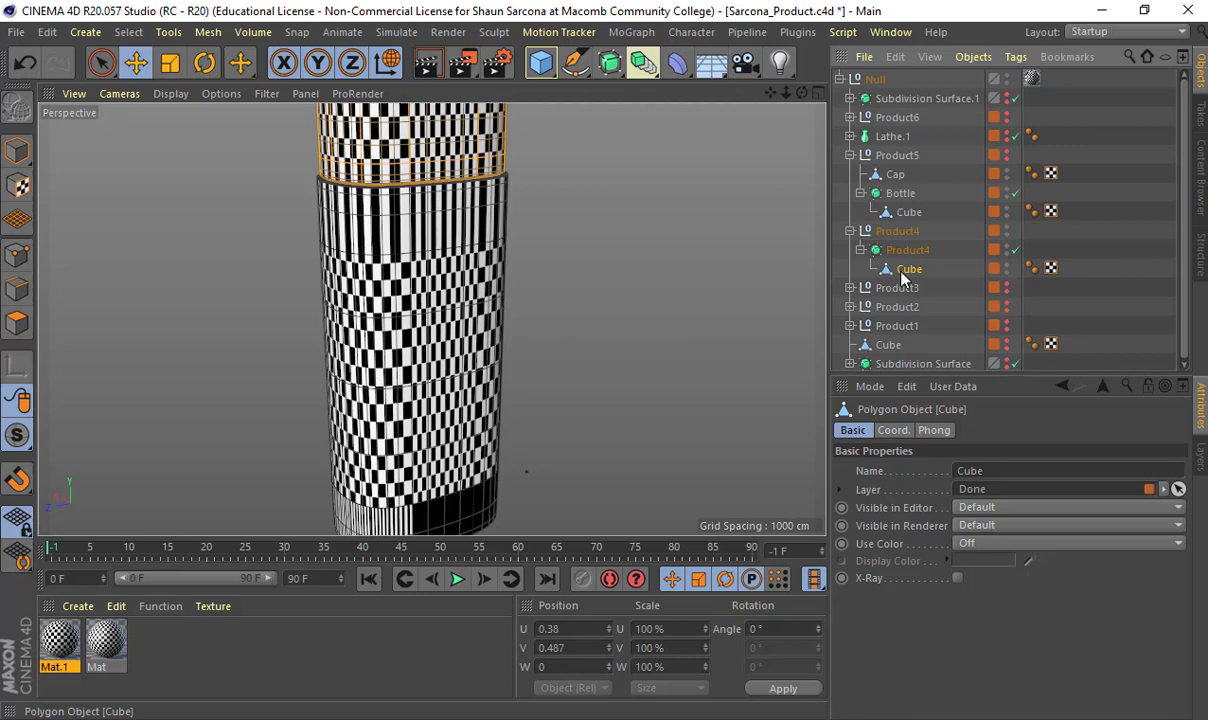
{"action": "left_click", "coordinate": [1015, 250]}
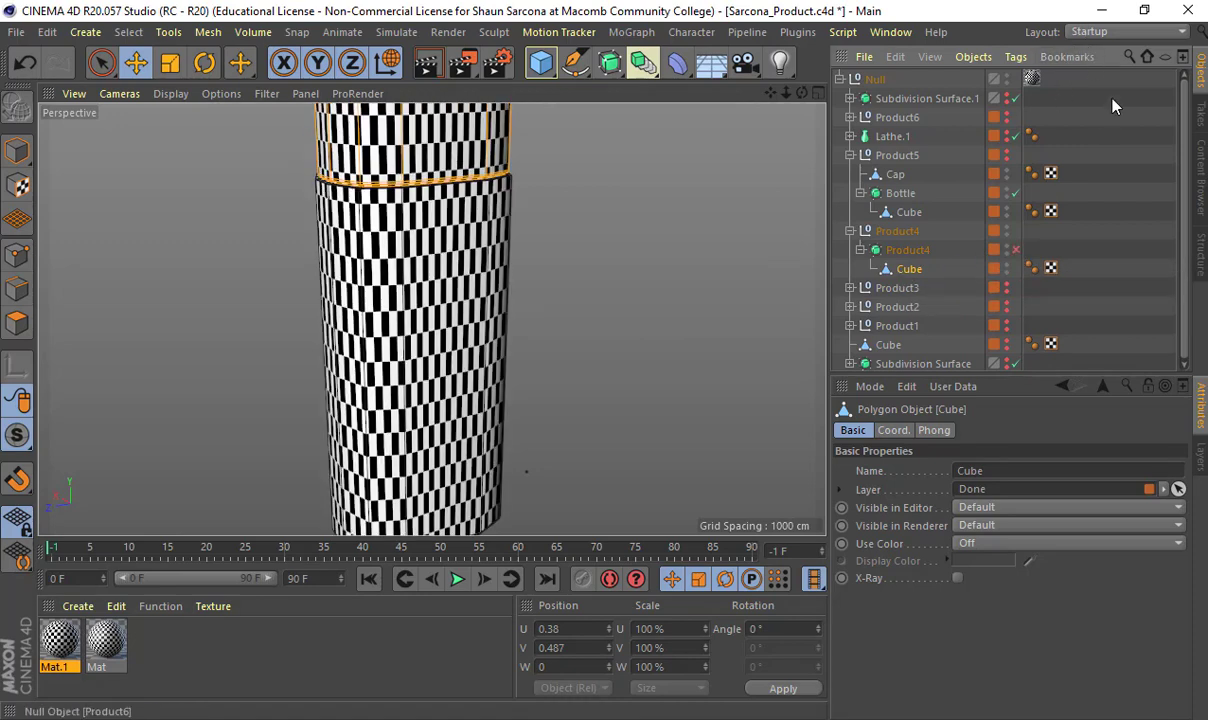
{"action": "left_click", "coordinate": [1110, 32]}
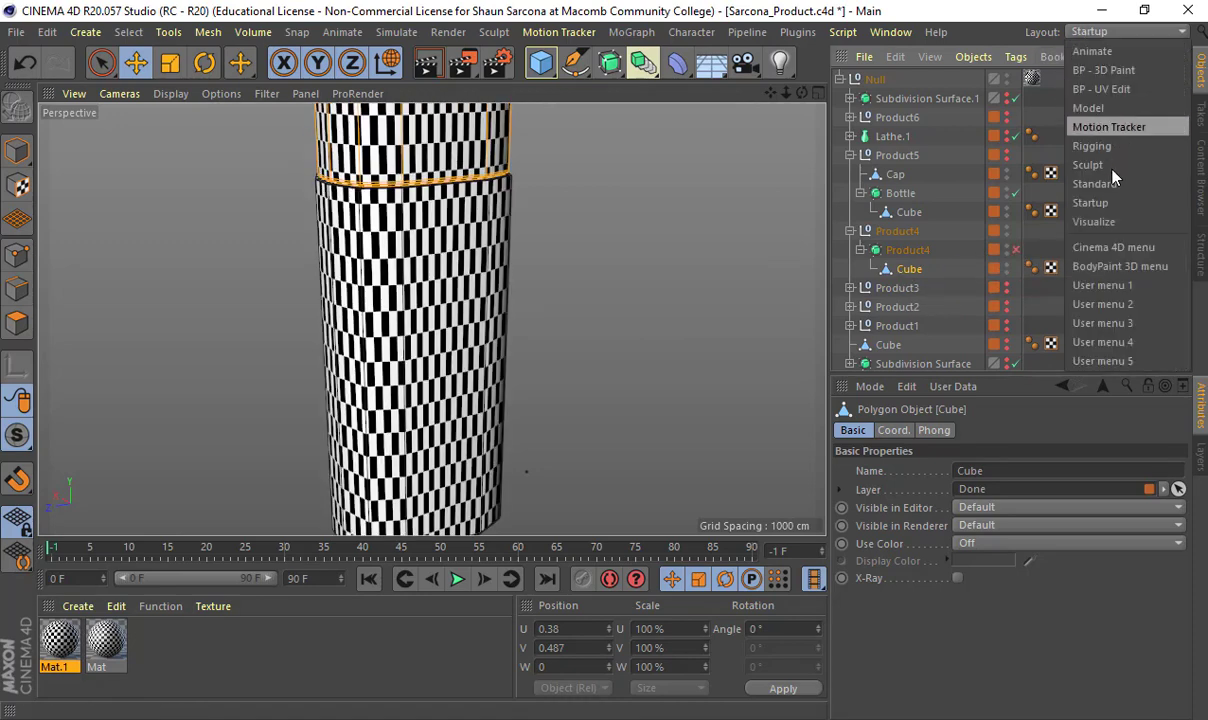
{"action": "left_click", "coordinate": [1100, 89]}
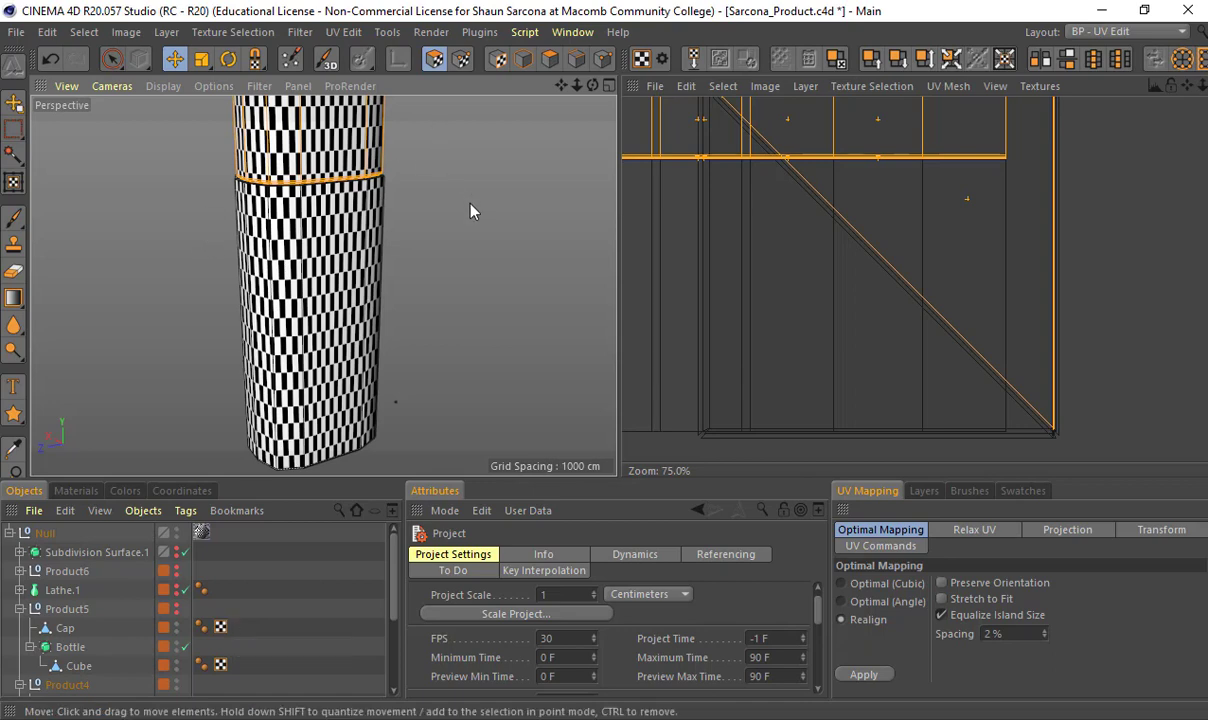
Select all polygons of the Product4 bottle with Rectangle Selection and apply a Cylinder UV projection
{"action": "scroll", "coordinate": [481, 197], "scroll_direction": "up", "scroll_amount": 1}
{"action": "scroll", "coordinate": [450, 200], "scroll_direction": "down", "scroll_amount": 5}
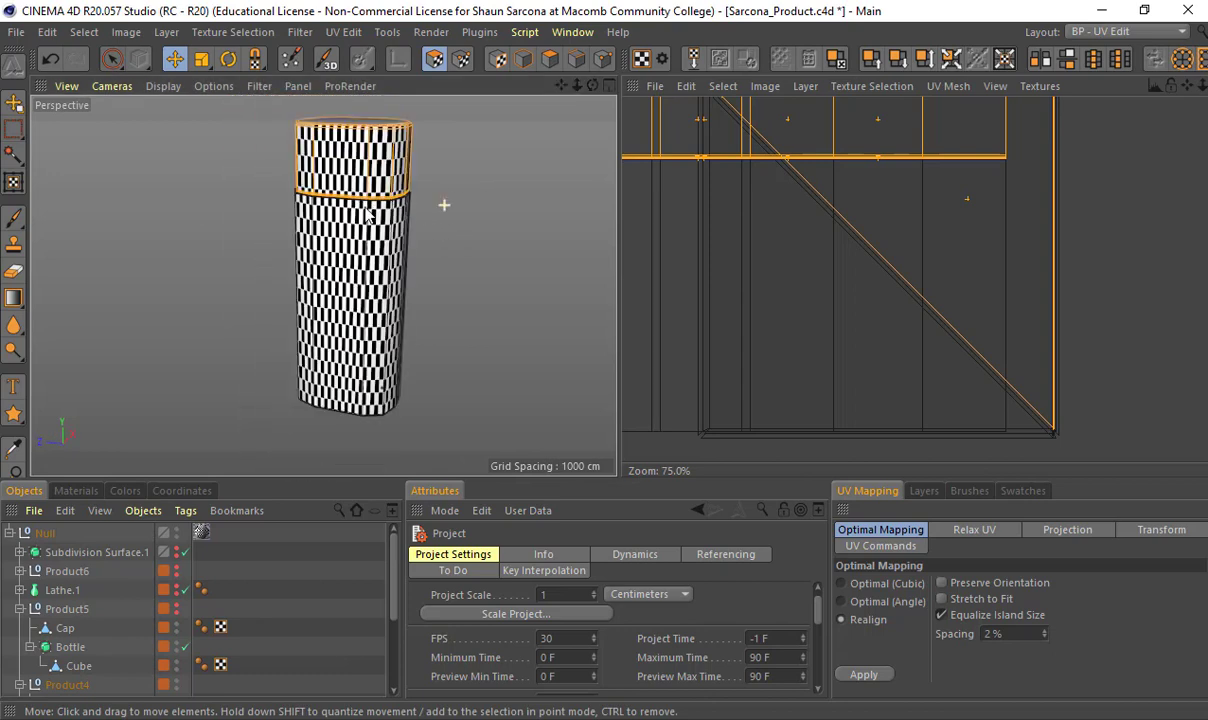
{"action": "left_click_drag", "start_coordinate": [130, 66], "coordinate": [170, 74]}
{"action": "left_click_drag", "start_coordinate": [342, 120], "coordinate": [410, 58], "text": "alt"}
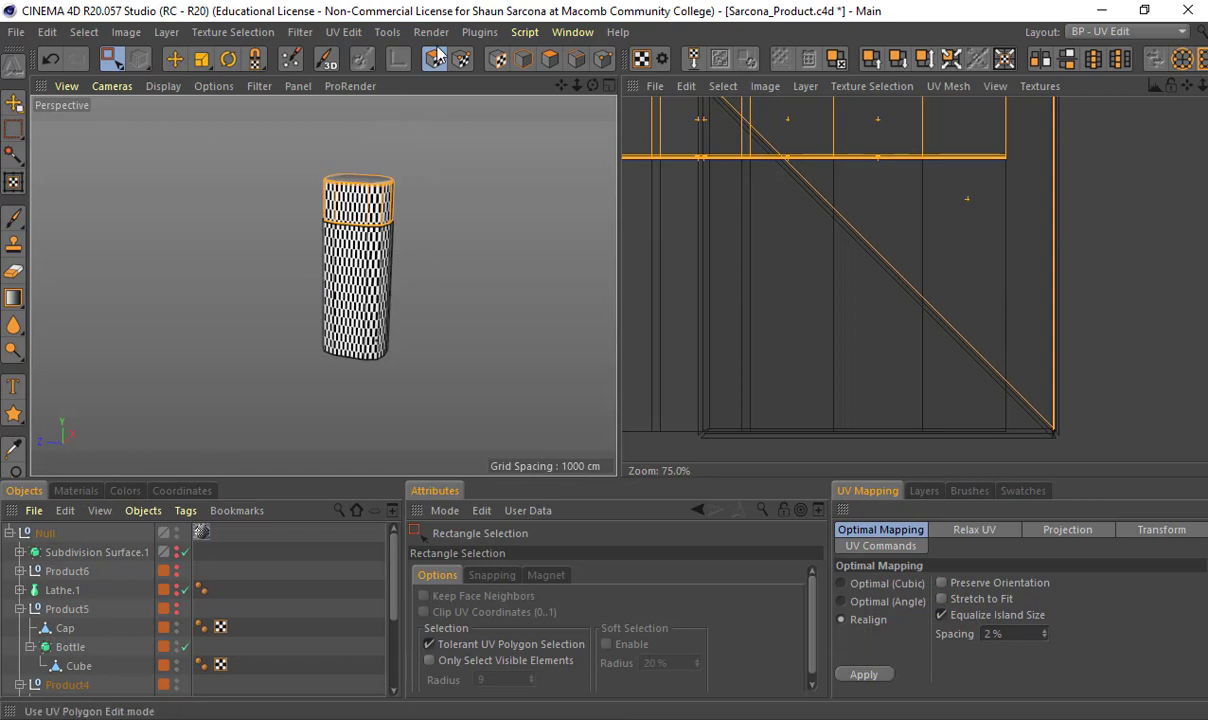
{"action": "left_click_drag", "start_coordinate": [270, 140], "coordinate": [473, 431]}
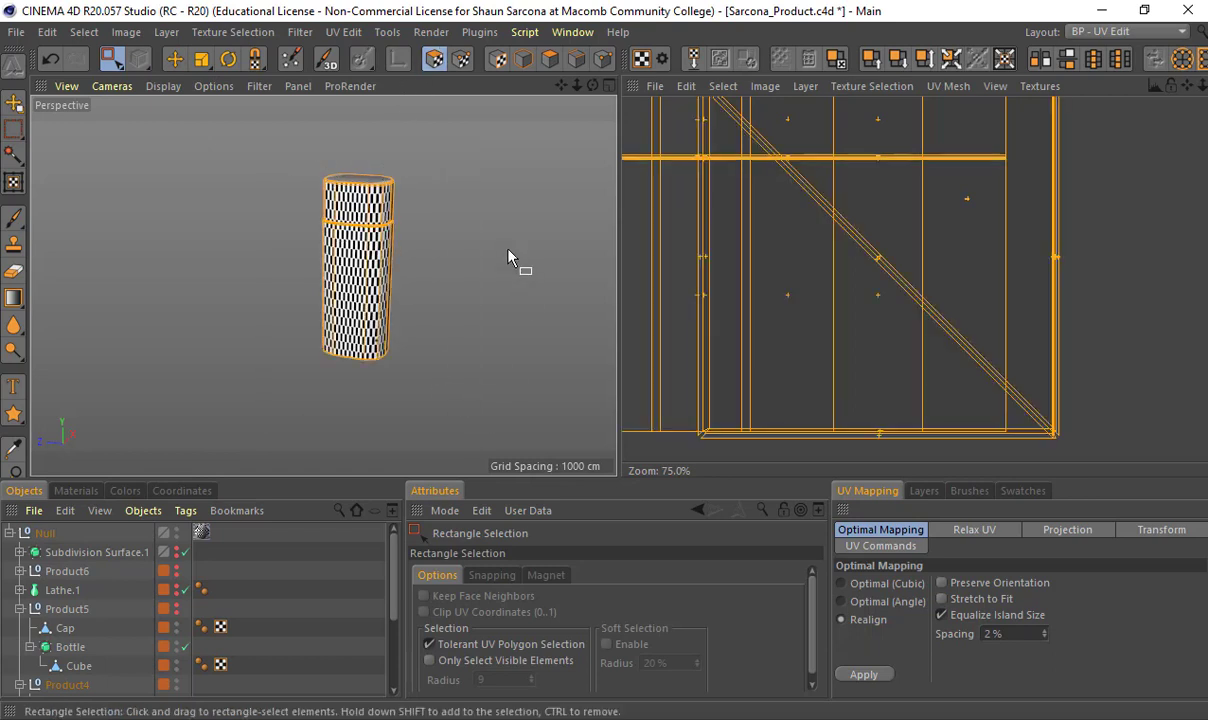
{"action": "mouse_move", "coordinate": [512, 262]}
{"action": "left_mouse_down", "text": "alt"}
{"action": "mouse_move", "coordinate": [539, 364]}
{"action": "mouse_move", "coordinate": [520, 258]}
{"action": "left_mouse_up", "text": "alt"}
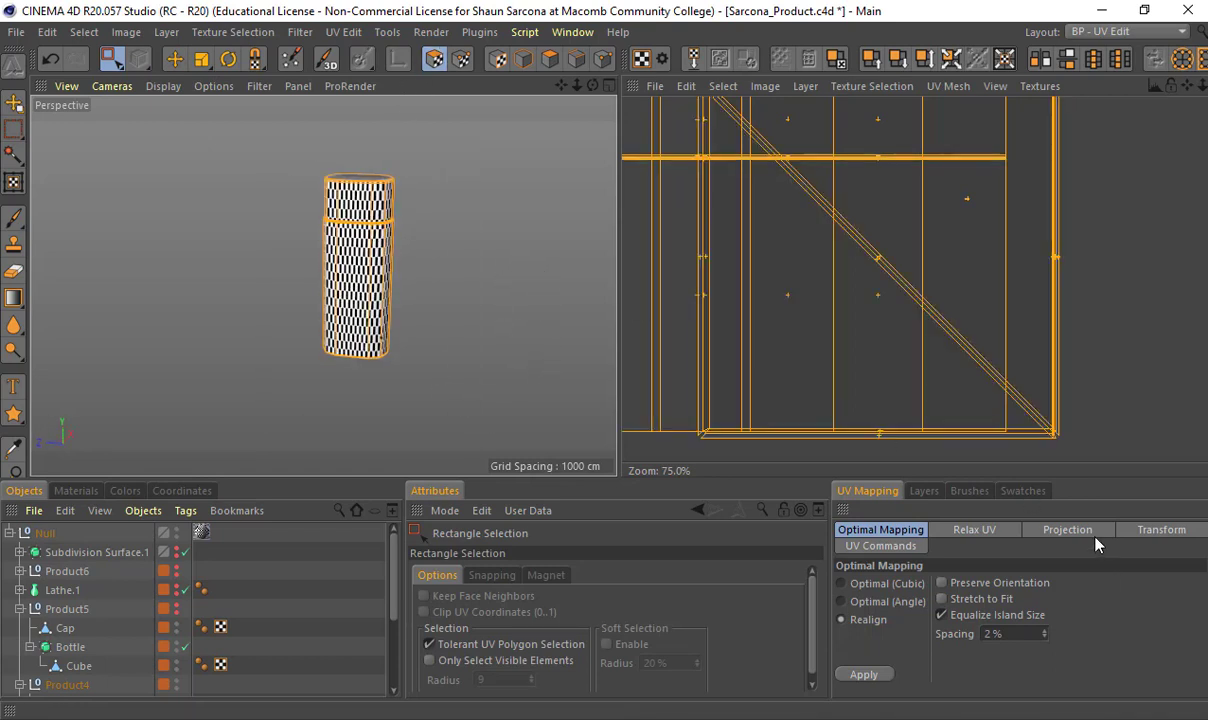
{"action": "left_click", "coordinate": [1067, 530]}
{"action": "left_click", "coordinate": [937, 586]}
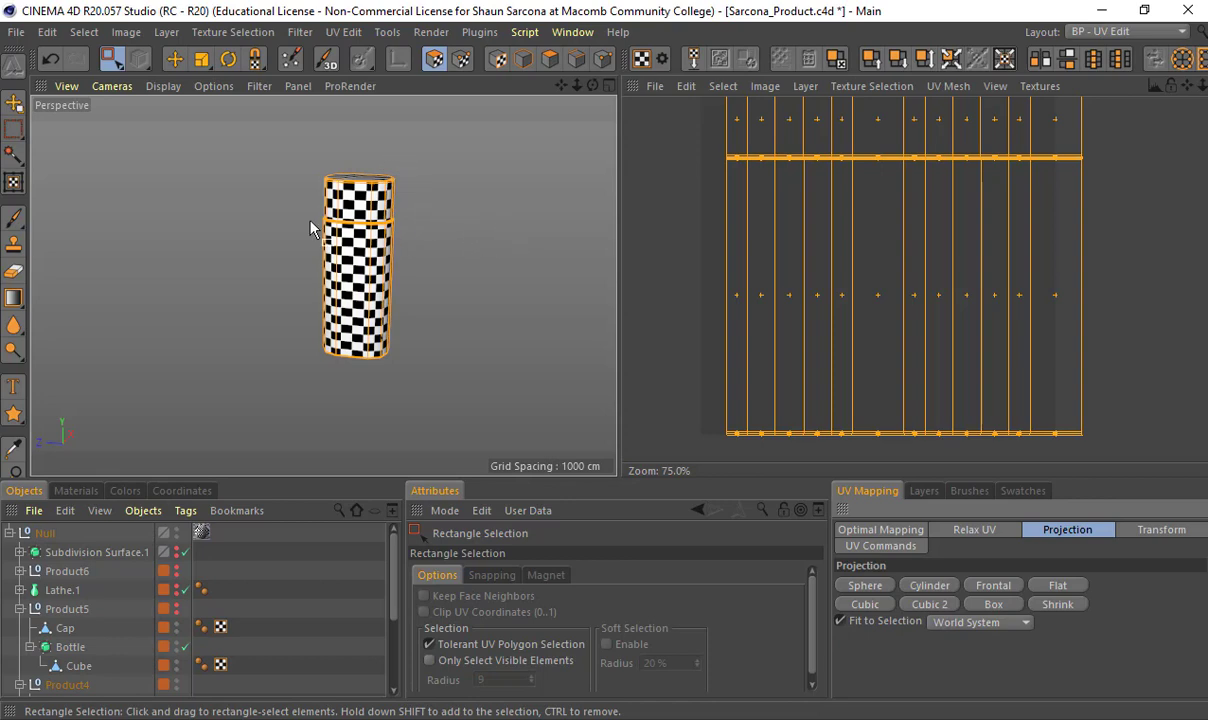
In the Right view, select only the polygons along the underside of the bottle
{"action": "middle_click", "coordinate": [372, 208]}
{"action": "middle_click", "coordinate": [253, 340]}
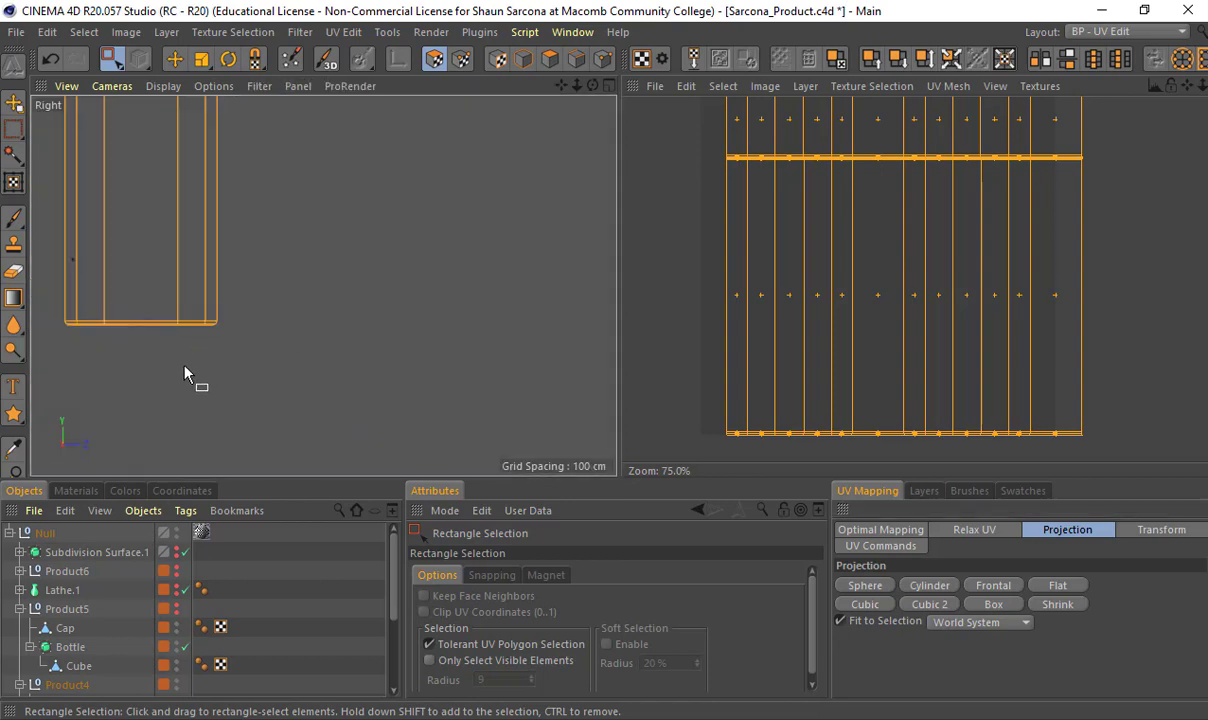
{"action": "middle_click_drag", "start_coordinate": [189, 378], "coordinate": [404, 350], "text": "alt"}
{"action": "right_click_drag", "start_coordinate": [267, 314], "coordinate": [326, 327], "text": "alt"}
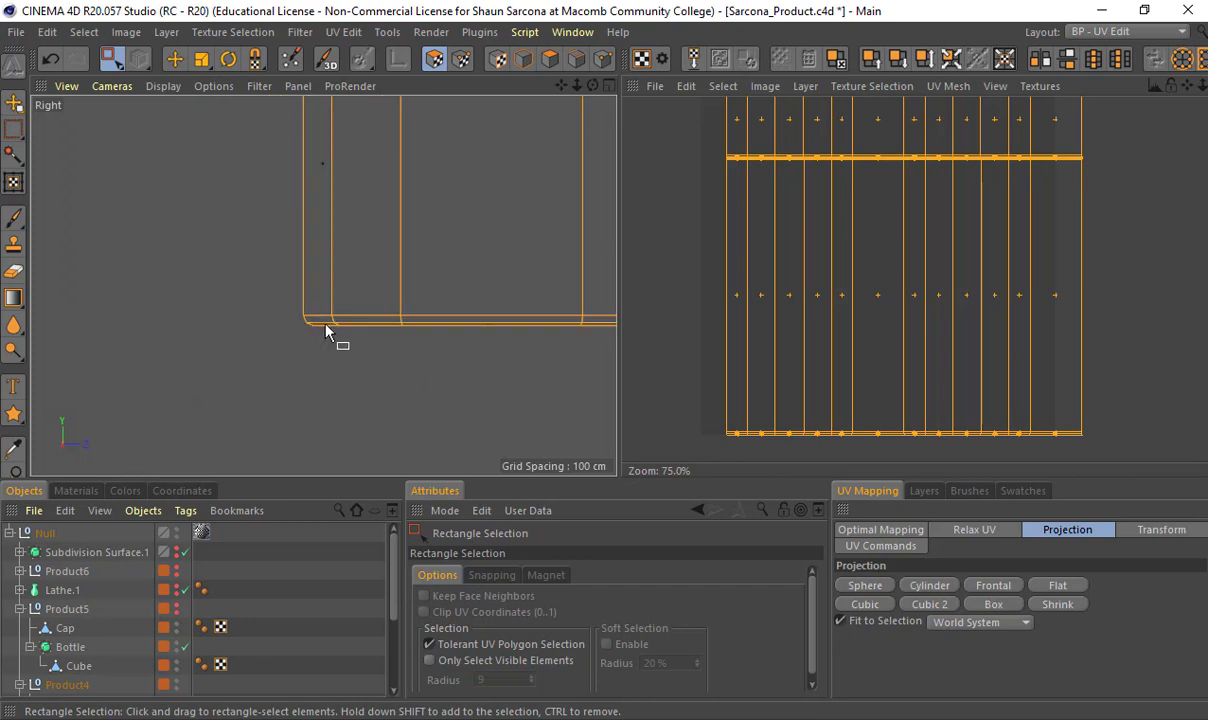
{"action": "middle_click_drag", "start_coordinate": [326, 327], "coordinate": [114, 285], "text": "alt"}
{"action": "left_click_drag", "start_coordinate": [106, 281], "coordinate": [518, 334]}
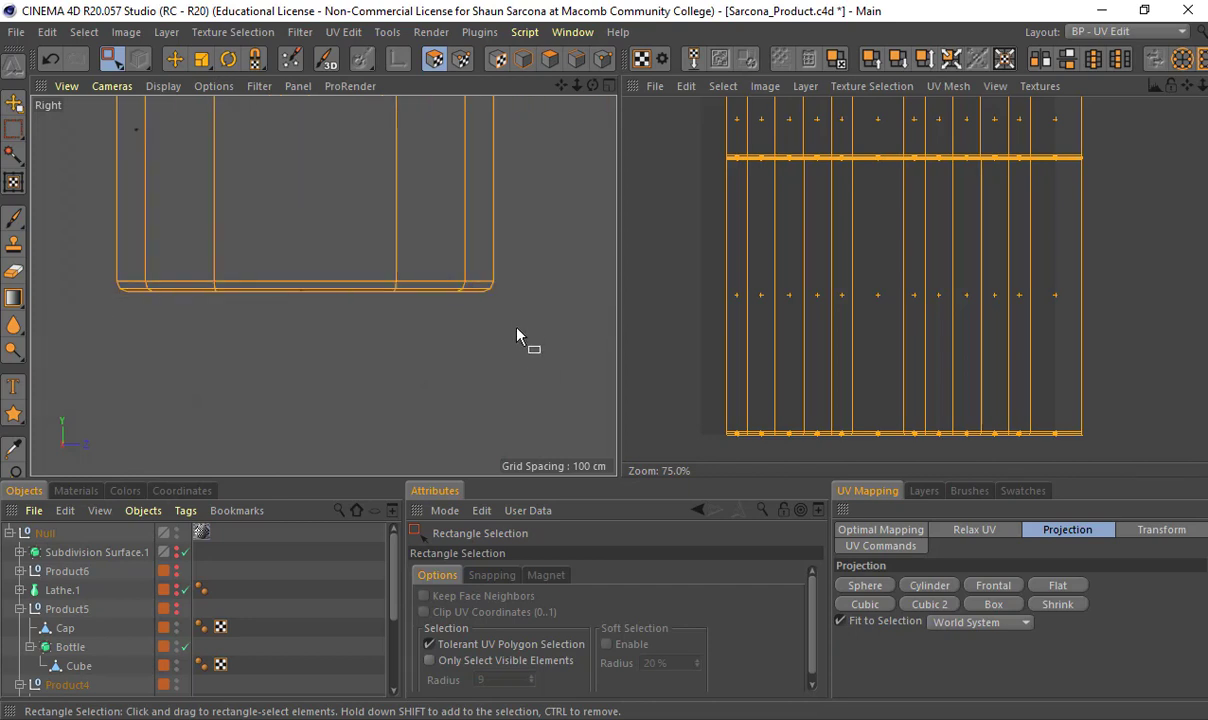
{"action": "left_click_drag", "start_coordinate": [492, 291], "coordinate": [122, 376]}
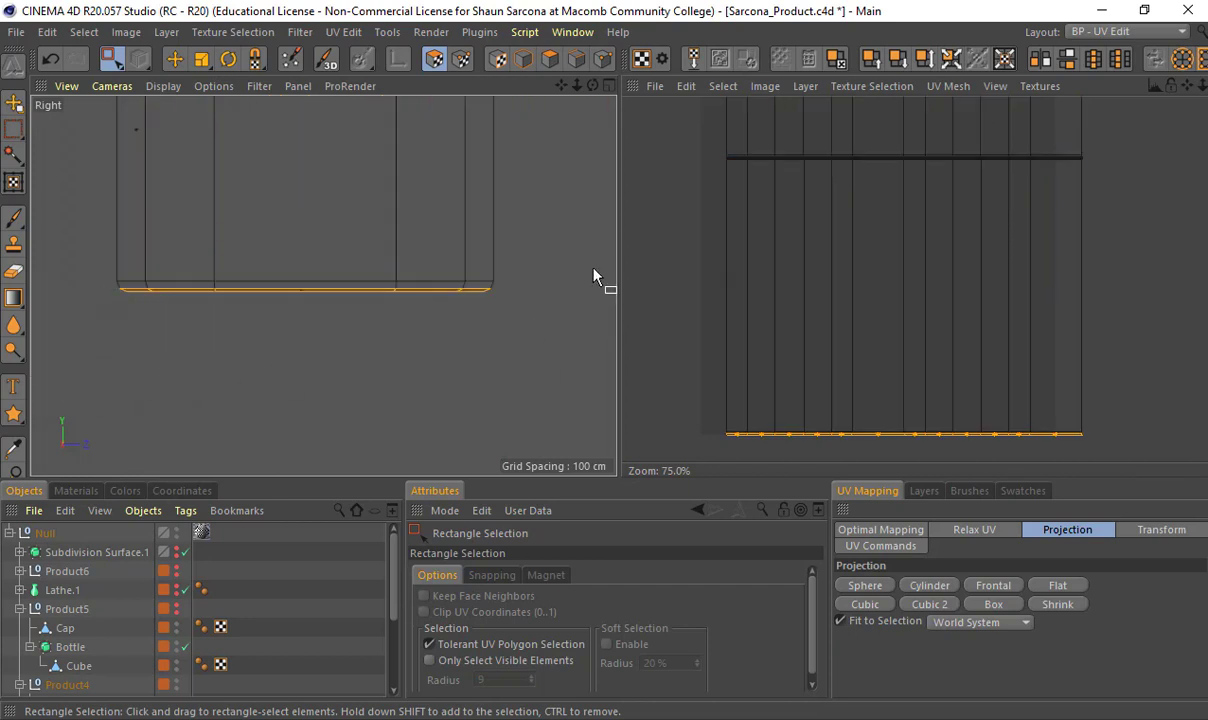
Add the polygons on the top face of the bottle's cap to the selection
{"action": "right_click_drag", "start_coordinate": [504, 232], "coordinate": [448, 438], "text": "alt"}
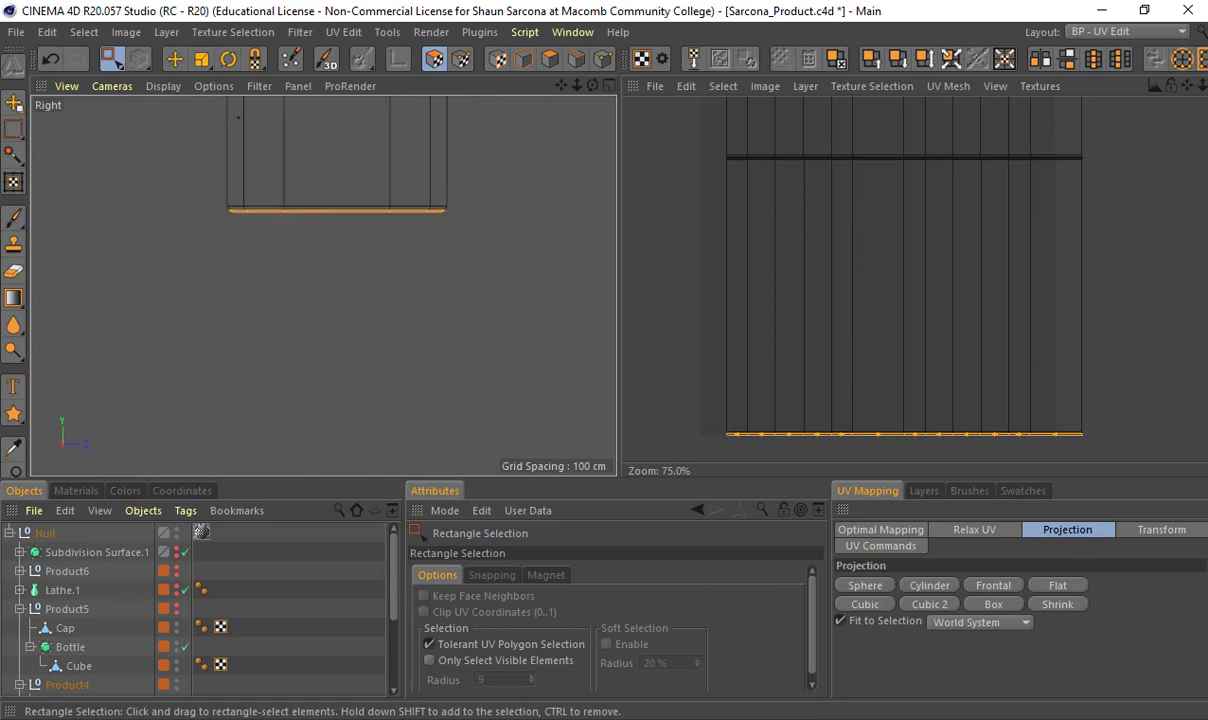
{"action": "middle_click_drag", "start_coordinate": [448, 438], "coordinate": [490, 456], "text": "alt"}
{"action": "scroll", "coordinate": [491, 389], "scroll_direction": "up", "scroll_amount": 5}
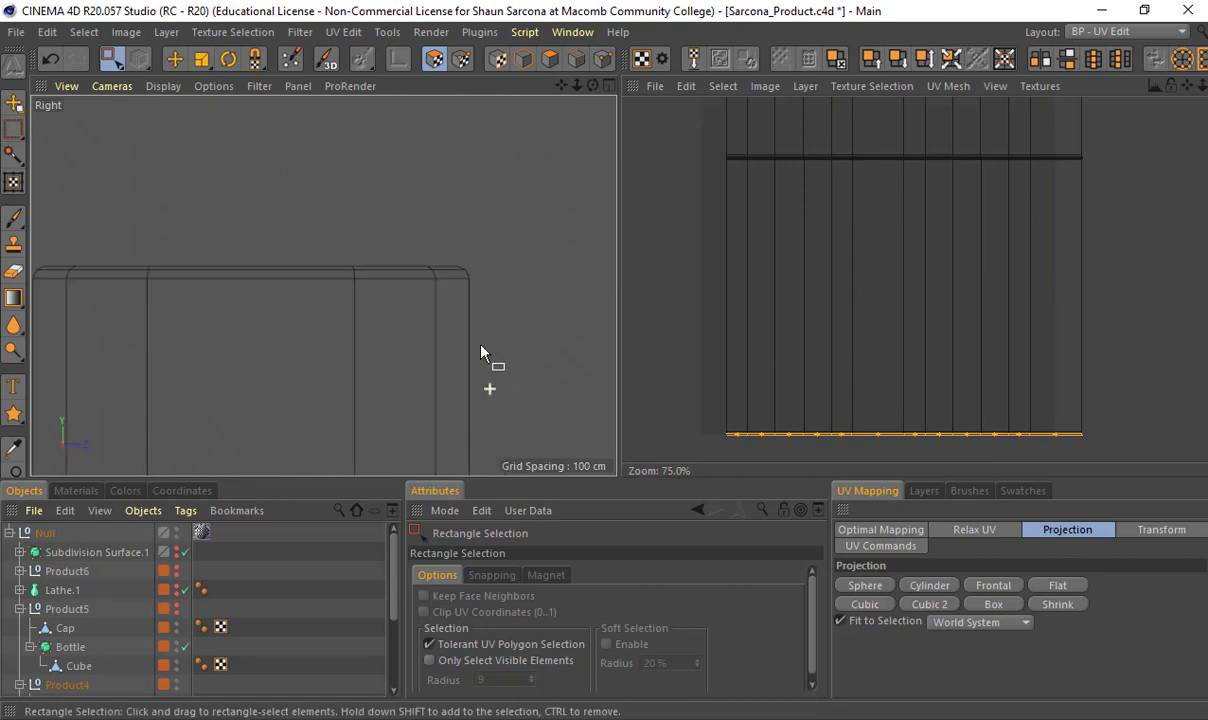
{"action": "middle_click_drag", "start_coordinate": [453, 283], "coordinate": [546, 308], "text": "alt"}
{"action": "scroll", "coordinate": [545, 307], "scroll_direction": "down", "scroll_amount": 1}
{"action": "left_click_drag", "start_coordinate": [560, 281], "coordinate": [90, 130]}
Apply a Frontal projection from the Top view to the end faces and move their island to the right of the cylinder layout
{"action": "middle_click", "coordinate": [317, 244]}
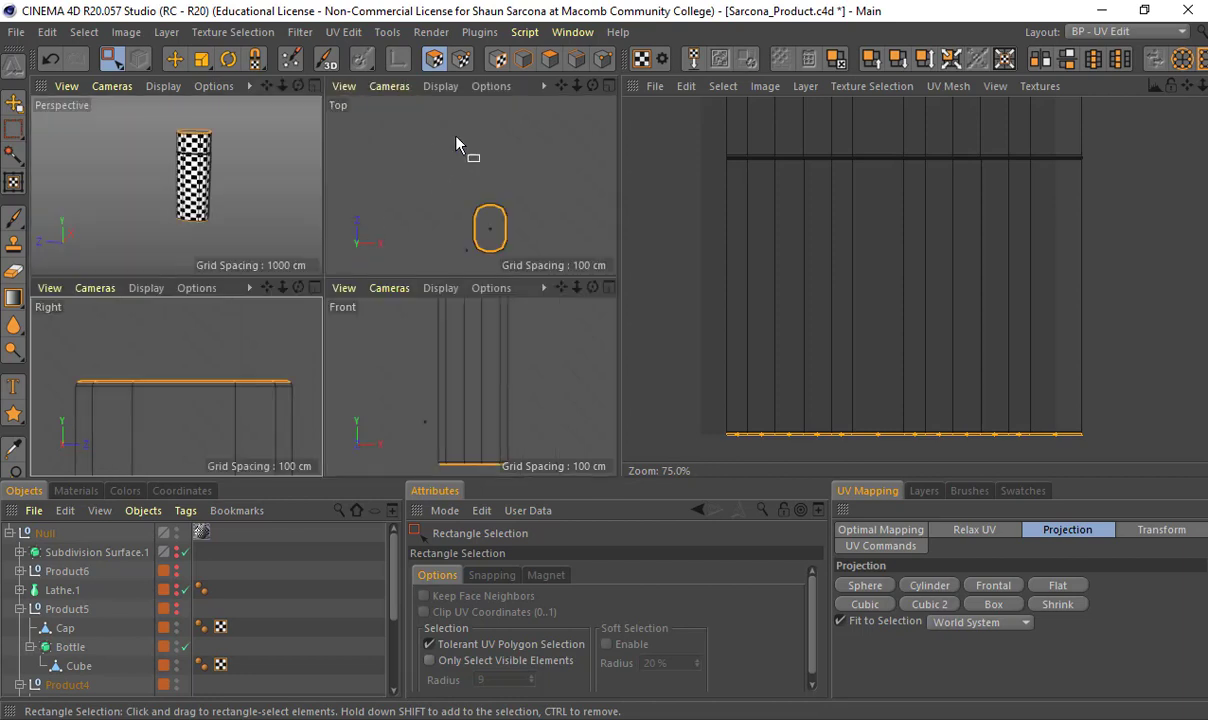
{"action": "middle_click", "coordinate": [458, 143]}
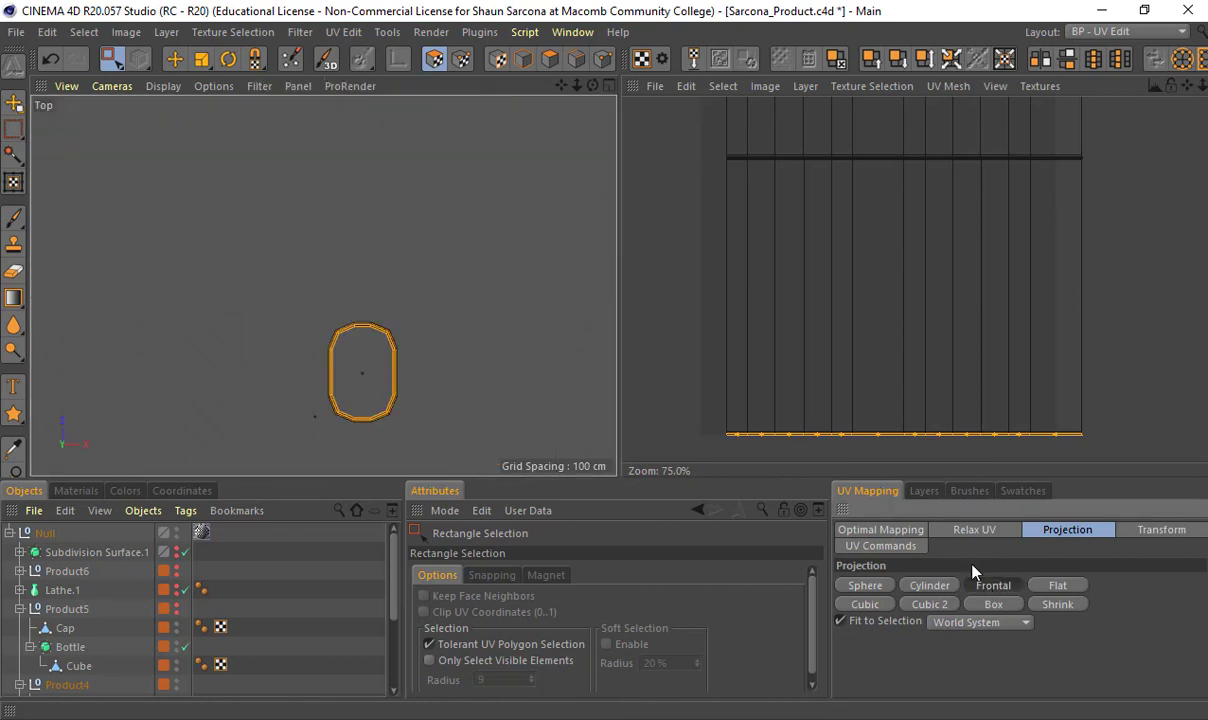
{"action": "left_click", "coordinate": [993, 585]}
{"action": "key", "text": "e"}
{"action": "left_click_drag", "start_coordinate": [896, 264], "coordinate": [1148, 229]}
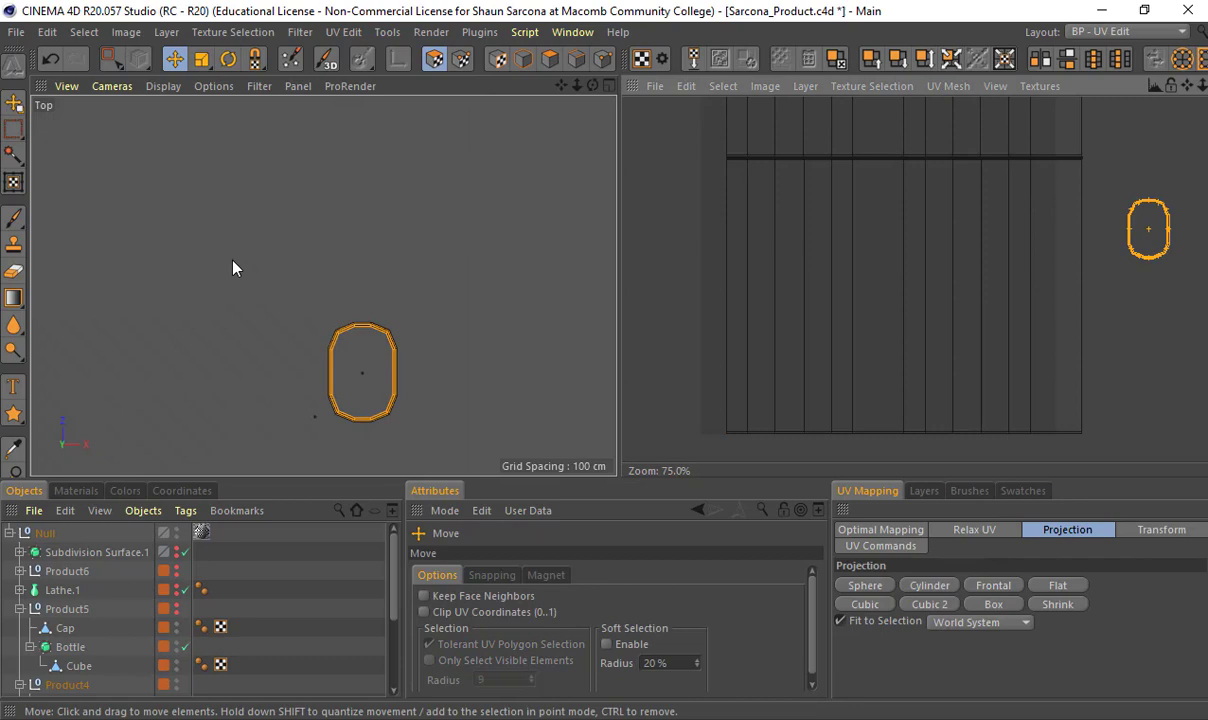
Examine the checker mapping around the bottle's sides and the groove below the cap in the Perspective view
{"action": "middle_click", "coordinate": [288, 265]}
{"action": "middle_click", "coordinate": [240, 205]}
{"action": "left_click_drag", "start_coordinate": [359, 229], "coordinate": [399, 243], "text": "alt"}
{"action": "right_click_drag", "start_coordinate": [300, 250], "coordinate": [470, 235], "text": "alt"}
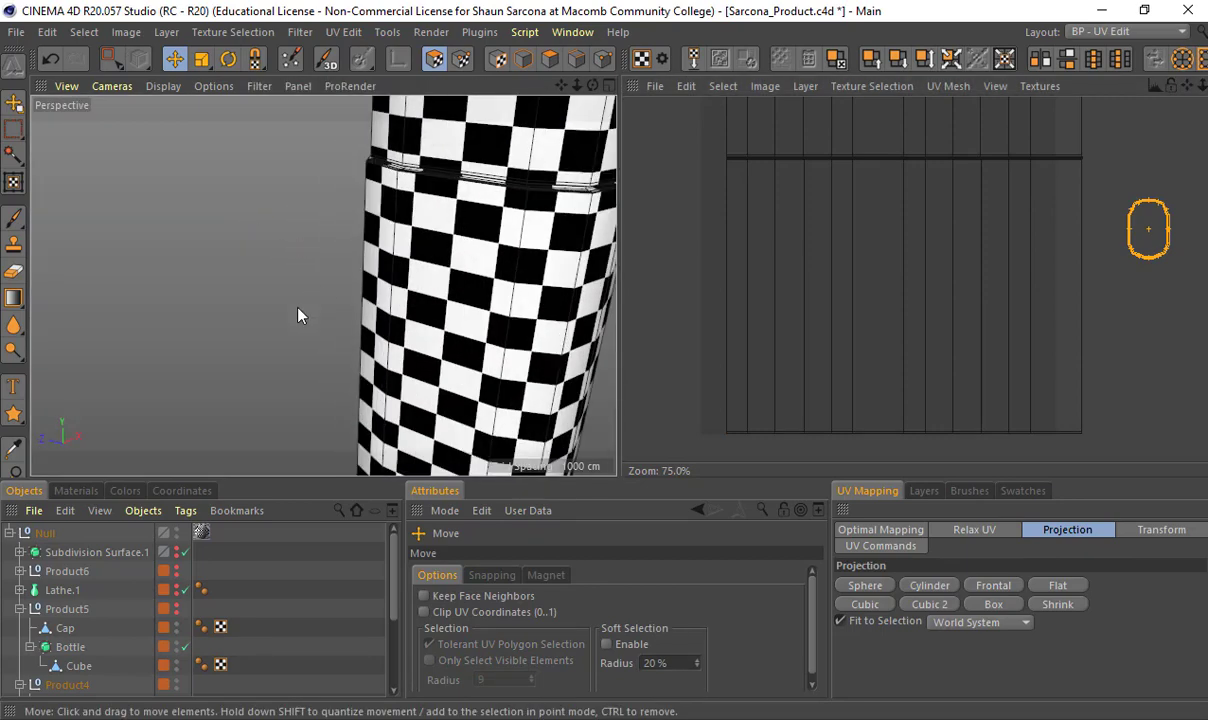
{"action": "middle_click_drag", "start_coordinate": [298, 316], "coordinate": [110, 420], "text": "alt"}
{"action": "right_click_drag", "start_coordinate": [318, 321], "coordinate": [372, 288], "text": "alt"}
{"action": "left_click_drag", "start_coordinate": [372, 288], "coordinate": [315, 232], "text": "alt"}
{"action": "left_click_drag", "start_coordinate": [324, 287], "coordinate": [322, 263], "text": "alt"}
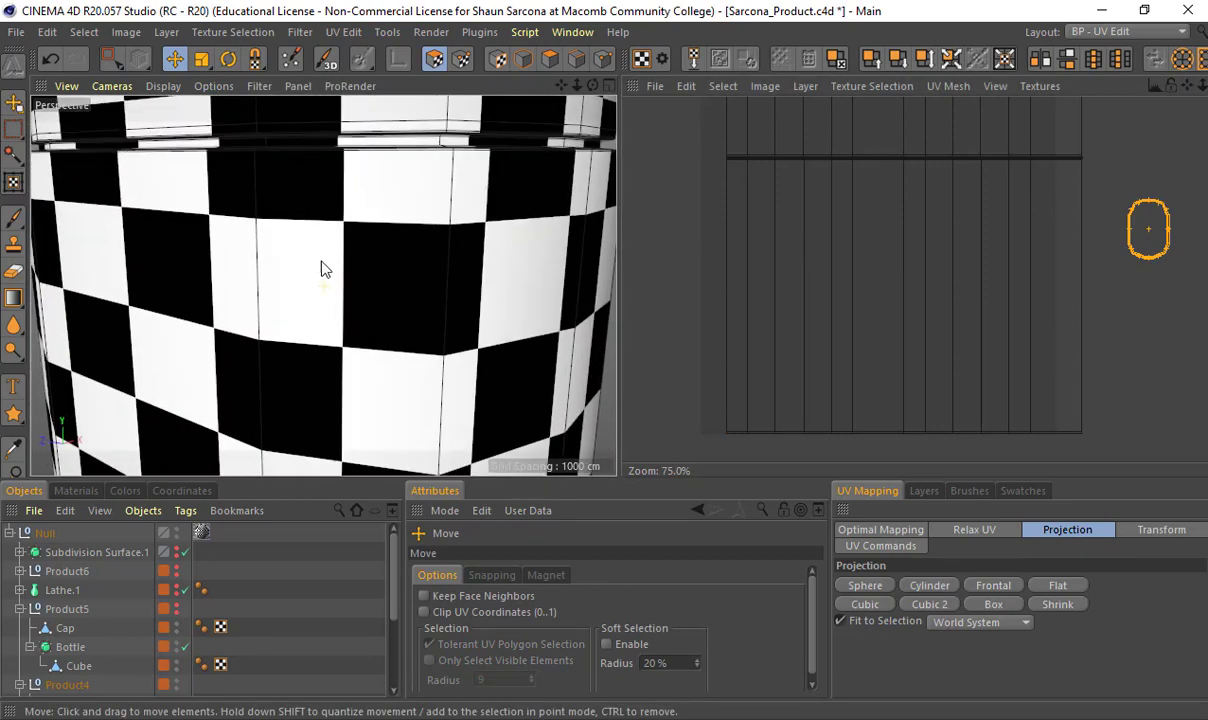
{"action": "middle_click_drag", "start_coordinate": [322, 263], "coordinate": [337, 272], "text": "alt"}
{"action": "right_click_drag", "start_coordinate": [337, 272], "coordinate": [345, 267], "text": "alt"}
{"action": "middle_click_drag", "start_coordinate": [320, 238], "coordinate": [337, 220], "text": "alt"}
{"action": "left_click_drag", "start_coordinate": [350, 227], "coordinate": [359, 228], "text": "alt"}
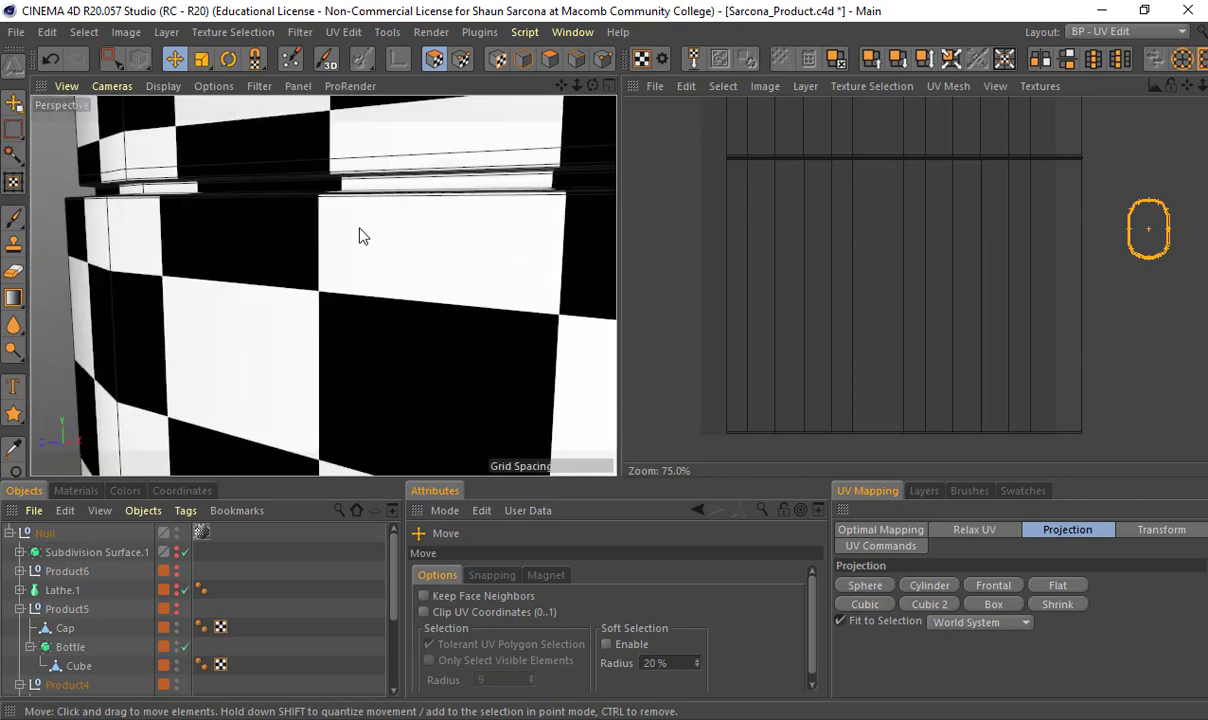
In the Right view, clear the old selection and select only the thin polygon bands around the groove between cap and body
{"action": "middle_click", "coordinate": [362, 235]}
{"action": "middle_click", "coordinate": [247, 346]}
{"action": "middle_click_drag", "start_coordinate": [284, 208], "coordinate": [305, 105], "text": "alt"}
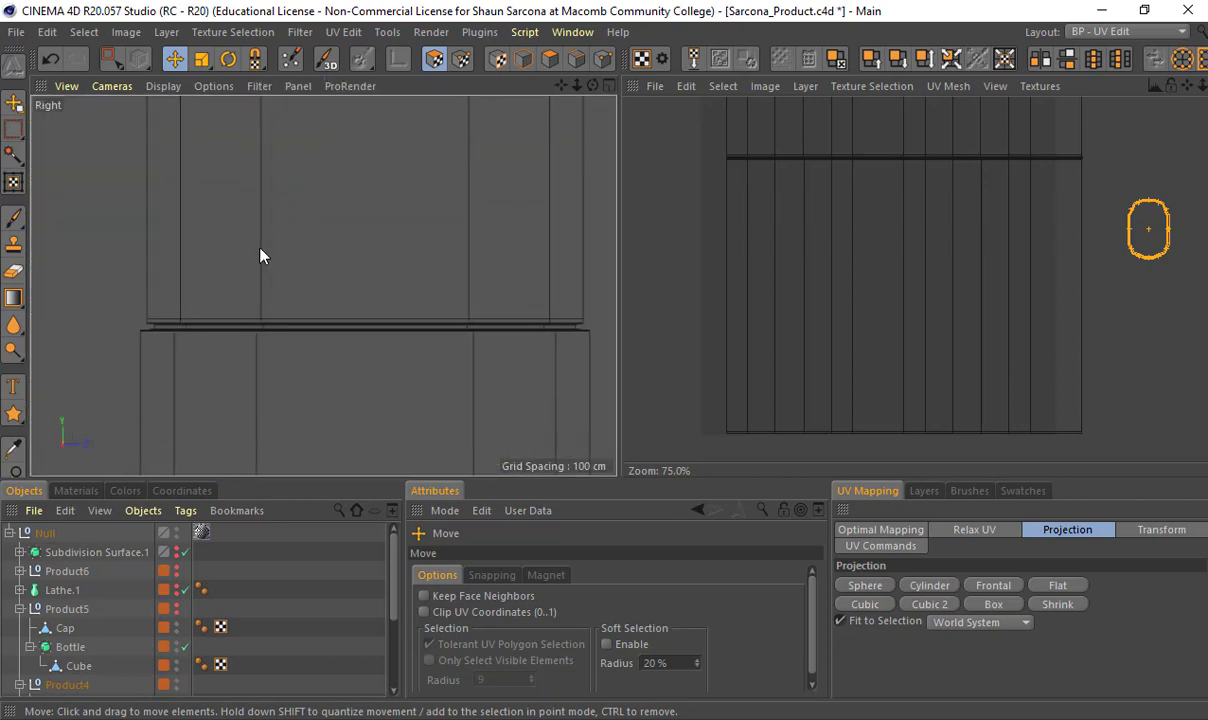
{"action": "scroll", "coordinate": [259, 248], "scroll_direction": "up", "scroll_amount": 2}
{"action": "middle_click_drag", "start_coordinate": [235, 203], "coordinate": [216, 146], "text": "alt"}
{"action": "scroll", "coordinate": [142, 274], "scroll_direction": "up", "scroll_amount": 6}
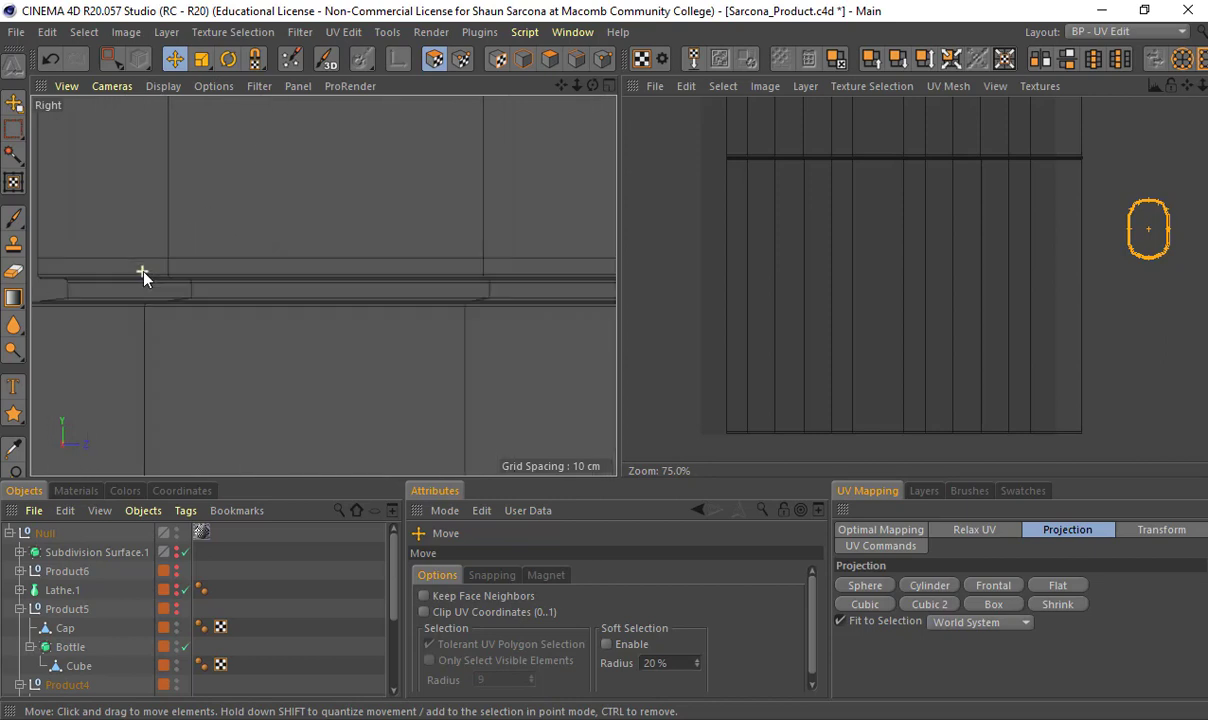
{"action": "middle_click_drag", "start_coordinate": [142, 273], "coordinate": [209, 216], "text": "alt"}
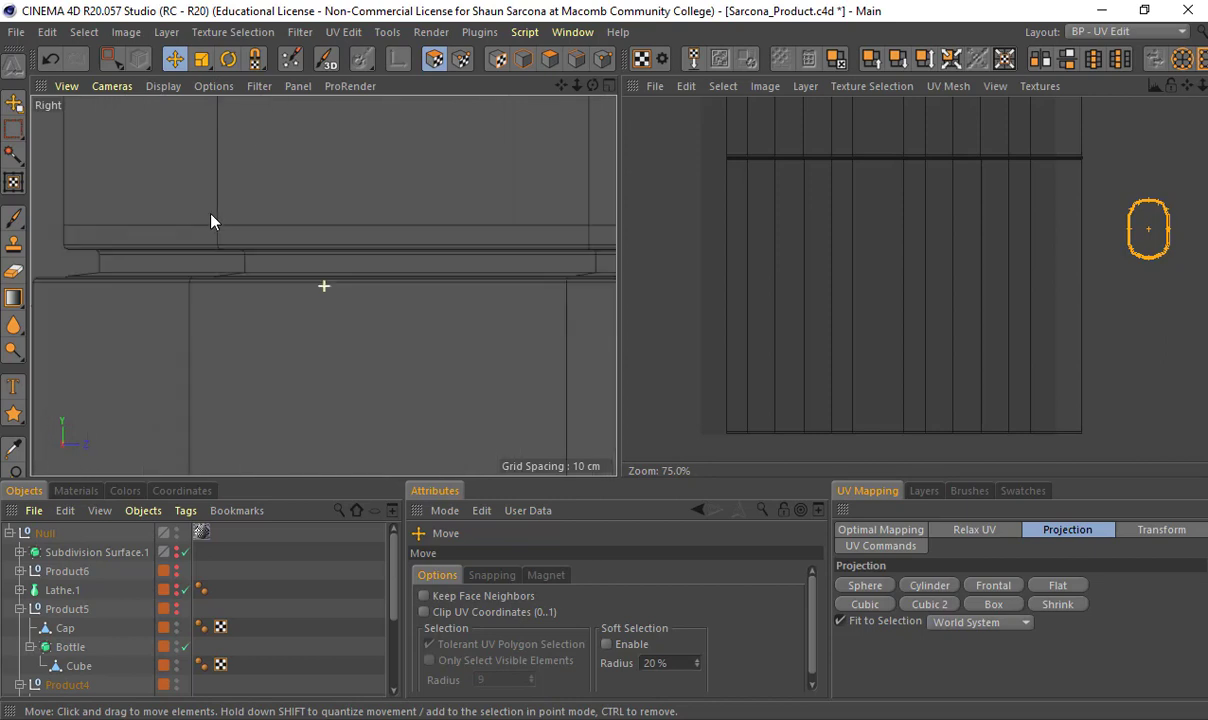
{"action": "left_click", "coordinate": [38, 228]}
{"action": "key", "text": "0"}
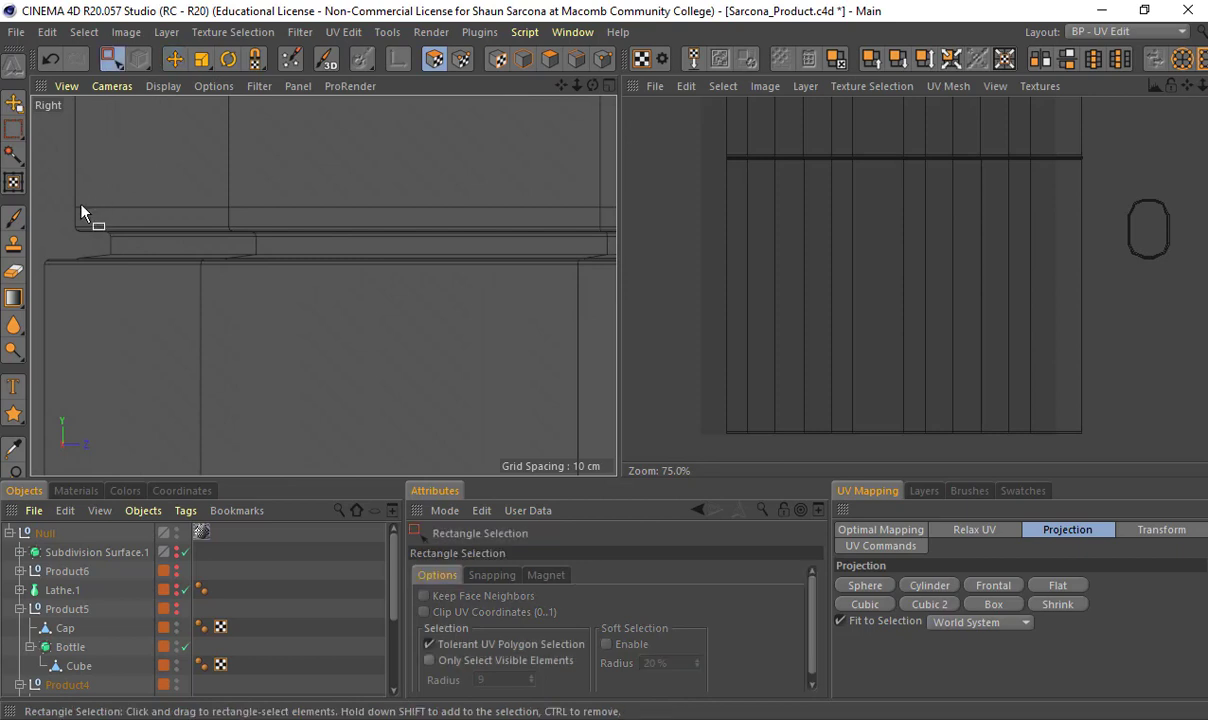
{"action": "left_click_drag", "start_coordinate": [104, 237], "coordinate": [1018, 292]}
{"action": "scroll", "coordinate": [445, 262], "scroll_direction": "down", "scroll_amount": 5}
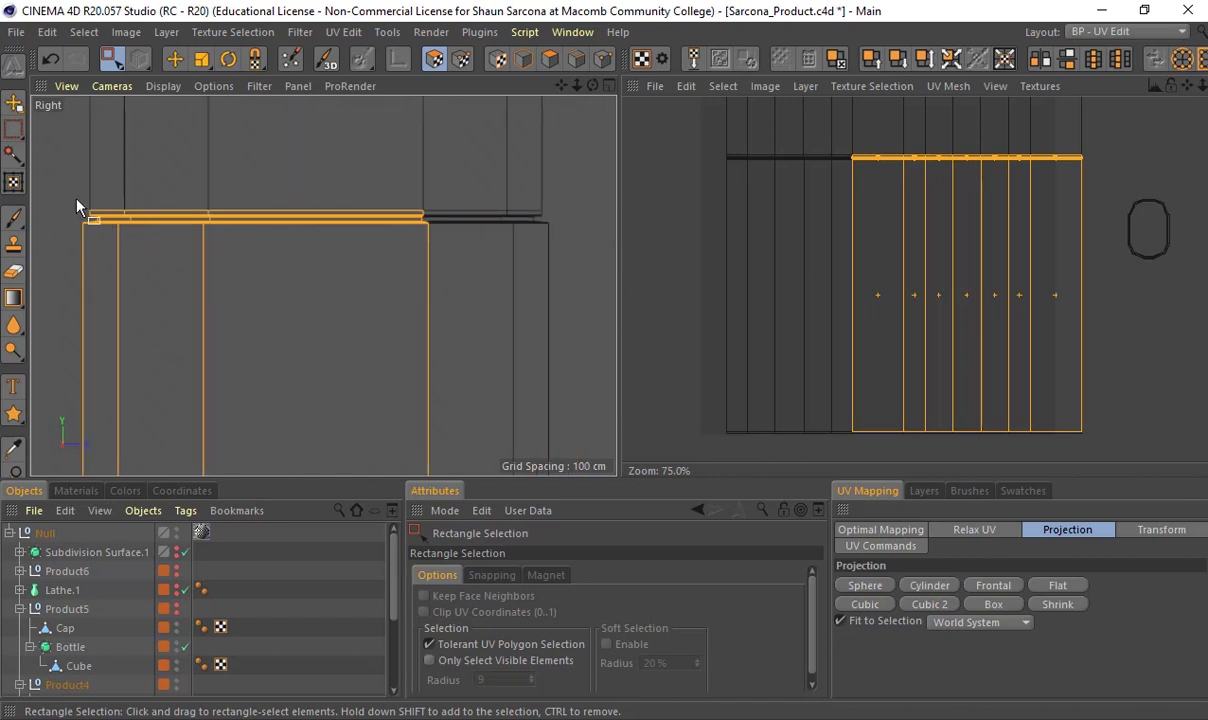
{"action": "left_click_drag", "start_coordinate": [48, 187], "coordinate": [580, 272]}
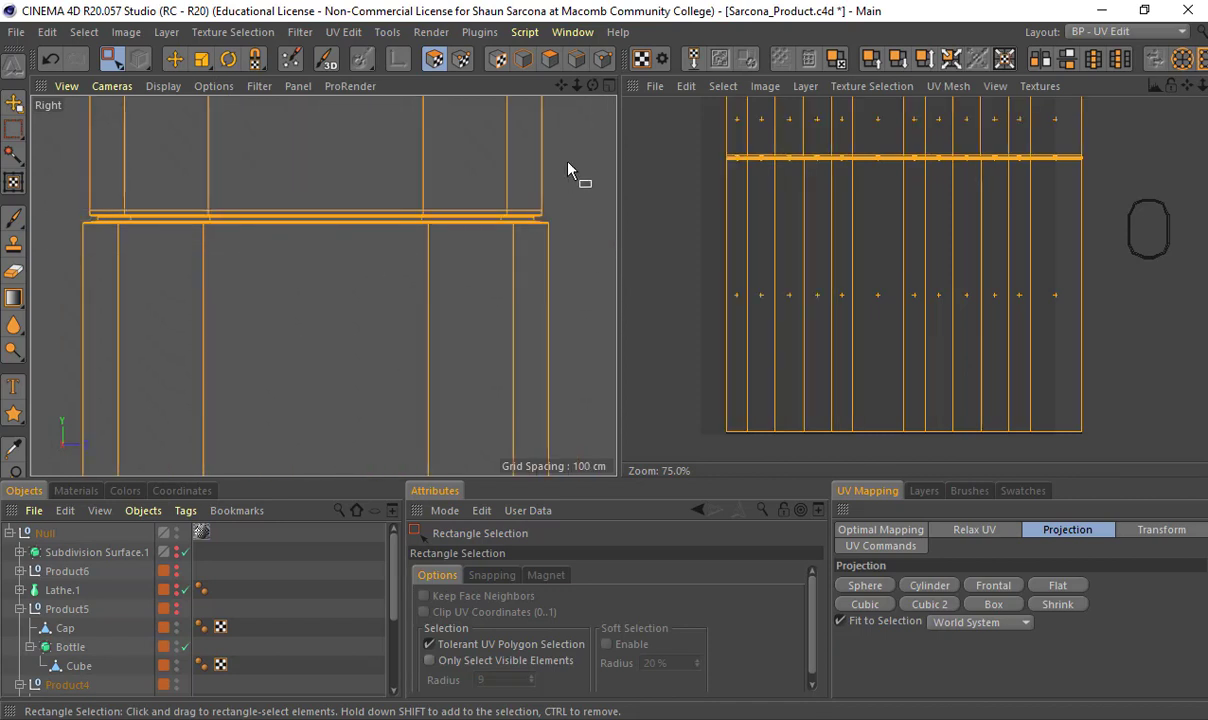
{"action": "left_click_drag", "start_coordinate": [568, 163], "coordinate": [90, 119], "text": "ctrl"}
{"action": "left_click_drag", "start_coordinate": [57, 253], "coordinate": [600, 297], "text": "ctrl"}
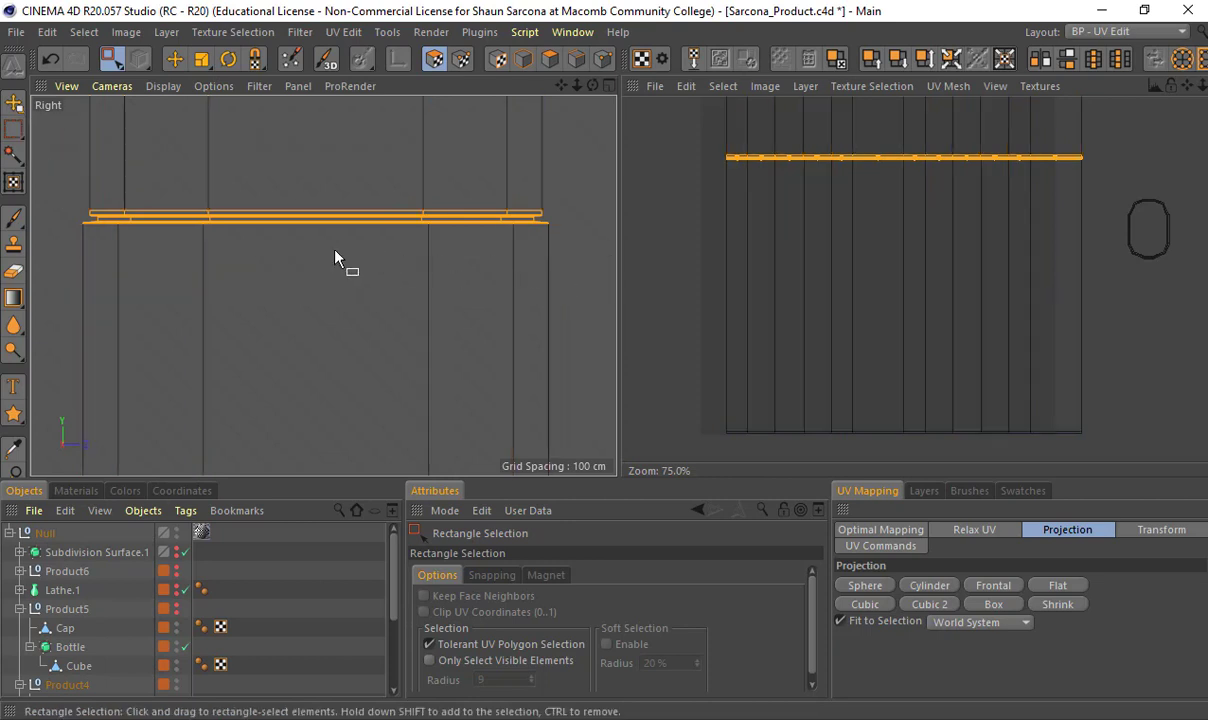
Remove the uppermost band on the cap's lower edge from the groove selection
{"action": "mouse_move", "coordinate": [150, 251]}
{"action": "middle_mouse_down", "text": "alt"}
{"action": "mouse_move", "coordinate": [262, 279]}
{"action": "mouse_move", "coordinate": [185, 262]}
{"action": "middle_mouse_up", "text": "alt"}
{"action": "scroll", "coordinate": [260, 272], "scroll_direction": "up", "scroll_amount": 4}
{"action": "scroll", "coordinate": [296, 266], "scroll_direction": "down", "scroll_amount": 3}
{"action": "left_click_drag", "start_coordinate": [58, 211], "coordinate": [600, 106], "text": "ctrl"}
{"action": "scroll", "coordinate": [286, 245], "scroll_direction": "up", "scroll_amount": 6}
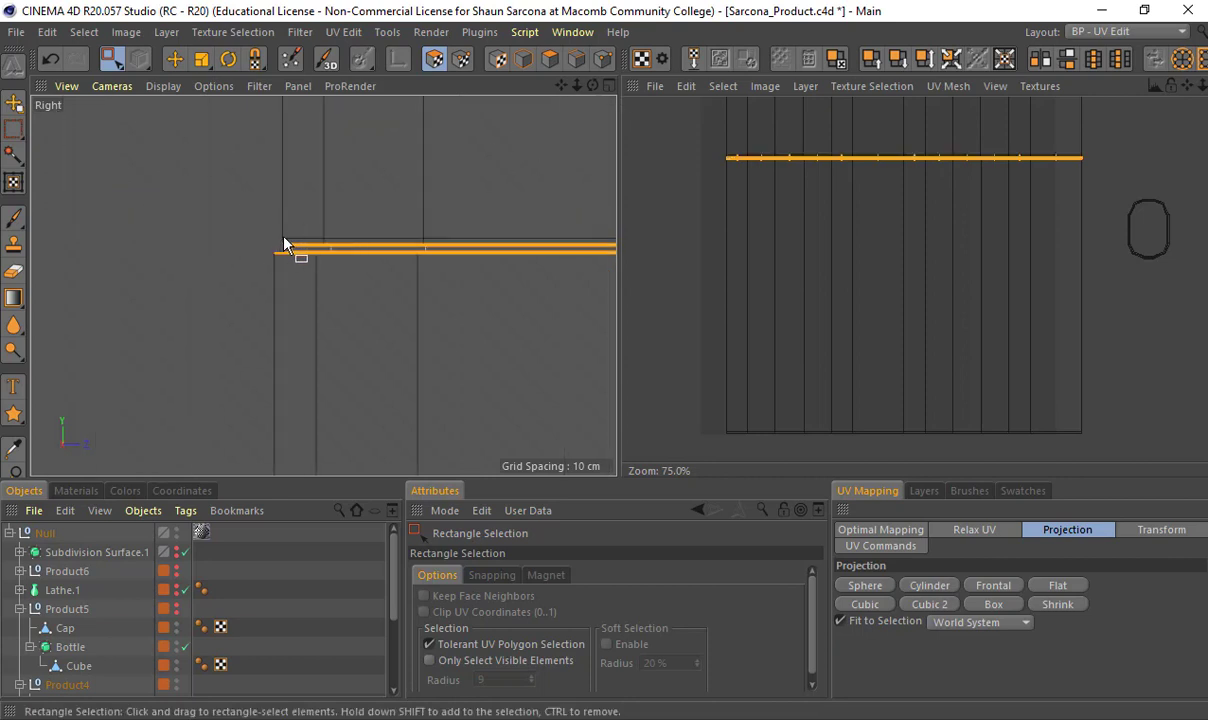
{"action": "scroll", "coordinate": [325, 250], "scroll_direction": "down", "scroll_amount": 6}
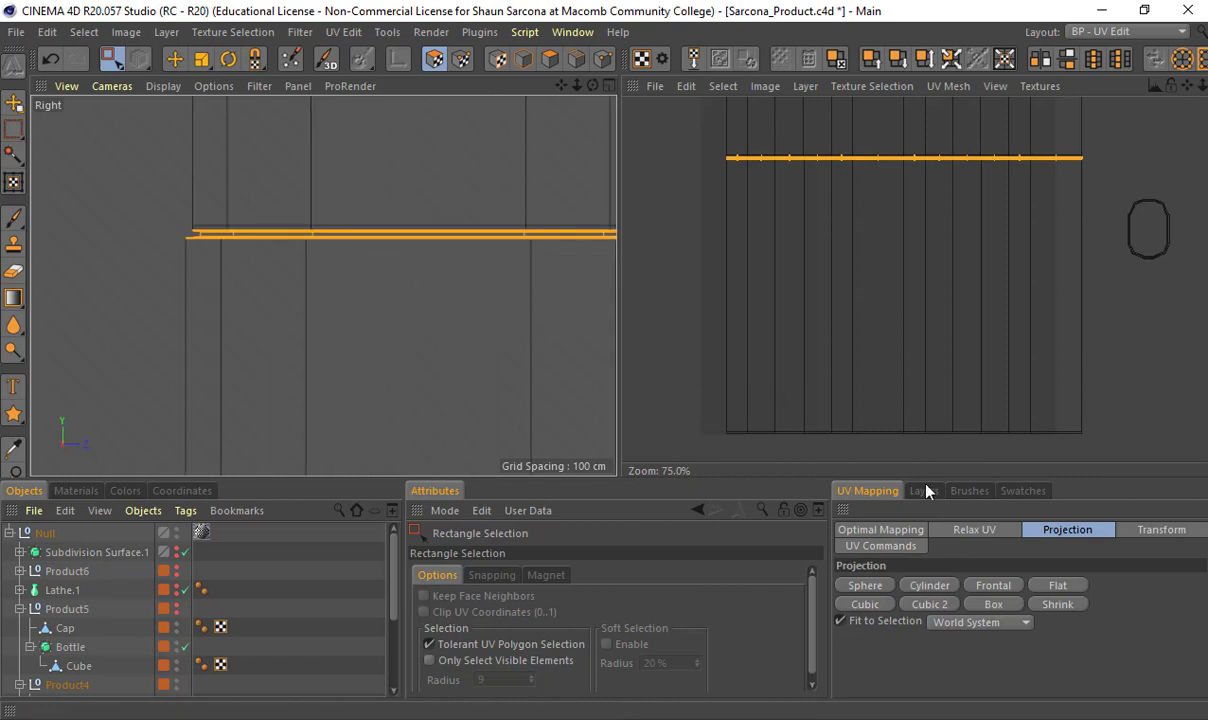
Apply a Box projection to the groove polygons and move the resulting islands clear of the cylinder layout on its left
{"action": "left_click", "coordinate": [1001, 606]}
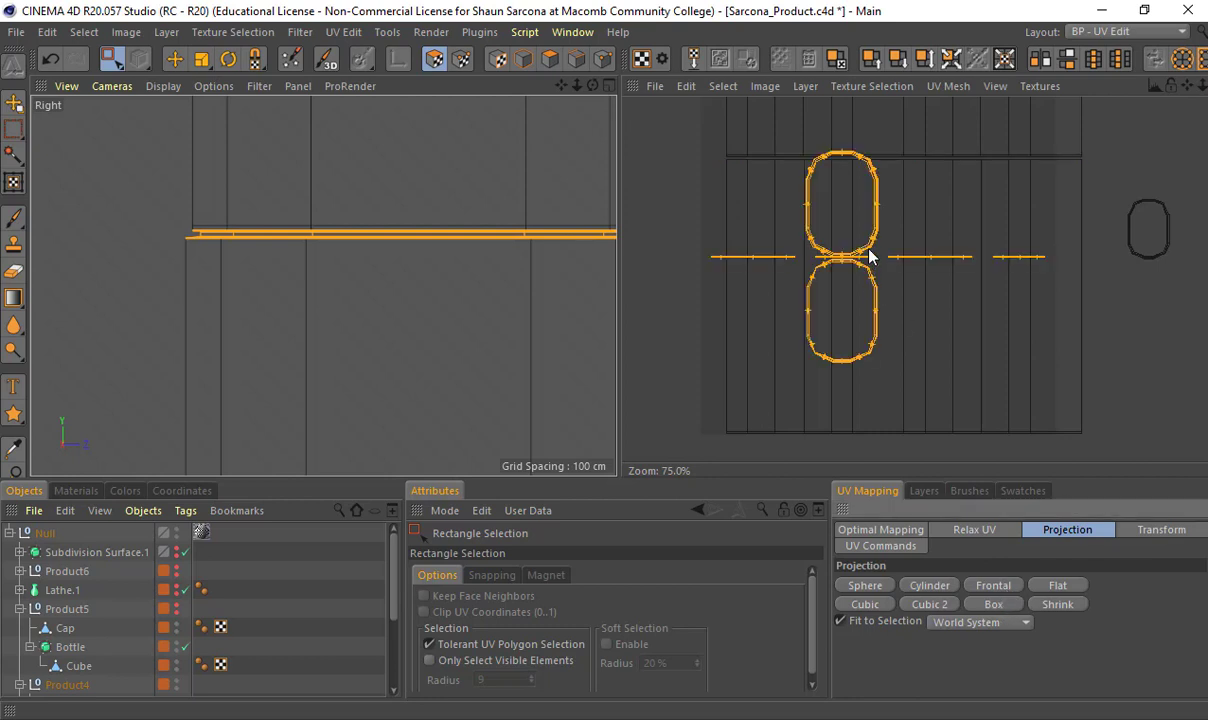
{"action": "key", "text": "e"}
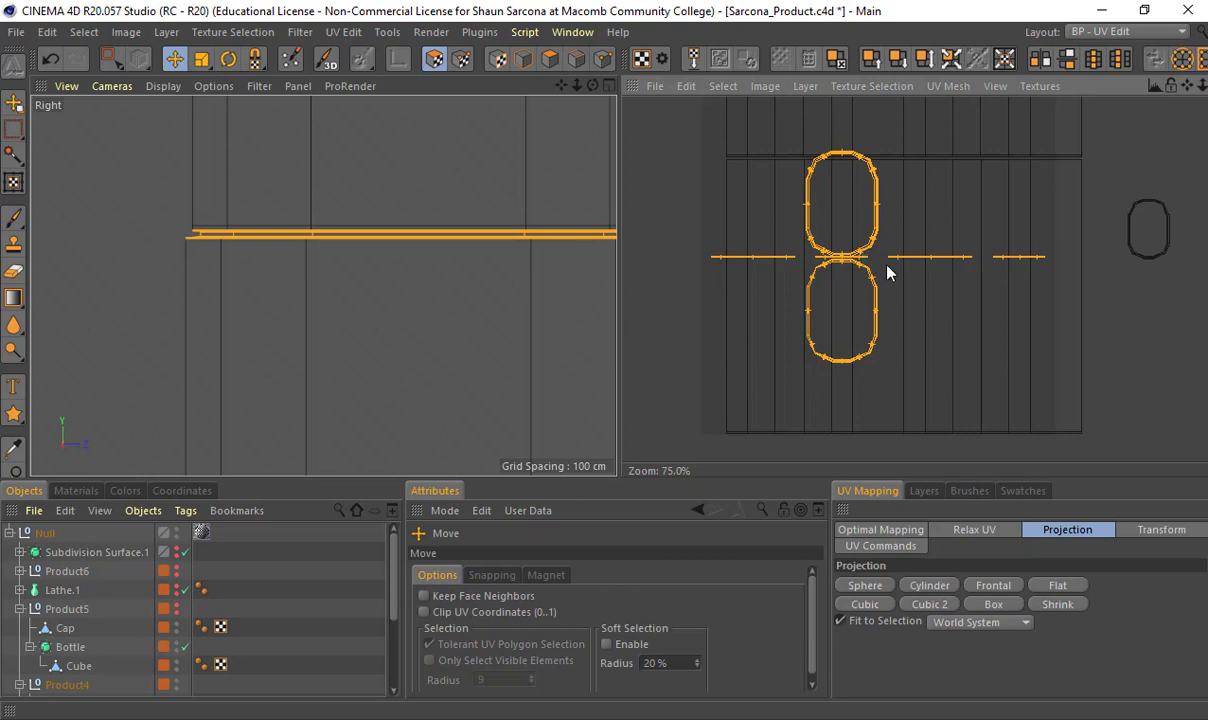
{"action": "left_click_drag", "start_coordinate": [887, 272], "coordinate": [747, 237]}
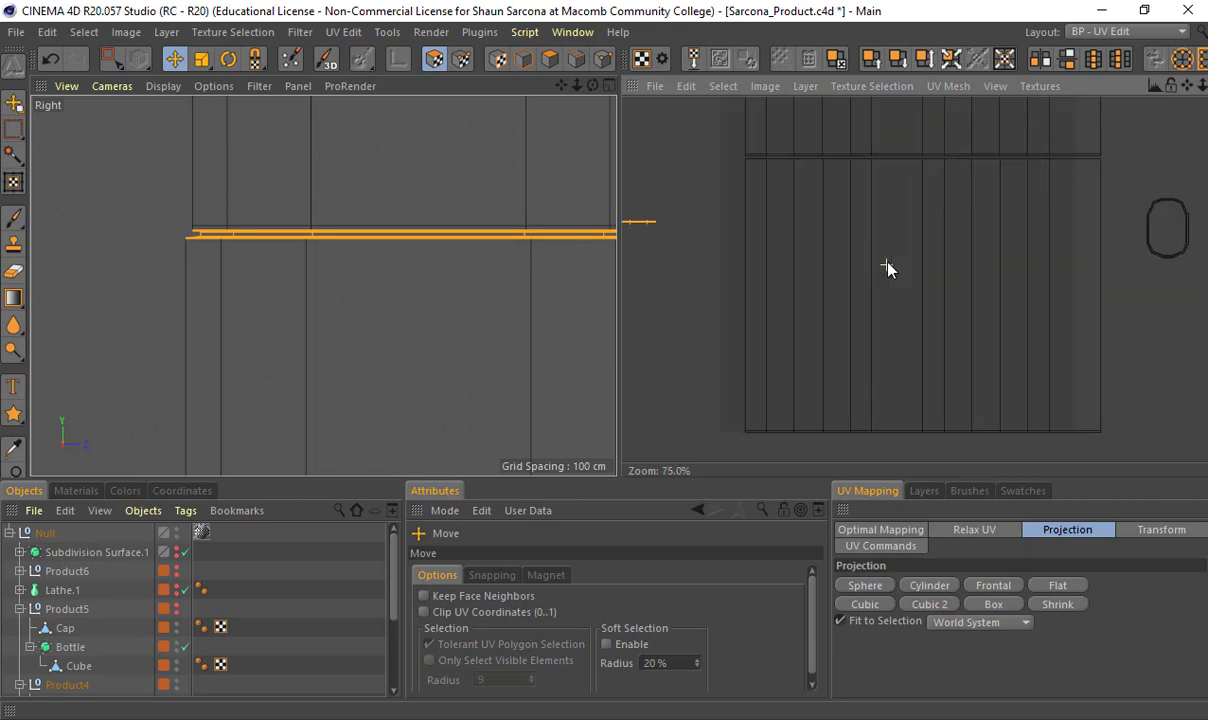
{"action": "scroll", "coordinate": [745, 250], "scroll_direction": "down", "scroll_amount": 2}
{"action": "middle_click_drag", "start_coordinate": [696, 256], "coordinate": [971, 254], "text": "alt"}
{"action": "scroll", "coordinate": [490, 215], "scroll_direction": "down", "scroll_amount": 1}
{"action": "scroll", "coordinate": [410, 206], "scroll_direction": "up", "scroll_amount": 1}
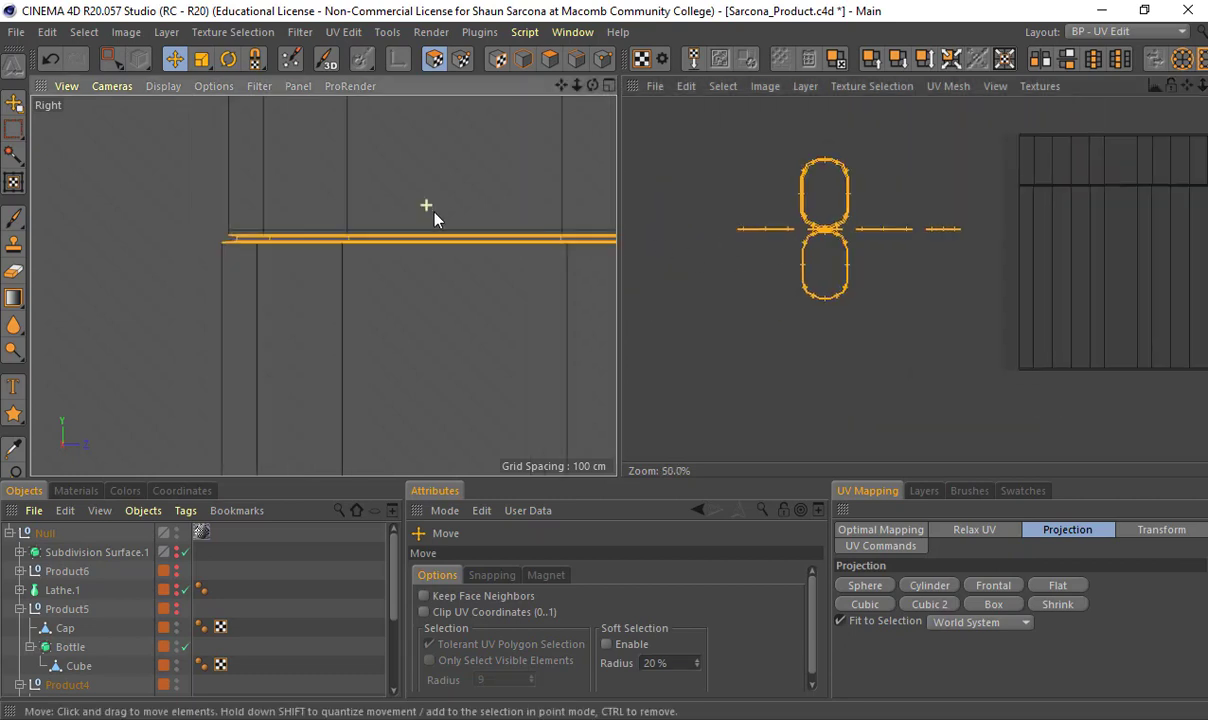
In the Perspective view of the groove, move the two ring-shaped UV islands up and clear of the flat strips
{"action": "scroll", "coordinate": [434, 213], "scroll_direction": "down", "scroll_amount": 1}
{"action": "middle_click", "coordinate": [283, 213]}
{"action": "middle_click", "coordinate": [283, 213]}
{"action": "left_click_drag", "start_coordinate": [338, 214], "coordinate": [303, 171], "text": "alt"}
{"action": "middle_click_drag", "start_coordinate": [303, 171], "coordinate": [397, 283], "text": "alt"}
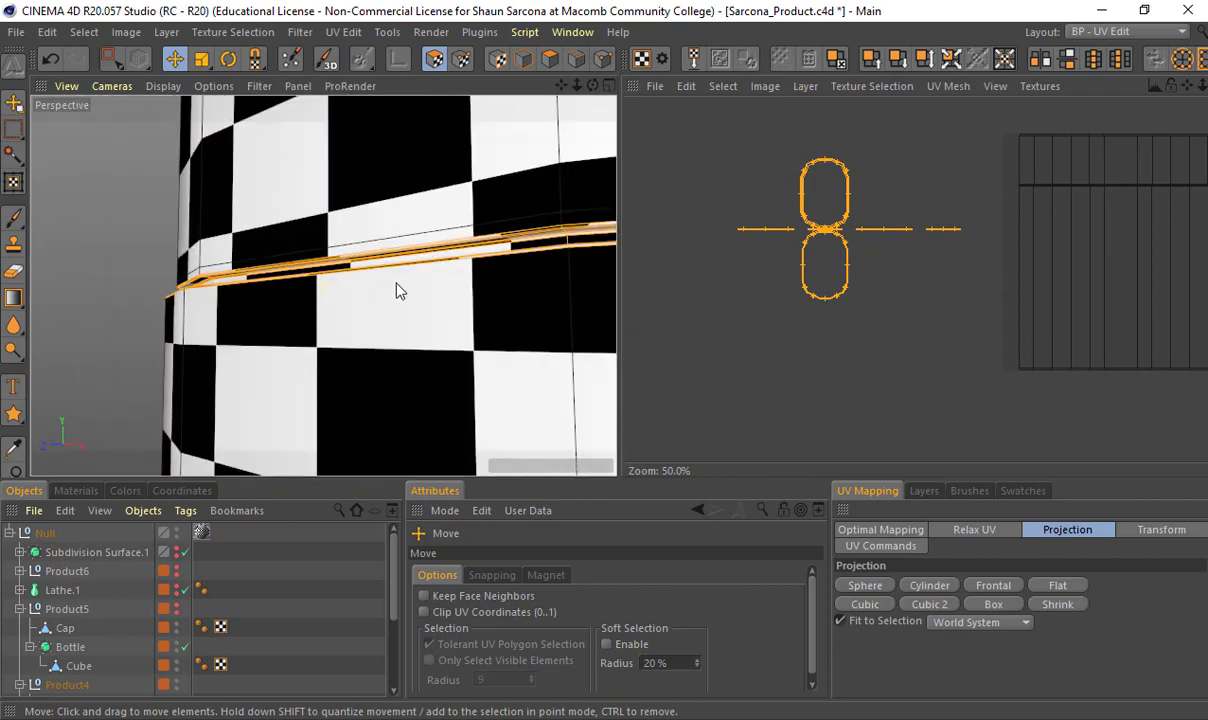
{"action": "scroll", "coordinate": [397, 283], "scroll_direction": "up", "scroll_amount": 5}
{"action": "left_click_drag", "start_coordinate": [312, 152], "coordinate": [483, 151], "text": "alt"}
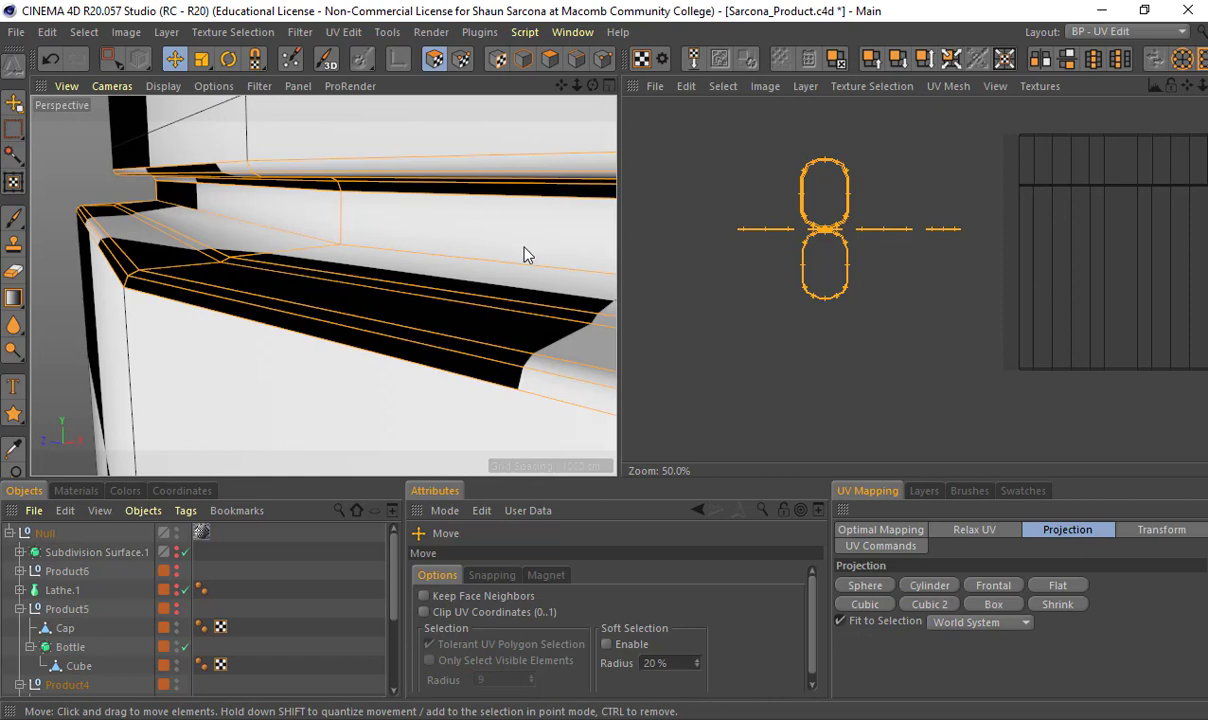
{"action": "left_click", "coordinate": [805, 198]}
{"action": "left_click_drag", "start_coordinate": [801, 200], "coordinate": [814, 152]}
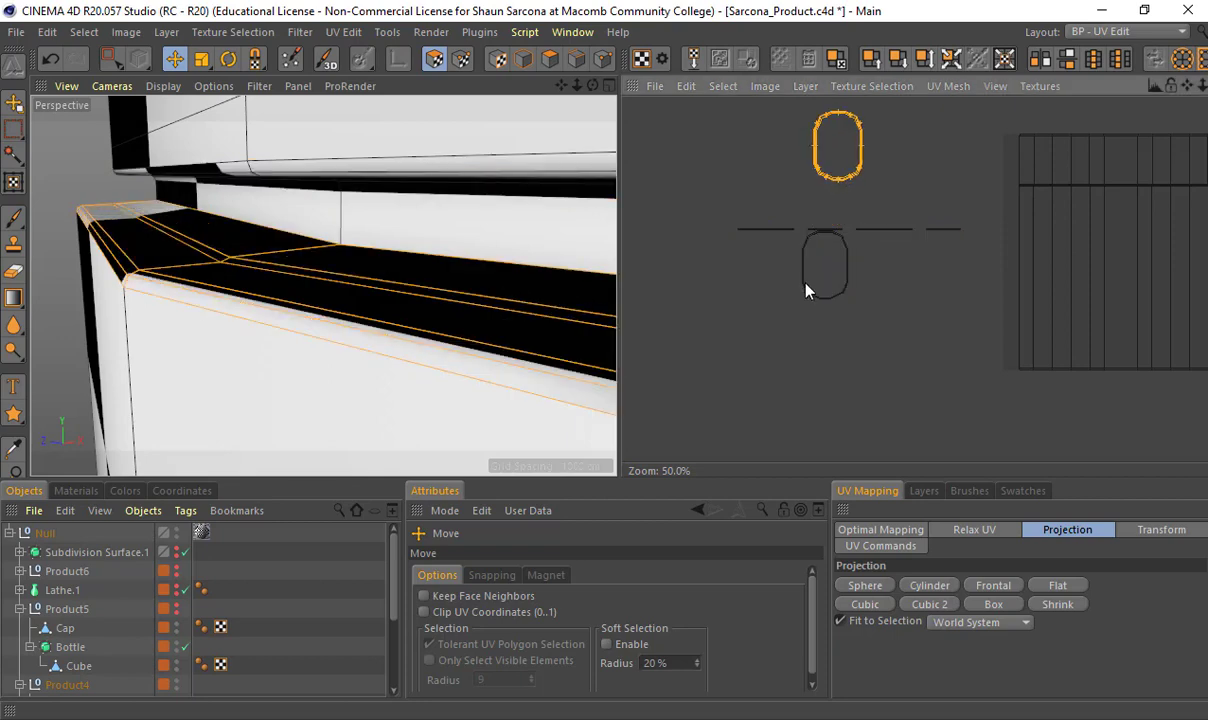
{"action": "double_click", "coordinate": [802, 279]}
{"action": "left_click_drag", "start_coordinate": [802, 279], "coordinate": [877, 160]}
Select the flat, line-like groove islands and apply a Cylinder projection to them
{"action": "key", "text": "0"}
{"action": "left_click_drag", "start_coordinate": [679, 198], "coordinate": [929, 237]}
{"action": "left_click", "coordinate": [940, 586]}
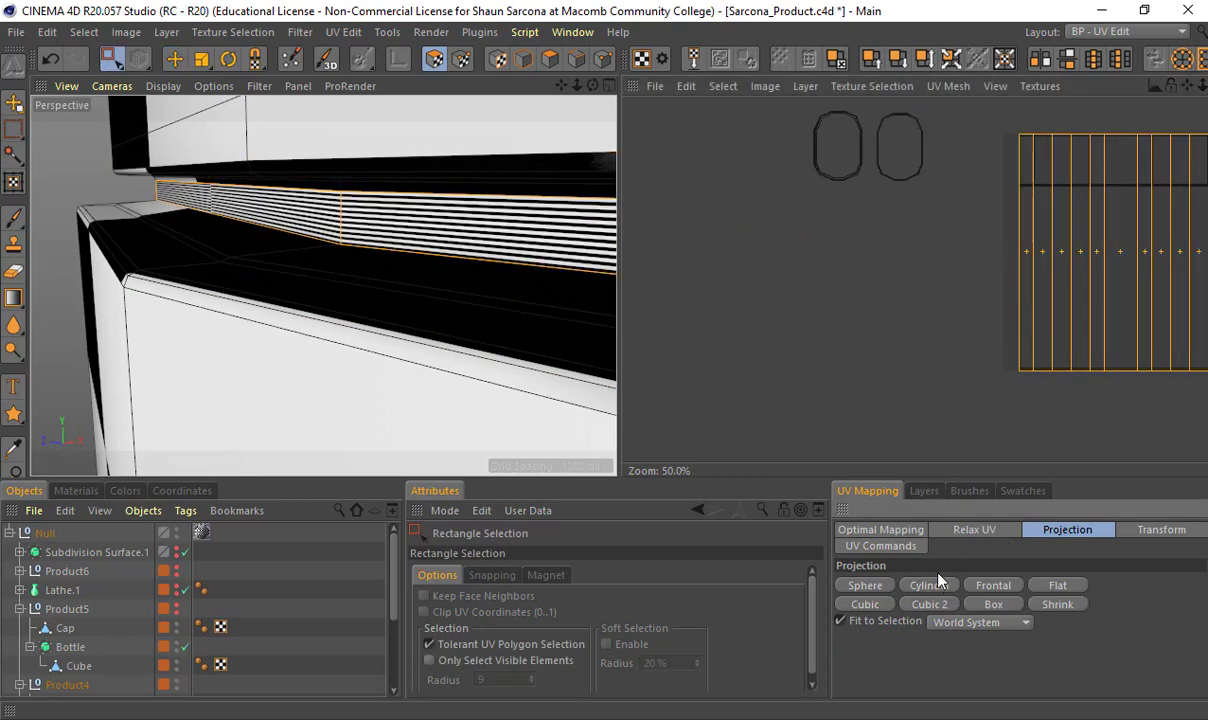
Select all of the bottle's UV polygons and relax them with the LSCM method
{"action": "scroll", "coordinate": [958, 344], "scroll_direction": "down", "scroll_amount": 4}
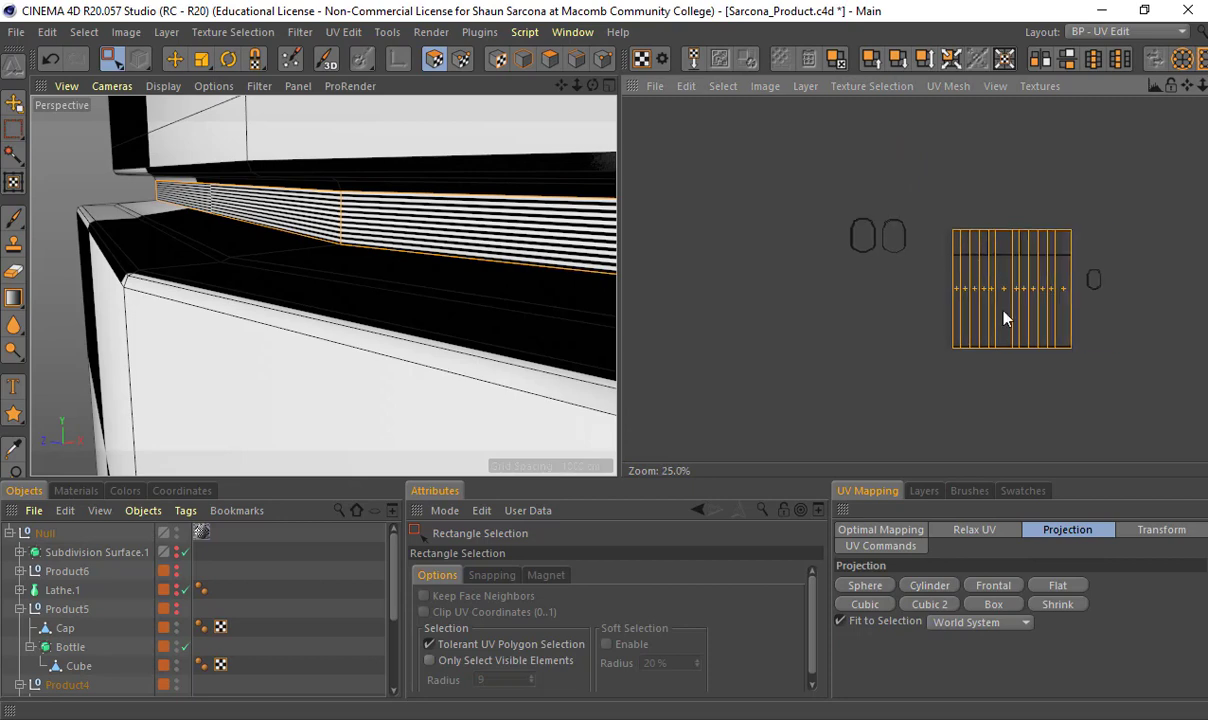
{"action": "key", "text": "e"}
{"action": "left_click_drag", "start_coordinate": [713, 151], "coordinate": [1097, 414]}
{"action": "key", "text": "space"}
{"action": "left_click", "coordinate": [966, 530]}
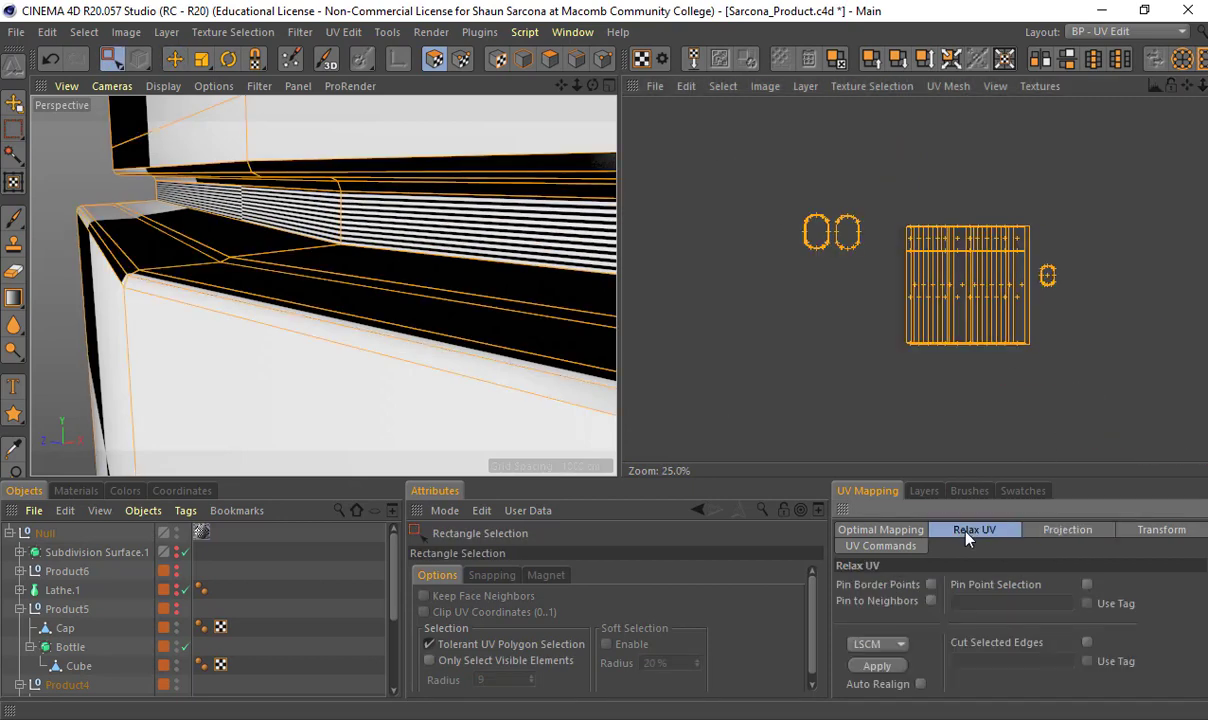
{"action": "left_click", "coordinate": [870, 664]}
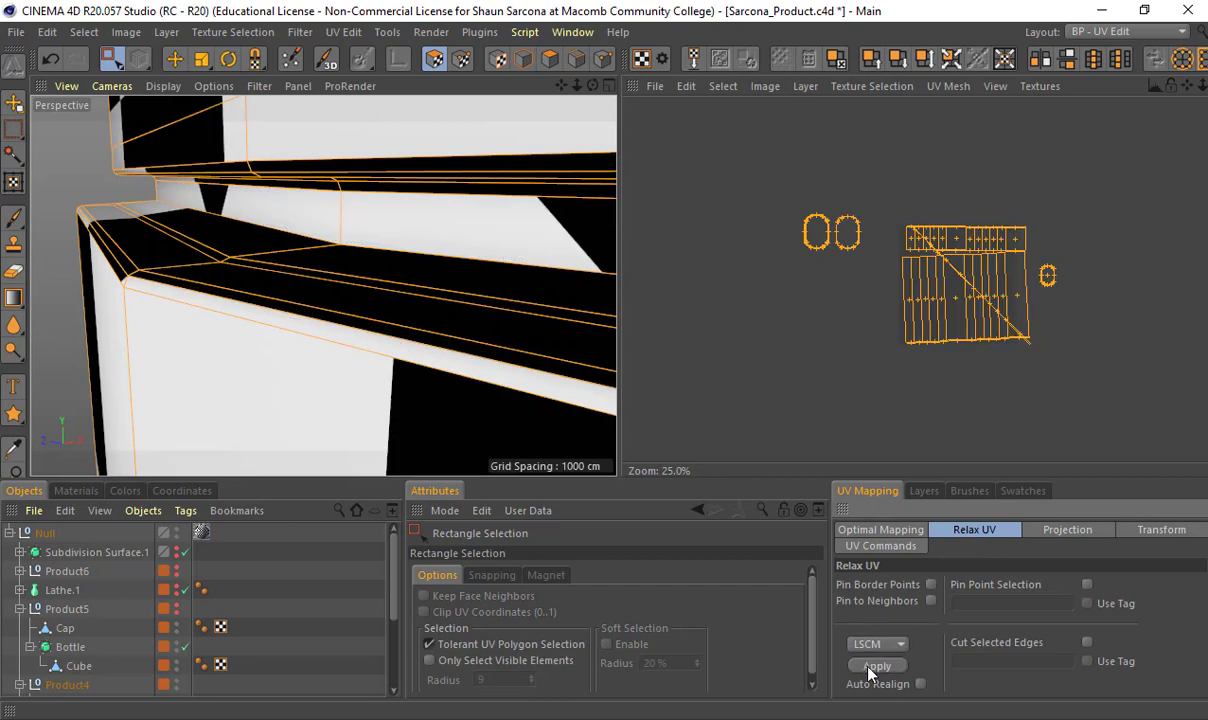
Select the thin diagonal groove strip island and rotate it to a shallower slope across the side islands
{"action": "key", "text": "e"}
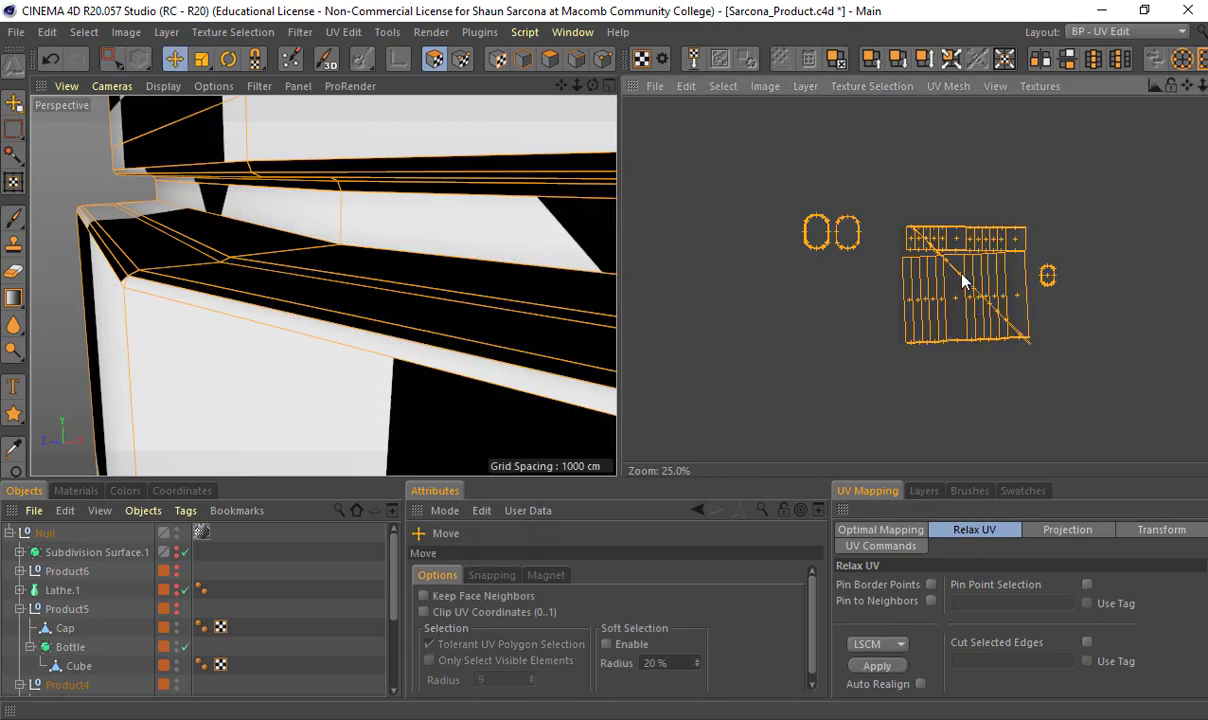
{"action": "left_click", "coordinate": [954, 270]}
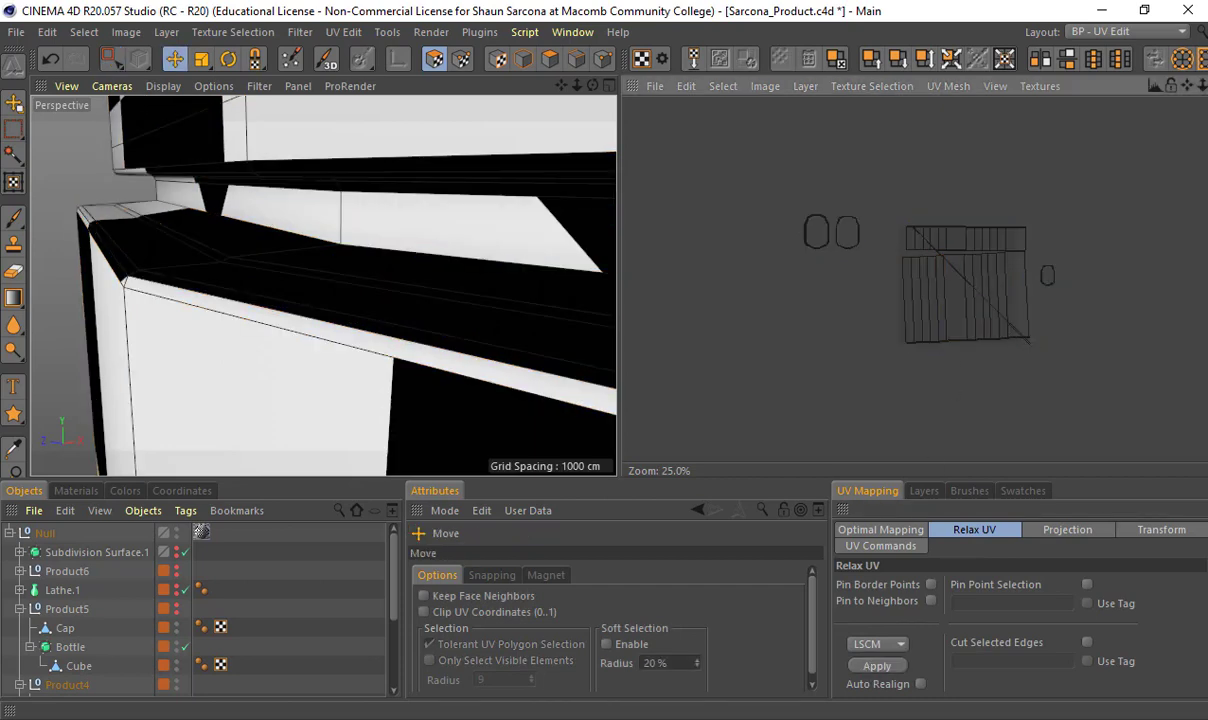
{"action": "left_click", "coordinate": [1000, 313]}
{"action": "key", "text": "r"}
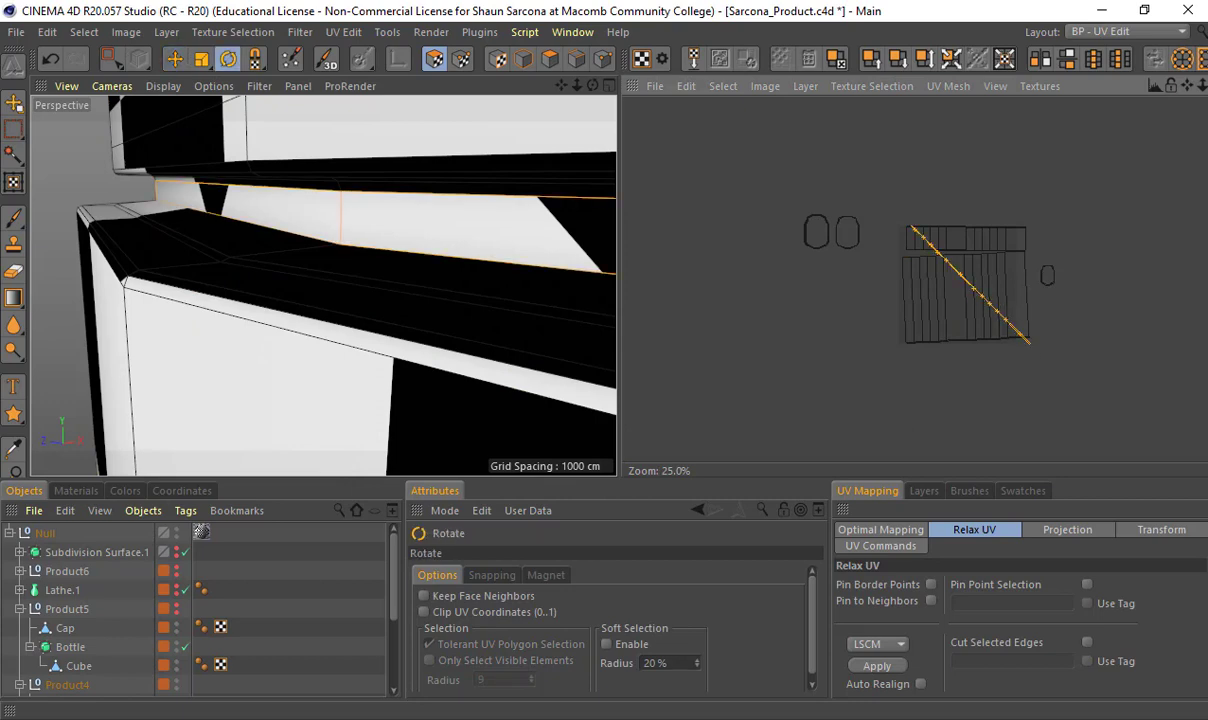
{"action": "left_click_drag", "start_coordinate": [1000, 313], "coordinate": [968, 290]}
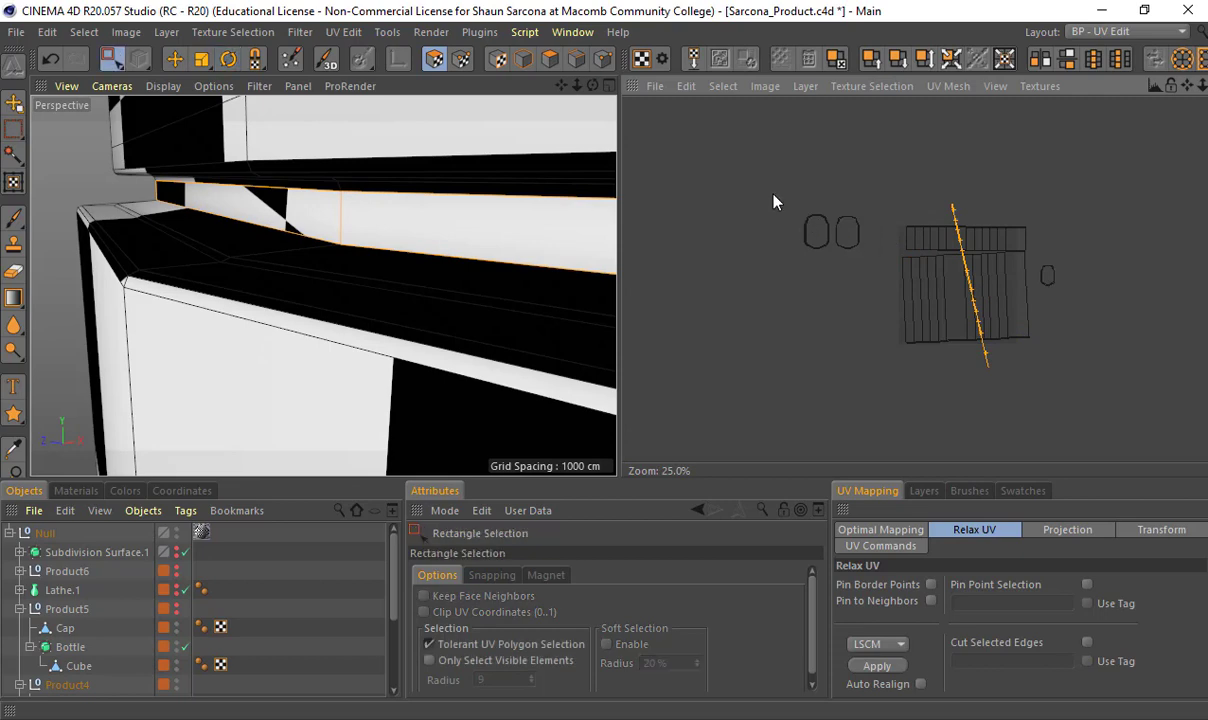
{"action": "left_click_drag", "start_coordinate": [952, 206], "coordinate": [850, 206]}
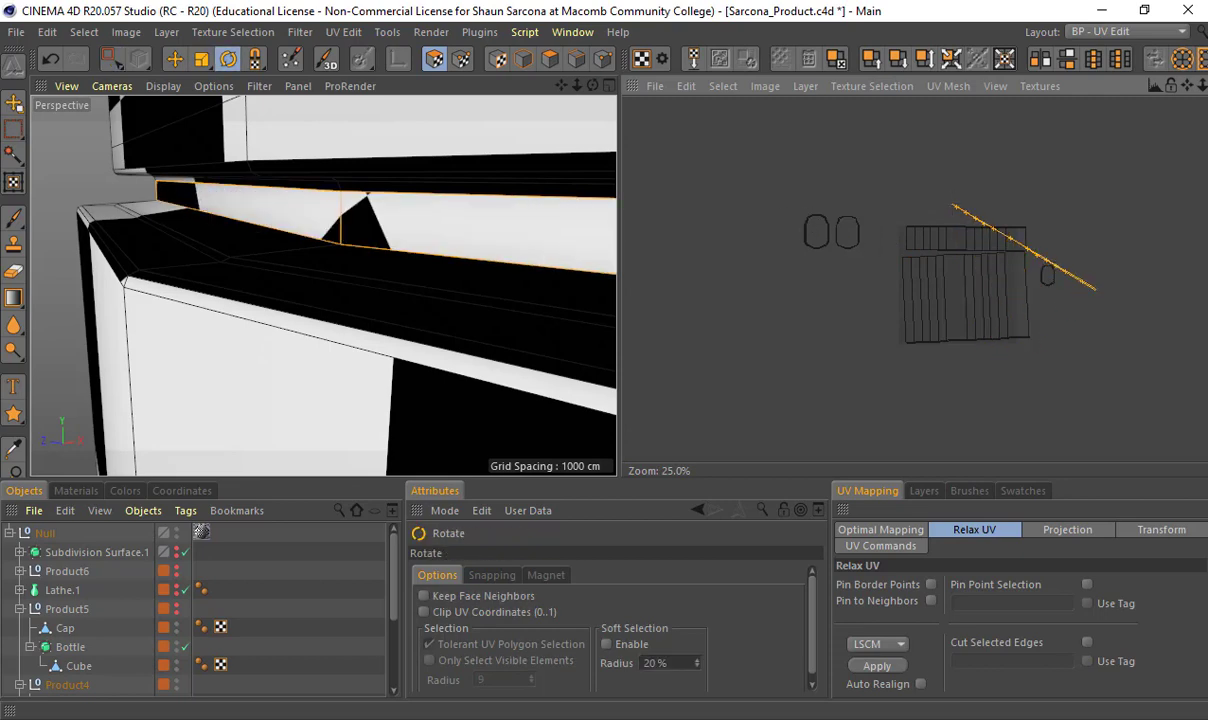
Select all UV islands and realign them with Optimal Mapping, with island sizes equalized and 2% spacing
{"action": "key", "text": "0"}
{"action": "left_click_drag", "start_coordinate": [760, 160], "coordinate": [1200, 400]}
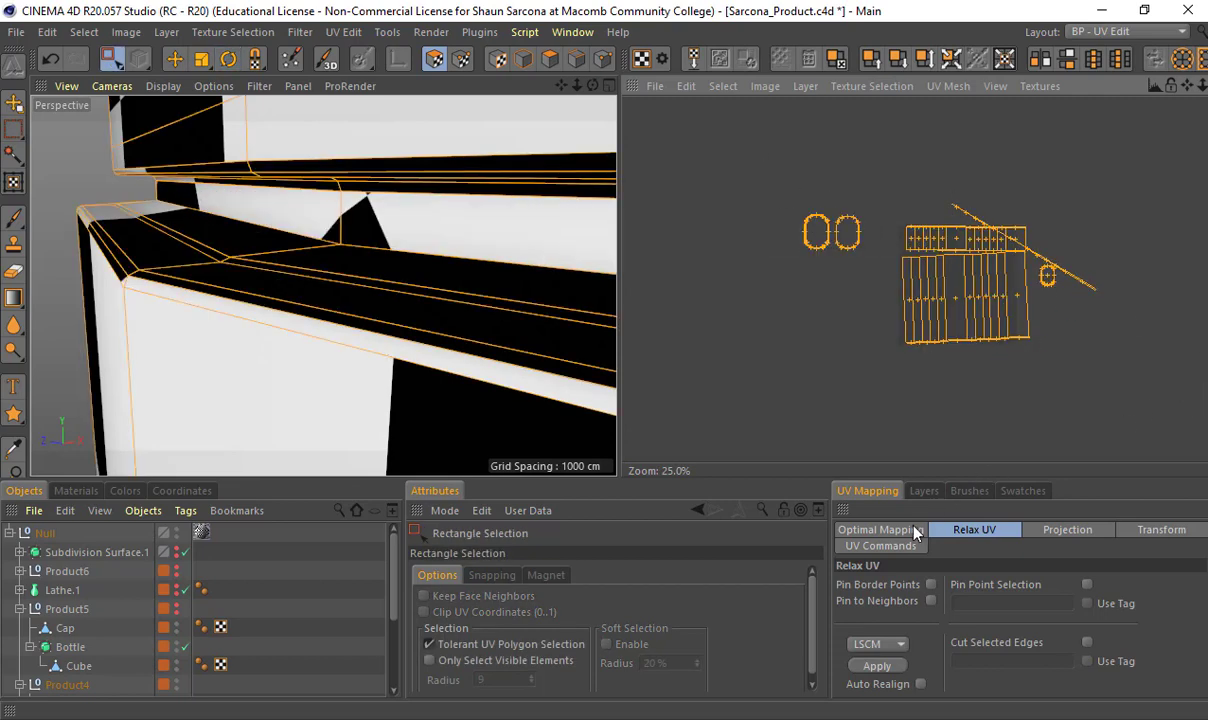
{"action": "left_click", "coordinate": [880, 529]}
{"action": "left_click", "coordinate": [862, 675]}
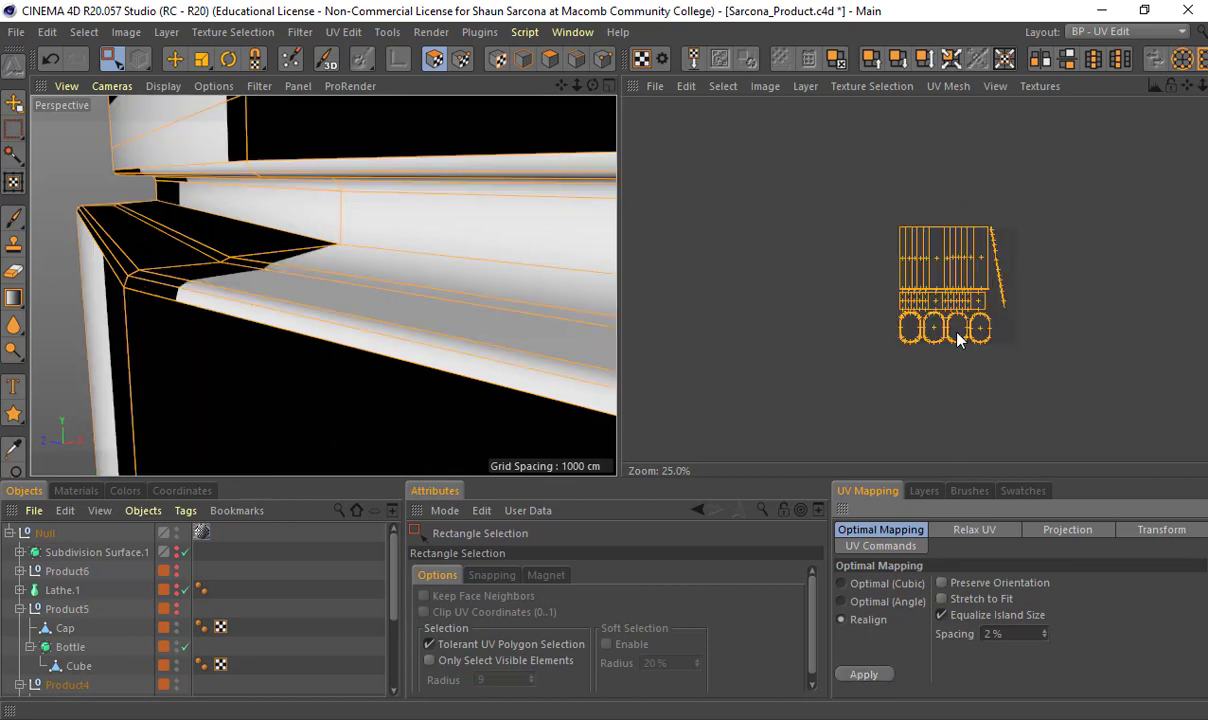
Select the body's side island and examine the checker mapping over the whole bottle
{"action": "key", "text": "r"}
{"action": "double_click", "coordinate": [936, 258]}
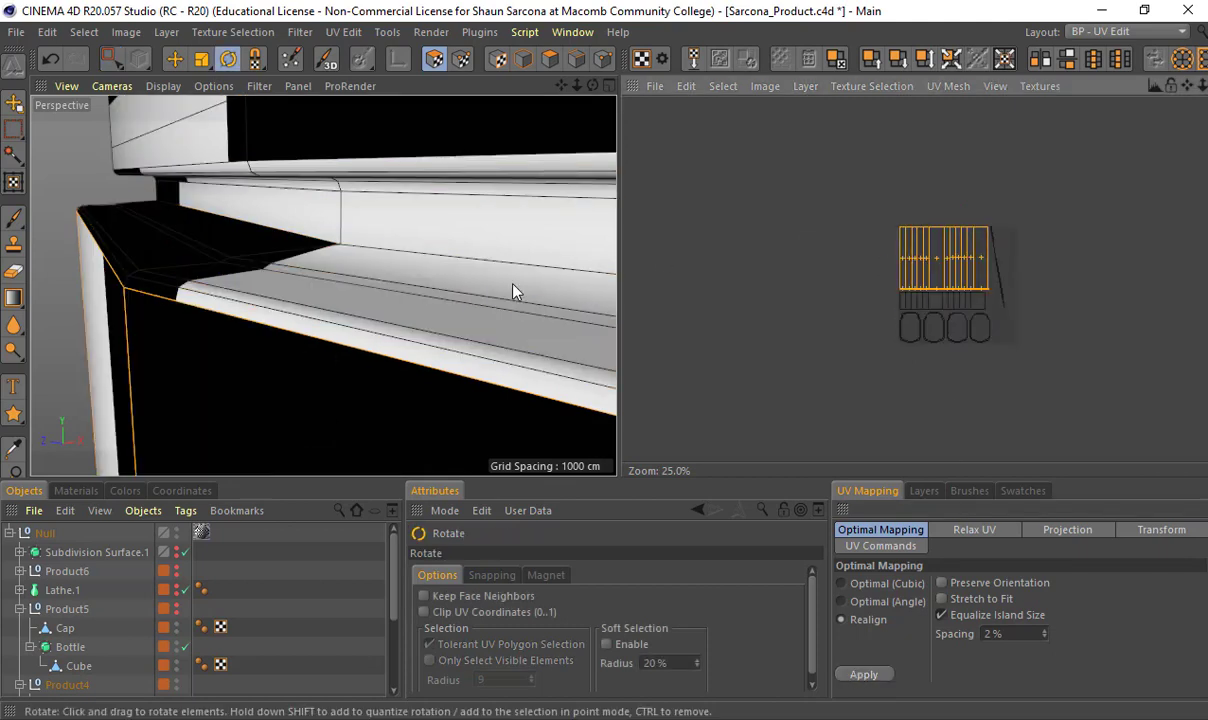
{"action": "scroll", "coordinate": [512, 286], "scroll_direction": "down", "scroll_amount": 5}
{"action": "middle_click_drag", "start_coordinate": [520, 313], "coordinate": [281, 202], "text": "alt"}
{"action": "scroll", "coordinate": [399, 248], "scroll_direction": "down", "scroll_amount": 5}
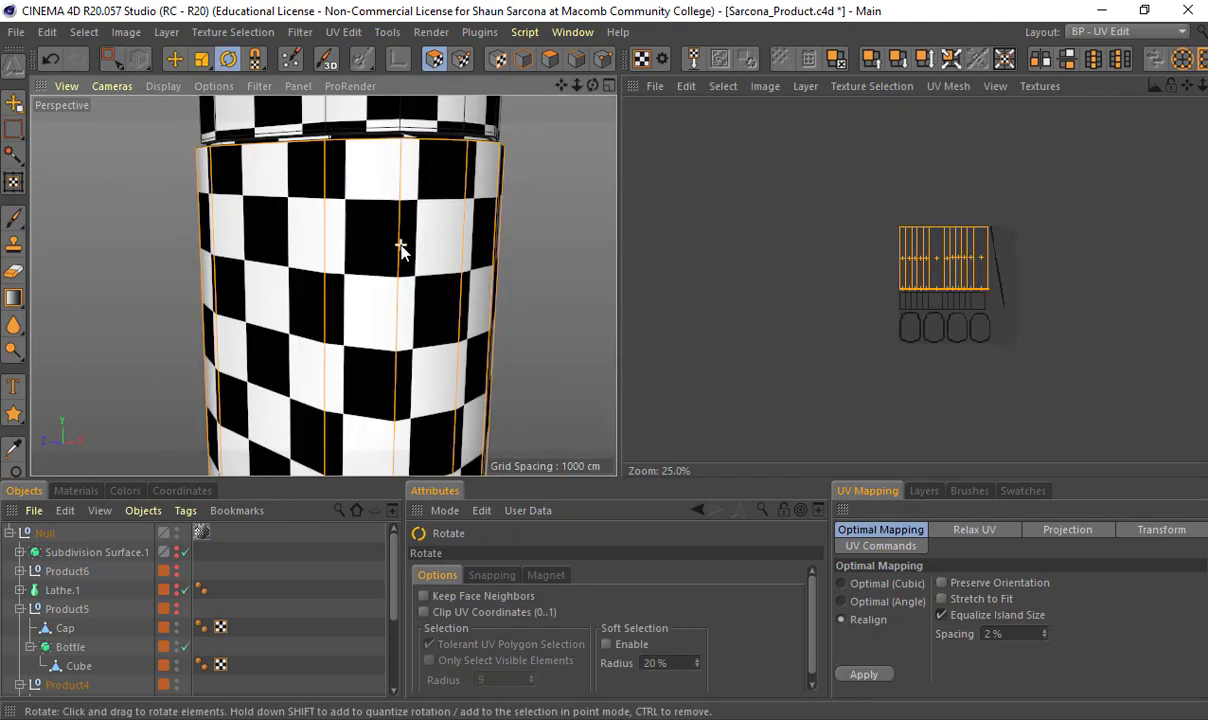
{"action": "scroll", "coordinate": [484, 229], "scroll_direction": "down", "scroll_amount": 3}
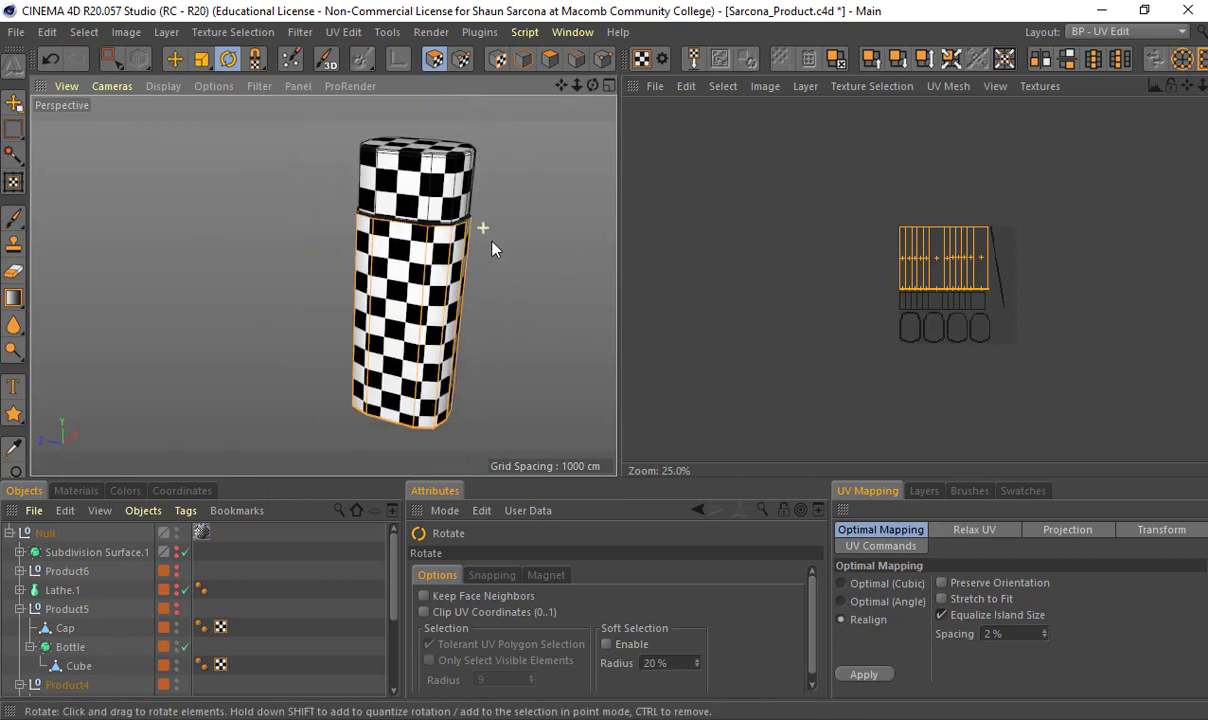
{"action": "middle_click_drag", "start_coordinate": [491, 241], "coordinate": [411, 239], "text": "alt"}
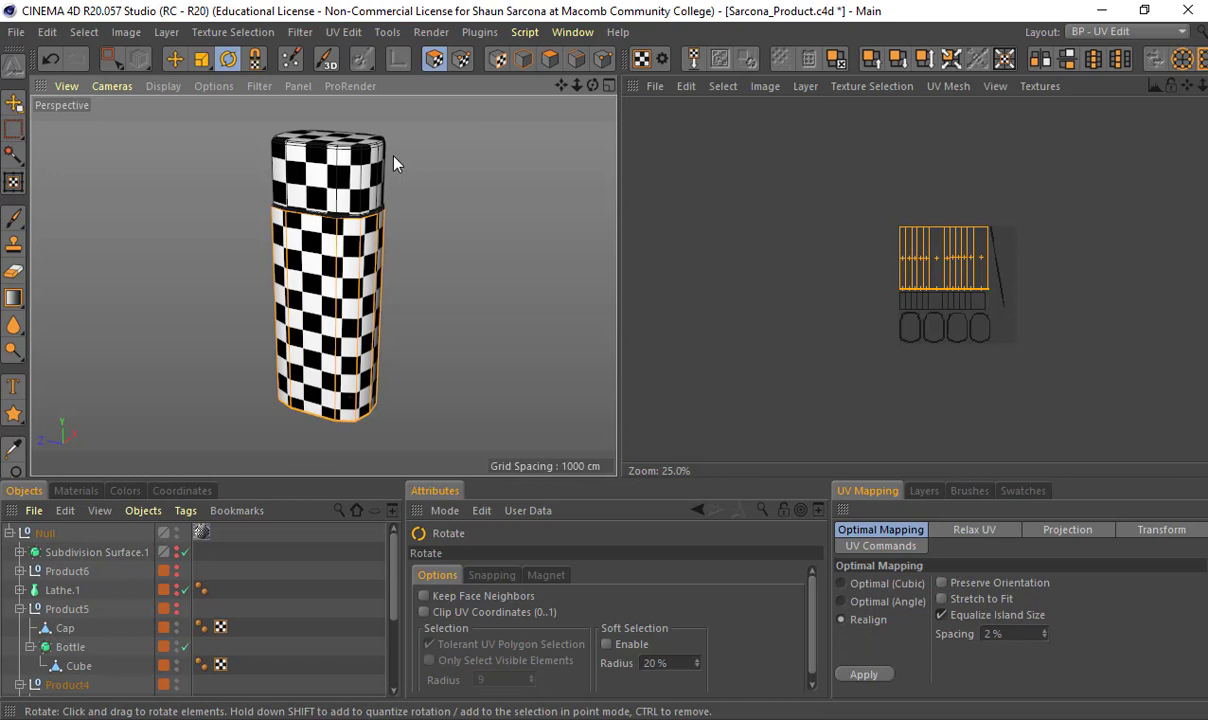
Select the cap's side island in the UV layout to check which part of the bottle it covers
{"action": "key", "text": "e"}
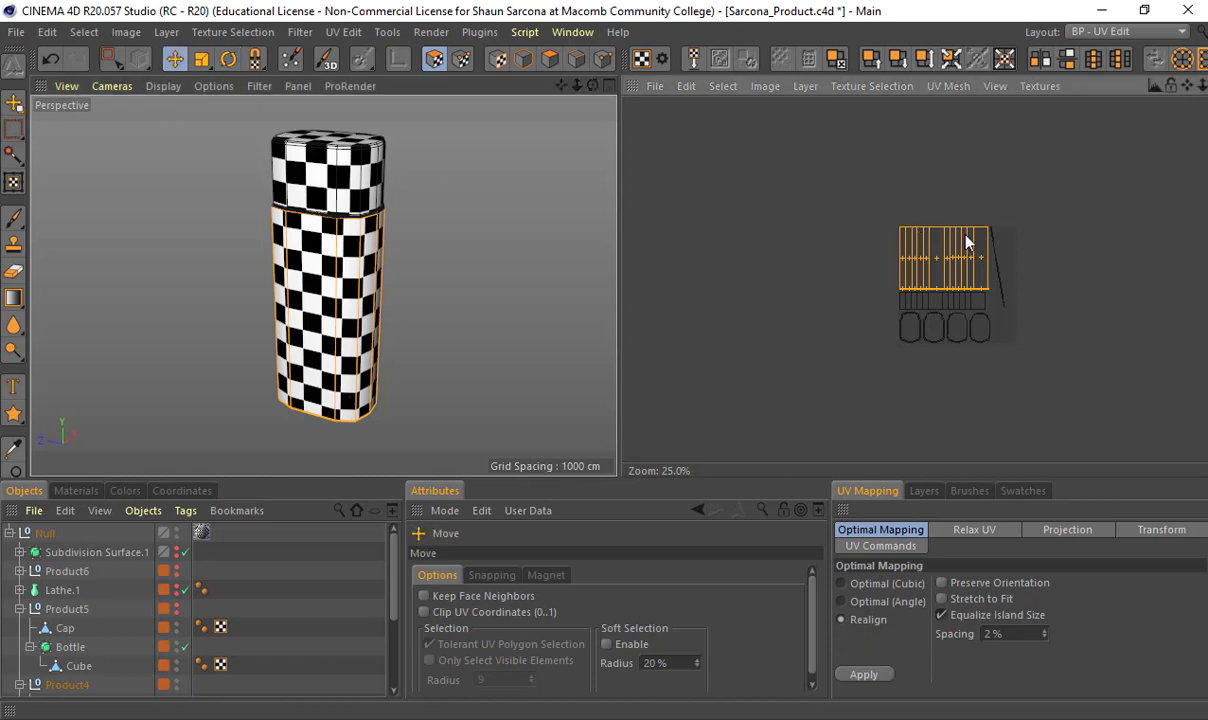
{"action": "scroll", "coordinate": [968, 248], "scroll_direction": "up", "scroll_amount": 3}
{"action": "scroll", "coordinate": [962, 280], "scroll_direction": "down", "scroll_amount": 2}
{"action": "middle_click_drag", "start_coordinate": [959, 298], "coordinate": [894, 228], "text": "alt"}
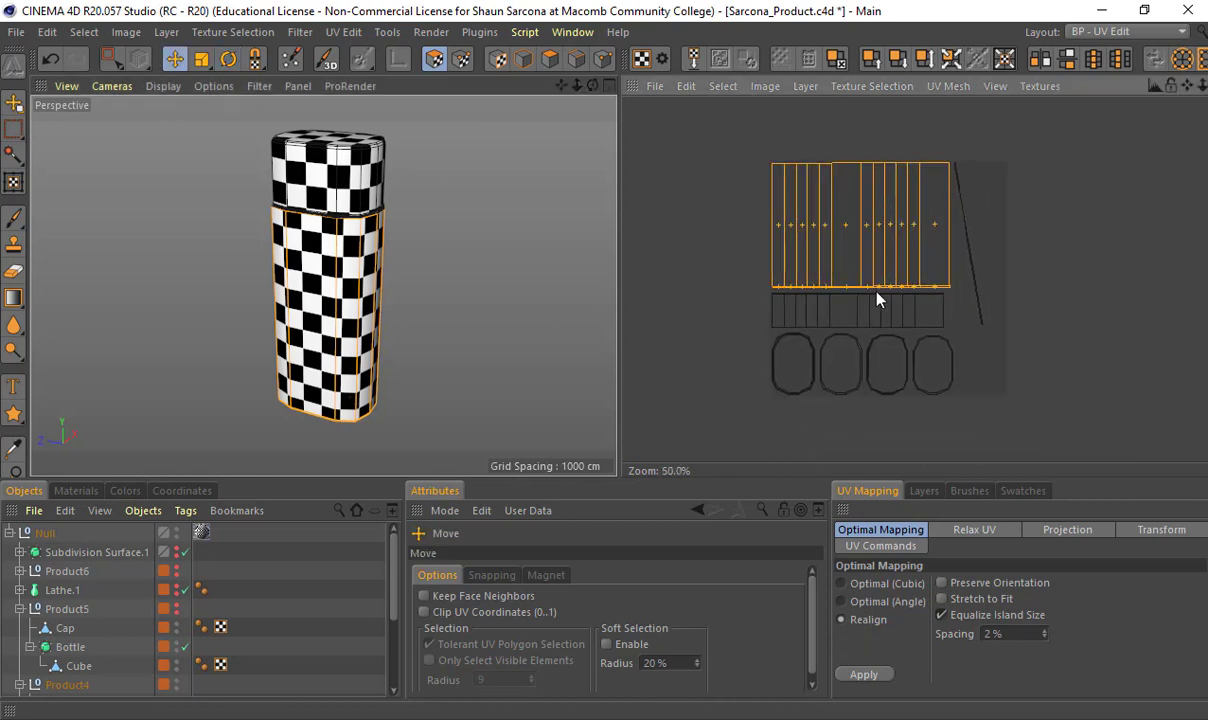
{"action": "left_click", "coordinate": [874, 308]}
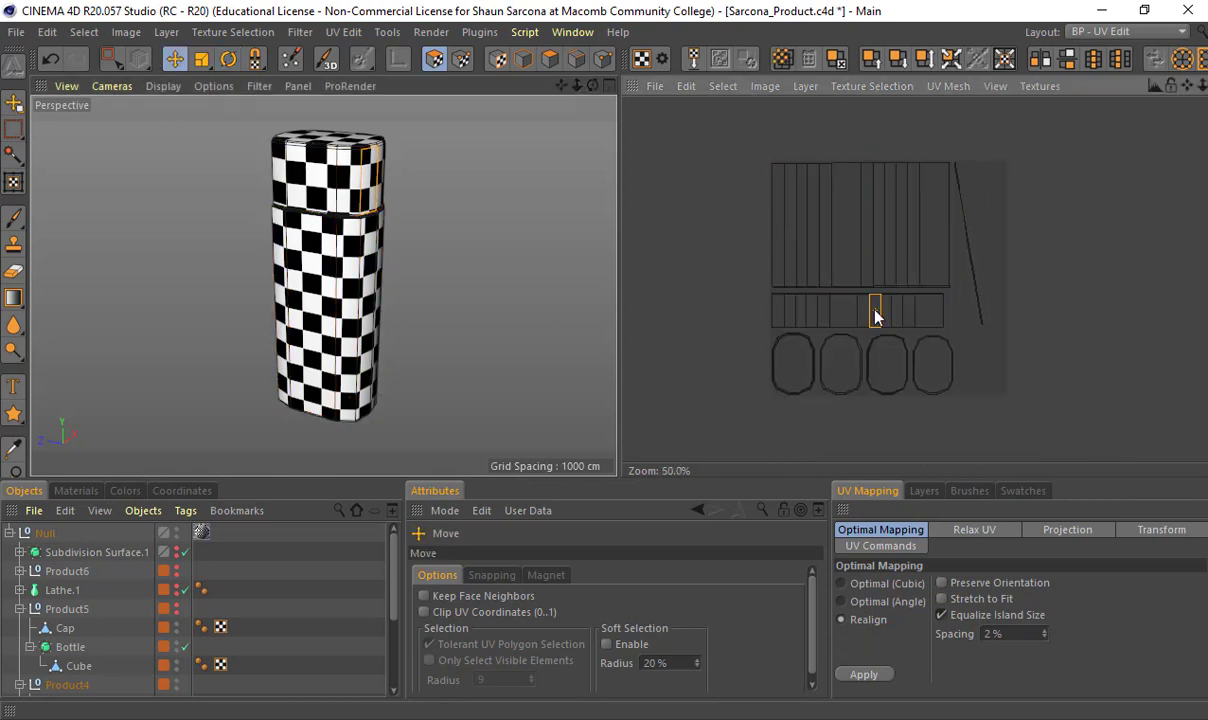
{"action": "double_click", "coordinate": [875, 310]}
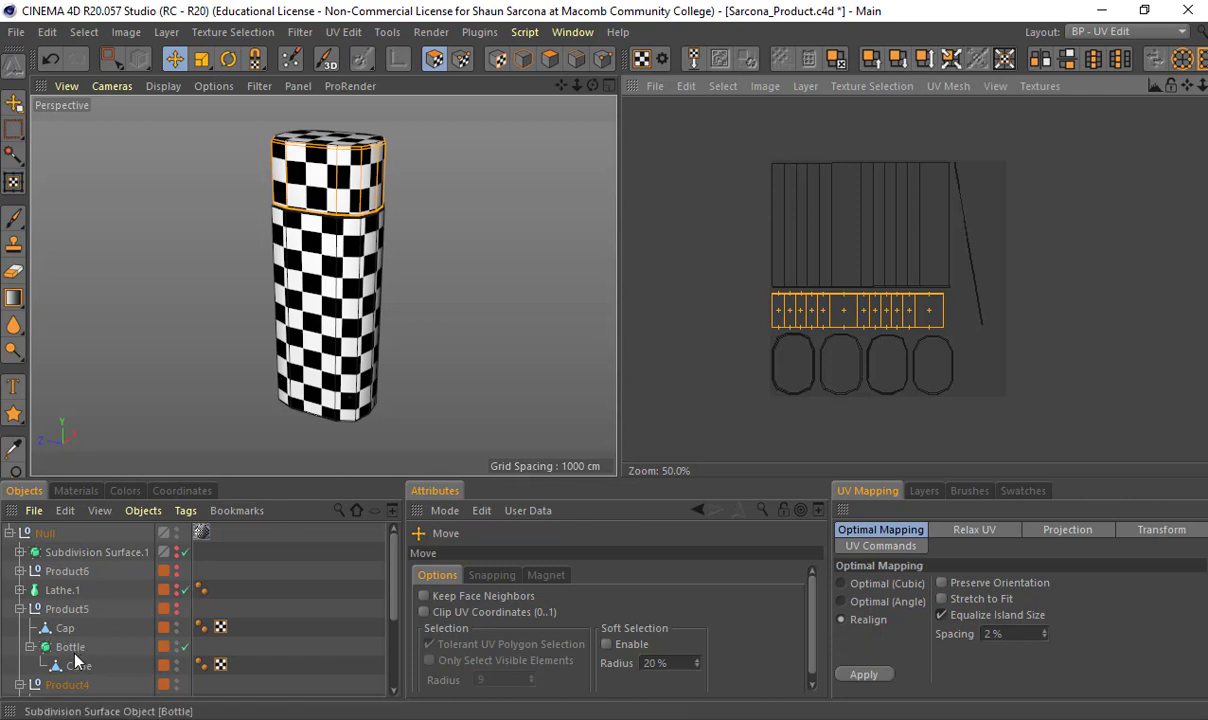
Enable Product4's Subdivision Surface, convert it to editable geometry, and select the resulting Cube mesh
{"action": "scroll", "coordinate": [70, 616], "scroll_direction": "down", "scroll_amount": 5}
{"action": "left_click", "coordinate": [75, 576]}
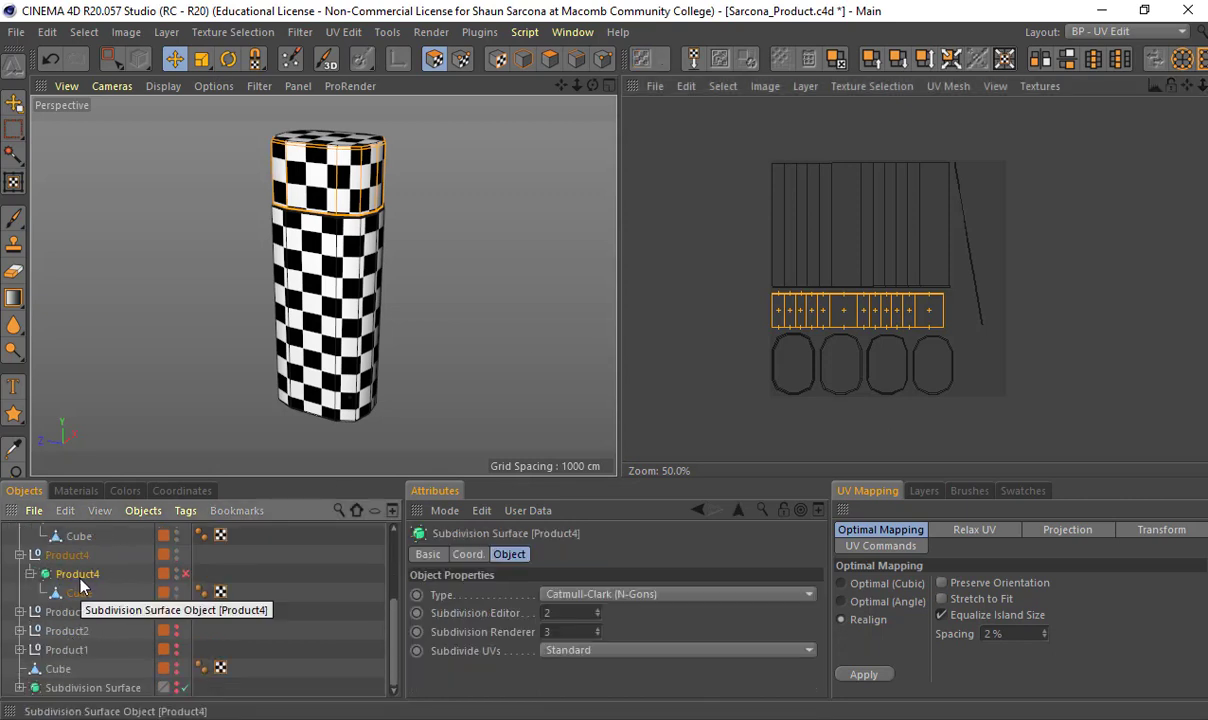
{"action": "left_click", "coordinate": [185, 573]}
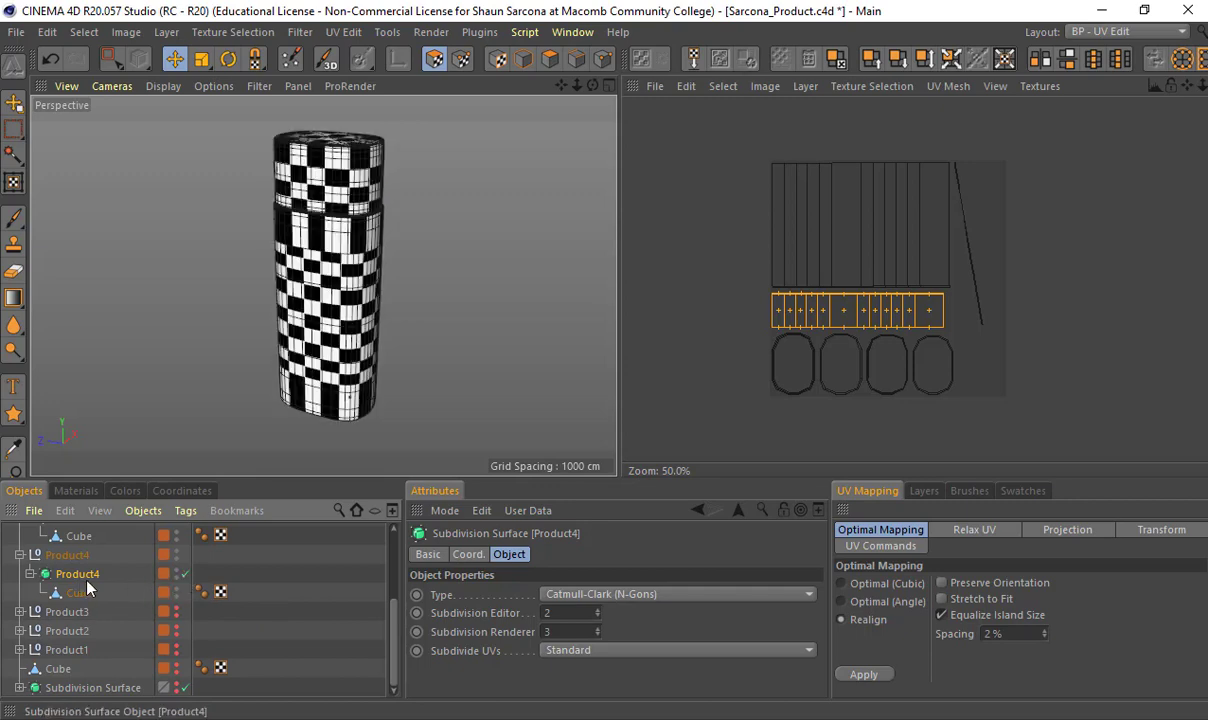
{"action": "key", "text": "c"}
{"action": "left_click", "coordinate": [31, 593]}
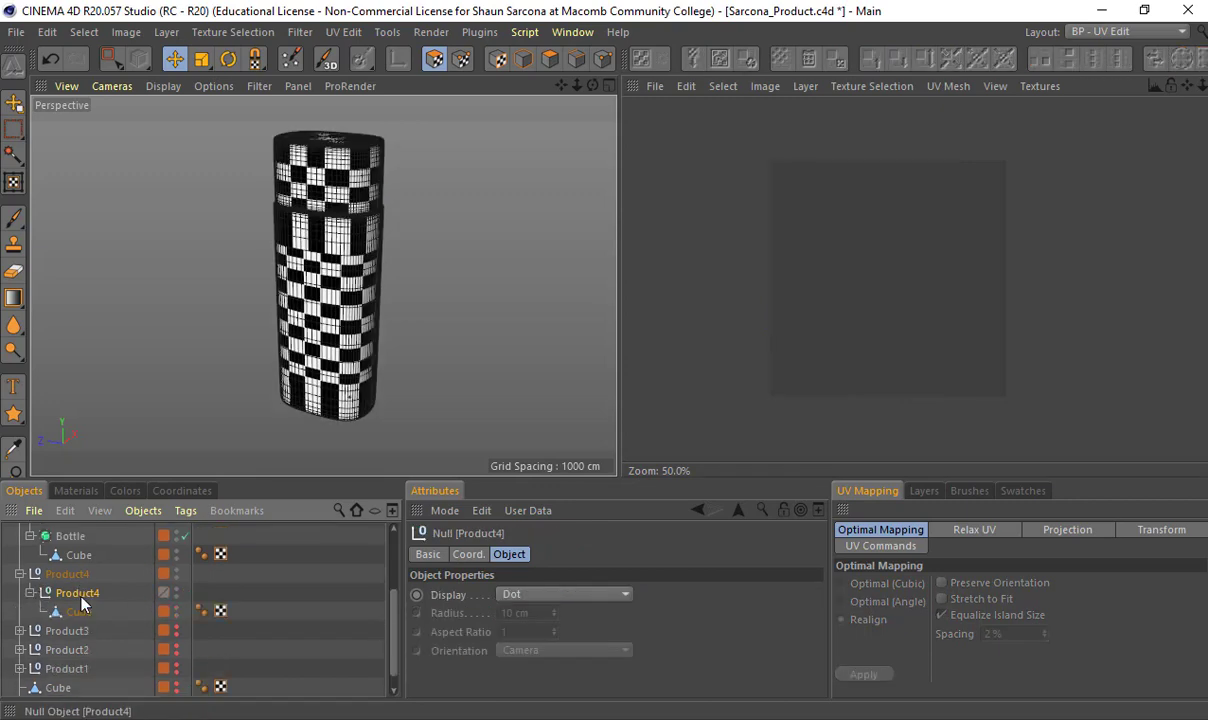
{"action": "left_click", "coordinate": [80, 608]}
Select all UVs of the subdivided mesh, relax them with LSCM, and realign the islands with Optimal Mapping
{"action": "key", "text": "0"}
{"action": "left_click_drag", "start_coordinate": [750, 146], "coordinate": [1089, 470]}
{"action": "left_click", "coordinate": [972, 530]}
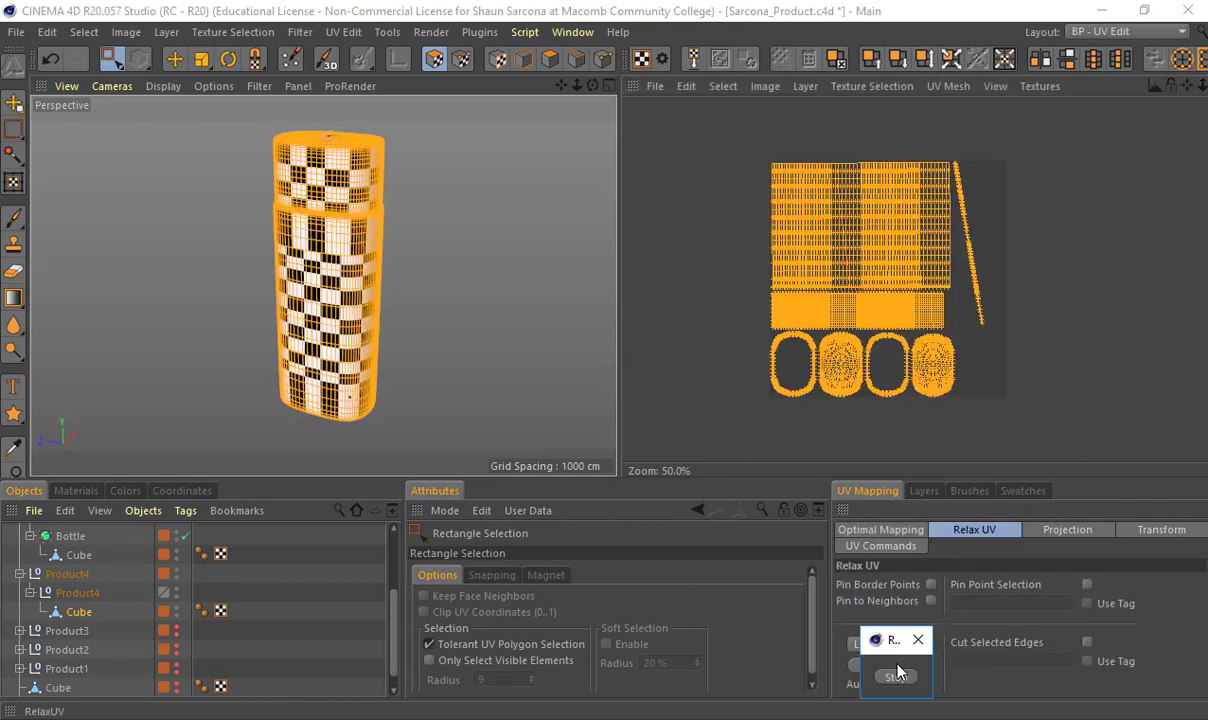
{"action": "left_click", "coordinate": [877, 666]}
{"action": "left_click", "coordinate": [906, 538]}
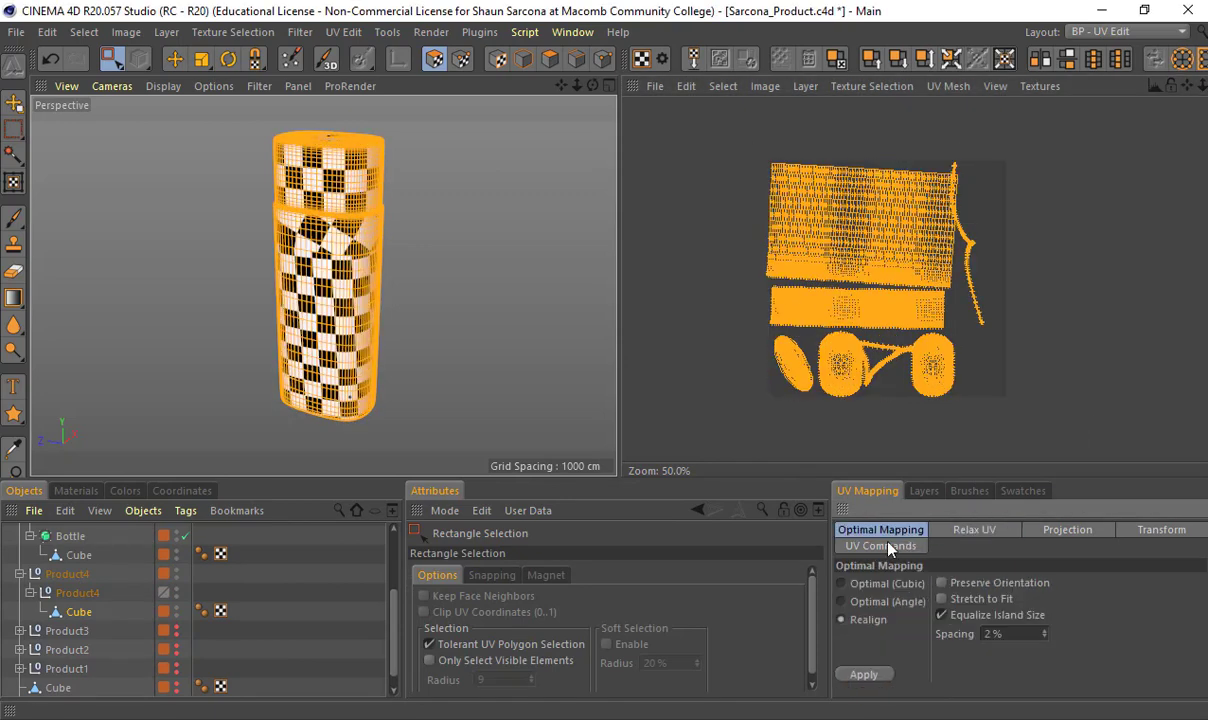
{"action": "left_click", "coordinate": [864, 675]}
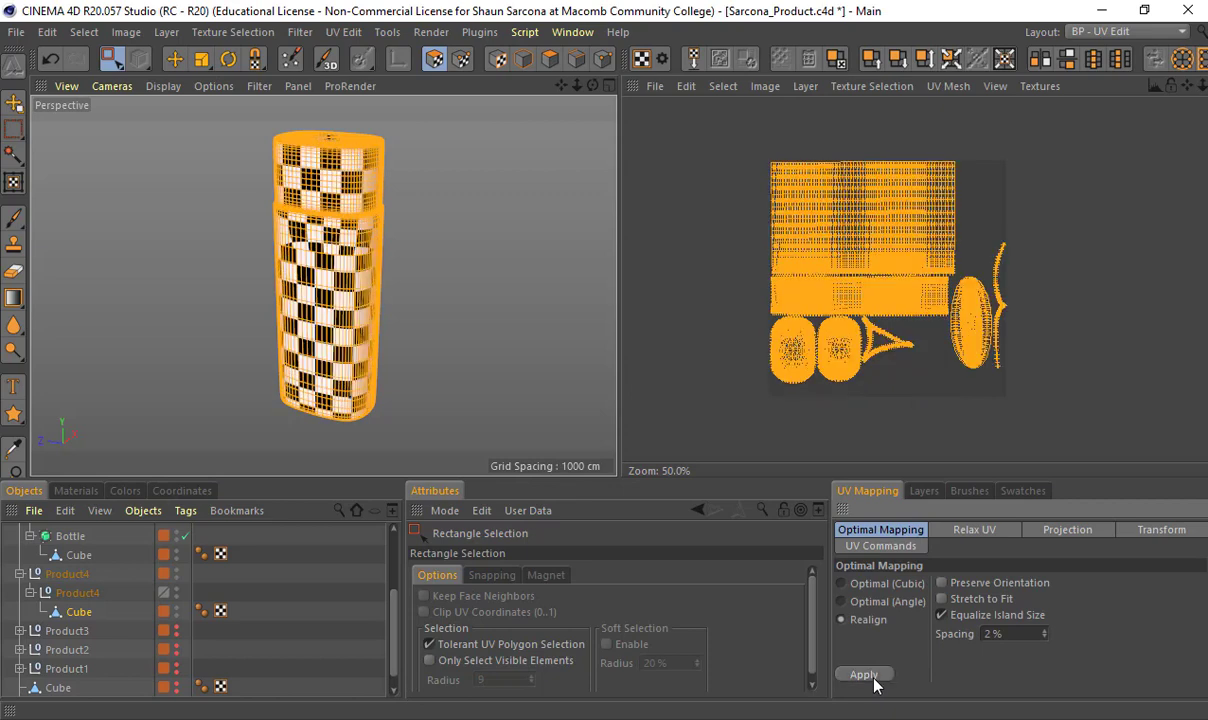
Select the oval island of the upper body together with the large body side island and apply a Cylinder projection
{"action": "left_click", "coordinate": [1014, 271]}
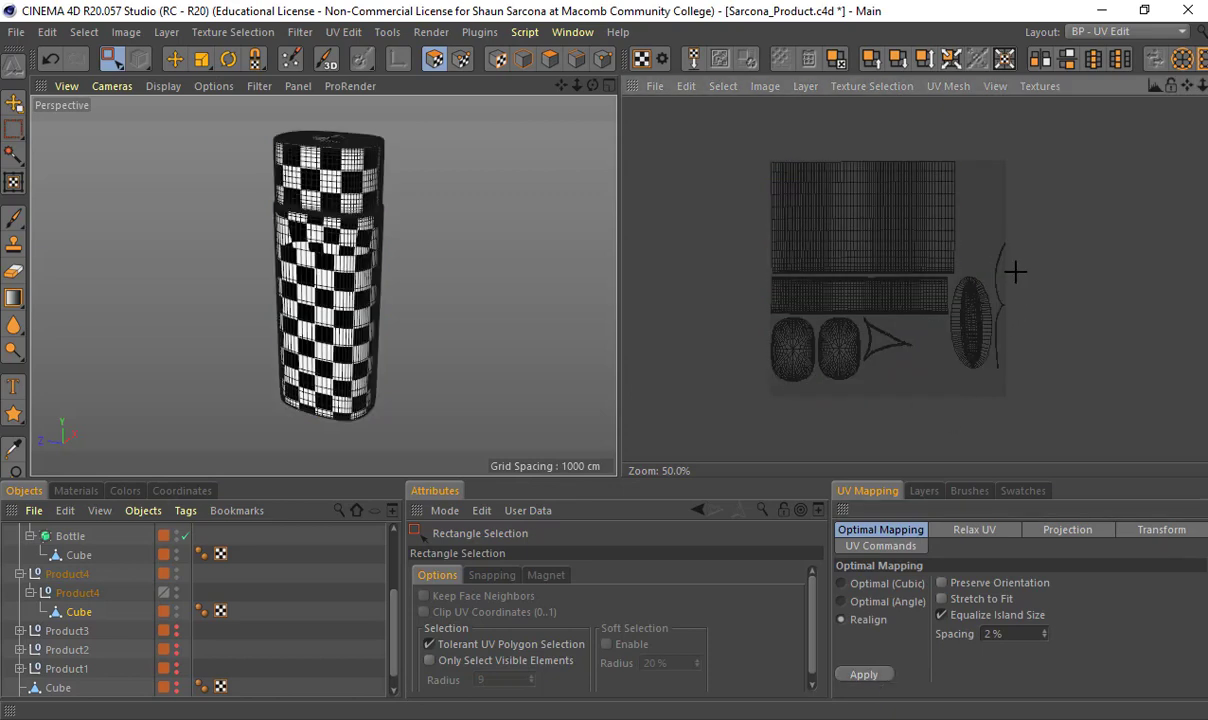
{"action": "scroll", "coordinate": [1012, 276], "scroll_direction": "up", "scroll_amount": 2}
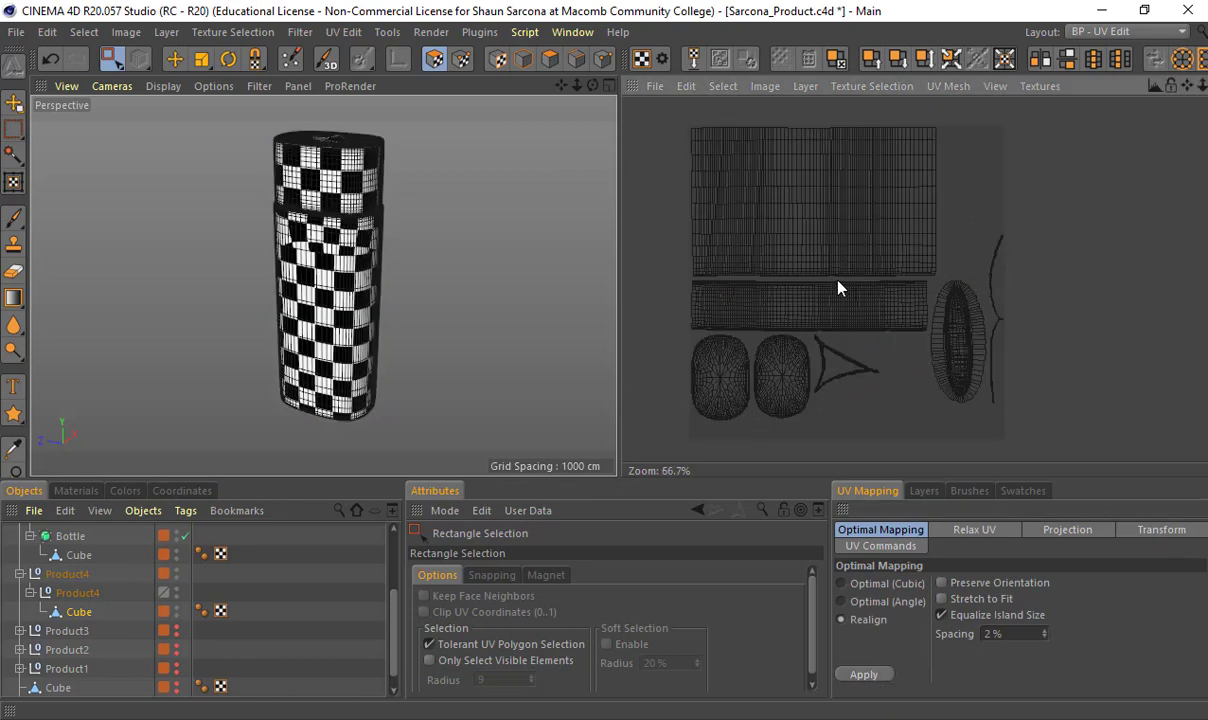
{"action": "scroll", "coordinate": [345, 242], "scroll_direction": "up", "scroll_amount": 5}
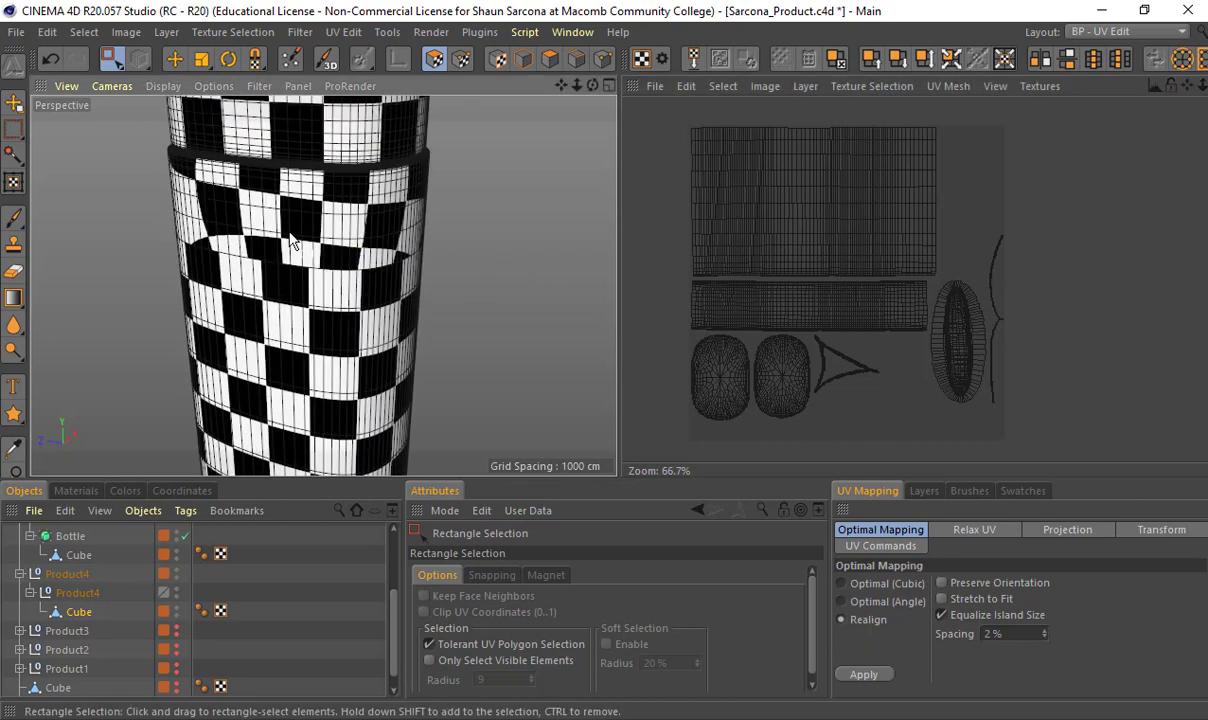
{"action": "key", "text": "e"}
{"action": "double_click", "coordinate": [956, 303]}
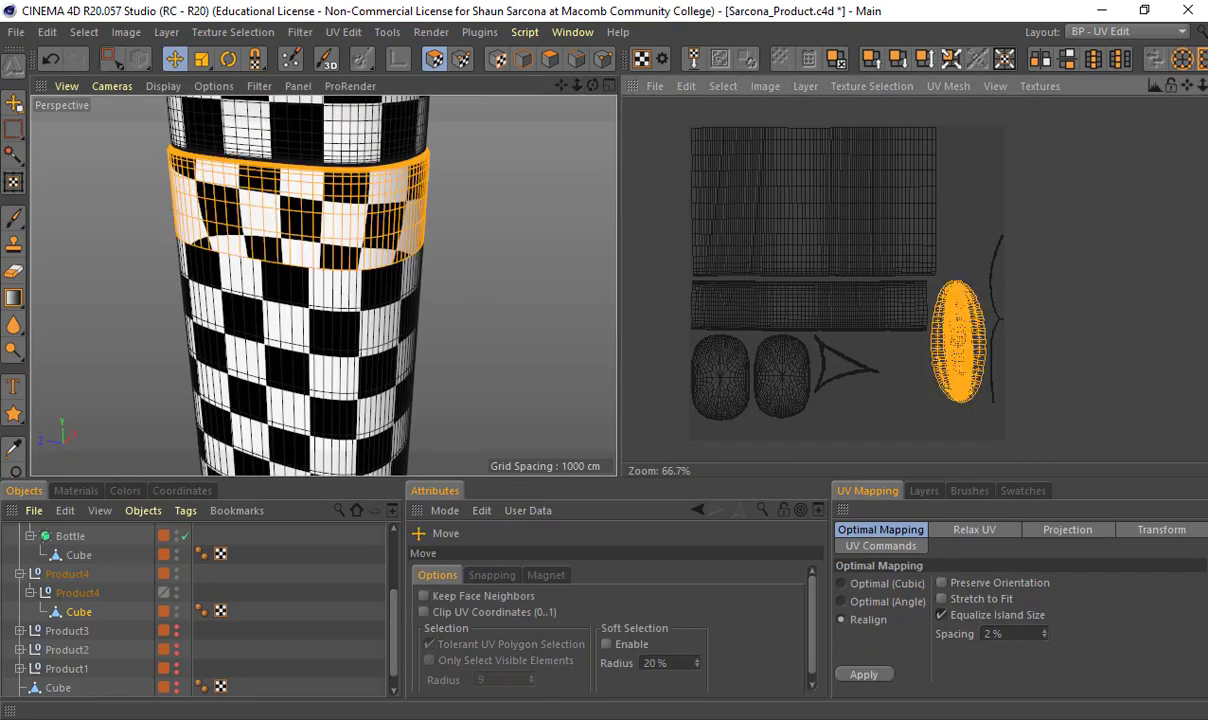
{"action": "double_click", "coordinate": [800, 231], "text": "shift"}
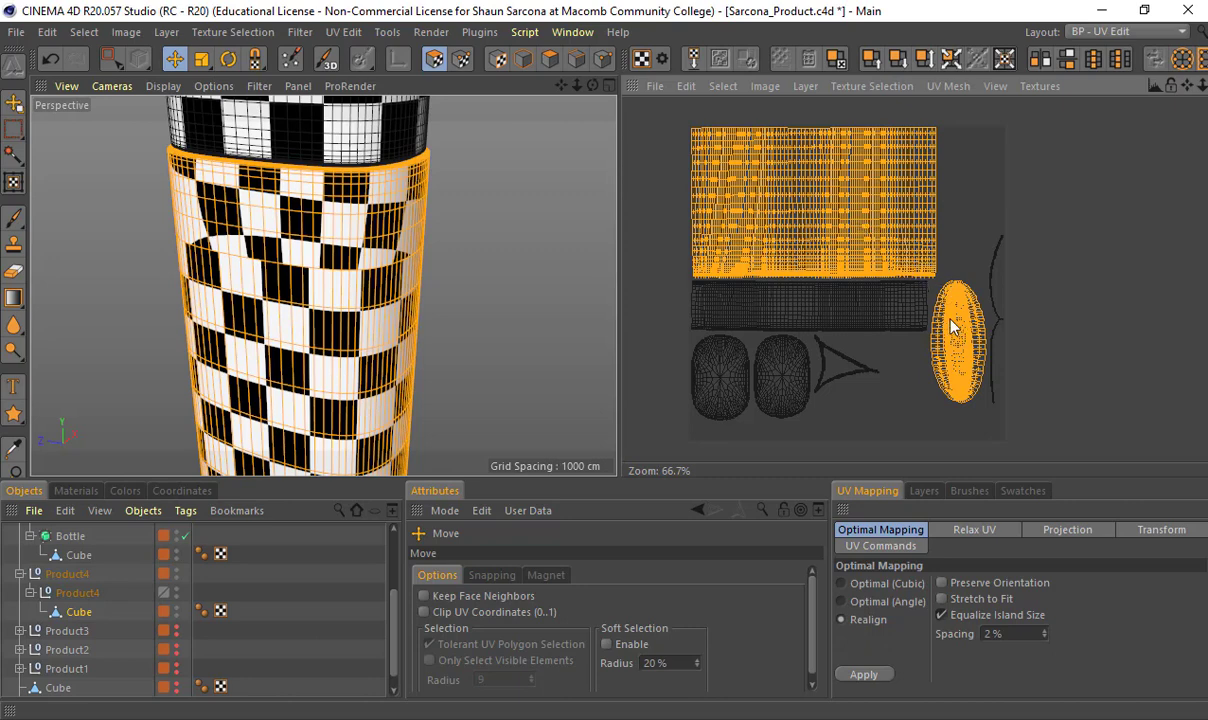
{"action": "left_click", "coordinate": [1067, 530]}
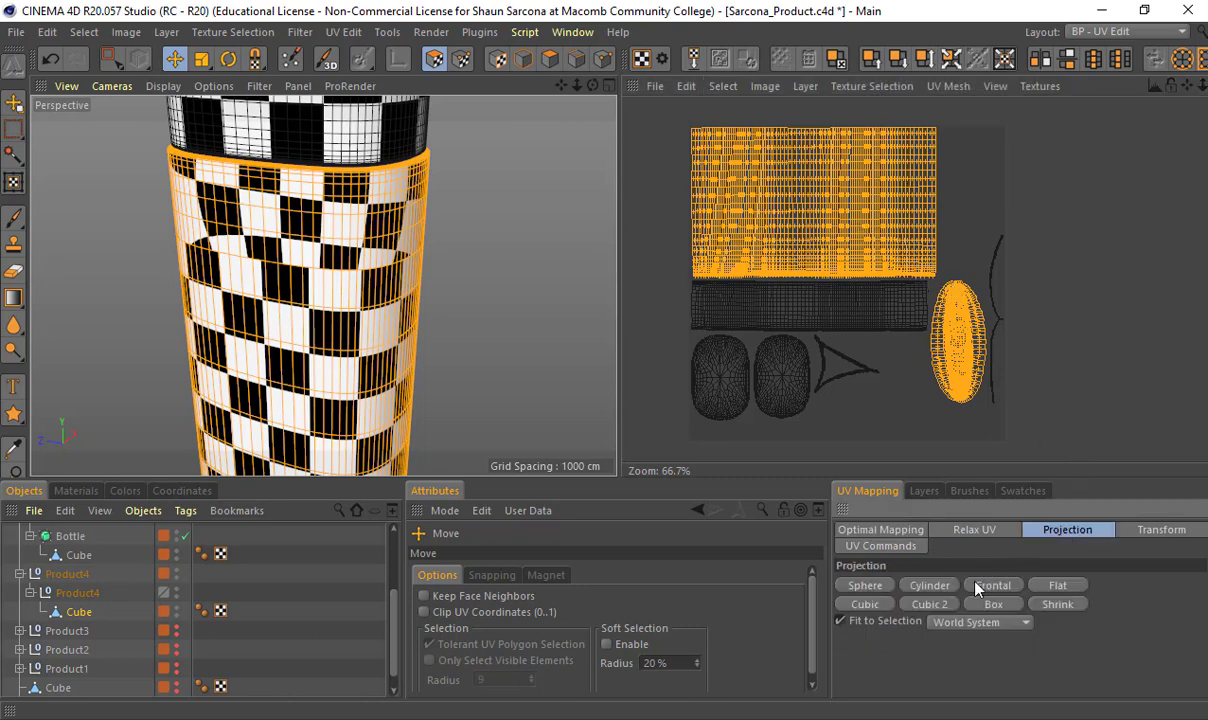
{"action": "left_click", "coordinate": [940, 588]}
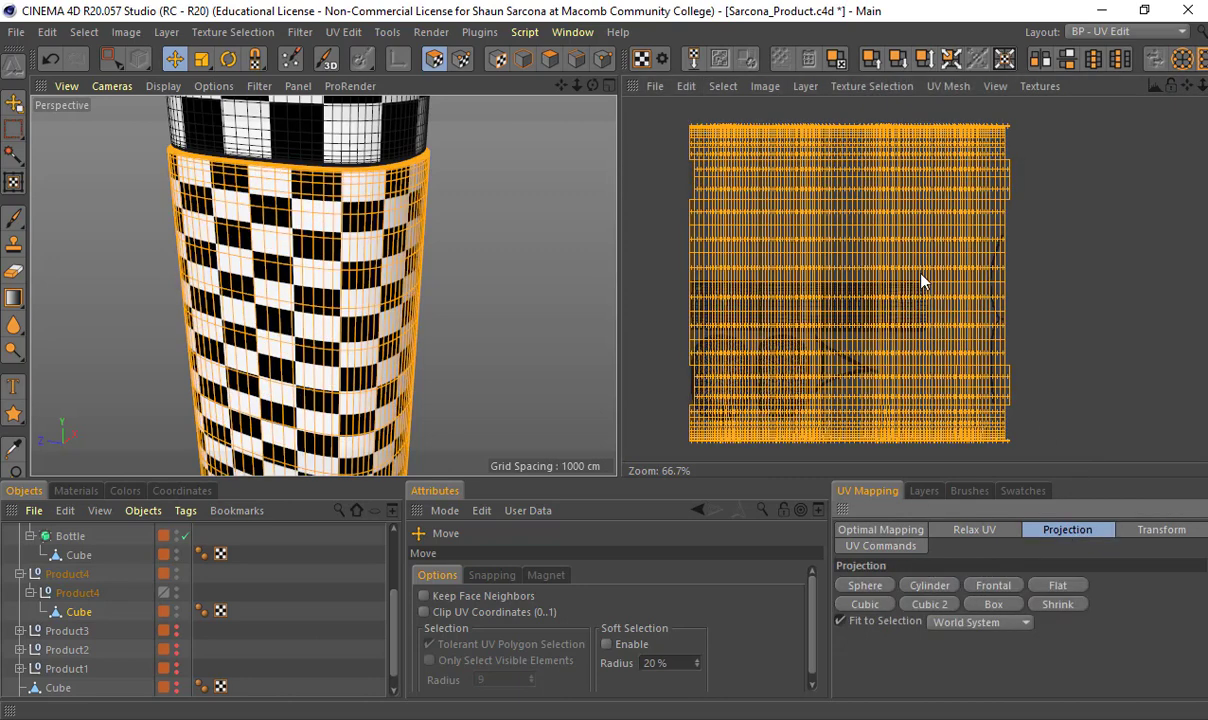
Move the projected body island beside the UV canvas, and shift its protruding edge polygons into the gaps along the opposite edge
{"action": "left_click_drag", "start_coordinate": [897, 301], "coordinate": [1200, 288]}
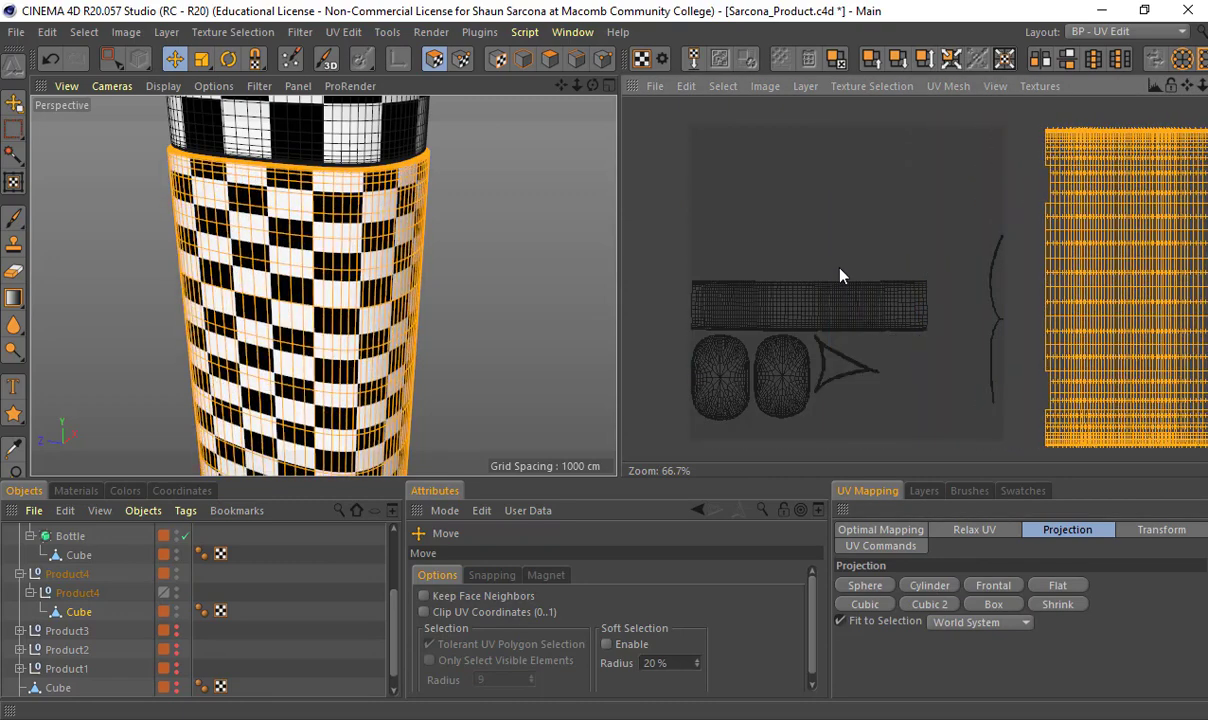
{"action": "middle_click_drag", "start_coordinate": [1007, 270], "coordinate": [1017, 119], "text": "alt"}
{"action": "key", "text": "space"}
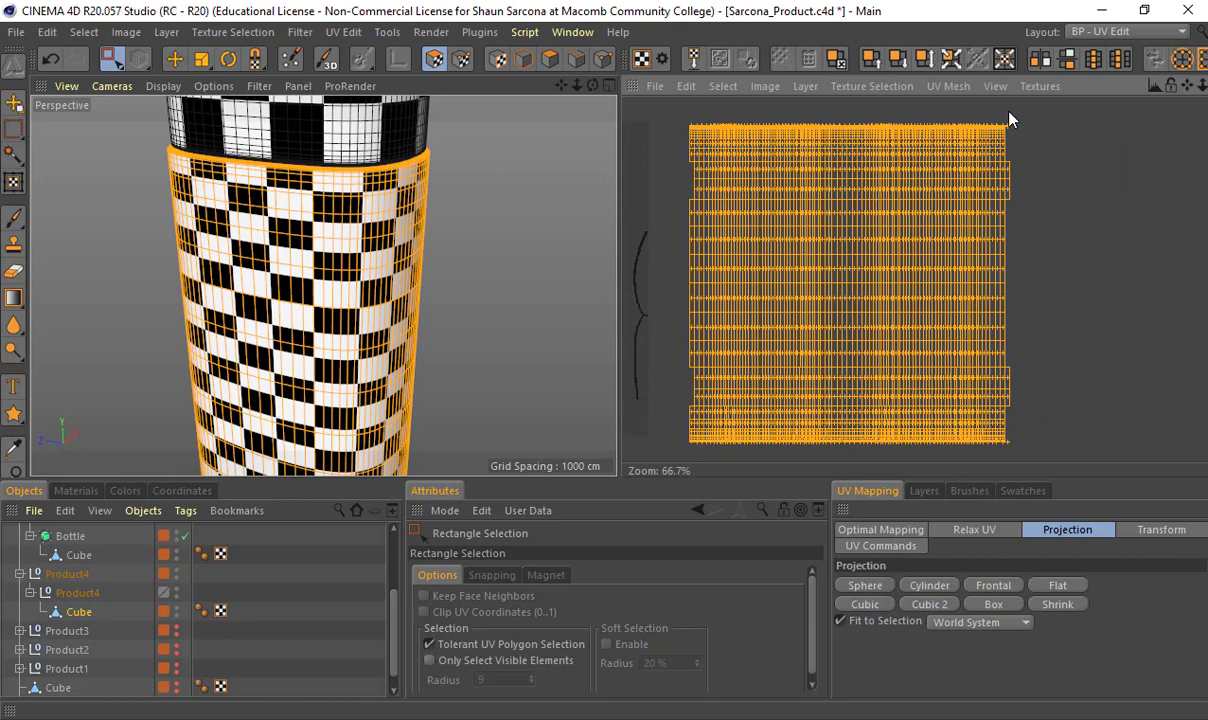
{"action": "left_click_drag", "start_coordinate": [1008, 119], "coordinate": [700, 398]}
{"action": "key", "text": "e"}
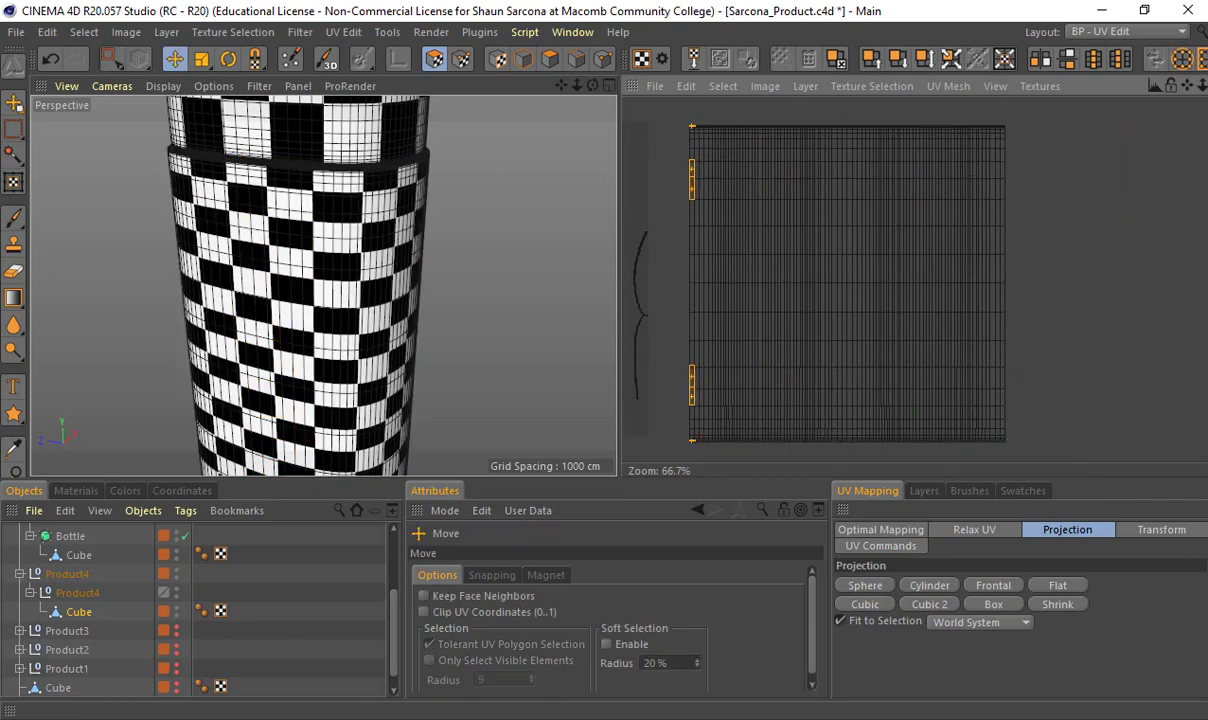
{"action": "scroll", "coordinate": [1000, 268], "scroll_direction": "up", "scroll_amount": 4}
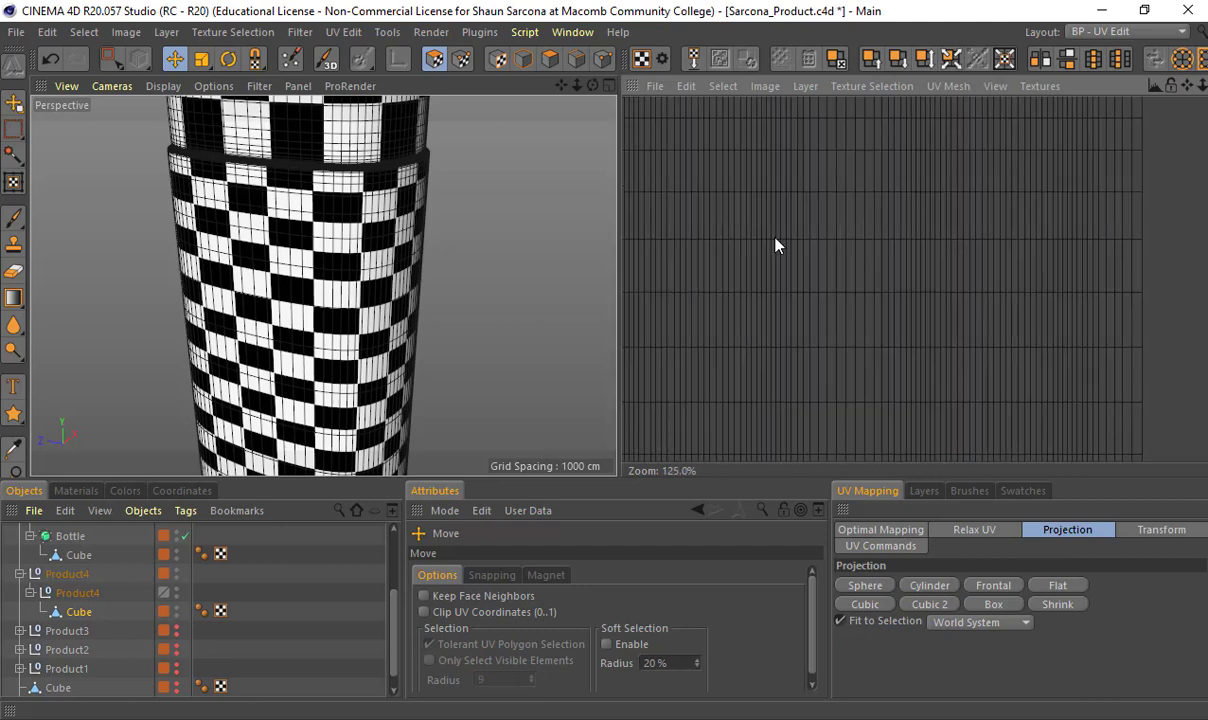
{"action": "scroll", "coordinate": [760, 175], "scroll_direction": "up", "scroll_amount": 9}
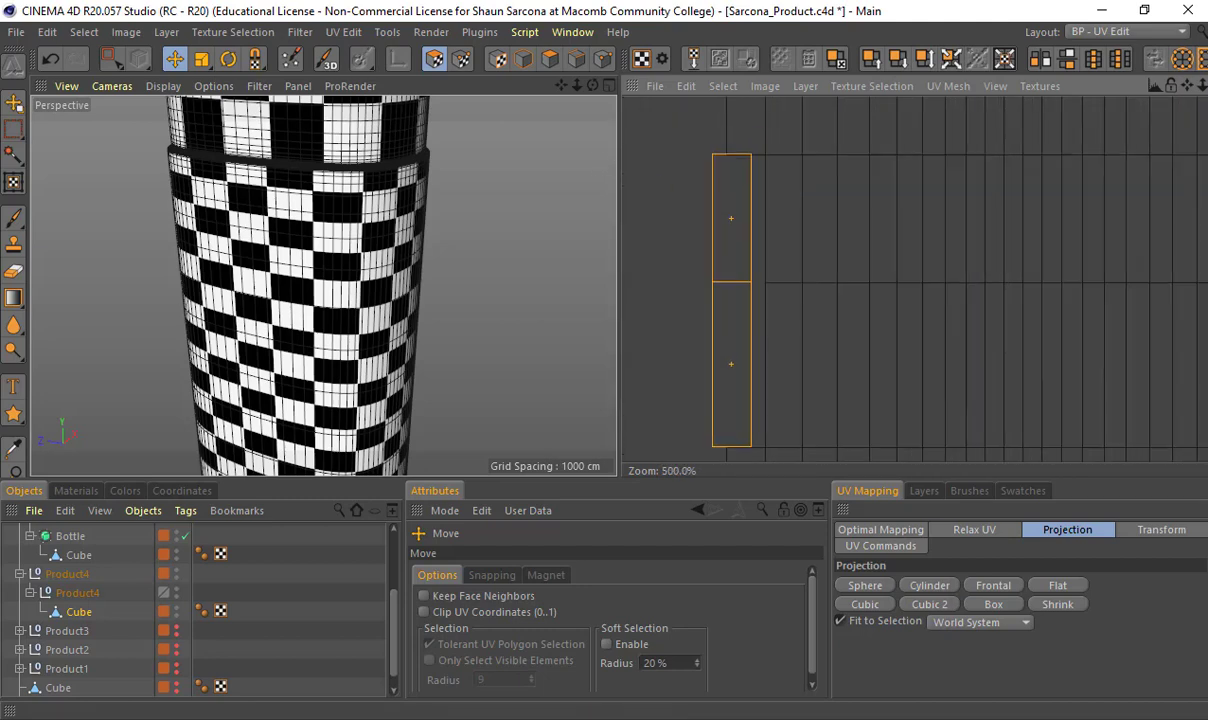
{"action": "left_click_drag", "start_coordinate": [730, 300], "coordinate": [744, 300]}
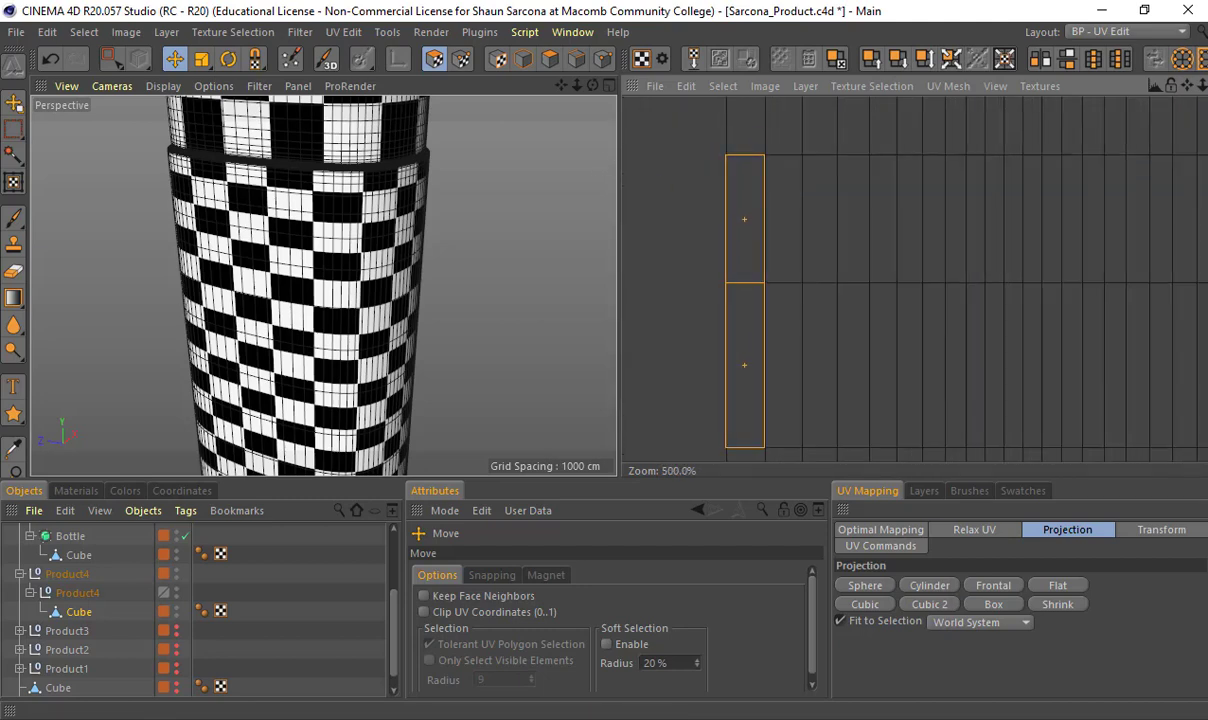
Select the UV points at the body island's upper-left corner in UV point editing and show the UV Commands
{"action": "scroll", "coordinate": [764, 140], "scroll_direction": "down", "scroll_amount": 4}
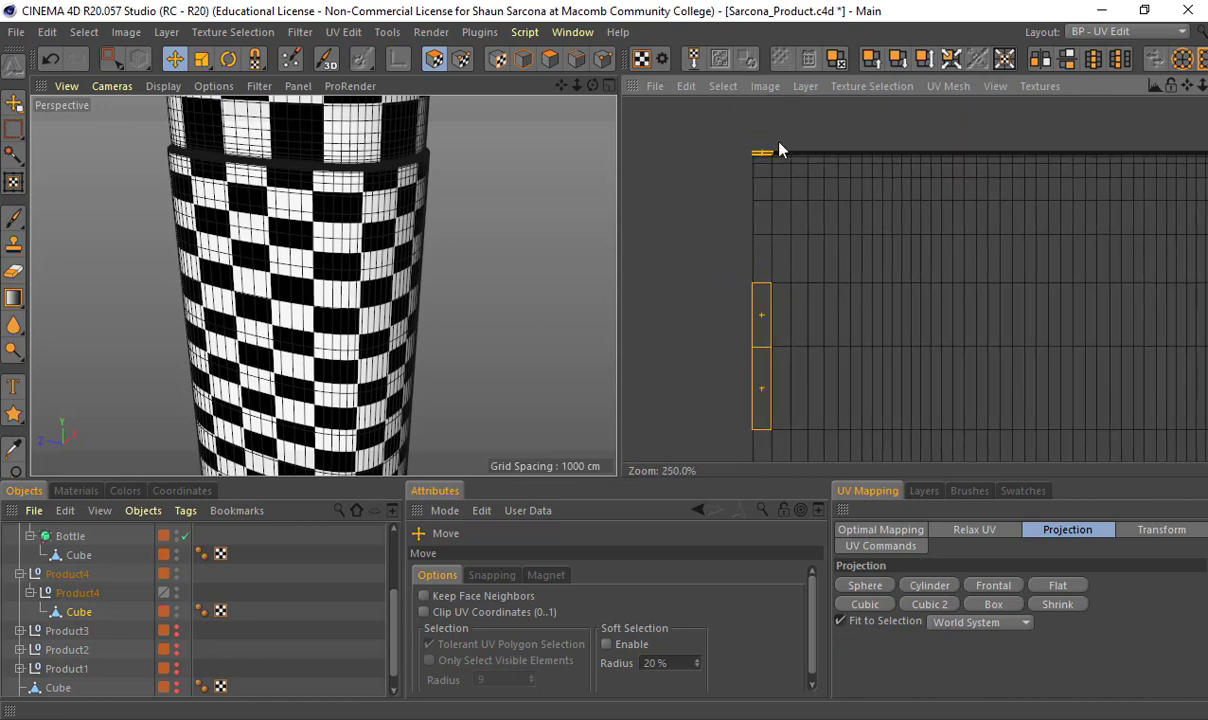
{"action": "left_click", "coordinate": [460, 59]}
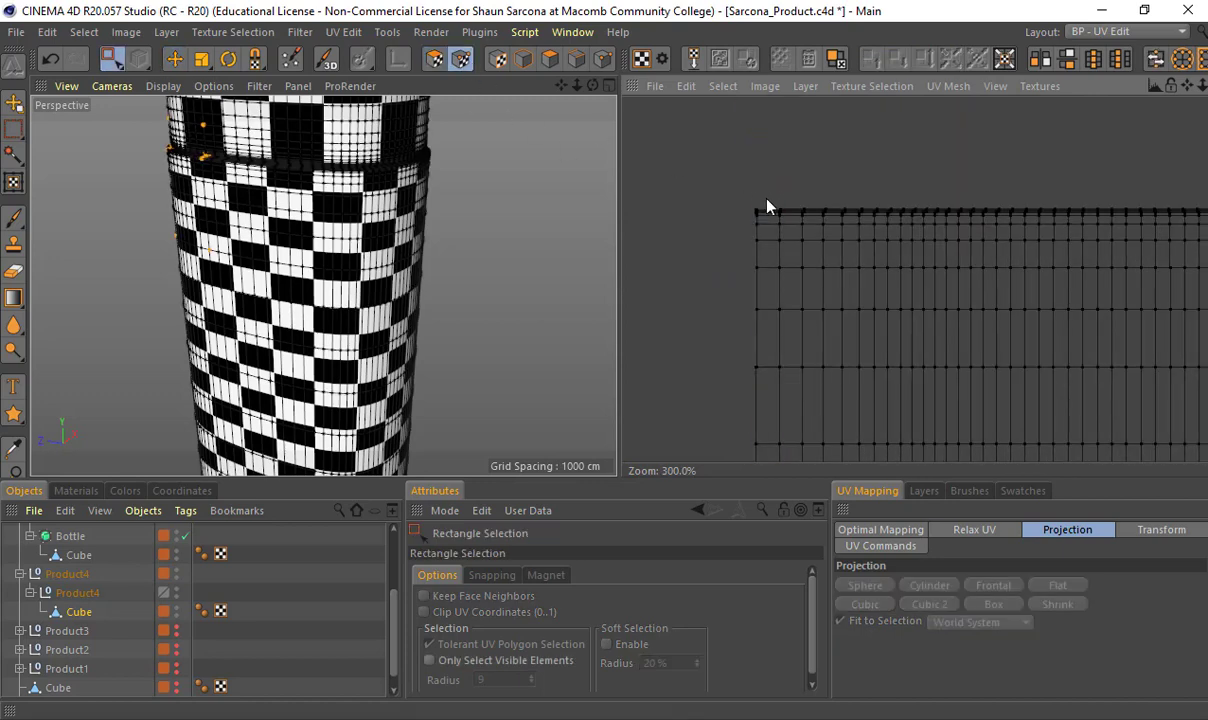
{"action": "scroll", "coordinate": [766, 205], "scroll_direction": "up", "scroll_amount": 3}
{"action": "scroll", "coordinate": [770, 213], "scroll_direction": "up", "scroll_amount": 2}
{"action": "left_click_drag", "start_coordinate": [815, 231], "coordinate": [672, 170]}
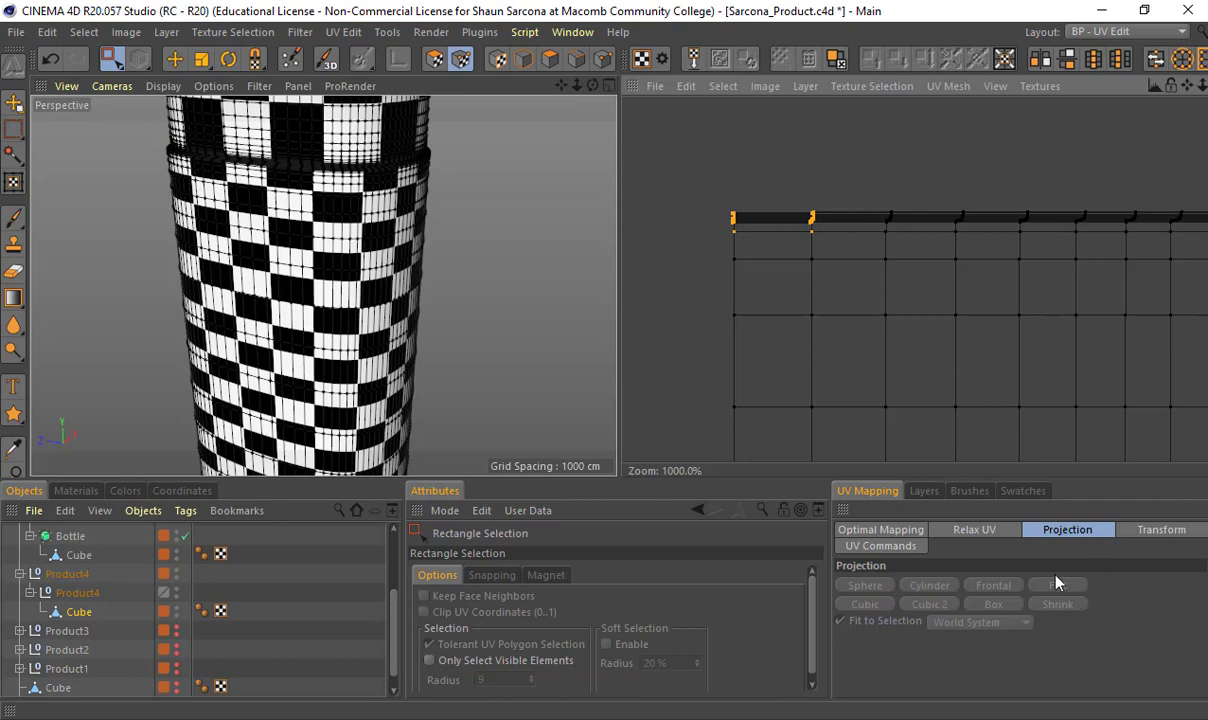
{"action": "left_click", "coordinate": [880, 545]}
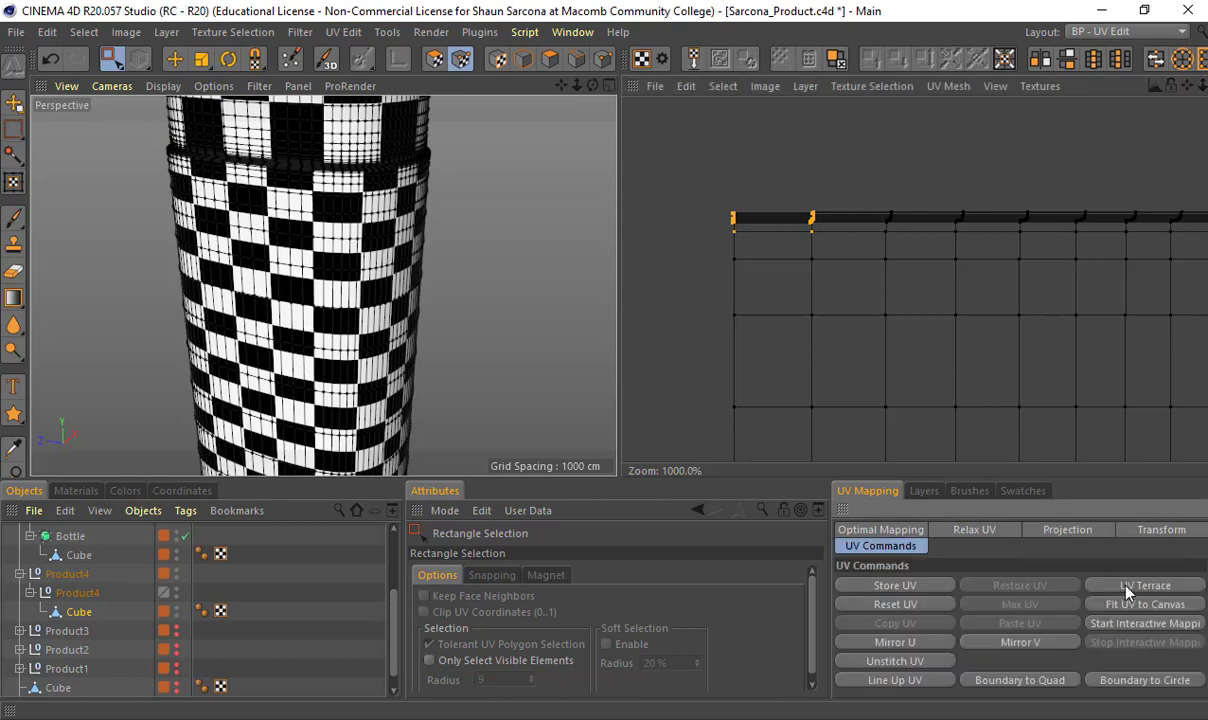
Select the UV points along the body island's left edge and extend the selection to all connected points to check the coverage
{"action": "scroll", "coordinate": [883, 396], "scroll_direction": "down", "scroll_amount": 9}
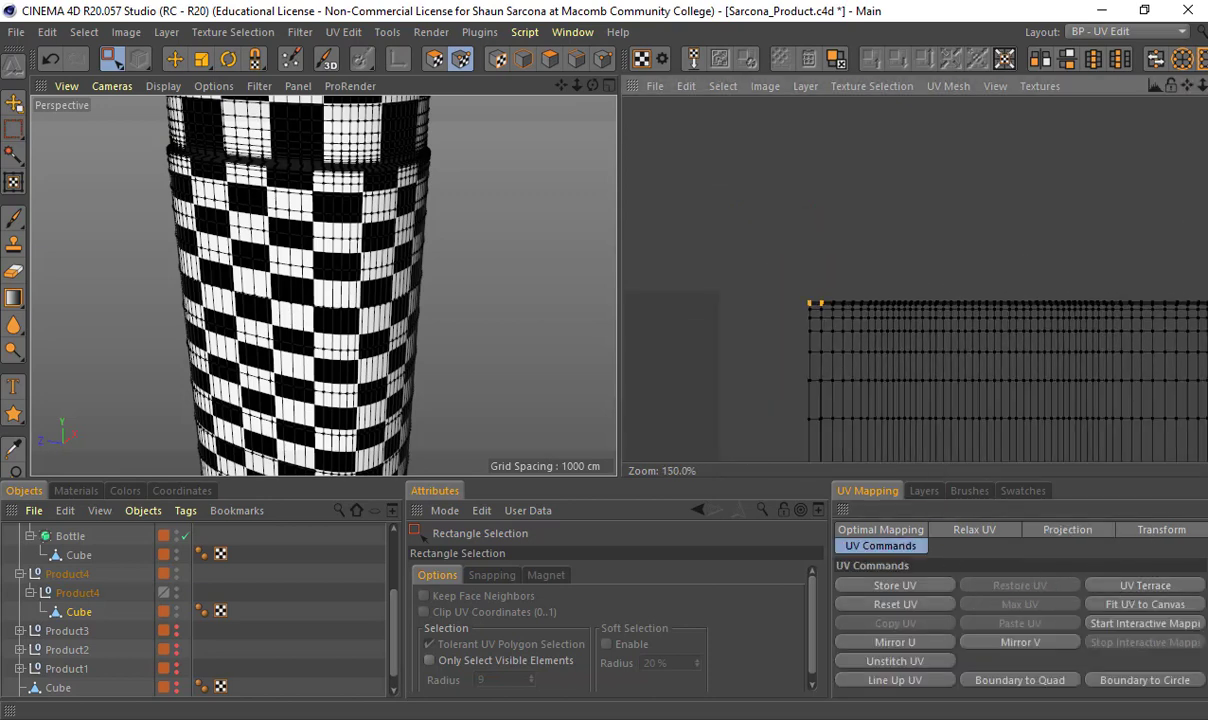
{"action": "scroll", "coordinate": [822, 398], "scroll_direction": "down", "scroll_amount": 5}
{"action": "left_click_drag", "start_coordinate": [799, 318], "coordinate": [830, 448]}
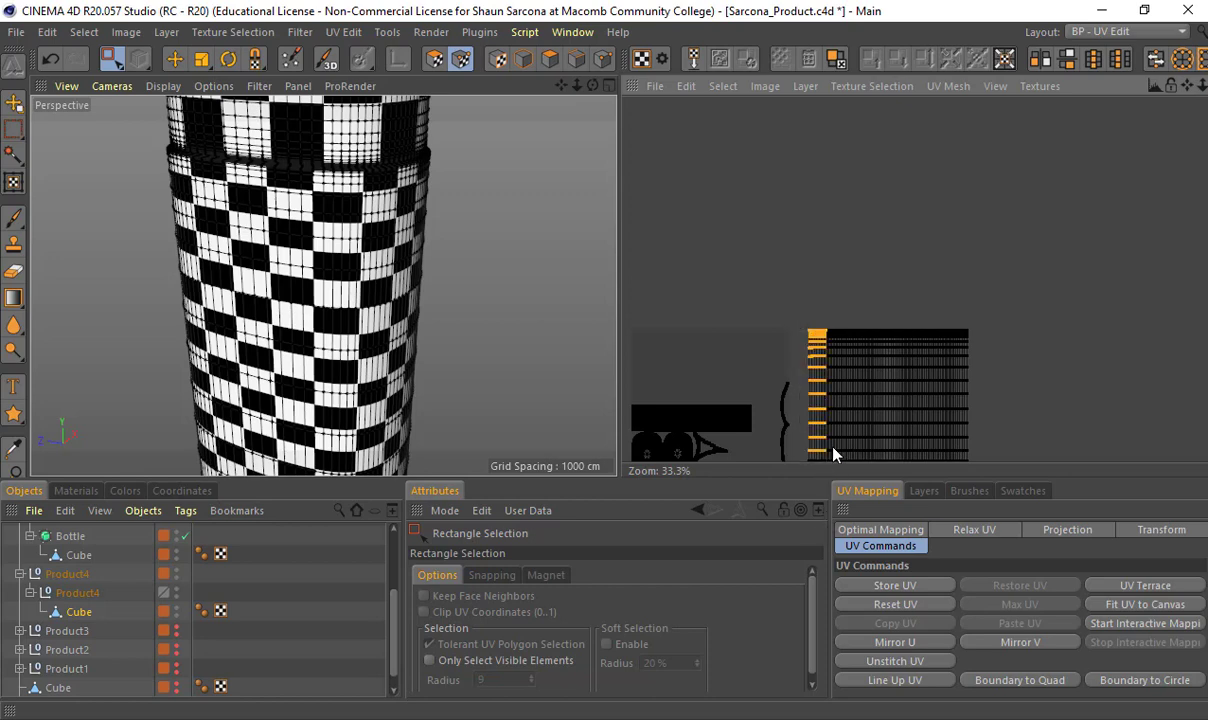
{"action": "middle_click_drag", "start_coordinate": [833, 447], "coordinate": [828, 385], "text": "alt"}
{"action": "left_click_drag", "start_coordinate": [791, 376], "coordinate": [824, 300], "text": "shift"}
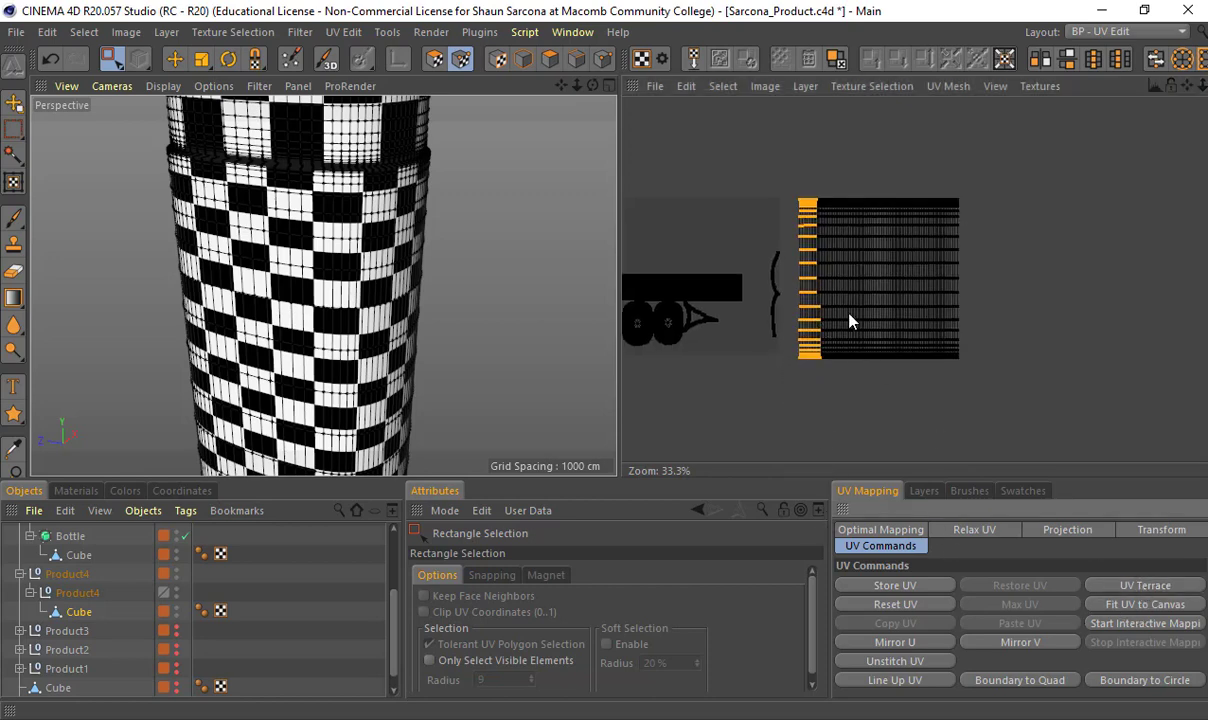
{"action": "key", "text": "e"}
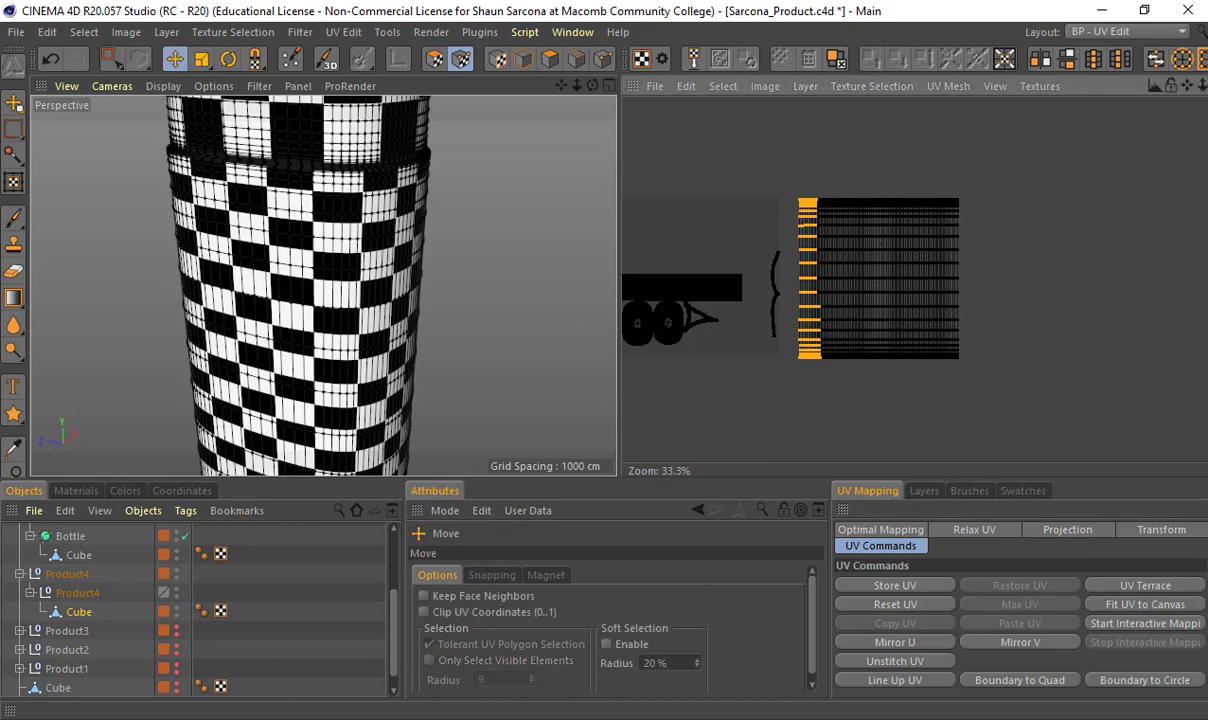
{"action": "key", "text": "u"}
{"action": "key", "text": "w"}
{"action": "left_click_drag", "start_coordinate": [475, 280], "coordinate": [438, 291], "text": "alt"}
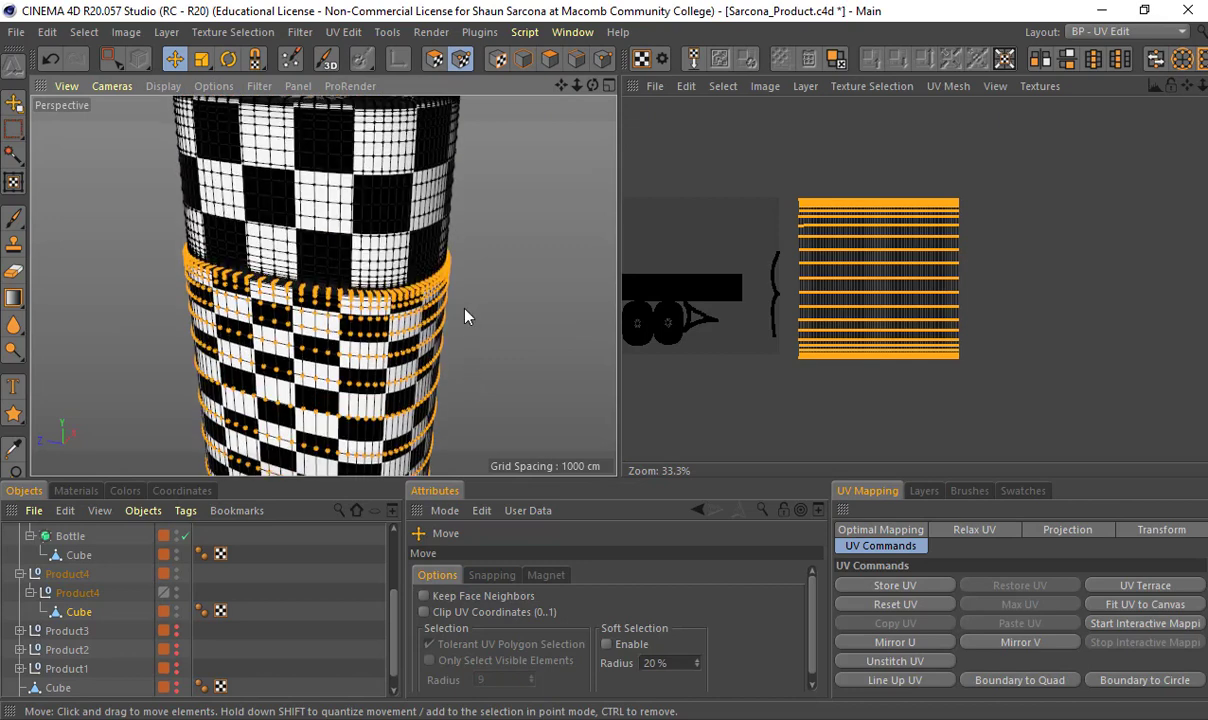
Select all connected UV points of the cap's side strip to check which part of the bottle it covers
{"action": "left_click", "coordinate": [721, 293]}
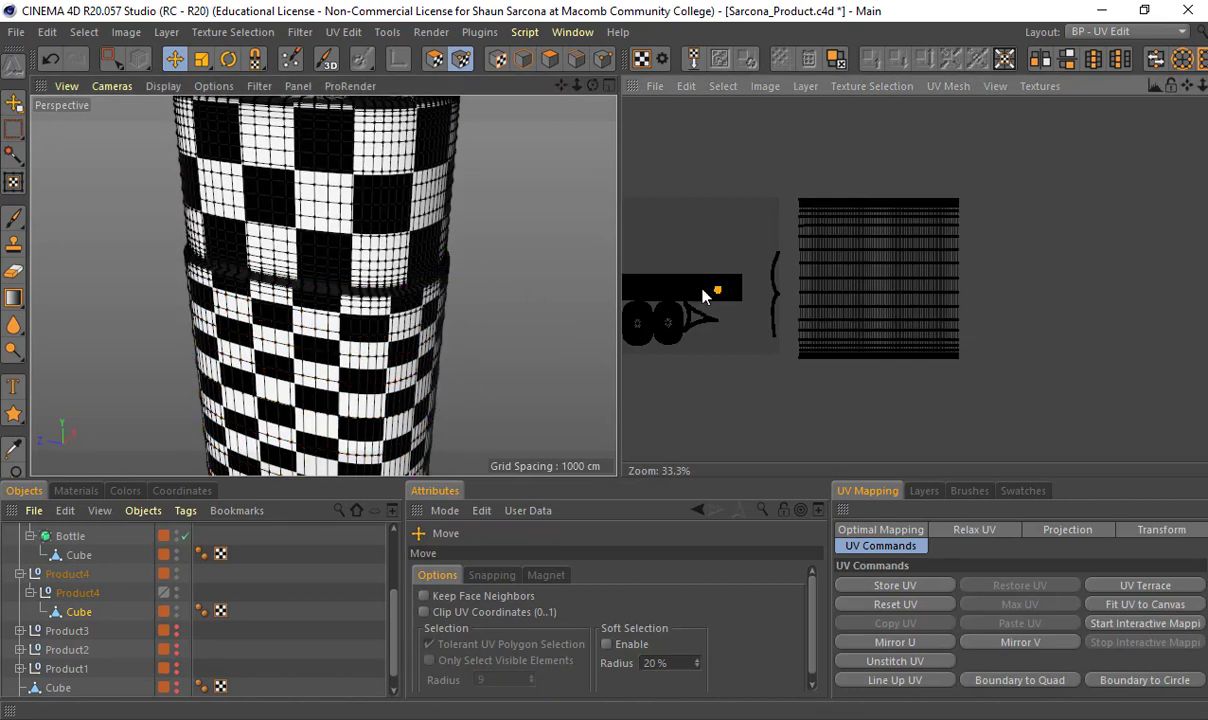
{"action": "left_click", "coordinate": [700, 289]}
{"action": "middle_click_drag", "start_coordinate": [698, 290], "coordinate": [847, 295], "text": "alt"}
{"action": "scroll", "coordinate": [698, 290], "scroll_direction": "up", "scroll_amount": 2}
{"action": "middle_click_drag", "start_coordinate": [936, 289], "coordinate": [806, 226], "text": "alt"}
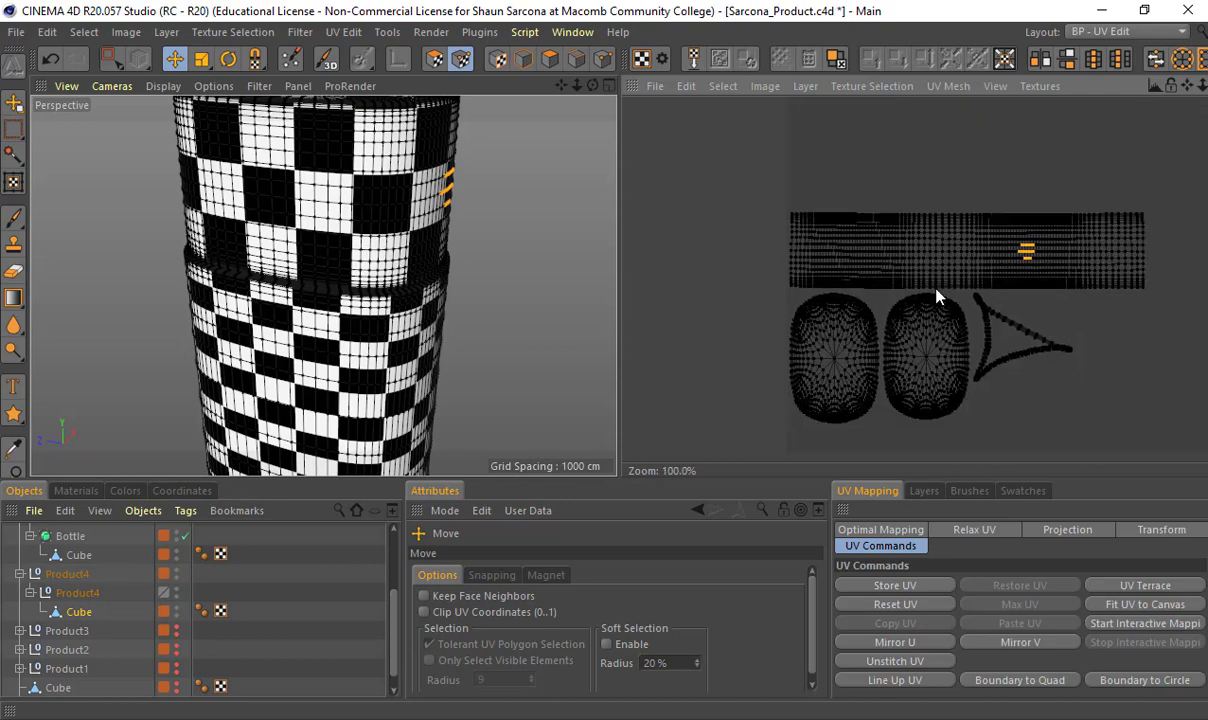
{"action": "left_click", "coordinate": [934, 274]}
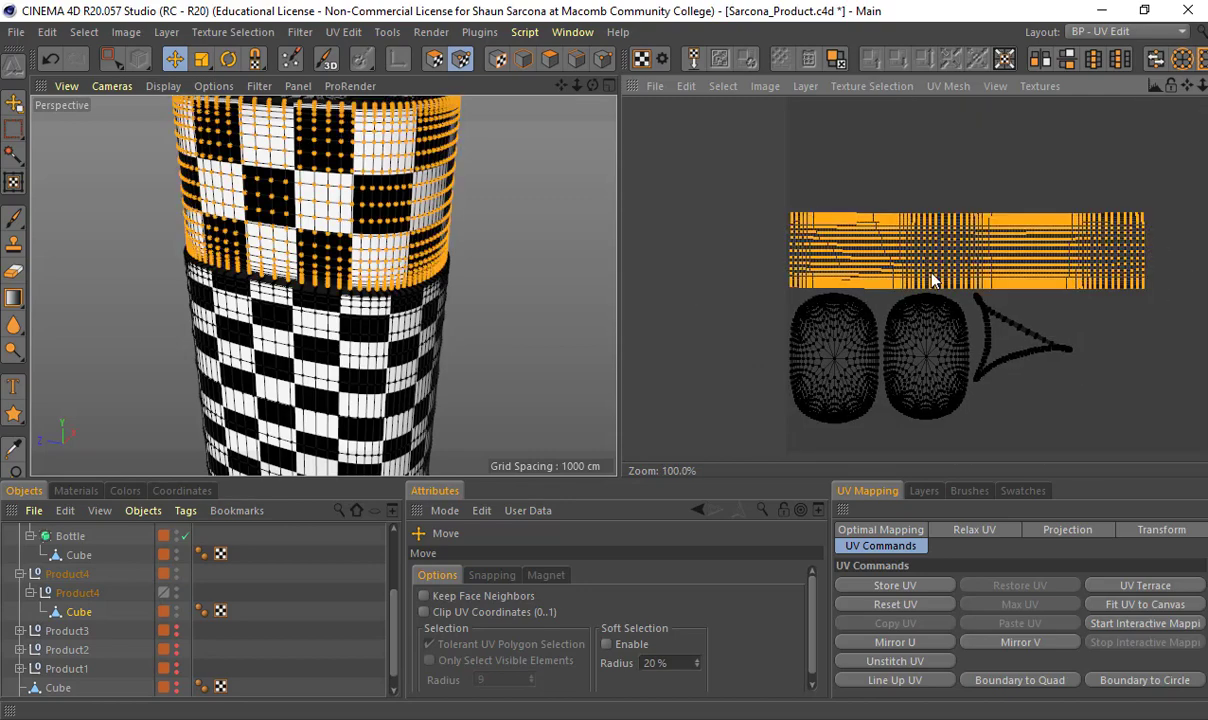
{"action": "mouse_move", "coordinate": [933, 272]}
{"action": "left_mouse_down"}
{"action": "mouse_move", "coordinate": [928, 178]}
{"action": "mouse_move", "coordinate": [952, 183]}
{"action": "mouse_move", "coordinate": [935, 272]}
{"action": "left_mouse_up"}
{"action": "middle_click_drag", "start_coordinate": [1073, 326], "coordinate": [856, 275], "text": "alt"}
{"action": "scroll", "coordinate": [860, 308], "scroll_direction": "down", "scroll_amount": 2}
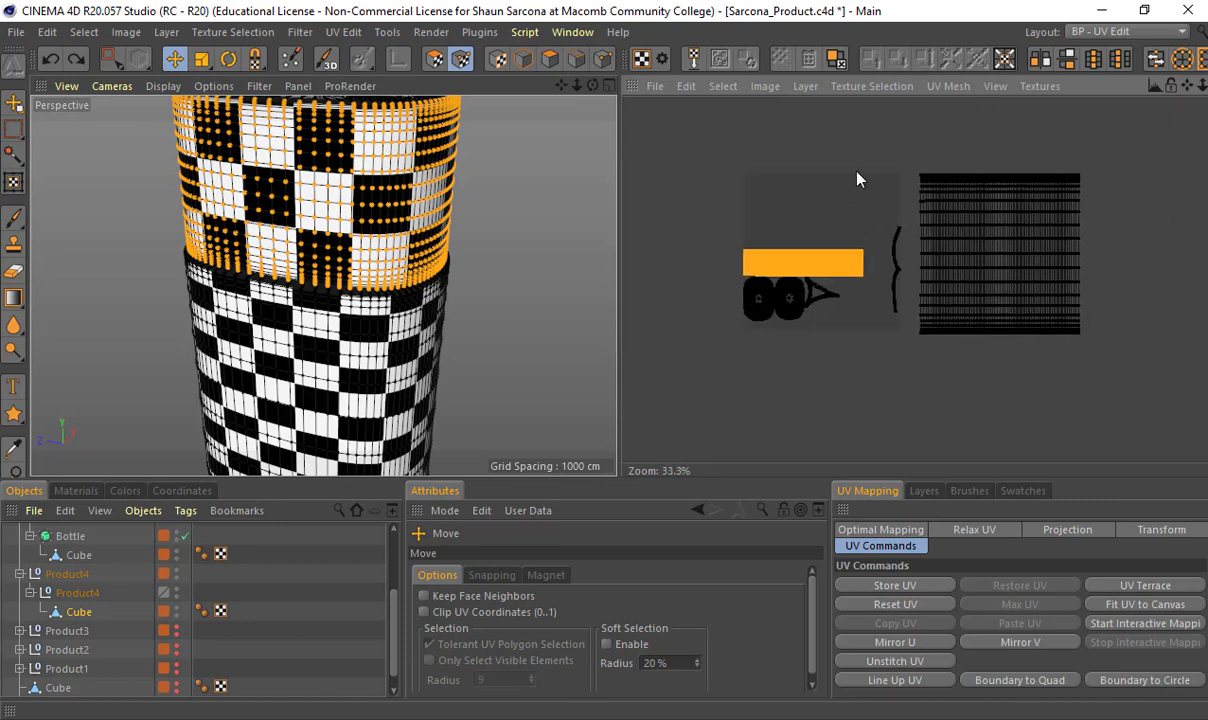
Try to relax and realign all islands with every UV point selected
{"action": "key", "text": "0"}
{"action": "left_click_drag", "start_coordinate": [630, 140], "coordinate": [1124, 396]}
{"action": "left_click", "coordinate": [980, 530]}
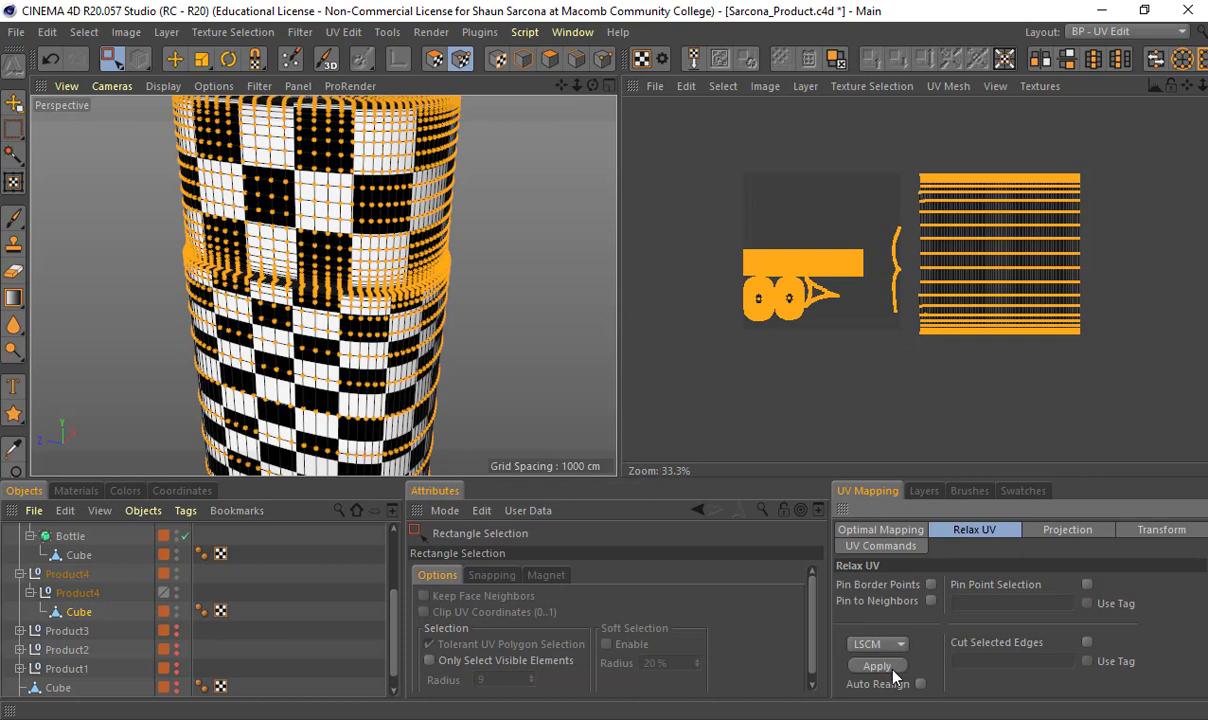
{"action": "left_click", "coordinate": [900, 530]}
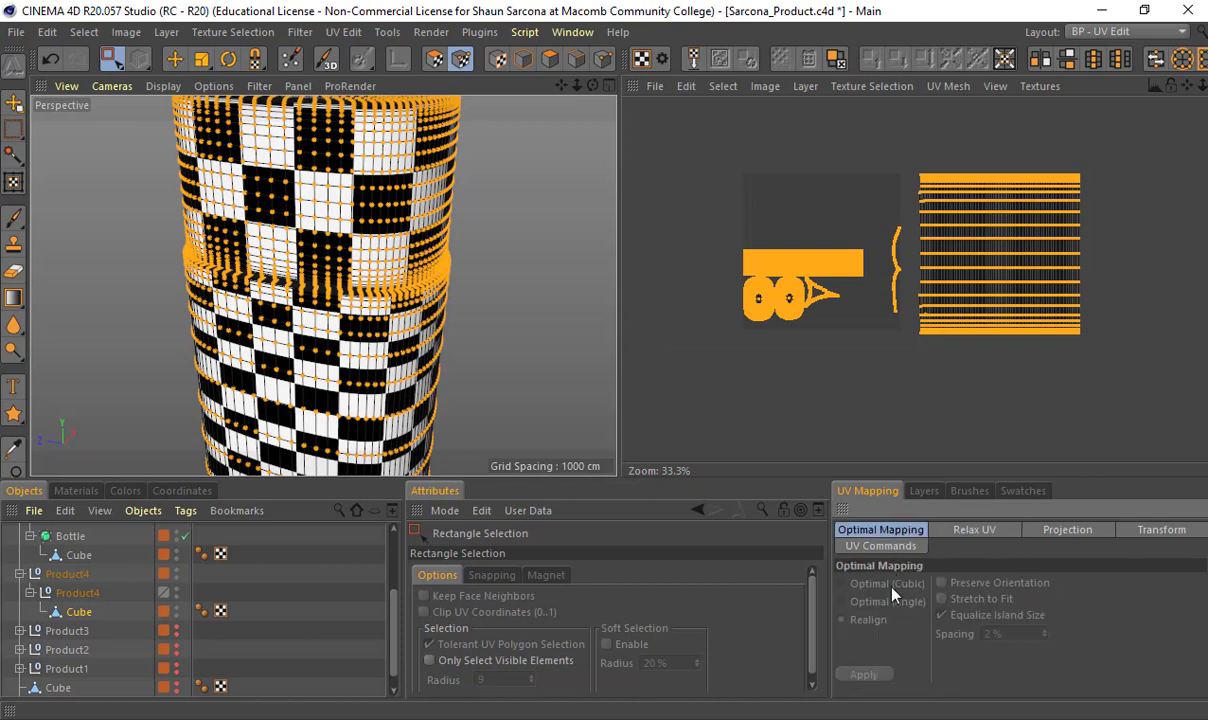
Select all UV polygons of the bottle, relax them with LSCM, and realign the islands with Optimal Mapping
{"action": "left_click", "coordinate": [434, 59]}
{"action": "left_click", "coordinate": [1152, 532]}
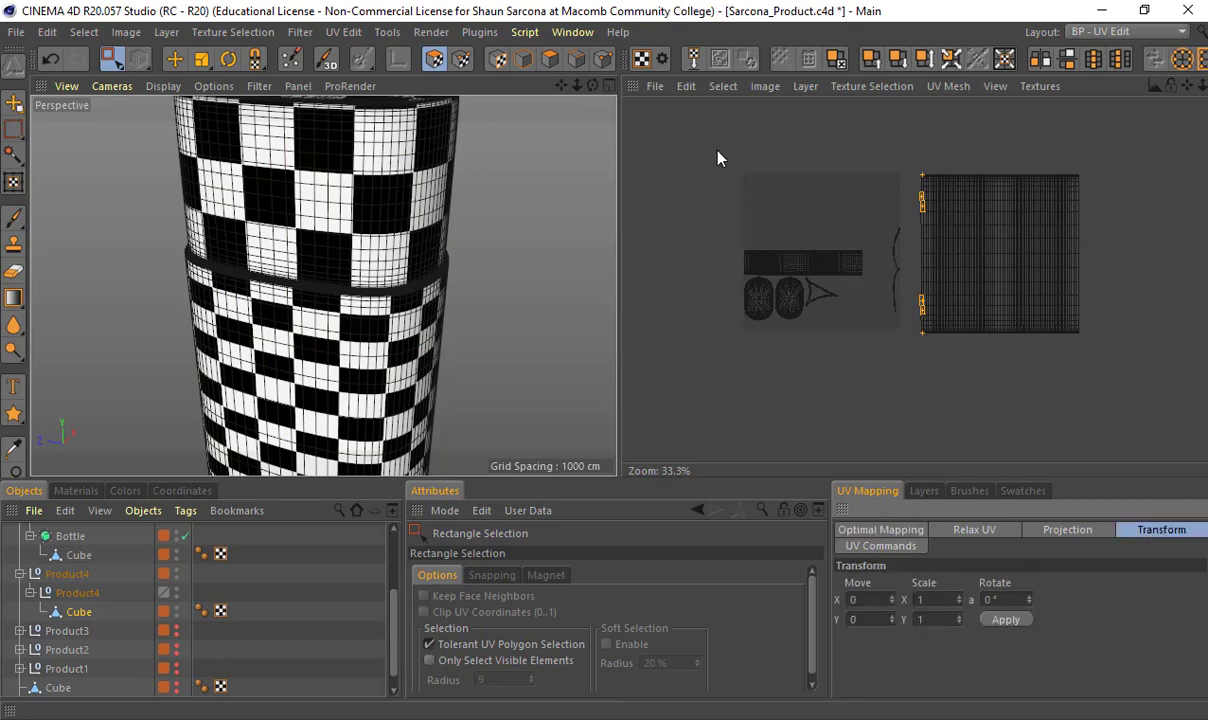
{"action": "left_click_drag", "start_coordinate": [671, 143], "coordinate": [1083, 381]}
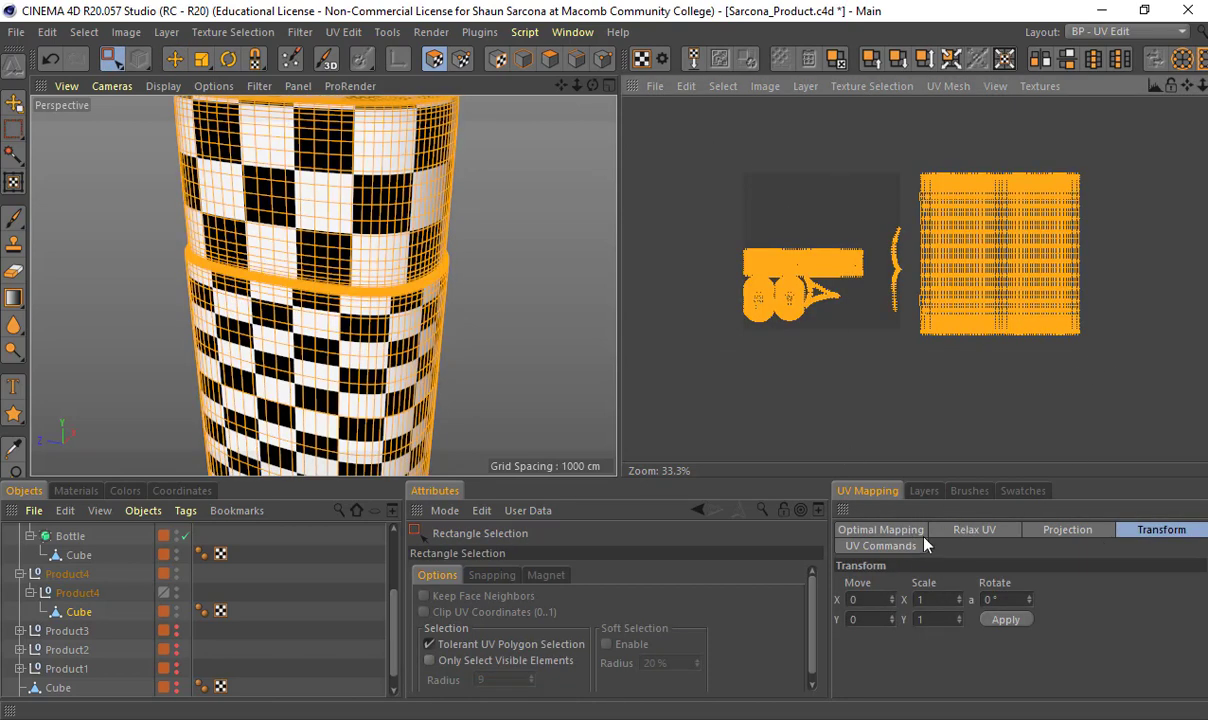
{"action": "left_click", "coordinate": [895, 546]}
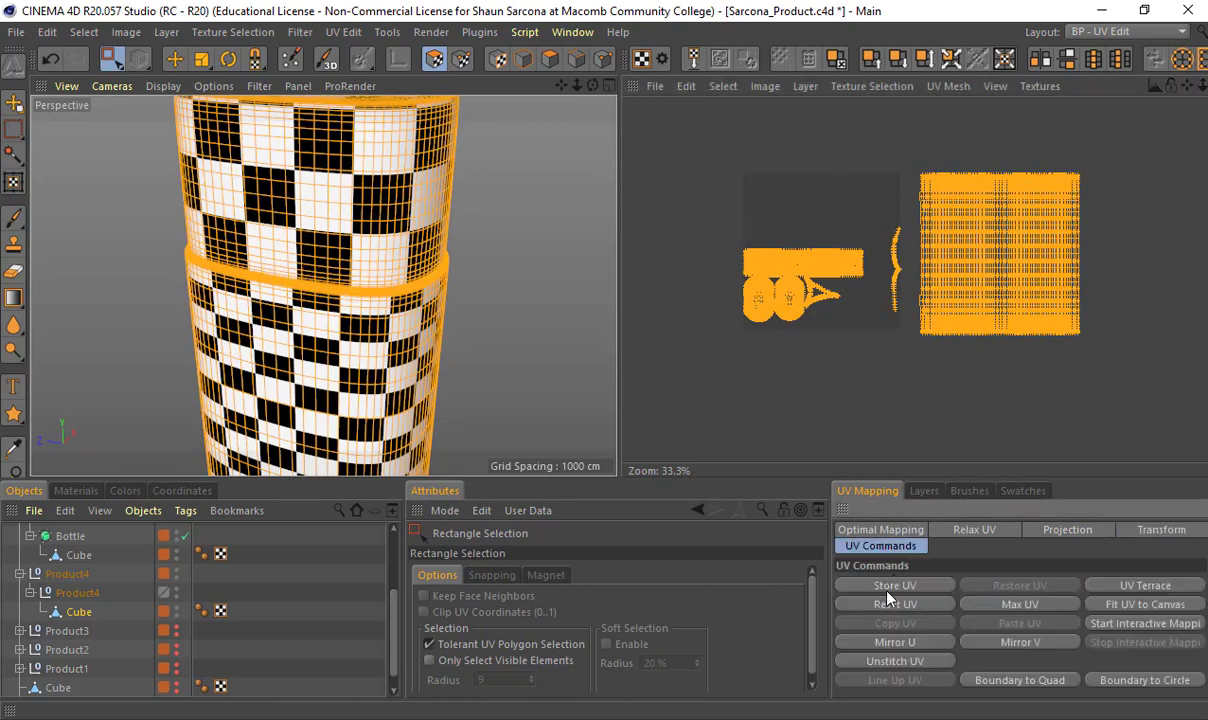
{"action": "left_click", "coordinate": [1000, 531]}
{"action": "left_click", "coordinate": [898, 668]}
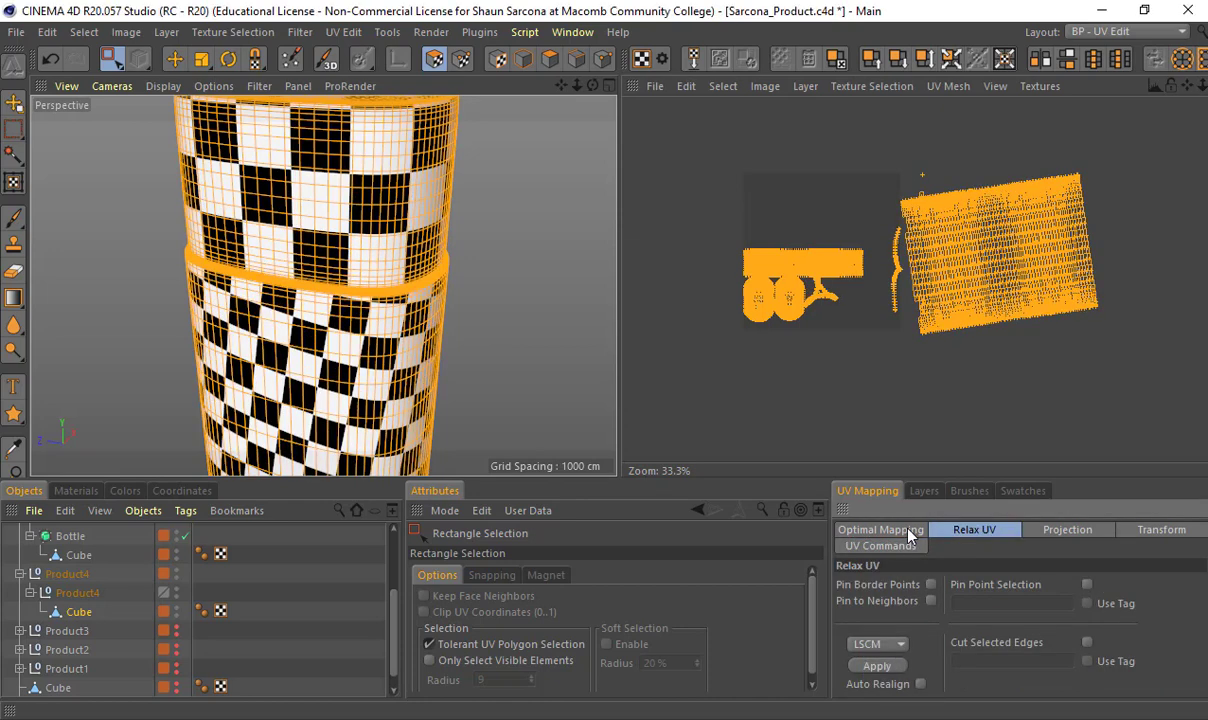
{"action": "left_click", "coordinate": [880, 529]}
{"action": "left_click", "coordinate": [872, 678]}
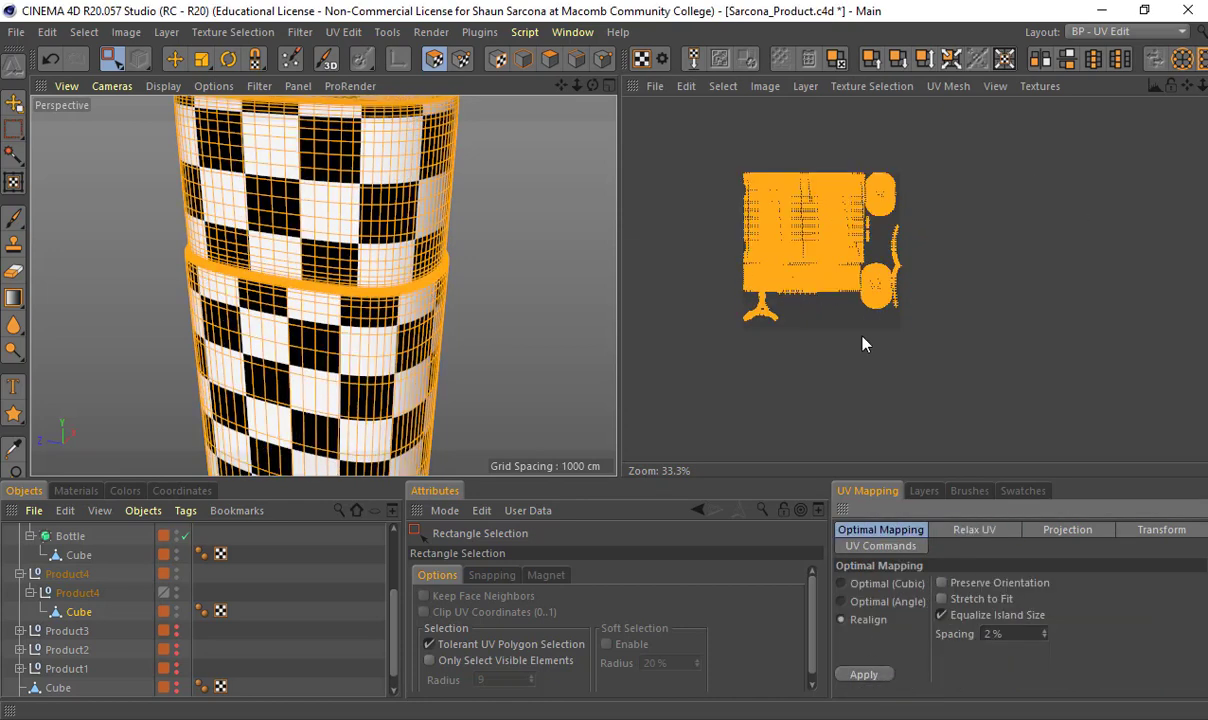
Select the row of tiny islands below the cap's side strip and examine where they lie on the bottle's groove
{"action": "key", "text": "e"}
{"action": "left_click", "coordinate": [812, 225]}
{"action": "scroll", "coordinate": [812, 225], "scroll_direction": "up", "scroll_amount": 3}
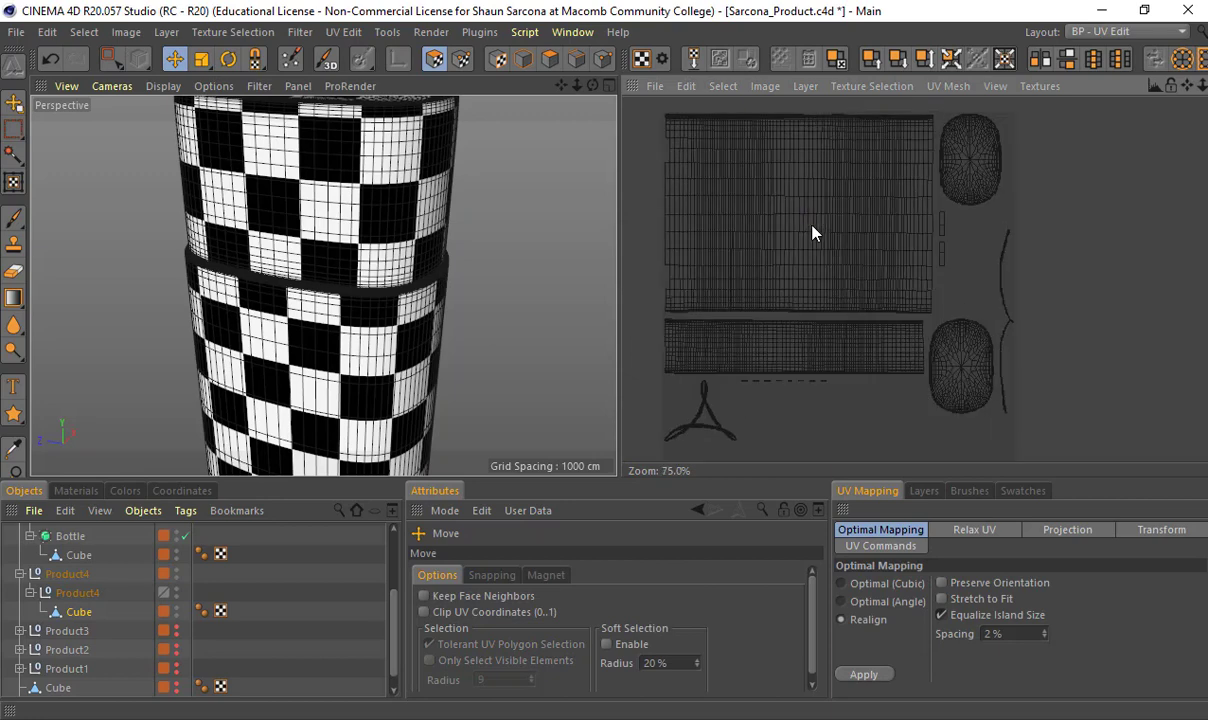
{"action": "middle_click_drag", "start_coordinate": [808, 306], "coordinate": [838, 97], "text": "alt"}
{"action": "key", "text": "0"}
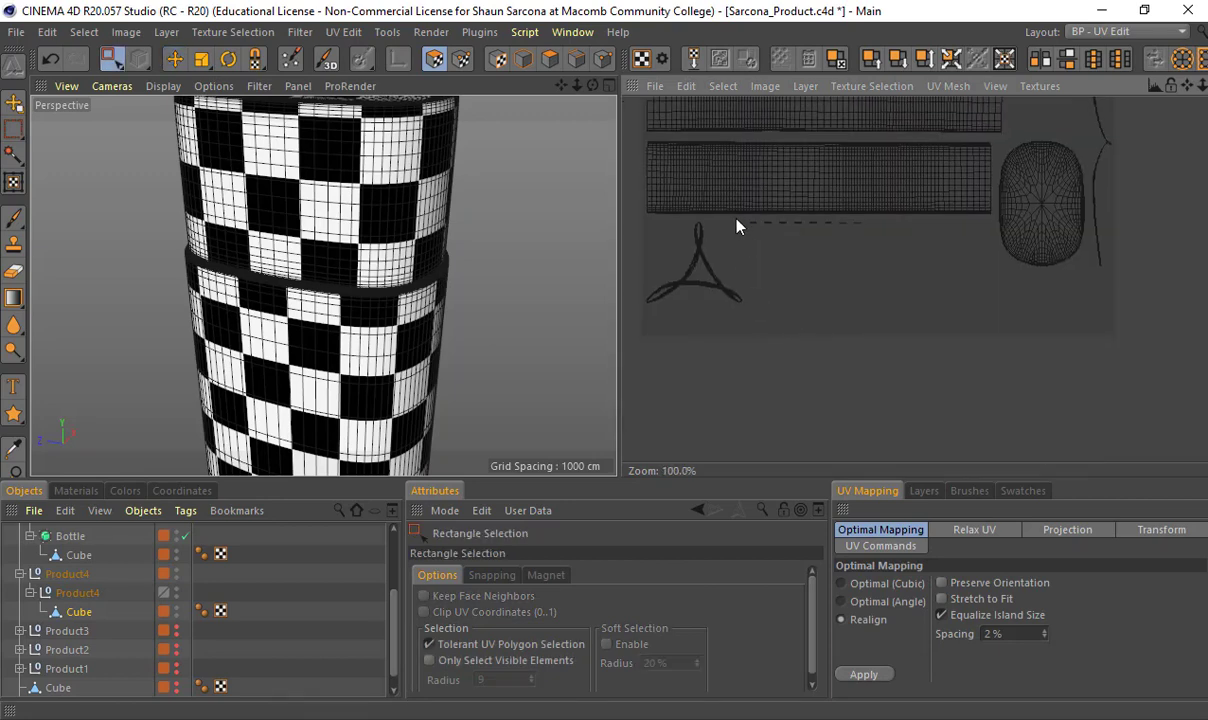
{"action": "left_click_drag", "start_coordinate": [756, 228], "coordinate": [882, 262]}
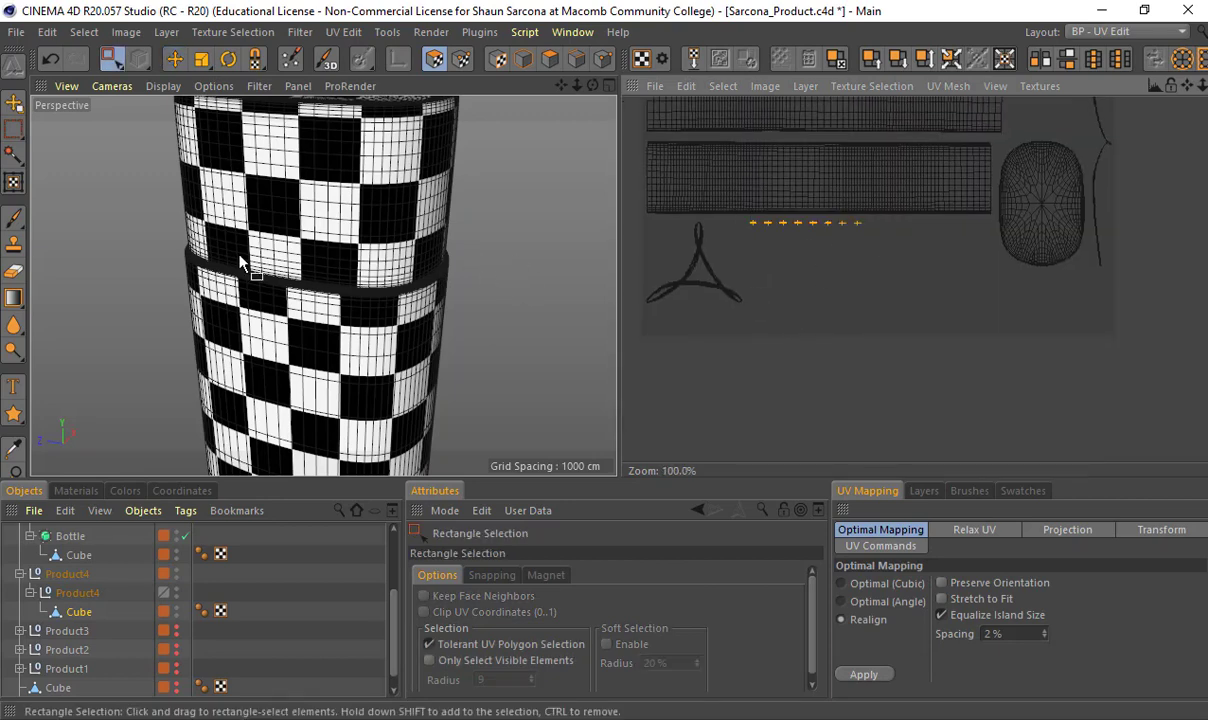
{"action": "left_click_drag", "start_coordinate": [240, 258], "coordinate": [345, 323], "text": "alt"}
{"action": "right_click_drag", "start_coordinate": [345, 323], "coordinate": [420, 287], "text": "alt"}
{"action": "left_click_drag", "start_coordinate": [420, 287], "coordinate": [408, 267], "text": "alt"}
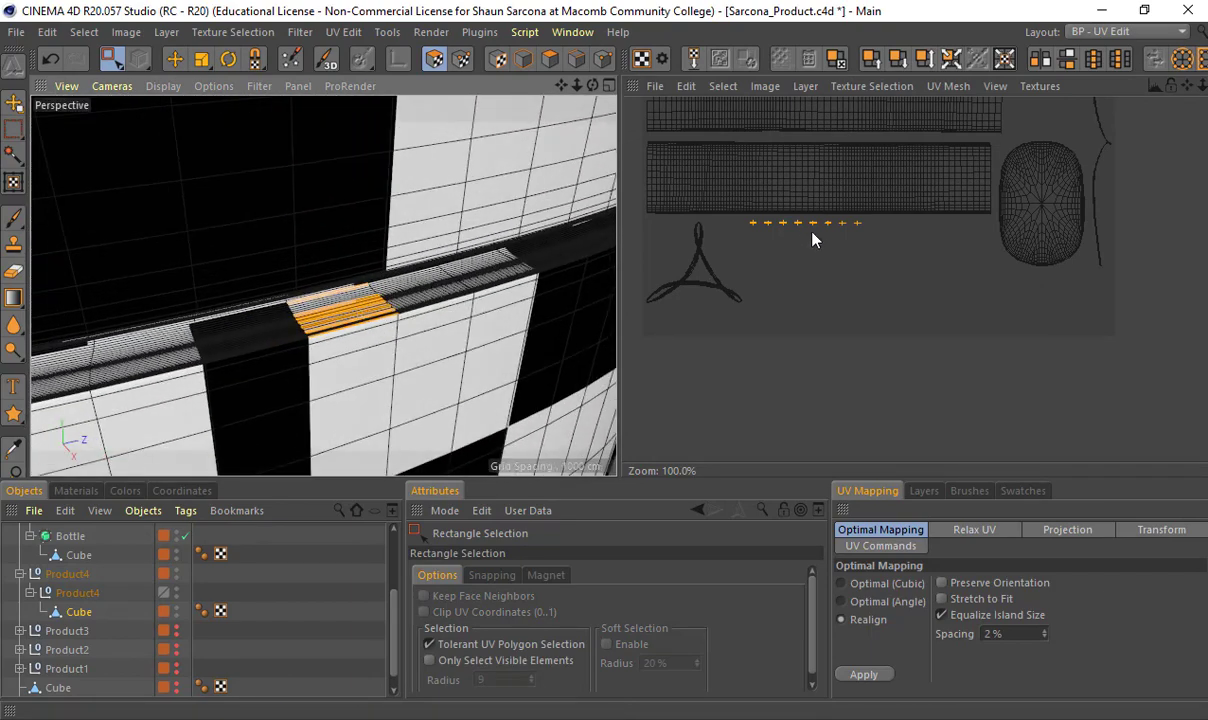
{"action": "scroll", "coordinate": [900, 255], "scroll_direction": "down", "scroll_amount": 5}
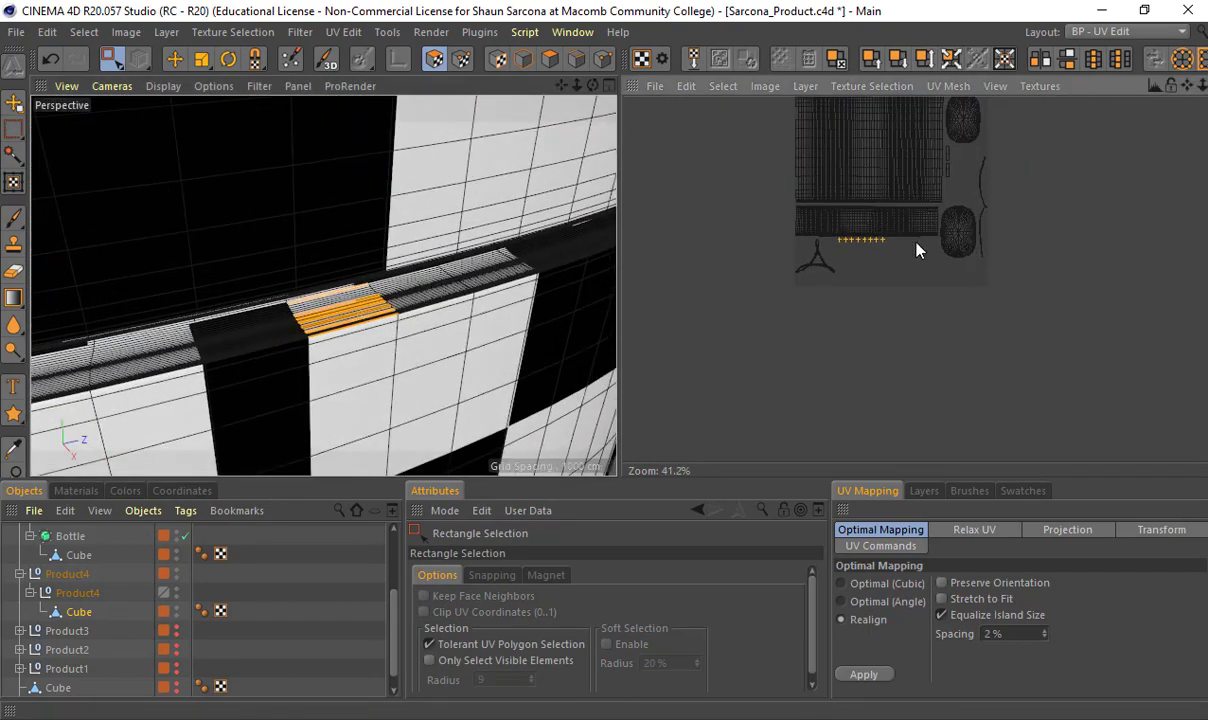
Select the two stray two-polygon strips beside the body island and locate their polygons on the bottle's side
{"action": "scroll", "coordinate": [963, 150], "scroll_direction": "up", "scroll_amount": 5}
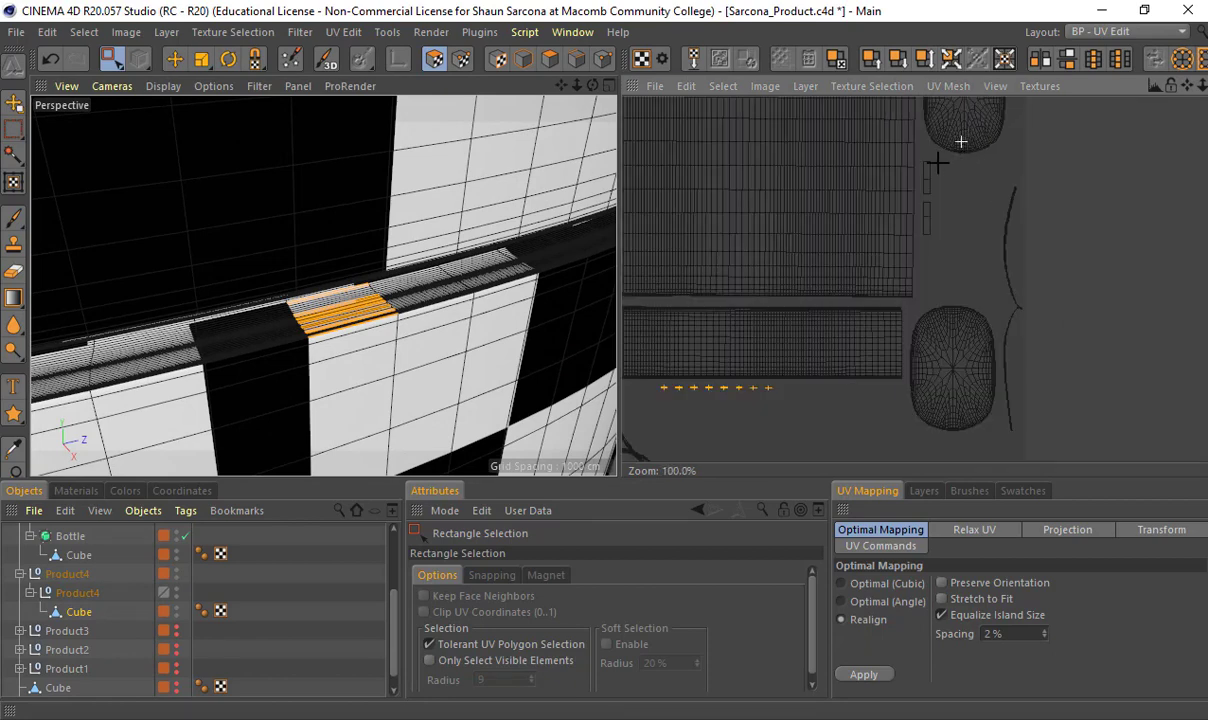
{"action": "left_click_drag", "start_coordinate": [926, 230], "coordinate": [917, 240]}
{"action": "right_click_drag", "start_coordinate": [490, 280], "coordinate": [255, 283], "text": "alt"}
{"action": "left_click_drag", "start_coordinate": [421, 320], "coordinate": [382, 290], "text": "alt"}
{"action": "right_click_drag", "start_coordinate": [348, 283], "coordinate": [520, 300], "text": "alt"}
{"action": "middle_click_drag", "start_coordinate": [530, 315], "coordinate": [341, 283], "text": "alt"}
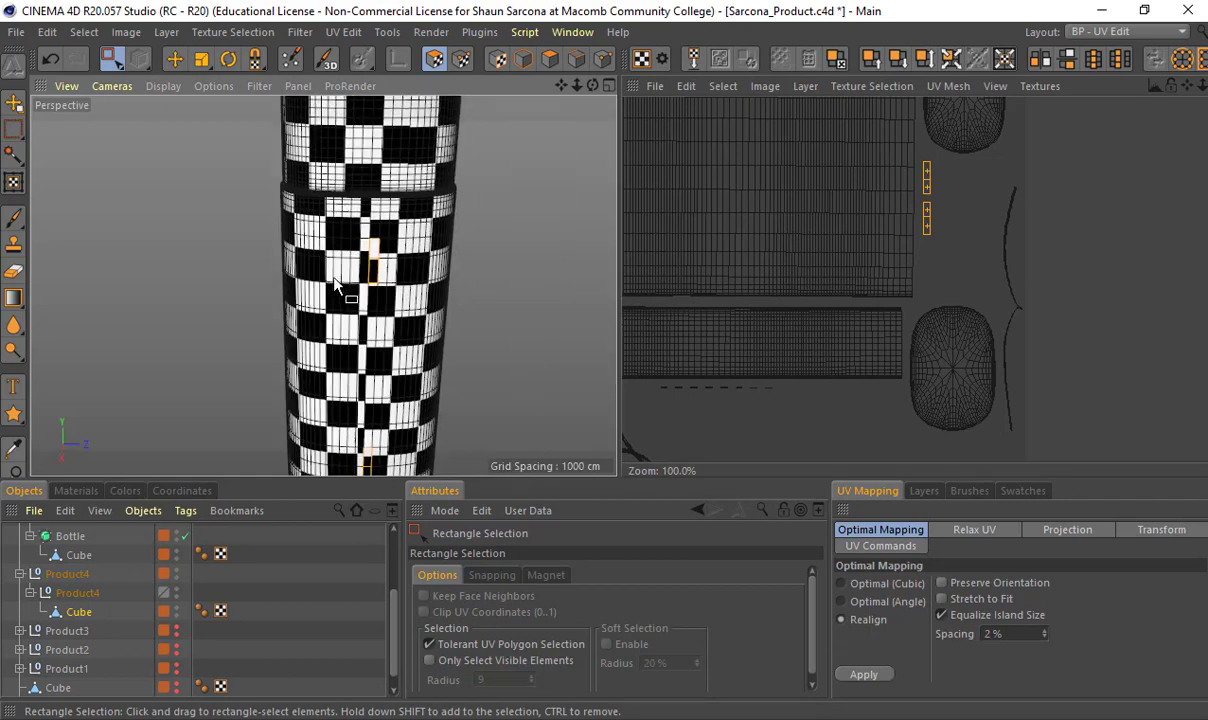
{"action": "right_click_drag", "start_coordinate": [341, 283], "coordinate": [414, 239], "text": "alt"}
Move both stray strips across to the body island's left side and place the upper strip near its upper left edge
{"action": "middle_click_drag", "start_coordinate": [744, 206], "coordinate": [653, 237], "text": "alt"}
{"action": "key", "text": "r"}
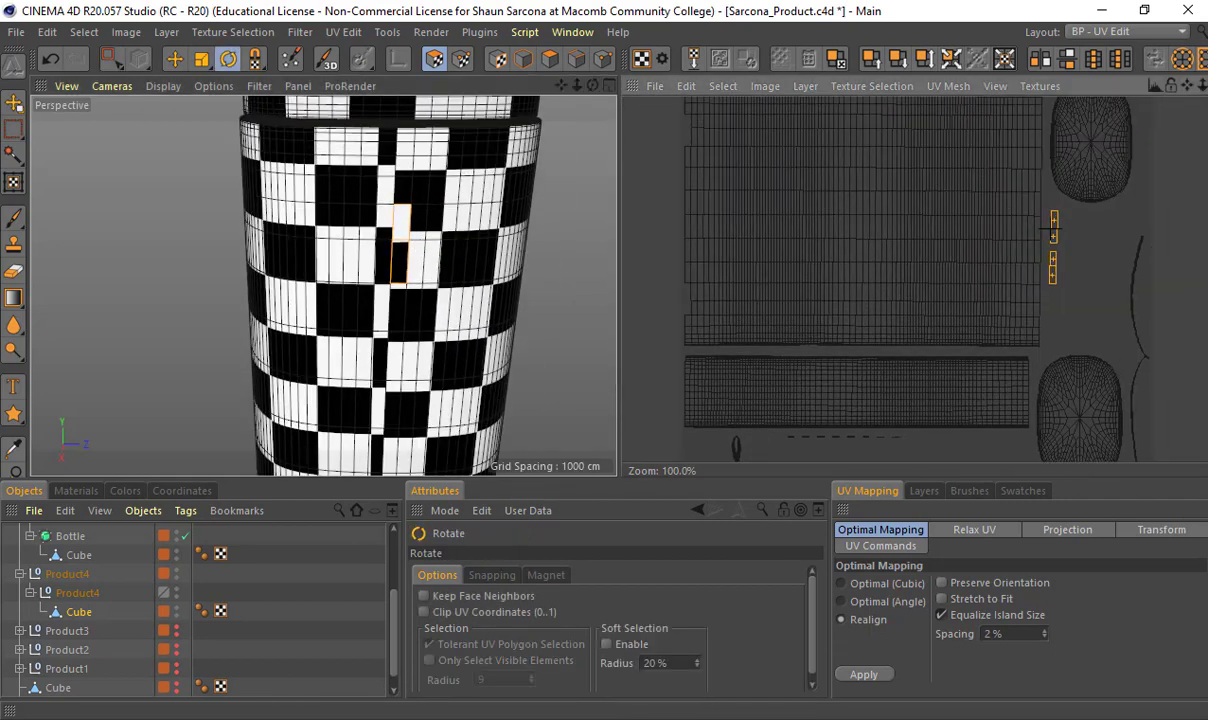
{"action": "left_click_drag", "start_coordinate": [1030, 220], "coordinate": [647, 249]}
{"action": "key", "text": "e"}
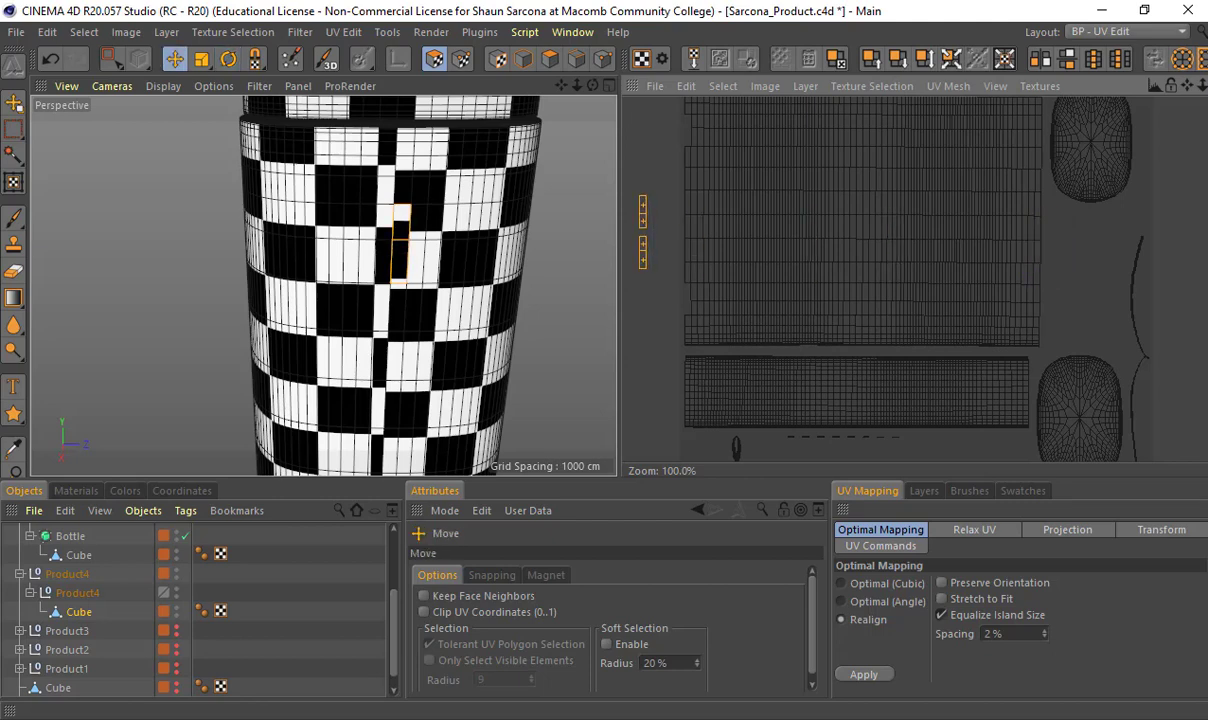
{"action": "key", "text": "0"}
{"action": "left_click_drag", "start_coordinate": [630, 182], "coordinate": [678, 142]}
{"action": "key", "text": "e"}
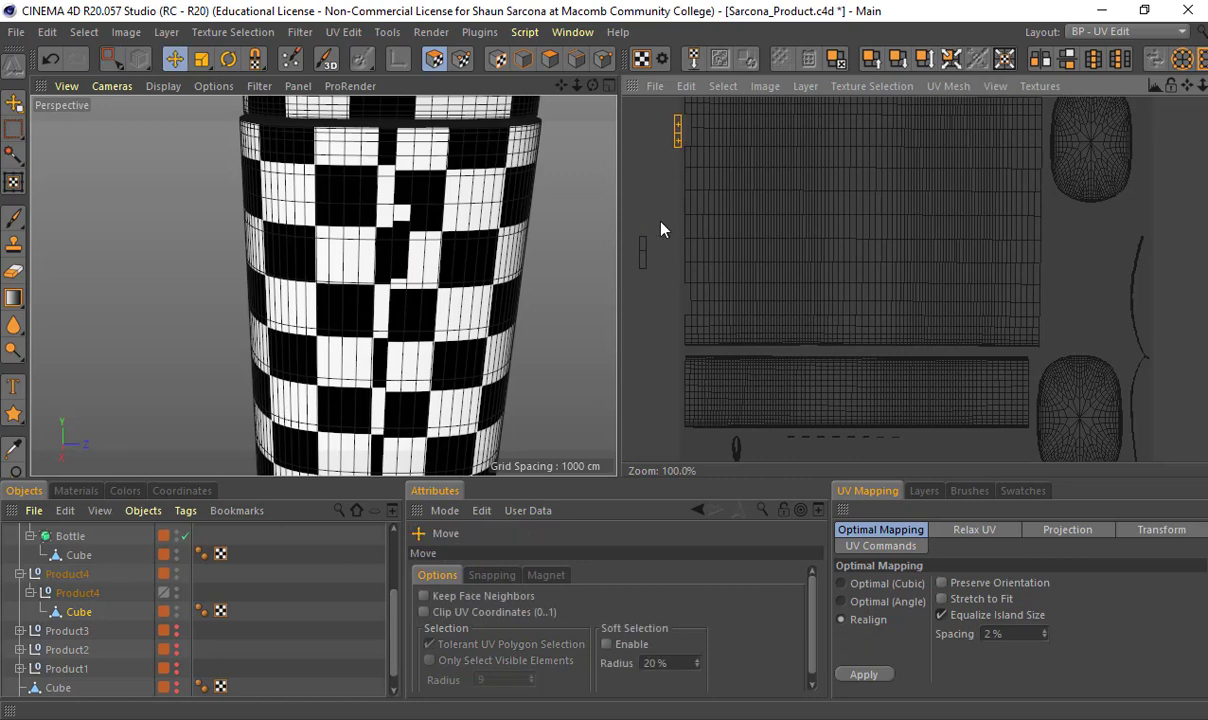
Fit the remaining stray strip into the gap in the first polygon column along the body island's left edge
{"action": "key", "text": "0"}
{"action": "left_click_drag", "start_coordinate": [622, 238], "coordinate": [684, 298]}
{"action": "key", "text": "e"}
{"action": "scroll", "coordinate": [678, 285], "scroll_direction": "up", "scroll_amount": 5}
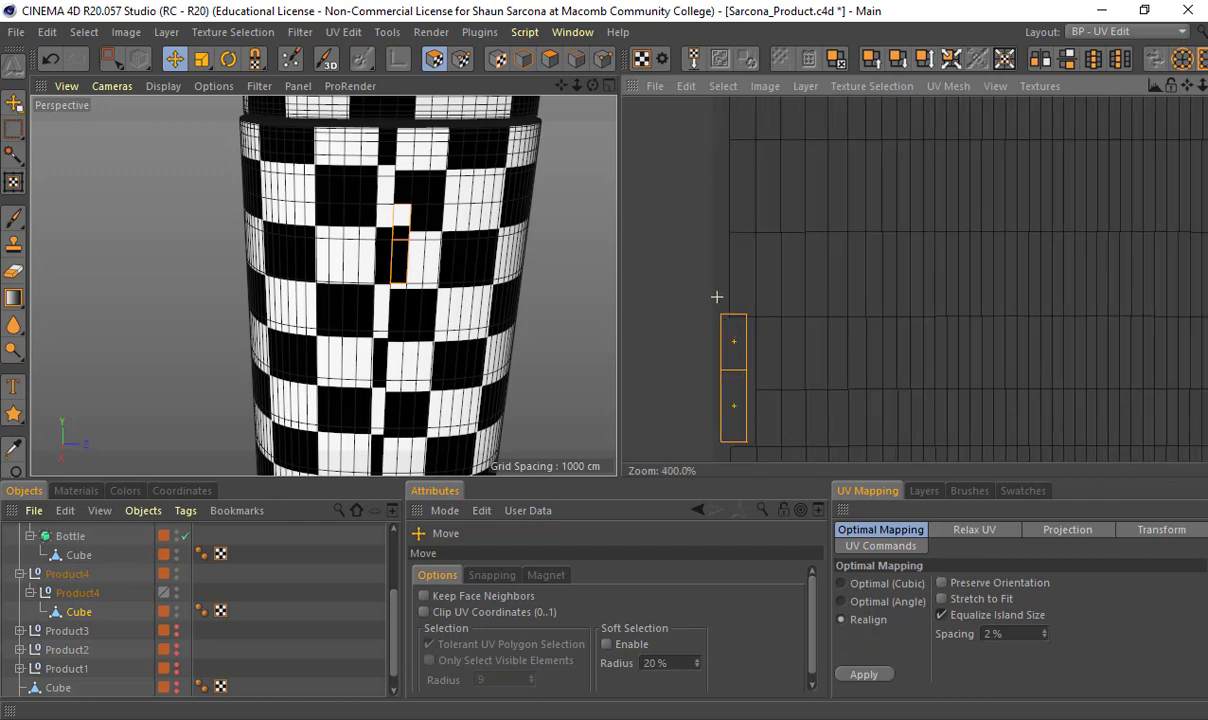
{"action": "scroll", "coordinate": [729, 330], "scroll_direction": "up", "scroll_amount": 1}
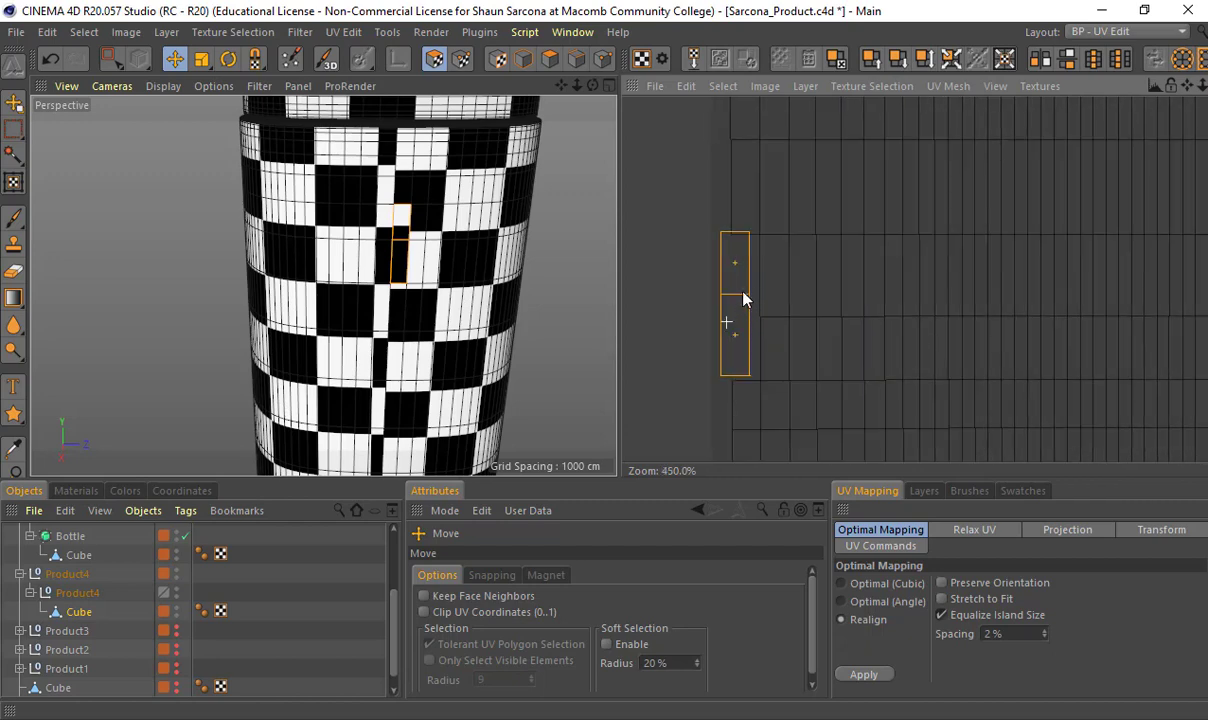
{"action": "left_click_drag", "start_coordinate": [744, 298], "coordinate": [725, 298]}
{"action": "left_click", "coordinate": [774, 276]}
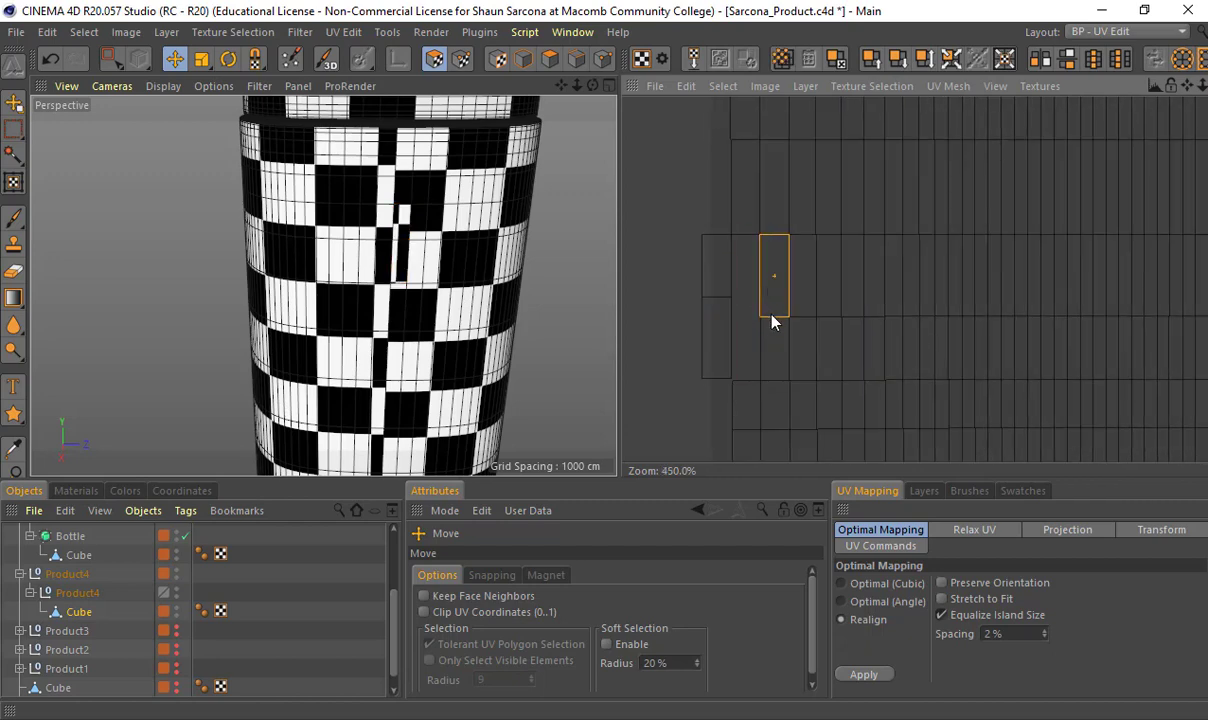
{"action": "left_click", "coordinate": [716, 300]}
{"action": "scroll", "coordinate": [790, 256], "scroll_direction": "down", "scroll_amount": 3}
{"action": "left_click_drag", "start_coordinate": [760, 261], "coordinate": [764, 366]}
{"action": "middle_click_drag", "start_coordinate": [708, 118], "coordinate": [714, 236], "text": "alt"}
Select the UV points around the reattached strips at the body island's left edge and even them out with UV Terrace
{"action": "left_click_drag", "start_coordinate": [687, 183], "coordinate": [817, 256]}
{"action": "key", "text": "0"}
{"action": "left_click", "coordinate": [461, 58]}
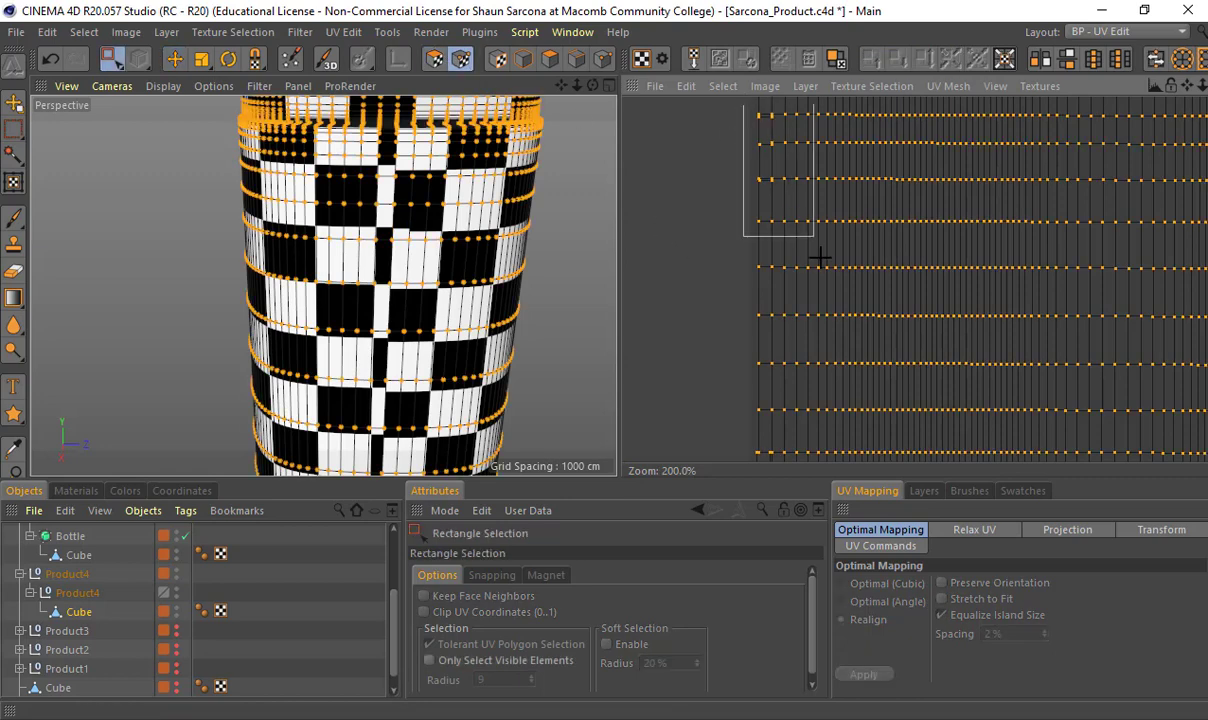
{"action": "left_click", "coordinate": [1160, 530]}
{"action": "left_click", "coordinate": [880, 546]}
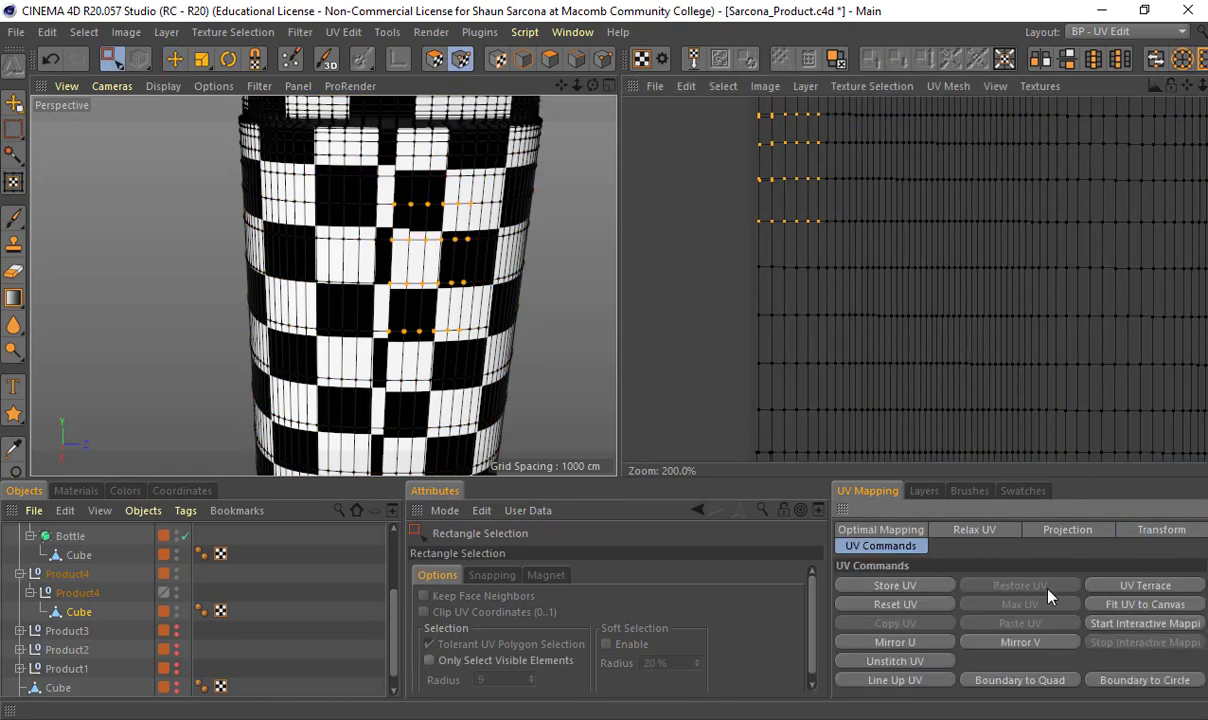
{"action": "left_click", "coordinate": [1141, 586]}
{"action": "left_click_drag", "start_coordinate": [724, 258], "coordinate": [804, 373]}
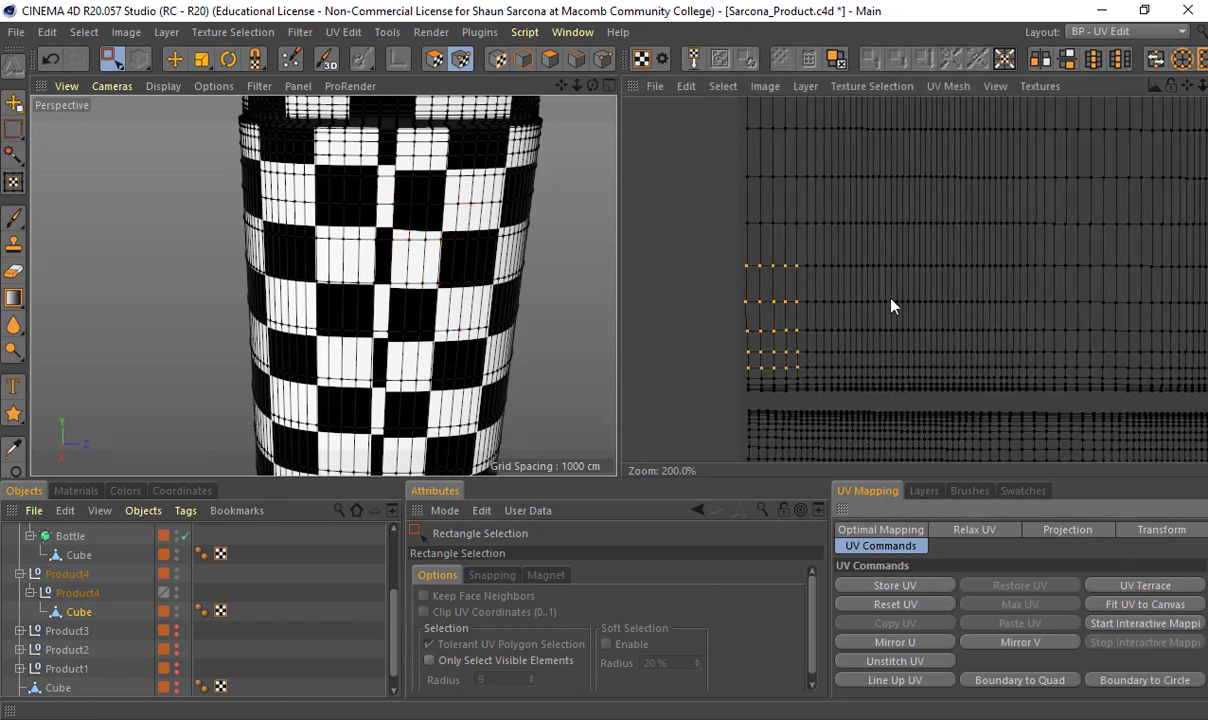
Select the body island's connected points and its connected polygons to check that the reattached strips belong to it
{"action": "scroll", "coordinate": [893, 306], "scroll_direction": "down", "scroll_amount": 5}
{"action": "key", "text": "e"}
{"action": "key", "text": "ctrl+a"}
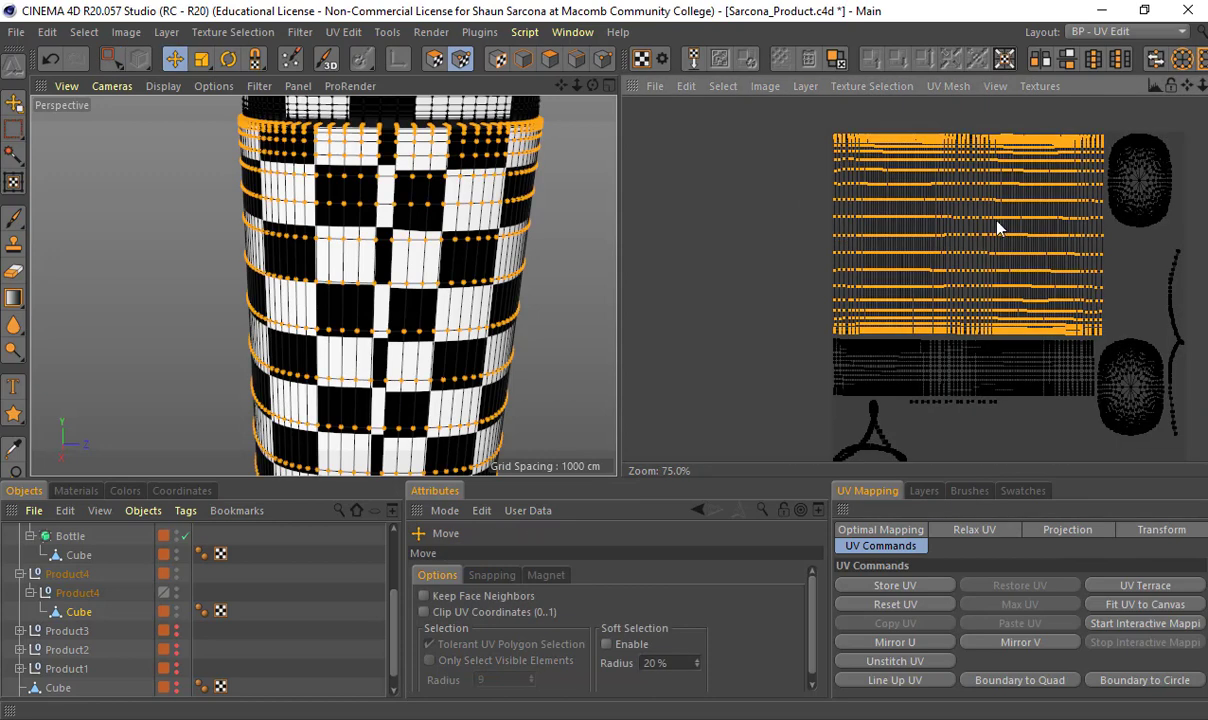
{"action": "middle_click_drag", "start_coordinate": [997, 221], "coordinate": [885, 196], "text": "alt"}
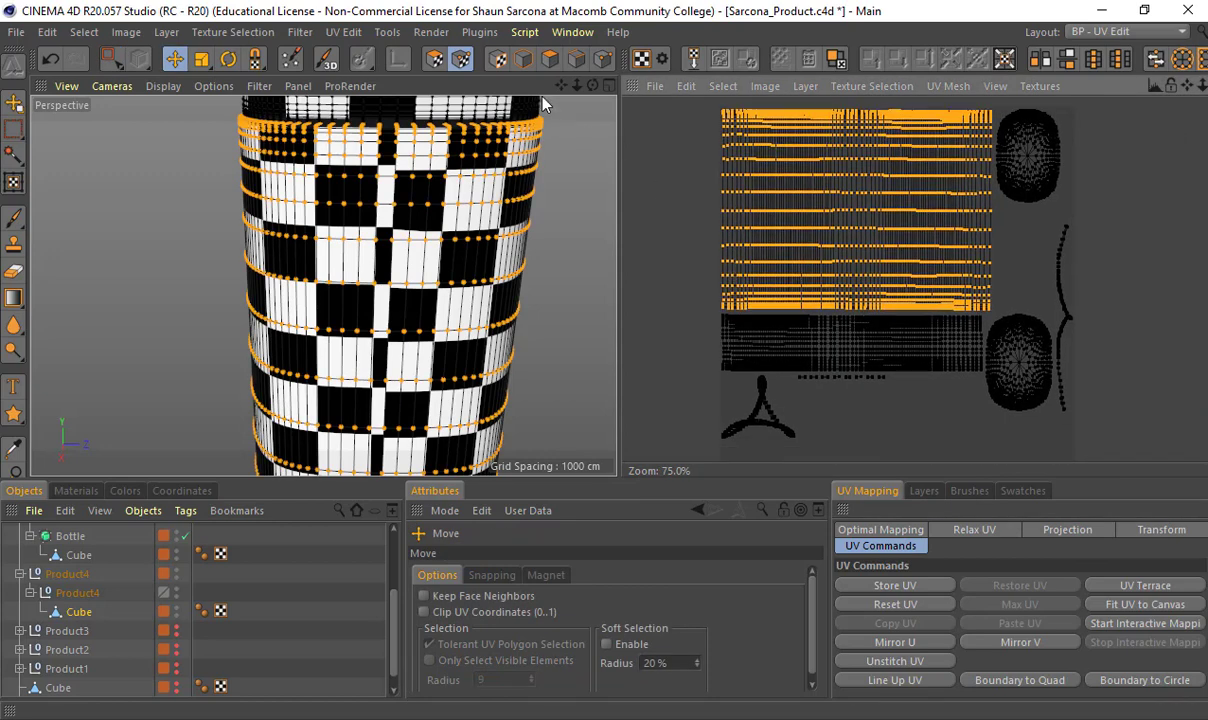
{"action": "left_click", "coordinate": [444, 59]}
{"action": "double_click", "coordinate": [797, 205]}
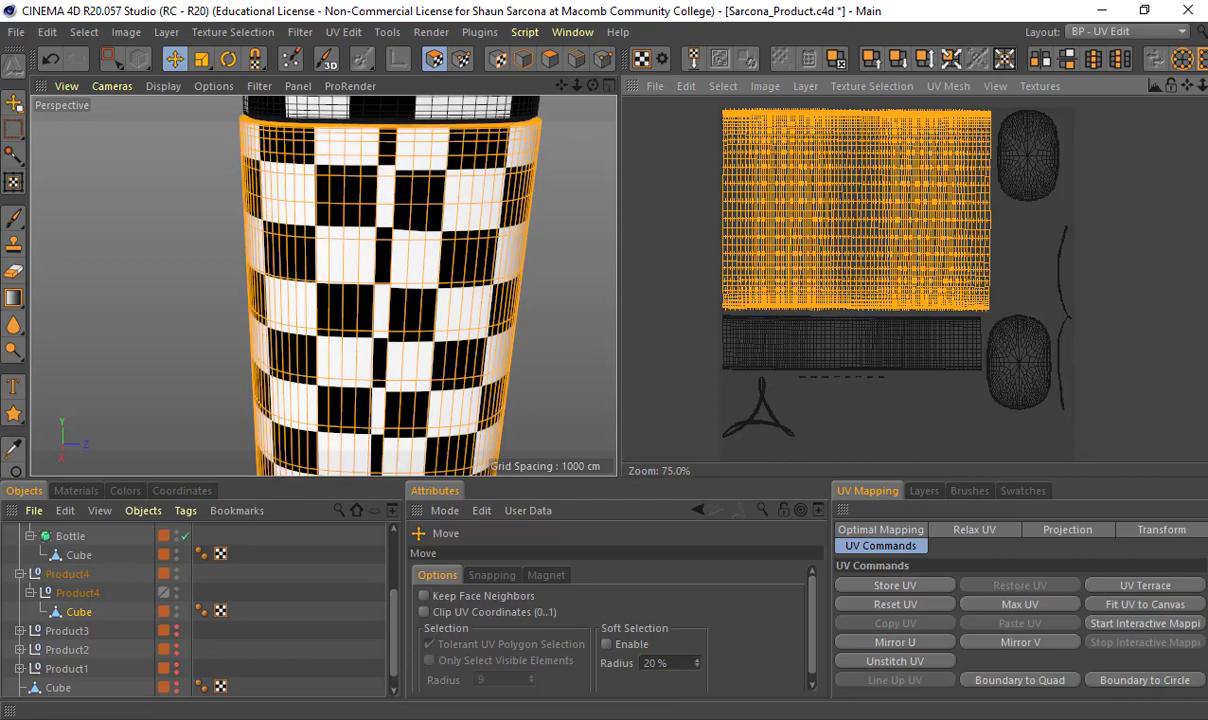
Select the cap's side strip and top islands in turn to examine their checker pattern on the bottle
{"action": "scroll", "coordinate": [906, 230], "scroll_direction": "down", "scroll_amount": 3}
{"action": "middle_click_drag", "start_coordinate": [909, 329], "coordinate": [871, 288], "text": "alt"}
{"action": "double_click", "coordinate": [829, 255]}
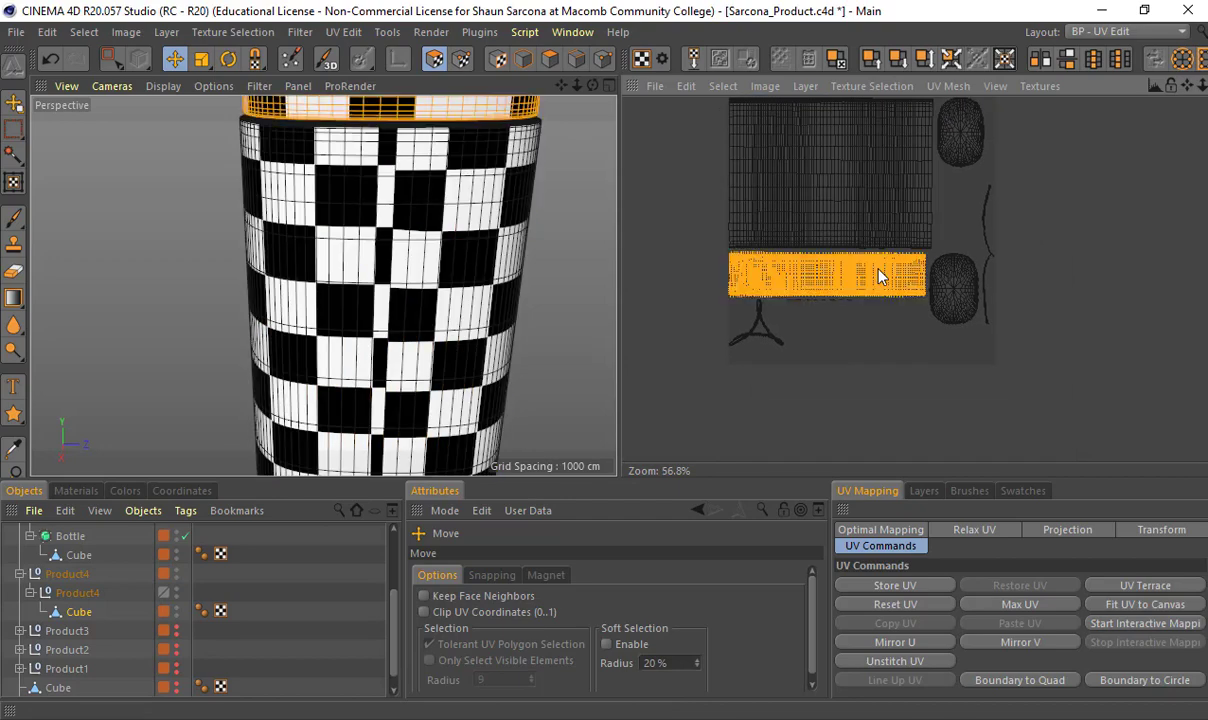
{"action": "scroll", "coordinate": [829, 253], "scroll_direction": "up", "scroll_amount": 4}
{"action": "scroll", "coordinate": [815, 250], "scroll_direction": "down", "scroll_amount": 4}
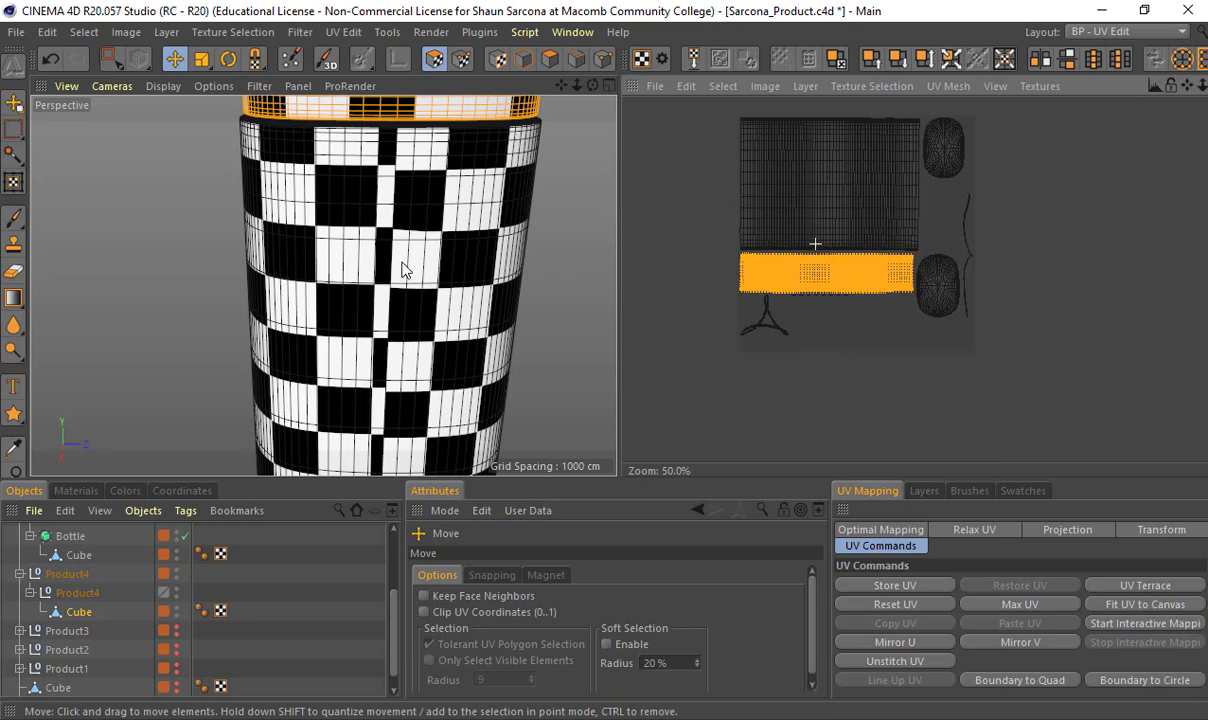
{"action": "scroll", "coordinate": [402, 262], "scroll_direction": "down", "scroll_amount": 4}
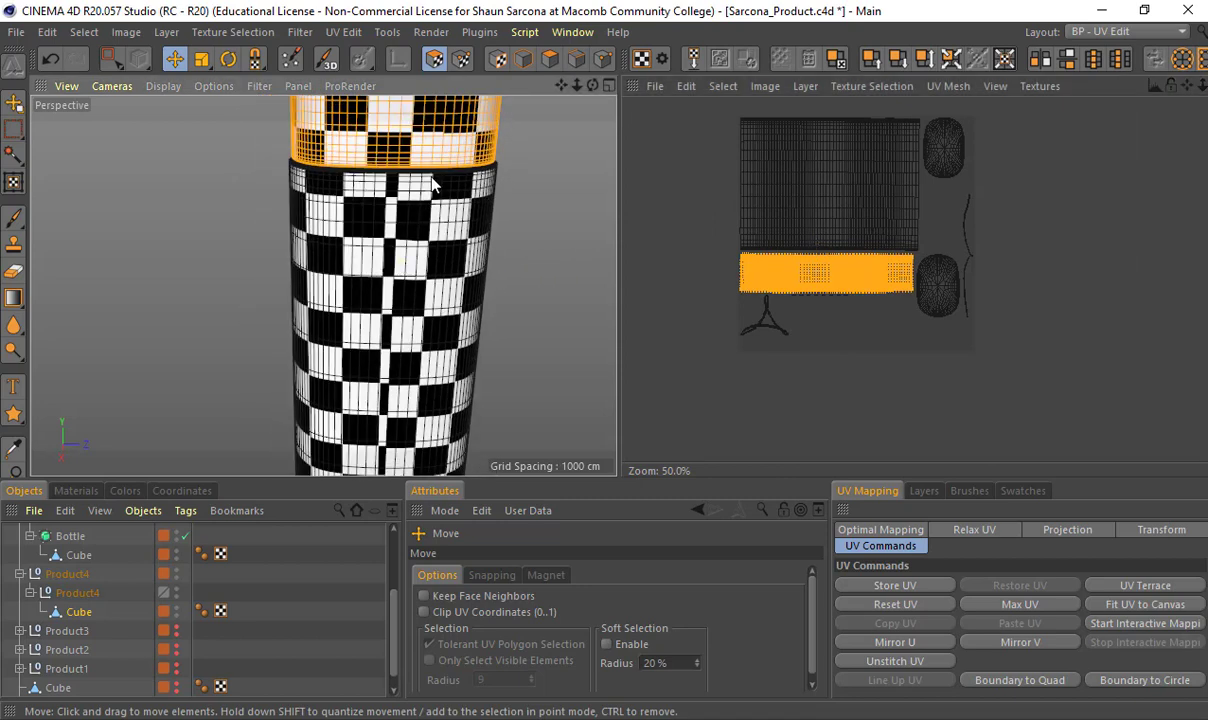
{"action": "left_click_drag", "start_coordinate": [405, 168], "coordinate": [420, 315], "text": "alt"}
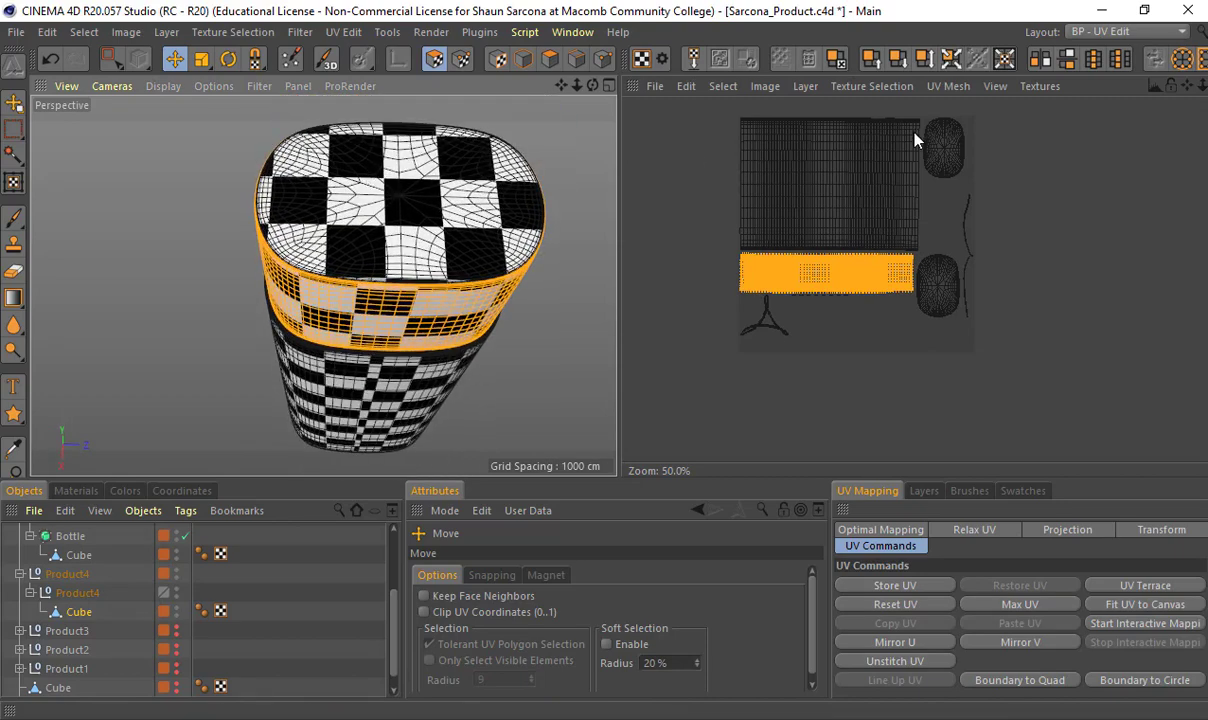
{"action": "left_click", "coordinate": [955, 150]}
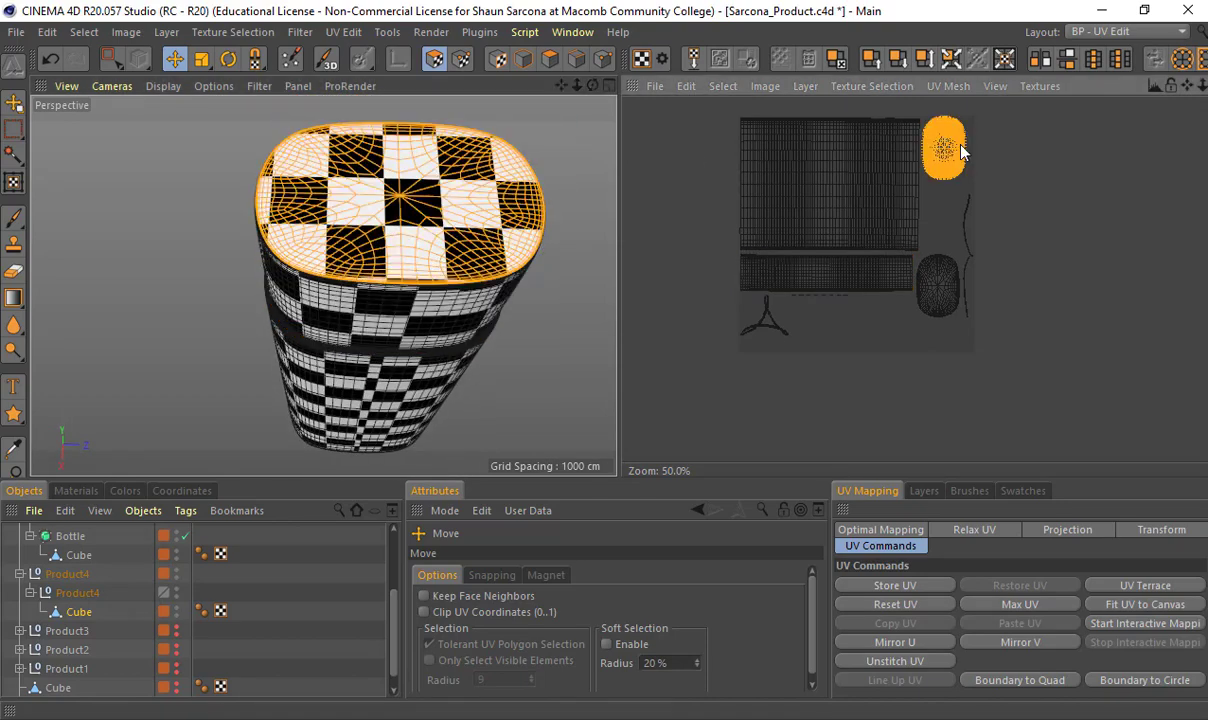
Select the body, cap side, lower oval and thin islands in turn to compare their checker pattern around the groove
{"action": "double_click", "coordinate": [842, 178]}
{"action": "left_click_drag", "start_coordinate": [452, 343], "coordinate": [497, 120], "text": "alt"}
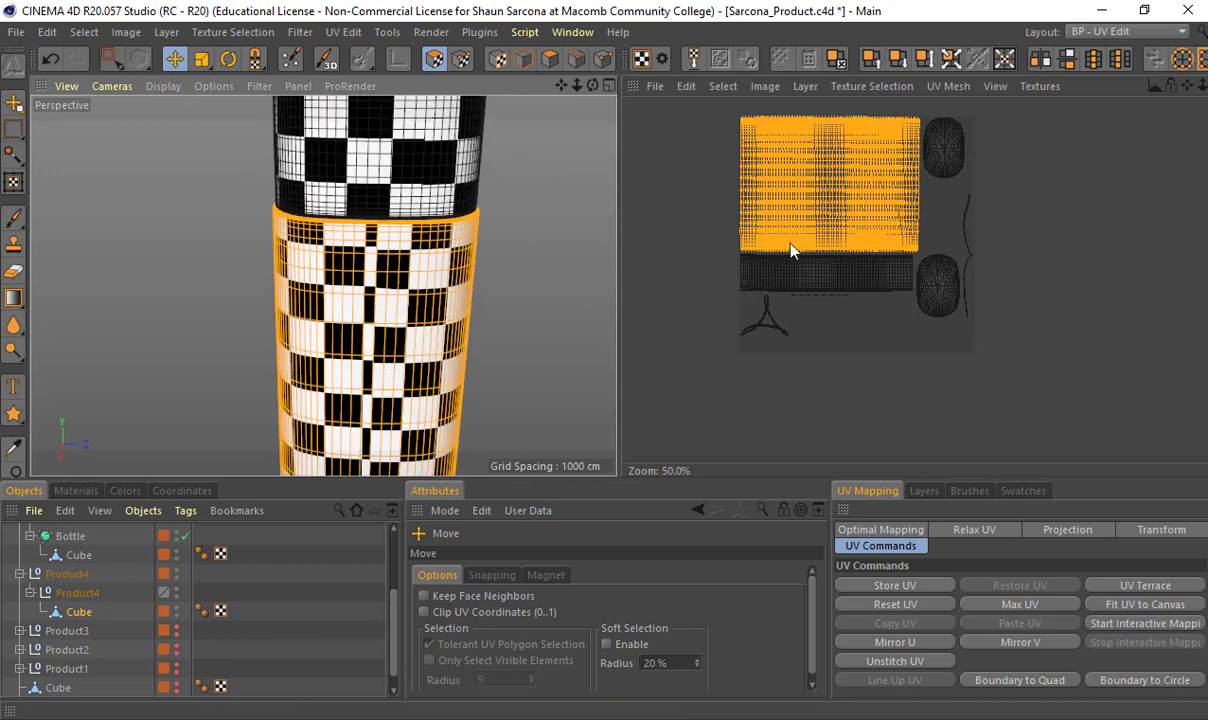
{"action": "double_click", "coordinate": [842, 273]}
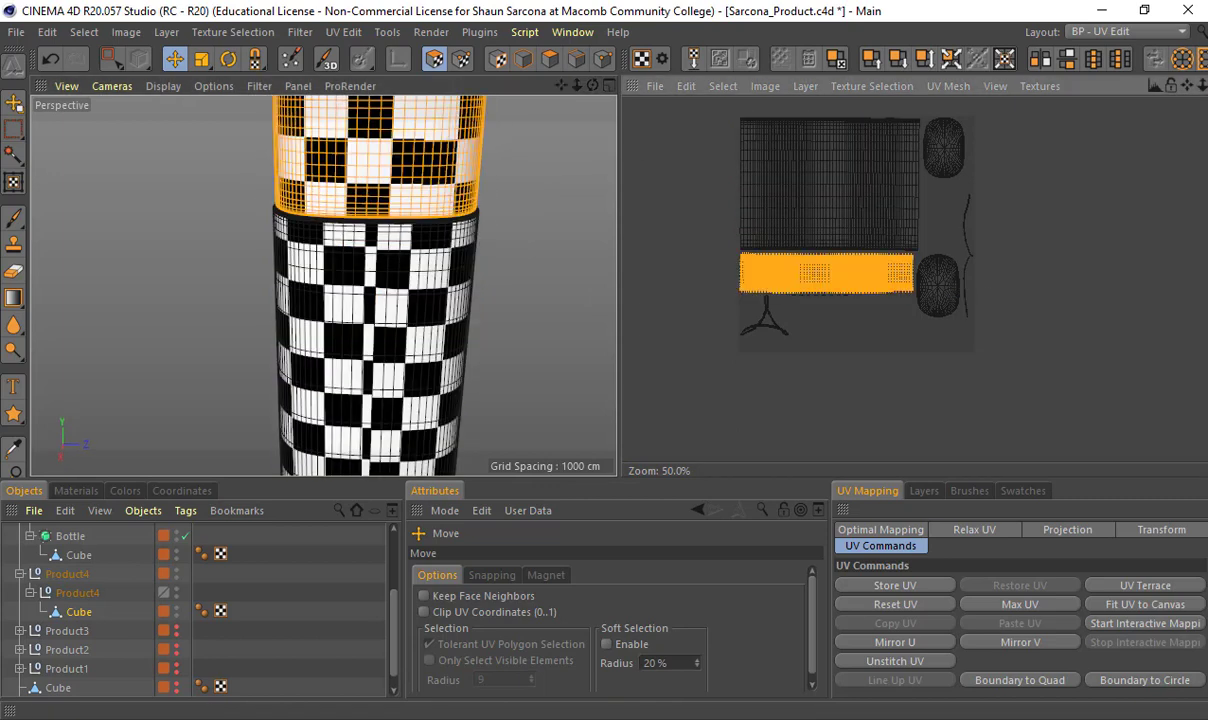
{"action": "left_click", "coordinate": [930, 281]}
{"action": "double_click", "coordinate": [935, 284]}
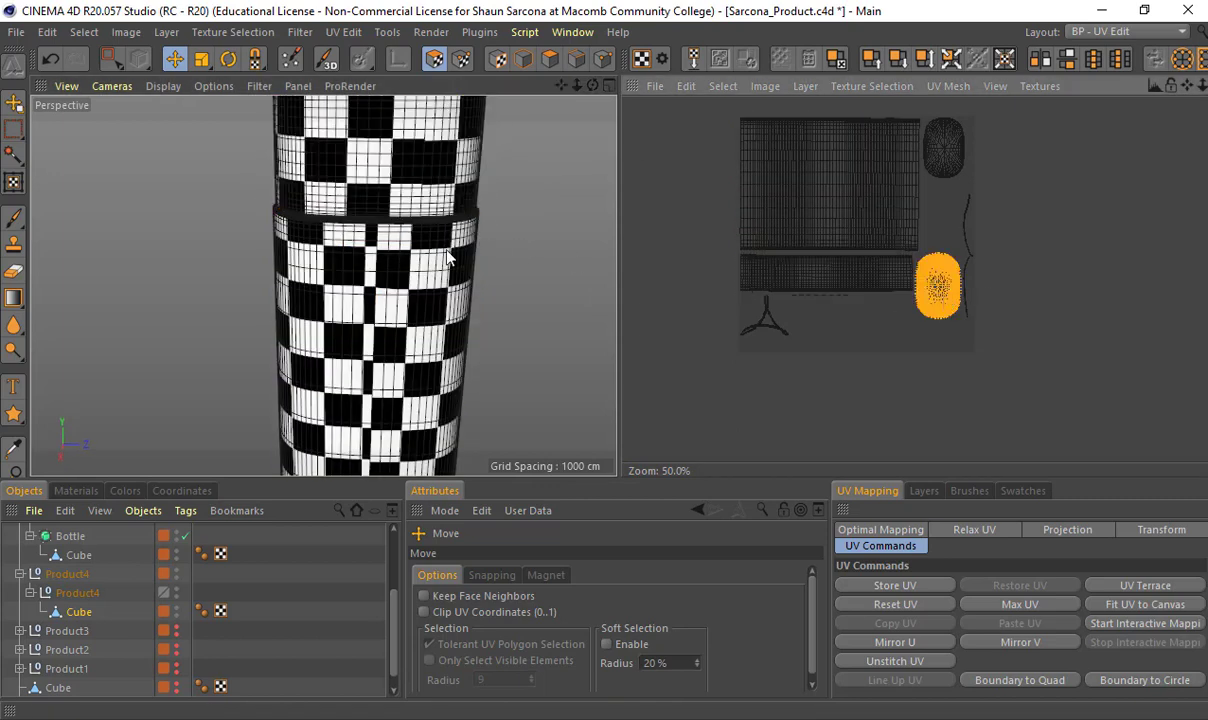
{"action": "left_click_drag", "start_coordinate": [447, 258], "coordinate": [480, 230], "text": "alt"}
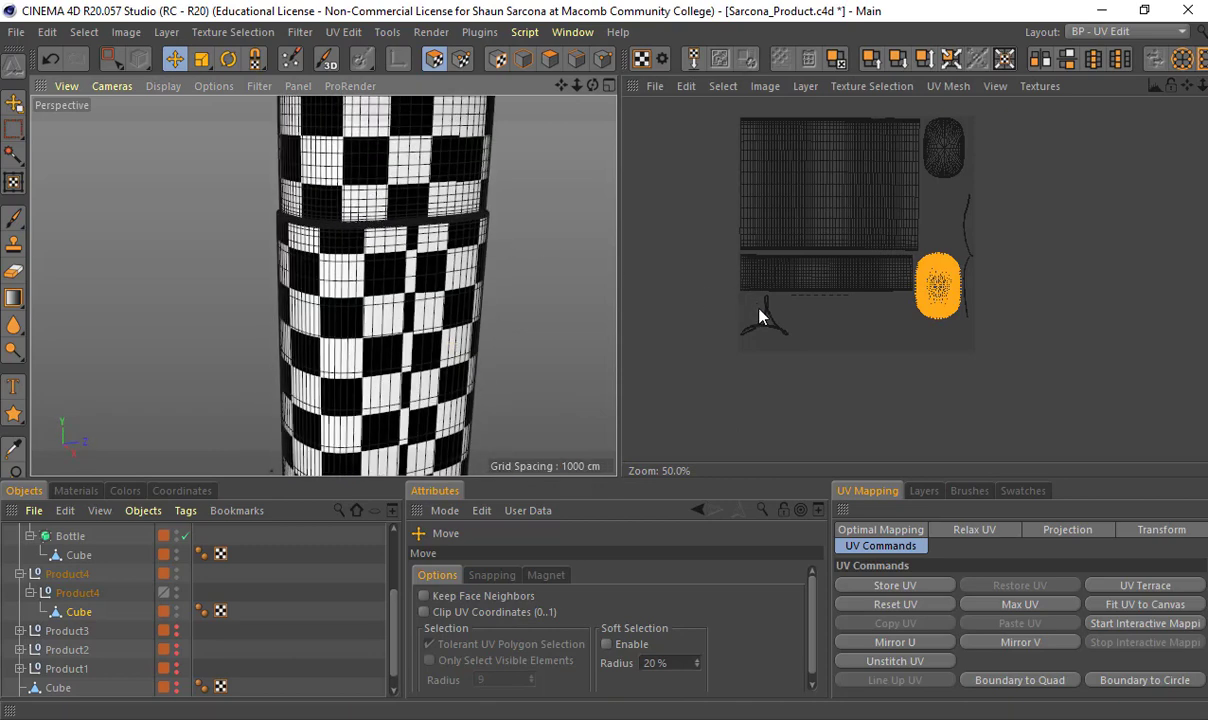
{"action": "left_click", "coordinate": [760, 317]}
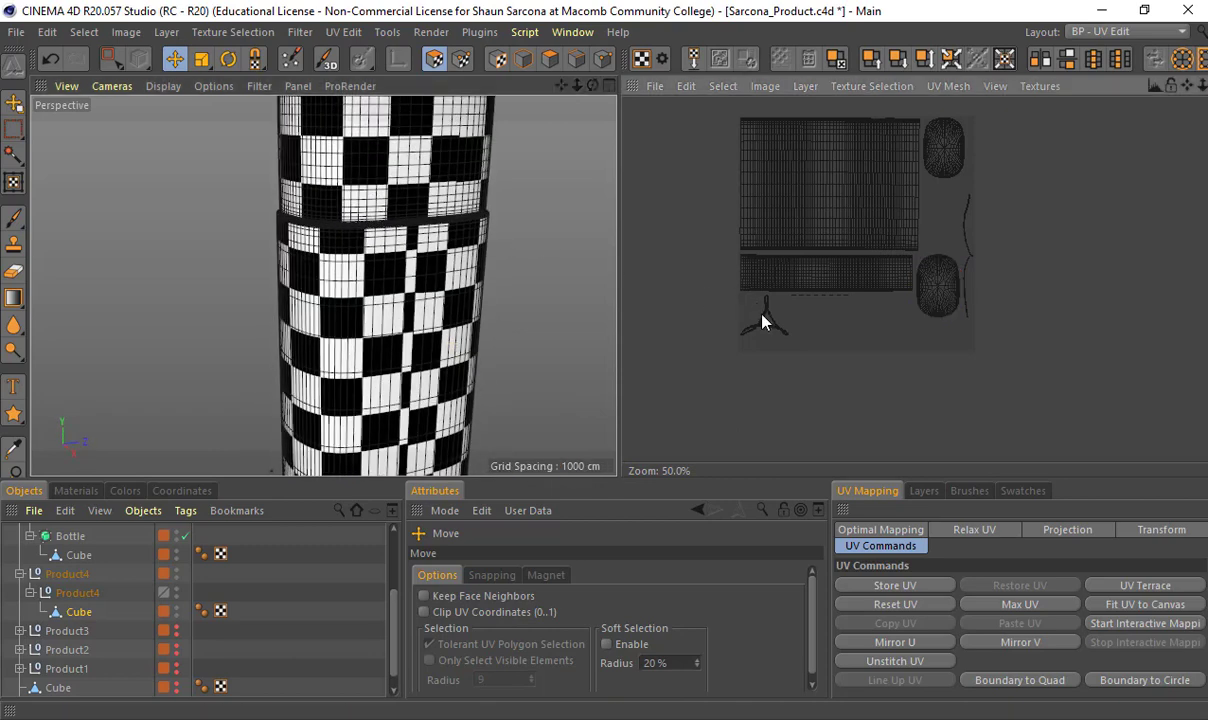
{"action": "double_click", "coordinate": [966, 262]}
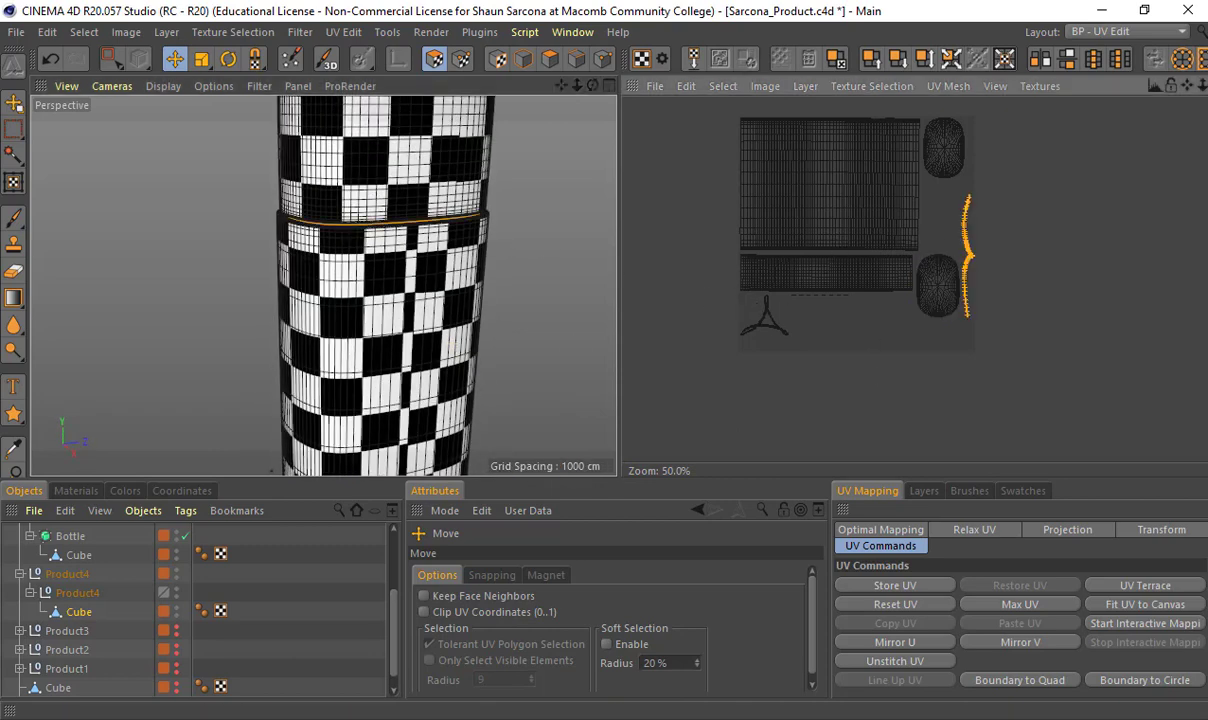
{"action": "left_click", "coordinate": [553, 287]}
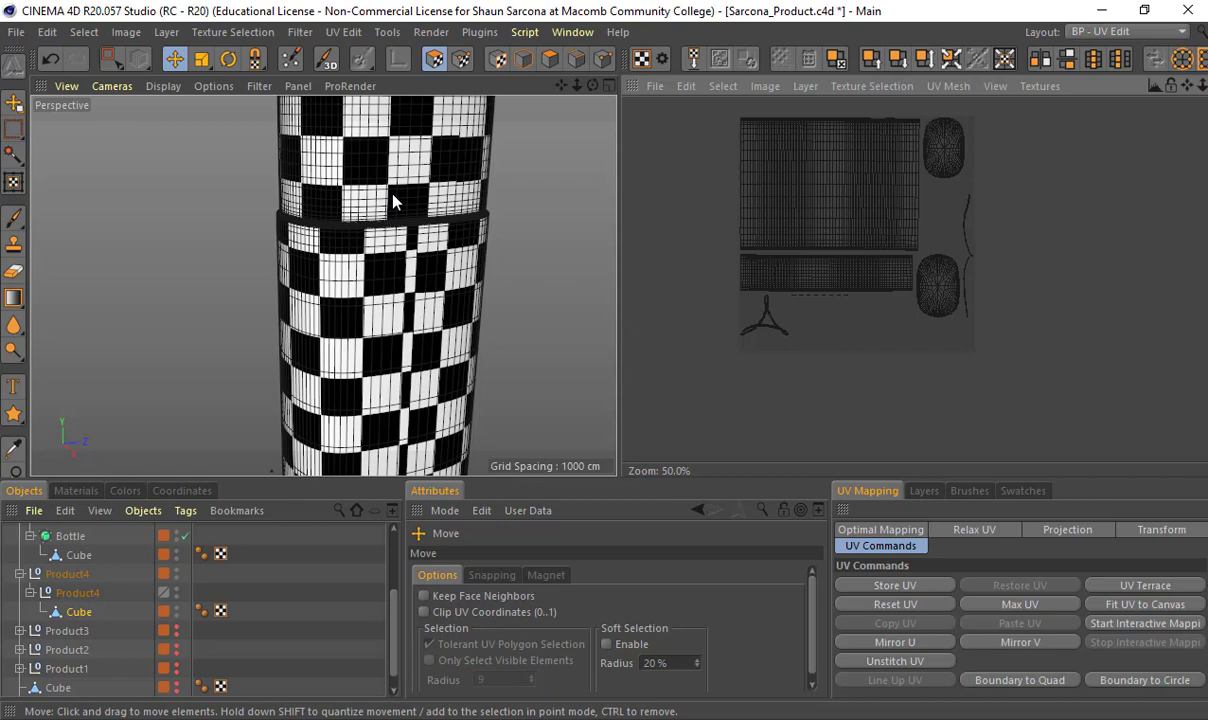
Try to rotate the whole body island in UV space, and undo the change
{"action": "double_click", "coordinate": [855, 190]}
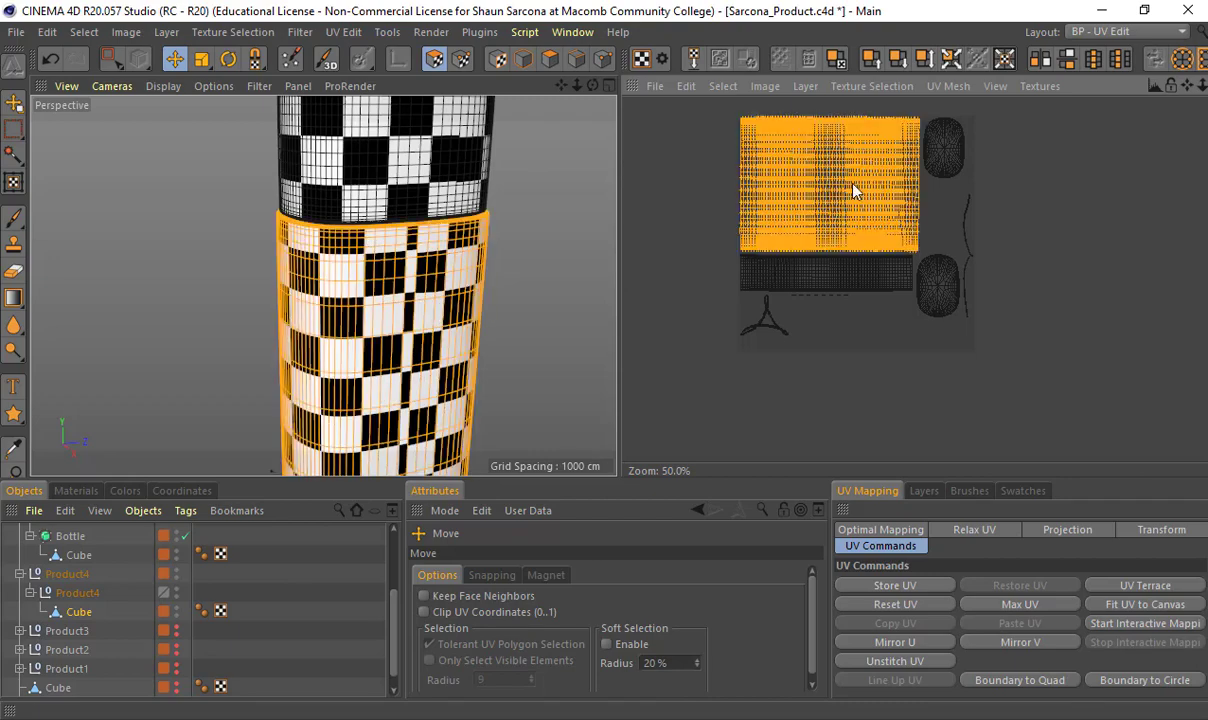
{"action": "key", "text": "t"}
{"action": "key", "text": "r"}
{"action": "mouse_move", "coordinate": [835, 191]}
{"action": "left_mouse_down"}
{"action": "mouse_move", "coordinate": [795, 199]}
{"action": "mouse_move", "coordinate": [814, 196]}
{"action": "left_mouse_up"}
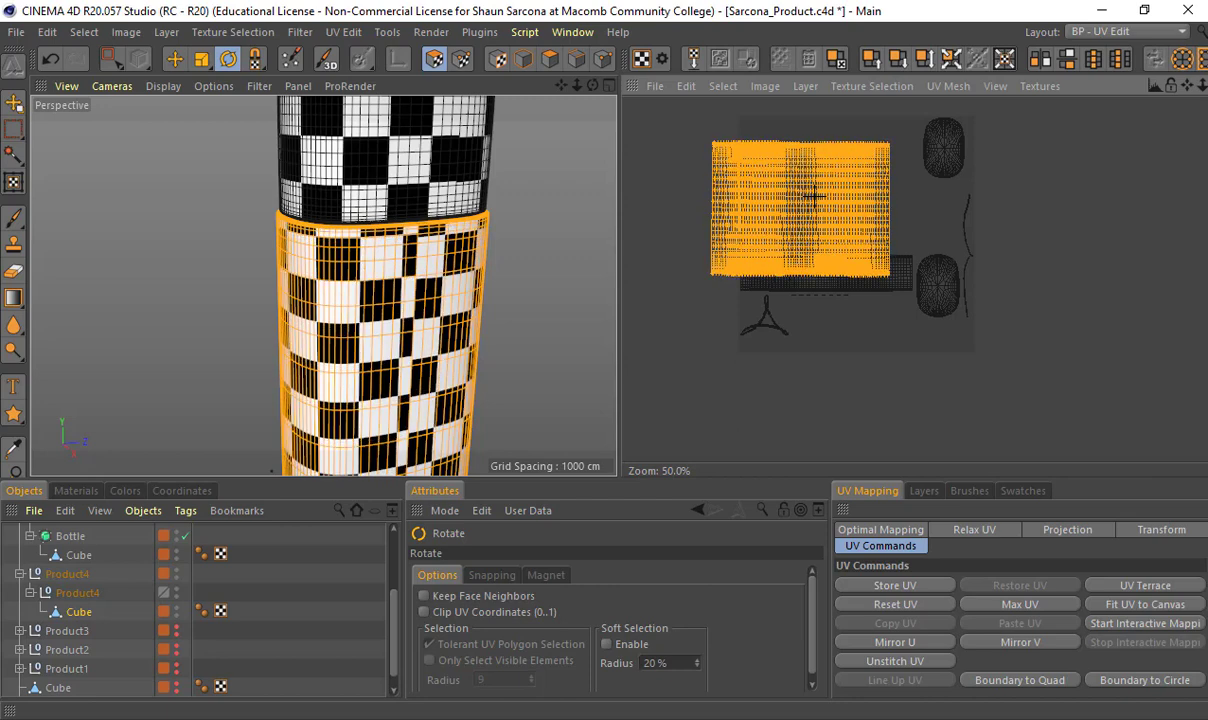
{"action": "key", "text": "ctrl+z"}
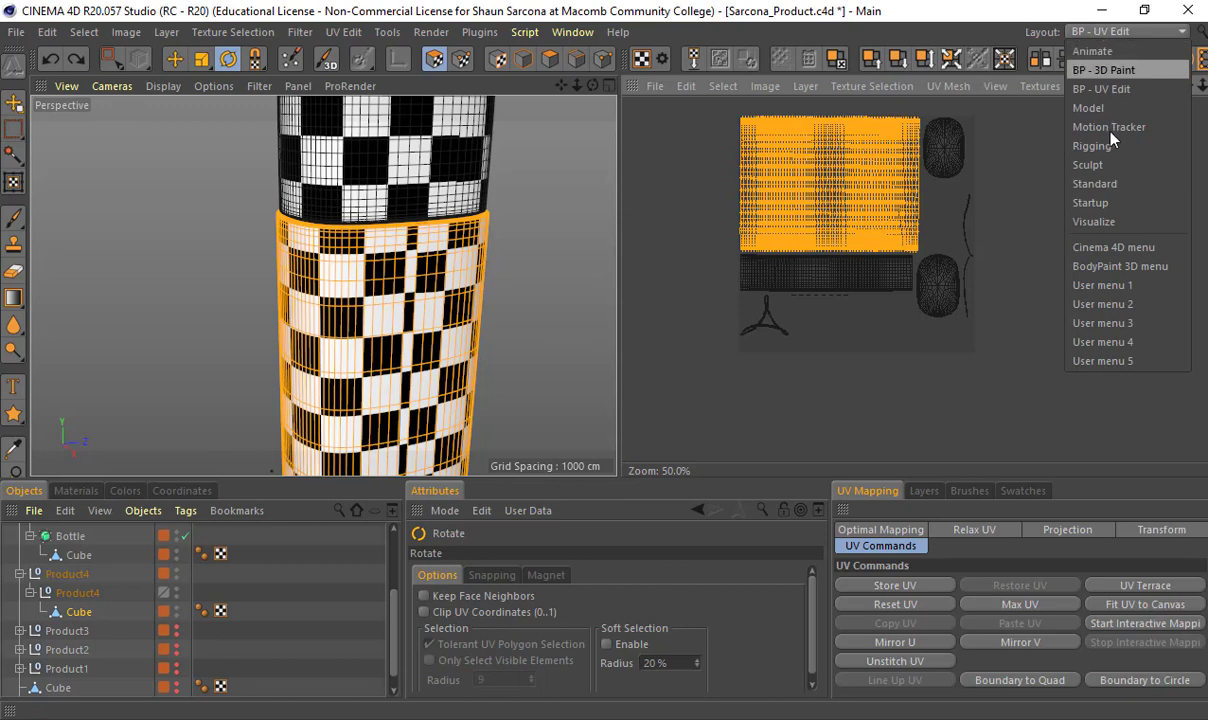
Switch to the Startup layout and undo the creation of an extra material
{"action": "left_click", "coordinate": [1095, 202]}
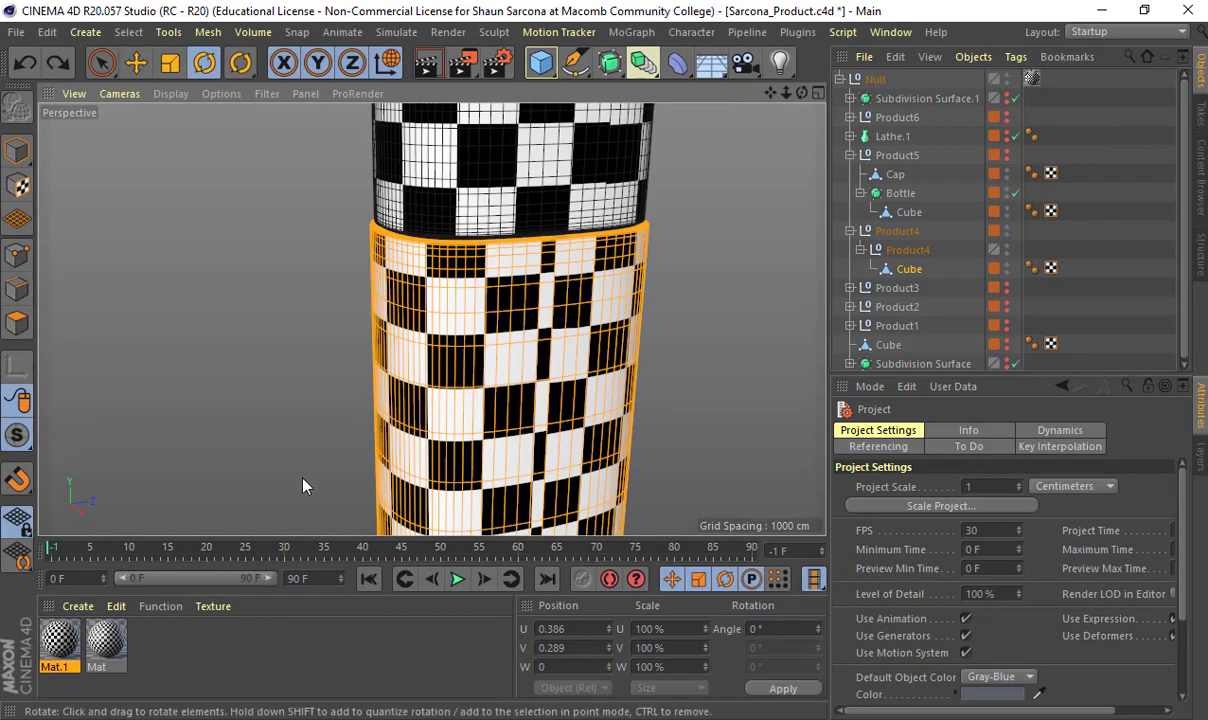
{"action": "double_click", "coordinate": [178, 655]}
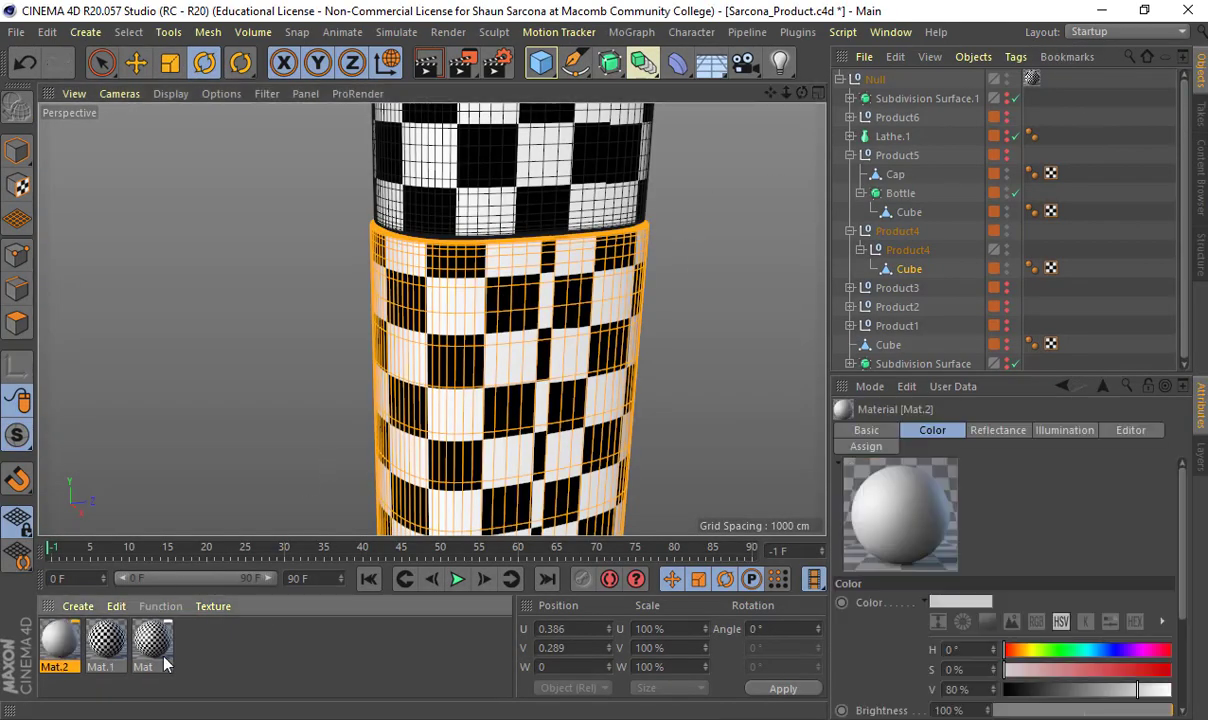
{"action": "key", "text": "ctrl+z"}
Load the image uvgrid1024-colour.png as the color texture of the checkerboard material Mat.1
{"action": "double_click", "coordinate": [59, 640]}
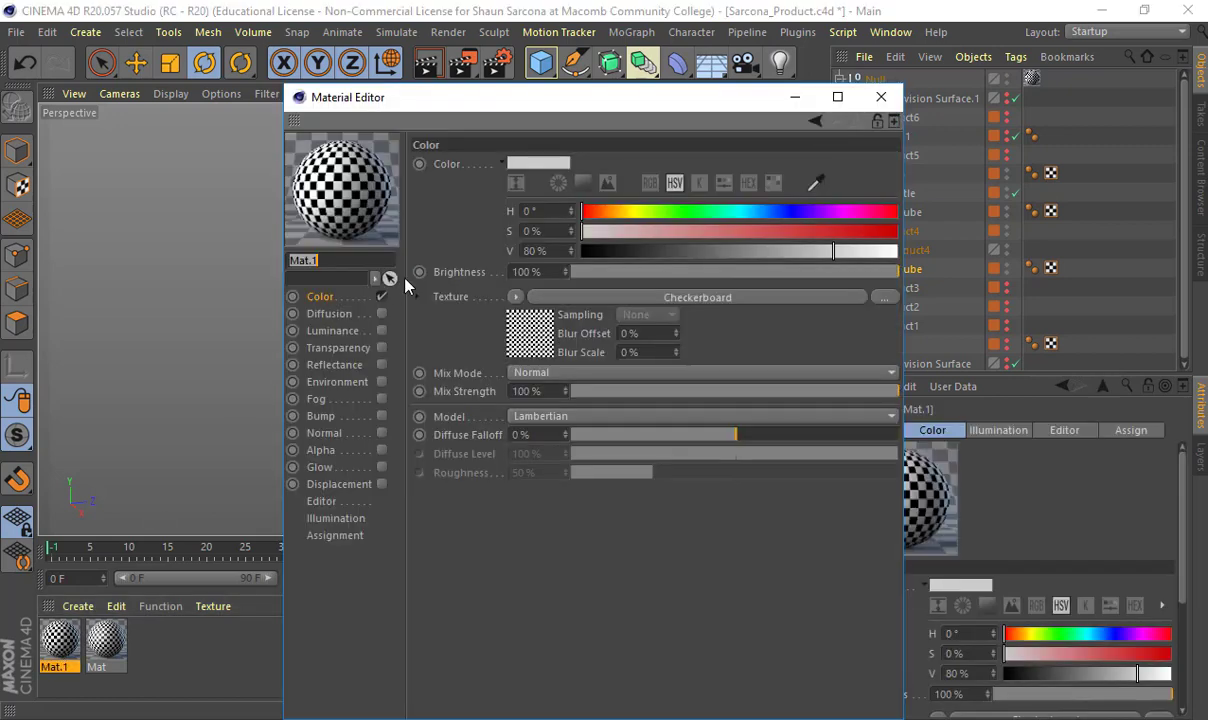
{"action": "left_click_drag", "start_coordinate": [536, 100], "coordinate": [353, 27]}
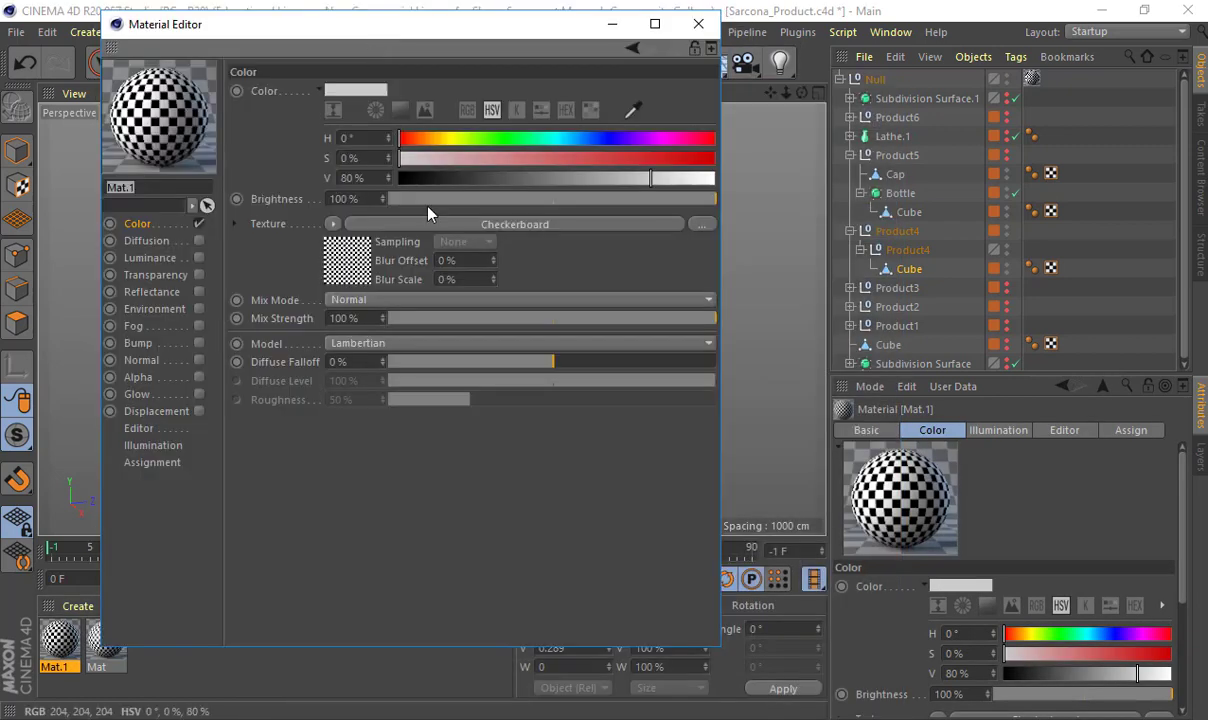
{"action": "left_click", "coordinate": [333, 224]}
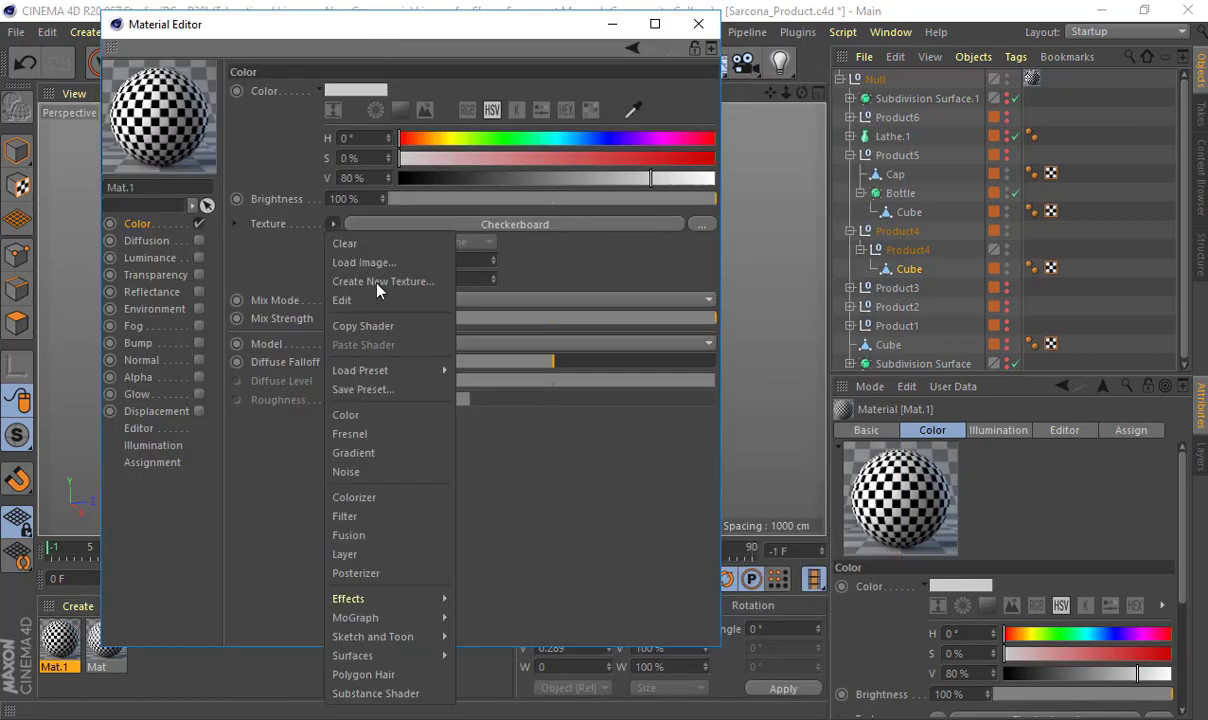
{"action": "left_click", "coordinate": [378, 263]}
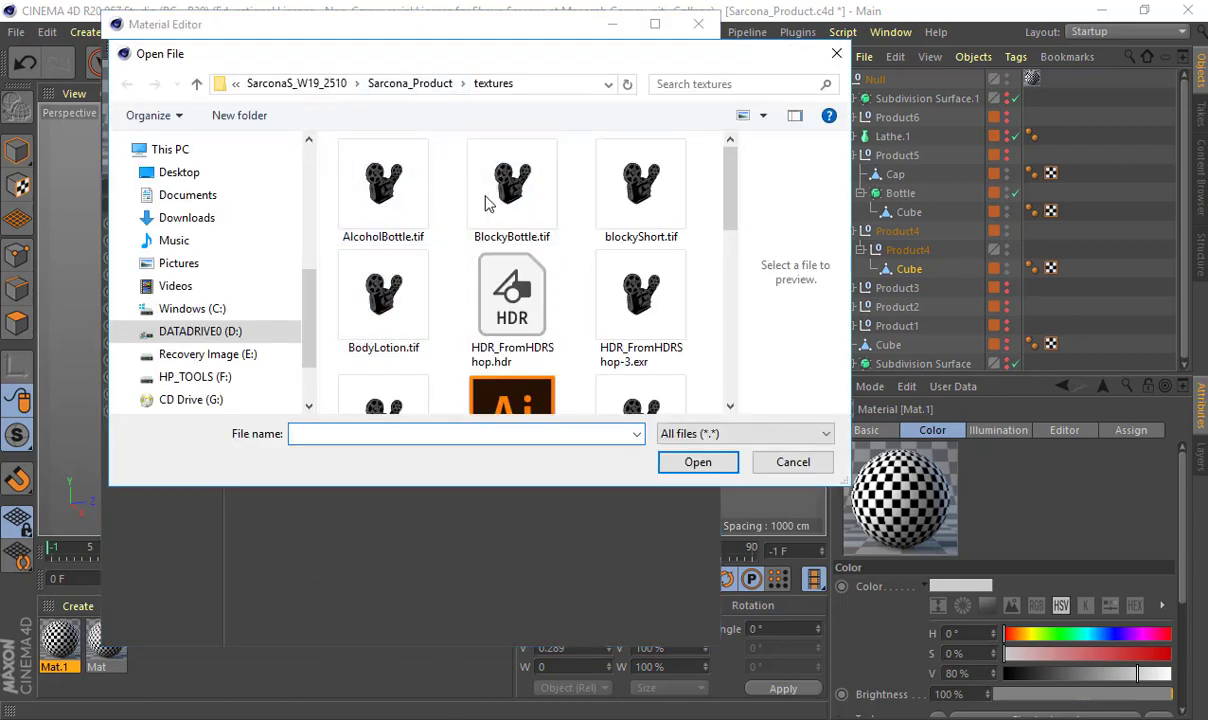
{"action": "scroll", "coordinate": [465, 225], "scroll_direction": "down", "scroll_amount": 2}
{"action": "scroll", "coordinate": [531, 235], "scroll_direction": "down", "scroll_amount": 2}
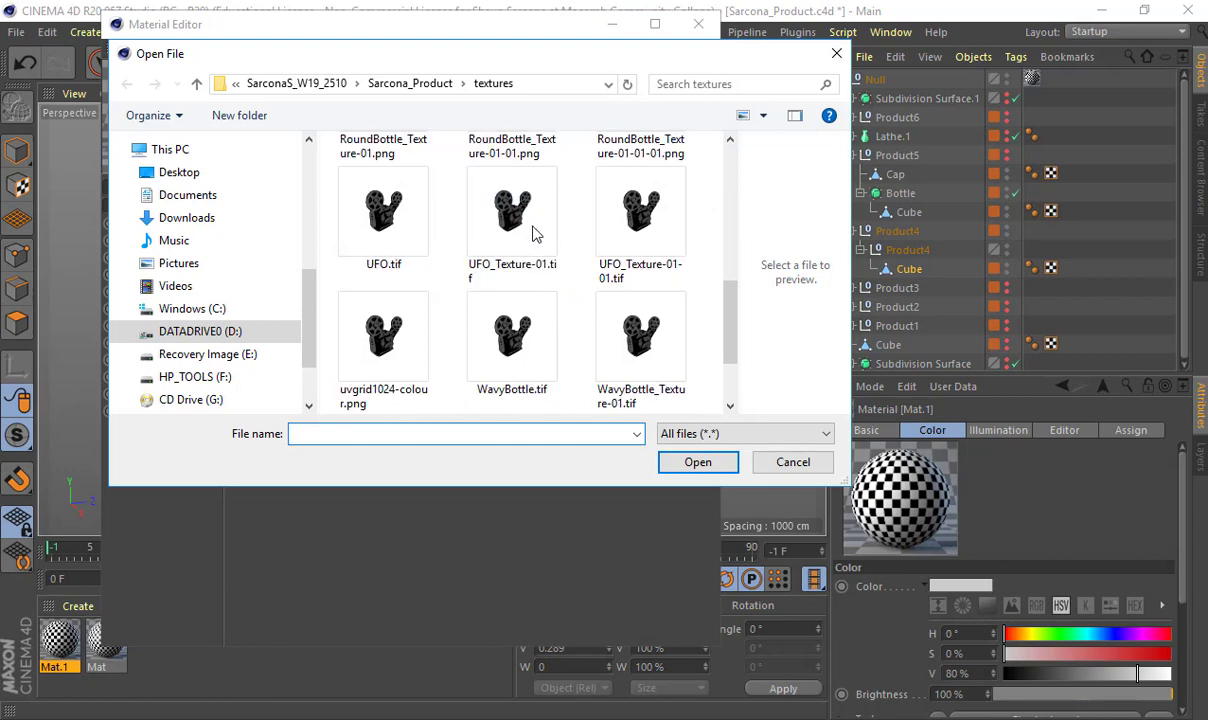
{"action": "left_click", "coordinate": [531, 220]}
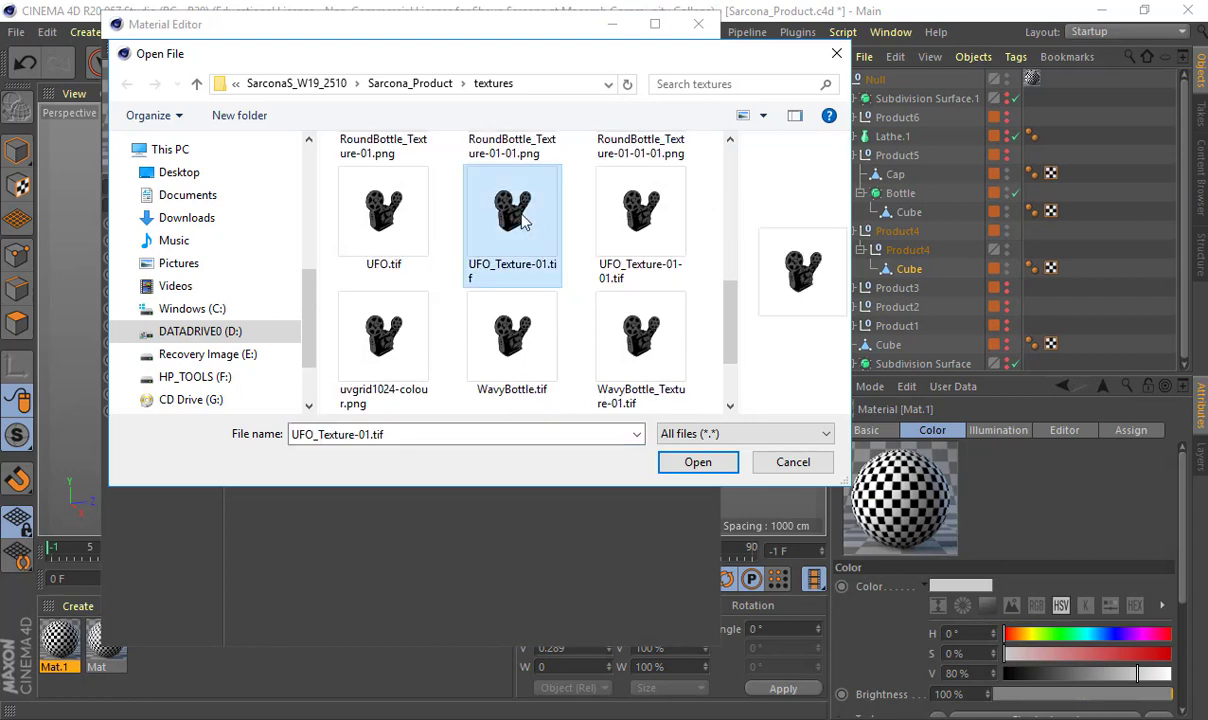
{"action": "scroll", "coordinate": [672, 290], "scroll_direction": "down", "scroll_amount": 1}
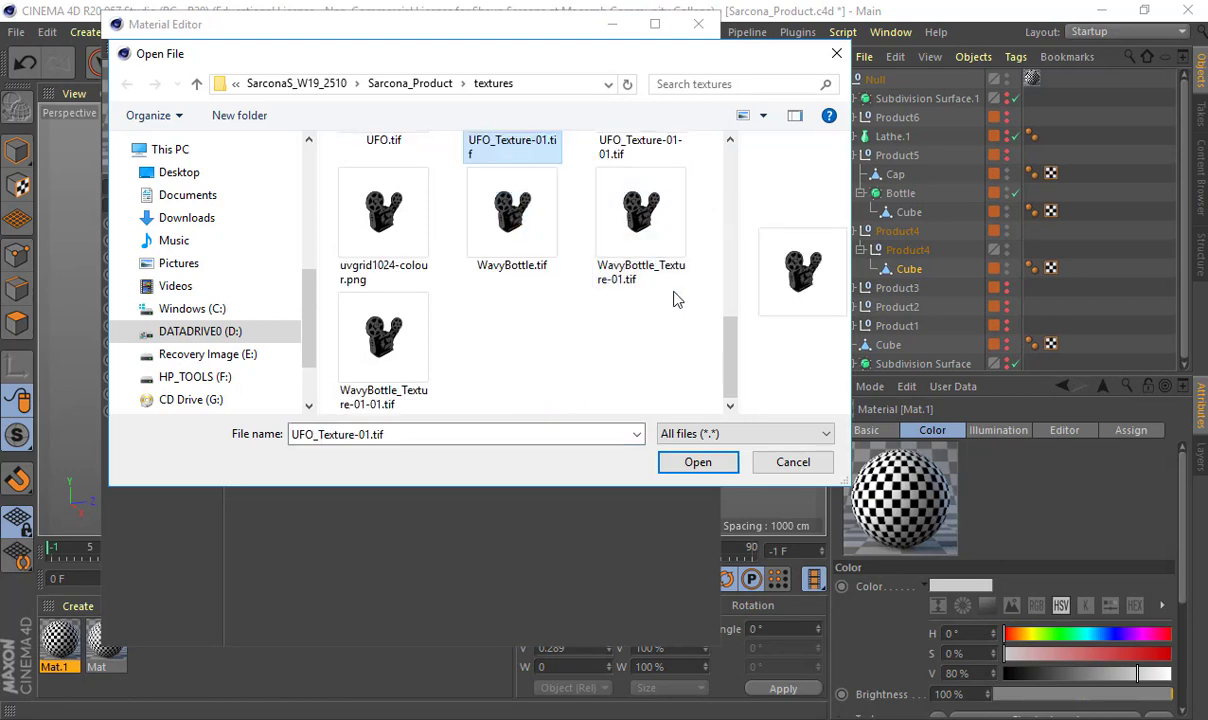
{"action": "scroll", "coordinate": [674, 292], "scroll_direction": "up", "scroll_amount": 1}
{"action": "left_click", "coordinate": [393, 290]}
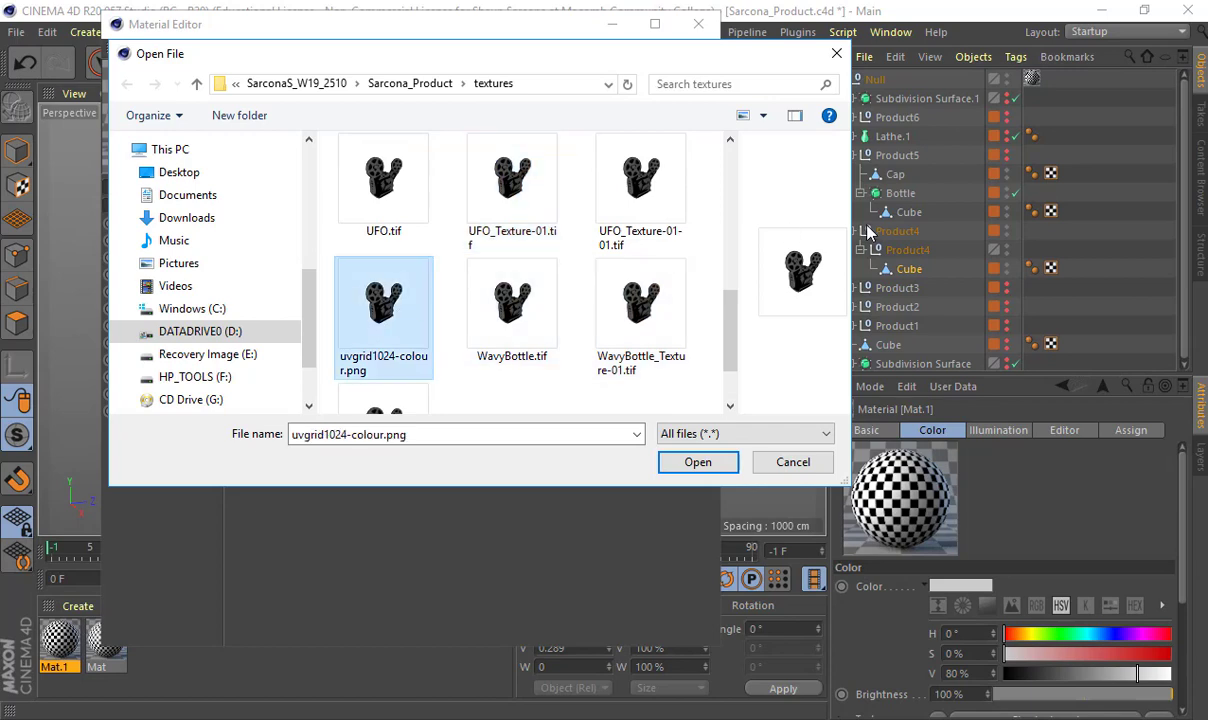
{"action": "left_click", "coordinate": [680, 460]}
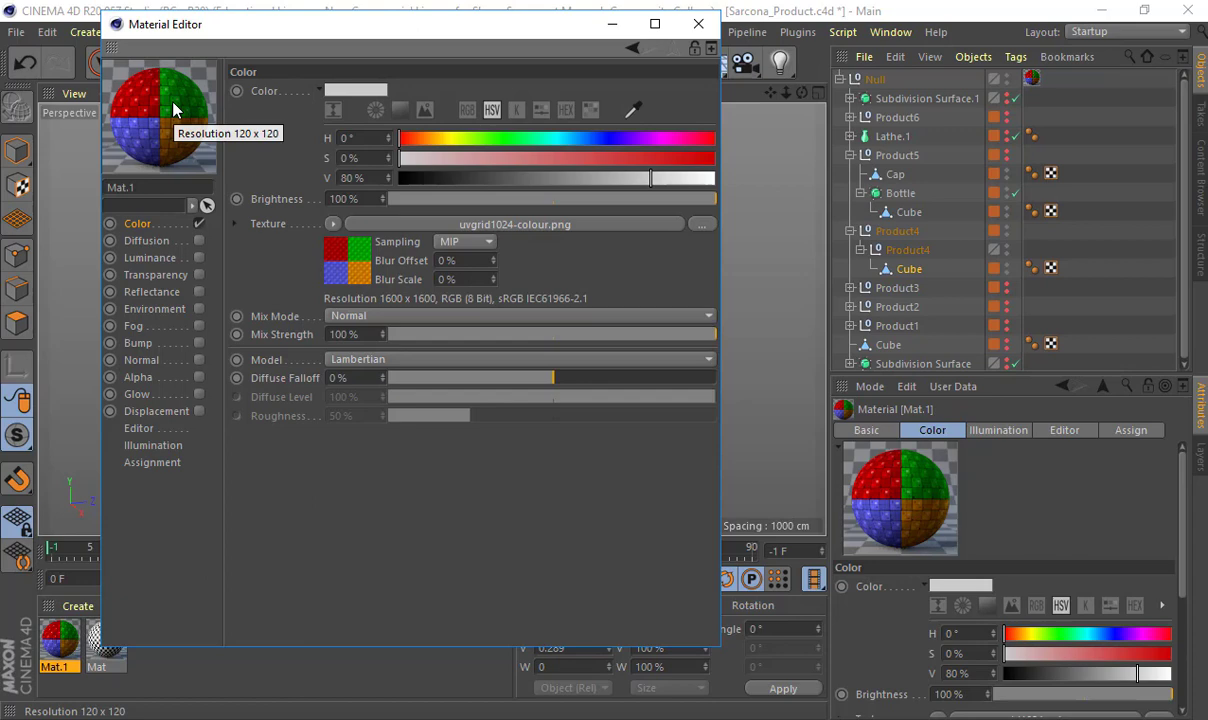
{"action": "left_click", "coordinate": [698, 23]}
Render close-up views of Product4's body and cap to examine the grid's letters, numbers and arrows
{"action": "scroll", "coordinate": [697, 319], "scroll_direction": "down", "scroll_amount": 6}
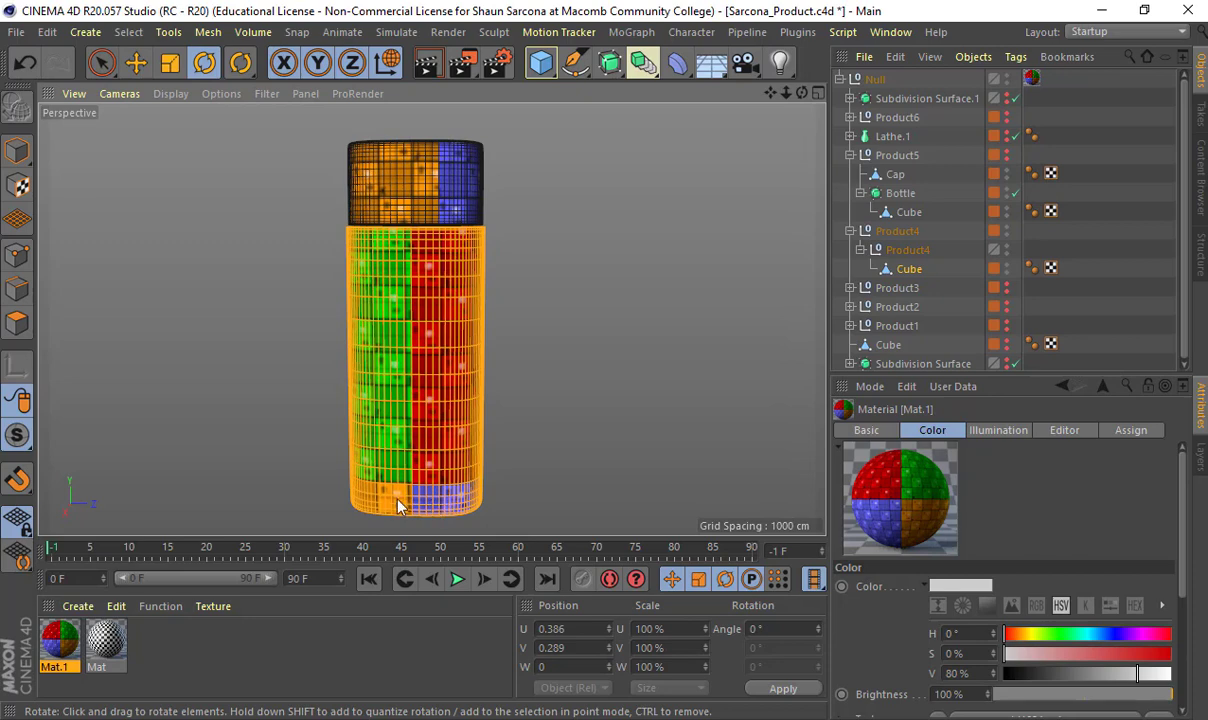
{"action": "left_click_drag", "start_coordinate": [461, 445], "coordinate": [515, 414], "text": "alt"}
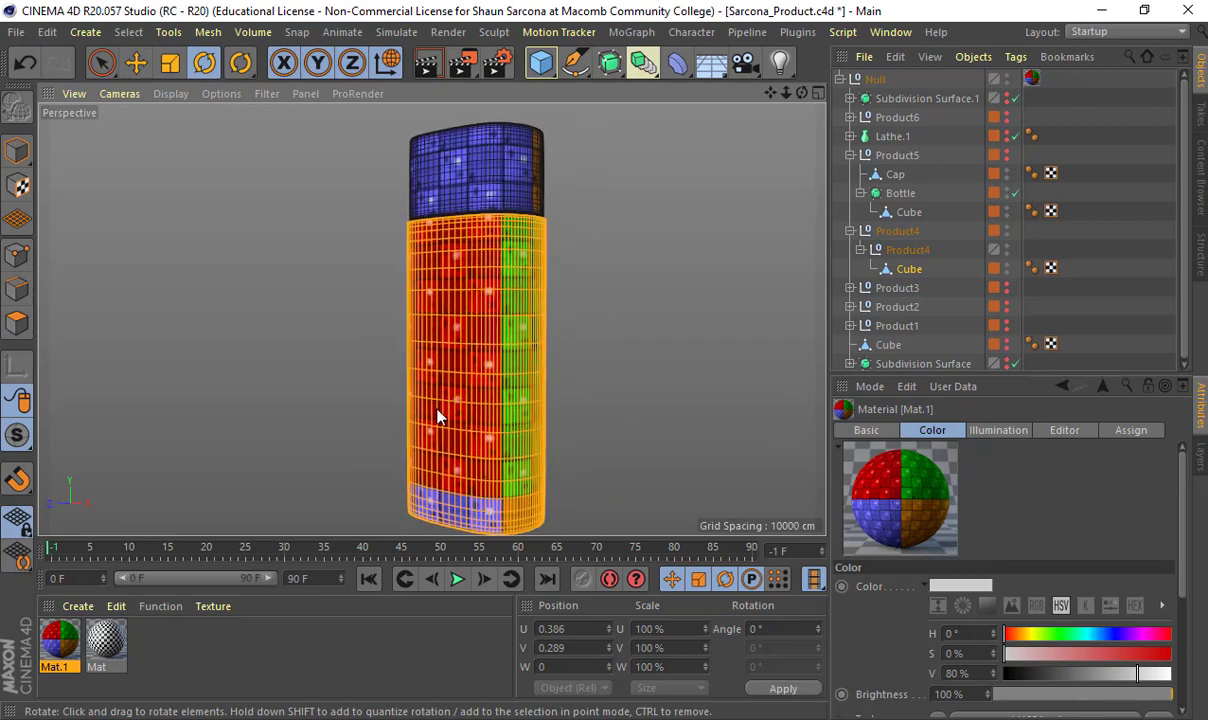
{"action": "left_click_drag", "start_coordinate": [440, 418], "coordinate": [763, 156], "text": "alt"}
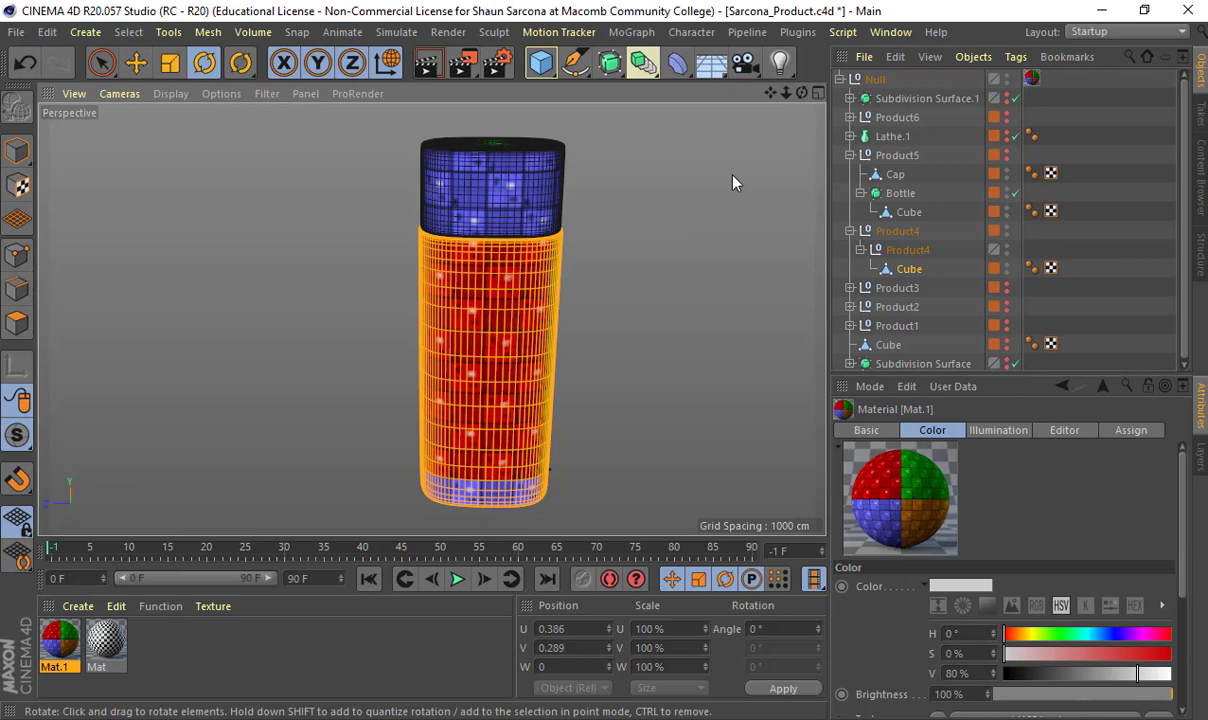
{"action": "scroll", "coordinate": [466, 328], "scroll_direction": "up", "scroll_amount": 5}
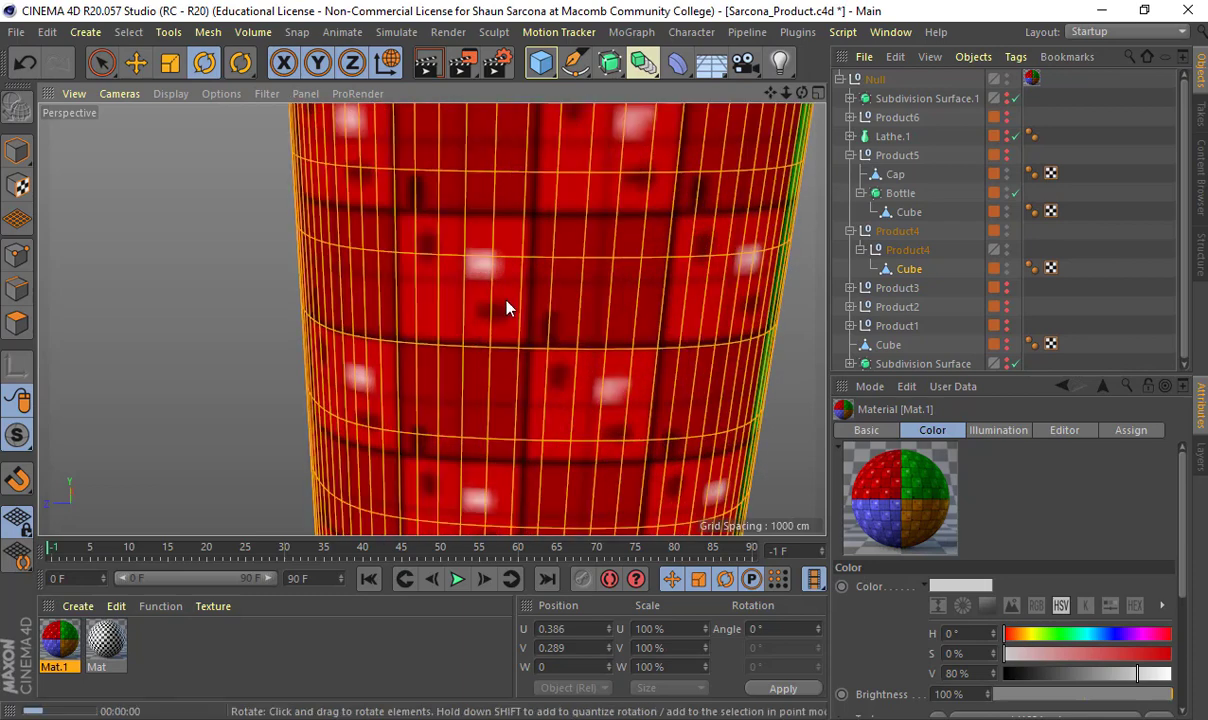
{"action": "key", "text": "ctrl+r"}
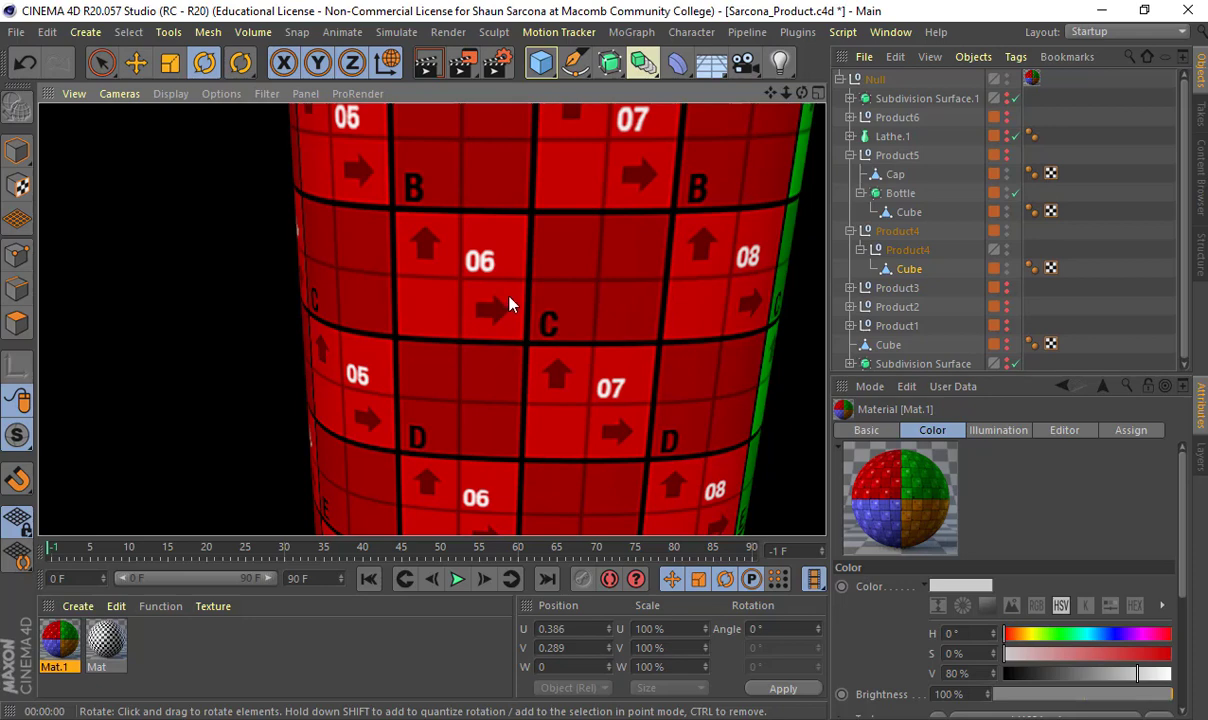
{"action": "scroll", "coordinate": [509, 305], "scroll_direction": "down", "scroll_amount": 6}
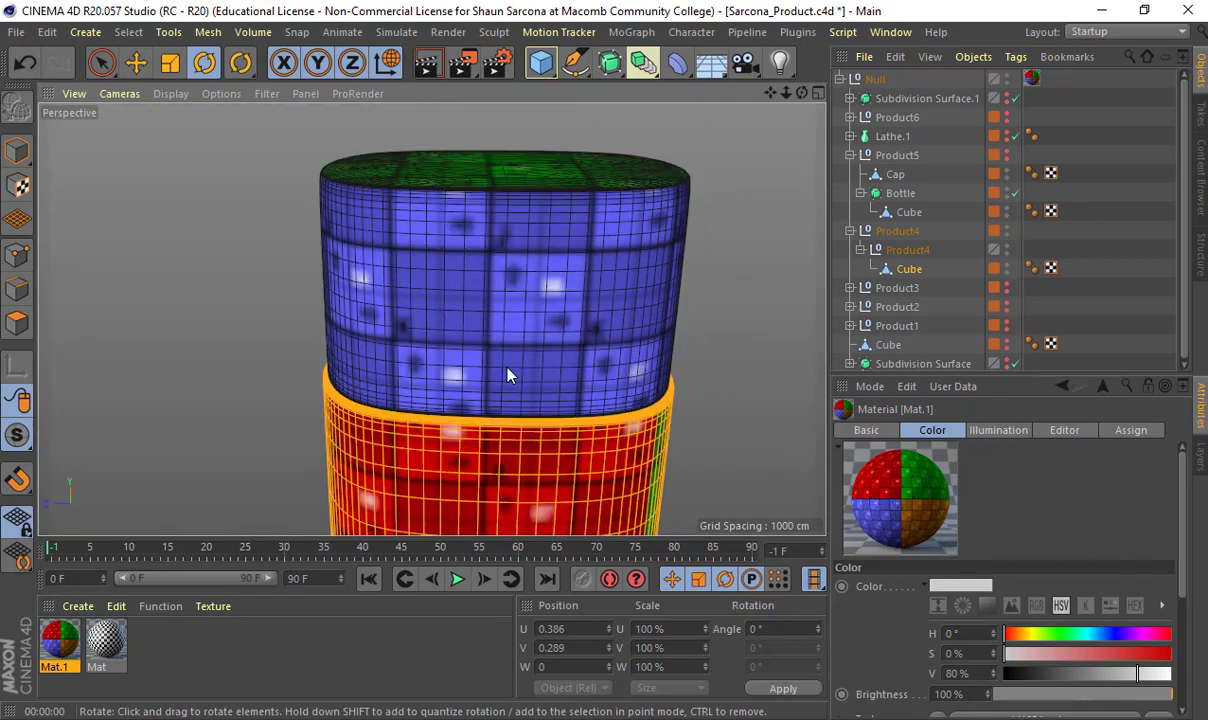
{"action": "key", "text": "ctrl+r"}
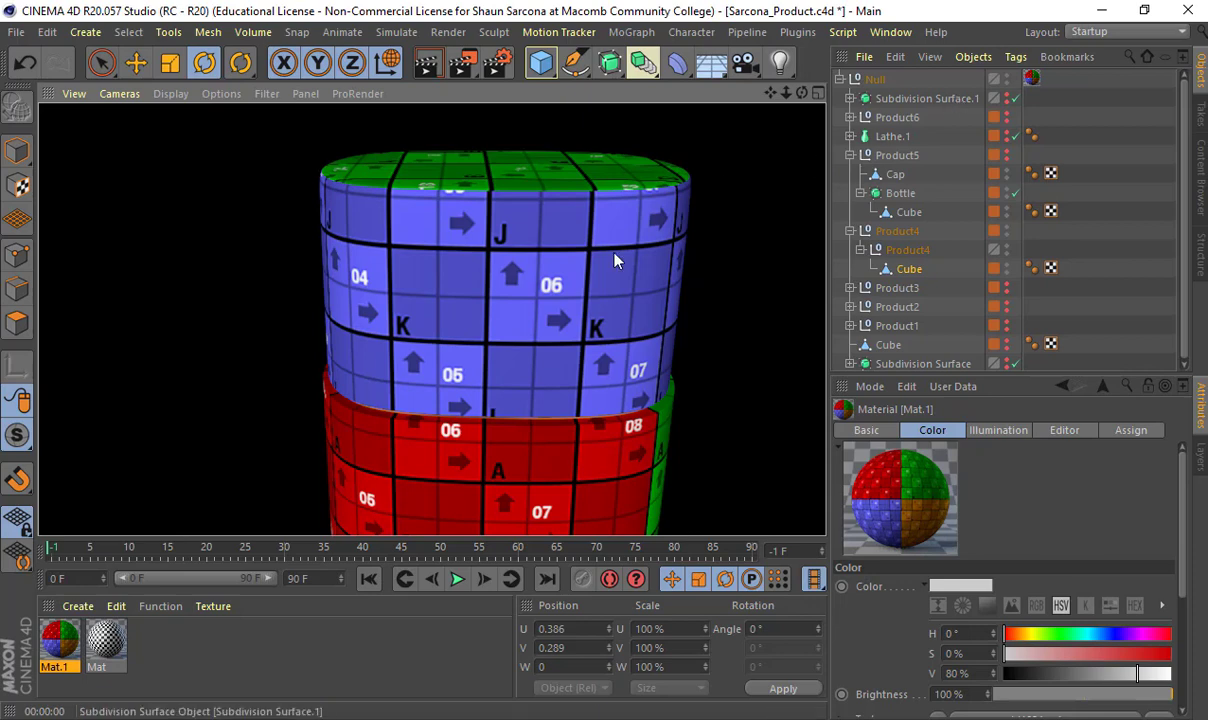
Switch to the BP - UV Edit layout and move the cap's side strip above the body island, shifting both slightly downward together
{"action": "left_click", "coordinate": [1088, 33]}
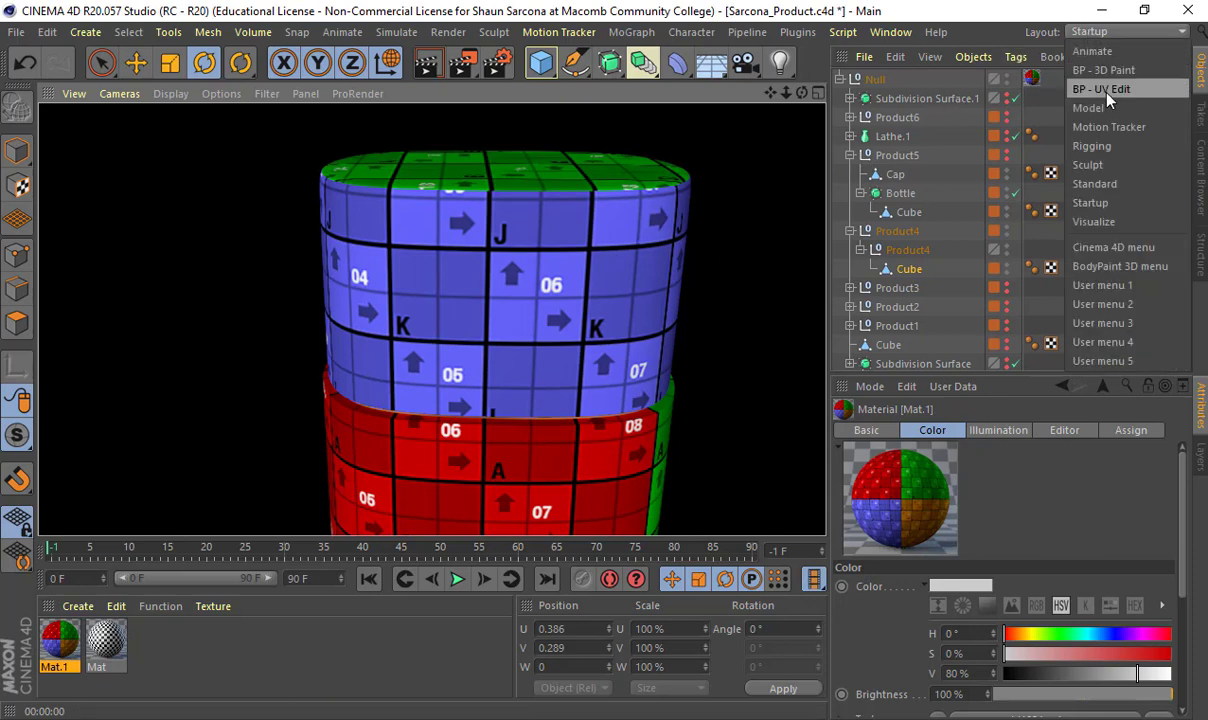
{"action": "left_click", "coordinate": [1101, 89]}
{"action": "scroll", "coordinate": [313, 301], "scroll_direction": "down", "scroll_amount": 5}
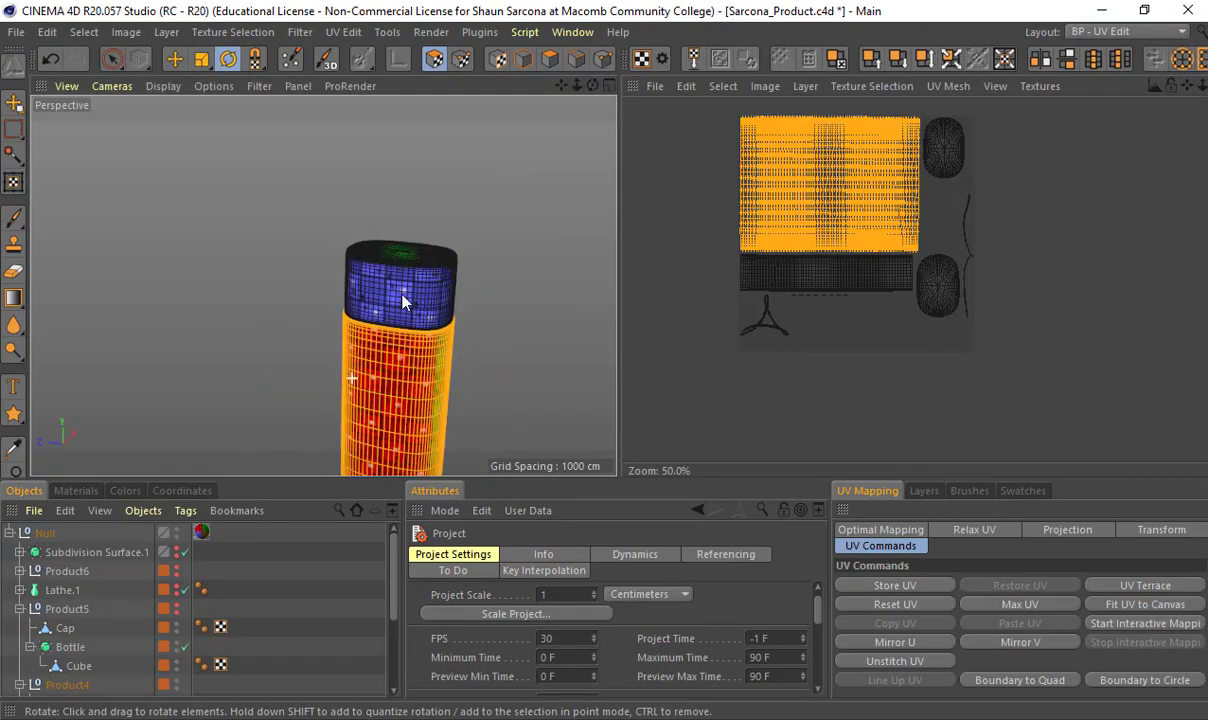
{"action": "double_click", "coordinate": [820, 276]}
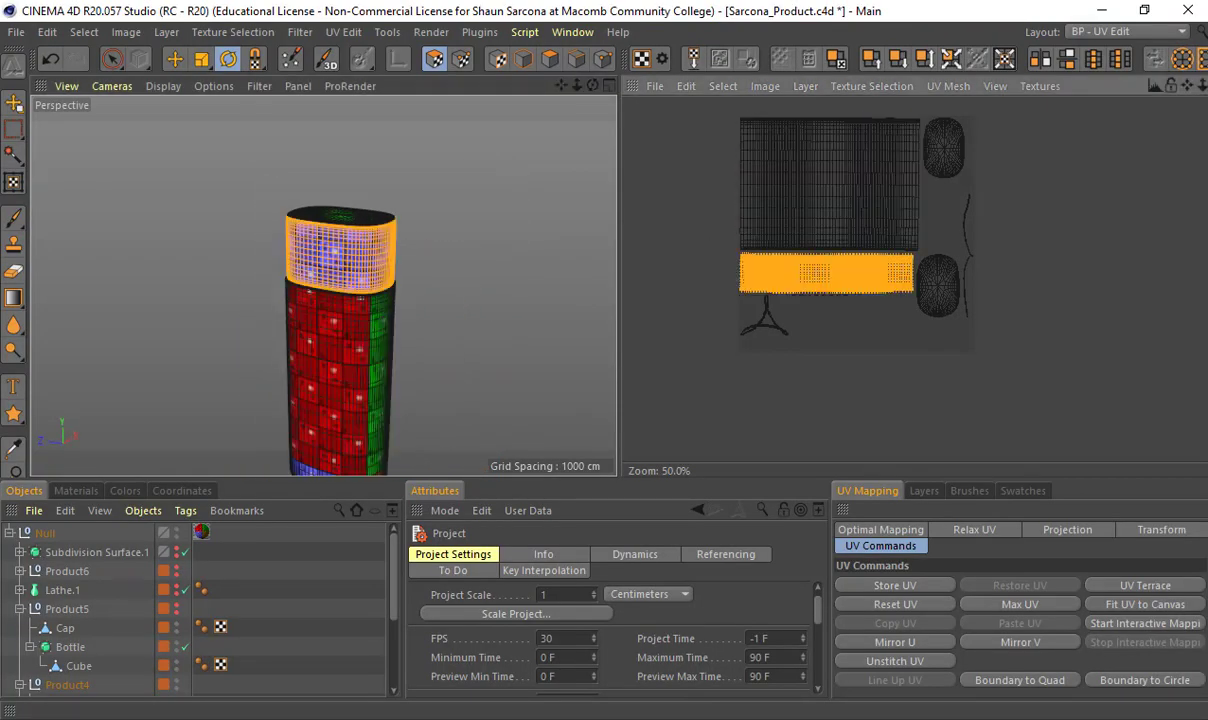
{"action": "key", "text": "e"}
{"action": "left_click_drag", "start_coordinate": [820, 276], "coordinate": [825, 98]}
{"action": "double_click", "coordinate": [795, 217], "text": "shift"}
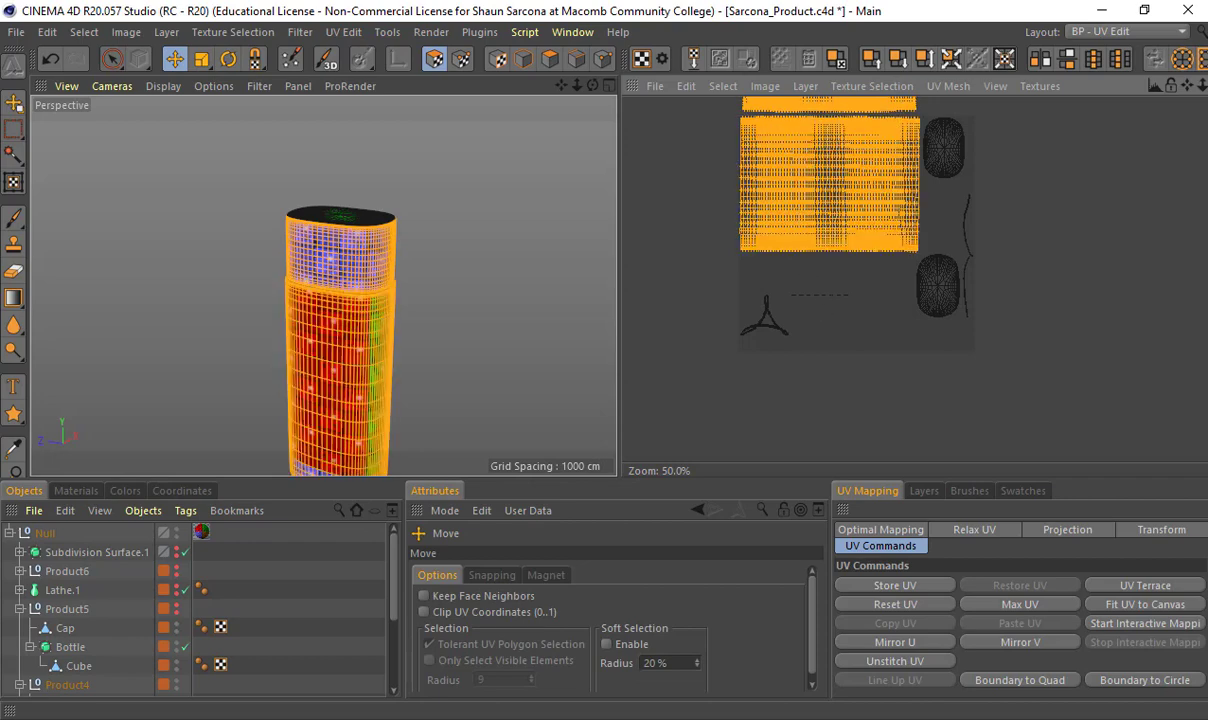
{"action": "mouse_move", "coordinate": [804, 149]}
{"action": "left_mouse_down"}
{"action": "mouse_move", "coordinate": [806, 206]}
{"action": "mouse_move", "coordinate": [807, 167]}
{"action": "left_mouse_up"}
Move the thin dashed island and the three-pronged island to the lower right area of the UV canvas
{"action": "key", "text": "0"}
{"action": "left_click_drag", "start_coordinate": [787, 283], "coordinate": [926, 339]}
{"action": "key", "text": "e"}
{"action": "key", "text": "0"}
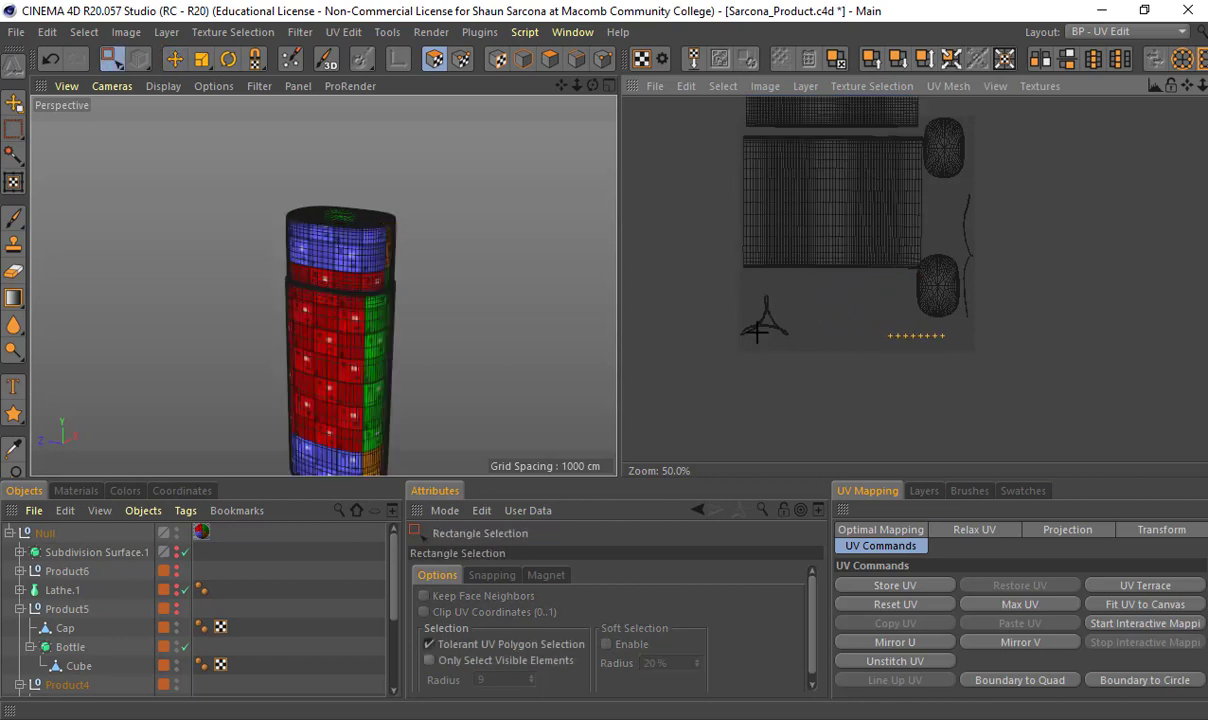
{"action": "left_click_drag", "start_coordinate": [748, 271], "coordinate": [696, 339]}
{"action": "left_click_drag", "start_coordinate": [816, 342], "coordinate": [824, 352]}
{"action": "left_click_drag", "start_coordinate": [804, 297], "coordinate": [858, 343]}
{"action": "key", "text": "e"}
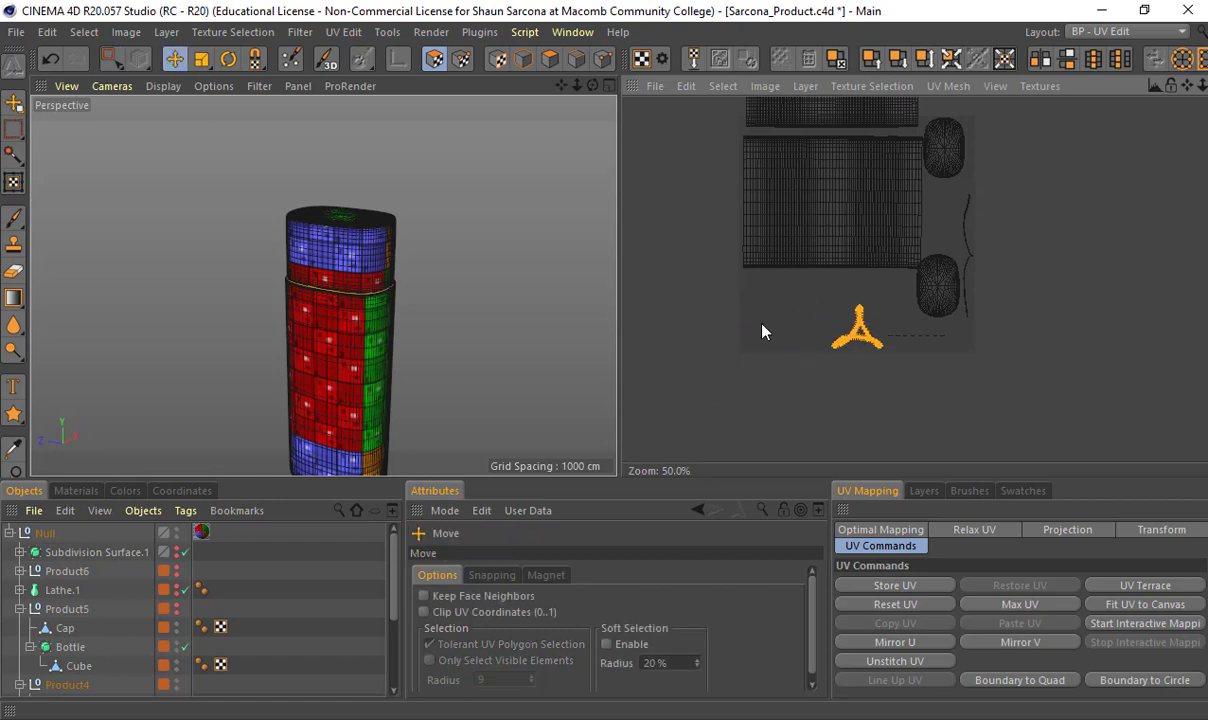
Select the whole body island and move it down to free a band along the canvas's upper edge
{"action": "key", "text": "0"}
{"action": "left_click", "coordinate": [787, 224]}
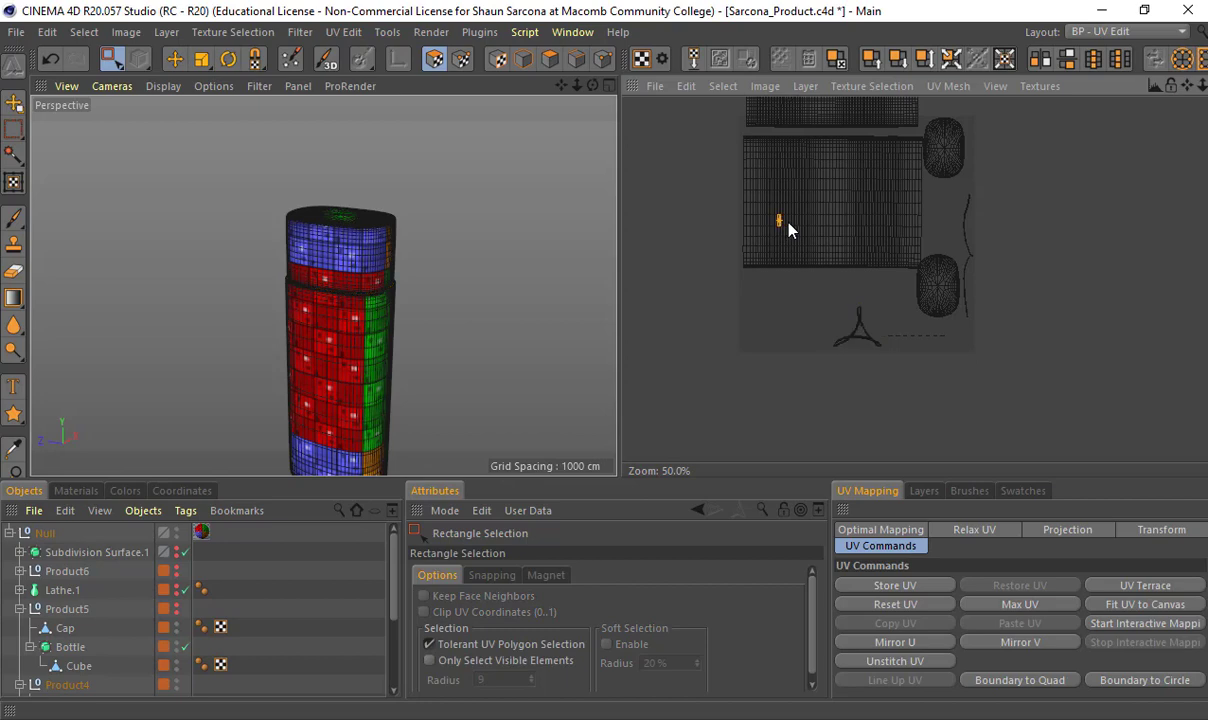
{"action": "key", "text": "e"}
{"action": "key", "text": "u"}
{"action": "key", "text": "w"}
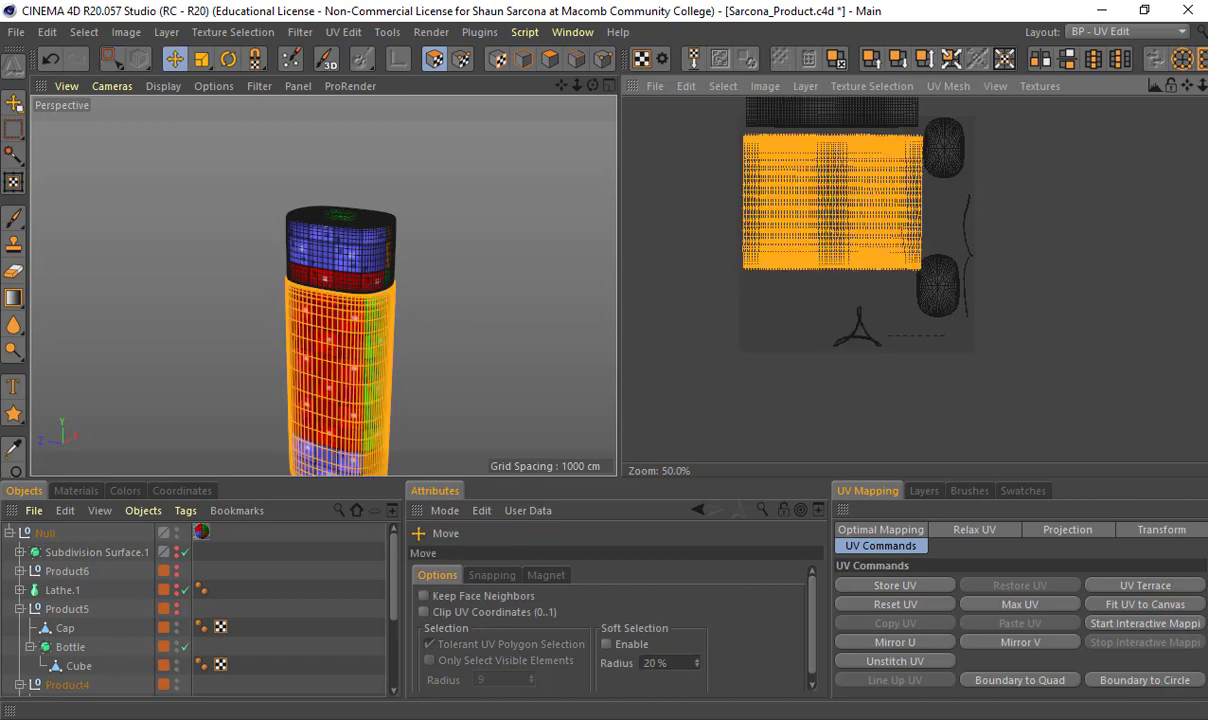
{"action": "left_click_drag", "start_coordinate": [805, 213], "coordinate": [805, 234]}
{"action": "scroll", "coordinate": [867, 184], "scroll_direction": "up", "scroll_amount": 2}
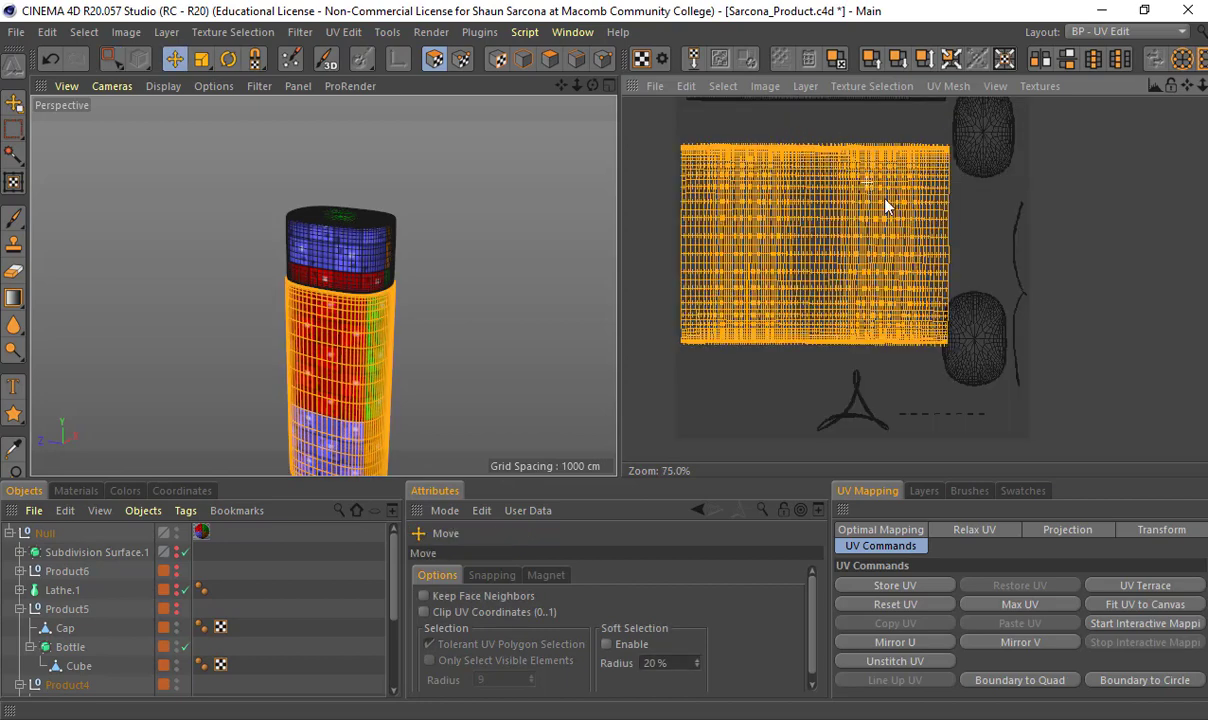
Move the cap's side strip down inside the canvas, directly above the body island
{"action": "left_click", "coordinate": [820, 145]}
{"action": "key", "text": "u"}
{"action": "key", "text": "w"}
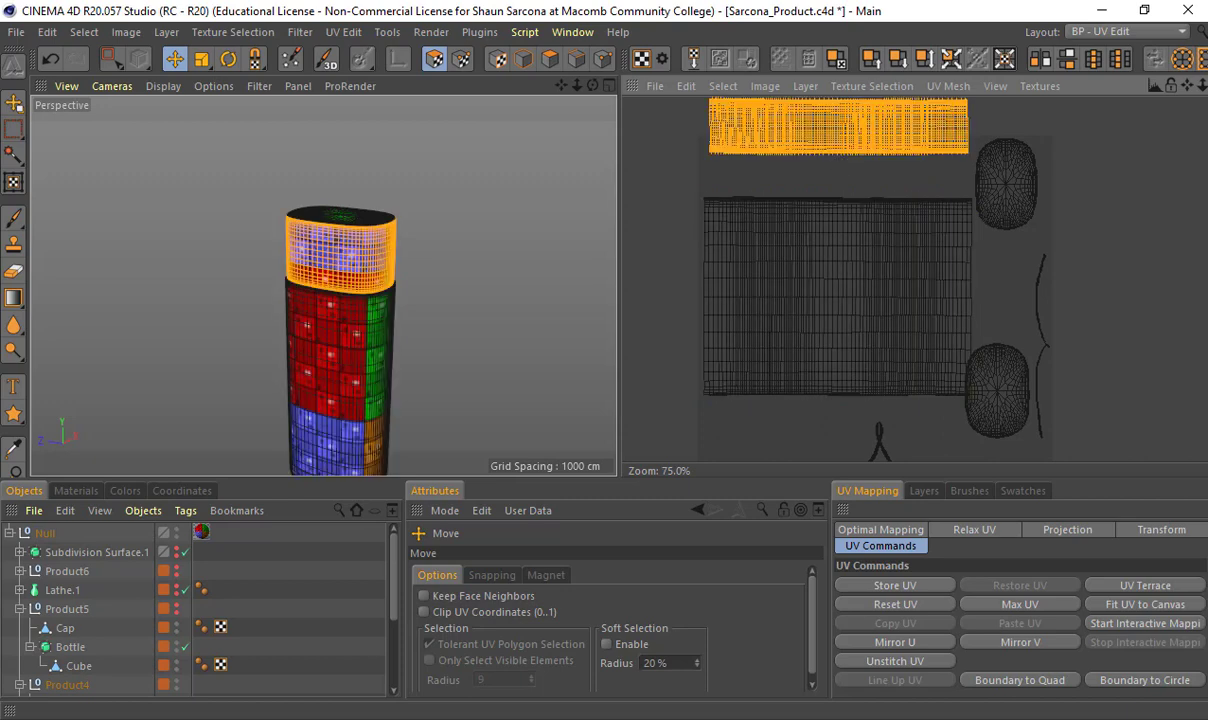
{"action": "left_click_drag", "start_coordinate": [820, 165], "coordinate": [816, 208]}
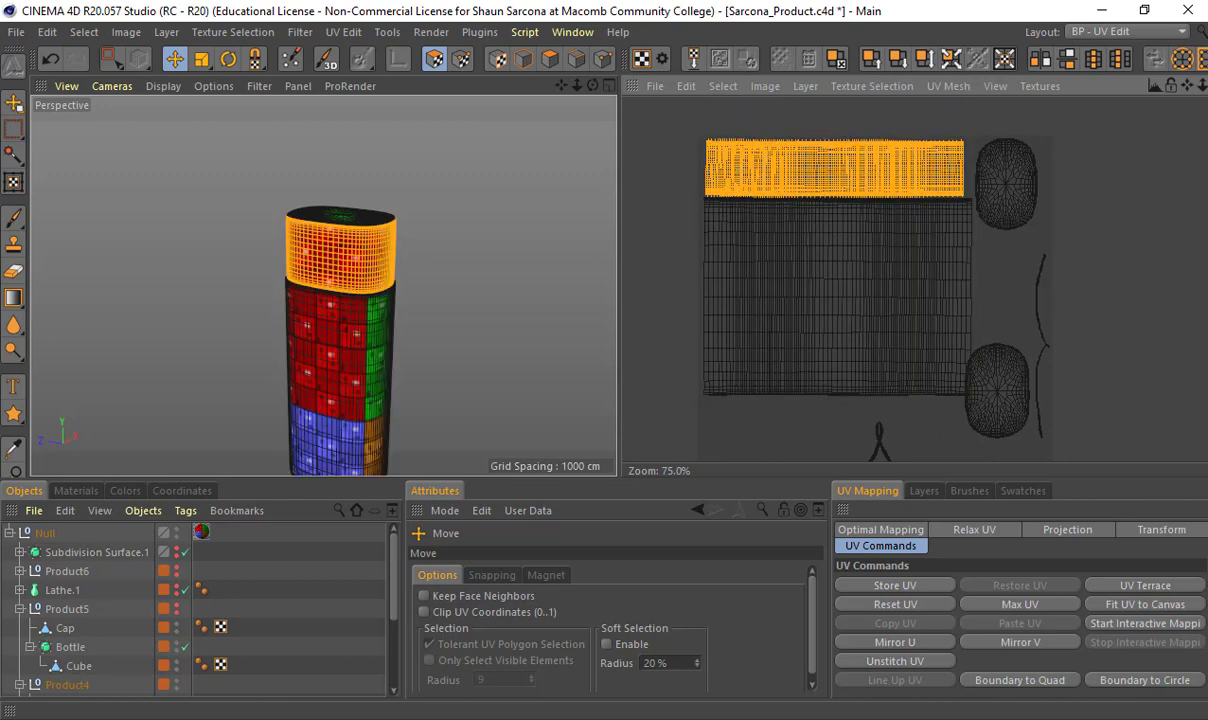
{"action": "left_click", "coordinate": [814, 240]}
{"action": "key", "text": "u"}
{"action": "key", "text": "w"}
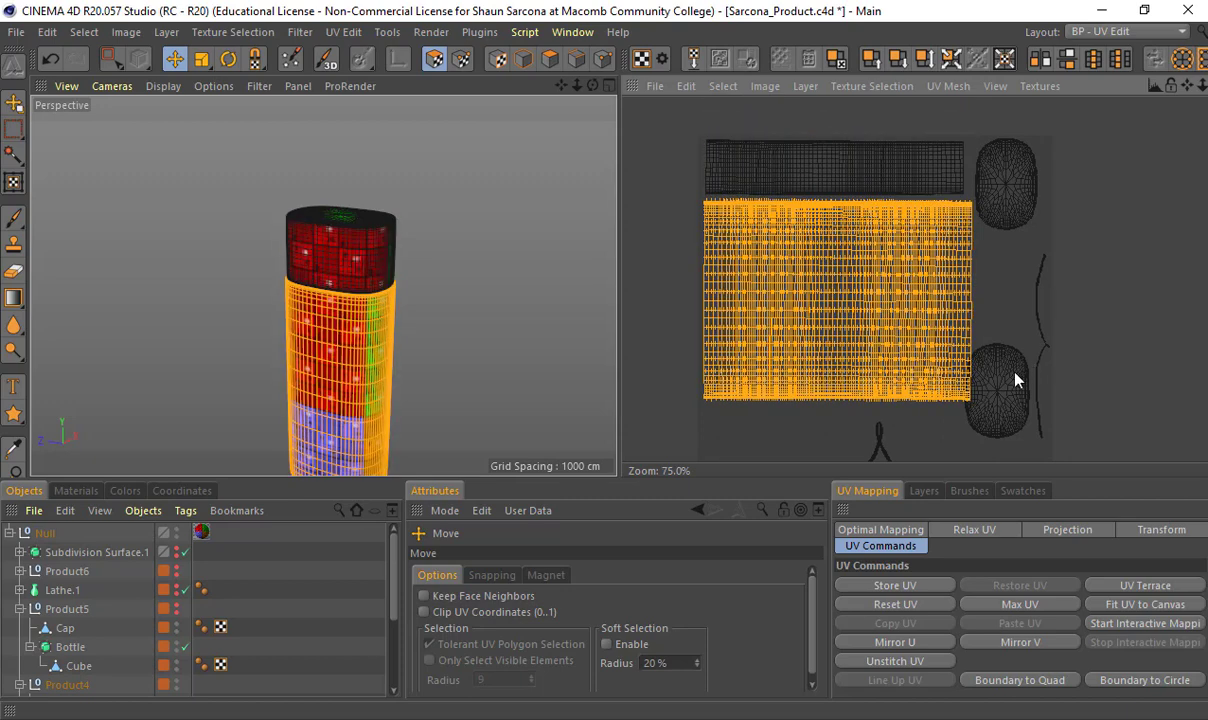
Rotate the lower oval island to lie horizontally and place it beneath the body island, beside the three-pronged one
{"action": "left_click", "coordinate": [1003, 395]}
{"action": "key", "text": "u"}
{"action": "key", "text": "w"}
{"action": "middle_click_drag", "start_coordinate": [1003, 399], "coordinate": [995, 294]}
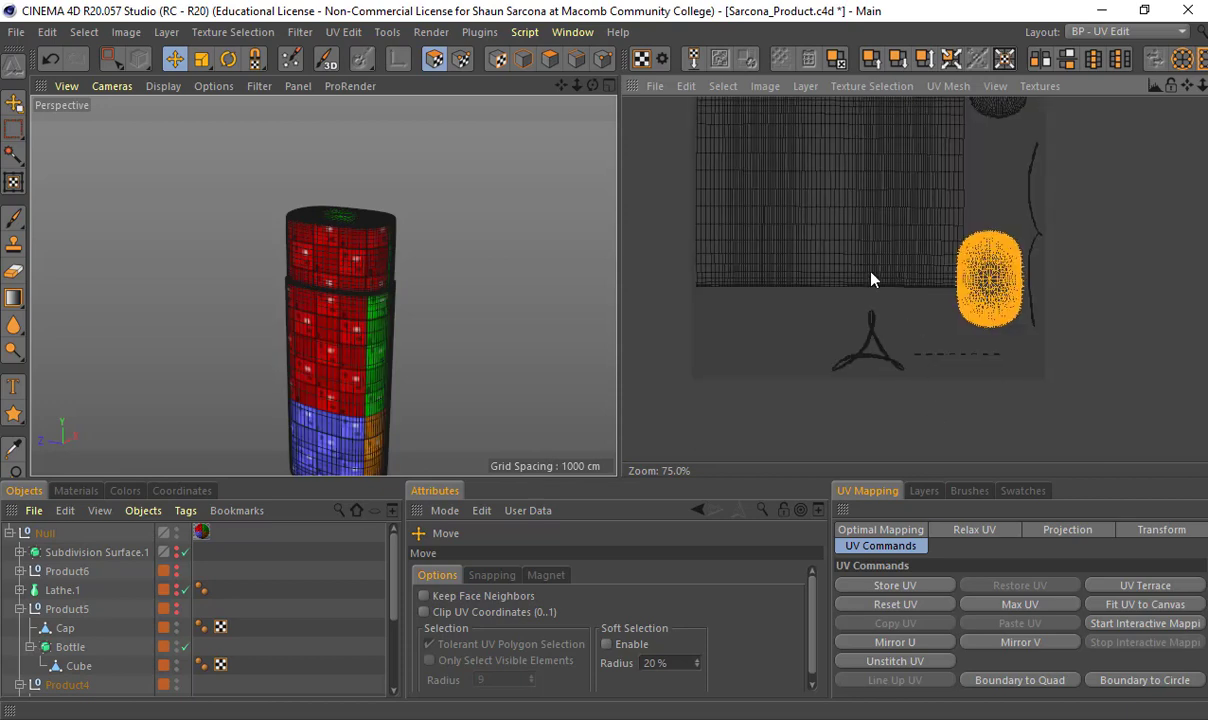
{"action": "key", "text": "r"}
{"action": "left_click_drag", "start_coordinate": [902, 267], "coordinate": [742, 320]}
{"action": "key", "text": "e"}
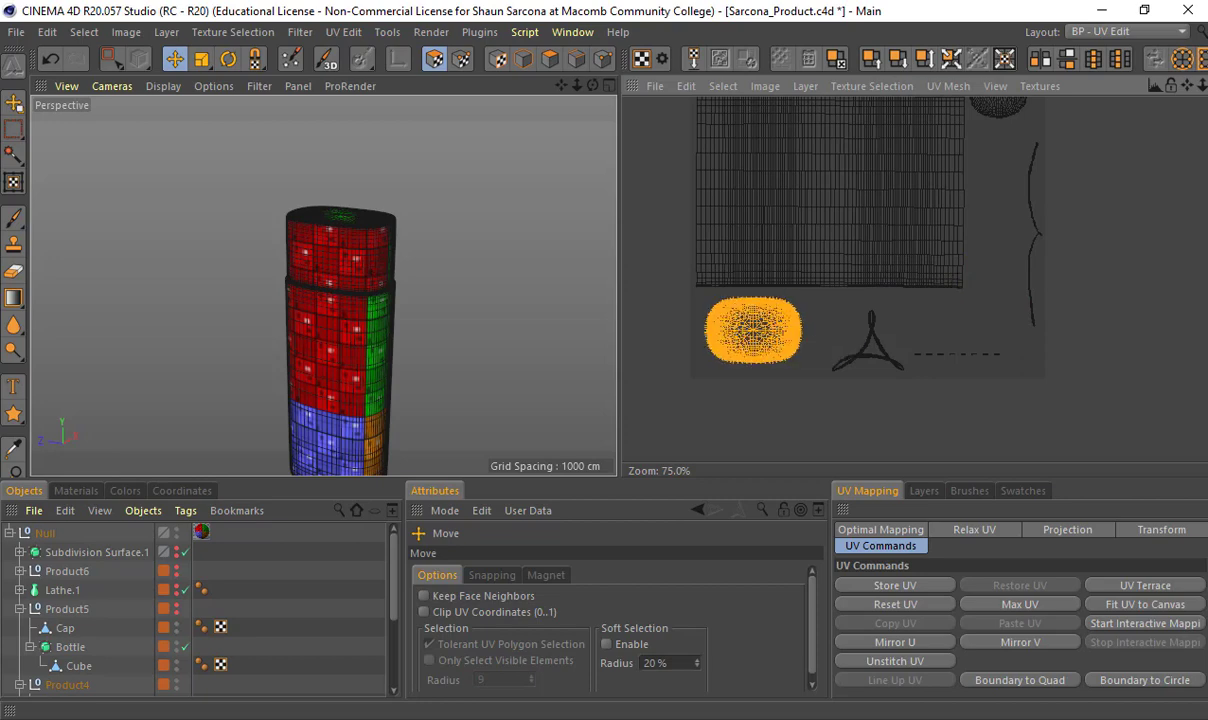
{"action": "middle_click_drag", "start_coordinate": [885, 230], "coordinate": [845, 335]}
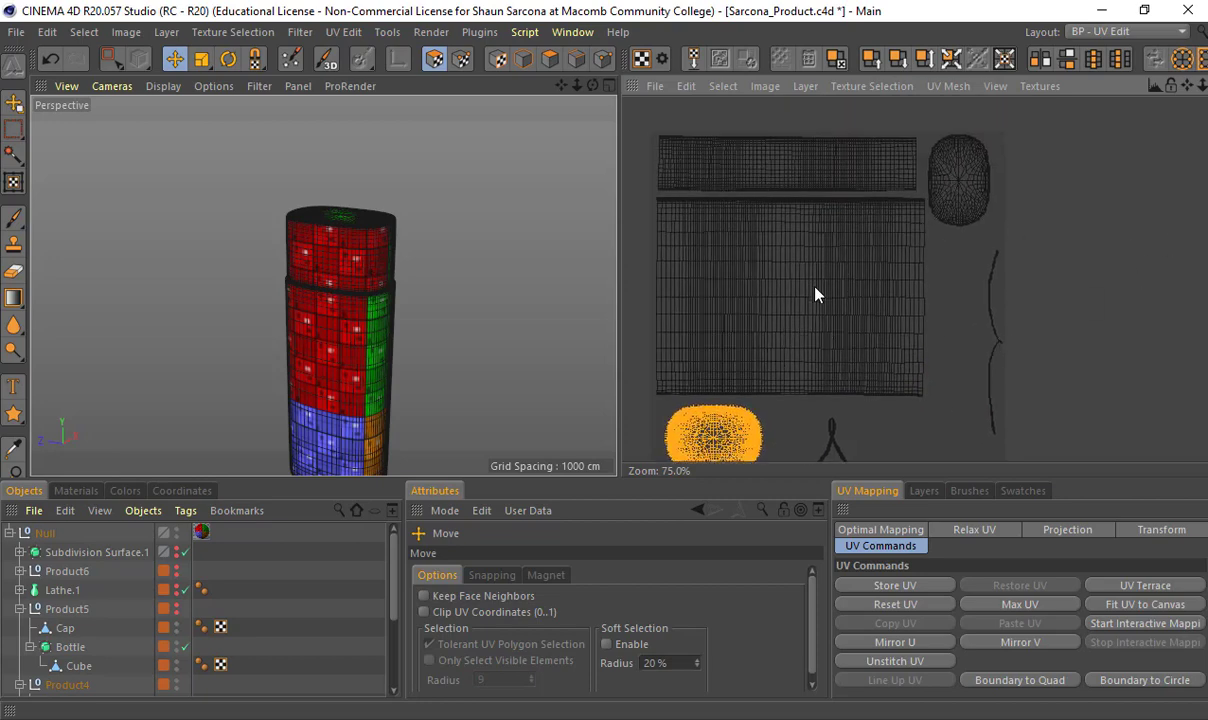
{"action": "middle_click_drag", "start_coordinate": [815, 295], "coordinate": [844, 189]}
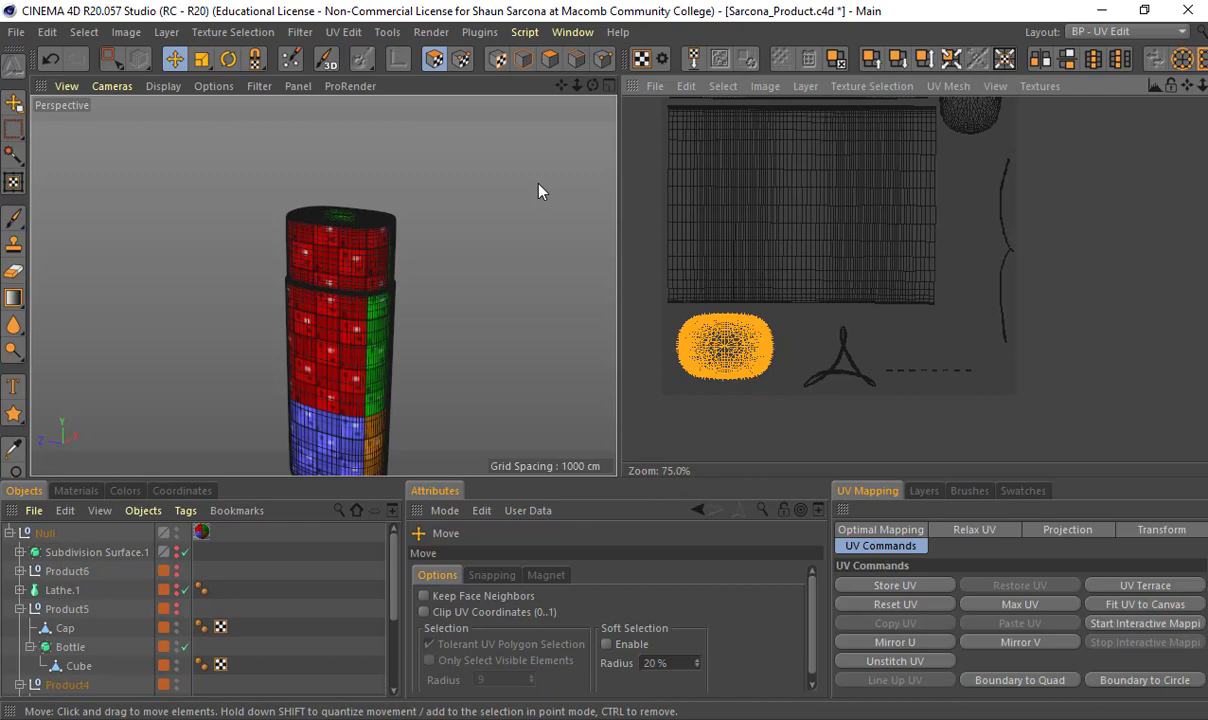
Switch to the Startup layout, collapse the Product4 and Product5 hierarchies, and hide Product4 in the viewport
{"action": "left_click", "coordinate": [1082, 31]}
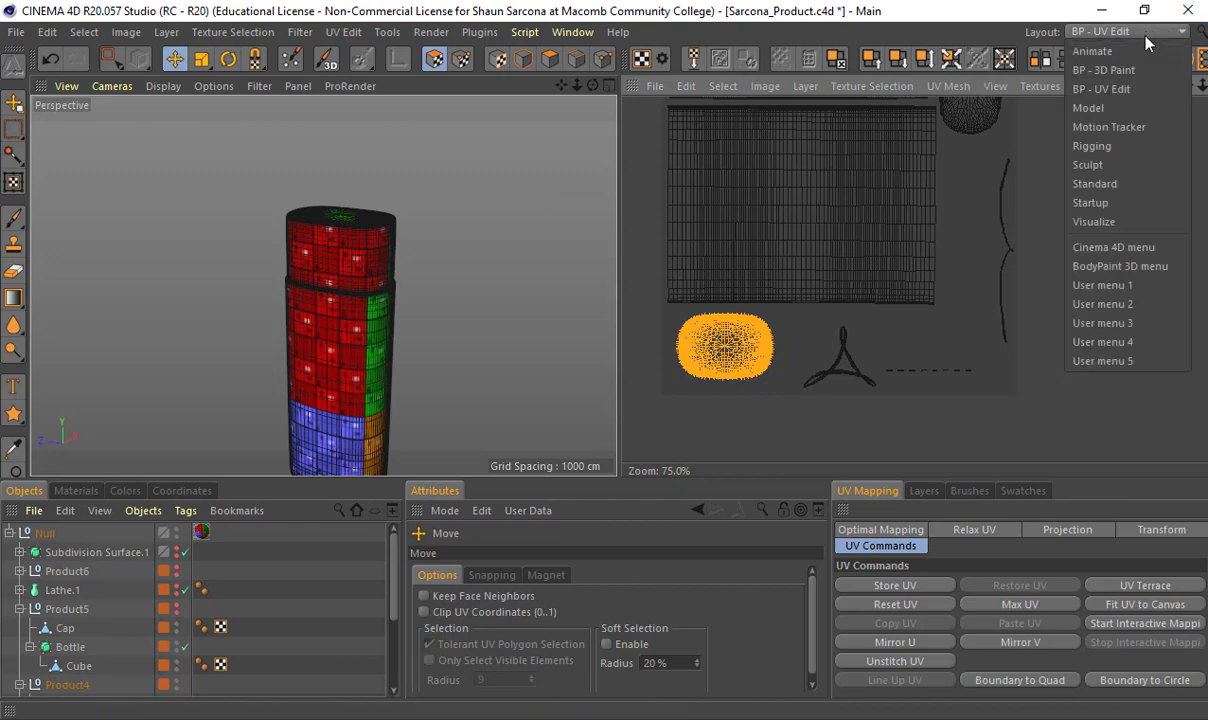
{"action": "left_click", "coordinate": [1100, 31]}
{"action": "left_click", "coordinate": [1144, 36]}
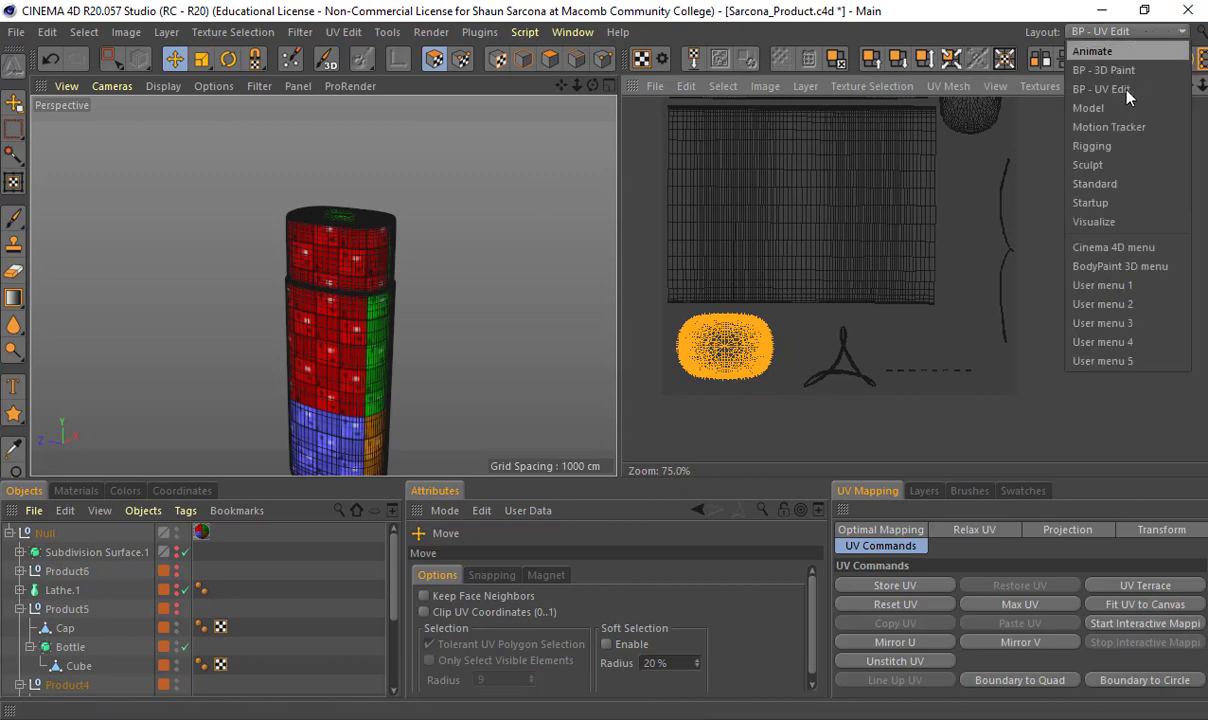
{"action": "left_click", "coordinate": [1093, 203]}
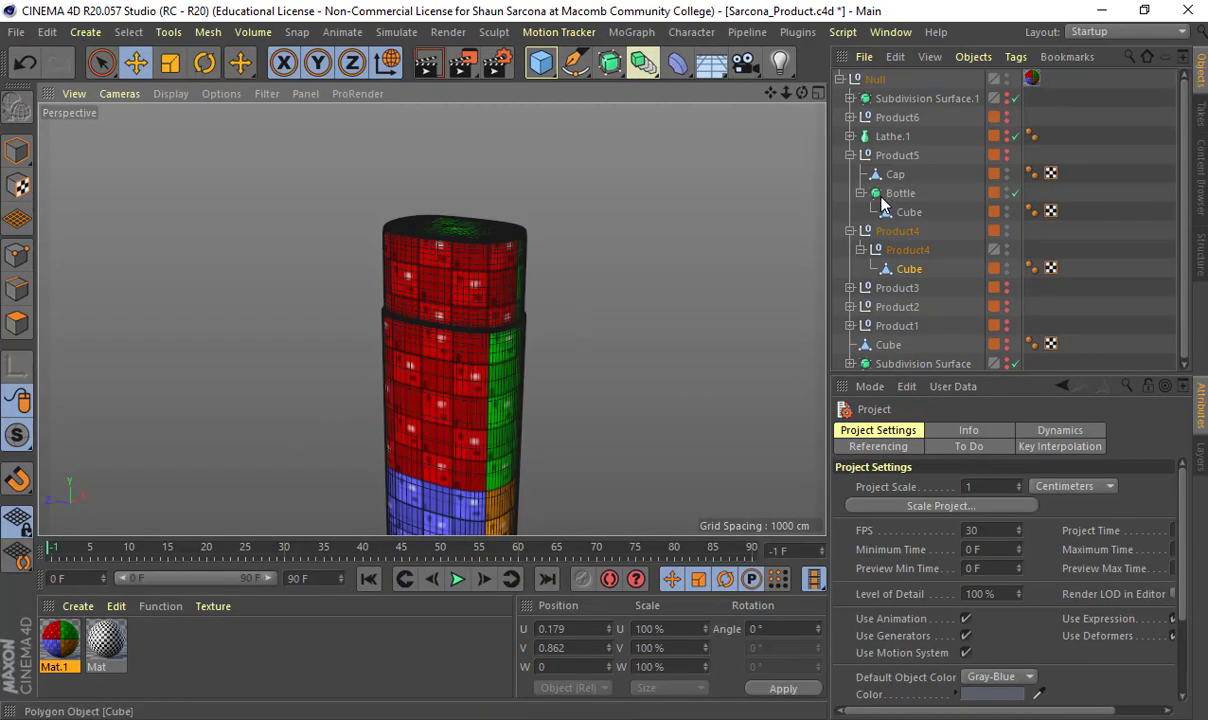
{"action": "left_click", "coordinate": [850, 231]}
{"action": "left_click", "coordinate": [851, 156]}
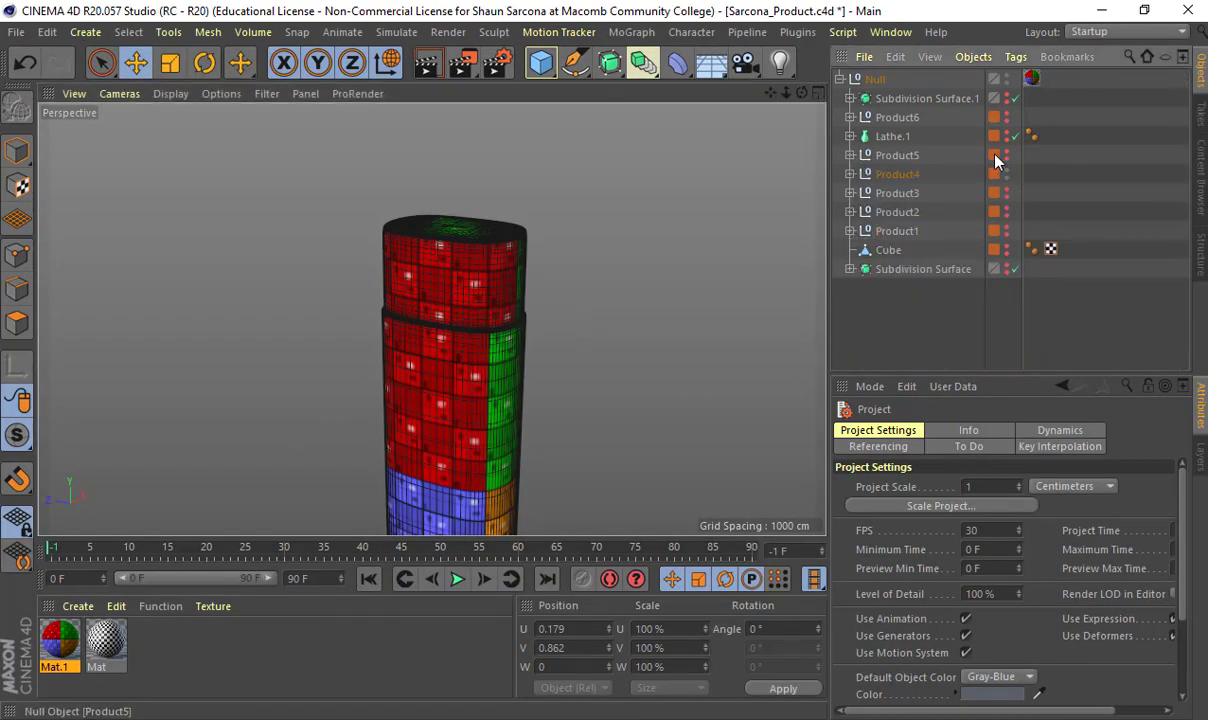
{"action": "left_click", "coordinate": [1007, 172]}
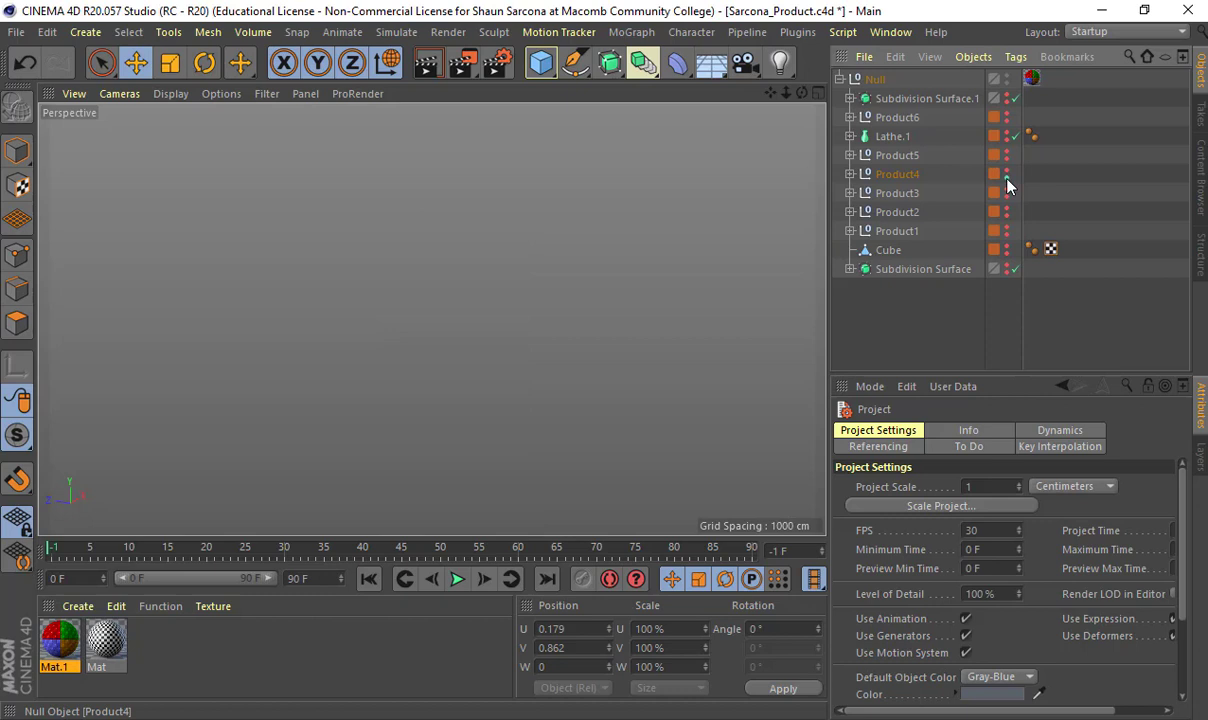
Expand Product3's hierarchy and make the bottle visible in the viewport
{"action": "left_click", "coordinate": [868, 193]}
{"action": "left_click", "coordinate": [850, 193]}
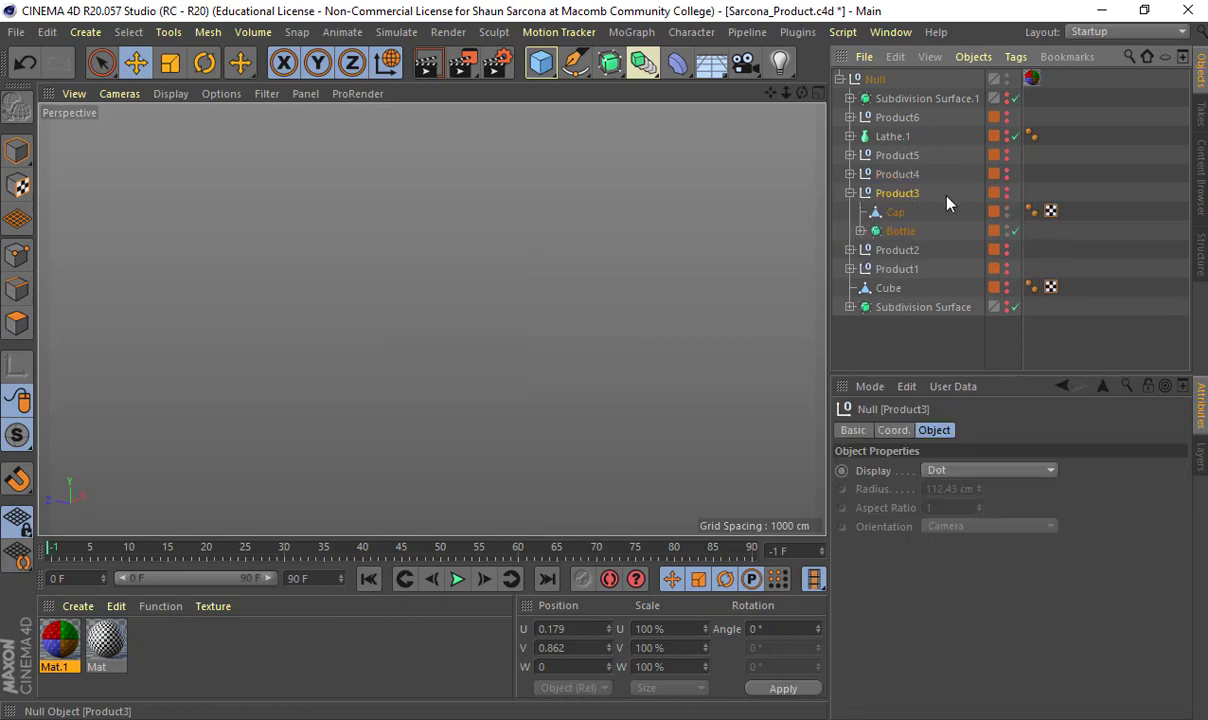
{"action": "left_click", "coordinate": [1008, 188]}
{"action": "middle_click_drag", "start_coordinate": [415, 299], "coordinate": [740, 285], "text": "alt"}
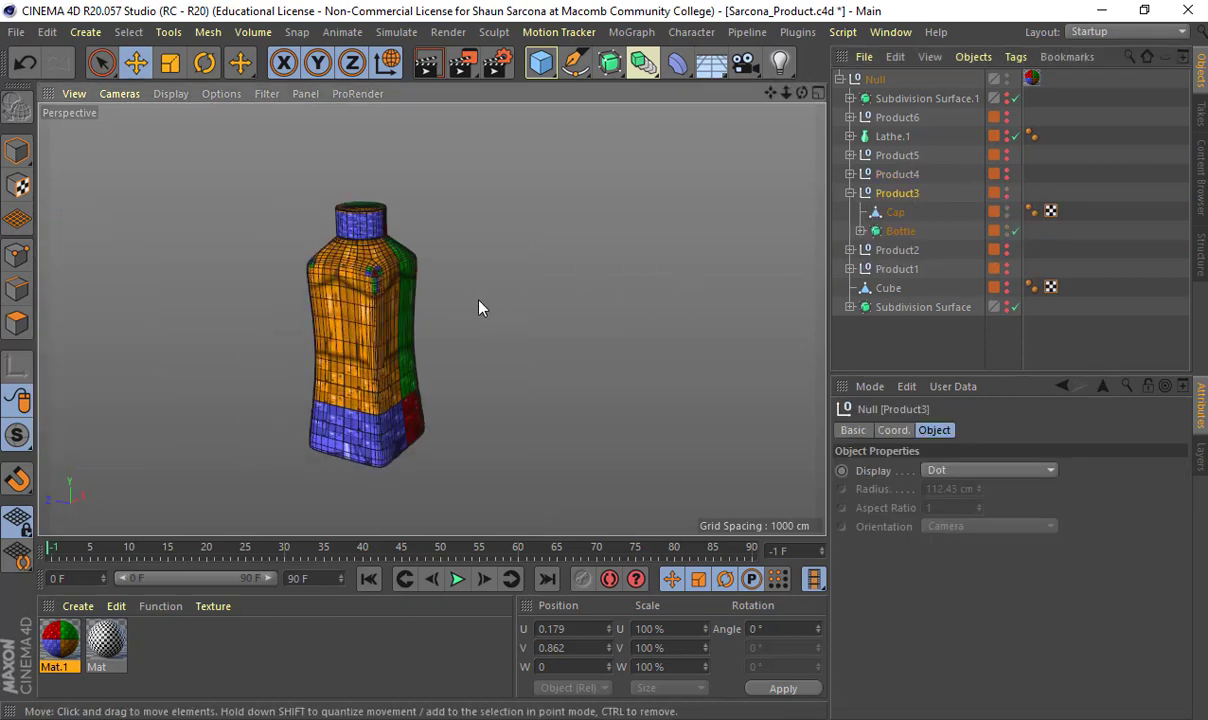
Hide the Product3 bottle, then show the Subdivision Surface.1 bottle and frame it in the view
{"action": "left_click_drag", "start_coordinate": [480, 306], "coordinate": [407, 289], "text": "alt"}
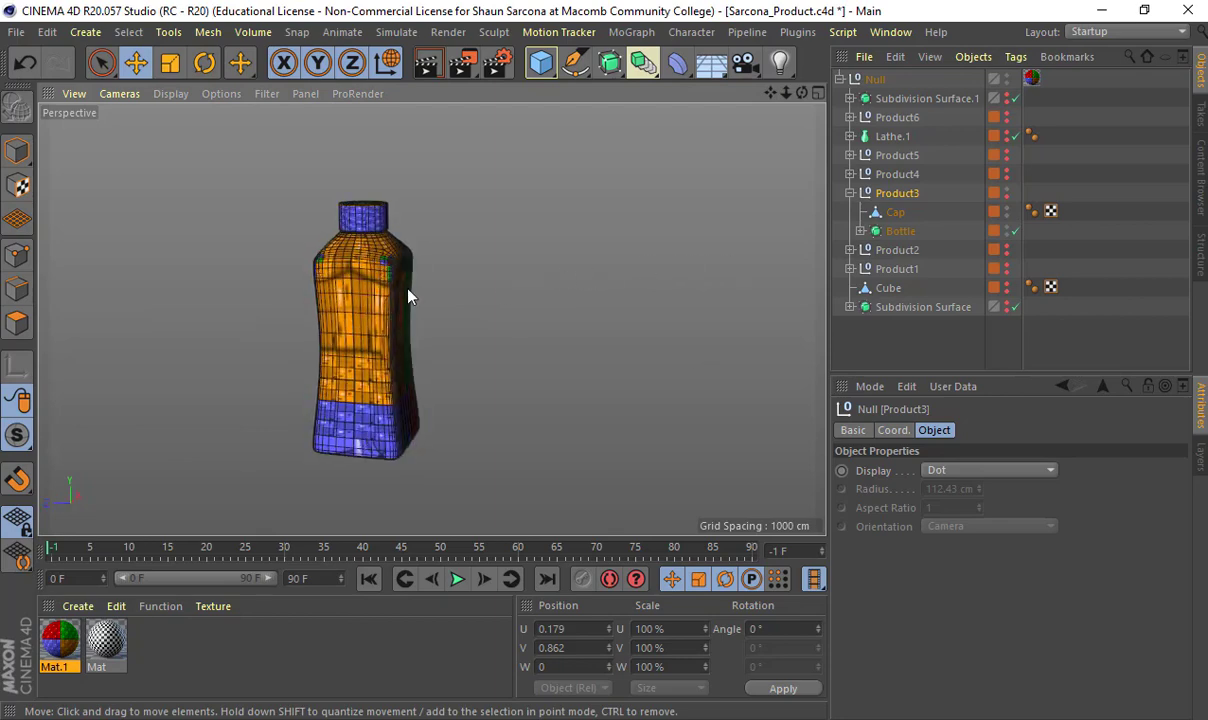
{"action": "right_click_drag", "start_coordinate": [407, 289], "coordinate": [431, 315], "text": "alt"}
{"action": "middle_click_drag", "start_coordinate": [404, 341], "coordinate": [432, 318], "text": "alt"}
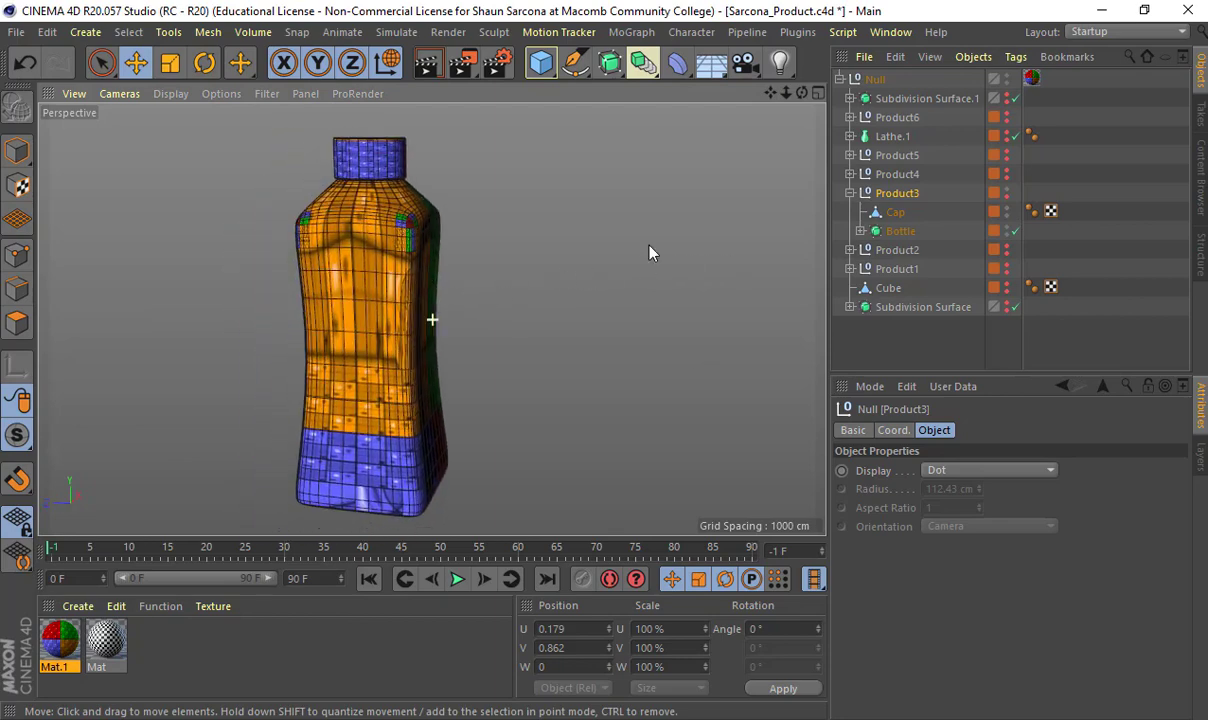
{"action": "left_click", "coordinate": [1008, 189]}
{"action": "left_click", "coordinate": [1008, 189]}
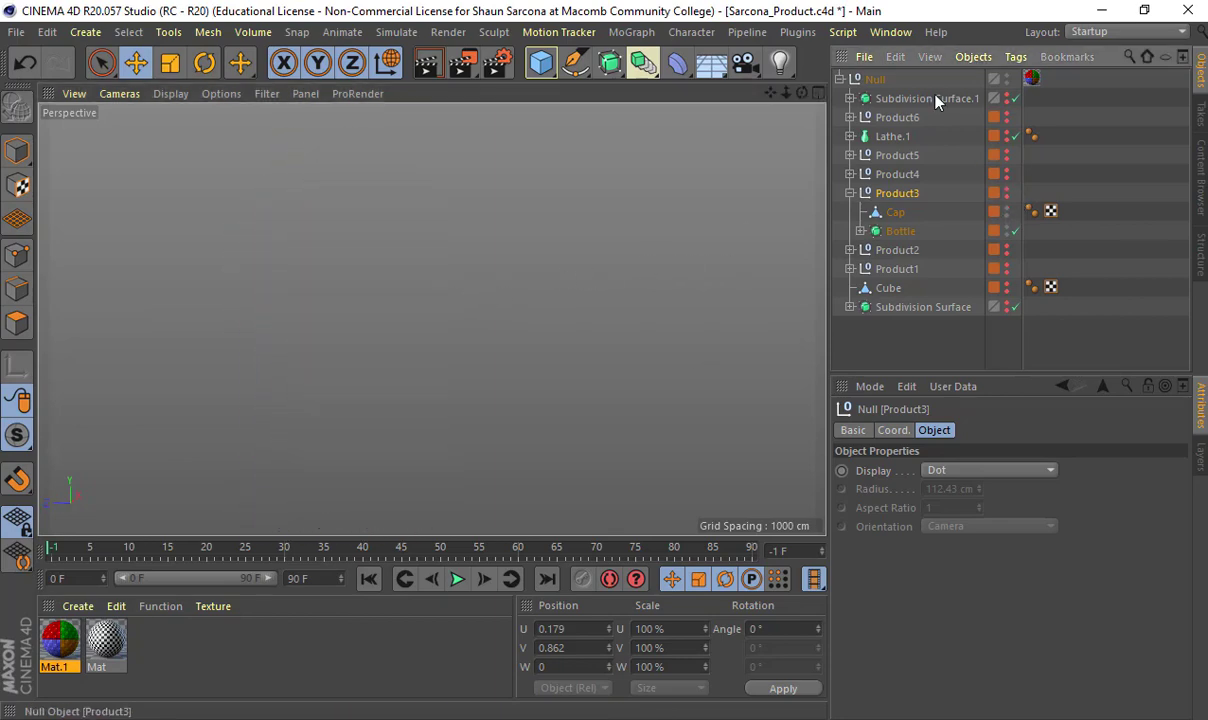
{"action": "left_click", "coordinate": [1006, 95]}
{"action": "key", "text": "h"}
{"action": "left_click_drag", "start_coordinate": [545, 243], "coordinate": [458, 243], "text": "alt"}
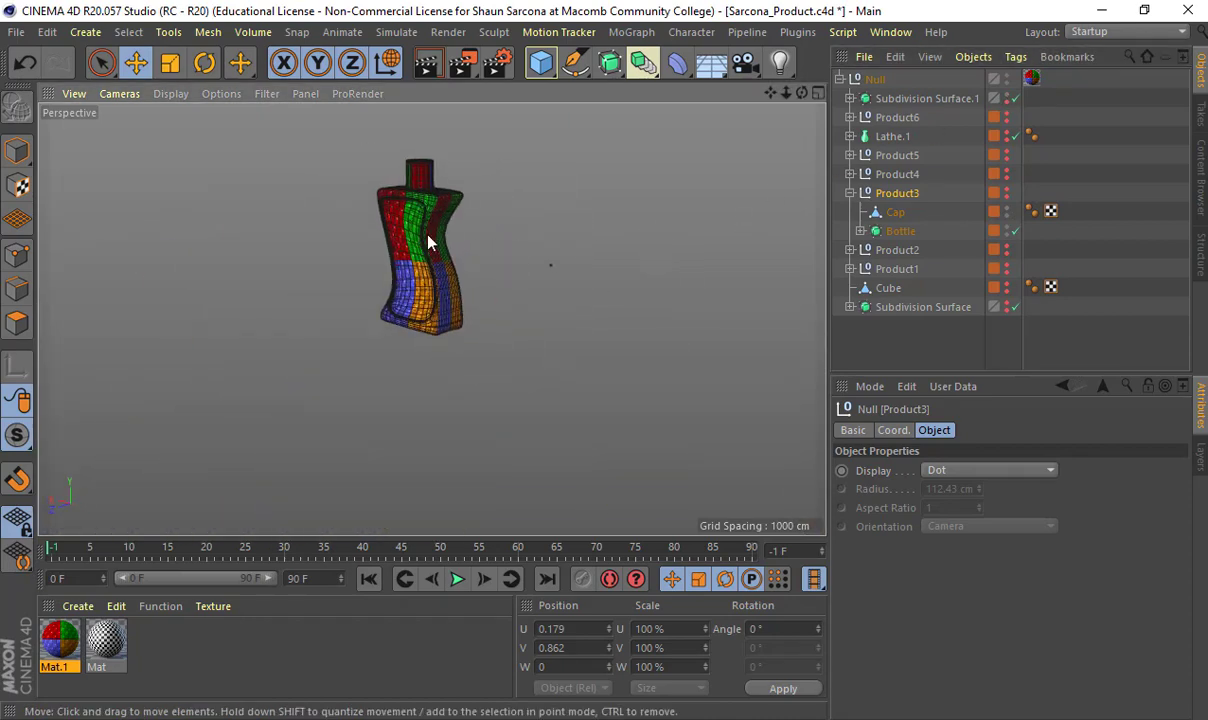
{"action": "left_click", "coordinate": [880, 98]}
{"action": "key", "text": "o"}
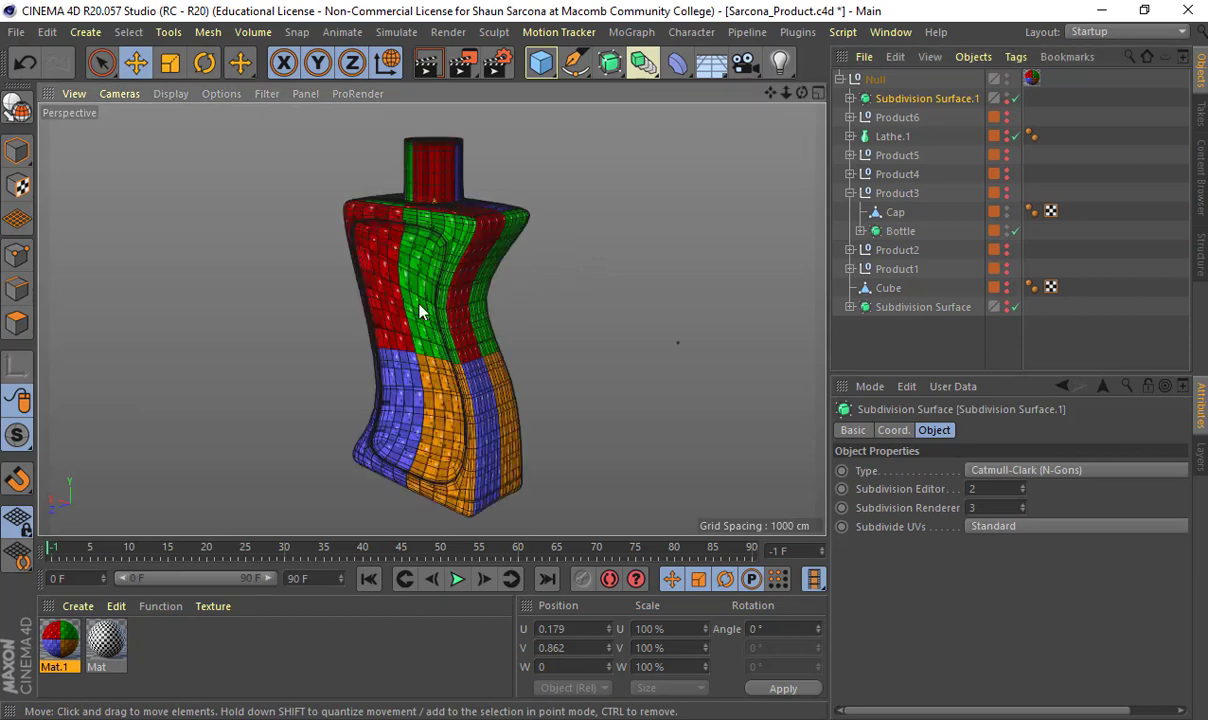
Render a preview of the curved Subdivision Surface.1 bottle from the front, then return to the normal view
{"action": "left_click_drag", "start_coordinate": [500, 302], "coordinate": [464, 237], "text": "alt"}
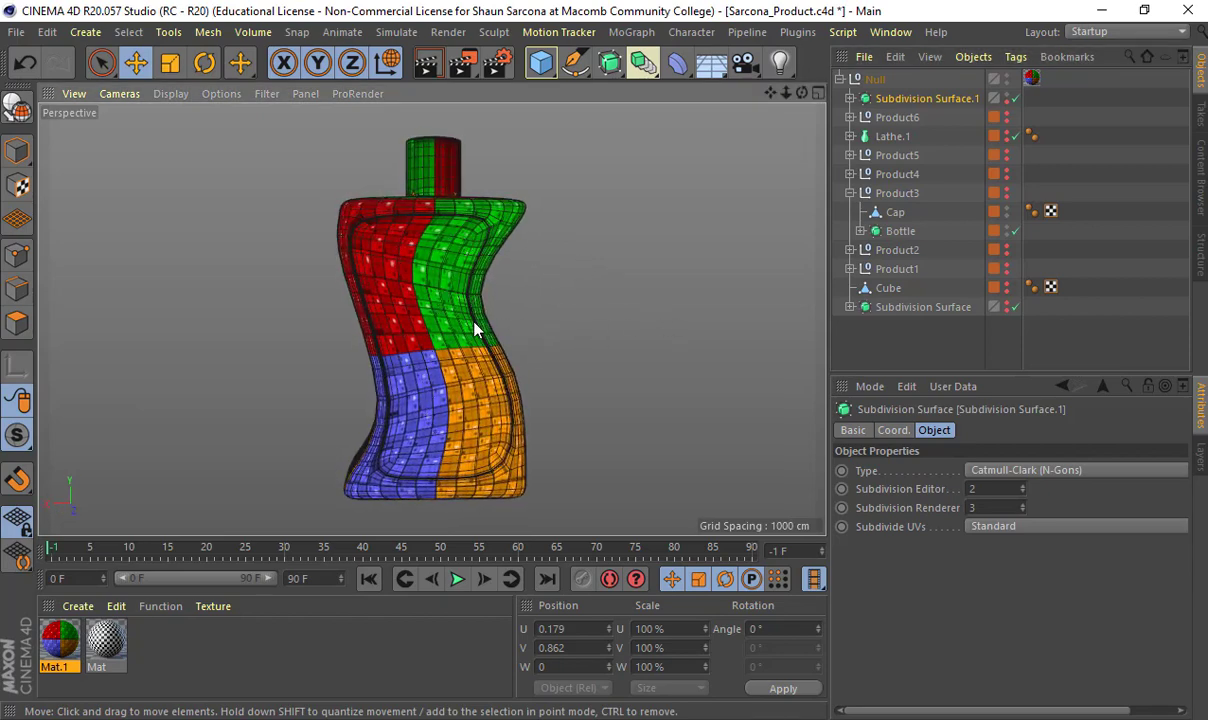
{"action": "scroll", "coordinate": [476, 332], "scroll_direction": "up", "scroll_amount": 3}
{"action": "scroll", "coordinate": [476, 332], "scroll_direction": "down", "scroll_amount": 2}
{"action": "key", "text": "ctrl+r"}
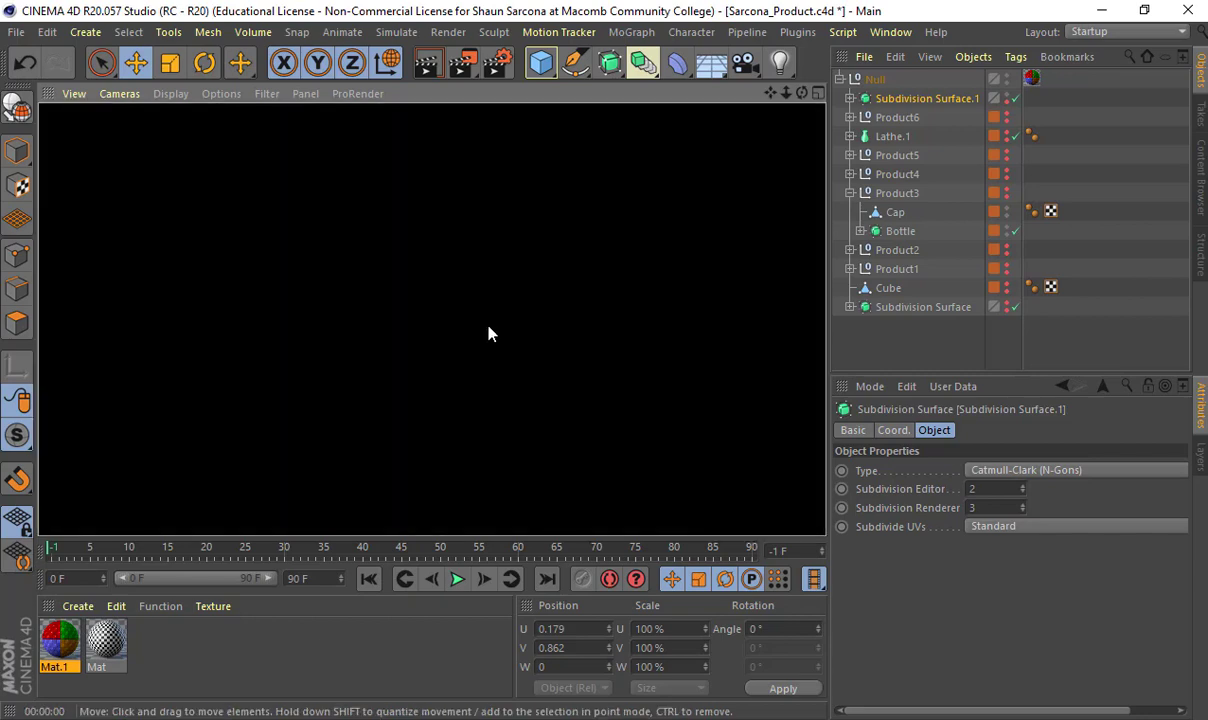
{"action": "left_click", "coordinate": [524, 299]}
{"action": "middle_click_drag", "start_coordinate": [524, 294], "coordinate": [524, 286], "text": "alt"}
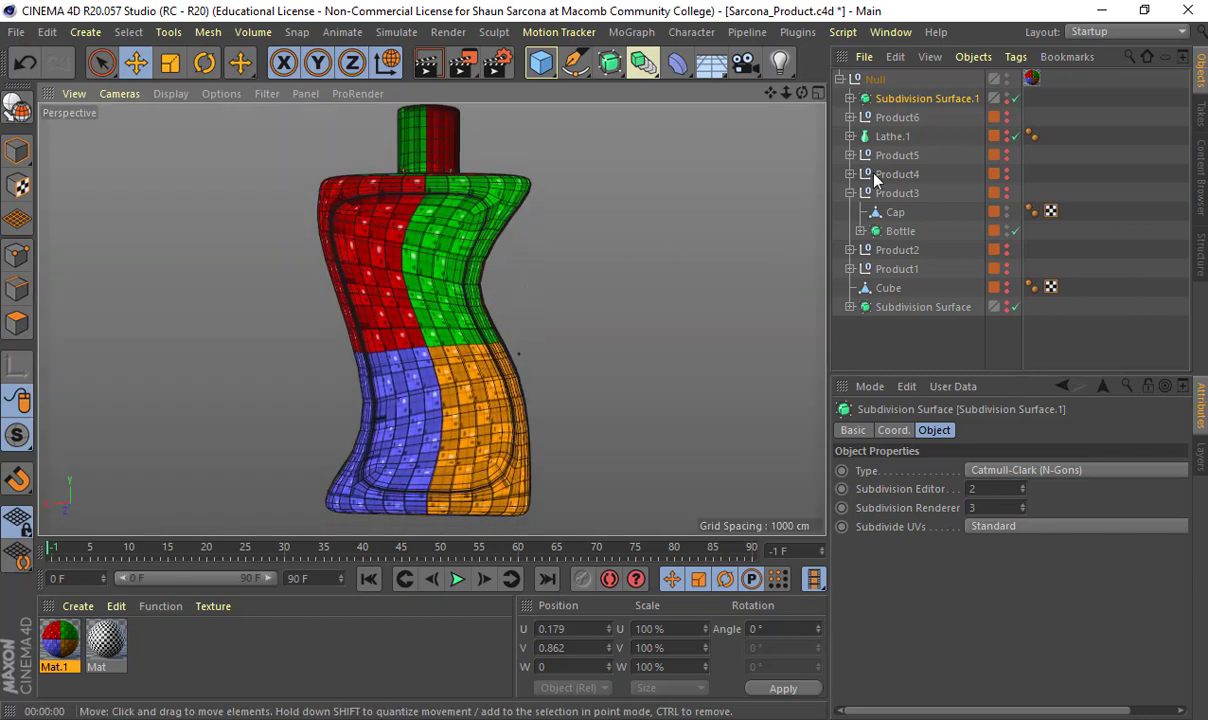
Select Cube.1 inside Subdivision Surface.1 and turn off the subdivision
{"action": "left_click", "coordinate": [850, 98]}
{"action": "left_click", "coordinate": [903, 117]}
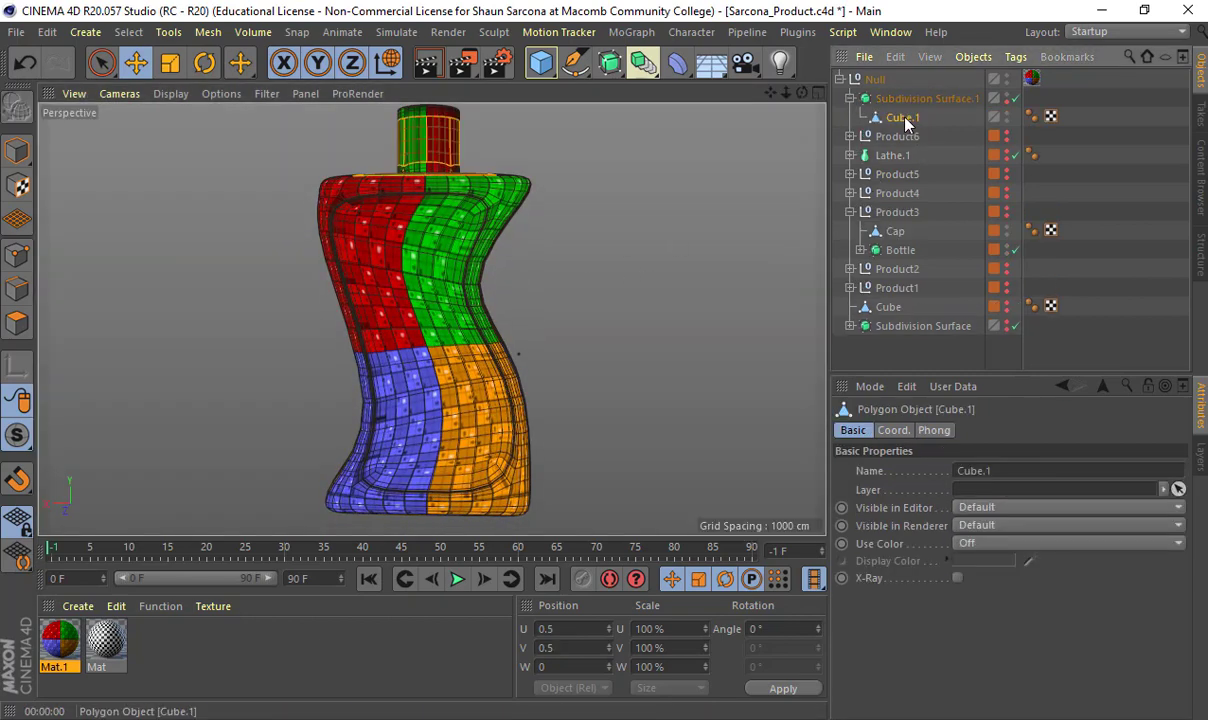
{"action": "left_click", "coordinate": [1015, 98]}
{"action": "left_click_drag", "start_coordinate": [684, 226], "coordinate": [679, 251], "text": "alt"}
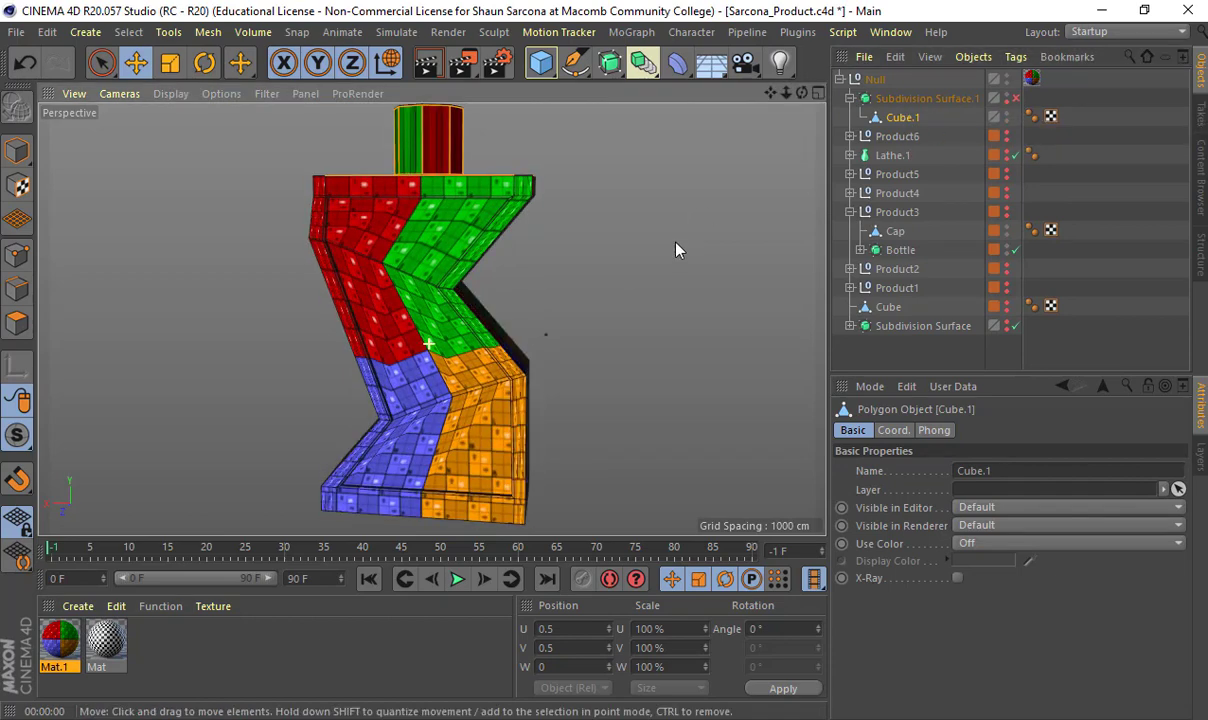
Switch the interface layout to BP - UV Edit
{"action": "left_click", "coordinate": [1085, 31]}
{"action": "left_click", "coordinate": [1110, 89]}
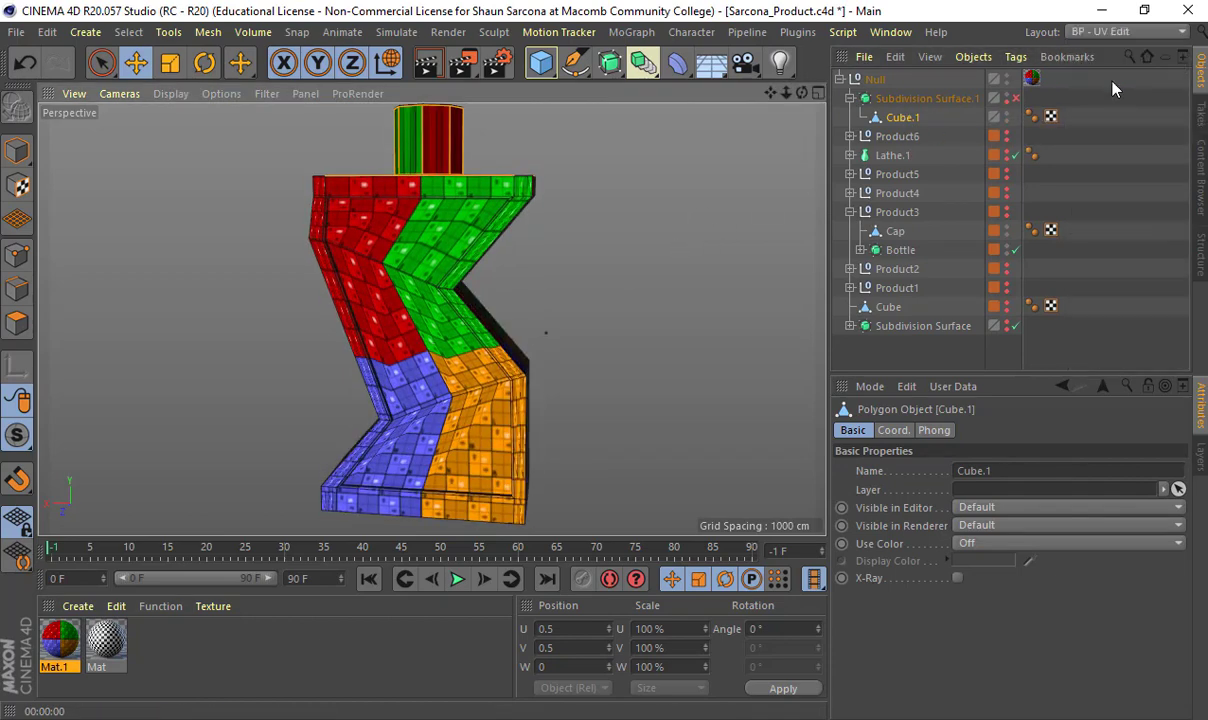
{"action": "scroll", "coordinate": [305, 245], "scroll_direction": "down", "scroll_amount": 3}
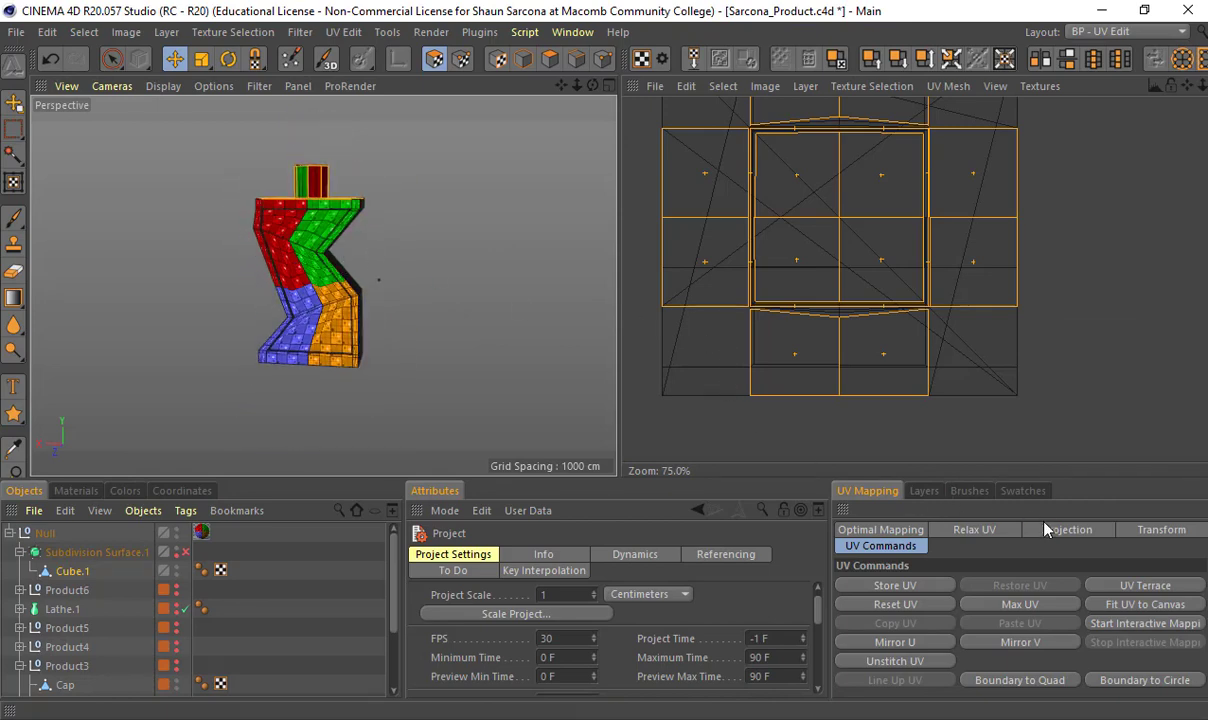
Apply a Frontal projection to all of the bottle's polygons and move the resulting UV island to the lower-right corner of the canvas
{"action": "left_click", "coordinate": [1067, 529]}
{"action": "left_click", "coordinate": [112, 59]}
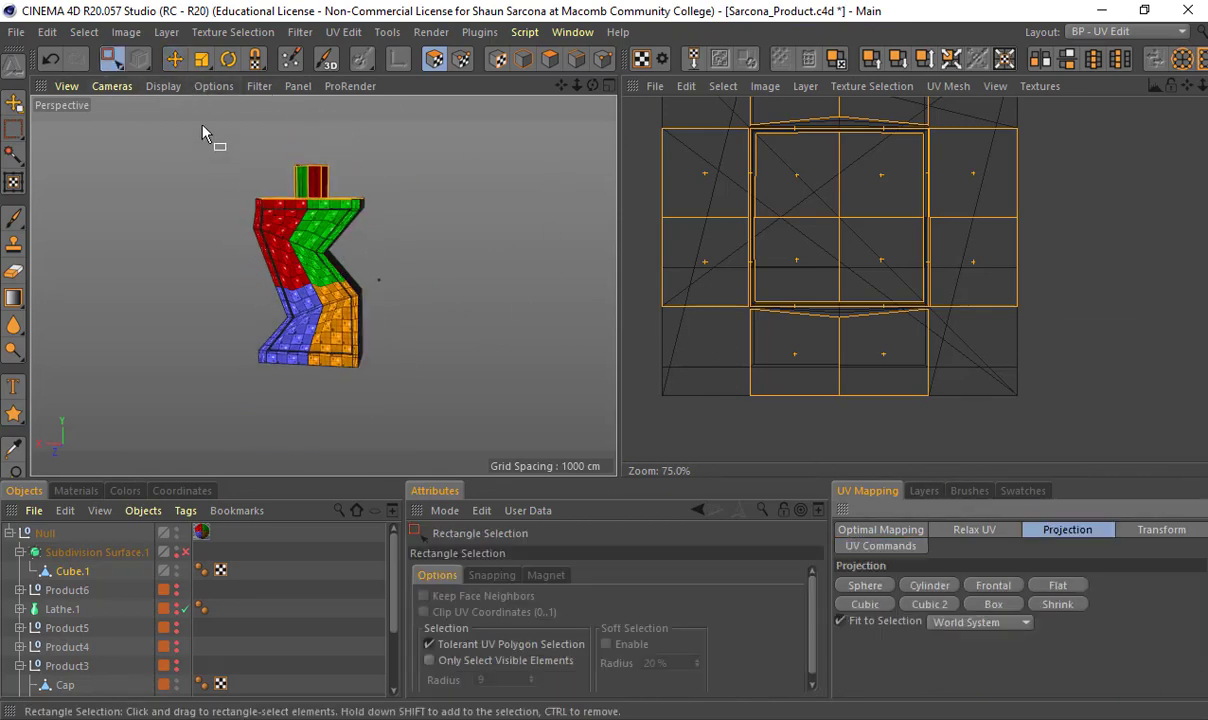
{"action": "left_click_drag", "start_coordinate": [203, 133], "coordinate": [460, 448]}
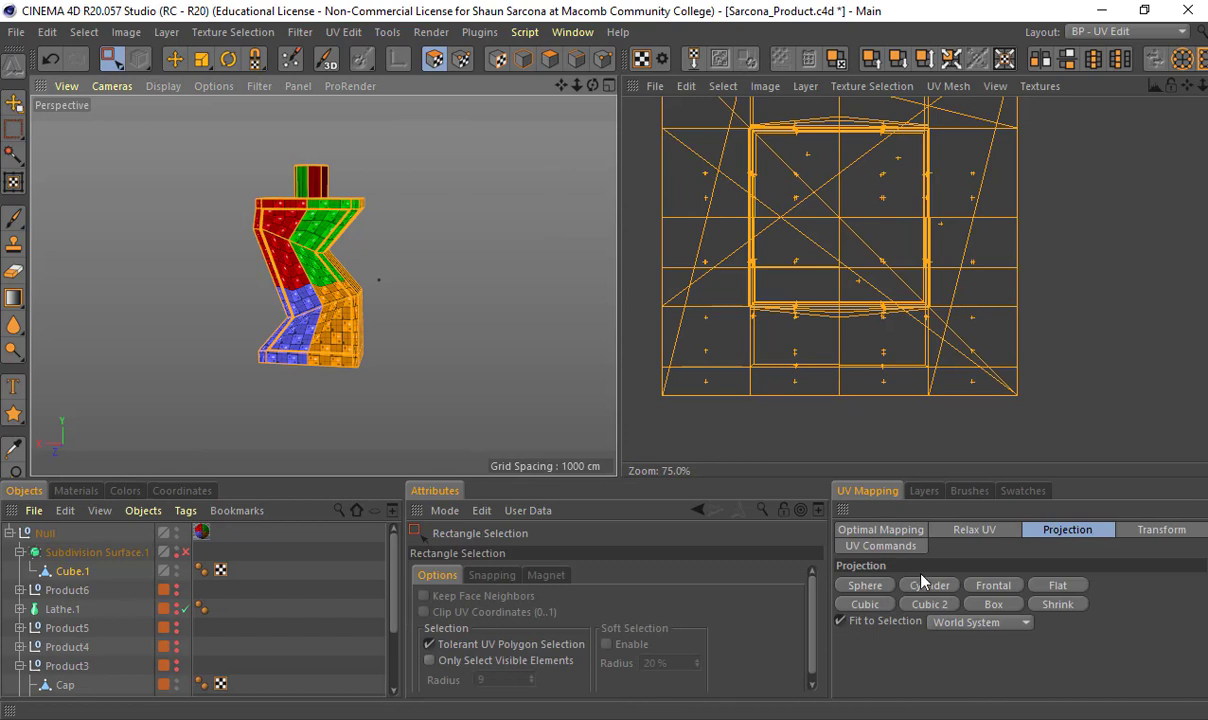
{"action": "left_click", "coordinate": [993, 586]}
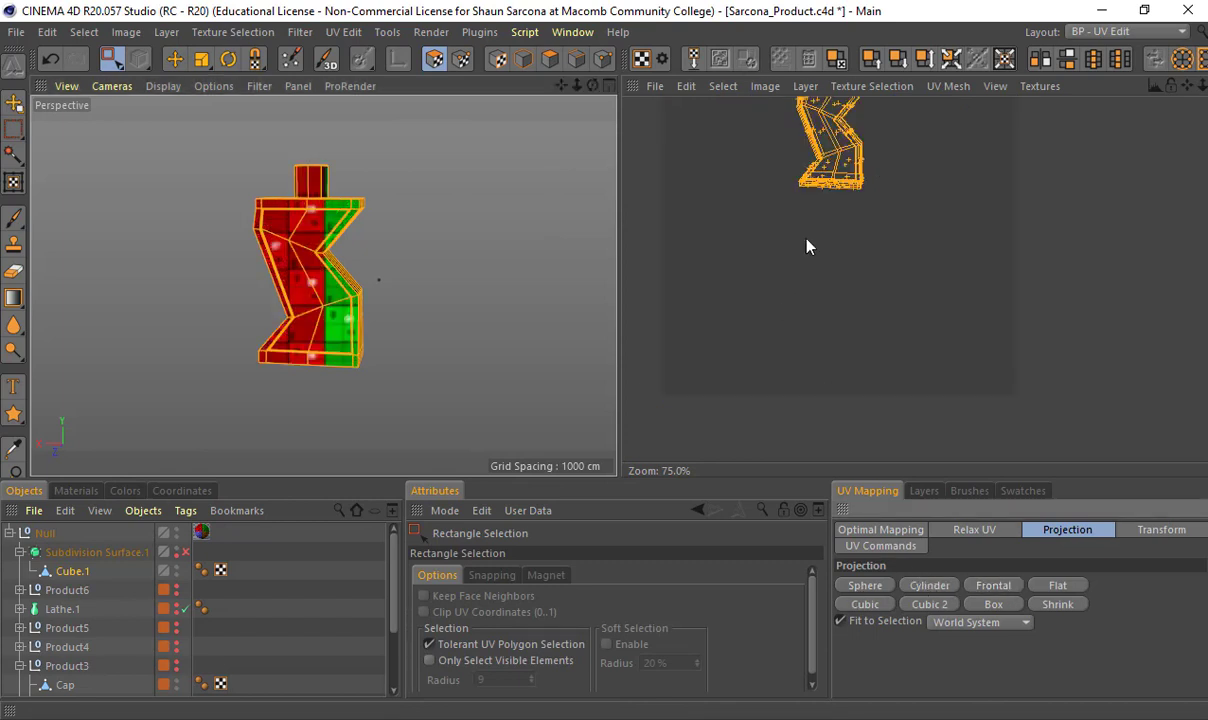
{"action": "key", "text": "e"}
{"action": "left_click_drag", "start_coordinate": [937, 288], "coordinate": [968, 317]}
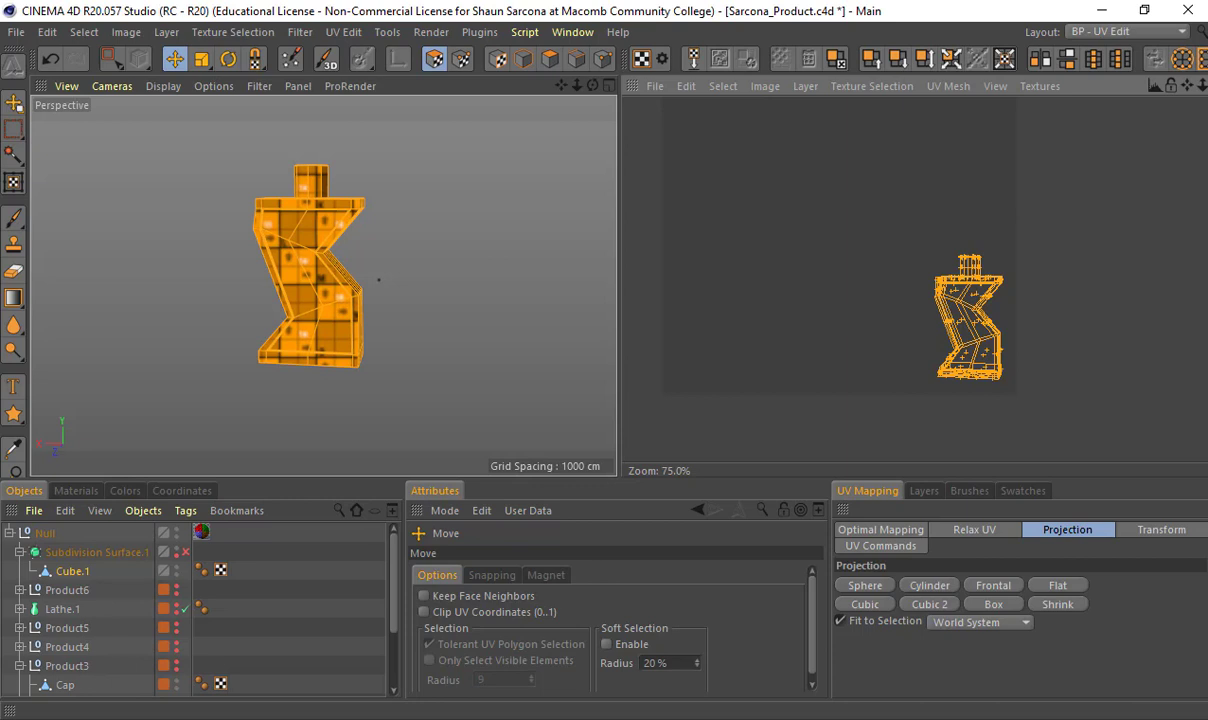
Select the six large polygons of the bottle's recessed front panel with Live Selection
{"action": "key", "text": "0"}
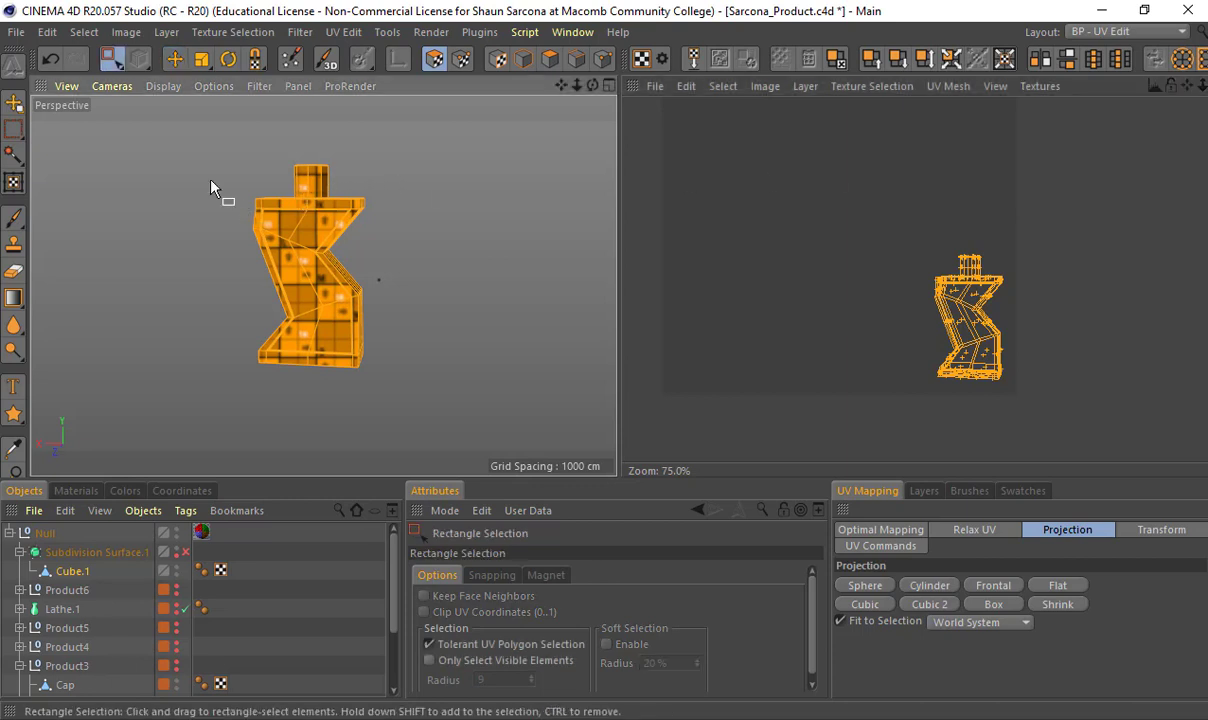
{"action": "right_click_drag", "start_coordinate": [205, 188], "coordinate": [430, 230], "text": "alt"}
{"action": "middle_click_drag", "start_coordinate": [400, 215], "coordinate": [160, 106], "text": "alt"}
{"action": "left_click_drag", "start_coordinate": [111, 57], "coordinate": [132, 83]}
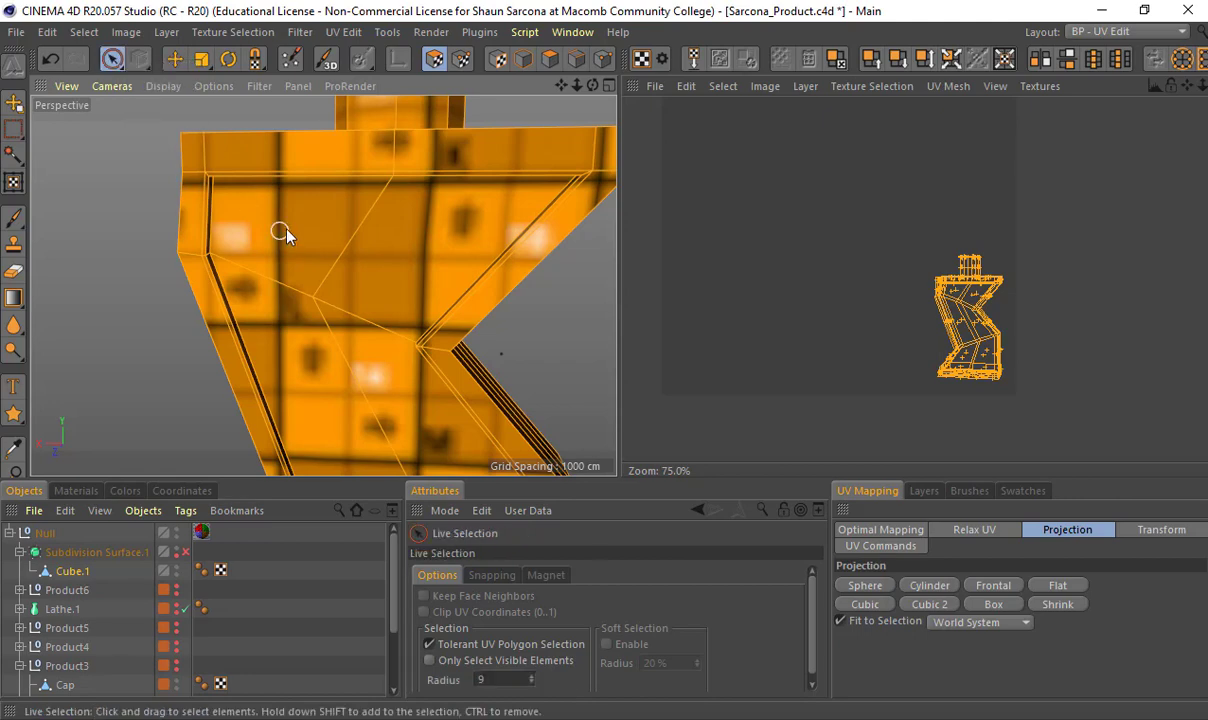
{"action": "mouse_move", "coordinate": [372, 256]}
{"action": "left_mouse_down"}
{"action": "mouse_move", "coordinate": [330, 345]}
{"action": "mouse_move", "coordinate": [396, 377]}
{"action": "mouse_move", "coordinate": [358, 287]}
{"action": "left_mouse_up"}
{"action": "middle_click_drag", "start_coordinate": [356, 280], "coordinate": [312, 200], "text": "alt"}
{"action": "left_click", "coordinate": [302, 364], "text": "shift"}
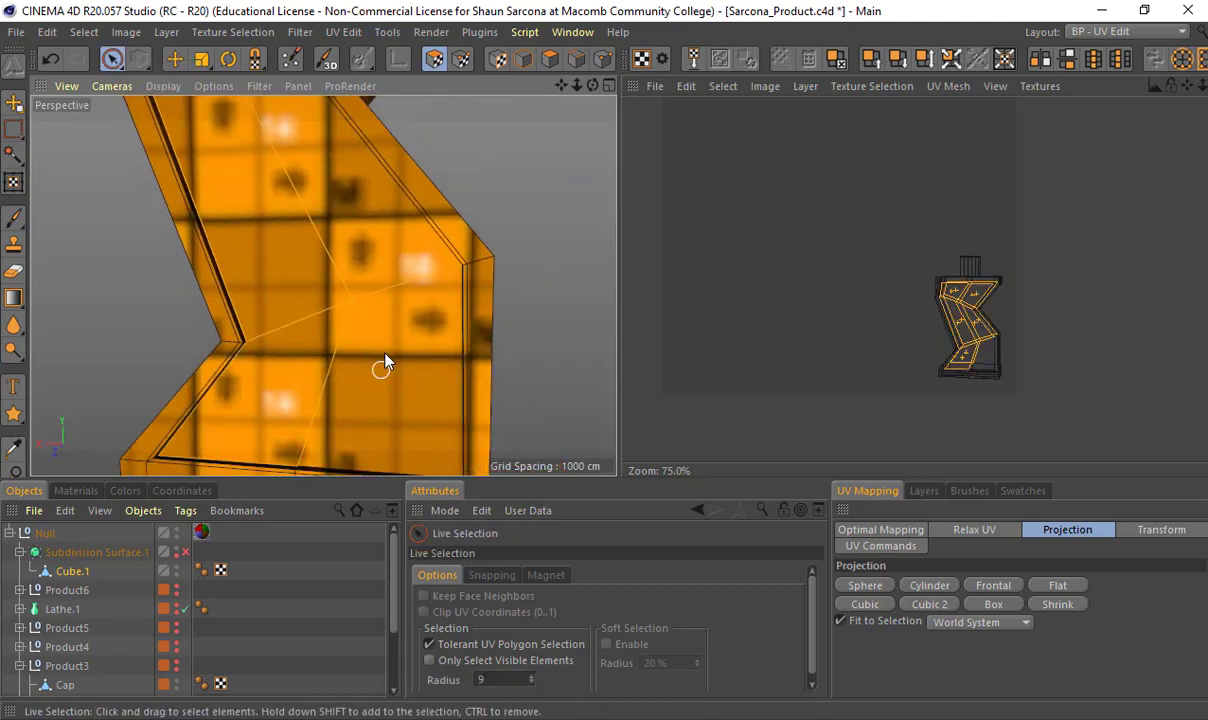
{"action": "left_click", "coordinate": [385, 354], "text": "shift"}
Examine the narrow edge strip around the front panel up close with the subdivision on and off
{"action": "mouse_move", "coordinate": [416, 336]}
{"action": "middle_mouse_down", "text": "alt"}
{"action": "mouse_move", "coordinate": [421, 355]}
{"action": "mouse_move", "coordinate": [399, 350]}
{"action": "middle_mouse_up", "text": "alt"}
{"action": "left_click_drag", "start_coordinate": [388, 391], "coordinate": [281, 282], "text": "alt"}
{"action": "middle_click_drag", "start_coordinate": [281, 282], "coordinate": [332, 294], "text": "alt"}
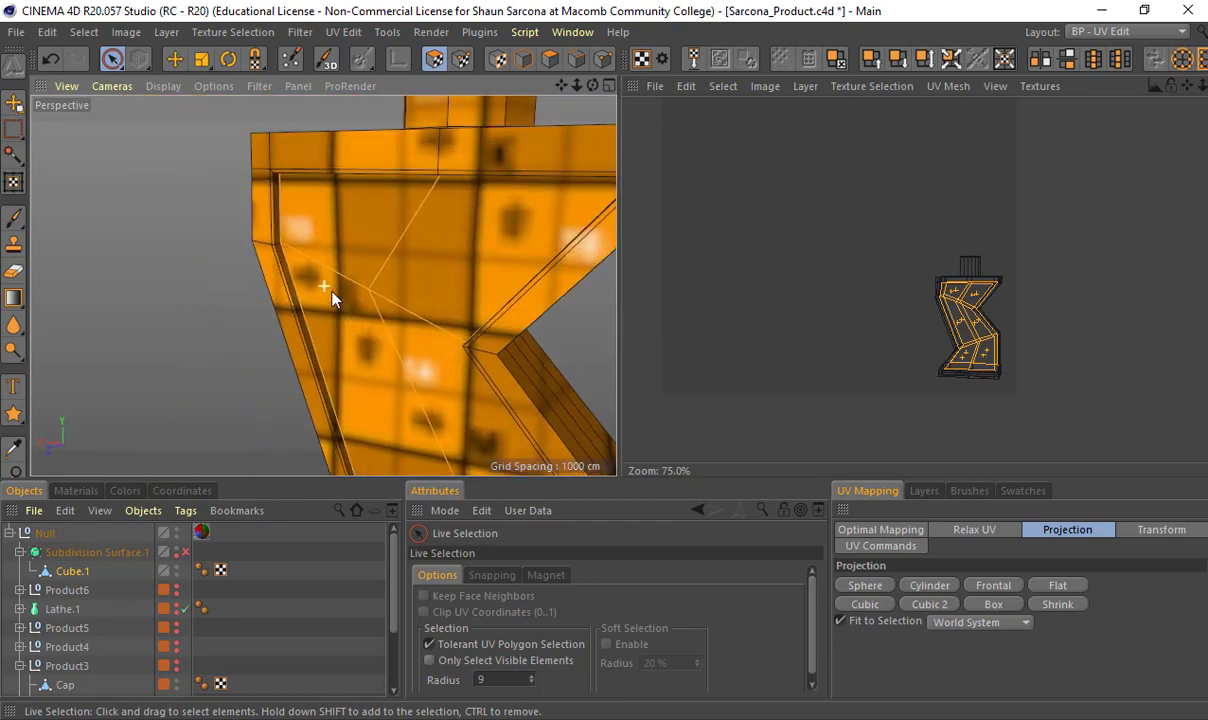
{"action": "right_click_drag", "start_coordinate": [332, 291], "coordinate": [463, 309], "text": "alt"}
{"action": "middle_click_drag", "start_coordinate": [236, 314], "coordinate": [340, 328], "text": "alt"}
{"action": "right_click_drag", "start_coordinate": [340, 322], "coordinate": [339, 285], "text": "alt"}
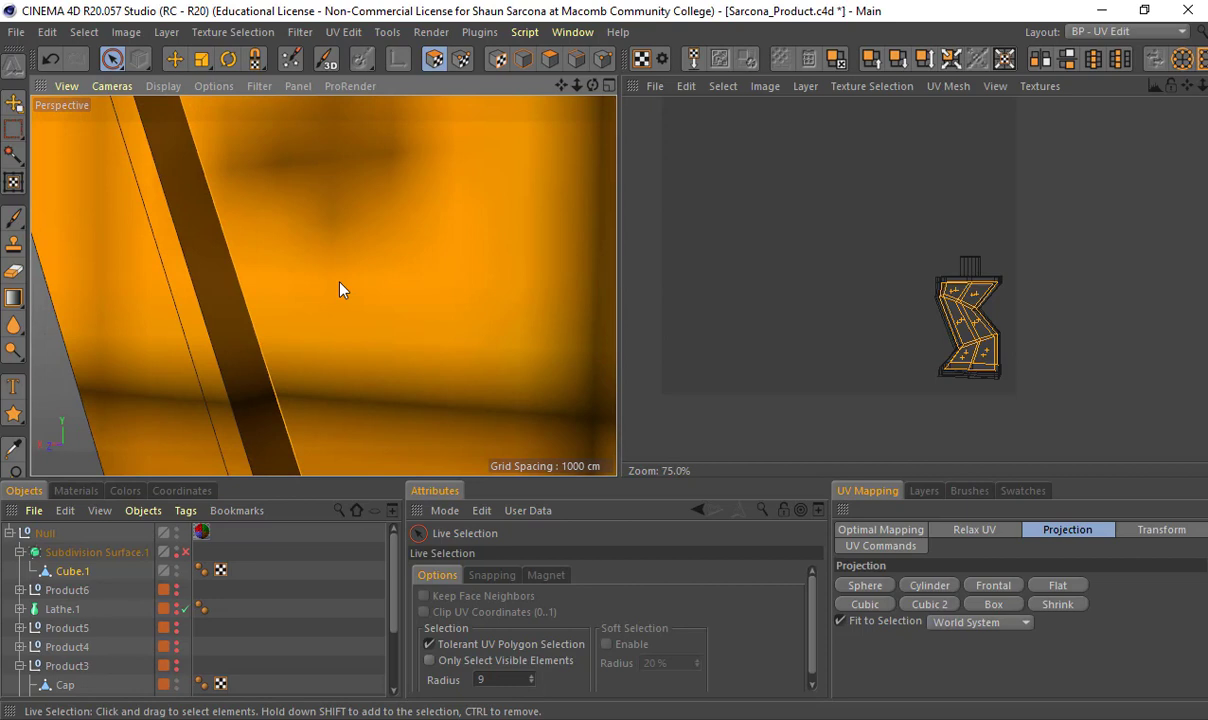
{"action": "left_click", "coordinate": [185, 552]}
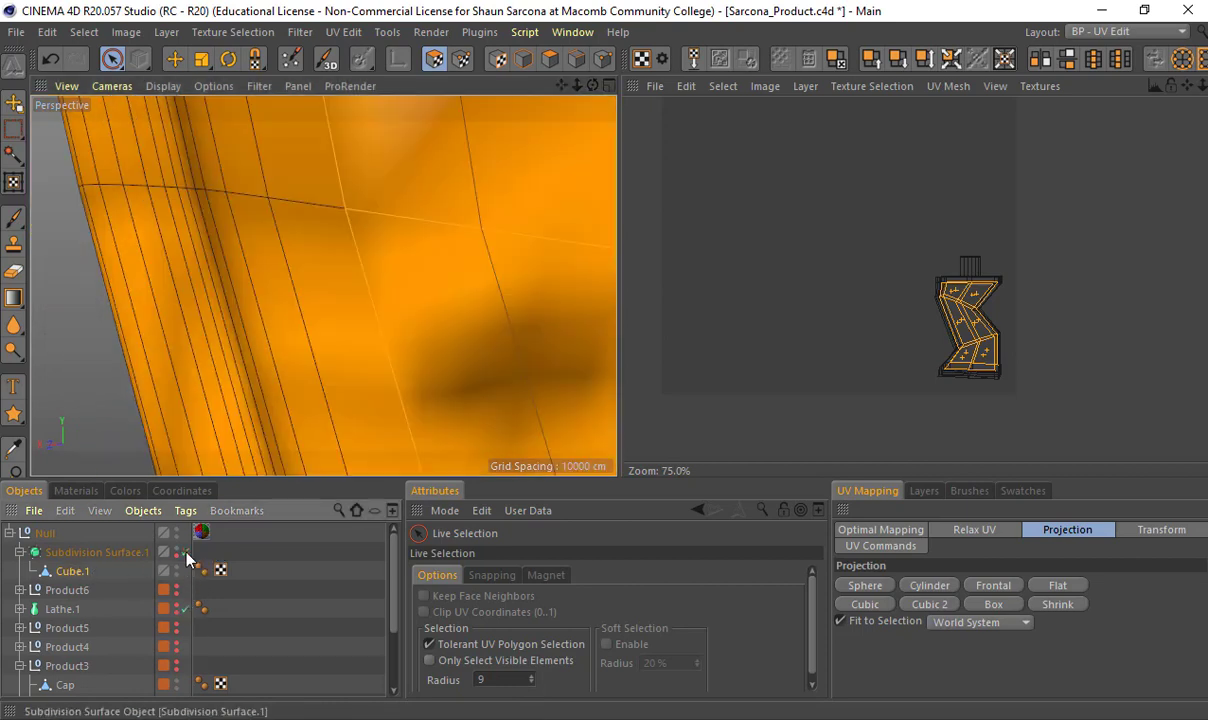
{"action": "left_click", "coordinate": [185, 553]}
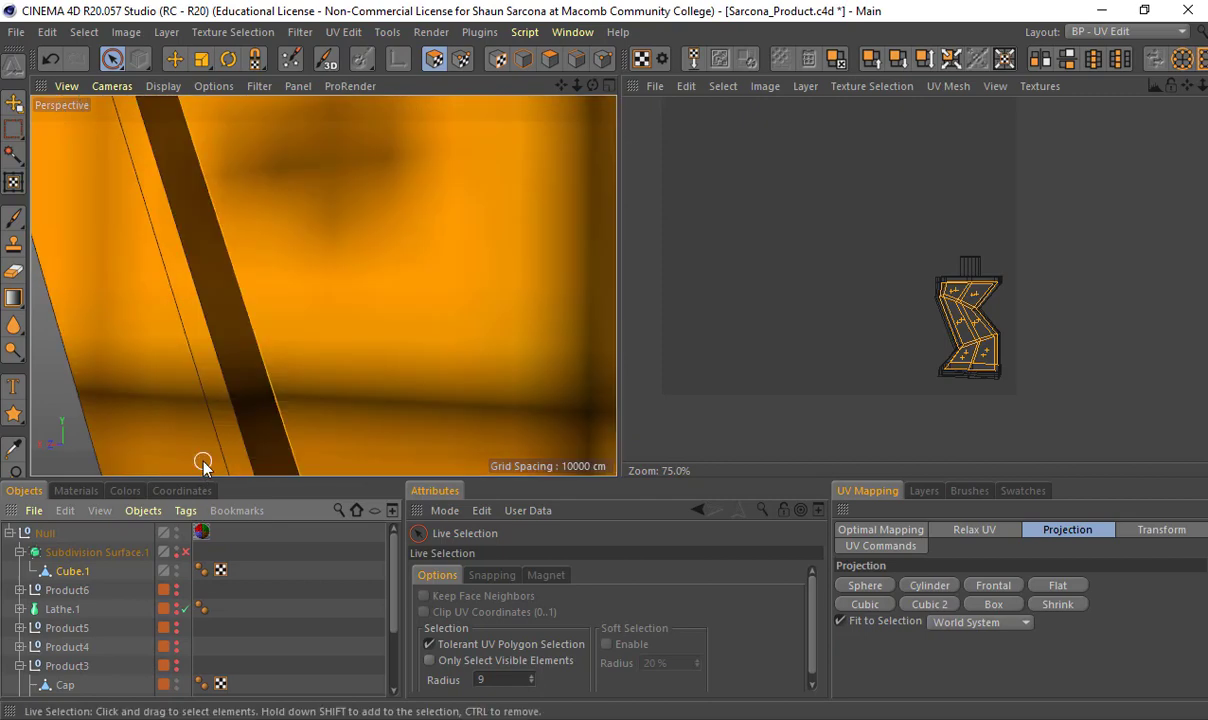
Try to grow the polygon selection around the front panel
{"action": "key", "text": "u"}
{"action": "key", "text": "y"}
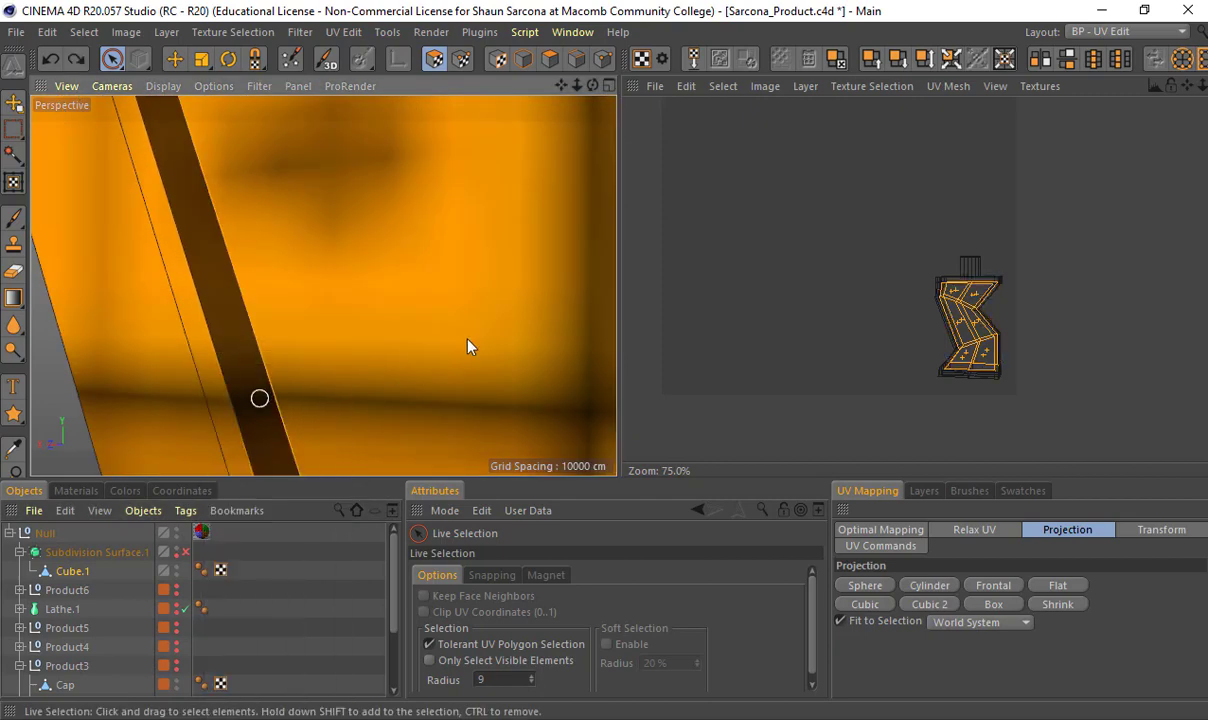
{"action": "scroll", "coordinate": [469, 343], "scroll_direction": "down", "scroll_amount": 5}
{"action": "left_click_drag", "start_coordinate": [500, 318], "coordinate": [350, 270], "text": "alt"}
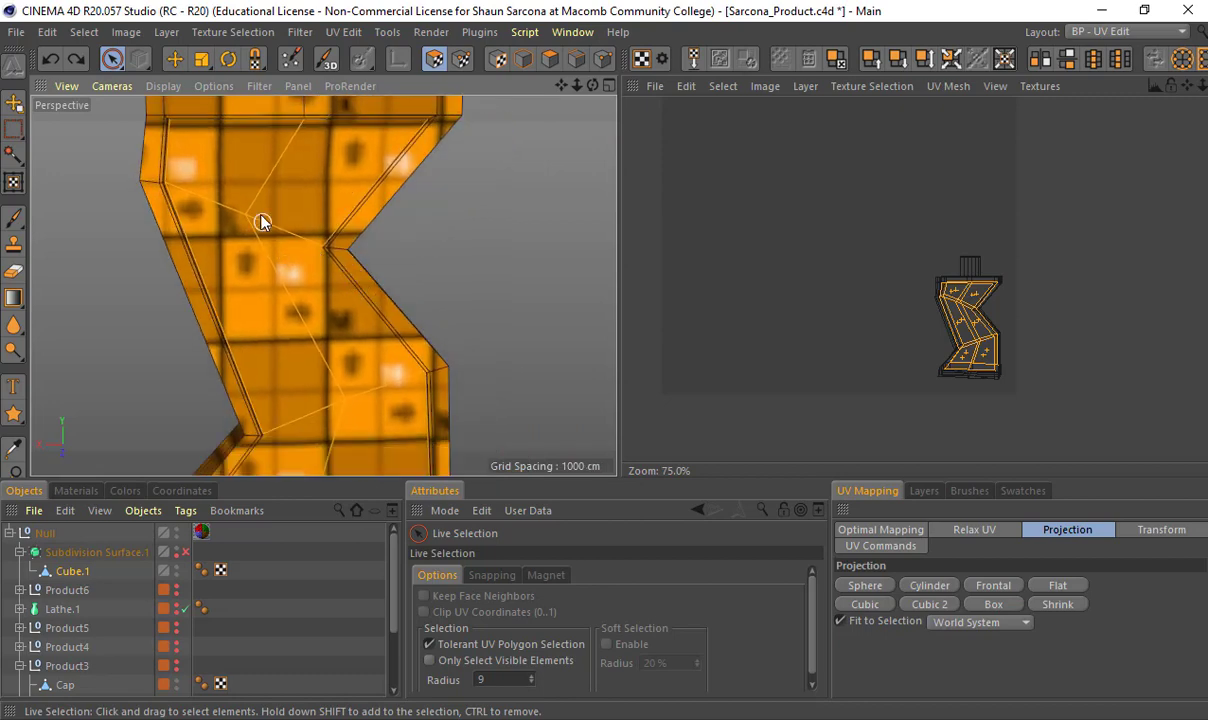
Apply a Frontal projection to the selected panel polygons from the Front view and move their UV island inside the canvas
{"action": "middle_click", "coordinate": [452, 305]}
{"action": "middle_click", "coordinate": [450, 361]}
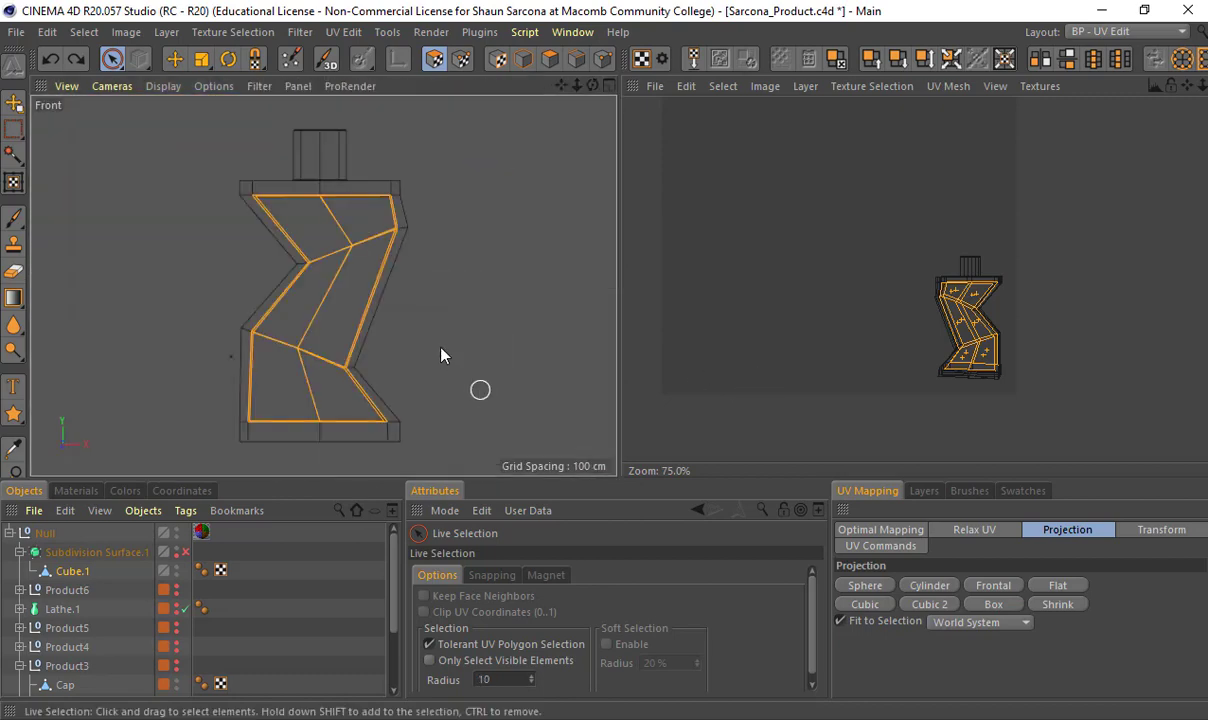
{"action": "left_click", "coordinate": [995, 583]}
{"action": "key", "text": "e"}
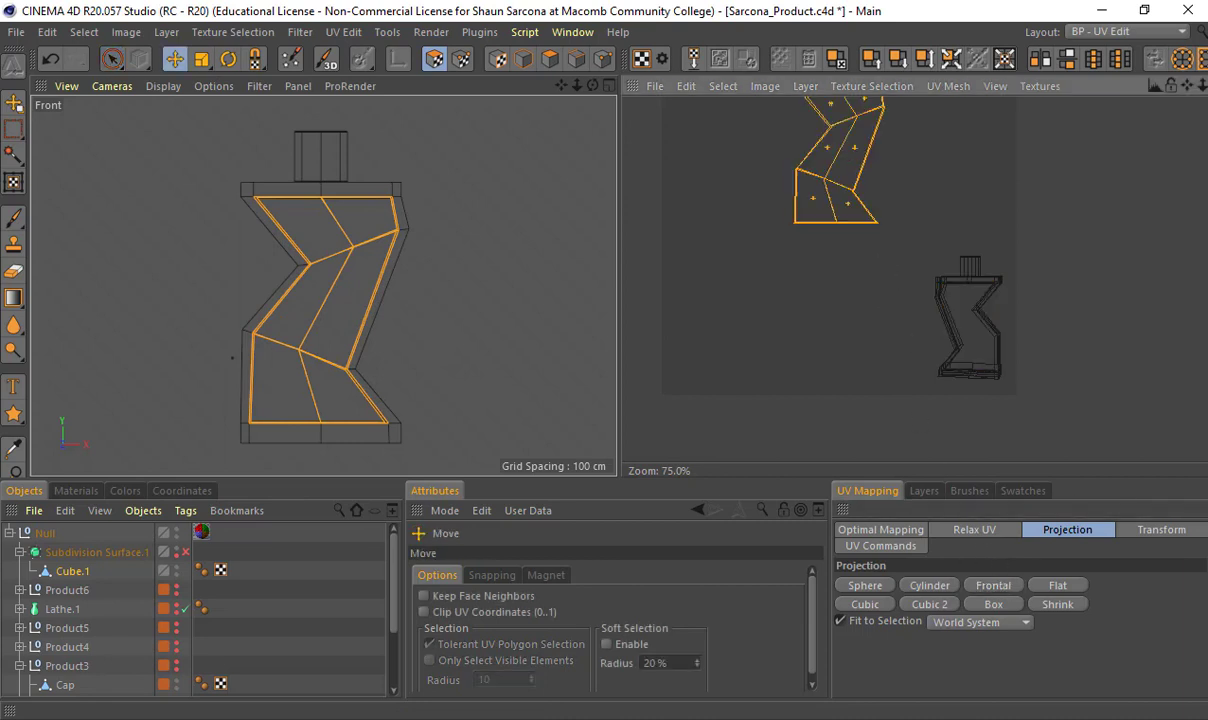
{"action": "left_click_drag", "start_coordinate": [900, 94], "coordinate": [852, 151]}
Enlarge the front panel's UV island and position it to span most of the canvas height, checking the texture in the Perspective view
{"action": "middle_click", "coordinate": [383, 228]}
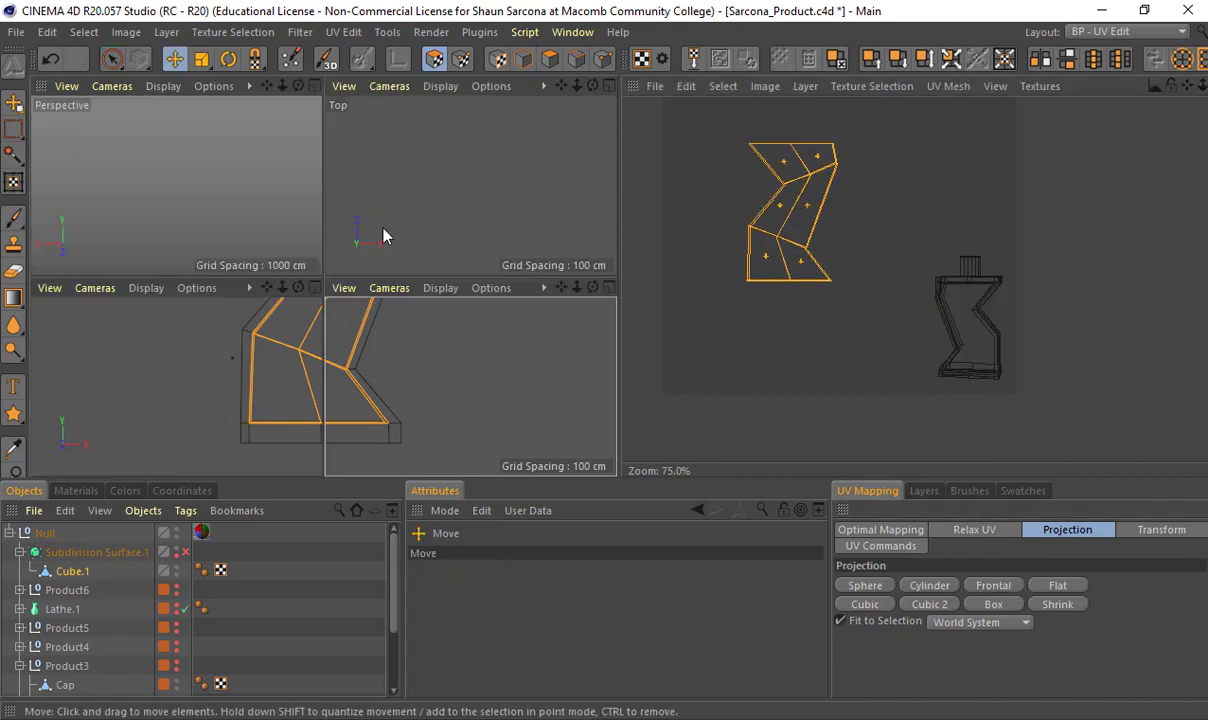
{"action": "middle_click", "coordinate": [240, 211]}
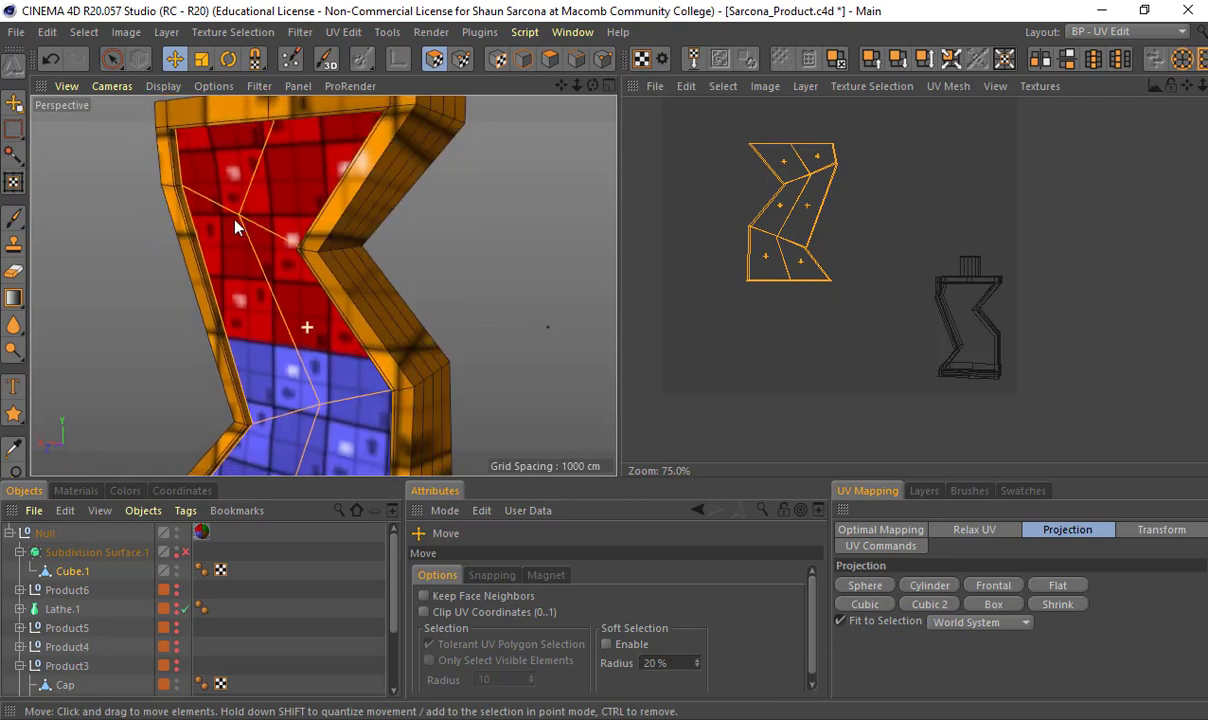
{"action": "left_click_drag", "start_coordinate": [235, 227], "coordinate": [262, 240], "text": "alt"}
{"action": "key", "text": "t"}
{"action": "left_click_drag", "start_coordinate": [750, 226], "coordinate": [787, 274]}
{"action": "key", "text": "e"}
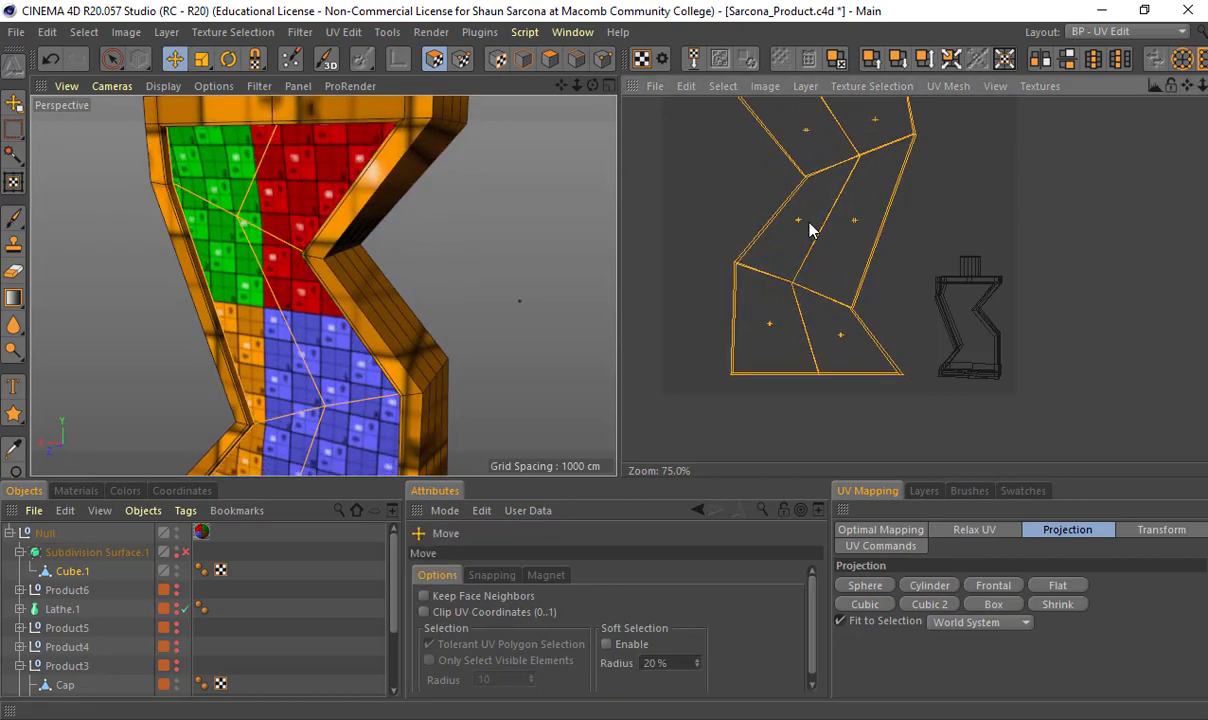
{"action": "scroll", "coordinate": [809, 225], "scroll_direction": "down", "scroll_amount": 2}
{"action": "key", "text": "t"}
{"action": "mouse_move", "coordinate": [809, 228]}
{"action": "left_mouse_down"}
{"action": "mouse_move", "coordinate": [811, 241]}
{"action": "mouse_move", "coordinate": [811, 231]}
{"action": "left_mouse_up"}
{"action": "key", "text": "e"}
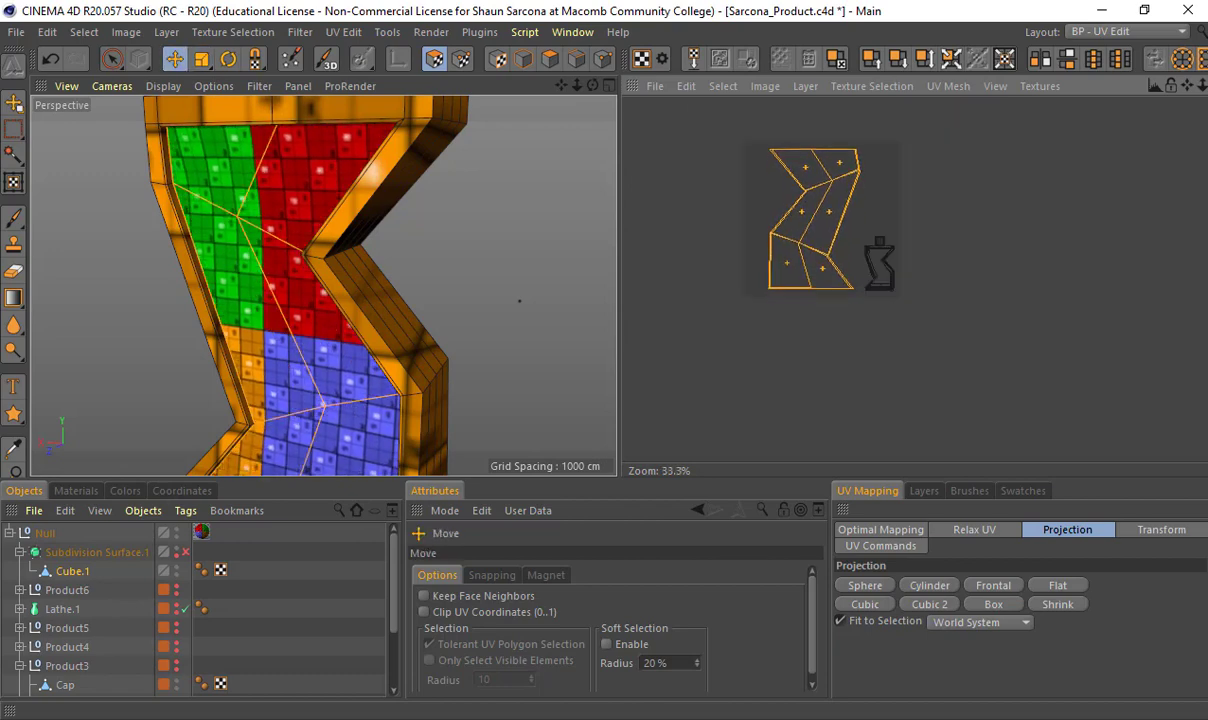
Turn the subdivision back on and convert Subdivision Surface.1 into an editable polygon object
{"action": "left_click", "coordinate": [185, 552]}
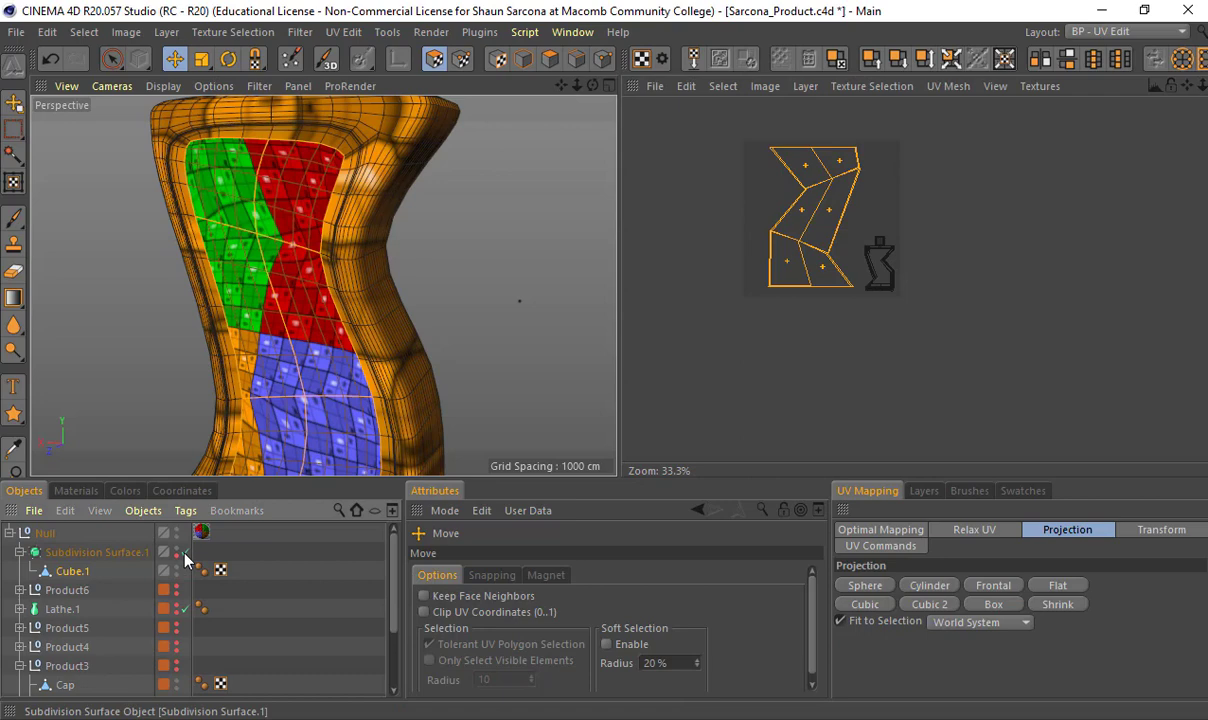
{"action": "left_click", "coordinate": [118, 556]}
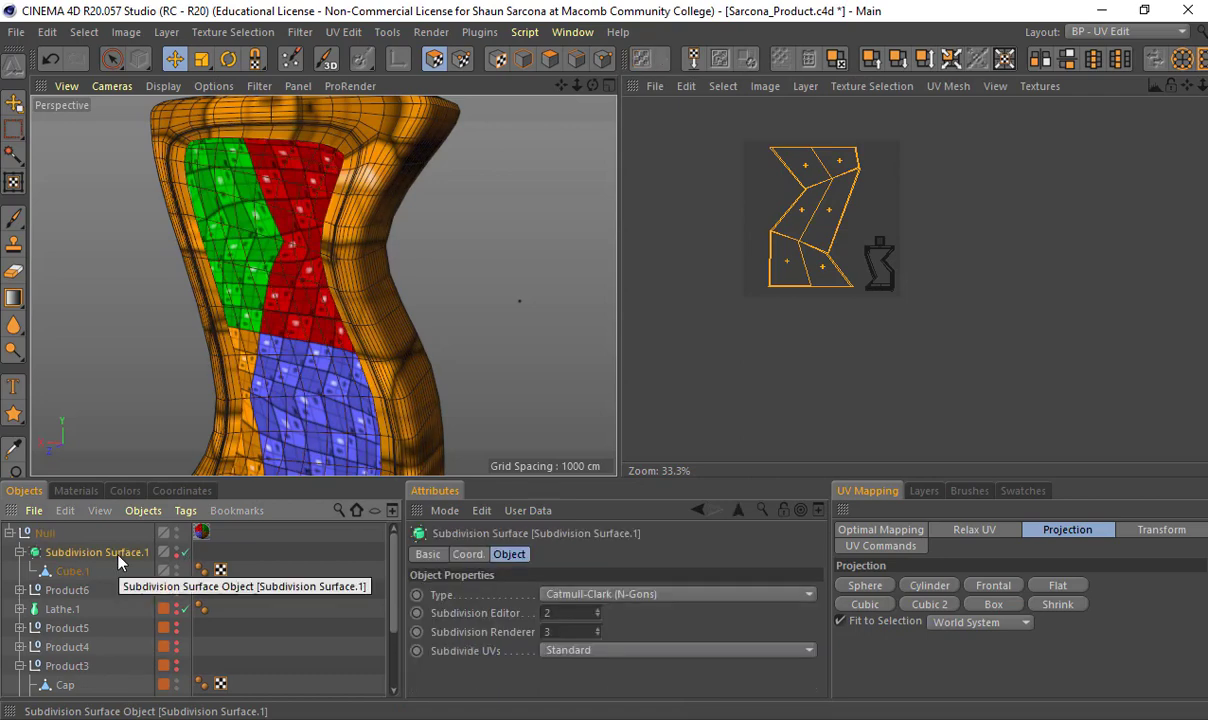
{"action": "key", "text": "c"}
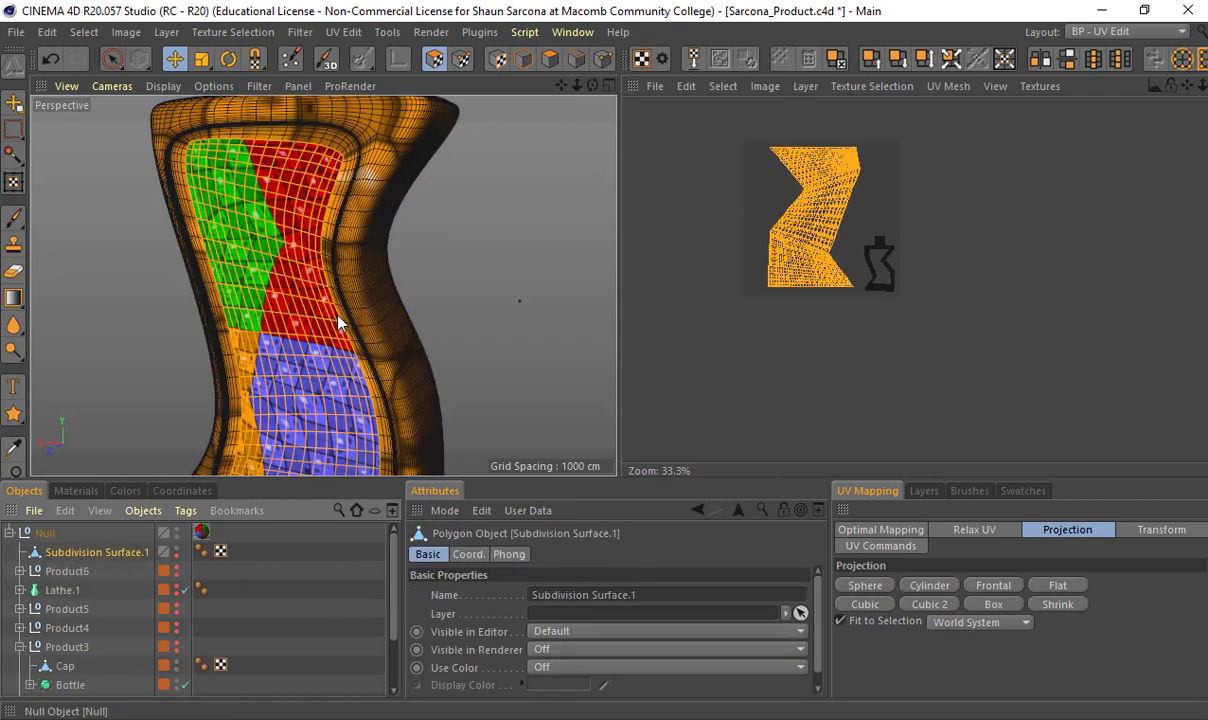
{"action": "scroll", "coordinate": [254, 199], "scroll_direction": "up", "scroll_amount": 5}
{"action": "middle_click_drag", "start_coordinate": [243, 187], "coordinate": [314, 252], "text": "alt"}
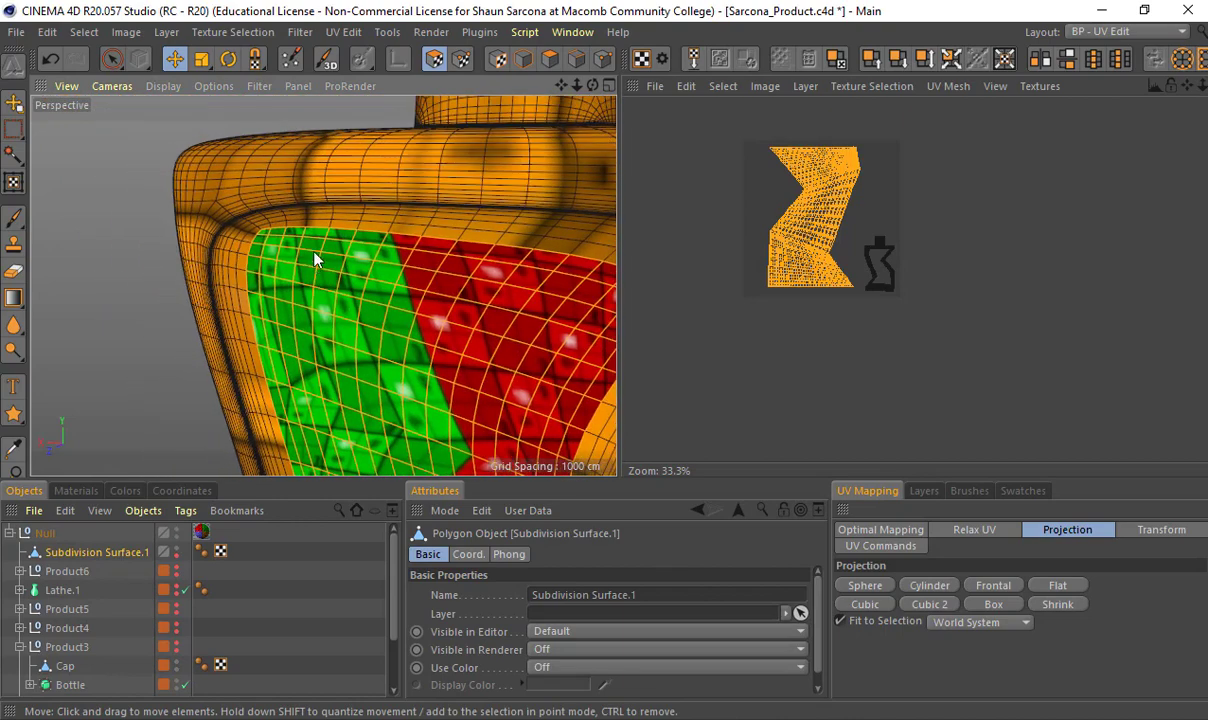
{"action": "left_click_drag", "start_coordinate": [314, 252], "coordinate": [317, 214], "text": "alt"}
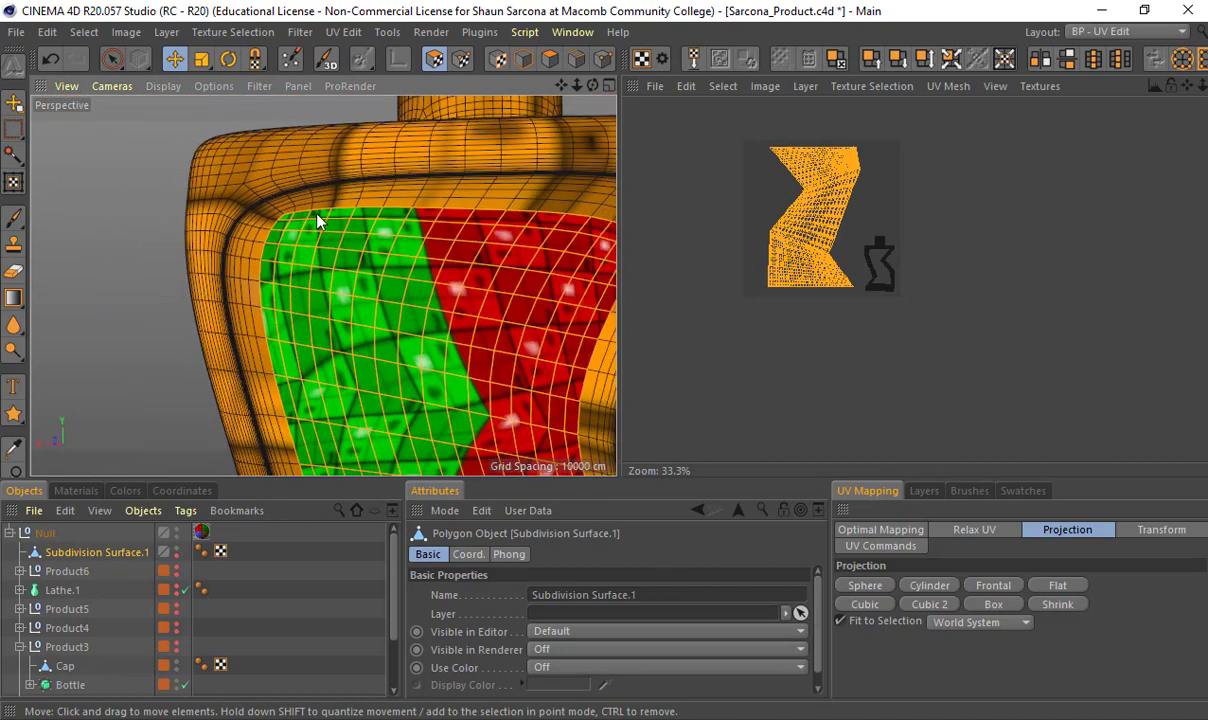
{"action": "right_click", "coordinate": [266, 260]}
{"action": "key", "text": "Escape"}
{"action": "scroll", "coordinate": [318, 272], "scroll_direction": "up", "scroll_amount": 4}
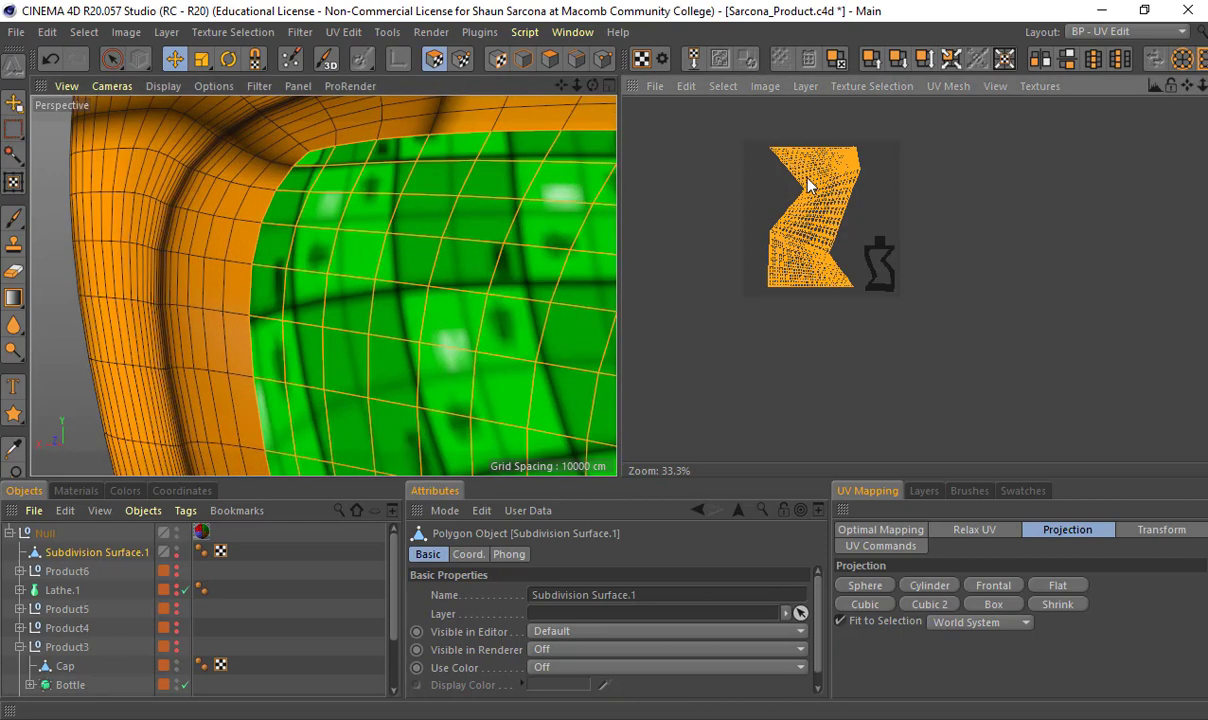
{"action": "key", "text": "u"}
{"action": "key", "text": "u"}
{"action": "key", "text": "9"}
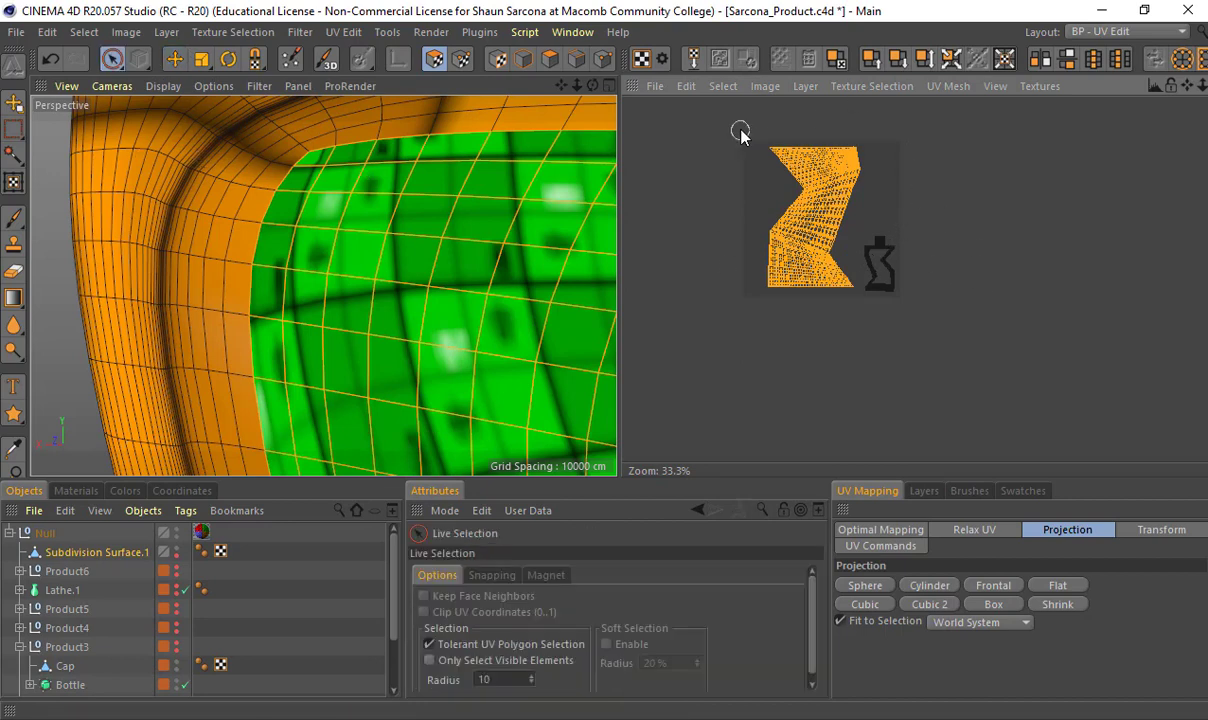
Try a Frontal projection on all of the bottle's UV polygons, selected with a rectangle, and resize the projected result
{"action": "left_click_drag", "start_coordinate": [110, 65], "coordinate": [140, 90]}
{"action": "left_click_drag", "start_coordinate": [697, 132], "coordinate": [1015, 440]}
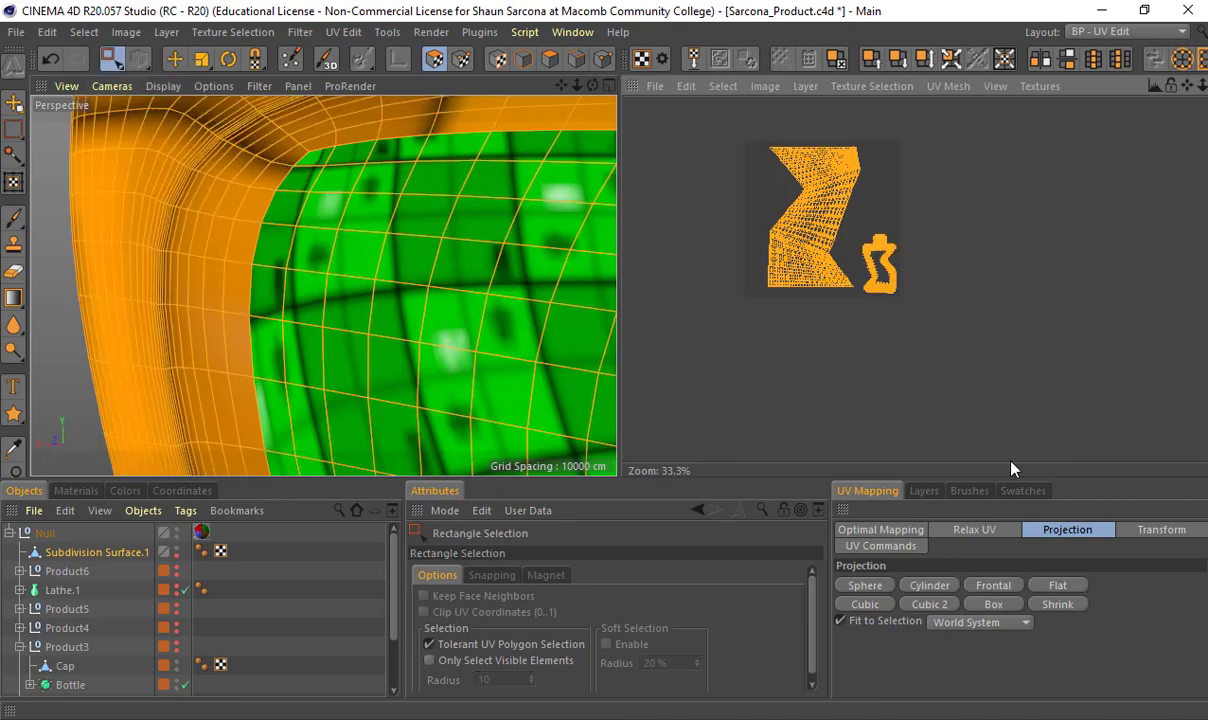
{"action": "left_click", "coordinate": [996, 586]}
{"action": "key", "text": "t"}
{"action": "left_click_drag", "start_coordinate": [950, 287], "coordinate": [879, 271]}
{"action": "key", "text": "e"}
Try to pick polygons along the upper border of the front panel with Live Selection
{"action": "scroll", "coordinate": [556, 311], "scroll_direction": "down", "scroll_amount": 5}
{"action": "middle_click_drag", "start_coordinate": [545, 313], "coordinate": [326, 221], "text": "alt"}
{"action": "left_click_drag", "start_coordinate": [112, 58], "coordinate": [132, 72]}
{"action": "left_click", "coordinate": [338, 172]}
{"action": "mouse_move", "coordinate": [357, 172]}
{"action": "left_mouse_down"}
{"action": "mouse_move", "coordinate": [396, 190]}
{"action": "mouse_move", "coordinate": [345, 221]}
{"action": "mouse_move", "coordinate": [344, 312]}
{"action": "mouse_move", "coordinate": [268, 311]}
{"action": "mouse_move", "coordinate": [267, 162]}
{"action": "left_mouse_up"}
{"action": "middle_click_drag", "start_coordinate": [318, 195], "coordinate": [331, 338], "text": "alt"}
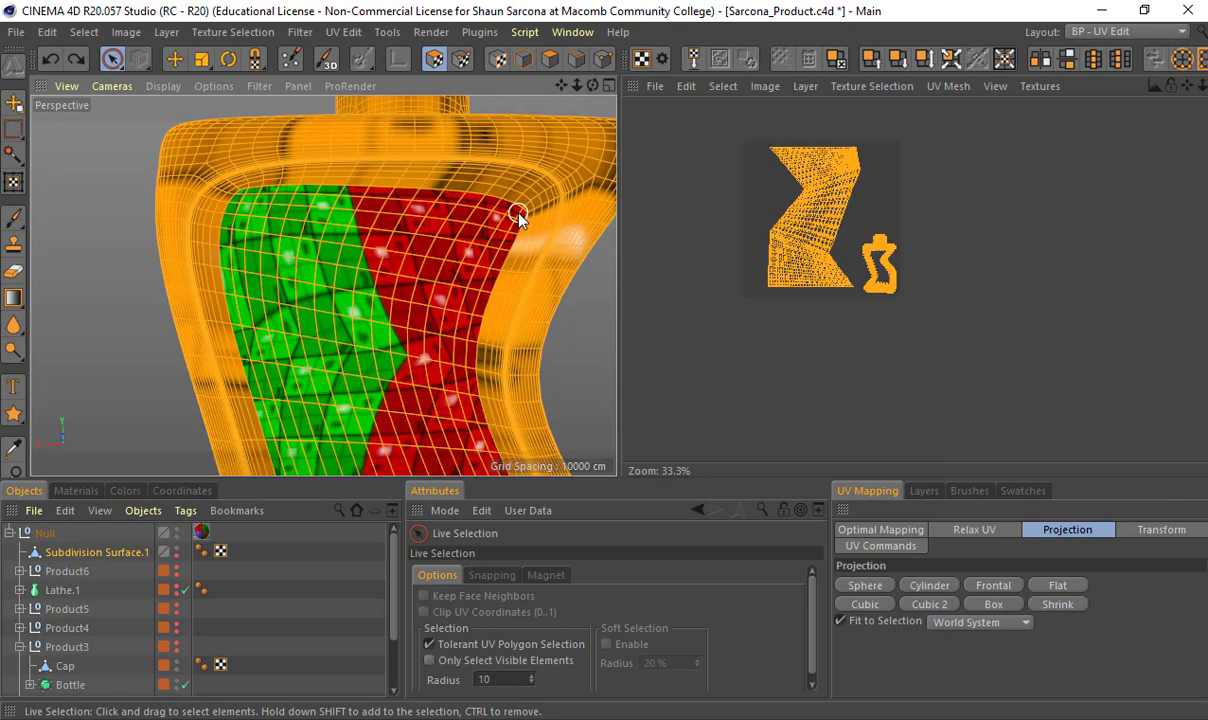
Switch to polygon editing and select a single border polygon beside the front panel's upper-left corner
{"action": "key", "text": "e"}
{"action": "left_click_drag", "start_coordinate": [140, 185], "coordinate": [222, 196], "text": "alt"}
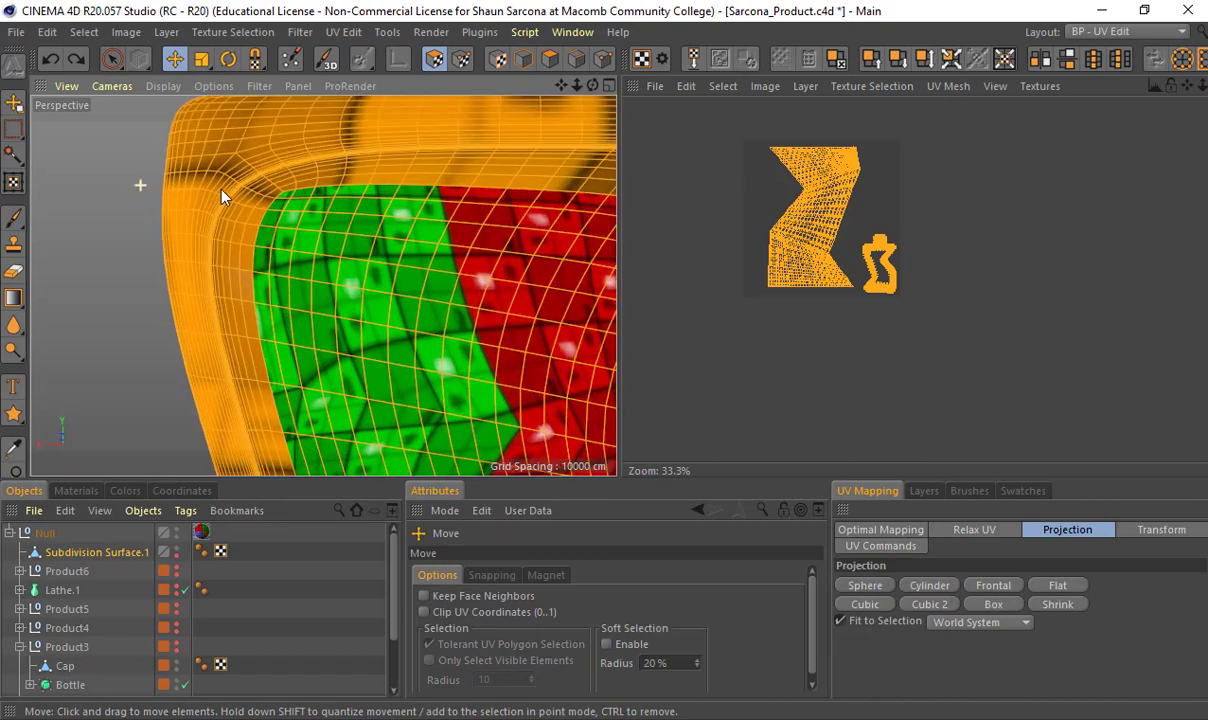
{"action": "right_click_drag", "start_coordinate": [222, 196], "coordinate": [243, 102], "text": "alt"}
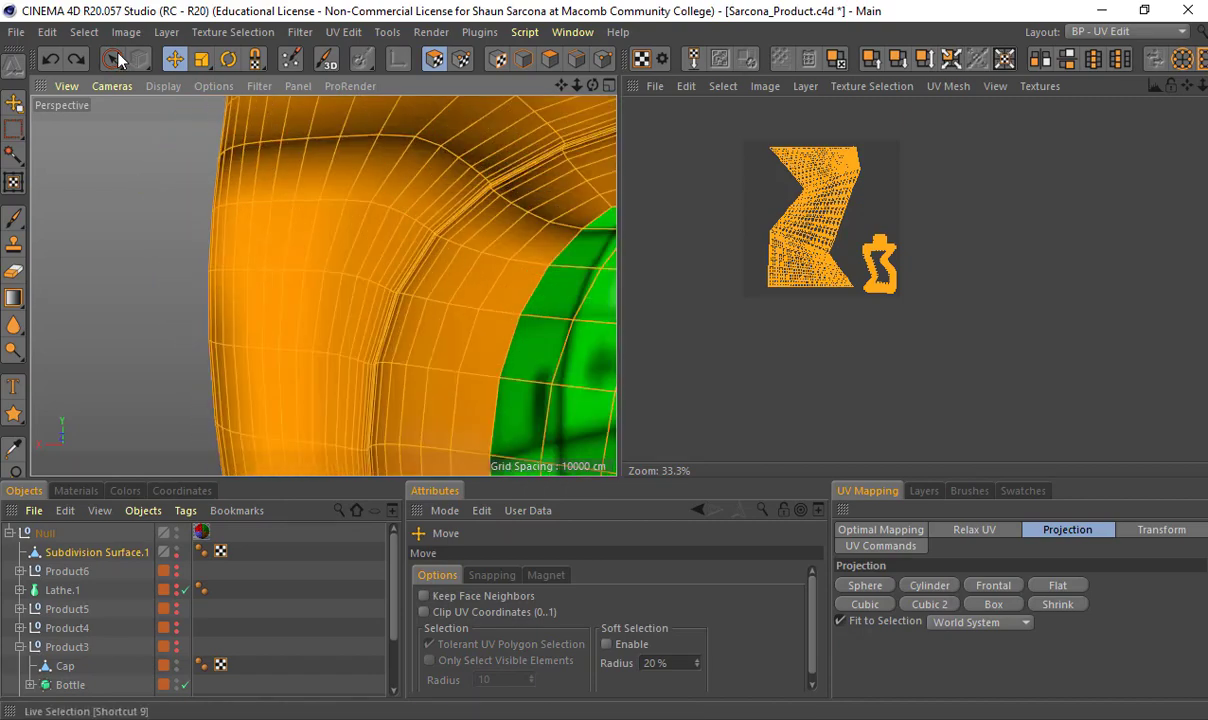
{"action": "right_click_drag", "start_coordinate": [806, 275], "coordinate": [913, 229], "text": "alt"}
{"action": "right_click_drag", "start_coordinate": [323, 286], "coordinate": [373, 72], "text": "alt"}
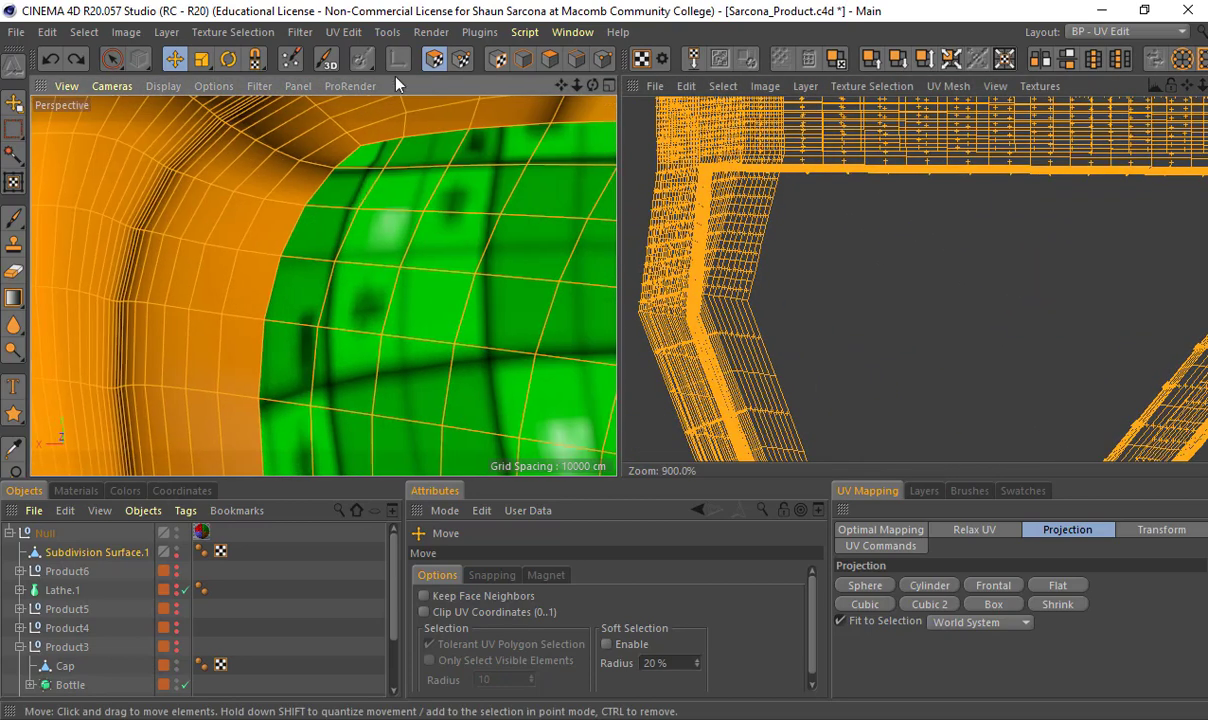
{"action": "left_click", "coordinate": [84, 32]}
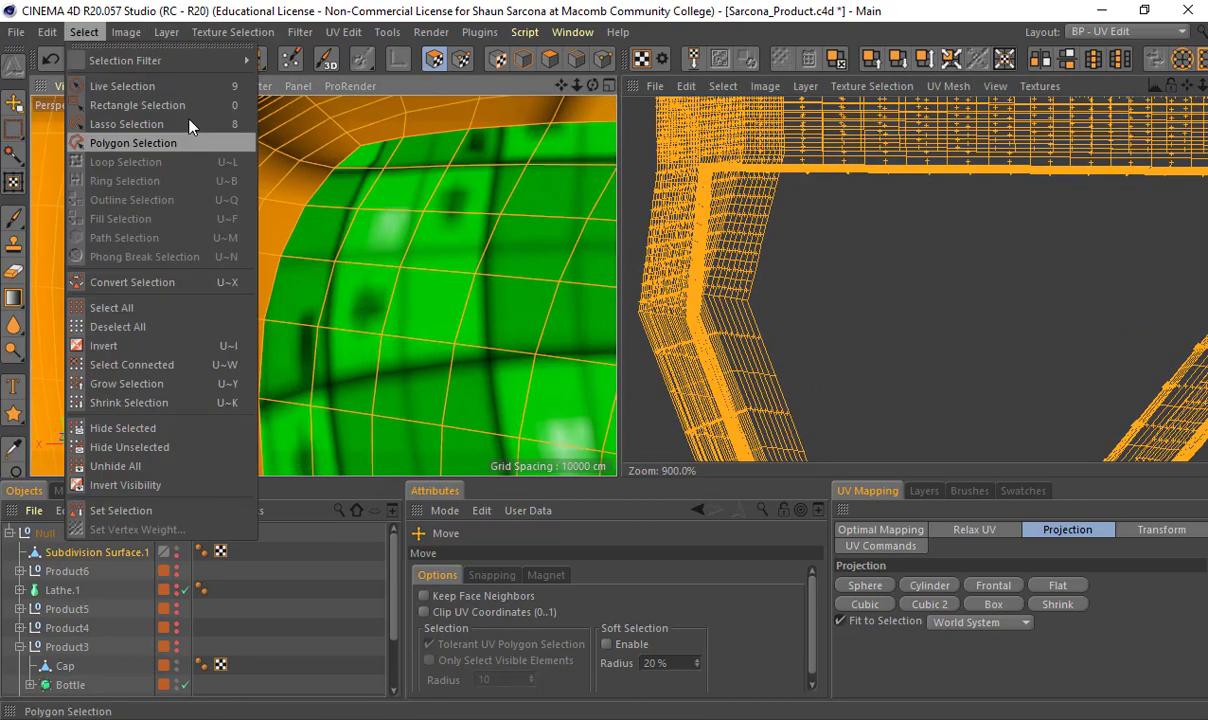
{"action": "right_click_drag", "start_coordinate": [575, 187], "coordinate": [600, 112], "text": "alt"}
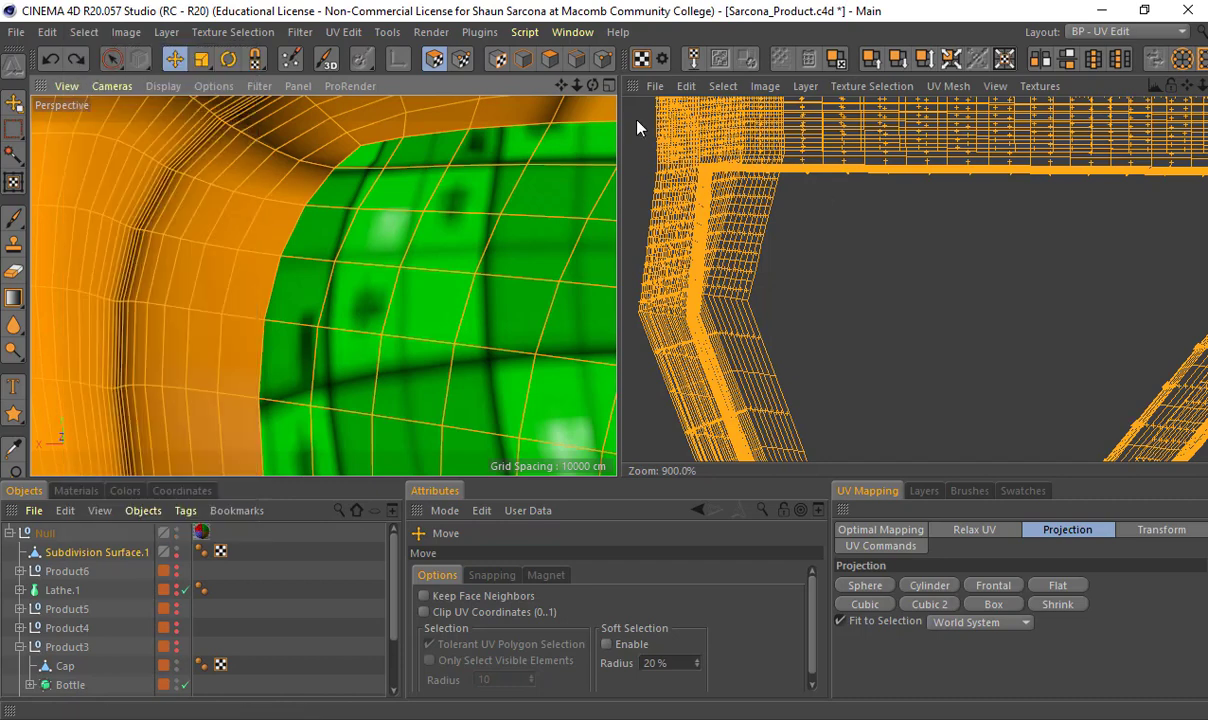
{"action": "left_click", "coordinate": [549, 59]}
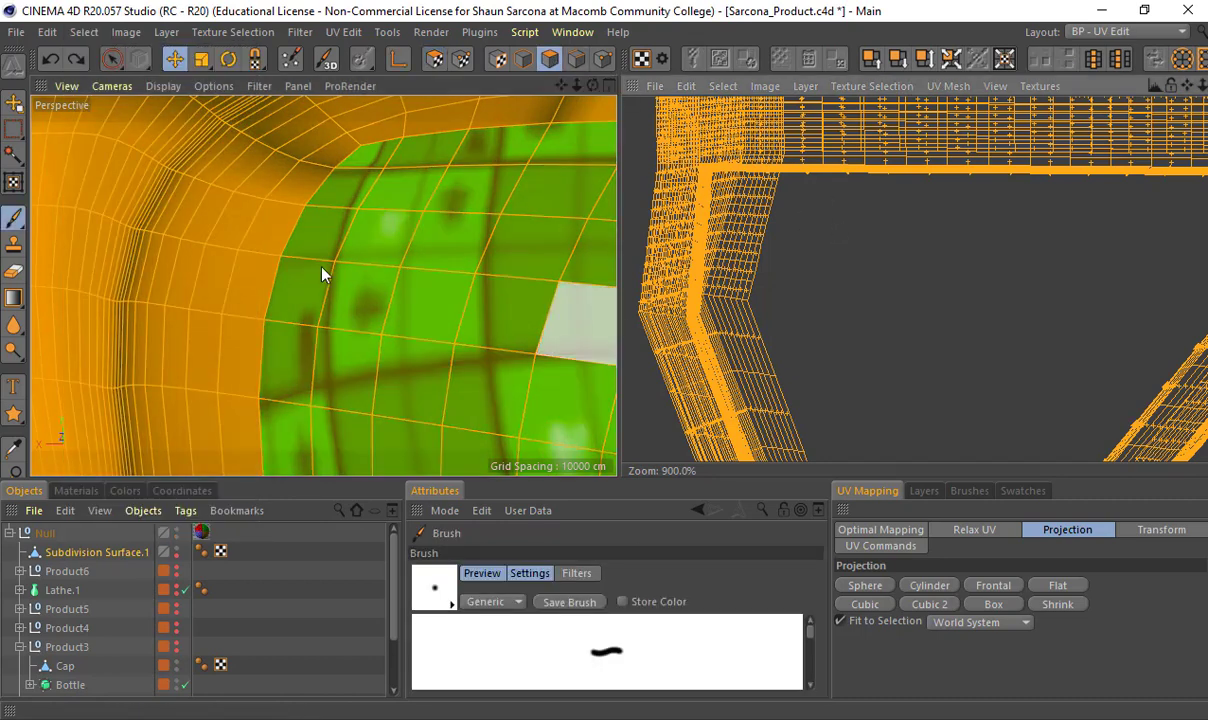
{"action": "key", "text": "e"}
{"action": "left_click", "coordinate": [269, 215]}
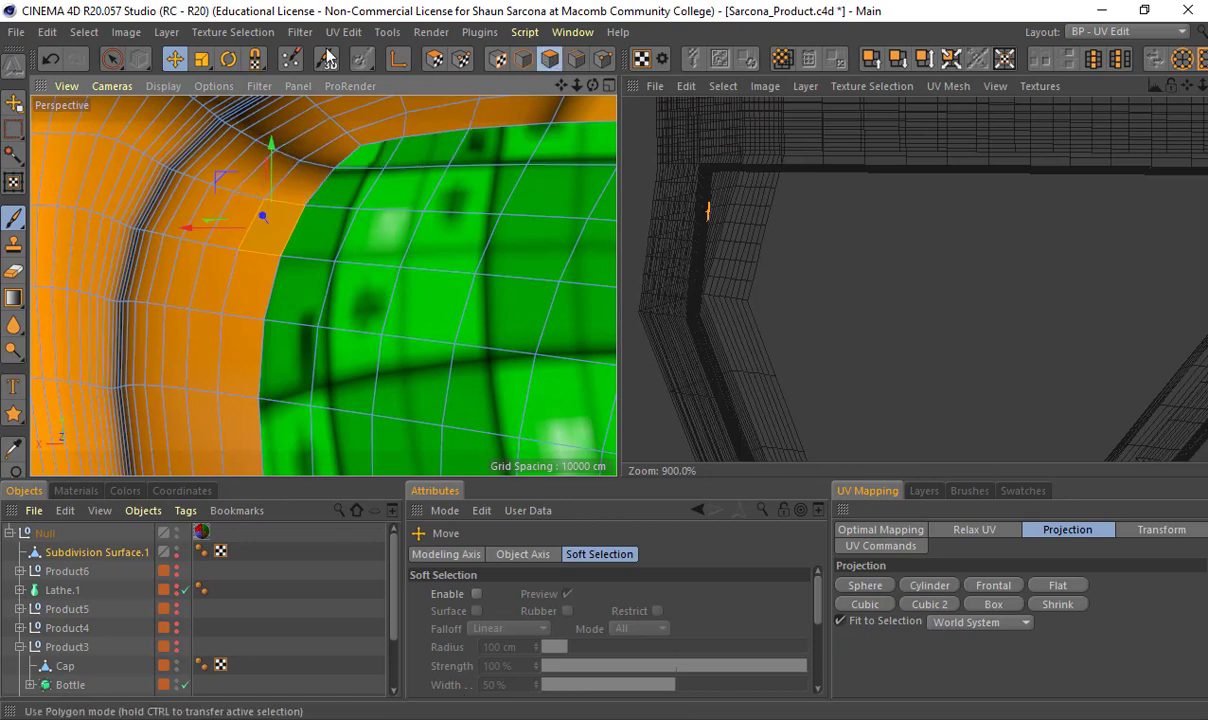
Loop-select the rings of polygons that form the curved border around the front panel
{"action": "left_click", "coordinate": [90, 33]}
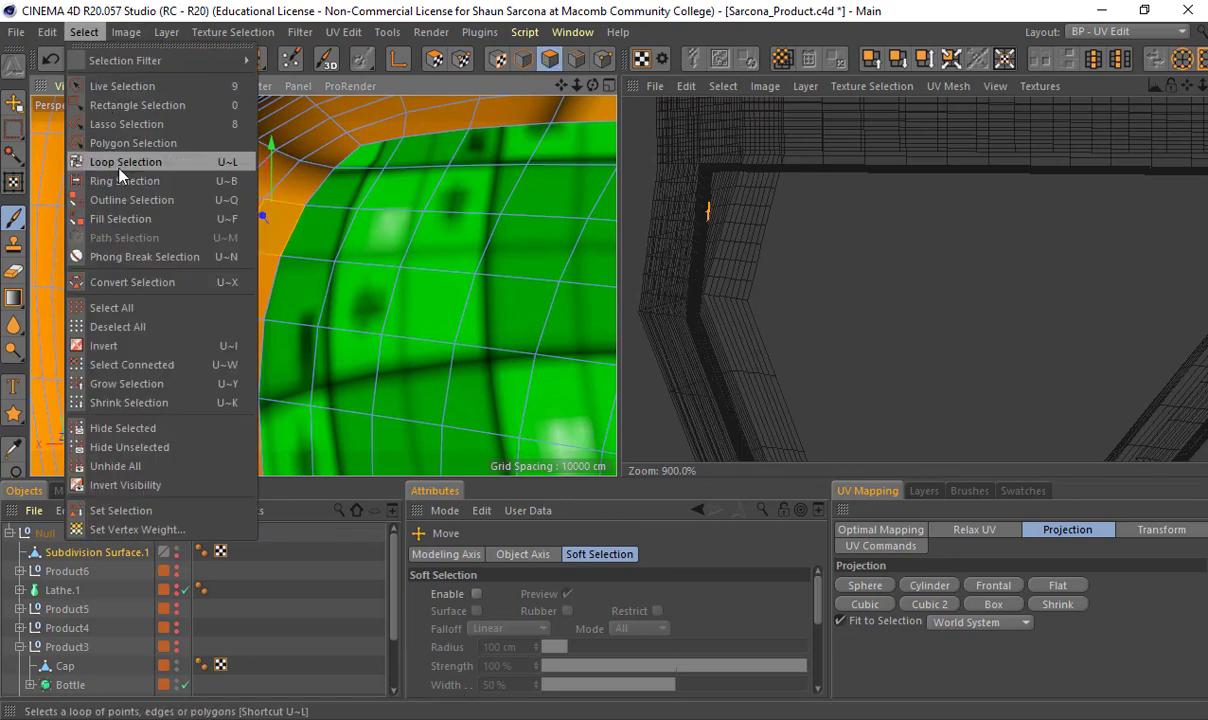
{"action": "left_click", "coordinate": [119, 164]}
{"action": "left_click", "coordinate": [258, 197]}
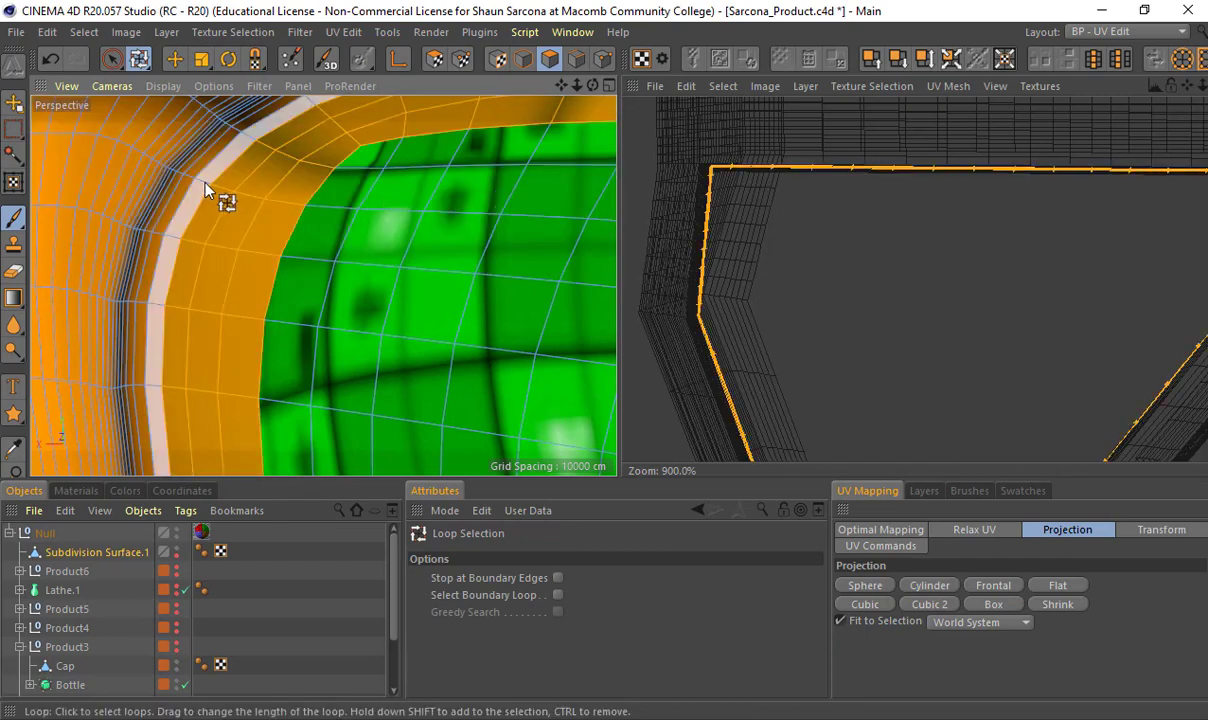
{"action": "left_click", "coordinate": [185, 185], "text": "shift"}
{"action": "scroll", "coordinate": [185, 184], "scroll_direction": "down", "scroll_amount": 2}
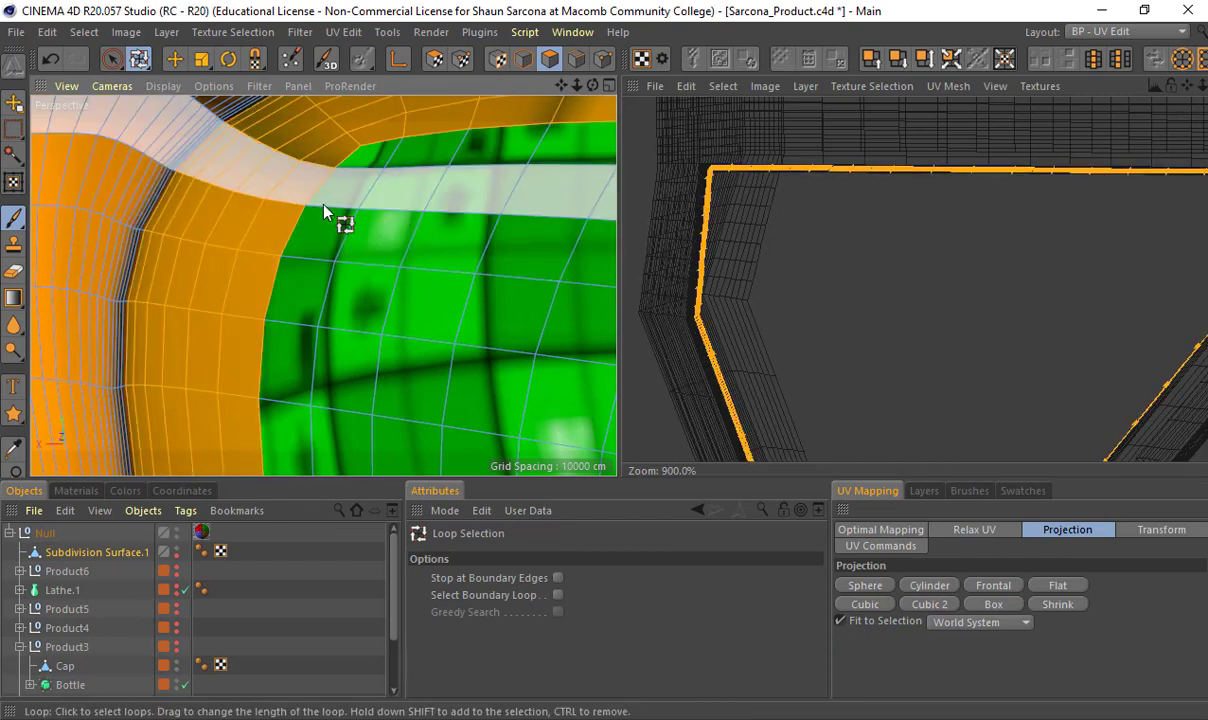
{"action": "scroll", "coordinate": [206, 264], "scroll_direction": "down", "scroll_amount": 5}
{"action": "scroll", "coordinate": [206, 256], "scroll_direction": "down", "scroll_amount": 5}
{"action": "middle_click_drag", "start_coordinate": [238, 123], "coordinate": [172, 8], "text": "alt"}
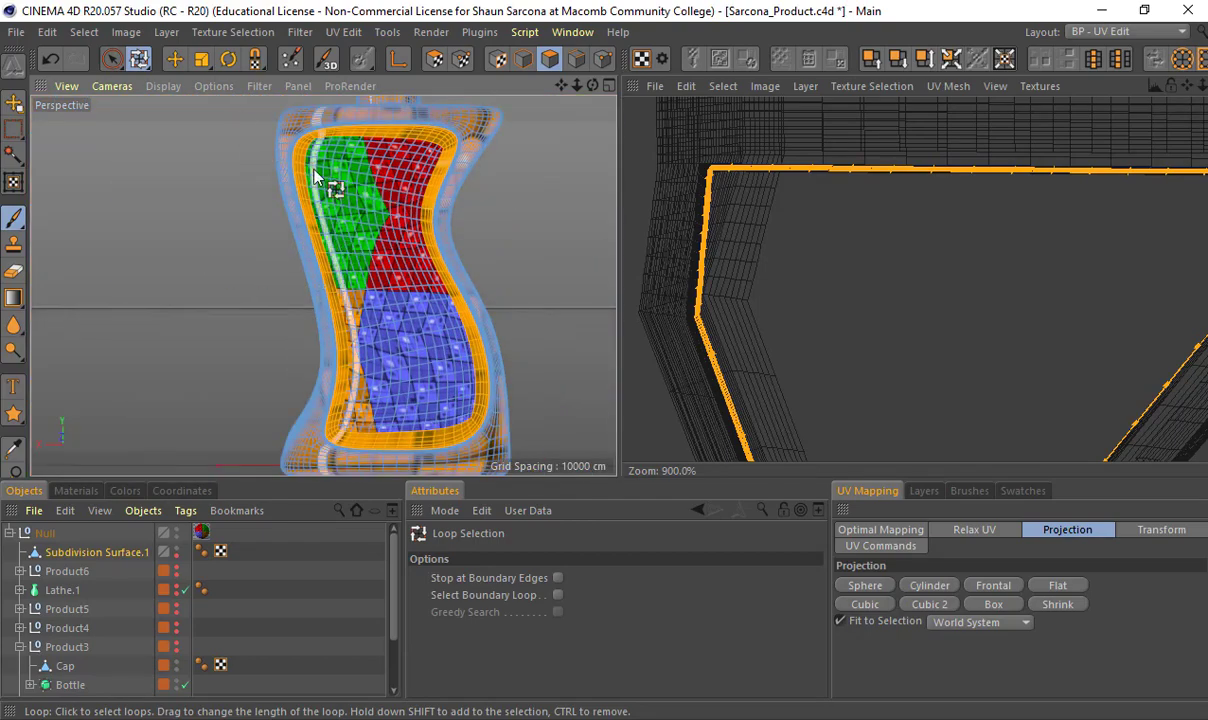
{"action": "middle_click_drag", "start_coordinate": [318, 168], "coordinate": [288, 106], "text": "alt"}
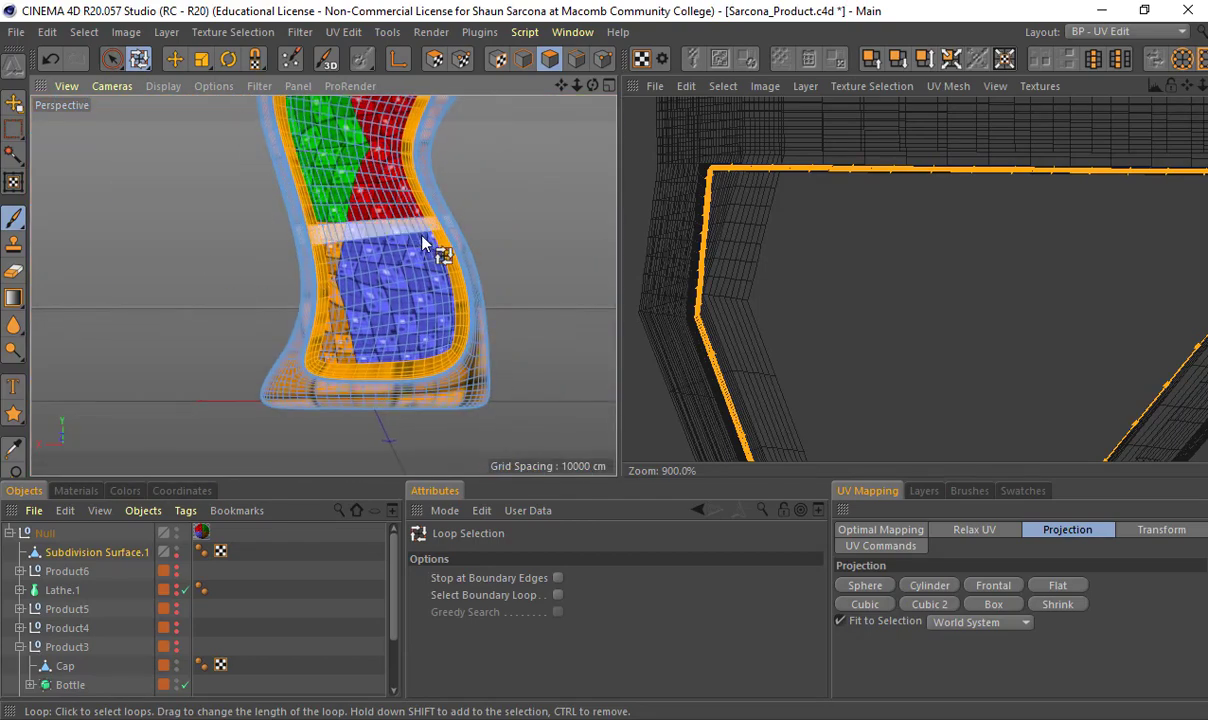
Apply a Frontal projection to the border loops and move their UV island inside the canvas over the panel's island
{"action": "left_click", "coordinate": [1005, 590]}
{"action": "scroll", "coordinate": [975, 369], "scroll_direction": "down", "scroll_amount": 10}
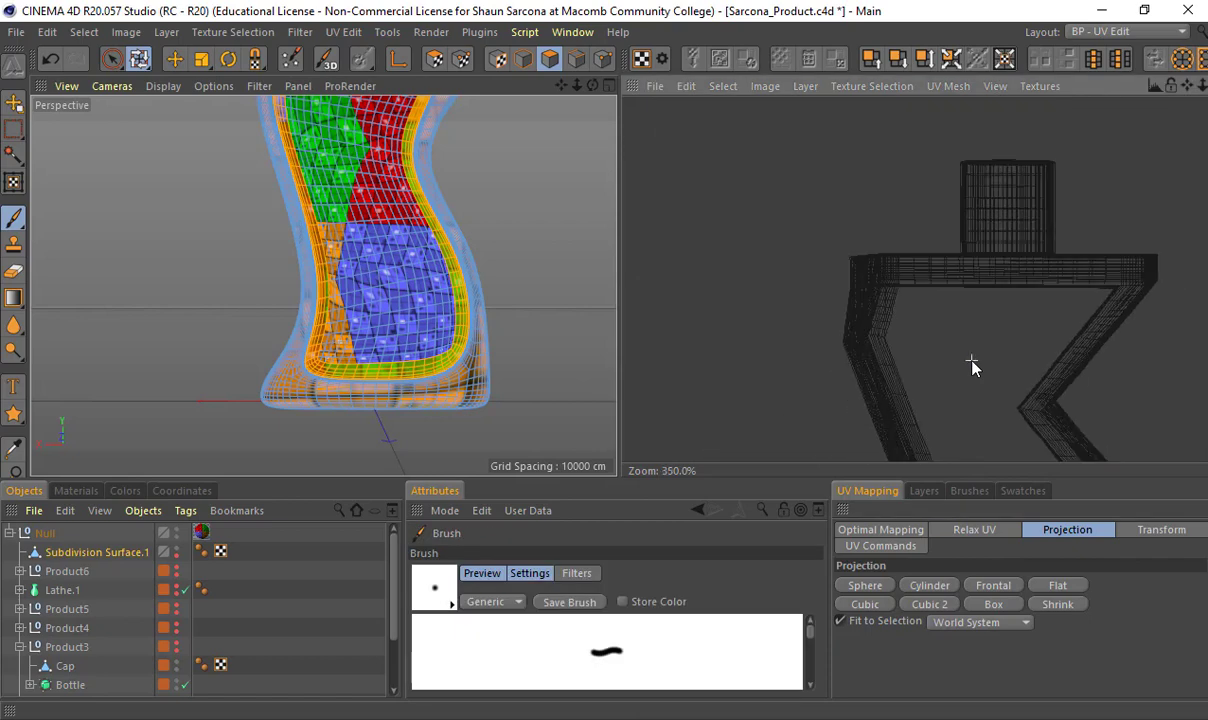
{"action": "scroll", "coordinate": [970, 367], "scroll_direction": "up", "scroll_amount": 3}
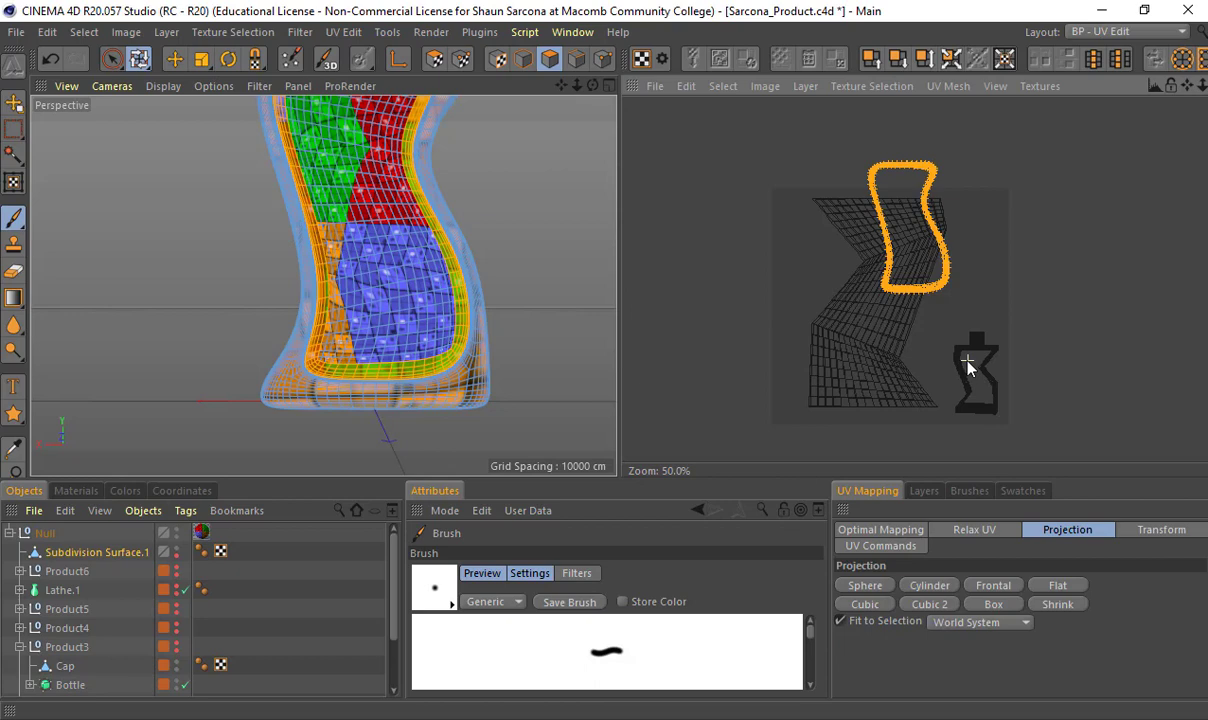
{"action": "key", "text": "e"}
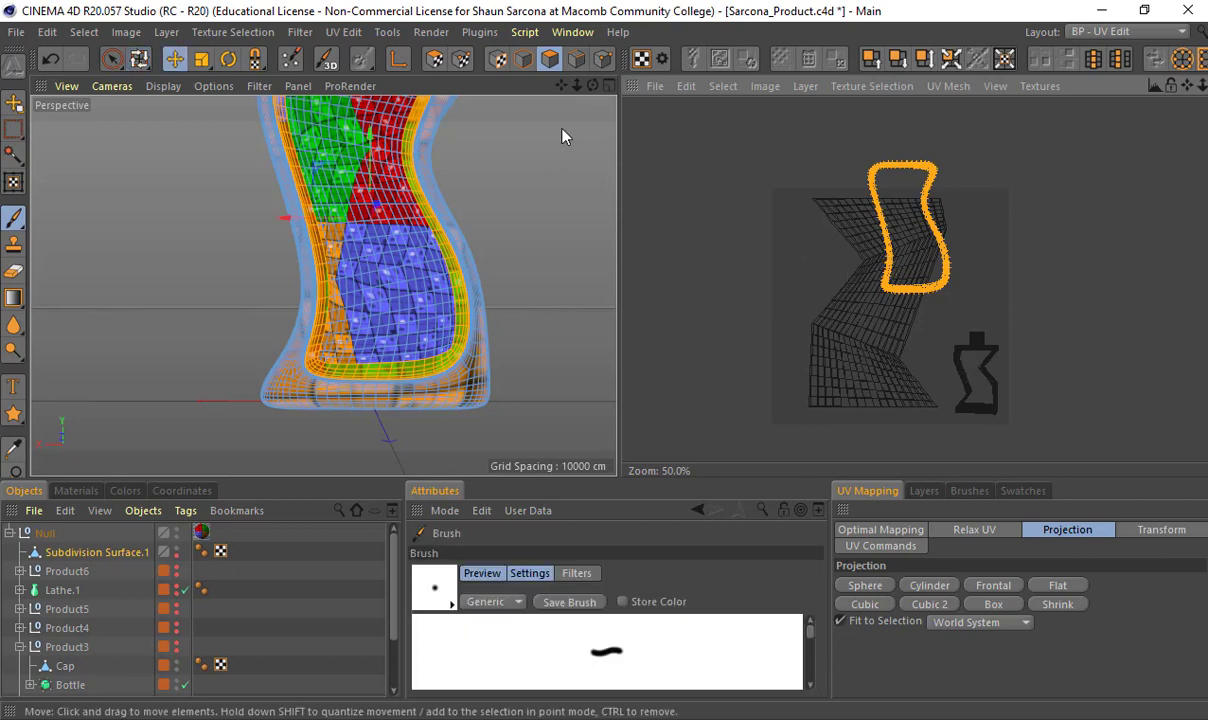
{"action": "left_click", "coordinate": [437, 60]}
{"action": "left_click_drag", "start_coordinate": [930, 172], "coordinate": [890, 237]}
Select the panel and border UV islands together with a rectangle and reproject them with the Frontal projection
{"action": "key", "text": "space"}
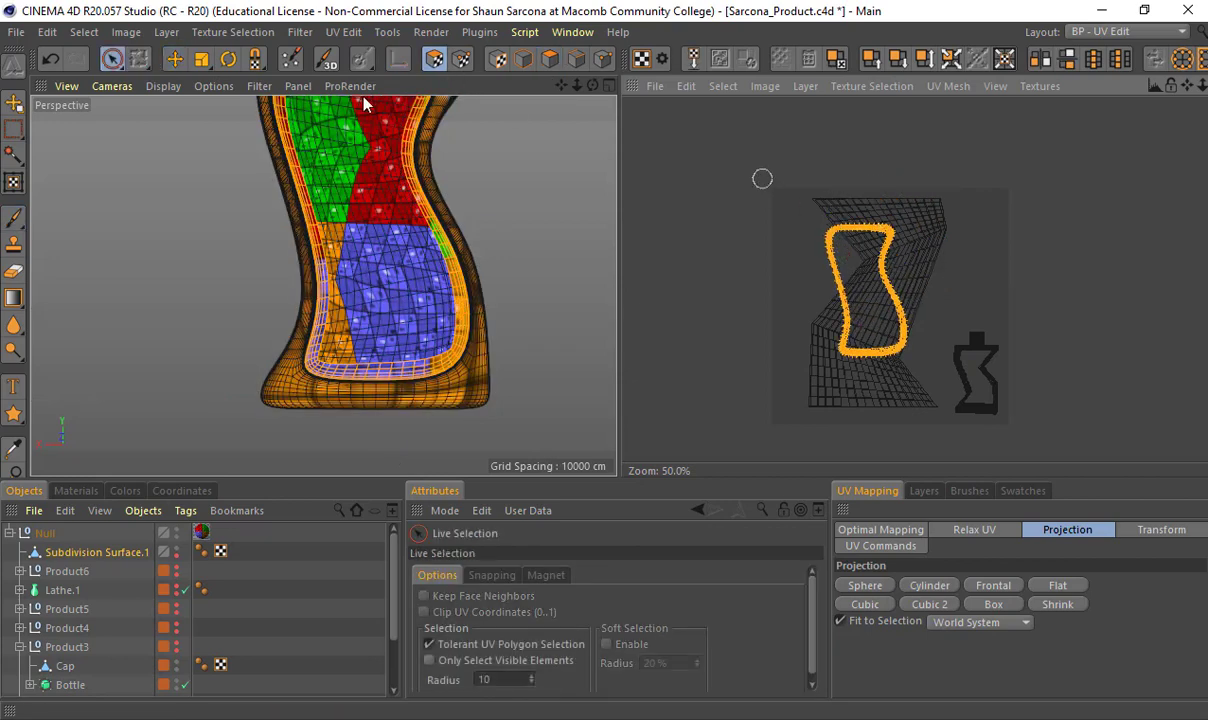
{"action": "left_click", "coordinate": [109, 58]}
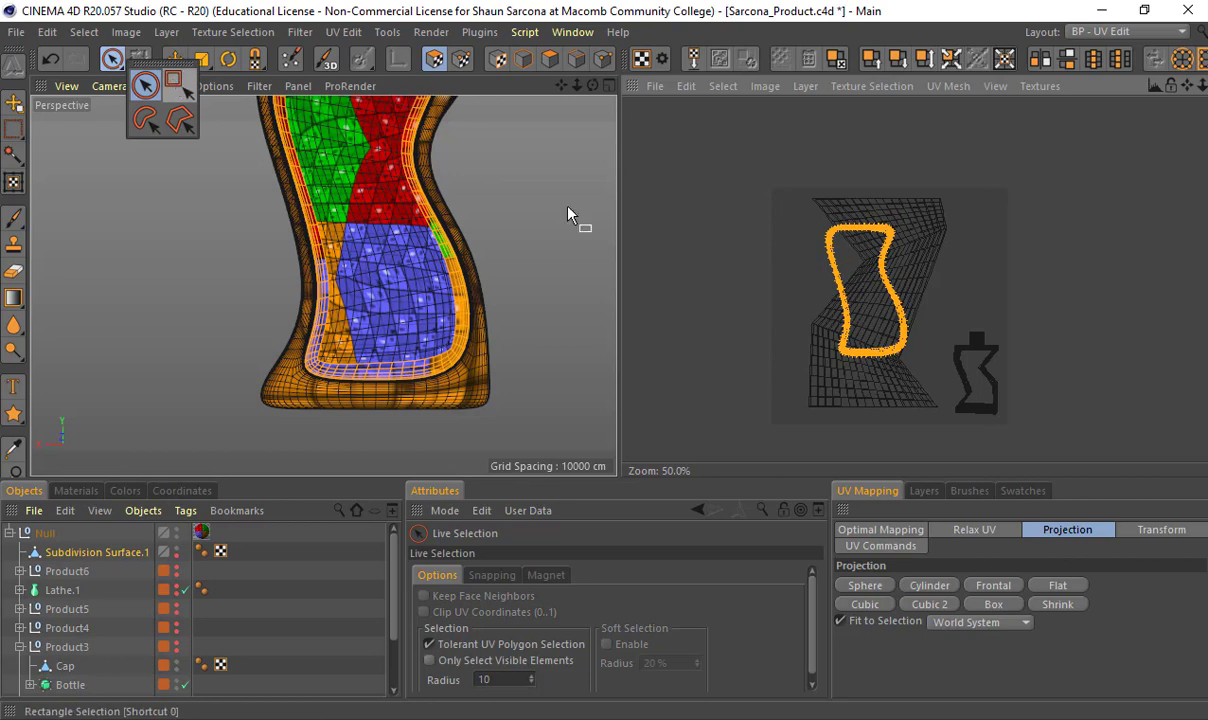
{"action": "left_click", "coordinate": [172, 80]}
{"action": "left_click_drag", "start_coordinate": [733, 167], "coordinate": [944, 446]}
{"action": "left_click", "coordinate": [1008, 591]}
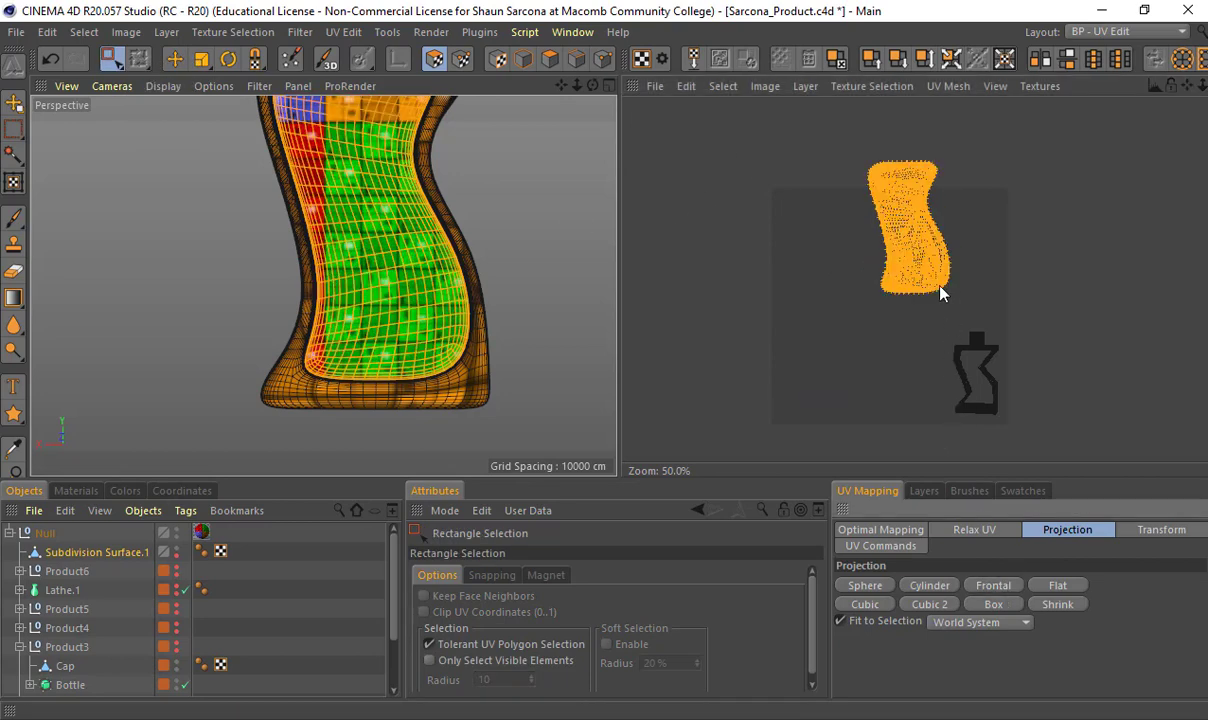
Move the combined front panel island inside the canvas and enlarge it, checking the texture on the bottle
{"action": "key", "text": "e"}
{"action": "left_click_drag", "start_coordinate": [941, 290], "coordinate": [891, 387]}
{"action": "key", "text": "t"}
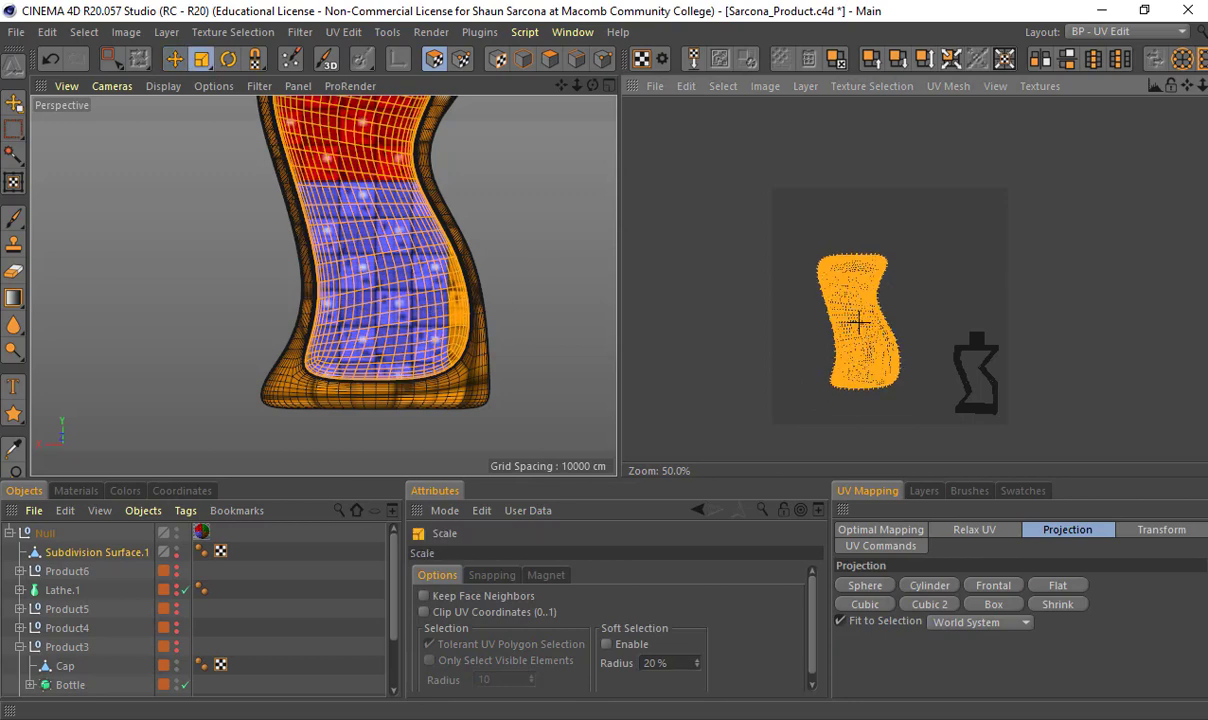
{"action": "mouse_move", "coordinate": [857, 318]}
{"action": "left_mouse_down"}
{"action": "mouse_move", "coordinate": [858, 336]}
{"action": "mouse_move", "coordinate": [856, 315]}
{"action": "left_mouse_up"}
{"action": "key", "text": "e"}
{"action": "scroll", "coordinate": [865, 294], "scroll_direction": "up", "scroll_amount": 3}
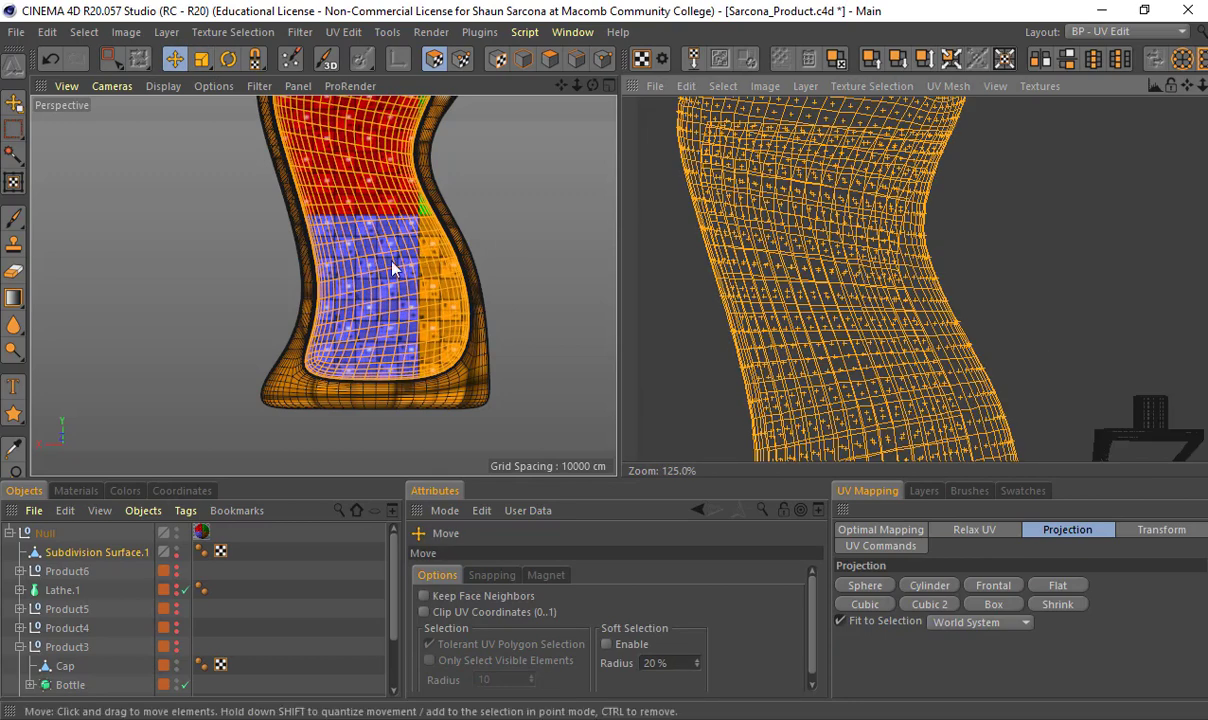
{"action": "left_click_drag", "start_coordinate": [370, 228], "coordinate": [412, 276], "text": "alt"}
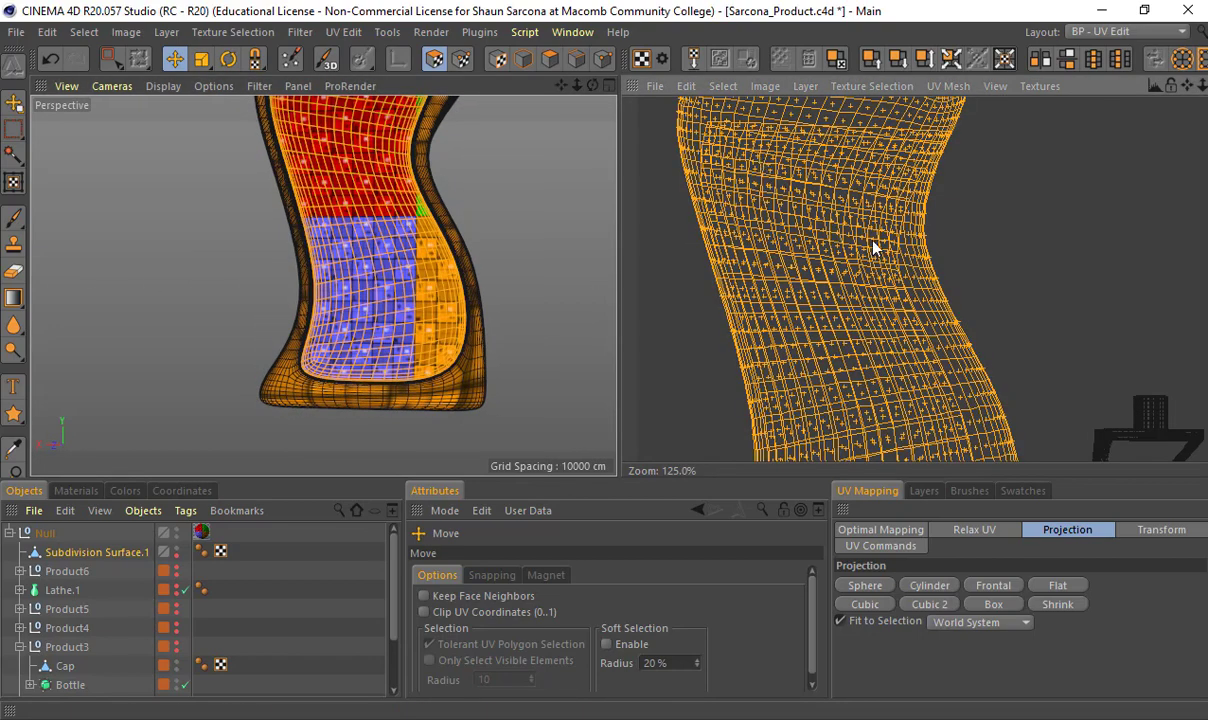
Separate the front panel's UV island from the one underneath by moving it outside the canvas
{"action": "left_click", "coordinate": [1012, 205]}
{"action": "double_click", "coordinate": [872, 184]}
{"action": "scroll", "coordinate": [880, 132], "scroll_direction": "up", "scroll_amount": 8}
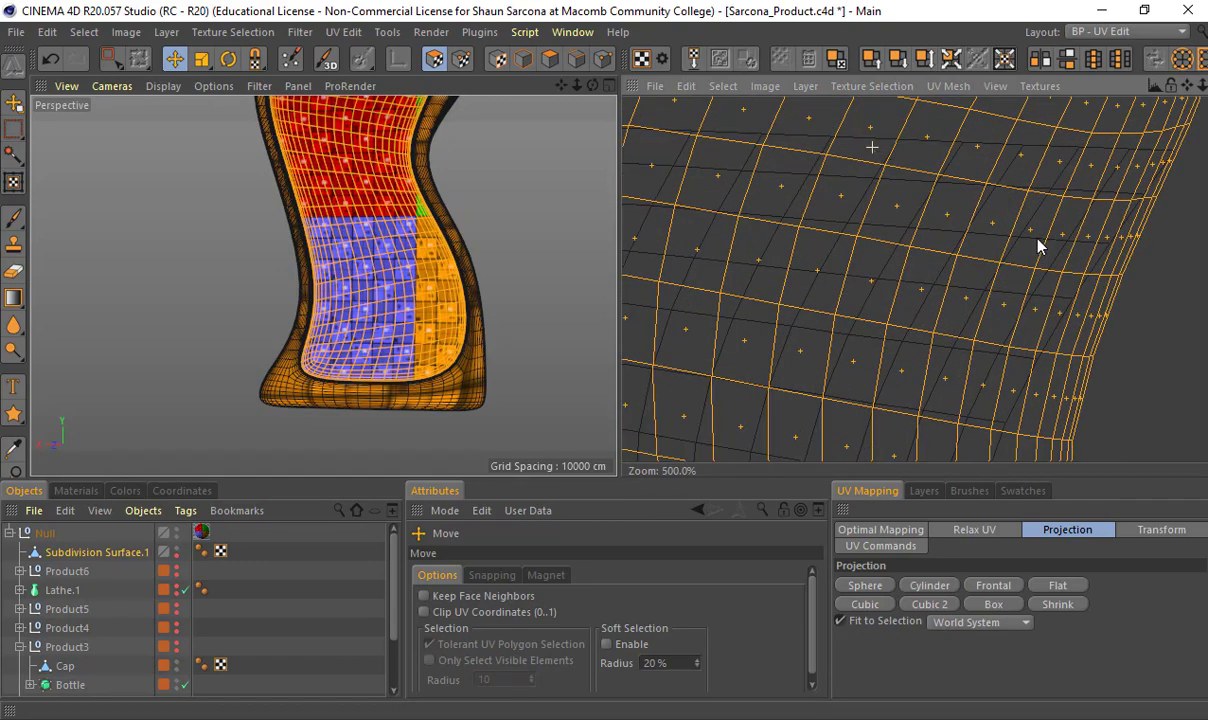
{"action": "scroll", "coordinate": [1030, 246], "scroll_direction": "down", "scroll_amount": 8}
{"action": "left_click_drag", "start_coordinate": [1019, 262], "coordinate": [763, 229]}
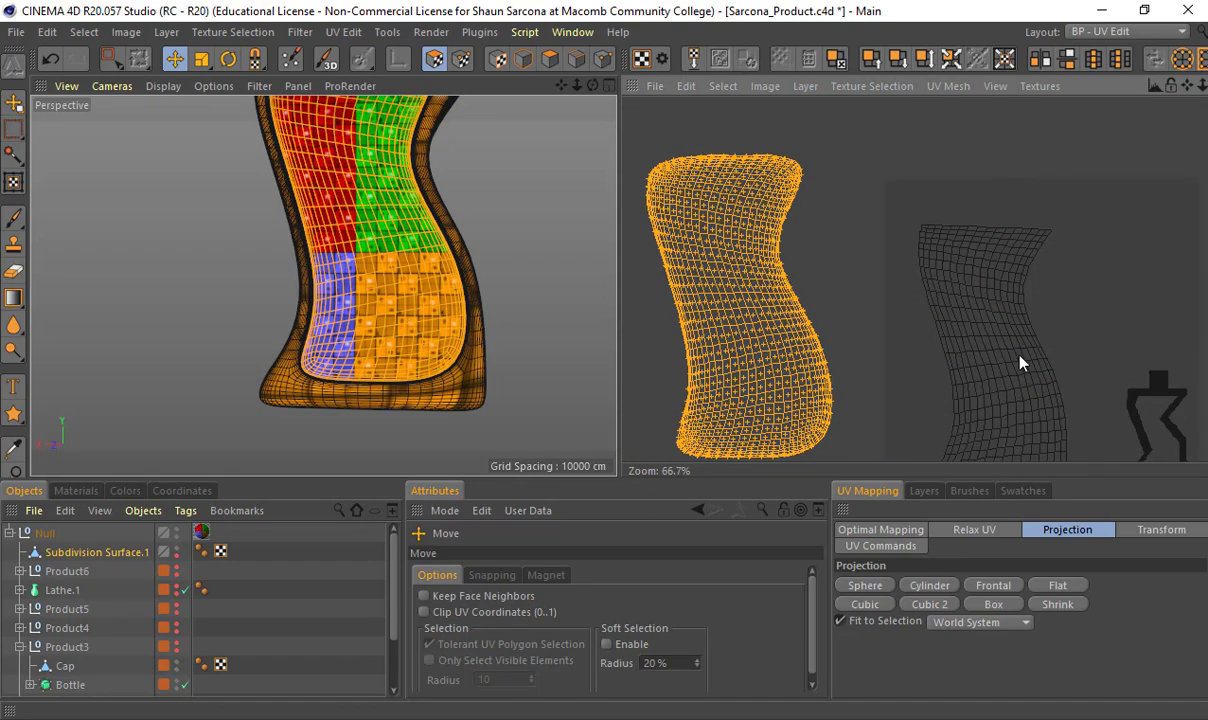
Select the uncovered panel island together with the small bottle outline island and apply a Frontal projection to both
{"action": "double_click", "coordinate": [1021, 363]}
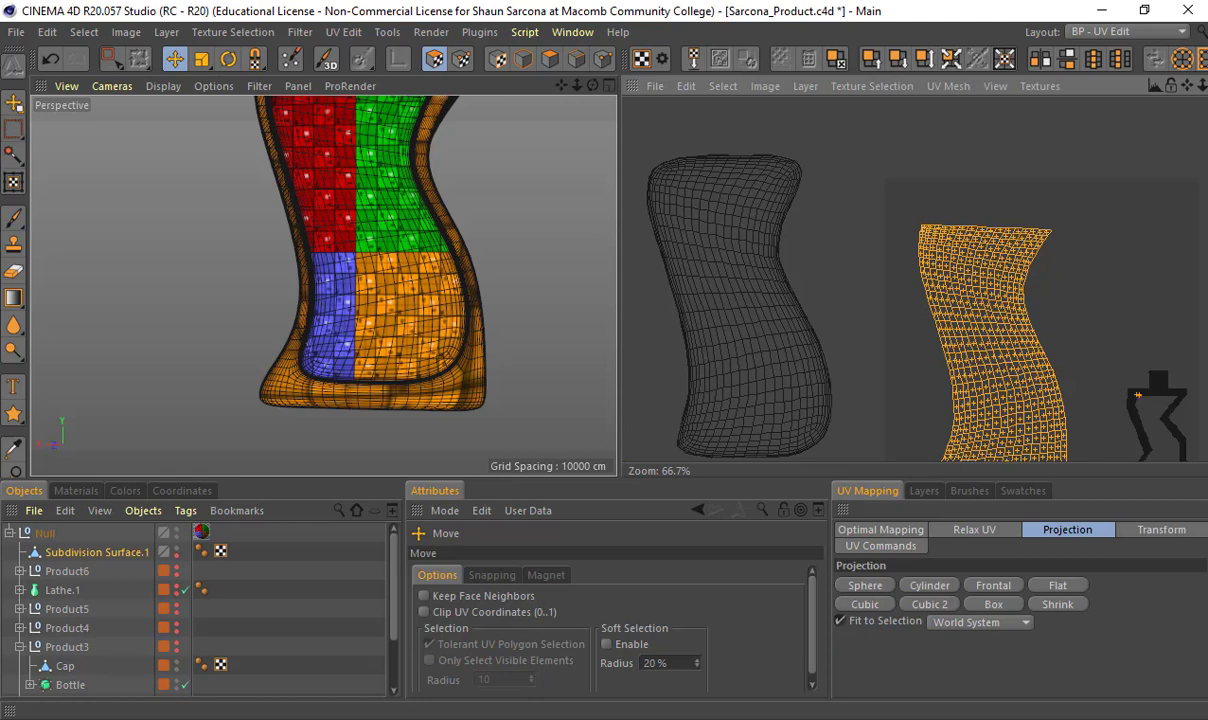
{"action": "double_click", "coordinate": [1140, 400]}
{"action": "left_click", "coordinate": [1008, 590]}
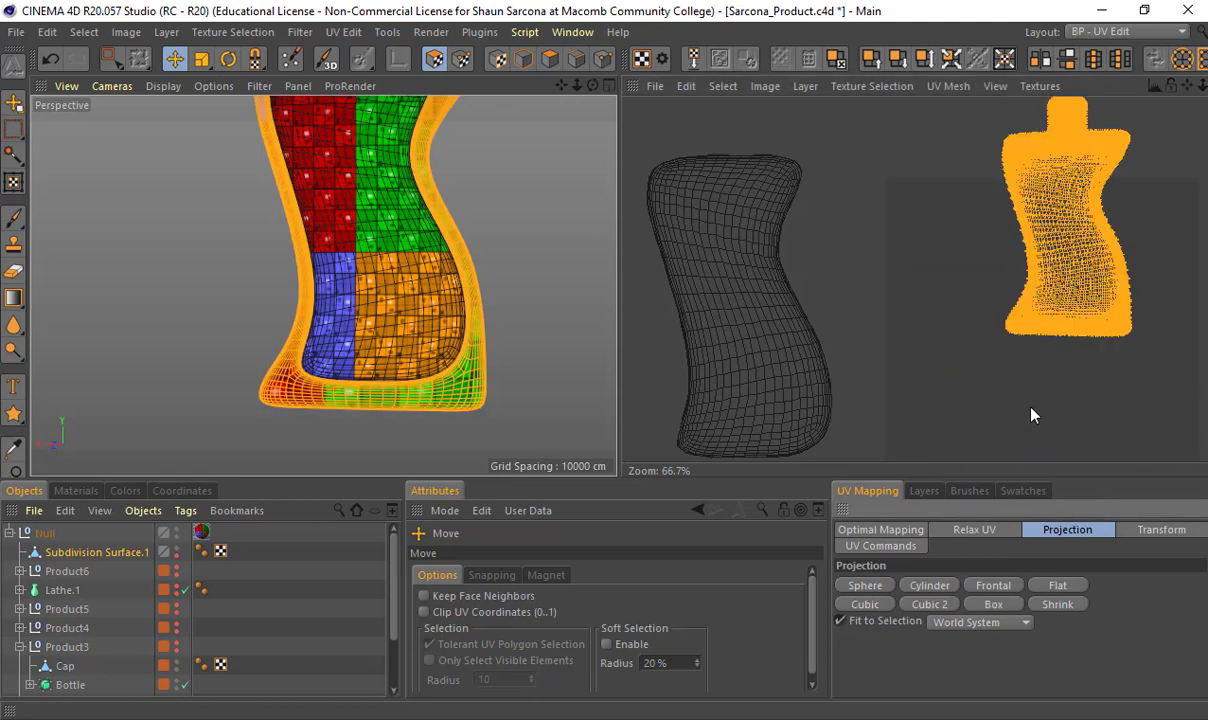
Shrink the UV island of the remaining bottle surfaces and place it in the canvas's lower-right corner
{"action": "scroll", "coordinate": [1030, 410], "scroll_direction": "down", "scroll_amount": 3}
{"action": "key", "text": "t"}
{"action": "left_click_drag", "start_coordinate": [1008, 350], "coordinate": [1028, 426]}
{"action": "key", "text": "e"}
{"action": "scroll", "coordinate": [1001, 344], "scroll_direction": "down", "scroll_amount": 1}
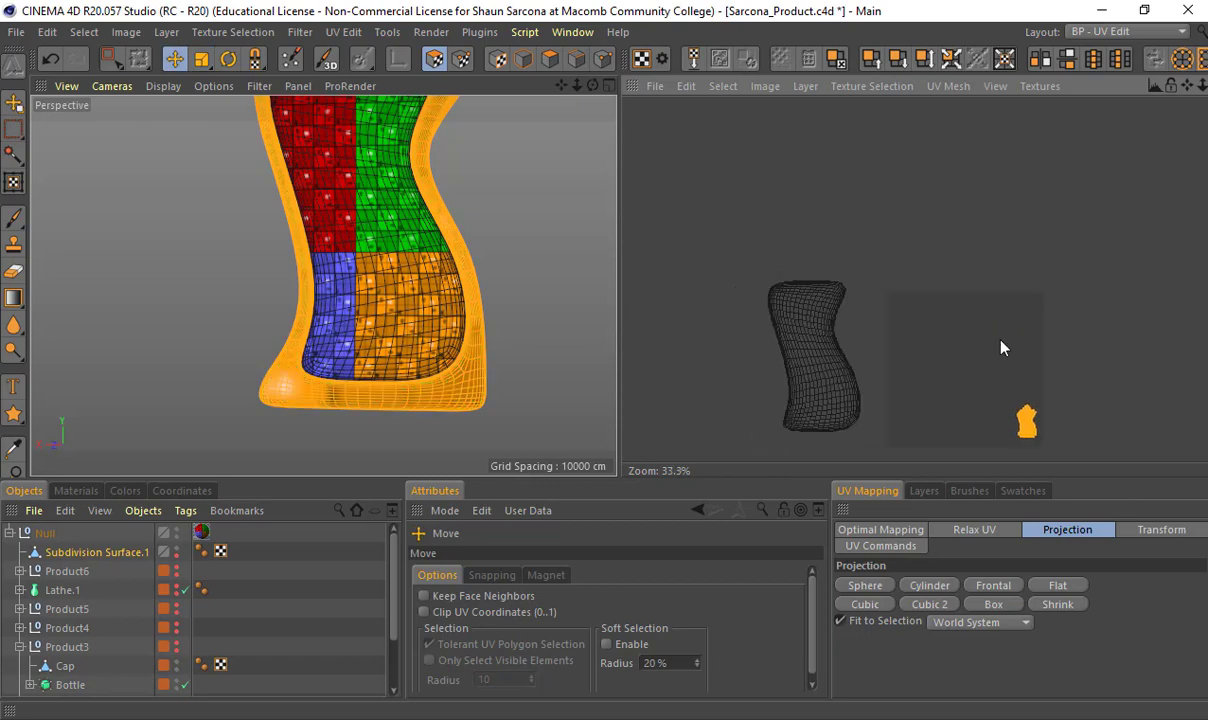
Move the front panel's UV island back into the canvas and scale it to nearly fill the canvas height
{"action": "double_click", "coordinate": [802, 351]}
{"action": "left_click_drag", "start_coordinate": [807, 350], "coordinate": [930, 368]}
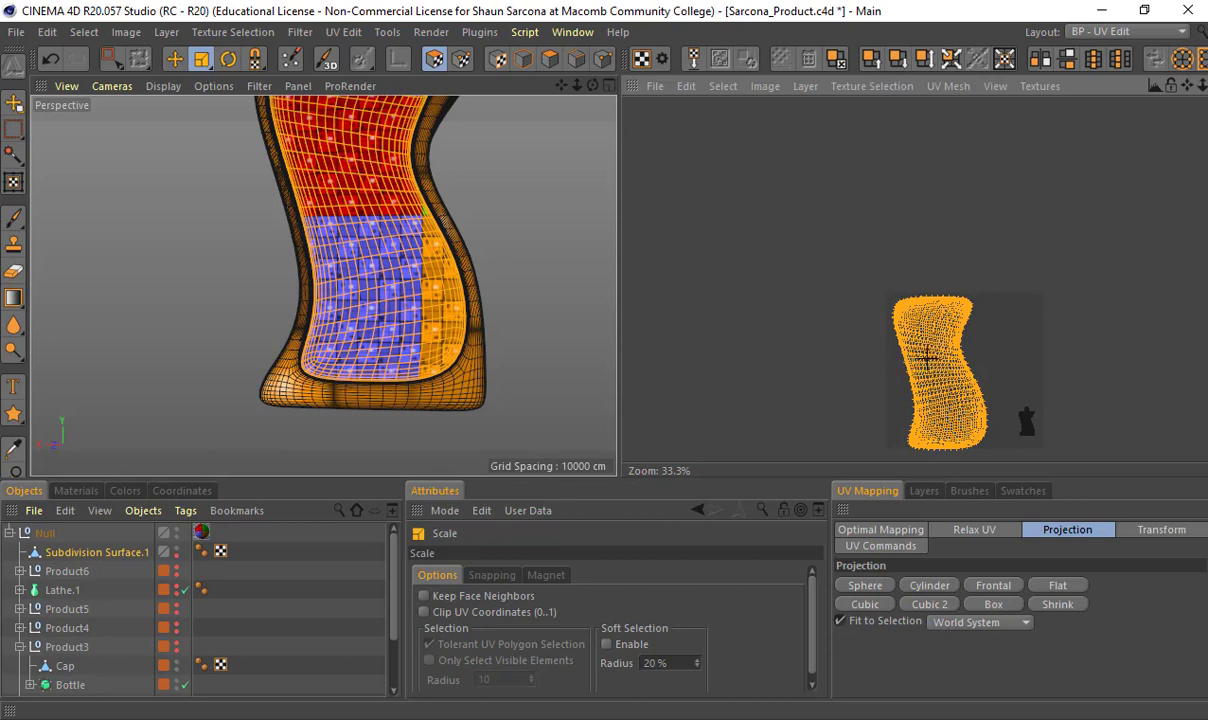
{"action": "scroll", "coordinate": [916, 350], "scroll_direction": "up", "scroll_amount": 2}
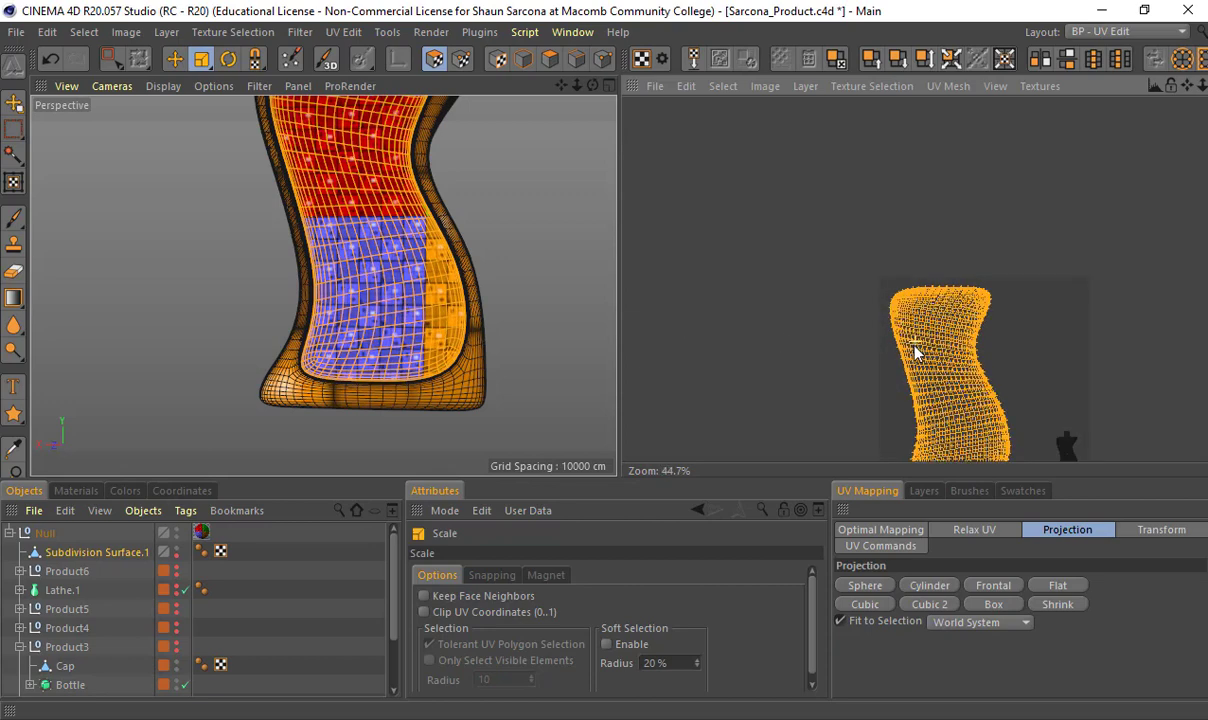
{"action": "scroll", "coordinate": [916, 350], "scroll_direction": "up", "scroll_amount": 2}
{"action": "left_click_drag", "start_coordinate": [361, 334], "coordinate": [451, 336], "text": "alt"}
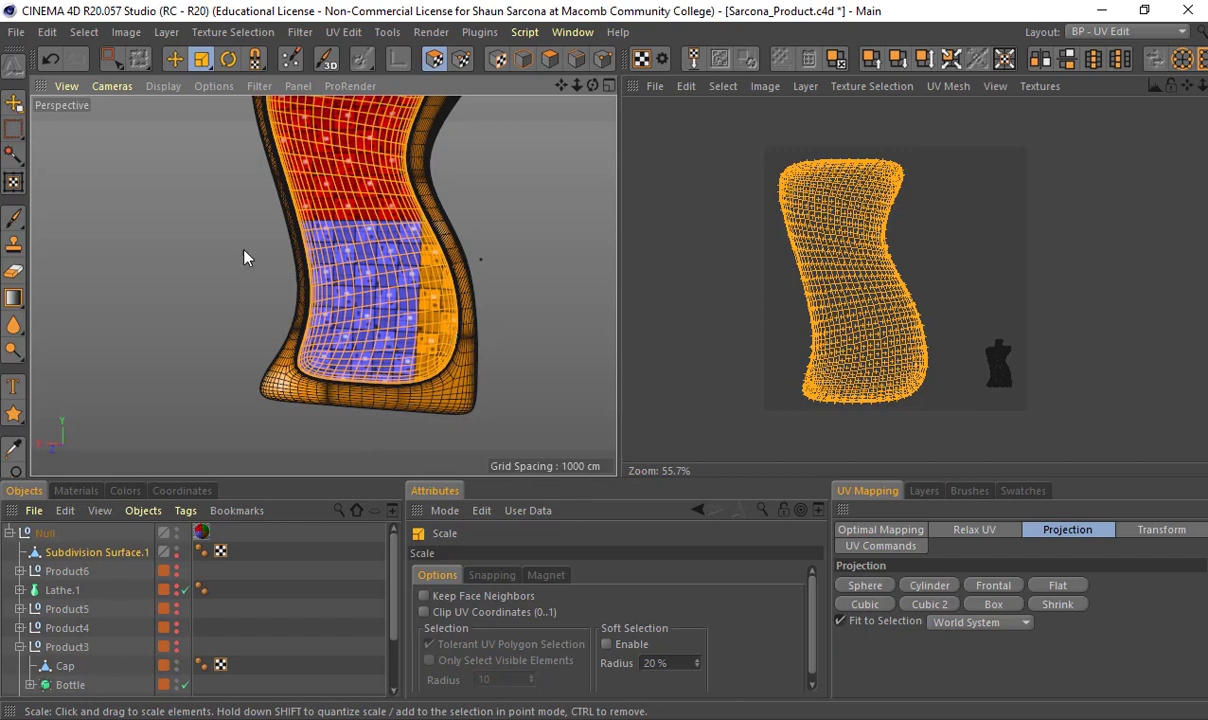
Switch to the Startup layout and enable Subdivision Surface.1 for rendering
{"action": "left_click", "coordinate": [1125, 31]}
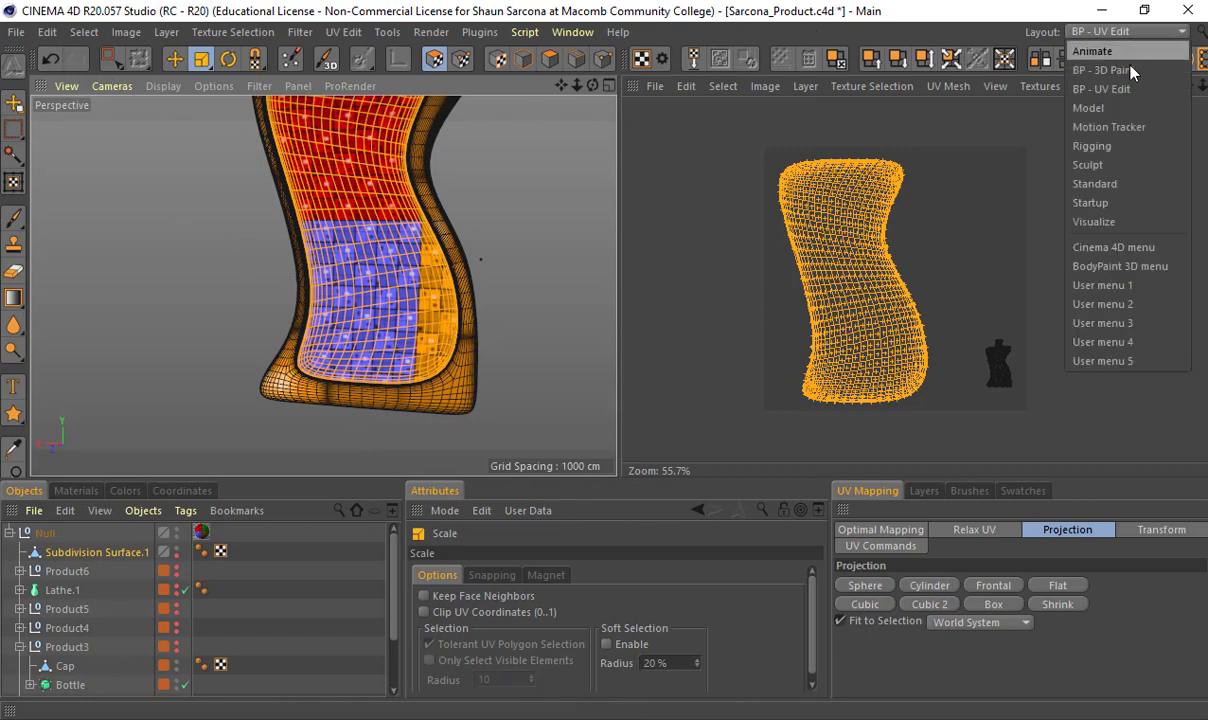
{"action": "left_click", "coordinate": [1129, 203]}
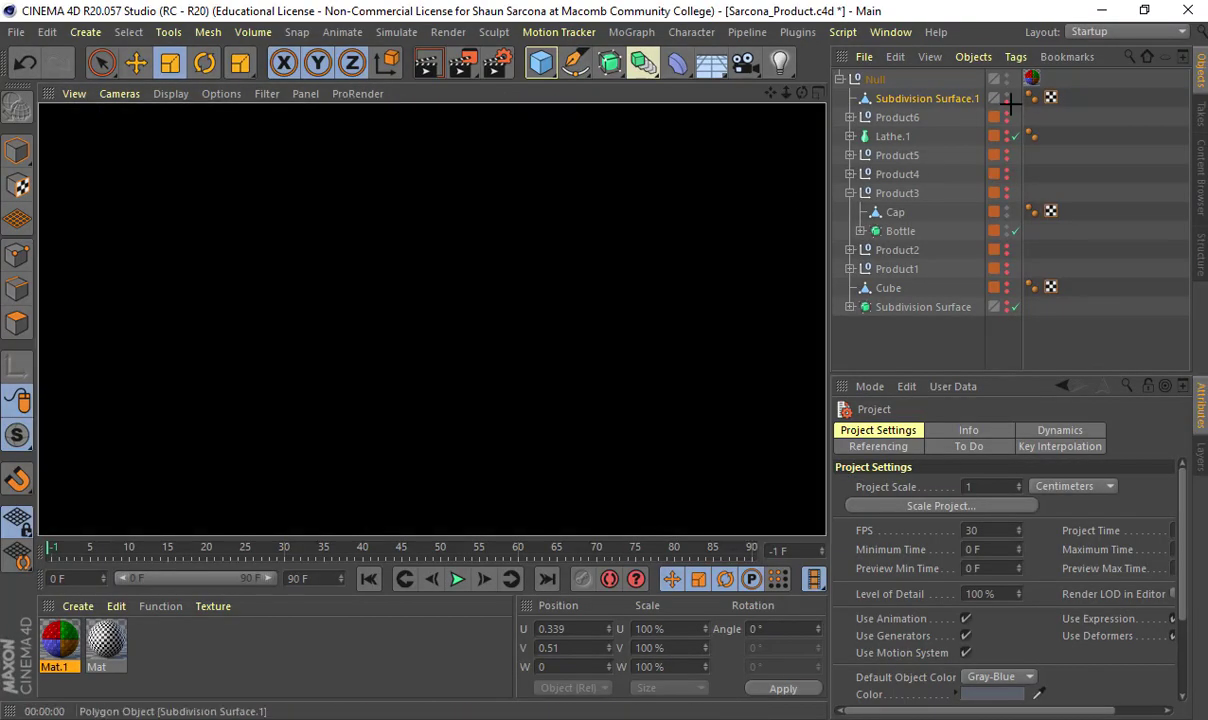
{"action": "left_click", "coordinate": [1008, 103]}
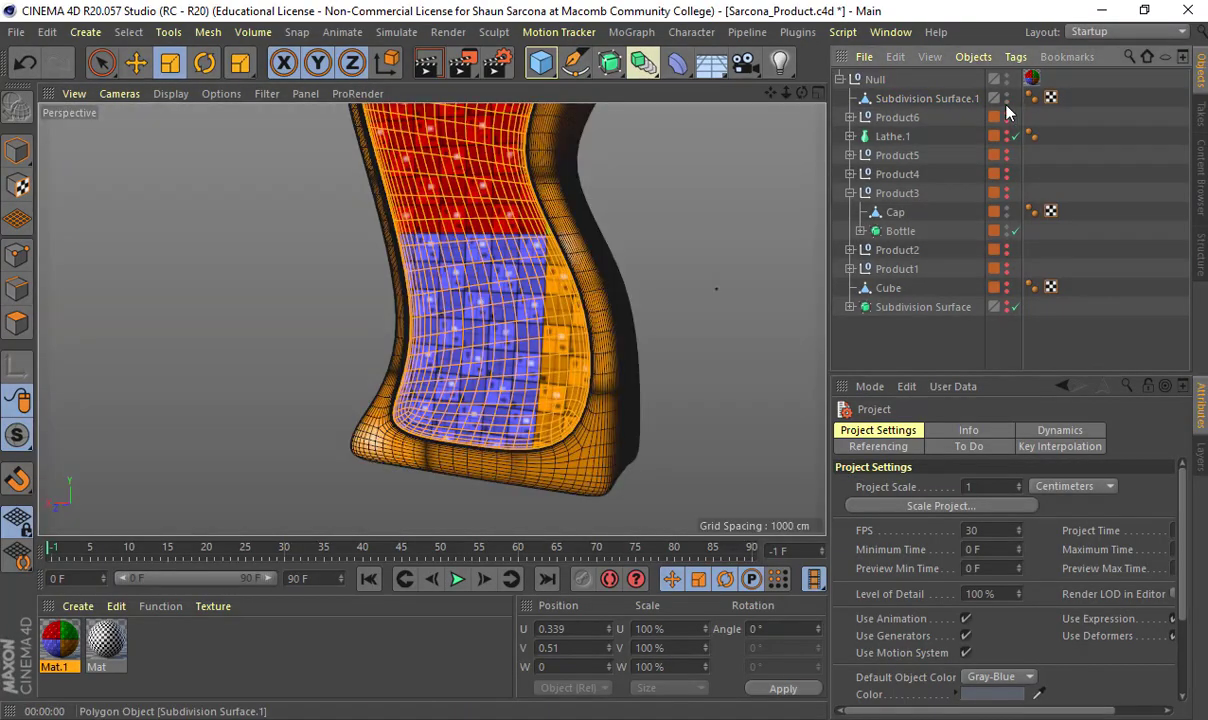
Render the curved bottle up close to check the test texture on its front panel and border
{"action": "key", "text": "ctrl+r"}
{"action": "scroll", "coordinate": [553, 287], "scroll_direction": "up", "scroll_amount": 5}
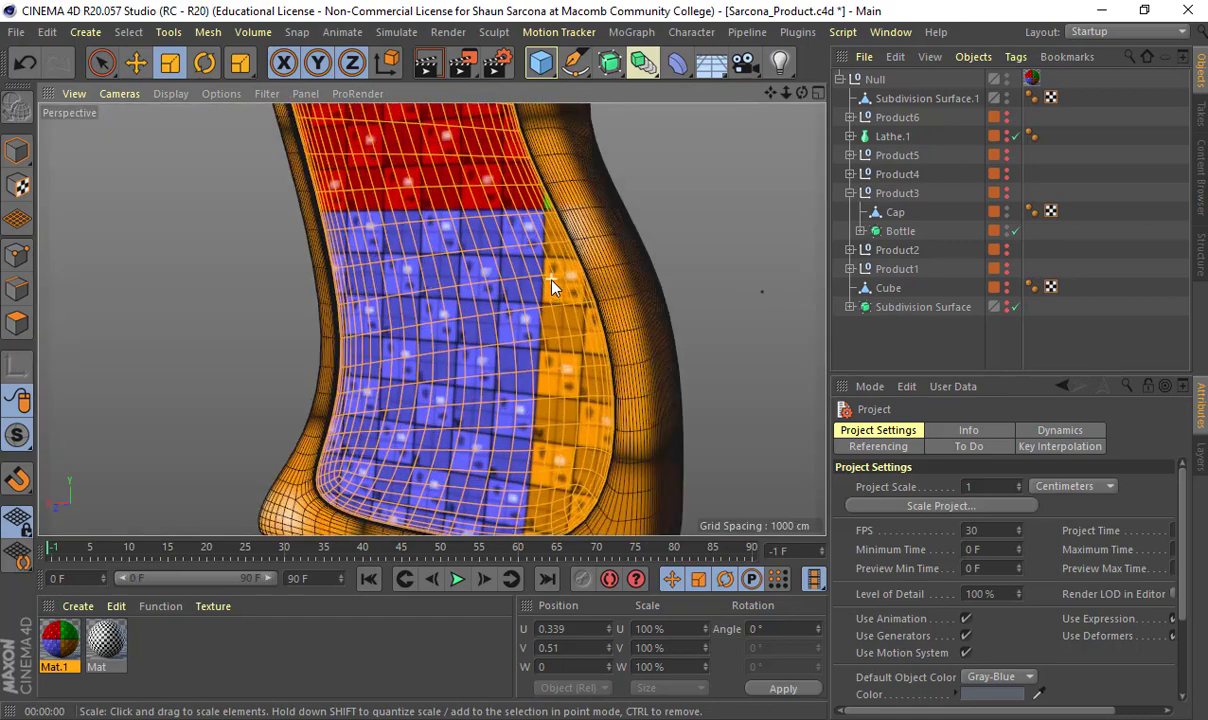
{"action": "key", "text": "ctrl+r"}
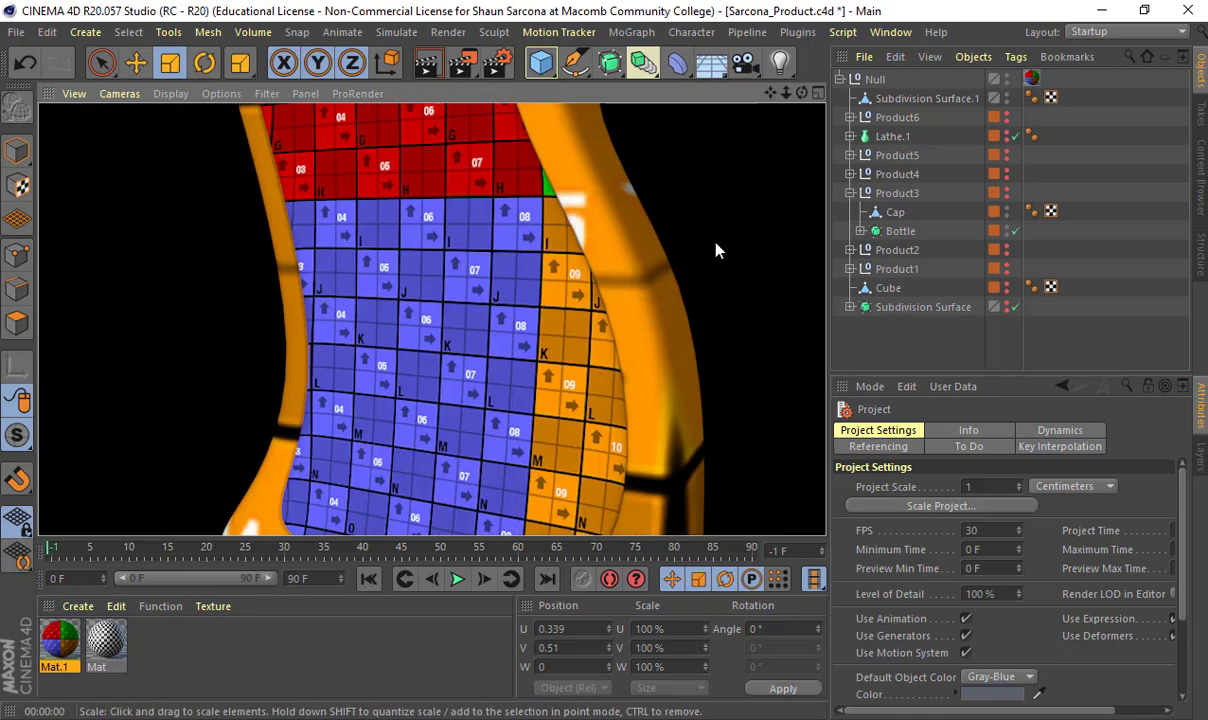
{"action": "scroll", "coordinate": [715, 248], "scroll_direction": "down", "scroll_amount": 8}
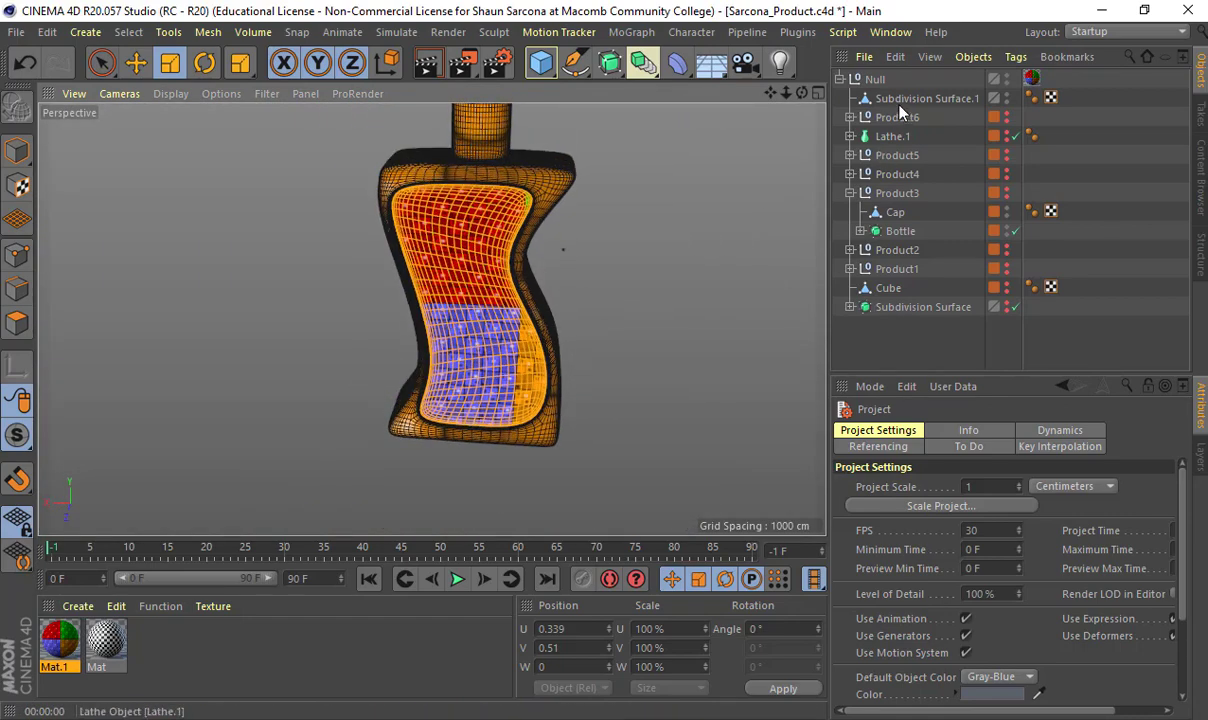
Switch to the other open product project, the version numbered 0001
{"action": "left_click", "coordinate": [905, 100]}
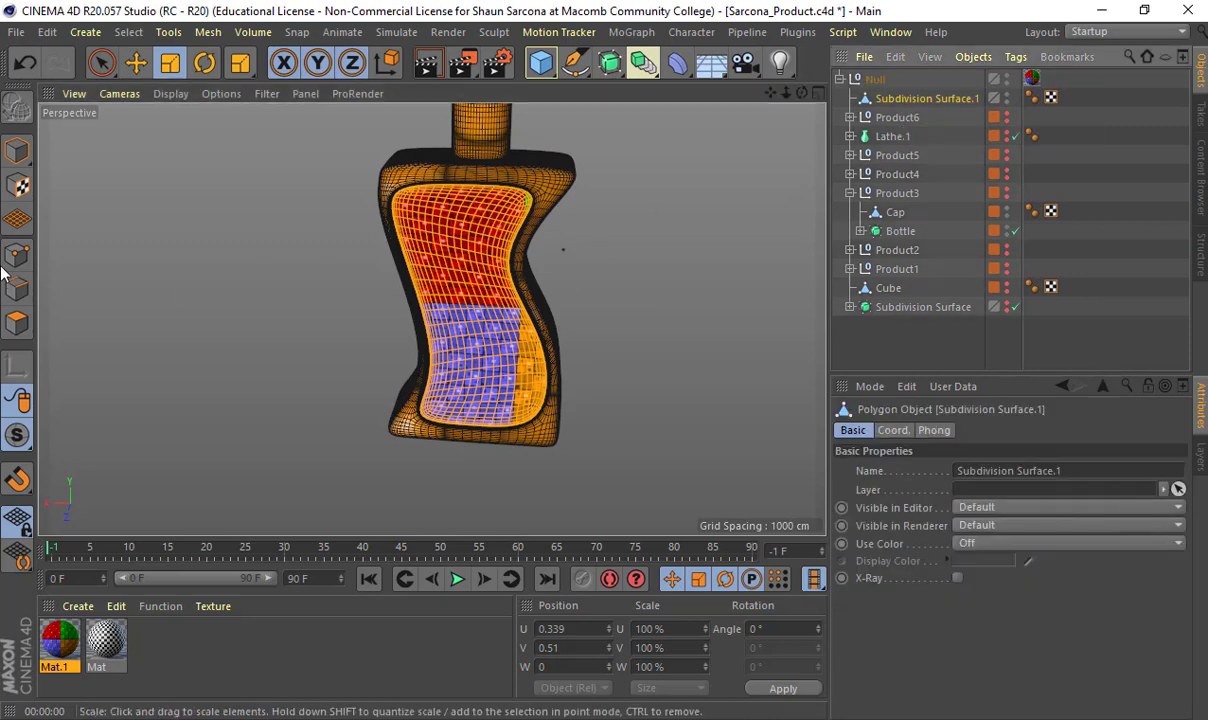
{"action": "left_click", "coordinate": [16, 32]}
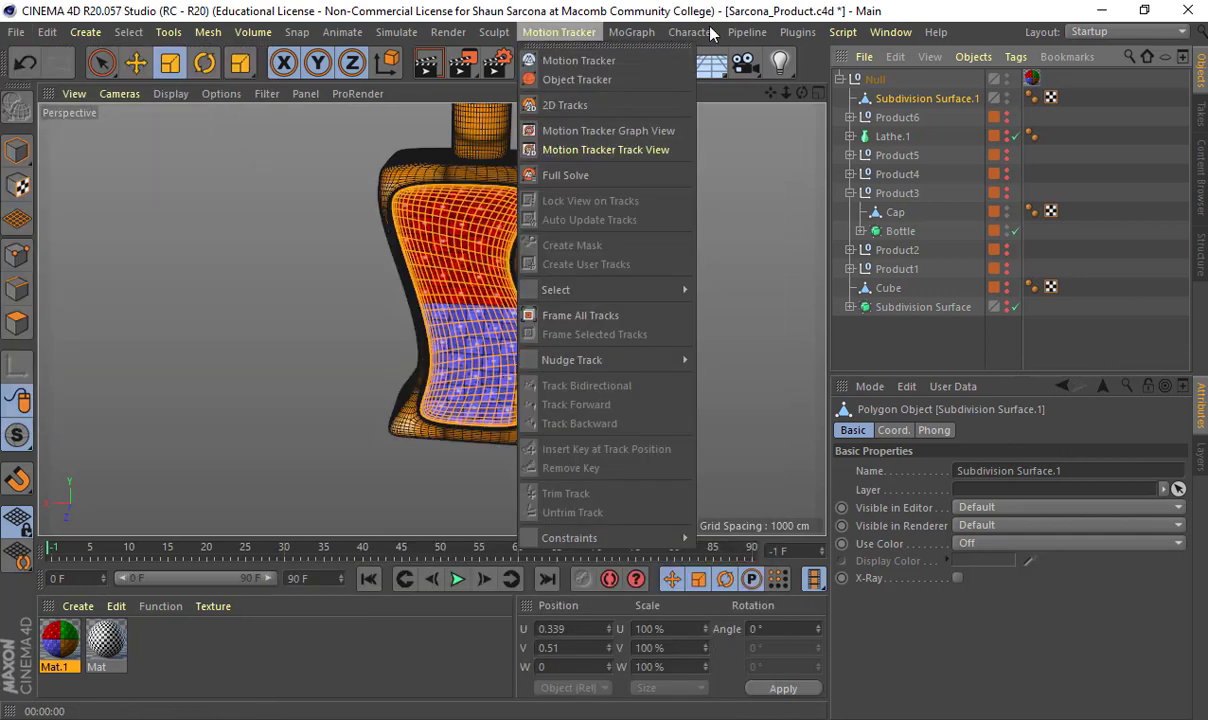
{"action": "mouse_move", "coordinate": [890, 32]}
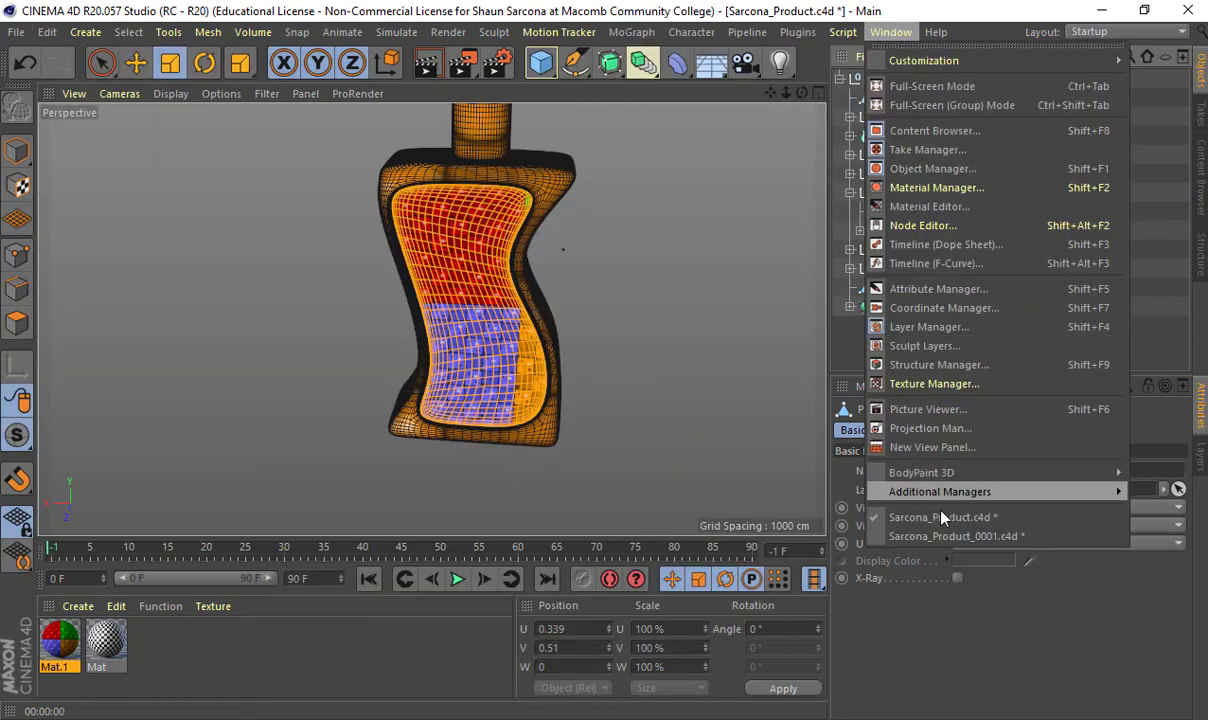
{"action": "left_click", "coordinate": [940, 536]}
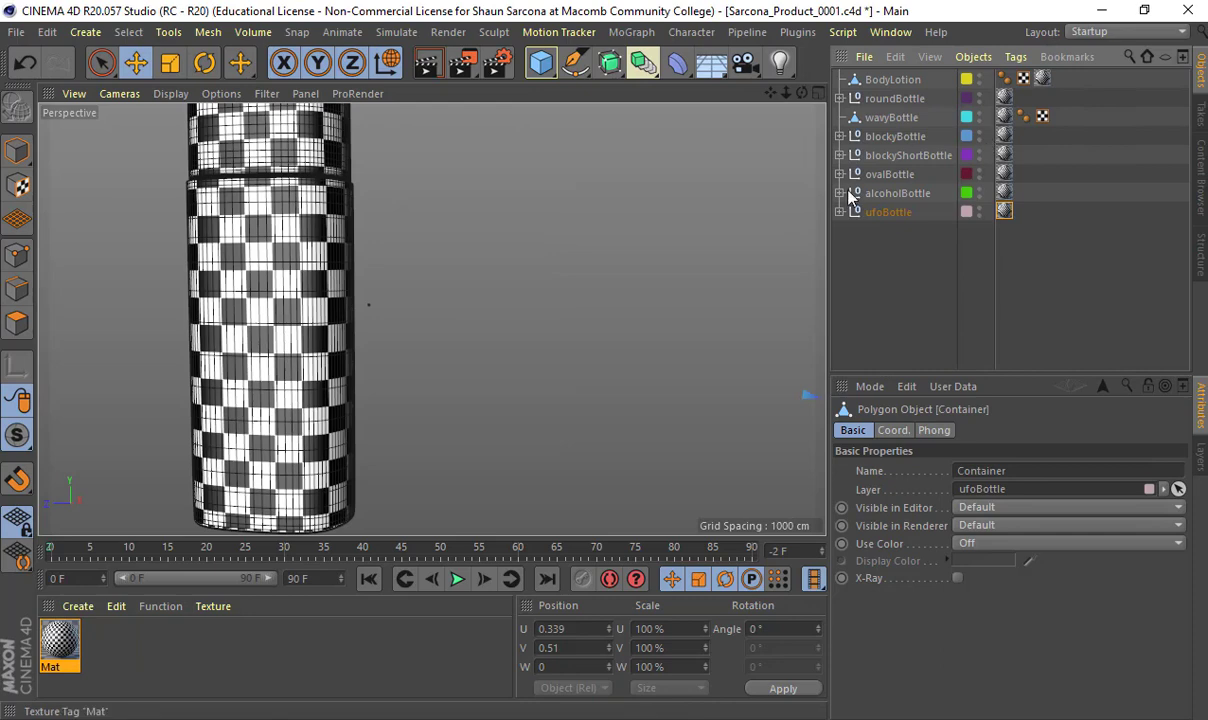
Show the scene layers, isolate blockyBottle in the viewport and inspect the checker pattern on its sides
{"action": "left_click", "coordinate": [1199, 458]}
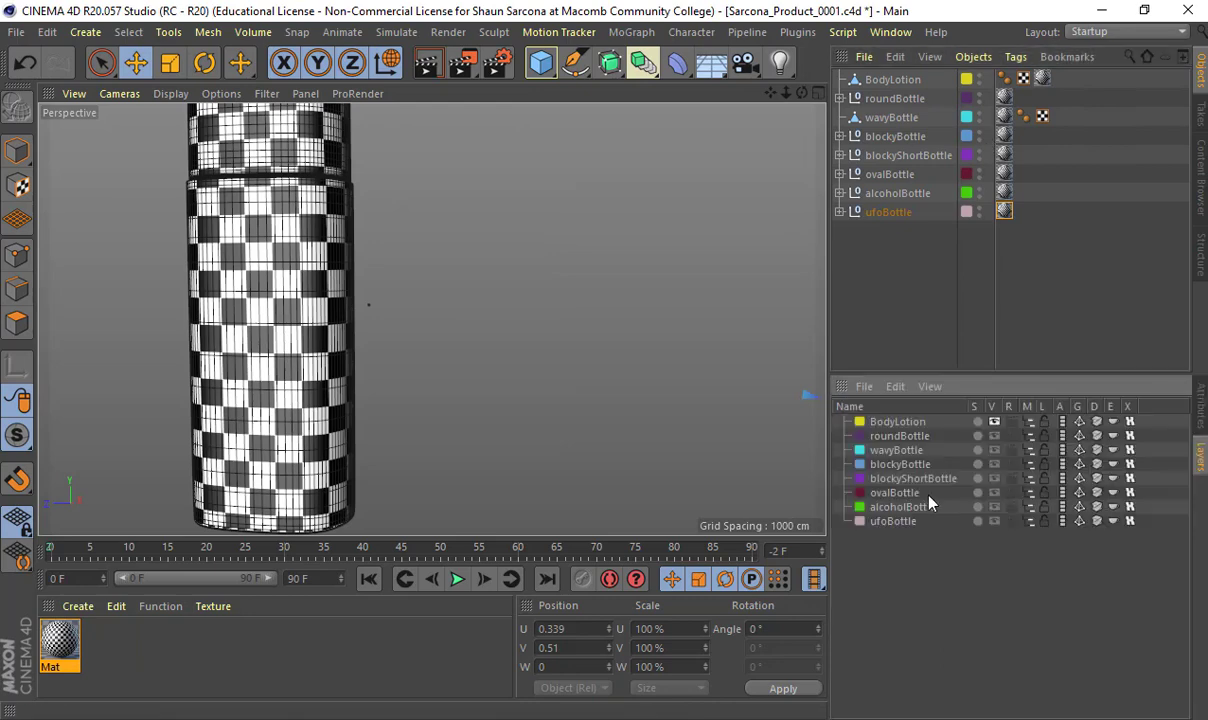
{"action": "left_click", "coordinate": [994, 436], "text": "ctrl"}
{"action": "left_click", "coordinate": [995, 450], "text": "ctrl"}
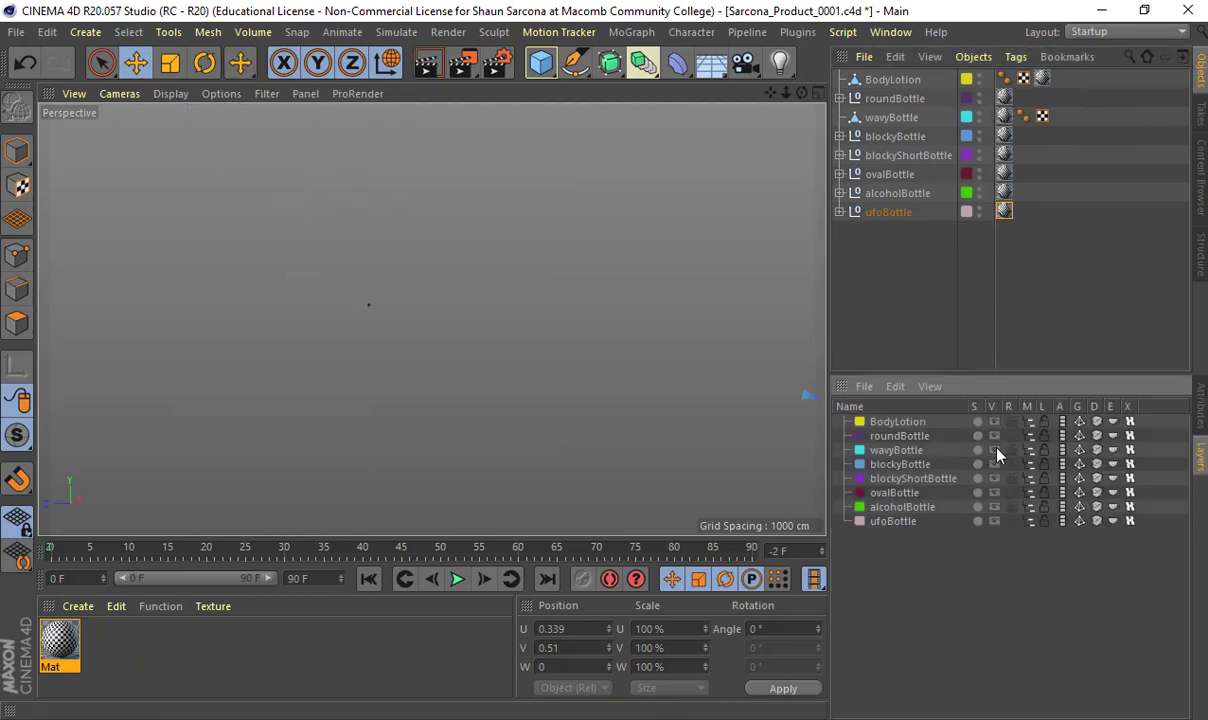
{"action": "left_click", "coordinate": [995, 464], "text": "ctrl"}
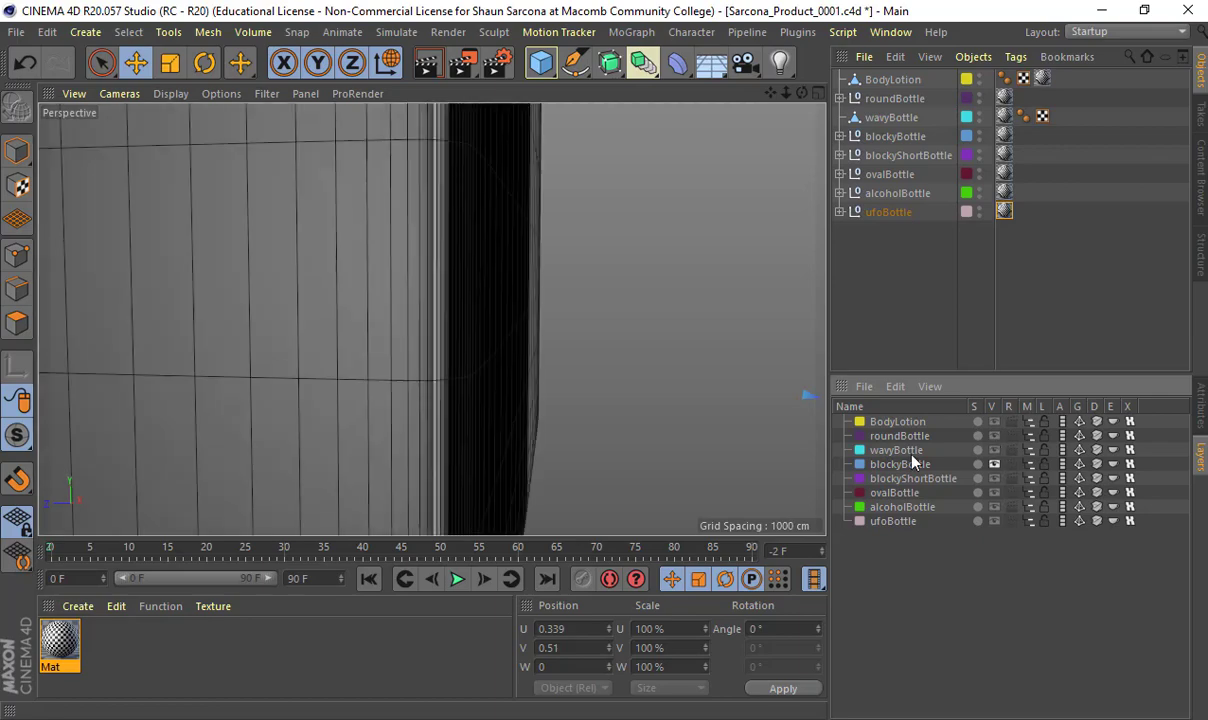
{"action": "left_click_drag", "start_coordinate": [643, 416], "coordinate": [500, 380], "text": "alt"}
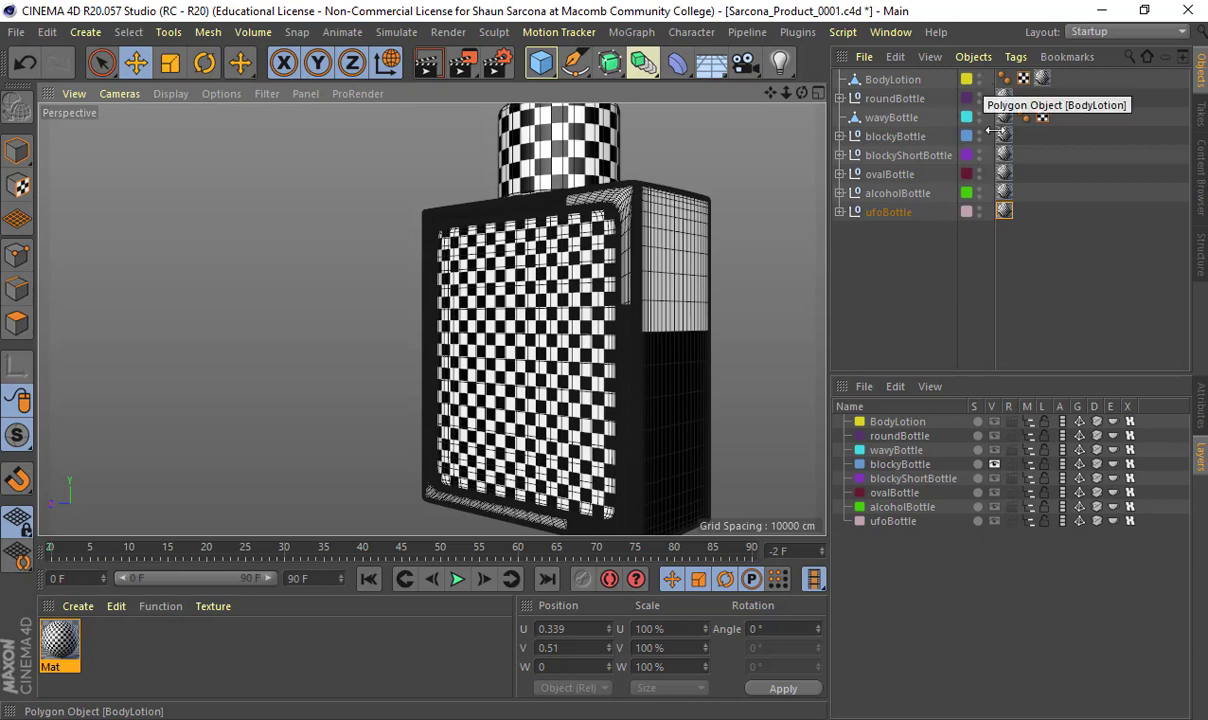
Preview the blockyShortBottle, ovalBottle, alcoholBottle and ufoBottle layers one after another in the viewport, hiding each again
{"action": "left_click", "coordinate": [994, 478]}
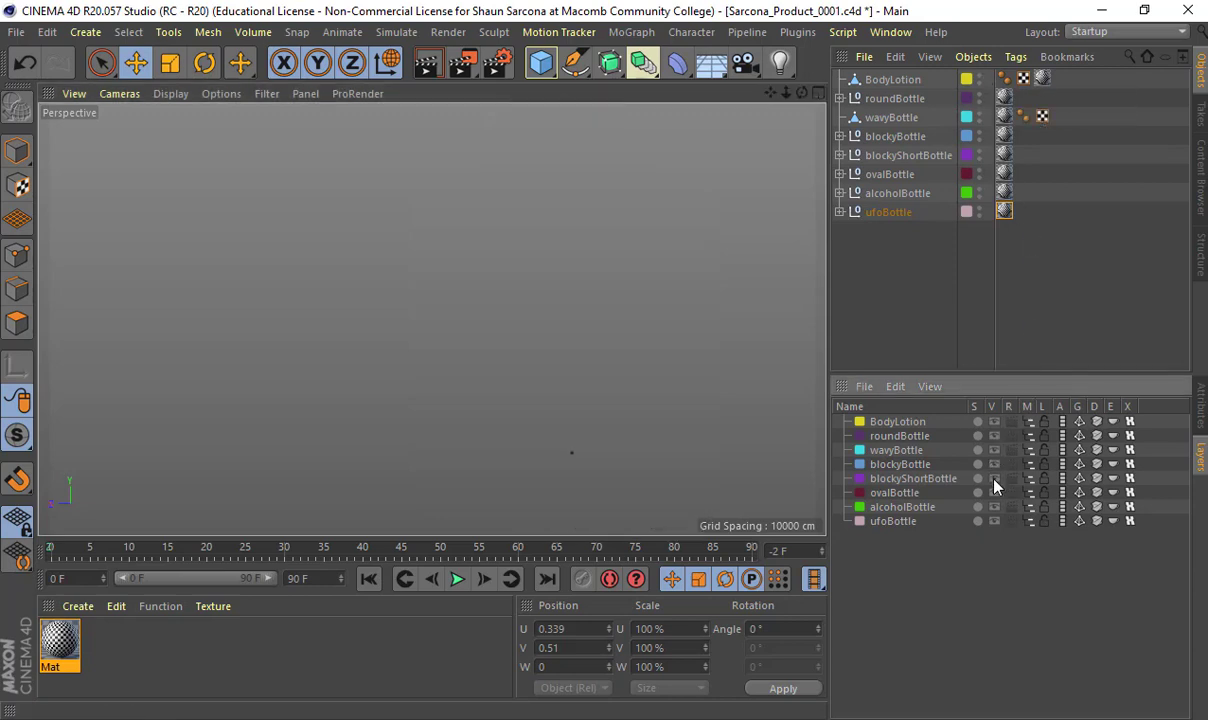
{"action": "left_click", "coordinate": [994, 478]}
{"action": "left_click", "coordinate": [995, 493]}
{"action": "left_click", "coordinate": [995, 493]}
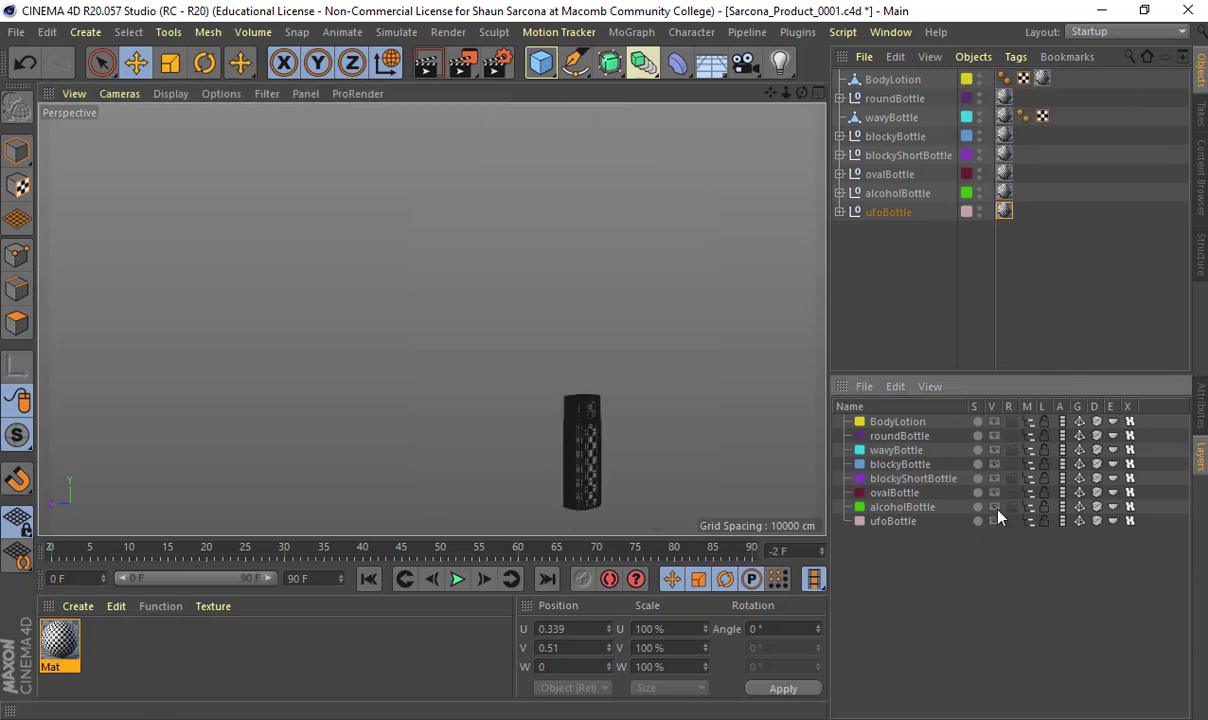
{"action": "left_click", "coordinate": [995, 507]}
{"action": "left_click", "coordinate": [995, 507]}
{"action": "left_click", "coordinate": [995, 521]}
{"action": "left_click", "coordinate": [994, 521]}
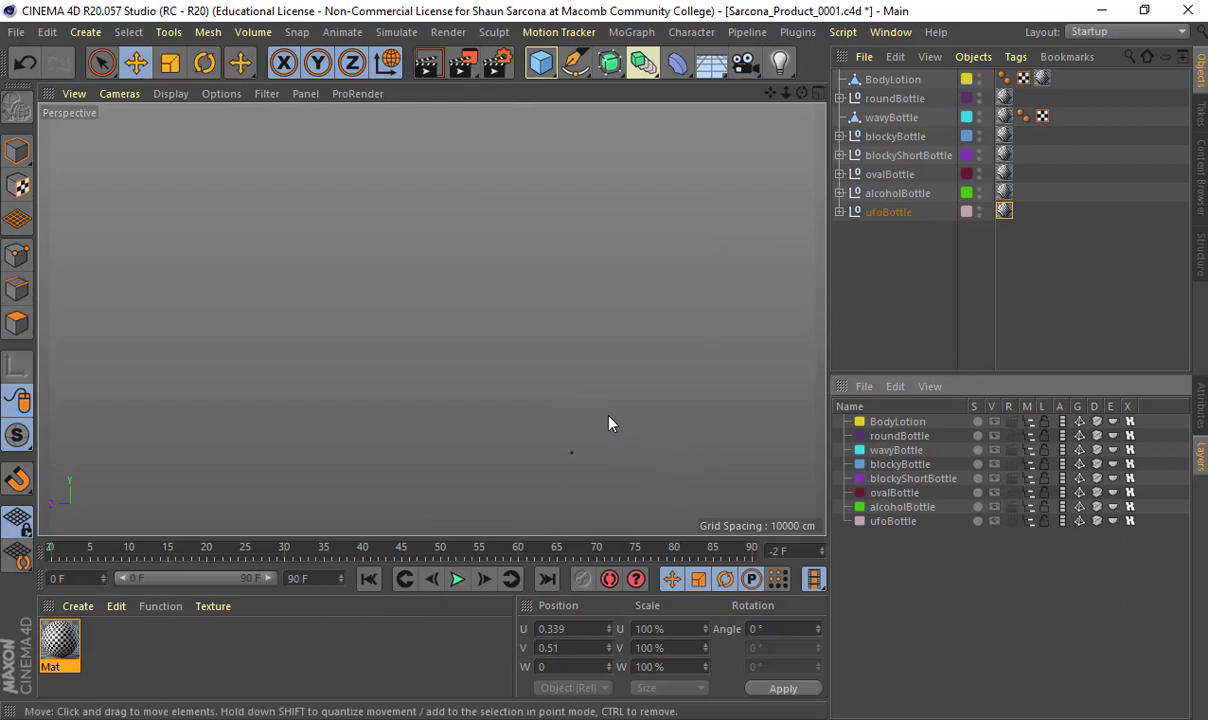
Make only the BodyLotion layer visible and frame the whole lotion bottle in the viewport
{"action": "scroll", "coordinate": [608, 416], "scroll_direction": "down", "scroll_amount": 3}
{"action": "left_click", "coordinate": [994, 421]}
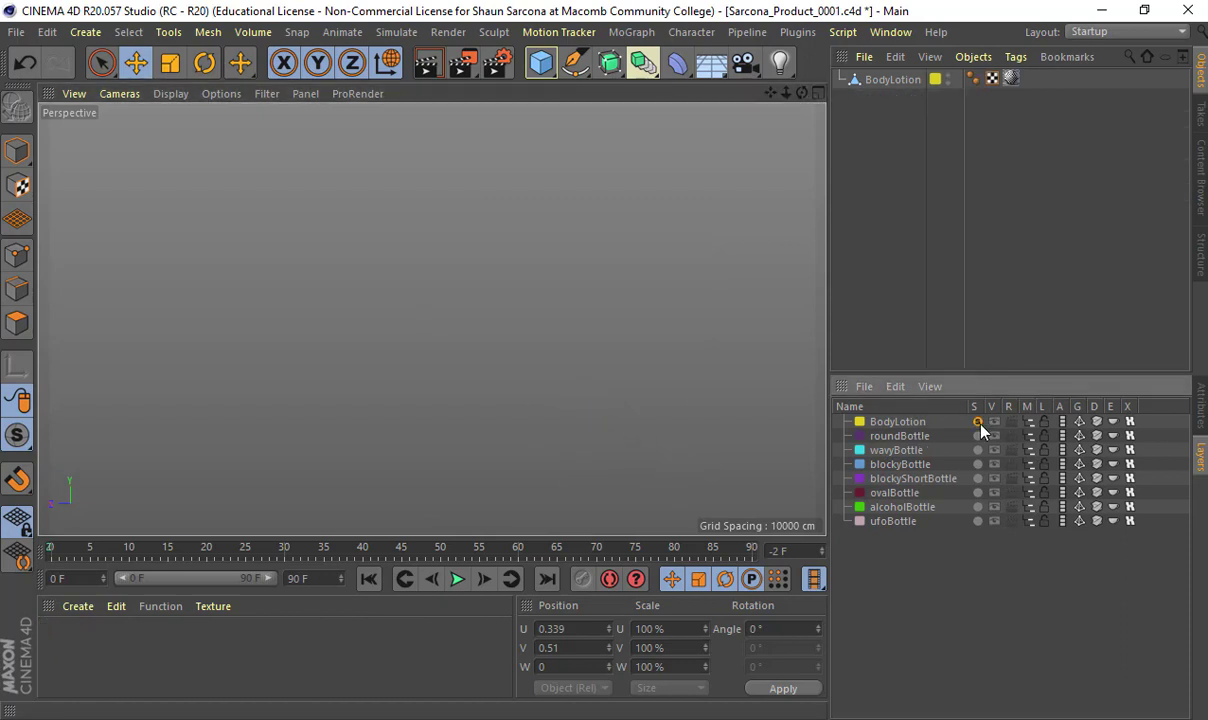
{"action": "scroll", "coordinate": [662, 400], "scroll_direction": "up", "scroll_amount": 5}
{"action": "middle_click_drag", "start_coordinate": [531, 343], "coordinate": [539, 305], "text": "alt"}
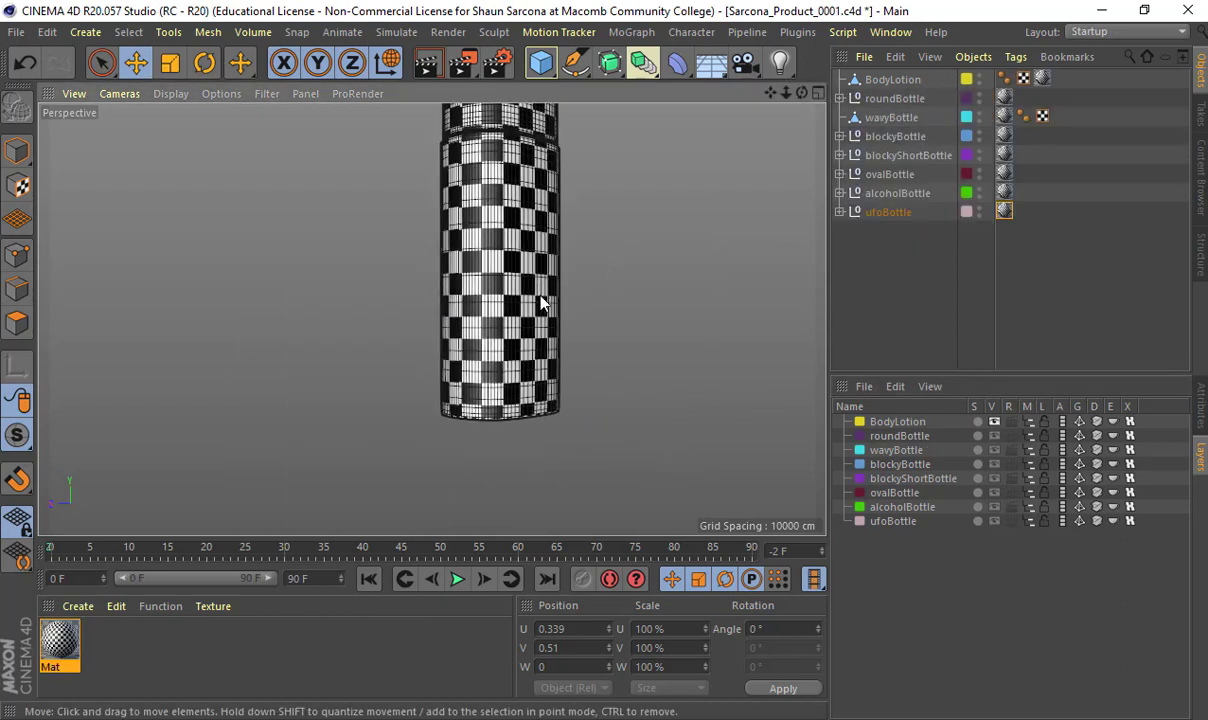
{"action": "left_click_drag", "start_coordinate": [539, 305], "coordinate": [593, 311], "text": "alt"}
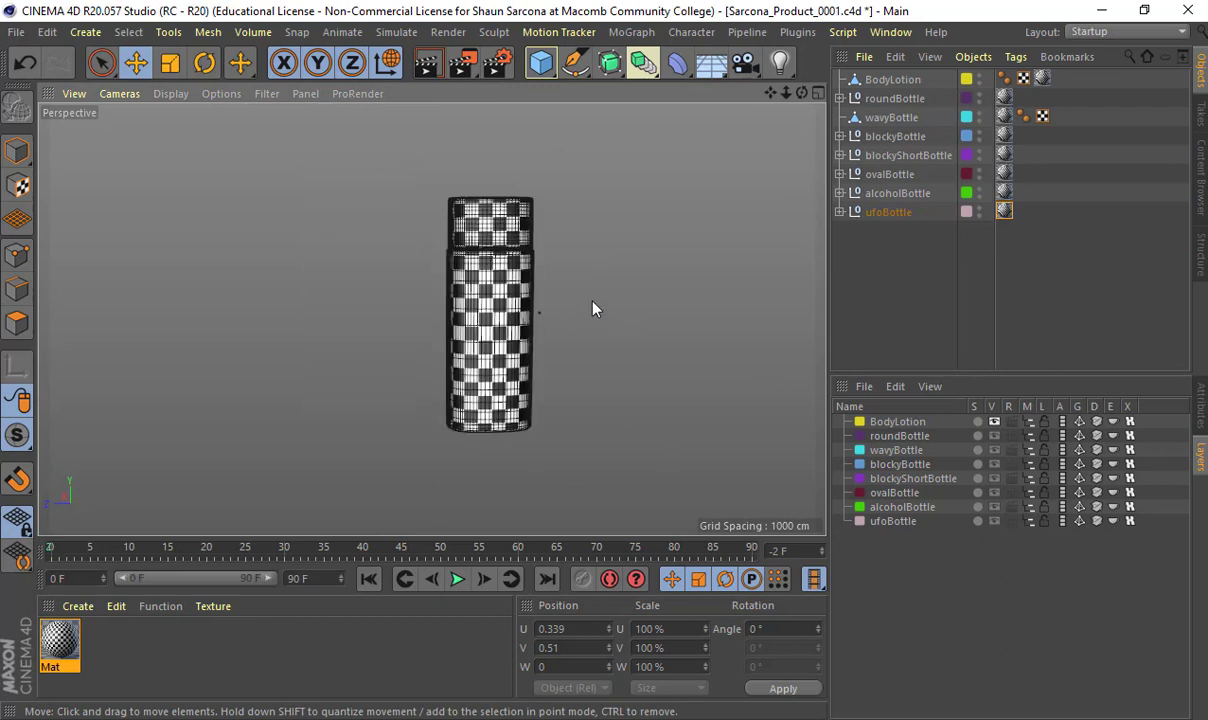
Create a new default material and apply it to BodyLotion in place of its checker material
{"action": "left_click", "coordinate": [1068, 31]}
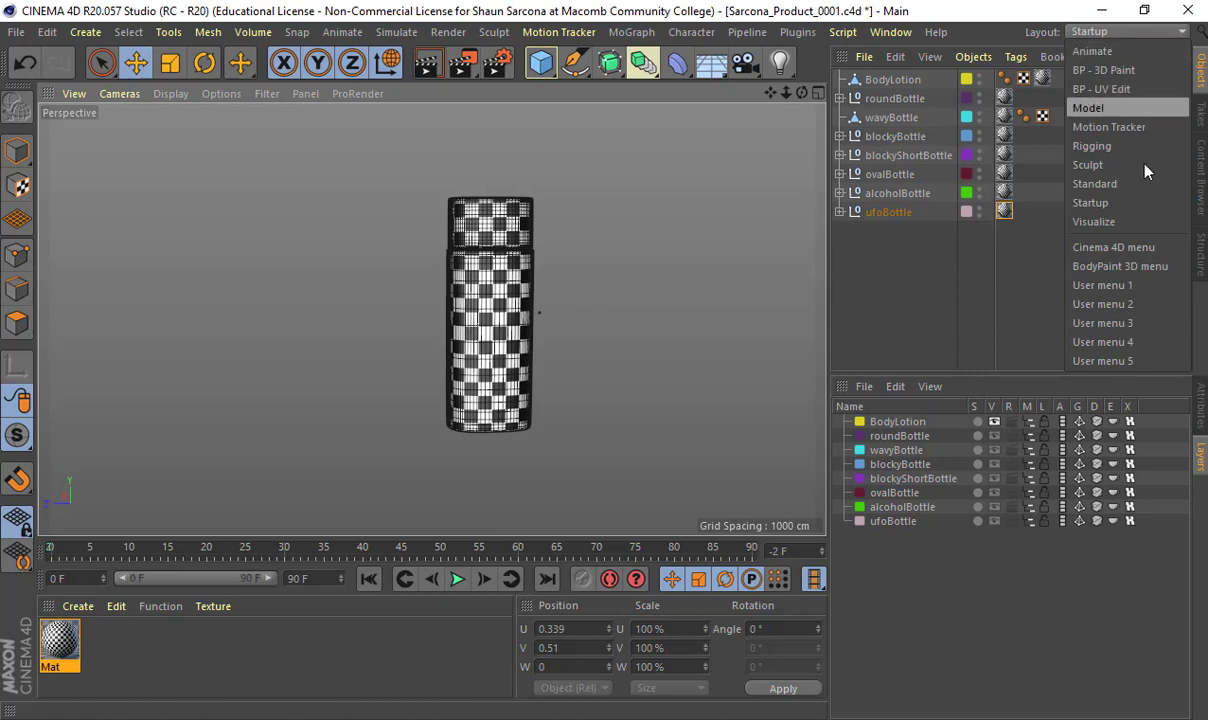
{"action": "left_click", "coordinate": [134, 634]}
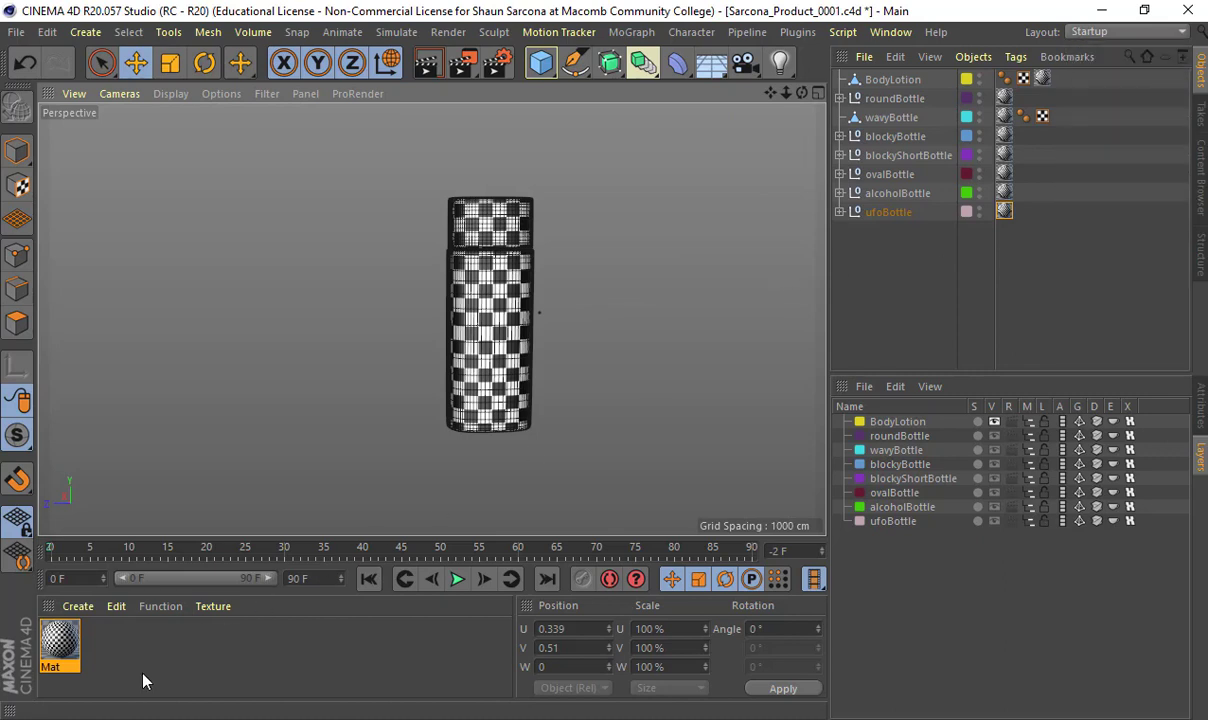
{"action": "double_click", "coordinate": [134, 634]}
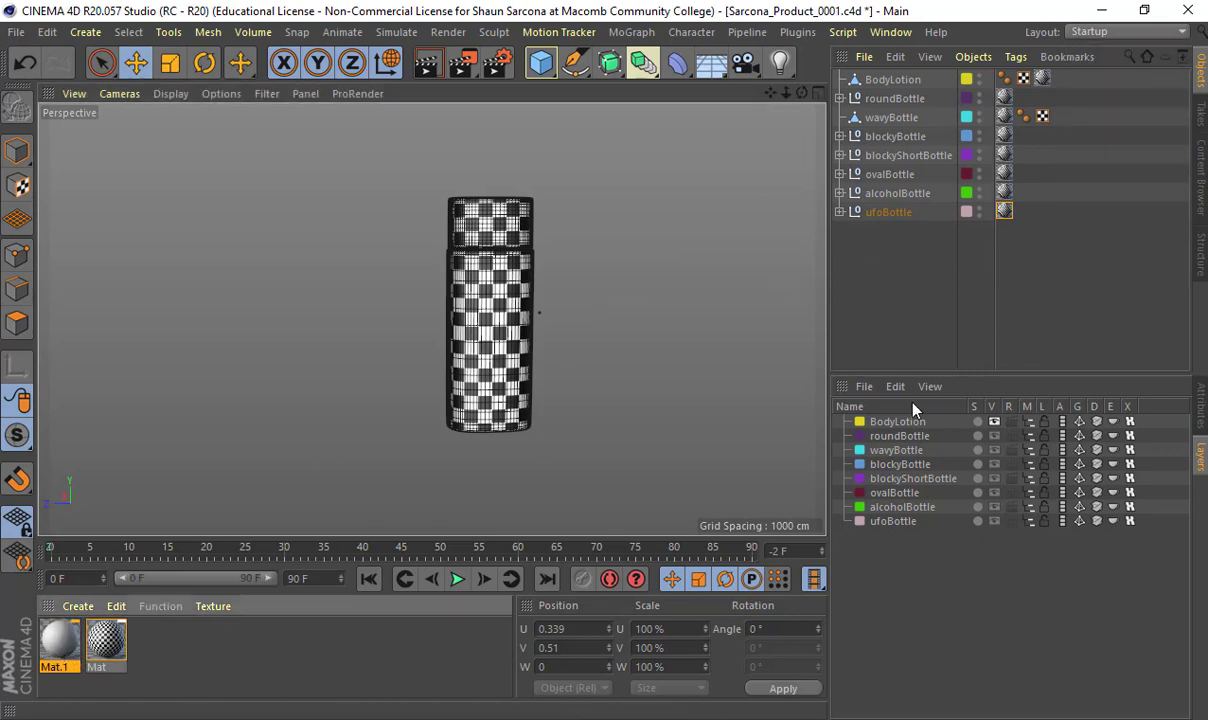
{"action": "left_click", "coordinate": [884, 80]}
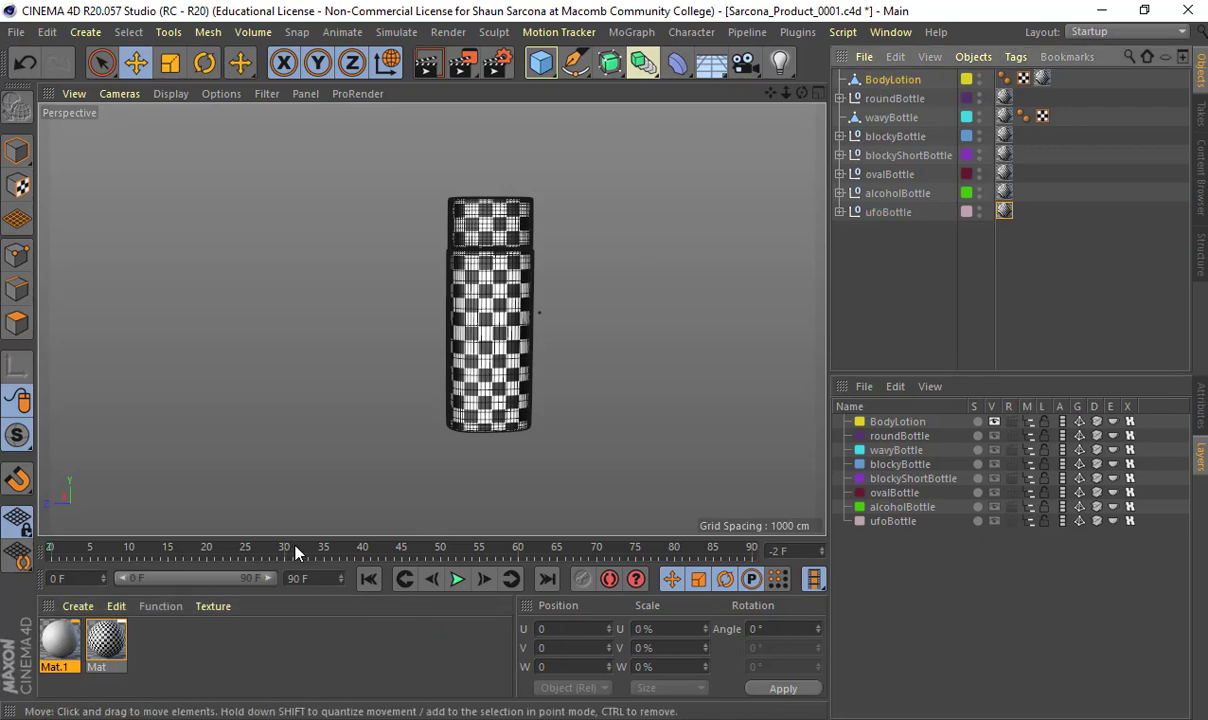
{"action": "left_click_drag", "start_coordinate": [62, 625], "coordinate": [1043, 78]}
{"action": "left_click_drag", "start_coordinate": [542, 264], "coordinate": [483, 271], "text": "alt"}
{"action": "right_click_drag", "start_coordinate": [483, 271], "coordinate": [465, 236], "text": "alt"}
Switch to the BP - UV Edit layout and start a new texture named BodyLotion_UV
{"action": "left_click", "coordinate": [1110, 32]}
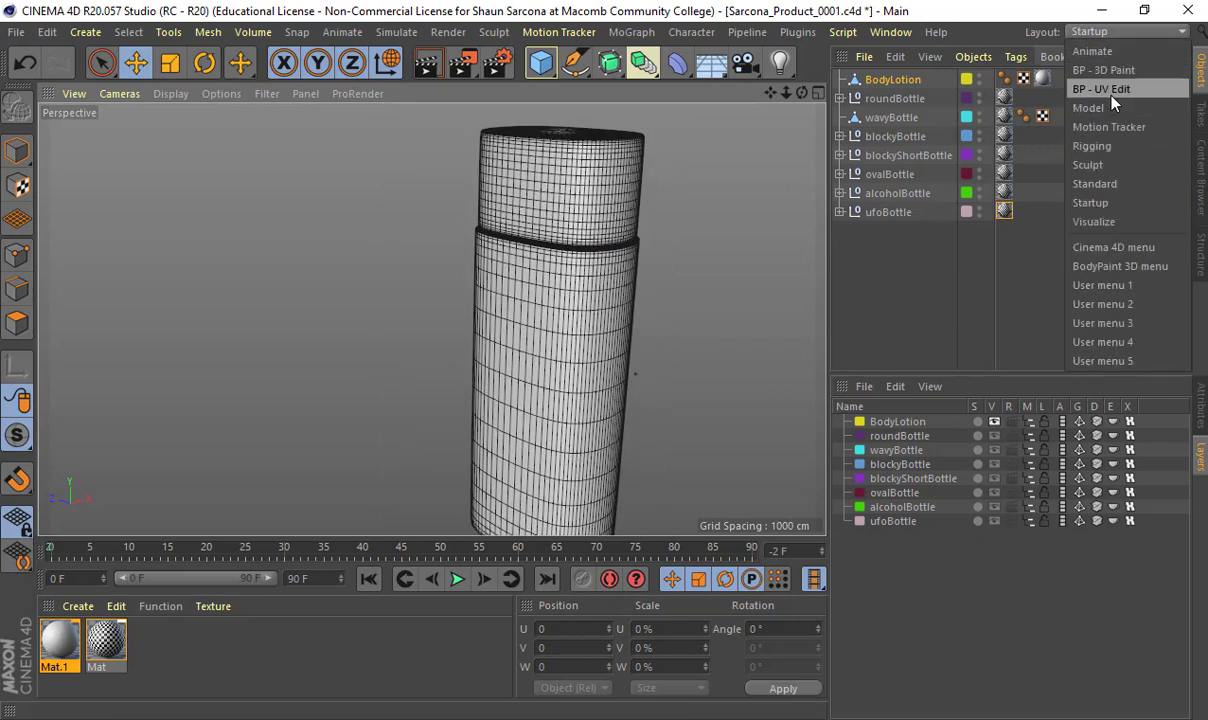
{"action": "left_click", "coordinate": [1103, 89]}
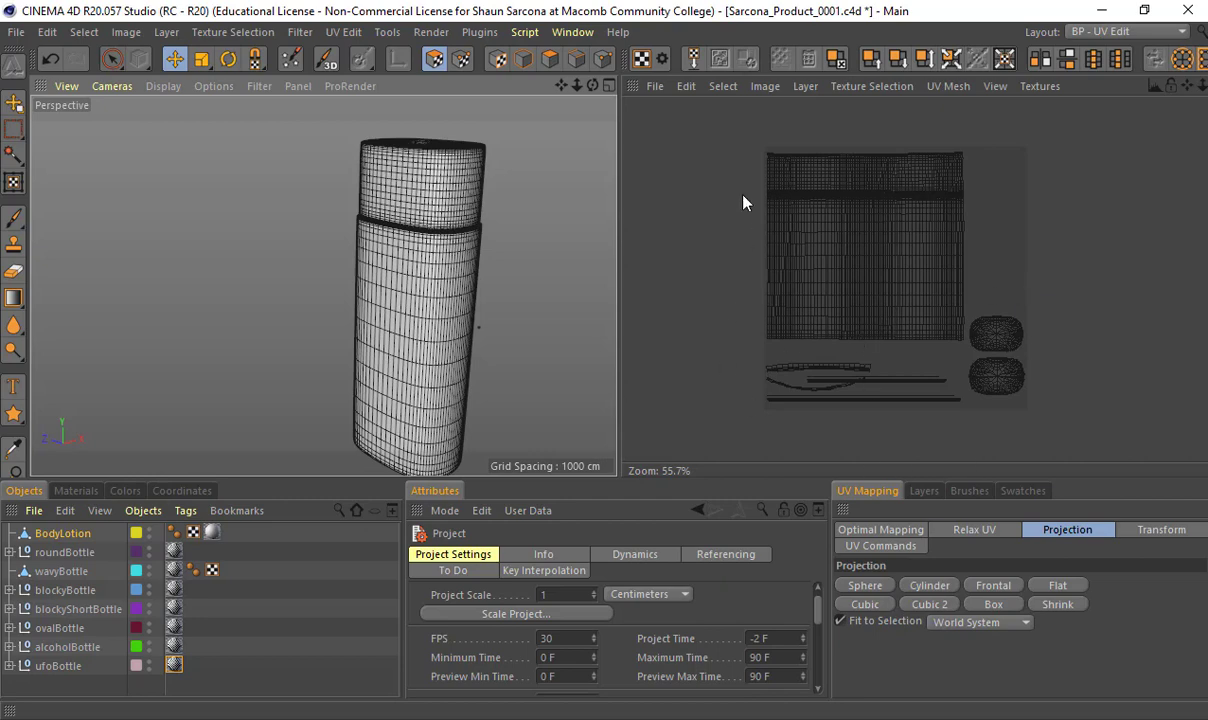
{"action": "left_click", "coordinate": [654, 86]}
{"action": "left_click", "coordinate": [670, 113]}
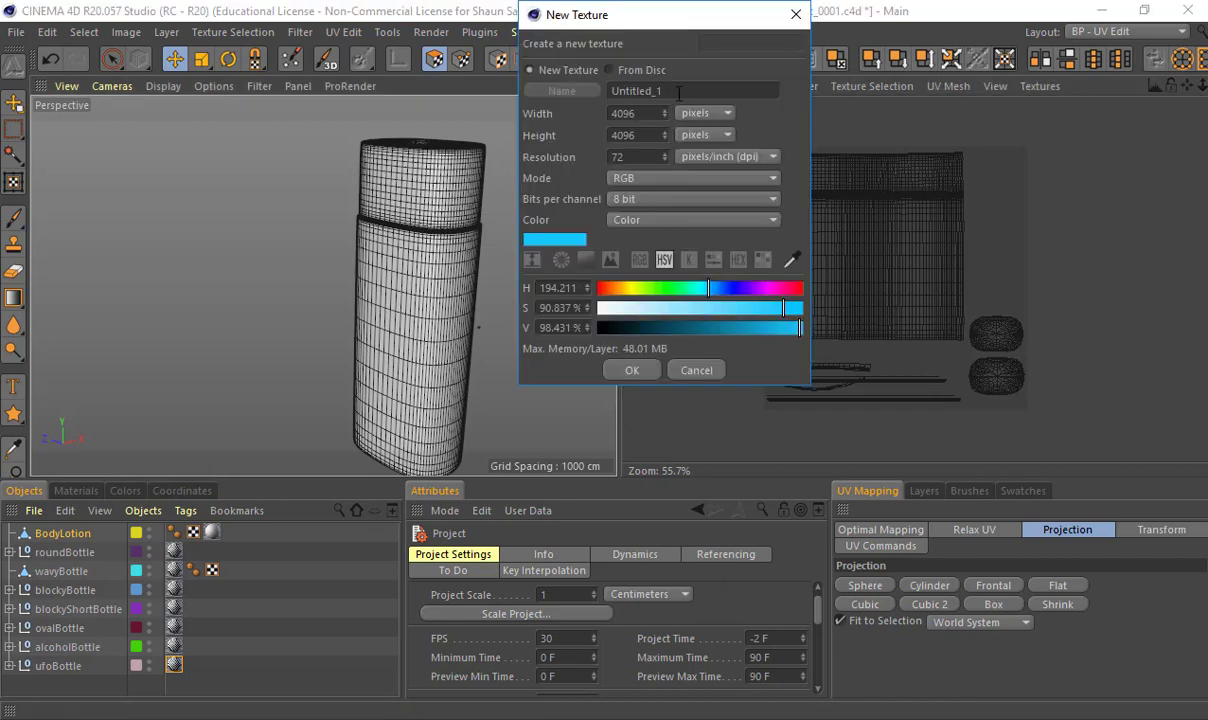
{"action": "type", "text": "BodyLotion_UV"}
{"action": "key", "text": "Tab"}
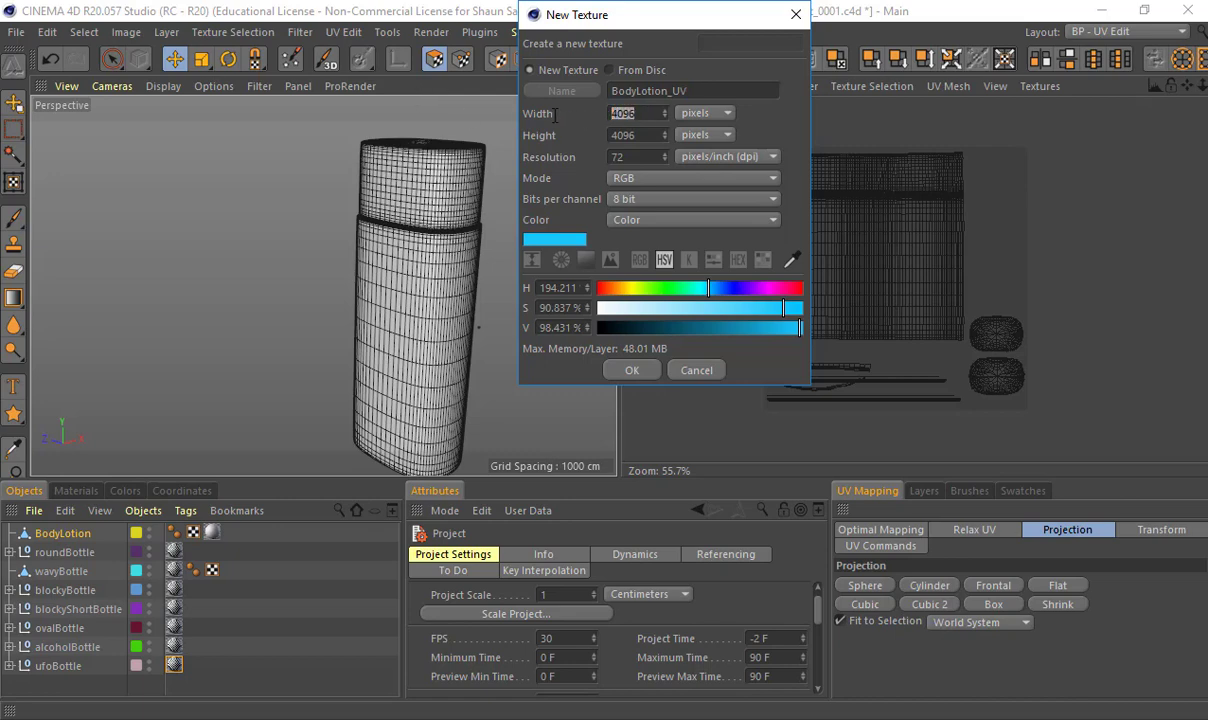
Set the new texture's width and height to 4096 pixels
{"action": "type", "text": "40496"}
{"action": "key", "text": "Tab"}
{"action": "type", "text": "40496"}
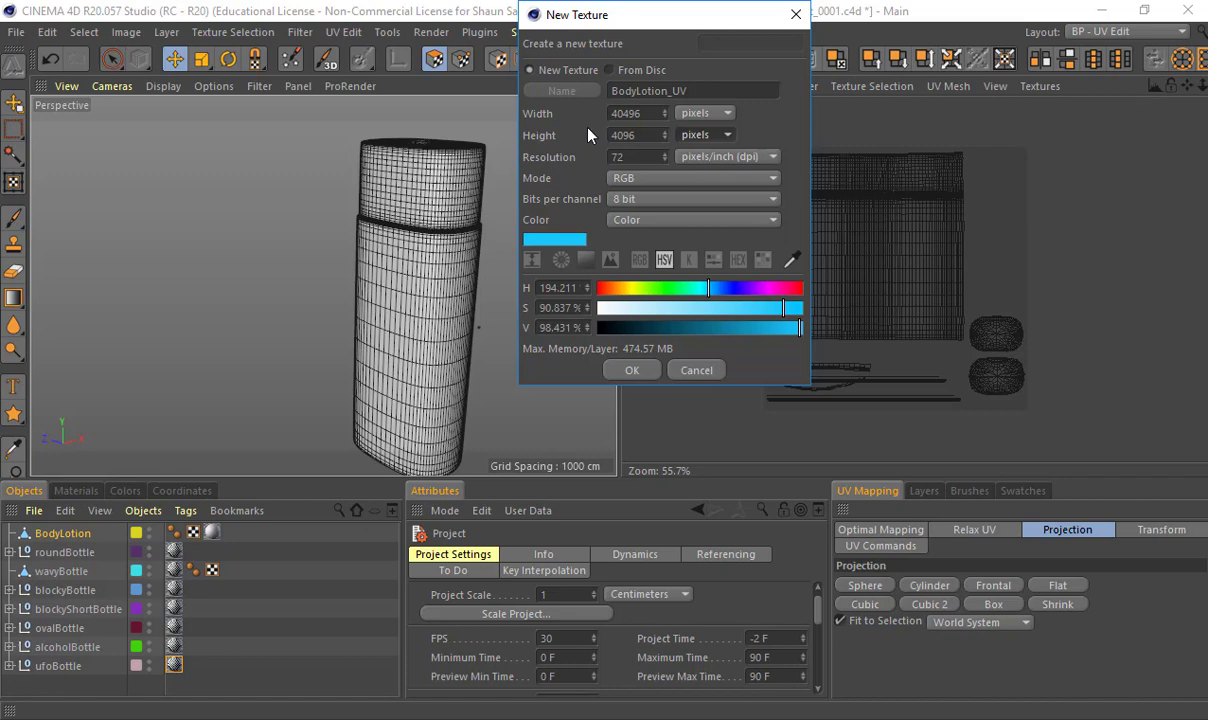
{"action": "left_click_drag", "start_coordinate": [679, 25], "coordinate": [671, 55]}
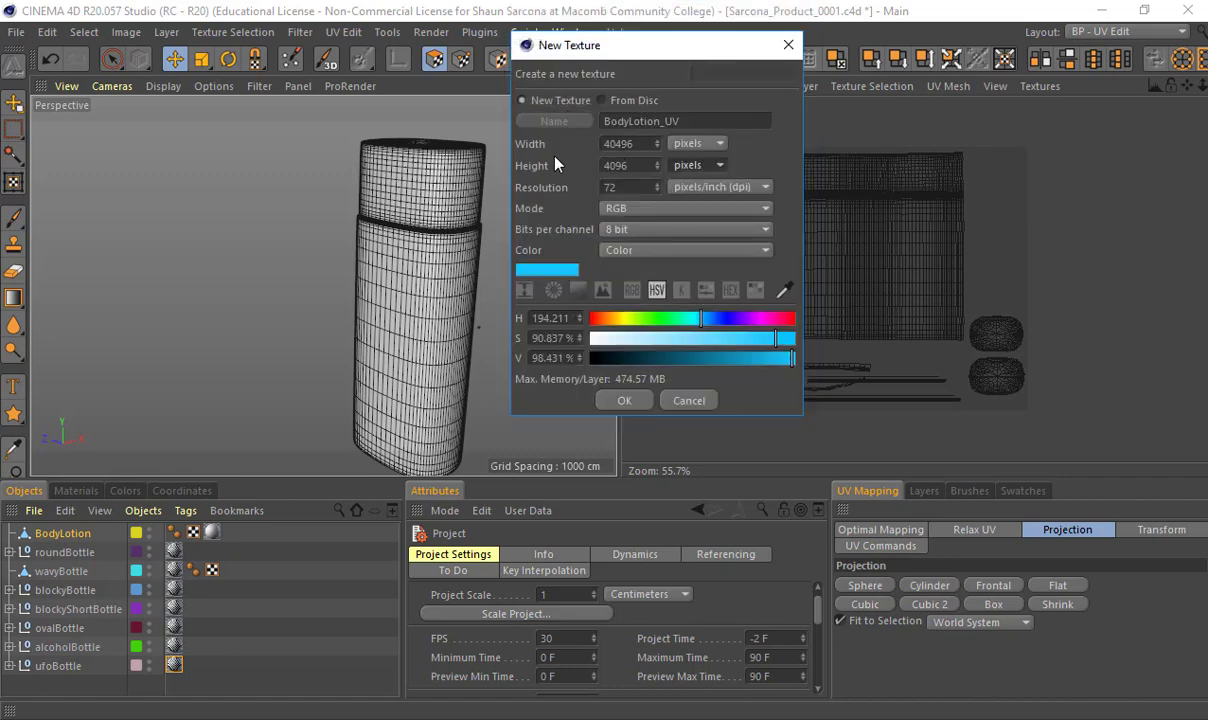
{"action": "left_click", "coordinate": [621, 144]}
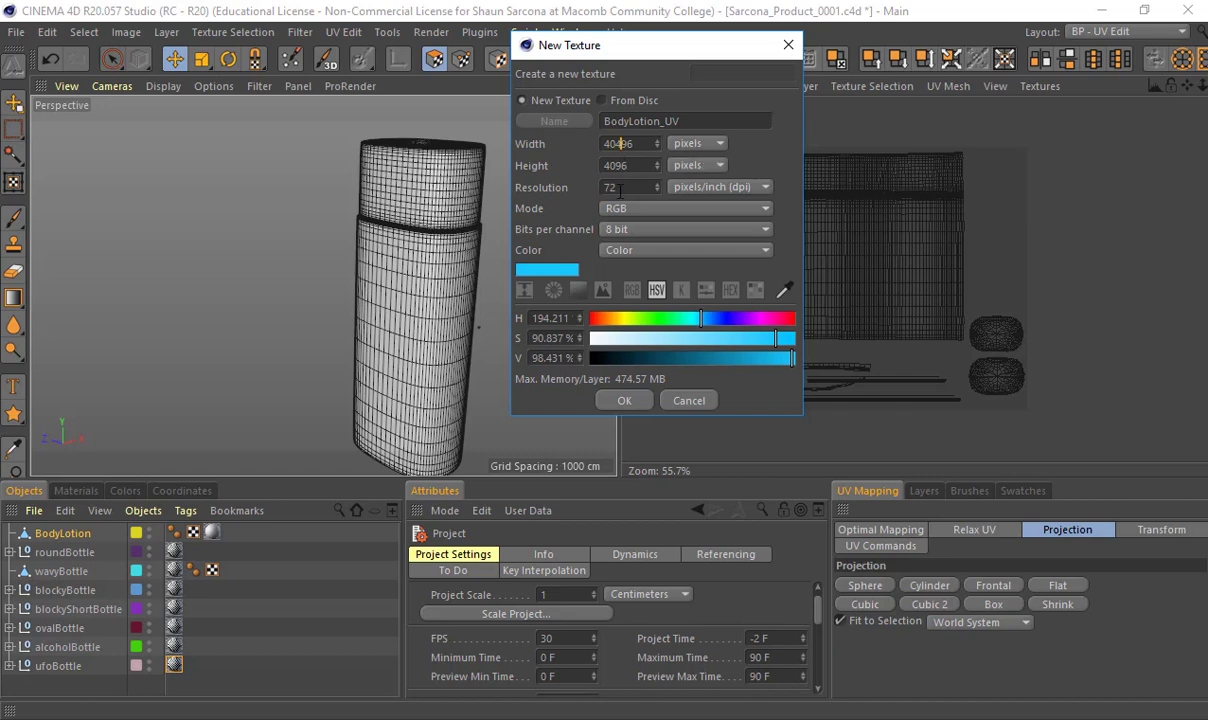
{"action": "key", "text": "BackSpace"}
{"action": "left_click_drag", "start_coordinate": [629, 187], "coordinate": [532, 192]}
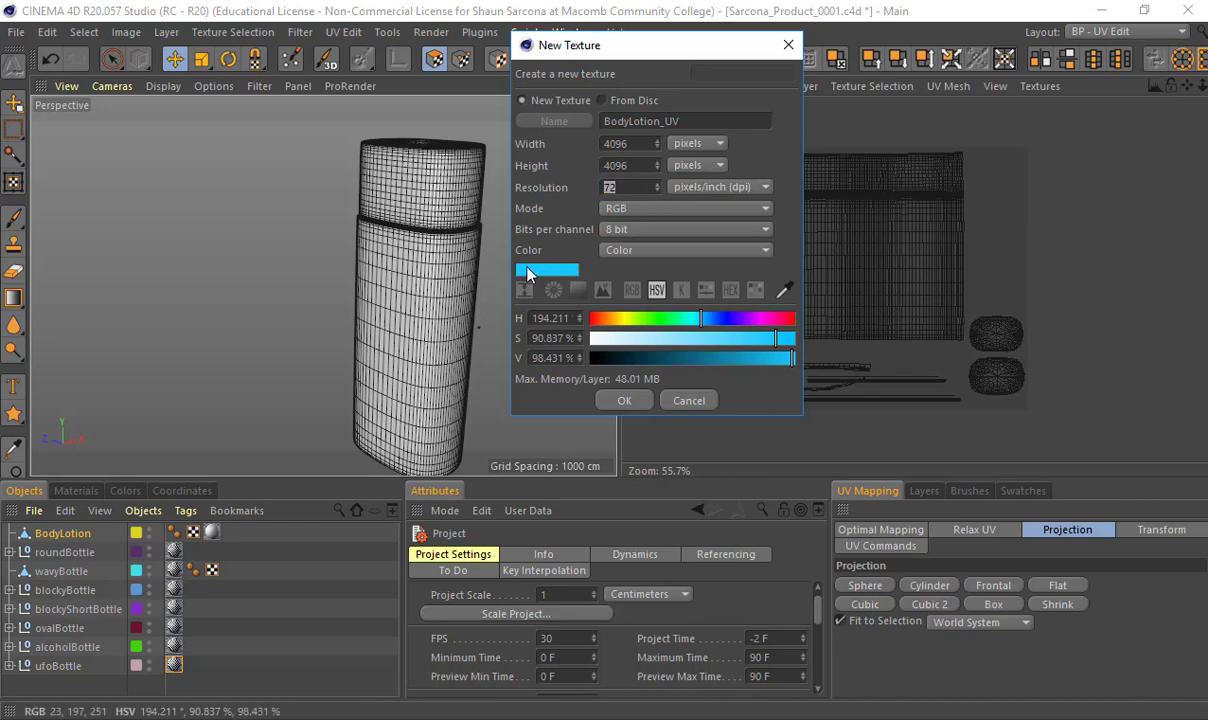
Set the new texture's background colour to black and create the texture
{"action": "left_click", "coordinate": [723, 319]}
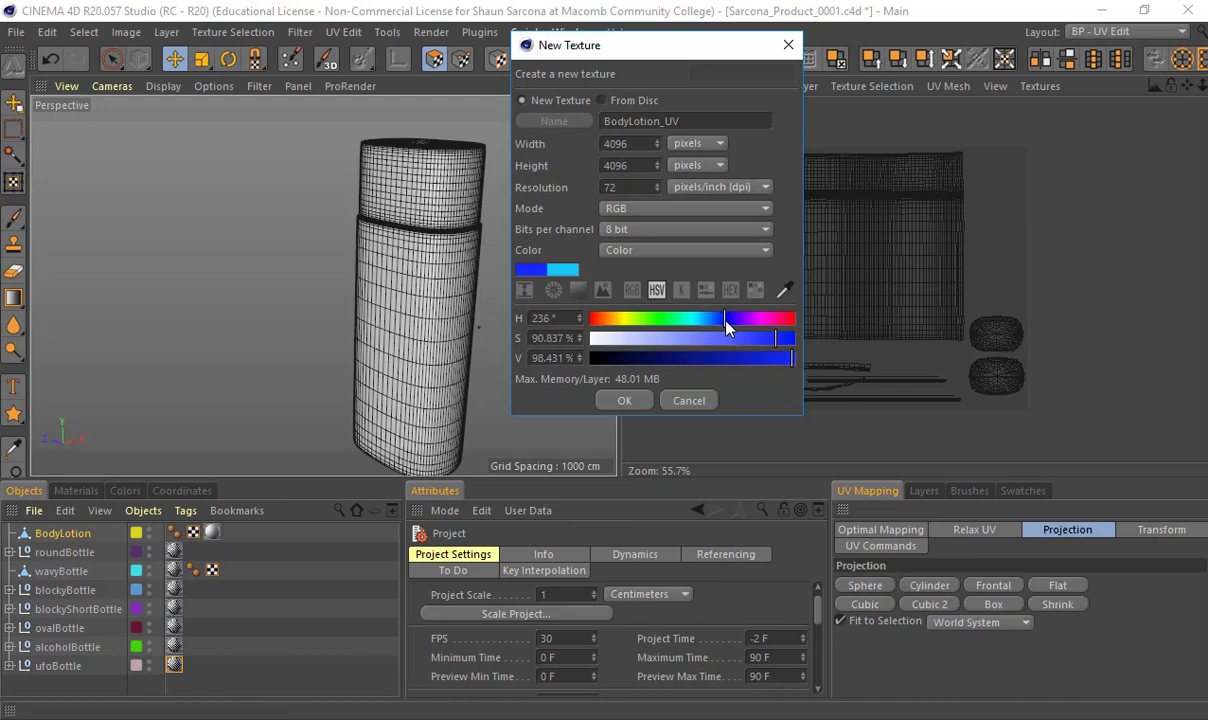
{"action": "left_click_drag", "start_coordinate": [726, 320], "coordinate": [702, 342]}
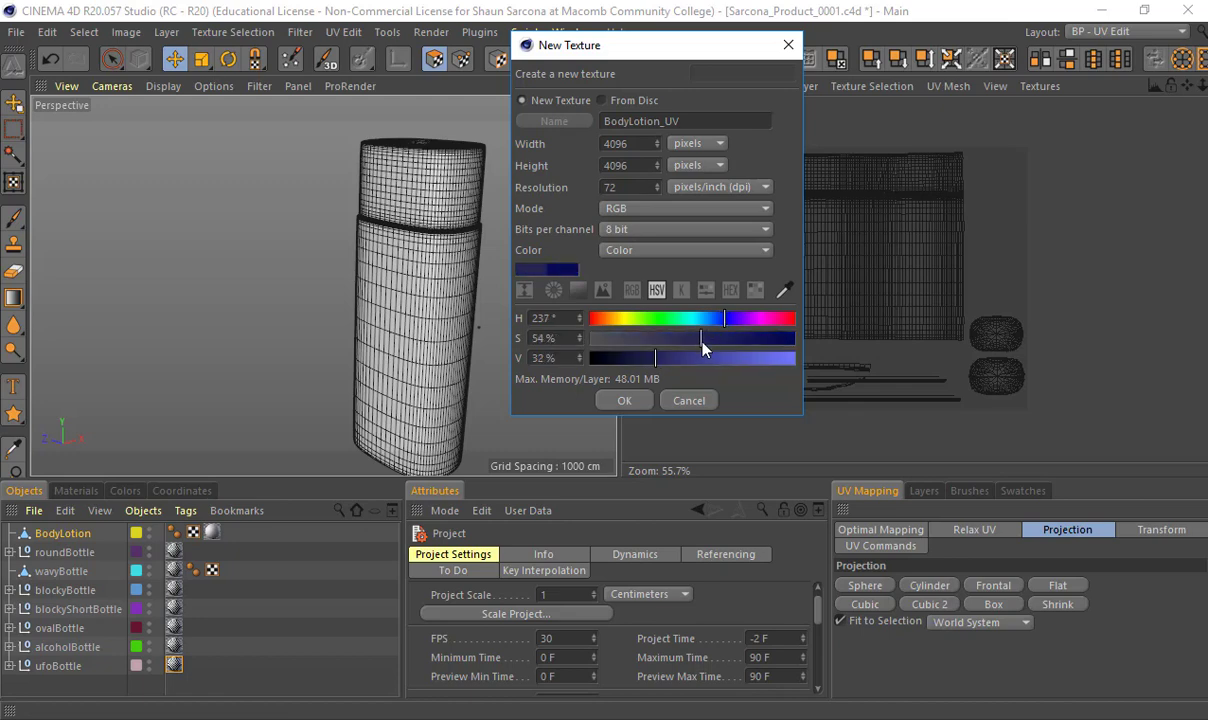
{"action": "left_click", "coordinate": [654, 338]}
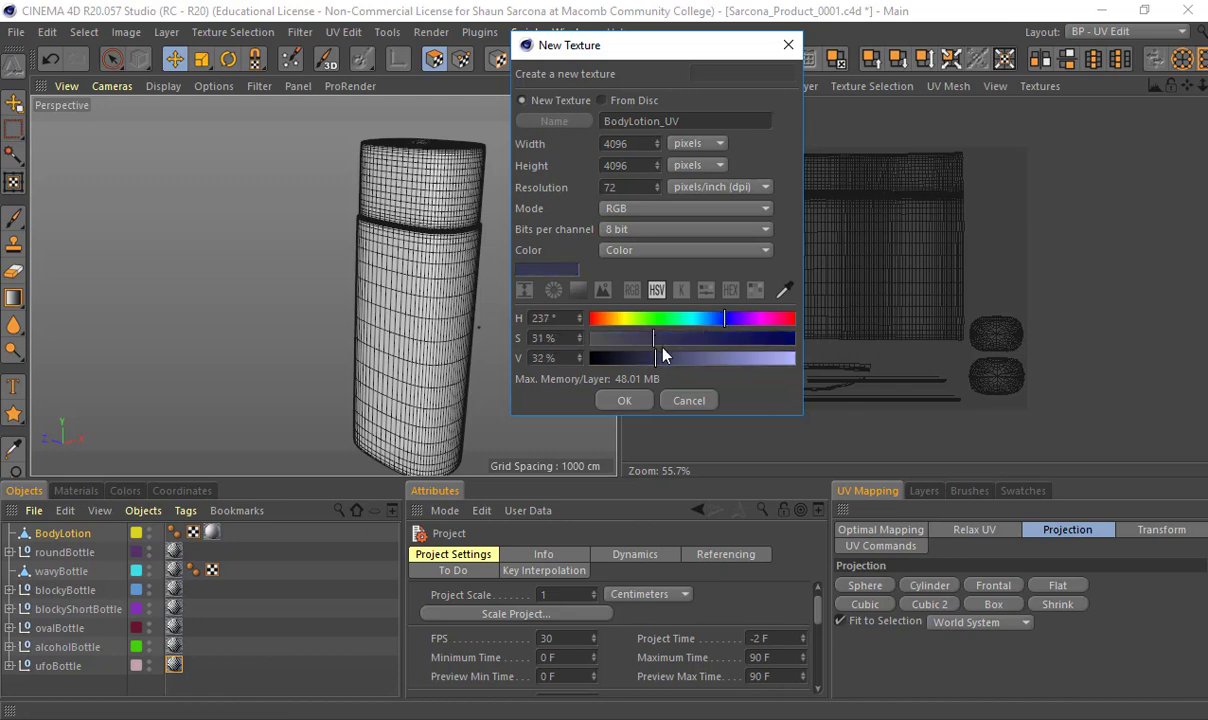
{"action": "left_click", "coordinate": [636, 400]}
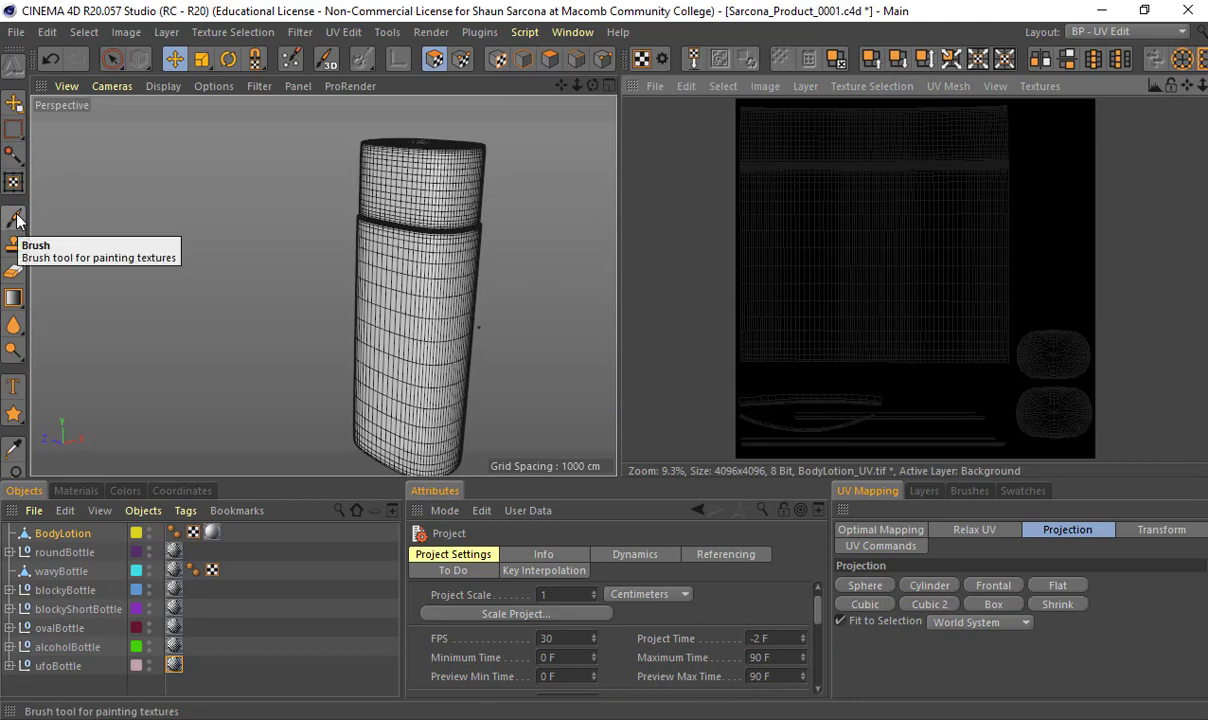
Activate the Brush tool with a size of 10 and review its pressure, hardness and spacing settings
{"action": "double_click", "coordinate": [230, 14]}
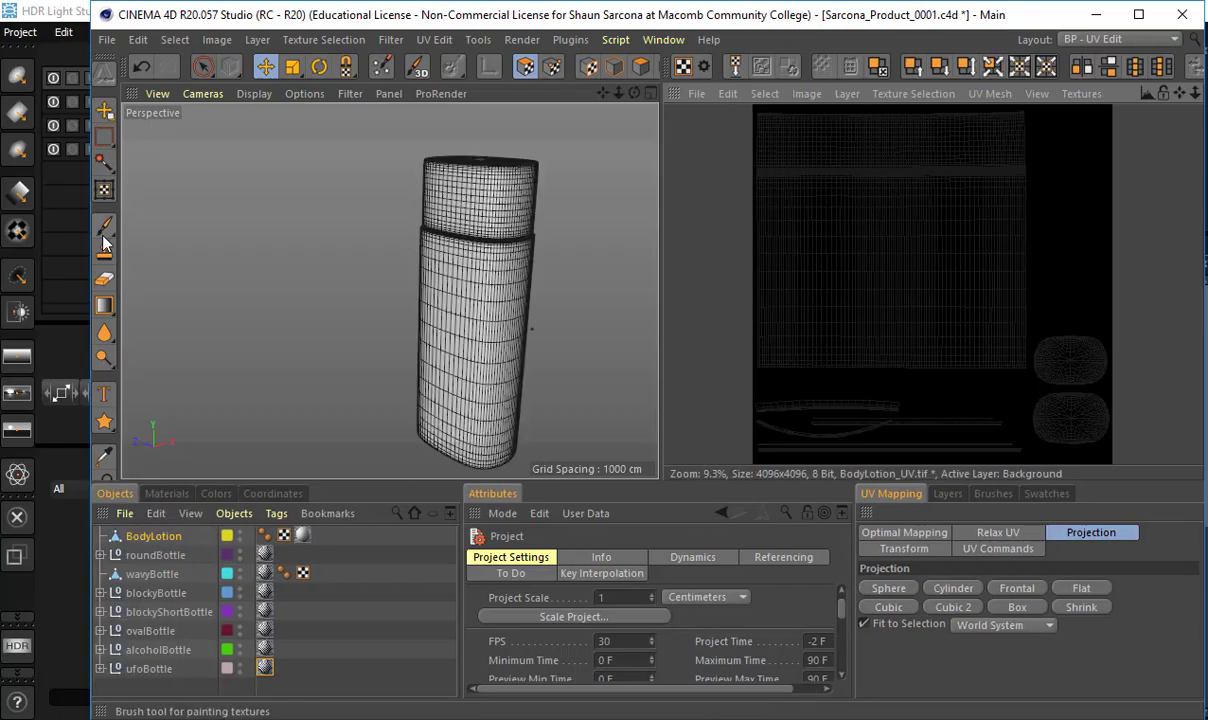
{"action": "left_click", "coordinate": [102, 232]}
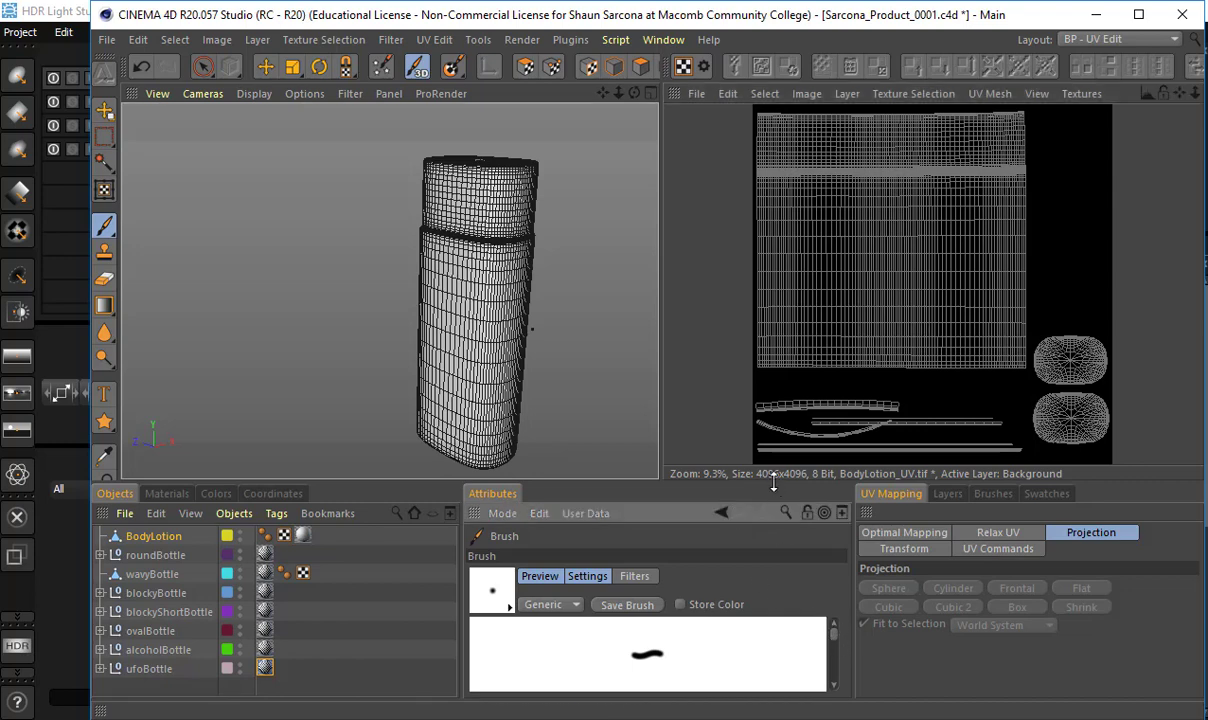
{"action": "left_click_drag", "start_coordinate": [776, 484], "coordinate": [760, 347]}
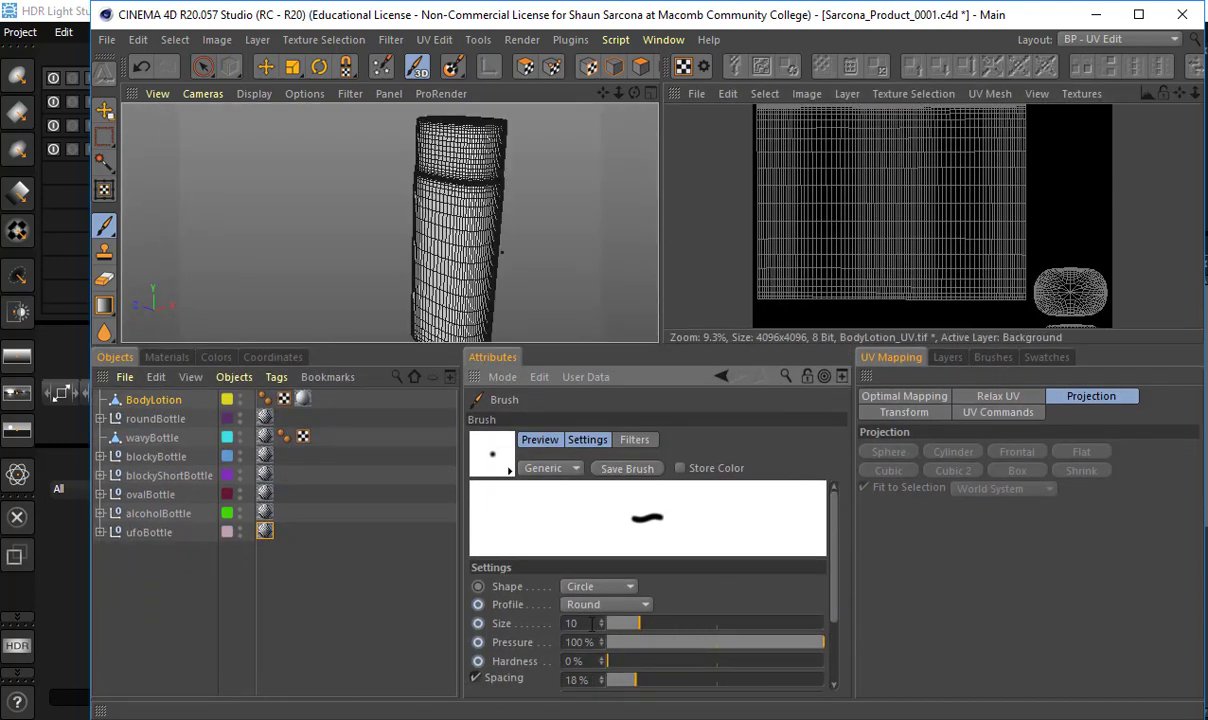
{"action": "left_click", "coordinate": [590, 623]}
{"action": "key", "text": "Return"}
{"action": "left_click", "coordinate": [994, 358]}
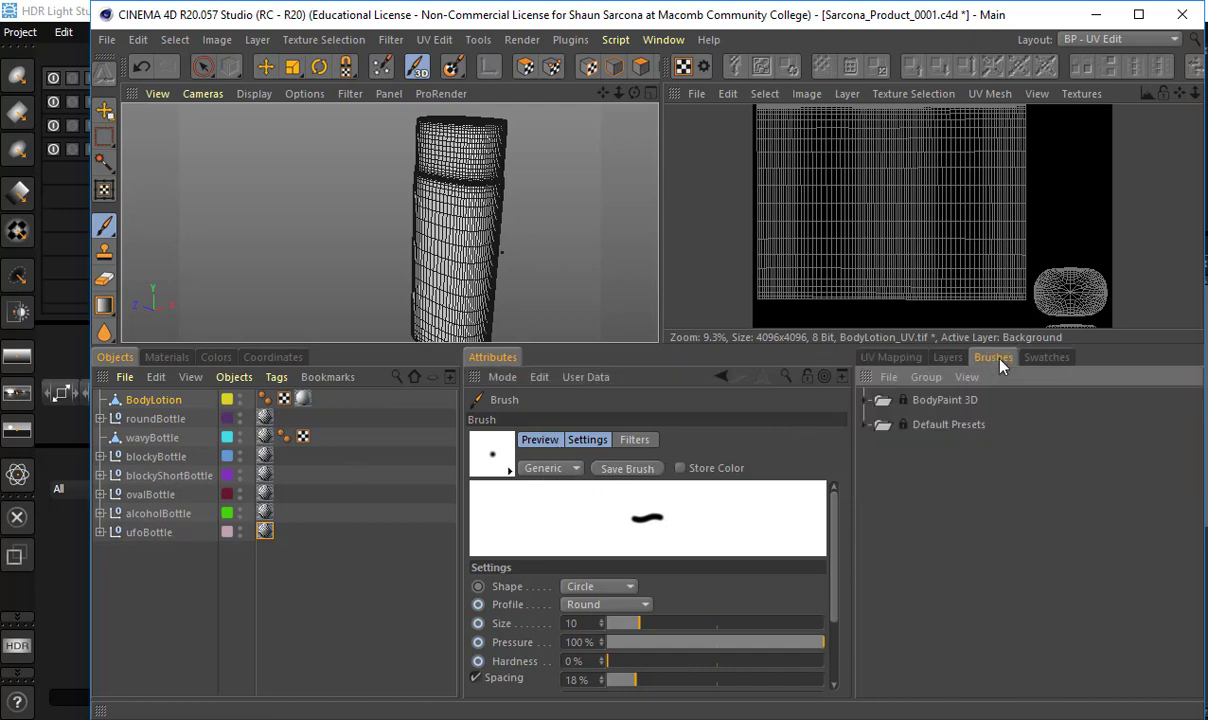
{"action": "left_click", "coordinate": [904, 359]}
{"action": "scroll", "coordinate": [540, 600], "scroll_direction": "down", "scroll_amount": 2}
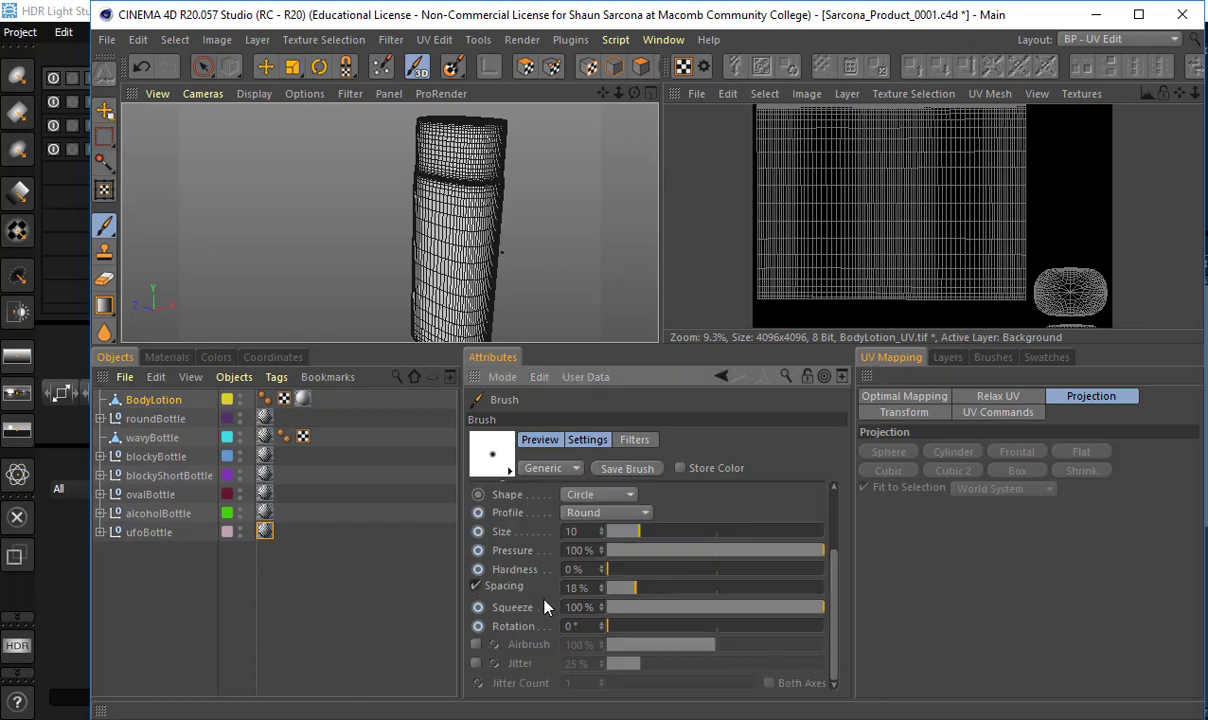
{"action": "scroll", "coordinate": [544, 607], "scroll_direction": "up", "scroll_amount": 2}
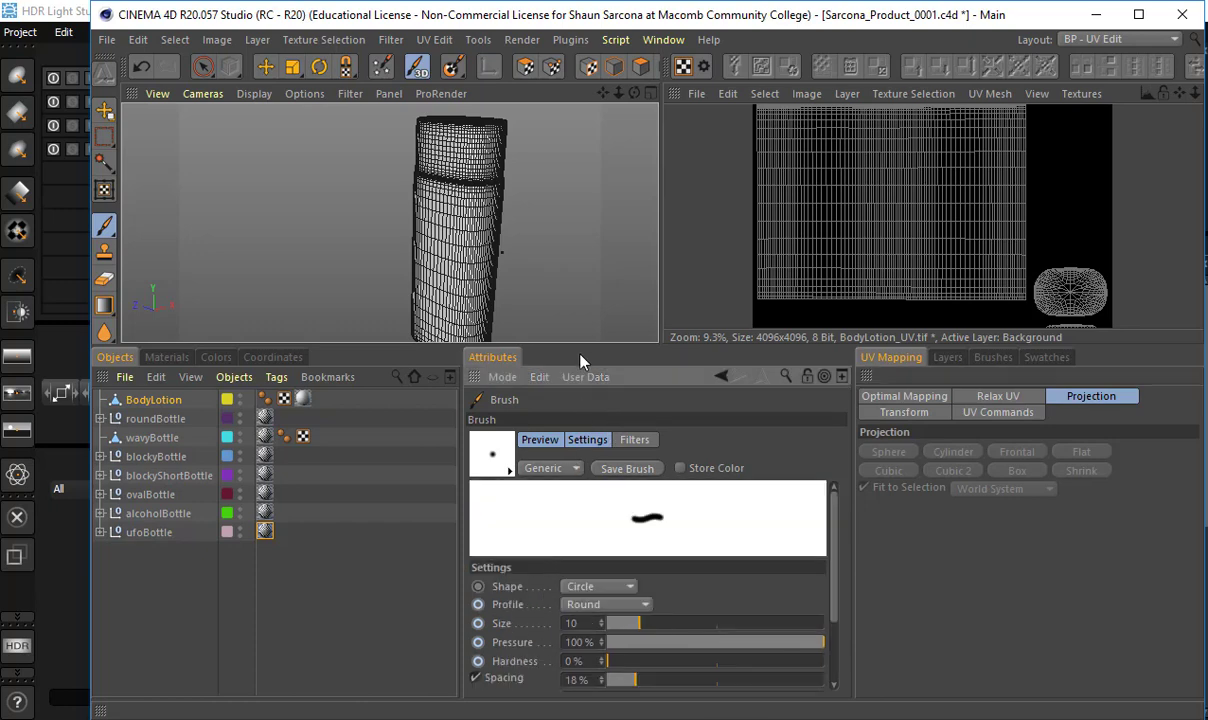
{"action": "left_click_drag", "start_coordinate": [568, 350], "coordinate": [536, 558]}
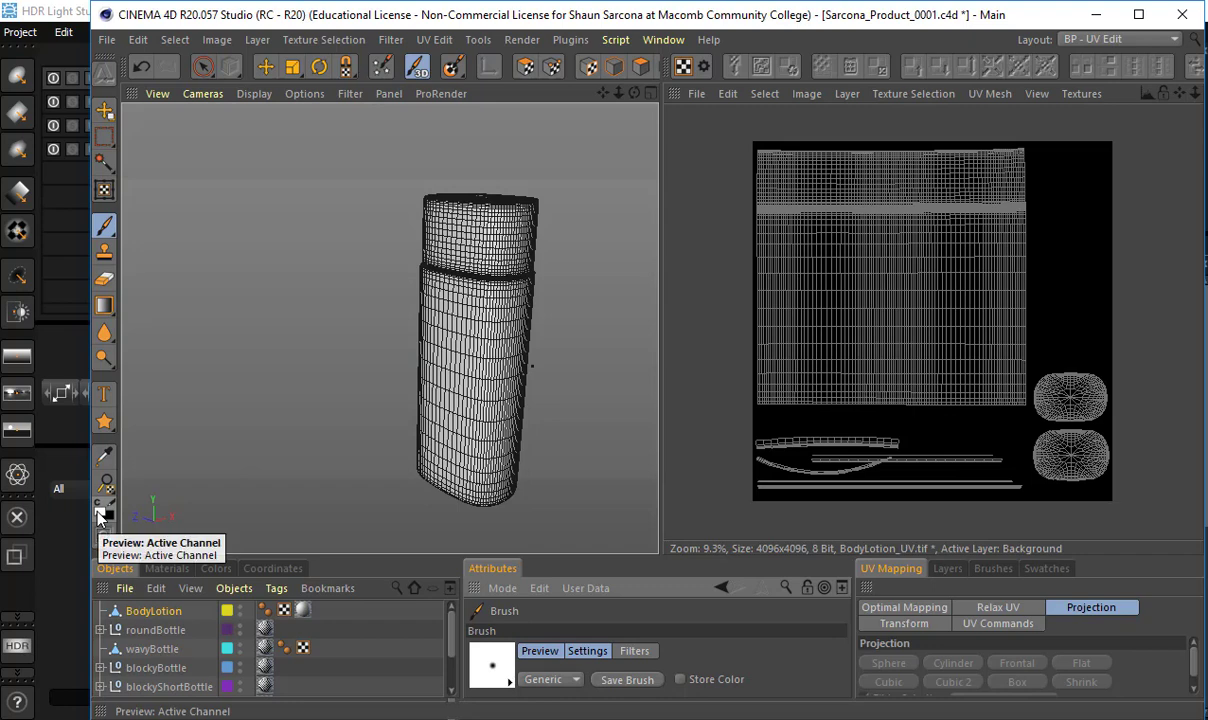
Set the painting colour to white, with 0% saturation and 100% value
{"action": "left_click", "coordinate": [100, 515]}
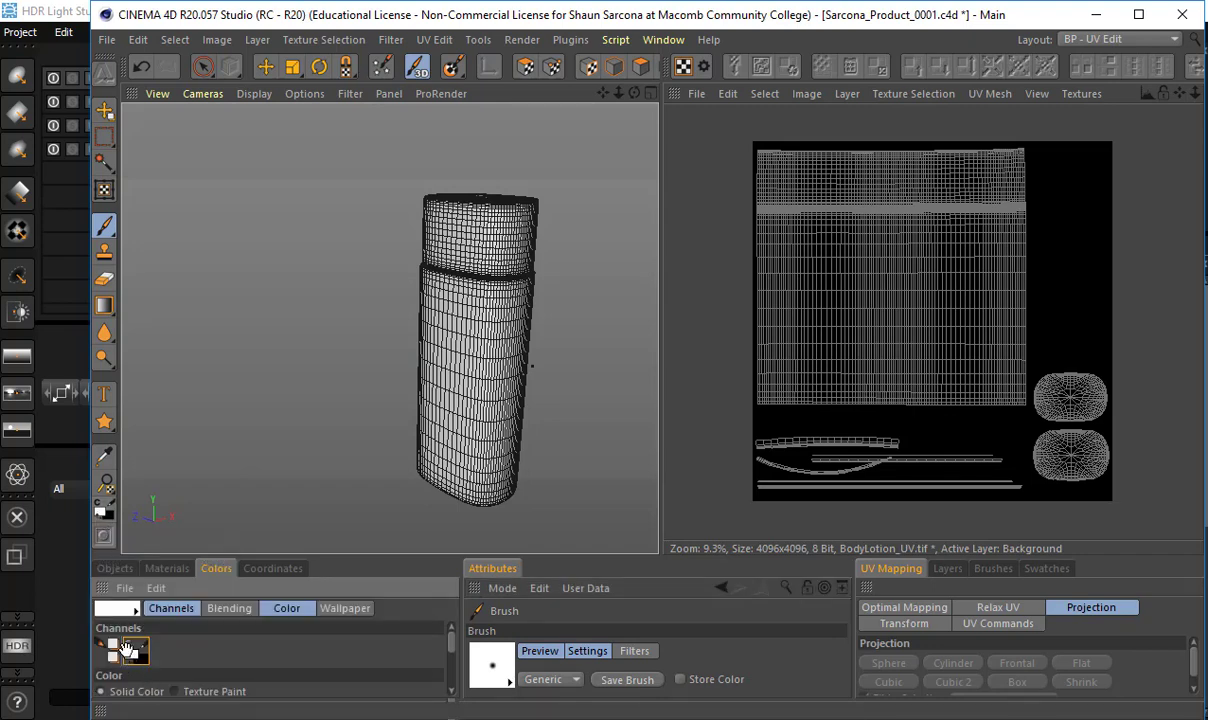
{"action": "scroll", "coordinate": [165, 648], "scroll_direction": "down", "scroll_amount": 3}
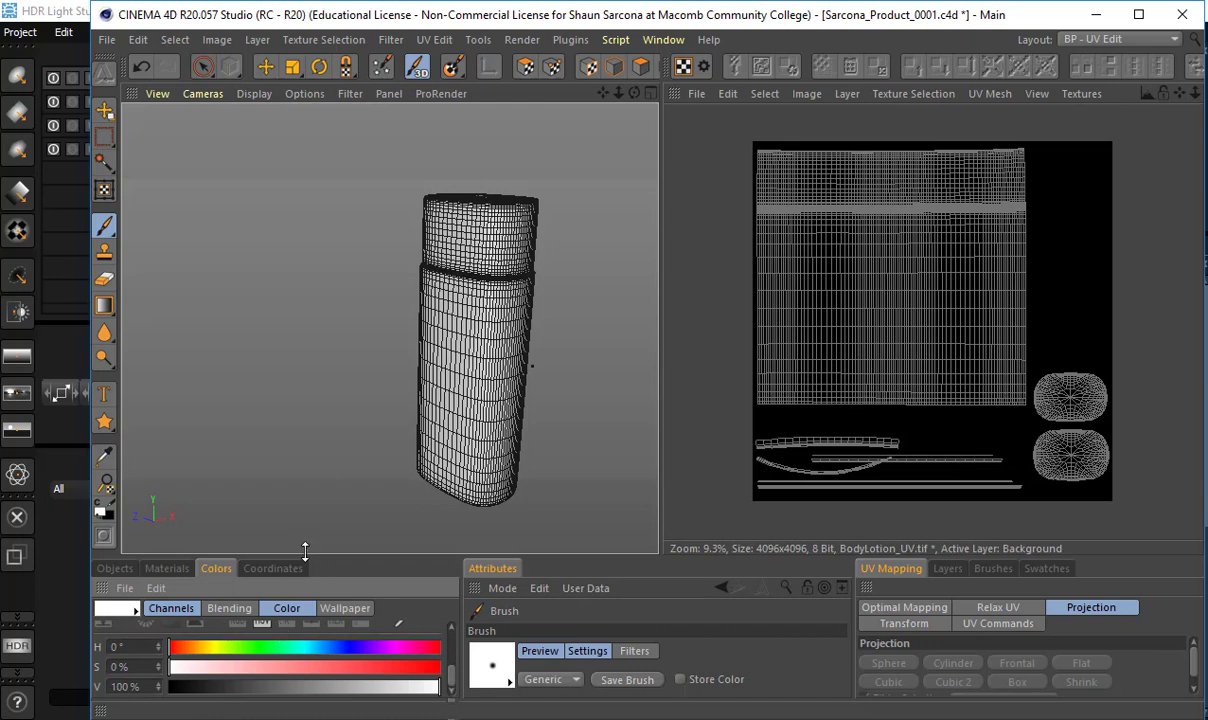
{"action": "left_click_drag", "start_coordinate": [302, 557], "coordinate": [323, 431]}
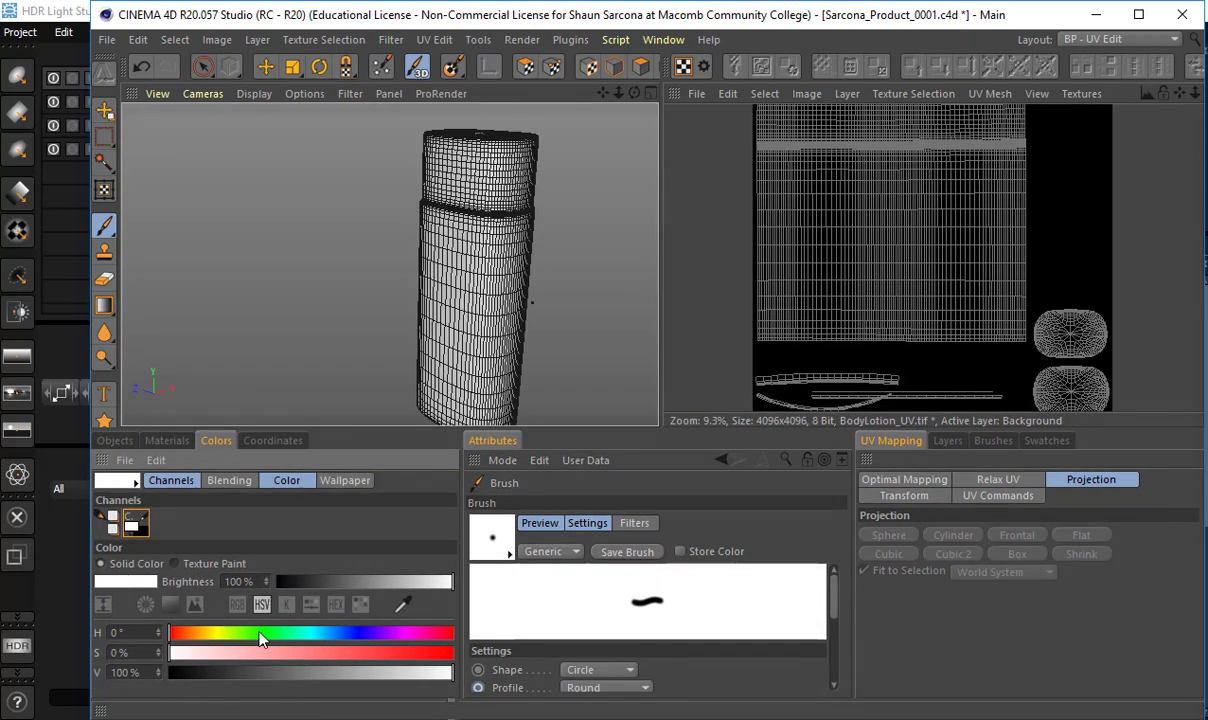
{"action": "left_click", "coordinate": [348, 633]}
{"action": "left_click_drag", "start_coordinate": [376, 652], "coordinate": [443, 656]}
{"action": "left_click", "coordinate": [443, 655]}
{"action": "mouse_move", "coordinate": [345, 673]}
{"action": "left_mouse_down"}
{"action": "mouse_move", "coordinate": [399, 673]}
{"action": "mouse_move", "coordinate": [362, 672]}
{"action": "left_mouse_up"}
{"action": "left_click", "coordinate": [322, 634]}
{"action": "left_click_drag", "start_coordinate": [216, 649], "coordinate": [160, 648]}
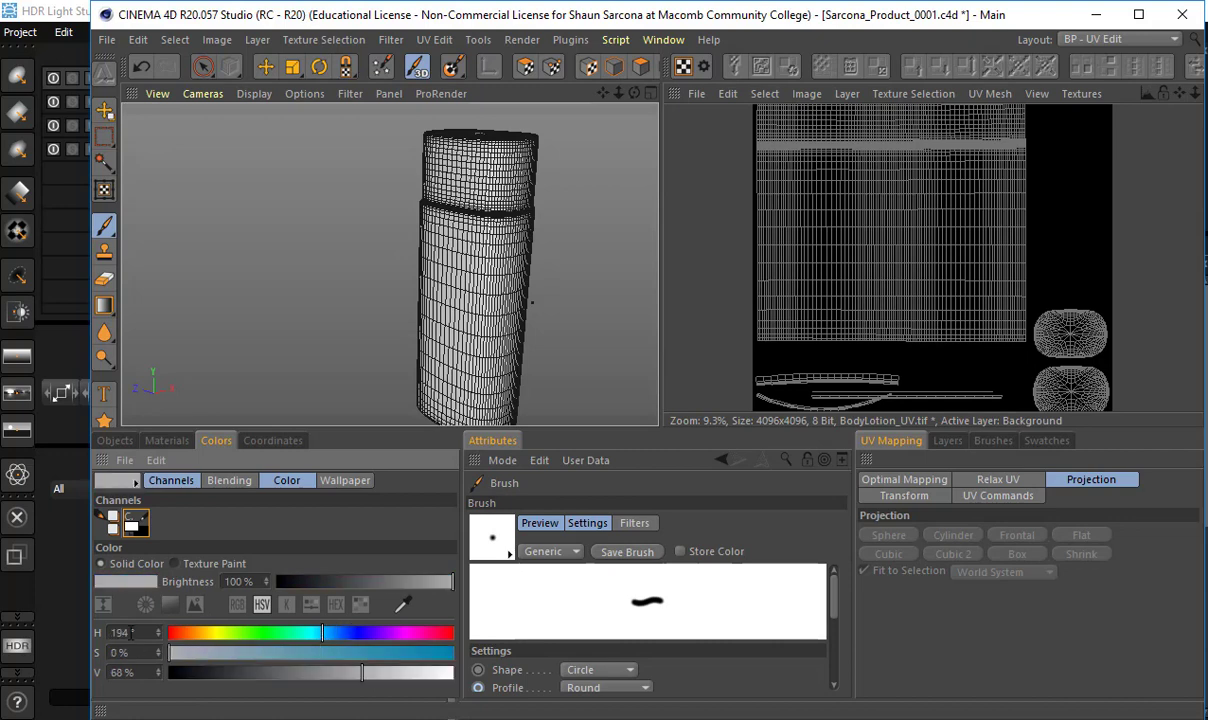
{"action": "left_click_drag", "start_coordinate": [350, 672], "coordinate": [513, 688]}
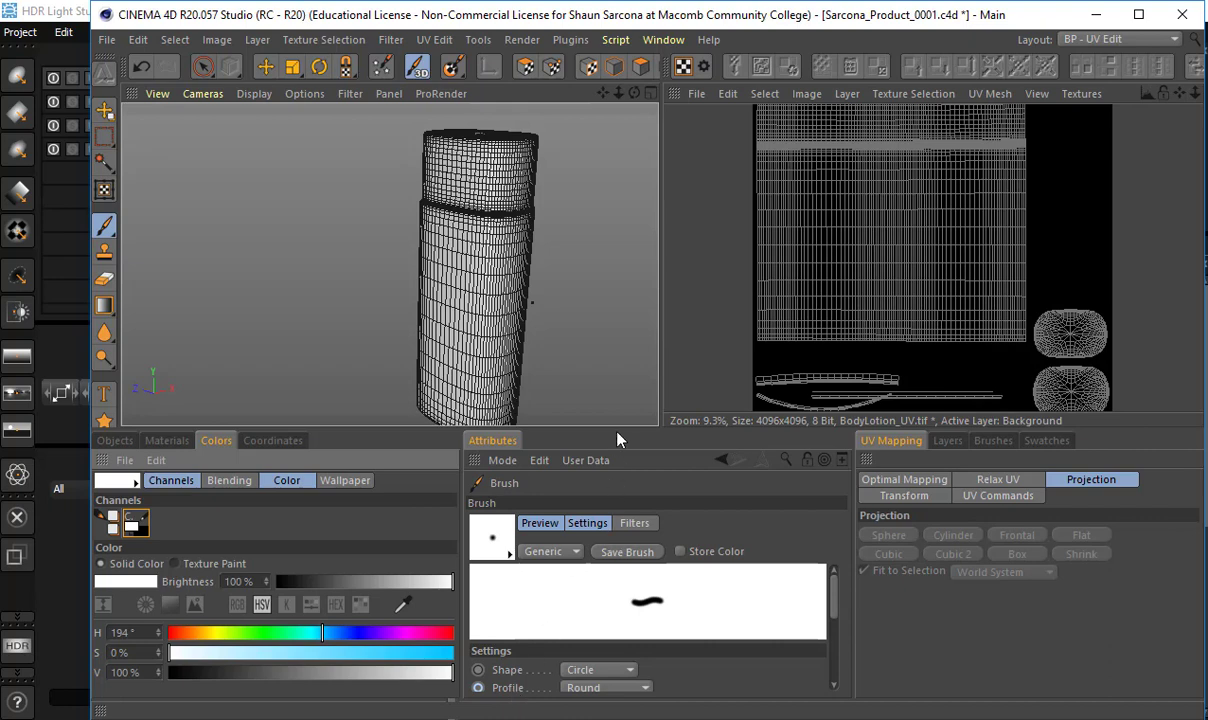
{"action": "left_click_drag", "start_coordinate": [616, 428], "coordinate": [612, 540]}
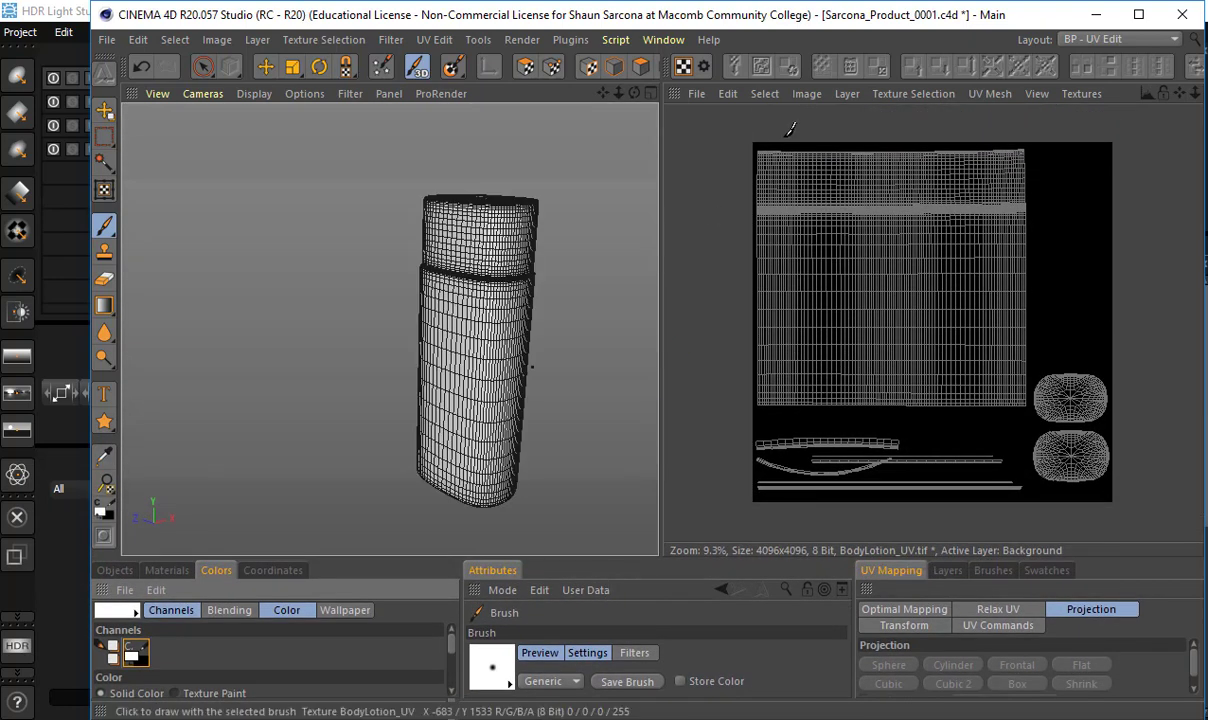
Select all of BodyLotion's UV polygons in the texture view and outline them on the texture with the current brush
{"action": "left_click", "coordinate": [525, 66]}
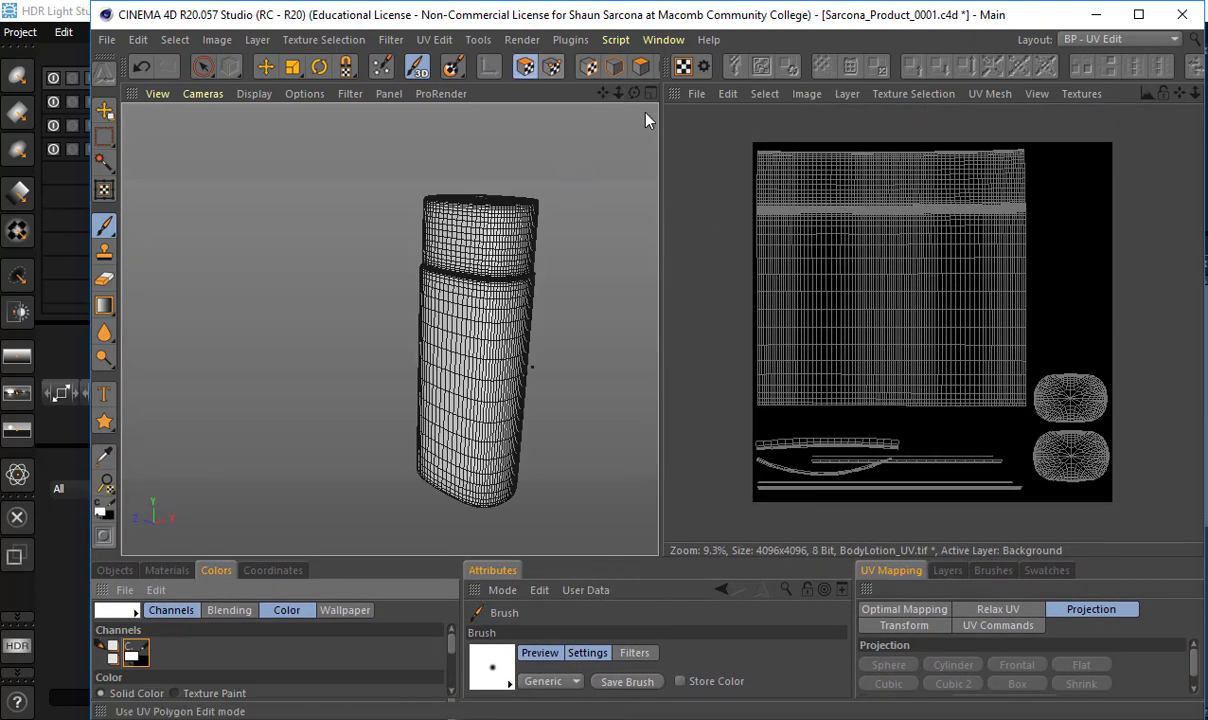
{"action": "left_click_drag", "start_coordinate": [838, 234], "coordinate": [748, 173]}
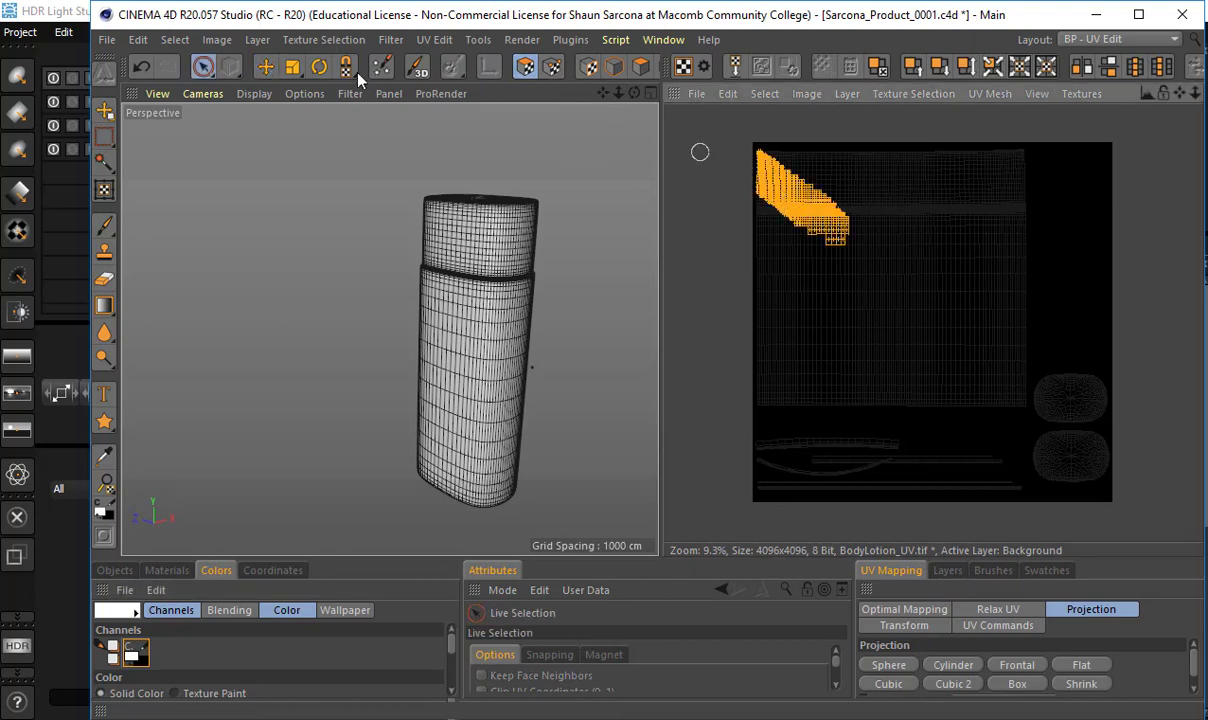
{"action": "left_click_drag", "start_coordinate": [202, 66], "coordinate": [236, 88]}
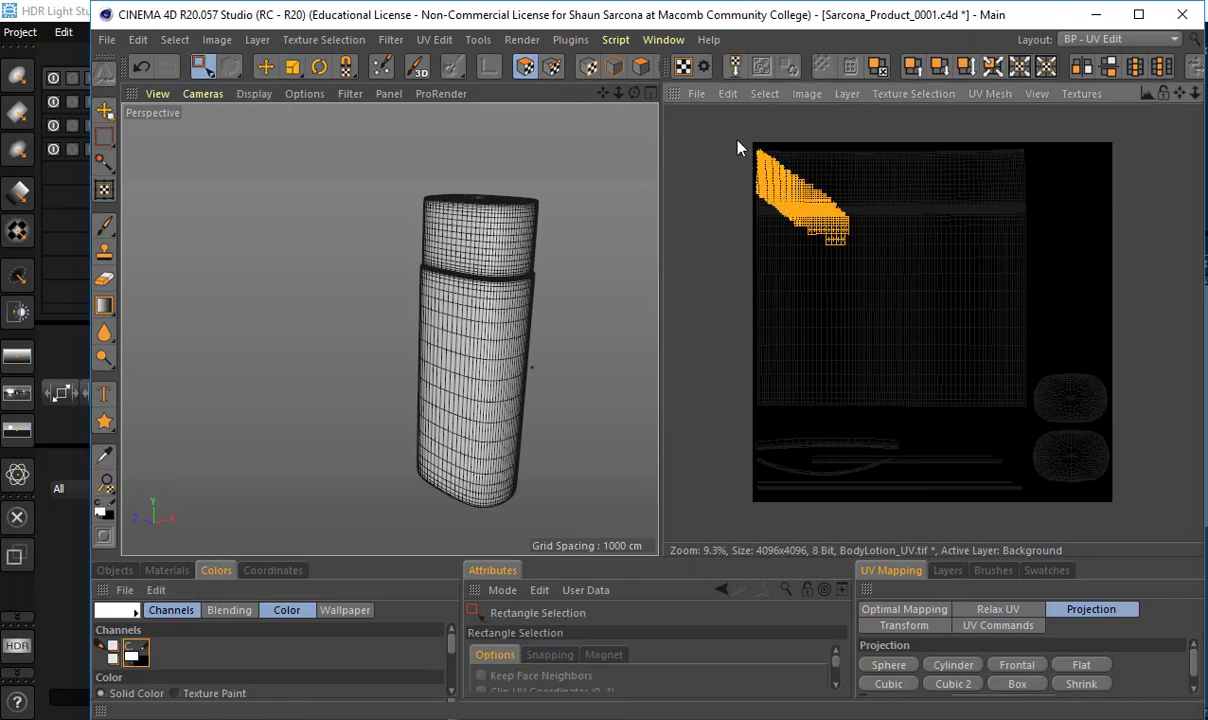
{"action": "left_click_drag", "start_coordinate": [736, 140], "coordinate": [1136, 518]}
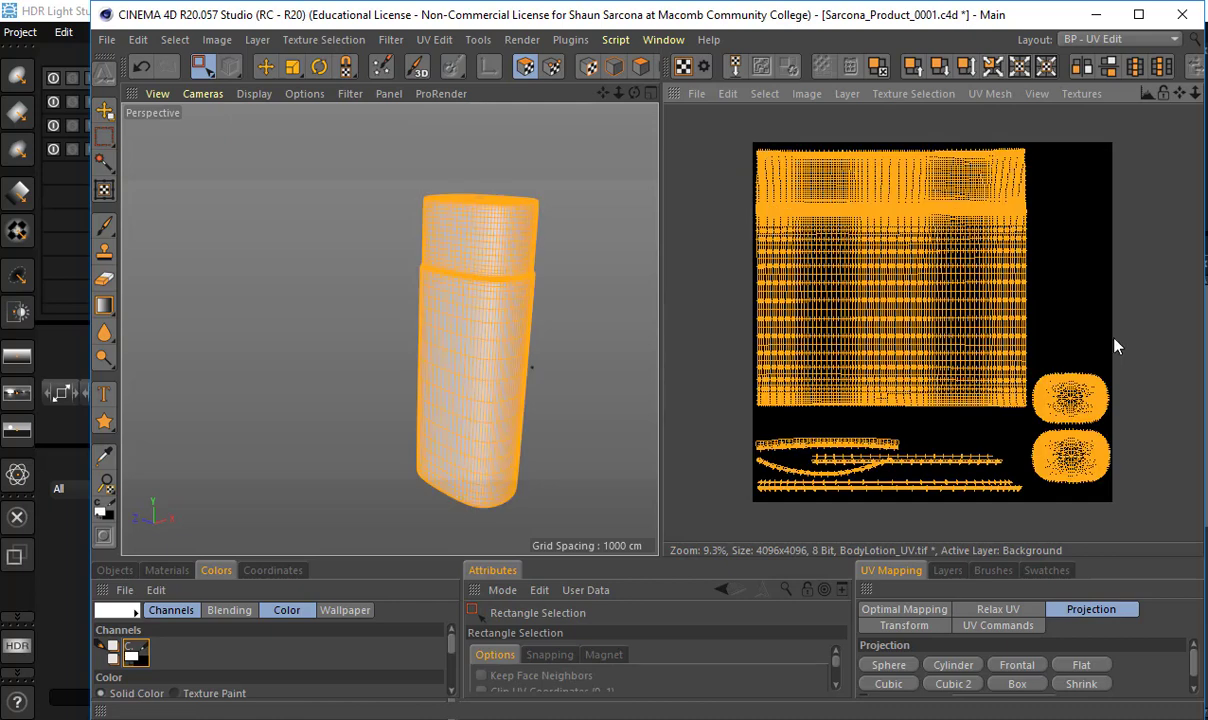
{"action": "left_click", "coordinate": [848, 94]}
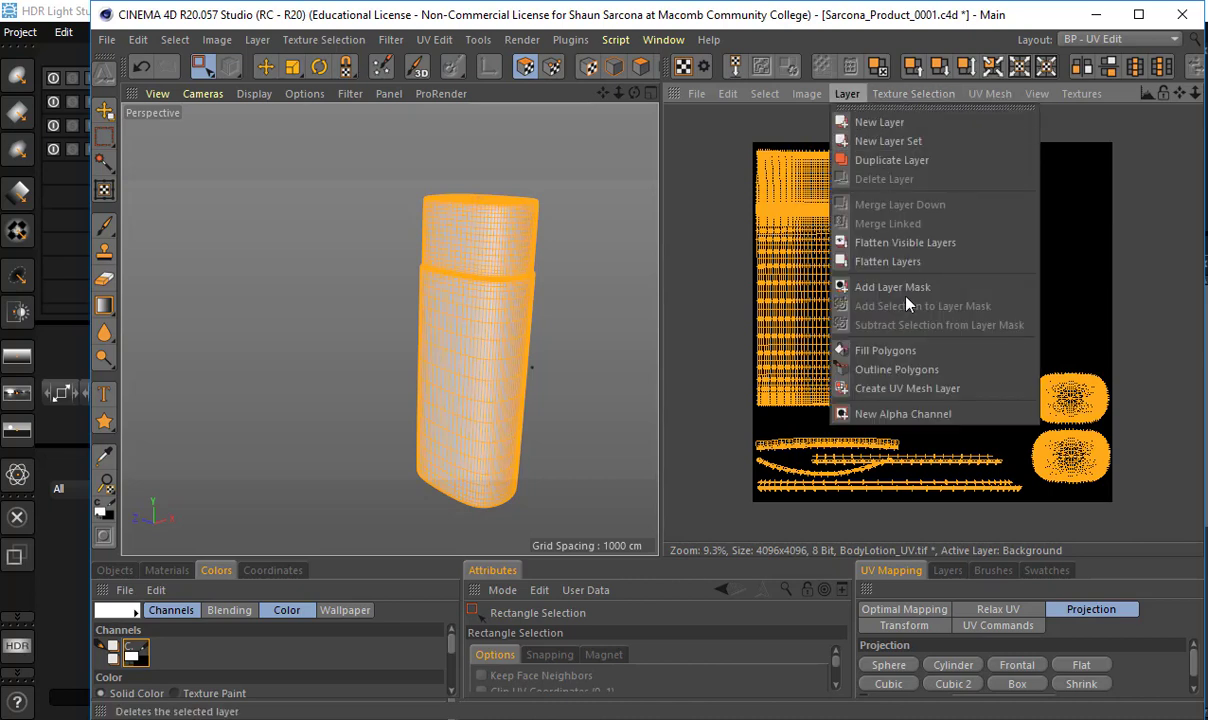
{"action": "left_click", "coordinate": [900, 370]}
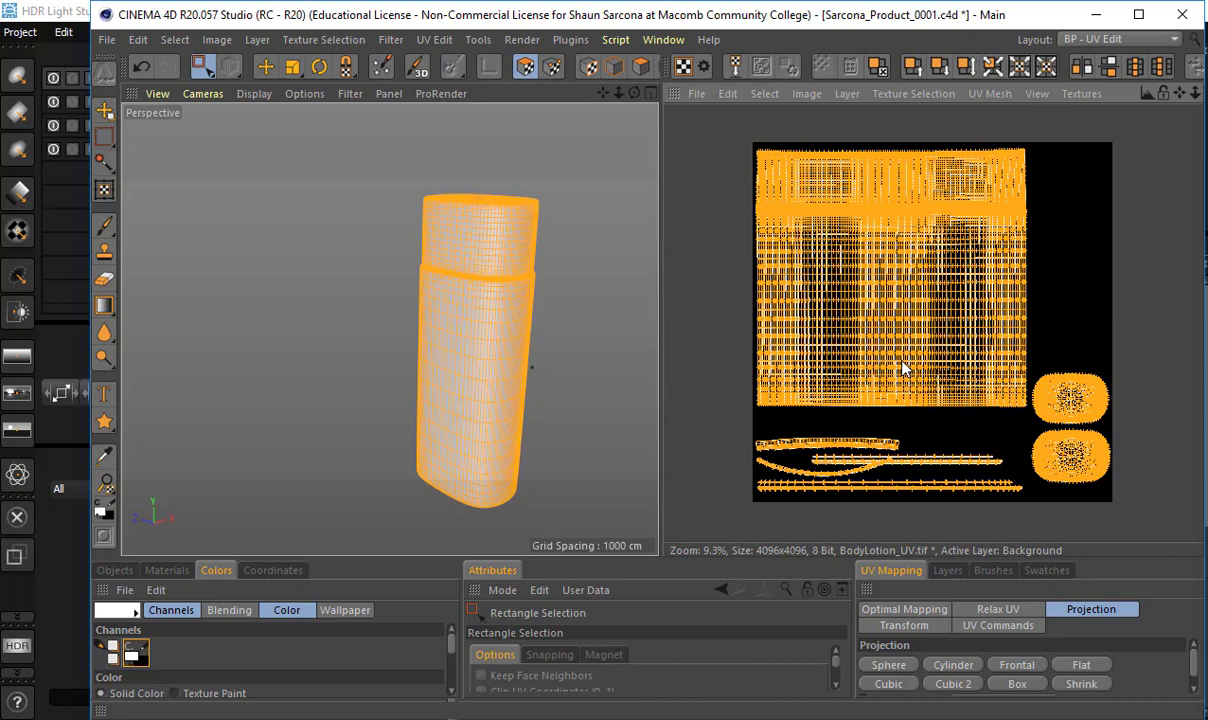
Save the outlined texture in TIF format as BodyLotion_UV.tif in the project's textures folder
{"action": "left_click", "coordinate": [697, 97]}
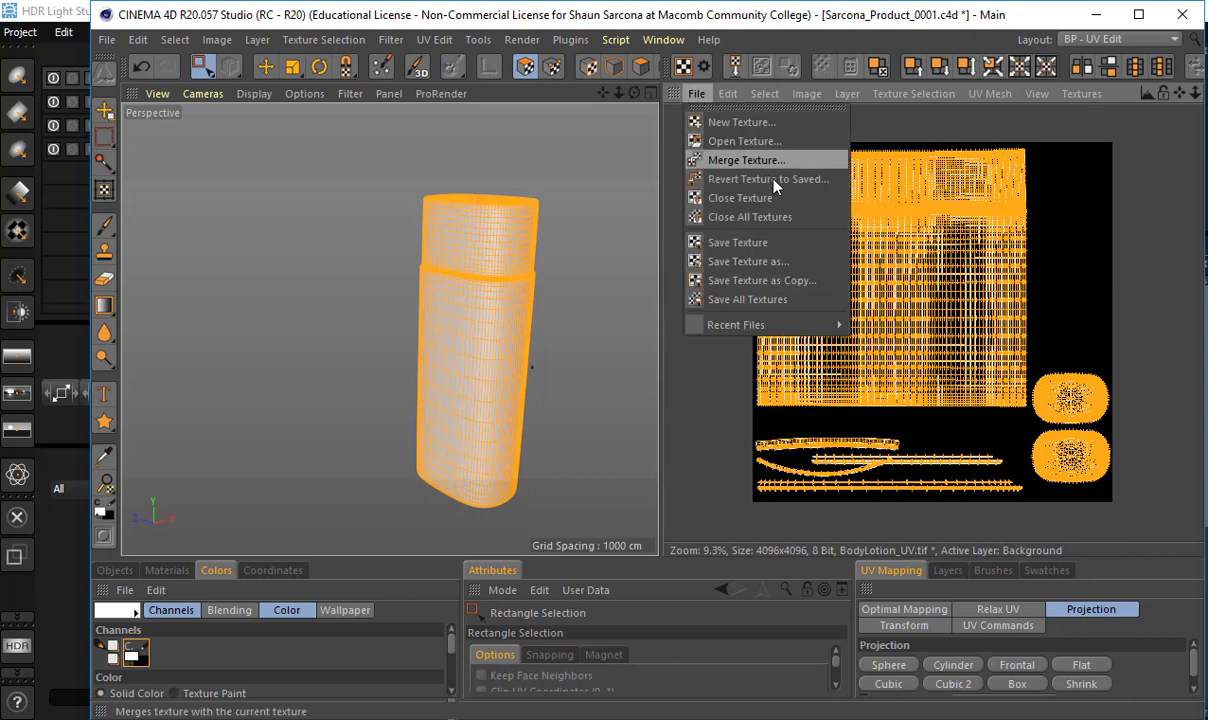
{"action": "left_click", "coordinate": [769, 262]}
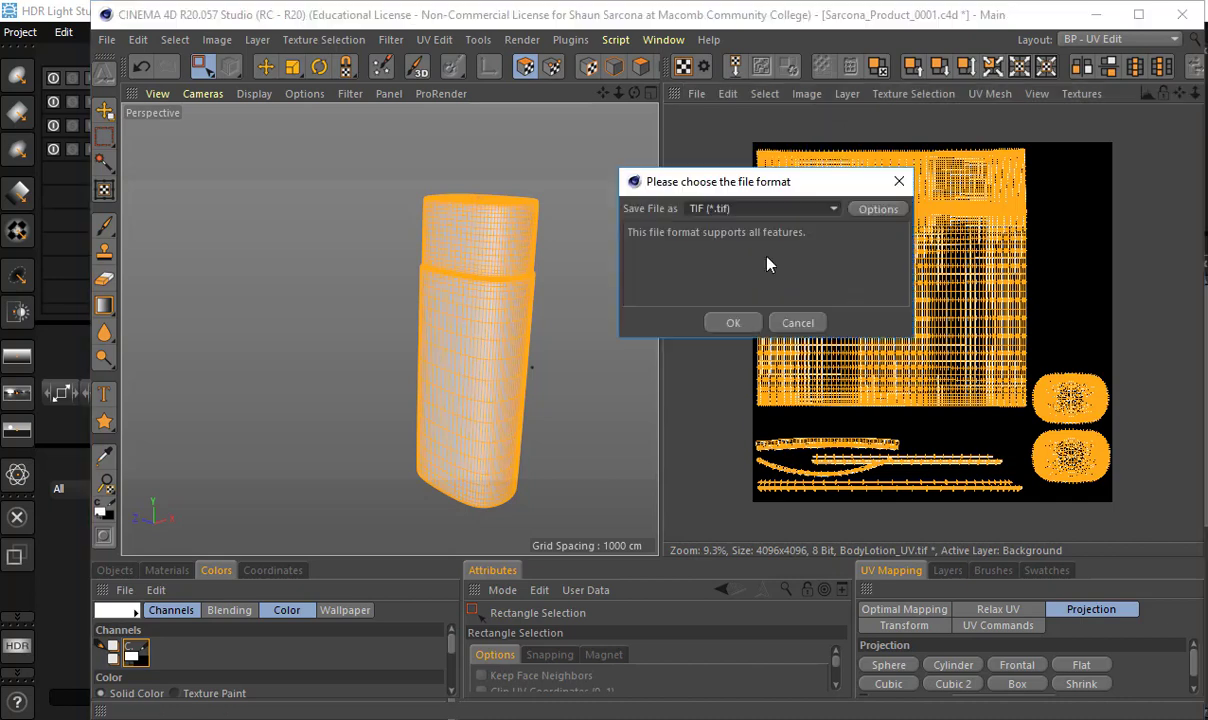
{"action": "left_click", "coordinate": [752, 208]}
{"action": "left_click", "coordinate": [738, 288]}
{"action": "left_click", "coordinate": [734, 323]}
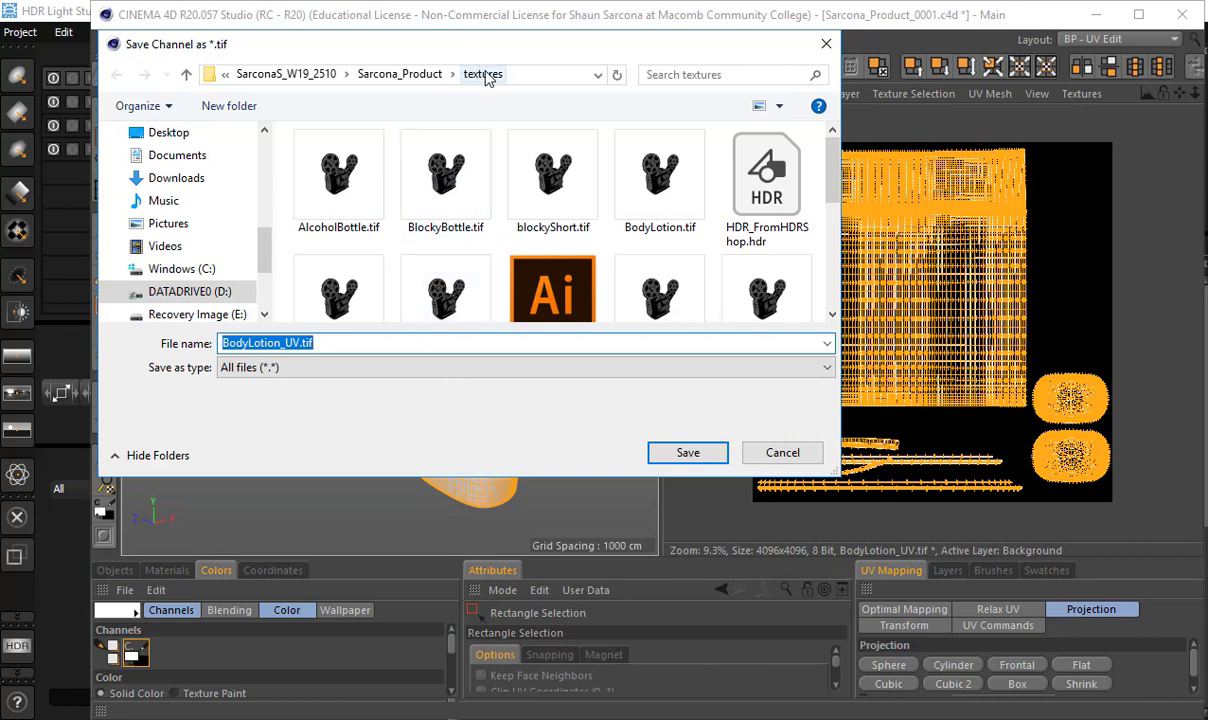
{"action": "key", "text": "Return"}
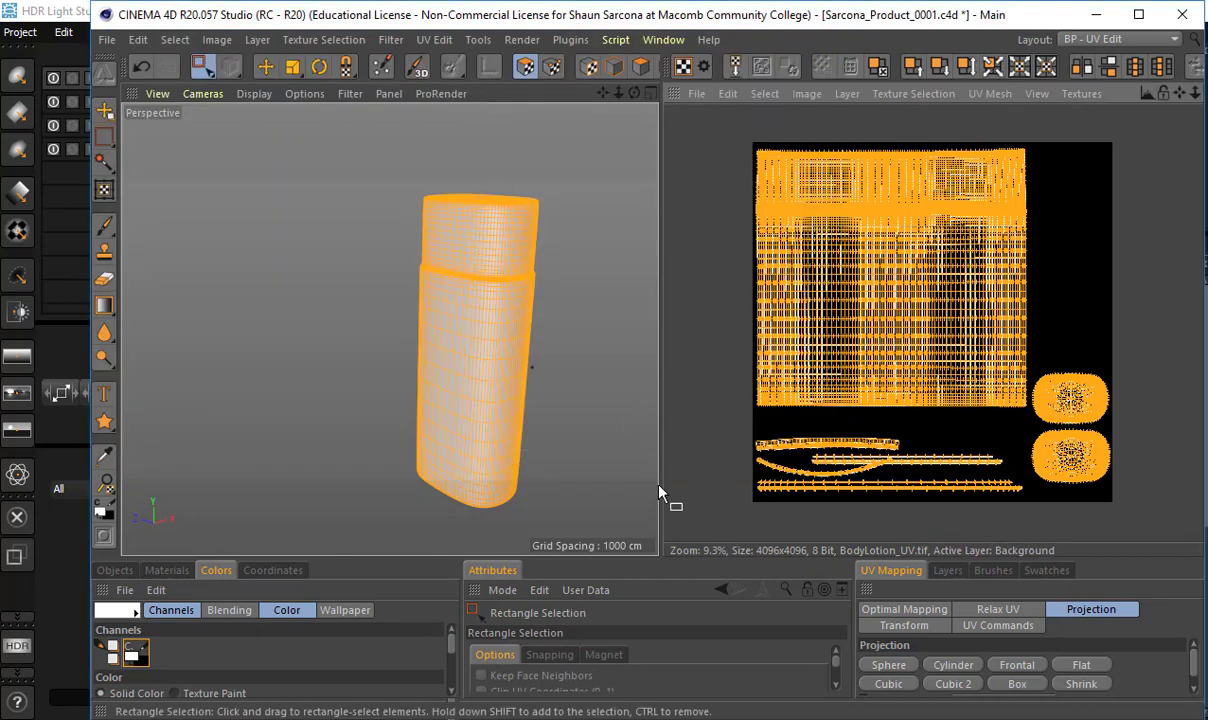
Switch to Adobe Illustrator CC 2019 and create a 4096 × 4096 px document with its transparency grid hidden
{"action": "key", "text": "super"}
{"action": "type", "text": "illu"}
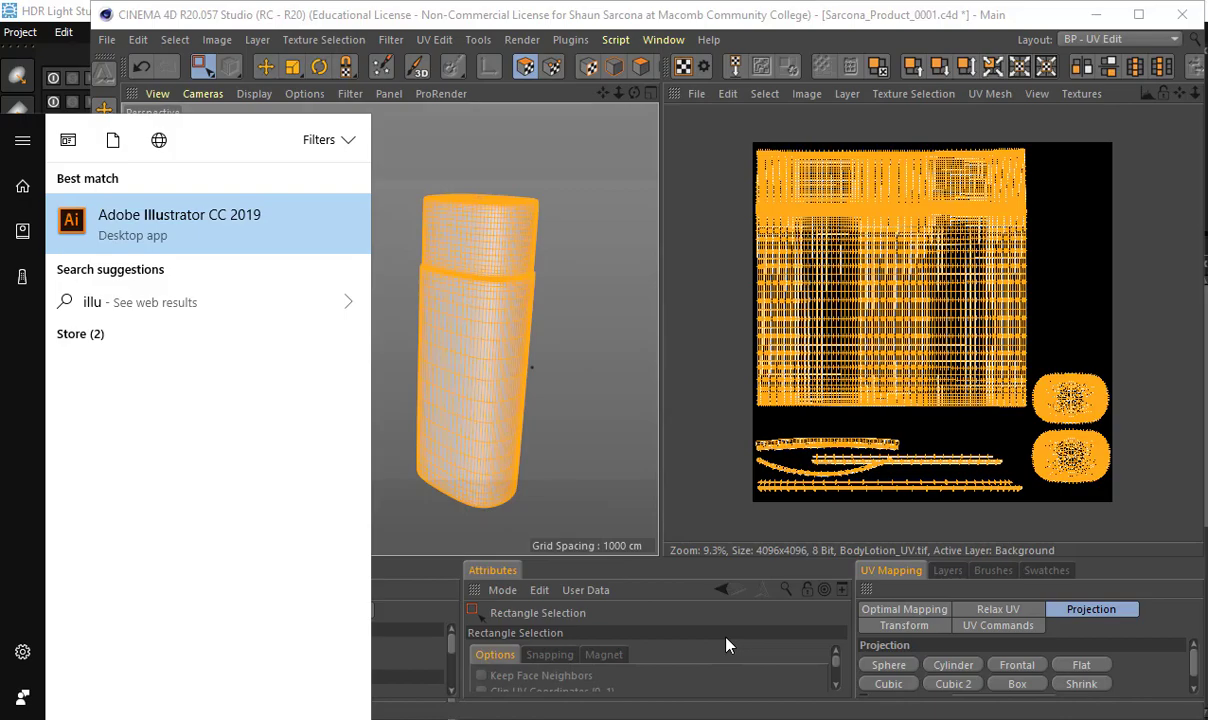
{"action": "key", "text": "Return"}
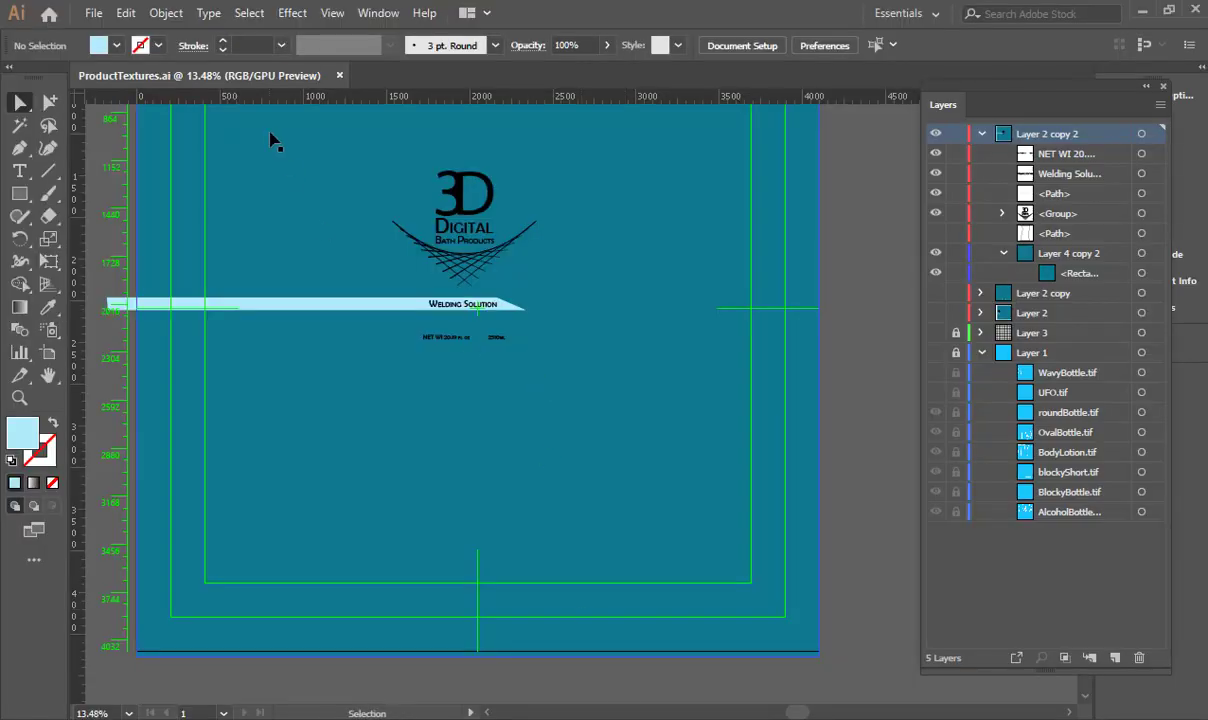
{"action": "key", "text": "ctrl+n"}
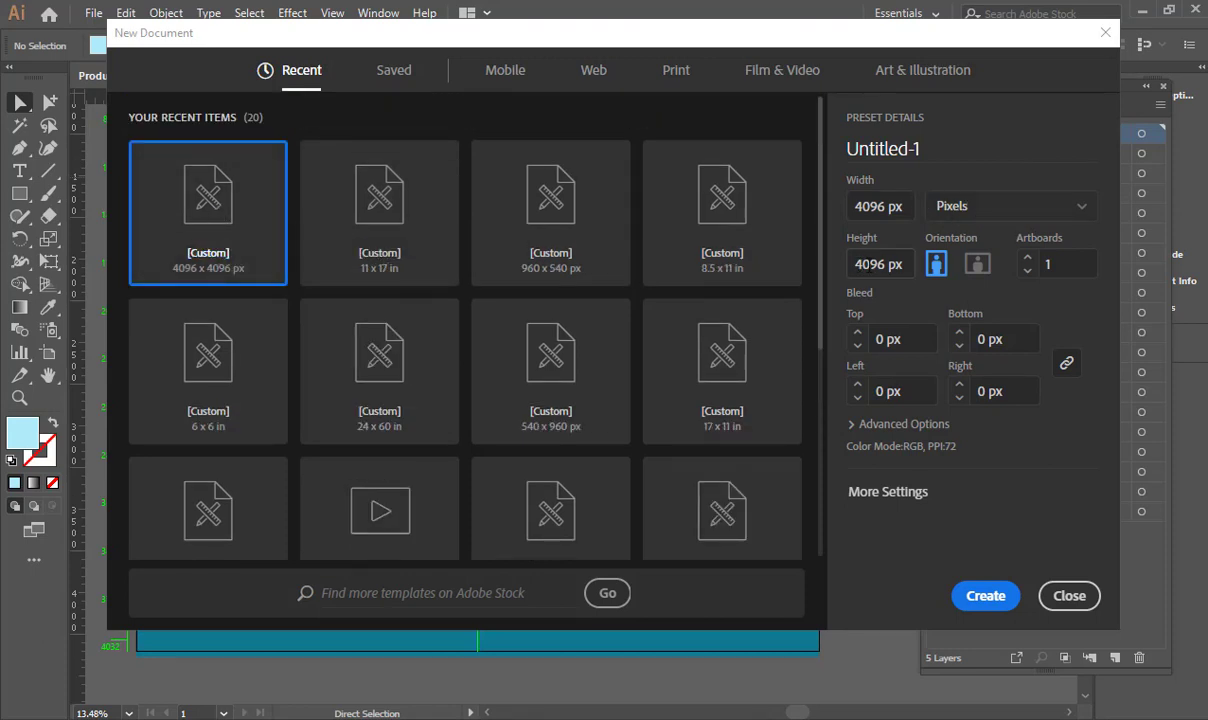
{"action": "left_click", "coordinate": [985, 596]}
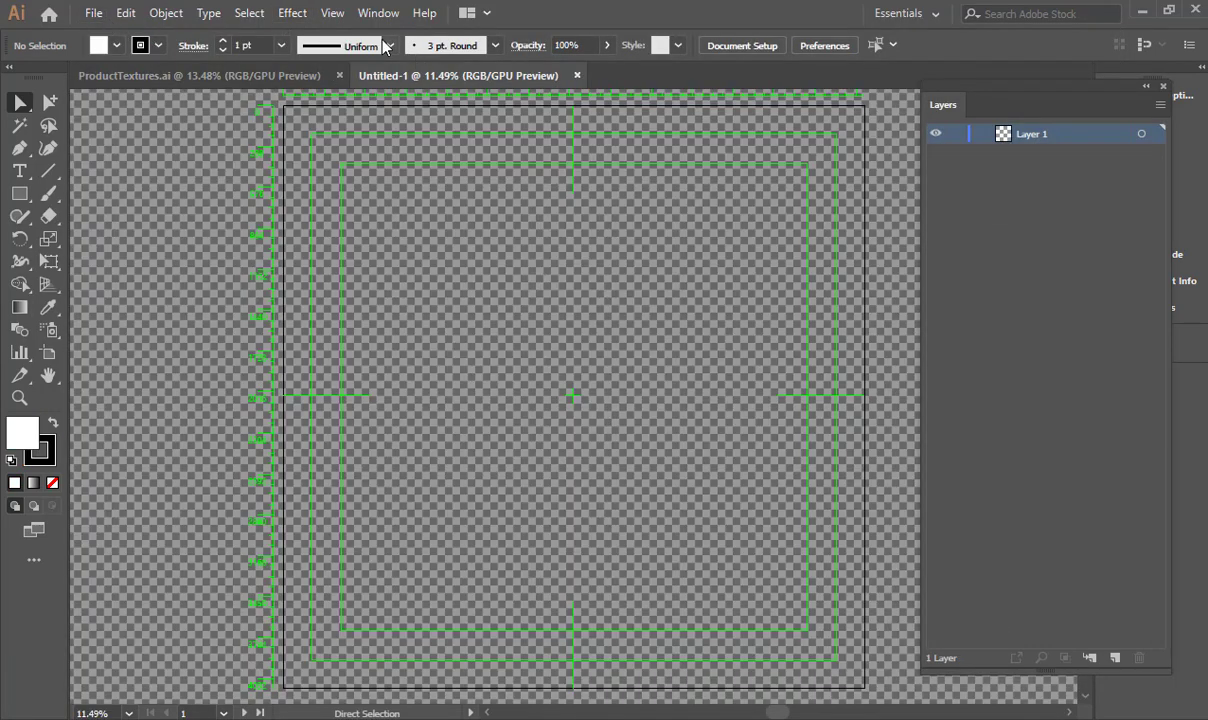
{"action": "left_click", "coordinate": [332, 13]}
{"action": "left_click", "coordinate": [518, 499]}
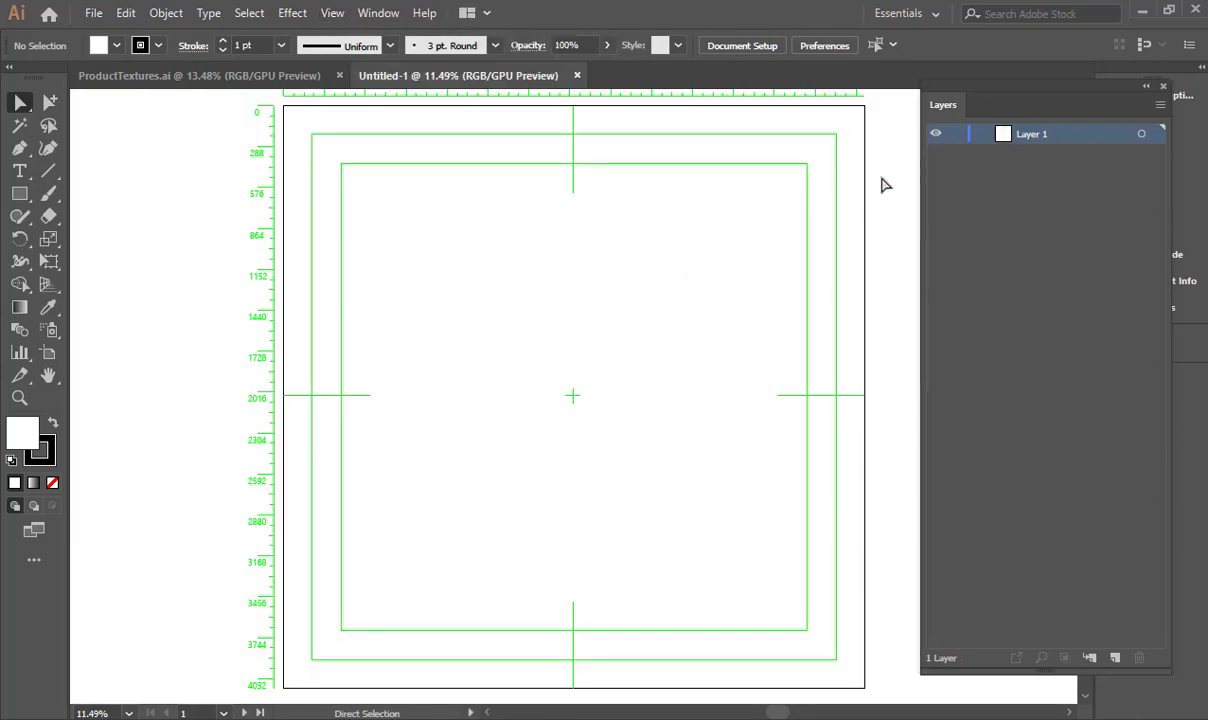
Place BodyLotion_UV.tif from the textures folder as a linked image near the artboard's upper-left corner
{"action": "left_click", "coordinate": [93, 13]}
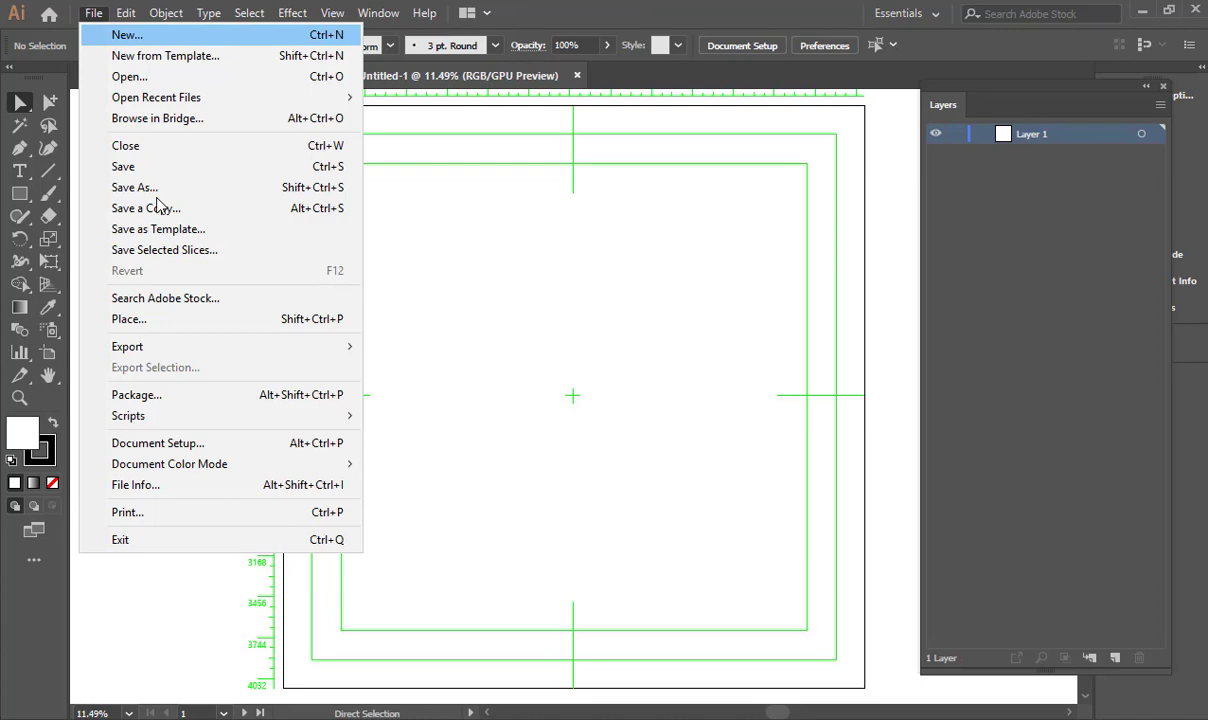
{"action": "left_click", "coordinate": [172, 320]}
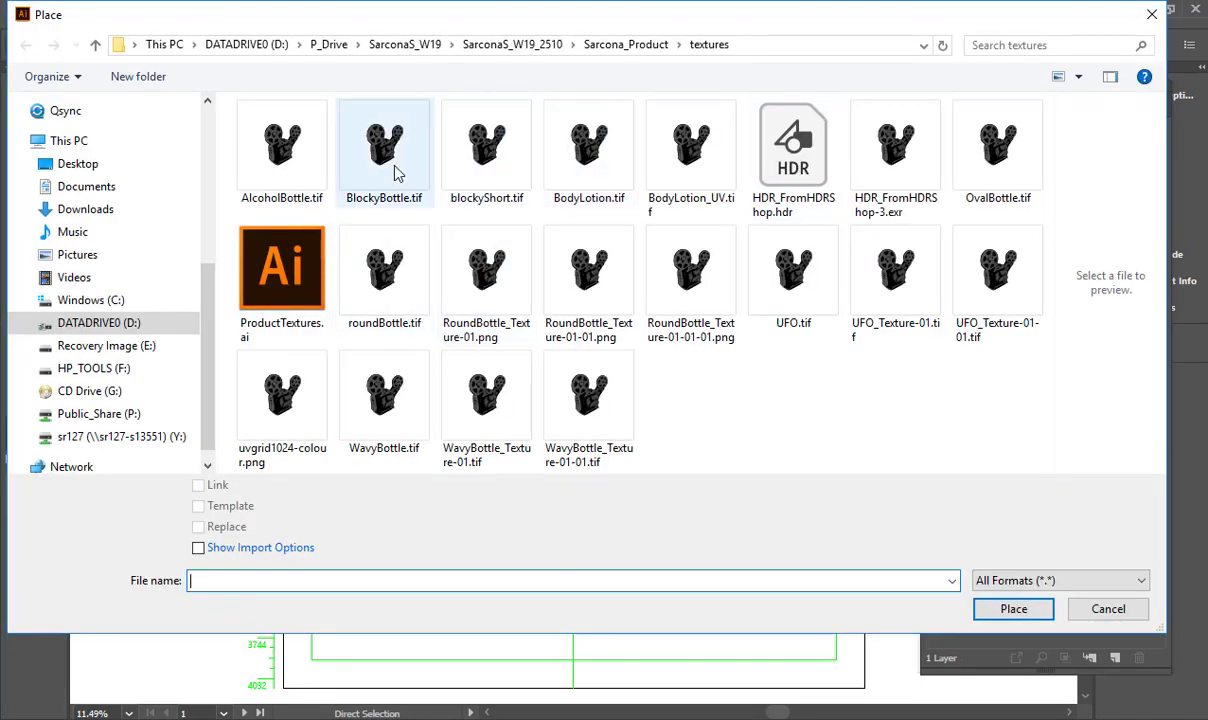
{"action": "double_click", "coordinate": [679, 170]}
{"action": "left_click", "coordinate": [309, 149]}
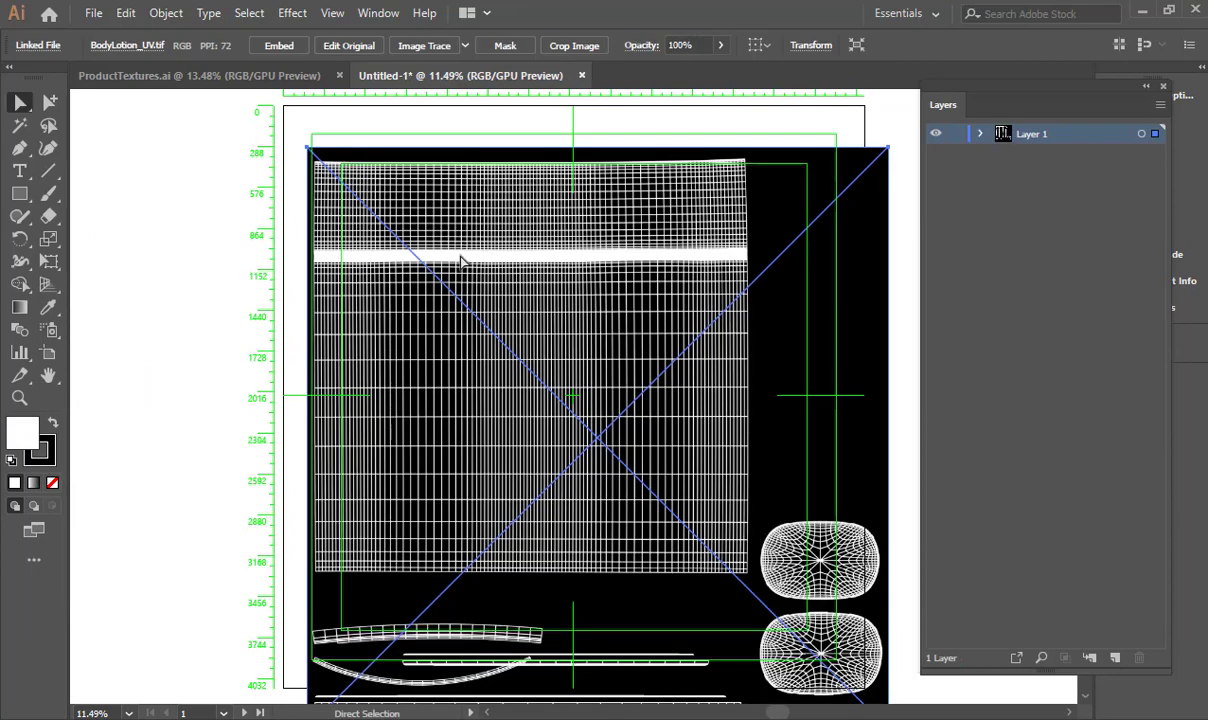
Align the linked BodyLotion_UV.tif with the artboard, add a new layer above it, and lock Layer 1
{"action": "left_click_drag", "start_coordinate": [453, 256], "coordinate": [447, 227]}
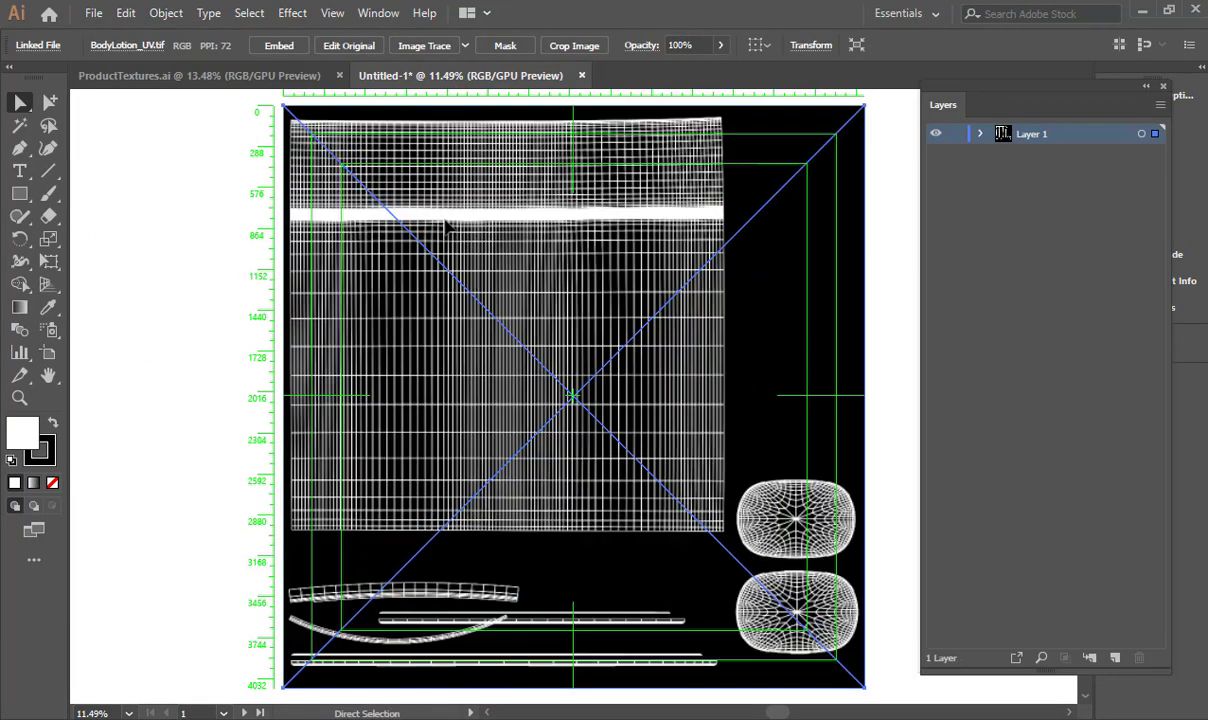
{"action": "left_click", "coordinate": [208, 284]}
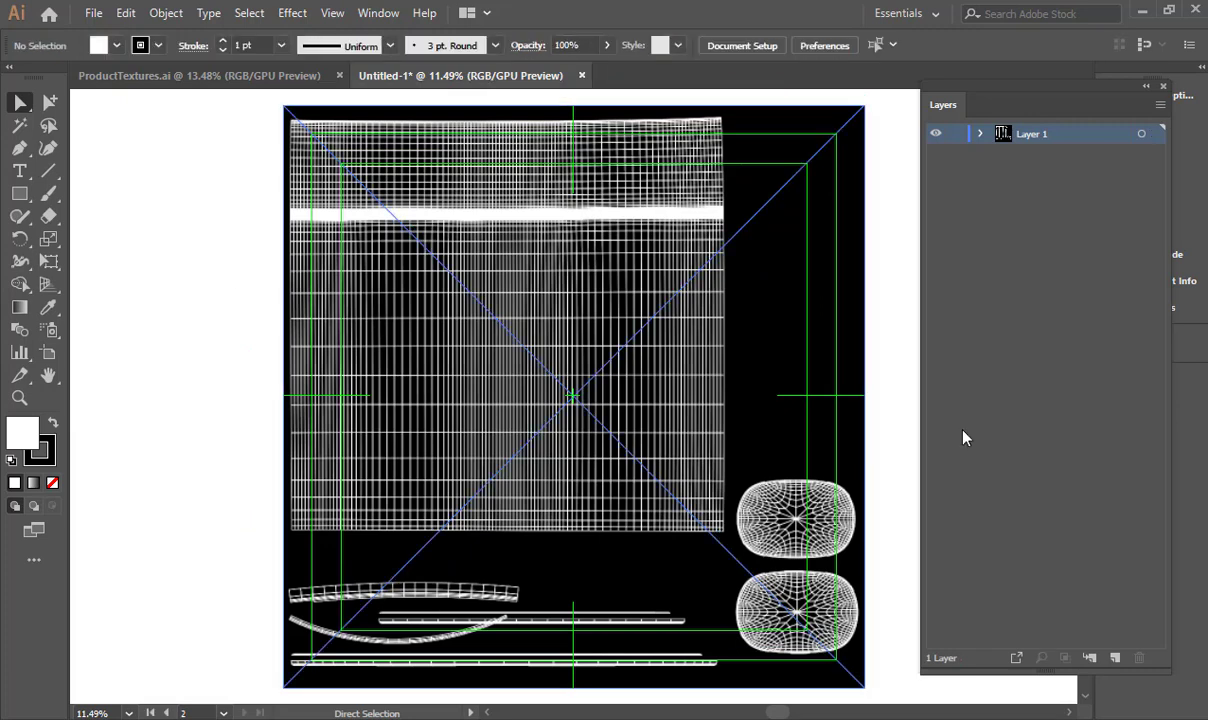
{"action": "left_click", "coordinate": [1115, 659]}
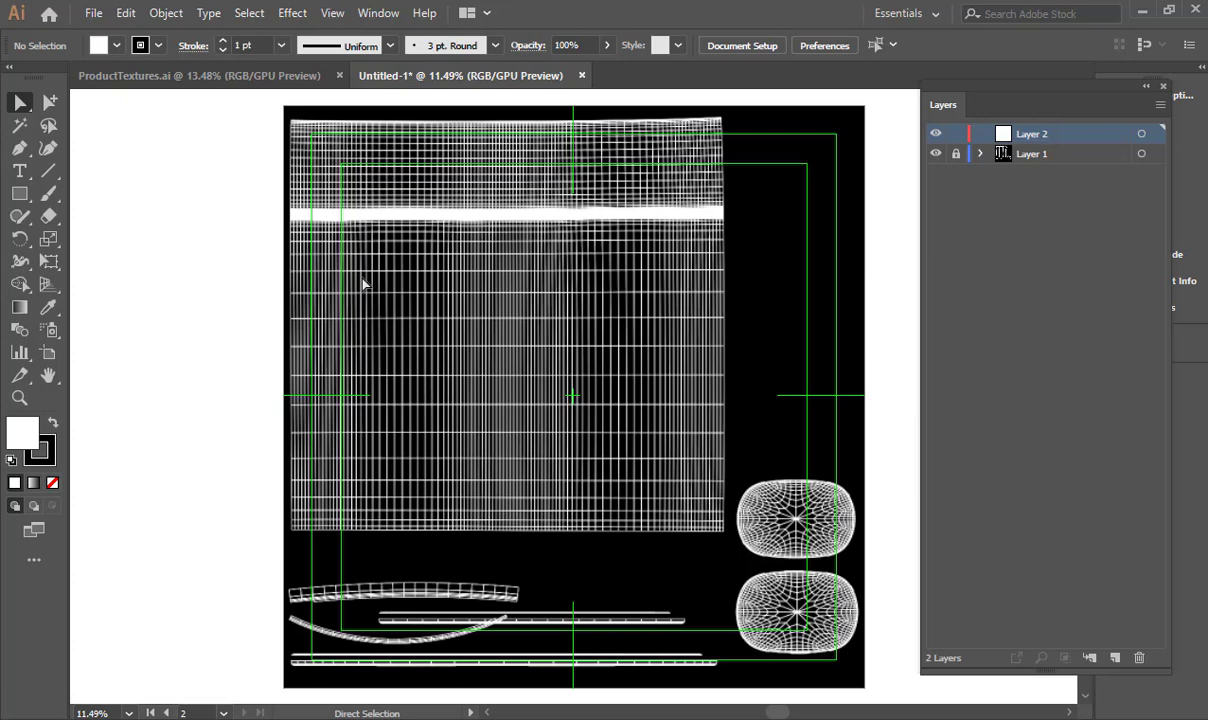
Switch to ProductTextures.ai, hide the teal background rectangle and show Layer 1 to examine the label artwork against the UV template
{"action": "left_click", "coordinate": [192, 79]}
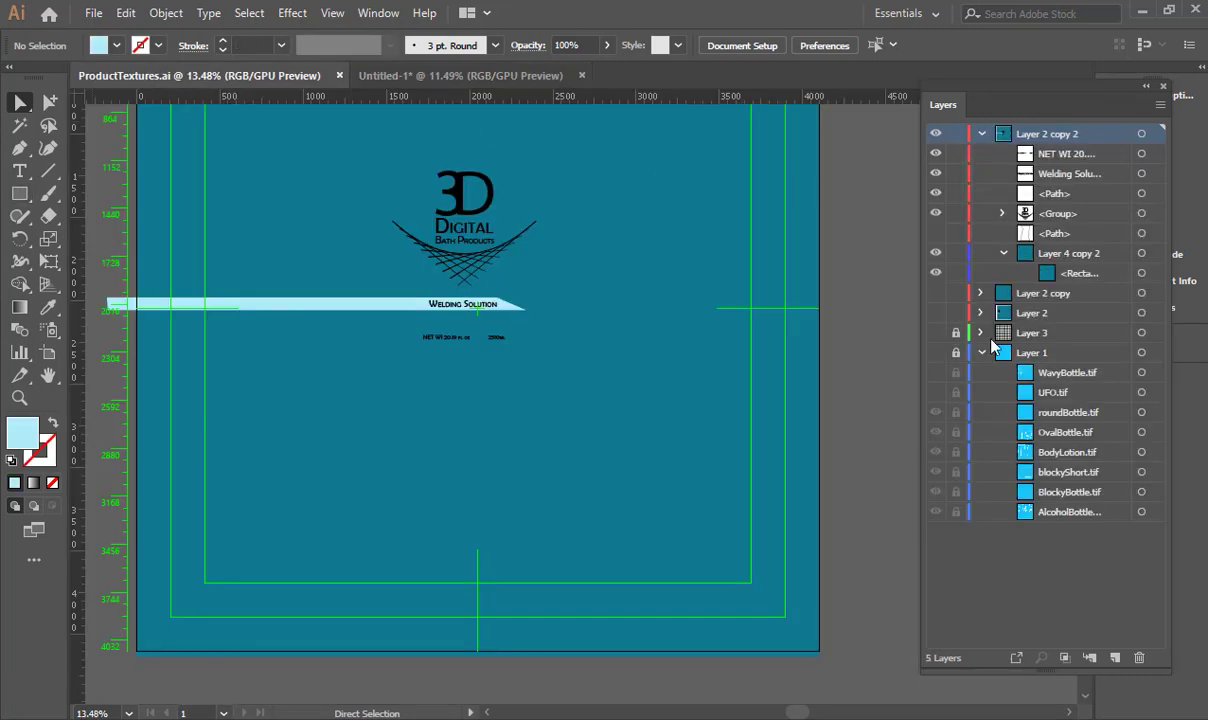
{"action": "left_click", "coordinate": [936, 333]}
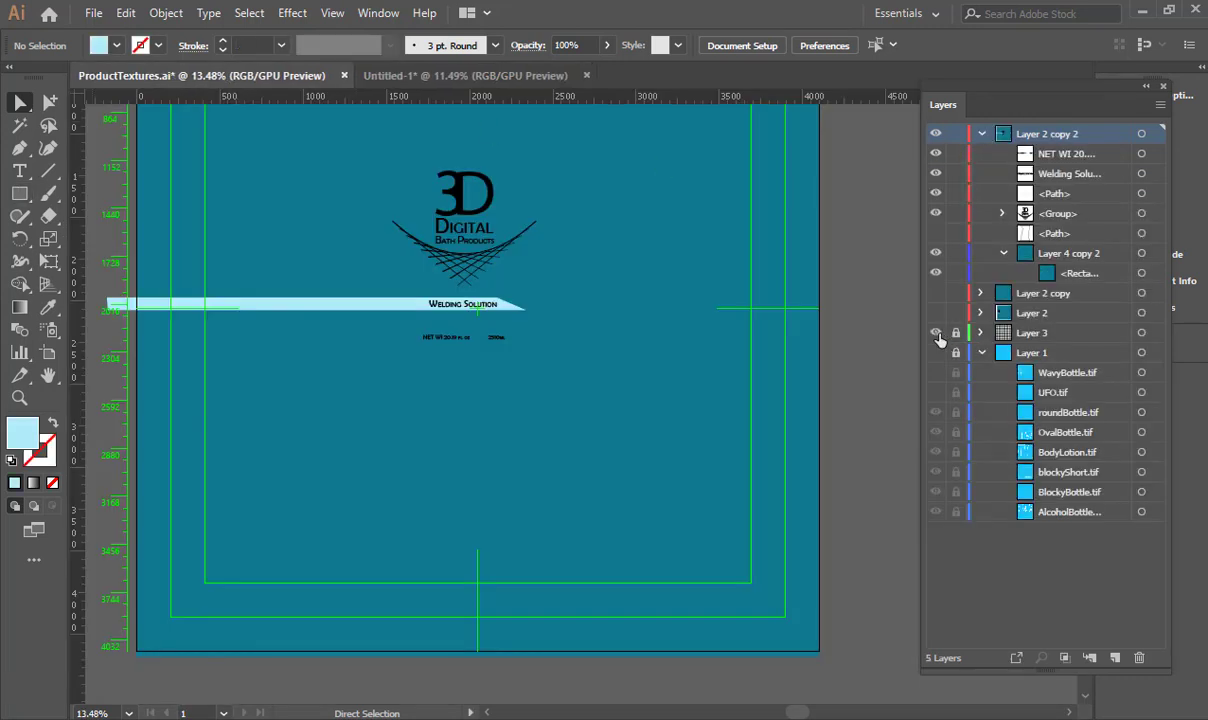
{"action": "left_click", "coordinate": [936, 273]}
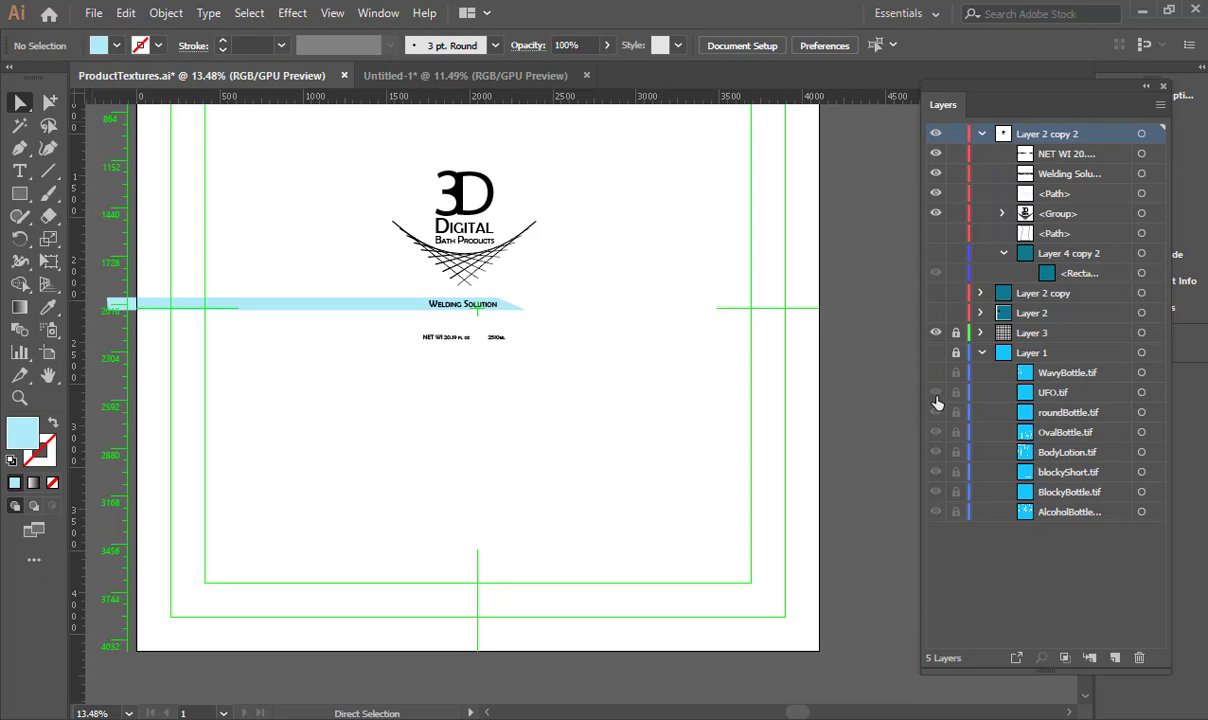
{"action": "left_click", "coordinate": [956, 352]}
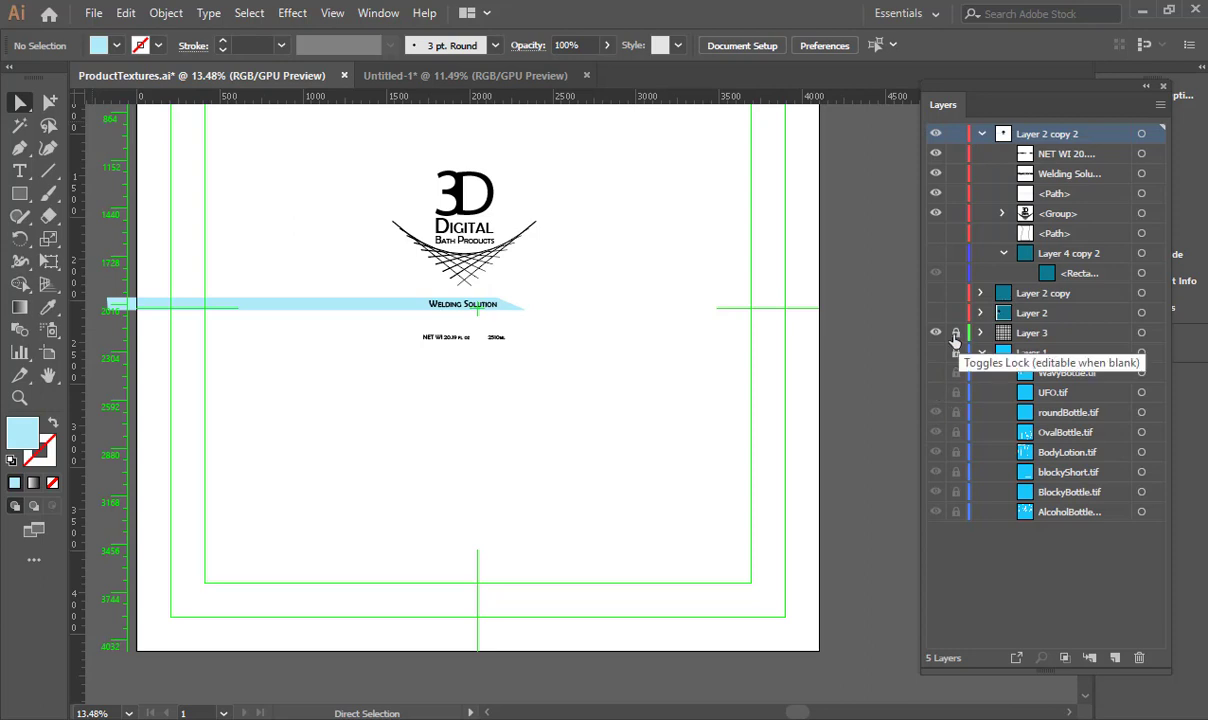
{"action": "left_click", "coordinate": [936, 332]}
{"action": "left_click", "coordinate": [936, 352]}
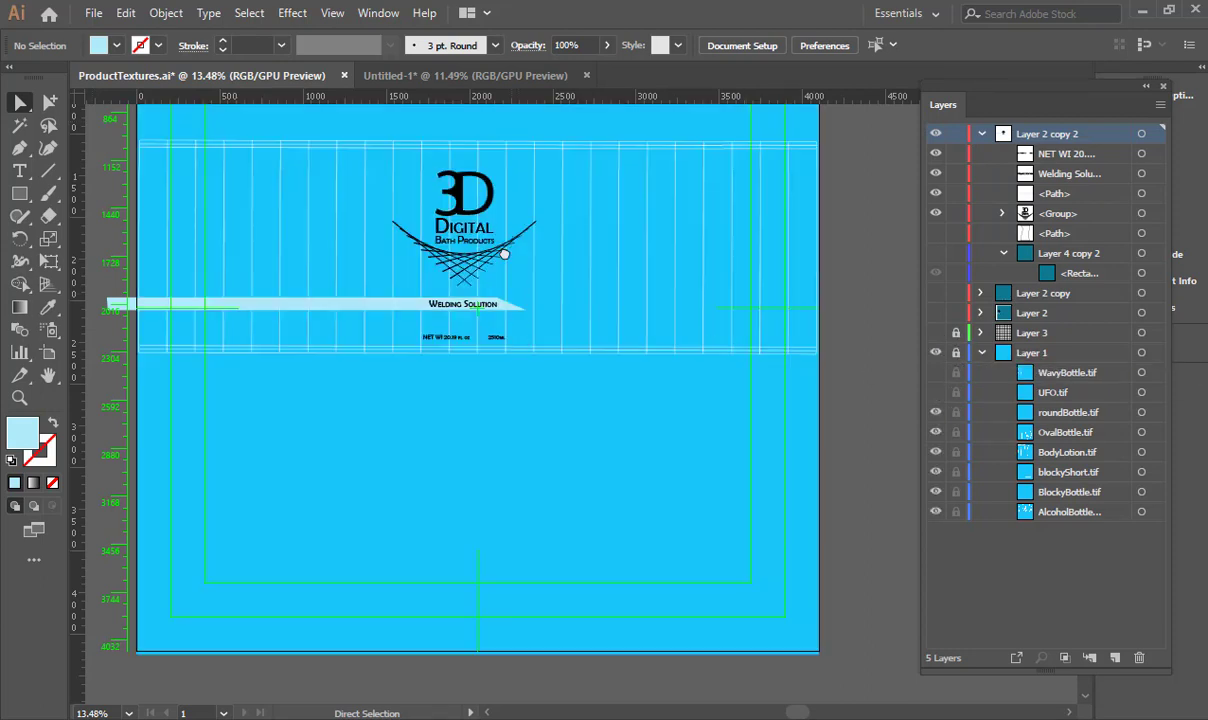
{"action": "left_click_drag", "start_coordinate": [522, 238], "coordinate": [535, 295]}
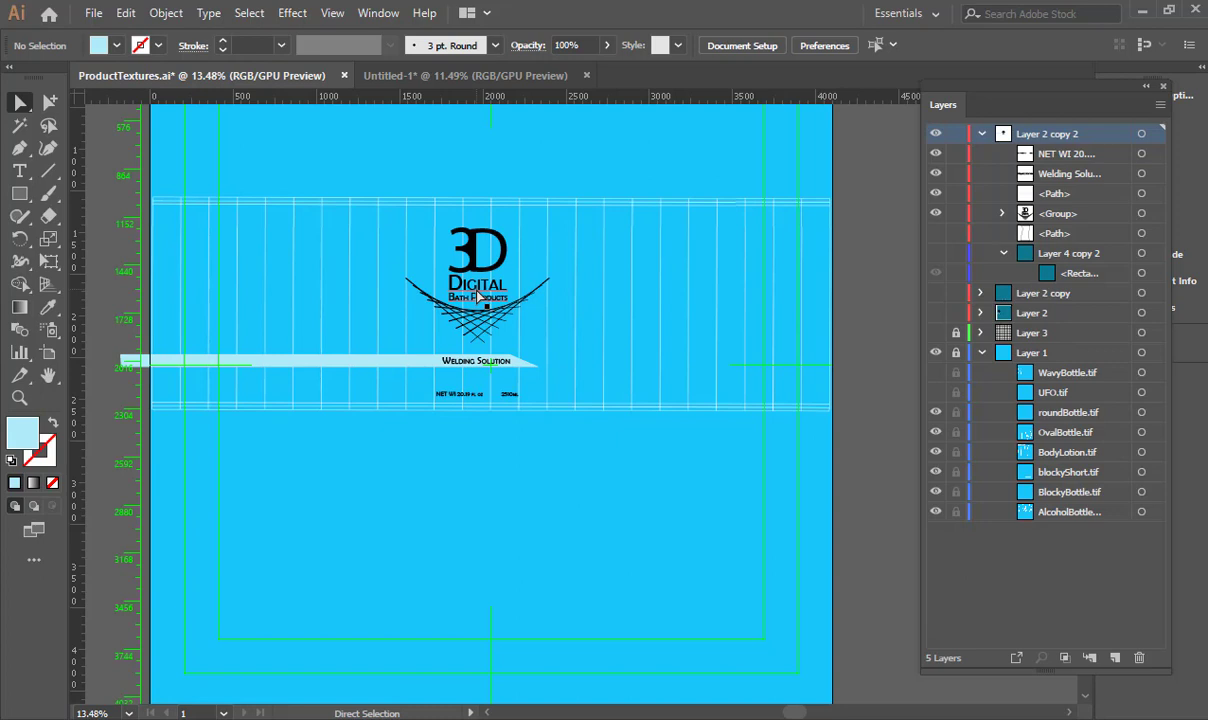
{"action": "left_click_drag", "start_coordinate": [442, 264], "coordinate": [661, 313], "text": "ctrl"}
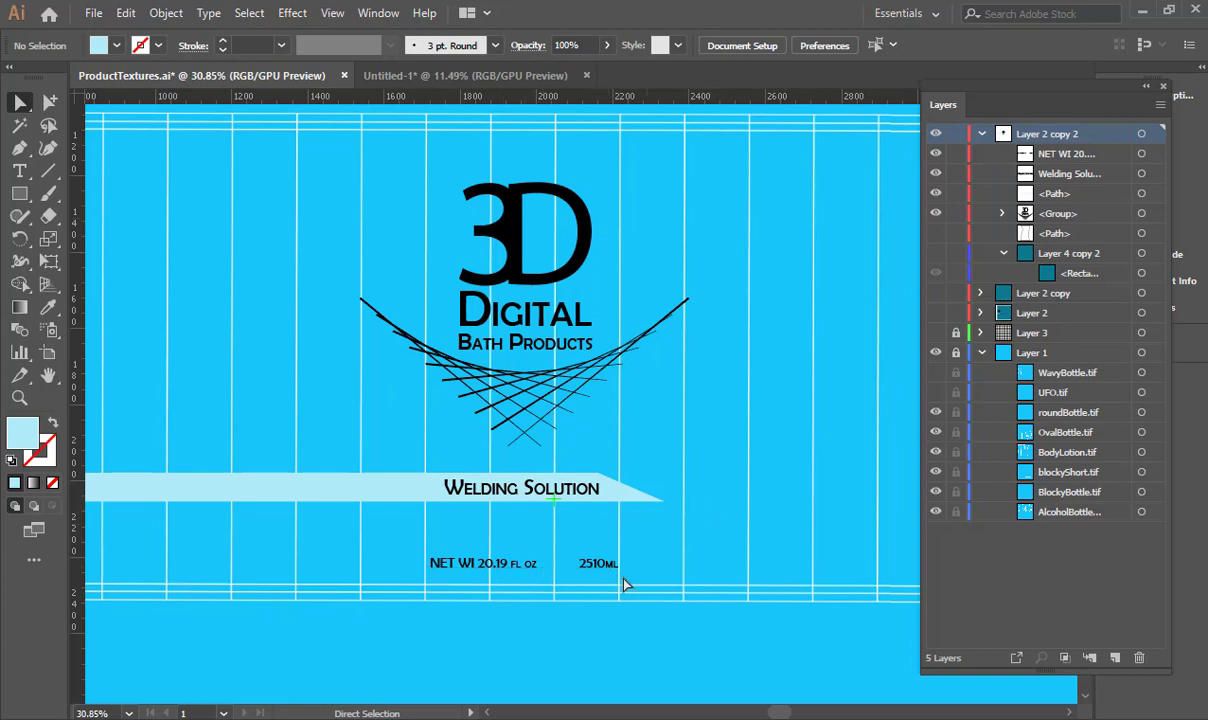
{"action": "left_click_drag", "start_coordinate": [782, 358], "coordinate": [470, 377], "text": "ctrl"}
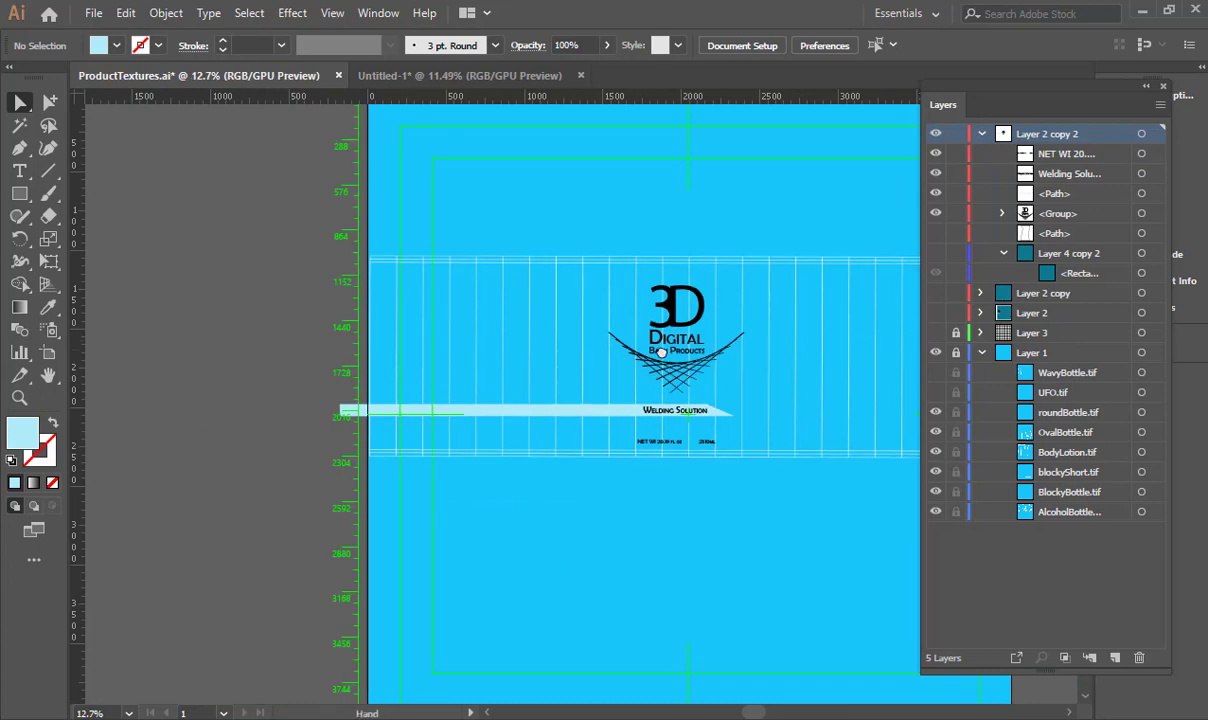
{"action": "left_click_drag", "start_coordinate": [661, 352], "coordinate": [525, 354]}
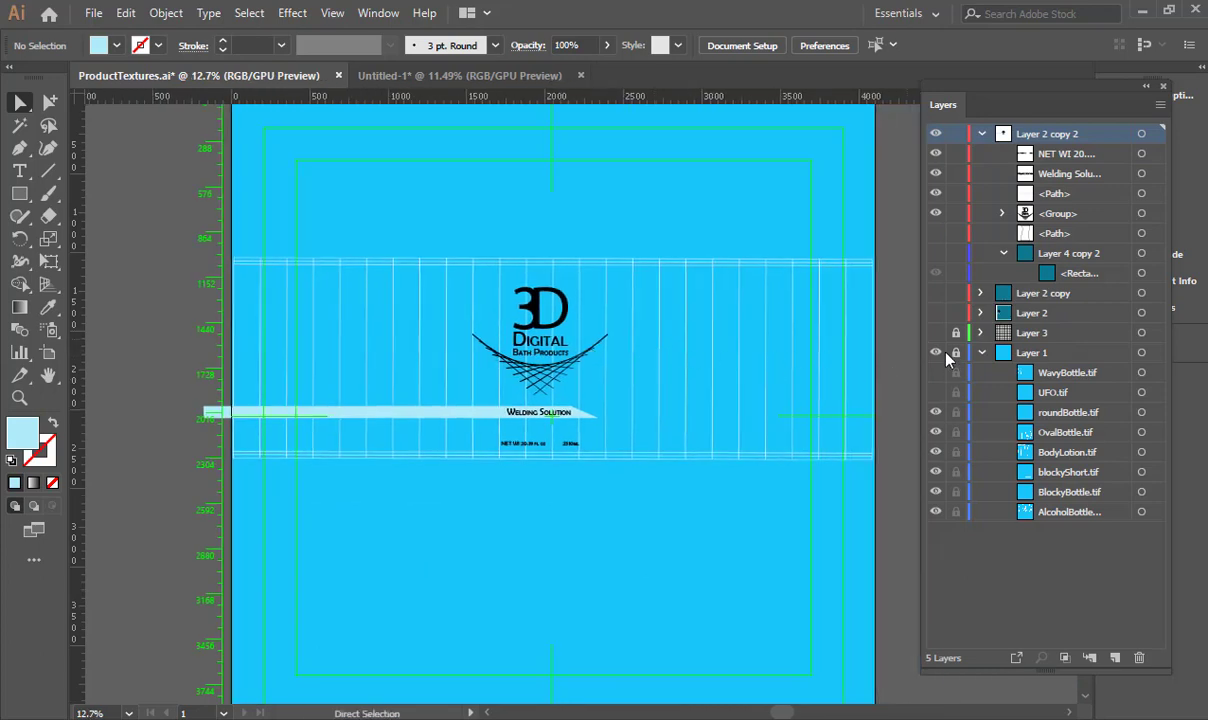
Hide the Layer 1 UV templates and show the teal background in Layer 4 copy 2
{"action": "left_click", "coordinate": [981, 134]}
{"action": "left_click", "coordinate": [981, 134]}
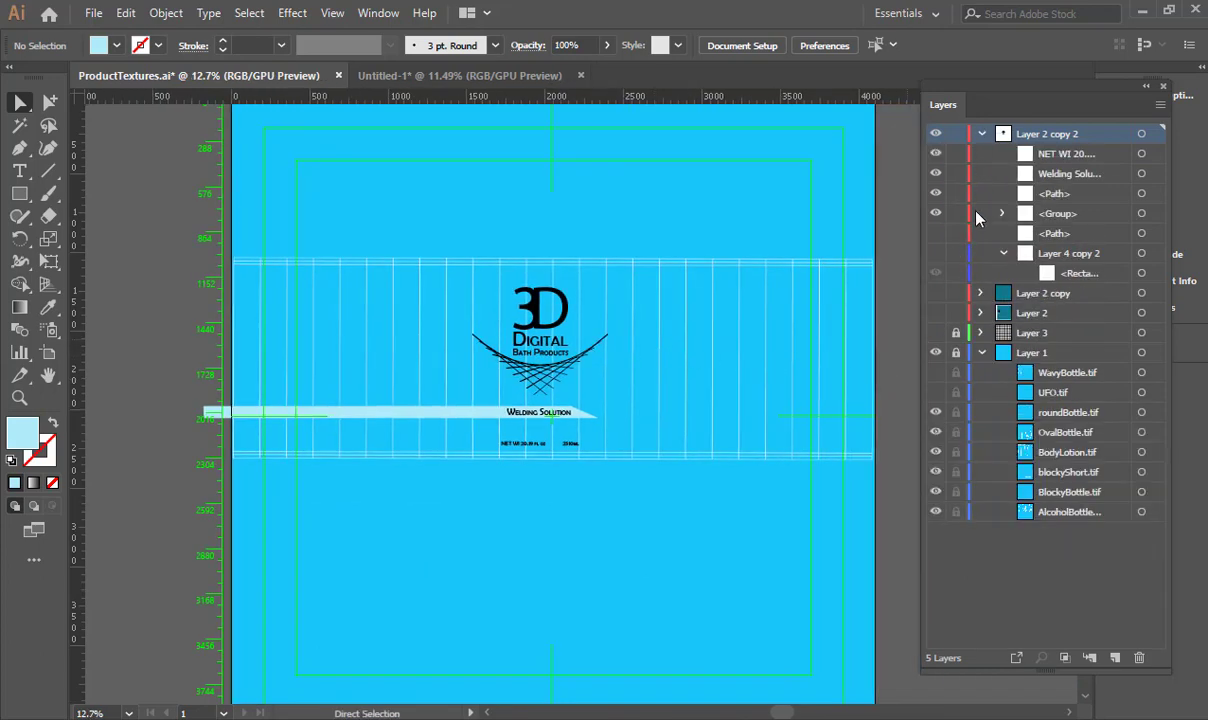
{"action": "left_click", "coordinate": [936, 354]}
{"action": "left_click", "coordinate": [935, 254]}
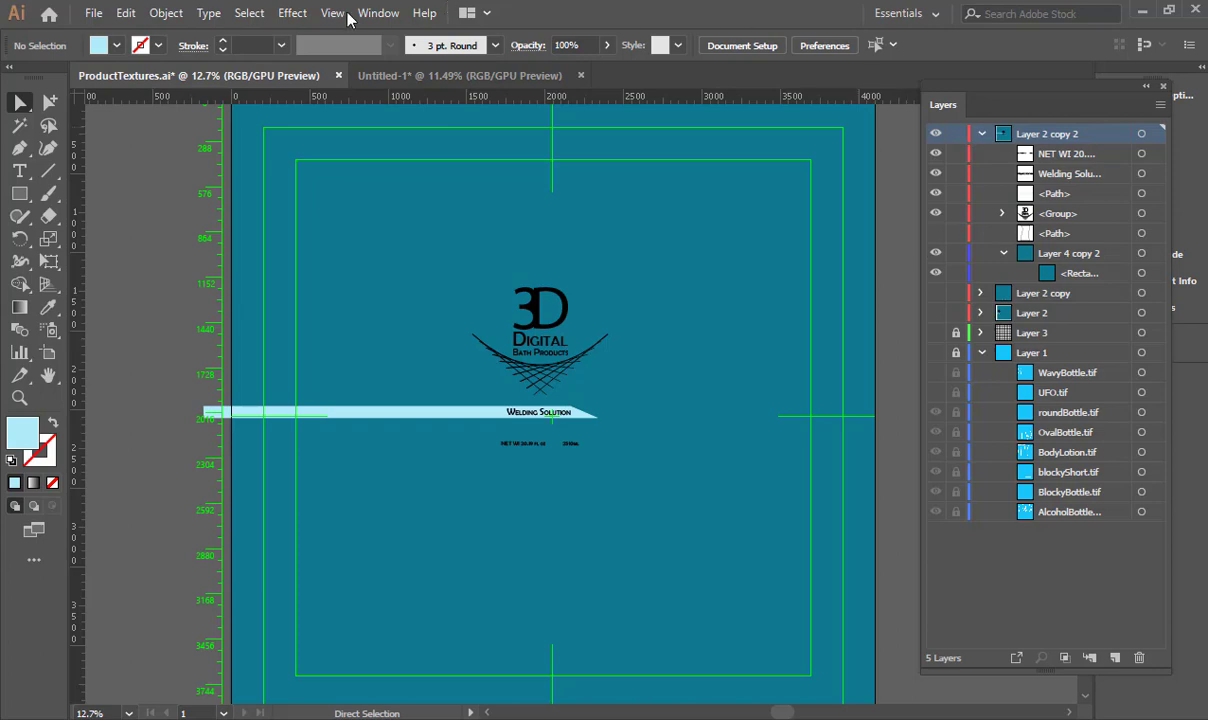
Start exporting the label artwork to the textures folder under the file name RoundBottleTexture
{"action": "left_click", "coordinate": [93, 13]}
{"action": "mouse_move", "coordinate": [275, 352]}
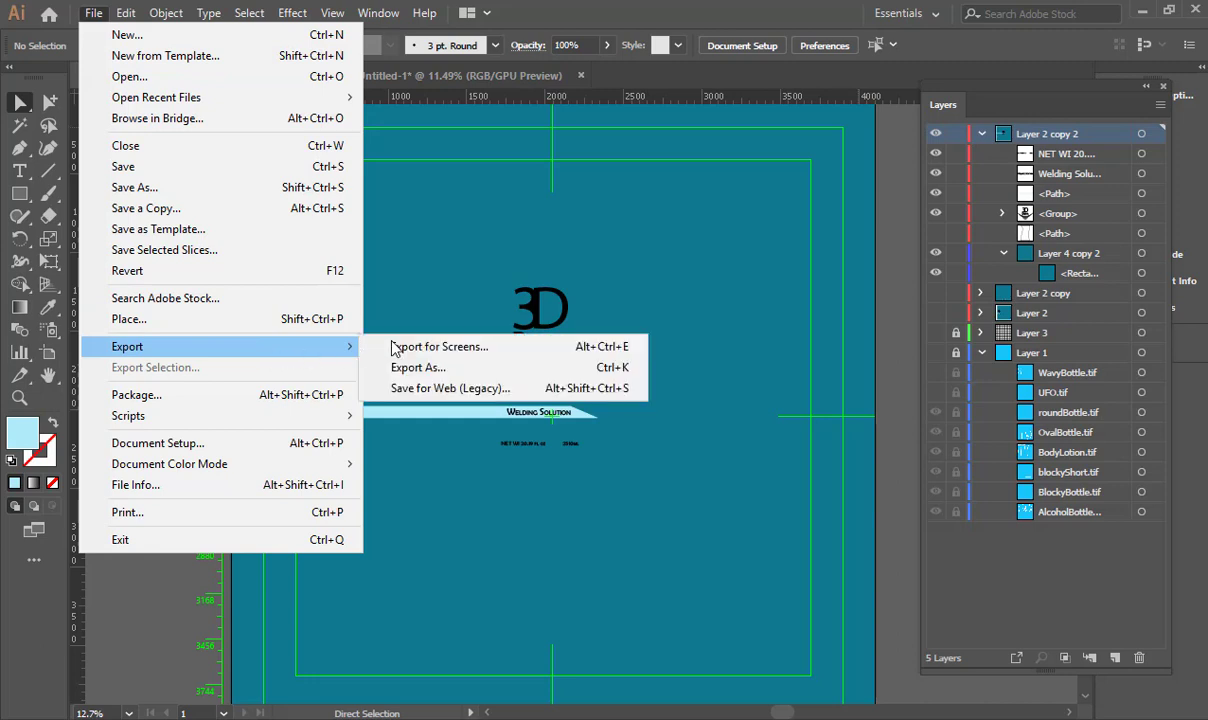
{"action": "left_click", "coordinate": [437, 370]}
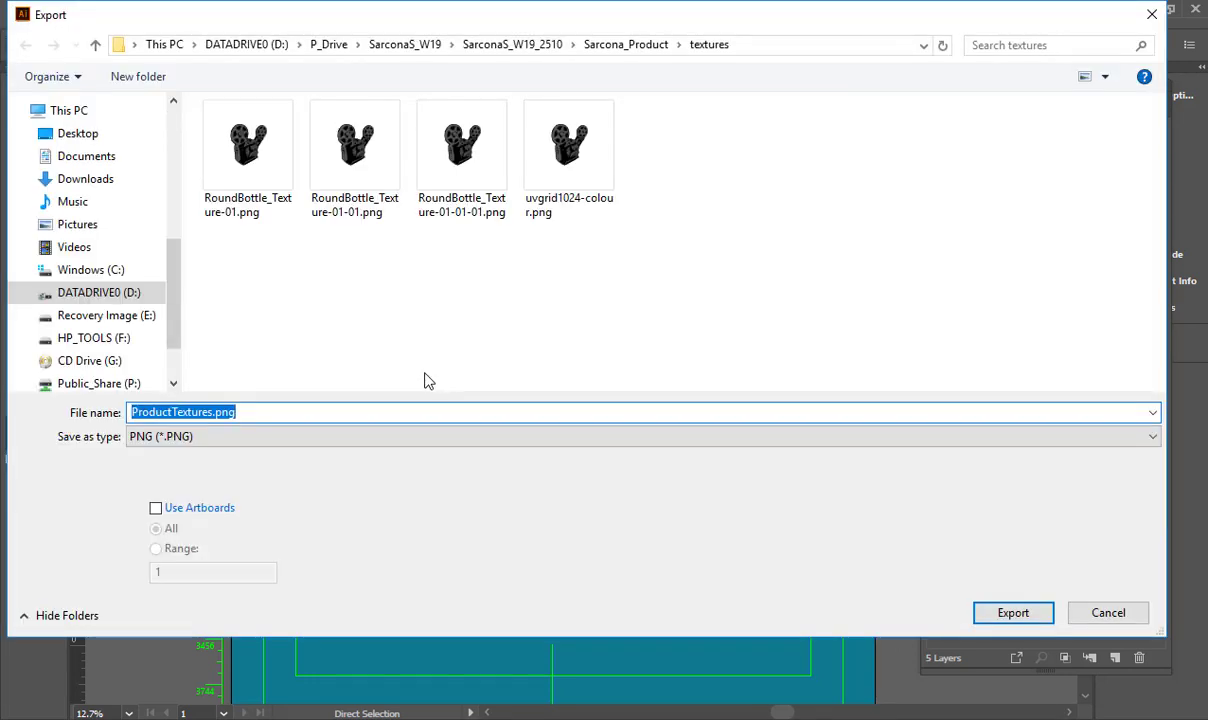
{"action": "left_click_drag", "start_coordinate": [563, 20], "coordinate": [540, 37]}
{"action": "type", "text": "RoundBott"}
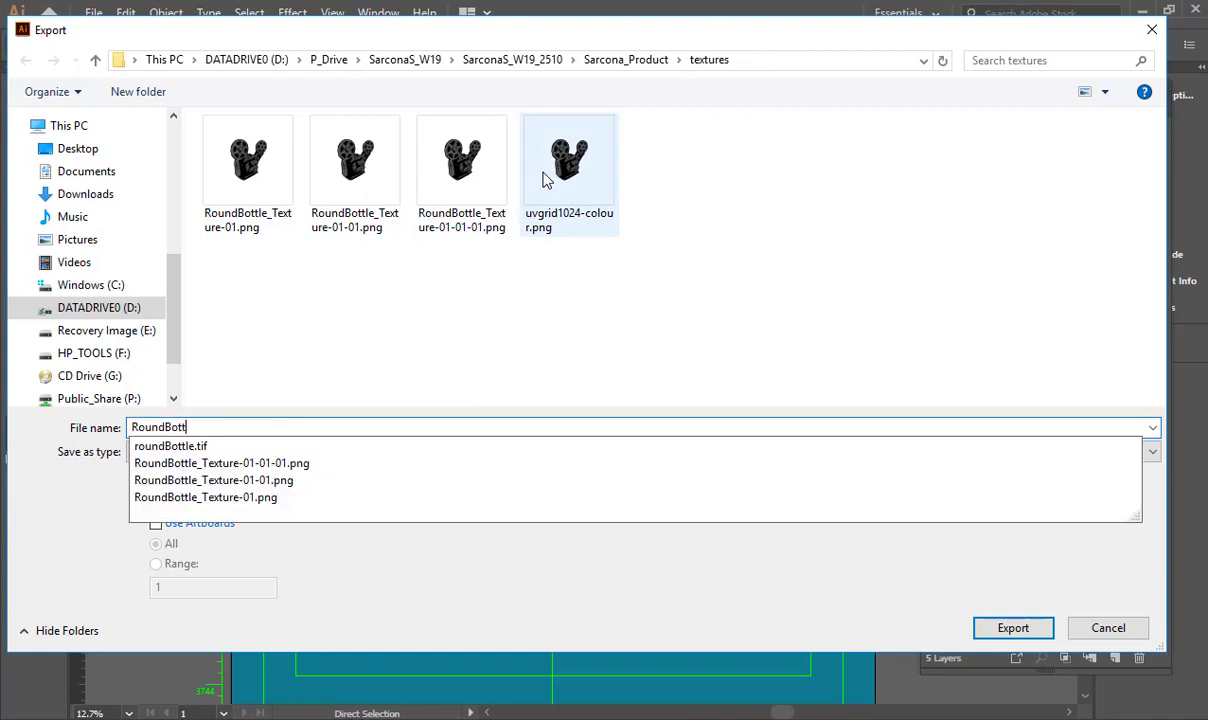
{"action": "type", "text": "leTexture"}
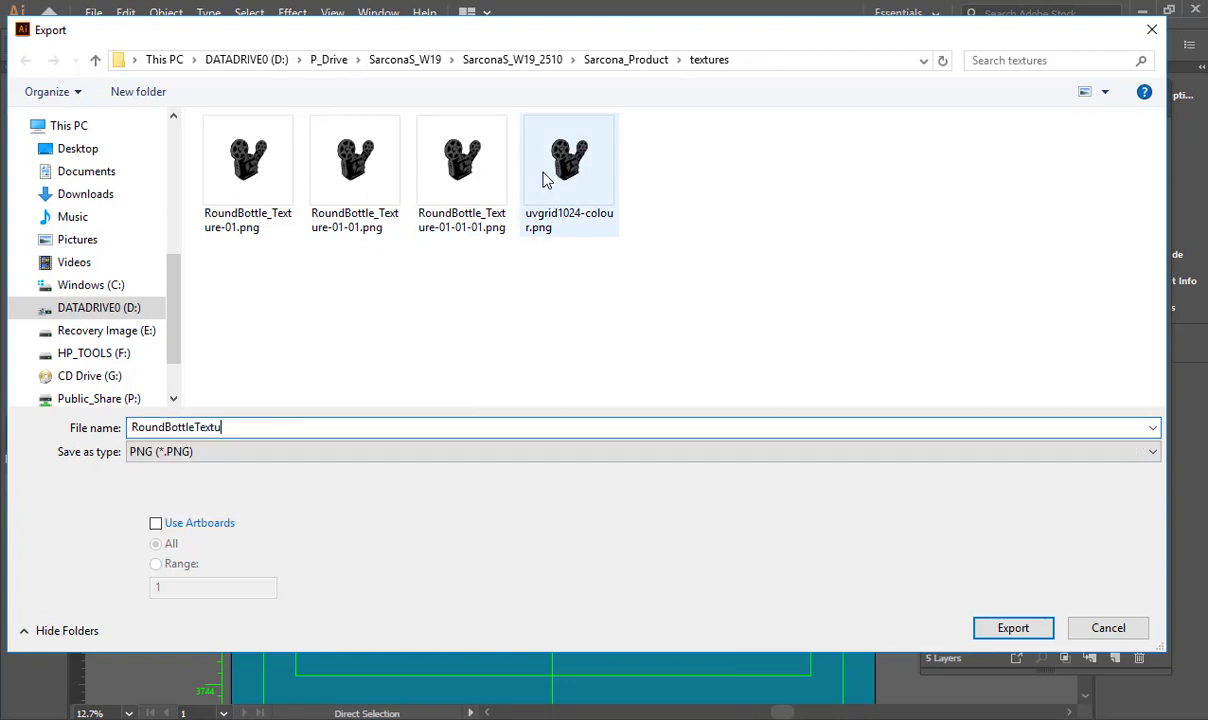
Export the artwork as PNG using artboard range 1, Screen (72 ppi) resolution and a transparent background
{"action": "left_click", "coordinate": [537, 450]}
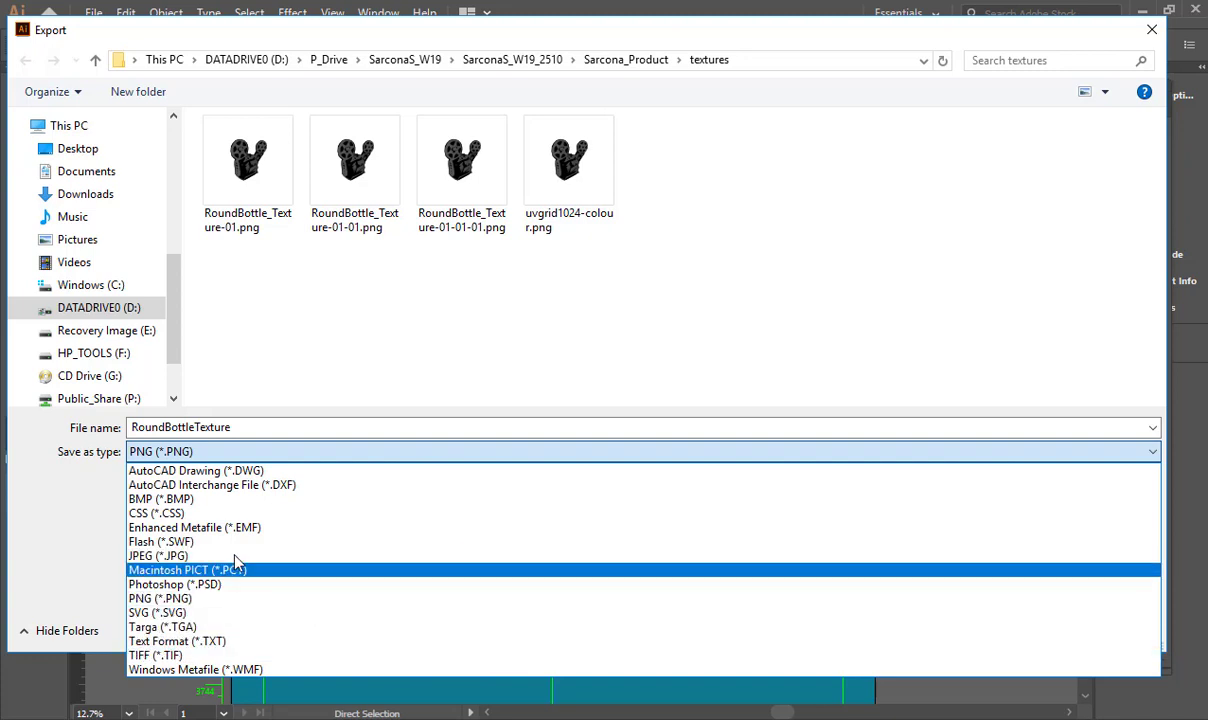
{"action": "left_click", "coordinate": [183, 604]}
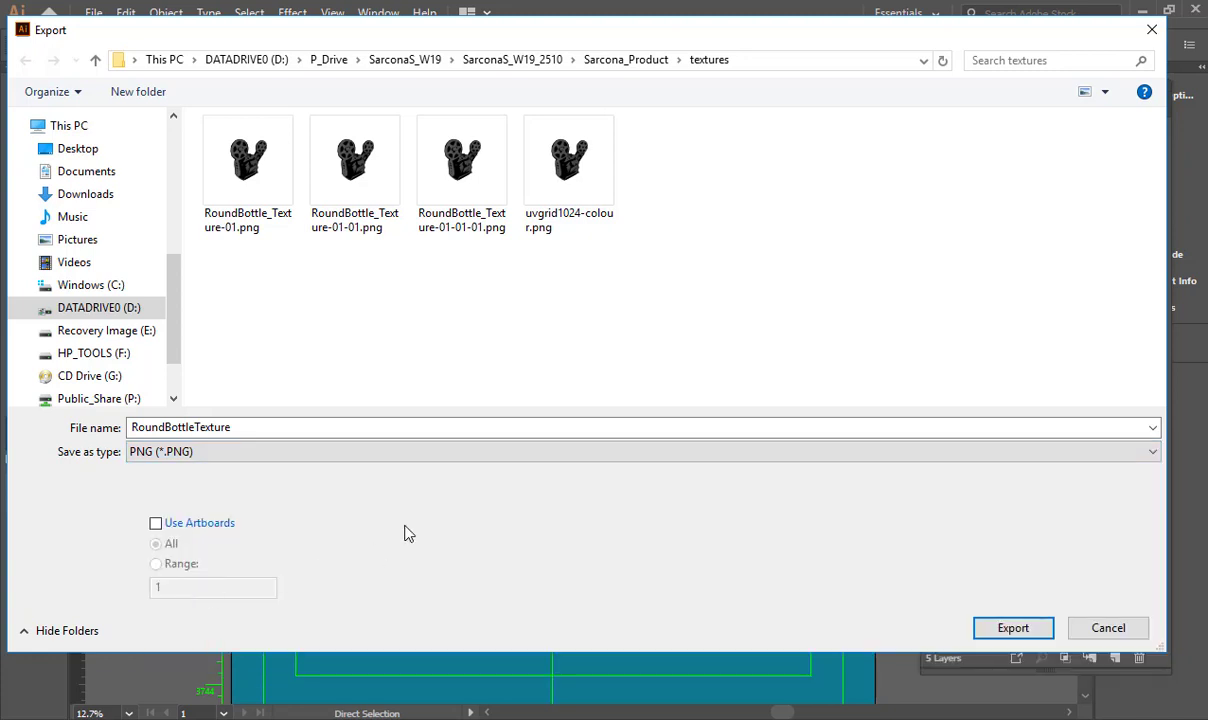
{"action": "left_click", "coordinate": [195, 537]}
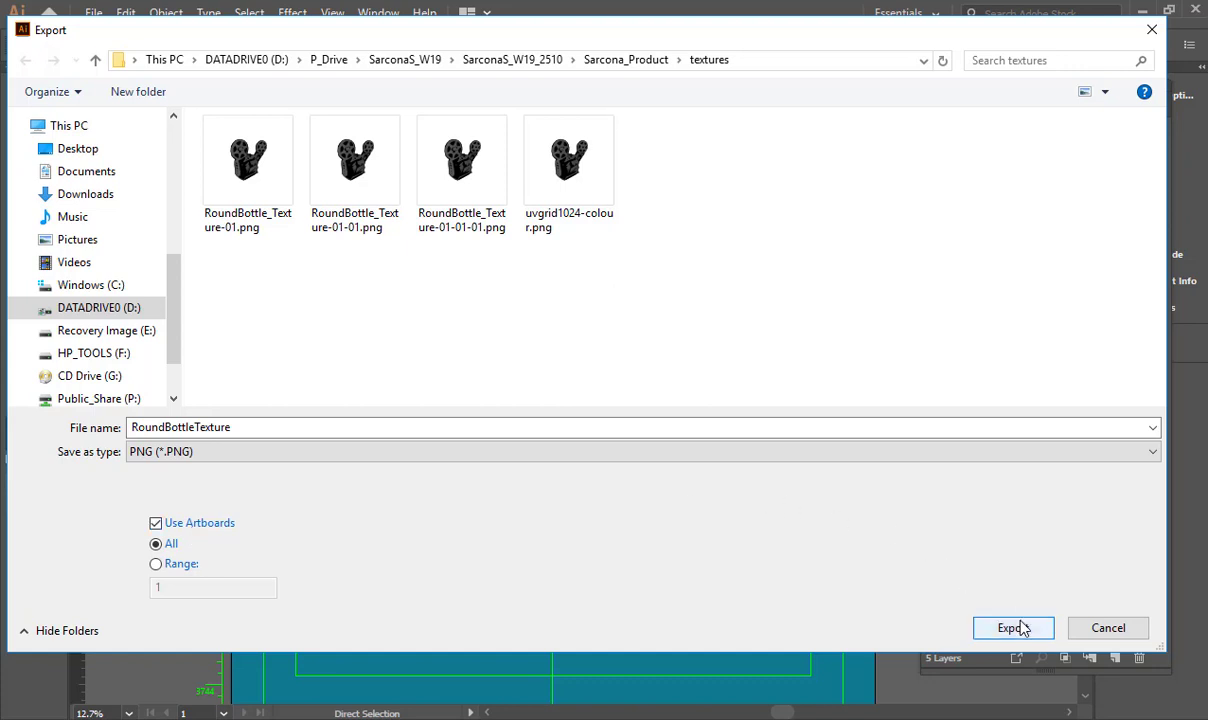
{"action": "left_click", "coordinate": [183, 565]}
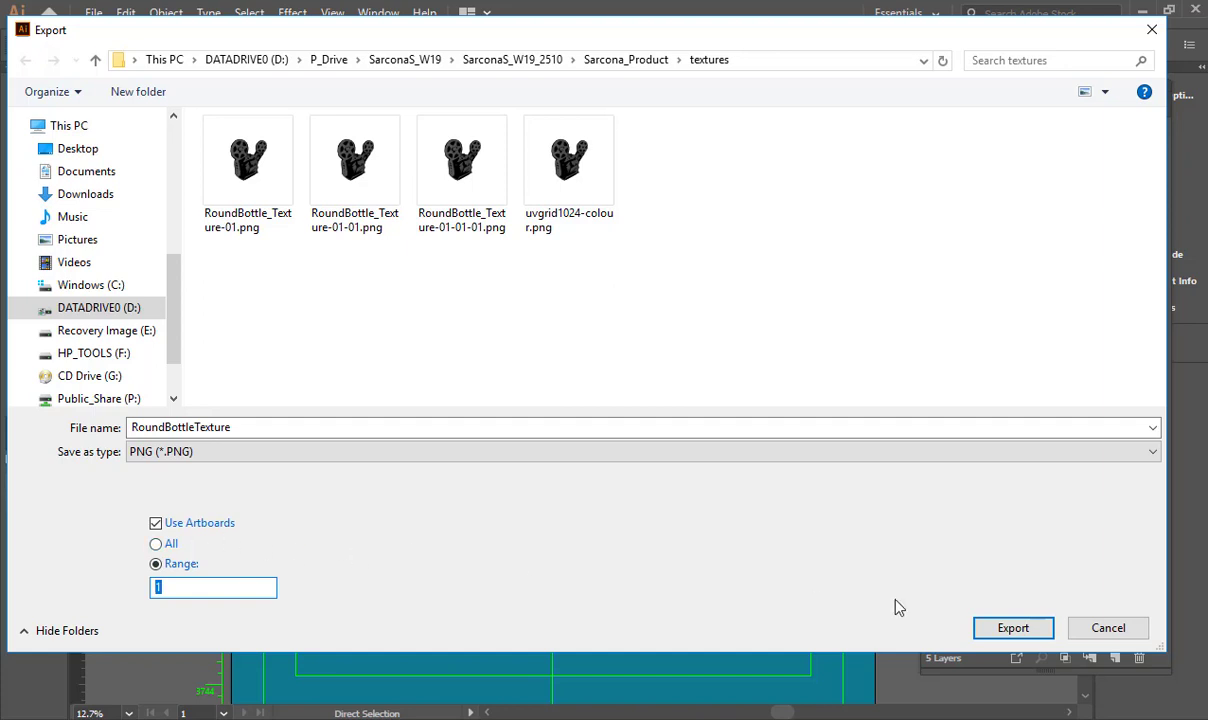
{"action": "left_click", "coordinate": [1011, 630]}
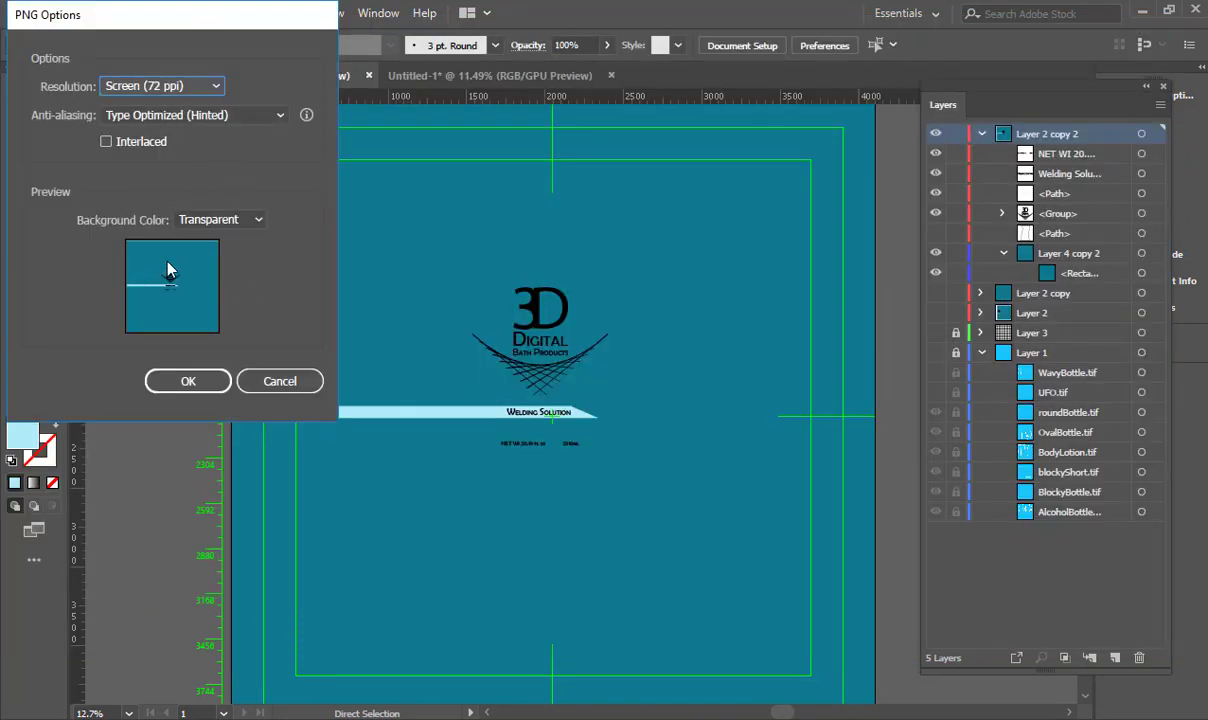
{"action": "left_click", "coordinate": [193, 222]}
{"action": "left_click", "coordinate": [215, 222]}
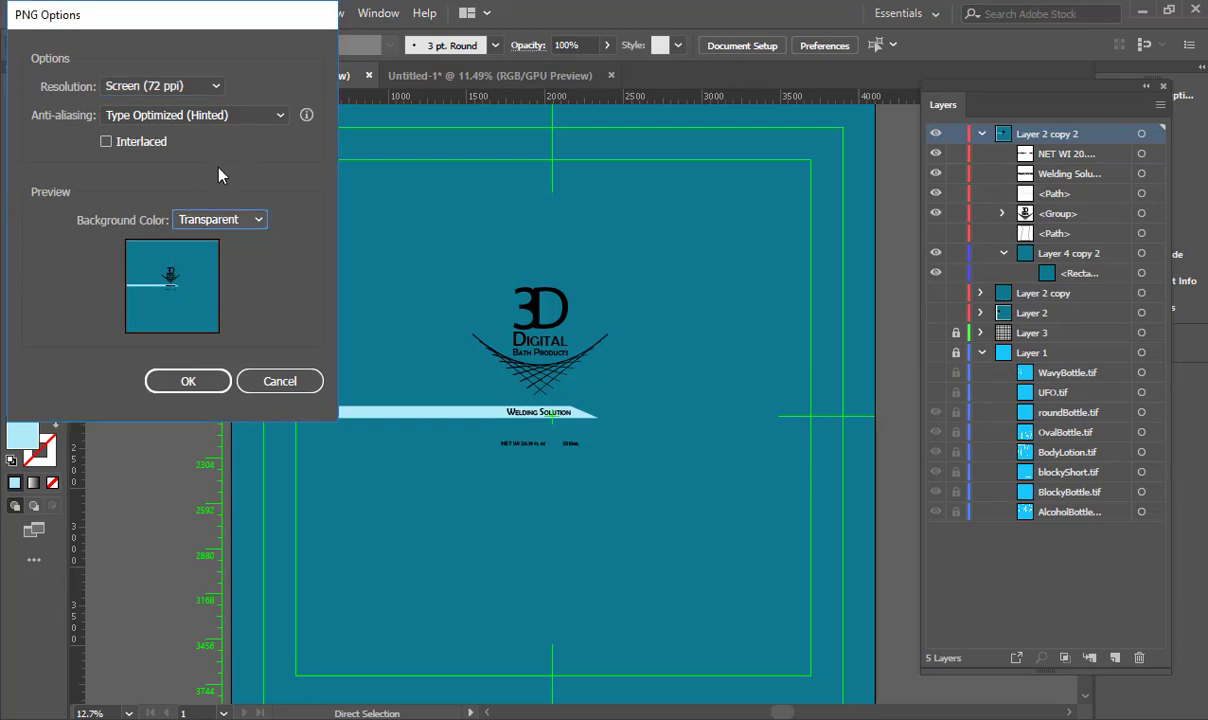
{"action": "left_click", "coordinate": [195, 381]}
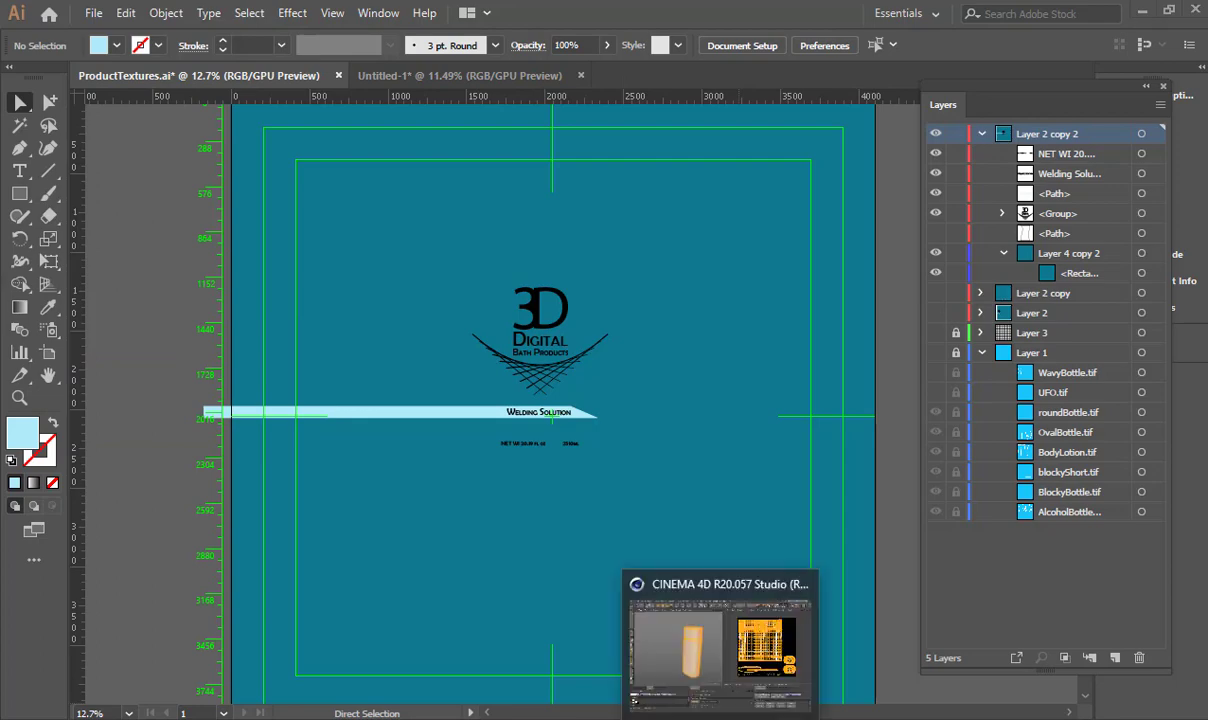
Switch to Cinema 4D and change the interface layout to Standard
{"action": "left_click", "coordinate": [720, 625]}
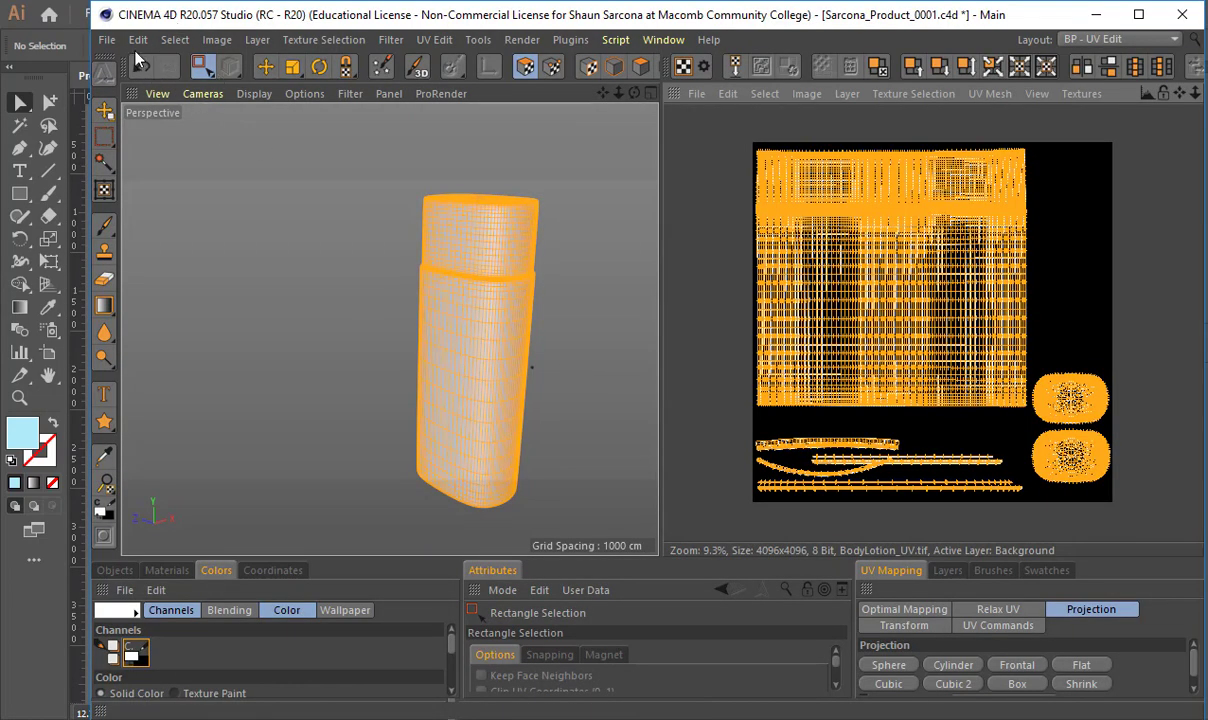
{"action": "left_click", "coordinate": [1095, 39]}
{"action": "left_click", "coordinate": [1088, 191]}
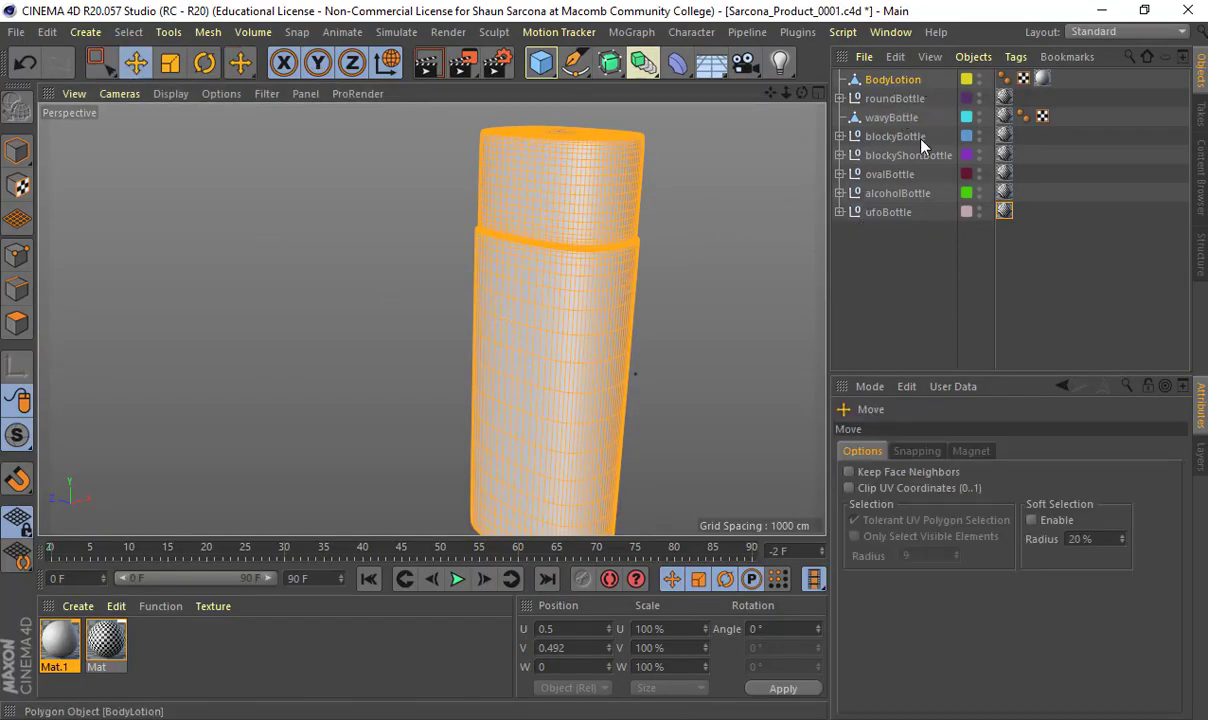
{"action": "key", "text": "alt+Tab"}
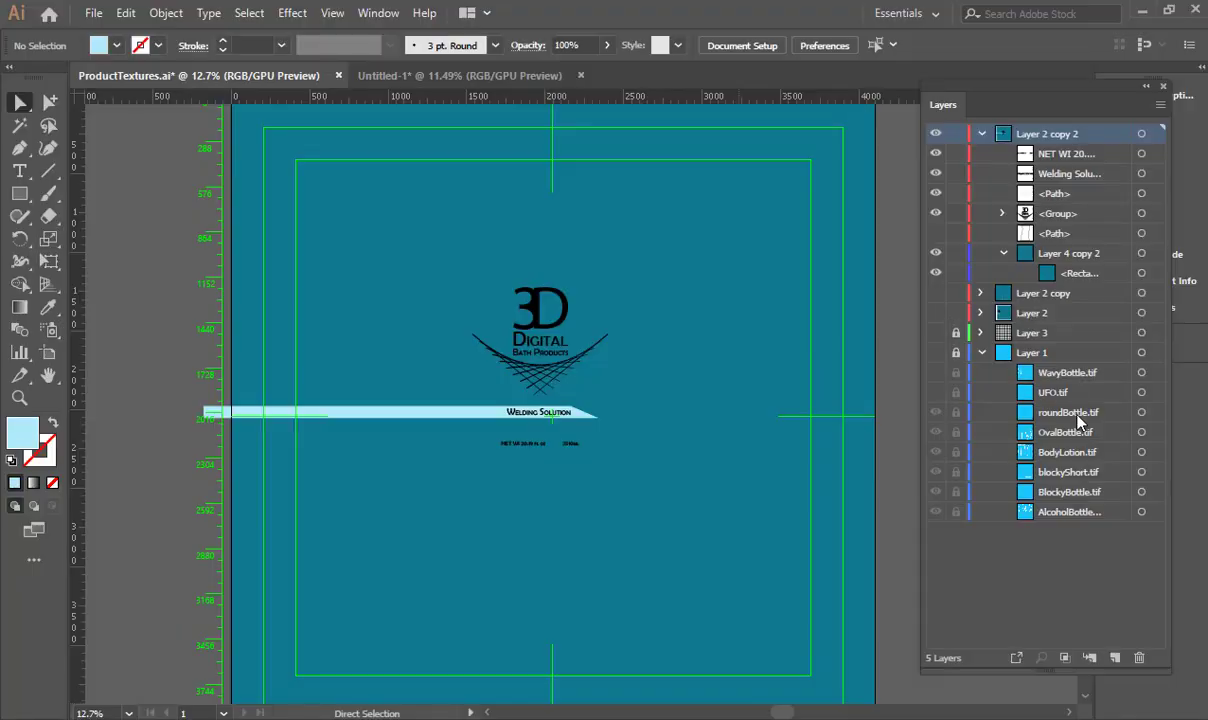
{"action": "key", "text": "alt+Tab"}
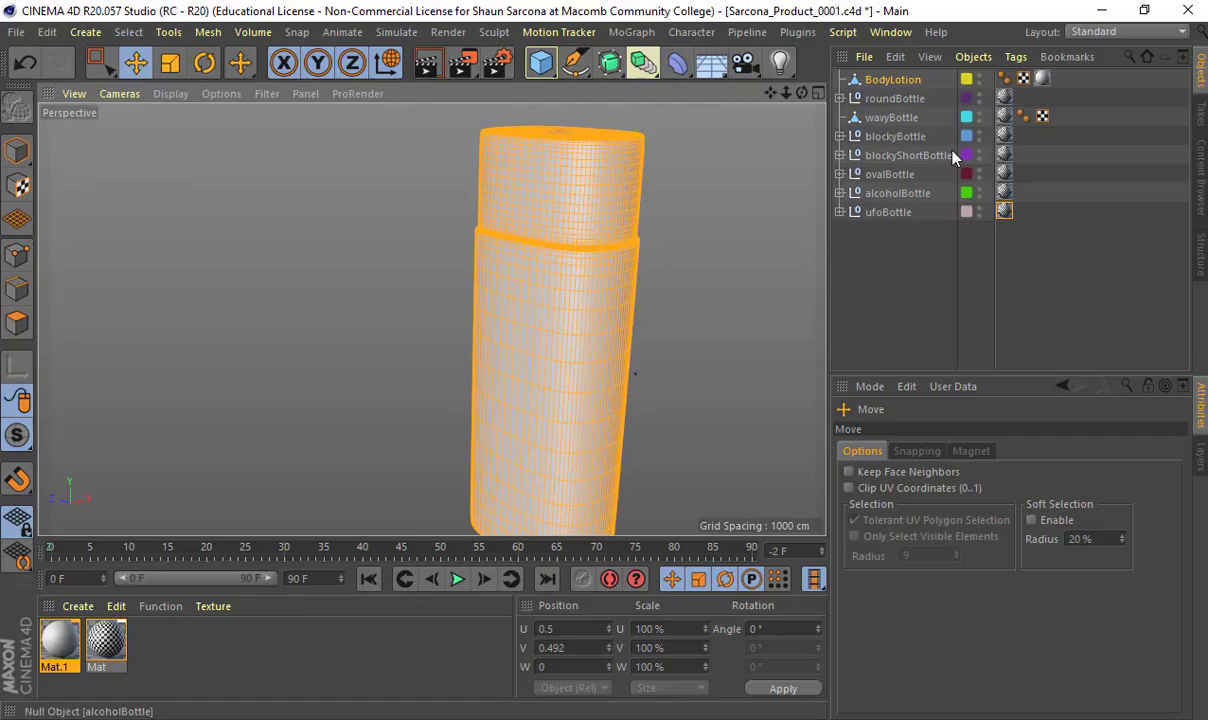
Hide the BodyLotion layer in the viewport and make the roundBottle layer visible, framing the whole bottle
{"action": "left_click", "coordinate": [1201, 452]}
{"action": "left_click", "coordinate": [994, 421]}
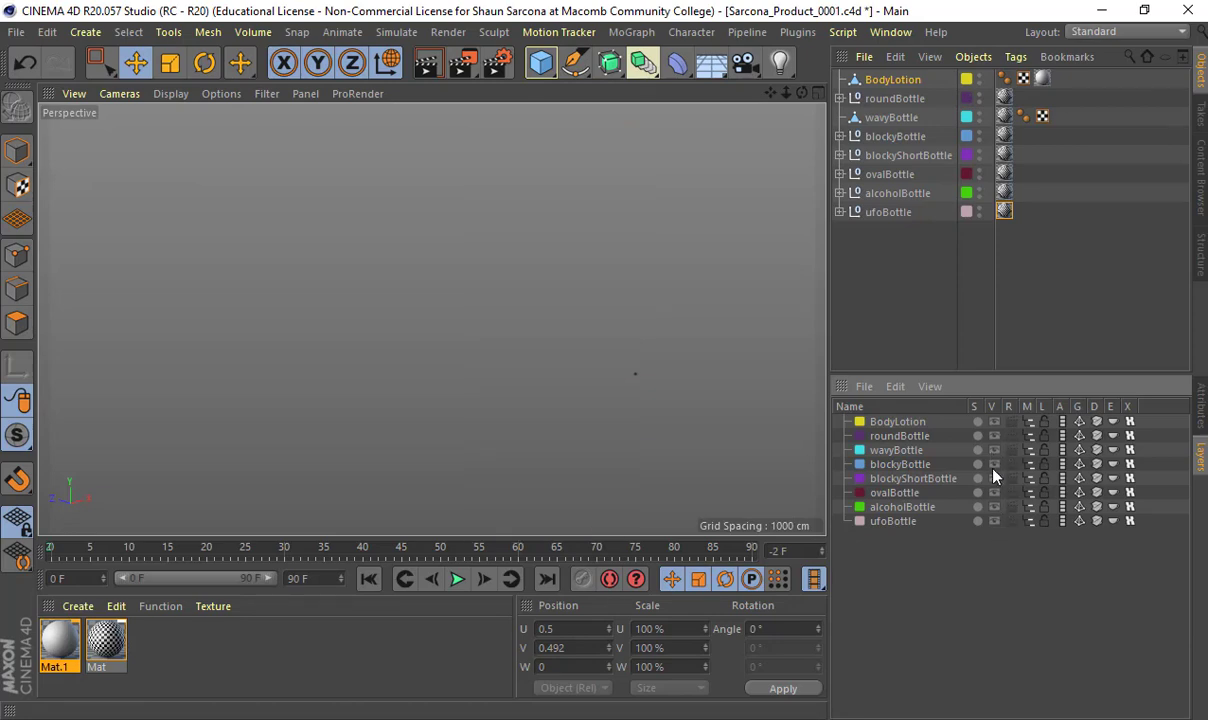
{"action": "left_click", "coordinate": [1011, 436]}
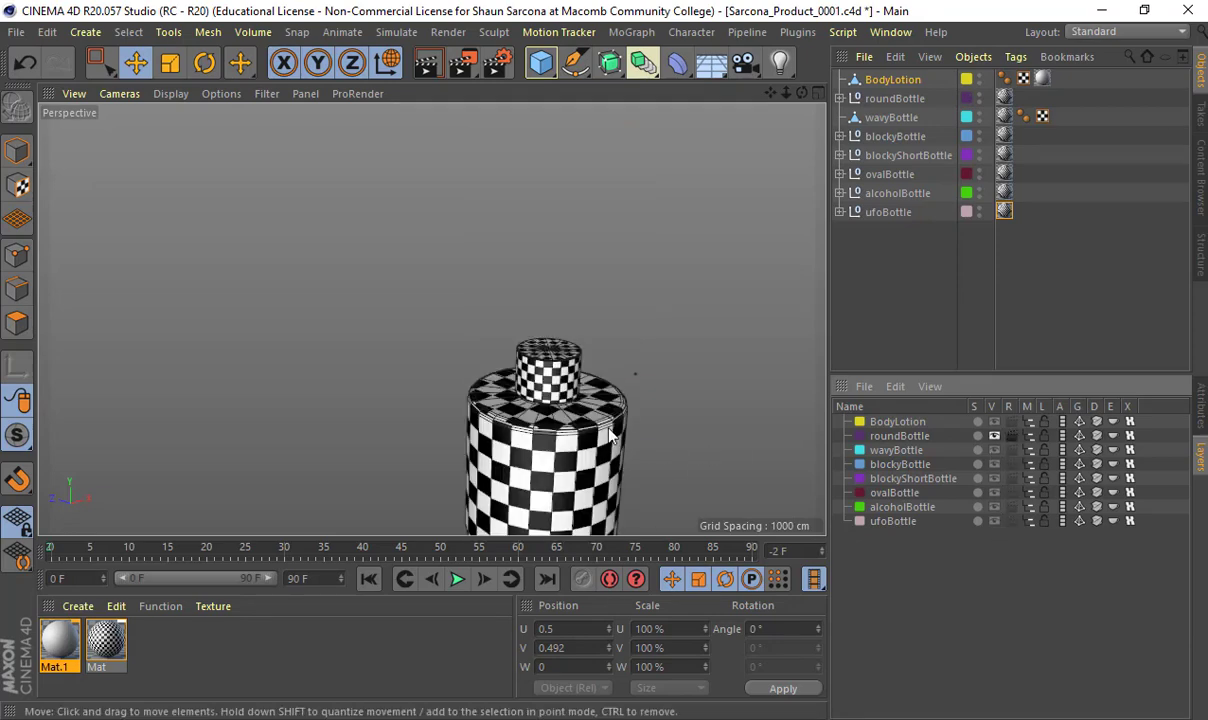
{"action": "middle_click_drag", "start_coordinate": [610, 430], "coordinate": [578, 304], "text": "alt"}
{"action": "right_click_drag", "start_coordinate": [578, 304], "coordinate": [618, 304], "text": "alt"}
{"action": "middle_click_drag", "start_coordinate": [618, 310], "coordinate": [538, 343], "text": "alt"}
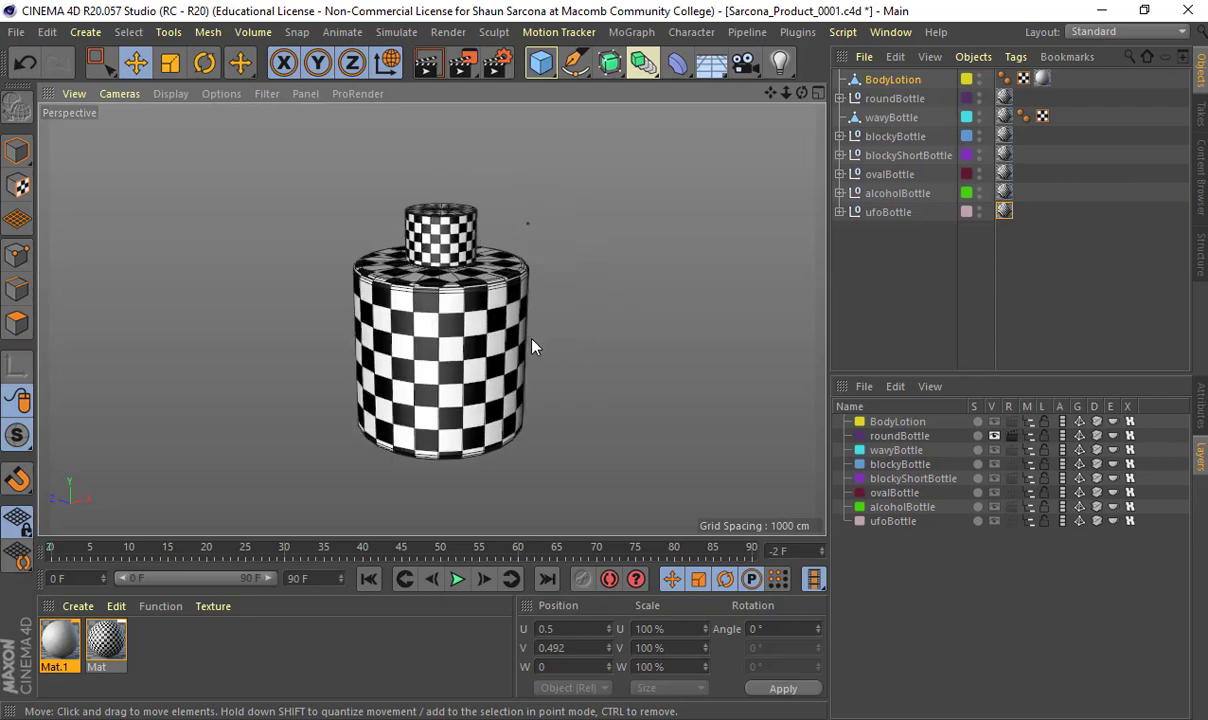
Create a new material and apply it to the round bottle's body
{"action": "double_click", "coordinate": [226, 648]}
{"action": "left_click_drag", "start_coordinate": [75, 652], "coordinate": [481, 343]}
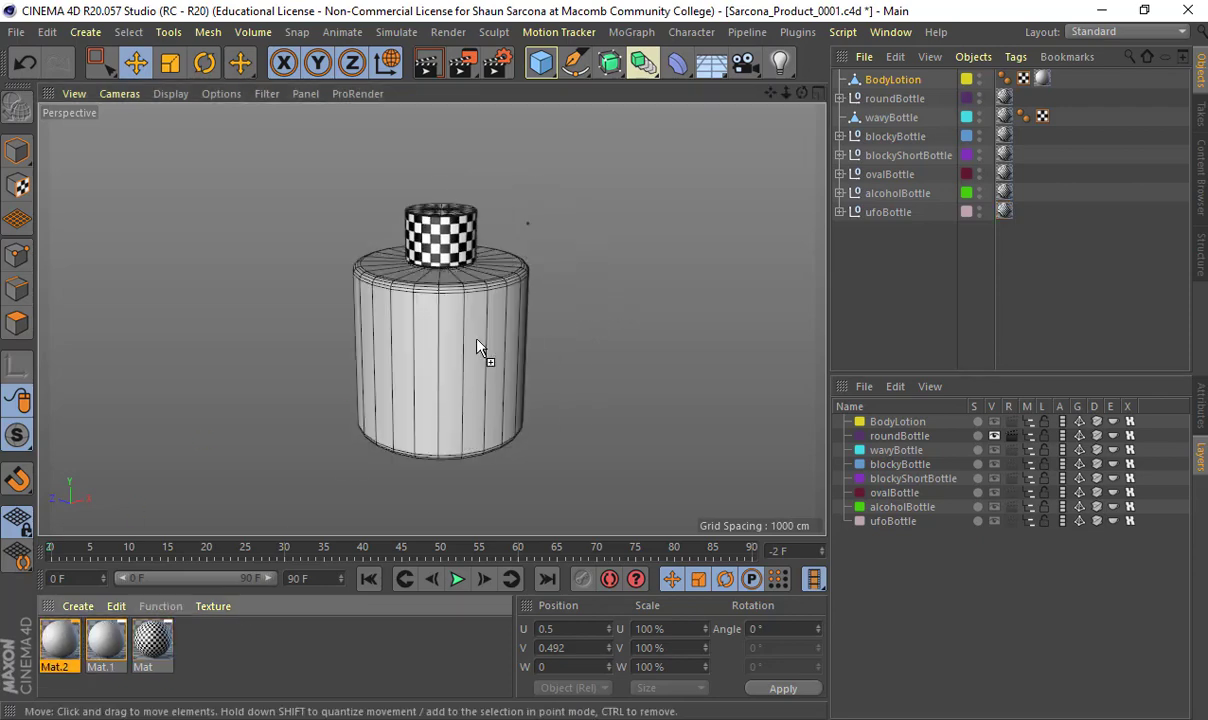
Load RoundBottleTexture-01.png from the textures folder as the colour texture of the round bottle's material, then close its editor
{"action": "double_click", "coordinate": [72, 645]}
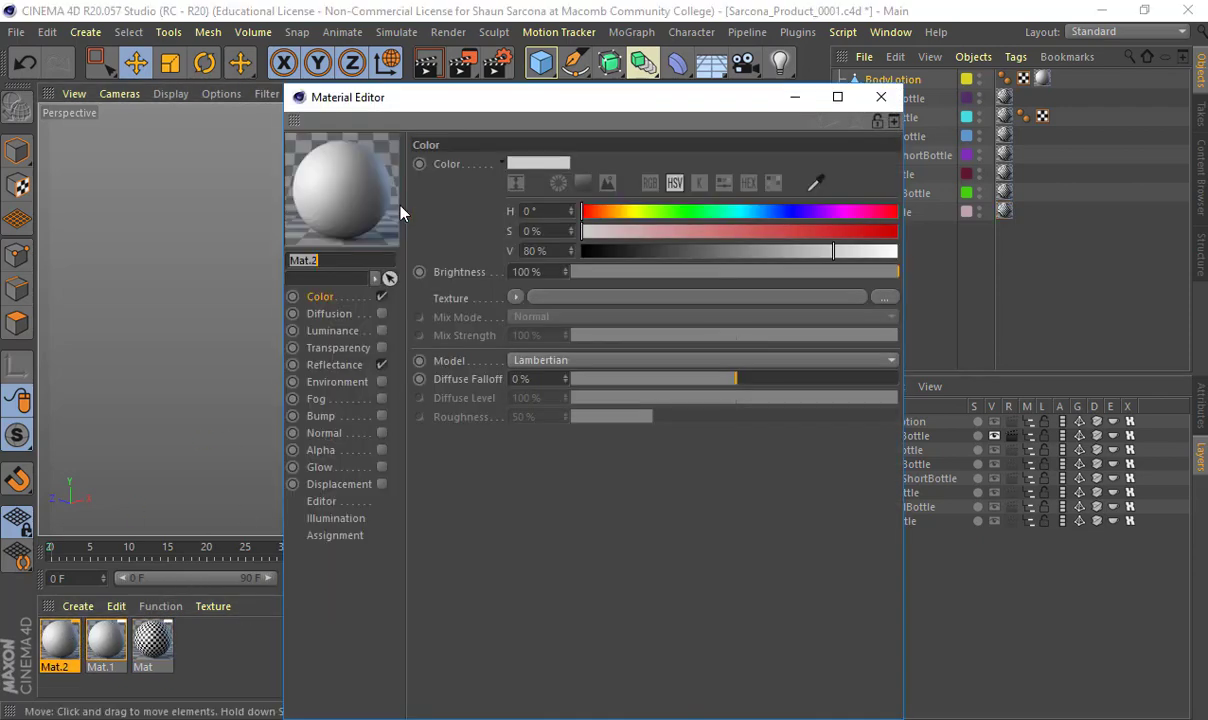
{"action": "left_click", "coordinate": [534, 298]}
{"action": "left_click", "coordinate": [687, 348]}
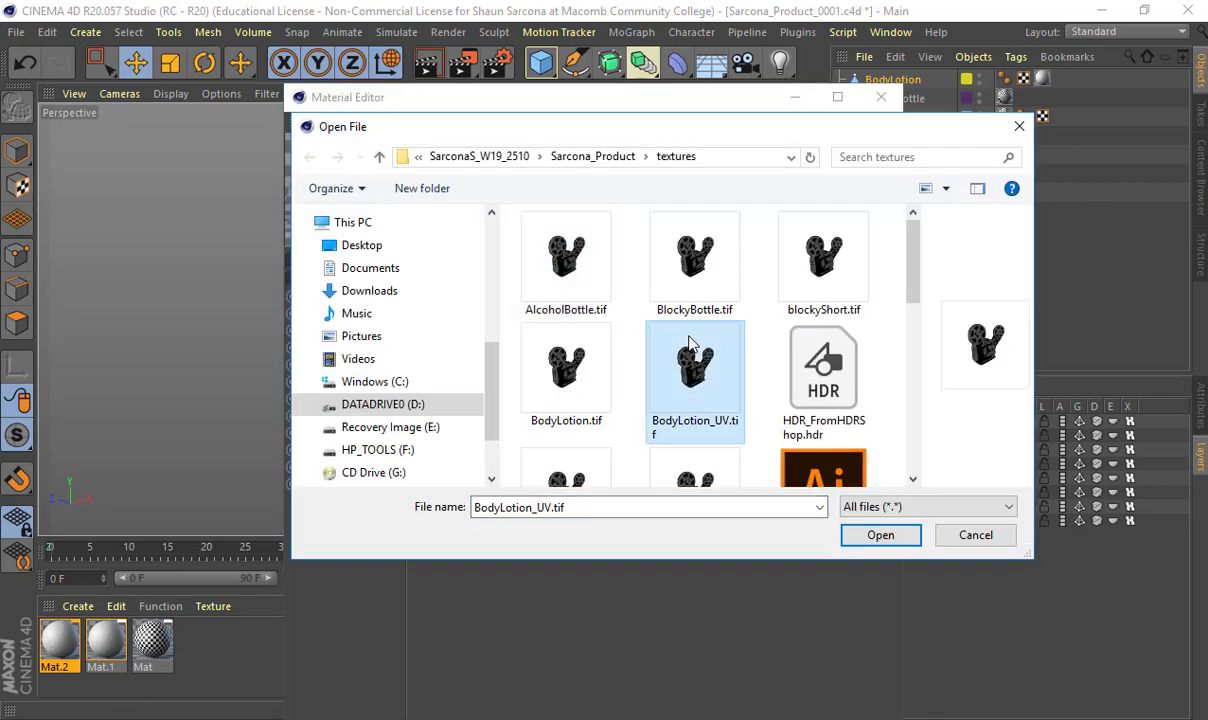
{"action": "scroll", "coordinate": [690, 344], "scroll_direction": "down", "scroll_amount": 5}
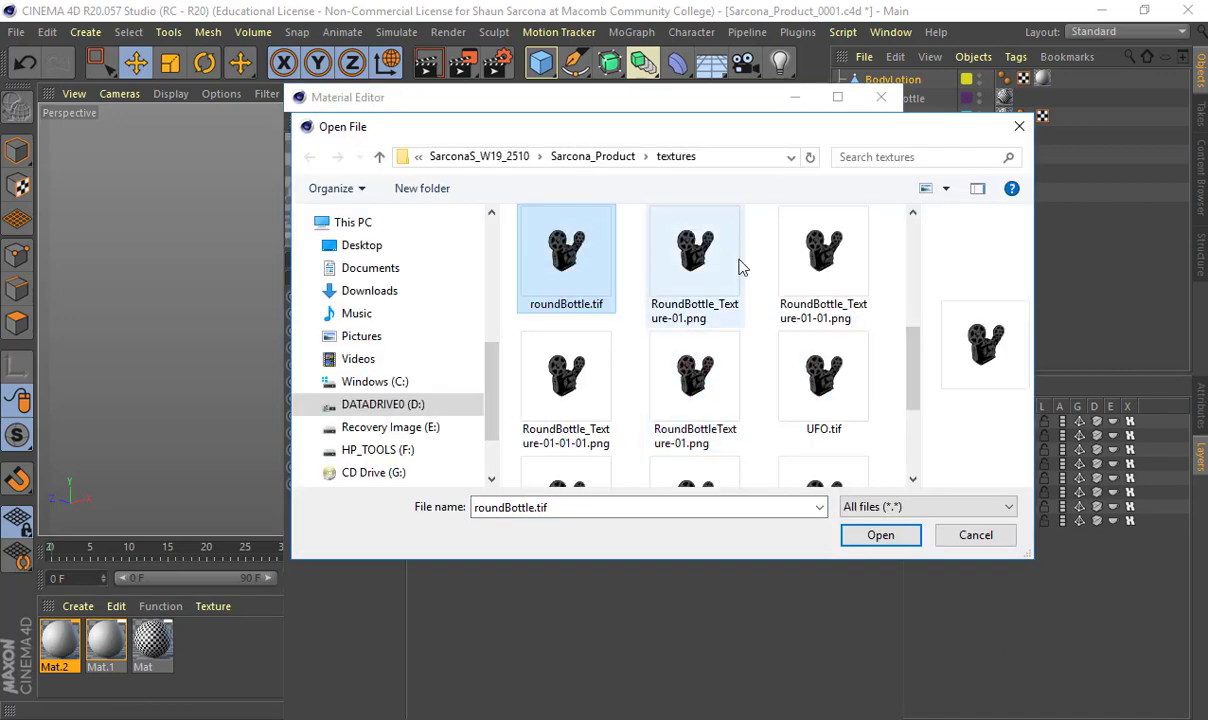
{"action": "left_click", "coordinate": [586, 383]}
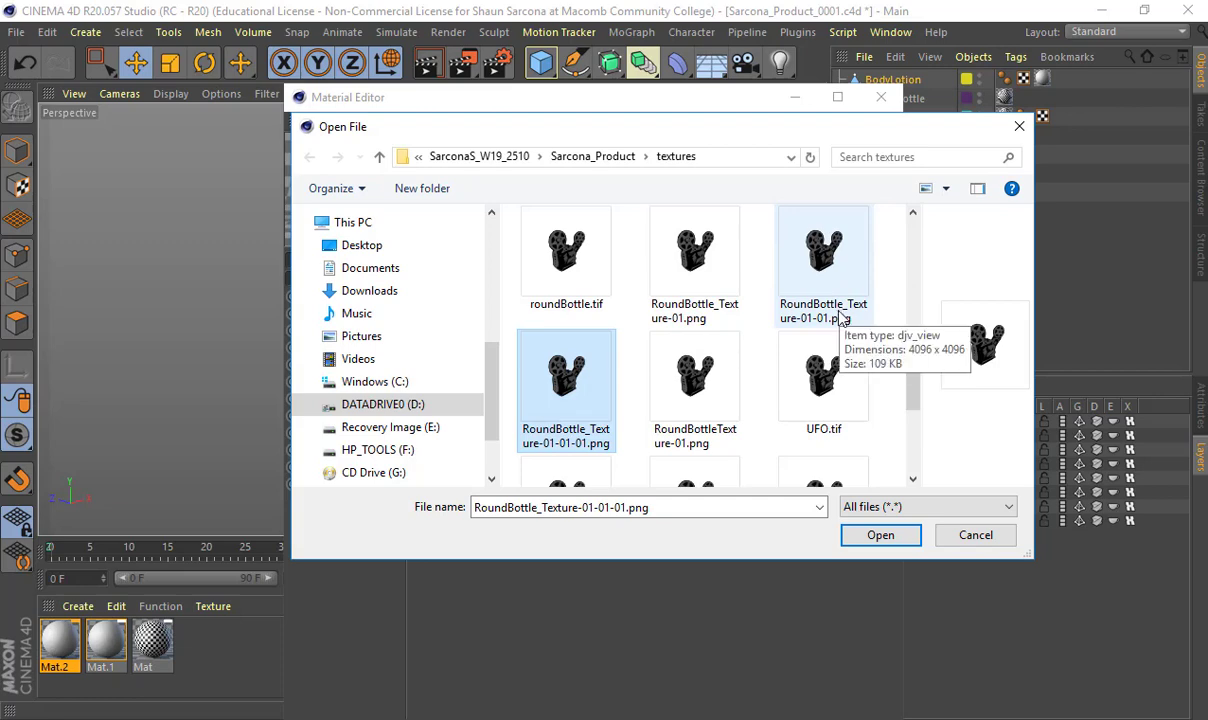
{"action": "left_click", "coordinate": [673, 387]}
{"action": "double_click", "coordinate": [673, 387]}
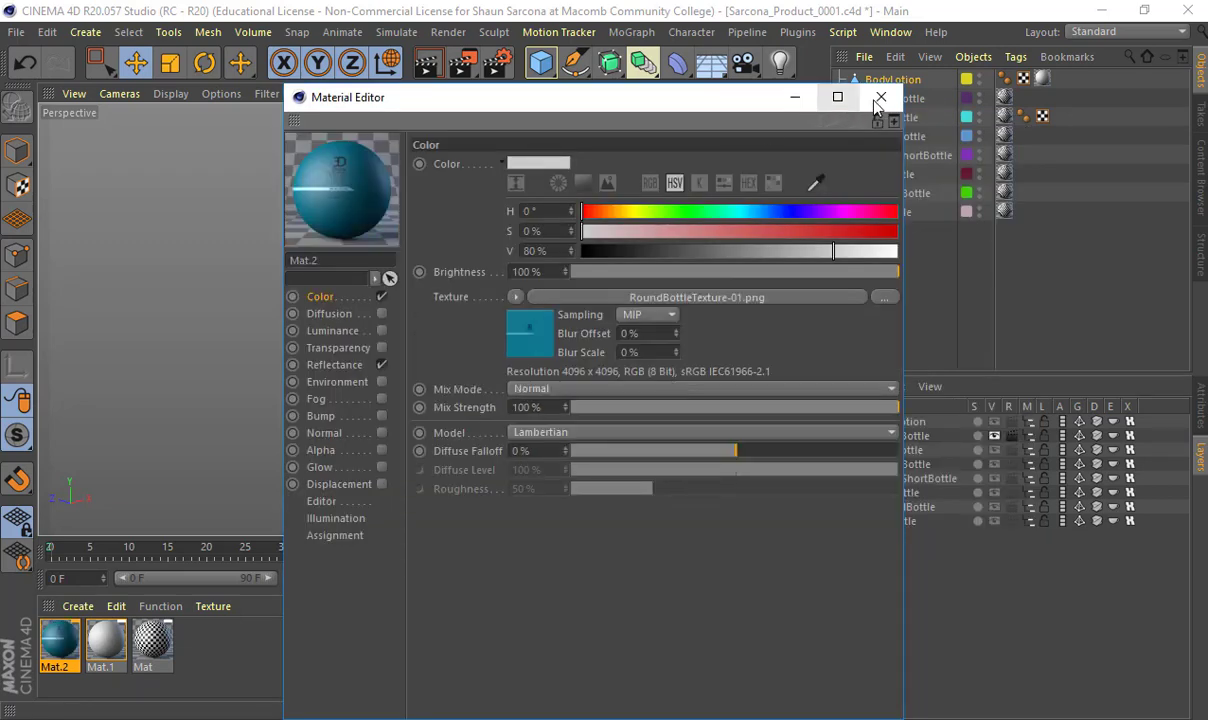
{"action": "left_click", "coordinate": [880, 97]}
Frame the round bottle's label from the front and render the view to examine the applied artwork
{"action": "left_click_drag", "start_coordinate": [669, 315], "coordinate": [641, 327]}
{"action": "scroll", "coordinate": [628, 337], "scroll_direction": "up", "scroll_amount": 5}
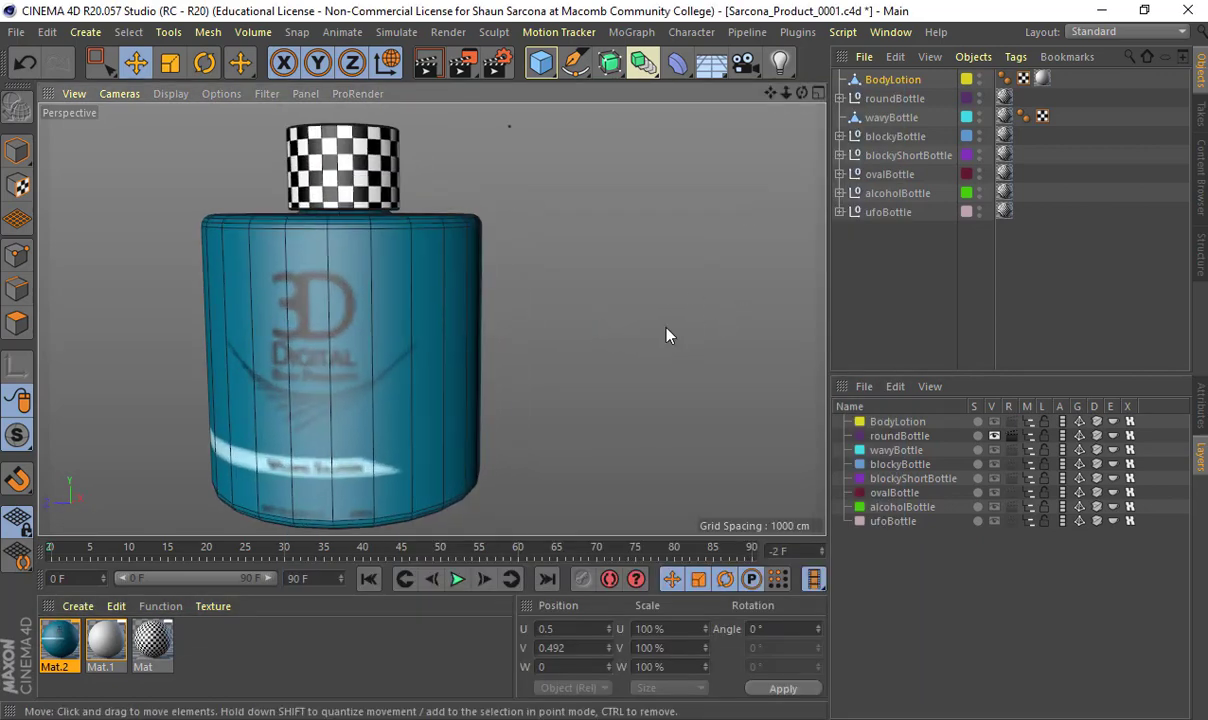
{"action": "scroll", "coordinate": [702, 304], "scroll_direction": "down", "scroll_amount": 2}
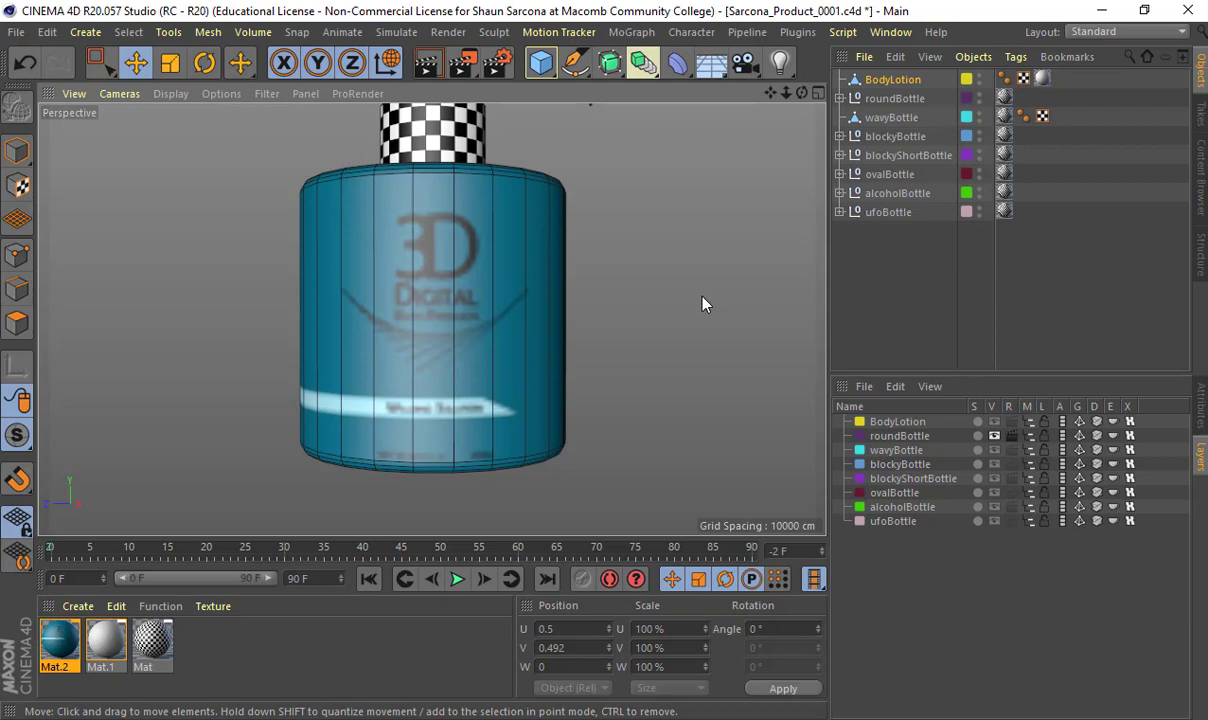
{"action": "key", "text": "ctrl+r"}
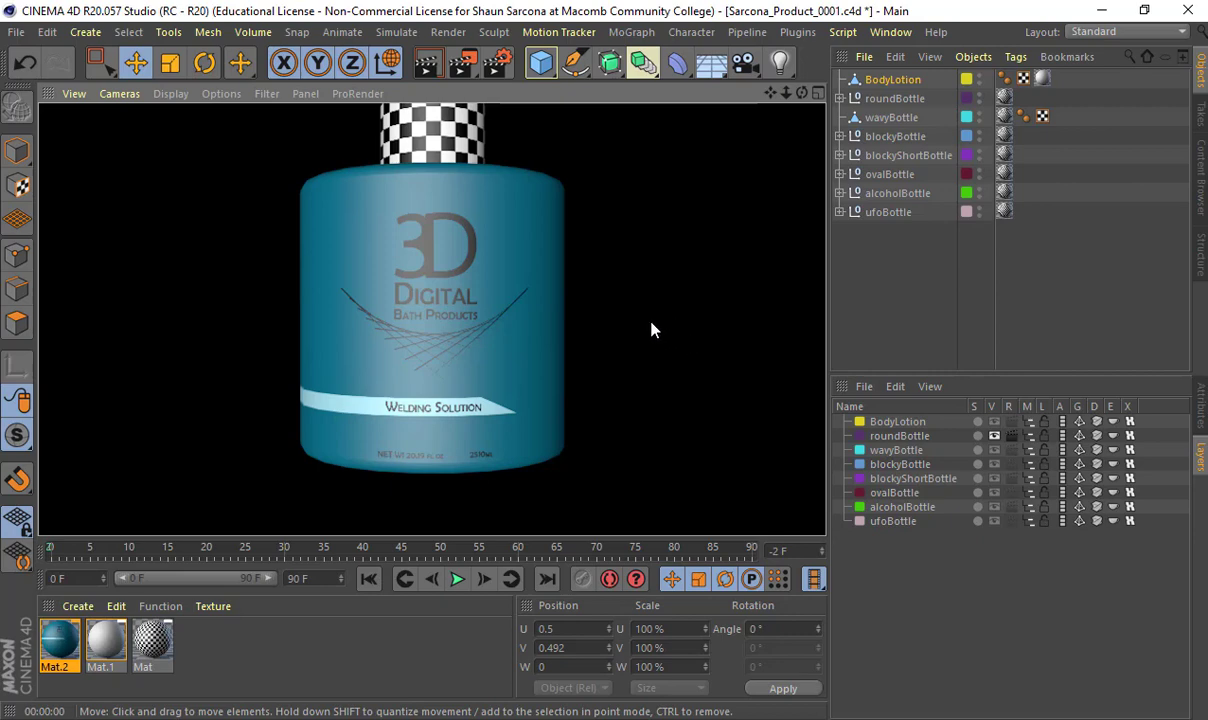
Create a new material, apply it to the round bottle's cap and rename it Cap
{"action": "left_click_drag", "start_coordinate": [618, 242], "coordinate": [666, 224], "text": "alt"}
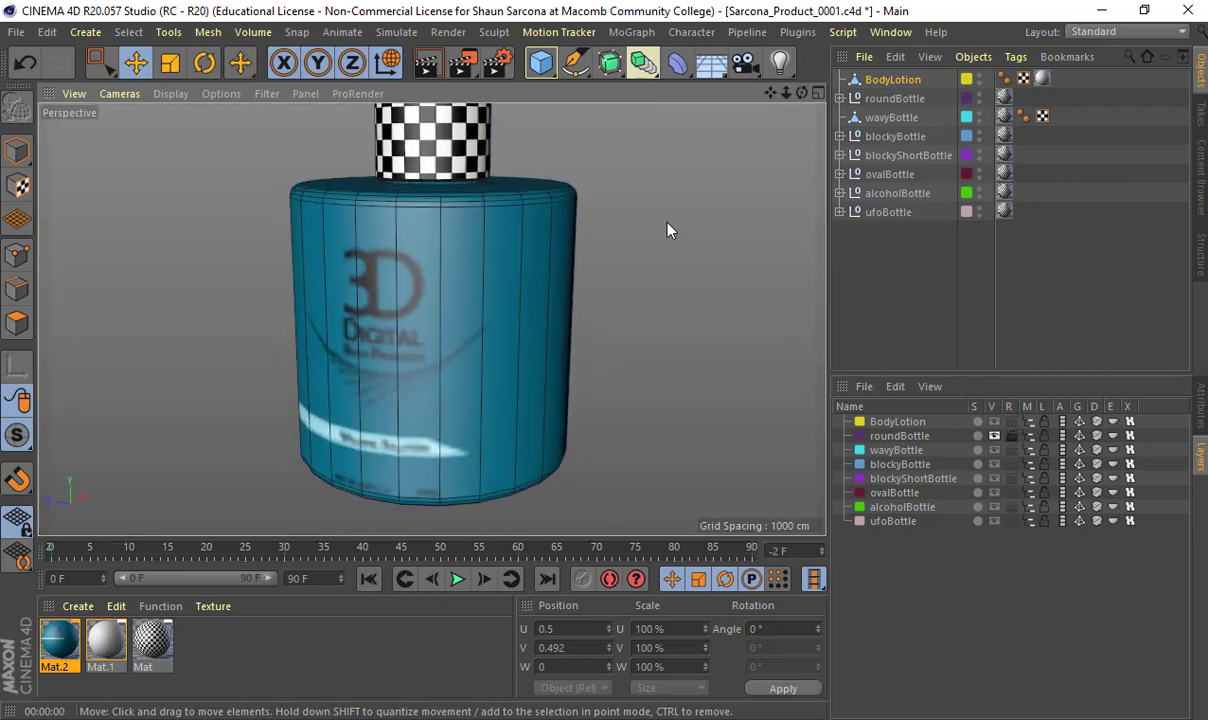
{"action": "middle_click_drag", "start_coordinate": [625, 245], "coordinate": [613, 319], "text": "alt"}
{"action": "double_click", "coordinate": [262, 650]}
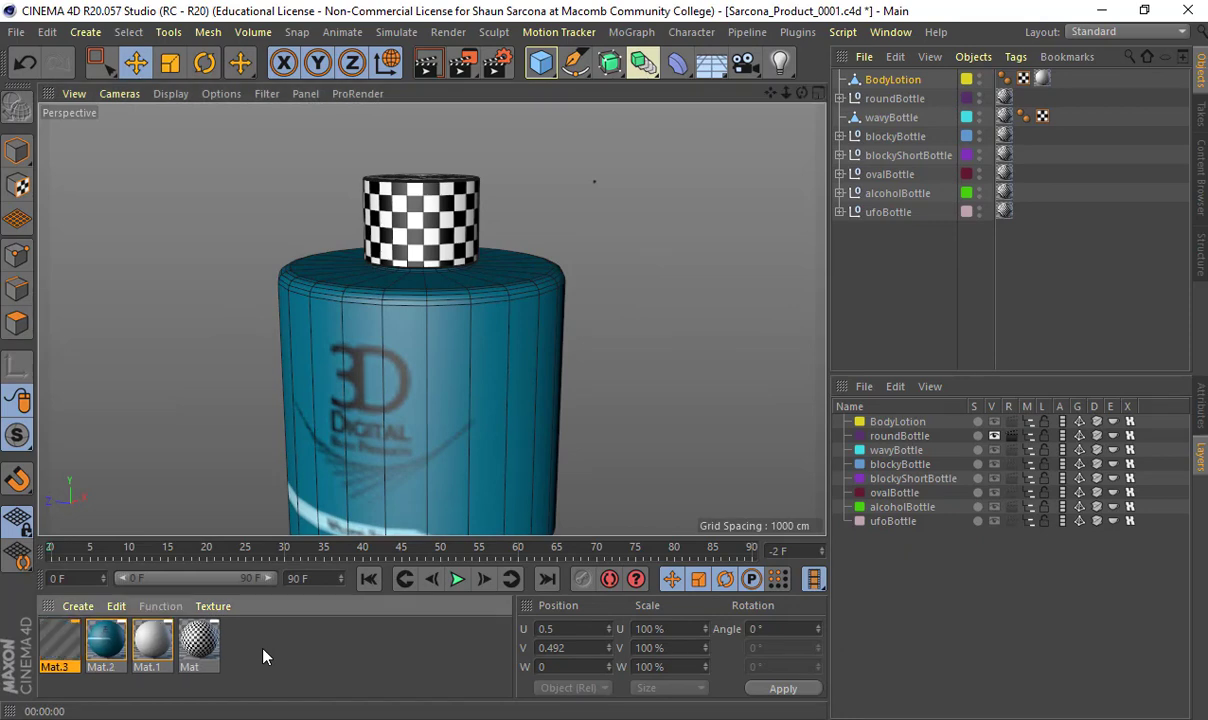
{"action": "left_click_drag", "start_coordinate": [60, 652], "coordinate": [428, 202]}
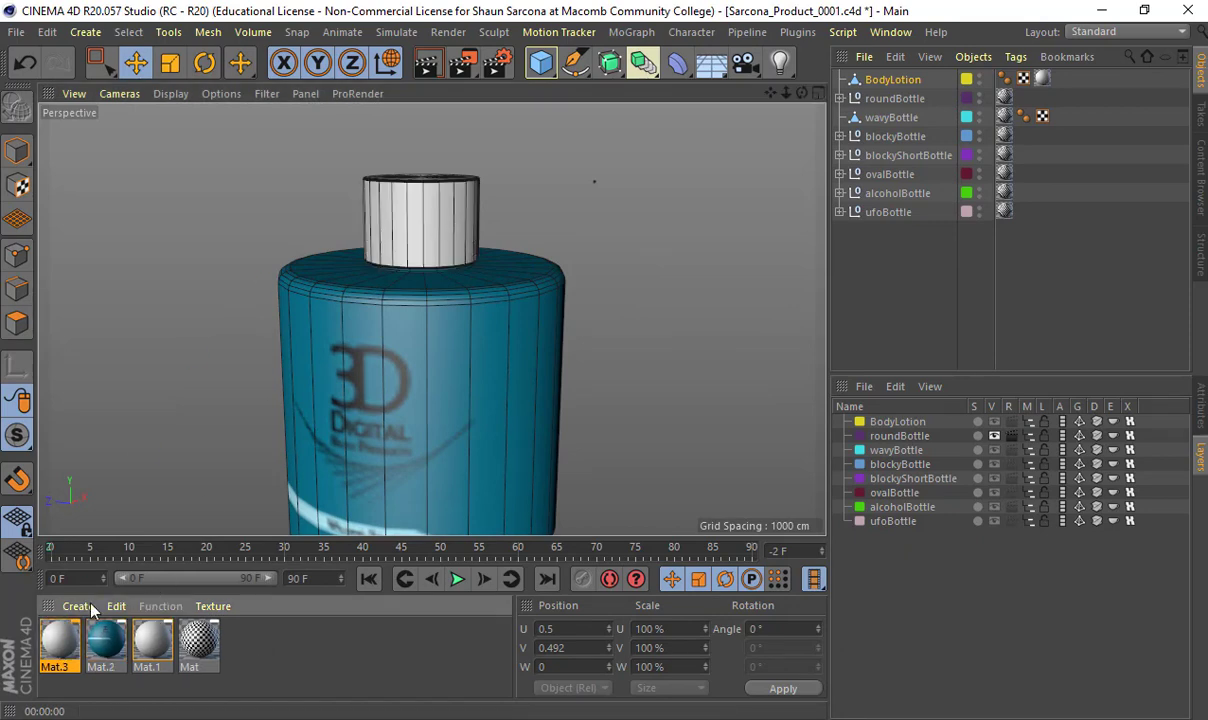
{"action": "double_click", "coordinate": [57, 645]}
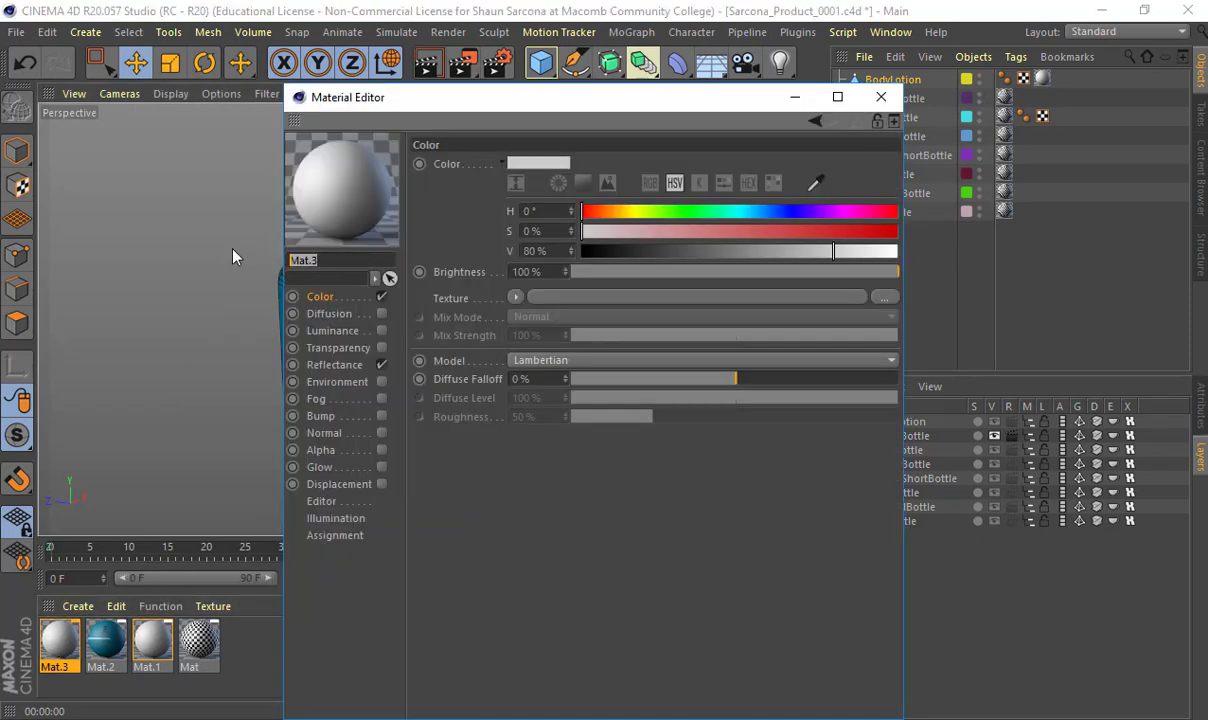
{"action": "type", "text": "Cap"}
{"action": "key", "text": "Return"}
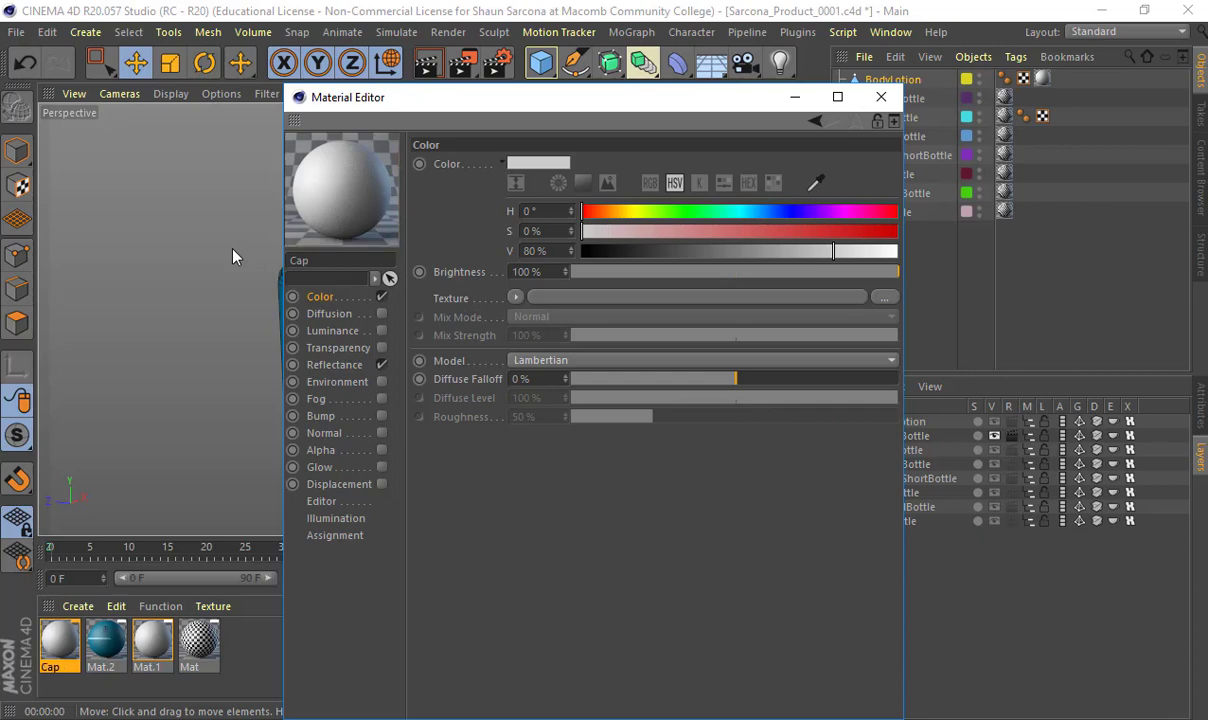
{"action": "left_click", "coordinate": [881, 97]}
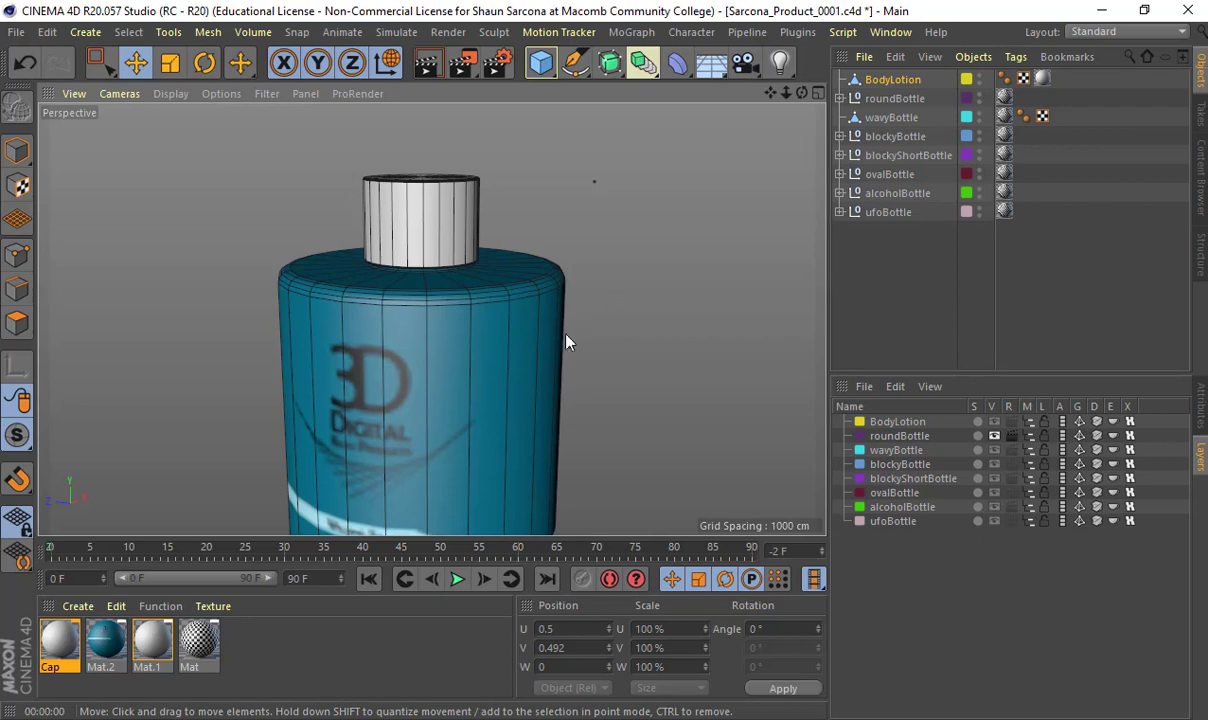
{"action": "right_click_drag", "start_coordinate": [578, 333], "coordinate": [458, 356], "text": "alt"}
{"action": "middle_click_drag", "start_coordinate": [458, 356], "coordinate": [453, 320], "text": "alt"}
{"action": "right_click_drag", "start_coordinate": [443, 318], "coordinate": [526, 323], "text": "alt"}
{"action": "left_click_drag", "start_coordinate": [526, 323], "coordinate": [563, 321], "text": "alt"}
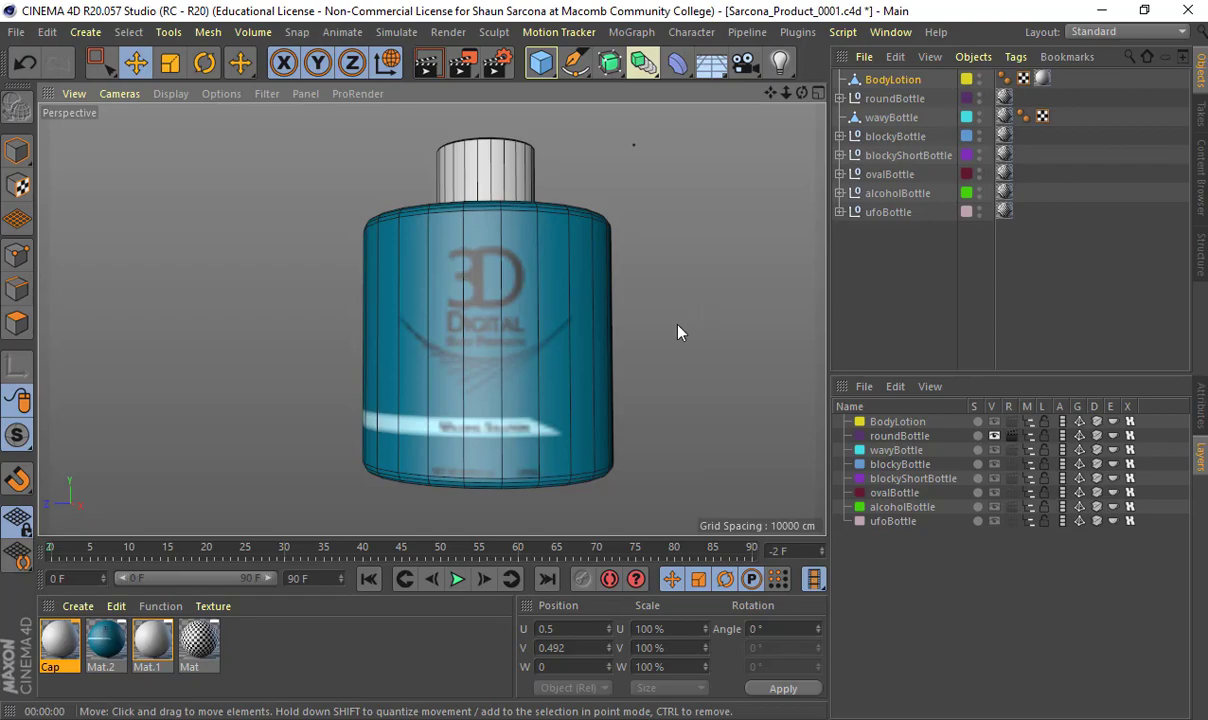
{"action": "left_click_drag", "start_coordinate": [678, 325], "coordinate": [440, 350], "text": "alt"}
Switch to Illustrator, hide Layer 2 copy 2, show Layer 2 copy and examine its small Cream label artwork up close
{"action": "key", "text": "alt+Tab"}
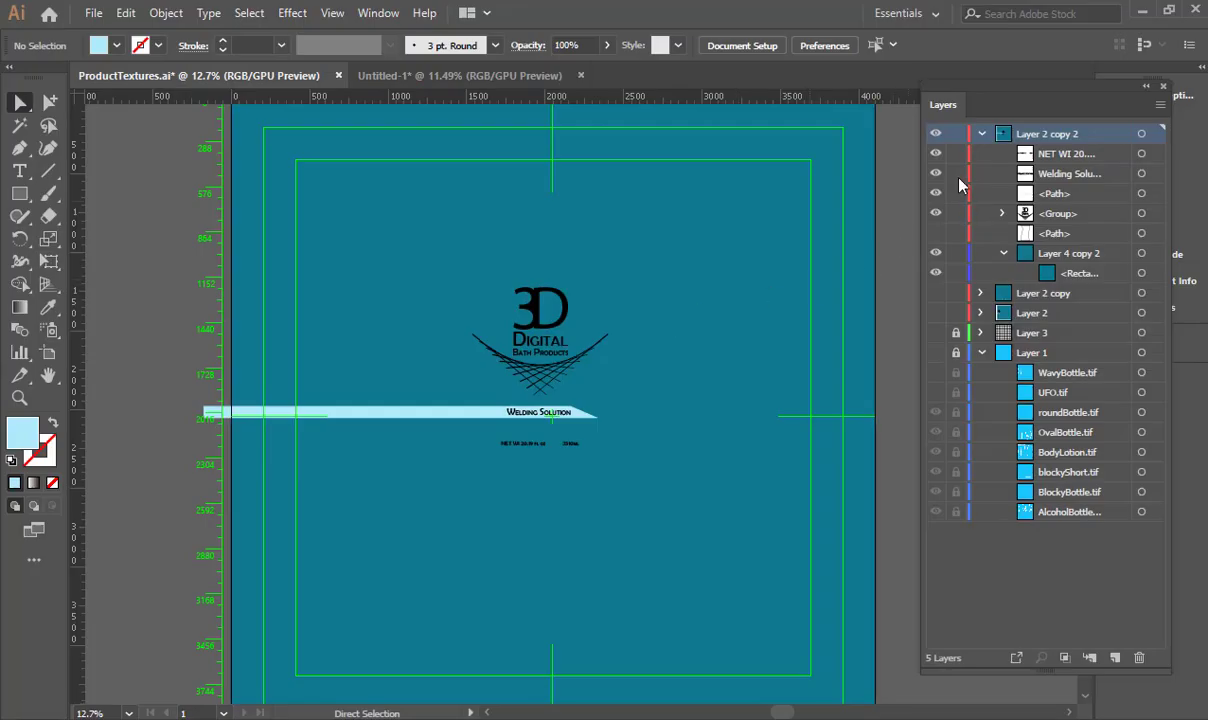
{"action": "left_click", "coordinate": [982, 135]}
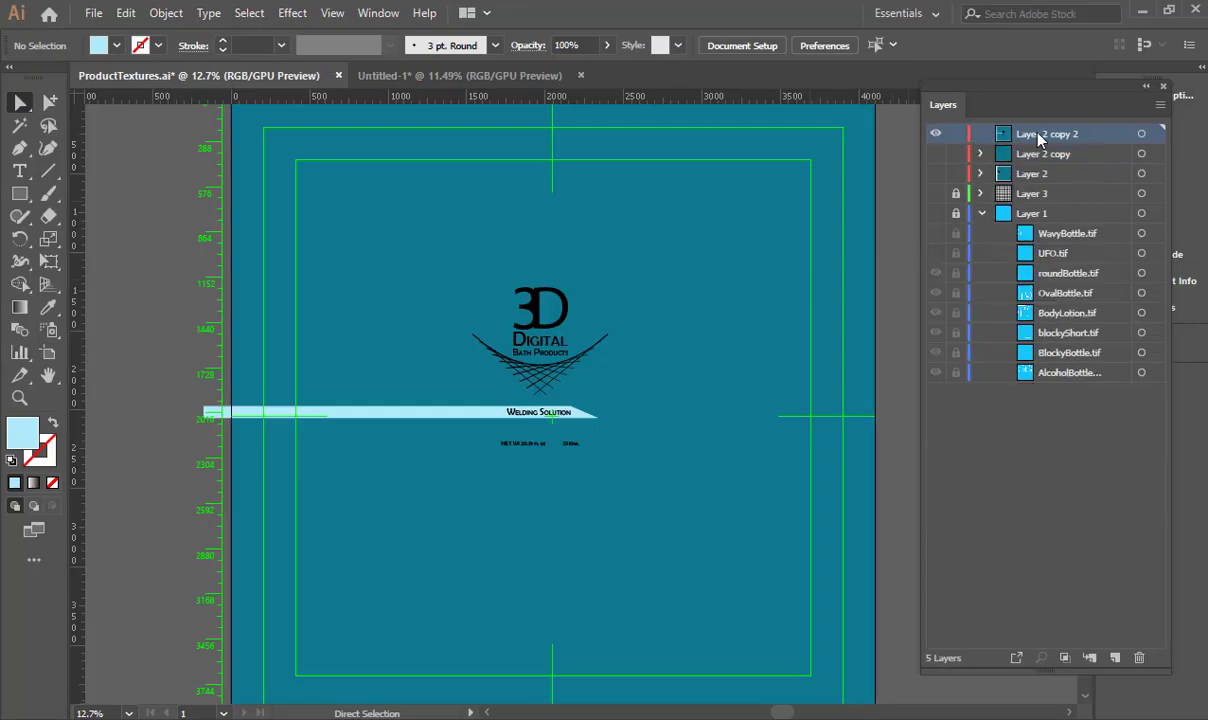
{"action": "left_click", "coordinate": [935, 135]}
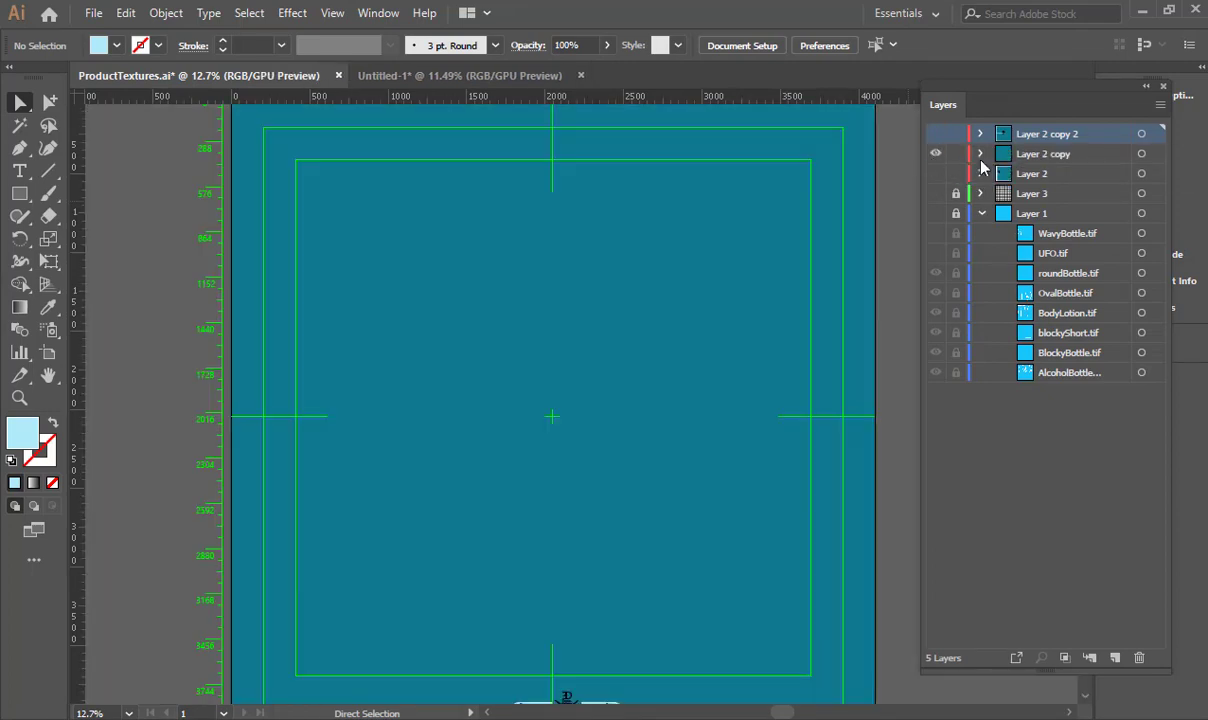
{"action": "left_click", "coordinate": [981, 154]}
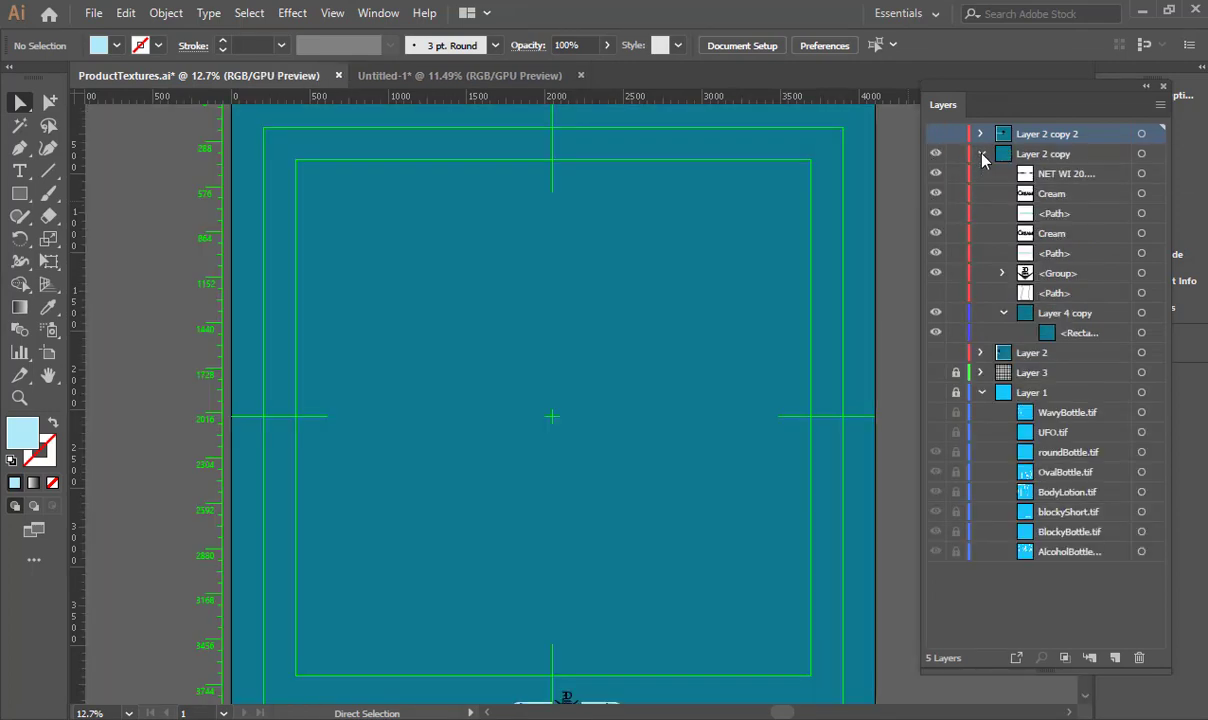
{"action": "scroll", "coordinate": [660, 400], "scroll_direction": "down", "scroll_amount": 5}
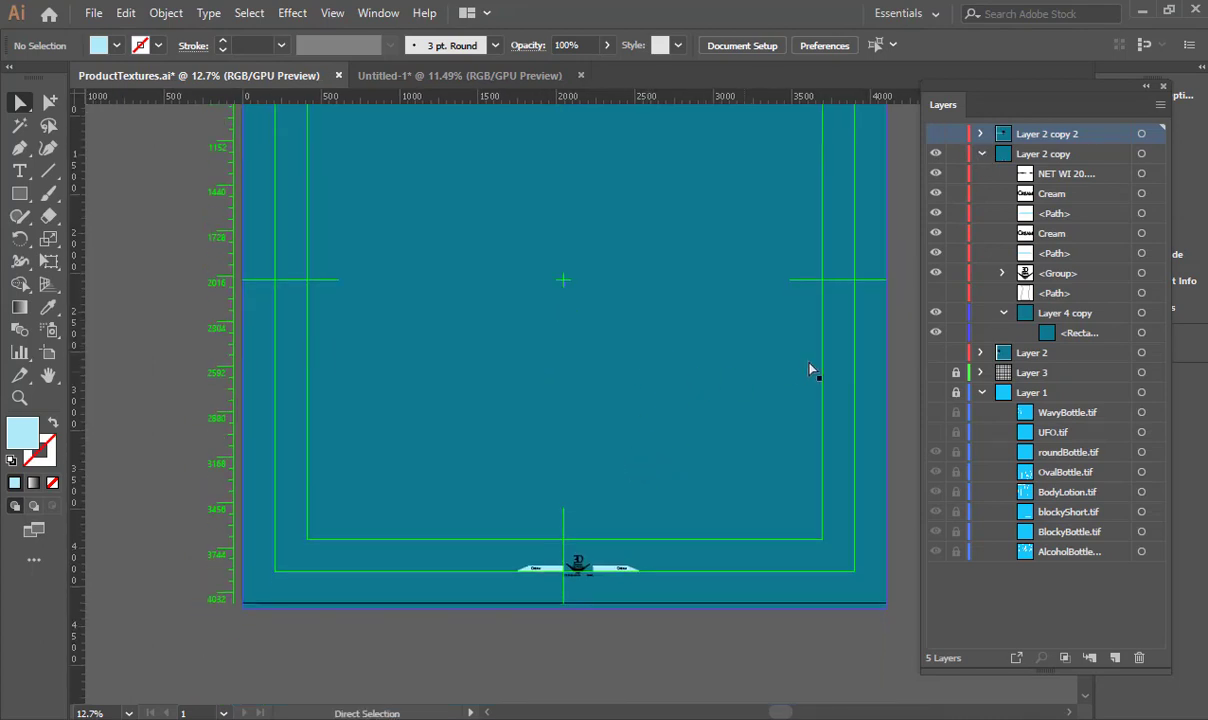
{"action": "left_click_drag", "start_coordinate": [546, 563], "coordinate": [852, 548], "text": "ctrl"}
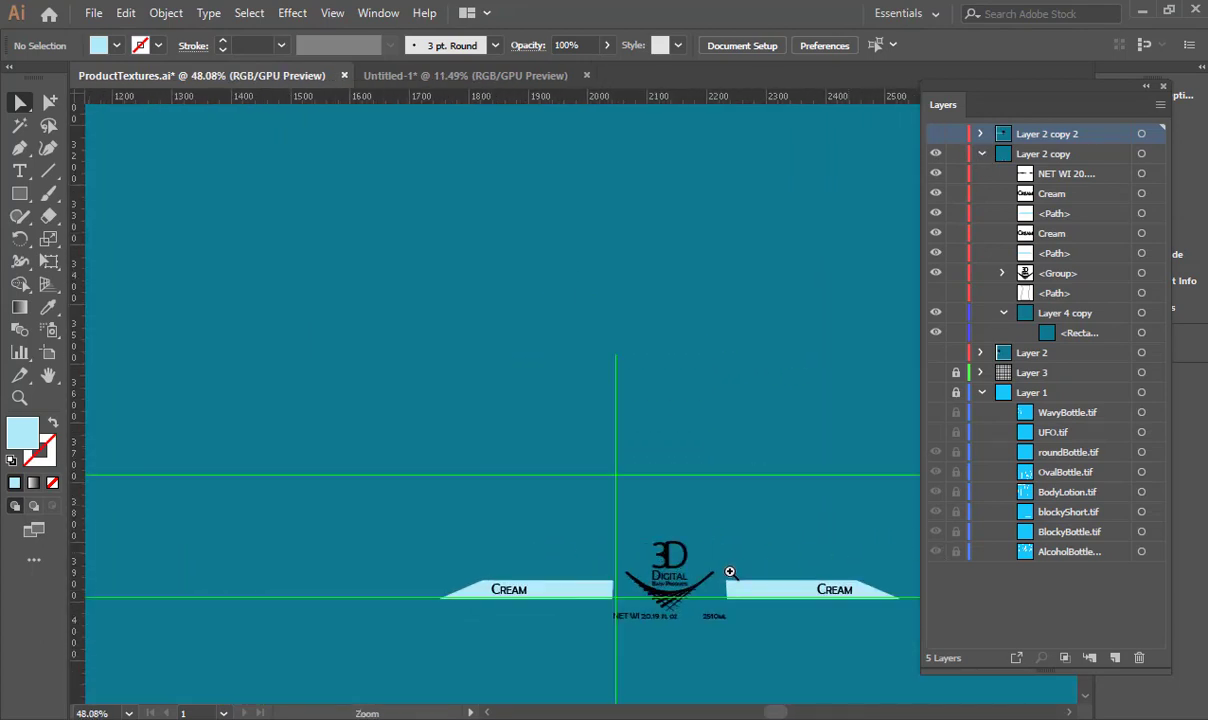
{"action": "left_click_drag", "start_coordinate": [726, 572], "coordinate": [822, 569], "text": "ctrl"}
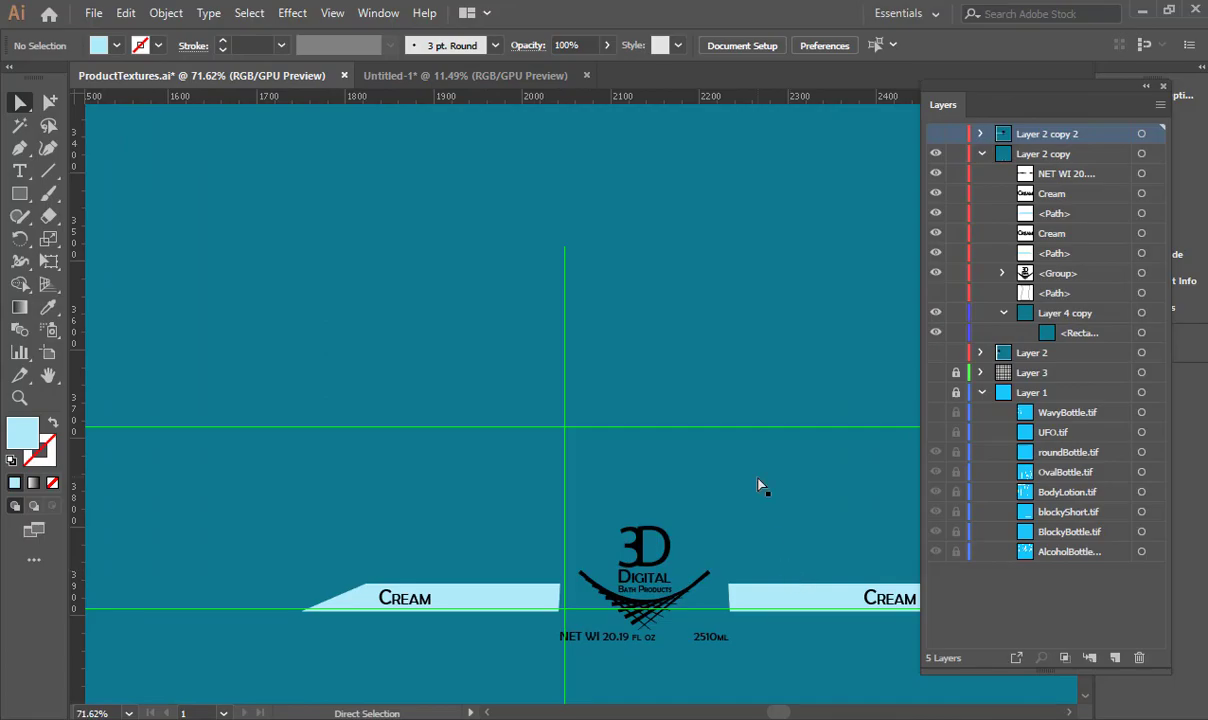
Switch to Cinema 4D, hide the roundBottle layer, and show the ufoBottle layer to examine its checkered mapping before hiding it again
{"action": "key", "text": "alt+Tab"}
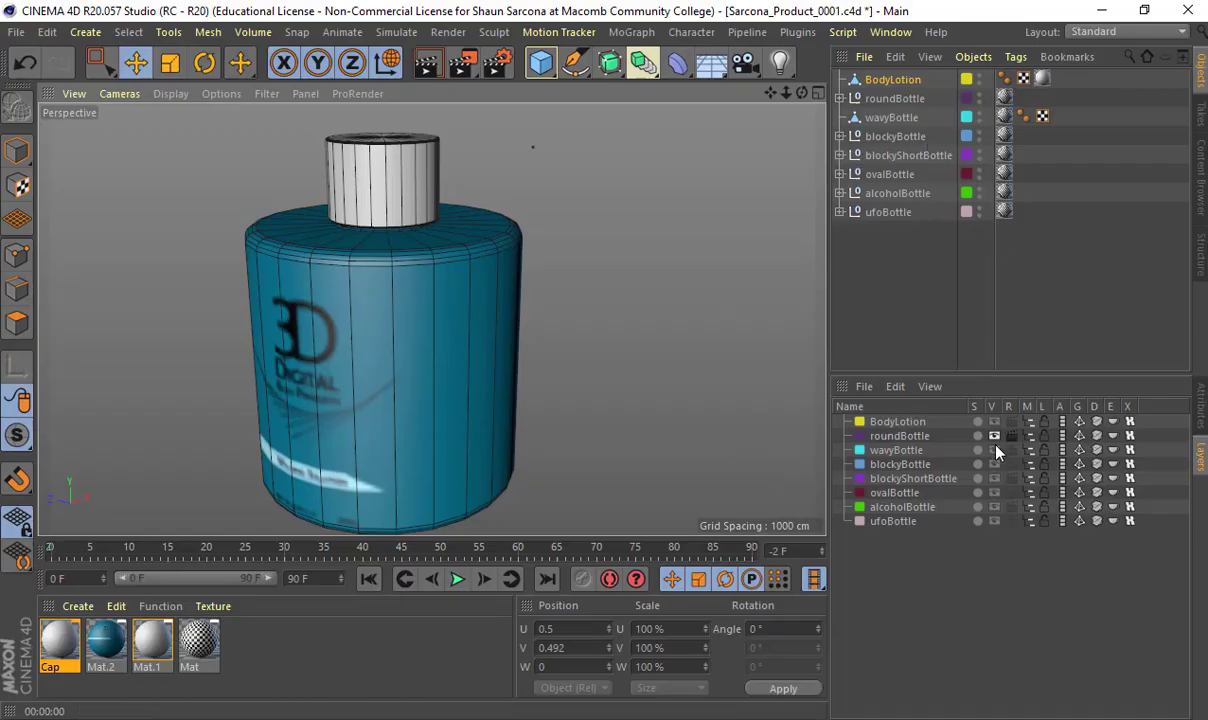
{"action": "left_click", "coordinate": [994, 521]}
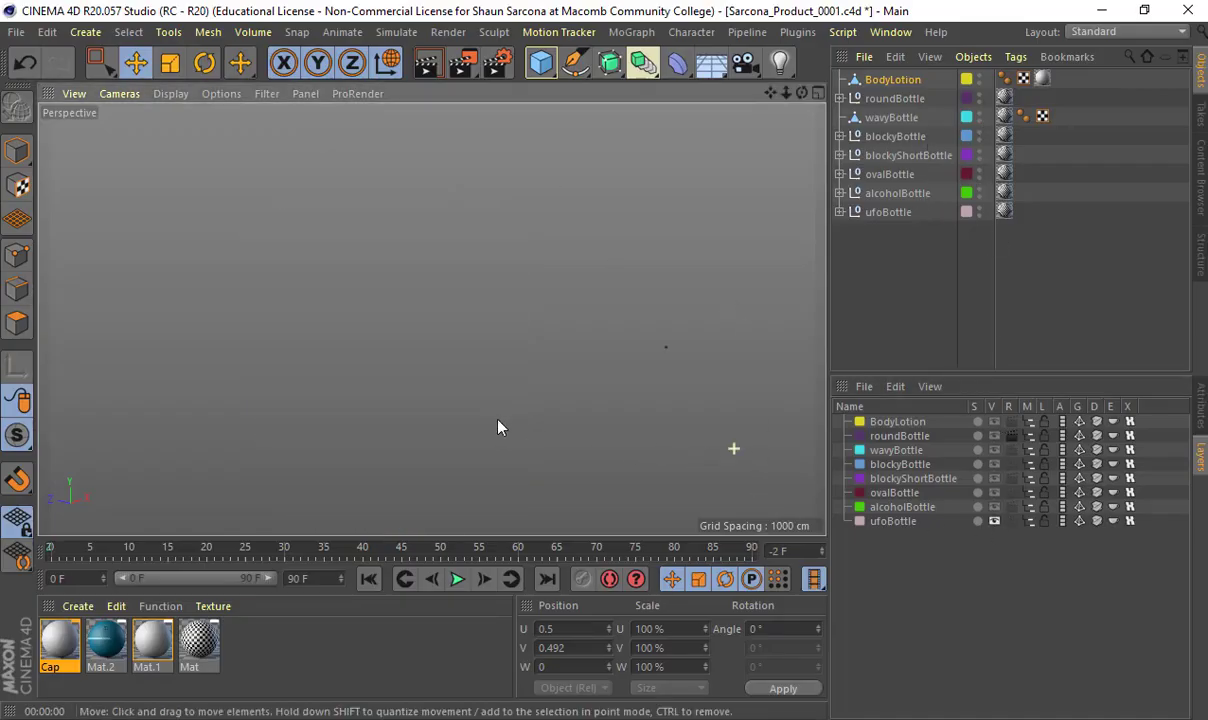
{"action": "right_click_drag", "start_coordinate": [611, 436], "coordinate": [440, 356], "text": "alt"}
{"action": "left_click_drag", "start_coordinate": [434, 320], "coordinate": [501, 378], "text": "alt"}
{"action": "left_click_drag", "start_coordinate": [354, 349], "coordinate": [497, 316], "text": "alt"}
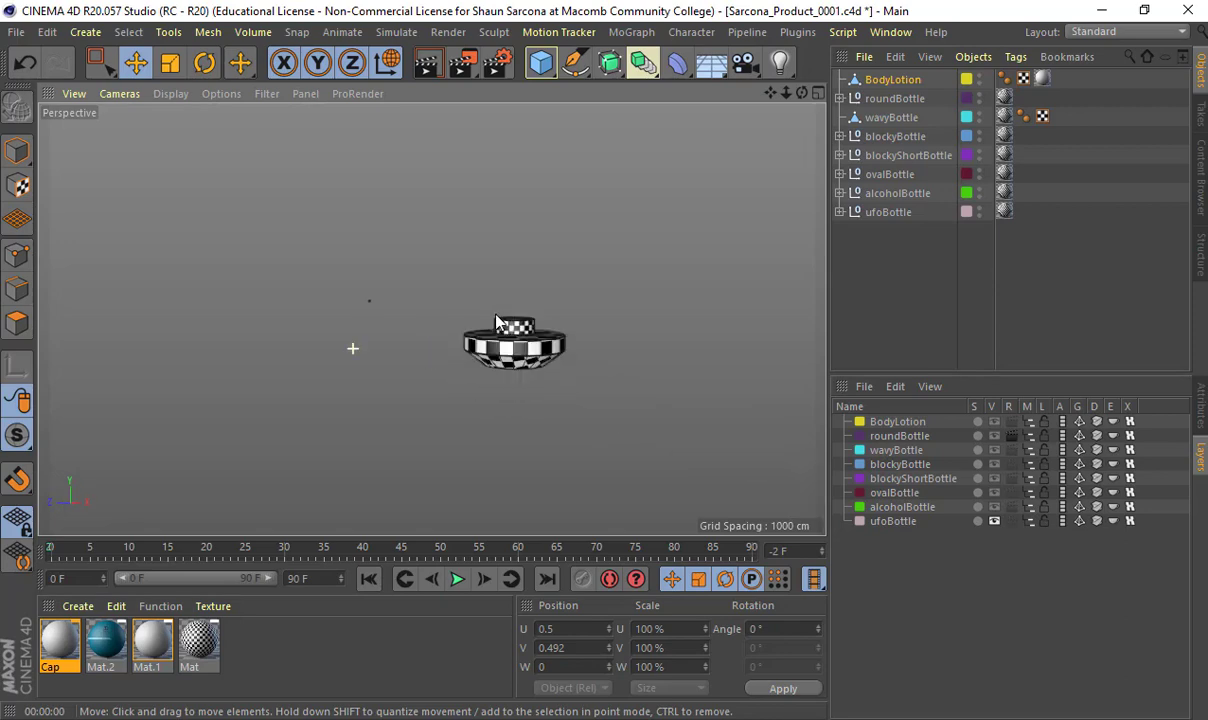
{"action": "right_click_drag", "start_coordinate": [503, 327], "coordinate": [714, 380], "text": "alt"}
{"action": "mouse_move", "coordinate": [714, 380]}
{"action": "left_mouse_down", "text": "alt"}
{"action": "mouse_move", "coordinate": [709, 350]}
{"action": "mouse_move", "coordinate": [704, 359]}
{"action": "left_mouse_up", "text": "alt"}
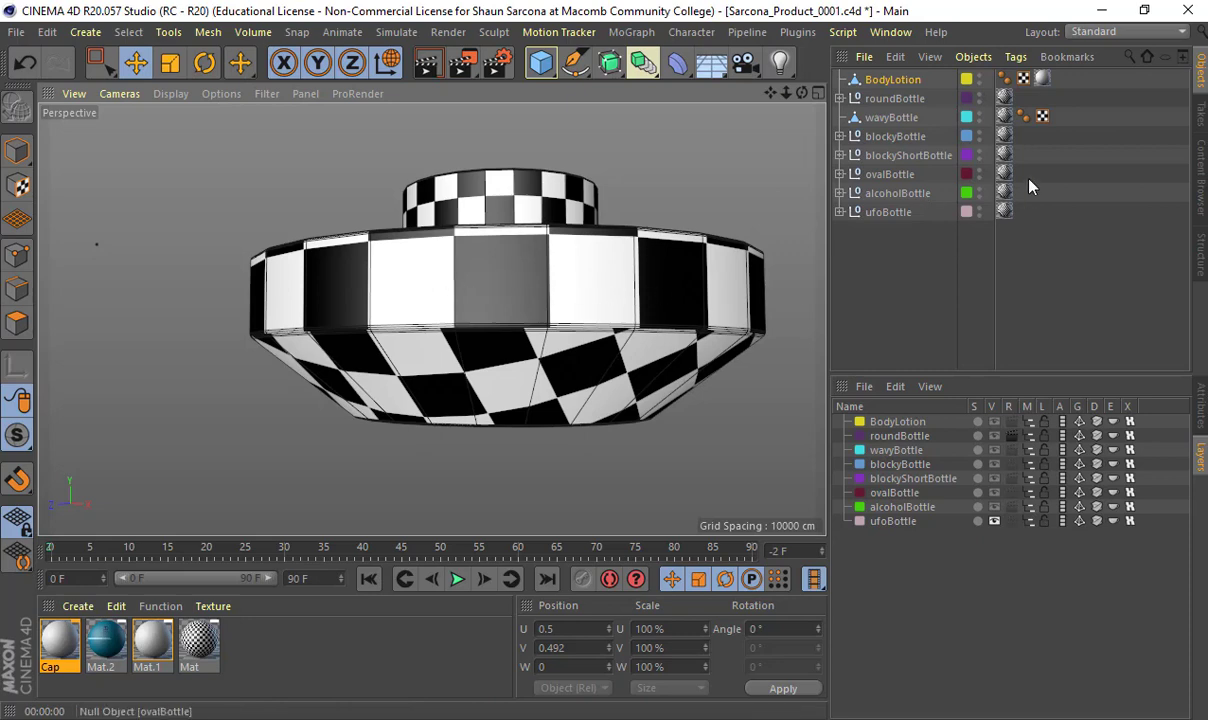
{"action": "left_click", "coordinate": [996, 521]}
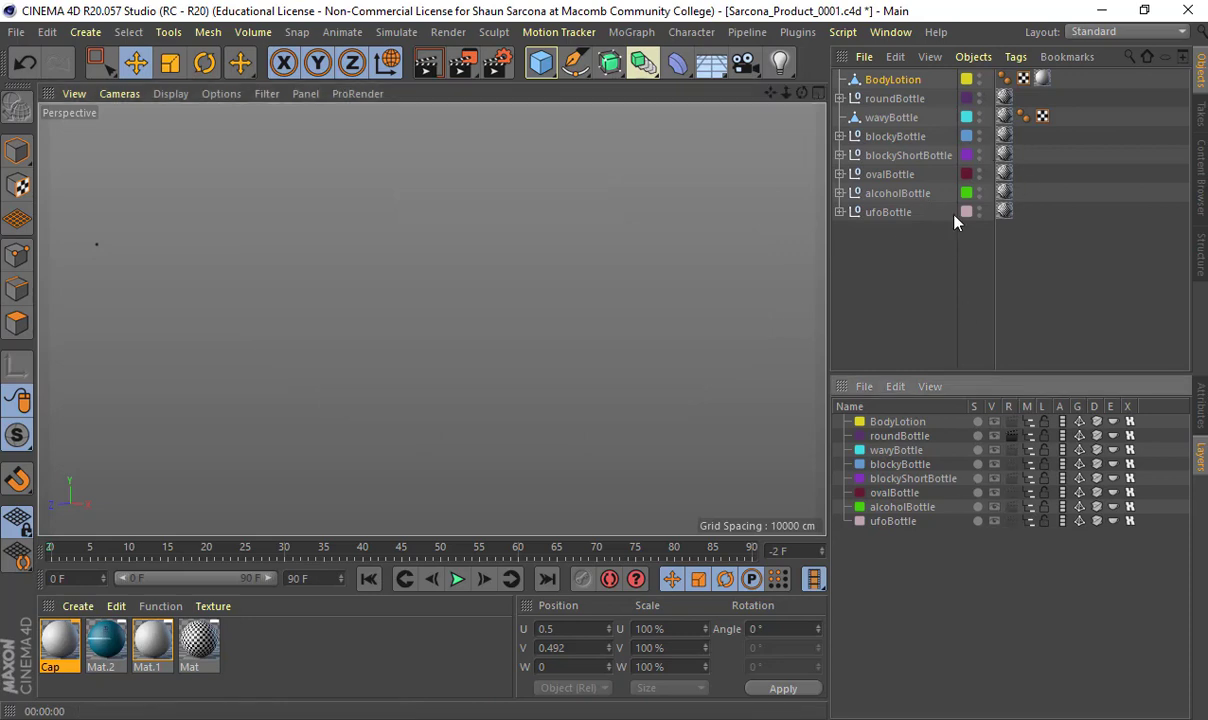
Open the product scene file numbered 0002 (.c4d) from the folder two levels above scenes
{"action": "left_click", "coordinate": [16, 32]}
{"action": "left_click", "coordinate": [44, 75]}
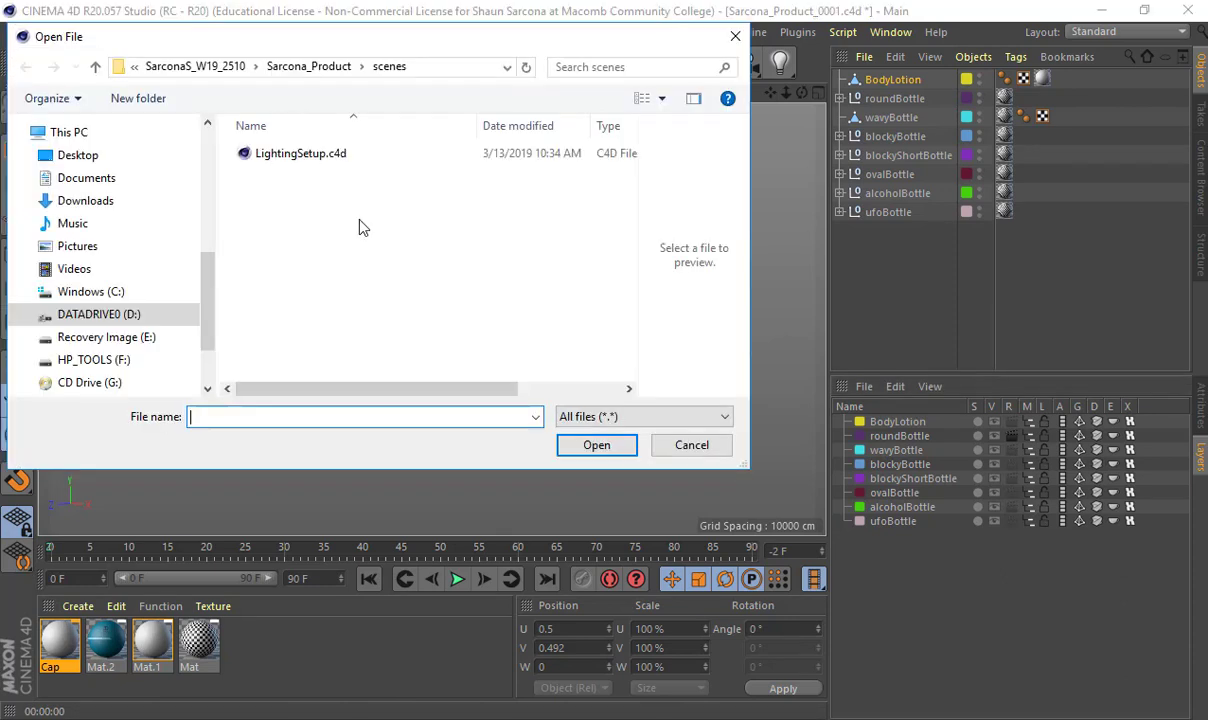
{"action": "left_click", "coordinate": [342, 157]}
{"action": "left_click", "coordinate": [312, 68]}
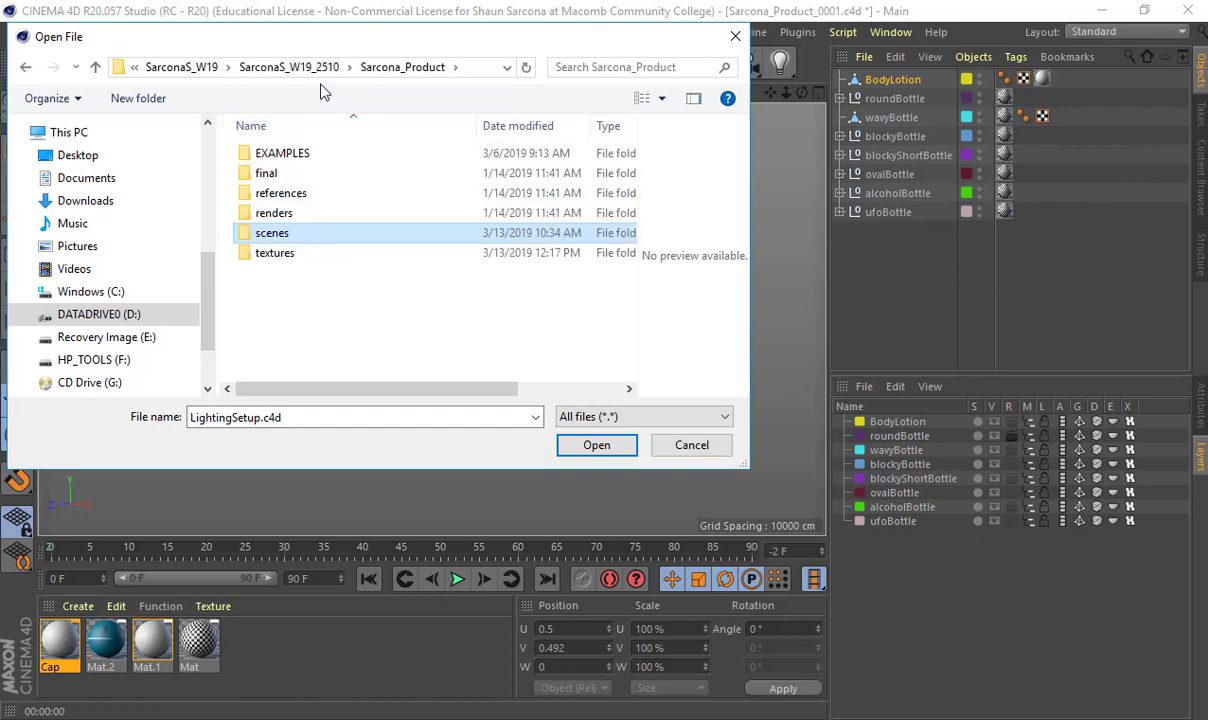
{"action": "left_click", "coordinate": [289, 67]}
{"action": "scroll", "coordinate": [348, 312], "scroll_direction": "down", "scroll_amount": 2}
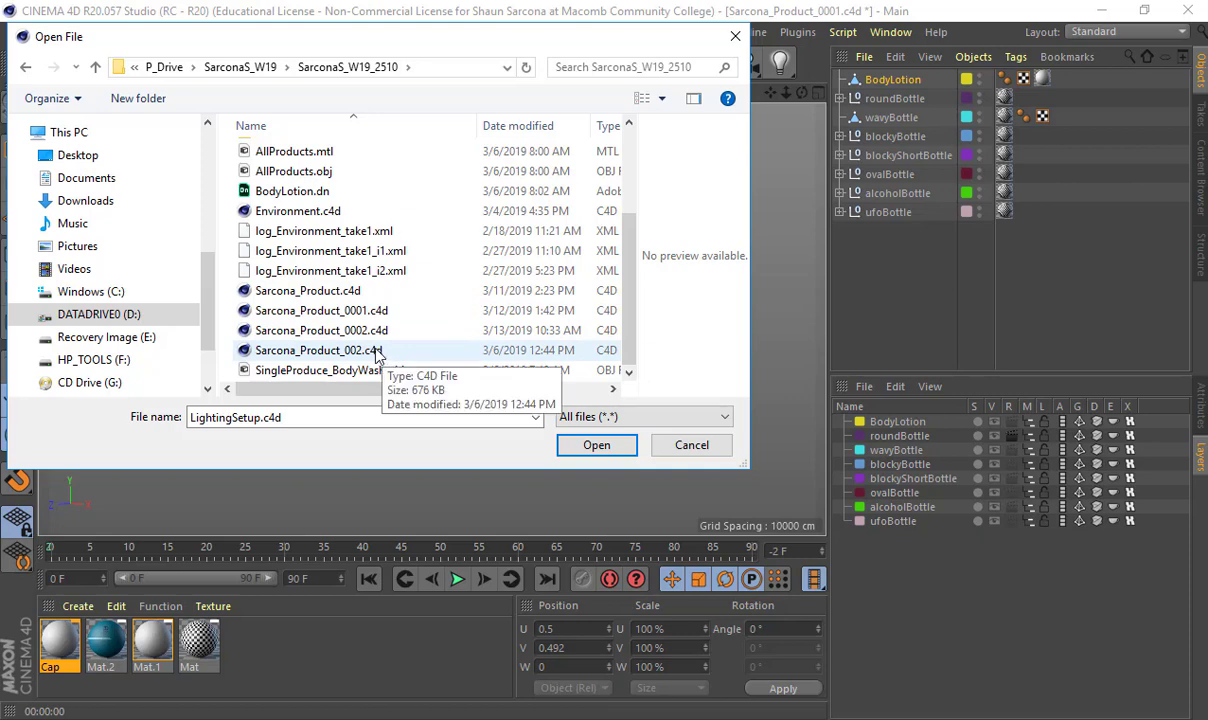
{"action": "double_click", "coordinate": [375, 333]}
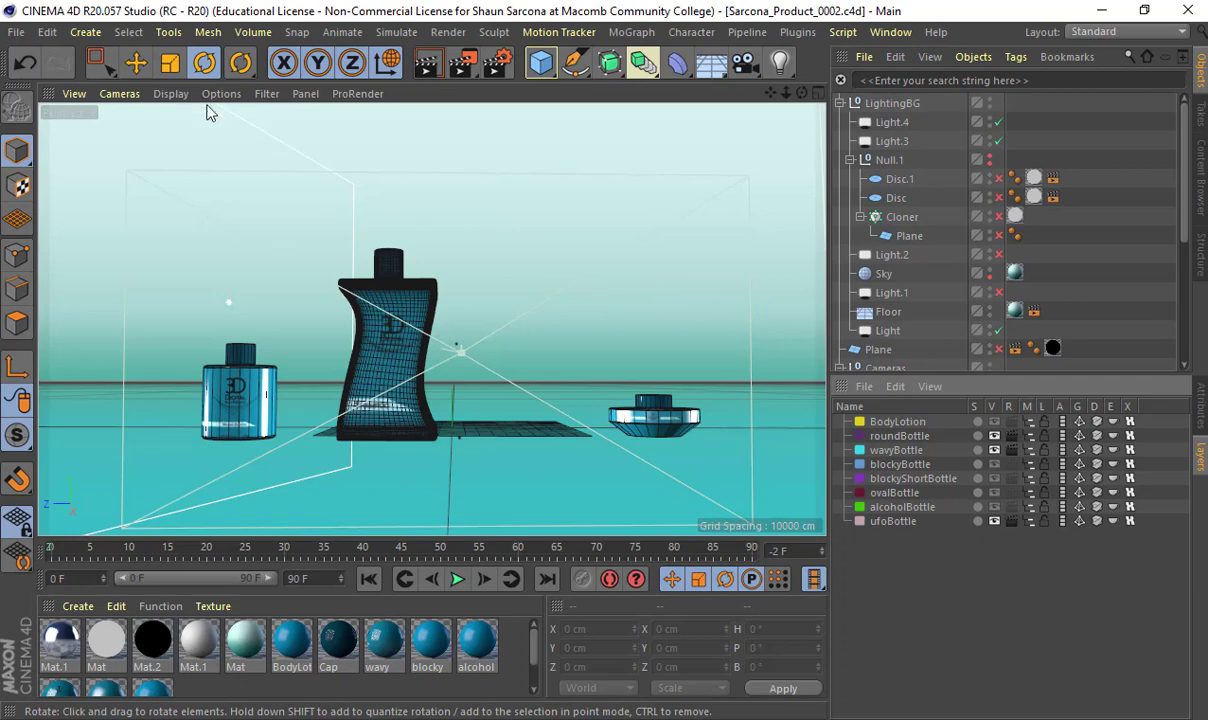
Change the viewport display to shading without wireframe lines on the bottles
{"action": "left_click", "coordinate": [218, 93]}
{"action": "left_click", "coordinate": [170, 93]}
{"action": "left_click", "coordinate": [210, 117]}
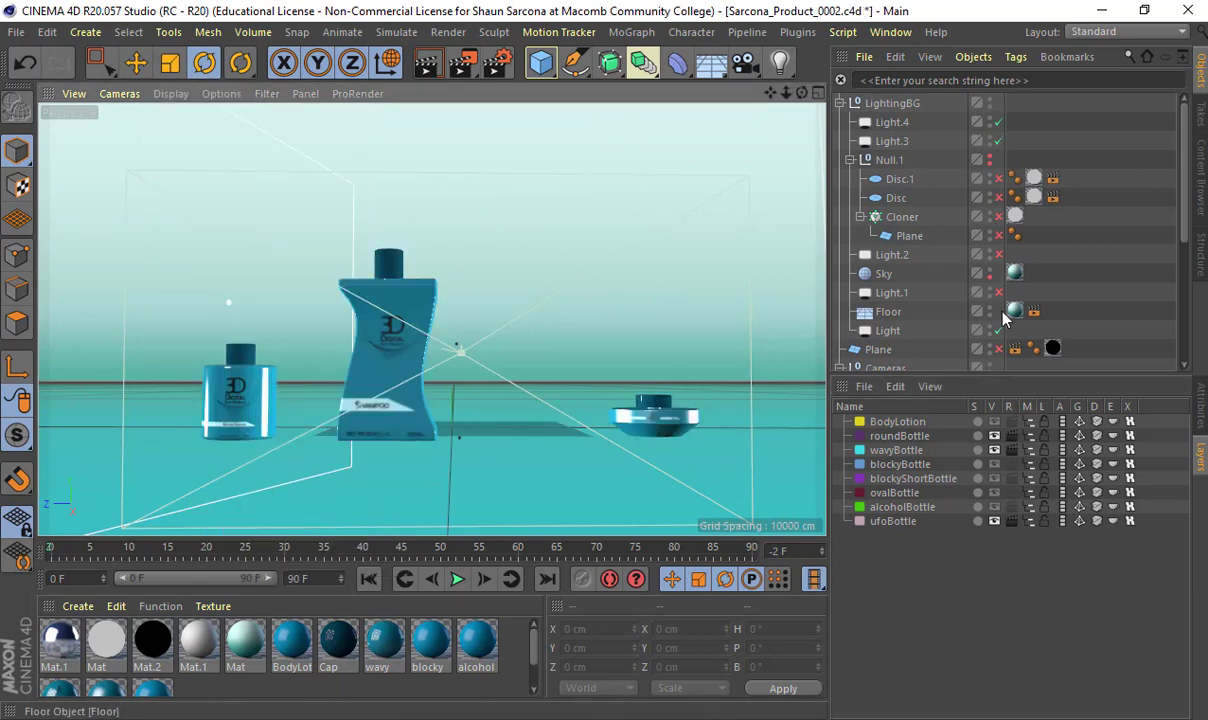
Leave the Camera36 view and examine the lighting setup and the three textured bottles from a raised angle
{"action": "scroll", "coordinate": [993, 243], "scroll_direction": "down", "scroll_amount": 5}
{"action": "left_click", "coordinate": [998, 179]}
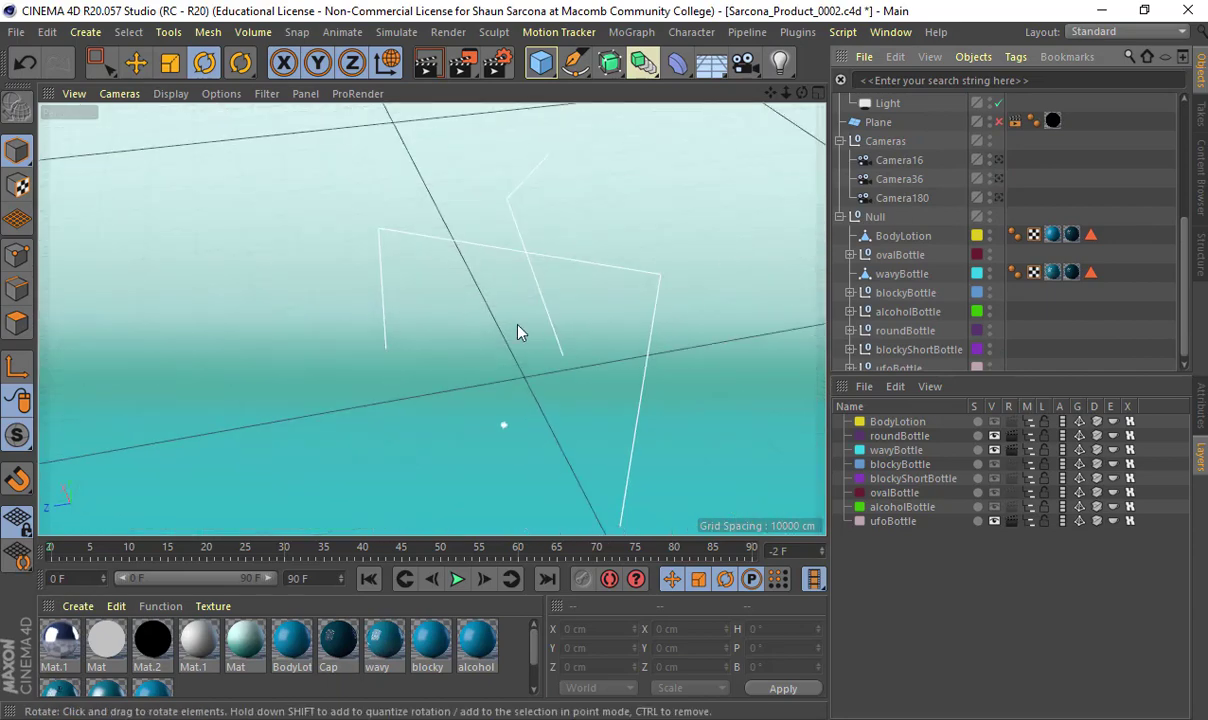
{"action": "left_click_drag", "start_coordinate": [516, 326], "coordinate": [474, 279], "text": "alt"}
{"action": "middle_click_drag", "start_coordinate": [474, 279], "coordinate": [685, 335], "text": "alt"}
{"action": "right_click_drag", "start_coordinate": [685, 335], "coordinate": [554, 262], "text": "alt"}
{"action": "middle_click_drag", "start_coordinate": [554, 262], "coordinate": [528, 260], "text": "alt"}
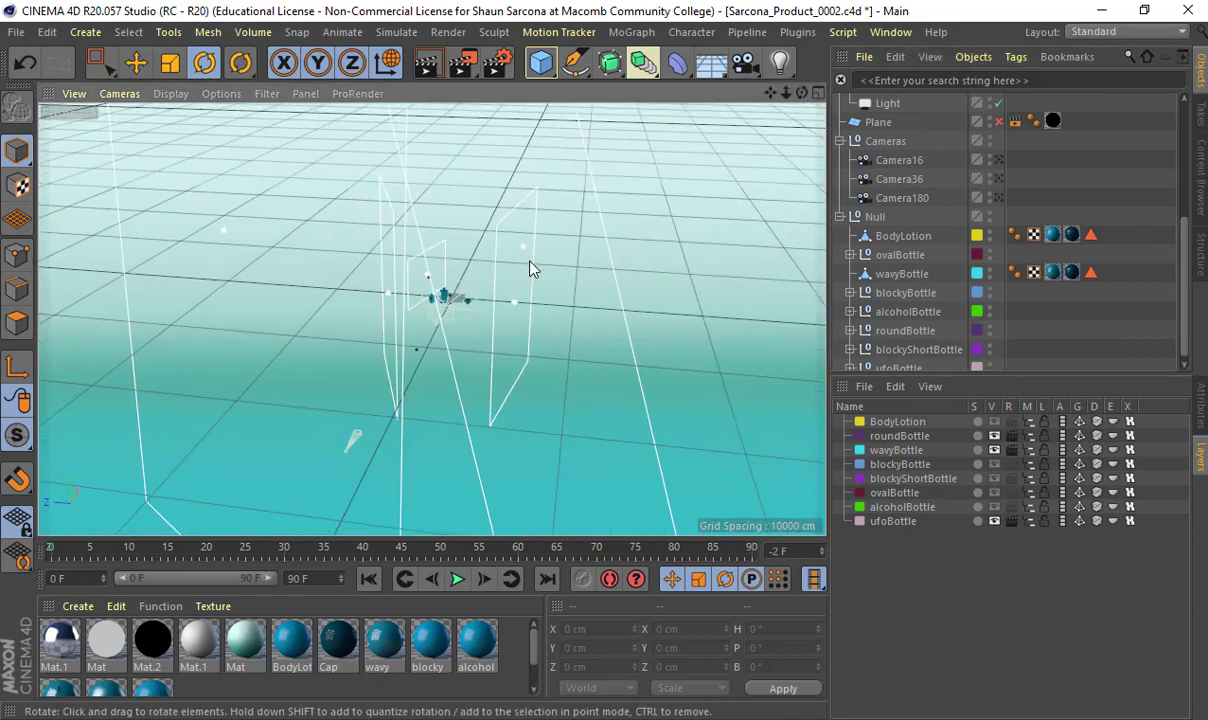
{"action": "right_click_drag", "start_coordinate": [501, 249], "coordinate": [800, 300], "text": "alt"}
{"action": "middle_click_drag", "start_coordinate": [517, 292], "coordinate": [598, 188], "text": "alt"}
{"action": "right_click_drag", "start_coordinate": [499, 240], "coordinate": [765, 280], "text": "alt"}
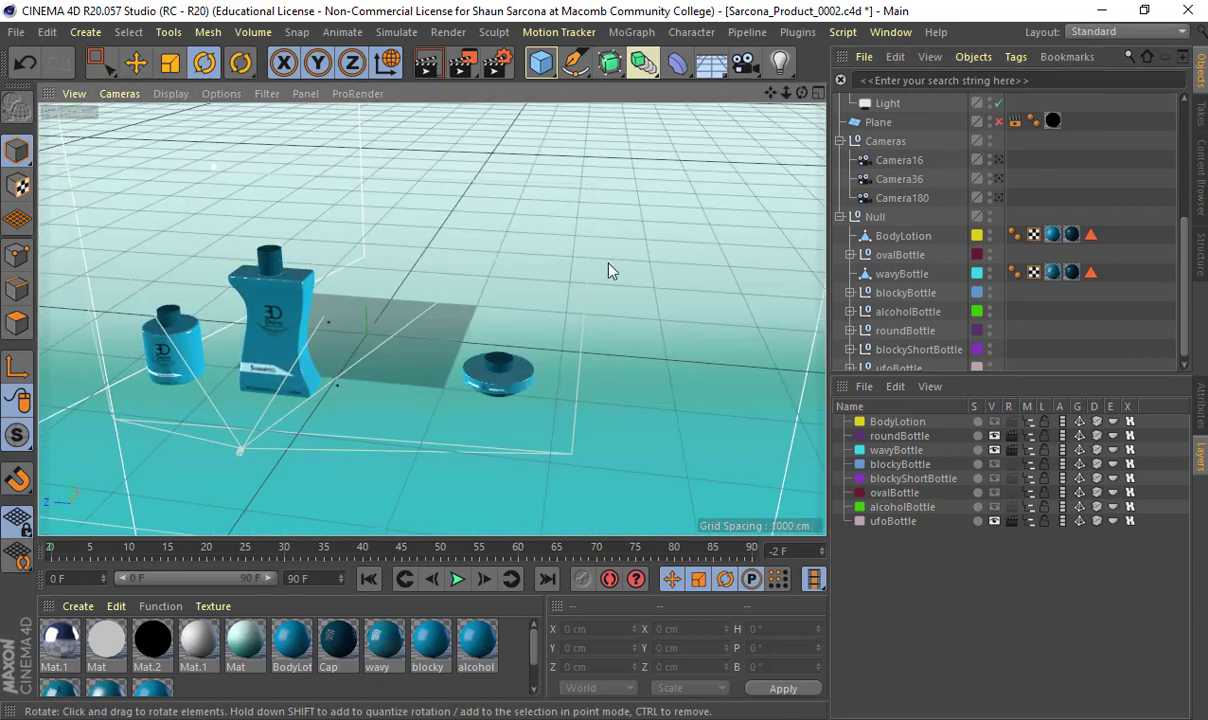
Examine the label textures on the round, wavy and UFO bottles up close from several angles
{"action": "middle_click_drag", "start_coordinate": [426, 310], "coordinate": [651, 269], "text": "alt"}
{"action": "right_click_drag", "start_coordinate": [651, 269], "coordinate": [657, 262], "text": "alt"}
{"action": "left_click_drag", "start_coordinate": [657, 262], "coordinate": [661, 239], "text": "alt"}
{"action": "middle_click_drag", "start_coordinate": [661, 239], "coordinate": [675, 291], "text": "alt"}
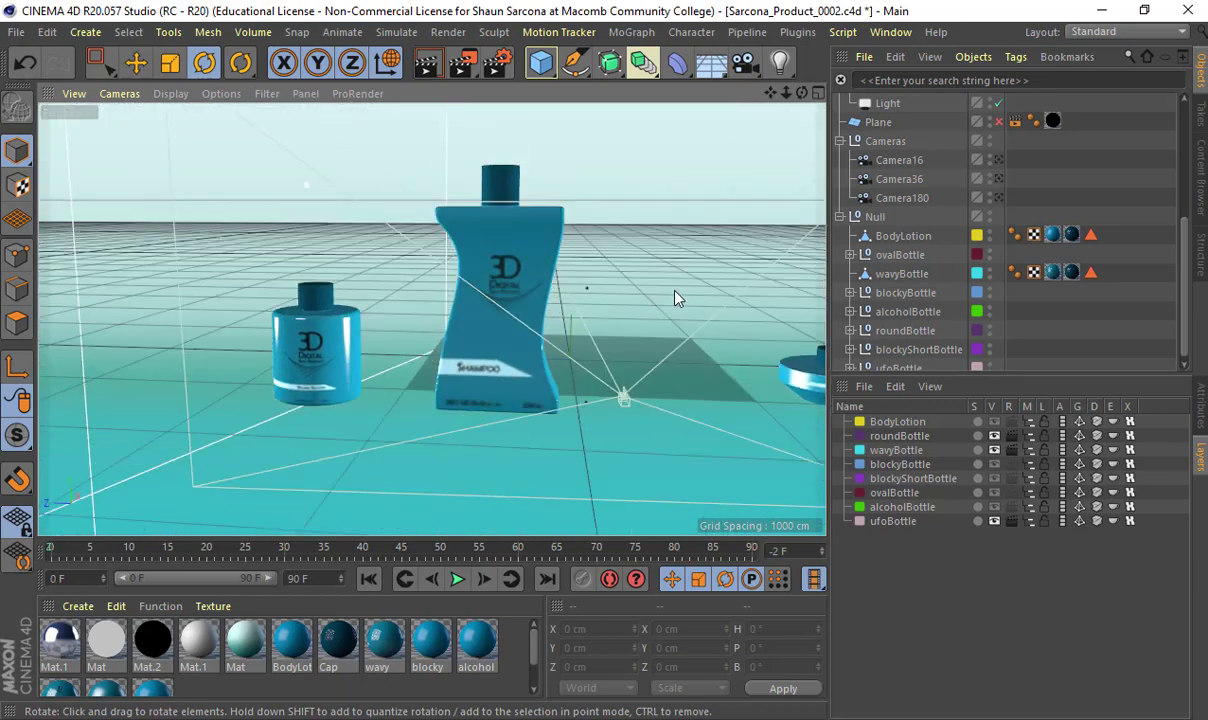
{"action": "right_click_drag", "start_coordinate": [670, 289], "coordinate": [691, 293], "text": "alt"}
{"action": "left_click_drag", "start_coordinate": [691, 301], "coordinate": [510, 267], "text": "alt"}
{"action": "middle_click_drag", "start_coordinate": [510, 267], "coordinate": [432, 240], "text": "alt"}
{"action": "left_click_drag", "start_coordinate": [545, 268], "coordinate": [600, 321], "text": "alt"}
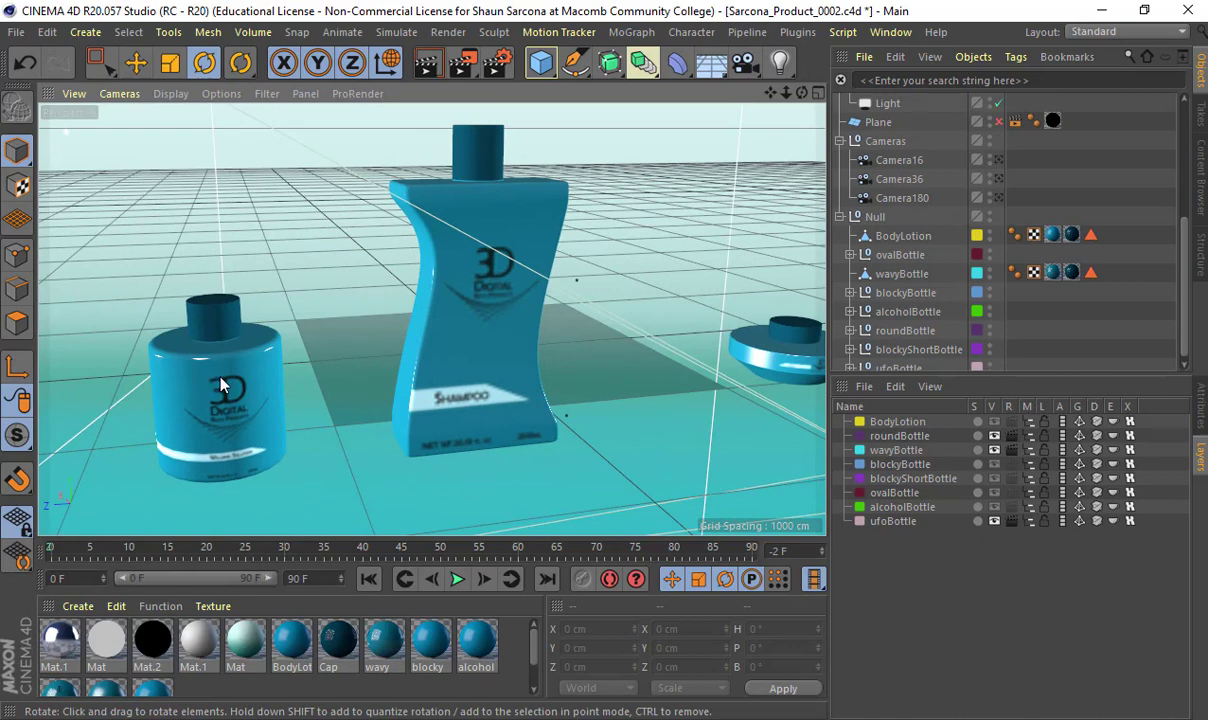
{"action": "left_click_drag", "start_coordinate": [223, 375], "coordinate": [526, 350], "text": "alt"}
Switch to Illustrator, duplicate the Layer 2 copy 2 label layer, and hide Layer 2 copy
{"action": "key", "text": "alt+Tab"}
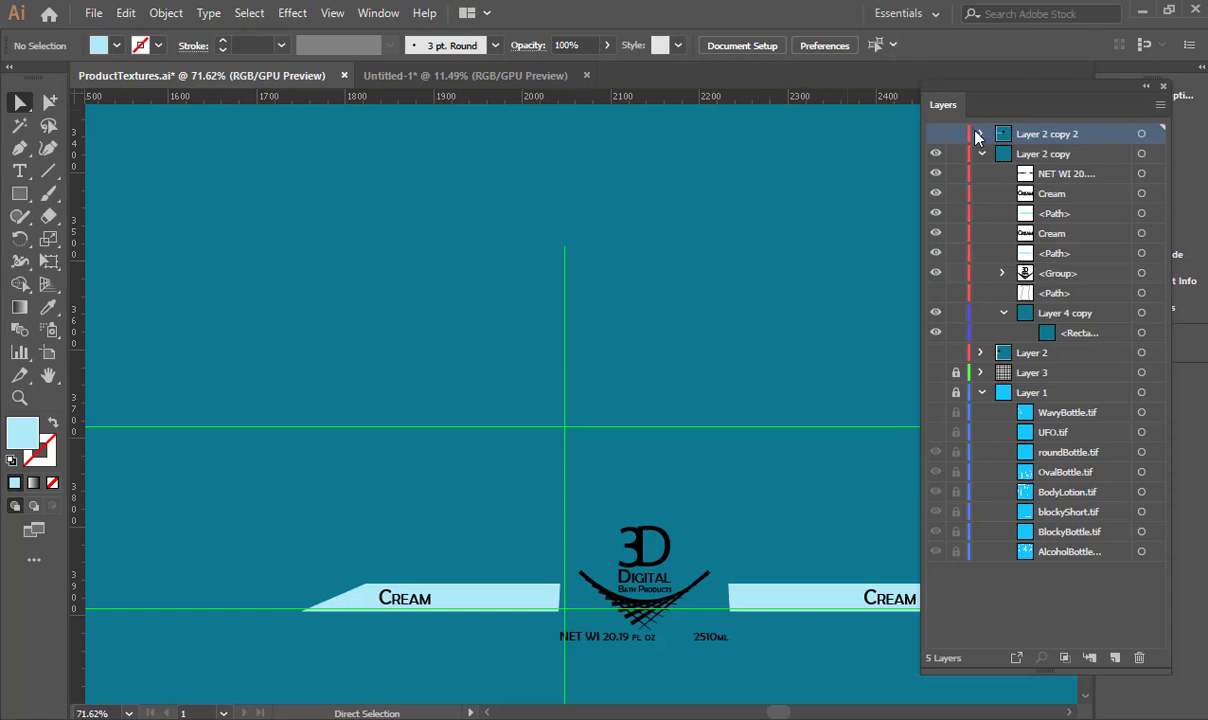
{"action": "left_click", "coordinate": [981, 154]}
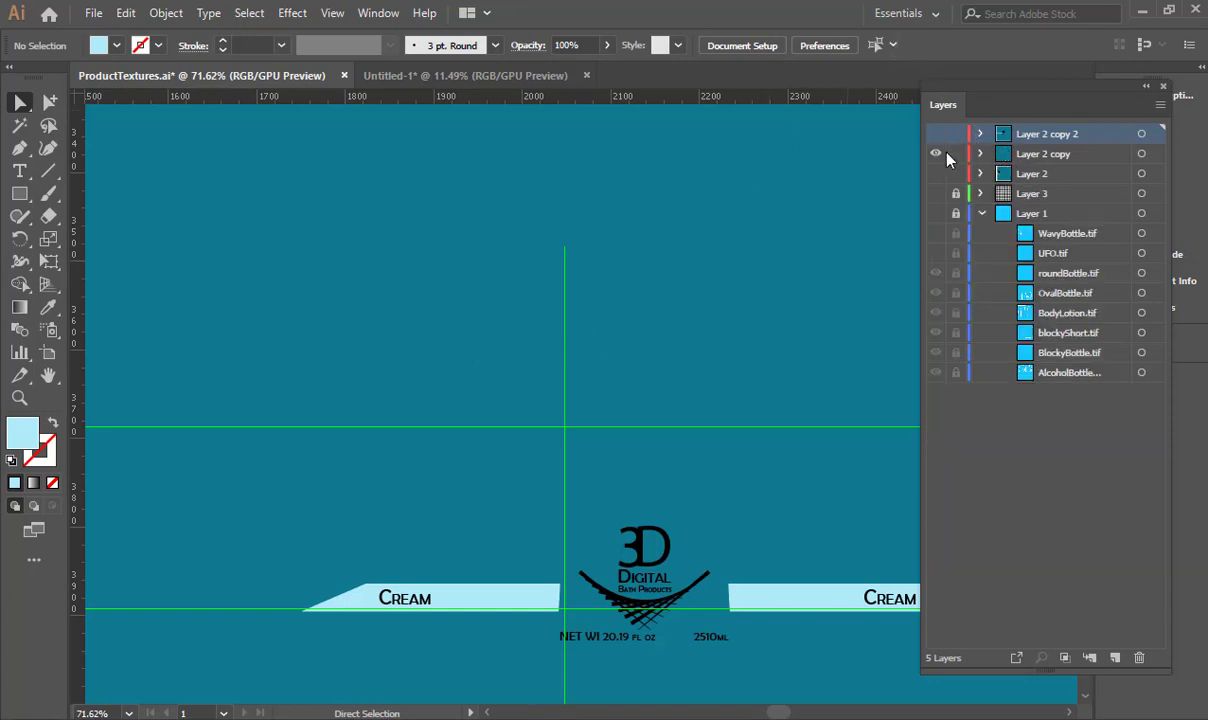
{"action": "left_click_drag", "start_coordinate": [974, 130], "coordinate": [1115, 657]}
{"action": "key", "text": "ctrl+y"}
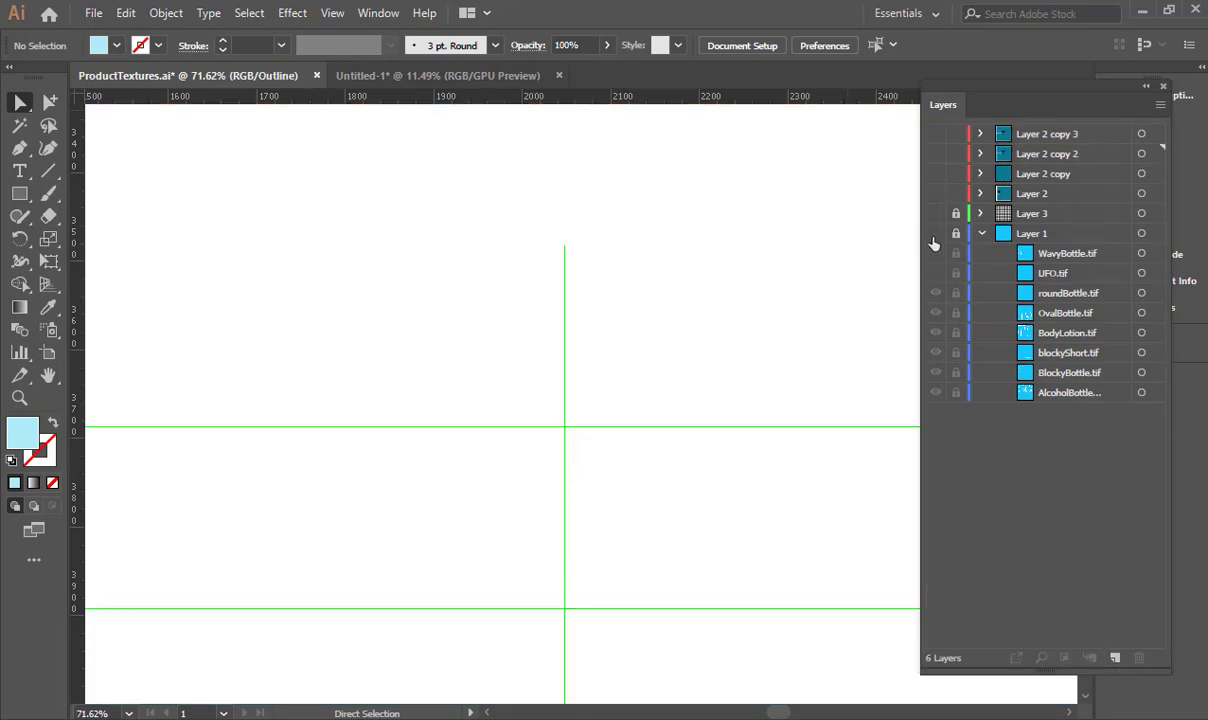
Show the Layer 1 templates with roundBottle.tif hidden so the OvalBottle.tif UV grid is uncovered, keeping the layer locked
{"action": "left_click", "coordinate": [935, 233]}
{"action": "key", "text": "ctrl+y"}
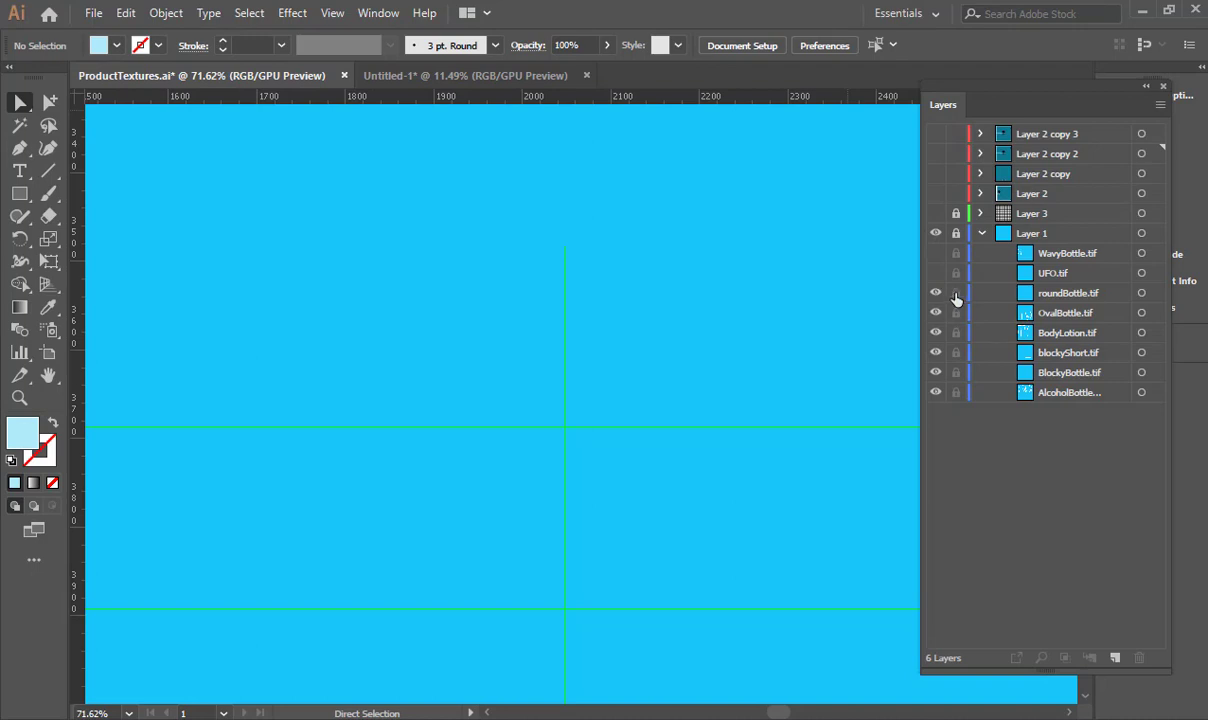
{"action": "left_click", "coordinate": [955, 233]}
{"action": "left_click", "coordinate": [936, 293]}
{"action": "left_click", "coordinate": [955, 233]}
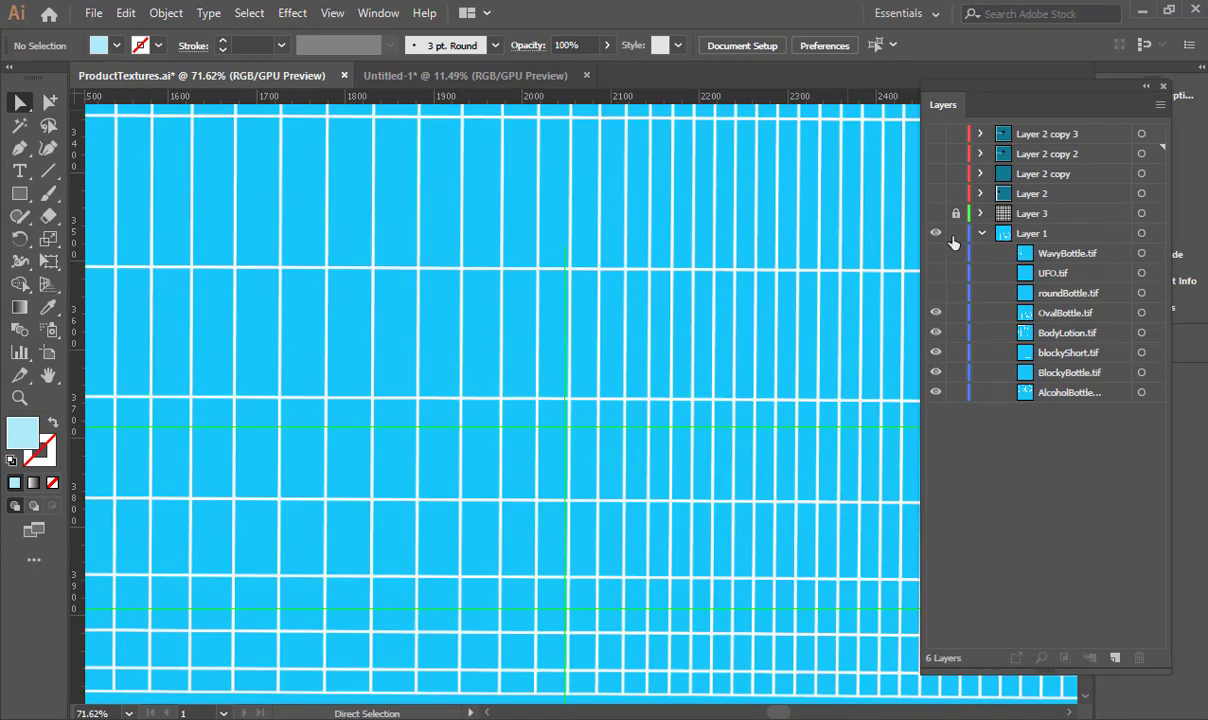
{"action": "scroll", "coordinate": [722, 280], "scroll_direction": "down", "scroll_amount": 3}
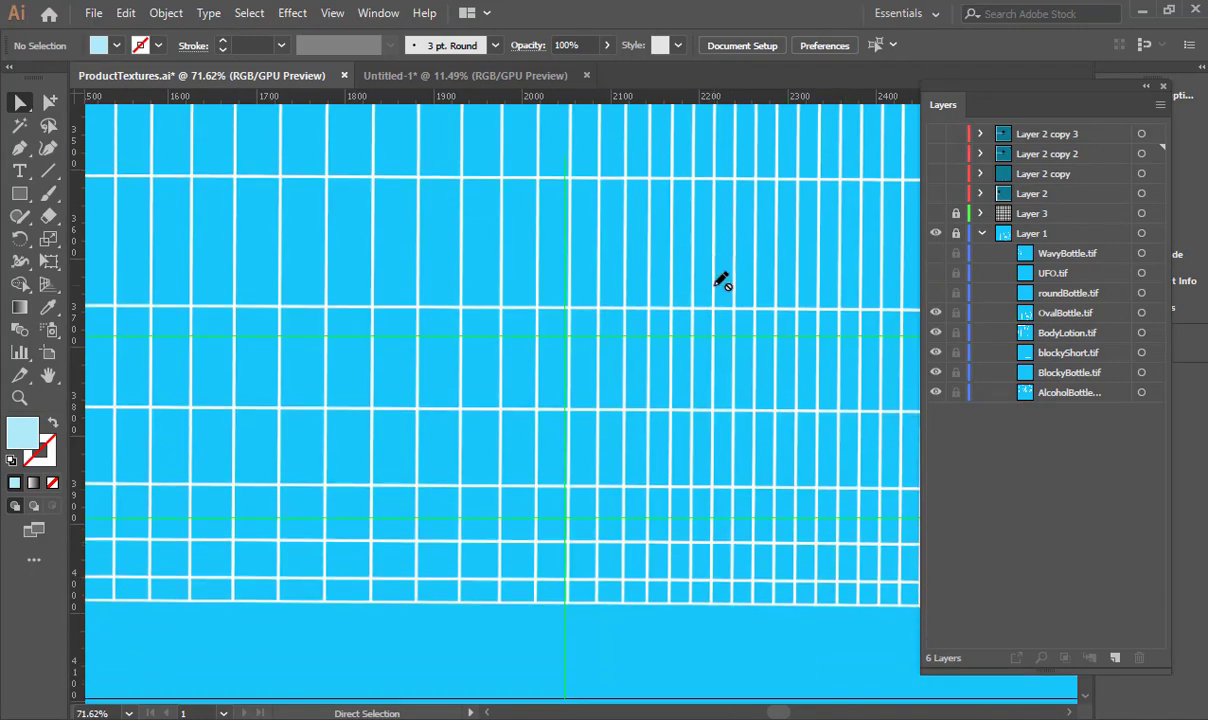
Show Layer 2 copy 3 with its Layer 4 copy 3 background hidden, and move the whole label artwork onto the oval bottle's UV grid
{"action": "key", "text": "ctrl+0"}
{"action": "left_click", "coordinate": [936, 133]}
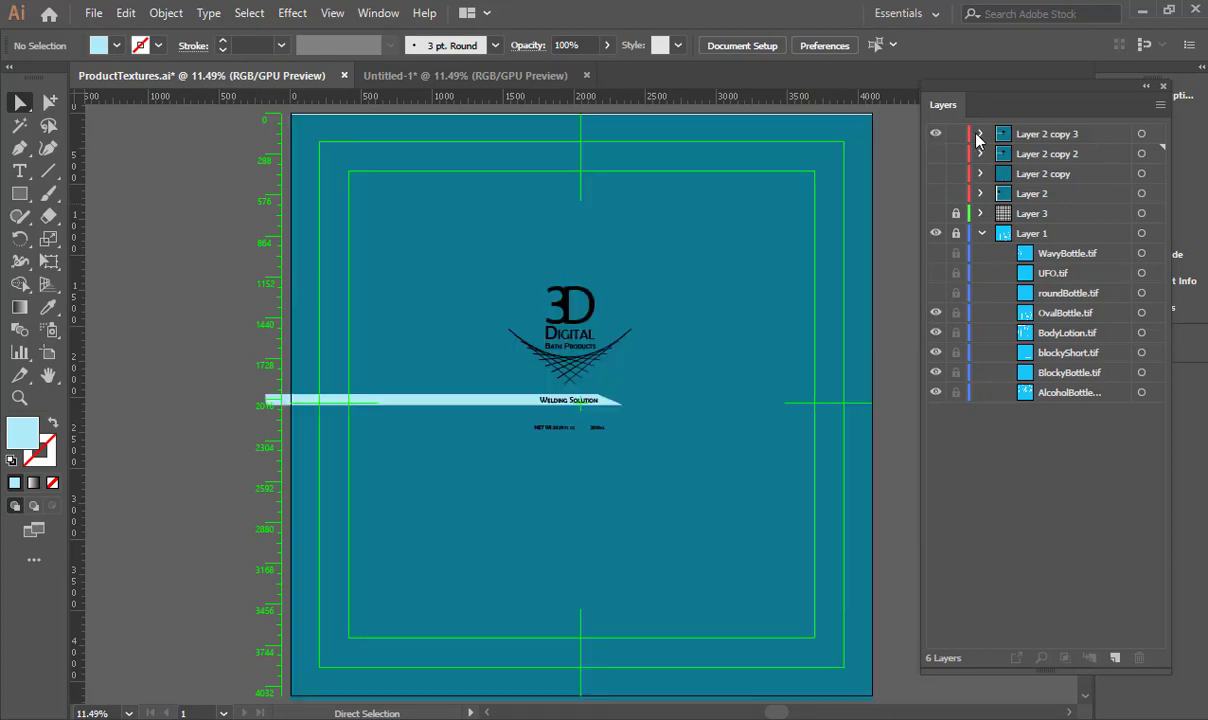
{"action": "left_click", "coordinate": [980, 133]}
{"action": "left_click", "coordinate": [936, 253]}
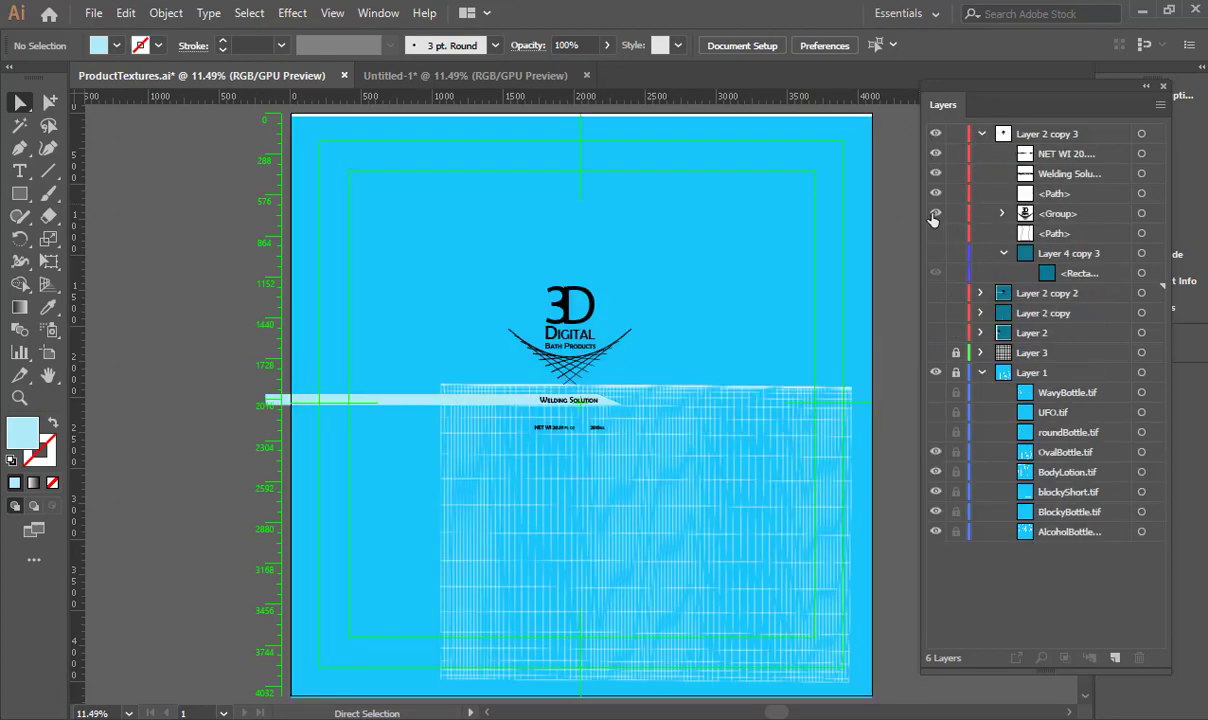
{"action": "left_click", "coordinate": [568, 422]}
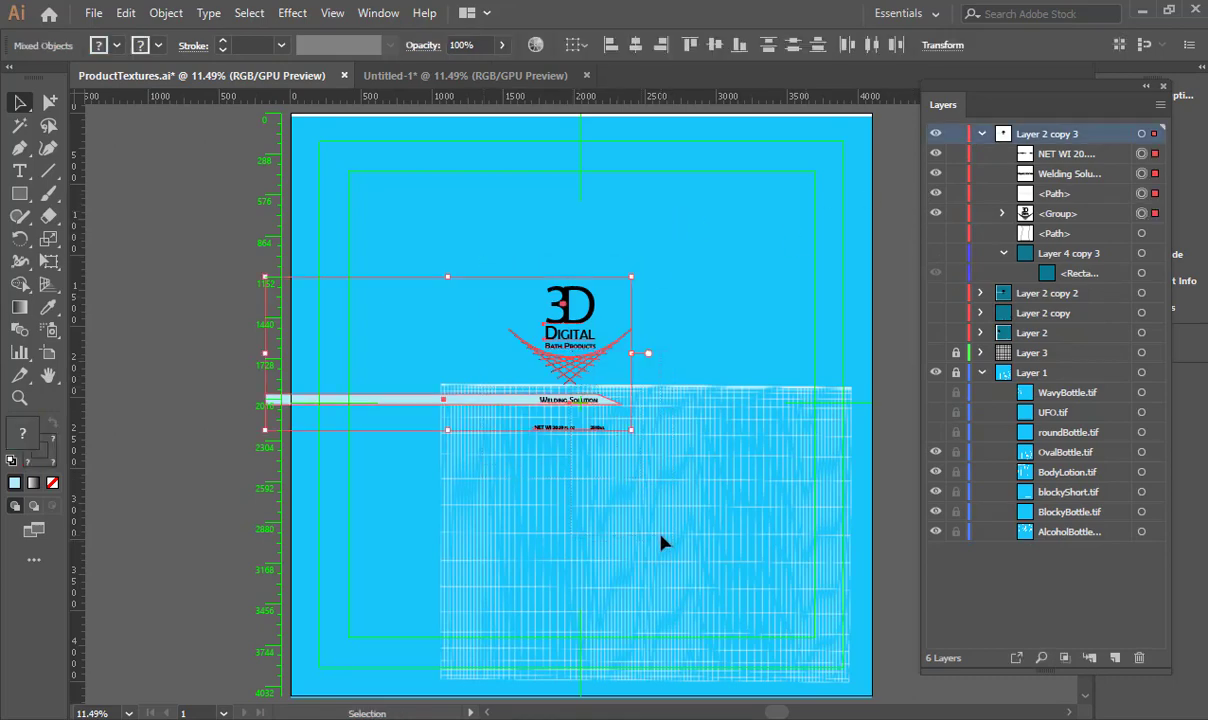
{"action": "left_click_drag", "start_coordinate": [574, 327], "coordinate": [666, 513]}
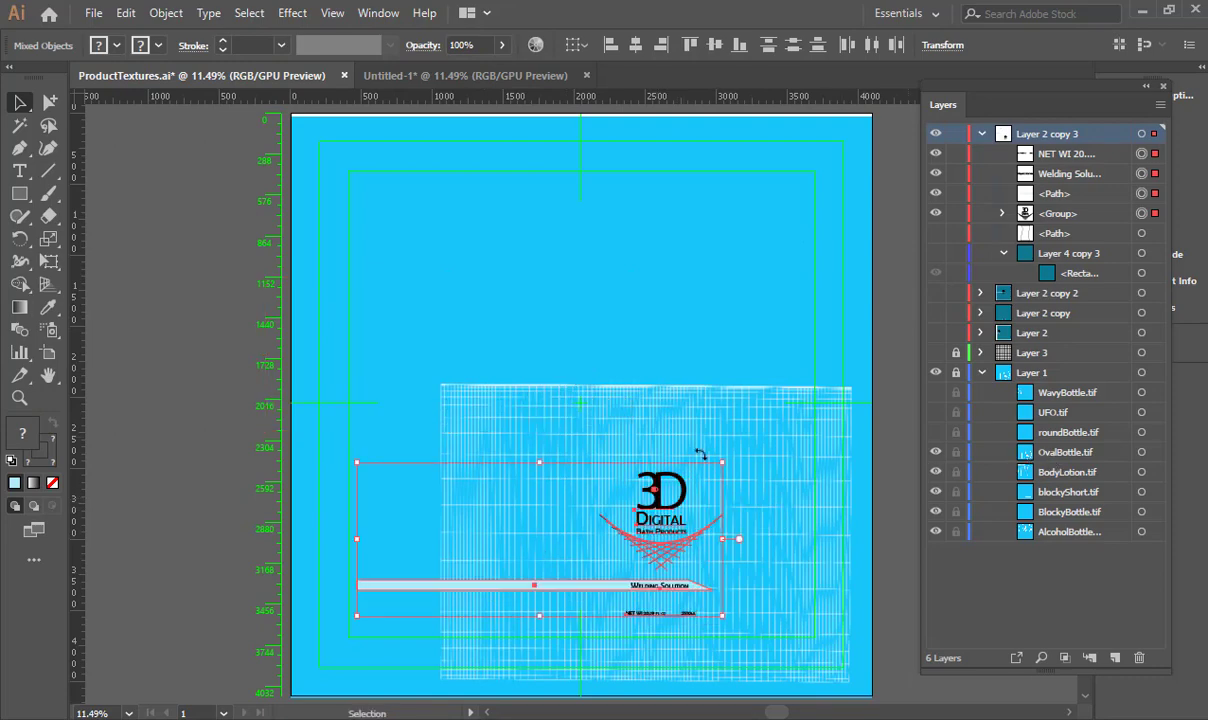
Switch to Cinema 4D, show the ovalBottle layer, and examine the oval bottle beside the textured ones
{"action": "key", "text": "alt+Tab"}
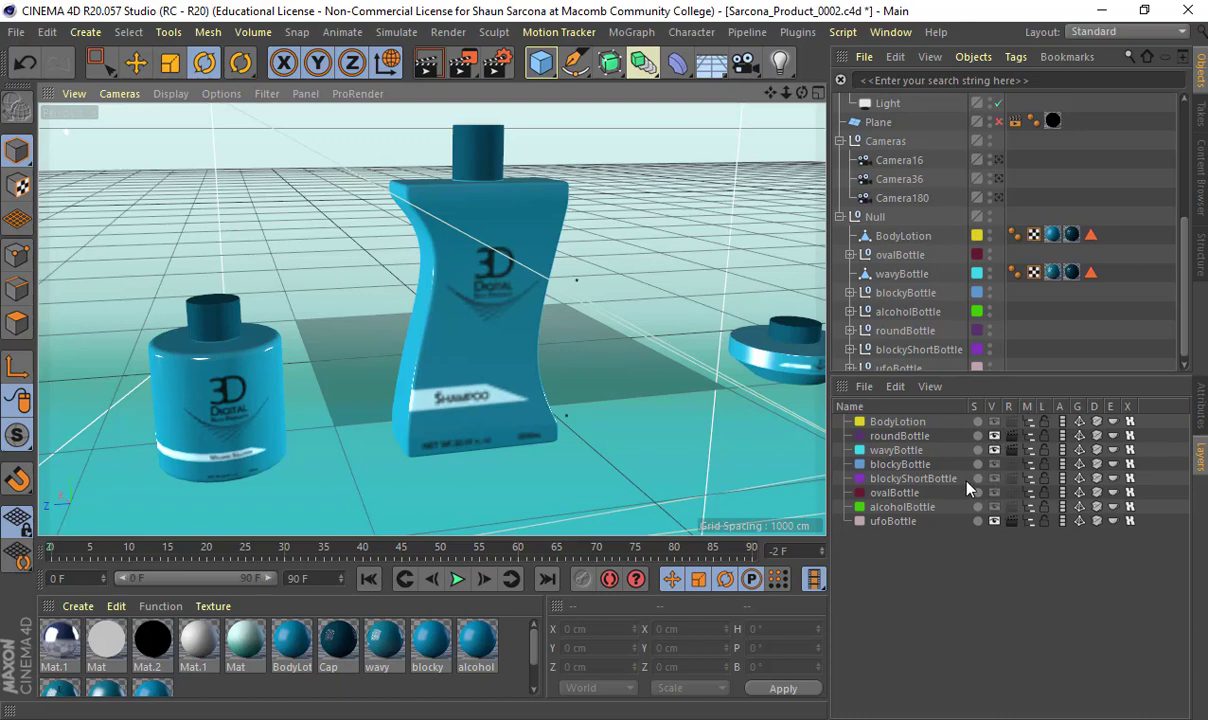
{"action": "left_click", "coordinate": [994, 492]}
{"action": "left_click_drag", "start_coordinate": [785, 332], "coordinate": [640, 267], "text": "alt"}
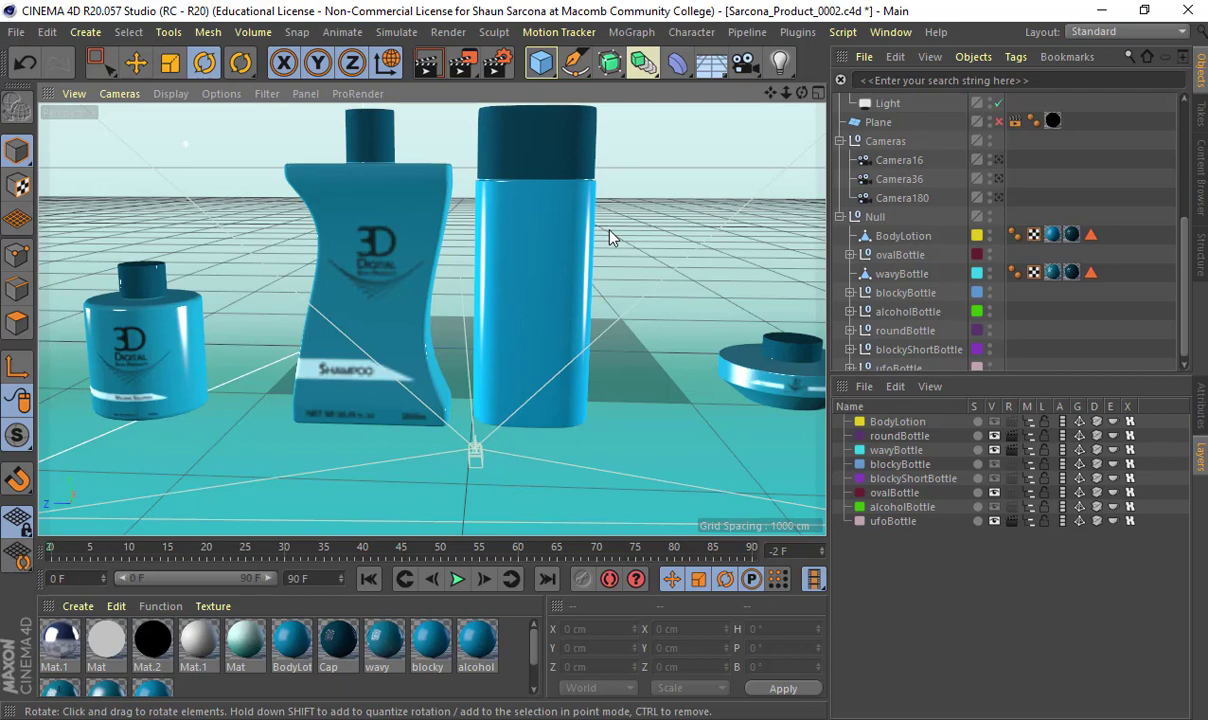
Switch back to Illustrator and lower the net weight text and the Welding Solution banner by about 150 px on the grid
{"action": "key", "text": "alt+Tab"}
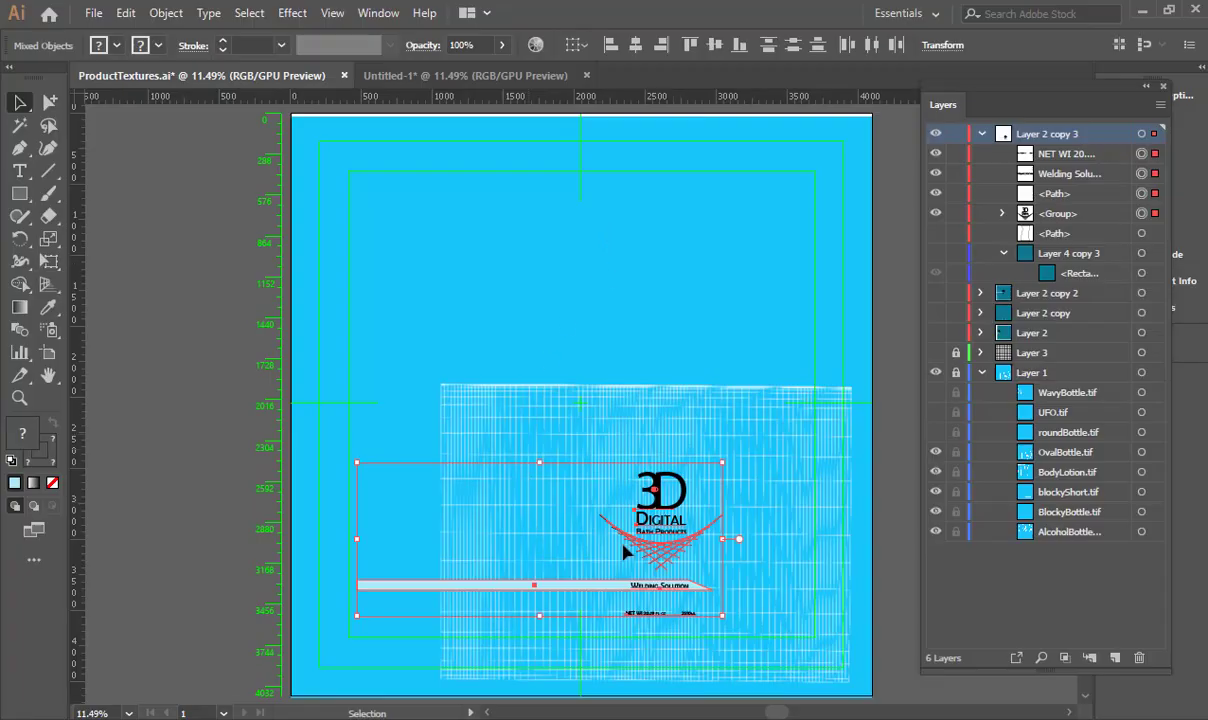
{"action": "left_click_drag", "start_coordinate": [585, 505], "coordinate": [445, 391]}
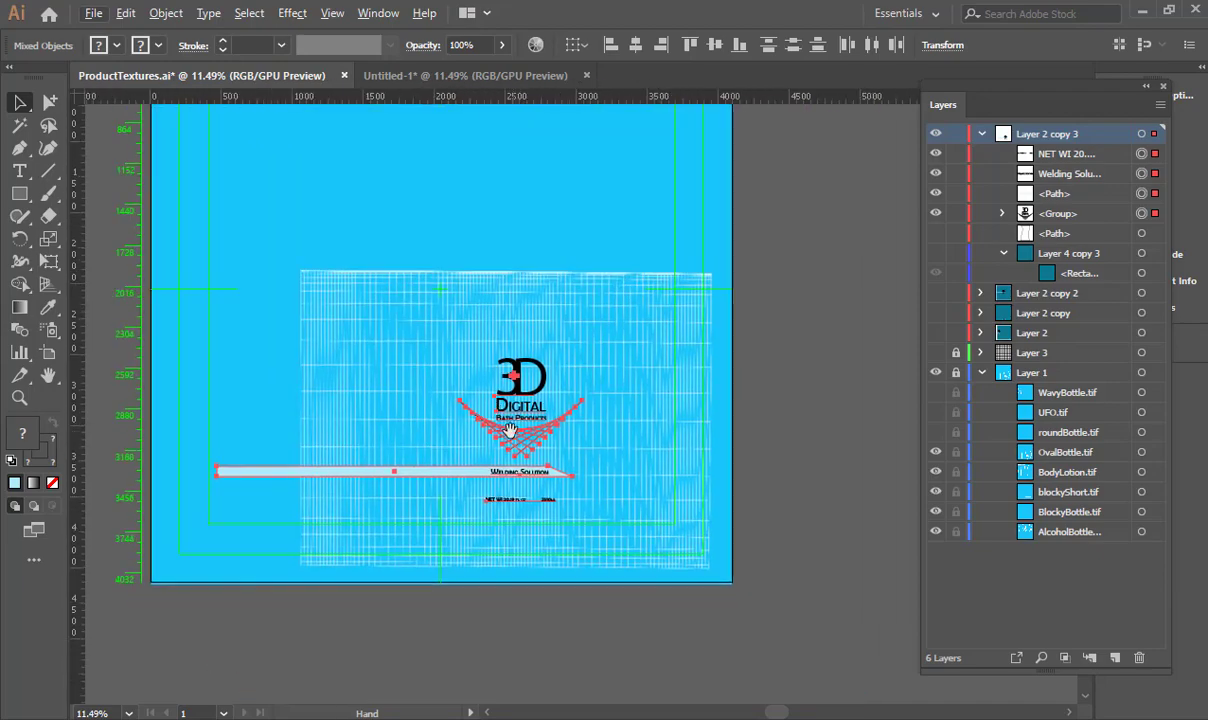
{"action": "left_click_drag", "start_coordinate": [515, 441], "coordinate": [534, 476]}
{"action": "scroll", "coordinate": [525, 470], "scroll_direction": "up", "scroll_amount": 3, "text": "alt"}
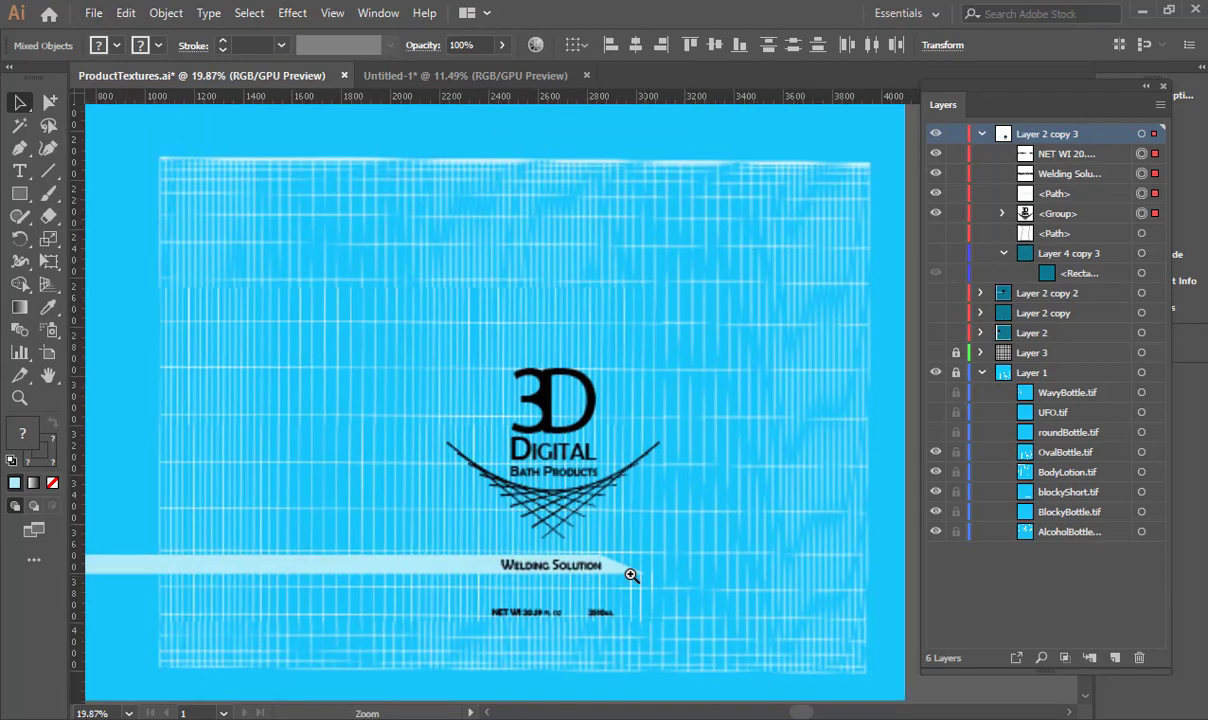
{"action": "scroll", "coordinate": [625, 571], "scroll_direction": "down", "scroll_amount": 5}
{"action": "scroll", "coordinate": [650, 378], "scroll_direction": "up", "scroll_amount": 3, "text": "alt"}
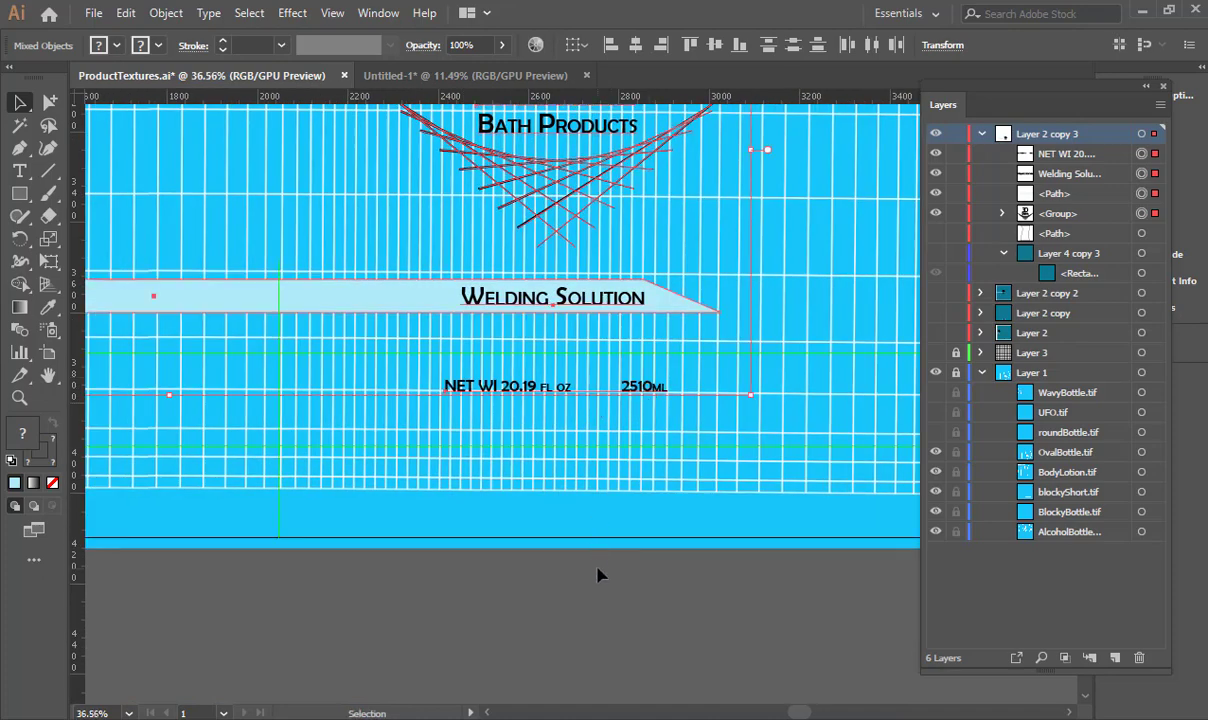
{"action": "left_click", "coordinate": [566, 540]}
{"action": "left_click_drag", "start_coordinate": [566, 390], "coordinate": [566, 457], "text": "shift"}
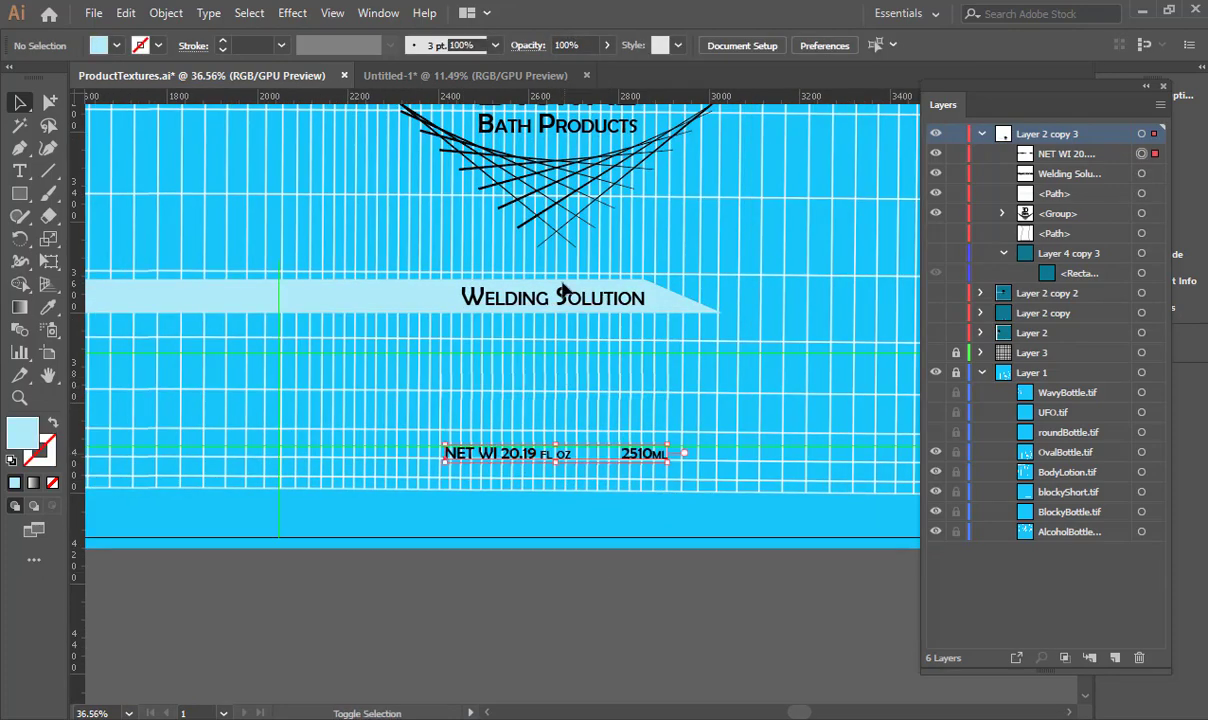
{"action": "left_click_drag", "start_coordinate": [421, 269], "coordinate": [526, 369]}
{"action": "left_click_drag", "start_coordinate": [629, 215], "coordinate": [629, 215]}
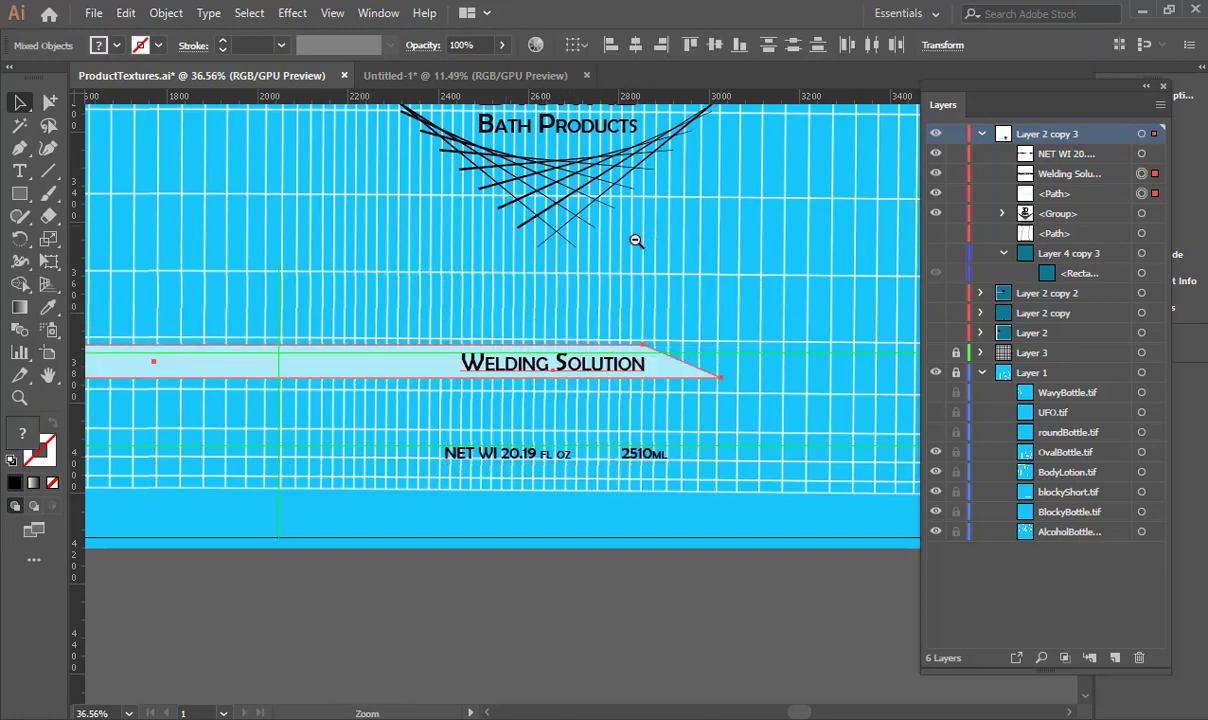
Replace the banner text Welding Solution with "UV Layout Solvent"
{"action": "scroll", "coordinate": [735, 231], "scroll_direction": "down", "scroll_amount": 2, "text": "alt"}
{"action": "double_click", "coordinate": [580, 330]}
{"action": "key", "text": "ctrl+a"}
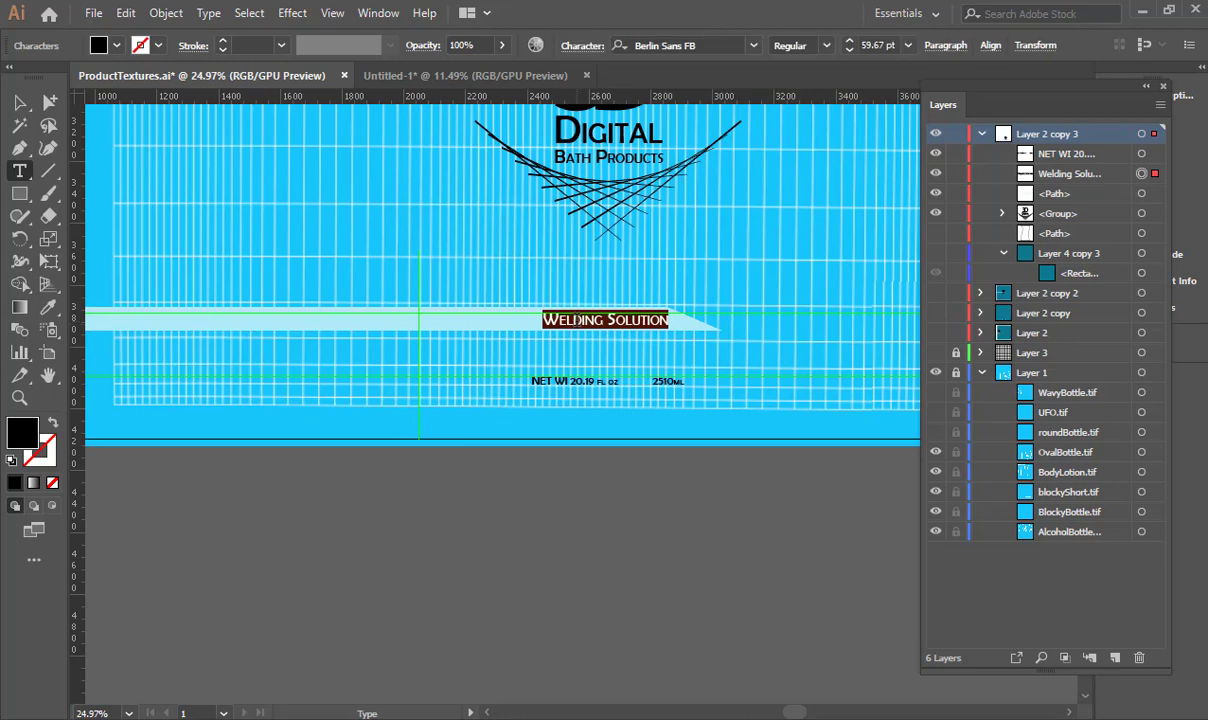
{"action": "type", "text": "UV Lay"}
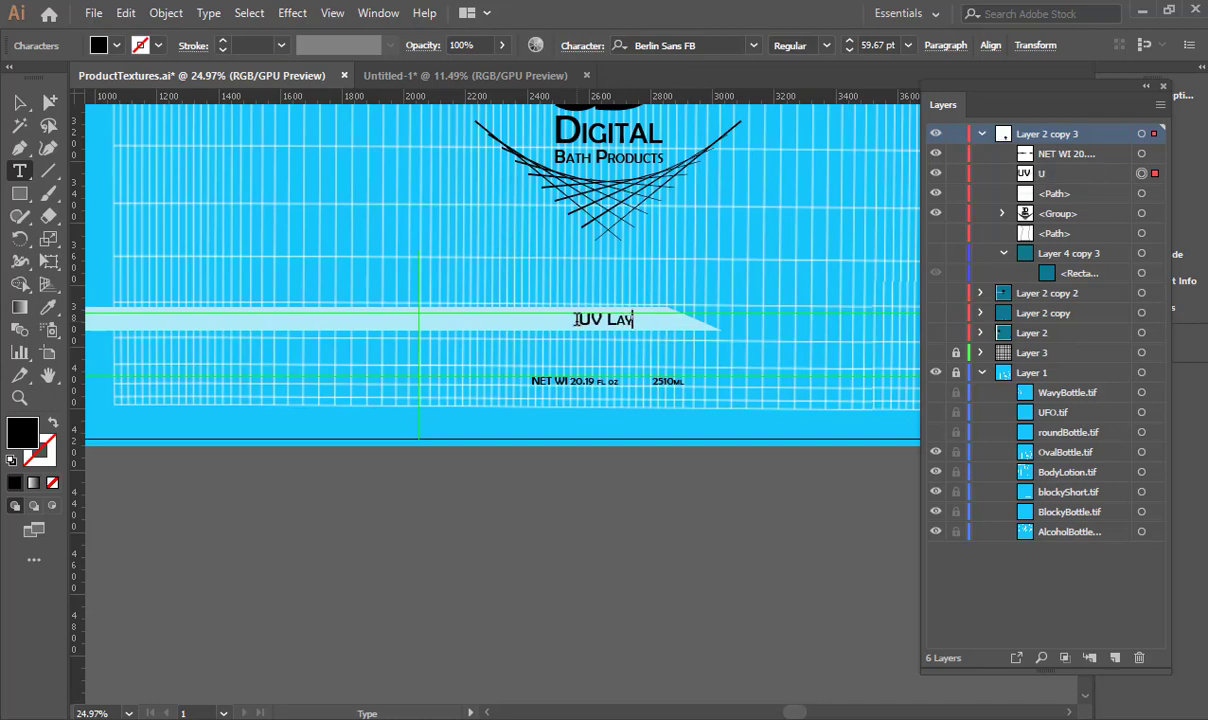
{"action": "type", "text": "out Solvent"}
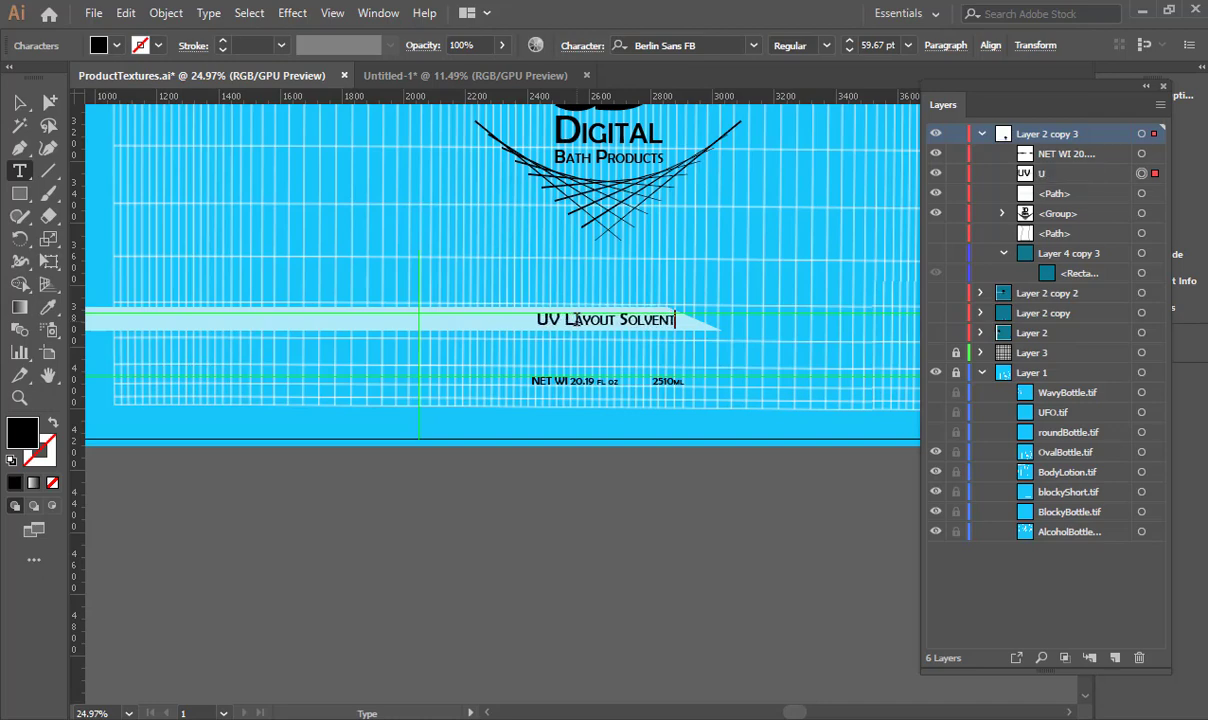
{"action": "left_click", "coordinate": [14, 104]}
{"action": "left_click", "coordinate": [705, 245]}
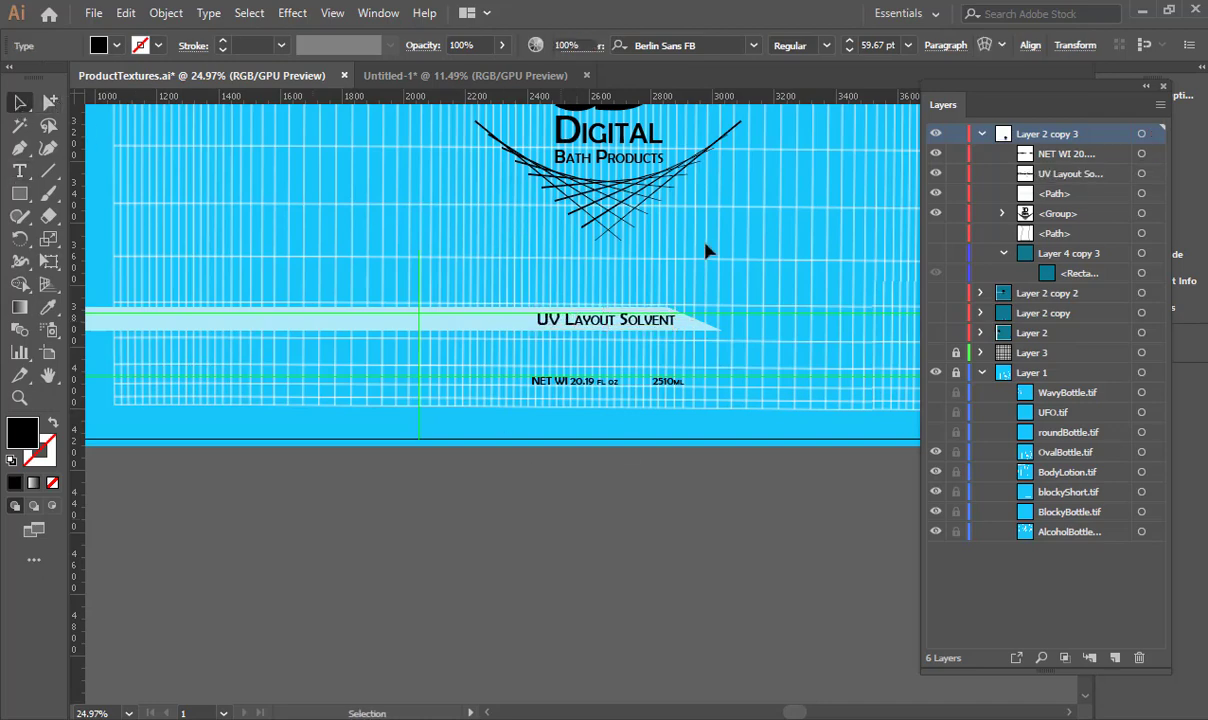
Hide the Layer 1 templates and show the Layer 4 copy 3 background behind the oval bottle label
{"action": "left_click_drag", "start_coordinate": [704, 252], "coordinate": [590, 250], "text": "ctrl"}
{"action": "left_click_drag", "start_coordinate": [617, 343], "coordinate": [580, 480]}
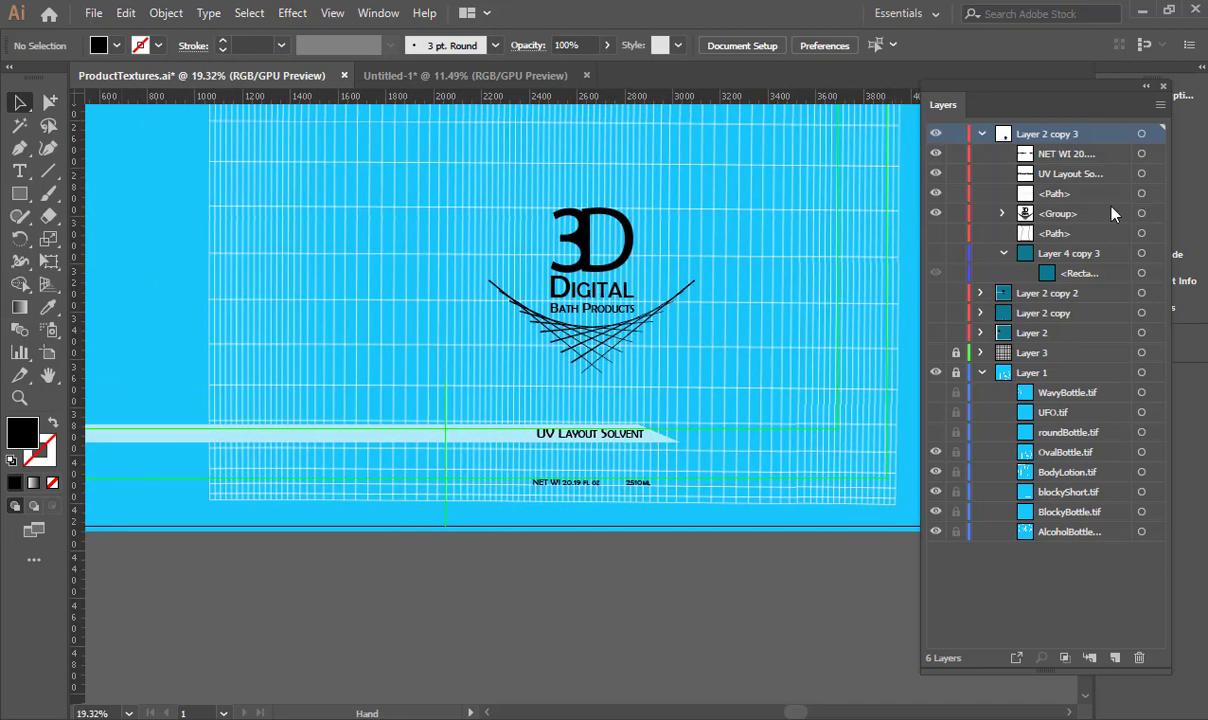
{"action": "left_click", "coordinate": [935, 372]}
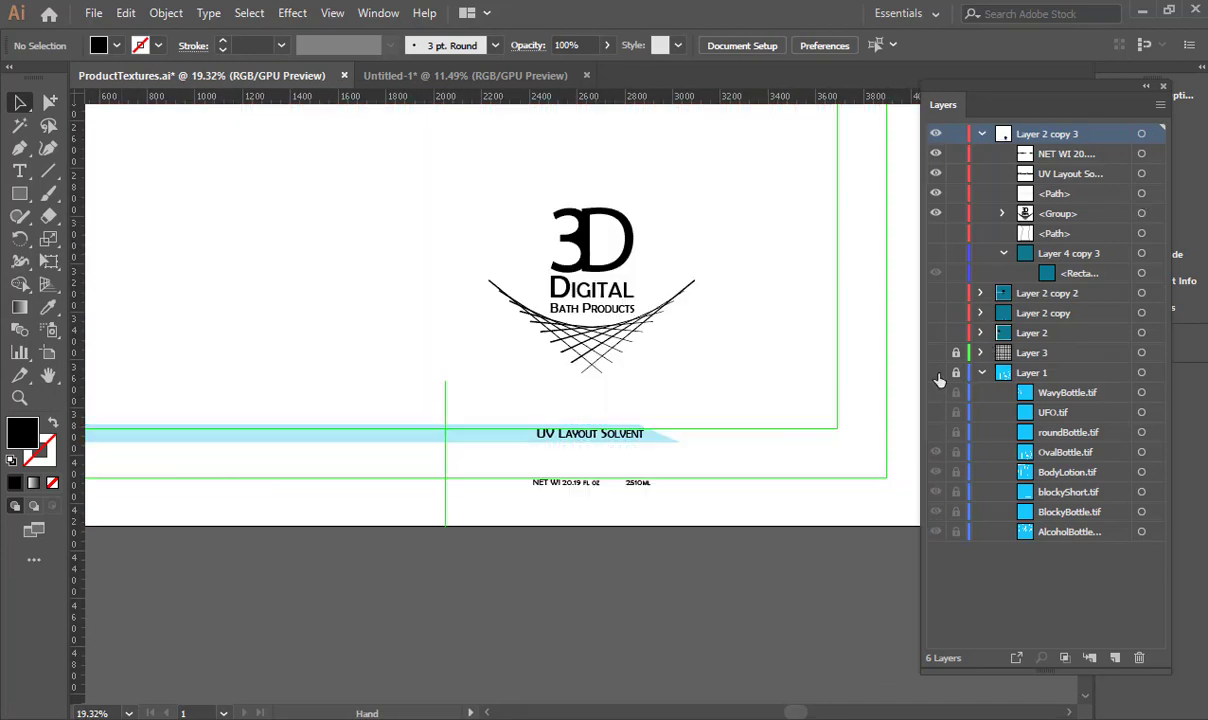
{"action": "left_click", "coordinate": [935, 253]}
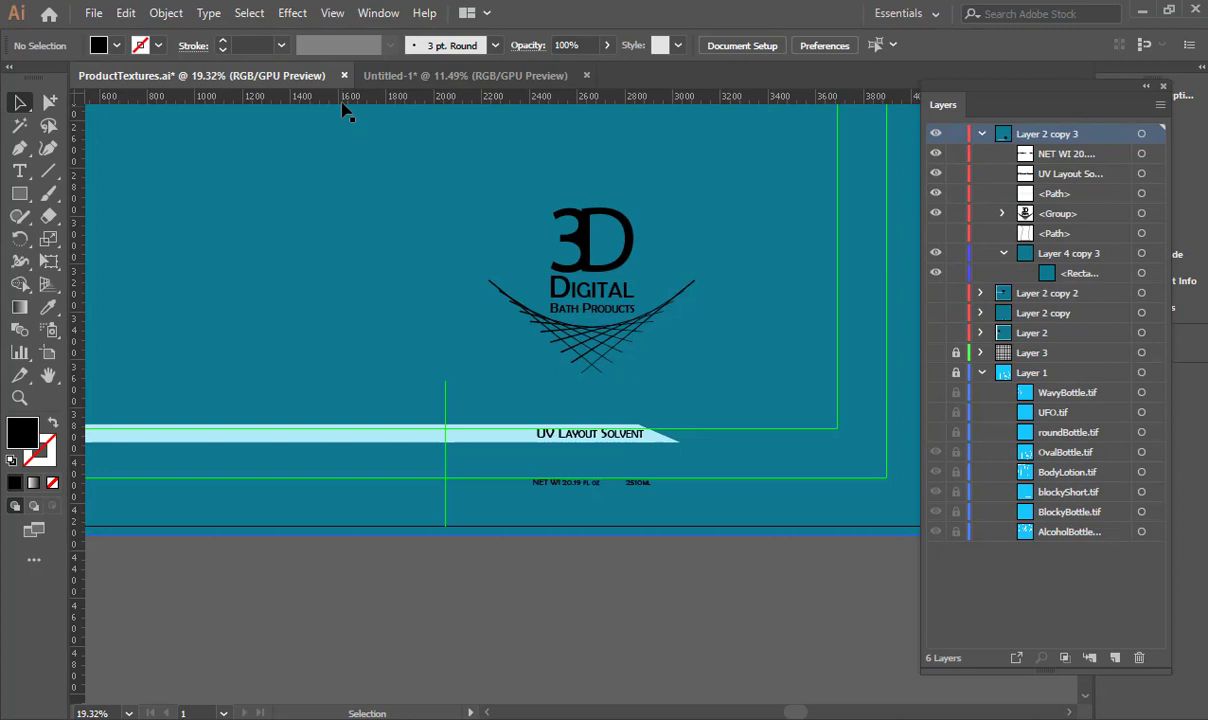
Export the artboard as a PNG named OvalBottle into the textures folder at 72 ppi with a transparent background
{"action": "key", "text": "ctrl+e"}
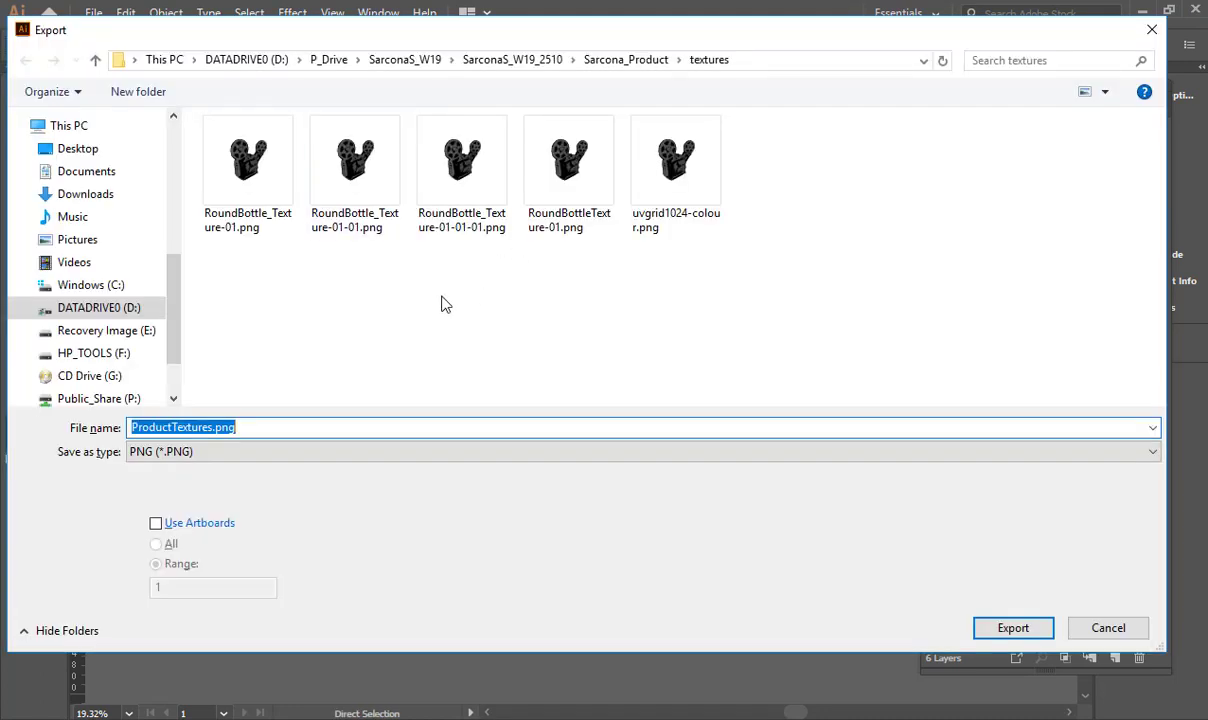
{"action": "type", "text": "OvalBOt"}
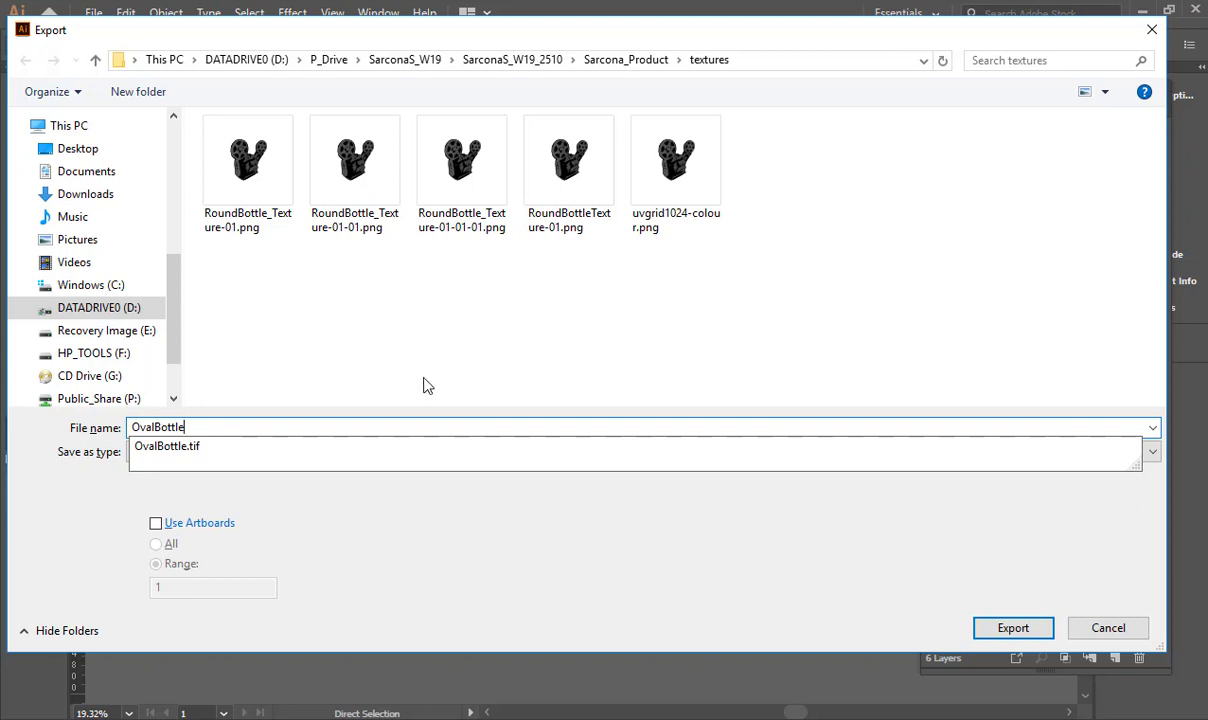
{"action": "left_click", "coordinate": [205, 526]}
{"action": "key", "text": "Return"}
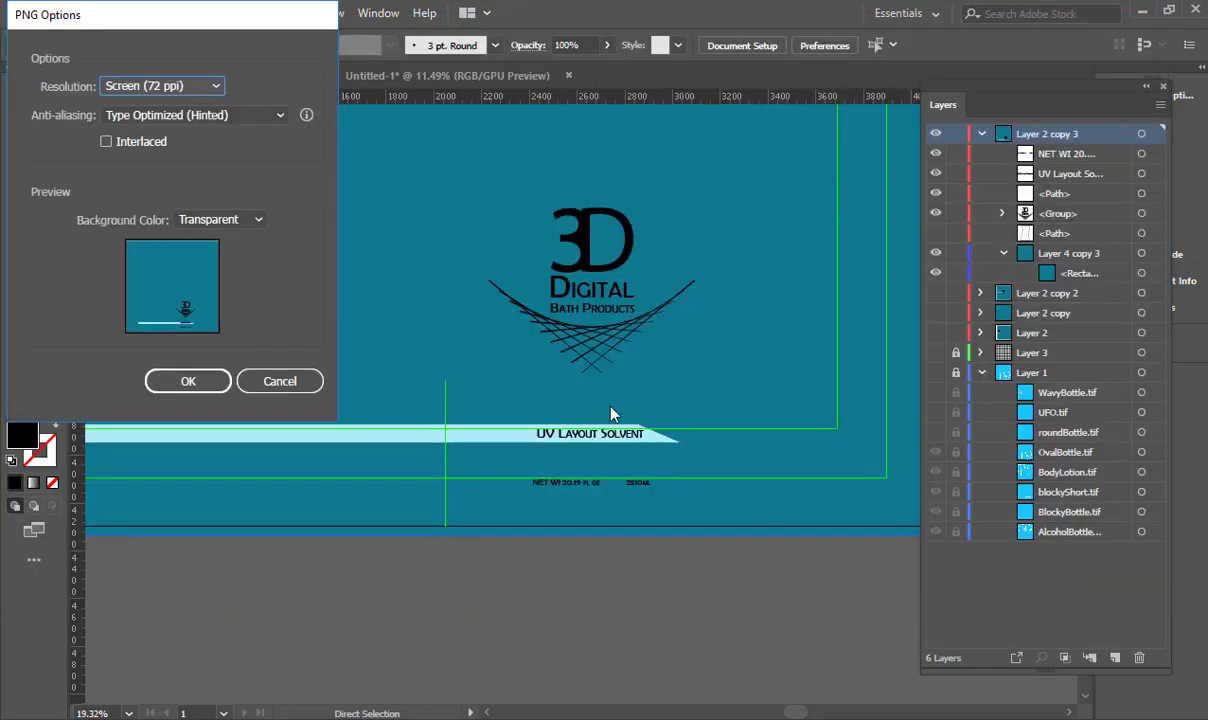
{"action": "left_click", "coordinate": [180, 381]}
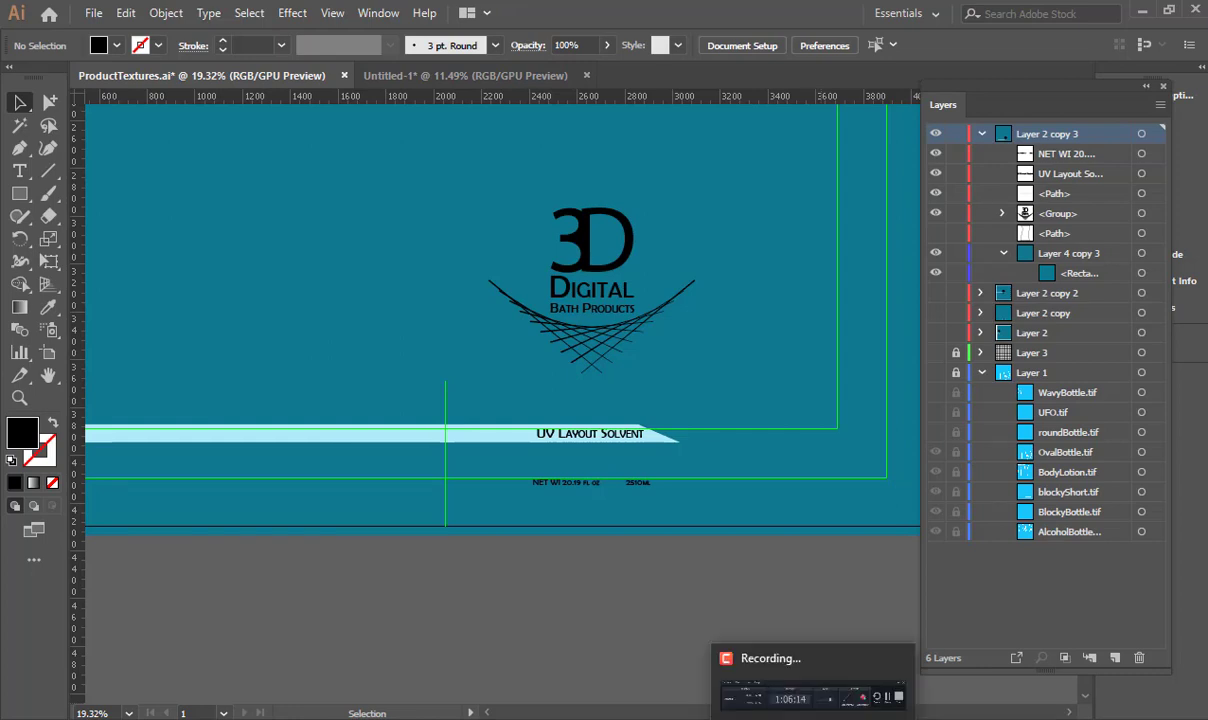
{"action": "key", "text": "ctrl+0"}
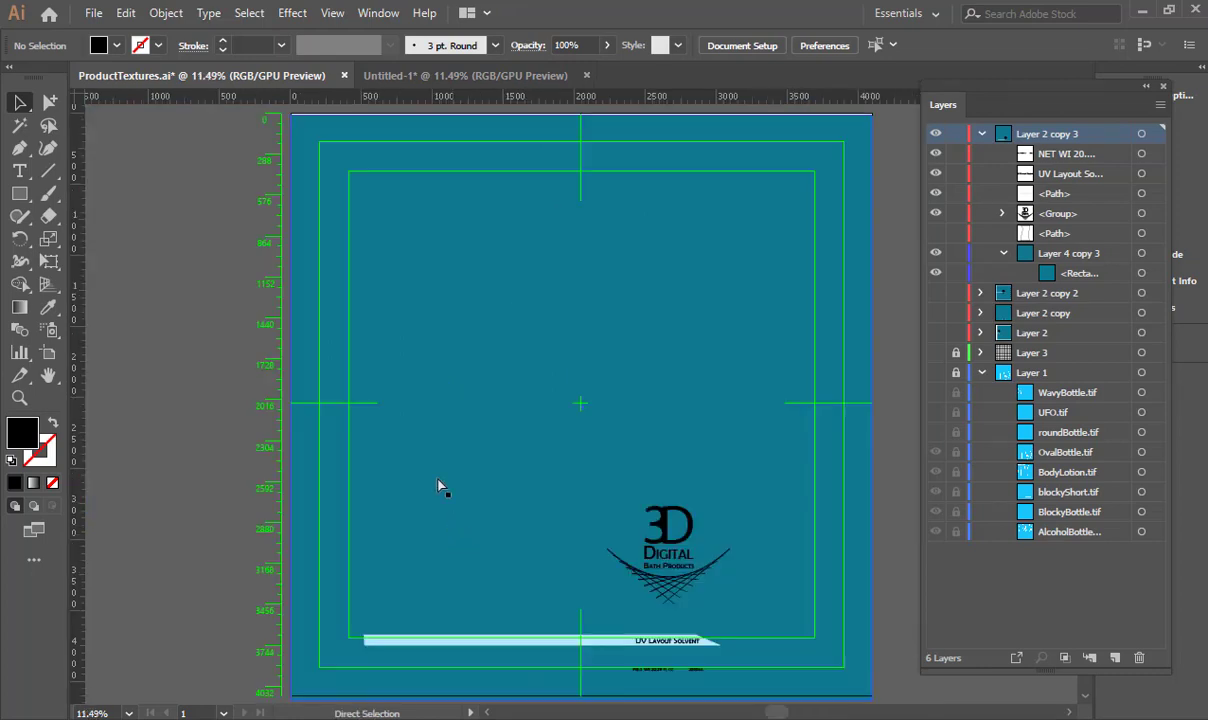
{"action": "key", "text": "a"}
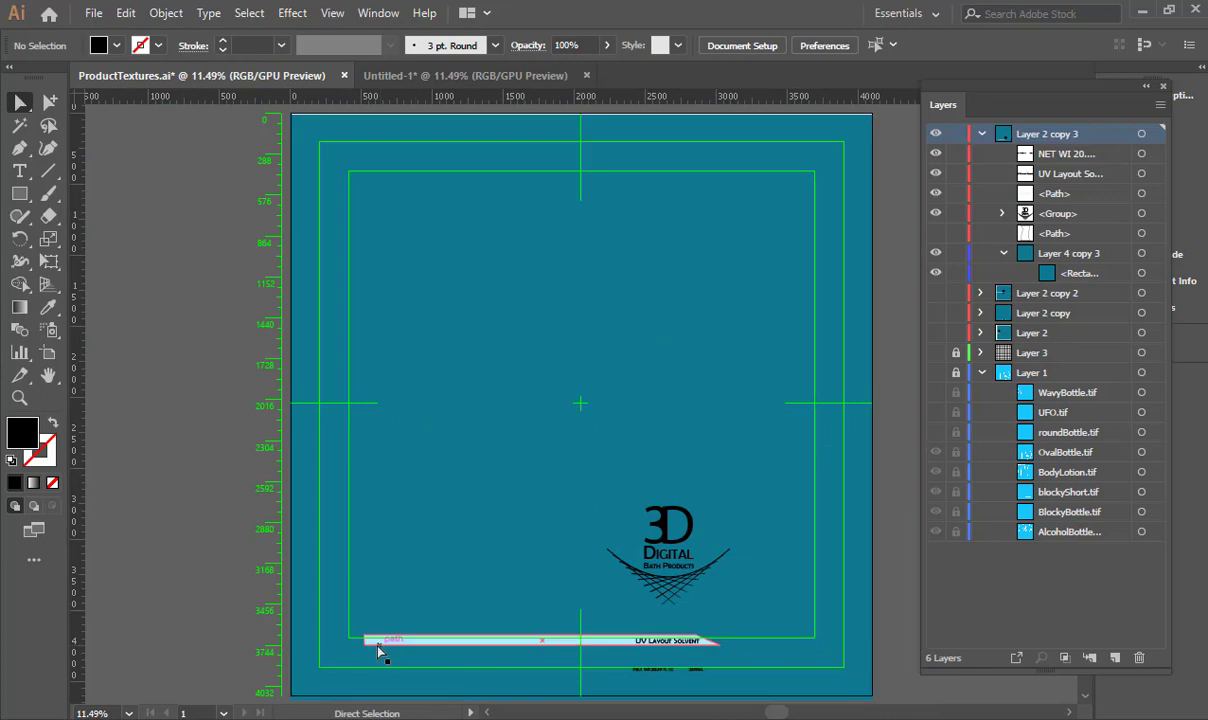
{"action": "left_click_drag", "start_coordinate": [365, 638], "coordinate": [164, 606]}
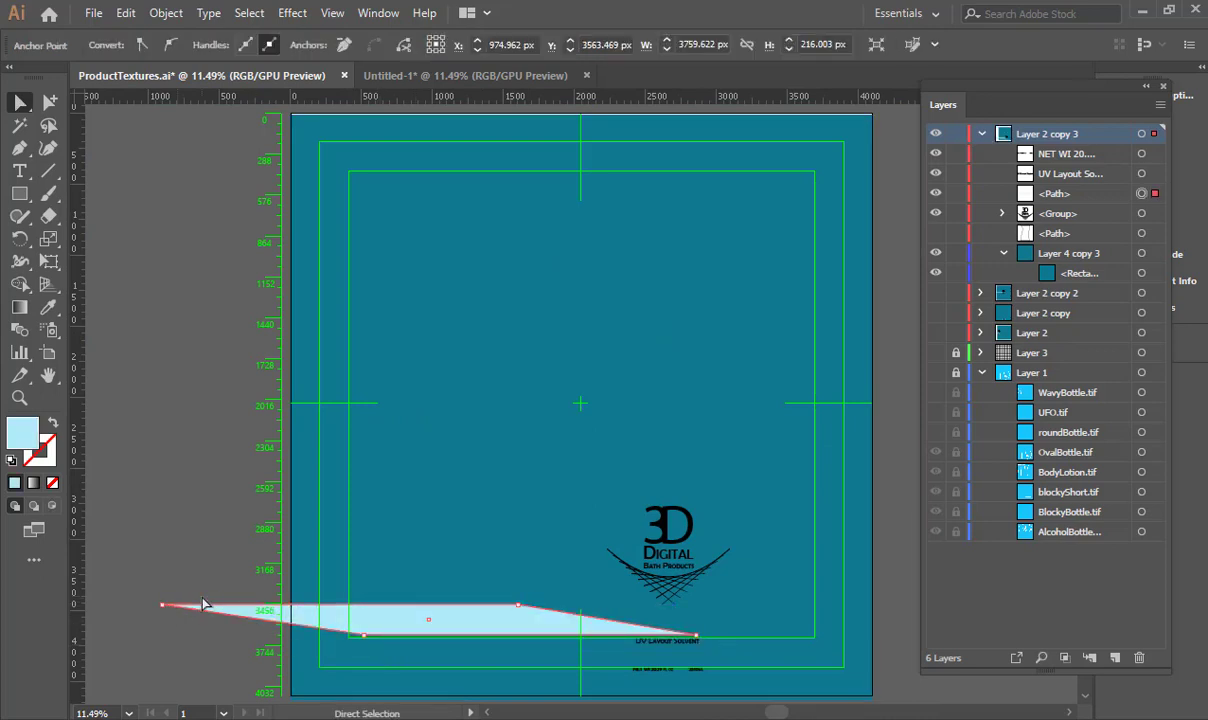
{"action": "key", "text": "ctrl+z"}
{"action": "left_click", "coordinate": [297, 120]}
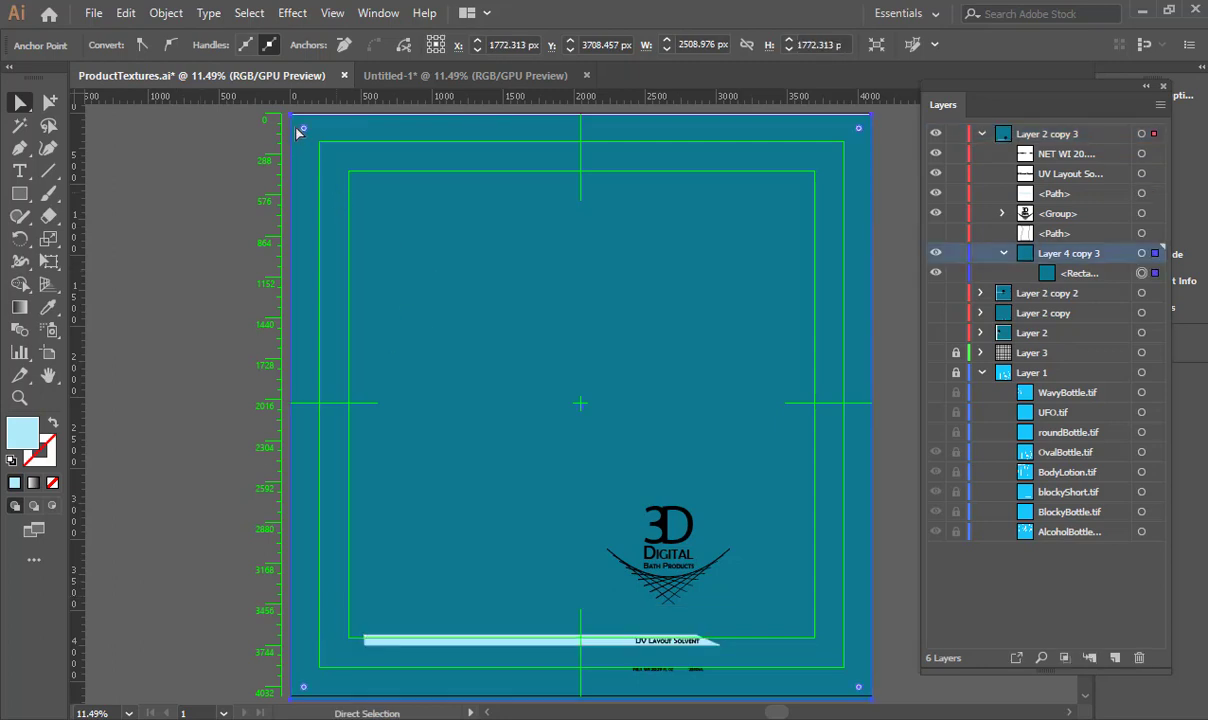
{"action": "left_click_drag", "start_coordinate": [297, 120], "coordinate": [599, 299]}
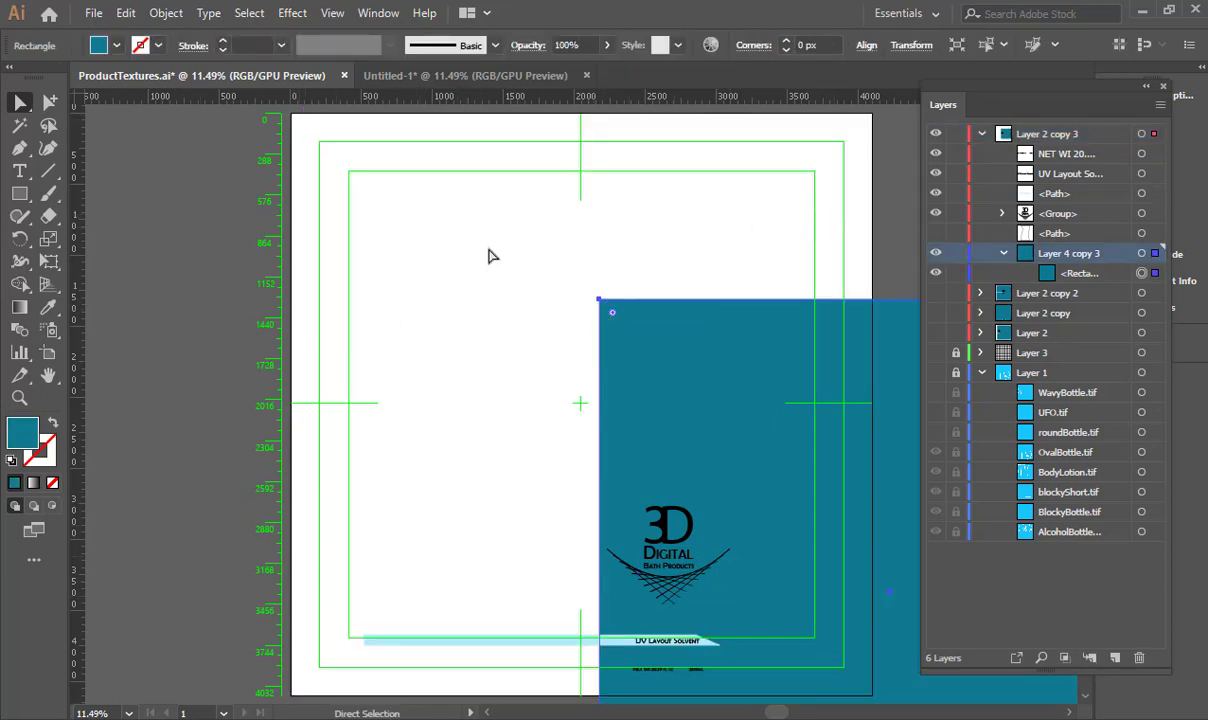
{"action": "key", "text": "ctrl+z"}
Switch to Cinema 4D and load OvalBottle-01.png as the color texture of the oval material
{"action": "key", "text": "alt+Tab"}
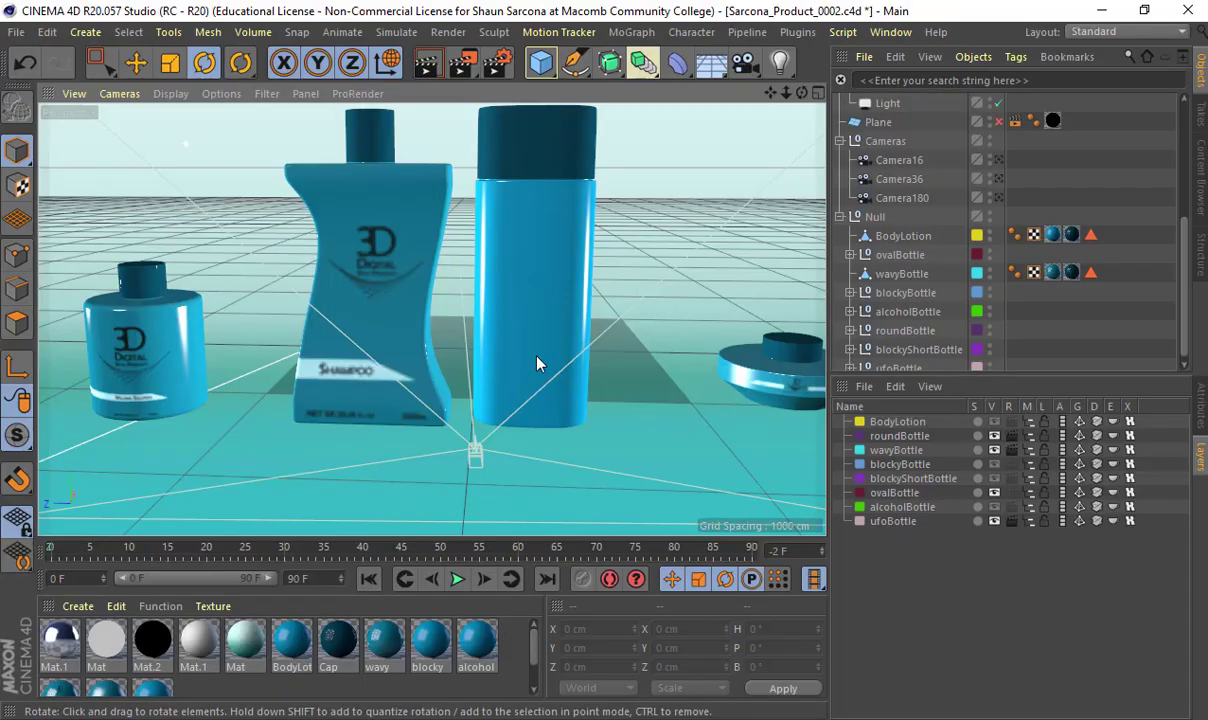
{"action": "left_click", "coordinate": [564, 293]}
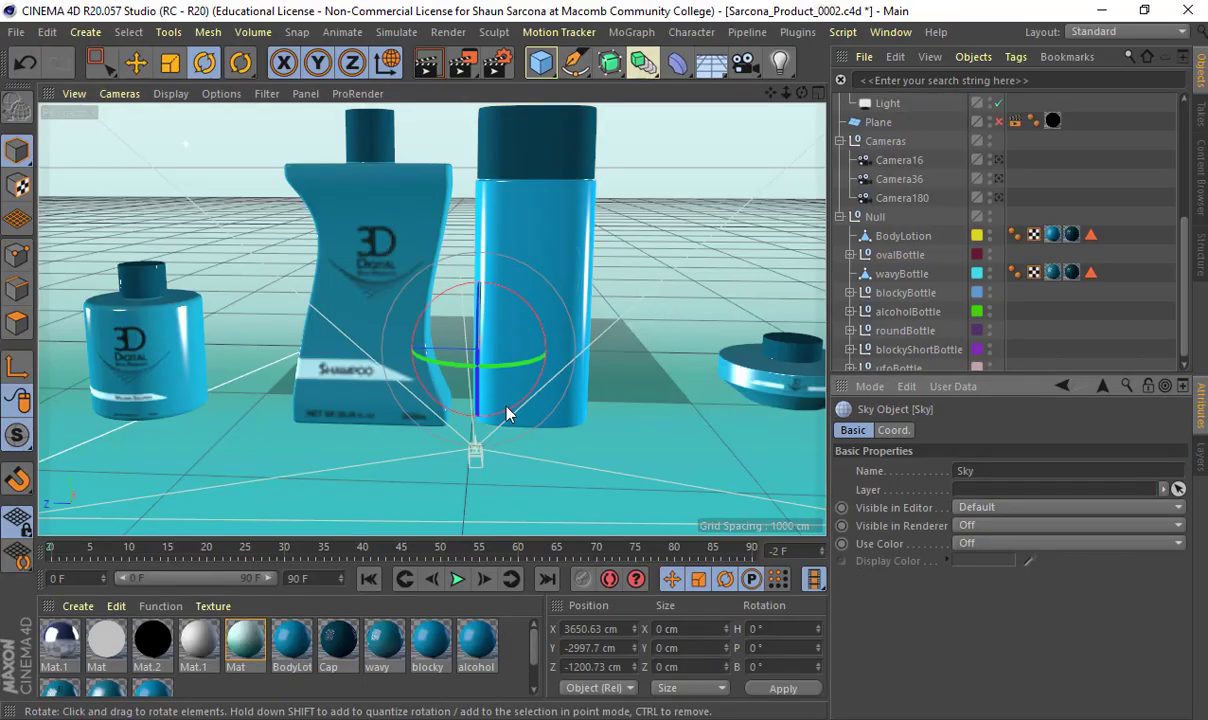
{"action": "scroll", "coordinate": [430, 663], "scroll_direction": "down", "scroll_amount": 2}
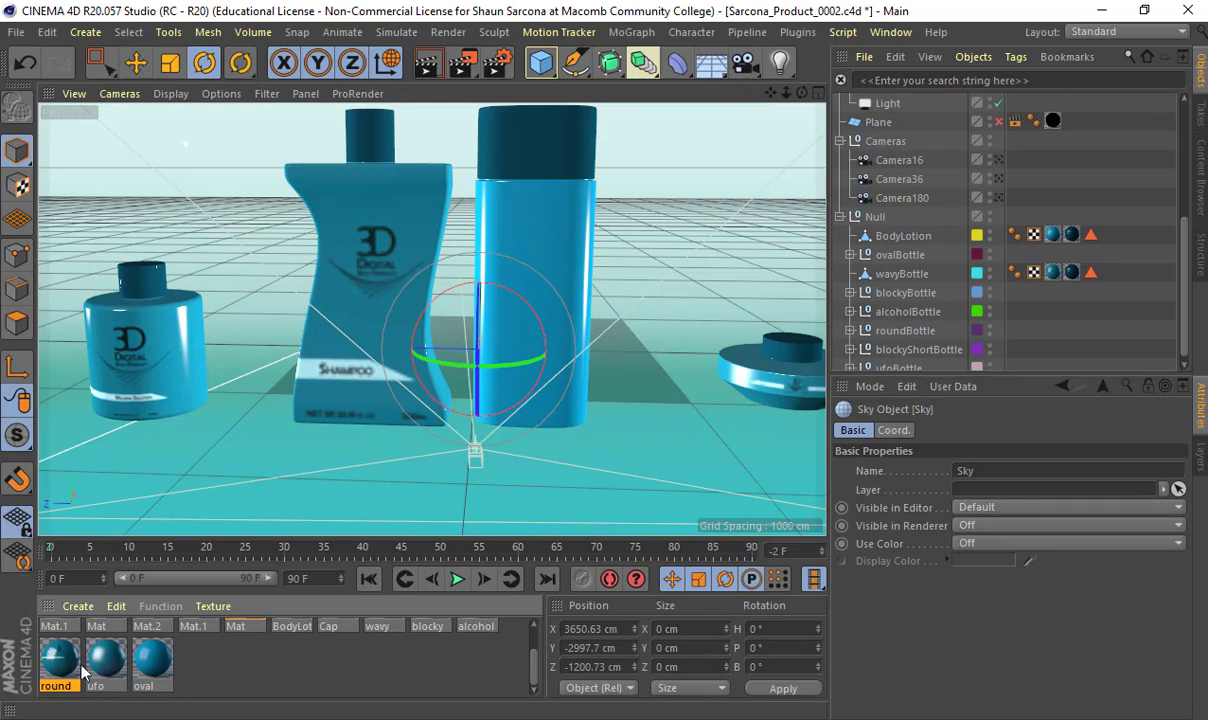
{"action": "double_click", "coordinate": [152, 660]}
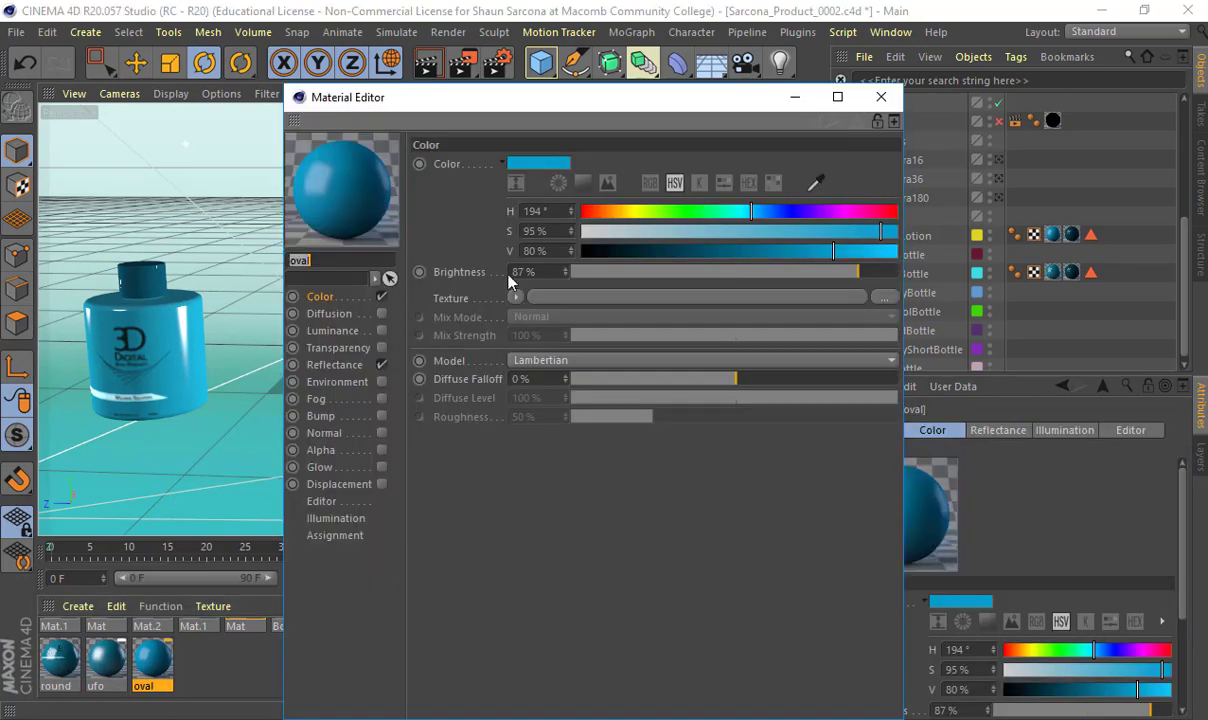
{"action": "left_click", "coordinate": [567, 297]}
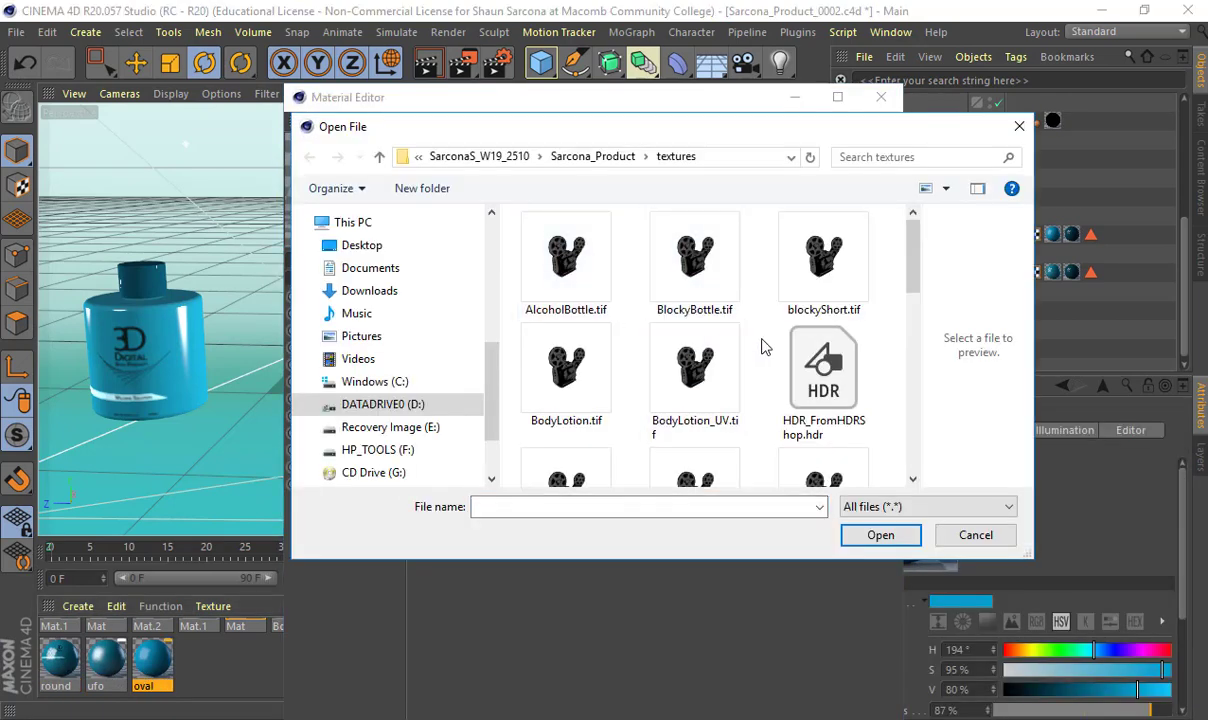
{"action": "key", "text": "o"}
{"action": "key", "text": "Return"}
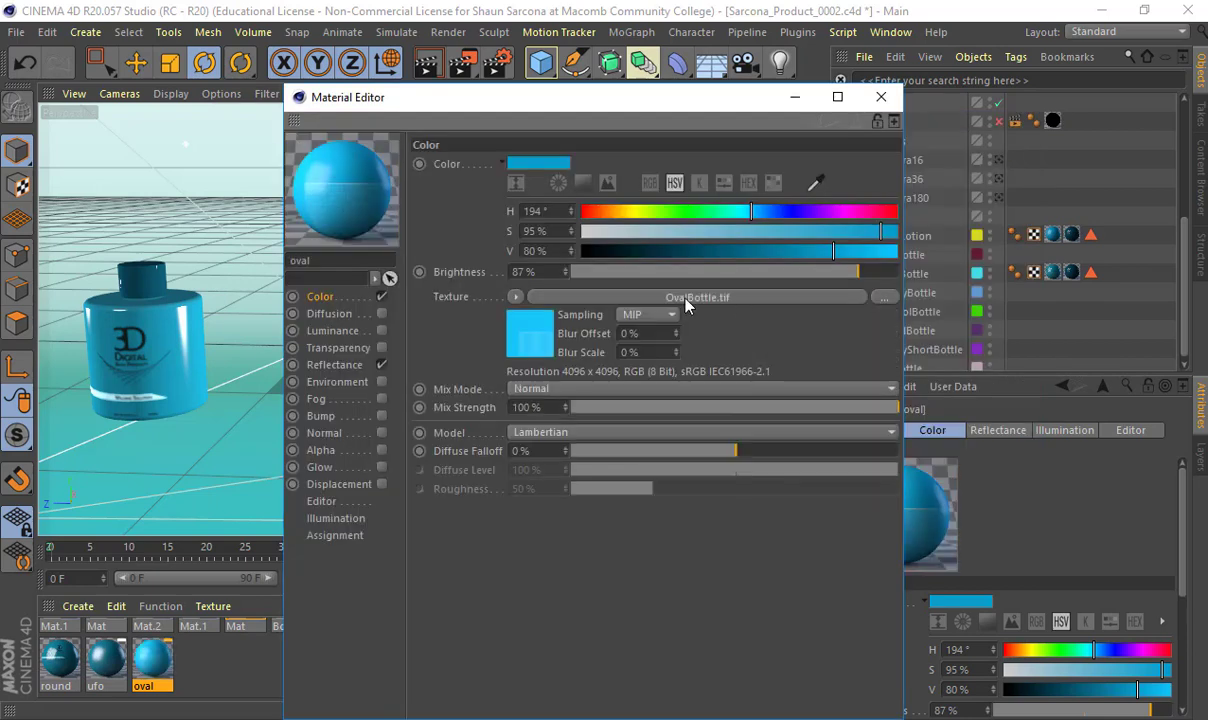
{"action": "left_click", "coordinate": [672, 300]}
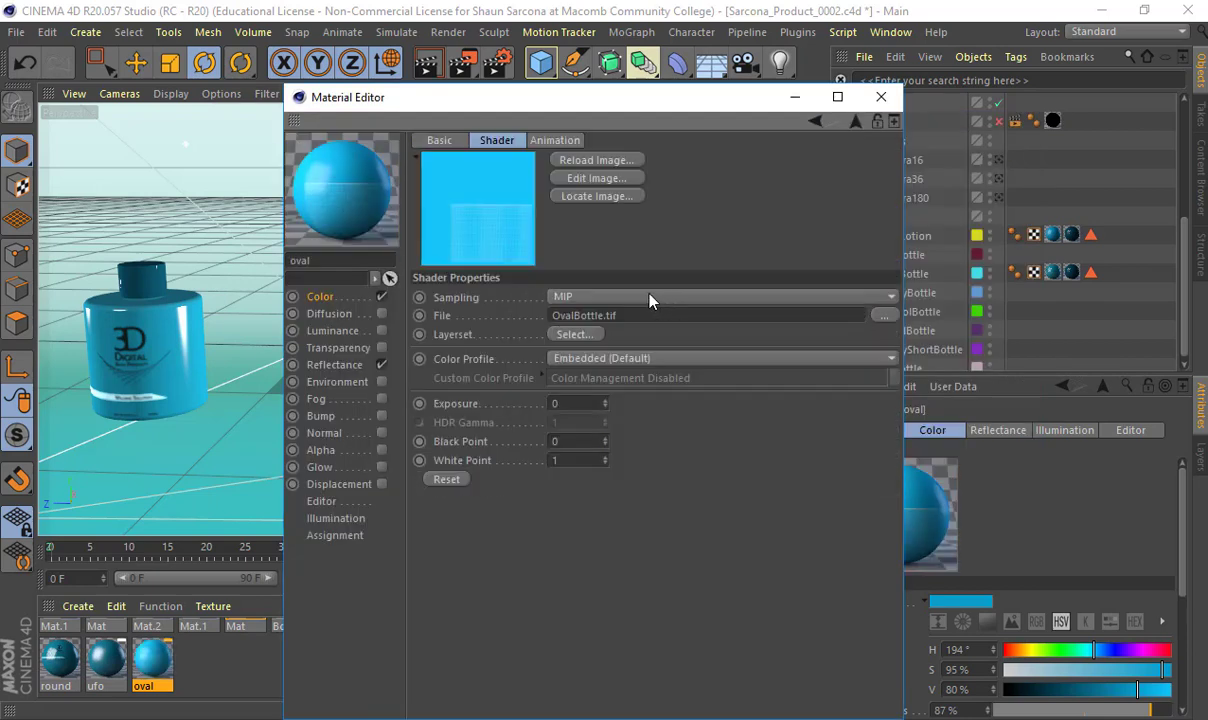
{"action": "left_click", "coordinate": [884, 316]}
{"action": "scroll", "coordinate": [820, 300], "scroll_direction": "down", "scroll_amount": 3}
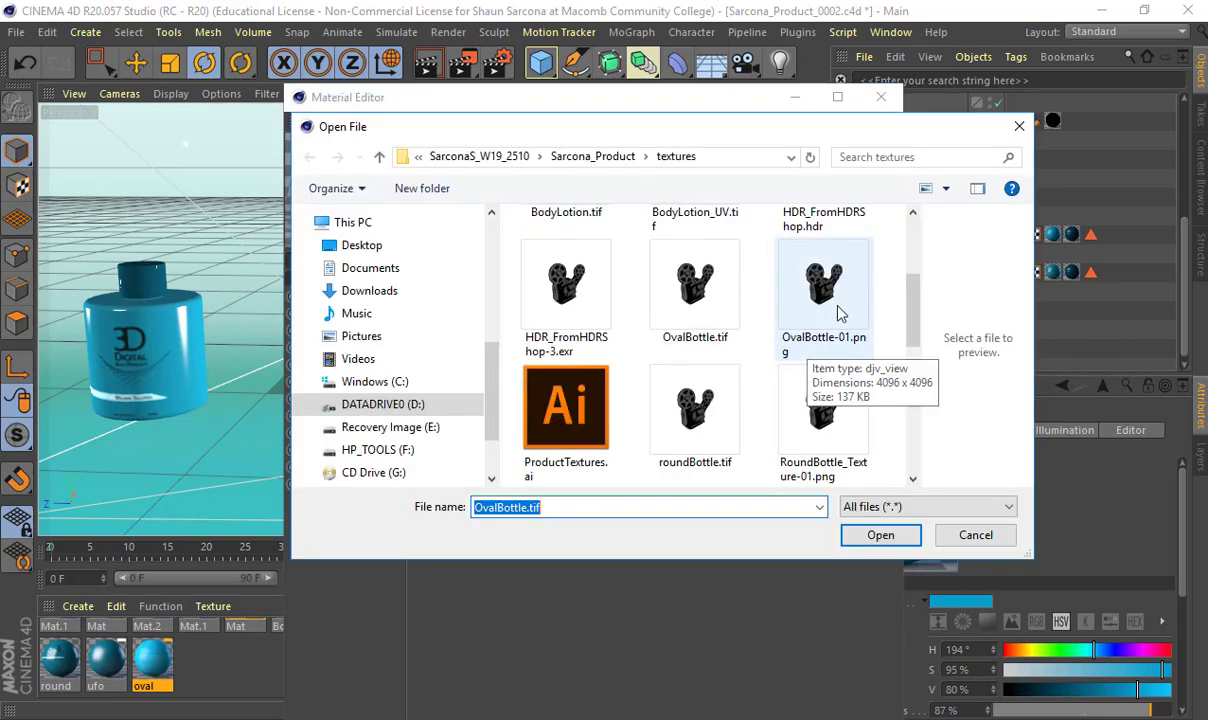
{"action": "double_click", "coordinate": [838, 312]}
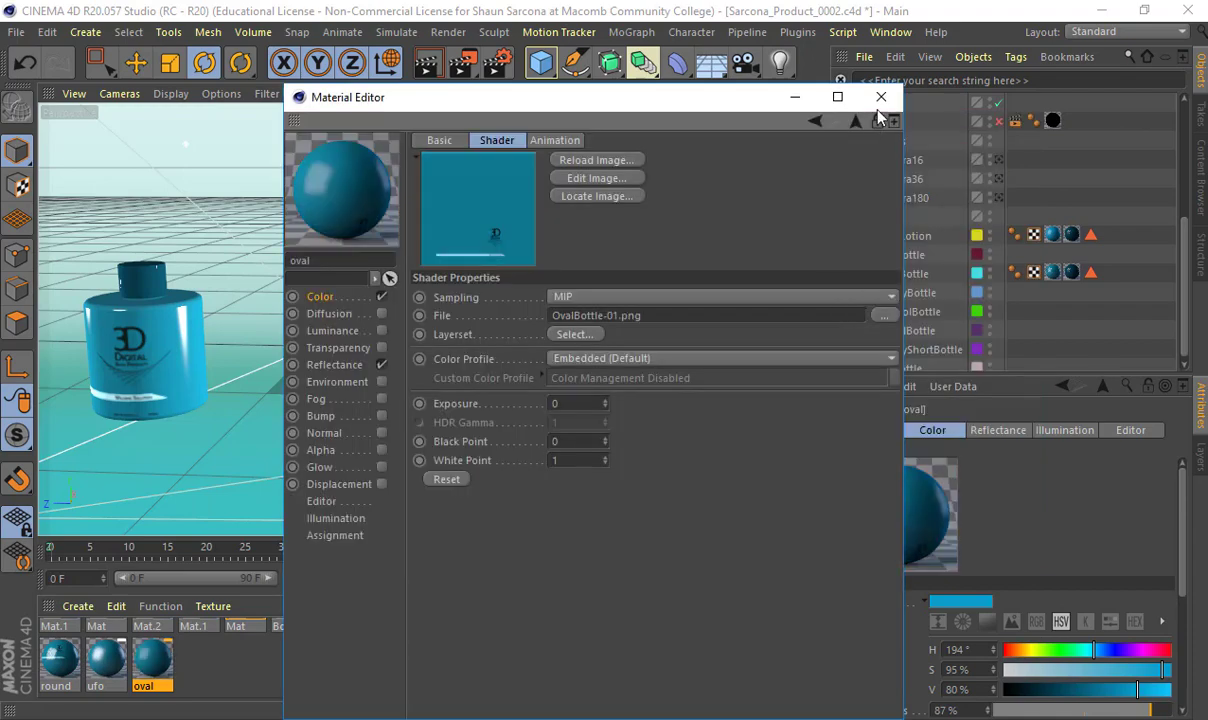
{"action": "left_click", "coordinate": [881, 97]}
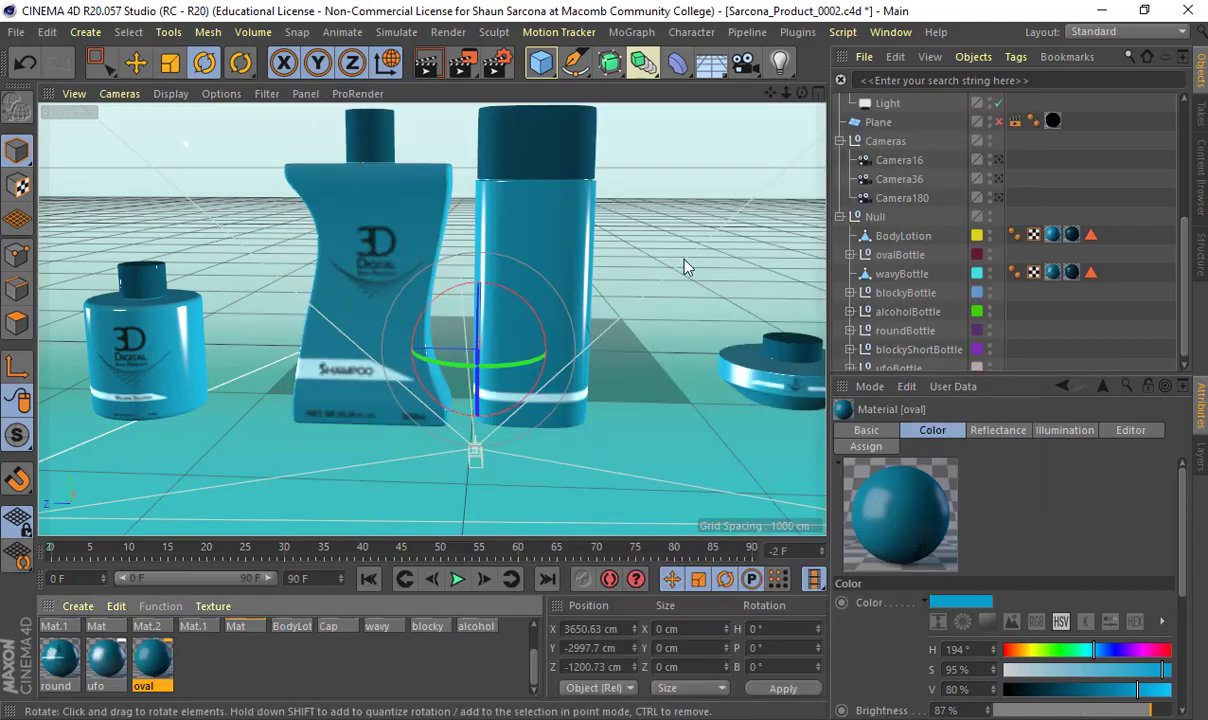
{"action": "left_click_drag", "start_coordinate": [349, 305], "coordinate": [641, 266], "text": "alt"}
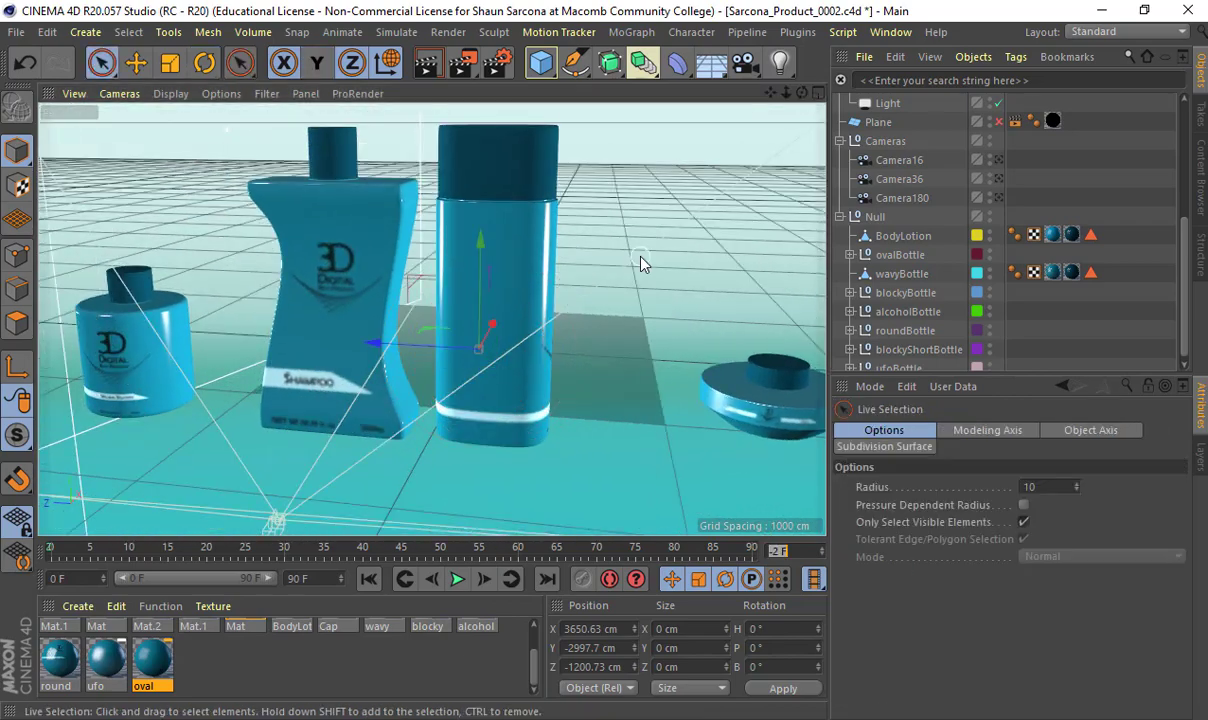
Switch to Illustrator, lock Layer 4 copy 3, and move the oval label's logo, banner and texts about 1,070 px to the left
{"action": "key", "text": "alt+Tab"}
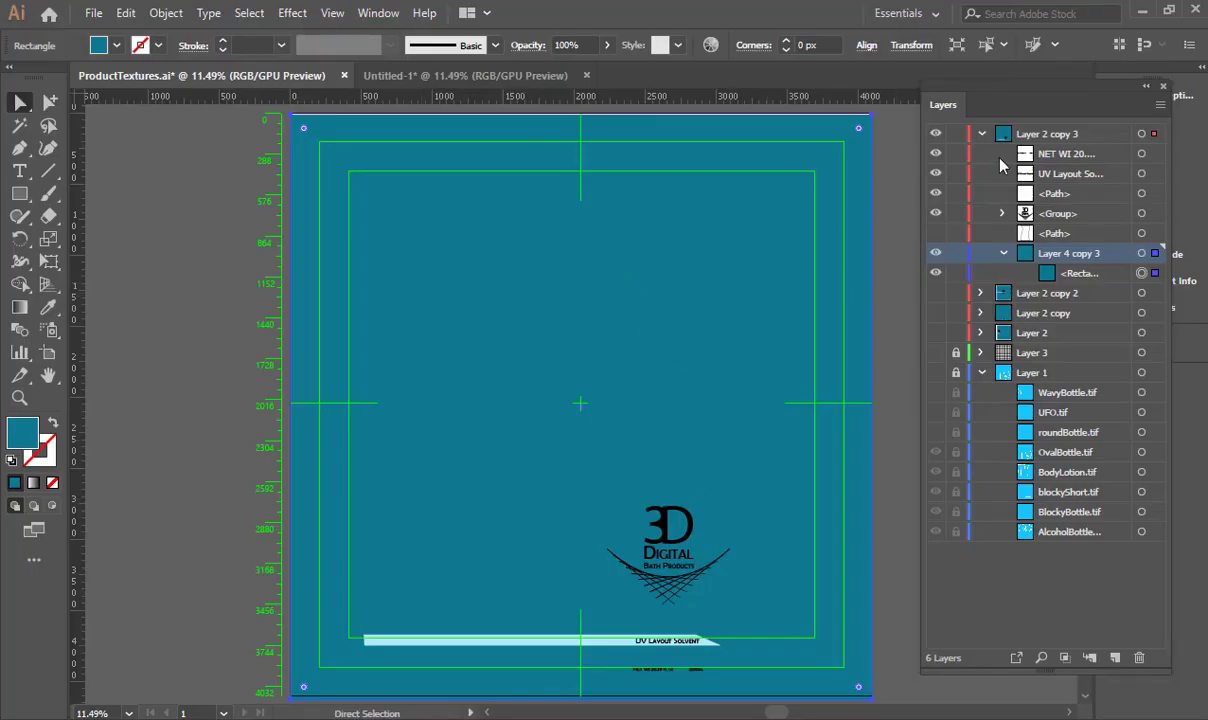
{"action": "left_click", "coordinate": [956, 253]}
{"action": "left_click_drag", "start_coordinate": [745, 663], "coordinate": [345, 600]}
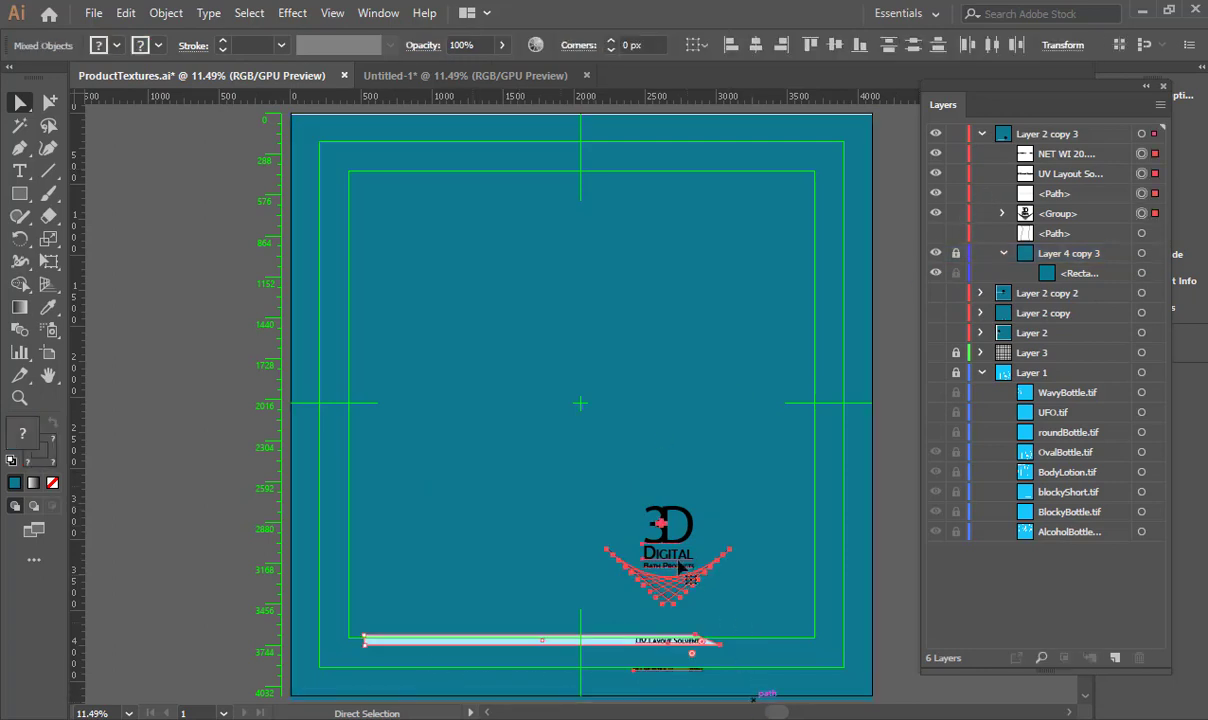
{"action": "key", "text": "v"}
{"action": "left_click", "coordinate": [668, 572], "text": "shift"}
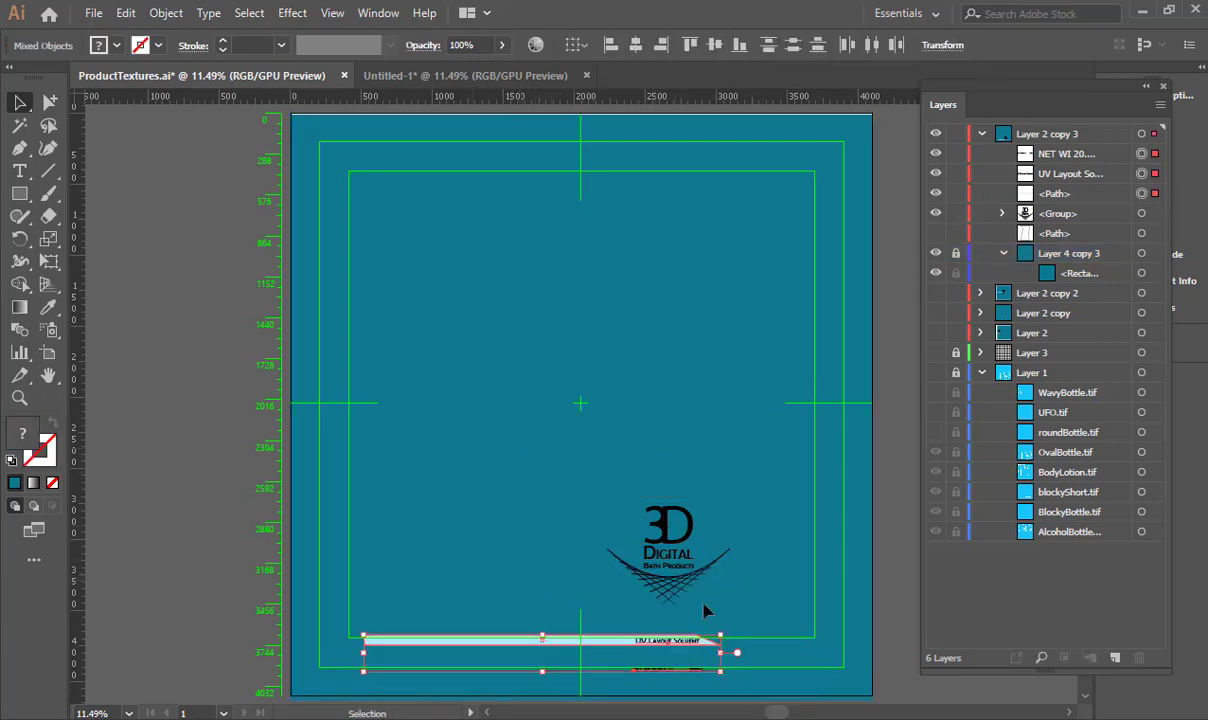
{"action": "scroll", "coordinate": [705, 560], "scroll_direction": "down", "scroll_amount": 1}
{"action": "left_click", "coordinate": [705, 534], "text": "shift"}
{"action": "left_click_drag", "start_coordinate": [672, 526], "coordinate": [519, 528], "text": "shift"}
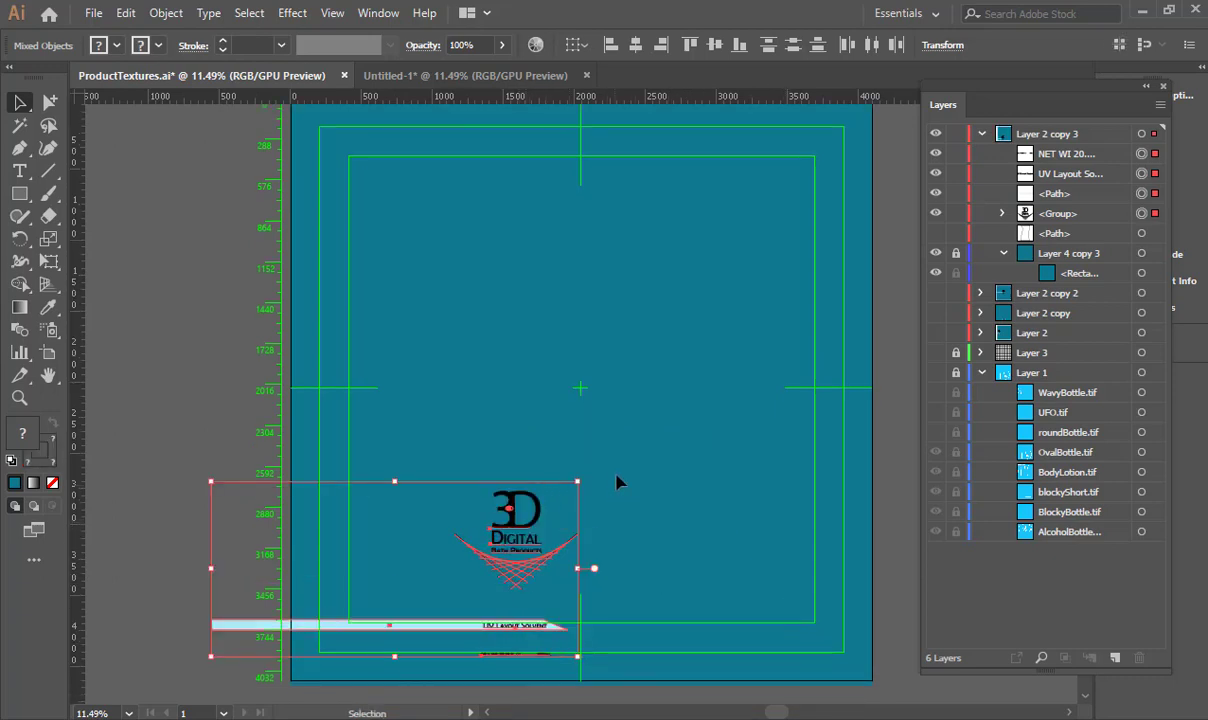
Hide the Layer 4 copy 3 background and show the Layer 1 UV templates behind the label artwork
{"action": "left_click", "coordinate": [935, 253]}
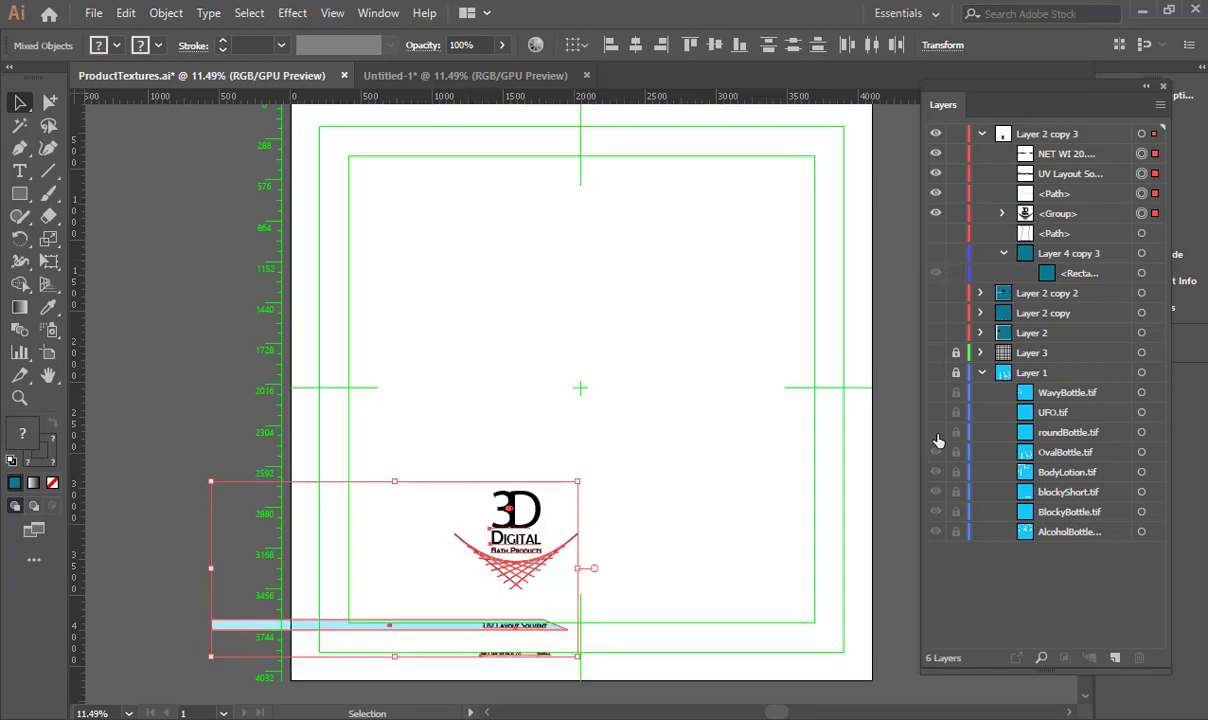
{"action": "left_click", "coordinate": [935, 373]}
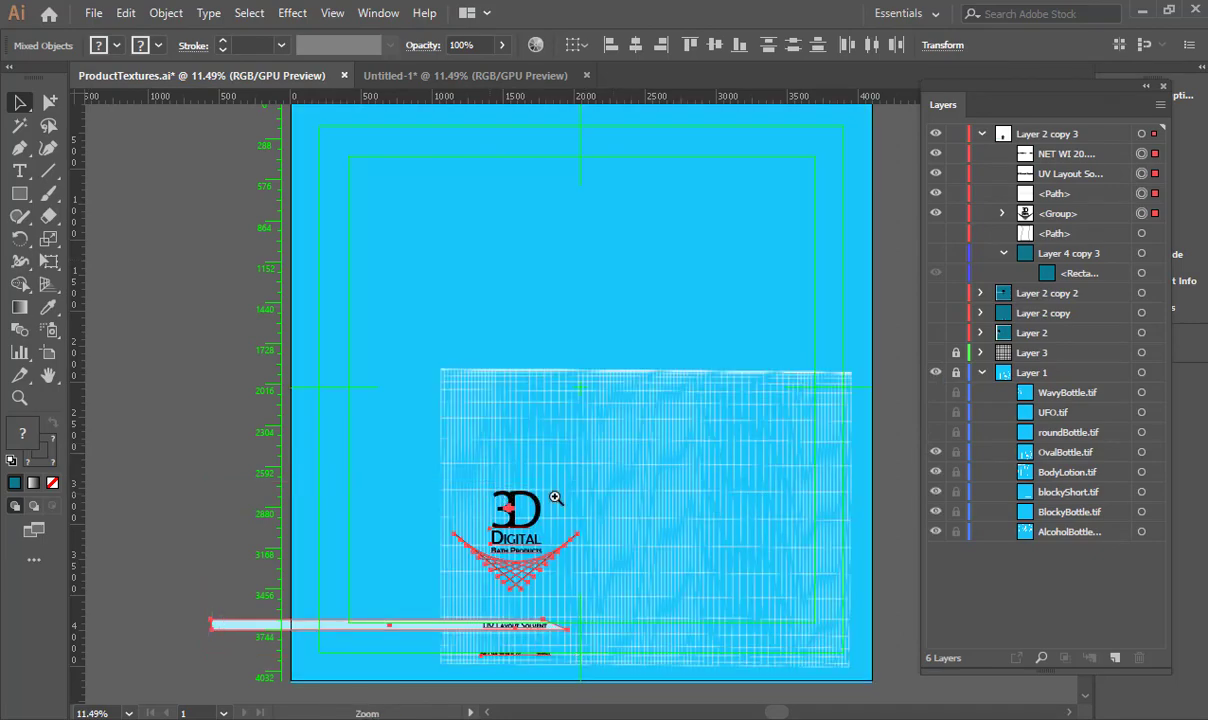
{"action": "left_click_drag", "start_coordinate": [490, 494], "coordinate": [900, 450], "text": "ctrl"}
{"action": "left_click_drag", "start_coordinate": [586, 448], "coordinate": [536, 456]}
{"action": "left_click_drag", "start_coordinate": [536, 456], "coordinate": [486, 428]}
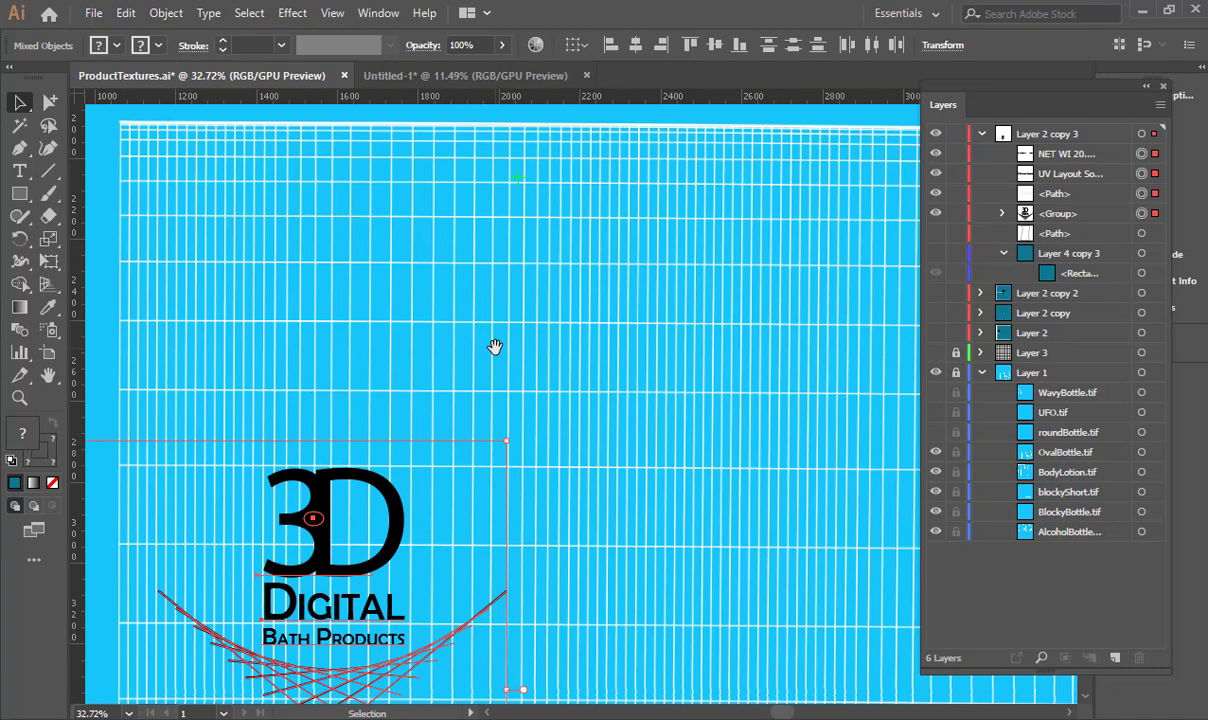
Switch to Cinema 4D, display the shaded bottles with wireframe lines, and examine the label's position on the oval bottle's mesh
{"action": "key", "text": "alt+Tab"}
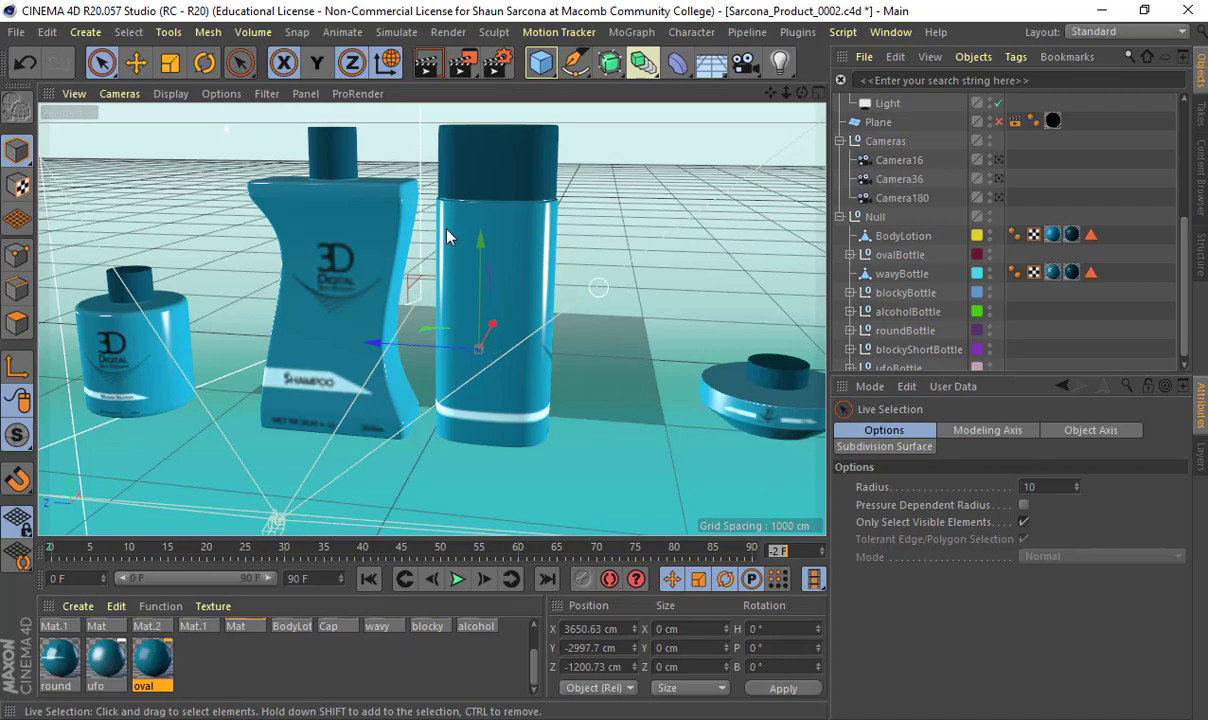
{"action": "left_click", "coordinate": [178, 94]}
{"action": "left_click", "coordinate": [191, 140]}
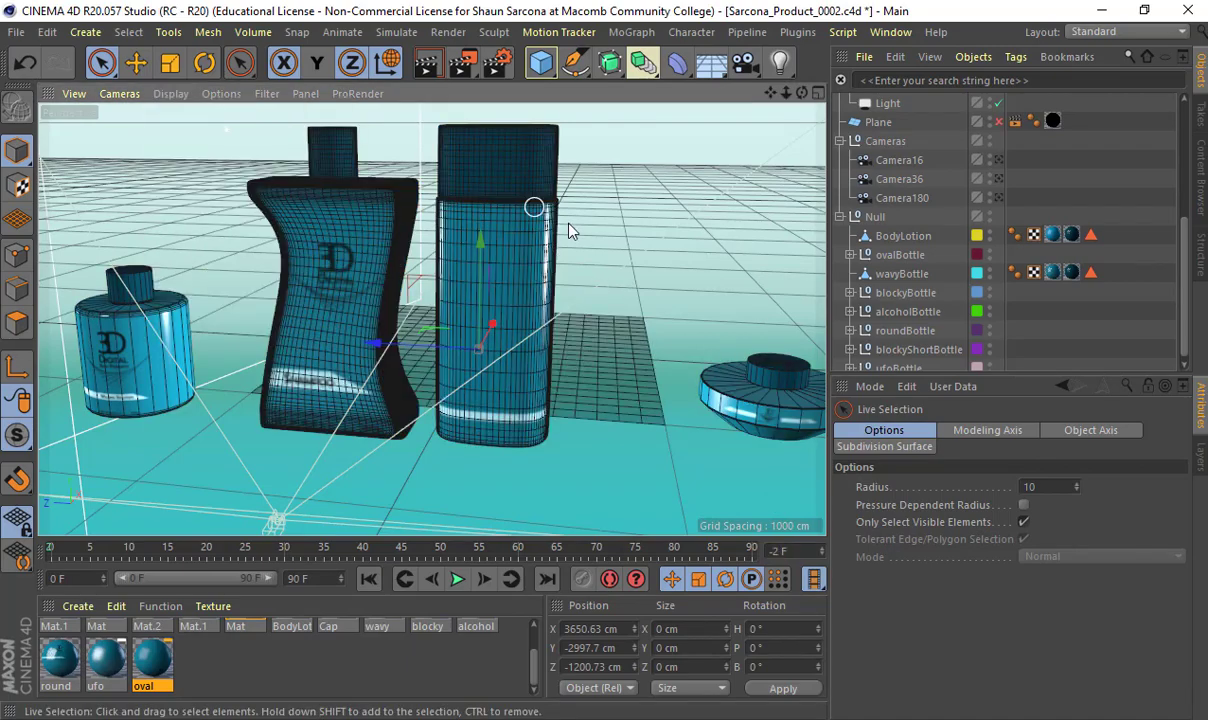
{"action": "left_click_drag", "start_coordinate": [569, 227], "coordinate": [394, 246], "text": "alt"}
{"action": "right_click_drag", "start_coordinate": [458, 250], "coordinate": [591, 256], "text": "alt"}
{"action": "middle_click_drag", "start_coordinate": [591, 256], "coordinate": [700, 260], "text": "alt"}
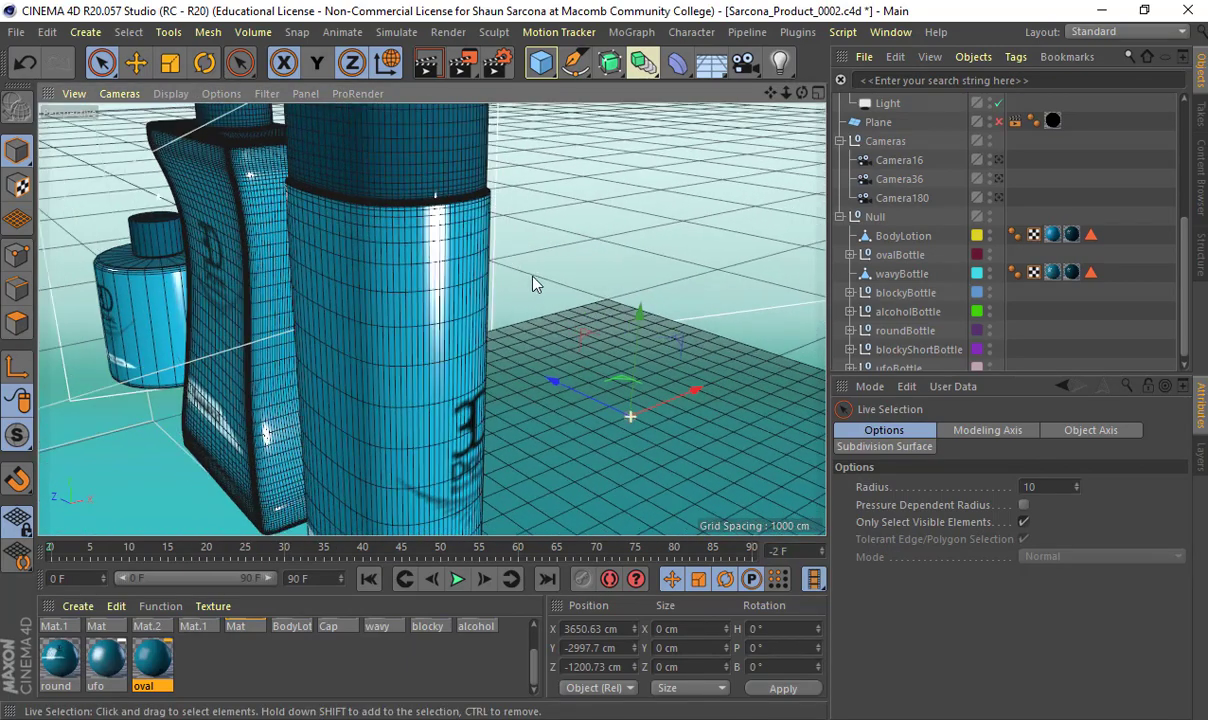
{"action": "mouse_move", "coordinate": [534, 275]}
{"action": "left_mouse_down", "text": "alt"}
{"action": "mouse_move", "coordinate": [652, 266]}
{"action": "mouse_move", "coordinate": [470, 248]}
{"action": "mouse_move", "coordinate": [660, 256]}
{"action": "left_mouse_up", "text": "alt"}
Switch to Illustrator, move the label artwork about 125 px to the right, and show Layer 4 copy 3 in place of the Layer 1 templates
{"action": "key", "text": "alt+Tab"}
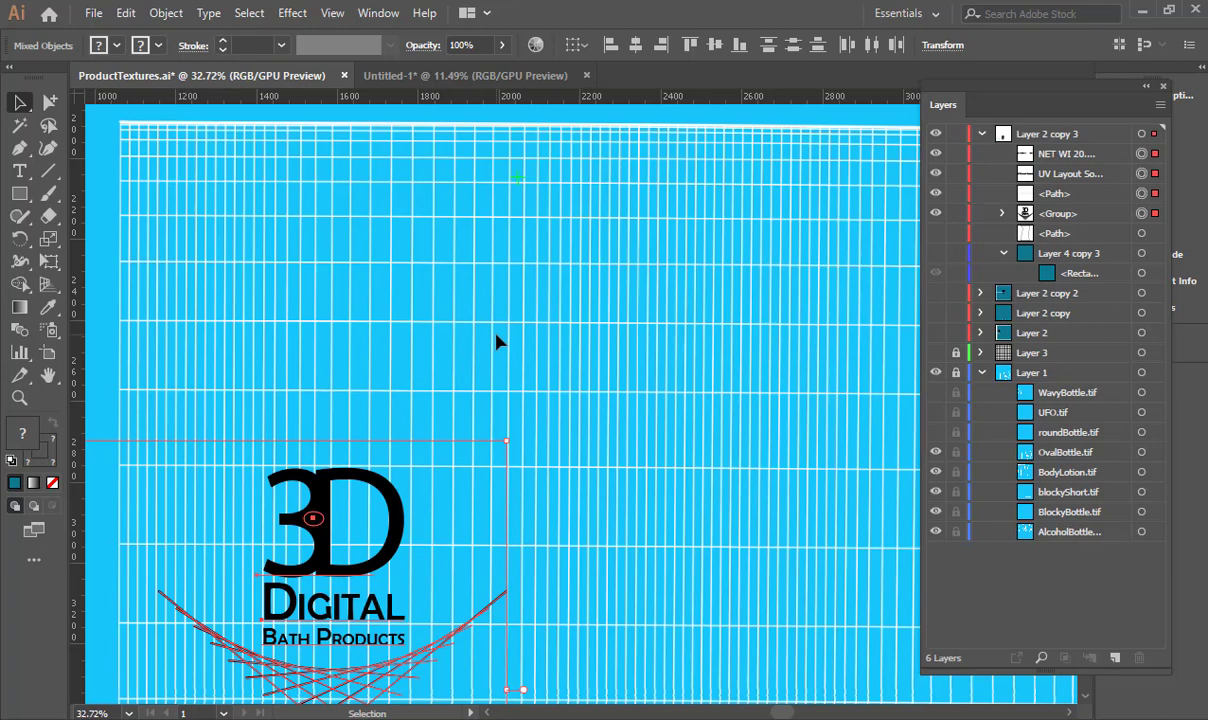
{"action": "left_click_drag", "start_coordinate": [312, 516], "coordinate": [361, 516]}
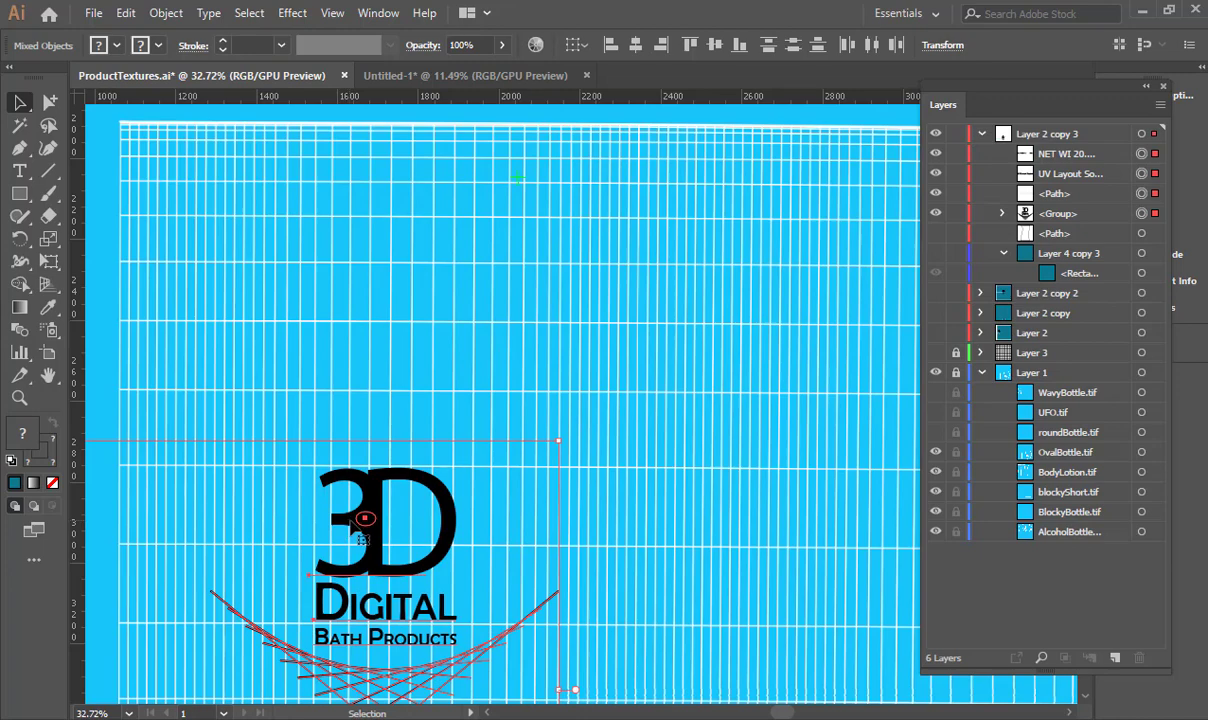
{"action": "scroll", "coordinate": [364, 514], "scroll_direction": "down", "scroll_amount": 5}
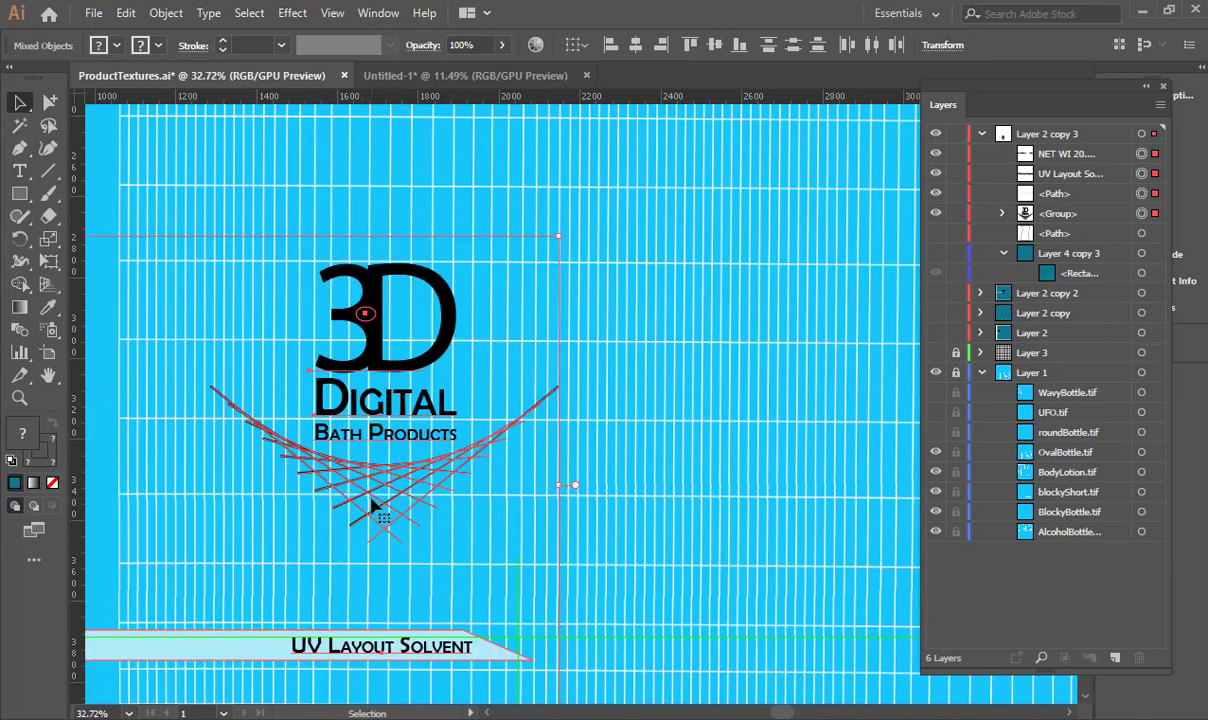
{"action": "key", "text": "ctrl+0"}
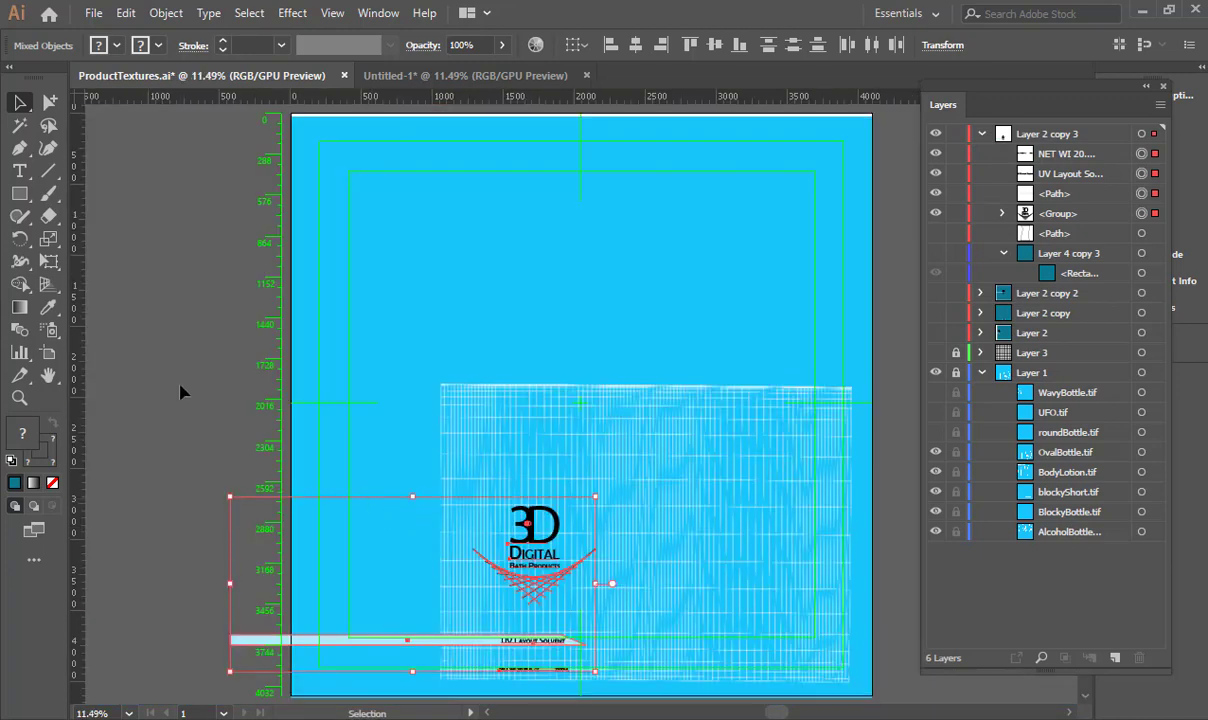
{"action": "left_click", "coordinate": [504, 376]}
{"action": "left_click", "coordinate": [936, 372]}
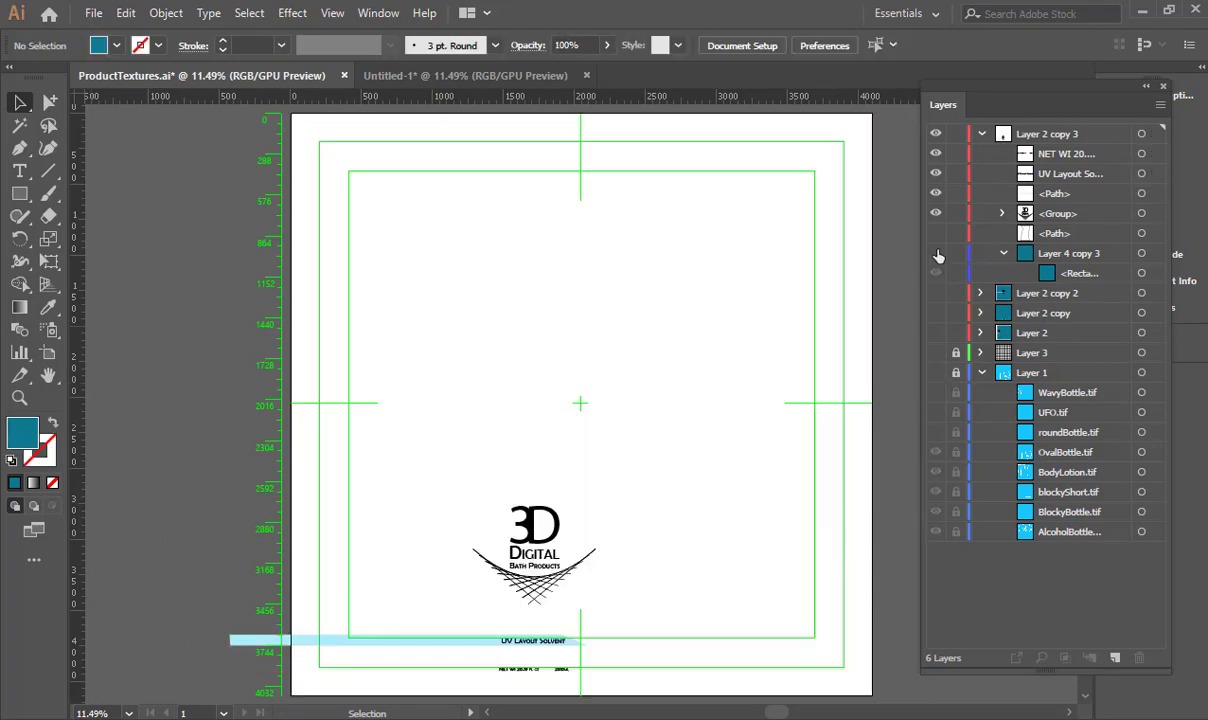
{"action": "left_click", "coordinate": [935, 253]}
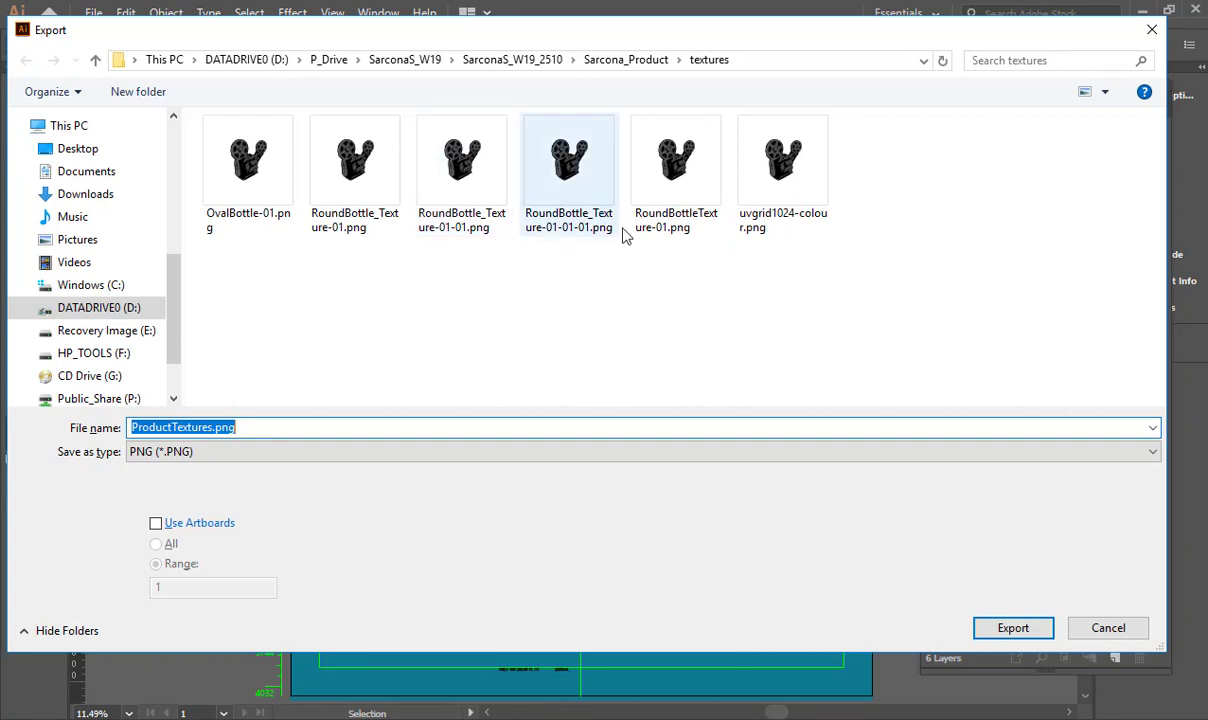
Export the oval label from its artboard as OvalBottle_Texture.png at Screen (72 ppi) with a transparent background
{"action": "left_click", "coordinate": [287, 195]}
{"action": "left_click", "coordinate": [176, 427]}
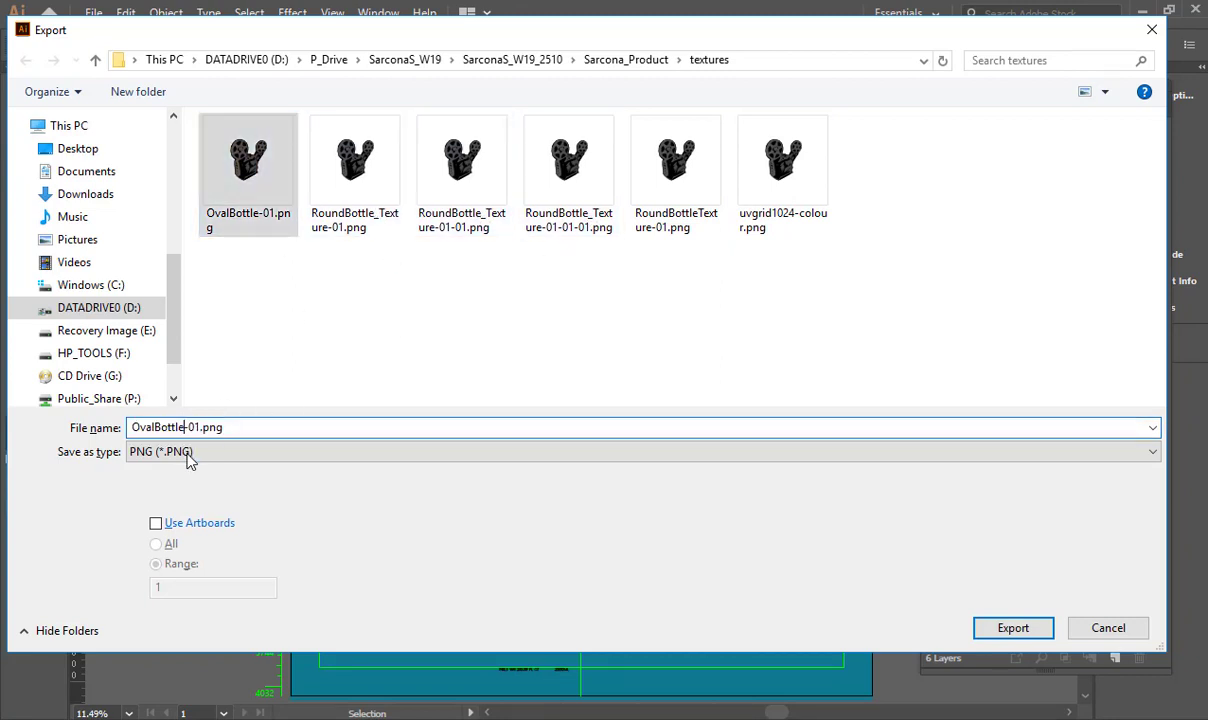
{"action": "type", "text": "_Textuure"}
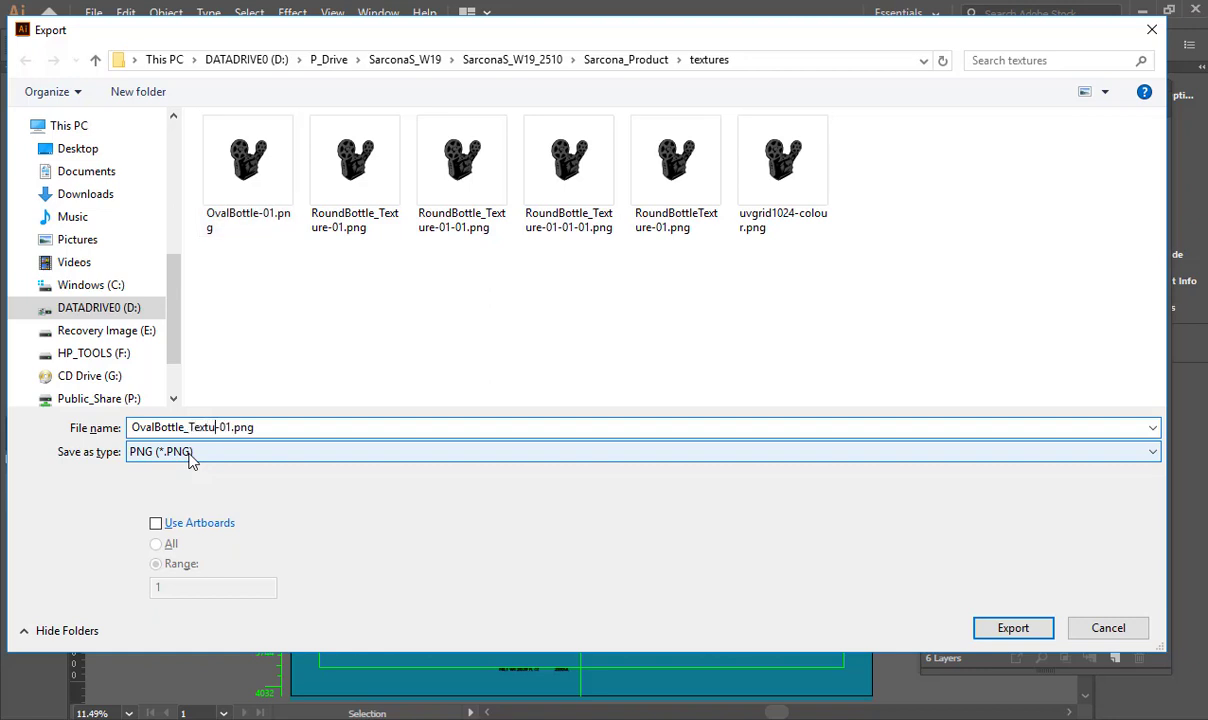
{"action": "key", "text": "BackSpace"}
{"action": "key", "text": "BackSpace"}
{"action": "key", "text": "BackSpace"}
{"action": "type", "text": "re"}
{"action": "key", "text": "Delete"}
{"action": "key", "text": "Delete"}
{"action": "key", "text": "Delete"}
{"action": "key", "text": "alt+u"}
{"action": "key", "text": "Return"}
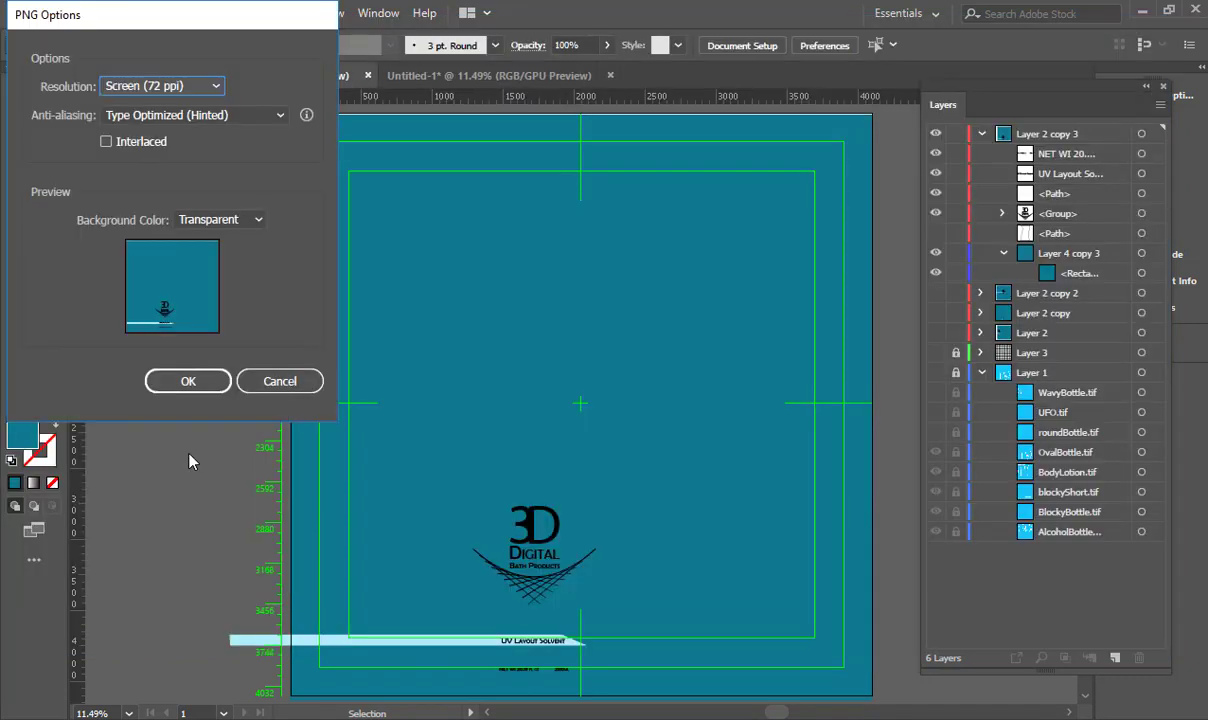
{"action": "key", "text": "Return"}
Switch to Cinema 4D and load OvalBottle_Texture-01.png as the color texture of the oval material
{"action": "key", "text": "alt+Tab"}
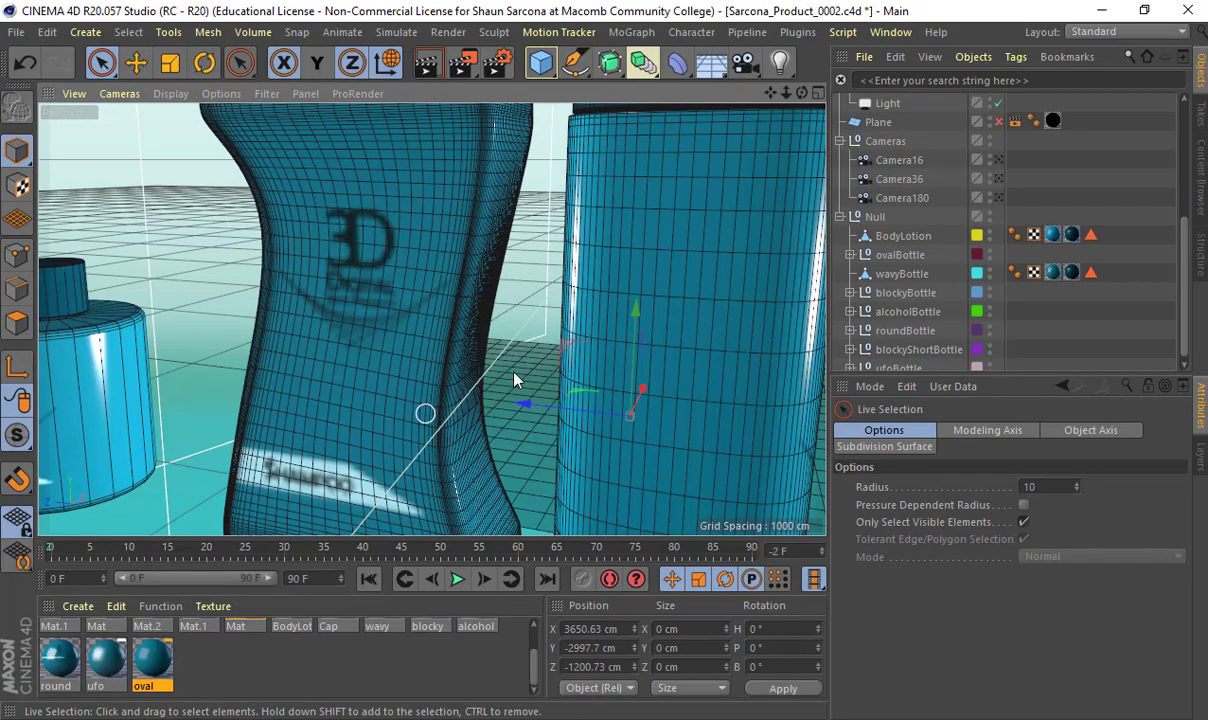
{"action": "double_click", "coordinate": [150, 662]}
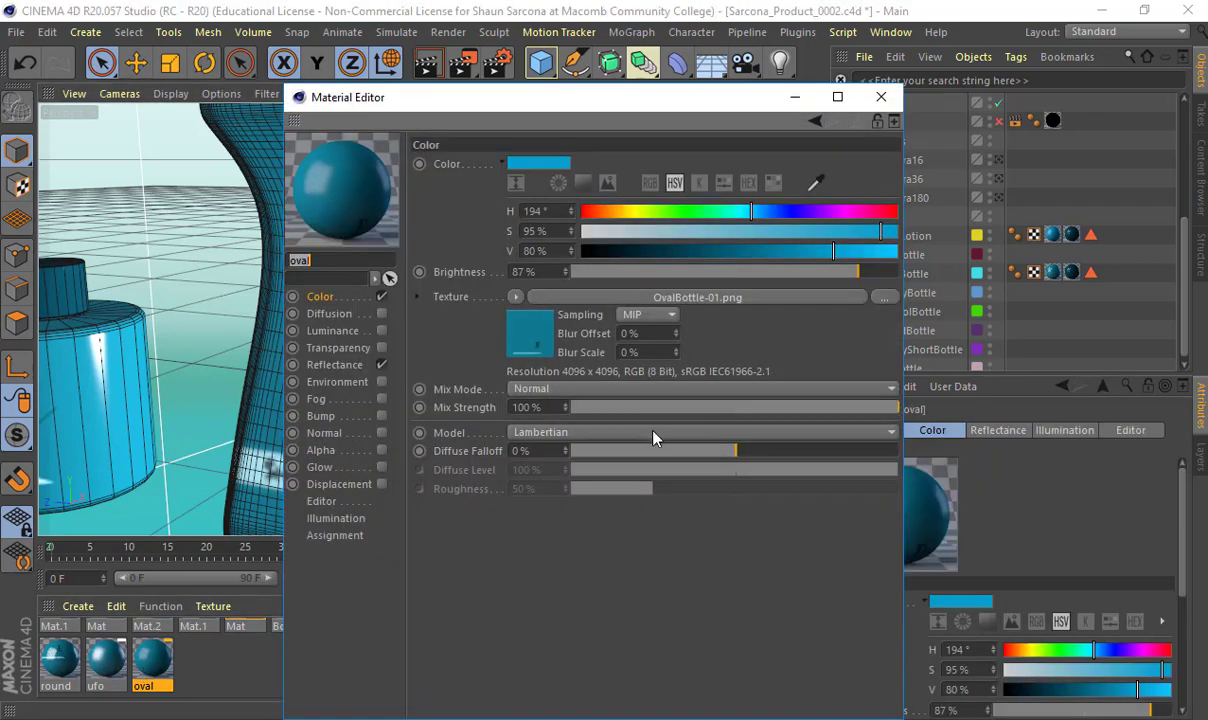
{"action": "left_click", "coordinate": [883, 297]}
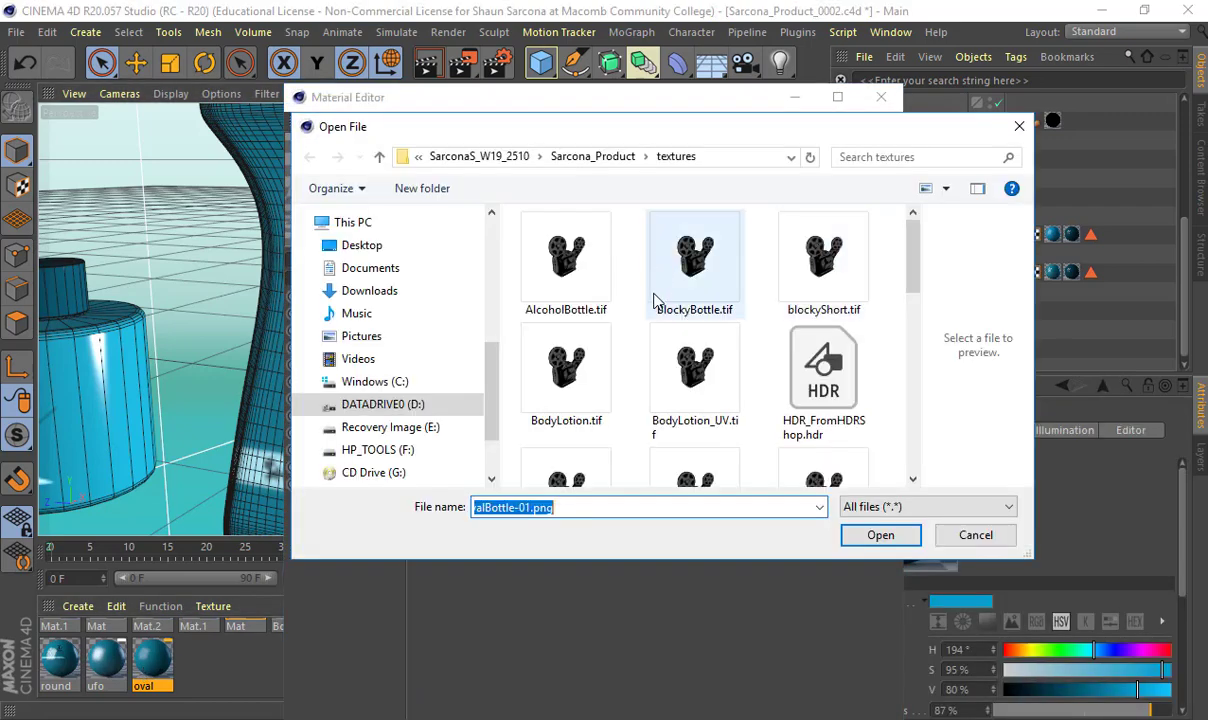
{"action": "left_click", "coordinate": [670, 300]}
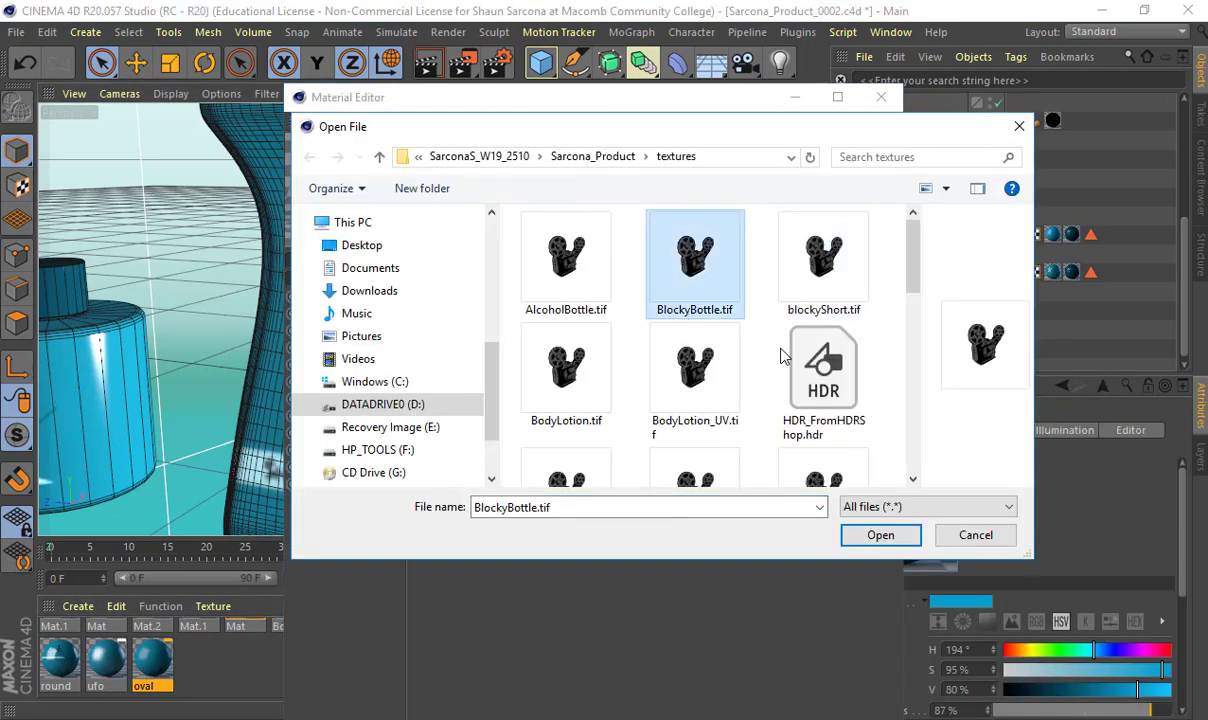
{"action": "scroll", "coordinate": [878, 385], "scroll_direction": "down", "scroll_amount": 2}
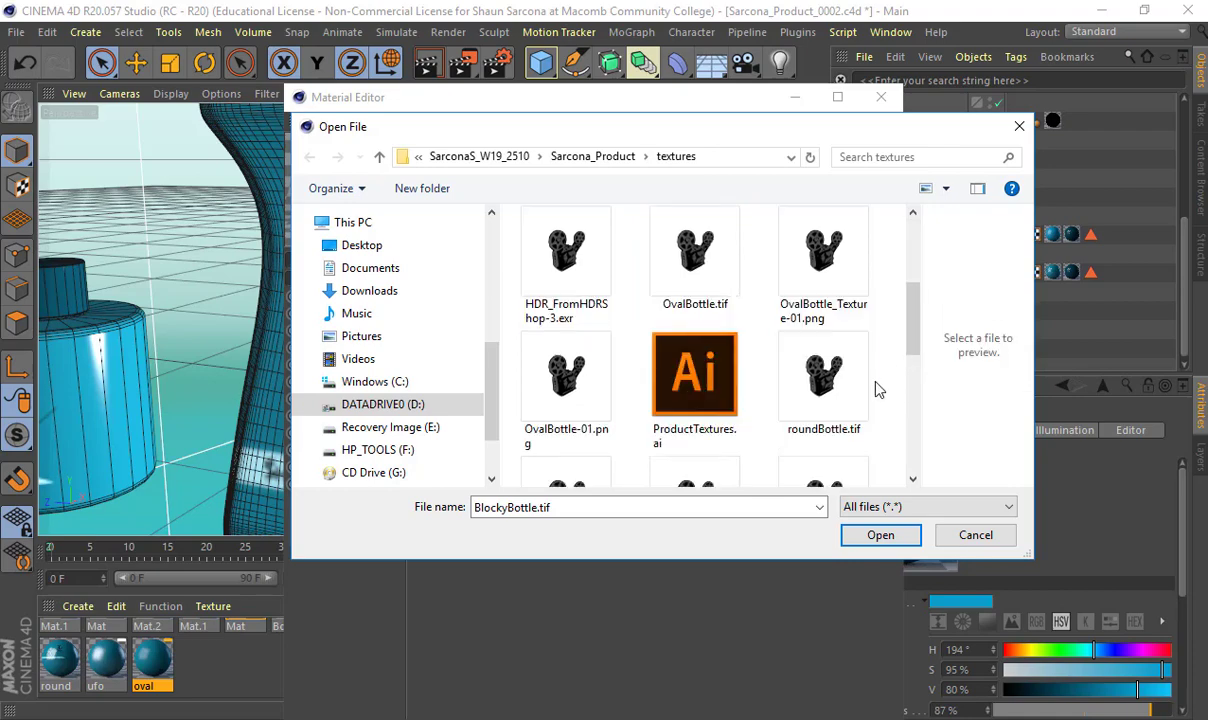
{"action": "left_click", "coordinate": [695, 255]}
{"action": "double_click", "coordinate": [826, 262]}
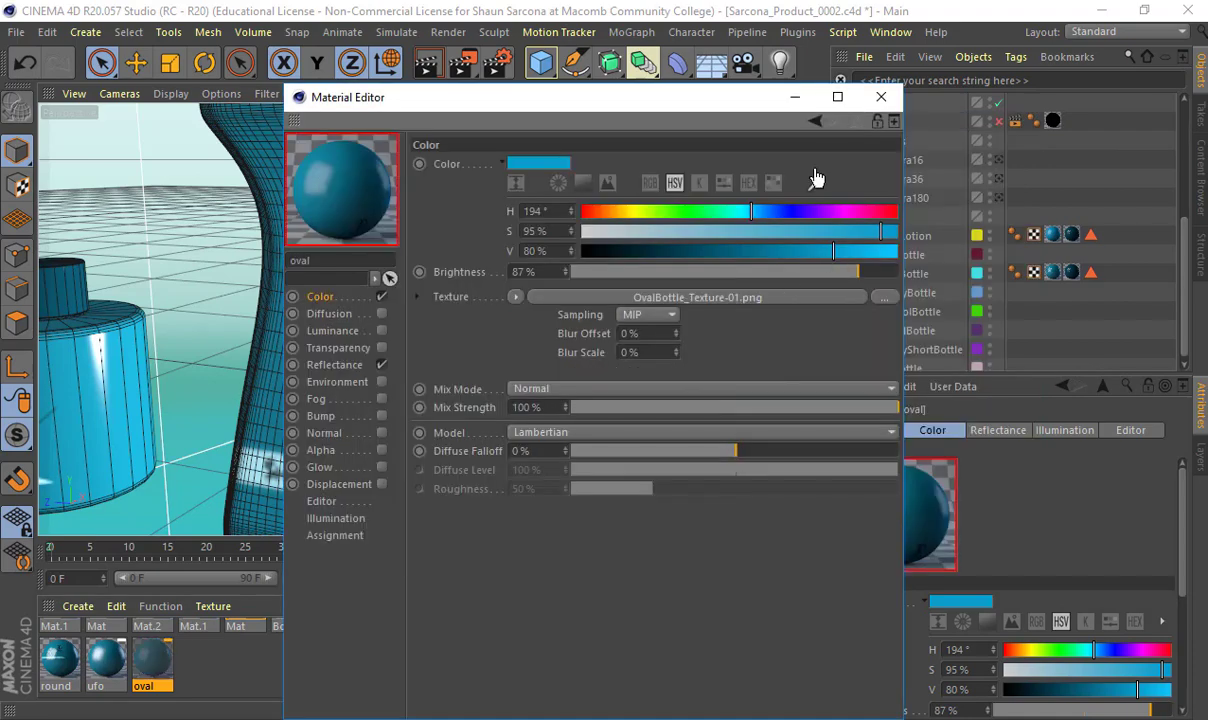
{"action": "left_click", "coordinate": [881, 97]}
Frame the wavy and oval bottles, render a test image in the Picture Viewer, and stop it to close the viewer
{"action": "left_click_drag", "start_coordinate": [628, 343], "coordinate": [561, 316], "text": "alt"}
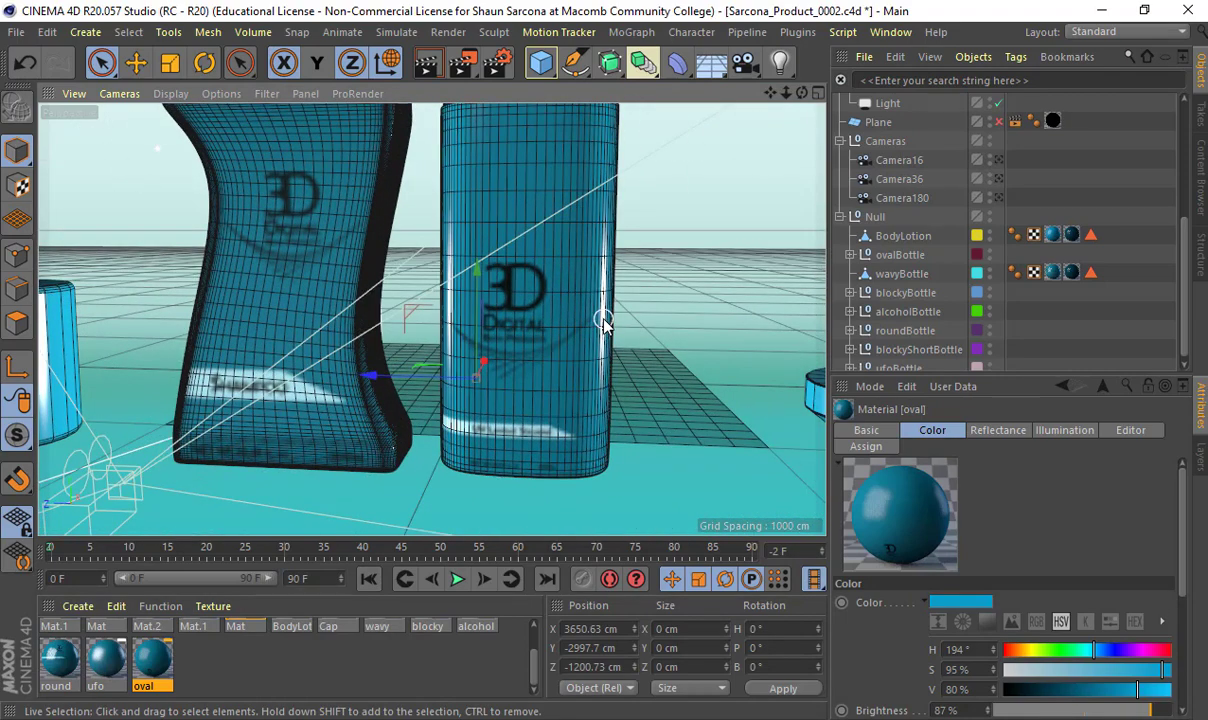
{"action": "left_click", "coordinate": [1112, 31]}
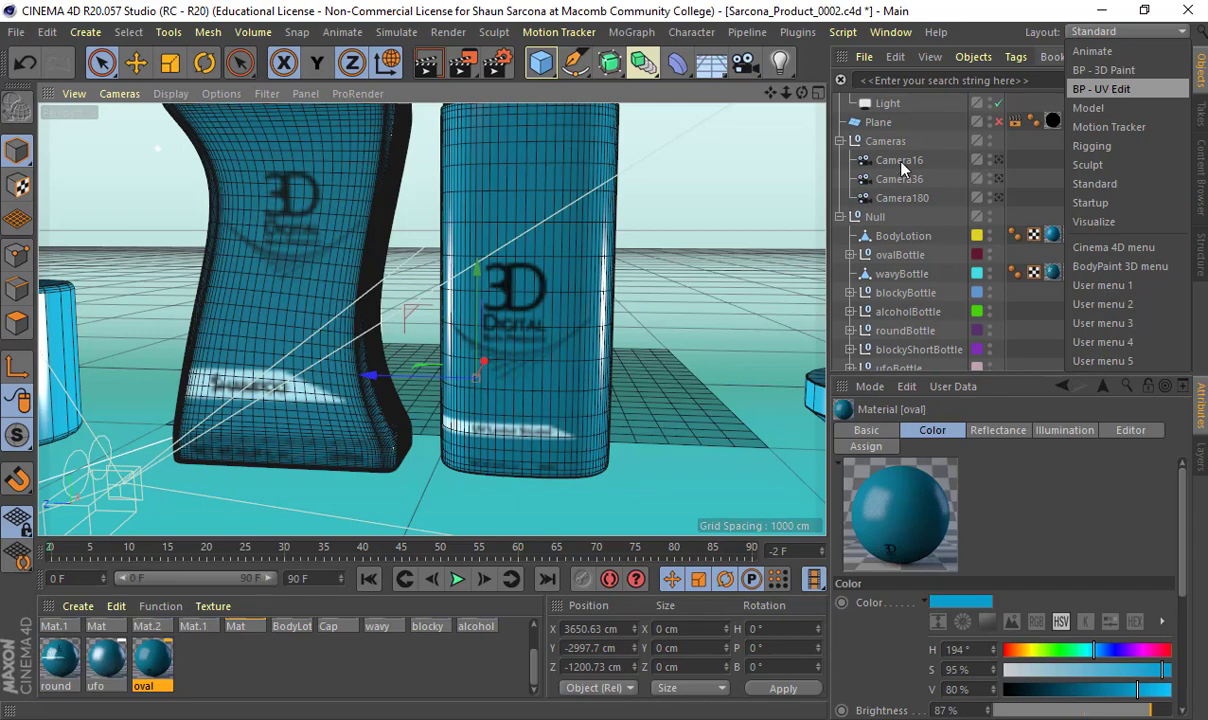
{"action": "left_click", "coordinate": [645, 347]}
{"action": "key", "text": "shift+r"}
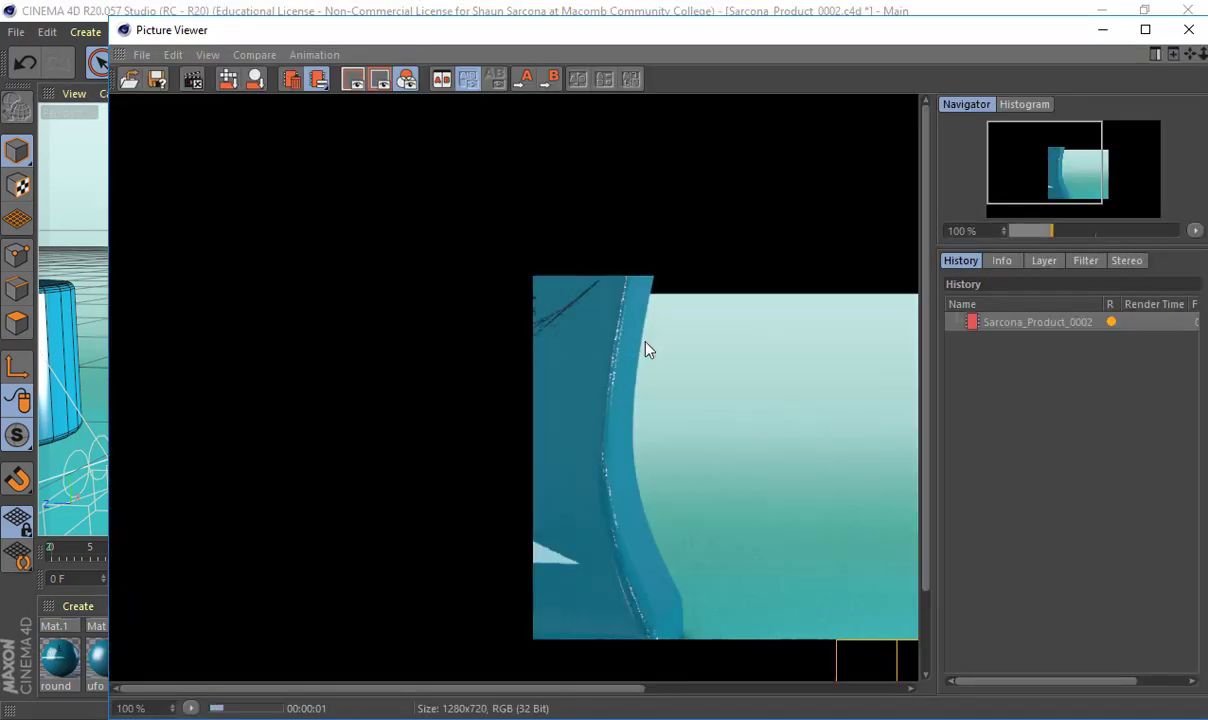
{"action": "scroll", "coordinate": [547, 357], "scroll_direction": "down", "scroll_amount": 2}
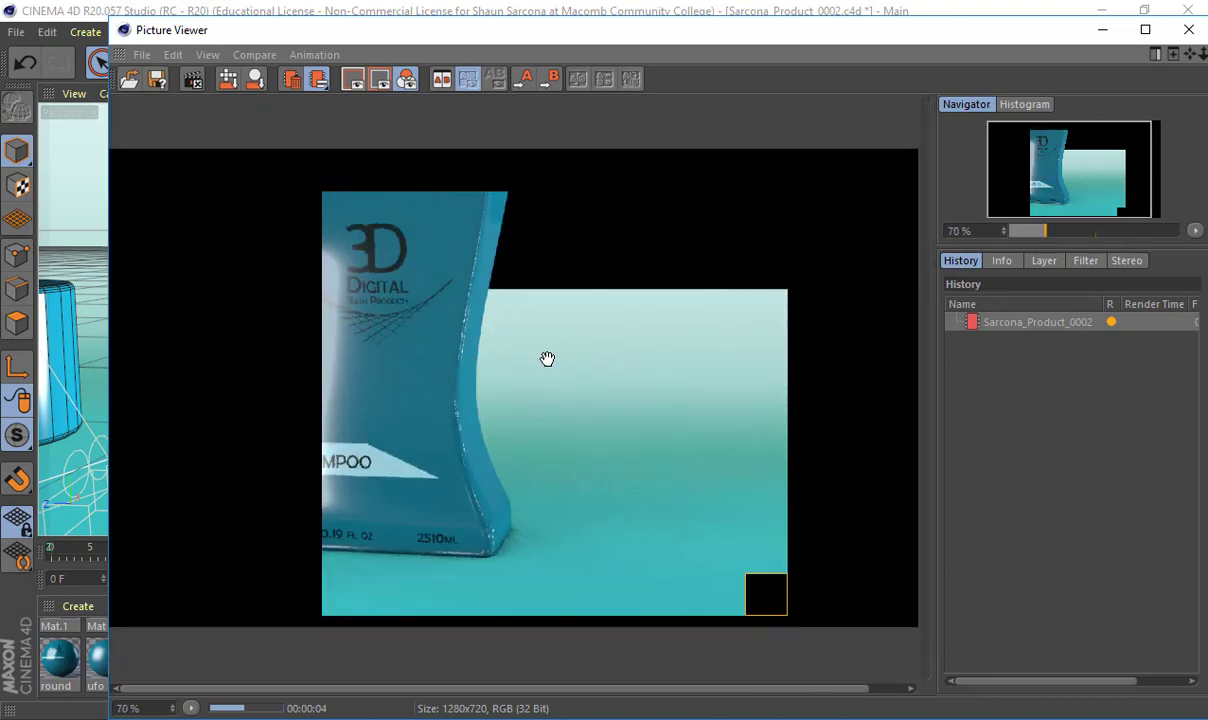
{"action": "scroll", "coordinate": [545, 375], "scroll_direction": "down", "scroll_amount": 1}
{"action": "key", "text": "Escape"}
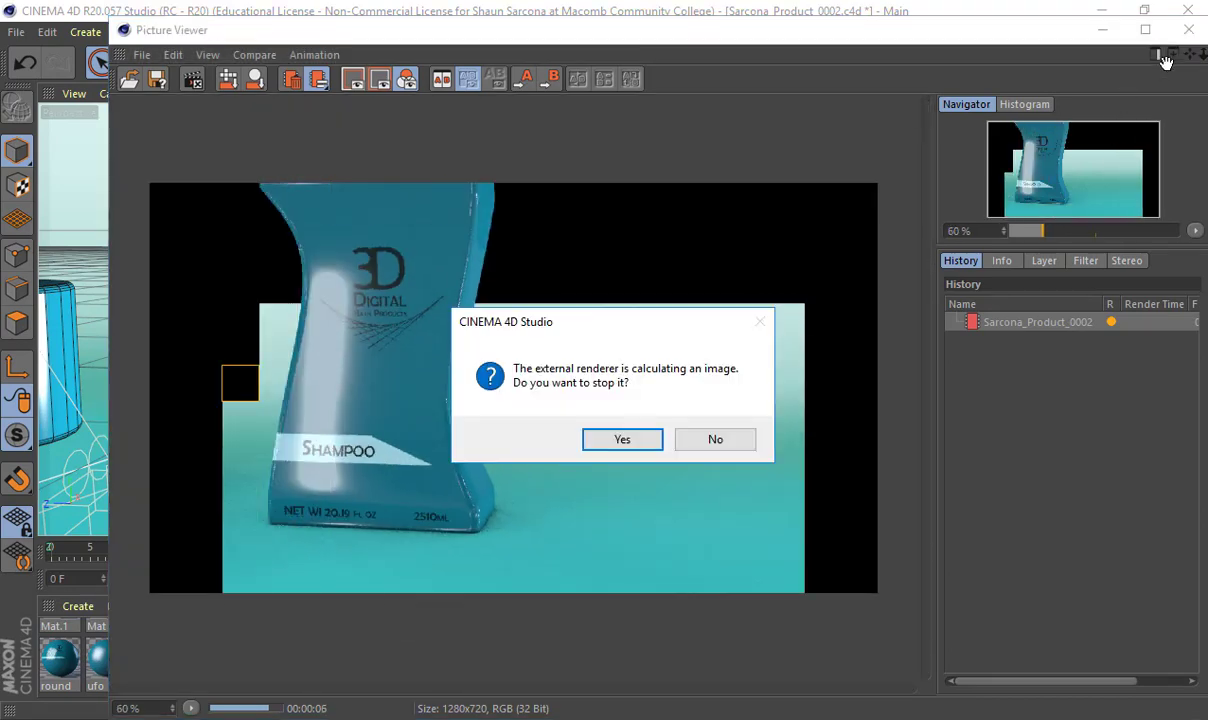
{"action": "key", "text": "Return"}
{"action": "left_click", "coordinate": [1189, 30]}
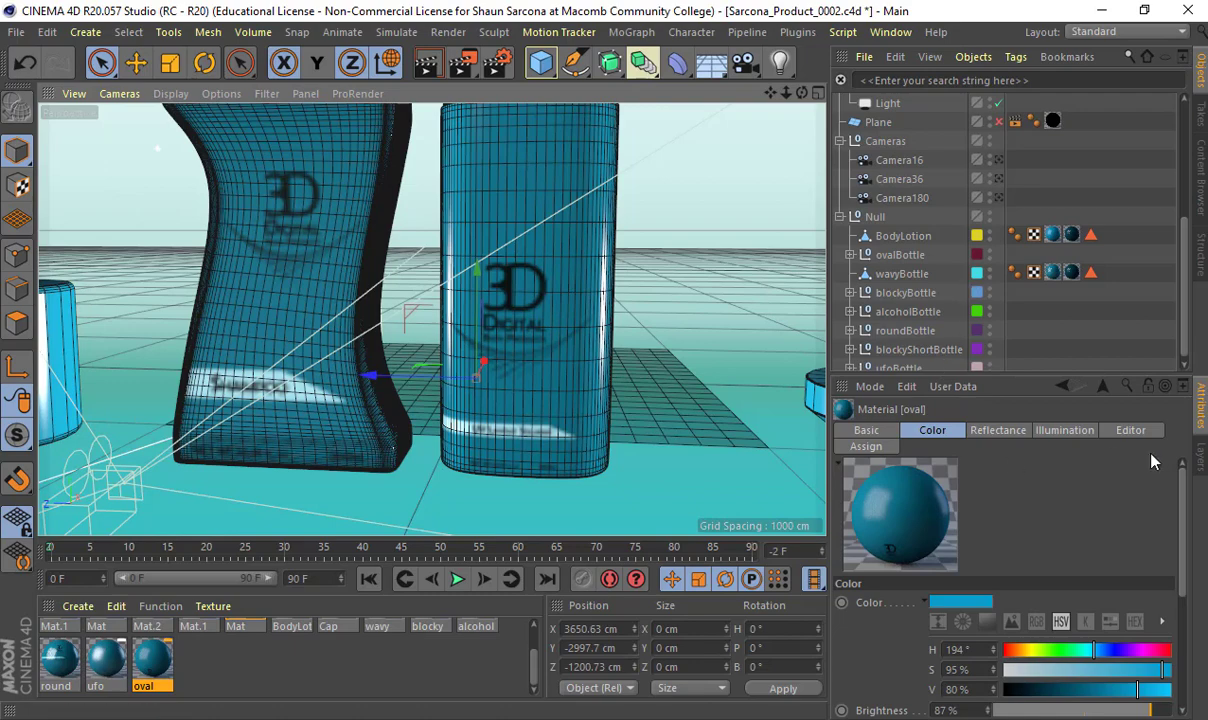
Enable rendering for the ovalBottle layer and render a test image of the bottle lineup
{"action": "left_click", "coordinate": [1201, 453]}
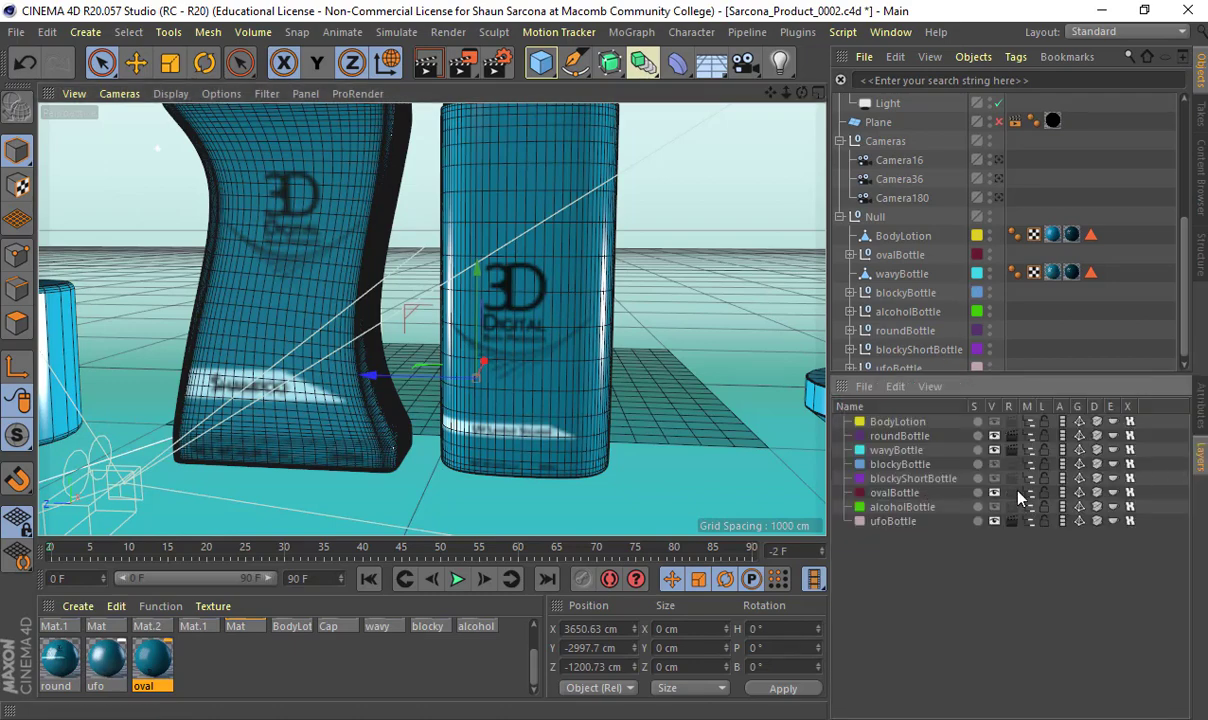
{"action": "scroll", "coordinate": [649, 355], "scroll_direction": "down", "scroll_amount": 5}
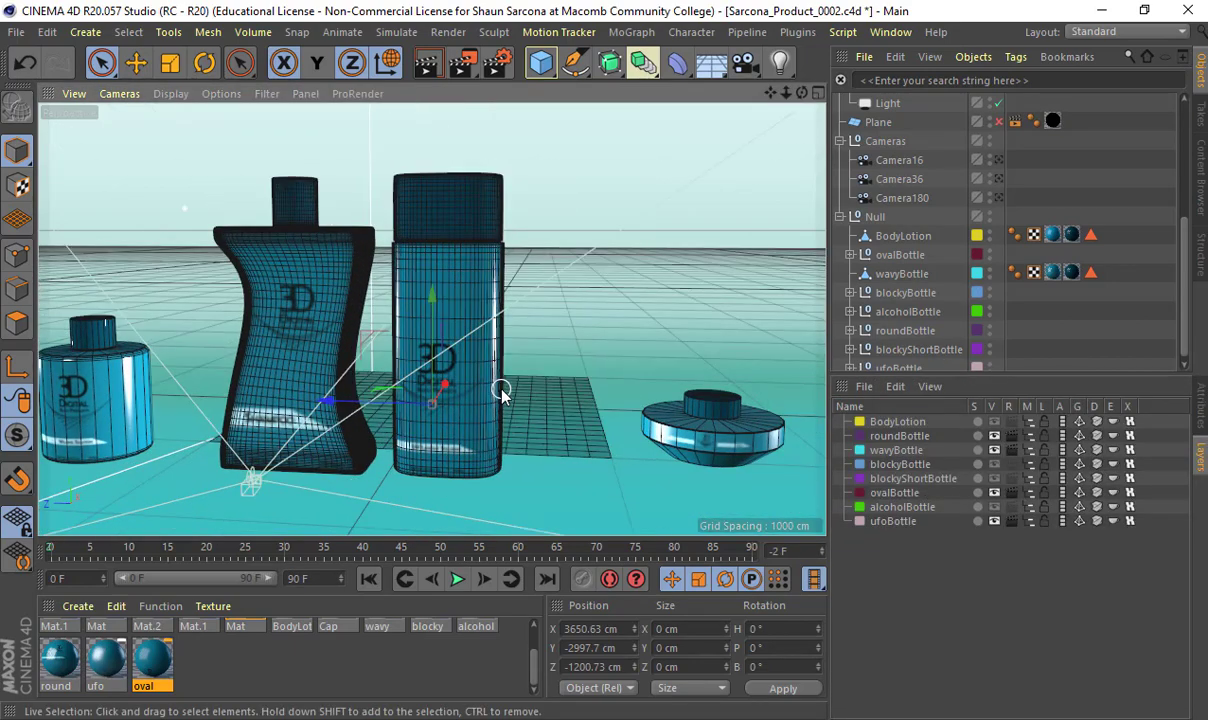
{"action": "key", "text": "shift+r"}
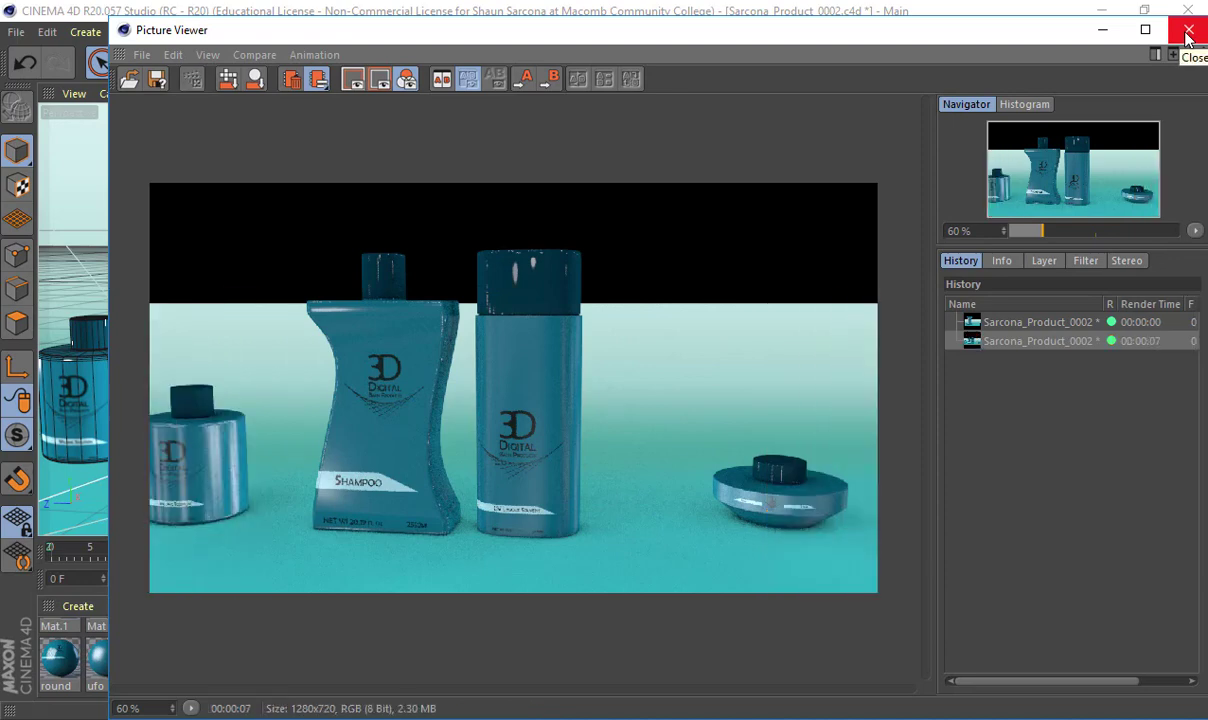
{"action": "left_click", "coordinate": [1187, 33]}
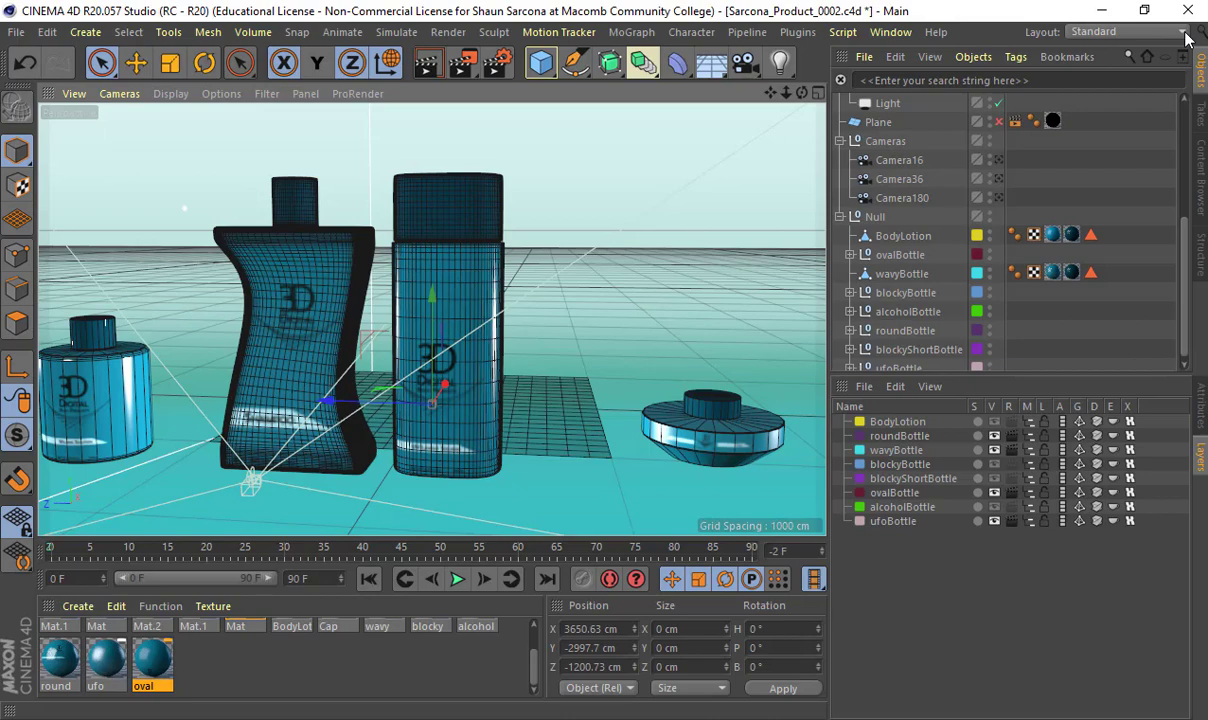
Frame all four bottles in the perspective view and save the scene file
{"action": "scroll", "coordinate": [561, 218], "scroll_direction": "down", "scroll_amount": 4}
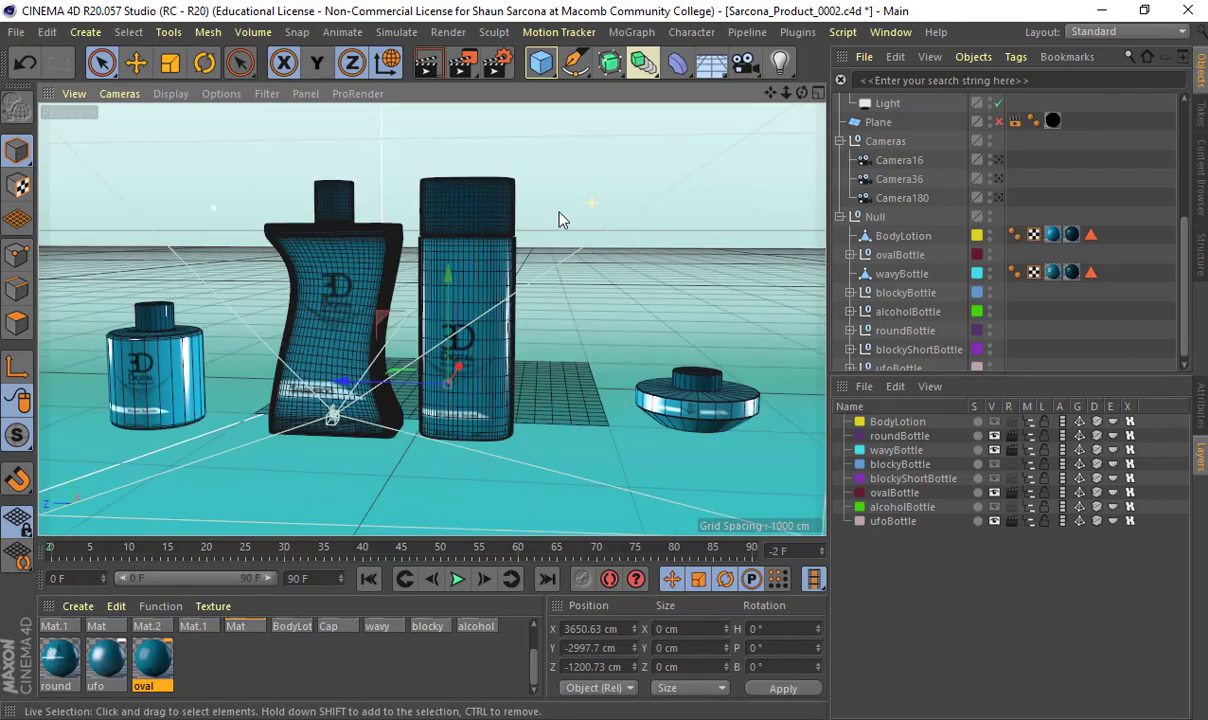
{"action": "key", "text": "ctrl+s"}
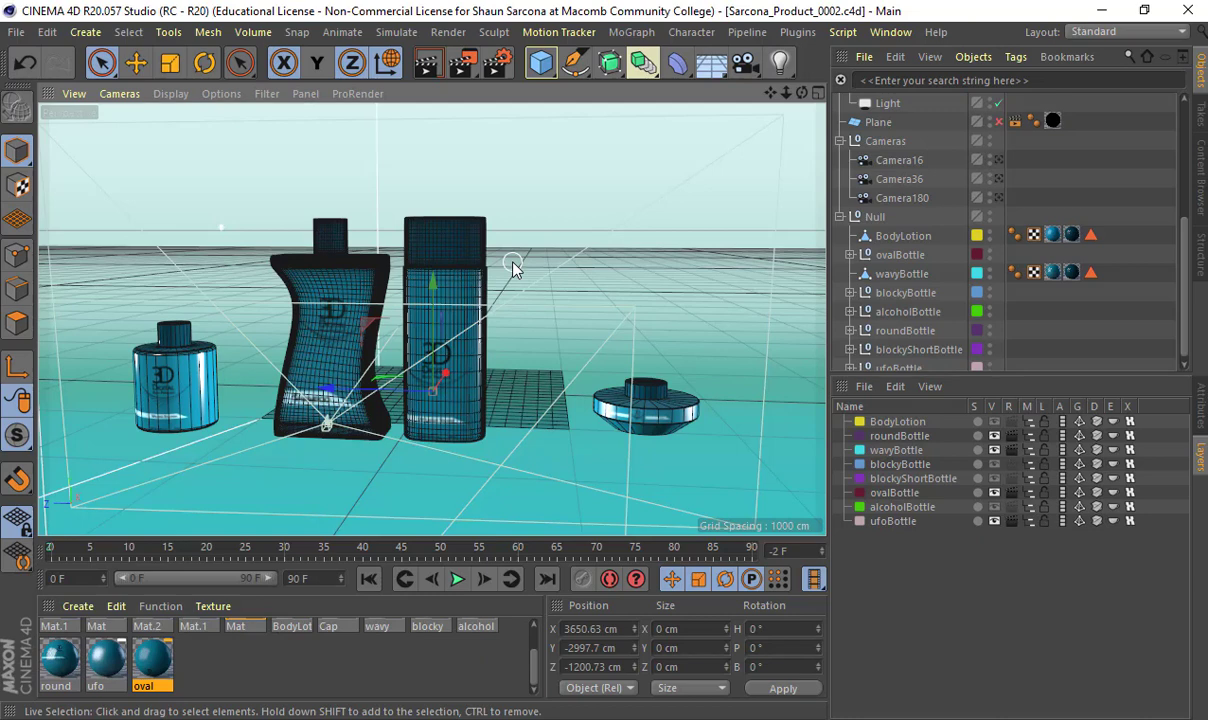
{"action": "scroll", "coordinate": [512, 268], "scroll_direction": "down", "scroll_amount": 3}
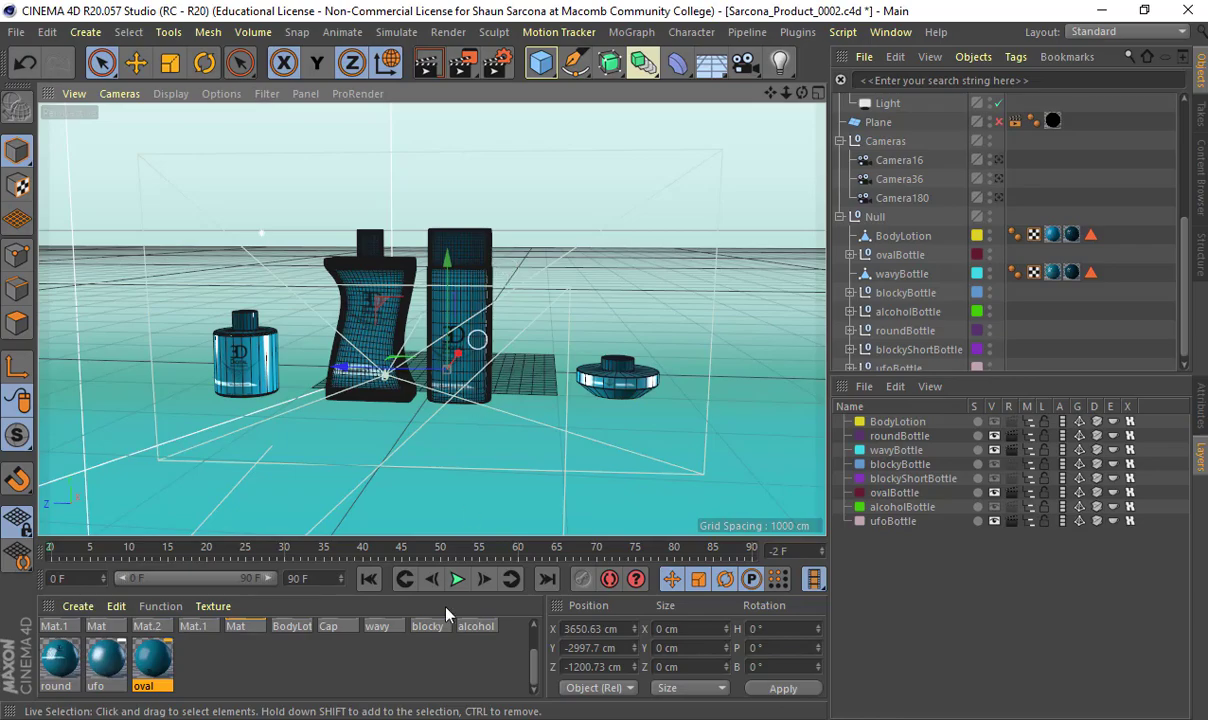
Switch to Chrome and search Google Images for "substance" in a new tab
{"action": "key", "text": "alt+Tab"}
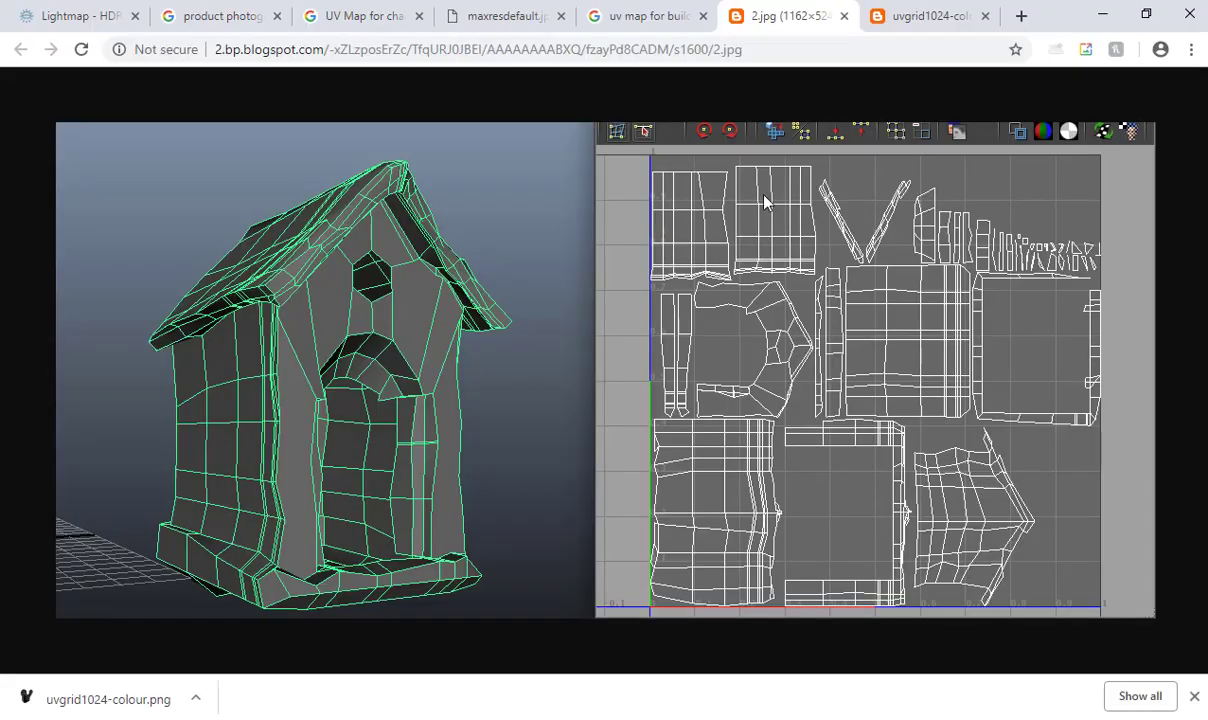
{"action": "left_click", "coordinate": [920, 17]}
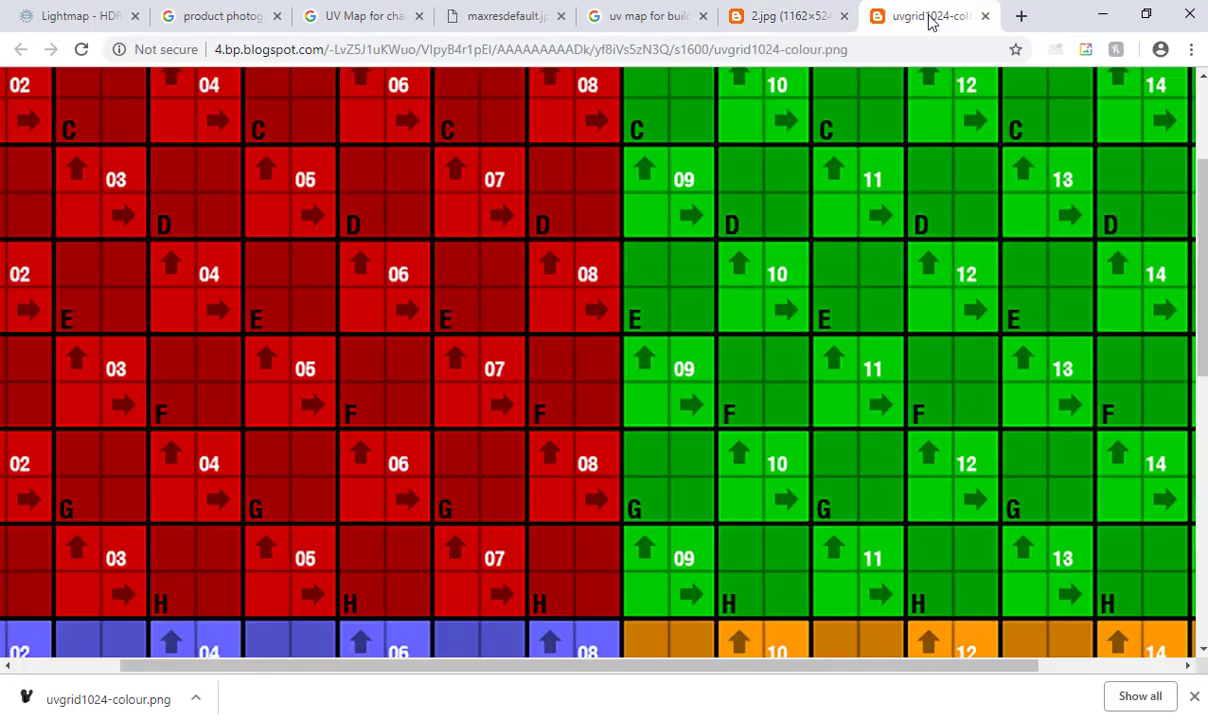
{"action": "left_click", "coordinate": [1021, 17]}
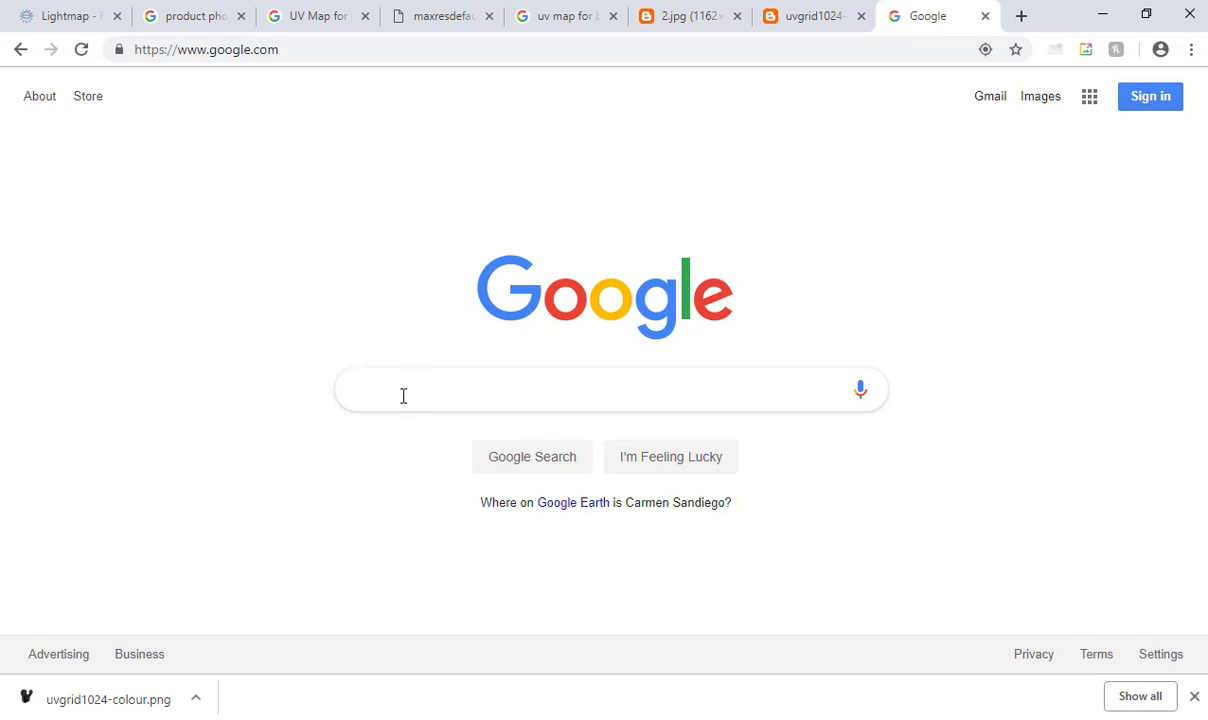
{"action": "type", "text": "substance"}
{"action": "key", "text": "Return"}
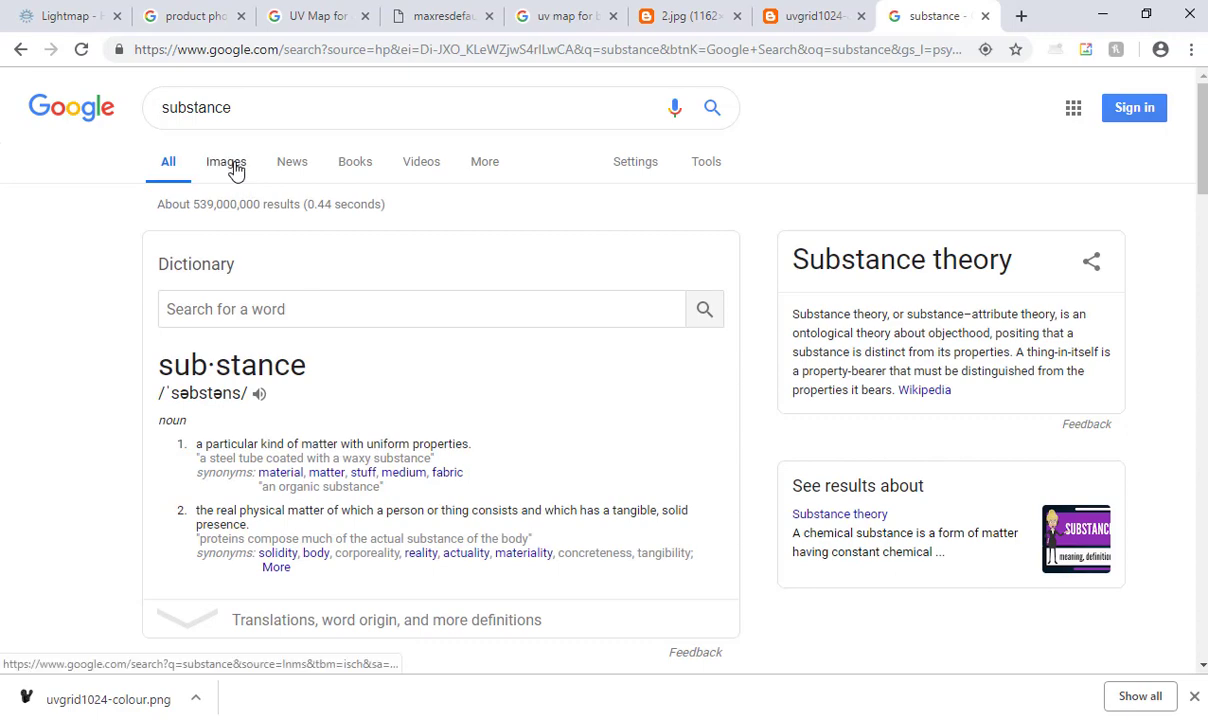
{"action": "left_click", "coordinate": [234, 169]}
Preview the Substance Painter mammoth, Substance Source biomes and Substance Painter chameleon image results
{"action": "left_click", "coordinate": [357, 318]}
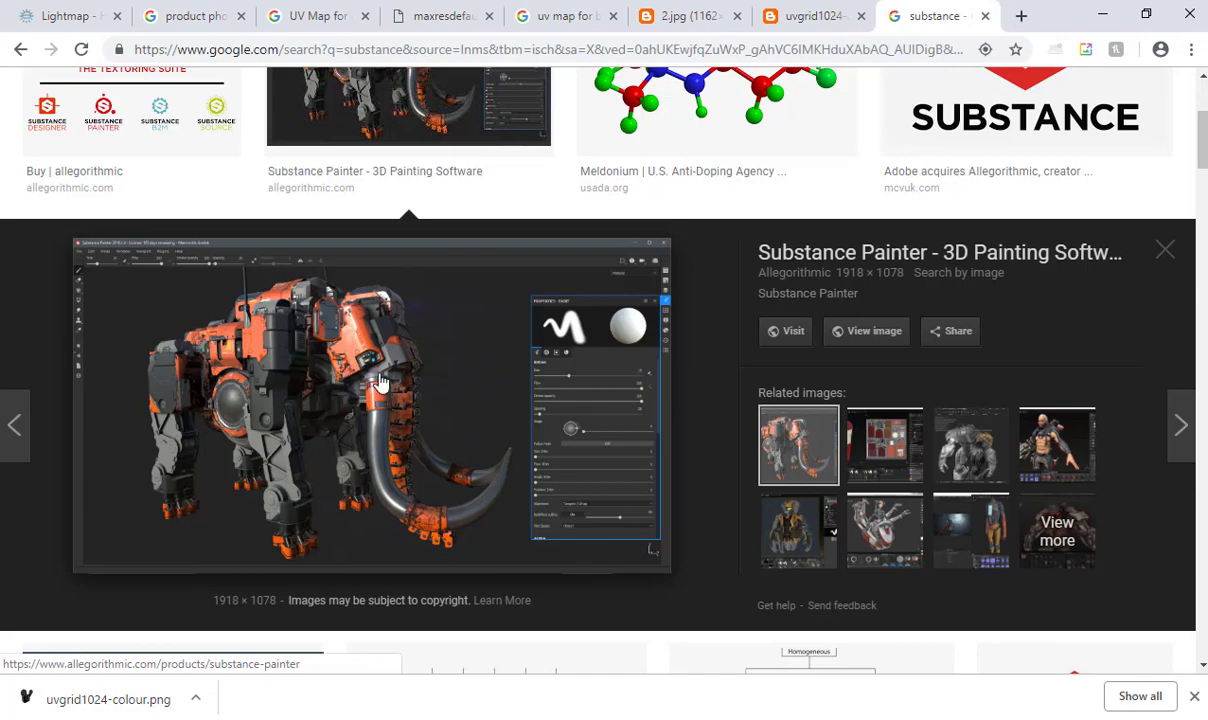
{"action": "scroll", "coordinate": [347, 370], "scroll_direction": "down", "scroll_amount": 4}
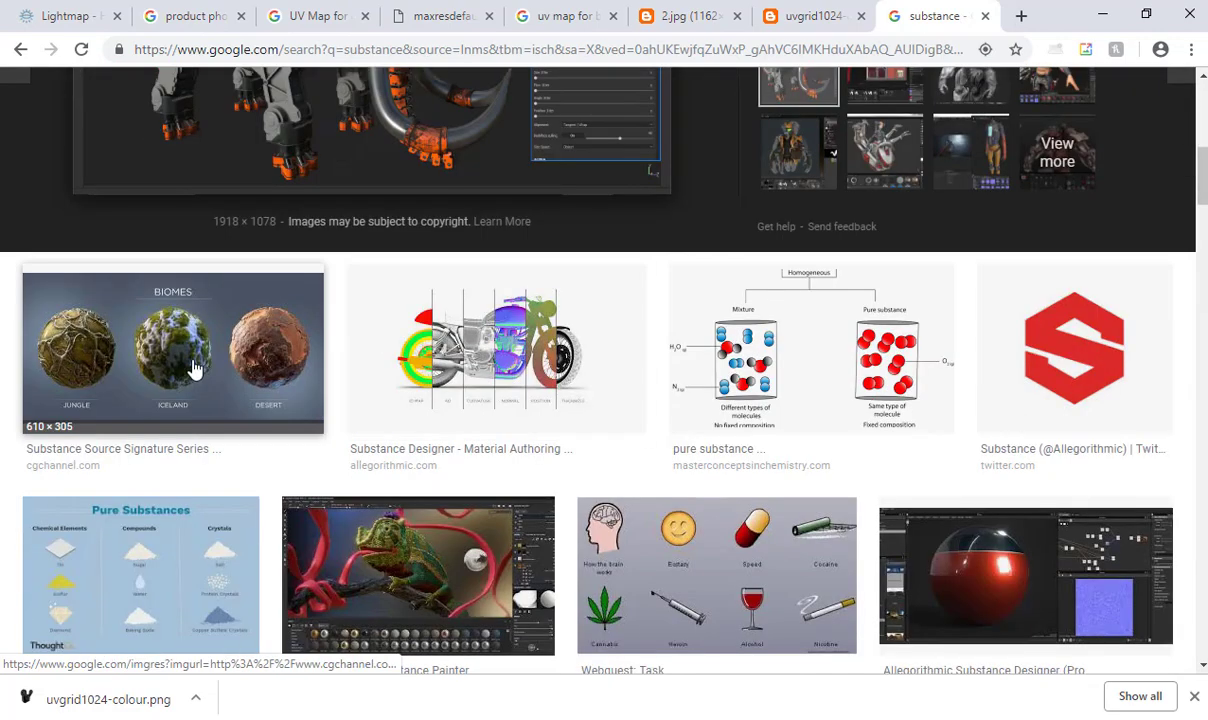
{"action": "left_click", "coordinate": [195, 370]}
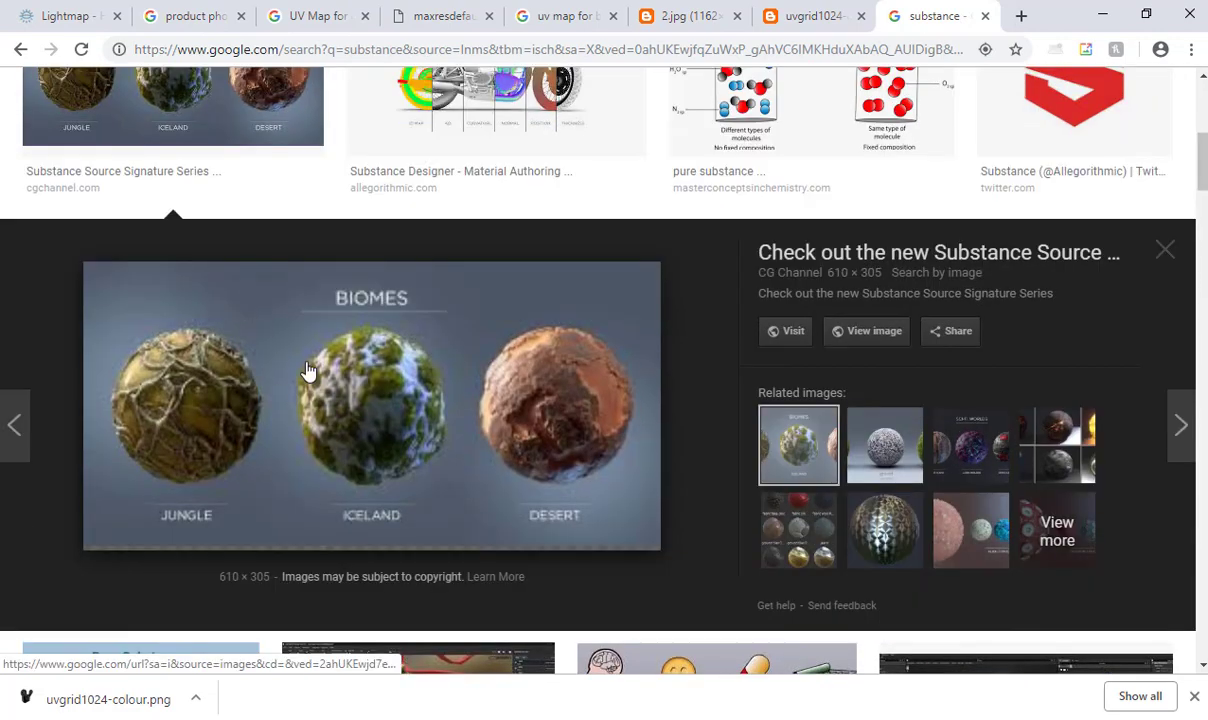
{"action": "scroll", "coordinate": [470, 410], "scroll_direction": "down", "scroll_amount": 3}
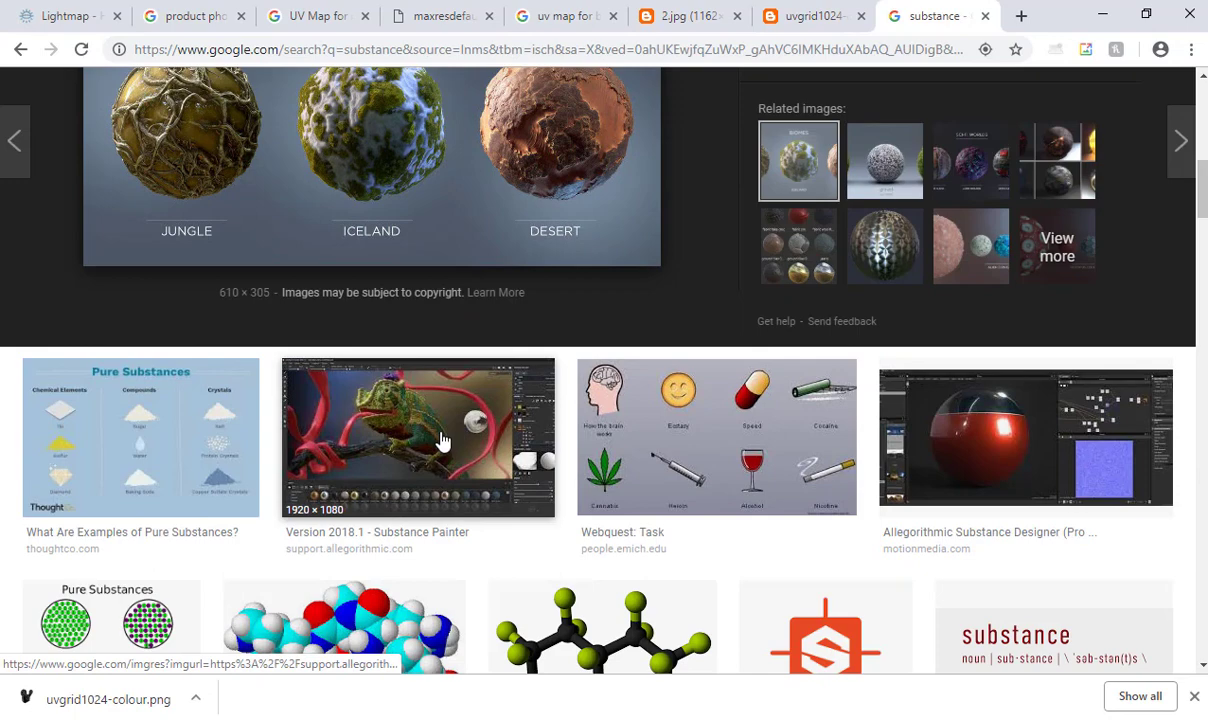
{"action": "left_click", "coordinate": [458, 426]}
{"action": "scroll", "coordinate": [355, 219], "scroll_direction": "up", "scroll_amount": 10}
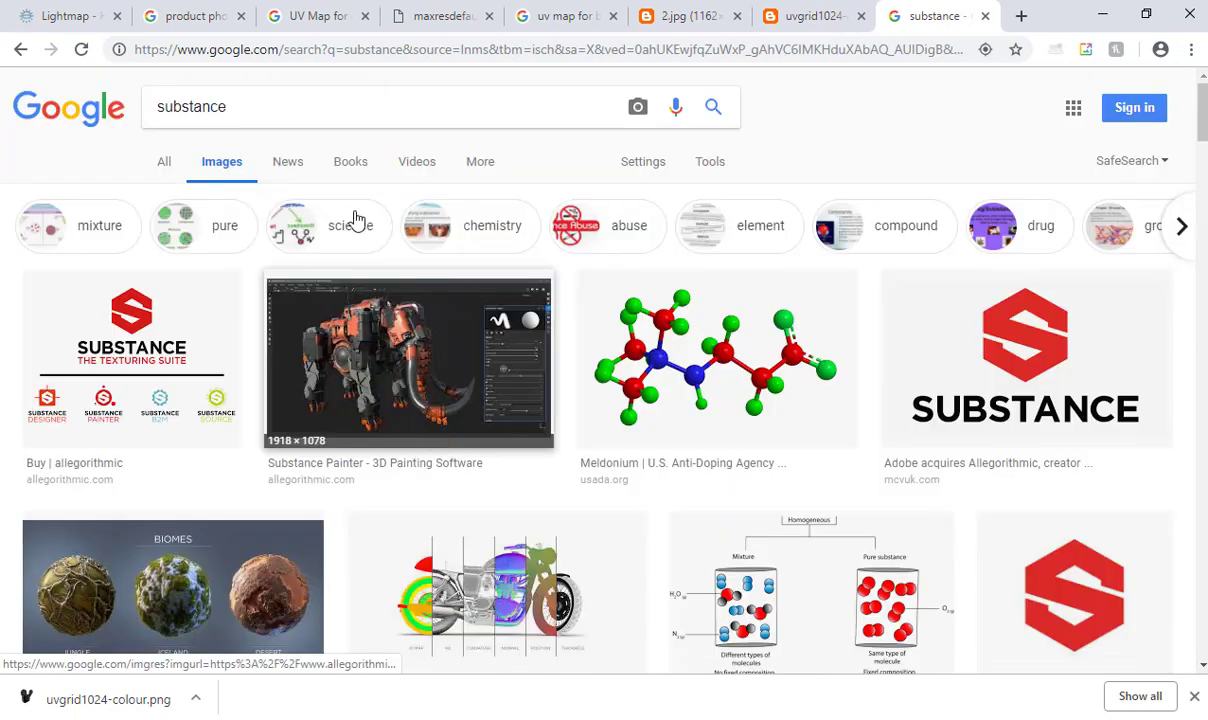
Change the image search to "substance materials"
{"action": "left_click", "coordinate": [350, 110]}
{"action": "type", "text": "material"}
{"action": "type", "text": "s"}
{"action": "key", "text": "Return"}
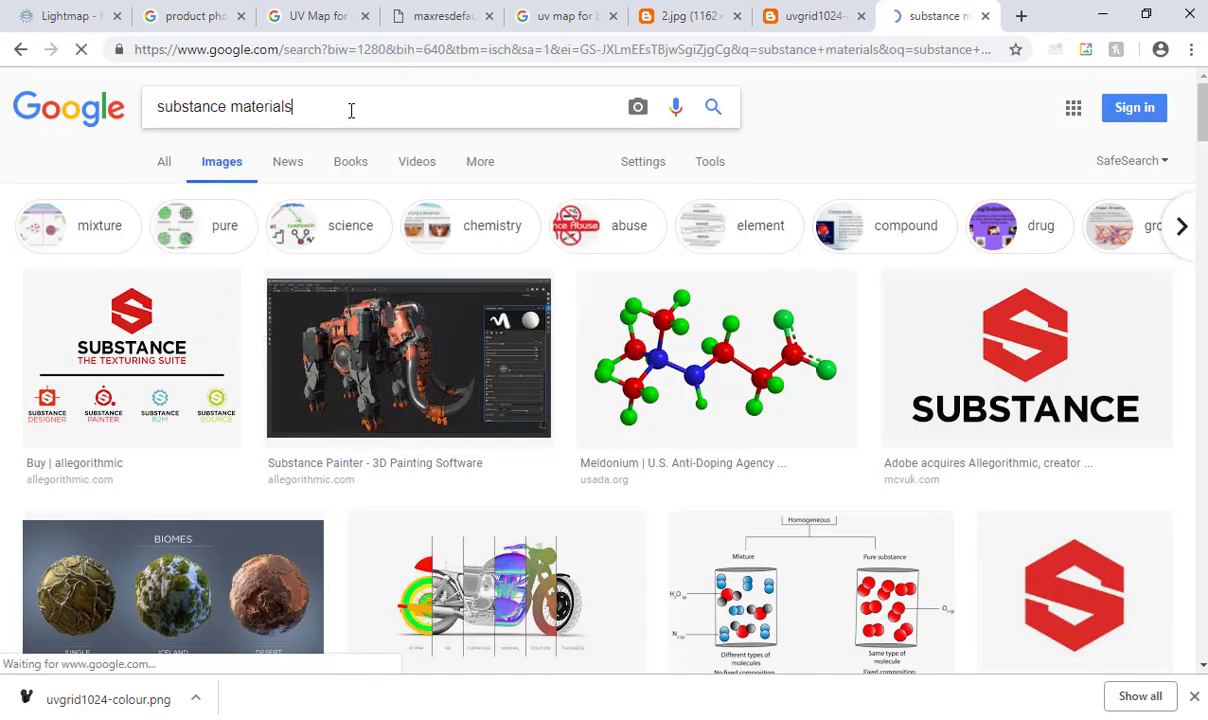
Browse the previews of the substance material images one after another, starting with Jungle Ground Roots
{"action": "left_click", "coordinate": [198, 343]}
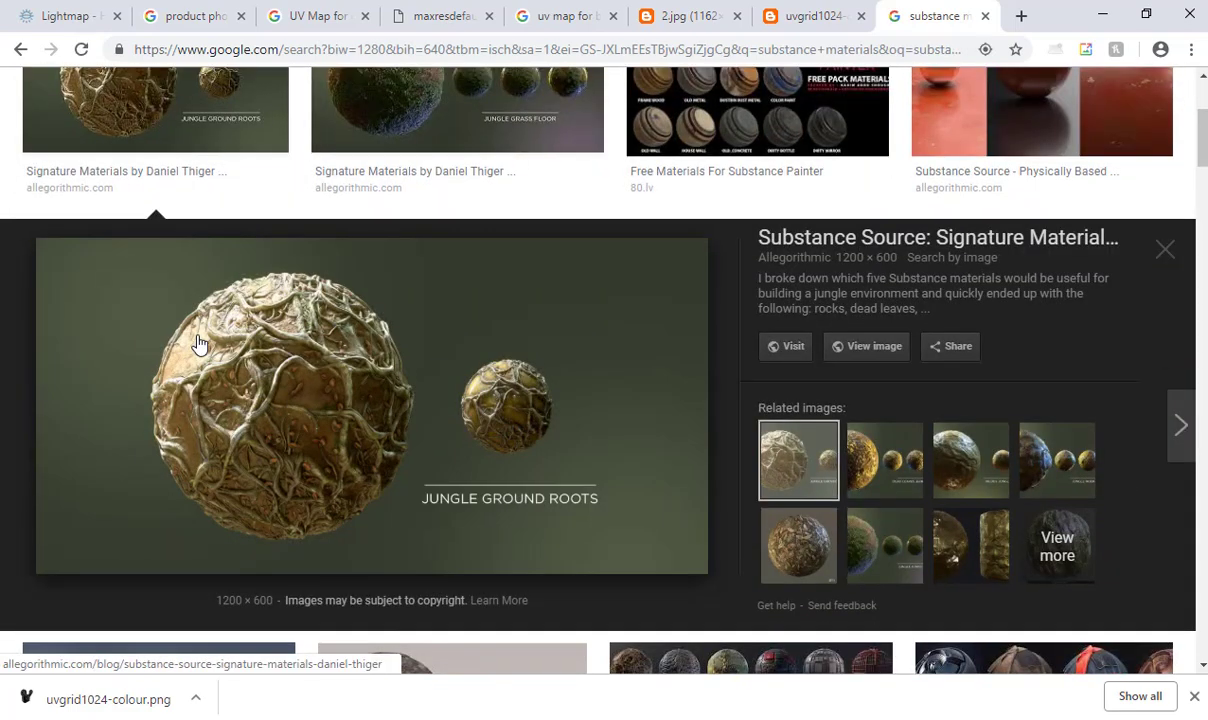
{"action": "key", "text": "Right"}
{"action": "key", "text": "Right"}
{"action": "key", "text": "Right"}
{"action": "key", "text": "Right"}
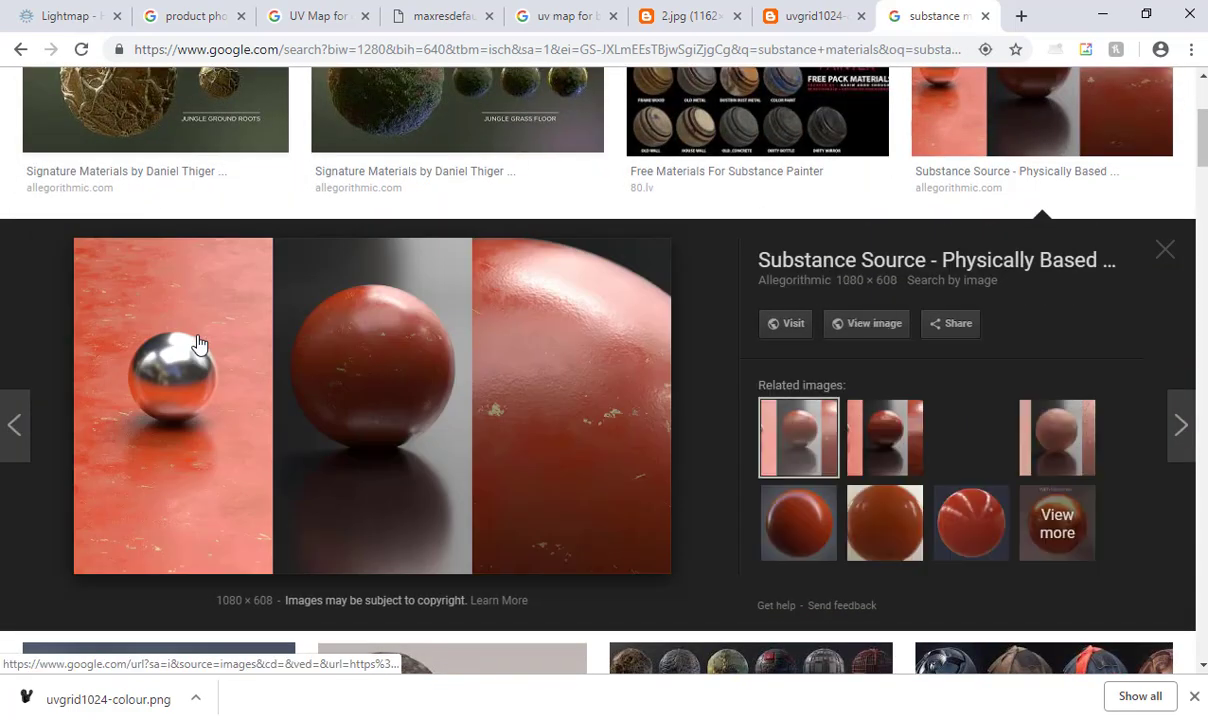
{"action": "key", "text": "Right"}
{"action": "key", "text": "Right"}
{"action": "key", "text": "Right"}
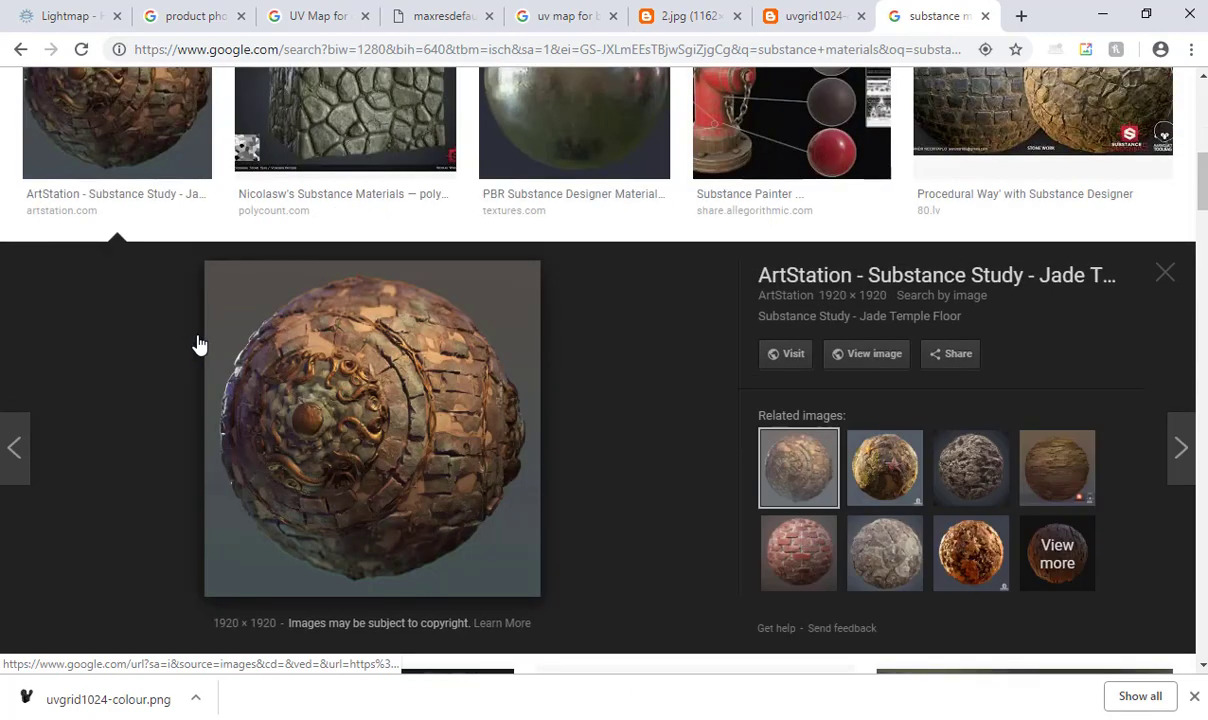
Browse the substance material image previews from Jade Temple Floor through to the Free PBR Substance Material Pack, and return to Cinema 4D
{"action": "key", "text": "Right"}
{"action": "key", "text": "Right"}
{"action": "key", "text": "Right"}
{"action": "key", "text": "Right"}
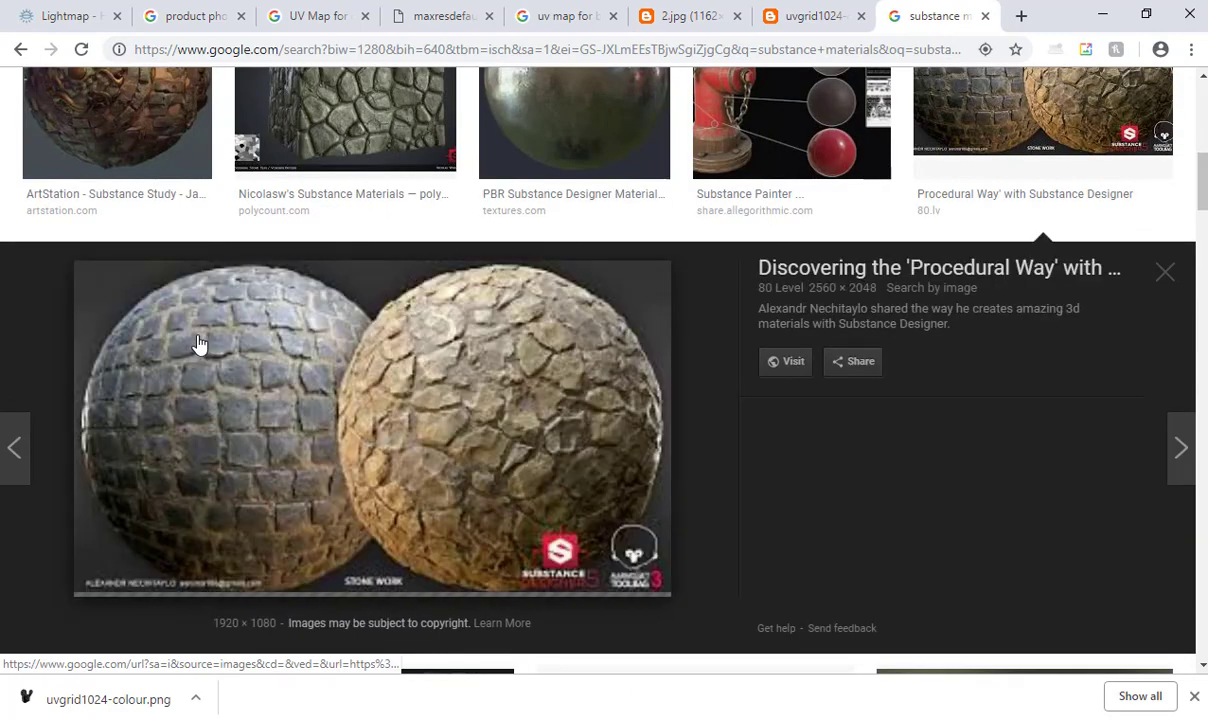
{"action": "key", "text": "Right"}
{"action": "key", "text": "Right"}
{"action": "key", "text": "Right"}
{"action": "key", "text": "Right"}
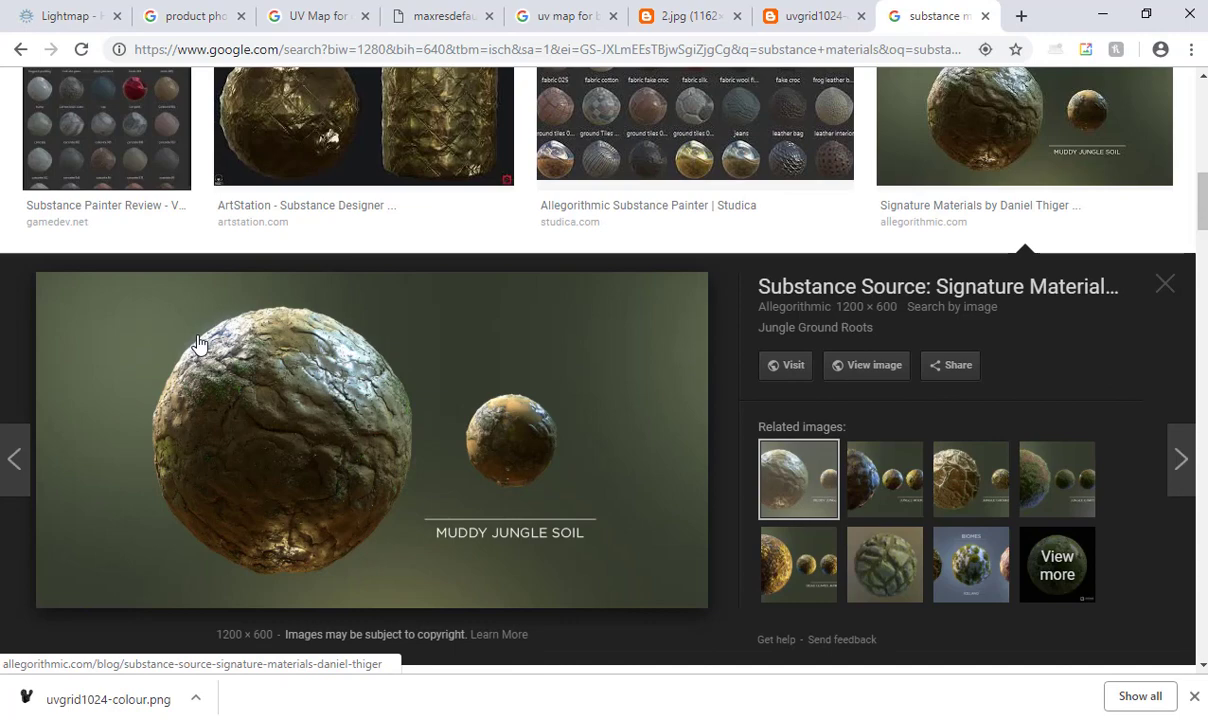
{"action": "key", "text": "Right"}
{"action": "key", "text": "Right"}
{"action": "key", "text": "Right"}
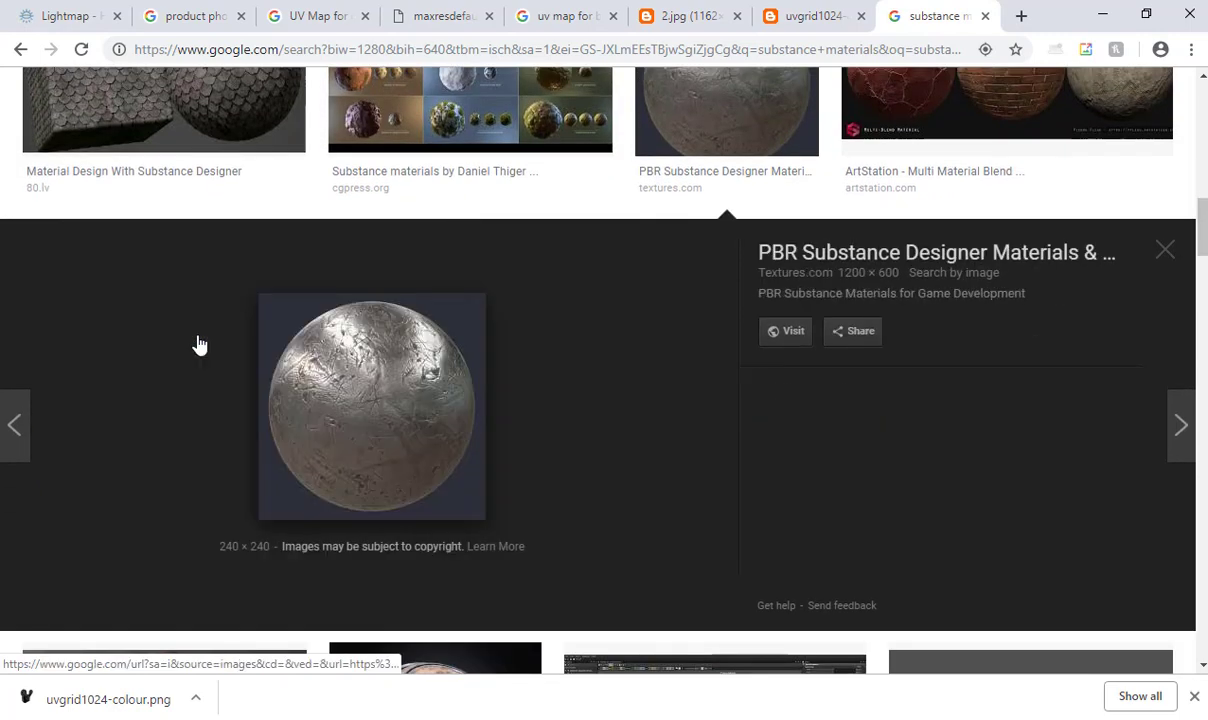
{"action": "key", "text": "Right"}
{"action": "key", "text": "Right"}
{"action": "key", "text": "Right"}
{"action": "key", "text": "Right"}
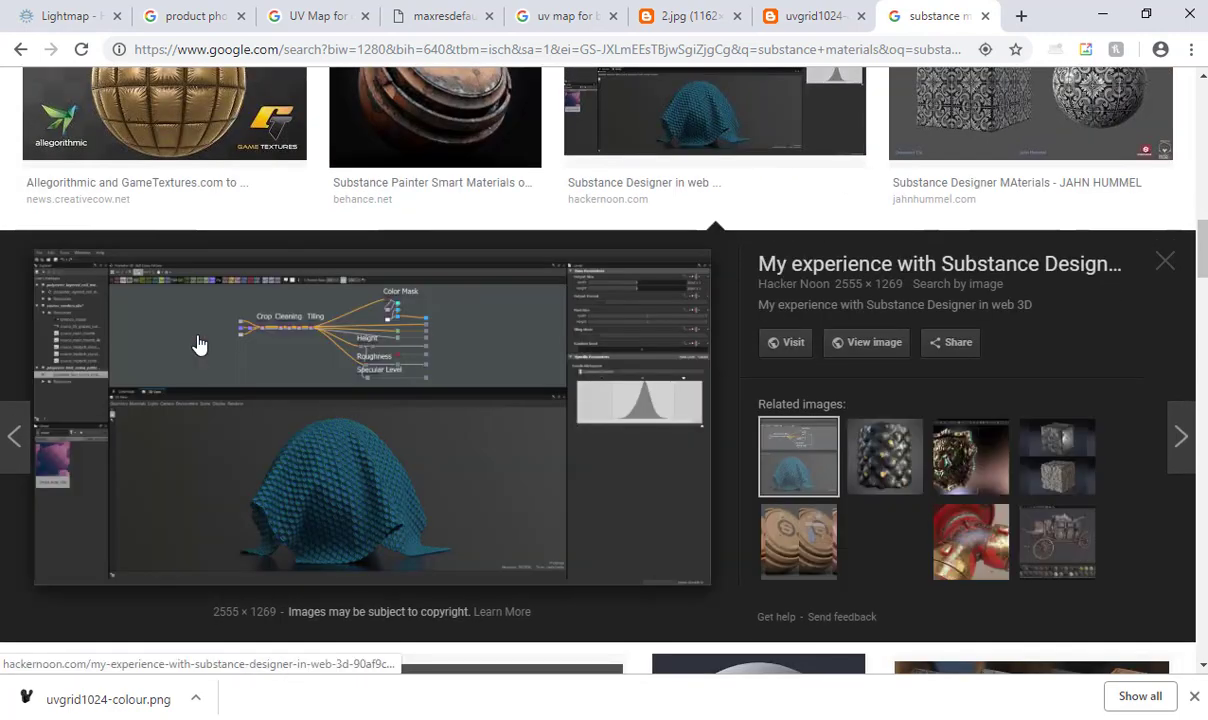
{"action": "key", "text": "Right"}
{"action": "key", "text": "Right"}
{"action": "key", "text": "Right"}
{"action": "key", "text": "Right"}
{"action": "key", "text": "Right"}
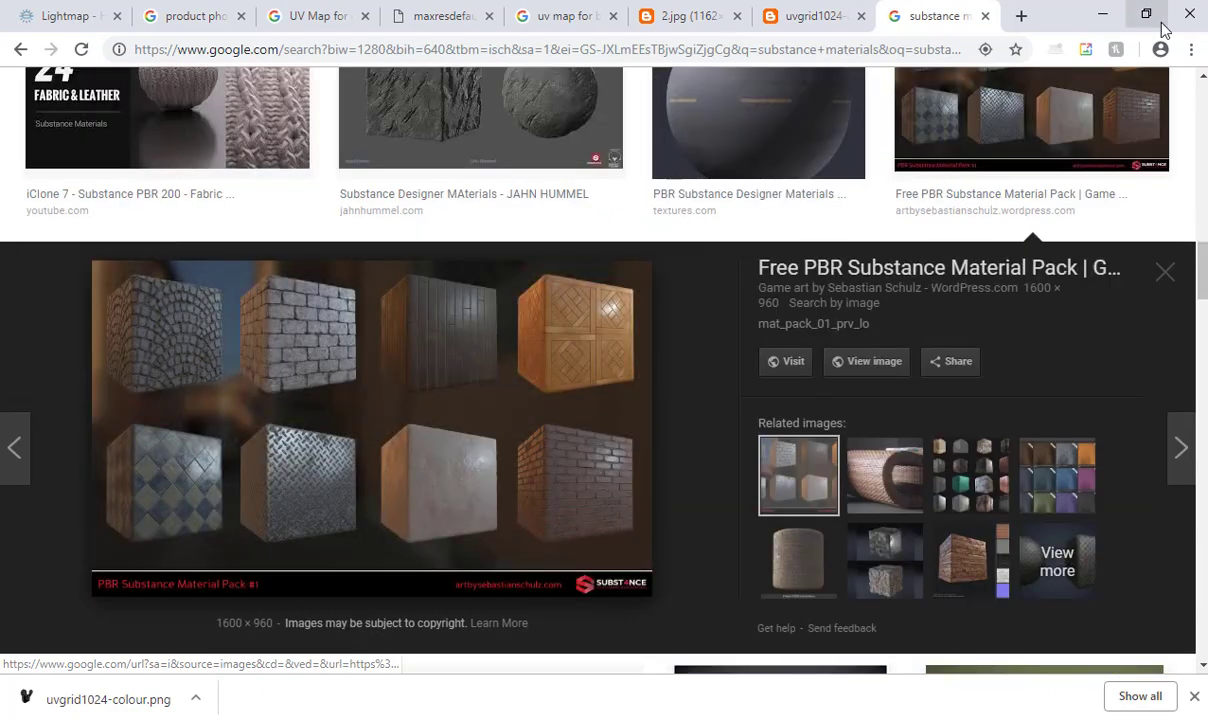
{"action": "left_click", "coordinate": [1102, 15]}
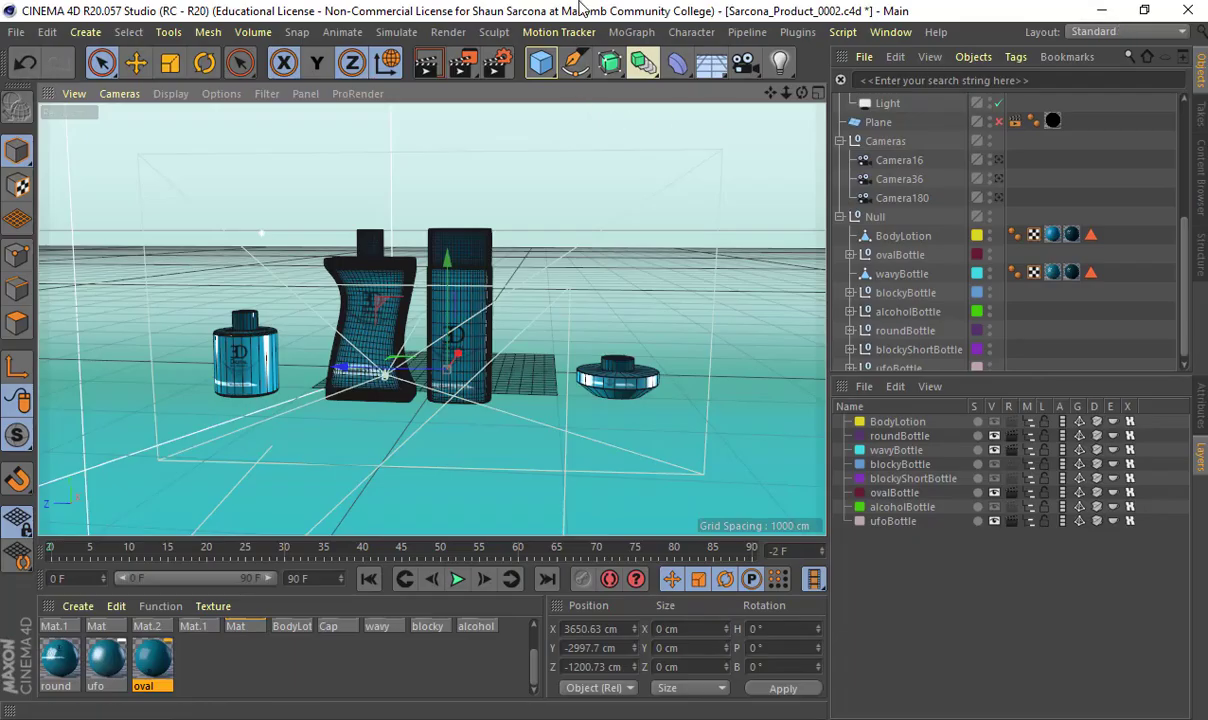